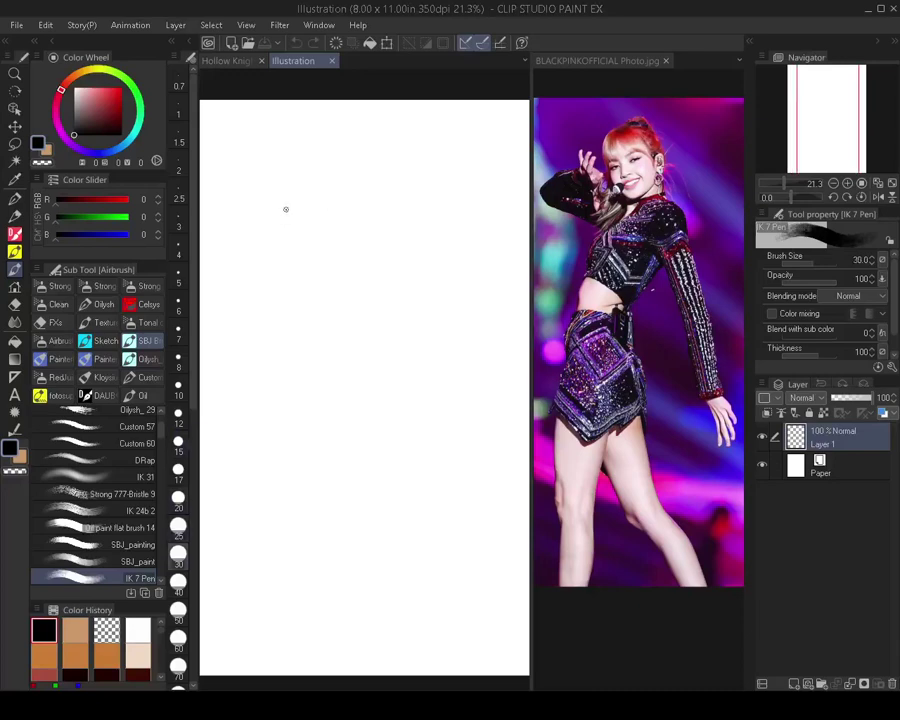
Sketch the curved top of the head in black with the IK 7 Pen at brush size 20
left_click_drag(283, 195, 283, 237)
mouse_move(321, 171)
left_mouse_down()
mouse_move(283, 237)
mouse_move(303, 239)
mouse_move(301, 219)
mouse_move(305, 241)
left_mouse_up()
key("ctrl+z")
scroll(303, 239, "up", 1)
key("[")
mouse_move(284, 192)
left_mouse_down()
mouse_move(324, 160)
mouse_move(358, 170)
left_mouse_up()
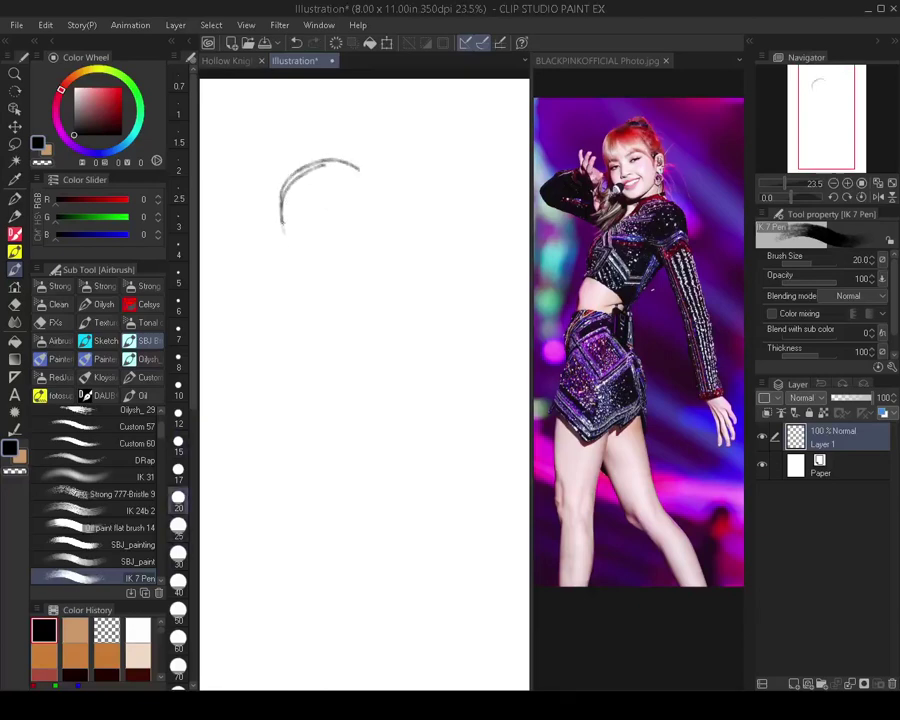
Sketch the jawline tapering to the chin and the ear outline at brush size 17.5
left_click_drag(282, 228, 292, 282)
key("ctrl+z")
key("bracketleft")
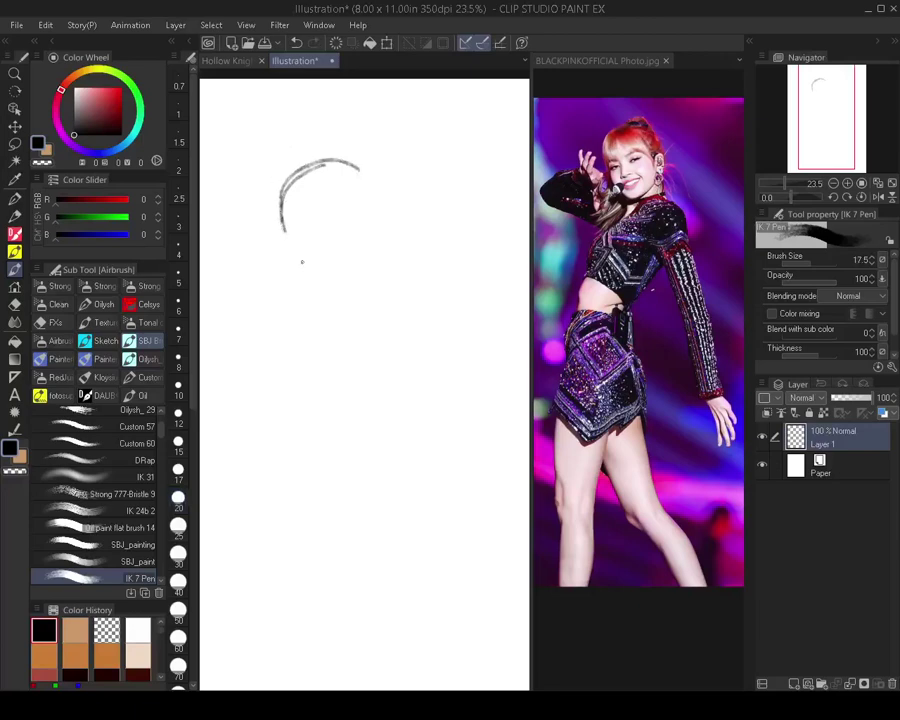
mouse_move(296, 256)
left_mouse_down()
mouse_move(327, 284)
mouse_move(340, 283)
mouse_move(375, 226)
mouse_move(379, 189)
mouse_move(370, 216)
mouse_move(384, 279)
mouse_move(348, 350)
left_mouse_up()
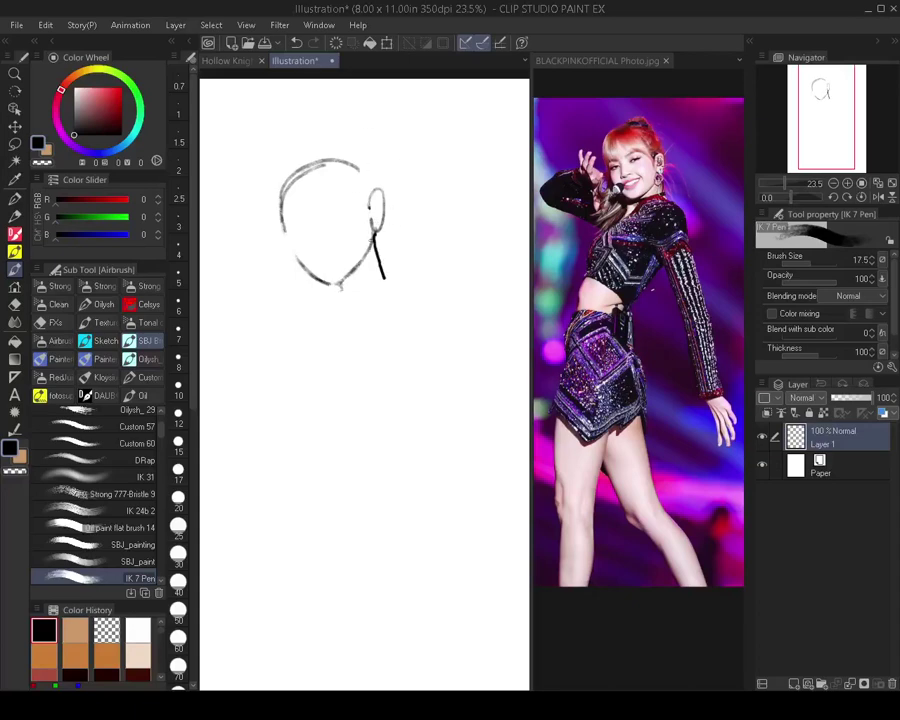
Sketch the side of the neck sloping down from the ear into the rounded shoulder
key("ctrl+z")
key("ctrl+z")
left_click_drag(376, 234, 379, 281)
key("ctrl+z")
mouse_move(377, 236)
left_mouse_down()
mouse_move(377, 268)
mouse_move(412, 304)
mouse_move(416, 297)
mouse_move(374, 323)
left_mouse_up()
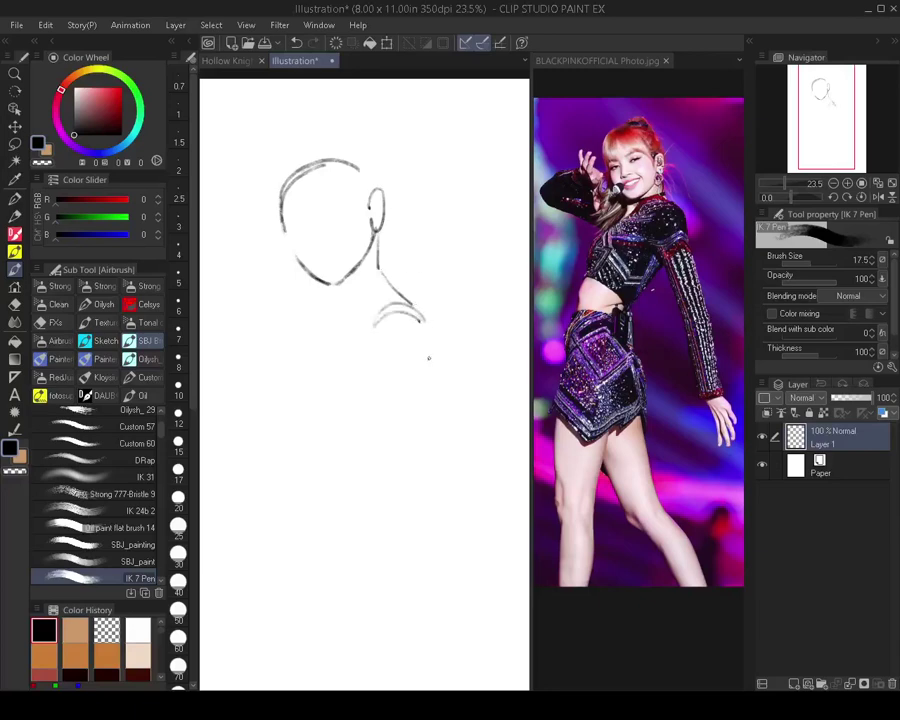
Outline the straight upper arm below the shoulder, the armpit creases and the line under the jaw
left_click_drag(420, 314, 467, 480)
mouse_move(432, 373)
left_mouse_down()
mouse_move(398, 378)
mouse_move(418, 431)
mouse_move(396, 381)
mouse_move(434, 472)
left_mouse_up()
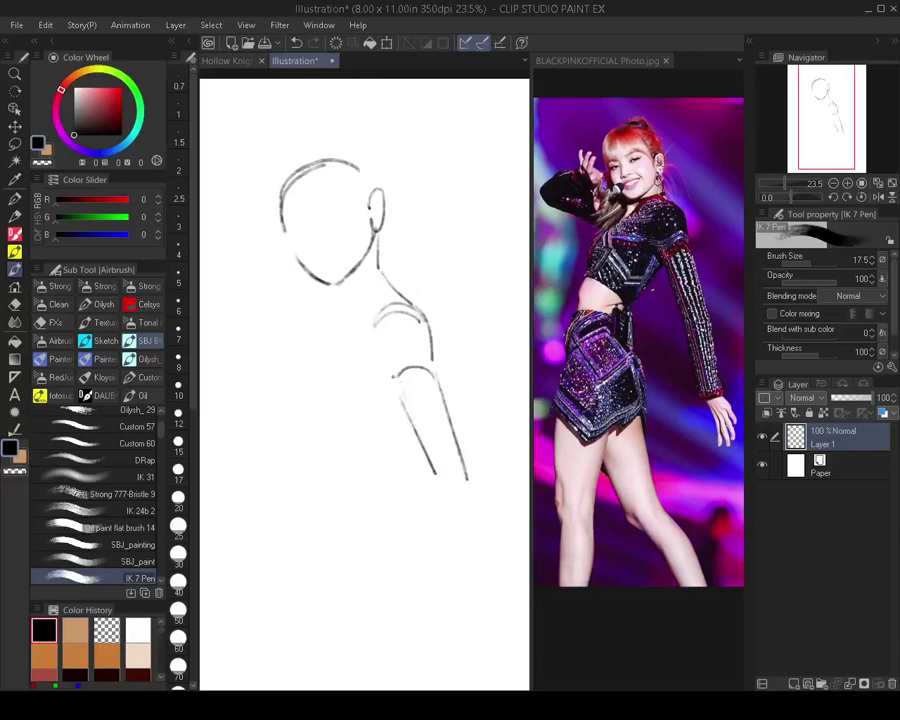
left_click_drag(373, 357, 393, 384)
mouse_move(377, 267)
left_mouse_down()
mouse_move(337, 285)
mouse_move(374, 268)
left_mouse_up()
key("ctrl+z")
Sketch the front of the neck, the chest contour and both sides of the waist at brush size 15
key("bracketleft")
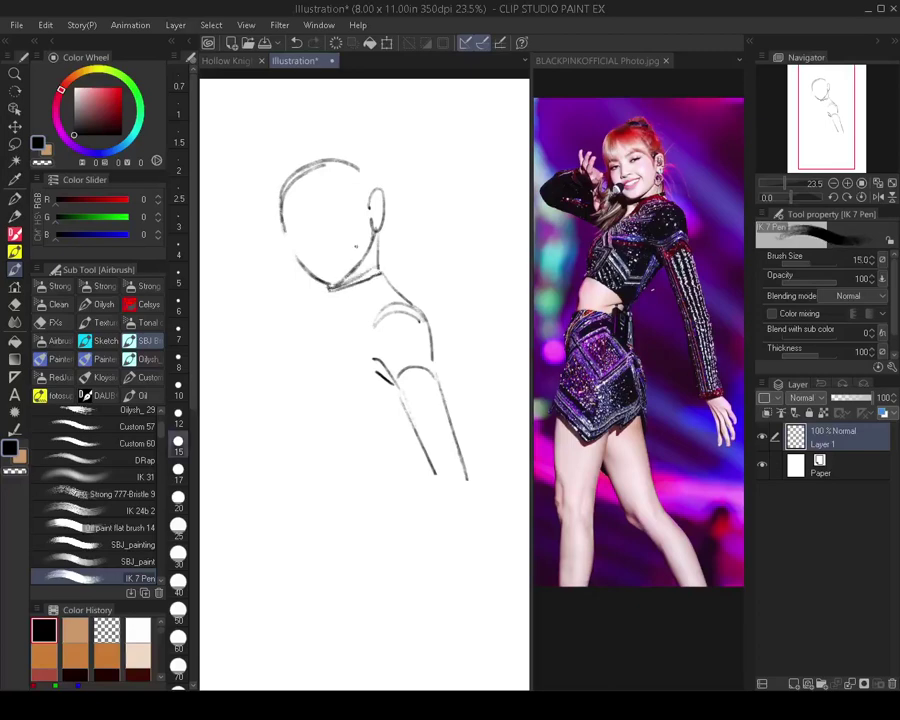
left_click_drag(333, 292, 335, 309)
mouse_move(318, 324)
left_mouse_down()
mouse_move(273, 348)
mouse_move(259, 378)
mouse_move(260, 388)
mouse_move(278, 392)
mouse_move(271, 400)
mouse_move(290, 376)
mouse_move(264, 407)
mouse_move(246, 468)
mouse_move(259, 468)
left_mouse_up()
key("ctrl+z")
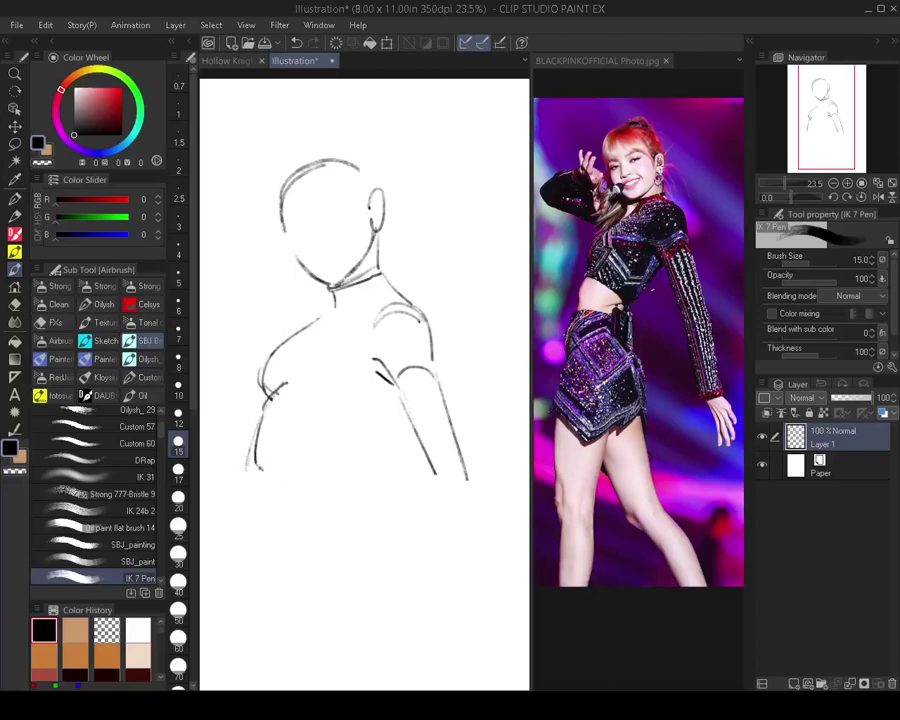
mouse_move(352, 408)
left_mouse_down()
mouse_move(375, 400)
mouse_move(326, 472)
left_mouse_up()
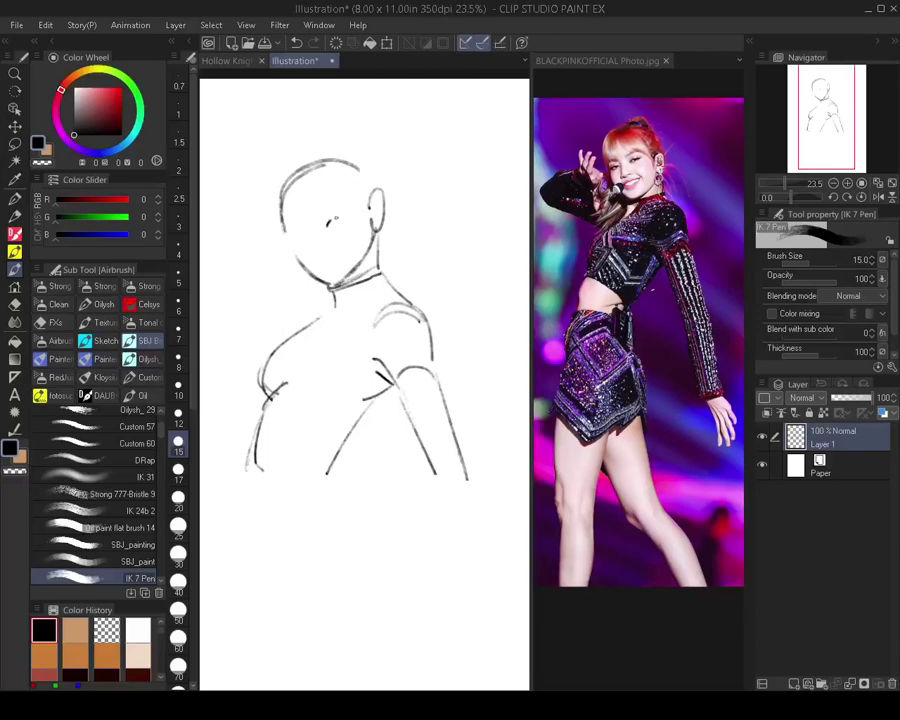
Sketch both eyes and the smiling mouth on the face at brush size 12.5
key("bracketleft")
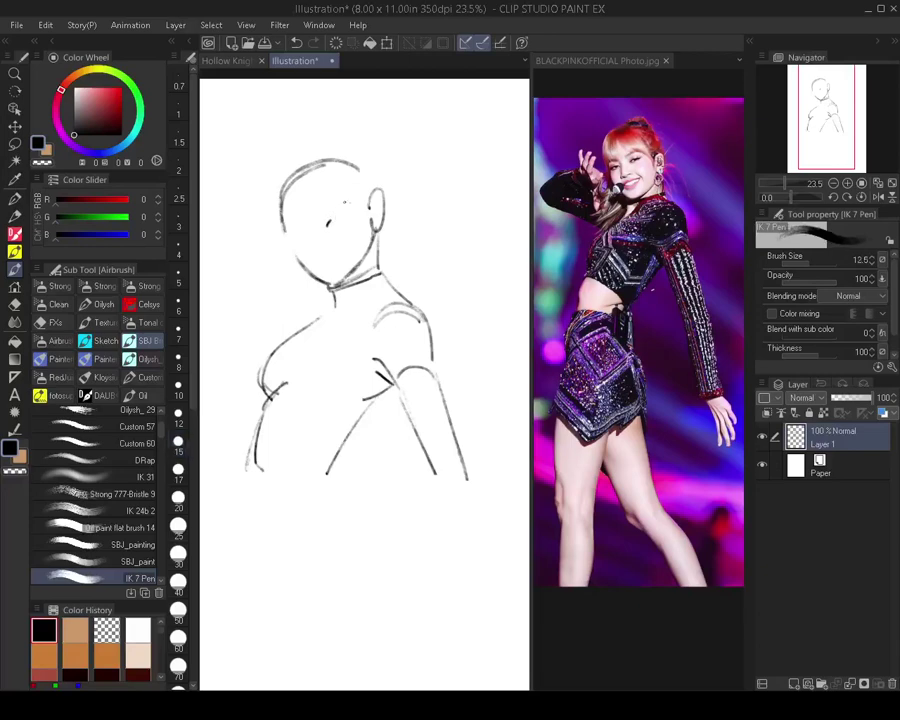
key("ctrl+z")
mouse_move(326, 216)
left_mouse_down()
mouse_move(347, 209)
mouse_move(287, 234)
mouse_move(297, 234)
left_mouse_up()
left_click_drag(318, 256, 336, 250)
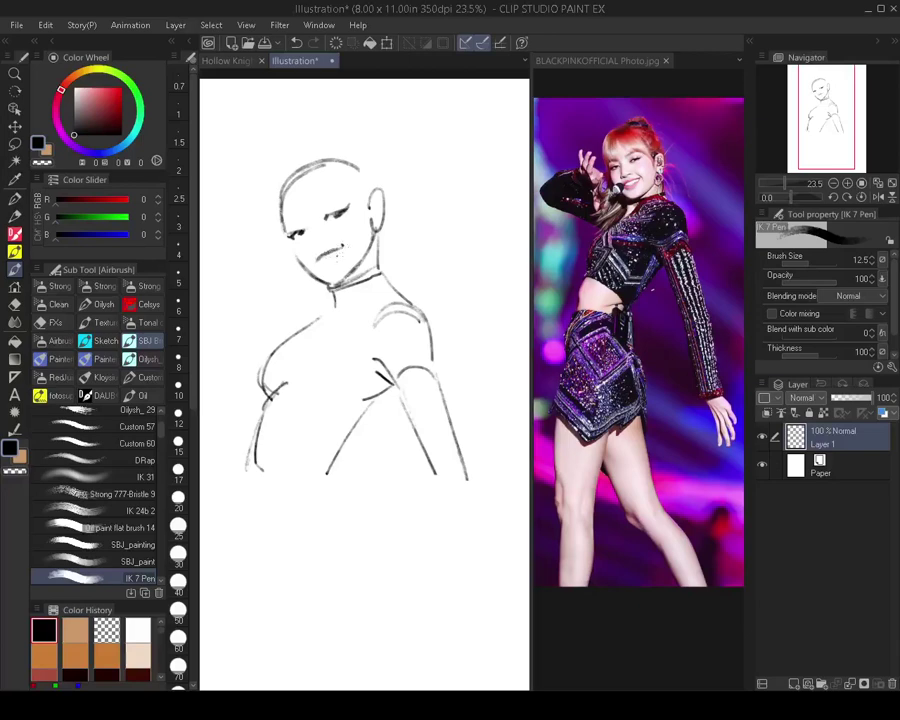
left_click_drag(342, 247, 339, 255)
left_click_drag(313, 261, 324, 267)
Add the eyebrows and nose to the face at brush size 12.5
key("bracketright")
key("bracketright")
key("bracketright")
key("bracketright")
key("bracketright")
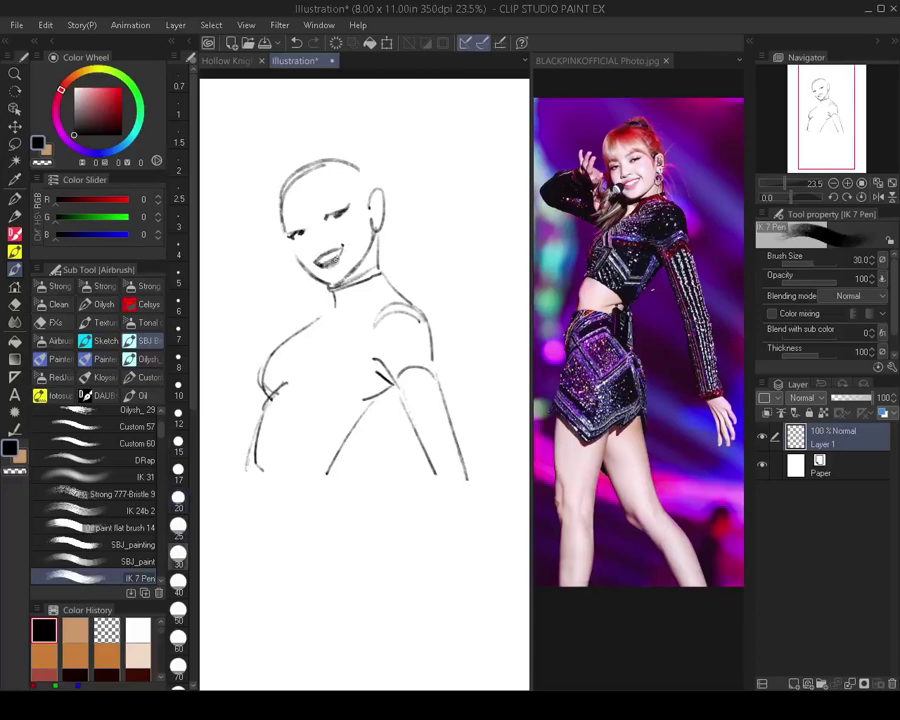
key("bracketleft")
key("bracketleft")
key("bracketleft")
key("bracketleft")
key("bracketleft")
key("bracketleft")
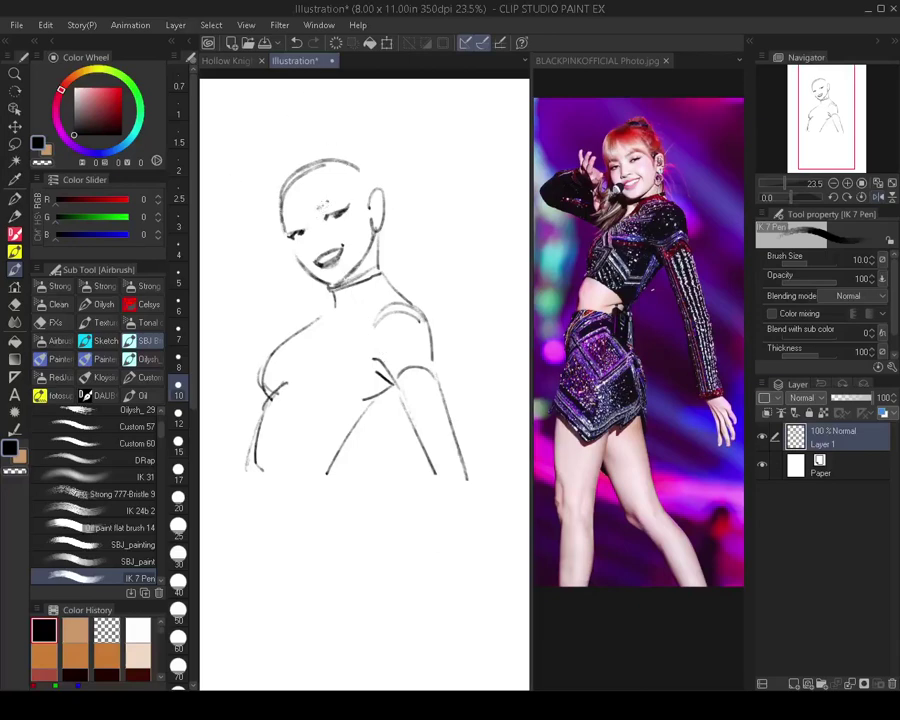
key("]")
left_click_drag(318, 208, 336, 196)
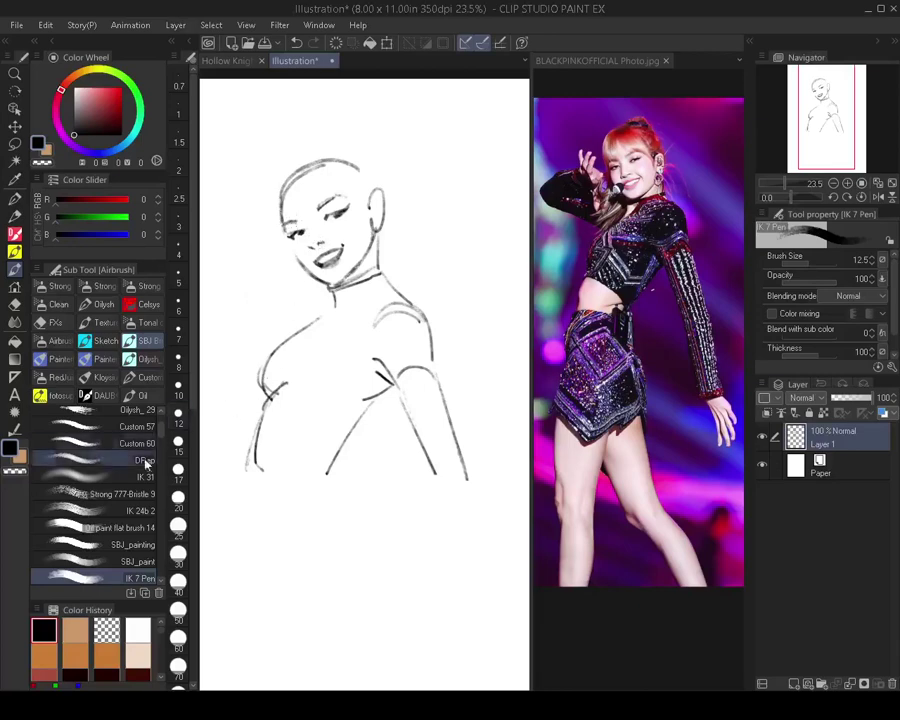
Check the sketch mirrored, then draw the hairline and bangs across the forehead at brush size 15
key("h")
key("h")
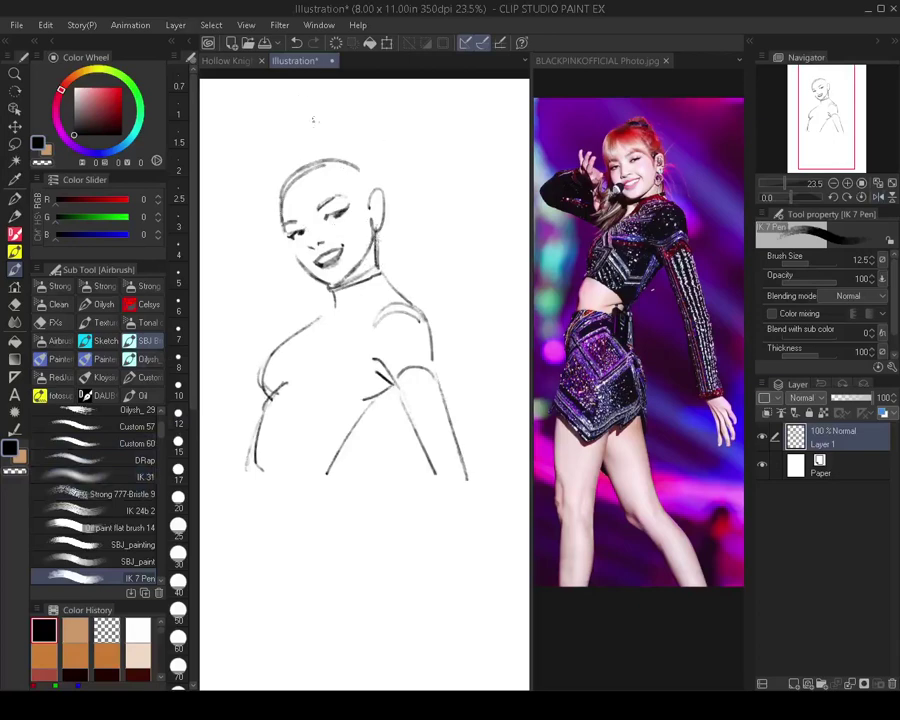
key("]")
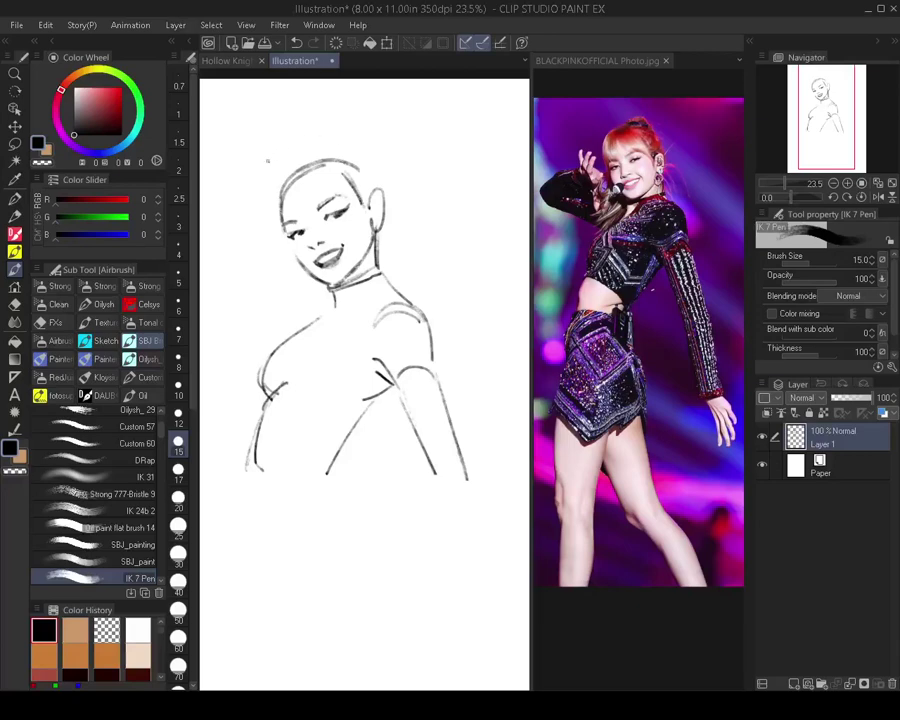
key("bracketleft")
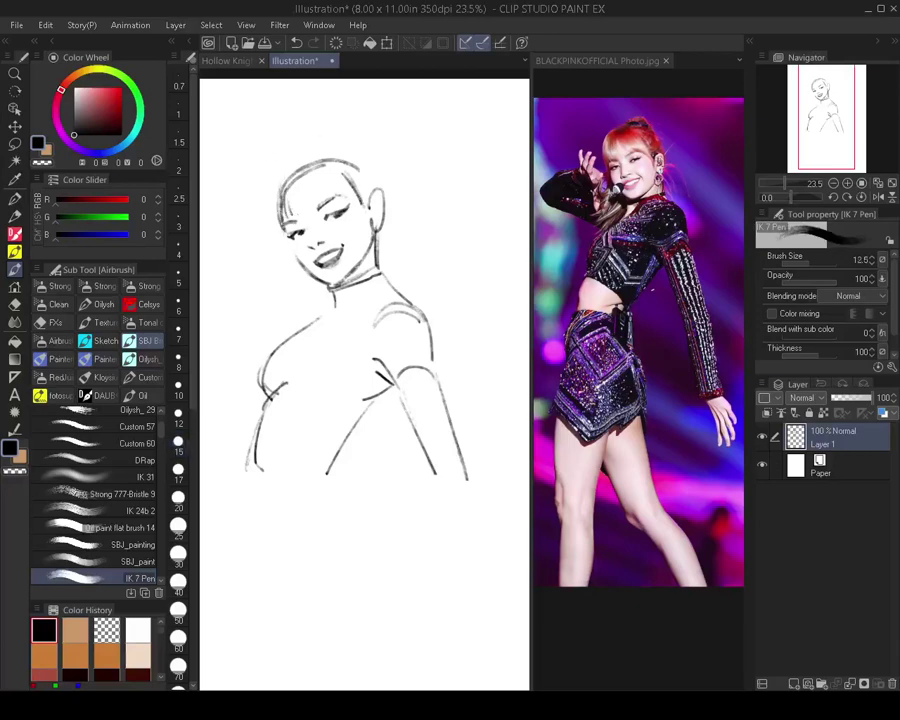
key("bracketright")
left_click_drag(302, 185, 299, 214)
mouse_move(300, 200)
left_mouse_down()
mouse_move(289, 218)
mouse_move(317, 205)
left_mouse_up()
left_click_drag(314, 188, 324, 204)
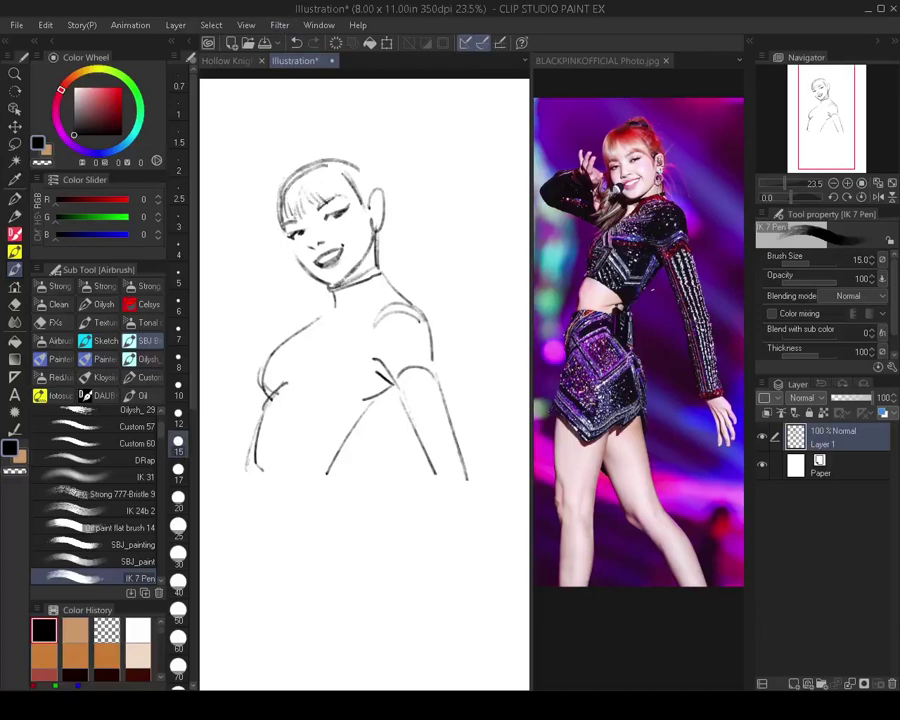
Draw thin hair strands framing both sides of the face at brush size 10
key("bracketleft")
key("bracketleft")
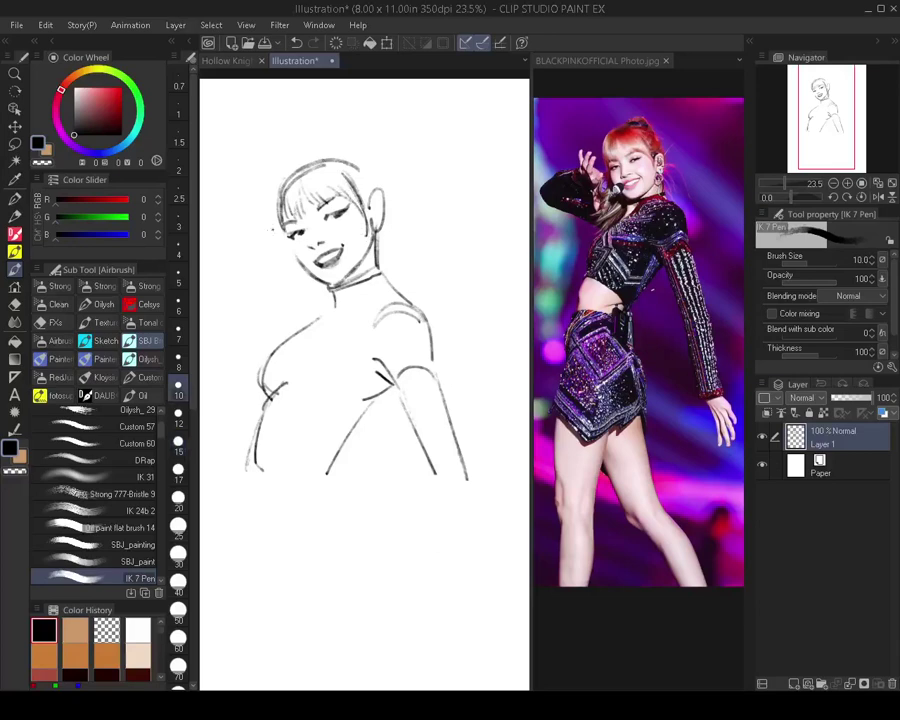
mouse_move(277, 199)
left_mouse_down()
mouse_move(274, 232)
mouse_move(267, 212)
mouse_move(275, 188)
mouse_move(288, 282)
left_mouse_up()
key("ctrl+z")
key("ctrl+z")
key("]")
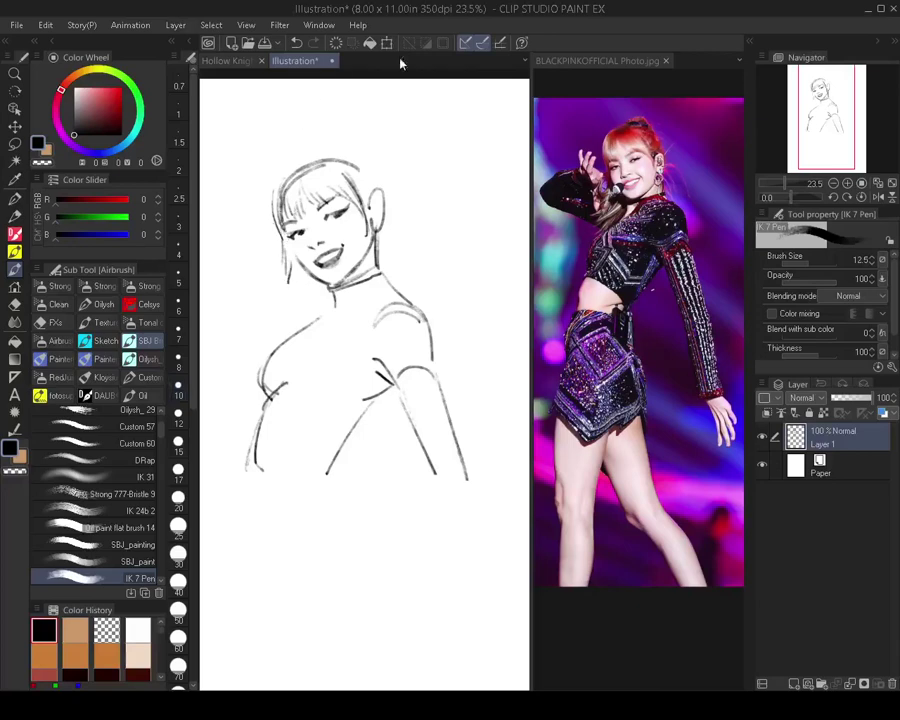
Fill in a dark shadow under the chin and along the jaw at brush size 45
key("bracketright")
key("bracketright")
key("bracketright")
key("bracketright")
key("bracketright")
key("bracketright")
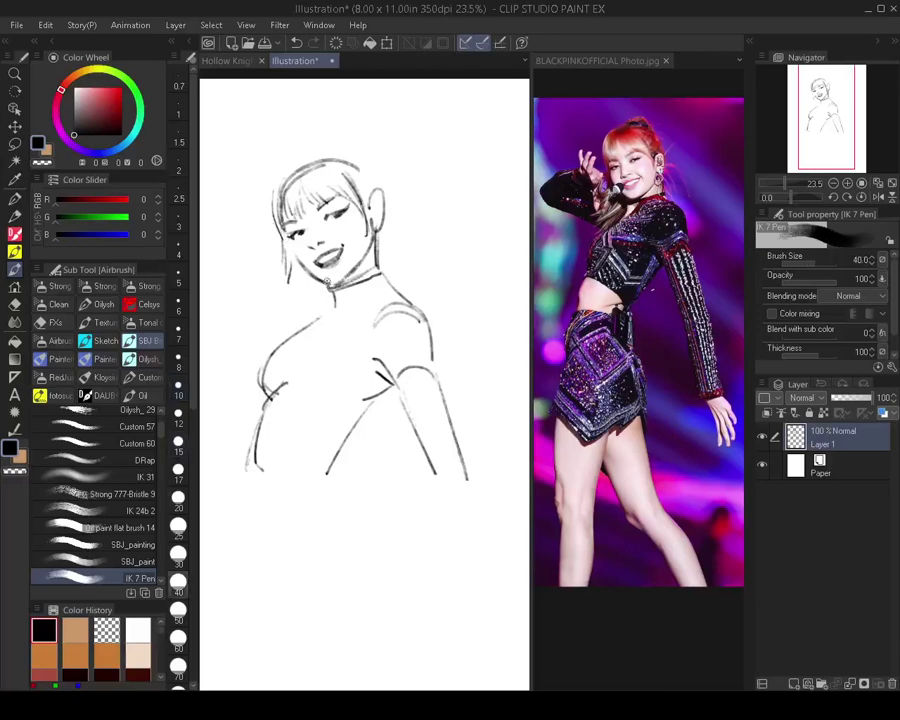
key("bracketright")
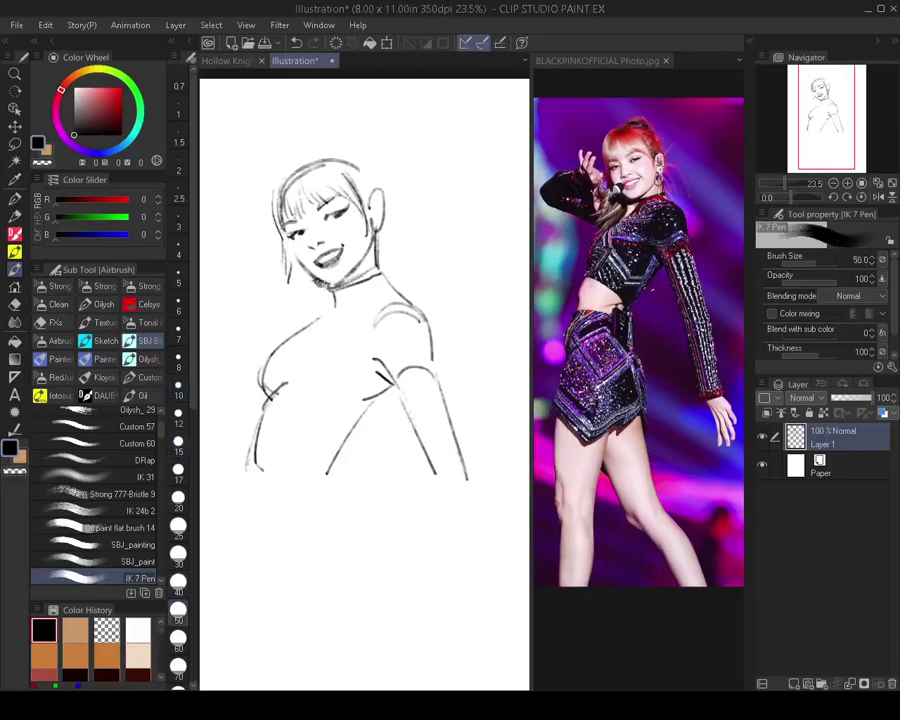
mouse_move(319, 282)
left_mouse_down()
mouse_move(334, 289)
mouse_move(356, 266)
left_mouse_up()
key("ctrl+z")
key("[")
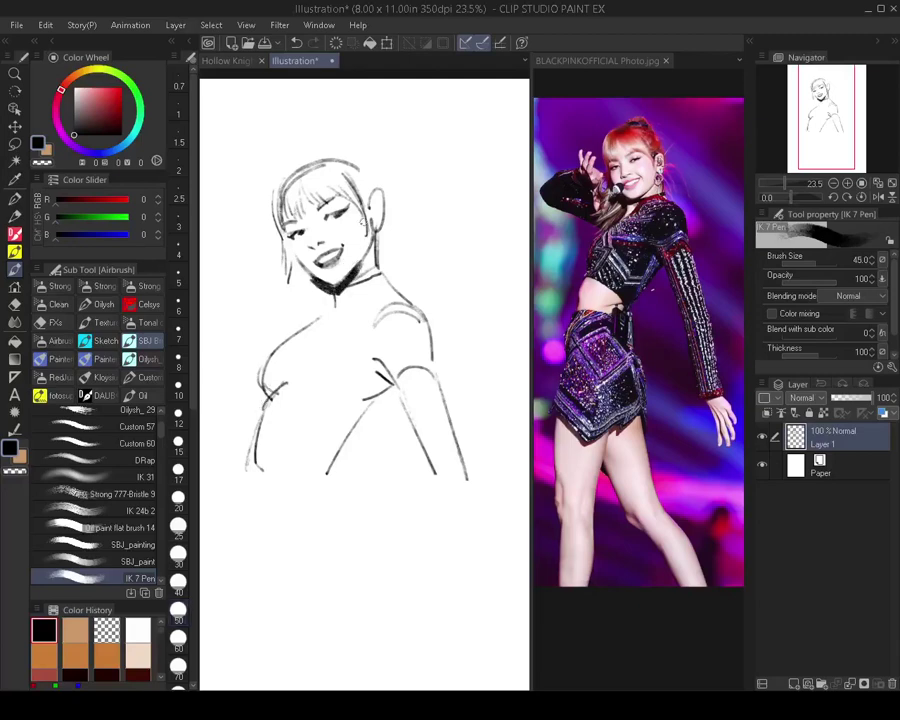
key("bracketleft")
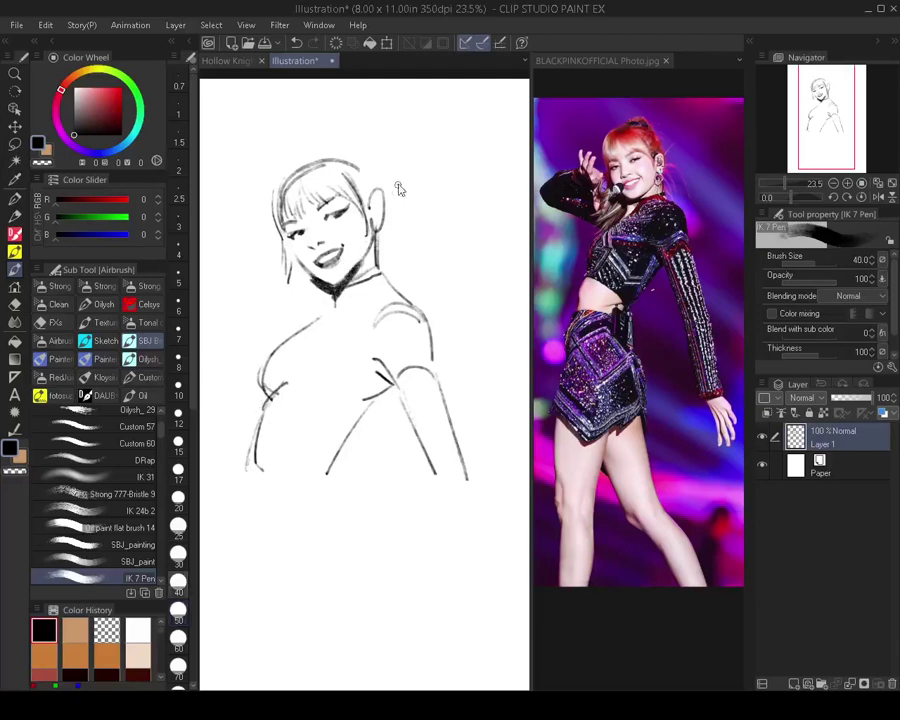
Check the sketch mirrored and trim the edge of the chin shadow with the transparent colour
key("h")
key("h")
key("c")
key("[")
key("[")
key("[")
left_click_drag(361, 263, 345, 280)
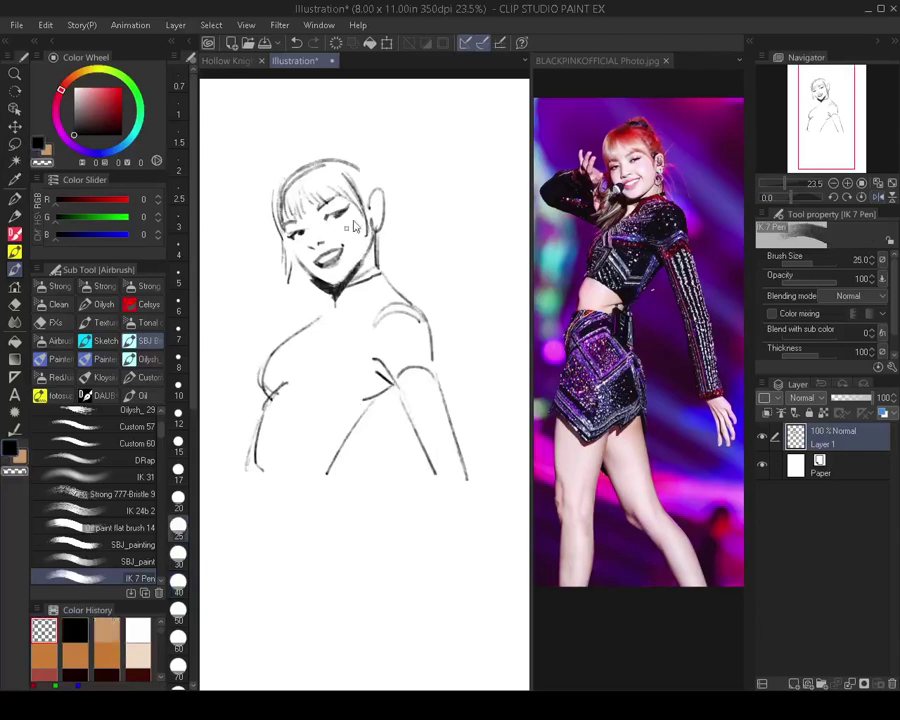
key("h")
key("bracketright")
key("h")
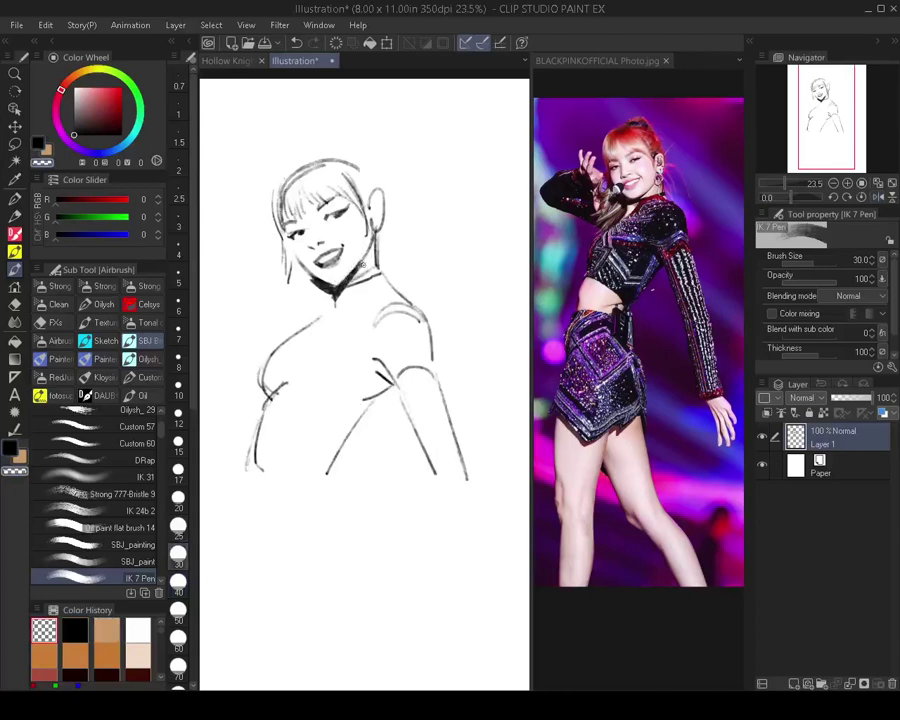
key("bracketleft")
key("bracketleft")
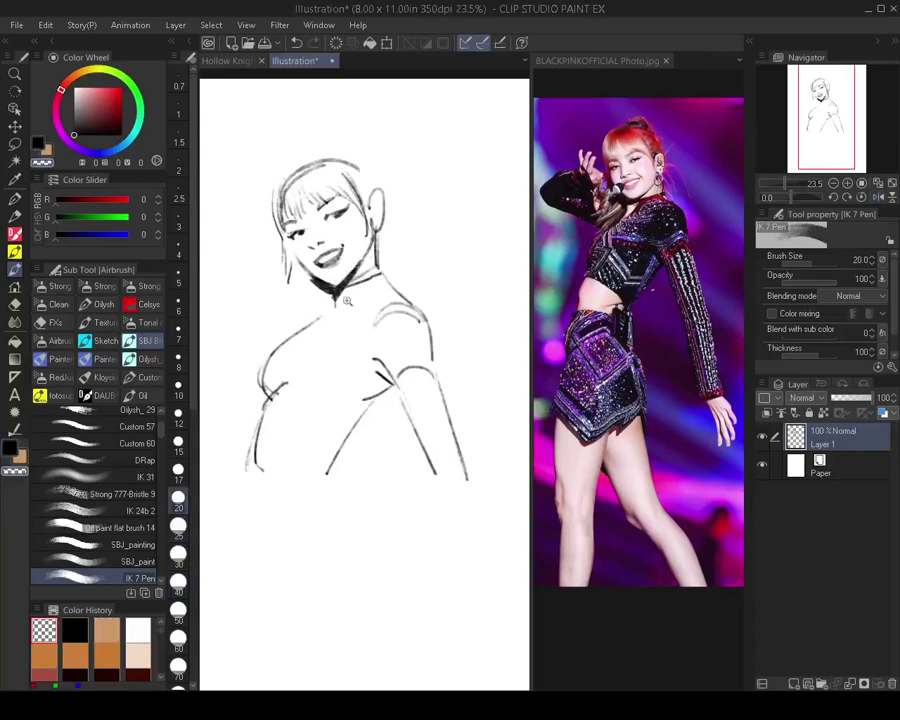
Refine the far shoulder and chest contour and sketch the line under the bust, using brush sizes 17.5 and 15
left_click_drag(347, 301, 347, 313)
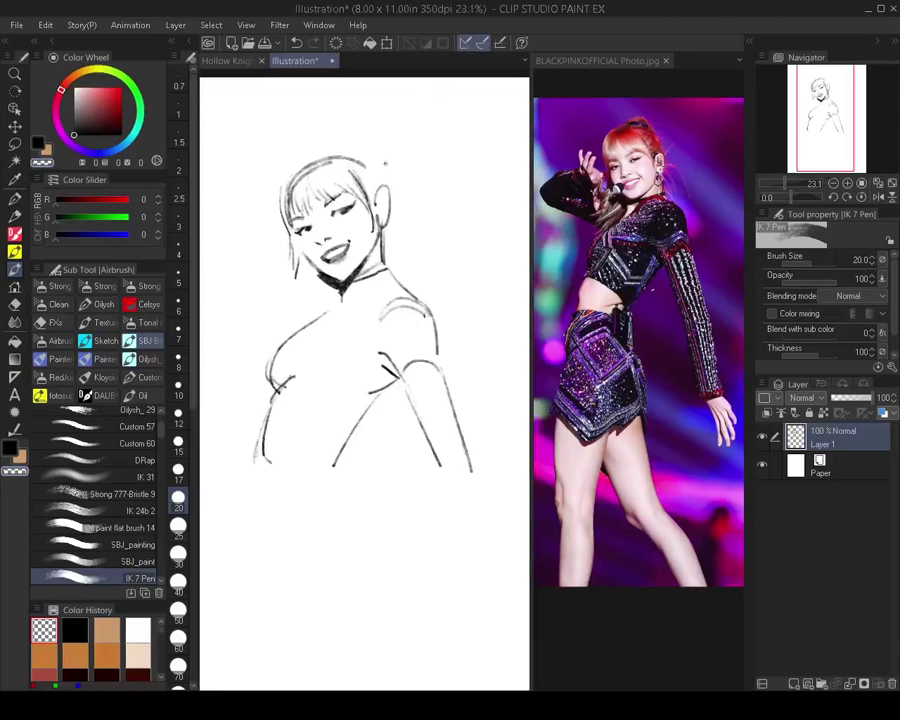
key("[")
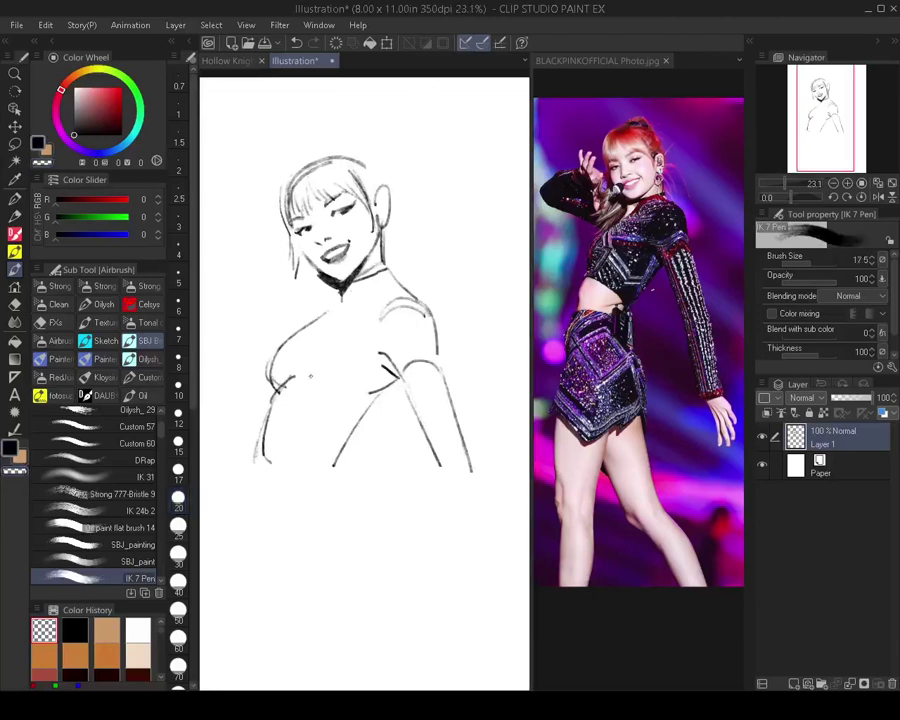
left_click_drag(297, 376, 285, 382)
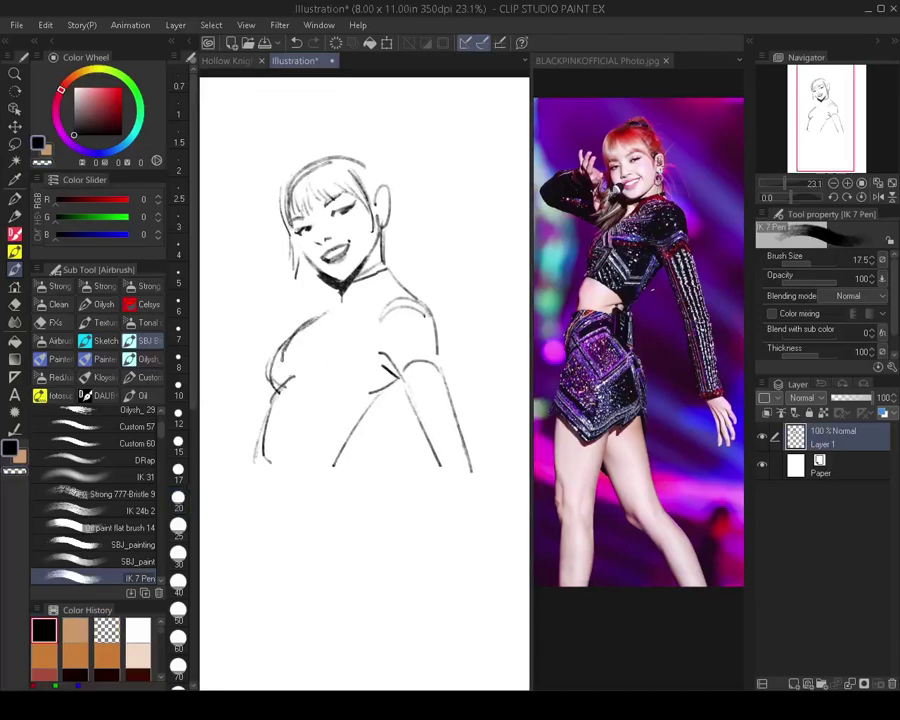
key("[")
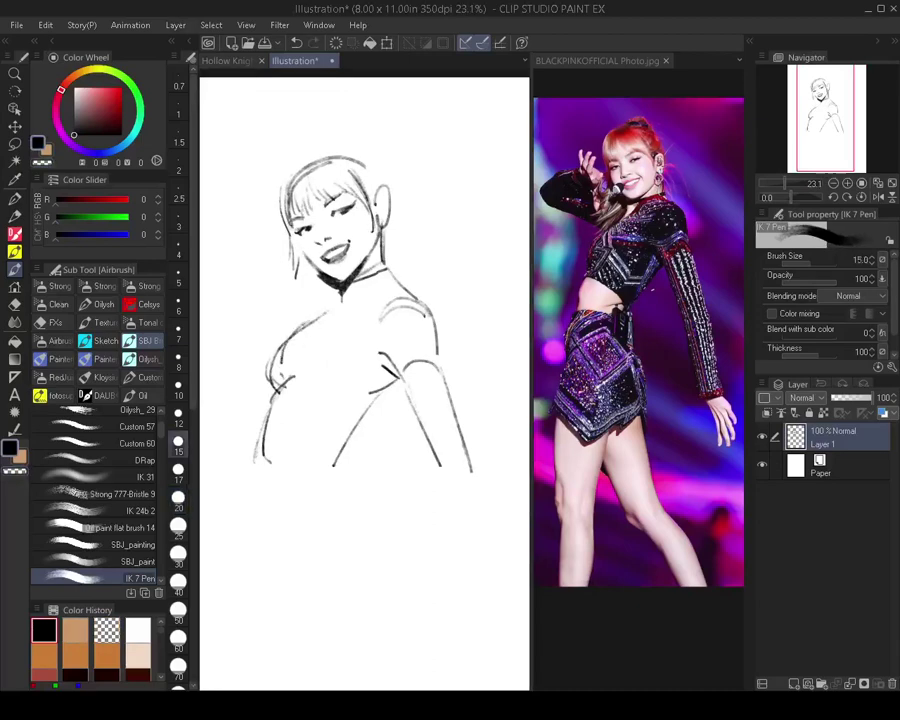
mouse_move(307, 377)
left_mouse_down()
mouse_move(296, 382)
mouse_move(360, 367)
mouse_move(362, 377)
mouse_move(352, 380)
mouse_move(360, 362)
mouse_move(339, 362)
left_mouse_up()
Sketch the elbow crease of the straight arm and a faint start of the forearm
scroll(341, 408, "down", 2)
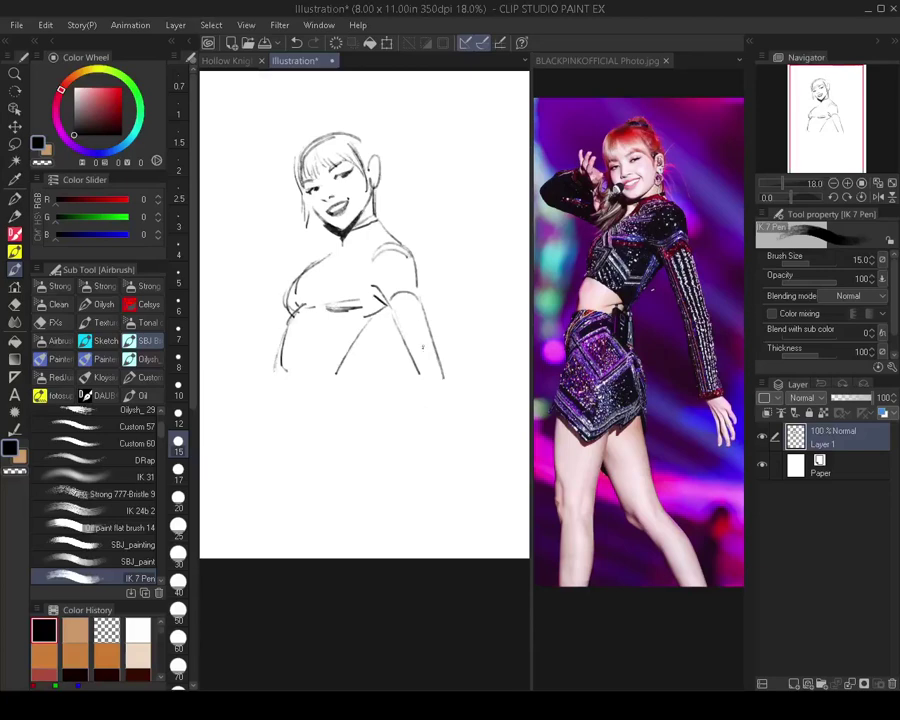
mouse_move(411, 364)
left_mouse_down()
mouse_move(418, 380)
mouse_move(434, 373)
left_mouse_up()
left_click_drag(413, 360, 425, 413)
Sketch the waistband and its centre detail, then extend both hip contours down to the thigh
left_click_drag(349, 355, 350, 412)
mouse_move(328, 365)
left_mouse_down()
mouse_move(346, 377)
mouse_move(325, 397)
mouse_move(334, 372)
left_mouse_up()
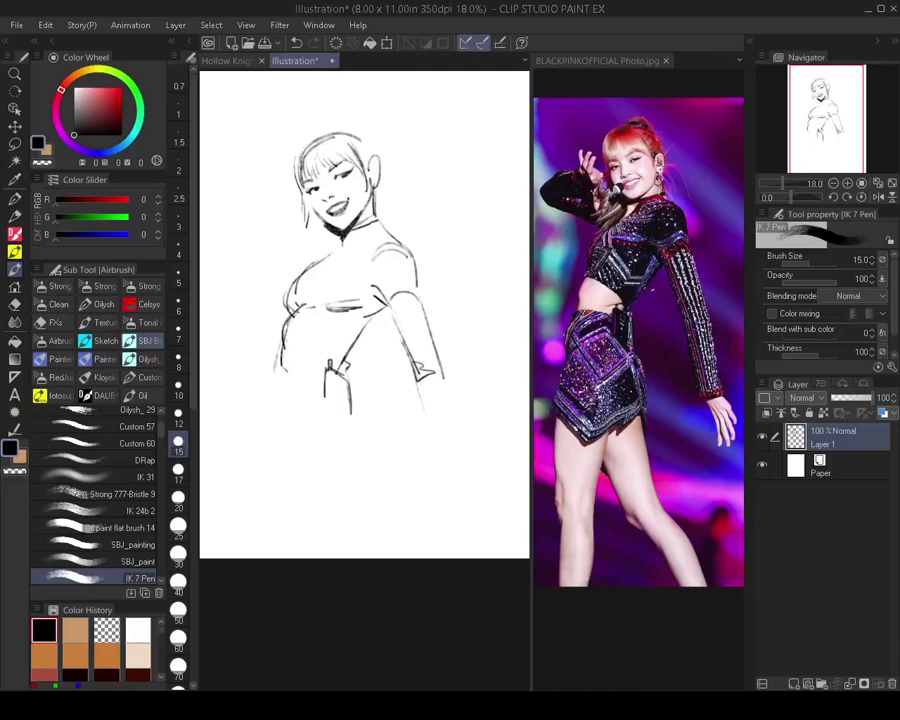
left_click_drag(280, 372, 335, 368)
left_click_drag(272, 371, 268, 435)
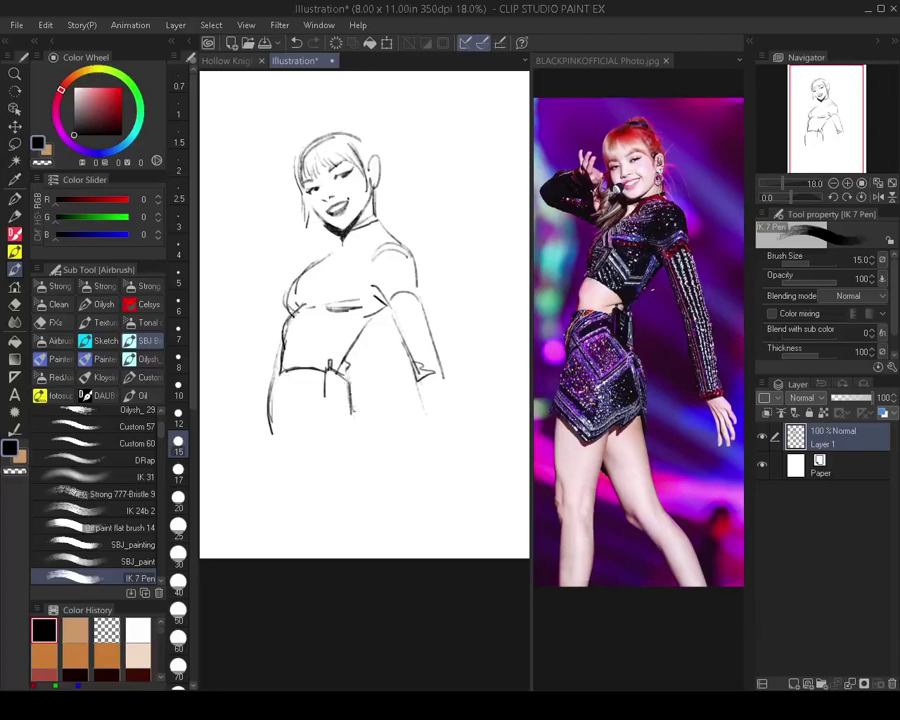
left_click_drag(361, 421, 377, 480)
Outline both sides of the forearm below the elbow at brush size 20
key("bracketright")
key("bracketright")
left_click_drag(416, 389, 446, 476)
left_click_drag(444, 395, 463, 492)
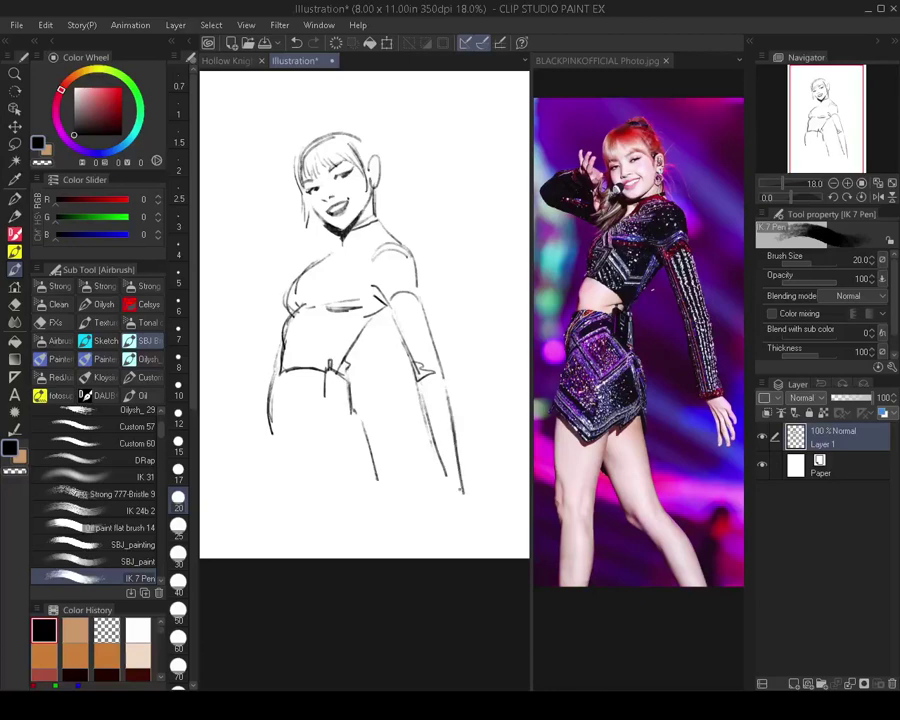
Sketch the hair bun on top of the head and refine the hair outline at brush size 12.5
mouse_move(333, 131)
left_mouse_down()
mouse_move(333, 158)
mouse_move(286, 221)
left_mouse_up()
scroll(334, 163, "up", 3)
key("bracketleft")
key("bracketleft")
key("bracketleft")
mouse_move(298, 166)
left_mouse_down()
mouse_move(338, 150)
mouse_move(333, 140)
mouse_move(348, 132)
mouse_move(362, 149)
mouse_move(325, 152)
mouse_move(340, 130)
mouse_move(361, 177)
mouse_move(356, 187)
mouse_move(370, 162)
mouse_move(377, 203)
left_mouse_up()
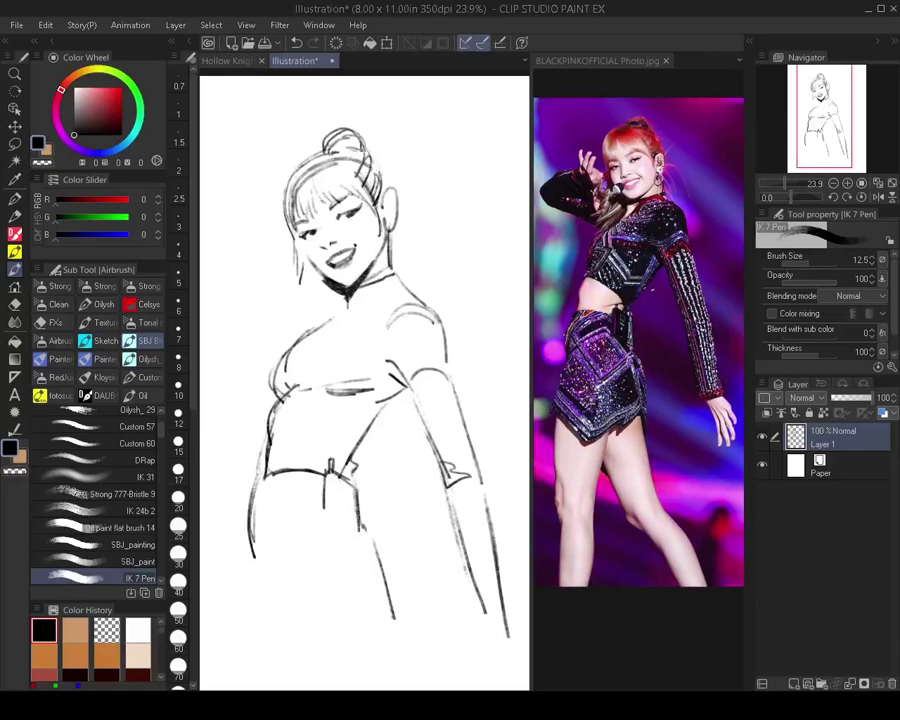
Darken the hair strands between the bun and the ear, then check the whole sketch in mirrored view
left_click_drag(357, 148, 383, 206)
scroll(367, 243, "down", 3)
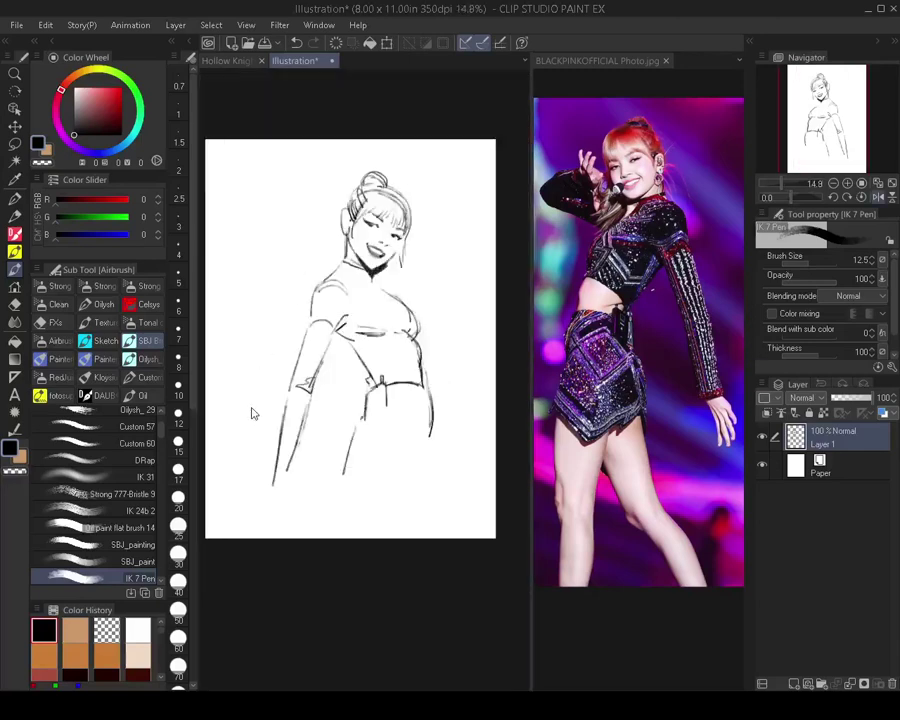
scroll(415, 268, "up", 3)
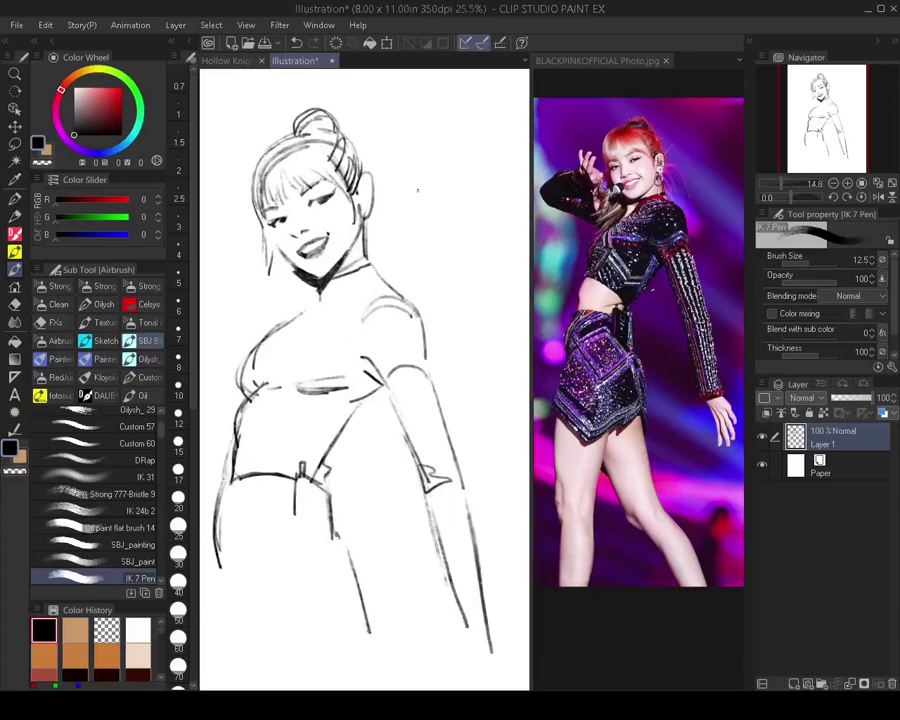
key("h")
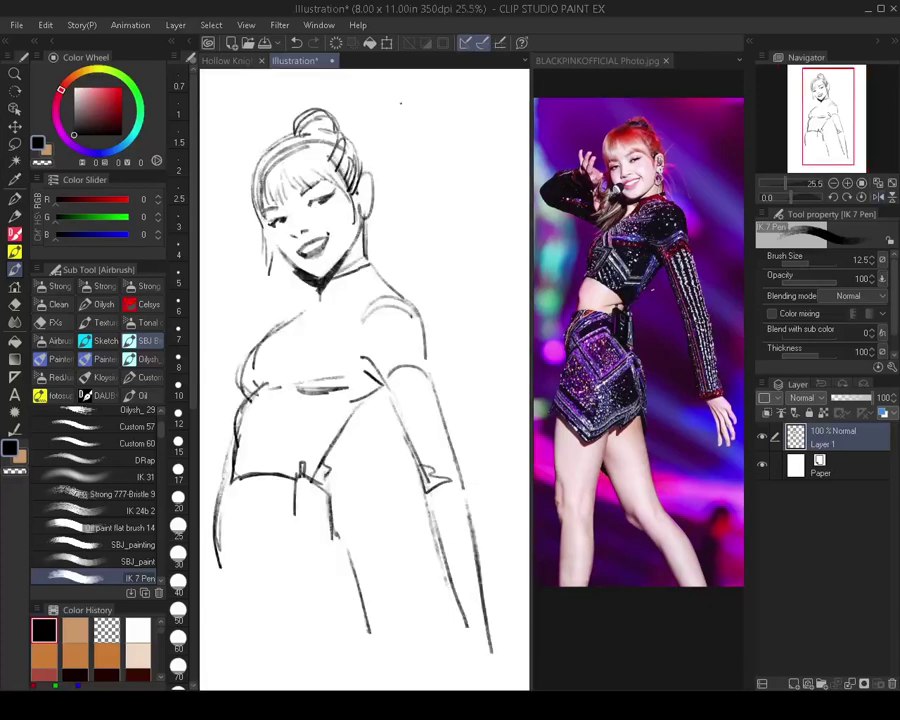
Sketch the ponytail falling behind the ear with curved strokes down toward the shoulder at brush size 12.5
left_click_drag(348, 234, 403, 240)
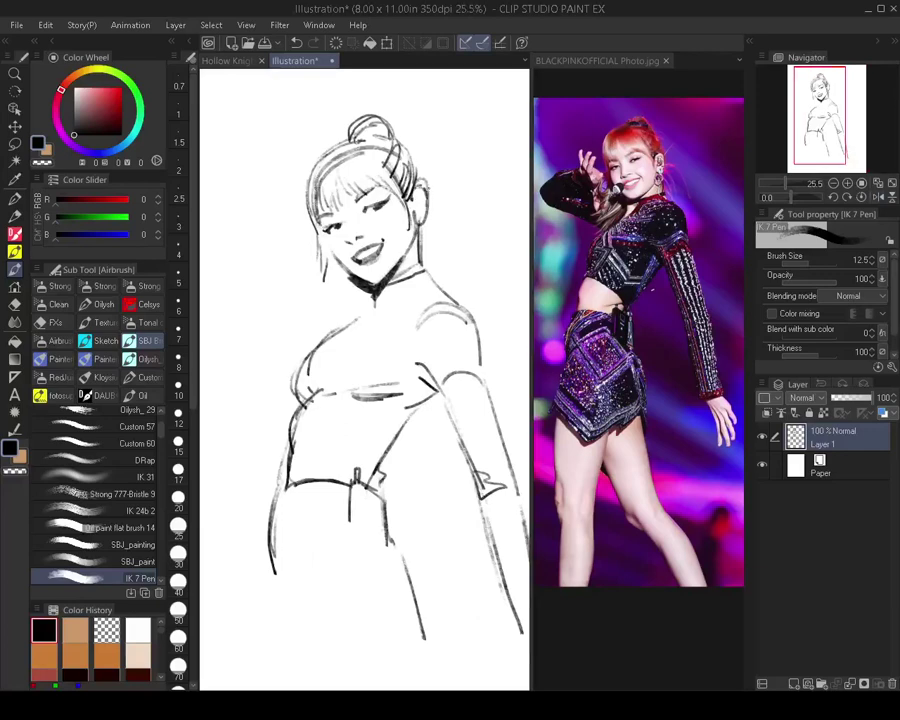
key("e")
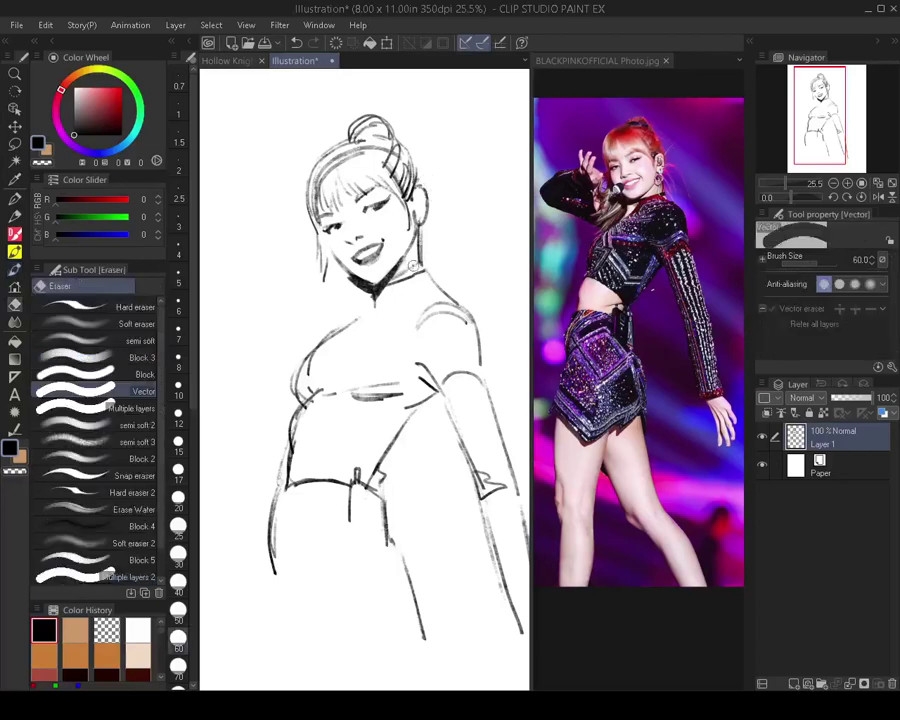
key("b")
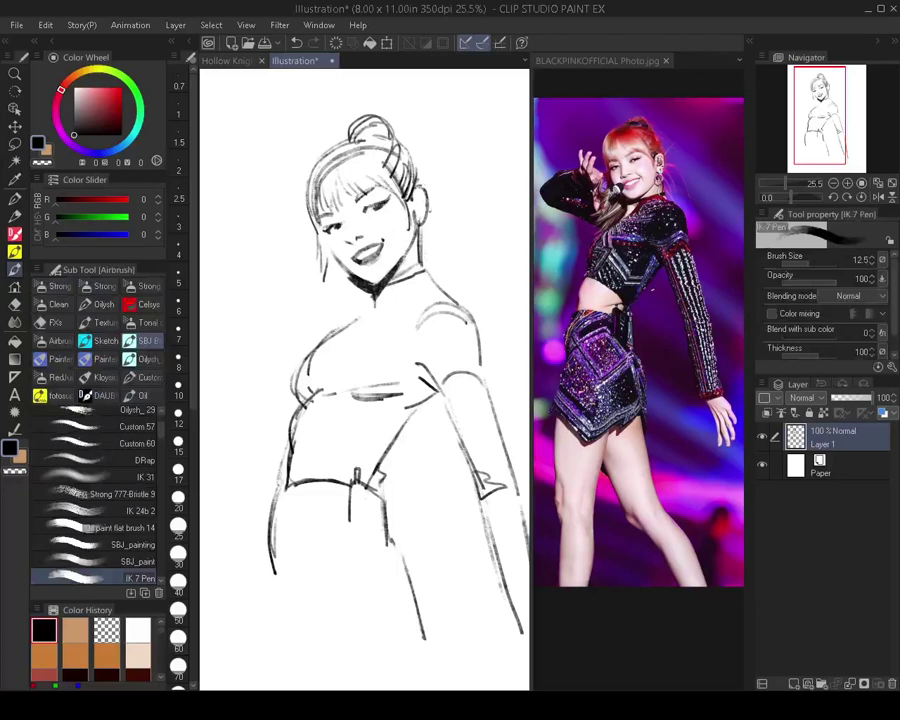
mouse_move(429, 203)
left_mouse_down()
mouse_move(477, 243)
mouse_move(476, 272)
left_mouse_up()
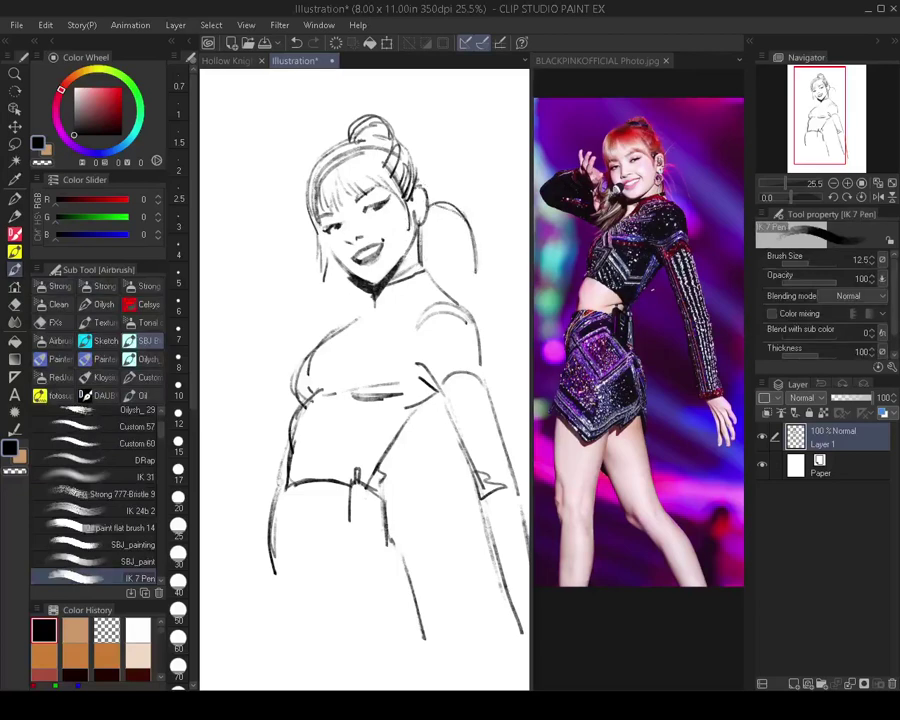
mouse_move(434, 206)
left_mouse_down()
mouse_move(455, 267)
mouse_move(437, 256)
mouse_move(442, 271)
left_mouse_up()
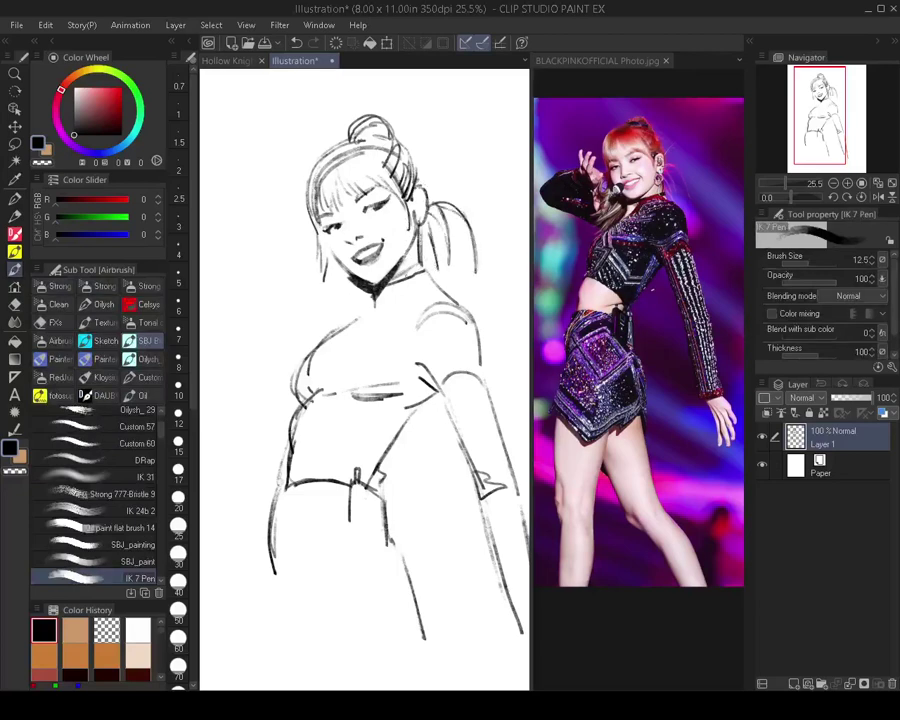
Sketch the loose hair strands sweeping out beside the jaw and the collar lines below the chin
left_click_drag(397, 352, 391, 339)
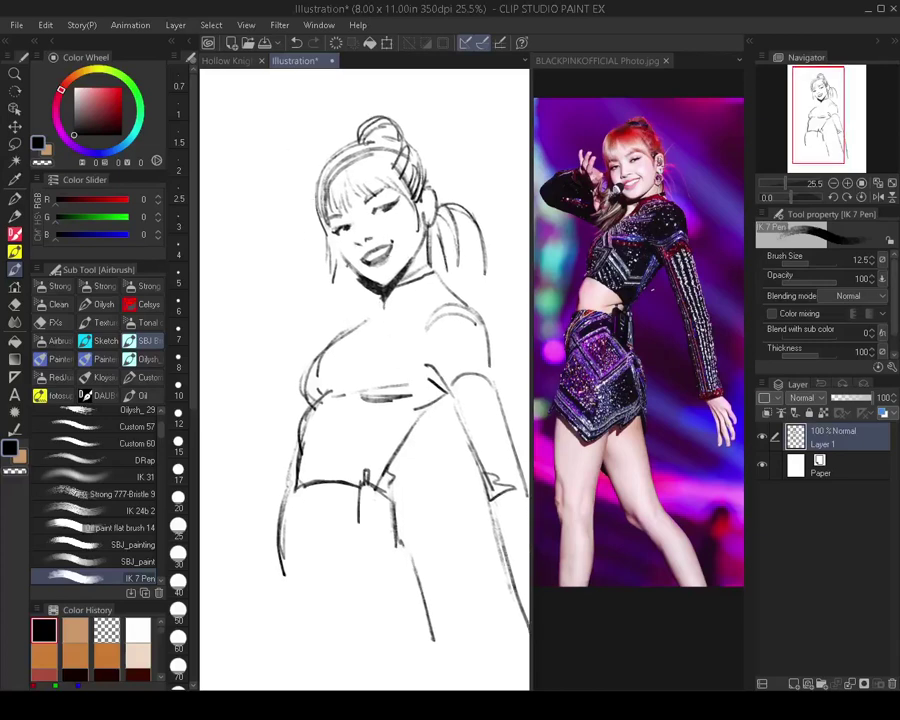
mouse_move(335, 262)
left_mouse_down()
mouse_move(294, 324)
mouse_move(303, 332)
left_mouse_up()
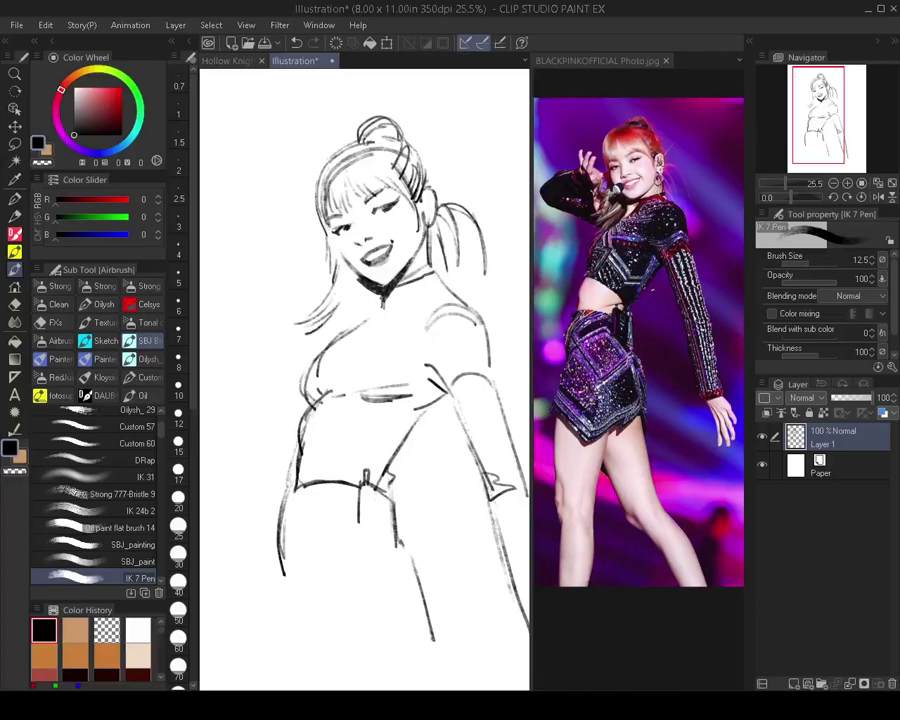
mouse_move(382, 299)
left_mouse_down()
mouse_move(375, 319)
mouse_move(393, 308)
mouse_move(402, 281)
left_mouse_up()
key("ctrl+z")
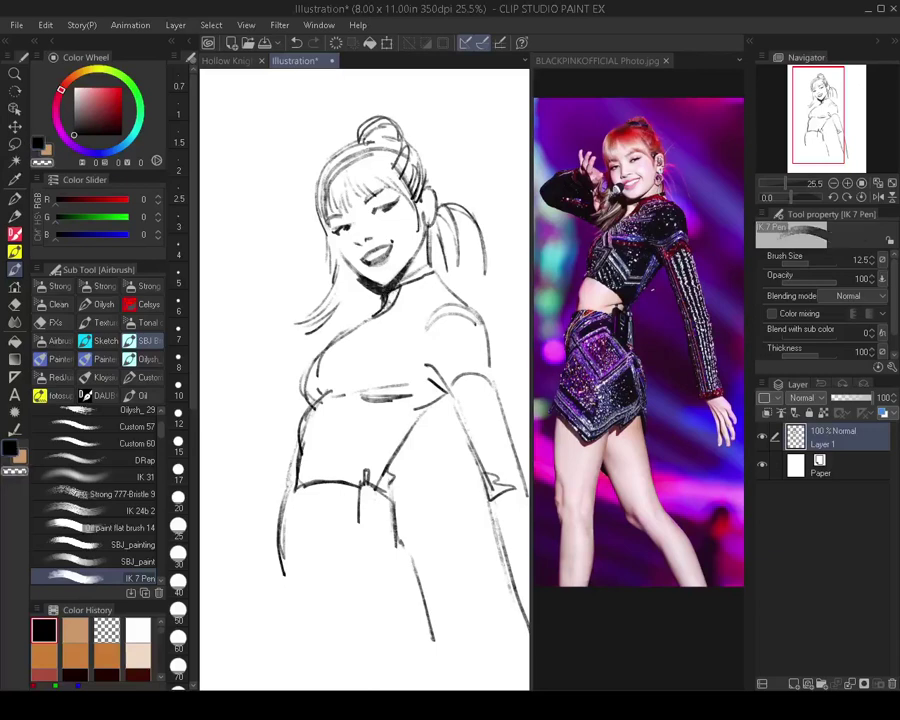
Retouch the eye on the far side of the face with transparent colour and black at brush size 30
scroll(390, 318, "down", 4)
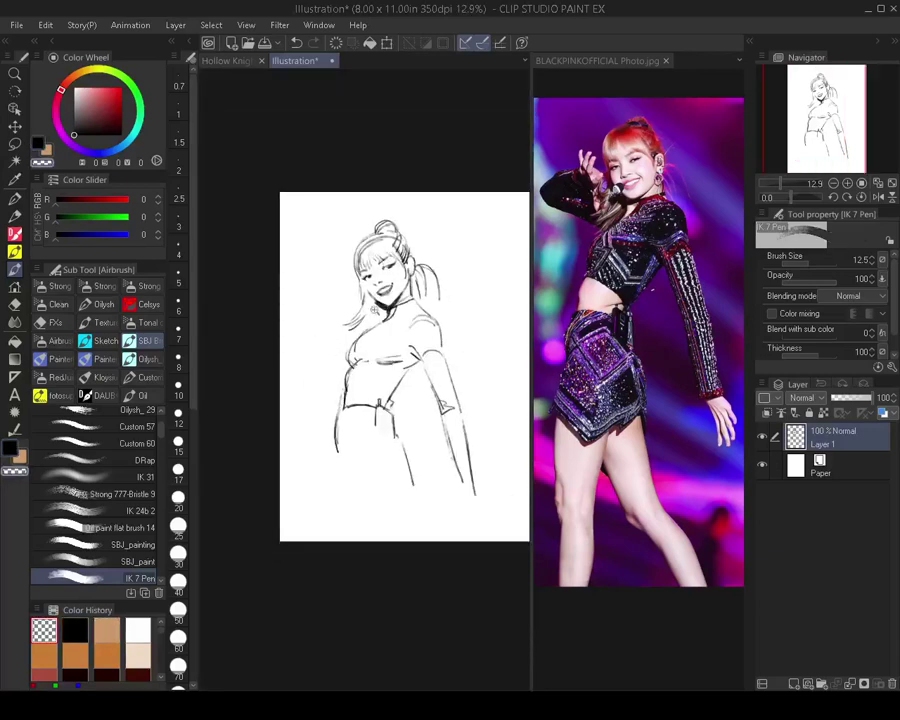
scroll(384, 320, "up", 2)
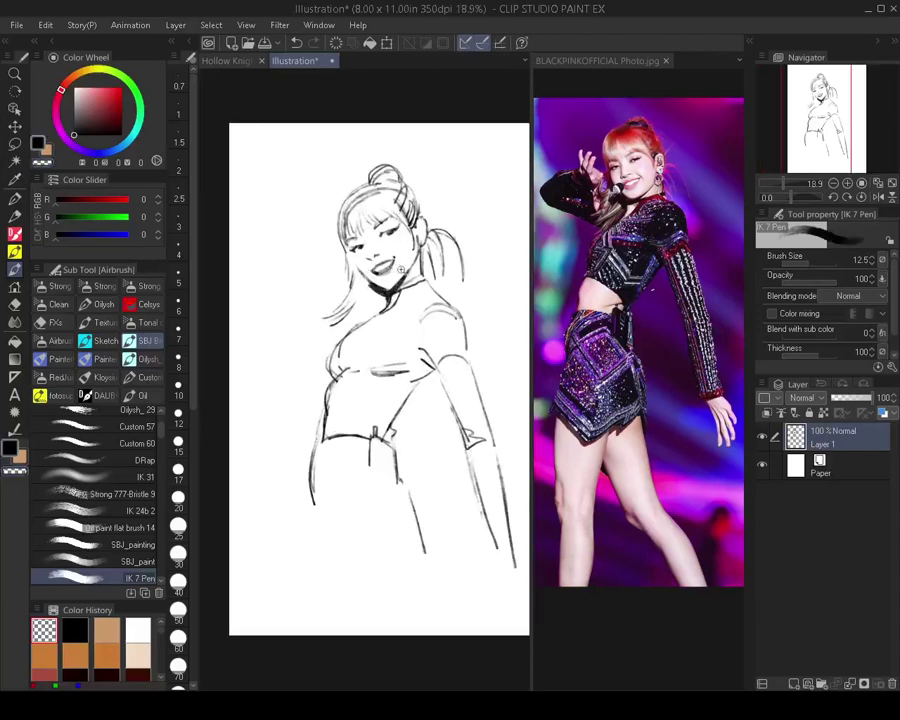
scroll(404, 263, "up", 2)
key("]")
key("]")
key("]")
key("]")
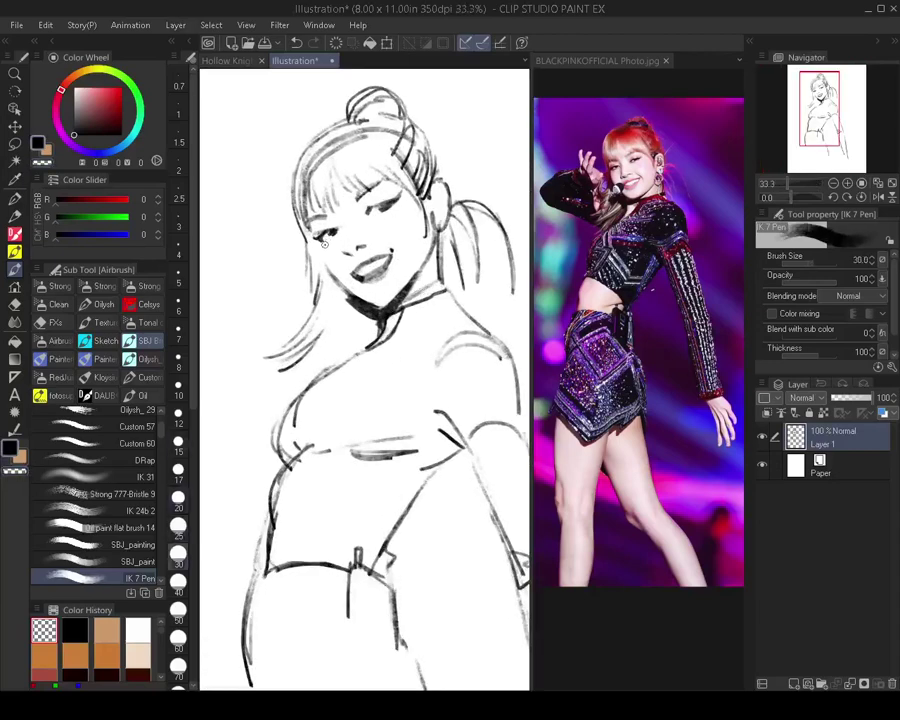
key("bracketleft")
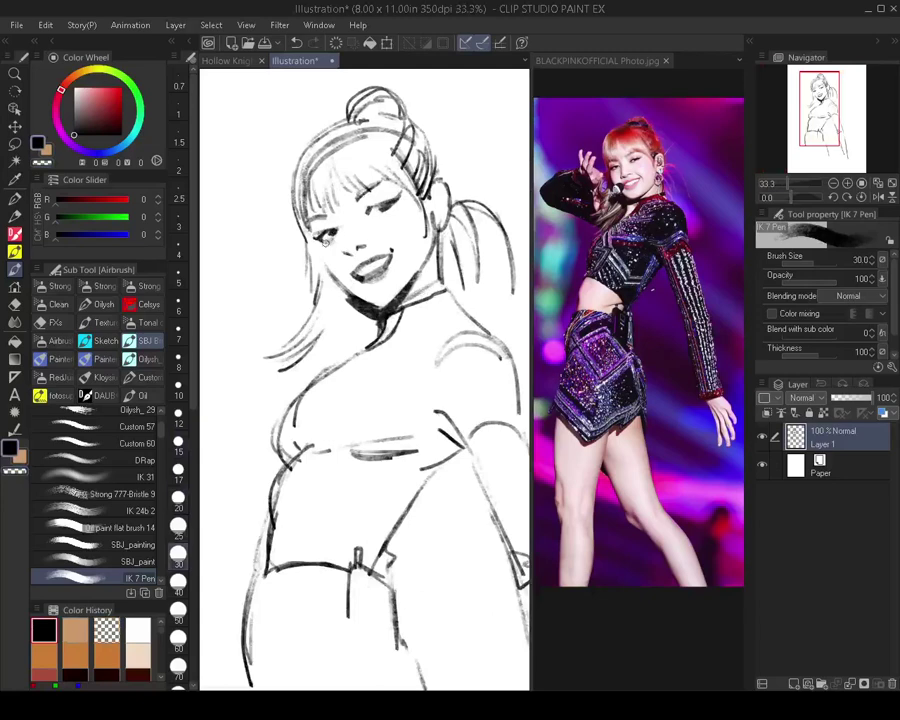
scroll(376, 214, "down", 2)
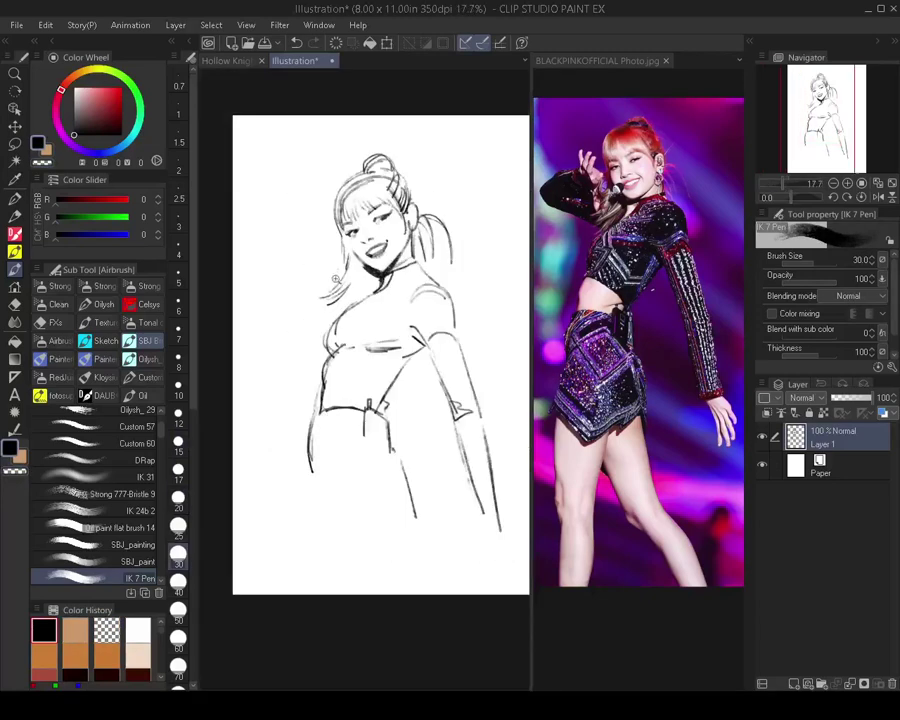
key("h")
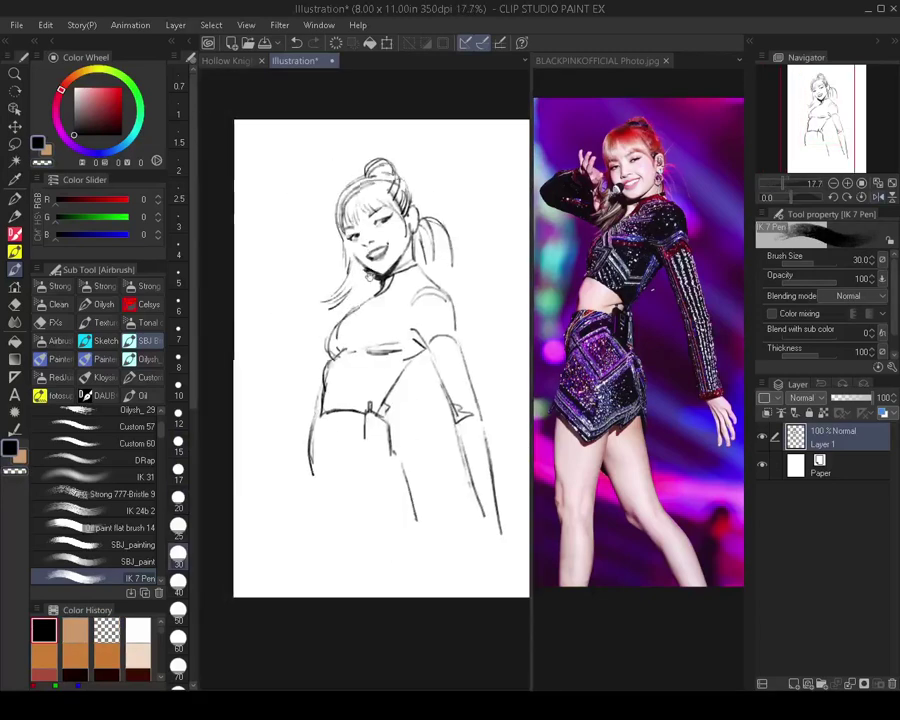
Soften the shading around both eyes at brush size 60, undoing a stray stroke beside the near eye
scroll(368, 215, "up", 3)
key("bracketright")
key("bracketright")
key("bracketright")
key("bracketright")
key("bracketright")
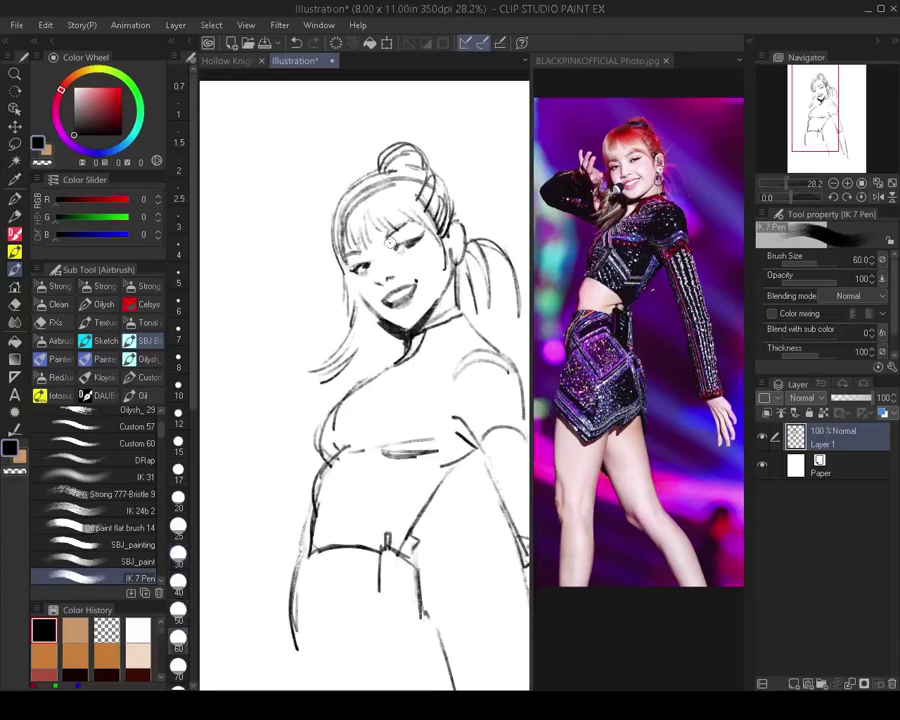
left_click_drag(381, 238, 397, 248)
key("ctrl+z")
scroll(390, 285, "up", 1)
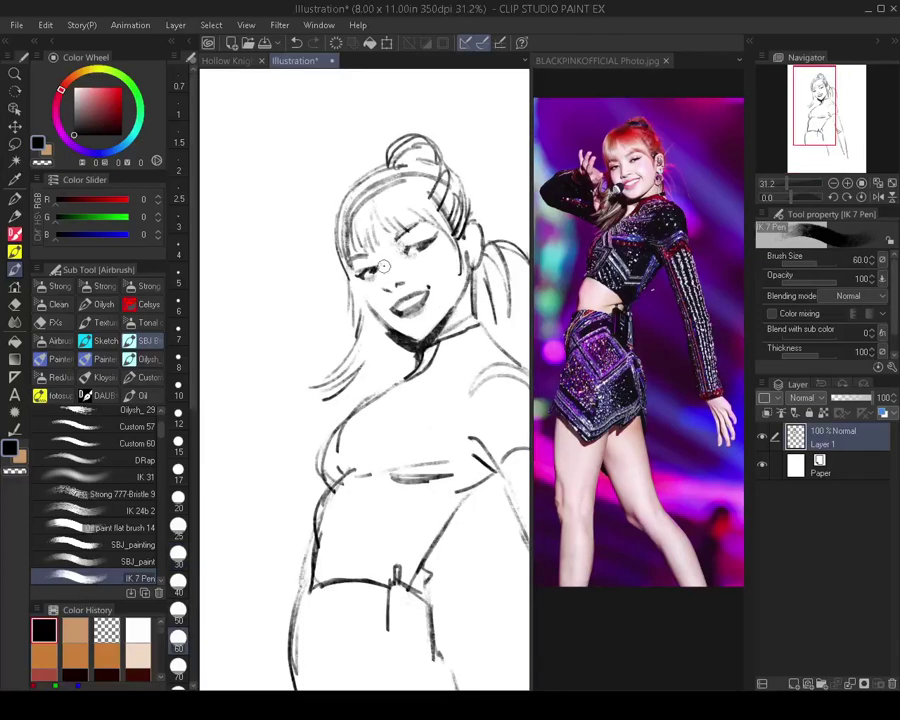
Refine the nose, brow and far eye while reducing the brush size from 40 to 20
key("bracketleft")
key("bracketleft")
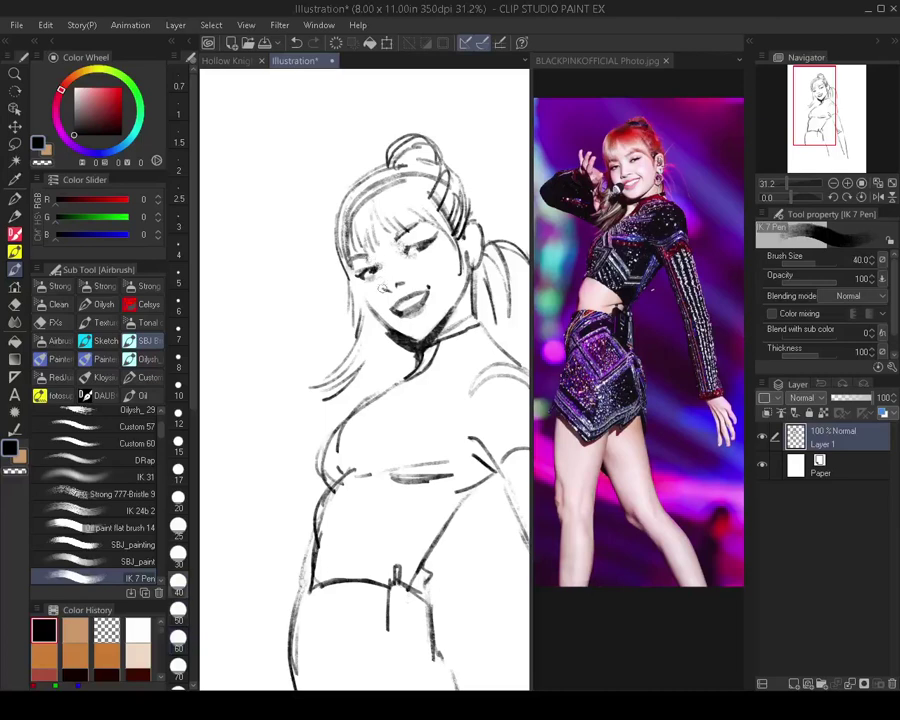
key("bracketleft")
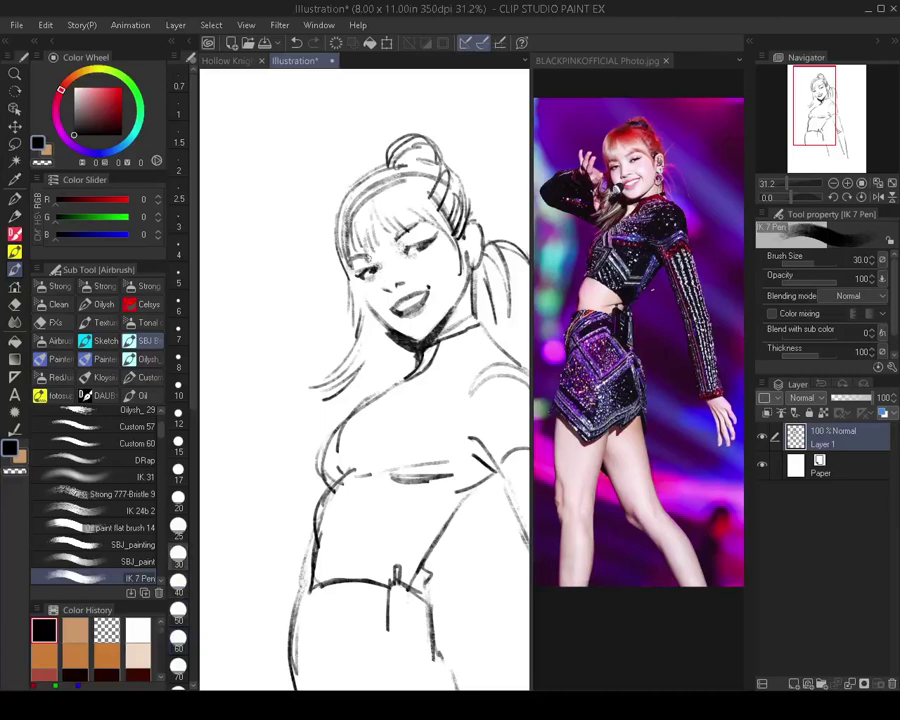
key("bracketleft")
key("bracketleft")
key("bracketleft")
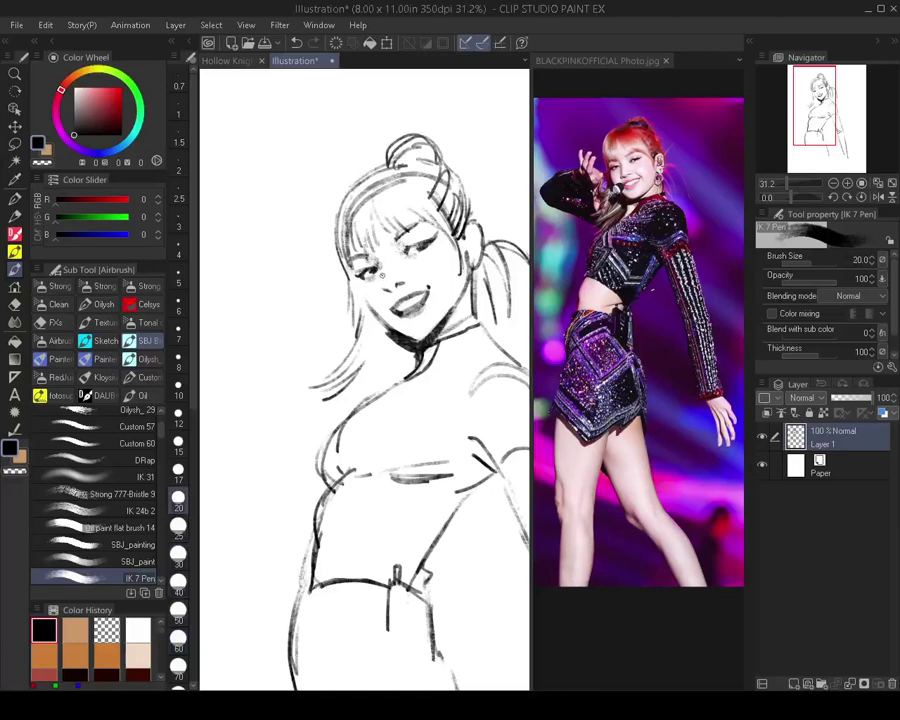
Start the raised hand beside the face with a short finger stroke, reducing the brush size to 15
scroll(274, 226, "down", 2)
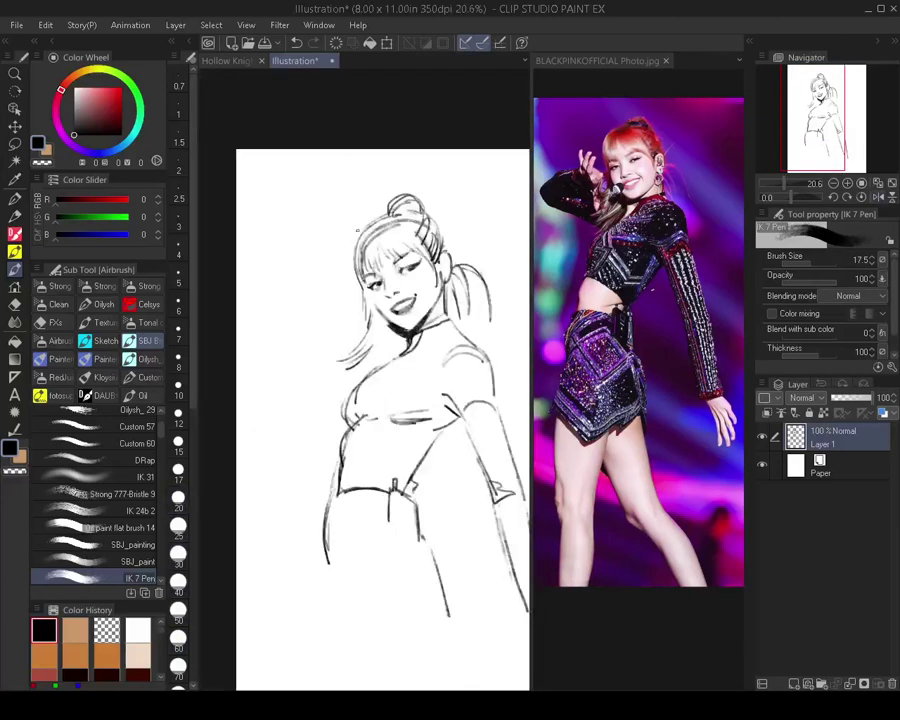
scroll(296, 240, "up", 2)
scroll(392, 357, "up", 1)
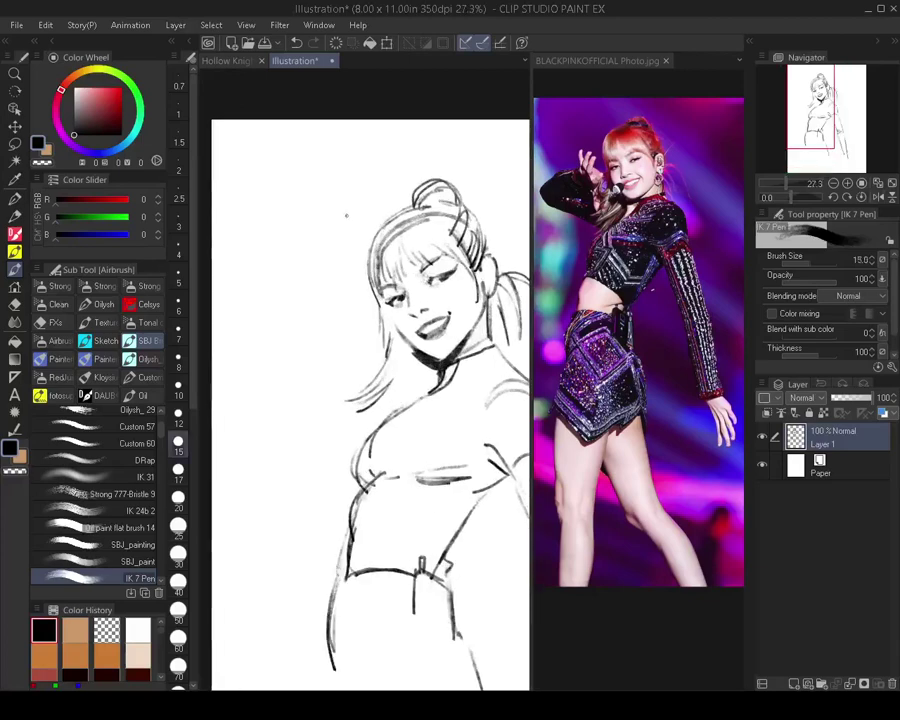
key("bracketright")
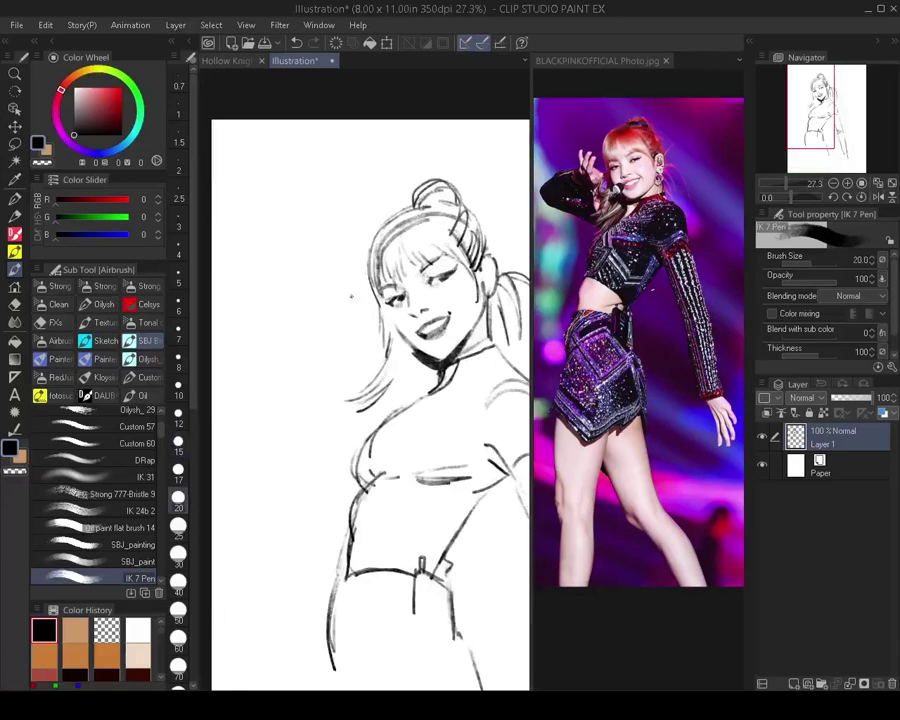
mouse_move(352, 297)
left_mouse_down()
mouse_move(367, 313)
mouse_move(350, 277)
left_mouse_up()
key("bracketleft")
key("ctrl+z")
key("bracketleft")
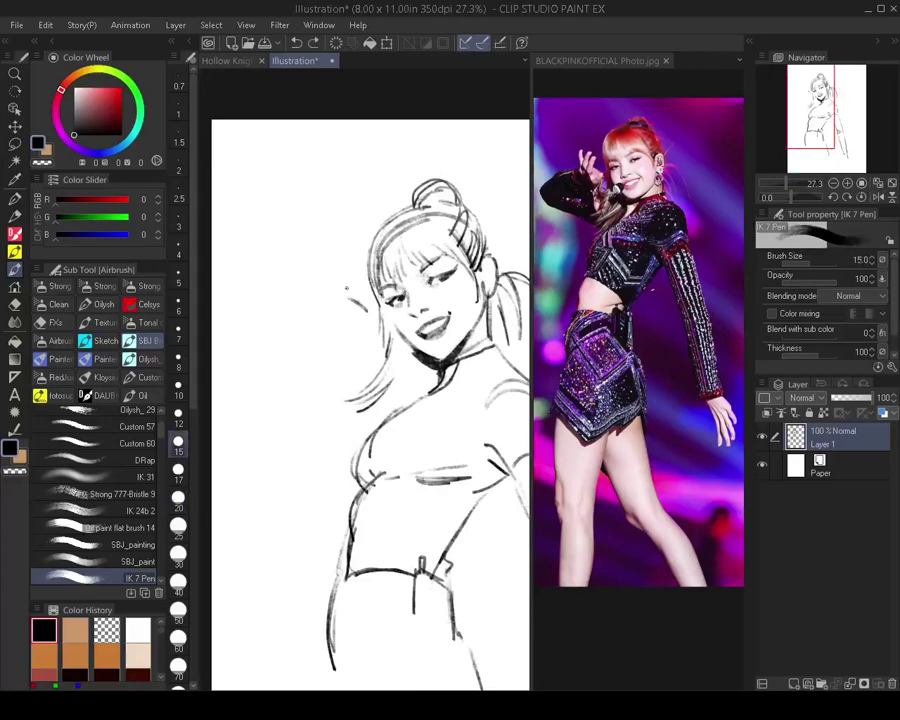
Sketch the spread fingers of the raised hand at brush size 15, undoing the strokes that miss
mouse_move(344, 306)
left_mouse_down()
mouse_move(342, 263)
mouse_move(326, 292)
mouse_move(314, 265)
mouse_move(315, 290)
left_mouse_up()
key("ctrl+z")
key("ctrl+z")
key("ctrl+z")
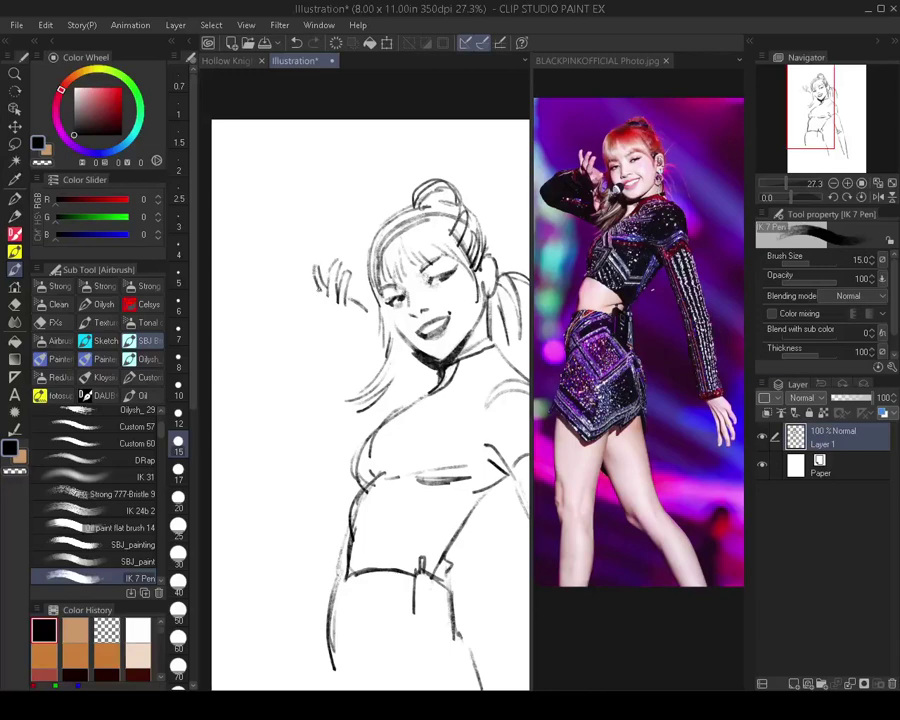
key("ctrl+z")
Complete the raised hand with its palm, thumb and wrist lines at brush size 12.5
mouse_move(347, 302)
left_mouse_down()
mouse_move(367, 312)
mouse_move(350, 325)
left_mouse_up()
key("bracketleft")
left_click_drag(321, 299, 336, 307)
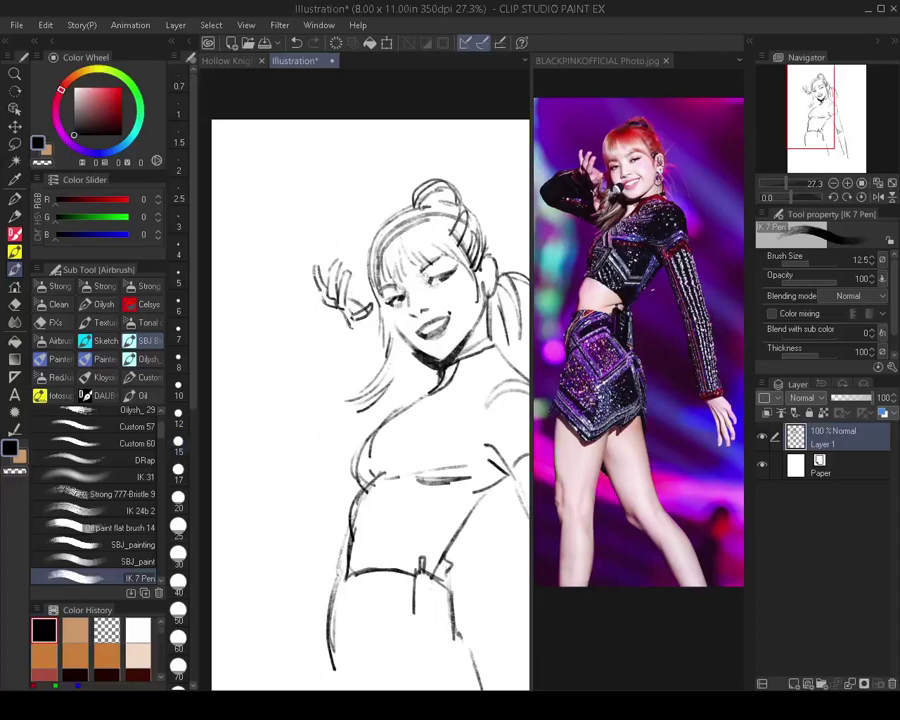
mouse_move(347, 323)
left_mouse_down()
mouse_move(366, 316)
mouse_move(345, 321)
mouse_move(364, 322)
mouse_move(350, 337)
left_mouse_up()
Outline the bent arm from the raised wrist around the elbow and back to the chest at brush size 15
key("]")
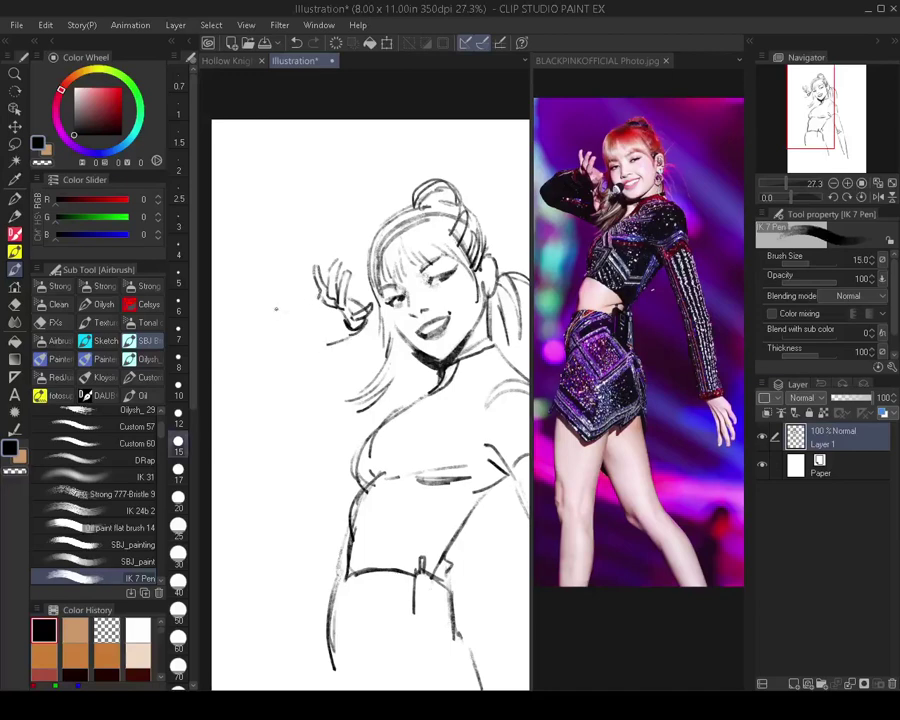
left_click_drag(283, 308, 317, 296)
left_click_drag(241, 346, 285, 307)
mouse_move(241, 349)
left_mouse_down()
mouse_move(256, 381)
mouse_move(305, 396)
left_mouse_up()
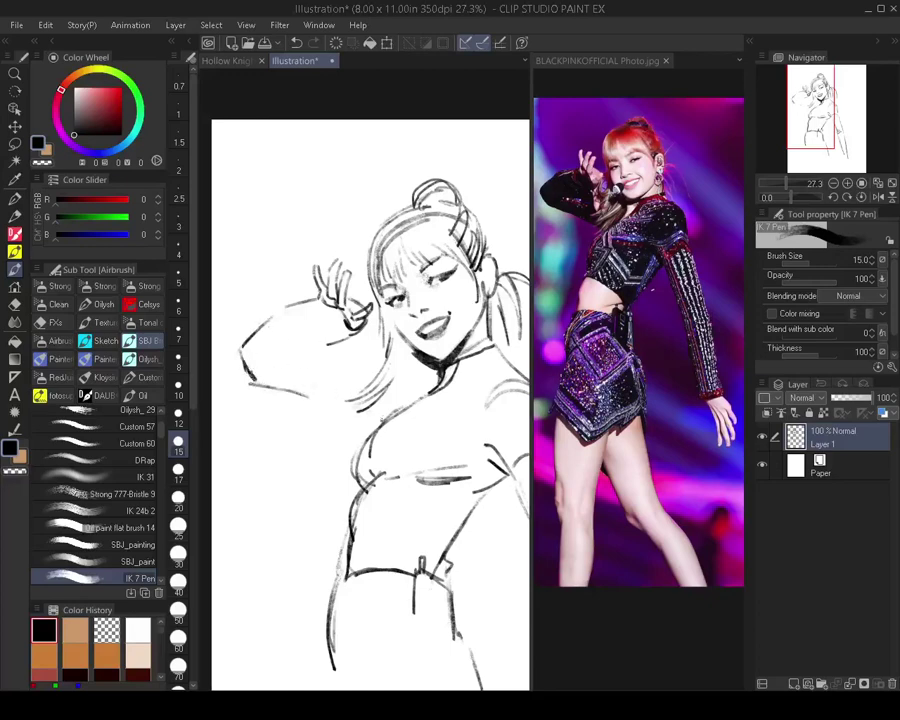
left_click_drag(309, 397, 373, 415)
left_click_drag(306, 394, 381, 420)
left_click(308, 331)
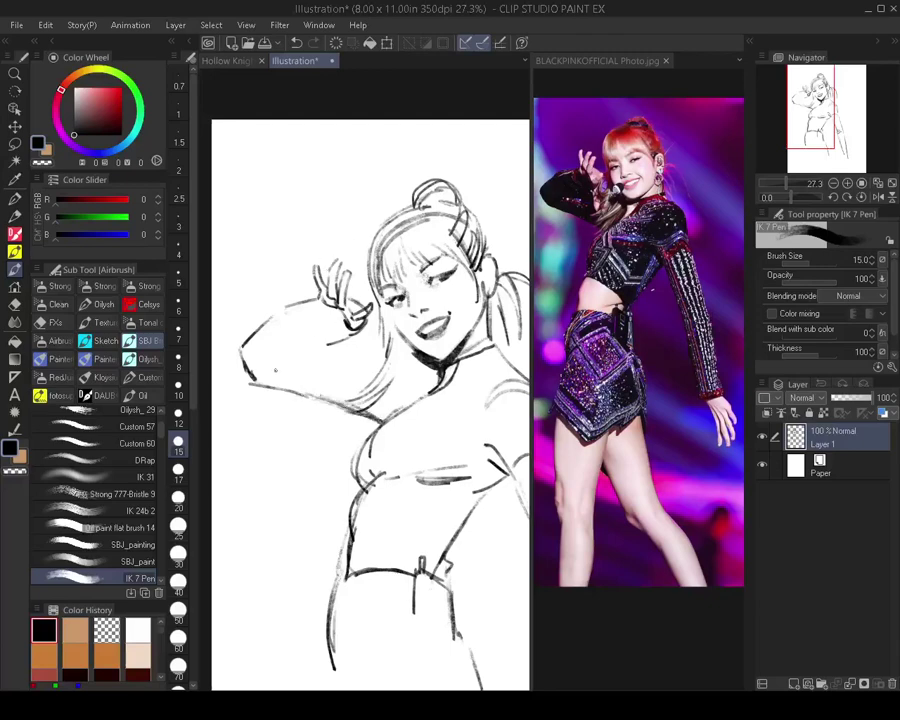
left_click_drag(268, 372, 309, 353)
Clean up the outer hip line with the transparent colour, enlarging the brush up to 45 and reducing it to 17.5
scroll(270, 245, "down", 4)
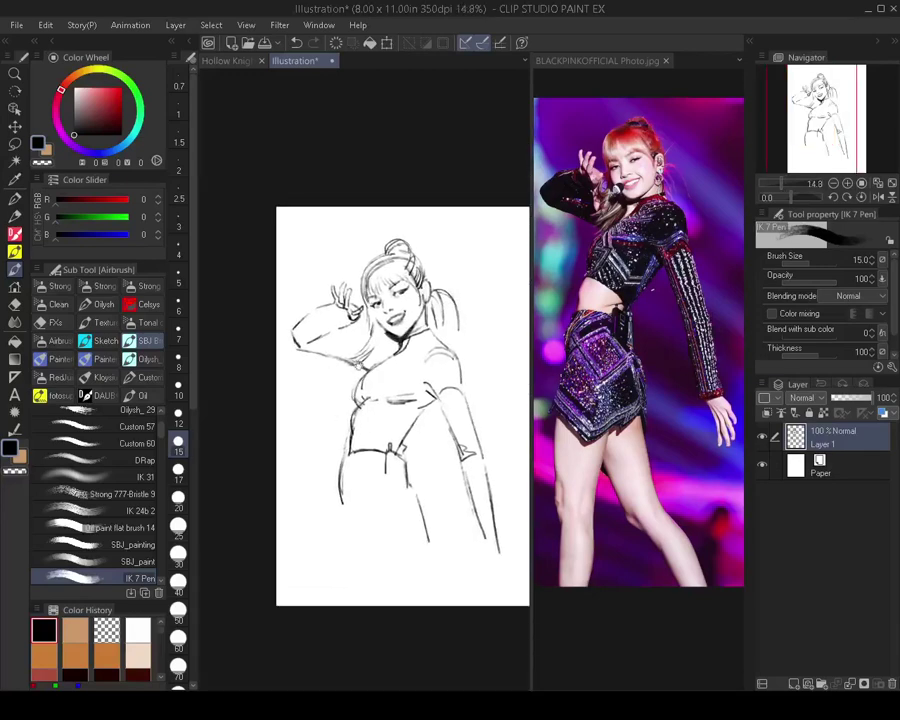
scroll(372, 305, "up", 2)
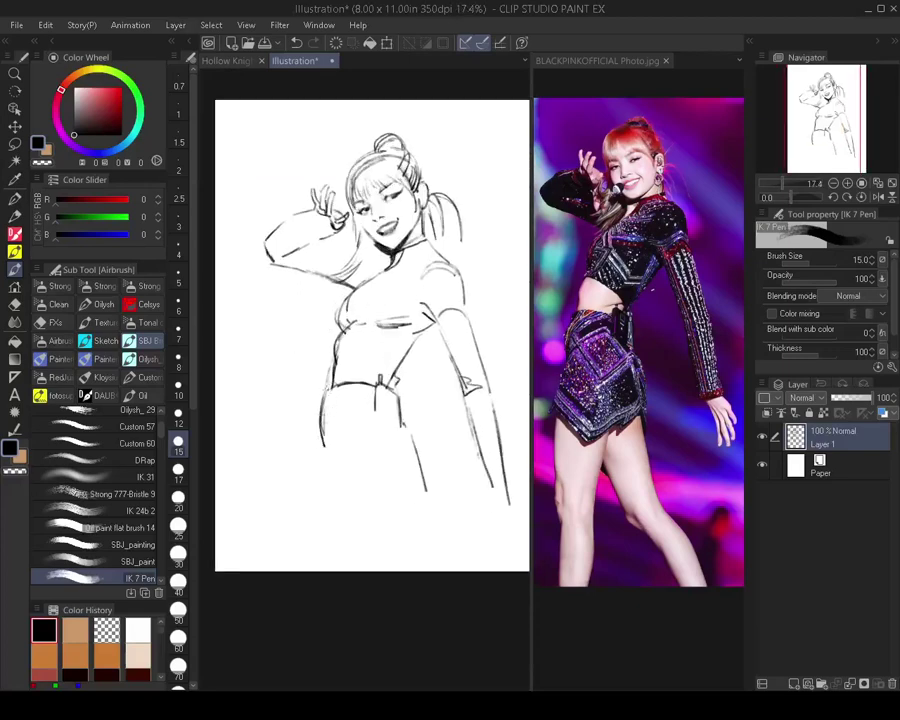
key("c")
key("bracketright")
key("bracketright")
key("bracketright")
key("bracketright")
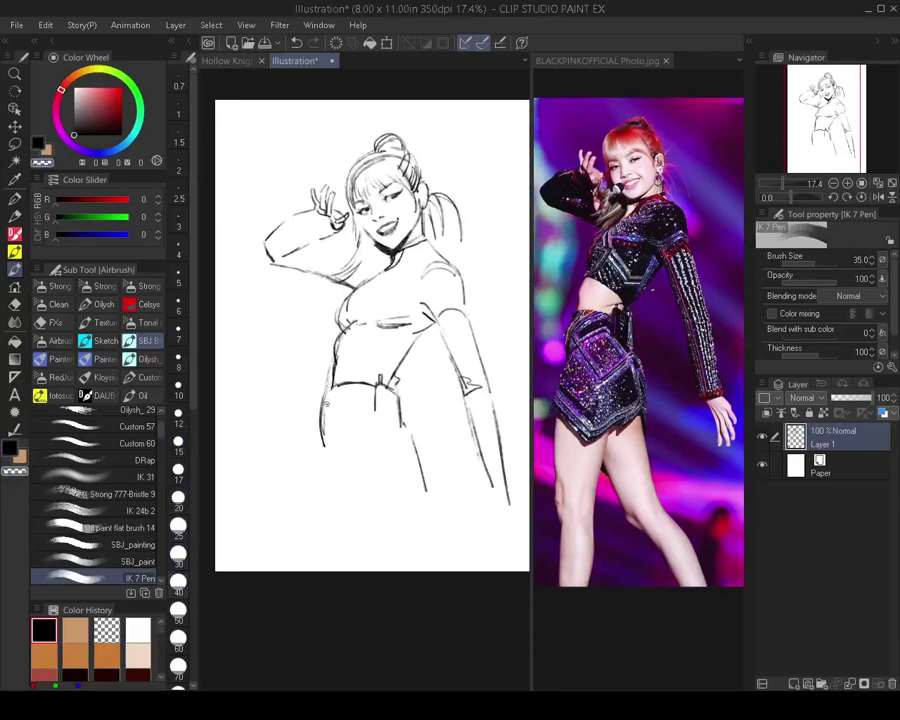
key("bracketright")
key("c")
key("bracketright")
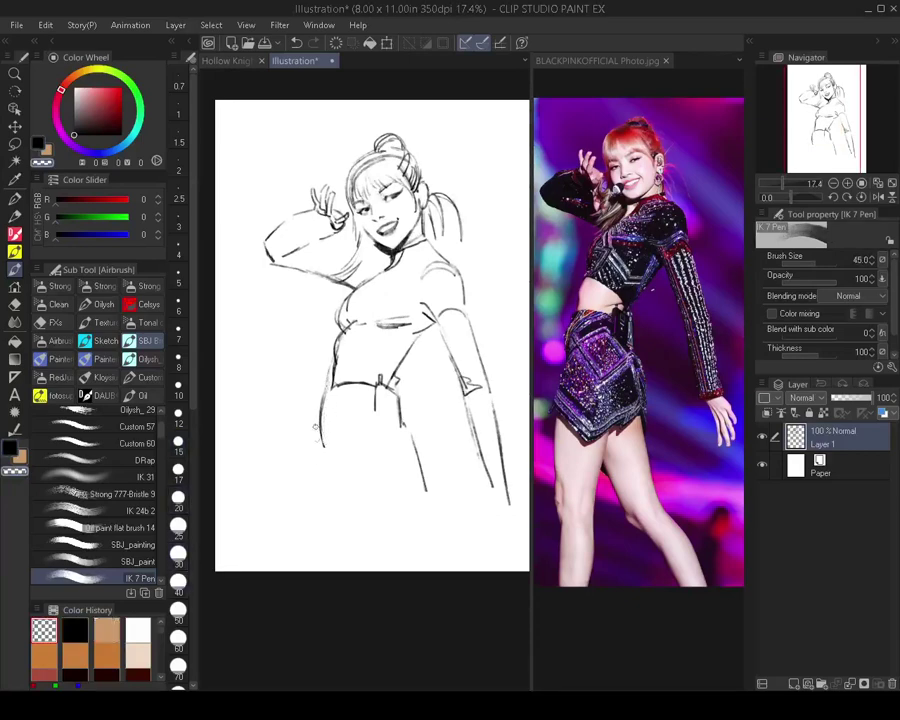
key("bracketleft")
key("bracketleft")
key("bracketleft")
key("bracketleft")
key("bracketleft")
key("bracketleft")
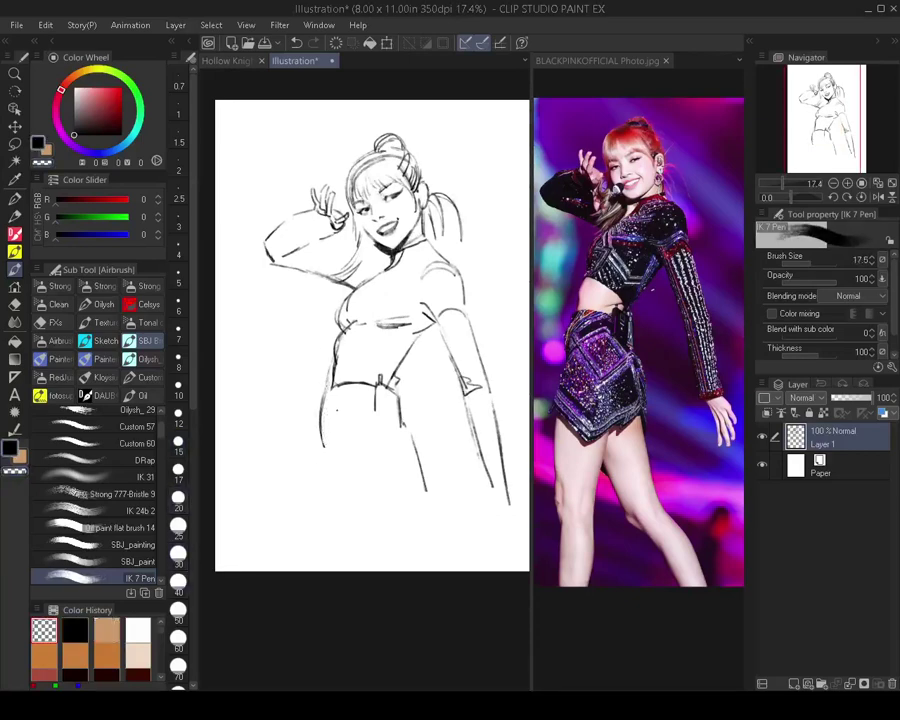
Outline the skirt's side and pointed hem in black at brush size 17.5, redoing the first hem stroke
key("c")
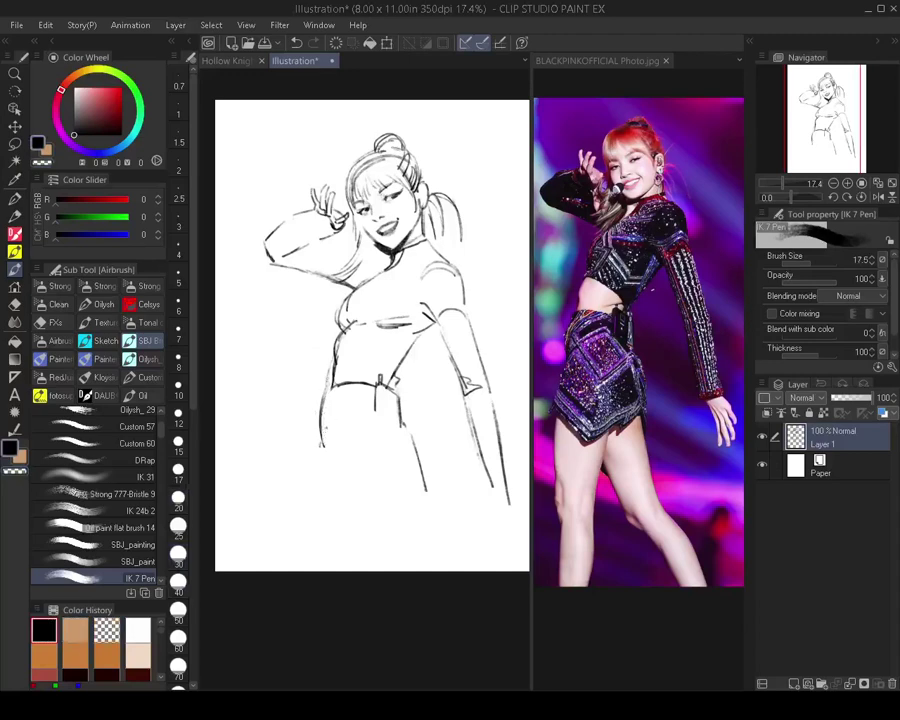
left_click_drag(324, 437, 310, 503)
mouse_move(322, 442)
left_mouse_down()
mouse_move(306, 494)
mouse_move(346, 535)
left_mouse_up()
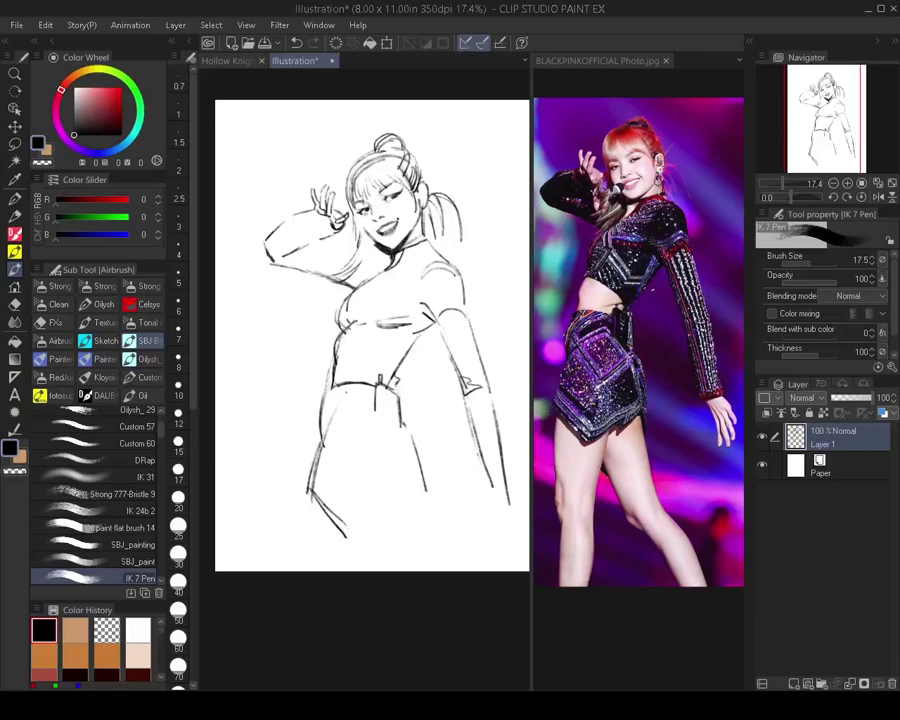
key("ctrl+z")
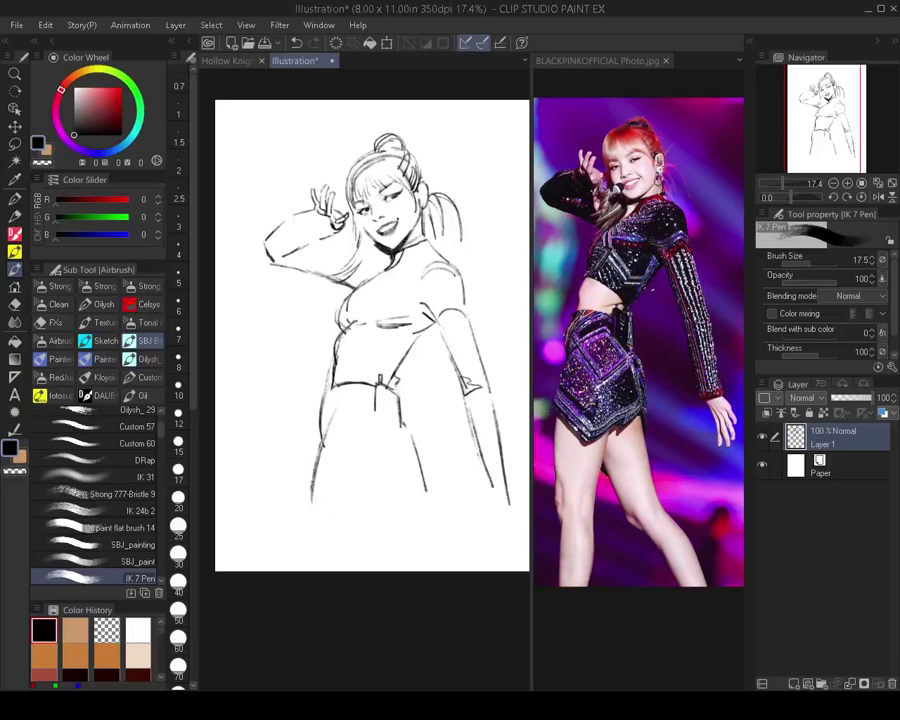
mouse_move(308, 497)
left_mouse_down()
mouse_move(354, 538)
mouse_move(424, 488)
mouse_move(428, 504)
left_mouse_up()
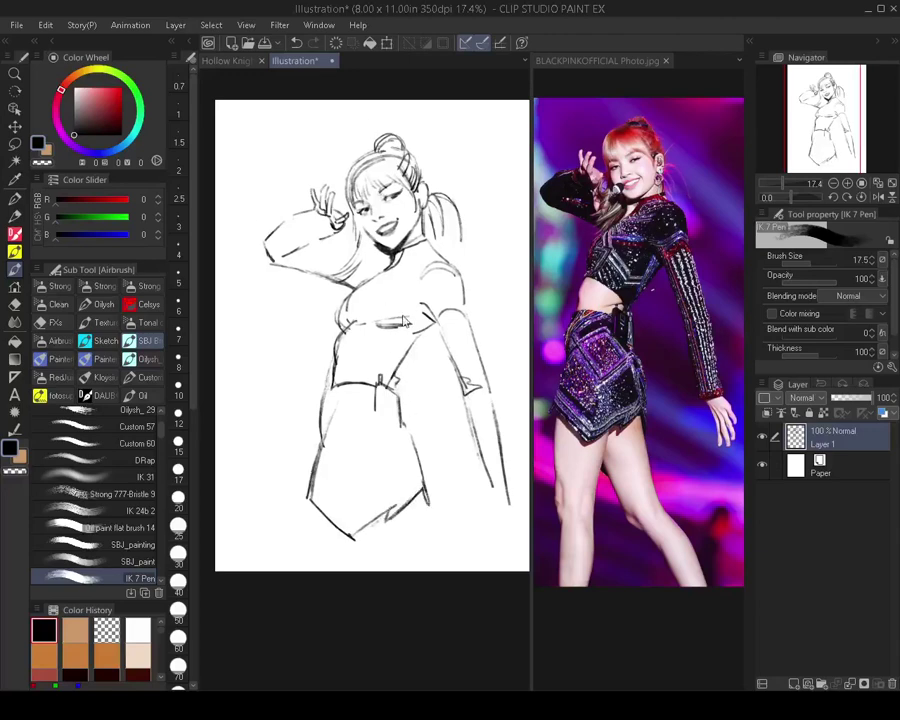
Sketch the upper lines of both legs below the skirt hem at brush sizes 20 and 17.5
left_click_drag(413, 282, 403, 256)
mouse_move(382, 406)
left_mouse_down()
mouse_move(364, 432)
mouse_move(366, 377)
left_mouse_up()
key("]")
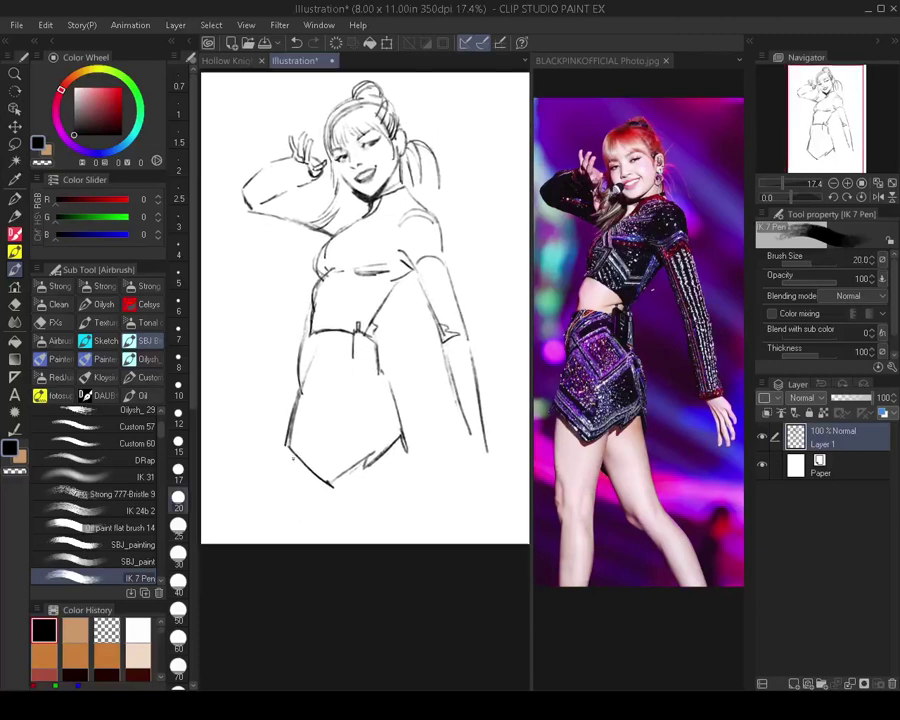
left_click_drag(289, 448, 291, 521)
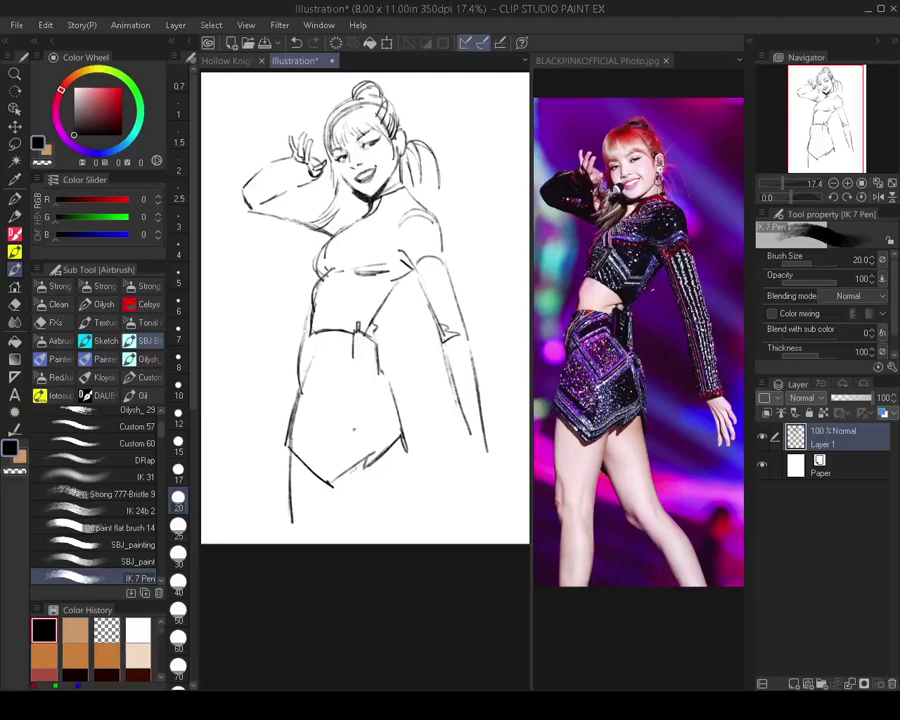
left_click_drag(355, 468, 345, 521)
key("bracketleft")
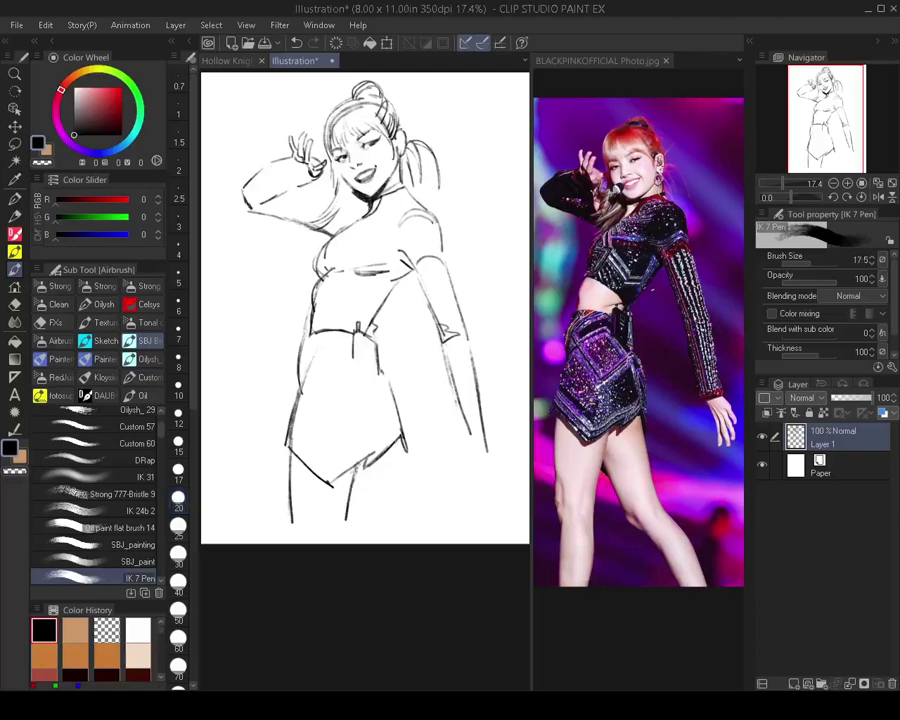
left_click_drag(405, 476, 415, 516)
left_click_drag(351, 492, 366, 528)
Add the sleeve cuff at the lowered arm's wrist and reinforce the forearm line at brush size 17.5
left_click_drag(419, 416, 421, 454)
left_click_drag(430, 432, 414, 428)
mouse_move(442, 474)
left_mouse_down()
mouse_move(418, 460)
mouse_move(403, 430)
left_mouse_up()
mouse_move(403, 430)
left_mouse_down()
mouse_move(423, 334)
mouse_move(424, 426)
left_mouse_up()
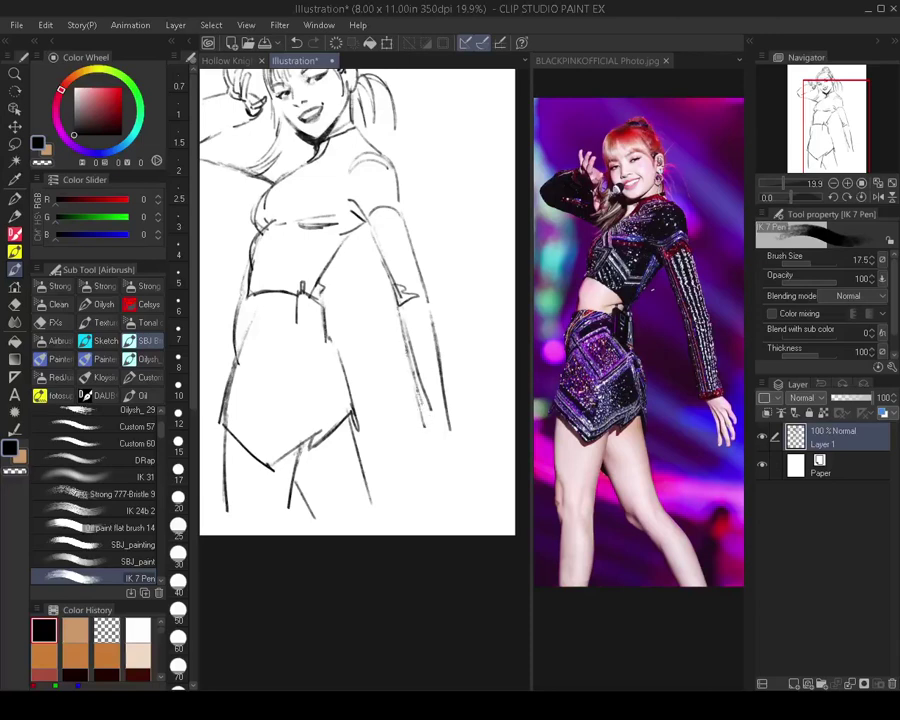
mouse_move(414, 388)
left_mouse_down()
mouse_move(421, 406)
mouse_move(447, 401)
left_mouse_up()
left_click_drag(431, 311, 441, 394)
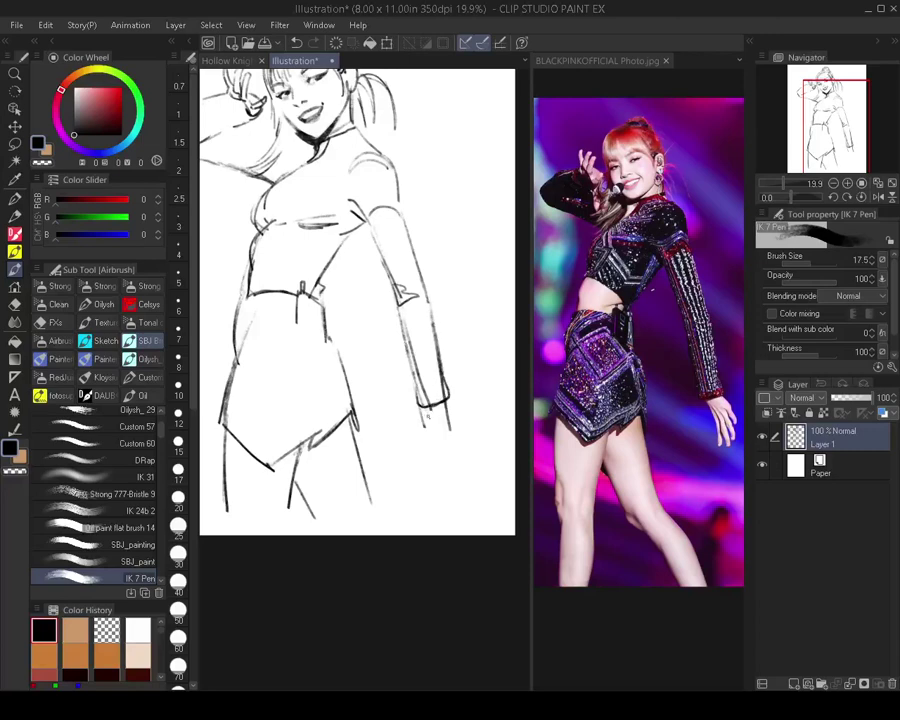
Draw the lowered hand with its fingers and thumb below the cuff at brush size 15, redoing the first stroke
left_click_drag(428, 413, 438, 444)
key("[")
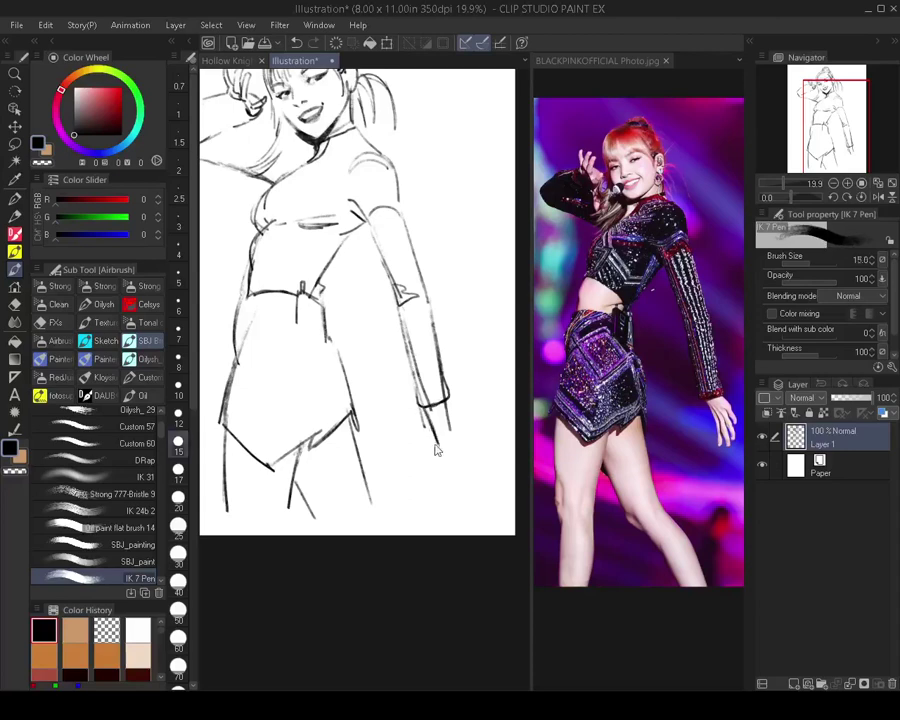
key("ctrl+z")
mouse_move(428, 408)
left_mouse_down()
mouse_move(447, 467)
mouse_move(453, 459)
left_mouse_up()
key("e")
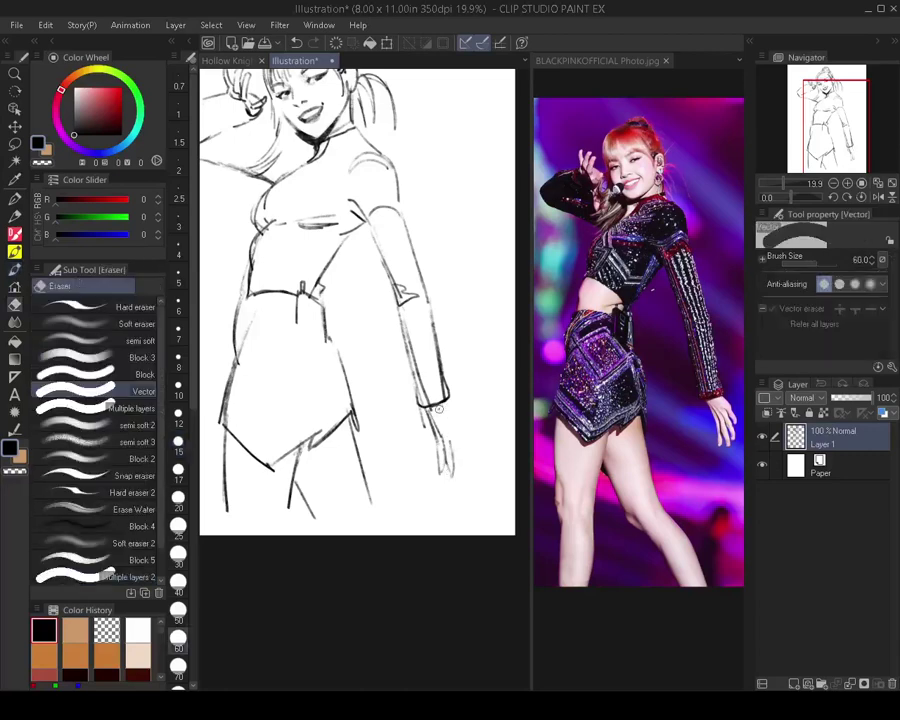
key("b")
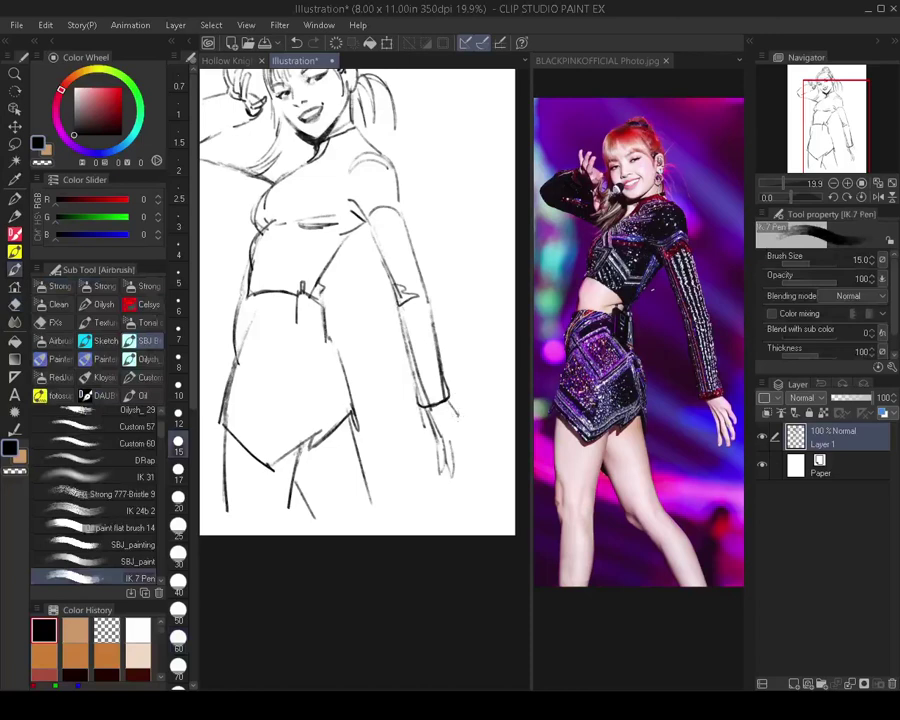
left_click_drag(458, 420, 461, 440)
mouse_move(453, 437)
left_mouse_down()
mouse_move(460, 467)
mouse_move(450, 477)
left_mouse_up()
scroll(450, 377, "down", 3)
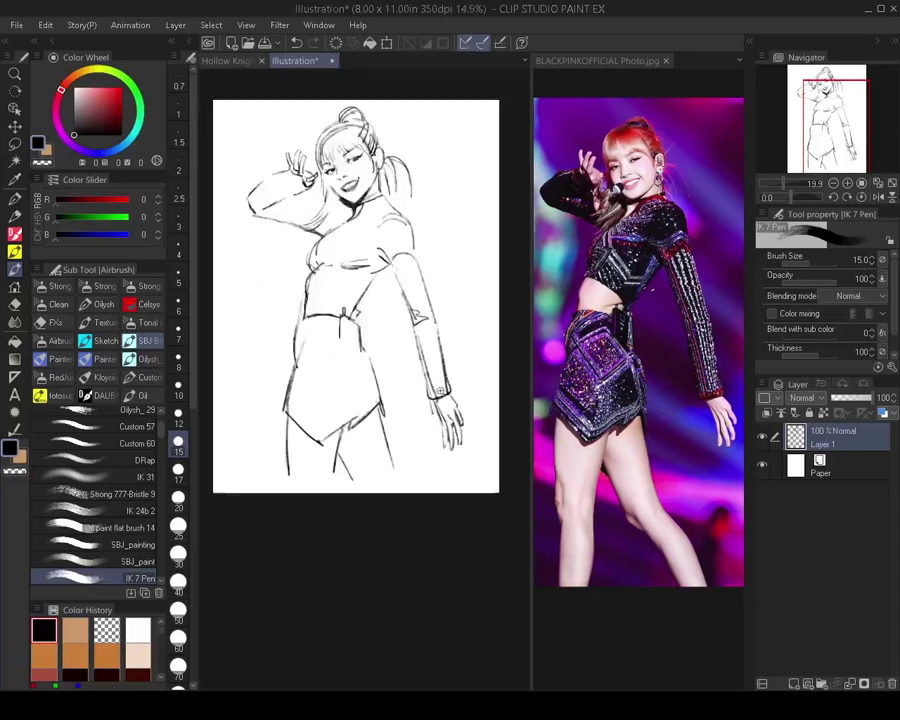
Lighten the sketch lines across the top and side of the hair with the transparent colour at brush size 90
left_click_drag(450, 377, 452, 403)
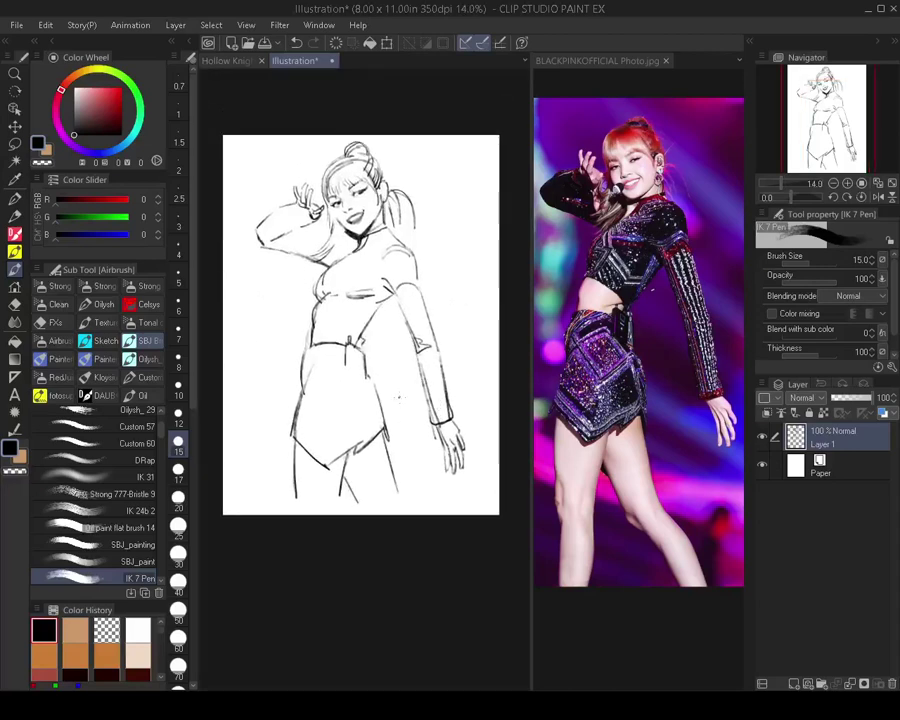
left_click_drag(395, 444, 409, 486)
scroll(380, 225, "up", 3)
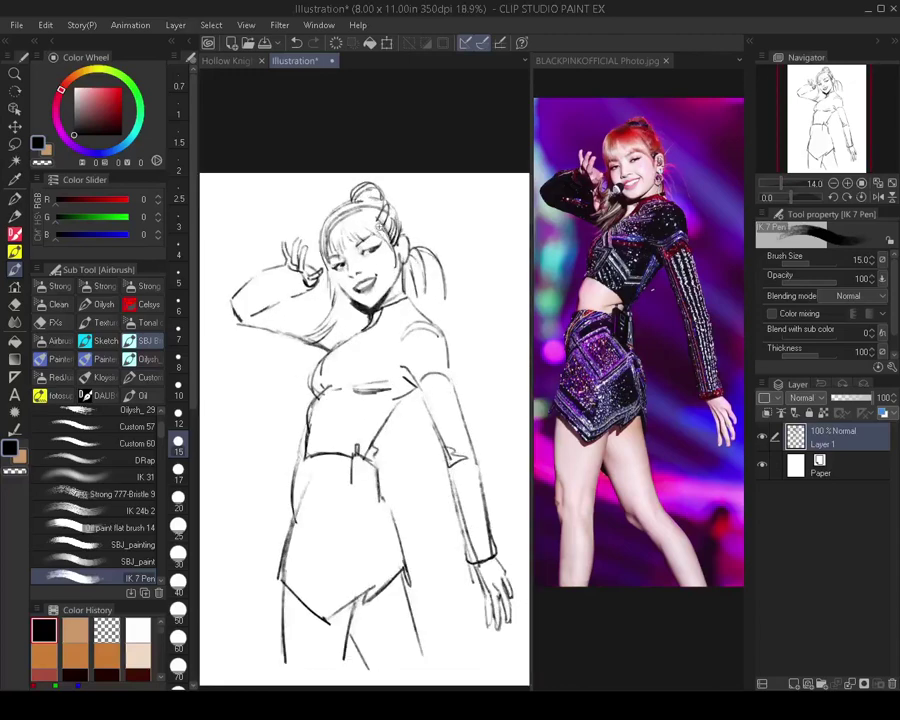
scroll(390, 113, "up", 2)
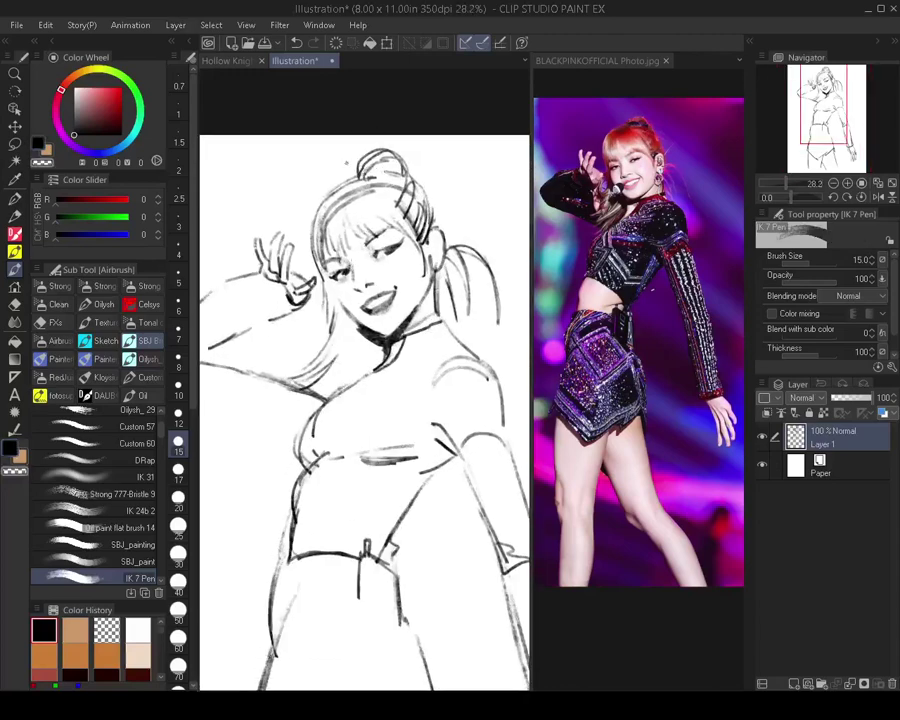
key("bracketright")
key("bracketright")
key("bracketright")
key("bracketright")
key("bracketright")
key("bracketright")
key("bracketright")
key("bracketright")
key("bracketright")
key("bracketright")
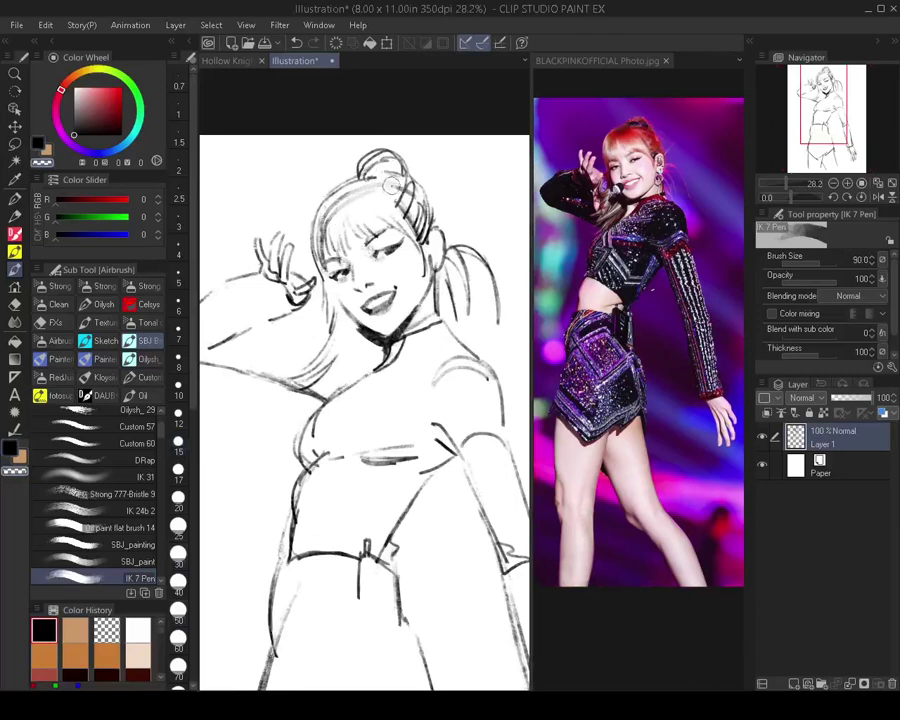
left_click_drag(330, 214, 319, 254)
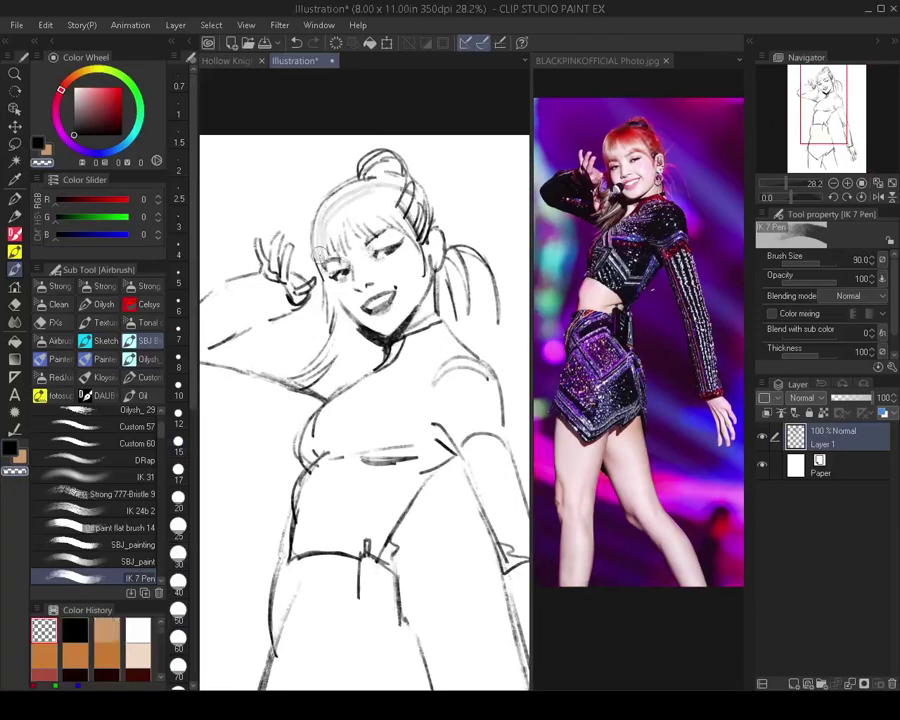
mouse_move(362, 193)
left_mouse_down()
mouse_move(367, 200)
mouse_move(382, 185)
mouse_move(347, 191)
mouse_move(397, 172)
left_mouse_up()
Shade the crown of the hair below the bun in black at brush size 80, undoing the stroke that misses
key("c")
key("bracketleft")
key("ctrl+z")
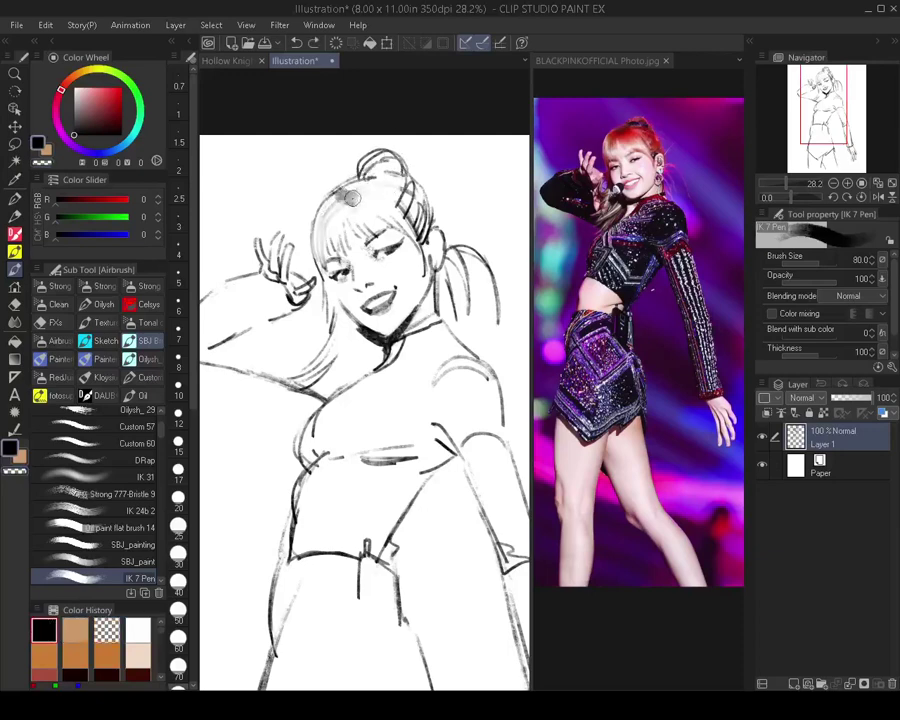
scroll(368, 245, "down", 2)
scroll(368, 229, "up", 2)
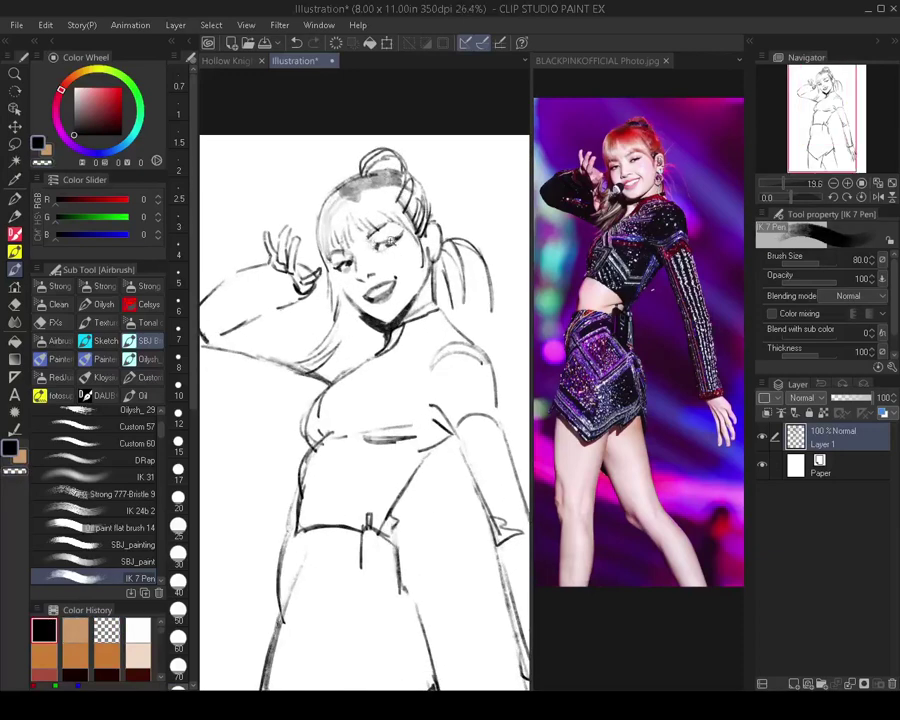
Sketch the dark microphone head in front of the mouth at brush size 17.5
scroll(348, 305, "up", 1)
key("bracketleft")
key("bracketleft")
key("bracketleft")
key("bracketleft")
key("bracketleft")
key("bracketleft")
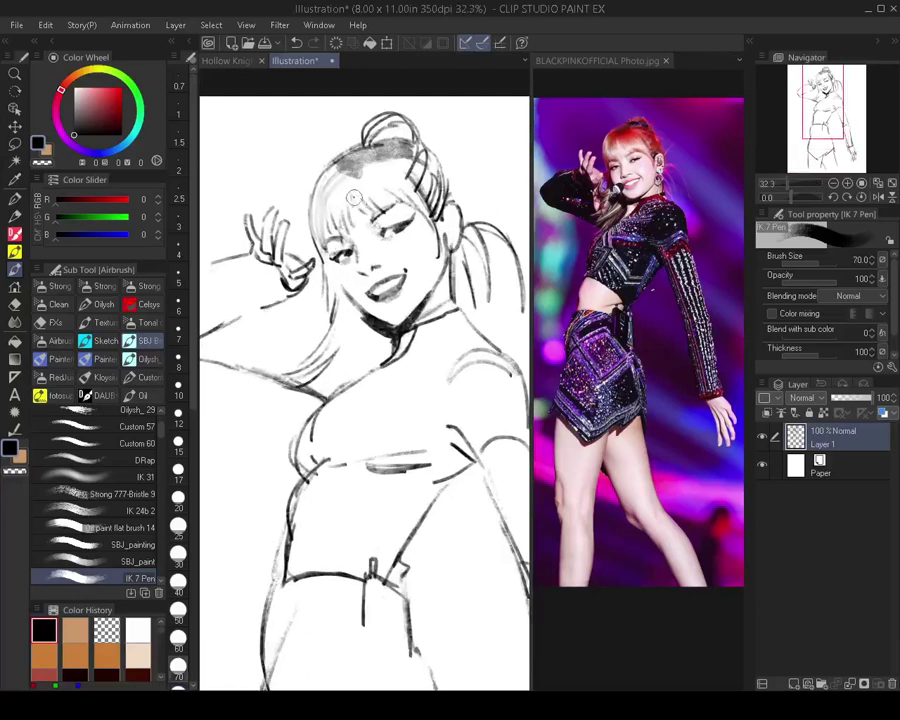
key("bracketleft")
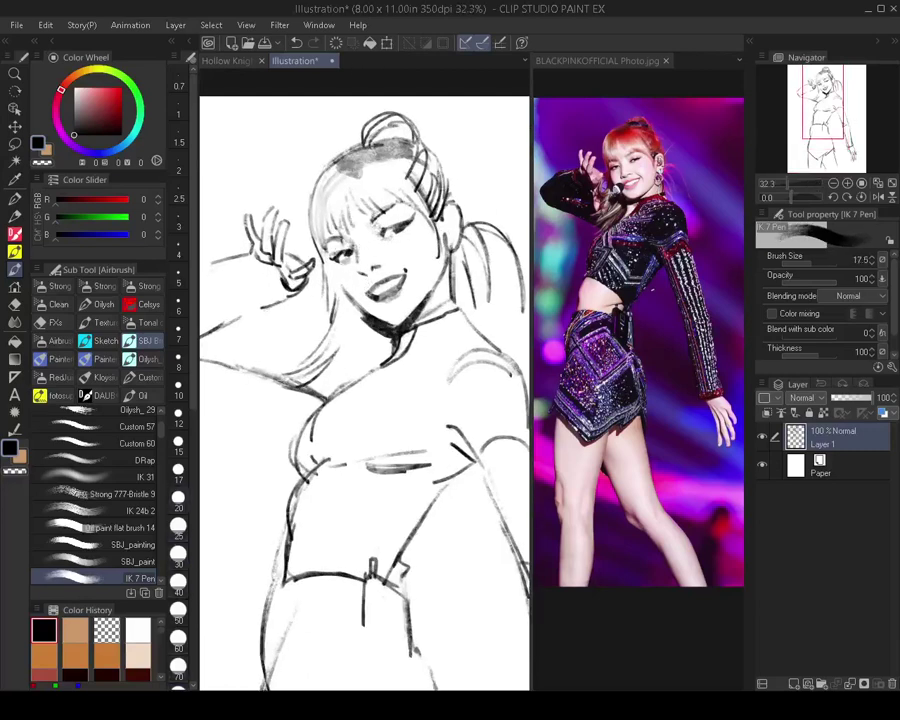
mouse_move(365, 291)
left_mouse_down()
mouse_move(348, 292)
mouse_move(361, 301)
left_mouse_up()
key("ctrl+z")
left_click_drag(352, 293, 362, 308)
key("ctrl+y")
Refine the microphone head at brush size 10, carving a light area with the transparent colour and outlining it in black
key("bracketleft")
key("bracketleft")
key("bracketleft")
left_click_drag(405, 269, 405, 272)
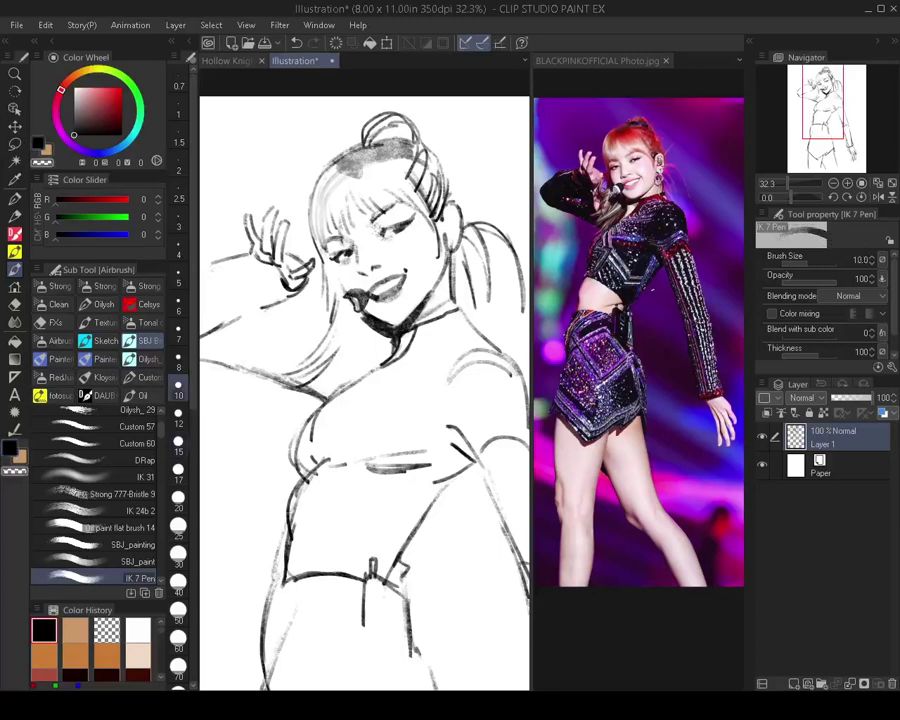
left_click_drag(353, 300, 357, 305)
key("c")
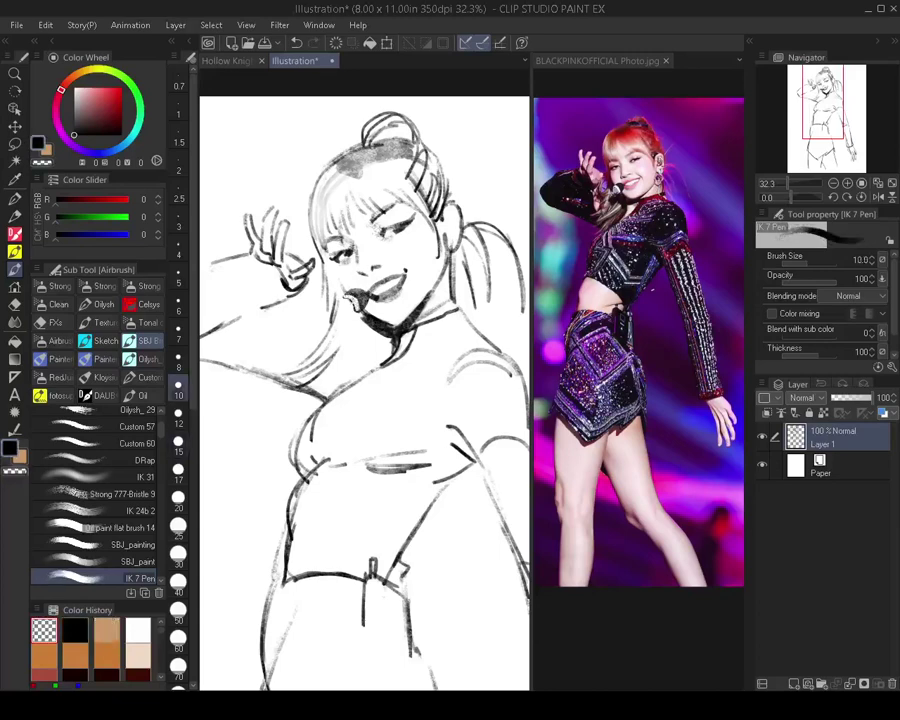
key("c")
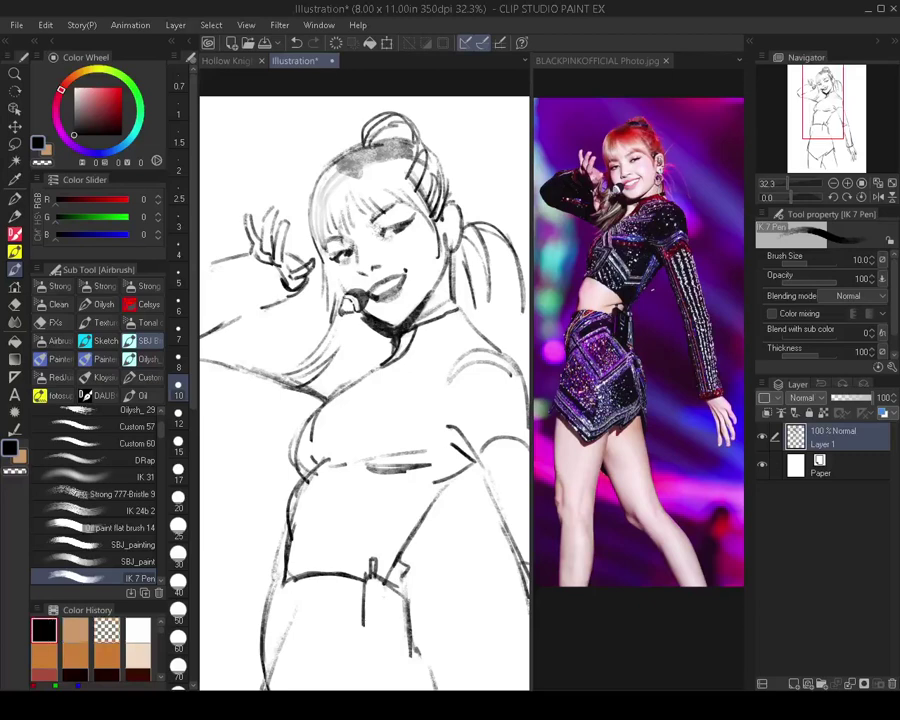
Fill in the microphone handle and darken the shadow under the chin at brush sizes 40 to 60
scroll(347, 333, "down", 4)
left_click_drag(347, 335, 344, 297)
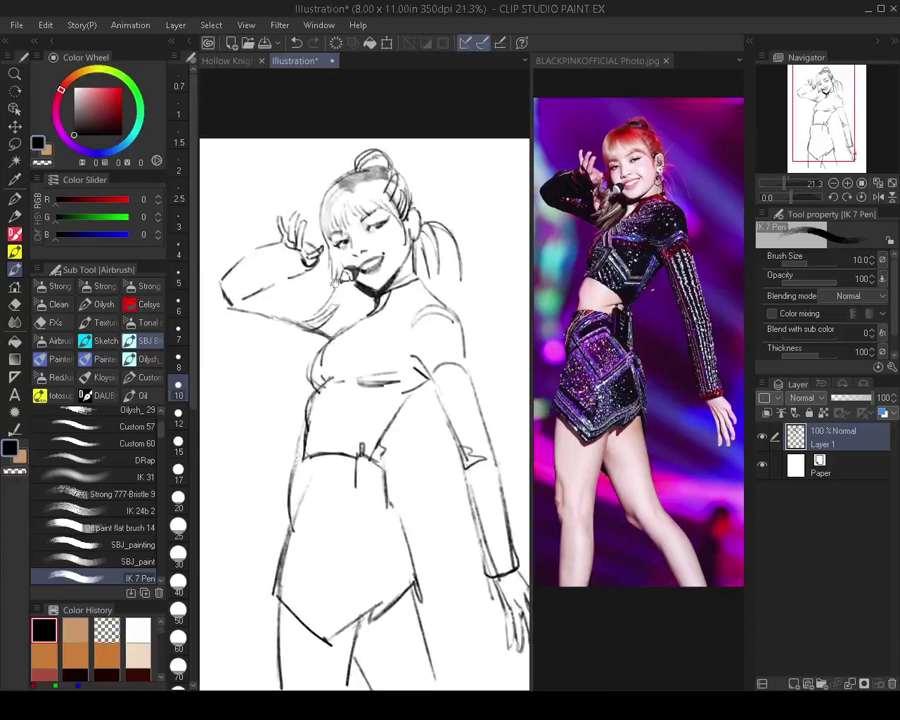
scroll(346, 338, "up", 3)
key("bracketright")
key("bracketright")
key("bracketright")
key("bracketright")
key("bracketright")
key("bracketright")
key("bracketright")
key("bracketright")
key("bracketright")
key("bracketright")
key("bracketright")
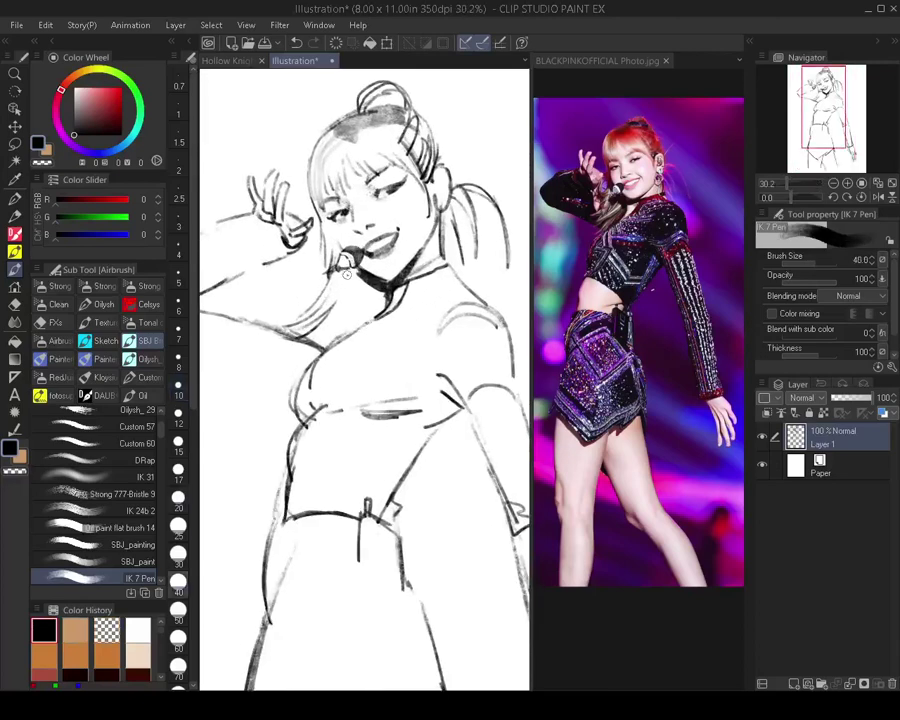
mouse_move(352, 277)
left_mouse_down()
mouse_move(345, 268)
mouse_move(381, 289)
mouse_move(379, 272)
mouse_move(359, 278)
mouse_move(389, 303)
left_mouse_up()
scroll(250, 225, "down", 2)
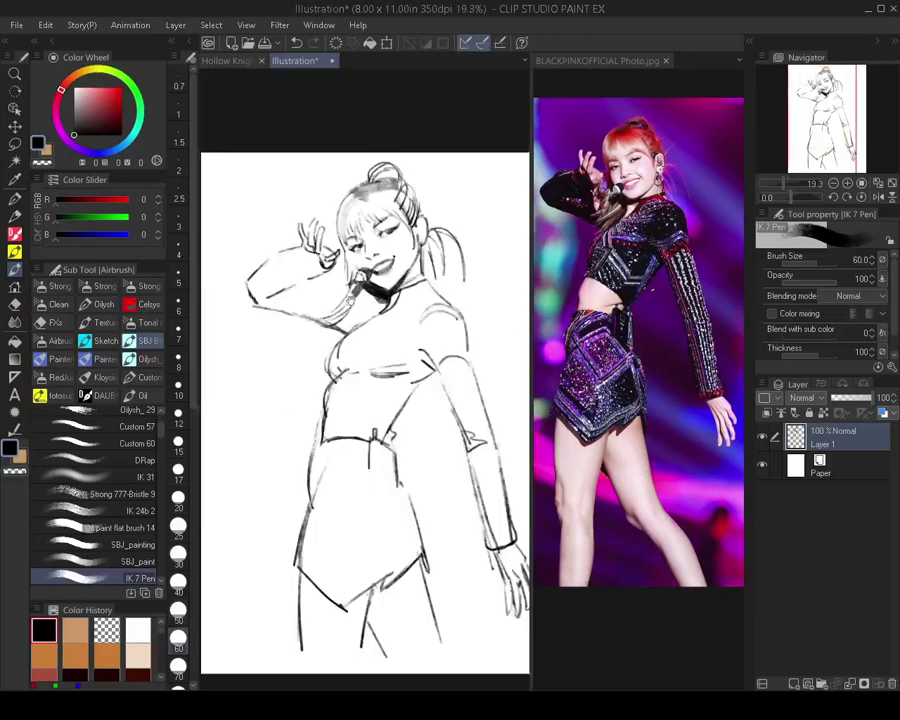
Fill the raised arm's sleeve with a dark tone from wrist to elbow and along the upper arm, enlarging the brush to 90
scroll(250, 225, "up", 1)
key("bracketright")
key("bracketright")
key("bracketright")
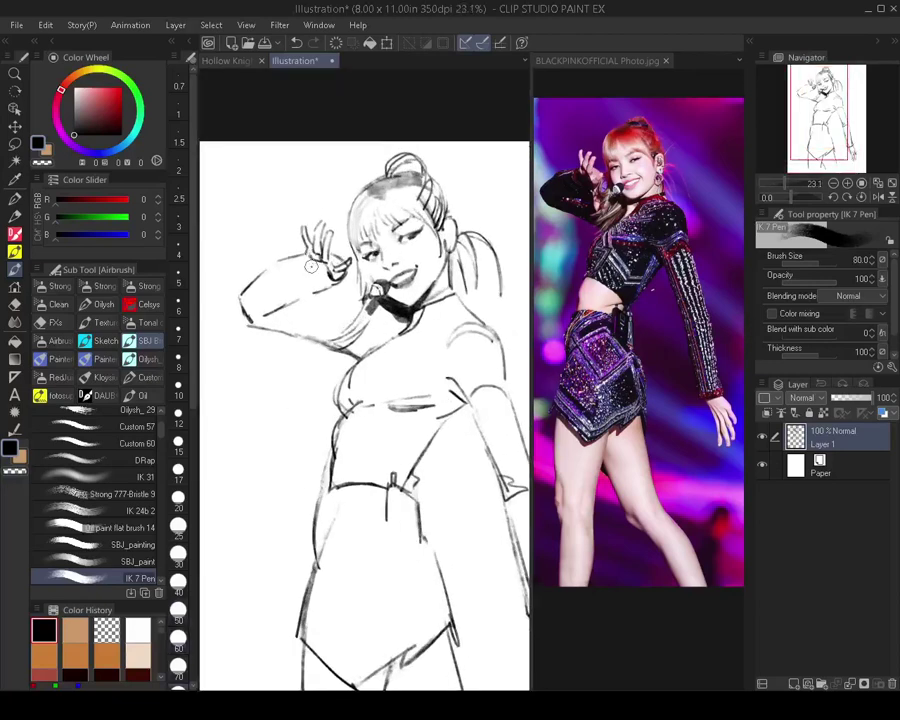
mouse_move(309, 265)
left_mouse_down()
mouse_move(318, 275)
mouse_move(300, 292)
mouse_move(298, 263)
mouse_move(266, 267)
mouse_move(263, 303)
mouse_move(285, 278)
mouse_move(311, 293)
mouse_move(320, 345)
mouse_move(266, 308)
mouse_move(319, 324)
mouse_move(315, 298)
mouse_move(321, 328)
left_mouse_up()
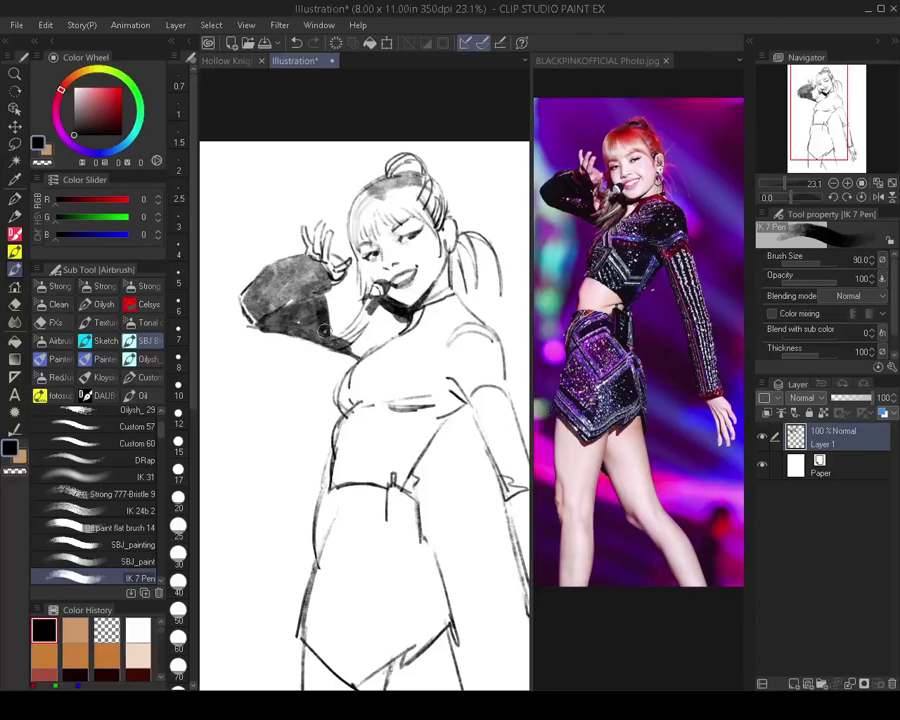
Set the brush size to 12.5 and undo the dark fill on the raised arm's sleeve
key("bracketleft")
key("bracketleft")
key("bracketleft")
key("bracketleft")
key("bracketleft")
key("bracketleft")
key("bracketleft")
key("bracketleft")
key("bracketleft")
key("bracketleft")
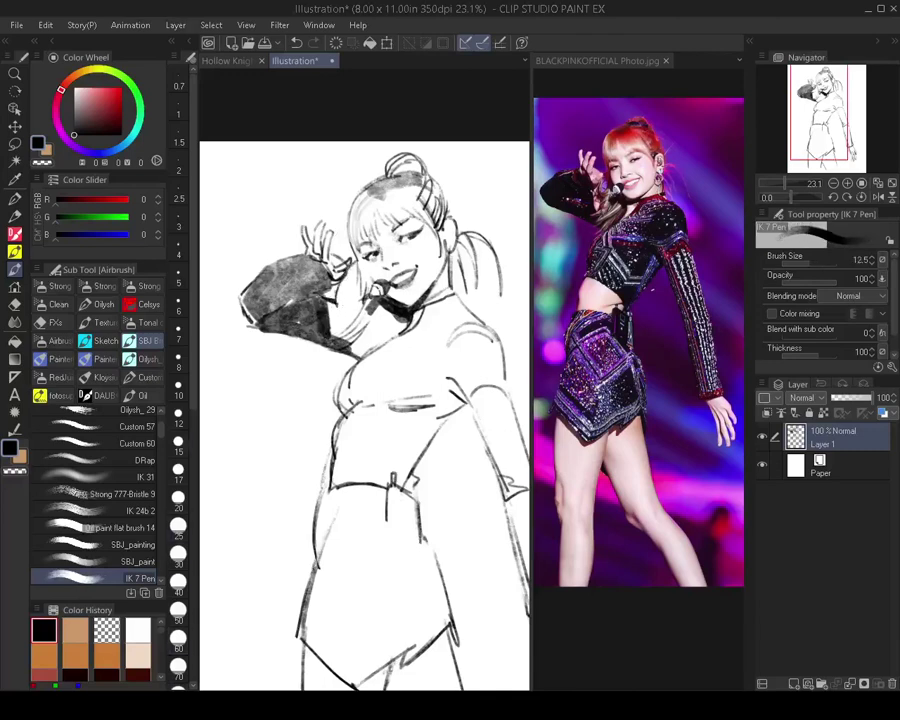
scroll(369, 314, "down", 2)
key("h")
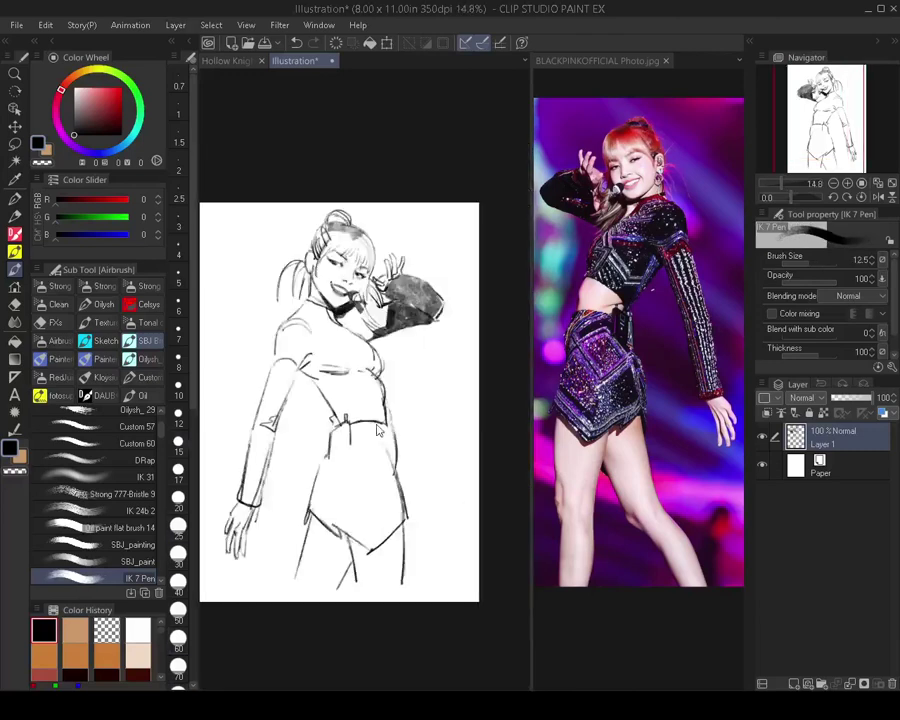
key("h")
mouse_move(380, 375)
left_mouse_down()
mouse_move(378, 332)
mouse_move(380, 374)
left_mouse_up()
scroll(384, 336, "up", 3)
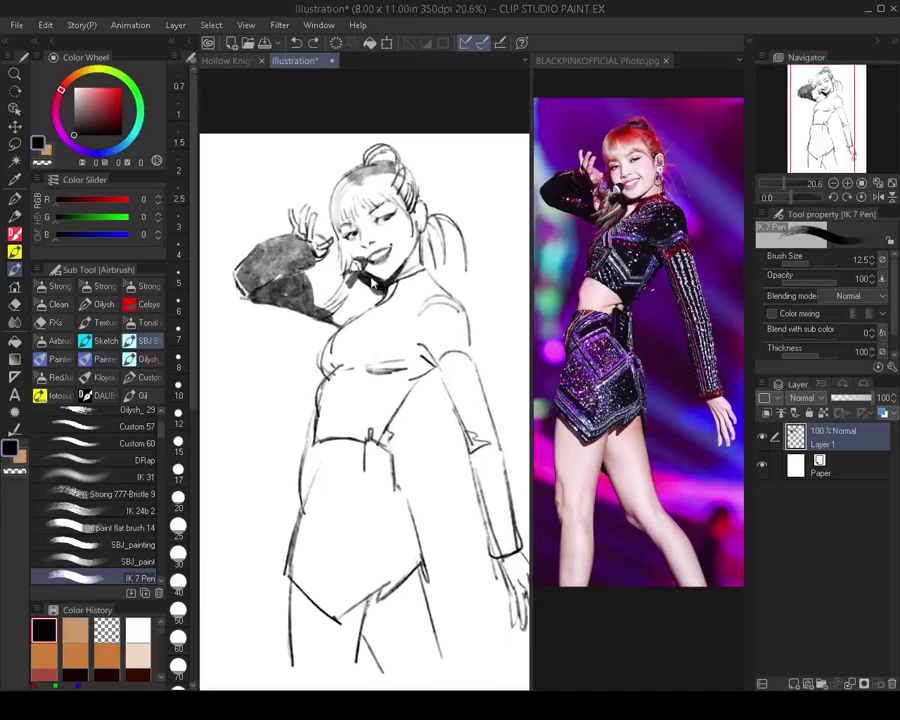
key("ctrl+z")
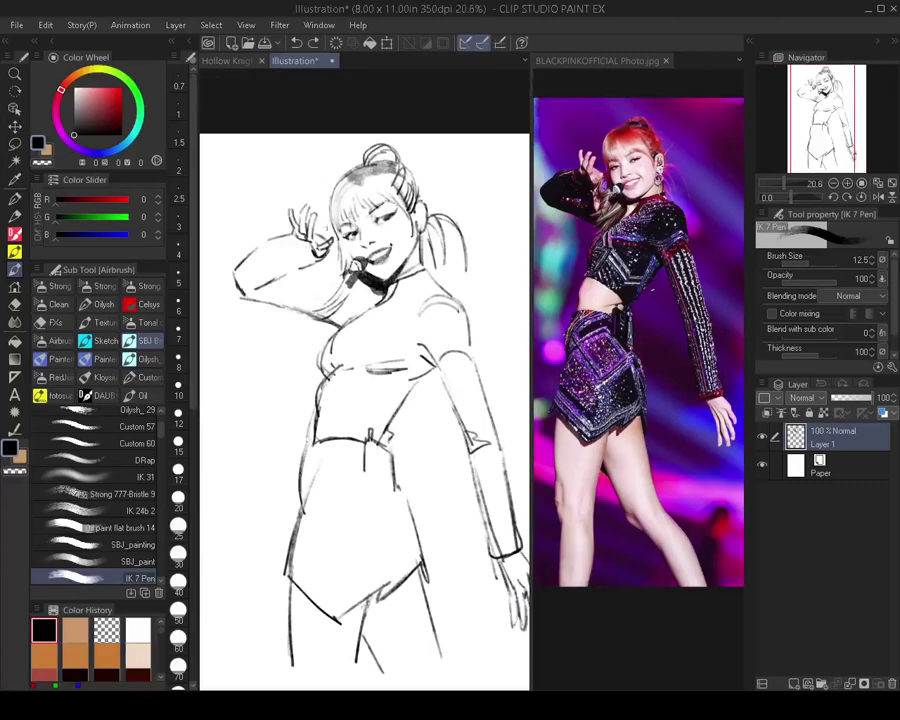
Paint the front of the microphone head black, enlarging the brush to 45, and check the drawing mirrored
mouse_move(334, 235)
left_mouse_down()
mouse_move(327, 270)
mouse_move(320, 257)
mouse_move(354, 268)
left_mouse_up()
key("]")
key("]")
key("]")
key("]")
key("]")
key("]")
key("]")
key("bracketleft")
scroll(362, 283, "down", 2)
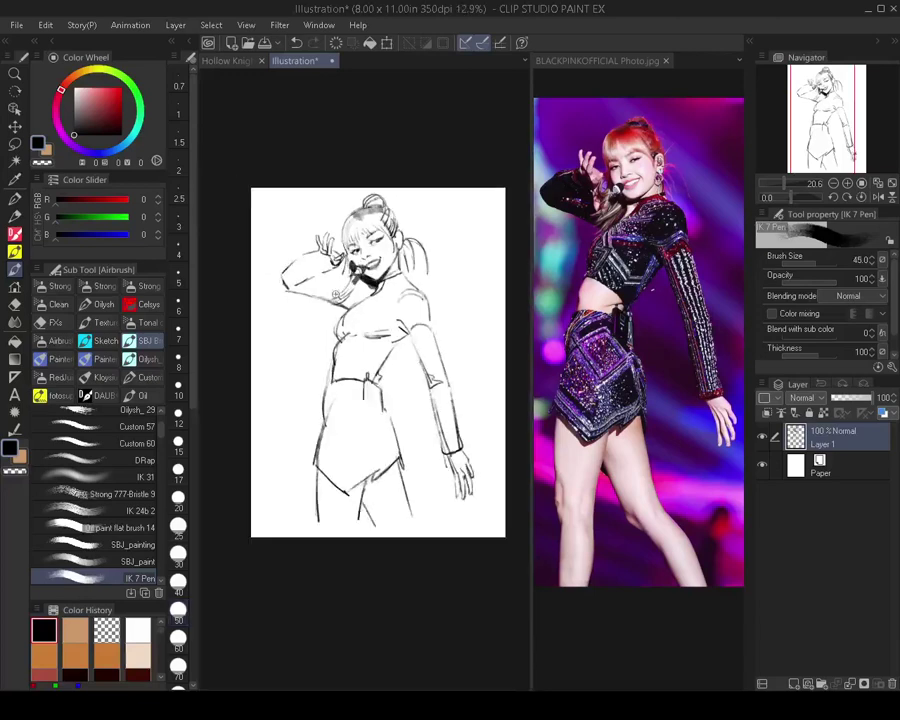
key("h")
key("h")
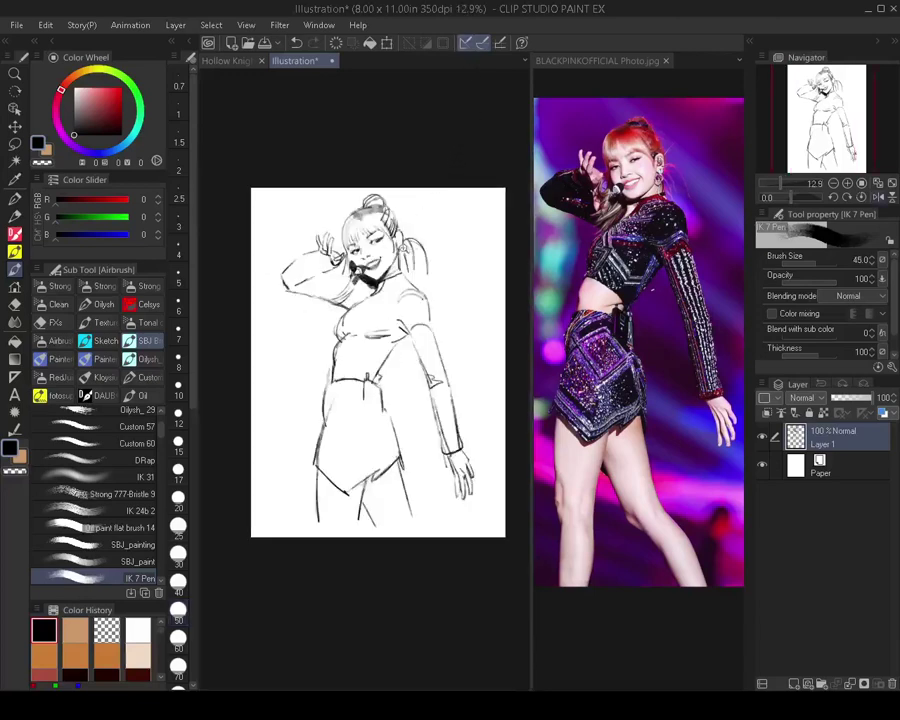
Draw a round black earring below the ear at brush size 30 and outline it with a ring at size 10
scroll(396, 249, "up", 4)
key("bracketleft")
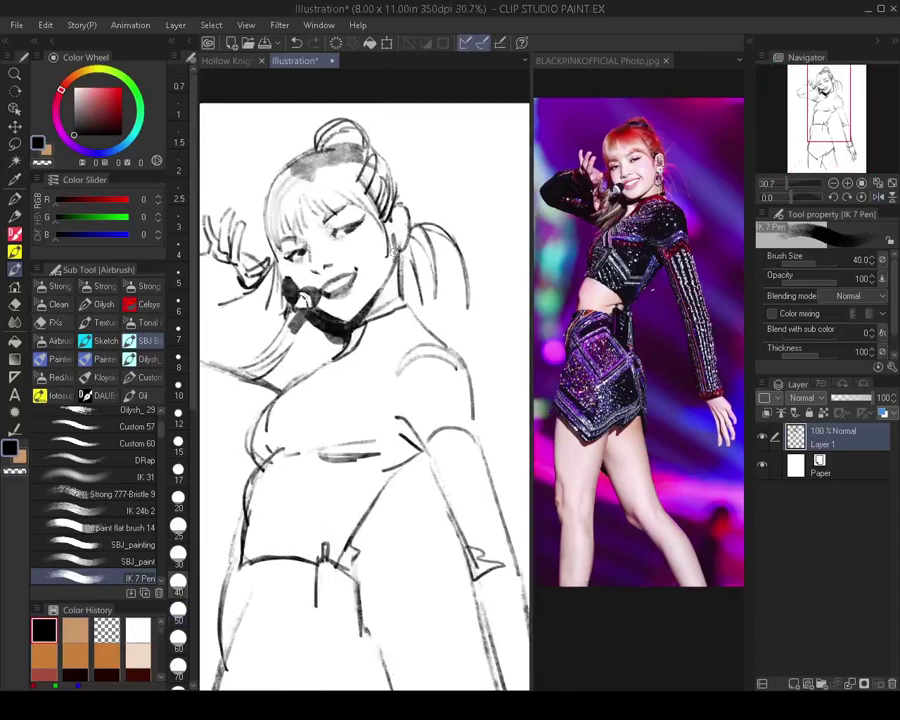
key("bracketleft")
key("bracketleft")
left_click_drag(400, 249, 397, 257)
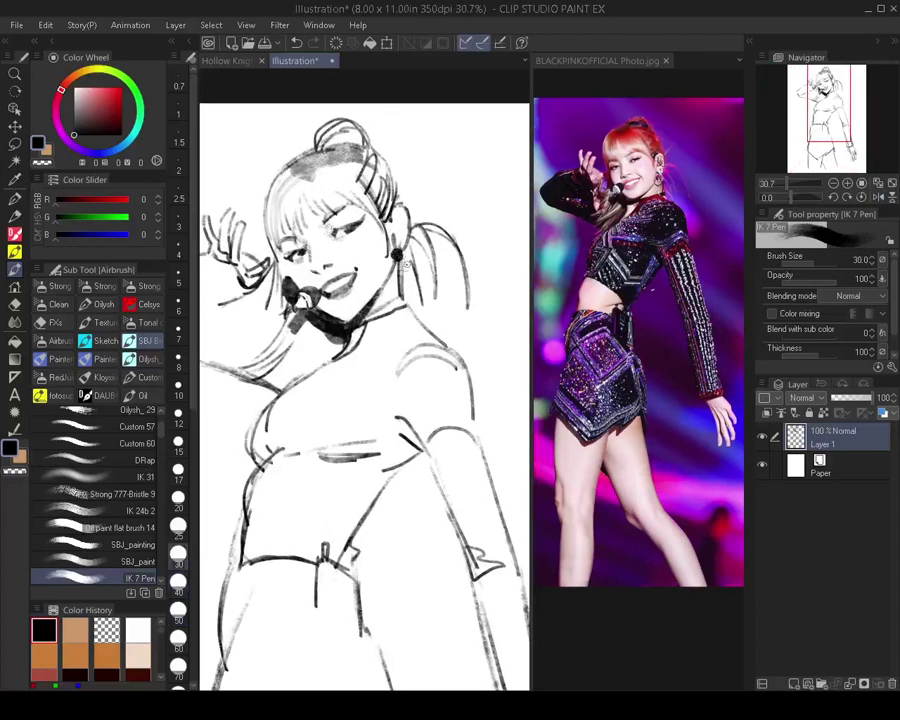
key("bracketleft")
key("bracketleft")
key("bracketleft")
key("bracketleft")
key("bracketleft")
key("bracketleft")
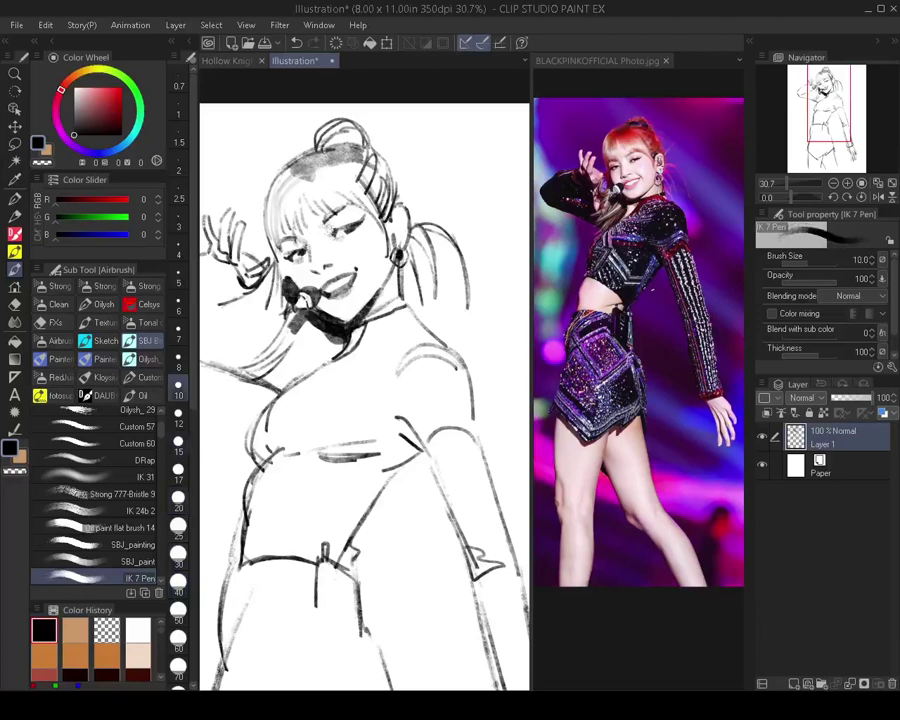
Sketch the inner ear details above the earring at brush size 10, undoing stray strokes, and check the drawing mirrored
mouse_move(394, 216)
left_mouse_down()
mouse_move(395, 235)
mouse_move(404, 221)
mouse_move(402, 232)
left_mouse_up()
key("ctrl+z")
key("ctrl+z")
scroll(404, 245, "down", 2)
key("h")
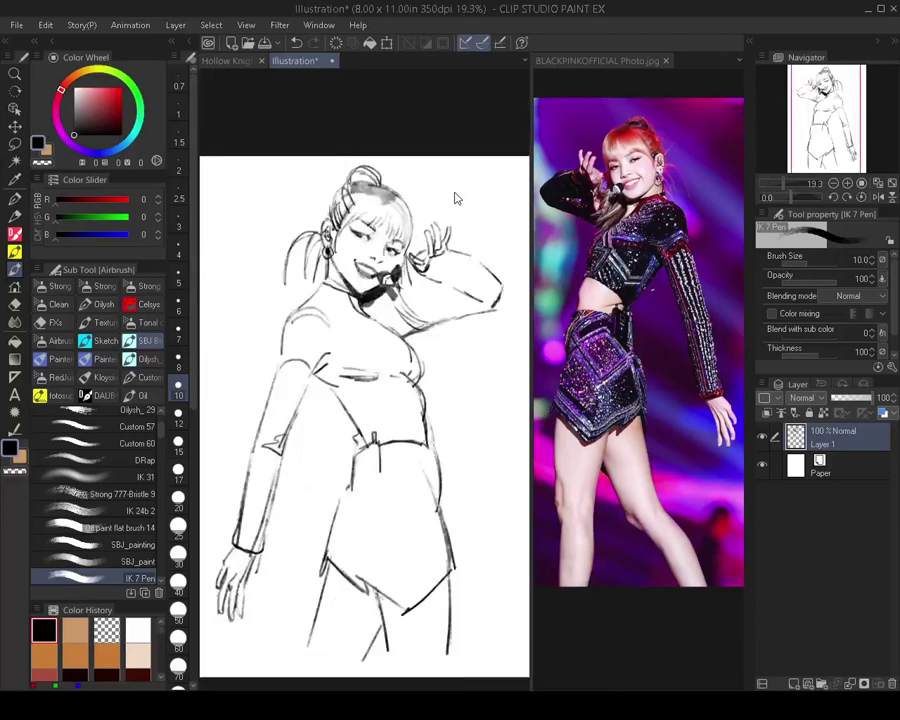
key("h")
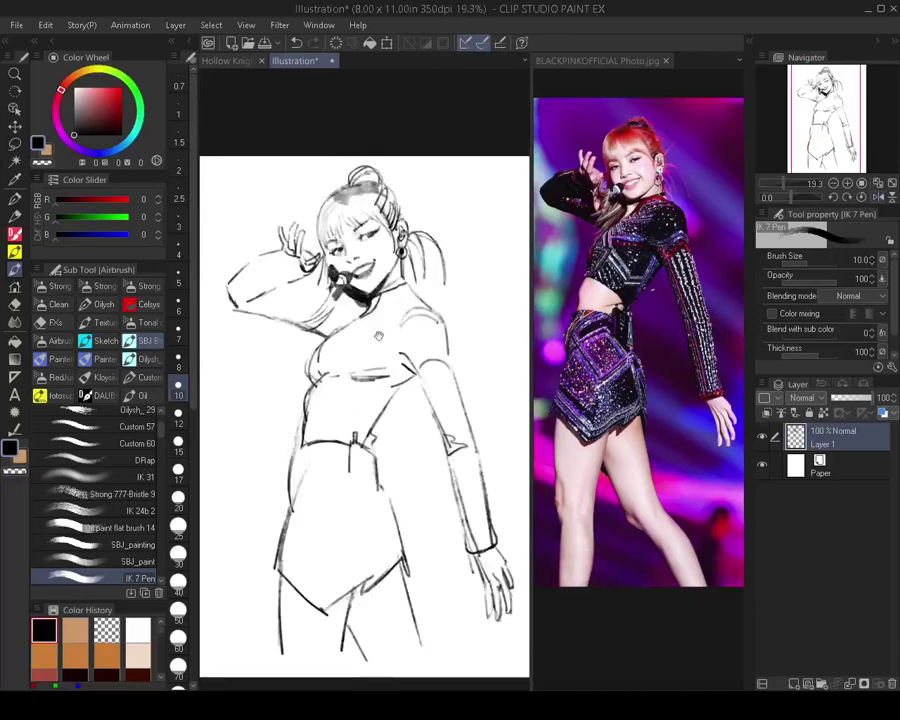
scroll(366, 235, "up", 3)
key("bracketright")
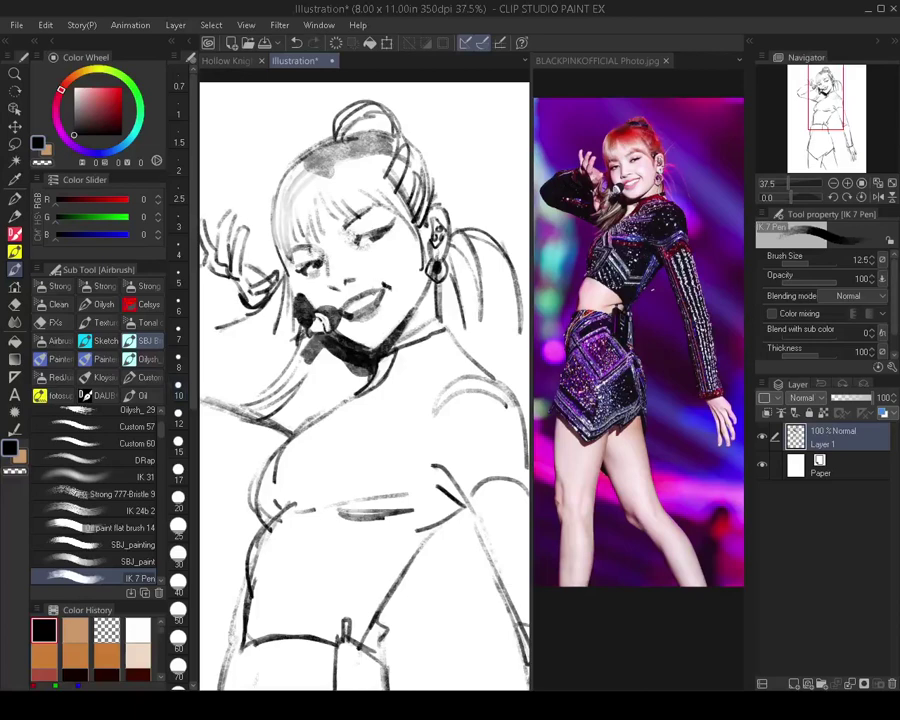
Rework the lower lip beside the microphone at brush size 9 and check the face mirrored
key("bracketleft")
key("bracketleft")
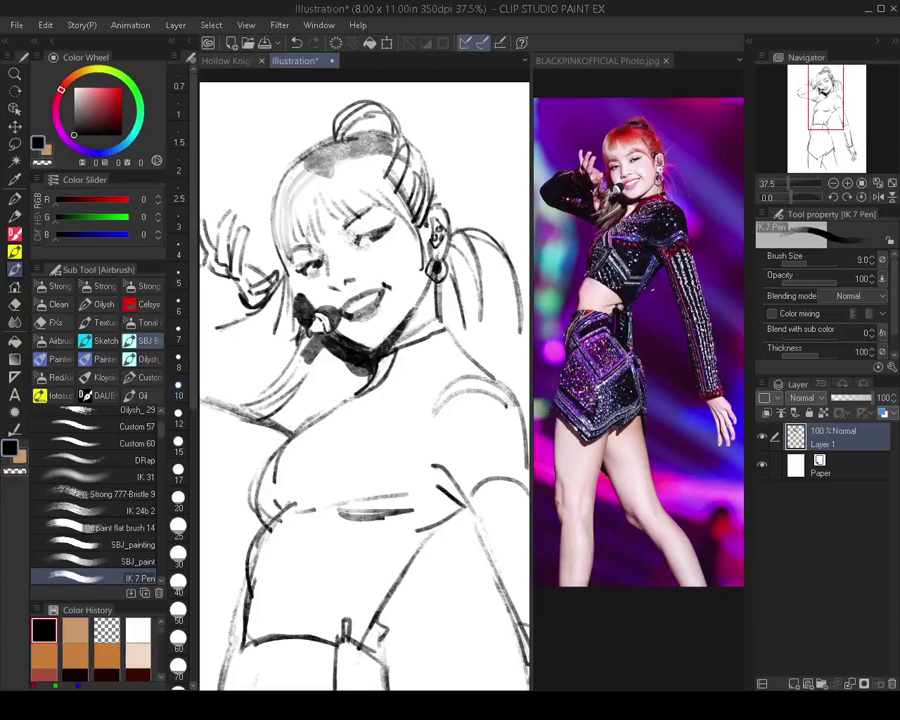
key("ctrl+z")
key("ctrl+z")
left_click_drag(343, 310, 366, 311)
scroll(365, 322, "down", 6)
key("h")
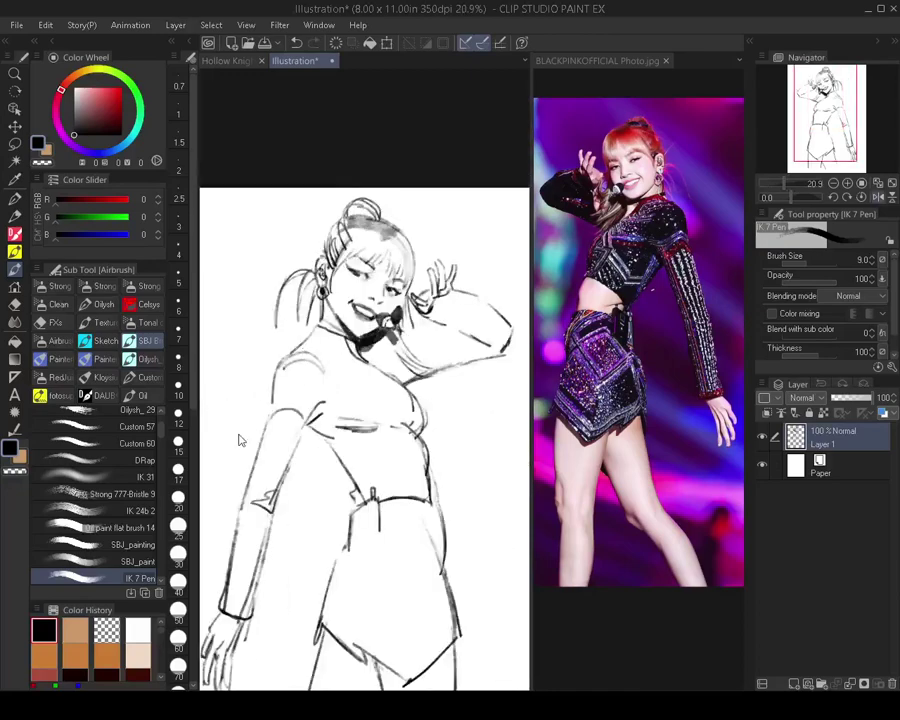
key("h")
scroll(373, 225, "up", 2)
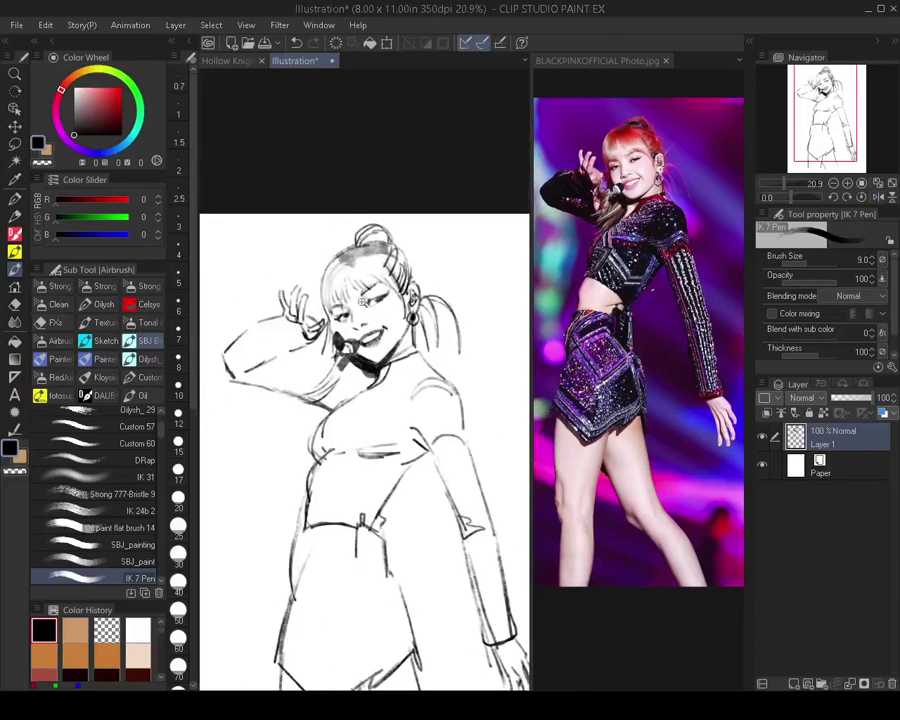
Refine the eyes and mouth with fine lines at brush size 6 and check the face mirrored
key("[")
key("[")
key("[")
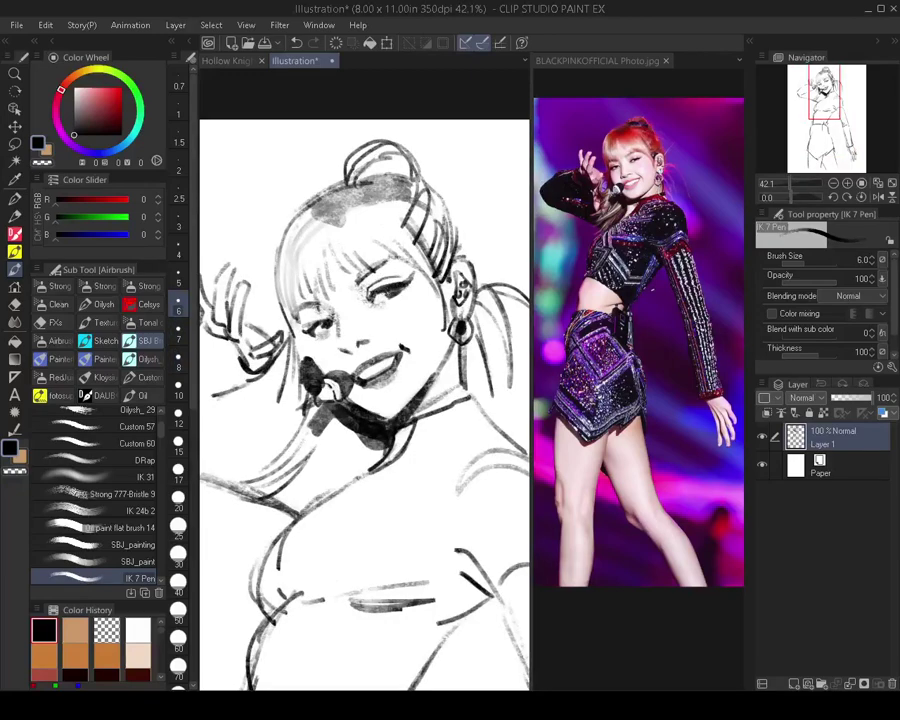
scroll(262, 212, "down", 2)
scroll(396, 294, "up", 1)
scroll(397, 293, "up", 1)
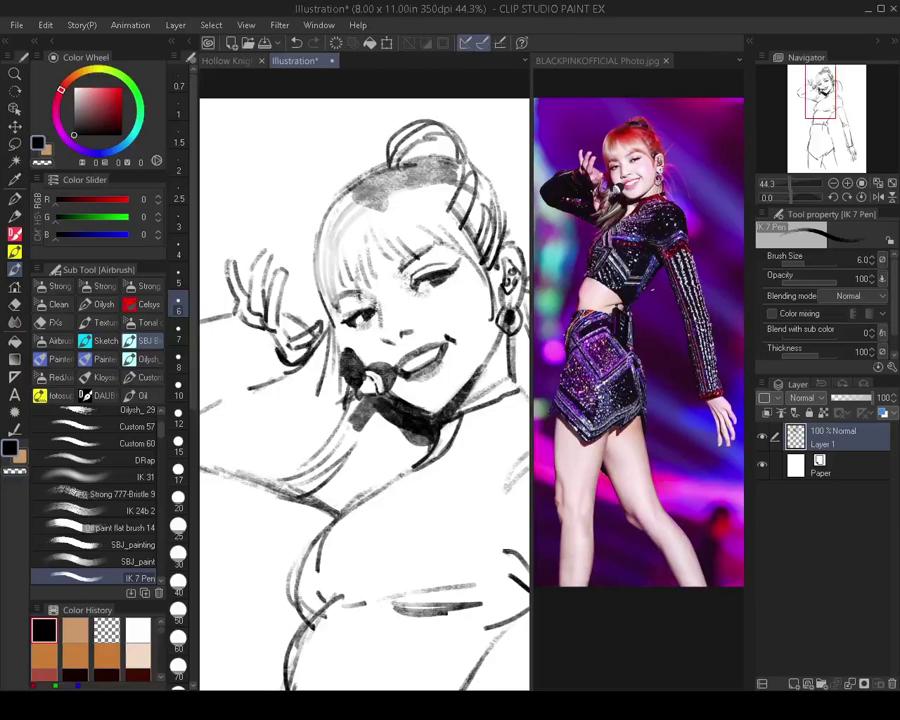
scroll(391, 324, "down", 5)
key("h")
key("h")
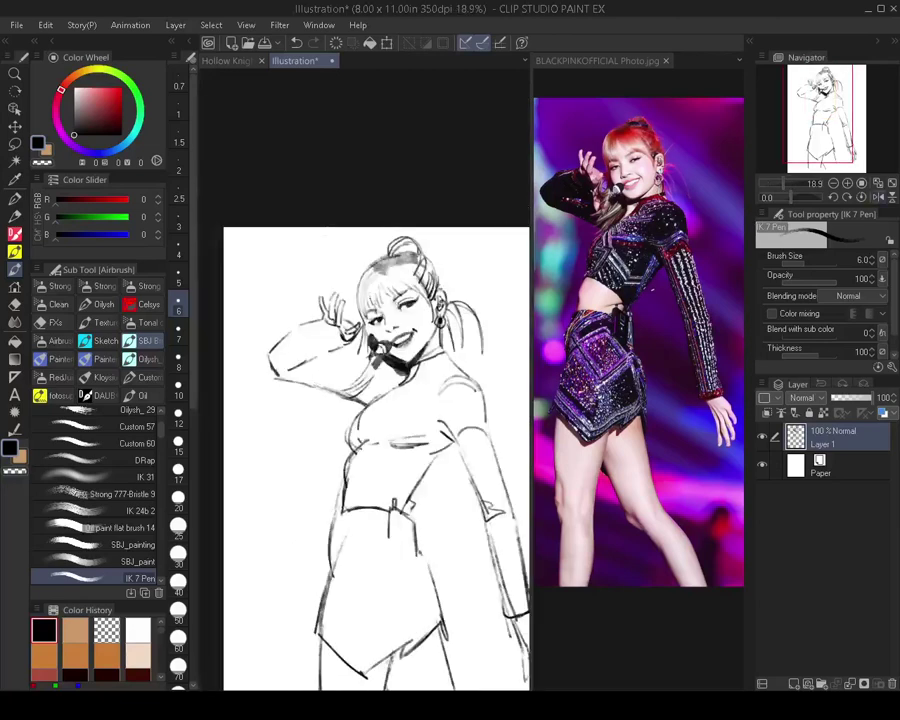
Draw curved vertical seam lines down the bust of the top on the raised-arm side, enlarging the brush to 9
scroll(372, 325, "down", 4)
scroll(390, 325, "up", 3)
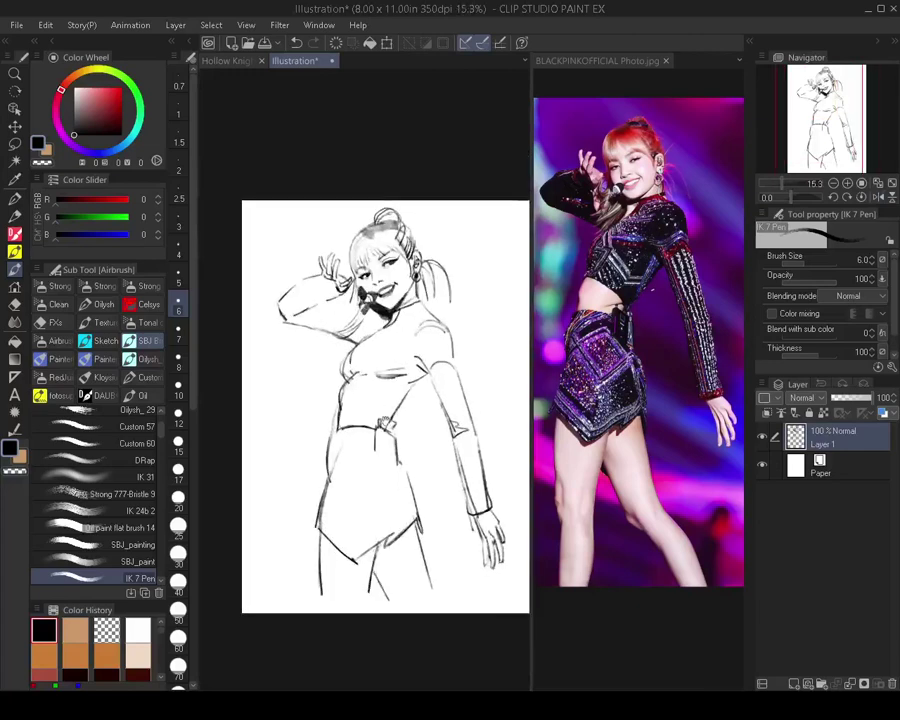
scroll(338, 409, "up", 2)
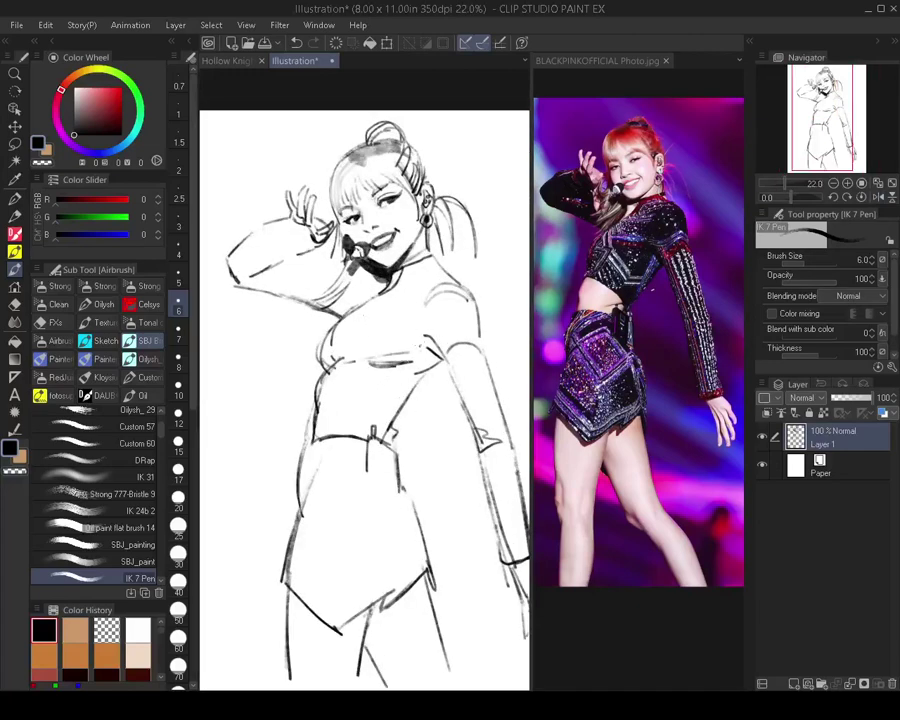
key("bracketright")
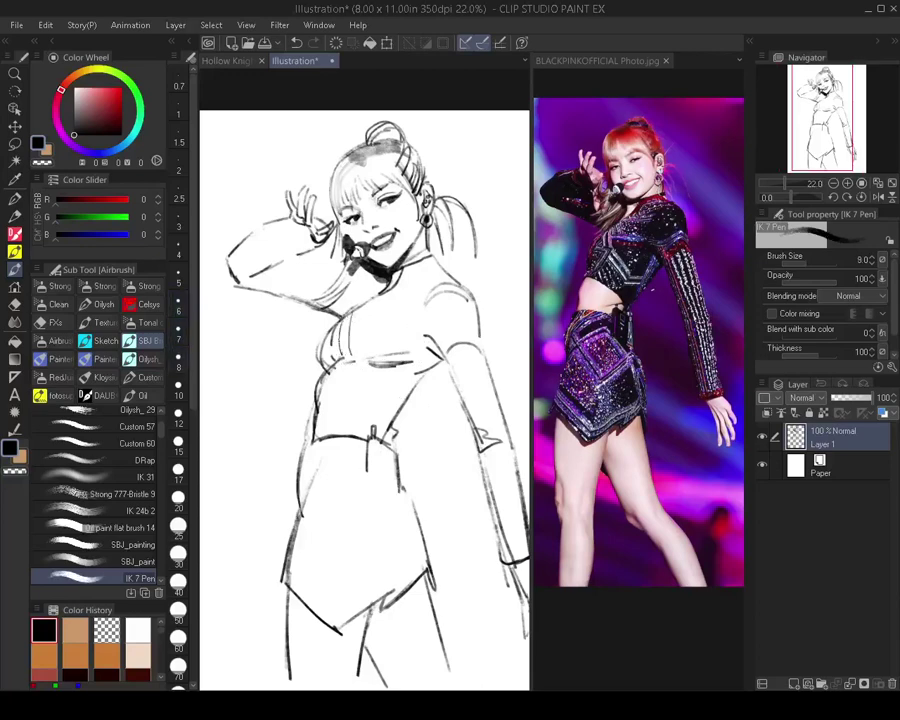
Draw the angular double-lined band beneath the bust up to the lowered arm's armpit at brush size 15
key("bracketright")
key("bracketright")
key("bracketright")
key("bracketright")
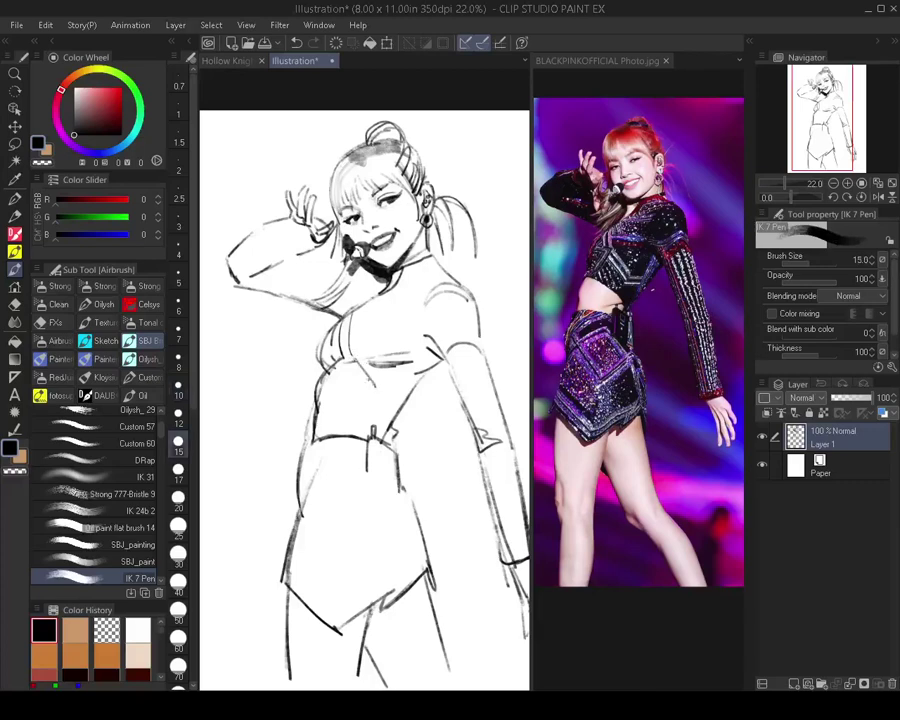
mouse_move(376, 388)
left_mouse_down()
mouse_move(398, 387)
mouse_move(399, 401)
mouse_move(422, 373)
mouse_move(424, 342)
left_mouse_up()
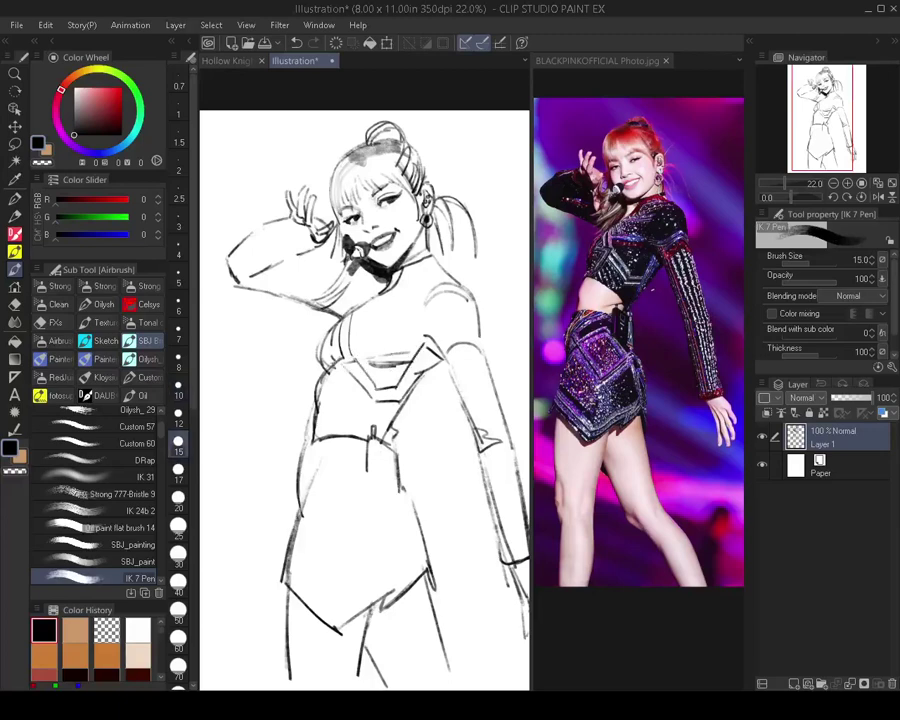
Add slanted seam lines down the midriff on the raised-arm side at brush size 12.5, undoing a stray stroke
mouse_move(332, 361)
left_mouse_down()
mouse_move(359, 363)
mouse_move(358, 425)
left_mouse_up()
key("ctrl+z")
key("[")
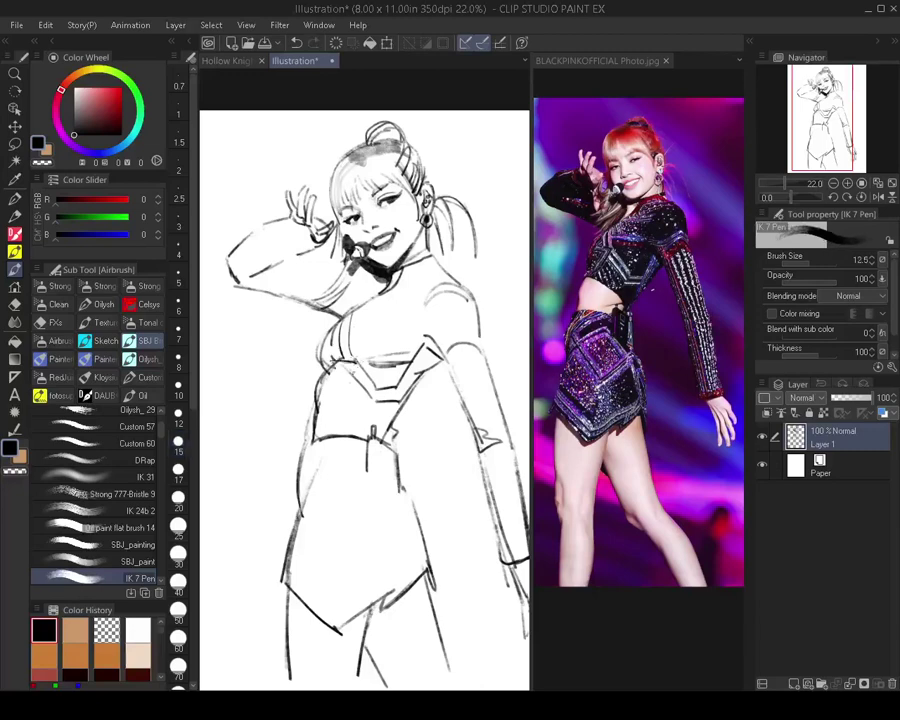
mouse_move(345, 372)
left_mouse_down()
mouse_move(328, 430)
mouse_move(333, 404)
left_mouse_up()
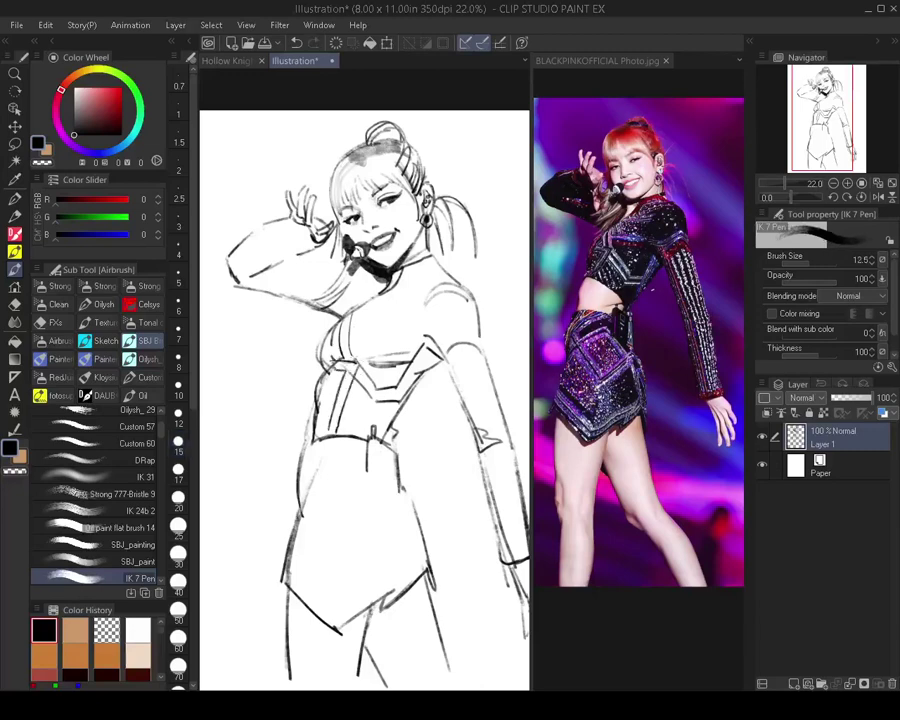
Draw the layered trim over the lowered arm's shoulder and a curved line across the upper chest
left_click_drag(436, 448, 376, 418)
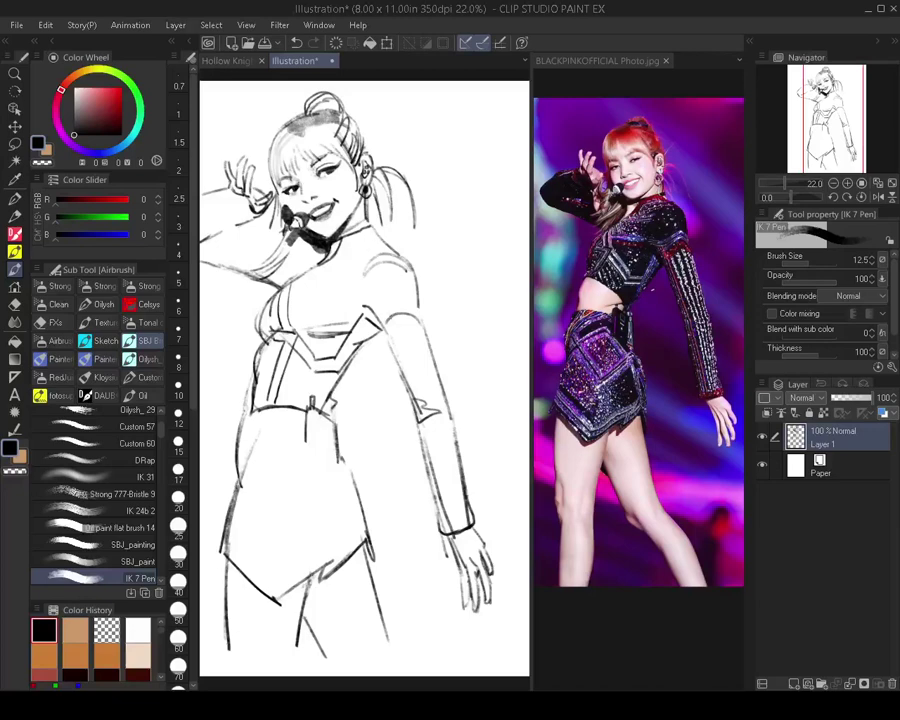
mouse_move(362, 313)
left_mouse_down()
mouse_move(386, 319)
mouse_move(412, 300)
left_mouse_up()
mouse_move(296, 210)
left_mouse_down()
mouse_move(263, 220)
mouse_move(279, 209)
left_mouse_up()
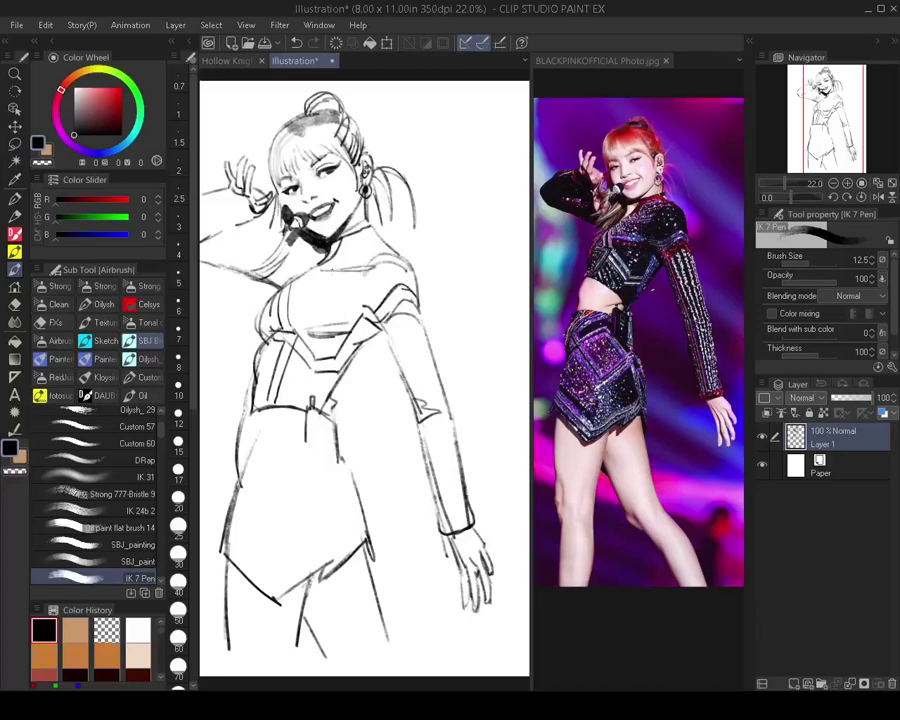
left_click_drag(375, 264, 361, 286)
Draw a curved panel line across the upper skirt and a rectangular tab hanging from the waist at brush size 15
left_click_drag(275, 448, 303, 380)
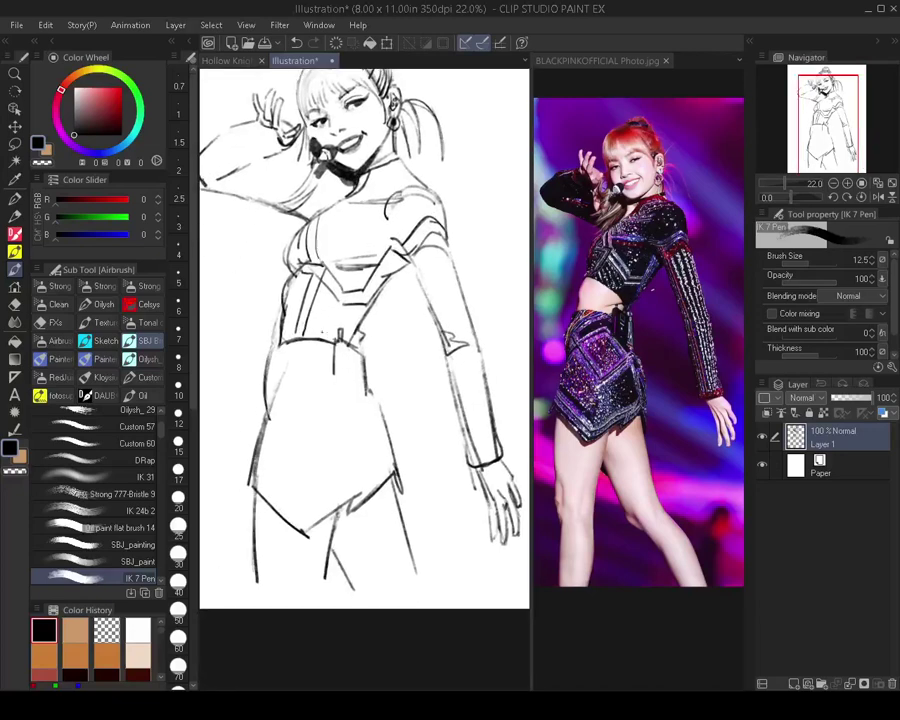
key("bracketright")
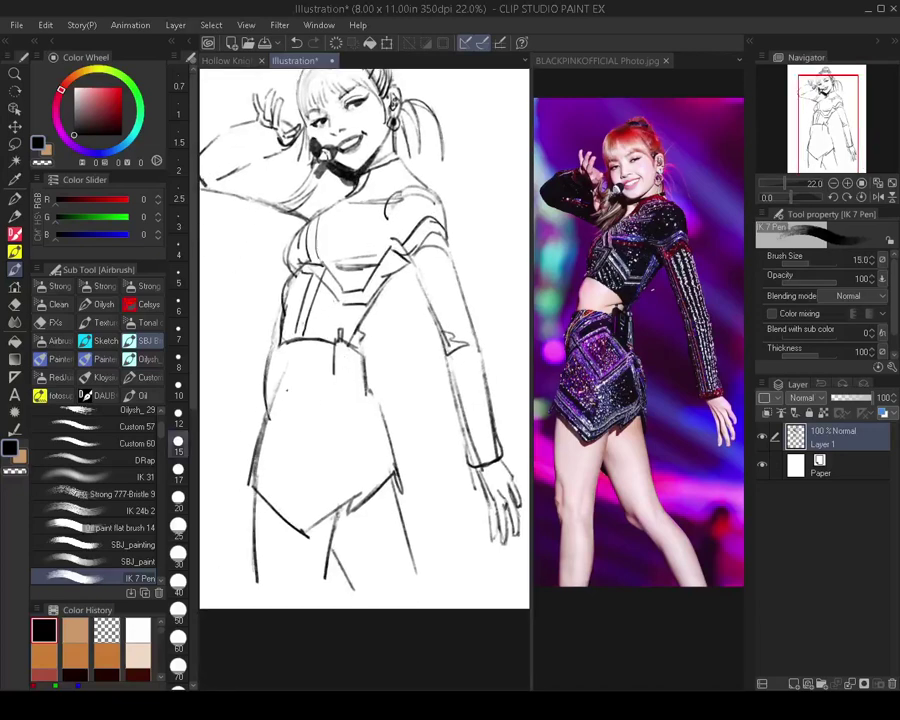
left_click_drag(316, 366, 284, 392)
mouse_move(335, 346)
left_mouse_down()
mouse_move(334, 388)
mouse_move(357, 392)
mouse_move(336, 377)
mouse_move(336, 386)
mouse_move(356, 391)
left_mouse_up()
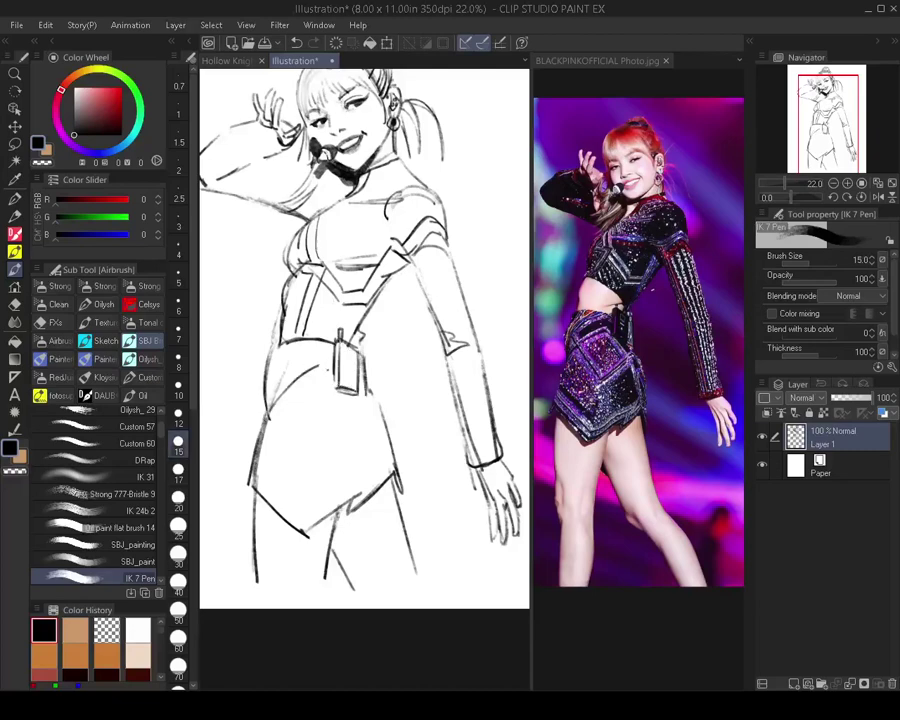
Add the V-shaped panel lines in the middle of the skirt and along its pointed hem, and check the drawing mirrored
left_click_drag(366, 413, 326, 460)
mouse_move(273, 415)
left_mouse_down()
mouse_move(319, 461)
mouse_move(333, 454)
left_mouse_up()
mouse_move(374, 418)
left_mouse_down()
mouse_move(358, 481)
mouse_move(305, 514)
left_mouse_up()
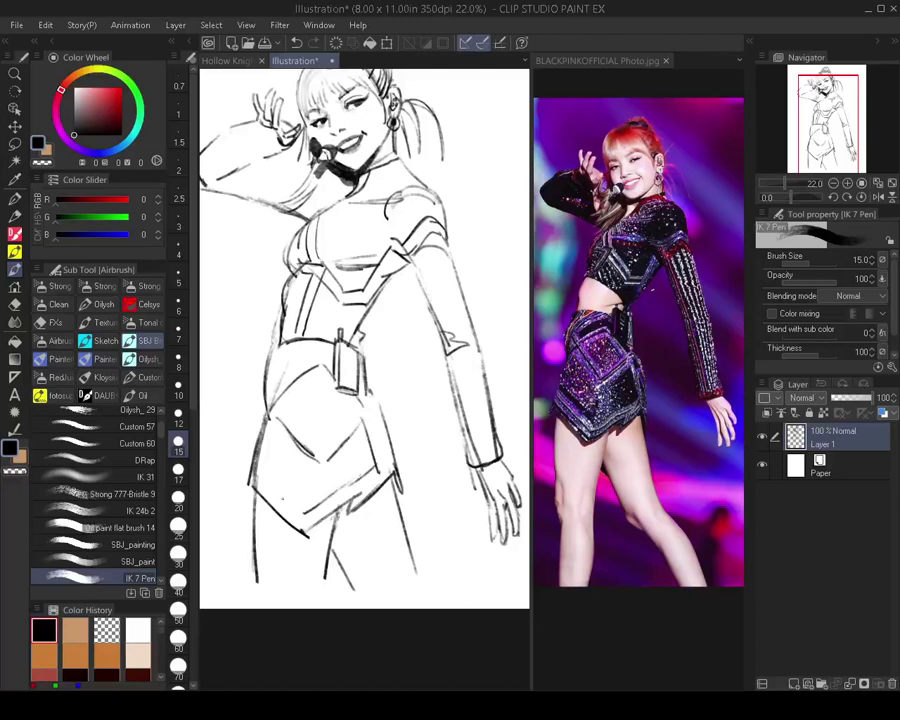
key("ctrl+minus")
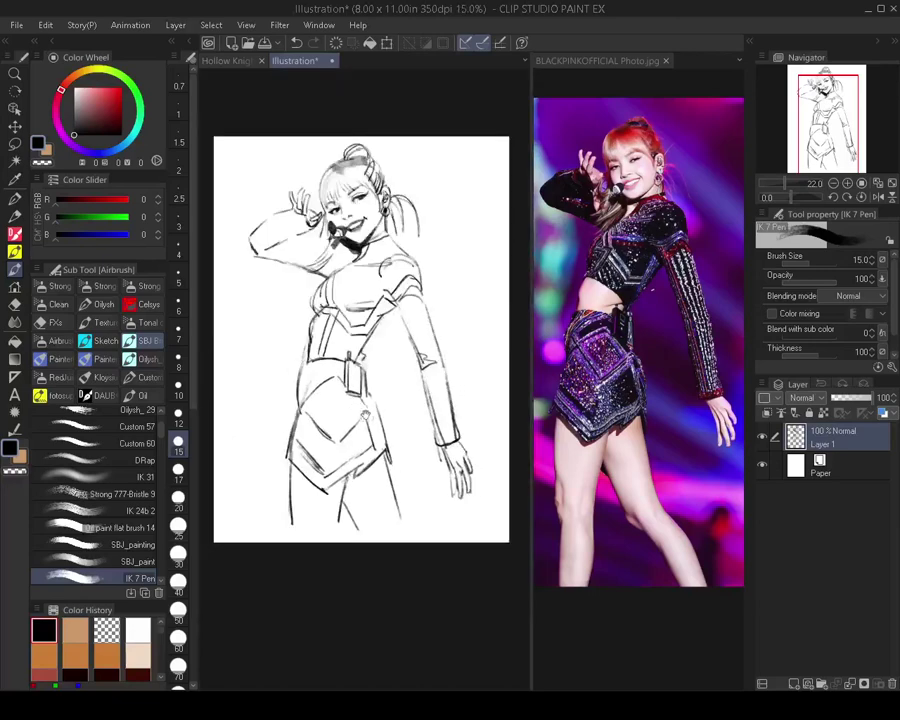
key("h")
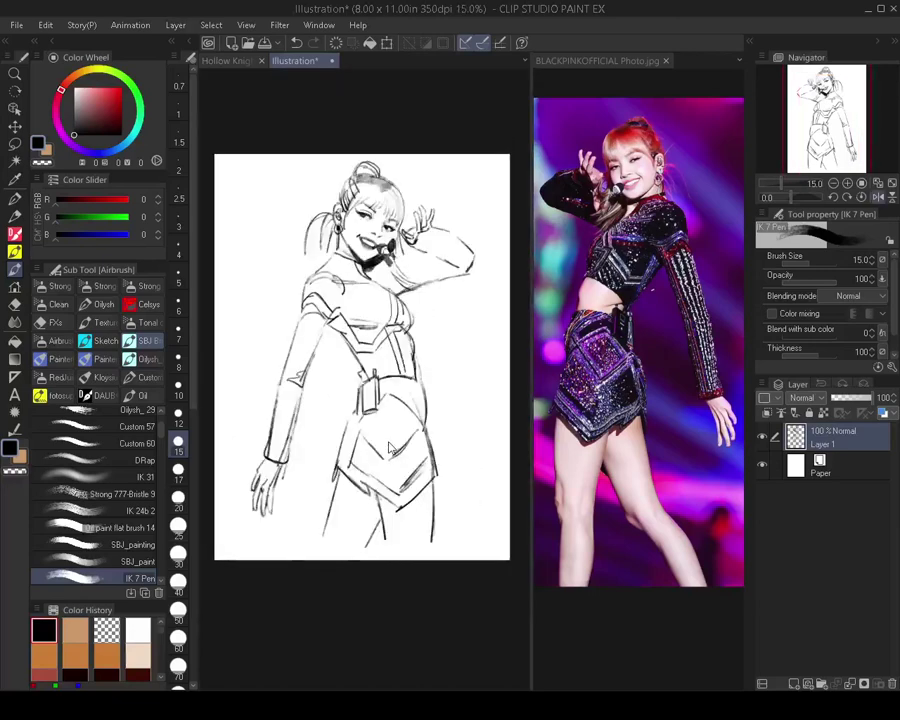
key("h")
Examine the whole figure's proportions against the reference photo, both mirrored and unmirrored, with the brush reduced to size 10
left_click_drag(357, 279, 382, 323)
left_click_drag(365, 281, 410, 274)
key("bracketleft")
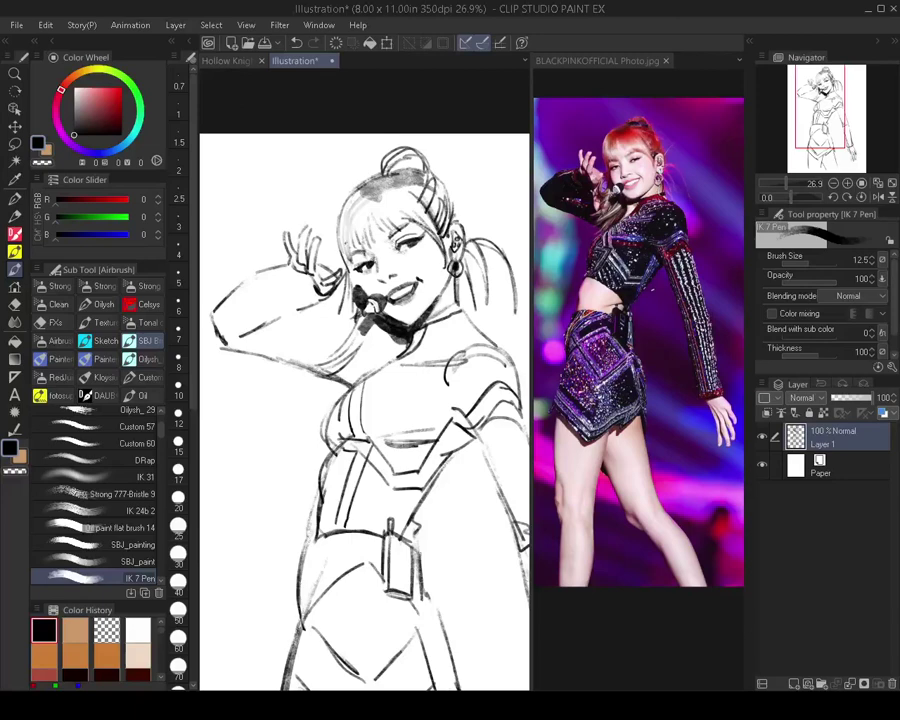
key("bracketleft")
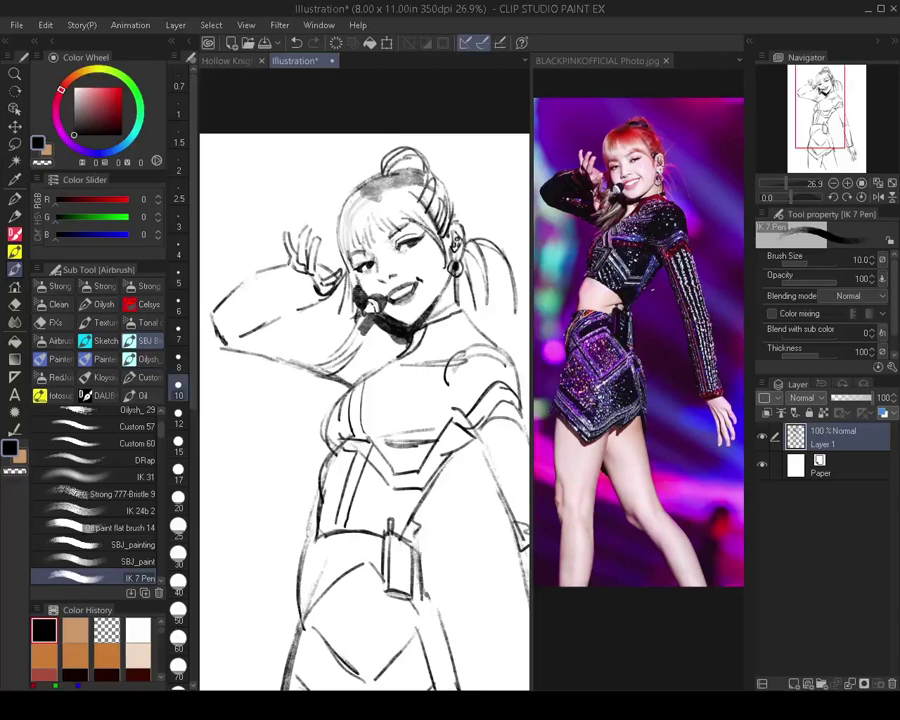
scroll(375, 318, "down", 3)
key("h")
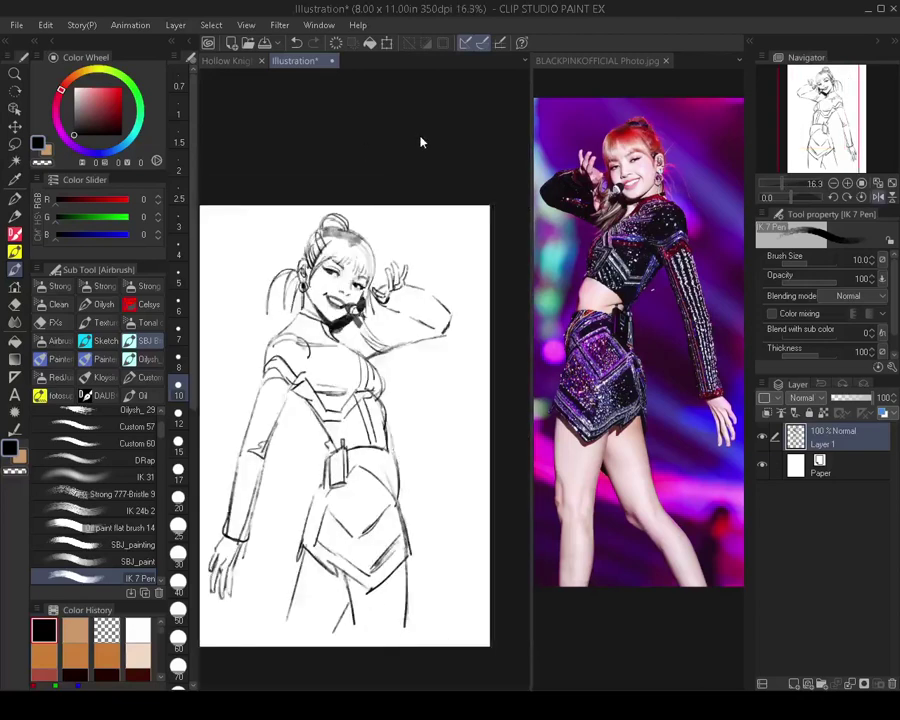
key("h")
left_click_drag(345, 360, 339, 314)
scroll(368, 354, "down", 3)
scroll(370, 355, "up", 3)
left_click_drag(394, 355, 381, 389)
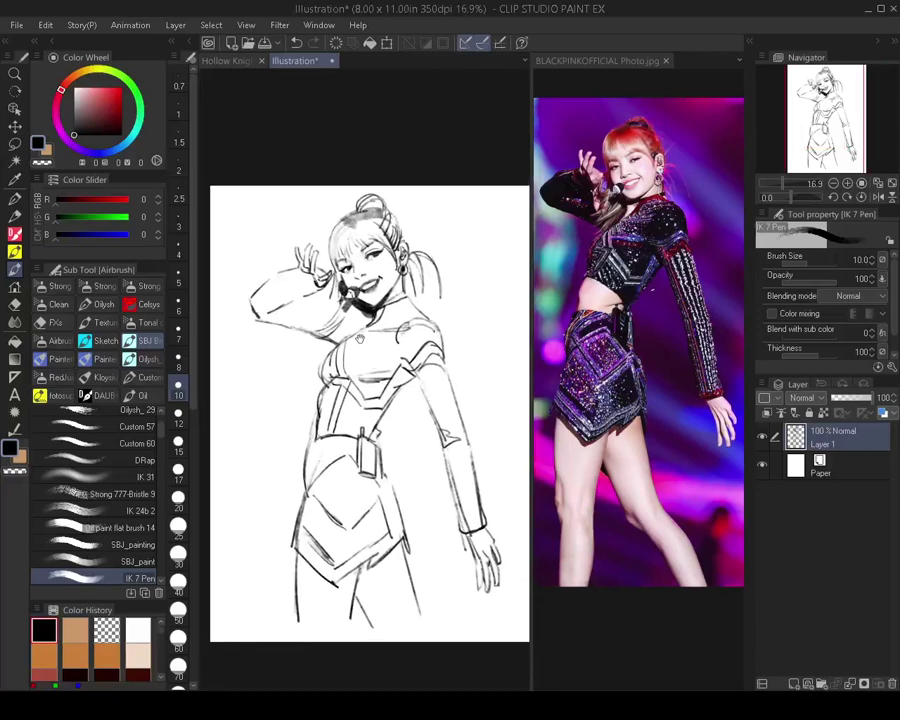
left_click_drag(345, 348, 350, 338)
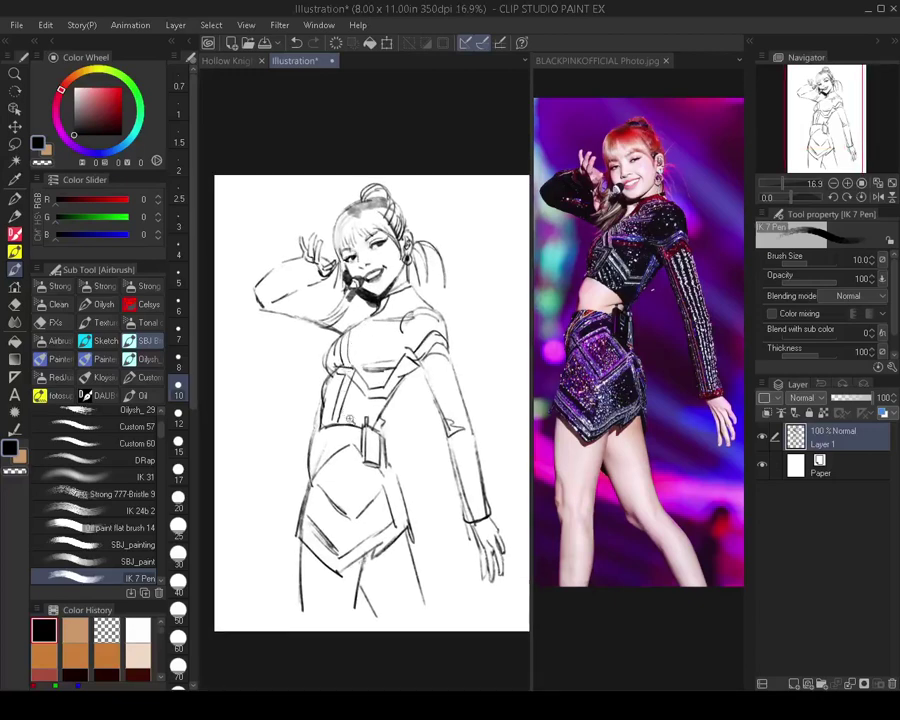
Erase the rough hip outline just below the waist on the raised-arm side using transparent colour at brush size 35
scroll(345, 415, "up", 2)
key("c")
key("bracketright")
key("bracketright")
key("bracketright")
key("bracketright")
key("bracketright")
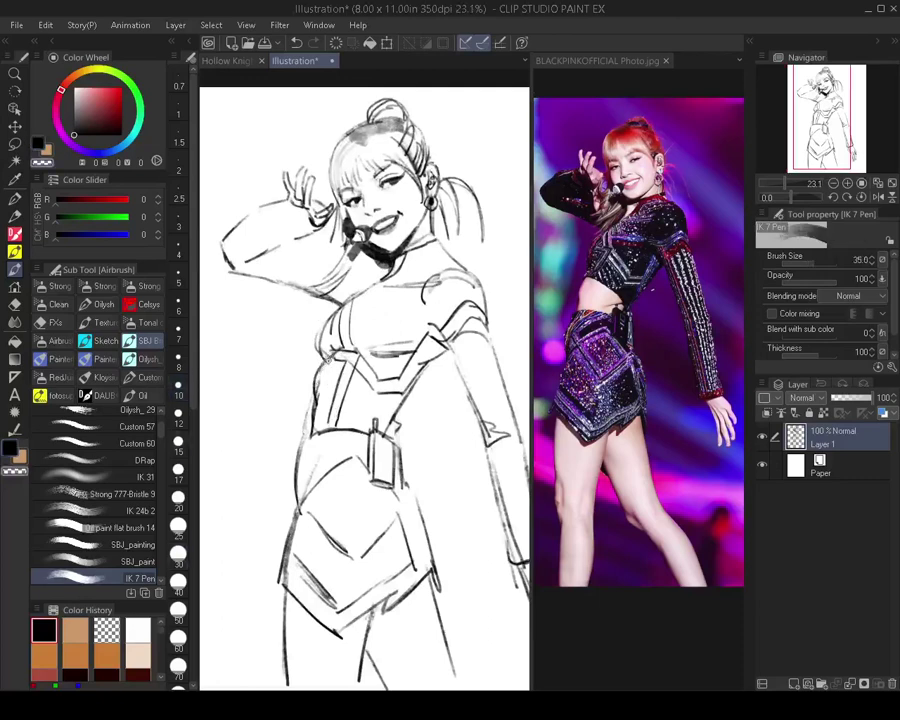
left_click_drag(321, 361, 302, 427)
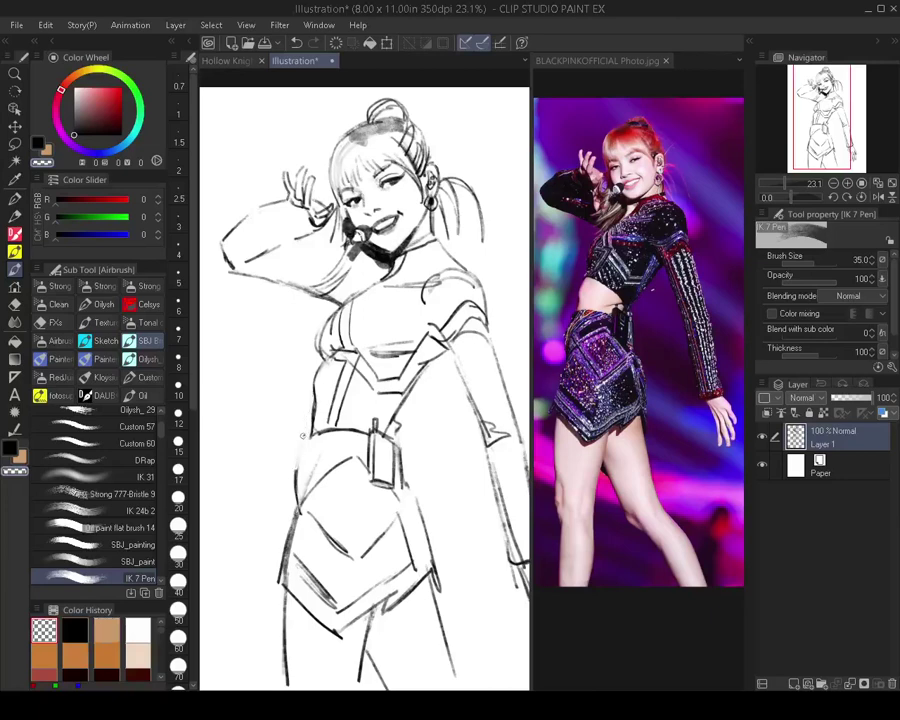
Redraw the waistband corner and upper hip contour on the raised-arm side in black at brush sizes 8 and 10
key("bracketleft")
key("bracketleft")
key("bracketleft")
key("bracketleft")
key("bracketleft")
key("bracketleft")
key("bracketleft")
key("bracketleft")
key("bracketleft")
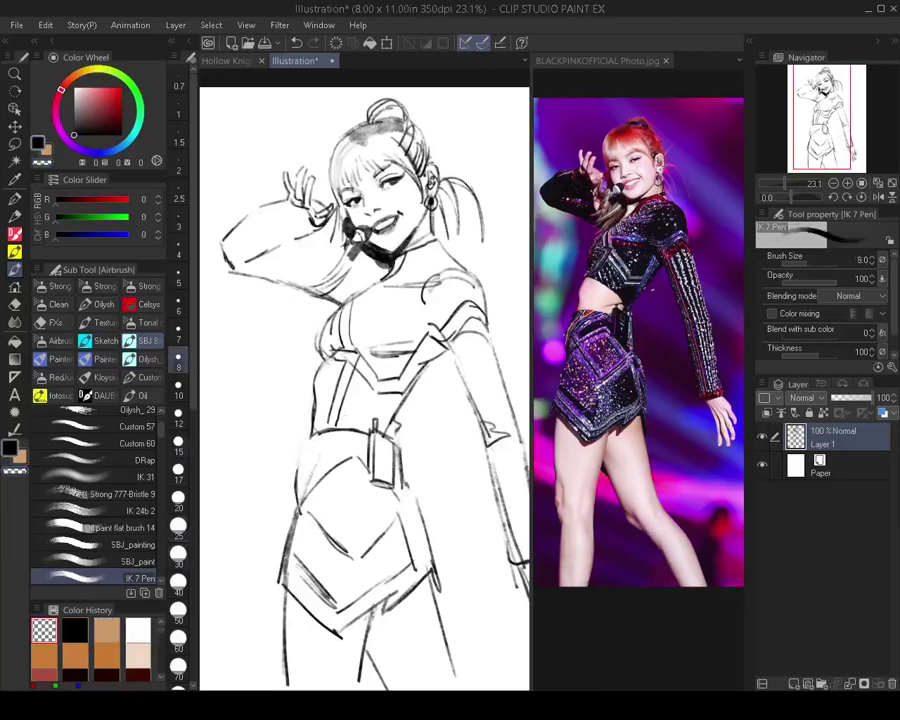
key("c")
key("bracketright")
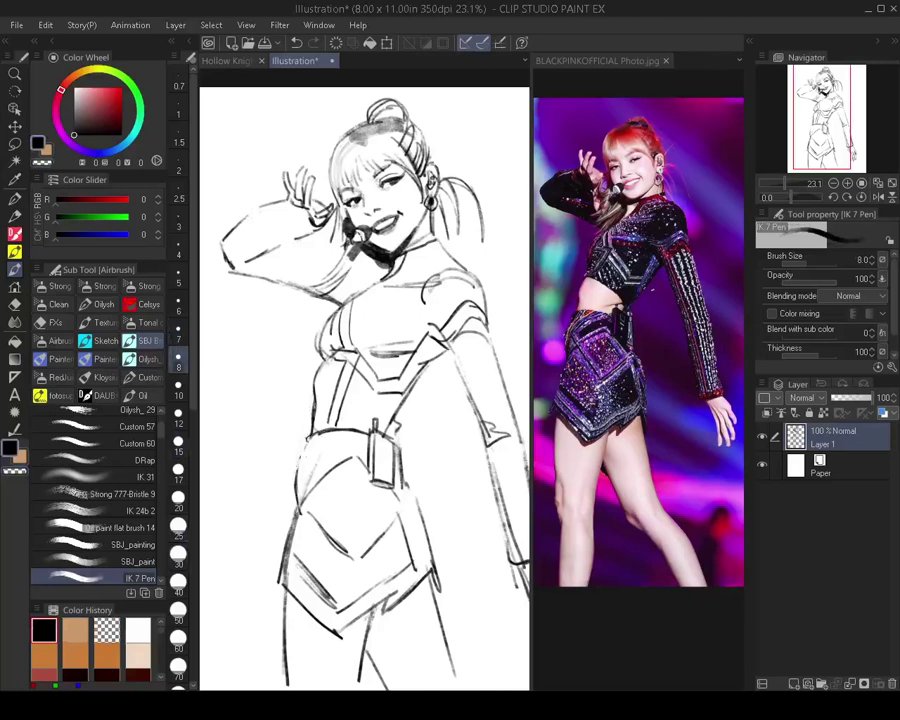
key("bracketright")
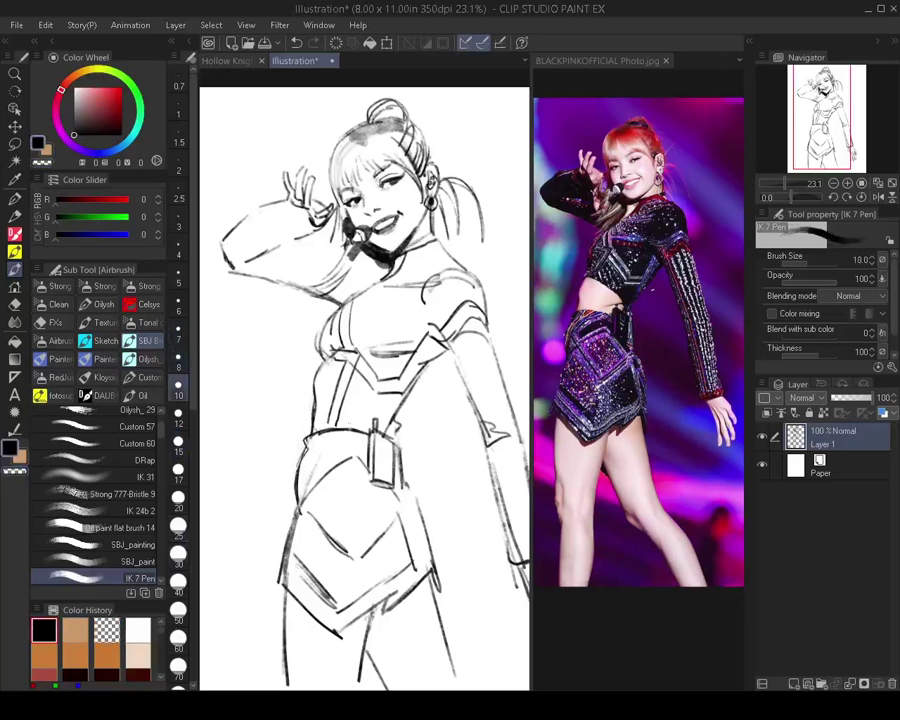
scroll(345, 430, "down", 5)
scroll(340, 425, "up", 4)
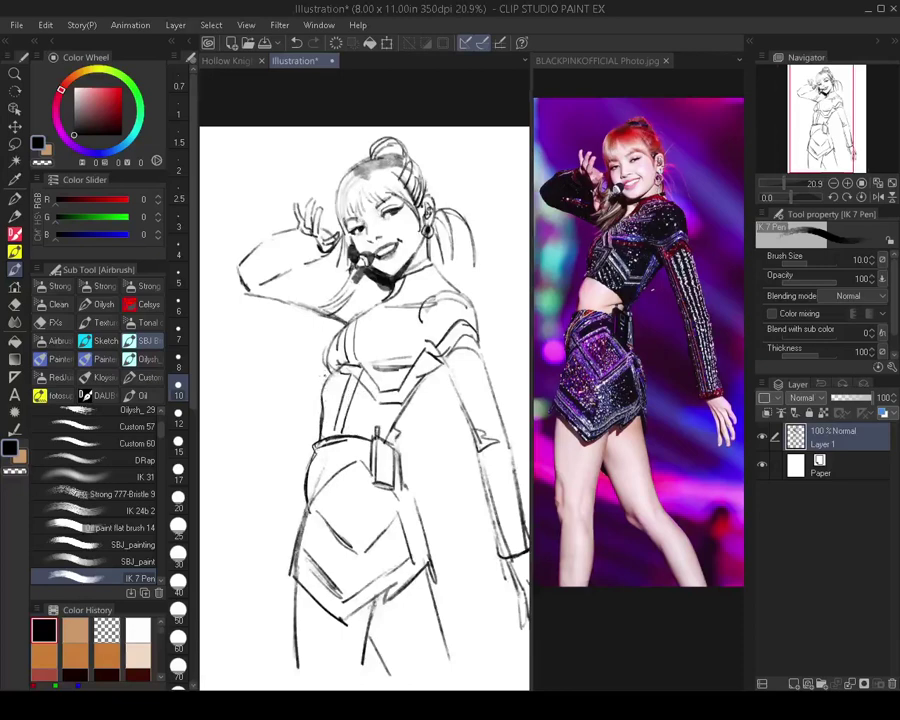
Draw the crop top's curved lower hem across the midriff, undoing a stray stroke, and strengthen it at brush size 15
left_click_drag(335, 365, 323, 382)
key("h")
key("ctrl+z")
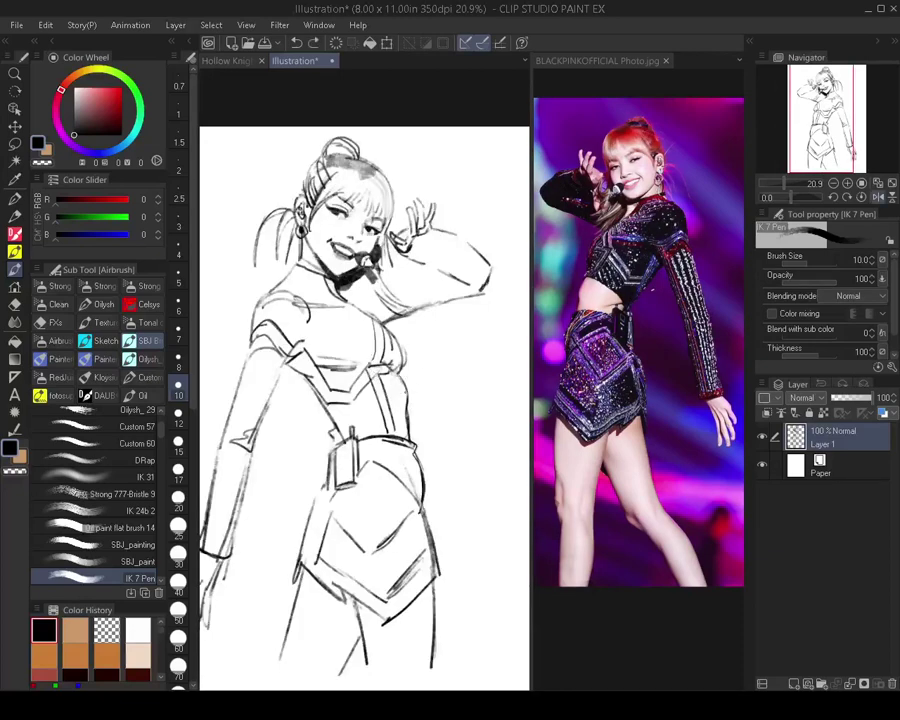
left_click_drag(394, 384, 408, 394)
key("h")
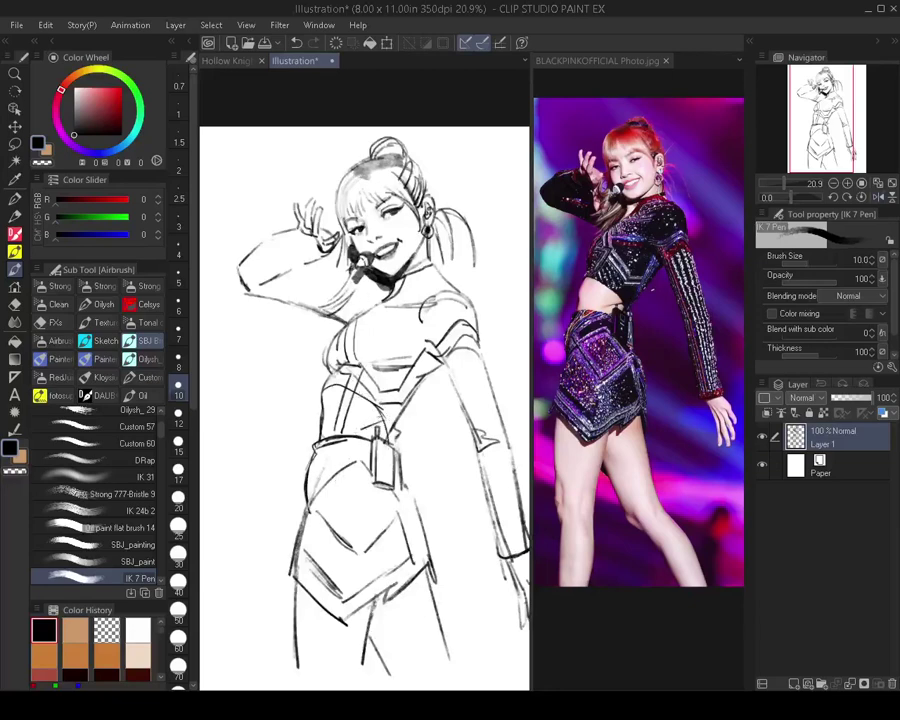
key("]")
key("]")
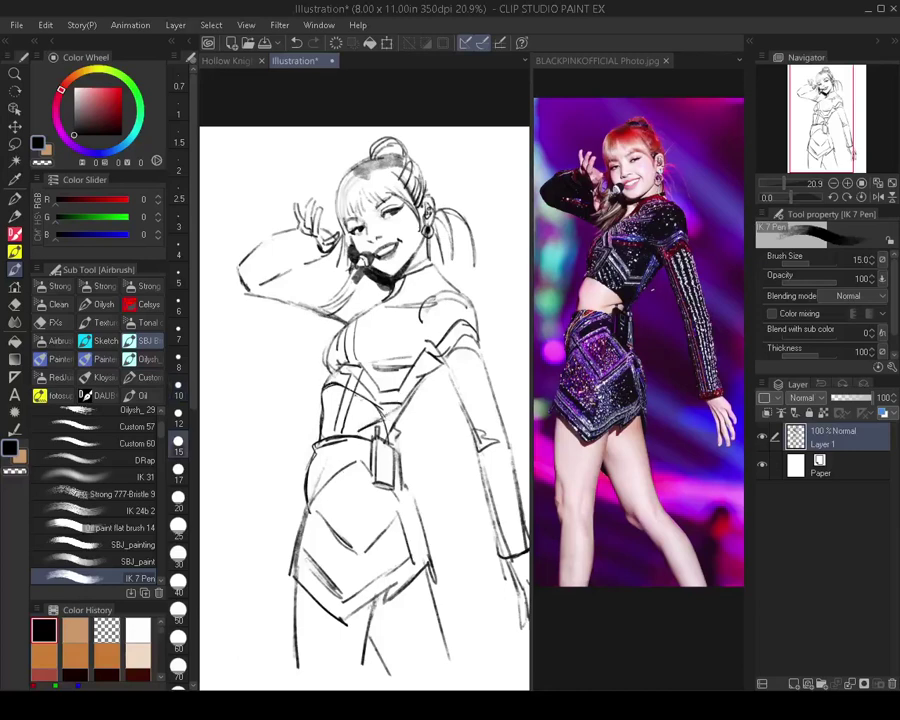
left_click_drag(248, 276, 276, 307)
Erase the old midriff seam lines with the Vector eraser at size 60 and draw an angular panel on the raised-arm side of the chest
key("e")
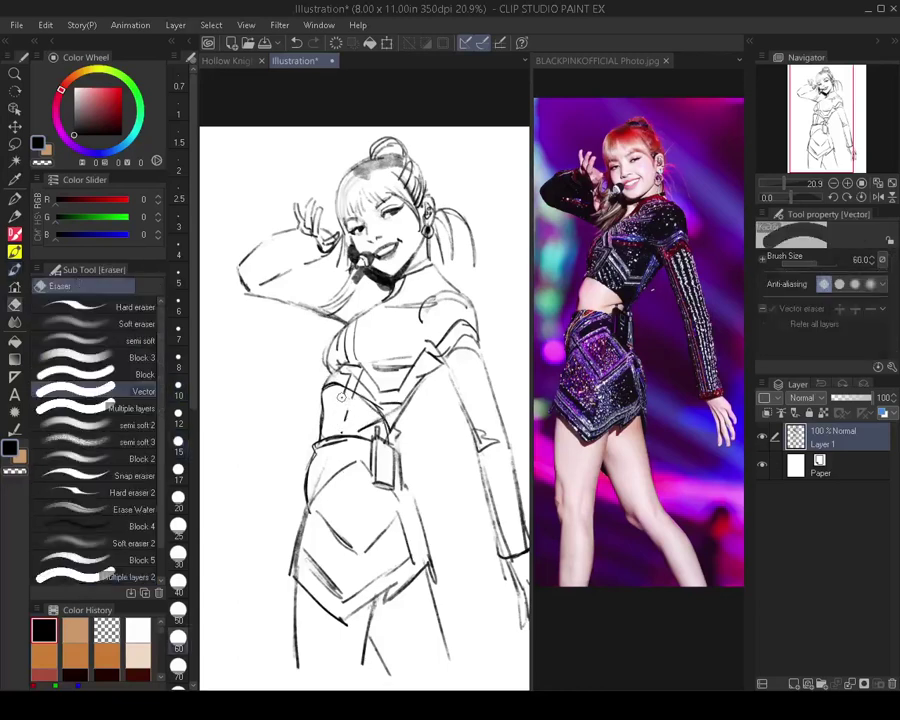
mouse_move(342, 397)
left_mouse_down()
mouse_move(347, 419)
mouse_move(358, 366)
mouse_move(346, 373)
mouse_move(365, 367)
left_mouse_up()
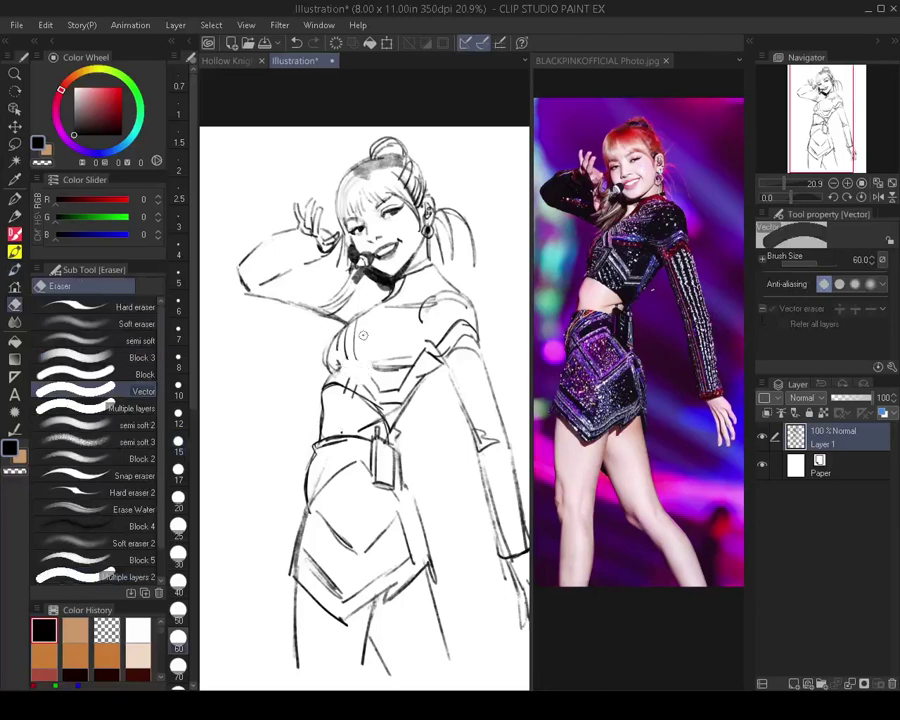
key("b")
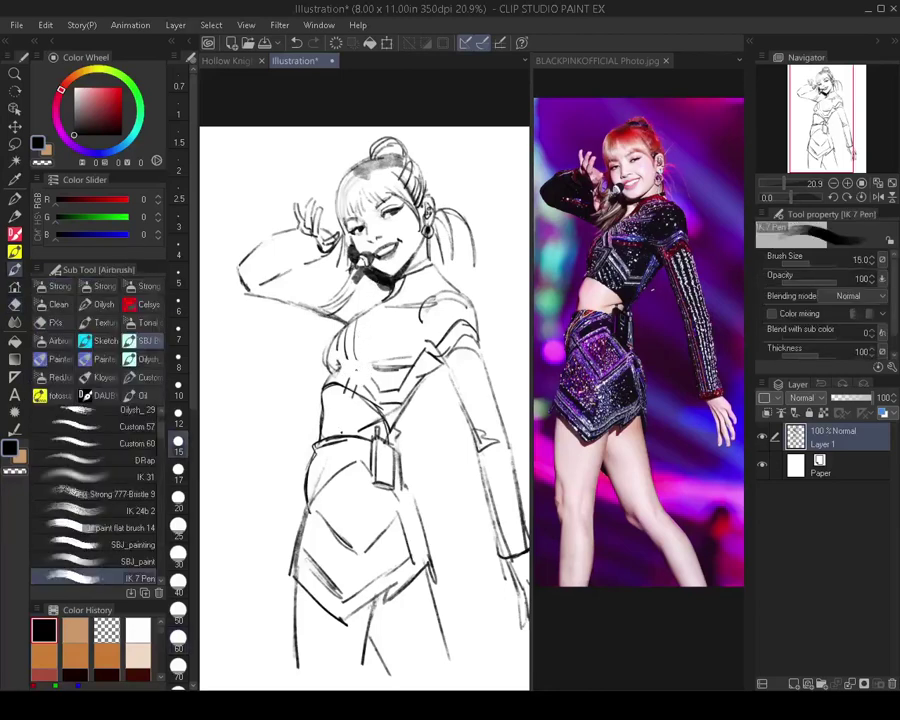
mouse_move(347, 357)
left_mouse_down()
mouse_move(362, 384)
mouse_move(367, 344)
mouse_move(337, 384)
left_mouse_up()
Clean up leftover marks around the new chest panel and midriff with the Vector eraser at sizes 50 and 45
key("e")
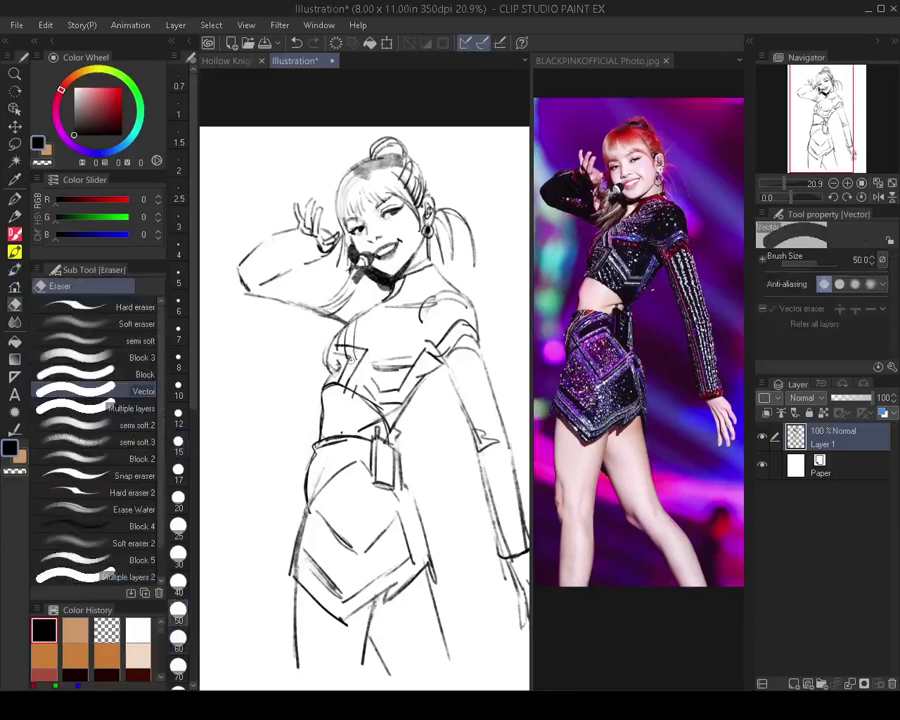
left_click_drag(362, 388, 341, 430)
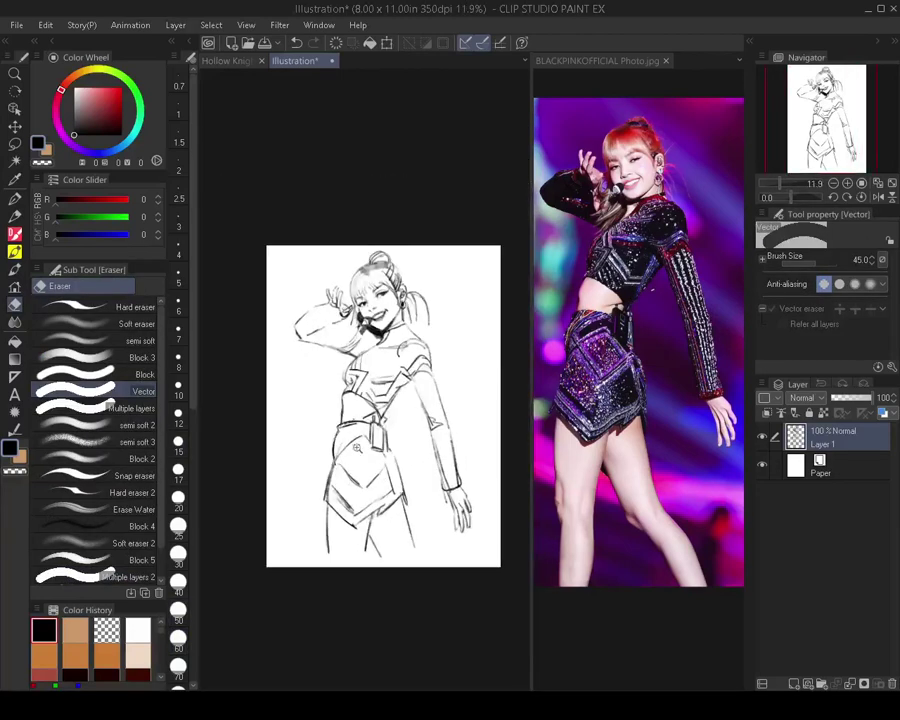
scroll(366, 443, "up", 1)
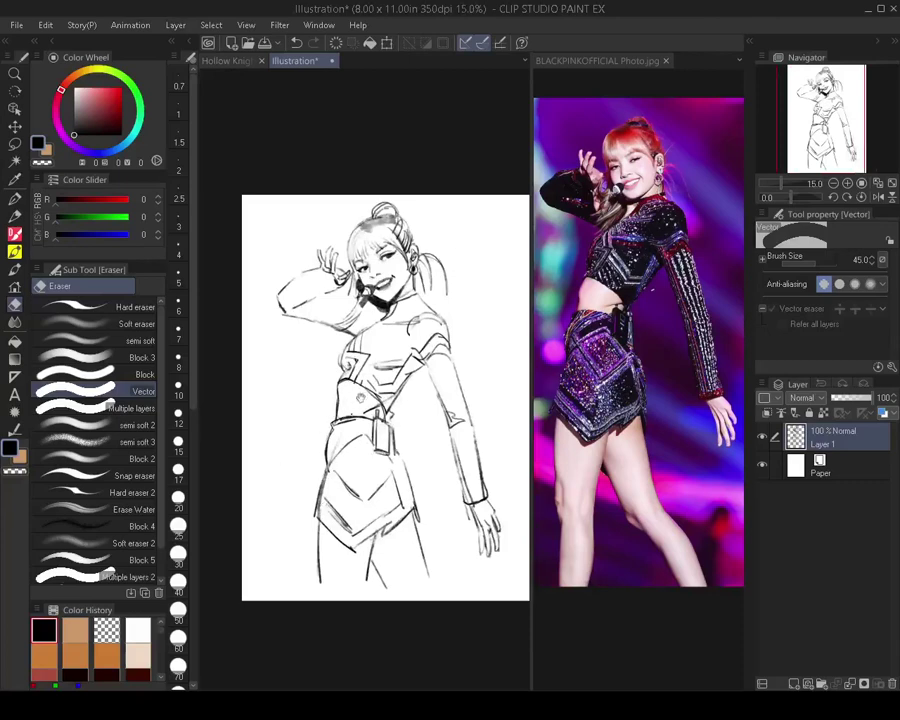
left_click_drag(361, 399, 361, 422)
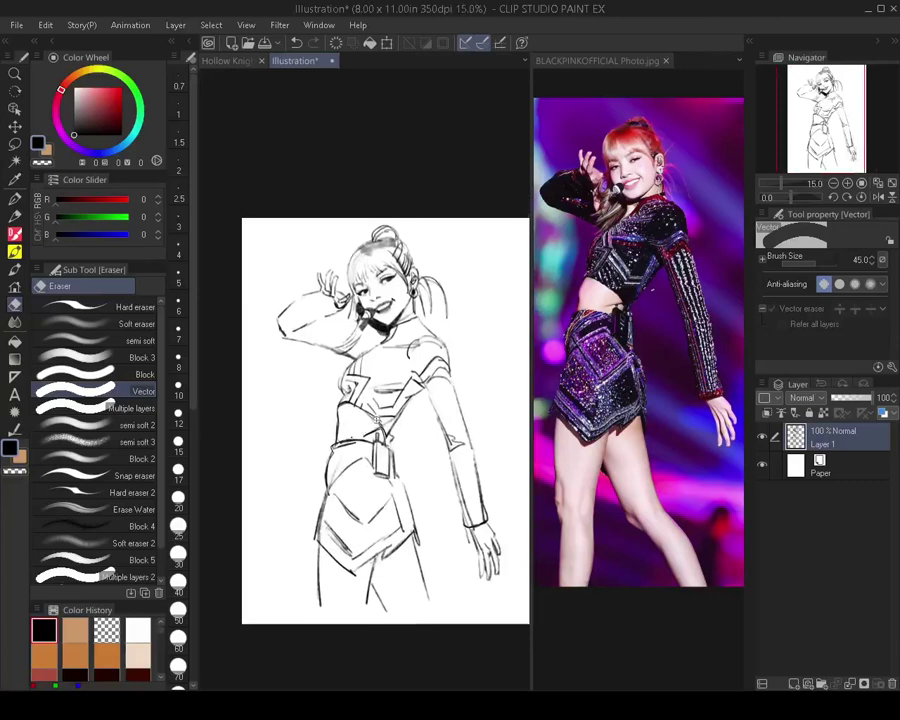
scroll(392, 407, "up", 1)
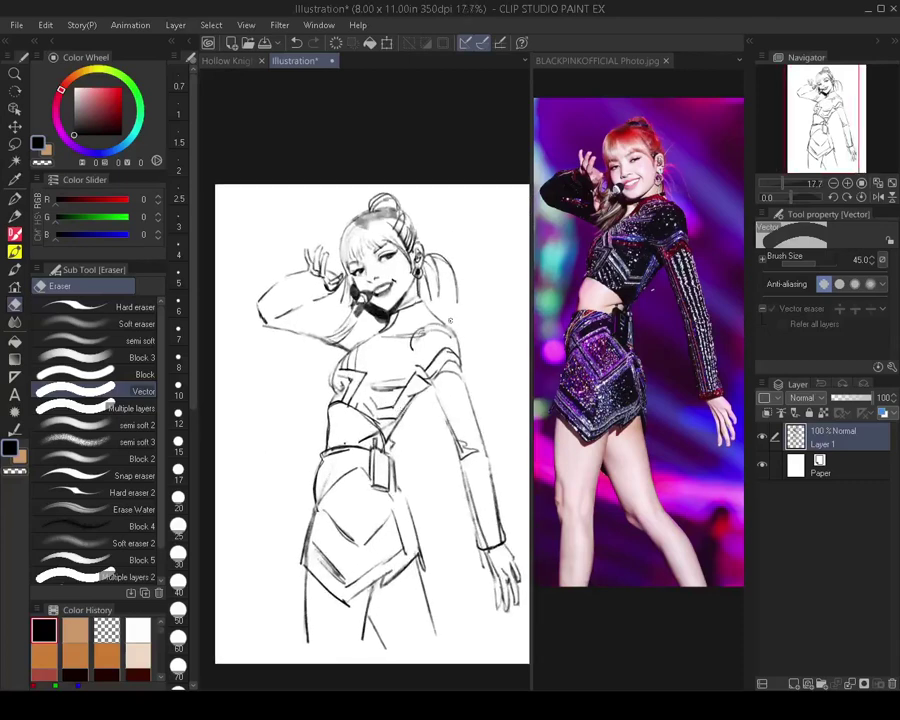
Lasso the lowered arm's shoulder, move it slightly upward and reshape it with Mesh Transformation
key("m")
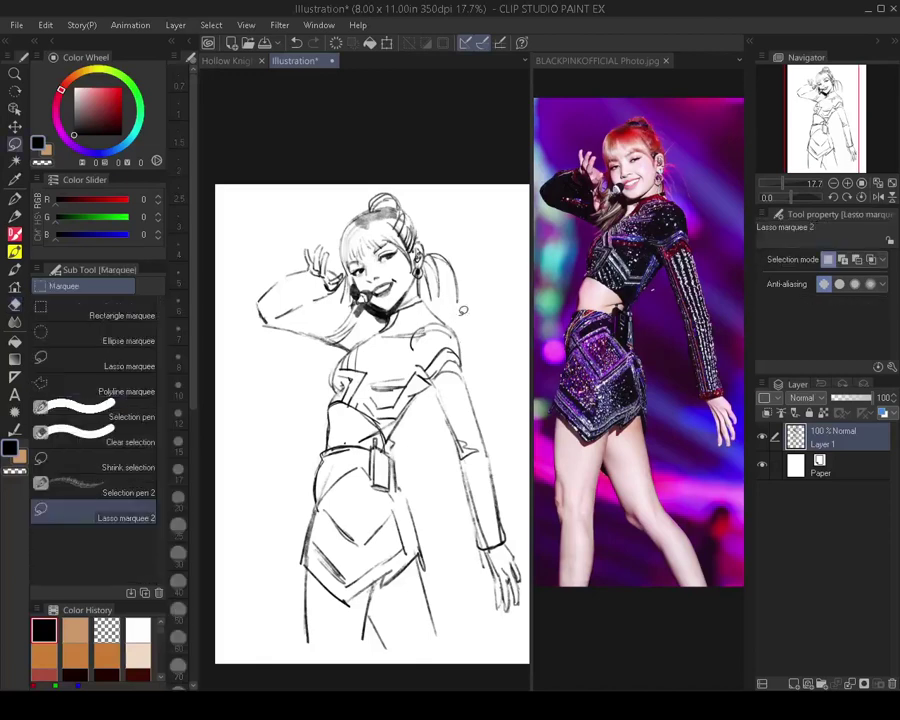
mouse_move(441, 401)
left_mouse_down()
mouse_move(472, 330)
mouse_move(440, 402)
left_mouse_up()
key("ctrl+t")
left_click_drag(451, 338, 449, 333)
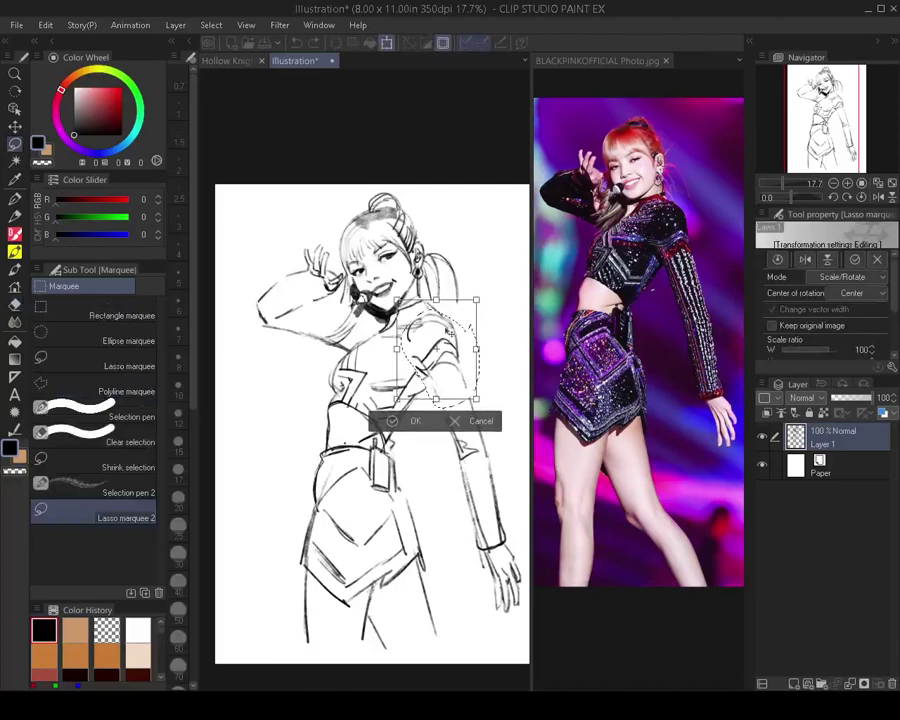
key("ctrl+shift+t")
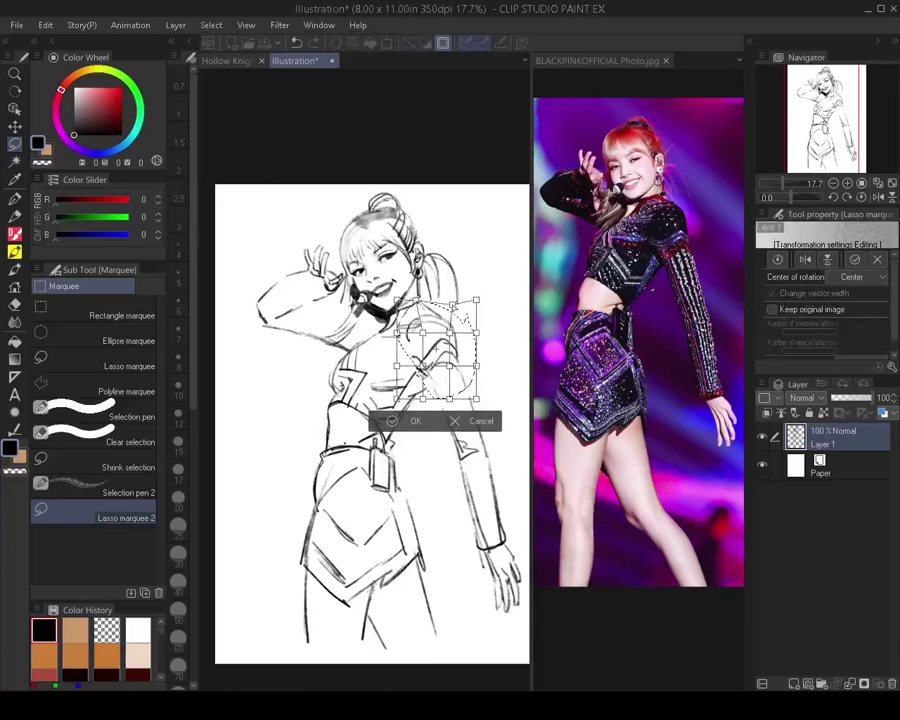
key("Return")
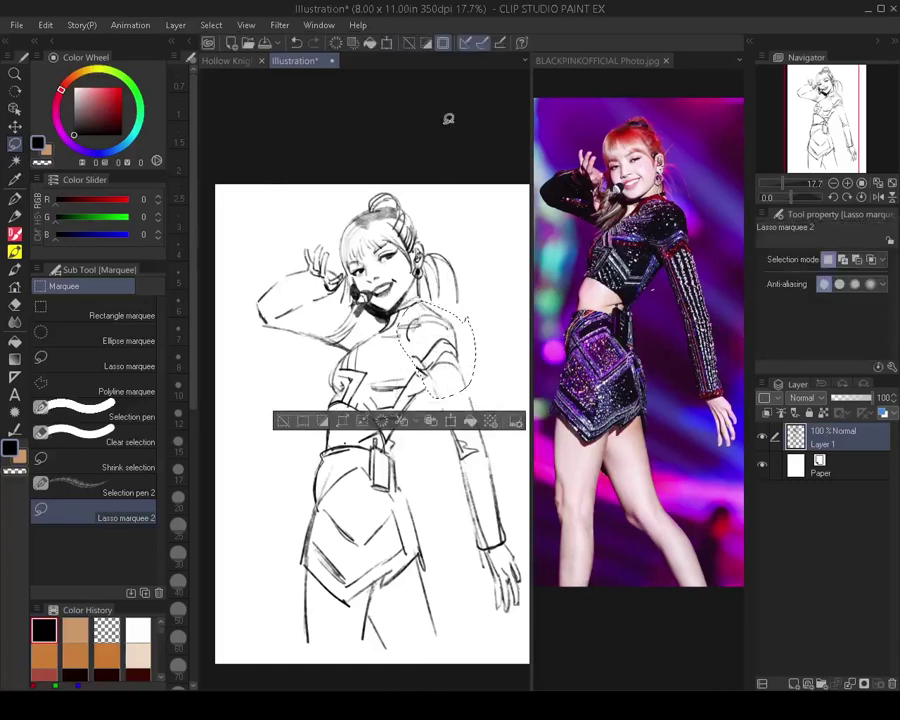
key("ctrl+d")
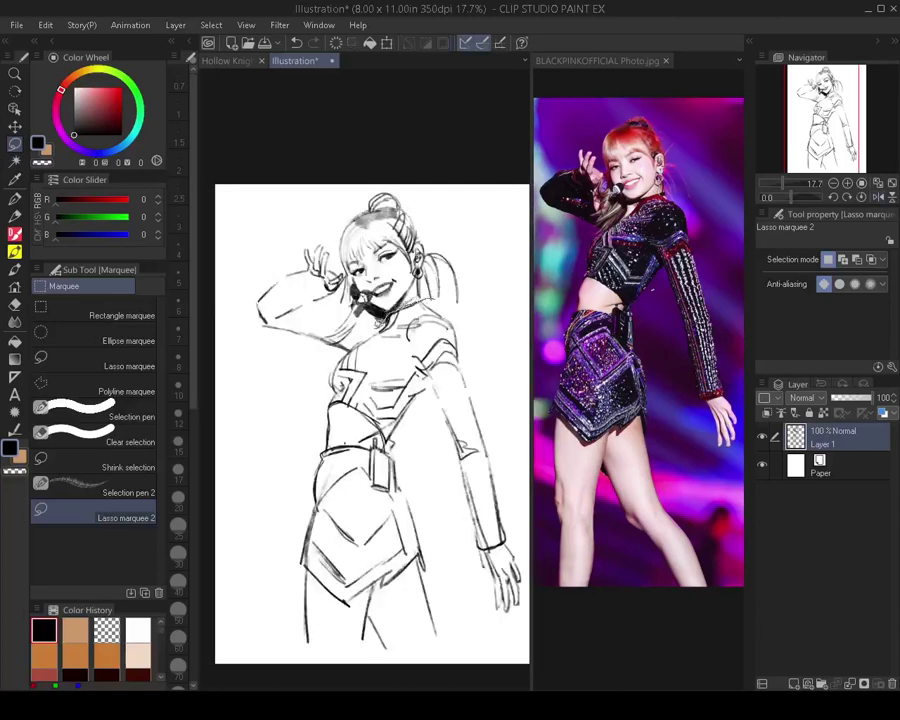
Lasso the body below the neck, enlarge it to 104% and shift it slightly downward, and check the drawing mirrored
mouse_move(380, 323)
left_mouse_down()
mouse_move(296, 413)
mouse_move(306, 690)
mouse_move(546, 484)
mouse_move(440, 184)
mouse_move(470, 180)
mouse_move(485, 200)
left_mouse_up()
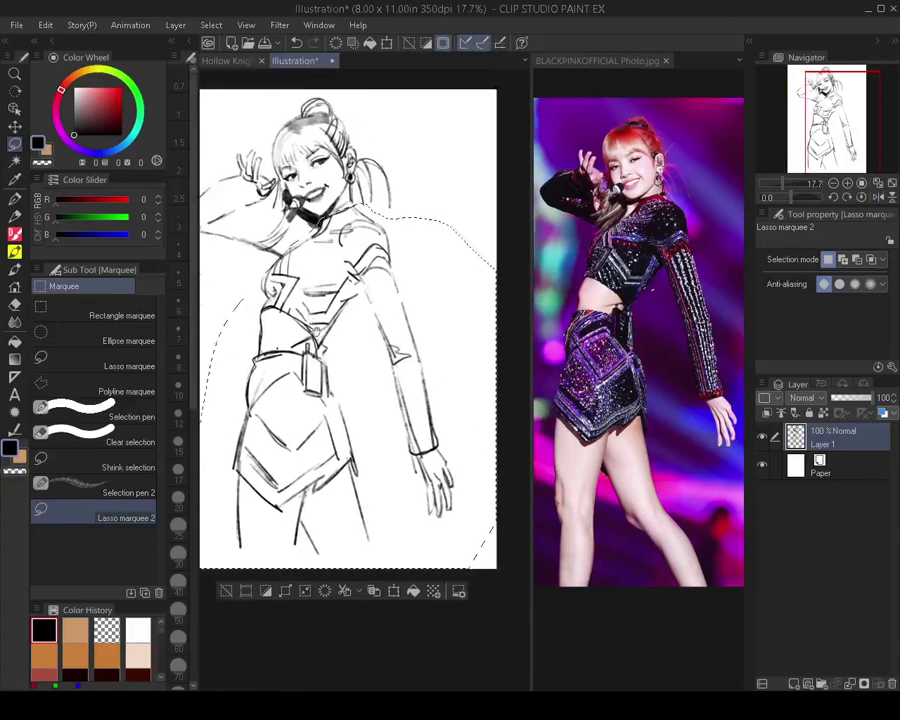
left_click_drag(316, 332, 369, 400)
left_click_drag(378, 349, 366, 355)
key("ctrl+t")
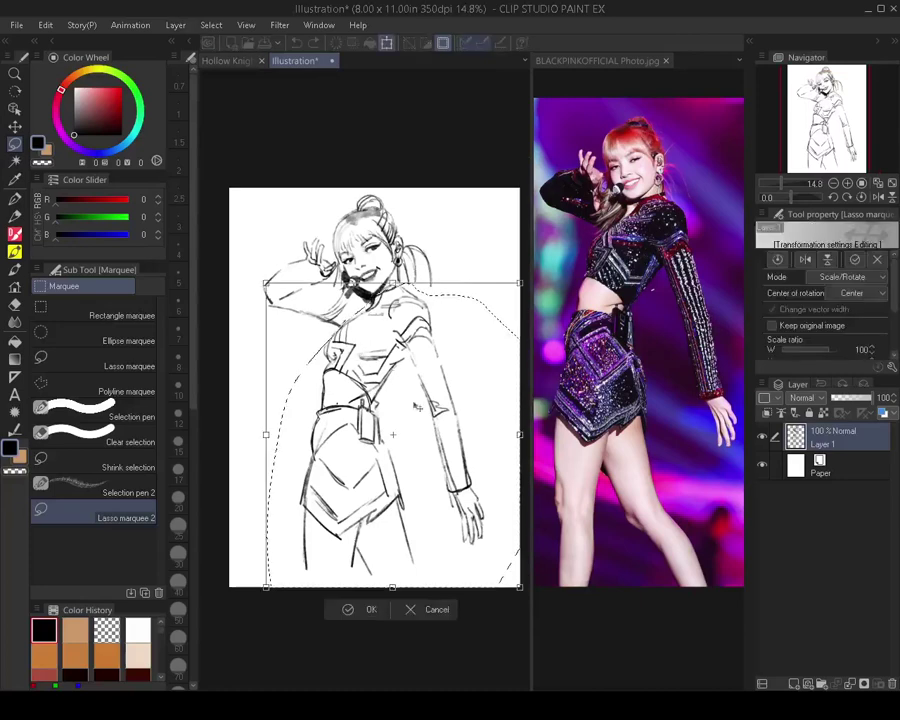
left_click_drag(266, 587, 260, 593)
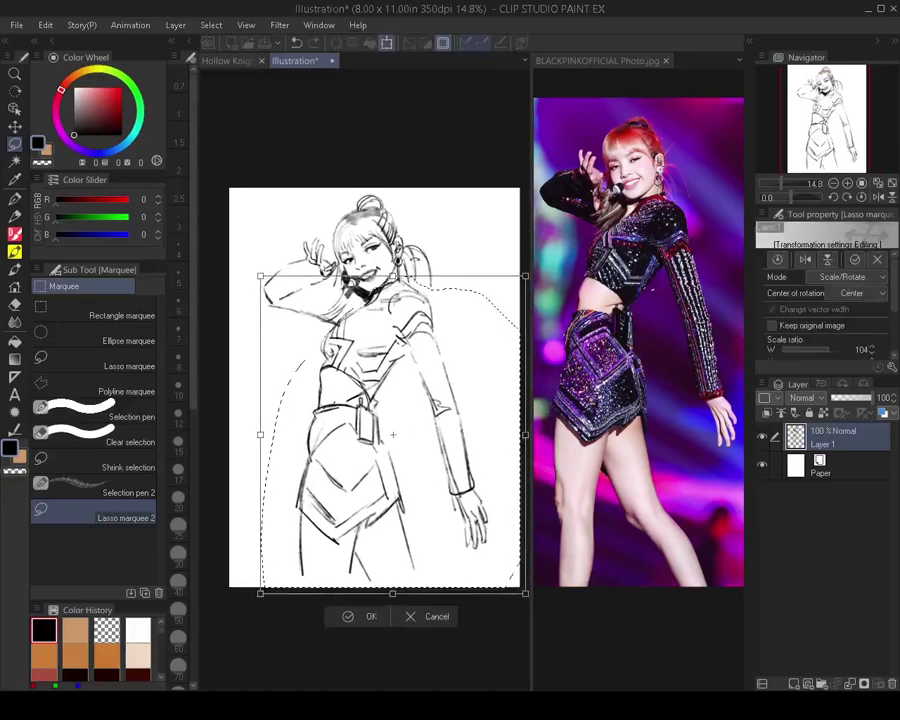
left_click_drag(393, 435, 390, 437)
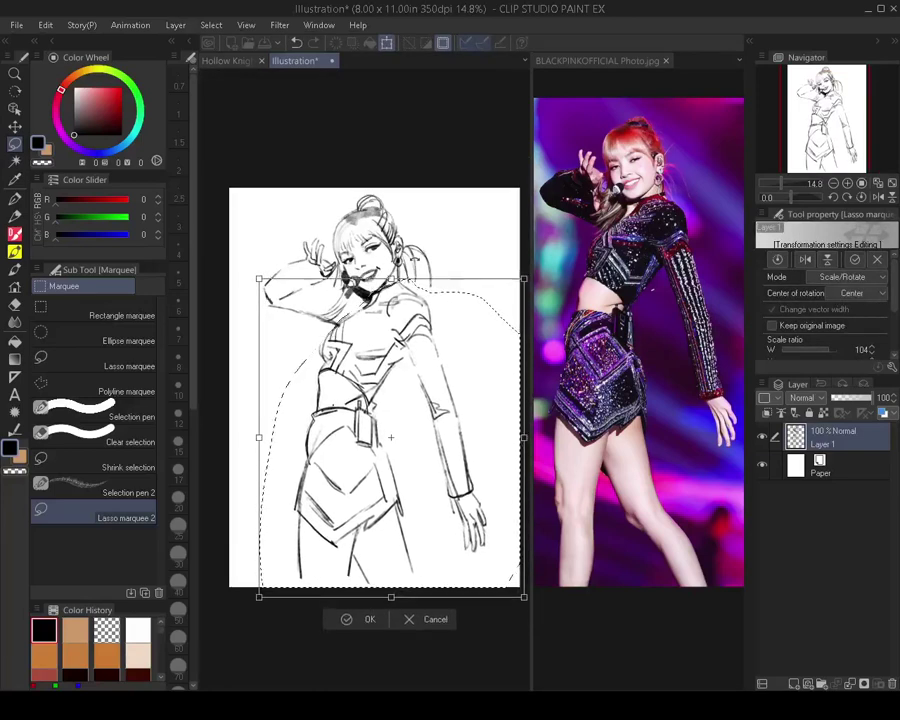
key("Return")
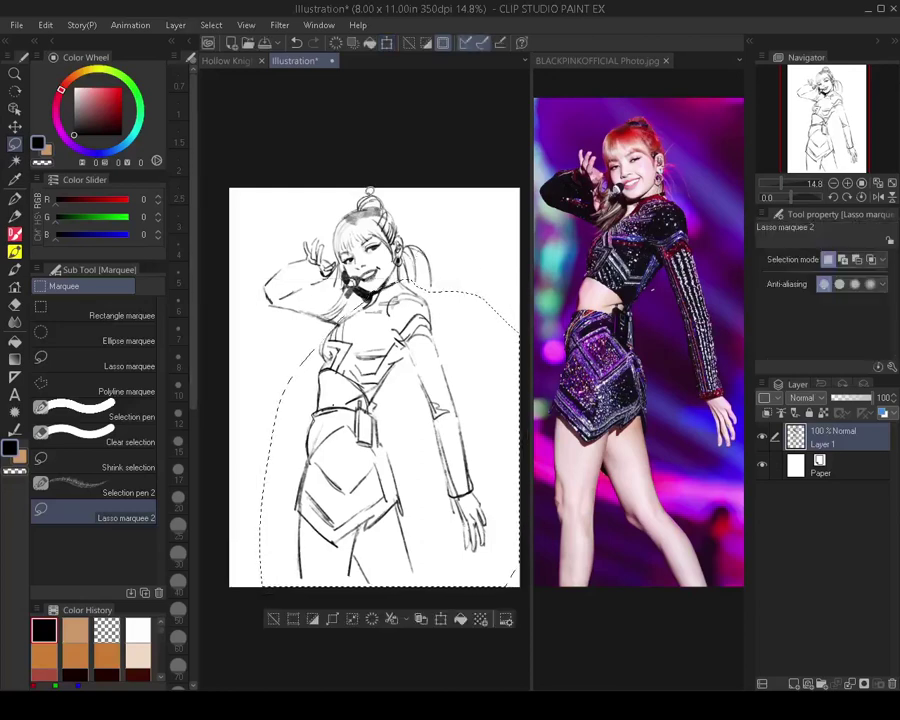
key("ctrl+d")
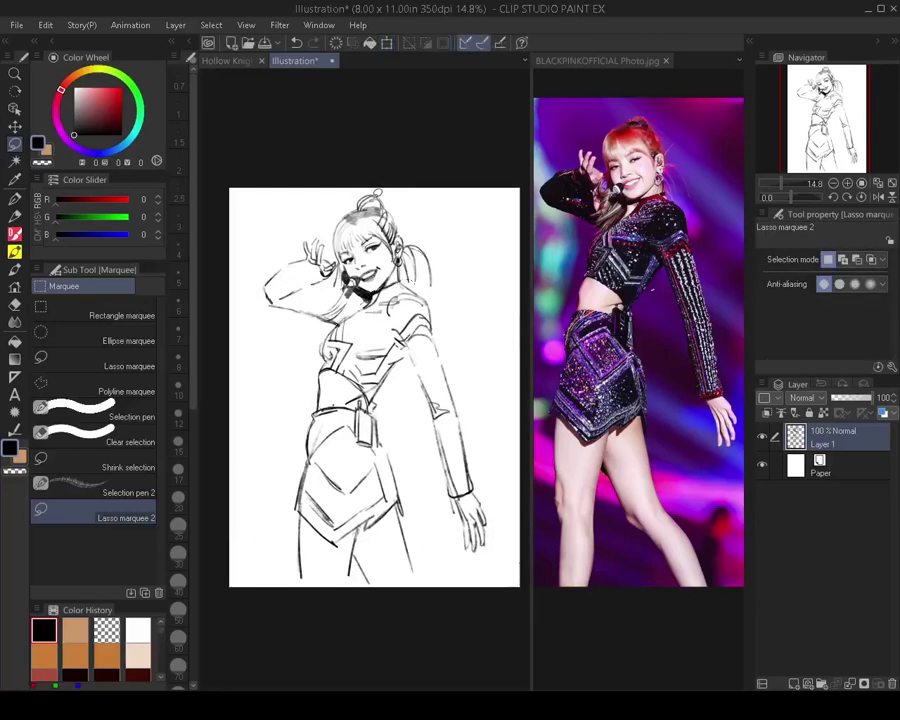
key("h")
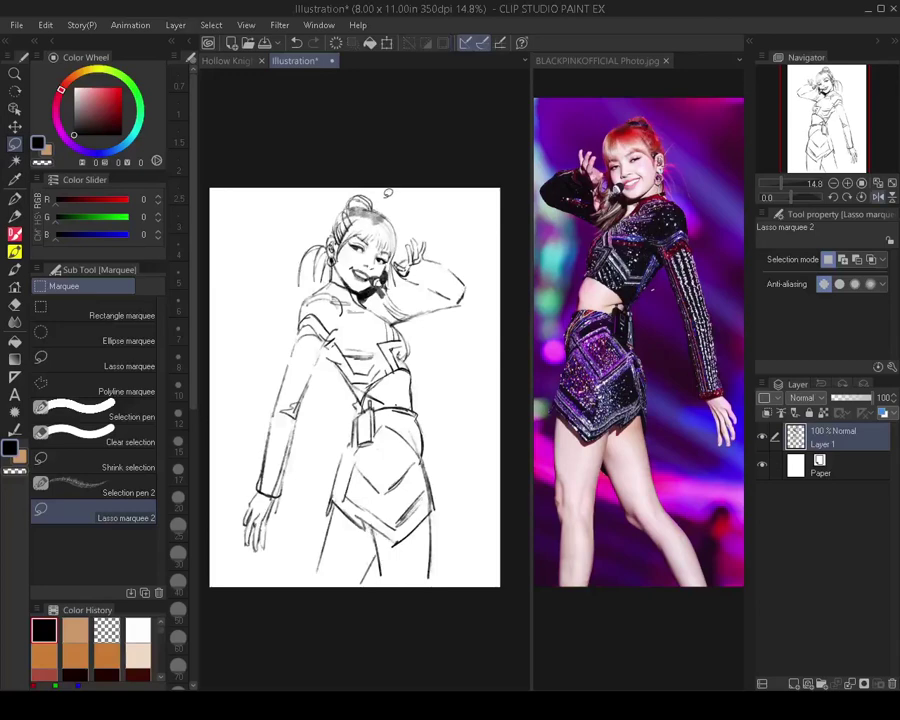
key("h")
left_click_drag(376, 405, 356, 376)
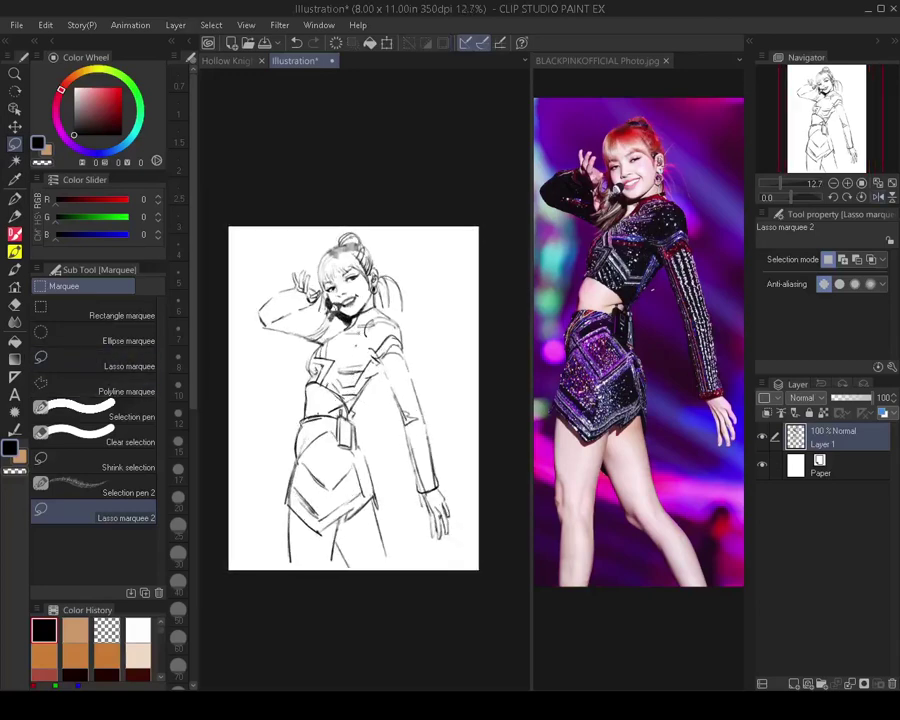
Touch up the line beside the waist pack with the IK 7 Pen at size 15
key("b")
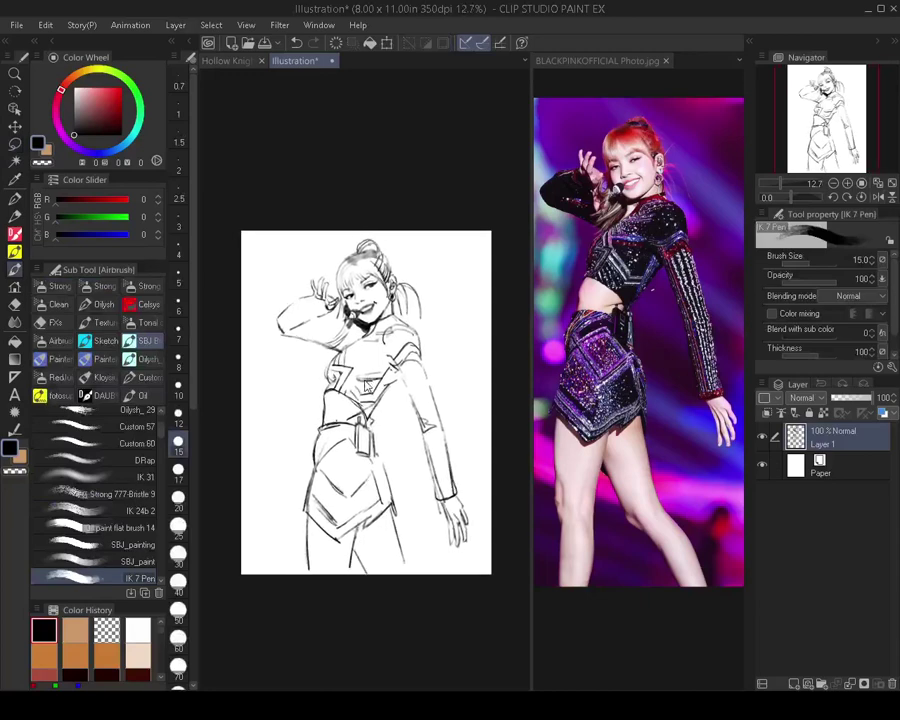
mouse_move(374, 452)
left_mouse_down()
mouse_move(337, 467)
mouse_move(383, 460)
mouse_move(384, 445)
left_mouse_up()
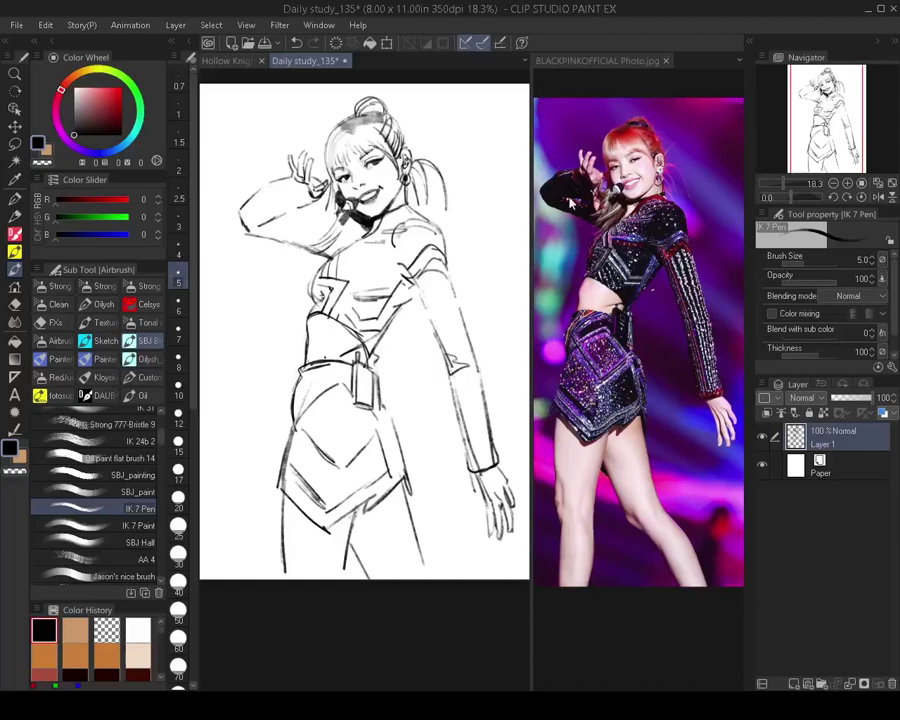
Enlarge the reference photo and the sketch around the head and torso to compare the raised hand and upper body
left_click(590, 62)
scroll(651, 212, "up", 5)
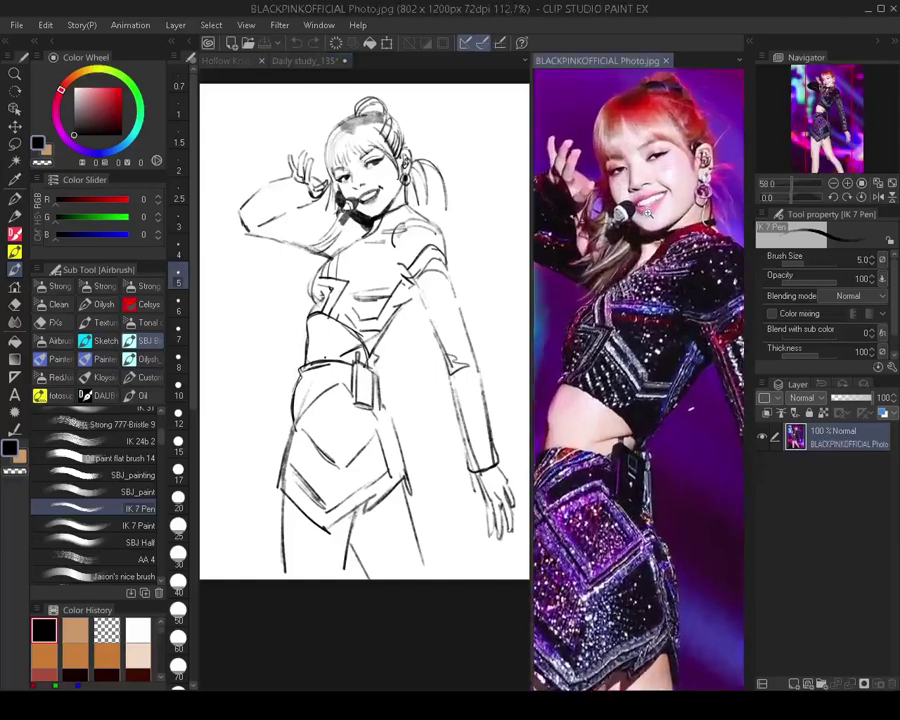
scroll(651, 212, "up", 2)
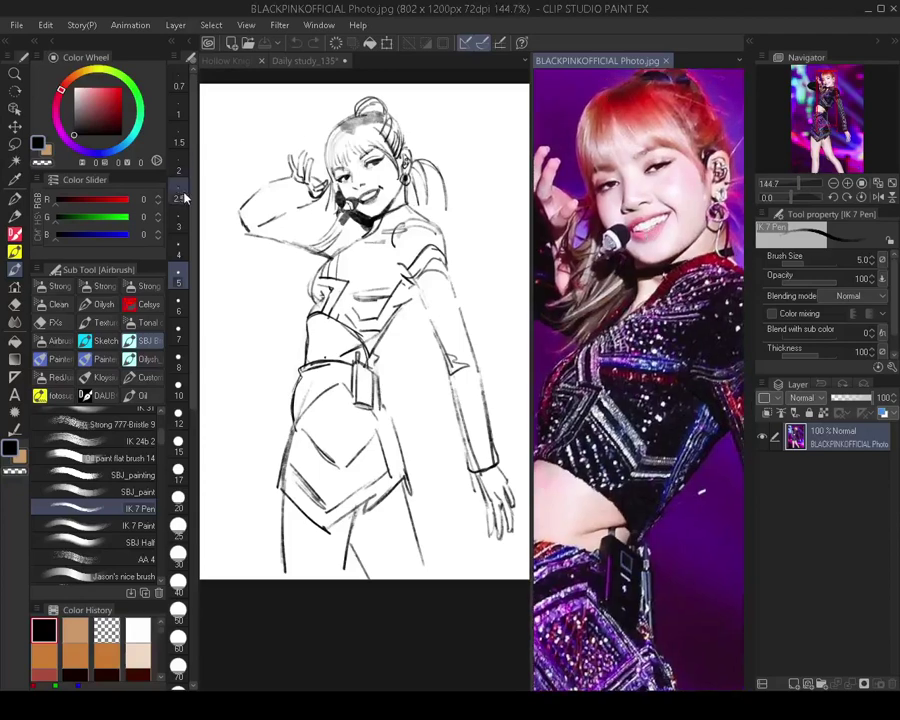
left_click(421, 340)
left_click_drag(421, 340, 426, 392)
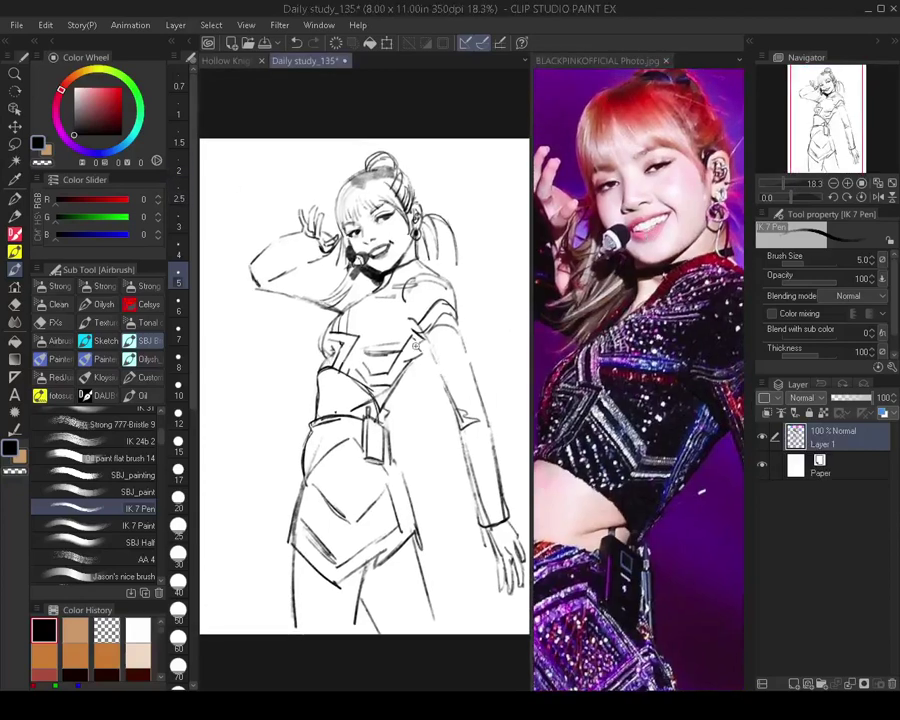
scroll(415, 325, "up", 4)
mouse_move(581, 290)
left_mouse_down()
mouse_move(626, 313)
mouse_move(622, 306)
left_mouse_up()
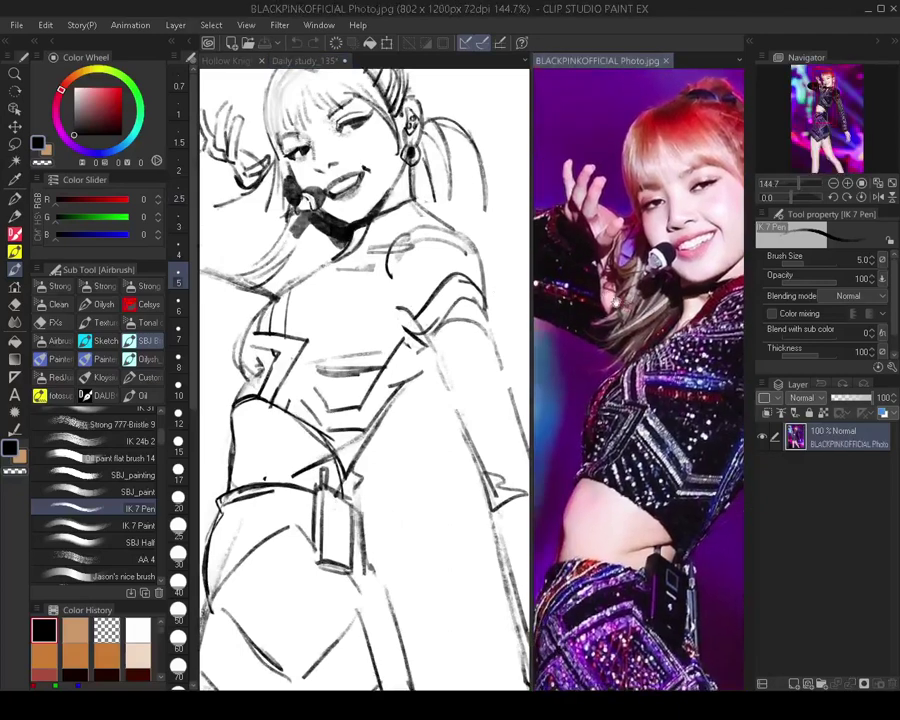
left_click_drag(315, 282, 387, 340)
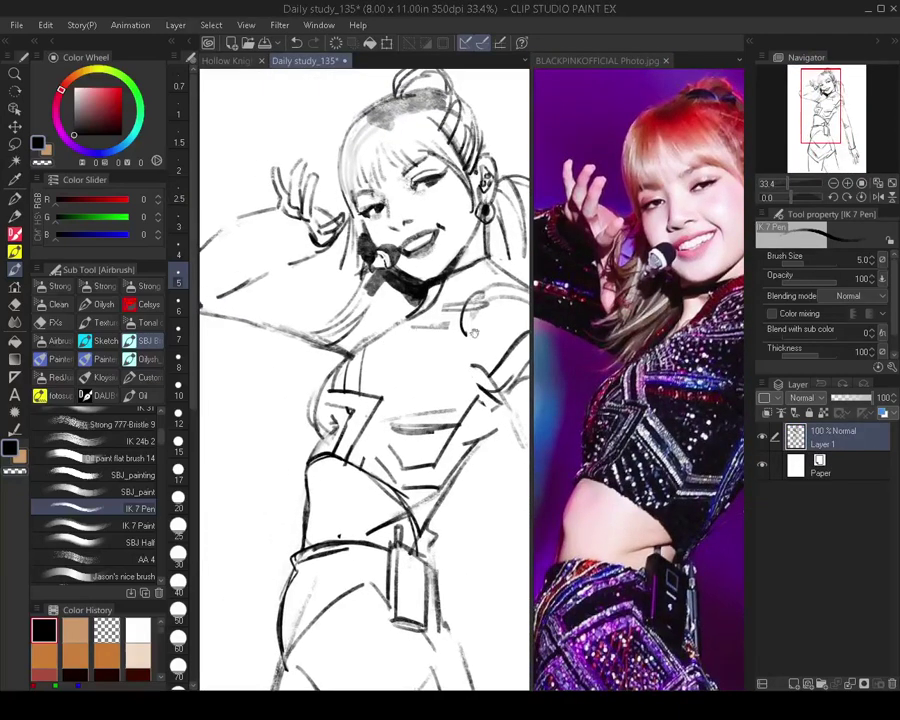
left_click(551, 381)
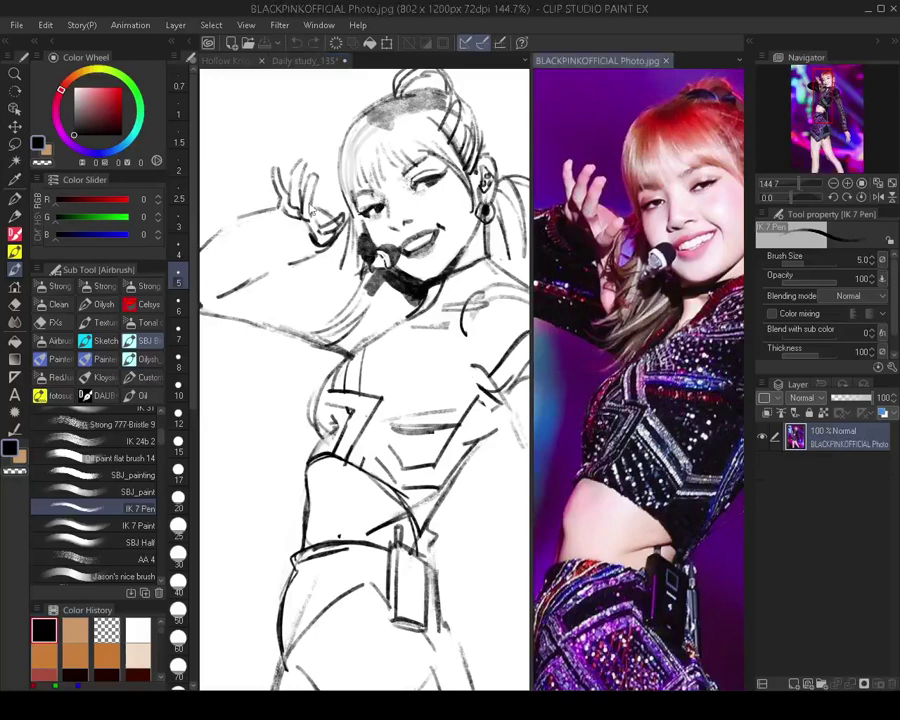
left_click(251, 180)
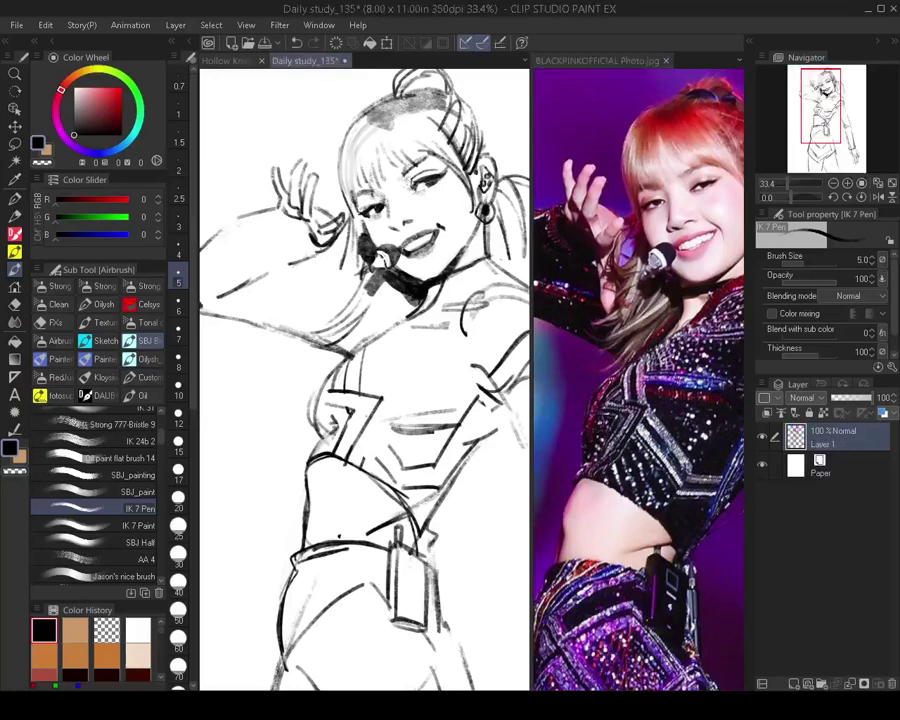
Draw the heel of the raised hand running down to the wrist with the IK 7 Pen at size 10
key("bracketright")
key("bracketright")
key("bracketright")
key("bracketright")
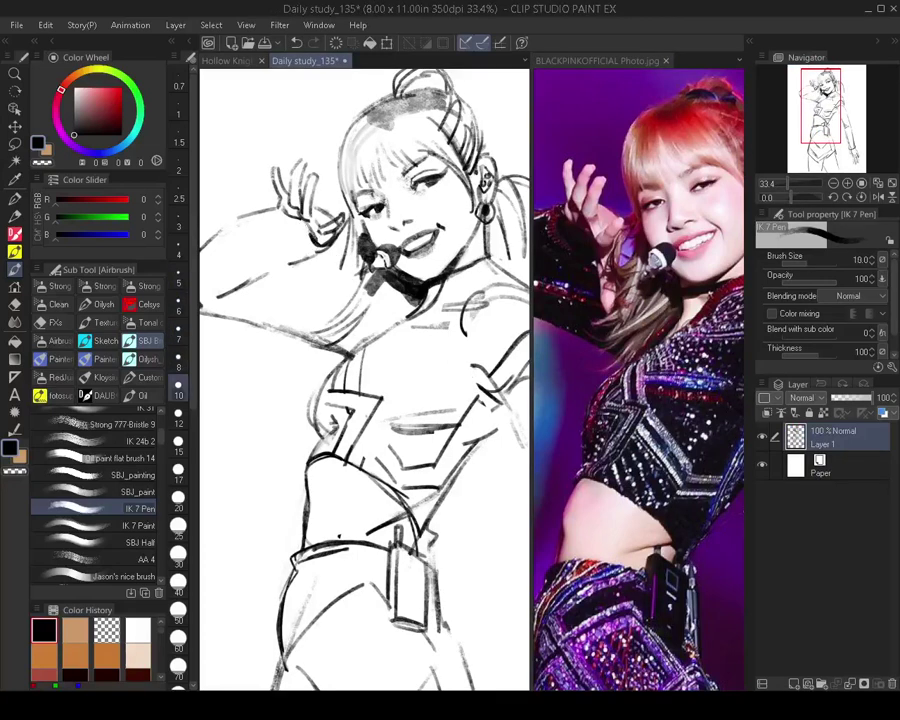
key("bracketright")
key("bracketright")
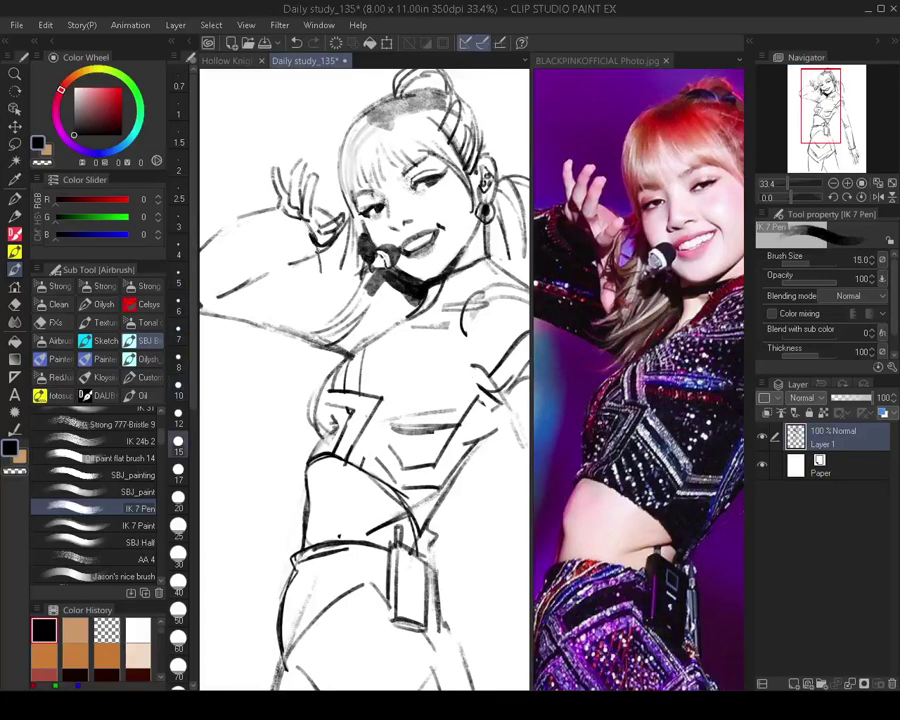
key("bracketleft")
key("bracketleft")
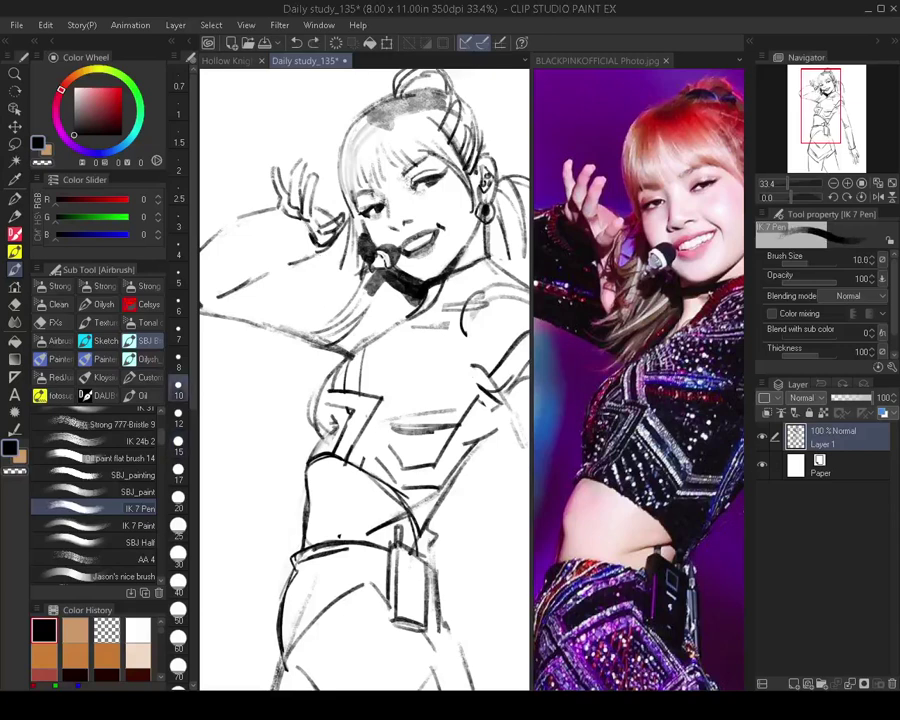
mouse_move(316, 249)
left_mouse_down()
mouse_move(329, 304)
mouse_move(338, 232)
left_mouse_up()
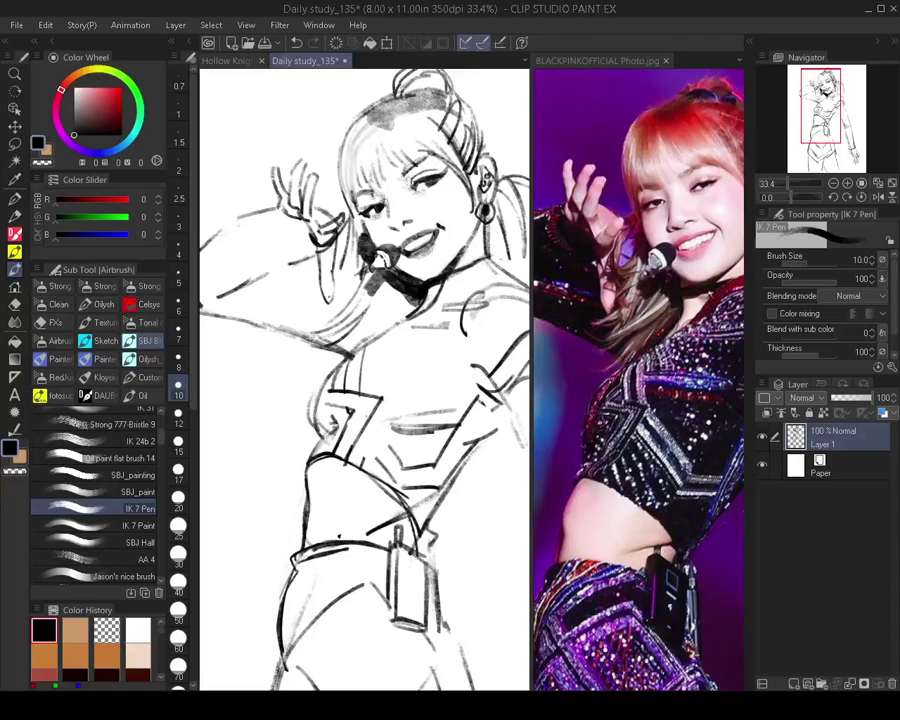
Erase excess sketch lines at the raised hand's thumb using the IK 7 Pen with transparent color
scroll(348, 255, "down", 4)
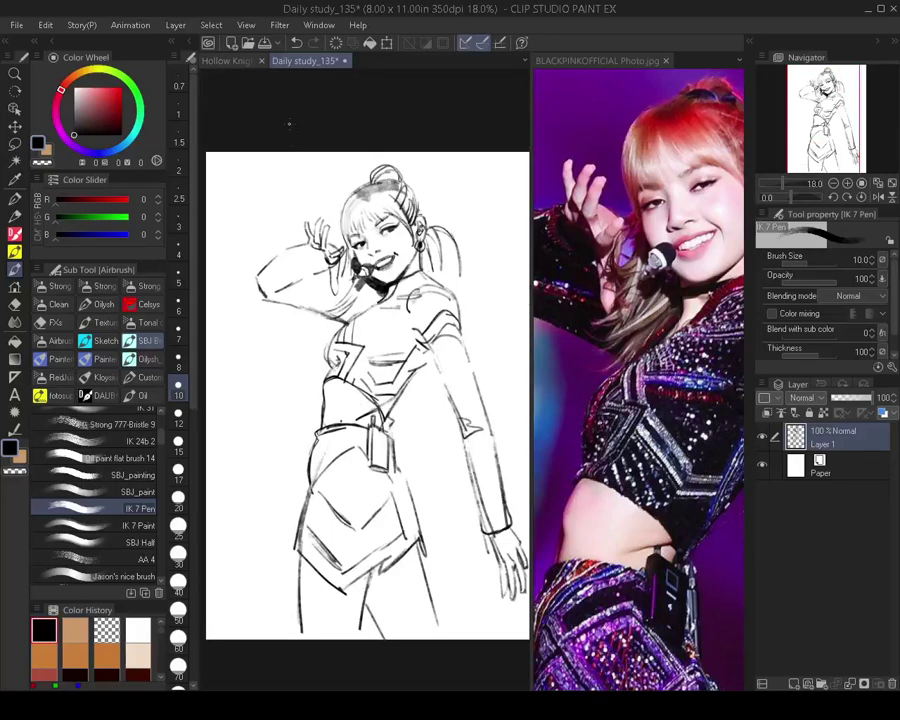
scroll(230, 190, "up", 5)
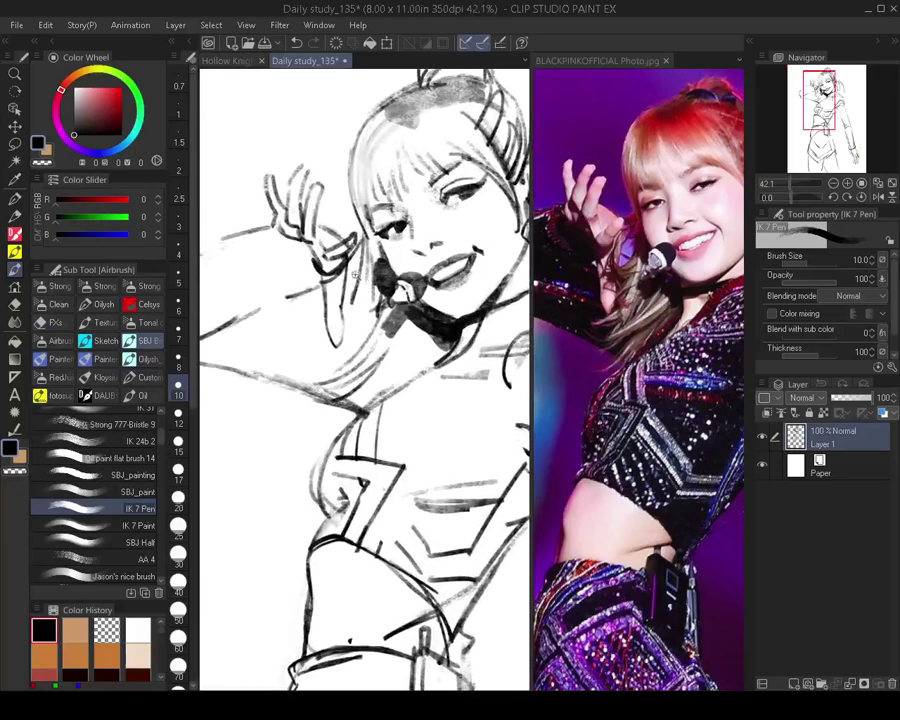
key("bracketright")
key("bracketright")
key("bracketright")
key("bracketright")
key("bracketright")
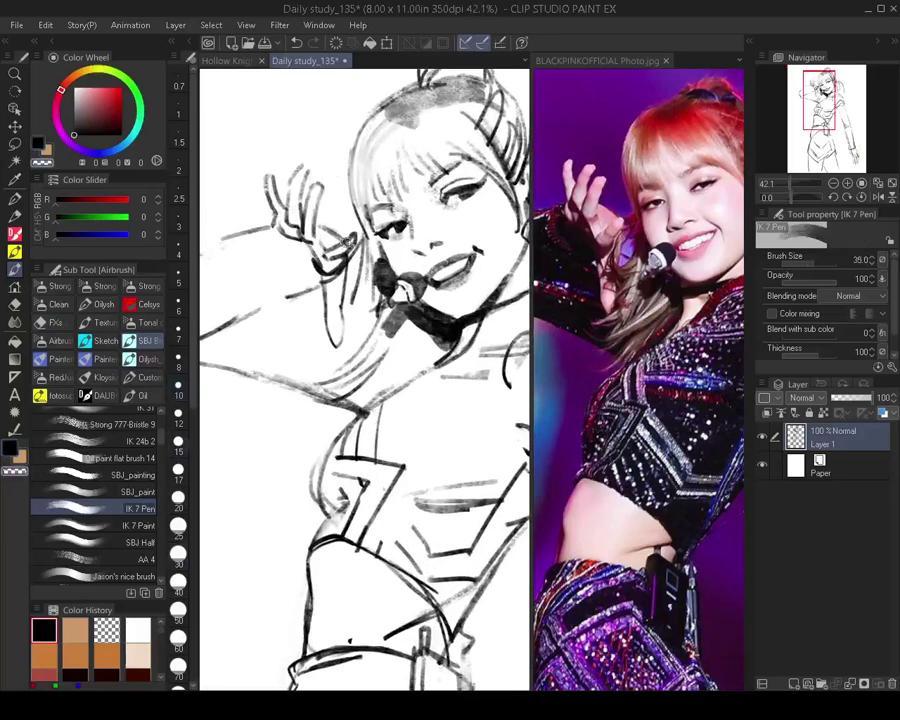
mouse_move(350, 237)
left_mouse_down()
mouse_move(330, 254)
mouse_move(350, 241)
left_mouse_up()
scroll(240, 175, "down", 3)
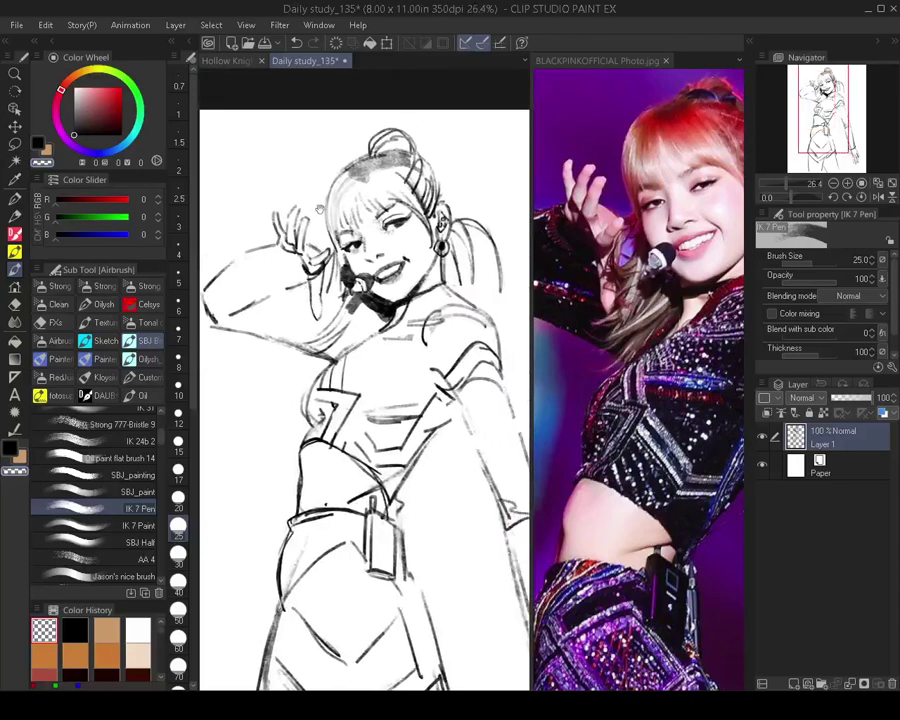
Lower the sketch layer's opacity to 41% and add a new raster layer above it for the refined lines
left_click(851, 402)
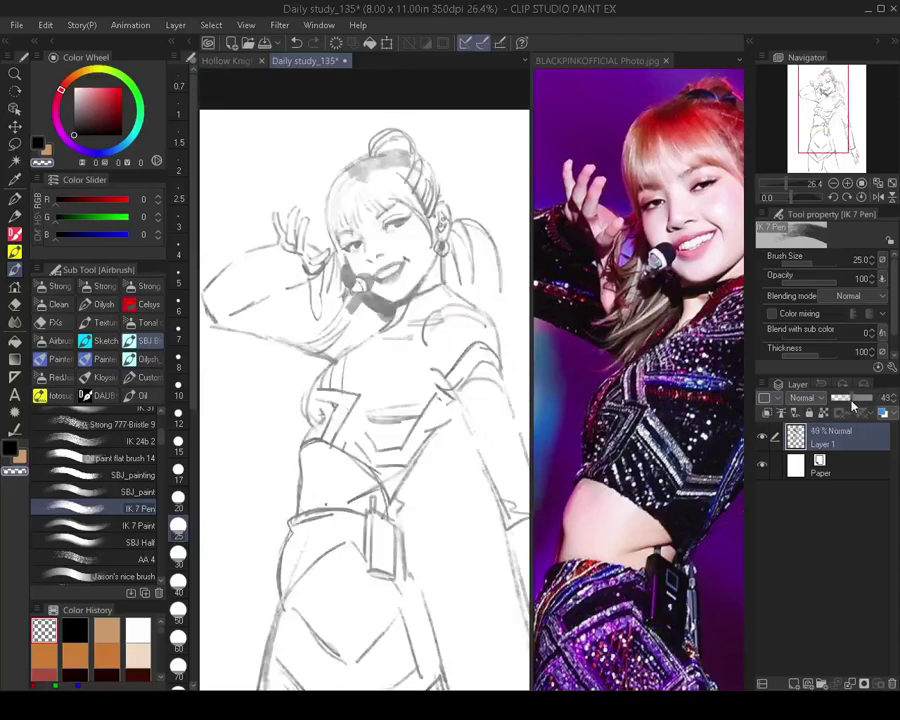
left_click_drag(851, 402, 848, 401)
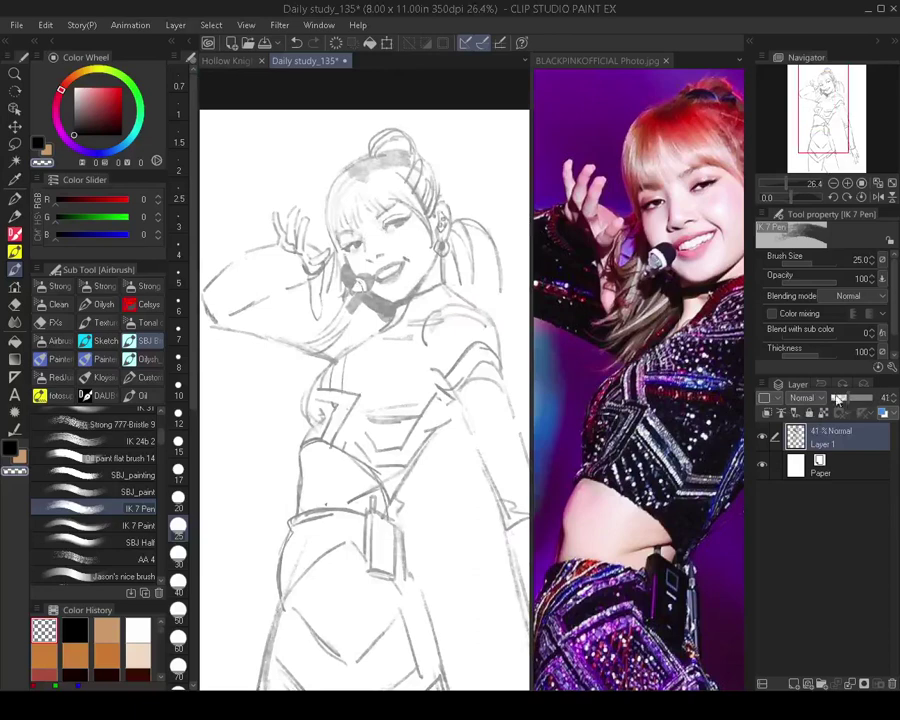
left_click(794, 684)
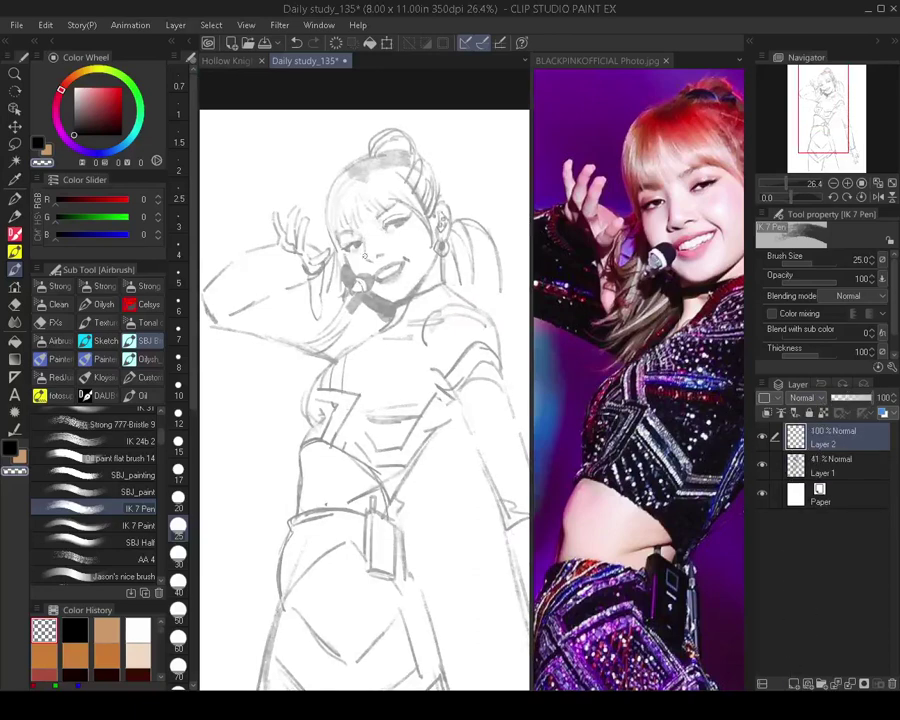
Outline the eye nearer the visible ear on the new layer in black with the IK 7 Pen at size 4.5, undoing unwanted strokes
scroll(365, 400, "up", 2)
scroll(359, 354, "up", 5)
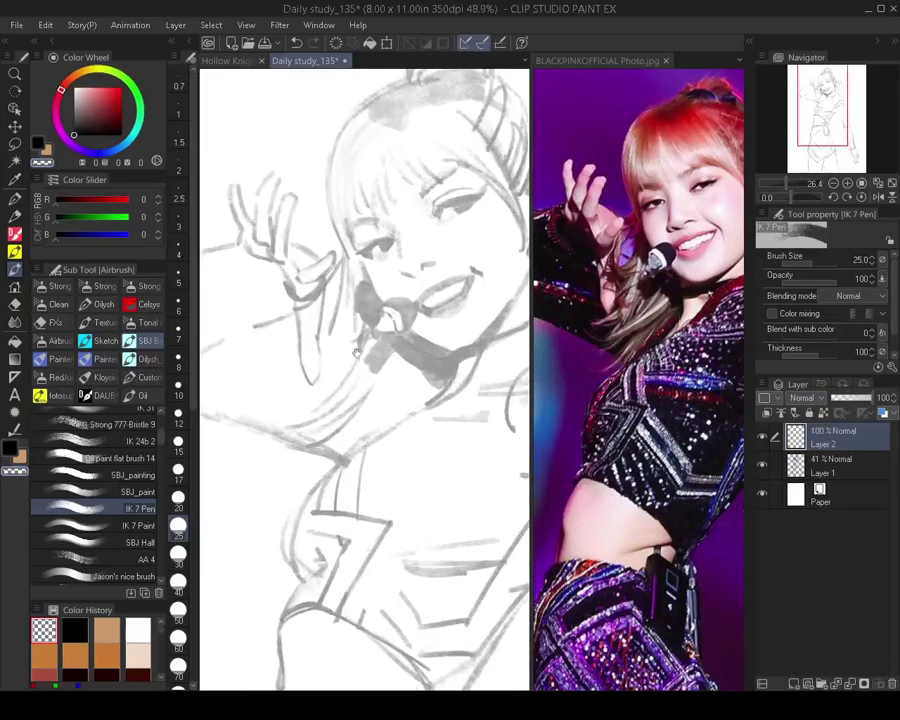
left_click_drag(340, 308, 357, 363)
mouse_move(447, 276)
left_mouse_down()
mouse_move(439, 290)
mouse_move(357, 303)
left_mouse_up()
key("[")
key("bracketleft")
scroll(397, 293, "up", 2)
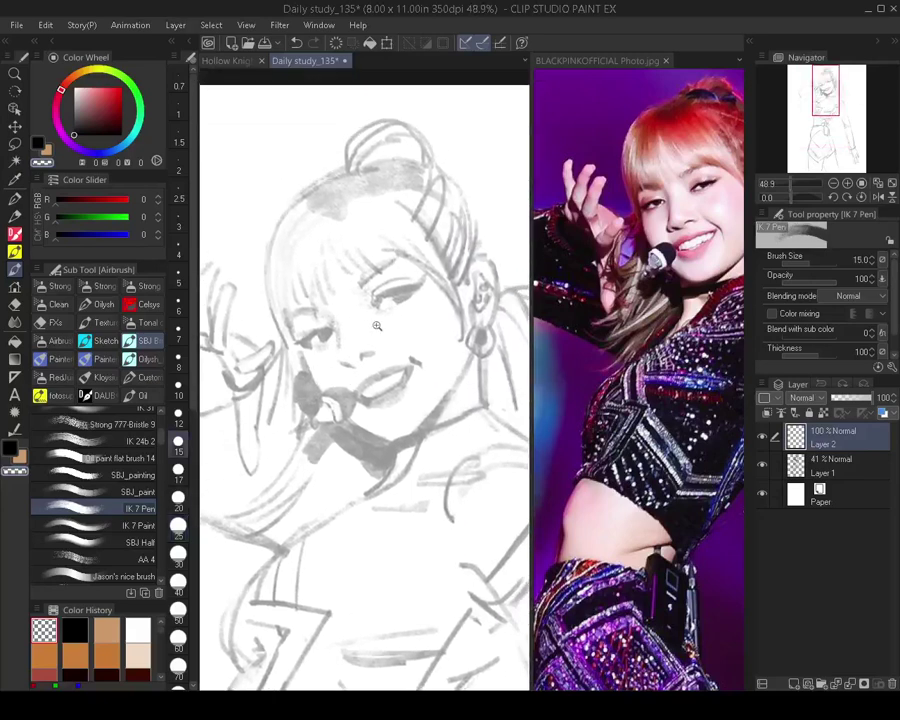
key("bracketleft")
key("bracketleft")
key("bracketleft")
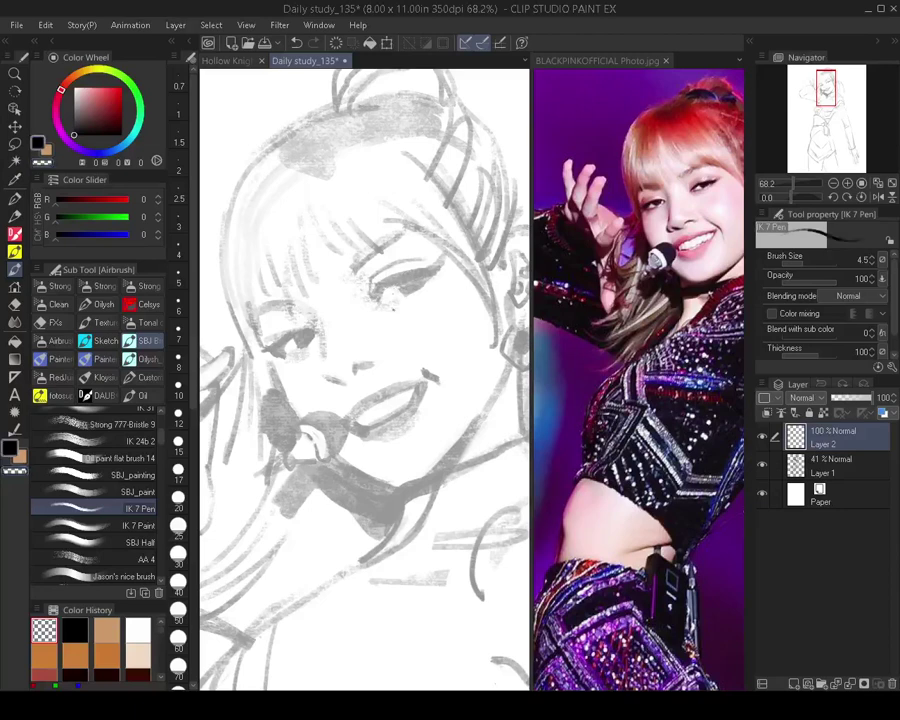
mouse_move(380, 288)
left_mouse_down()
mouse_move(392, 284)
mouse_move(403, 296)
left_mouse_up()
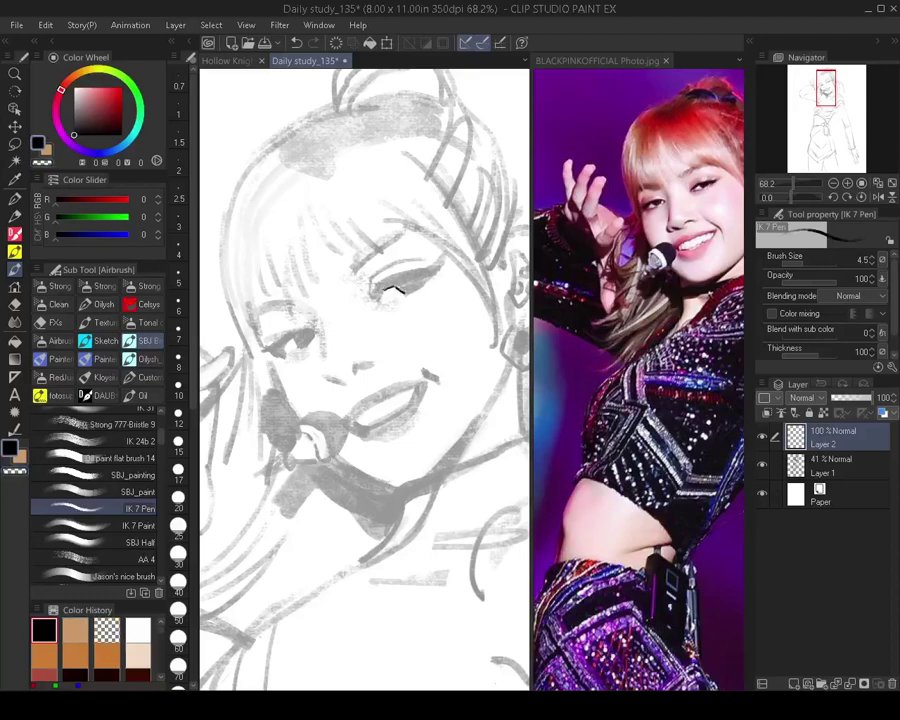
mouse_move(386, 291)
left_mouse_down()
mouse_move(376, 302)
mouse_move(449, 260)
mouse_move(421, 285)
left_mouse_up()
key("ctrl+z")
key("ctrl+z")
key("ctrl+z")
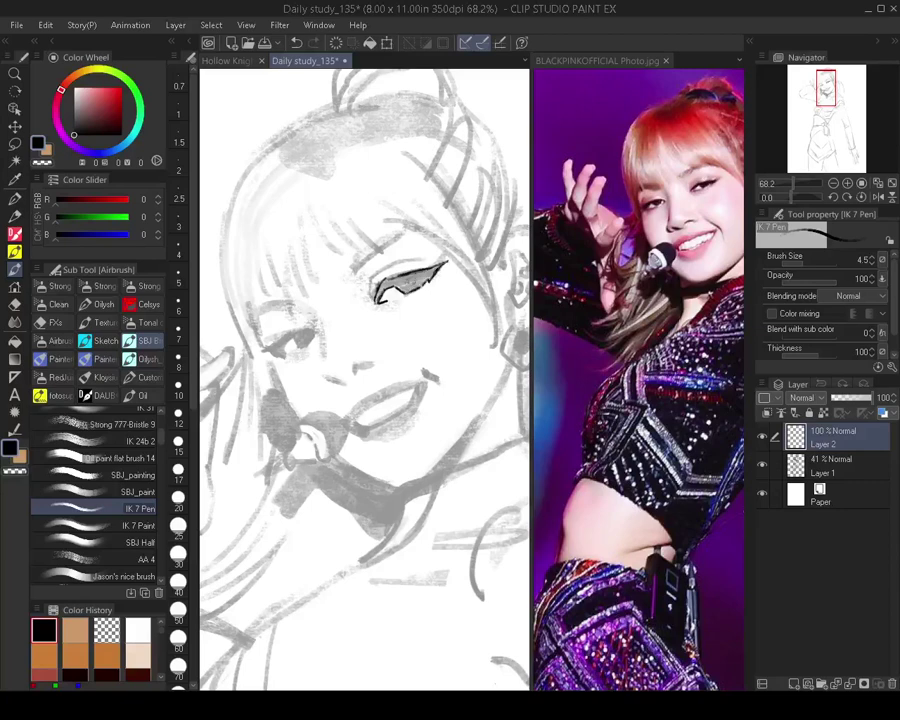
Outline the eye nearer the raised hand, including its upper lid, lashes and lower lid, over the faded sketch
scroll(387, 325, "down", 3)
scroll(387, 325, "up", 3)
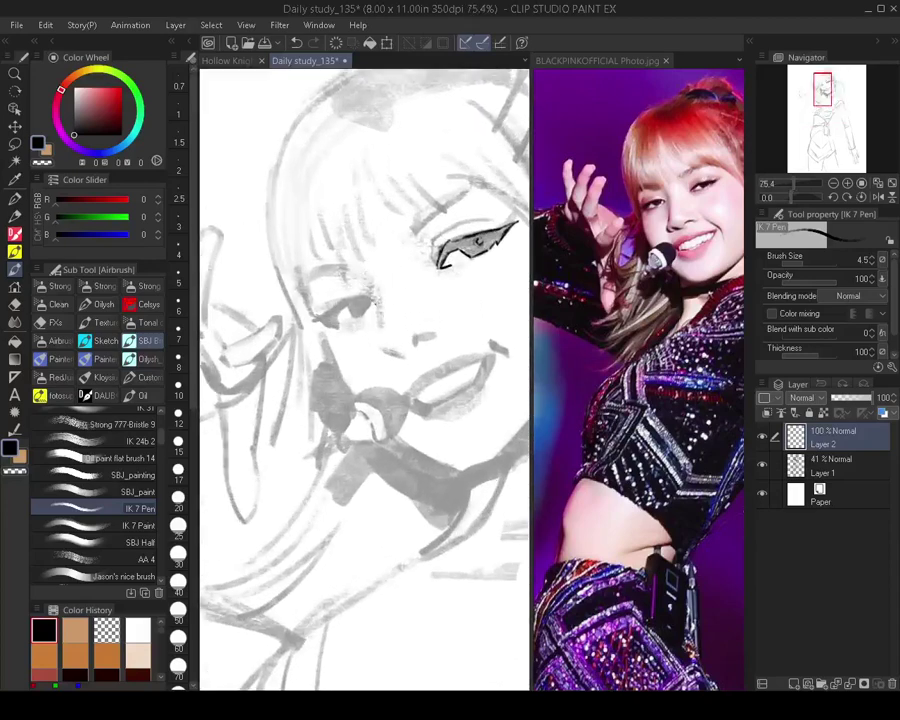
mouse_move(365, 296)
left_mouse_down()
mouse_move(379, 302)
mouse_move(369, 294)
left_mouse_up()
left_click_drag(317, 308, 337, 317)
left_click_drag(323, 313, 315, 328)
left_click_drag(335, 328, 349, 318)
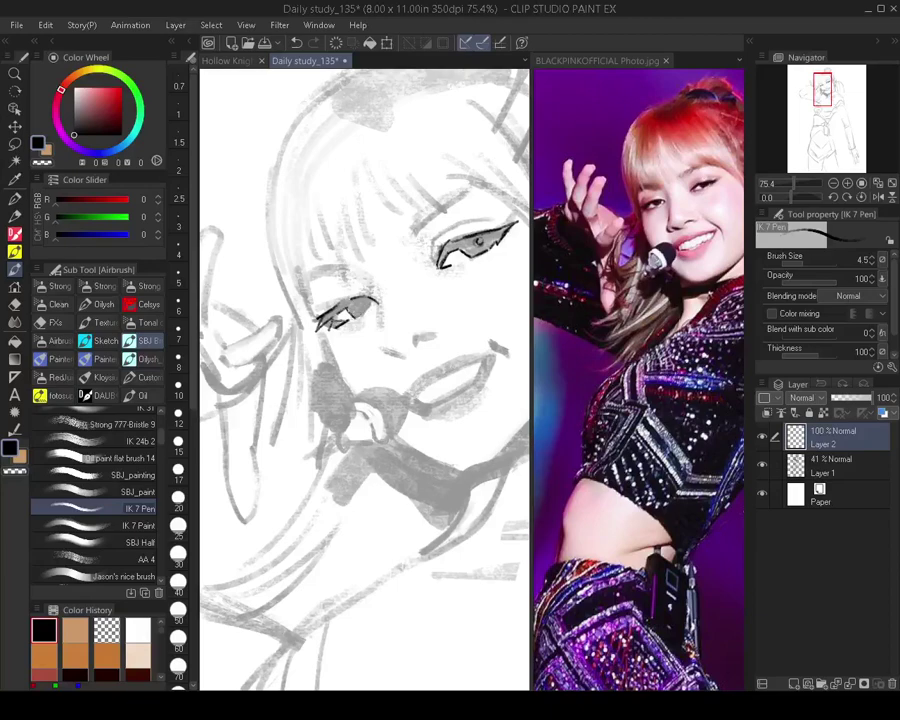
Draw the nose bridge shadow and nostrils, undoing unwanted strokes, and check the face mirrored
scroll(346, 331, "down", 3)
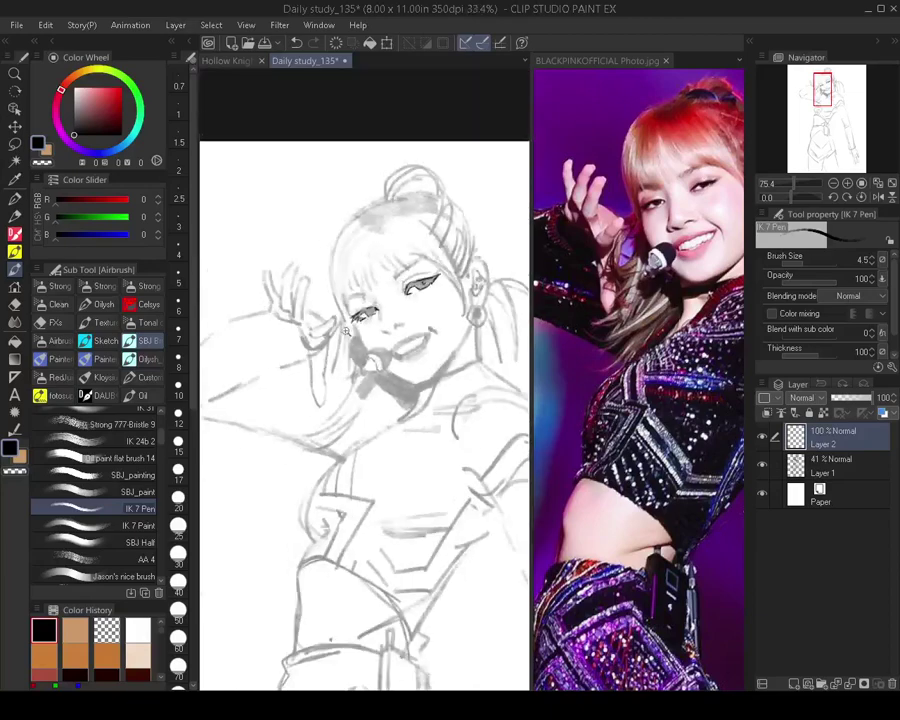
scroll(347, 331, "up", 4)
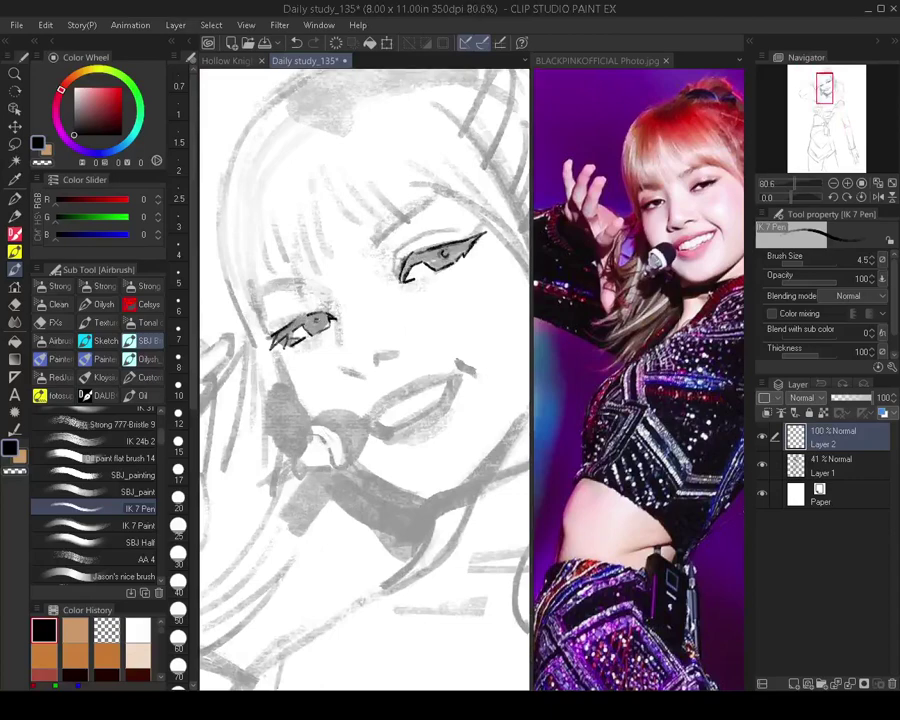
scroll(365, 352, "down", 3)
scroll(365, 352, "up", 2)
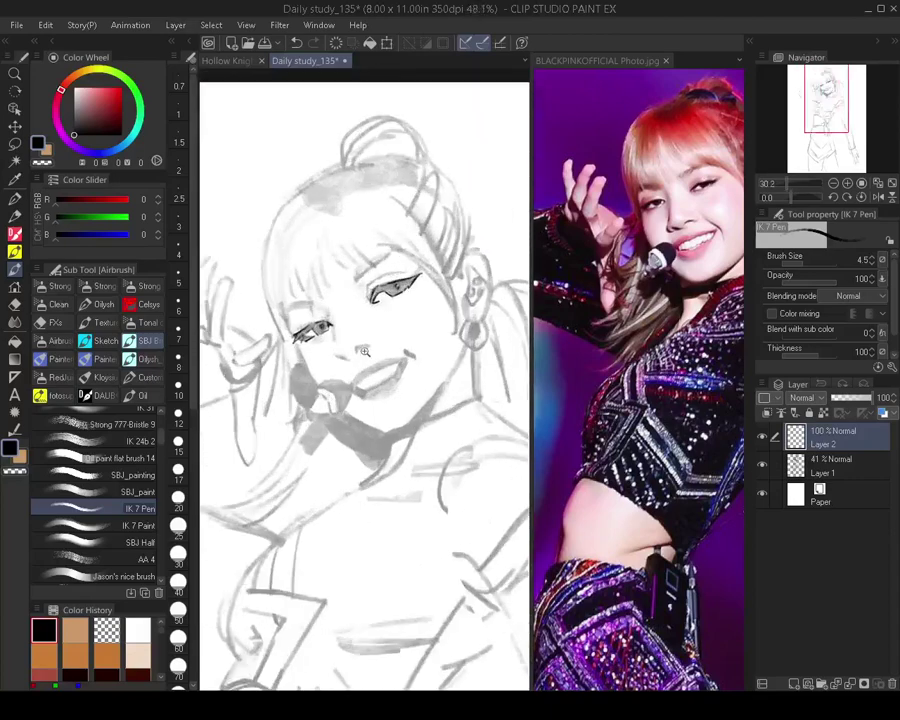
scroll(365, 352, "up", 2)
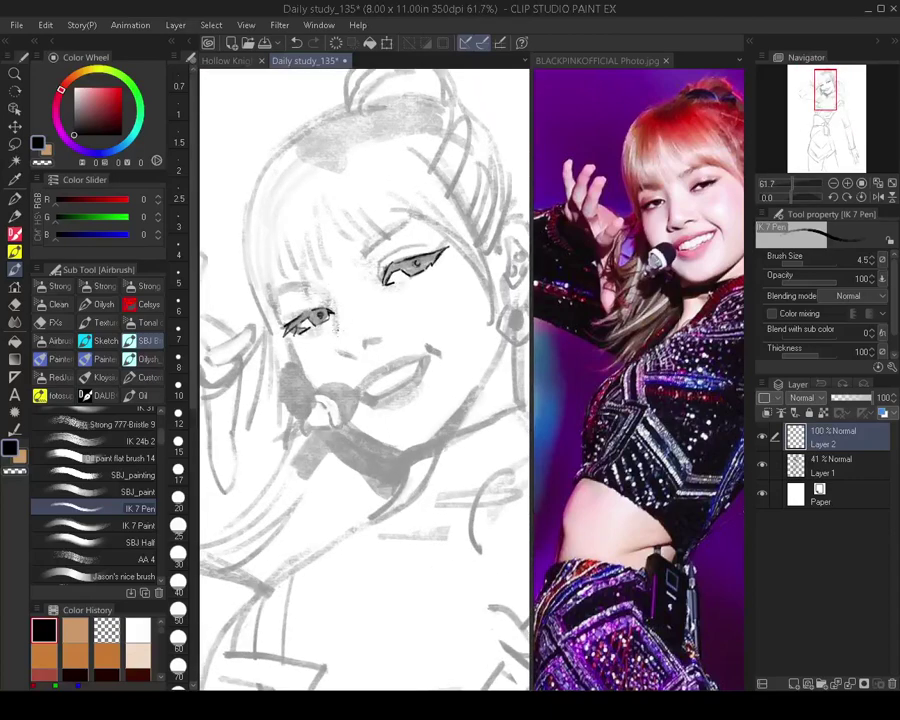
left_click_drag(336, 320, 338, 340)
mouse_move(338, 349)
left_mouse_down()
mouse_move(356, 354)
mouse_move(372, 321)
mouse_move(381, 340)
mouse_move(365, 346)
left_mouse_up()
key("ctrl+z")
key("ctrl+z")
scroll(361, 366, "down", 6)
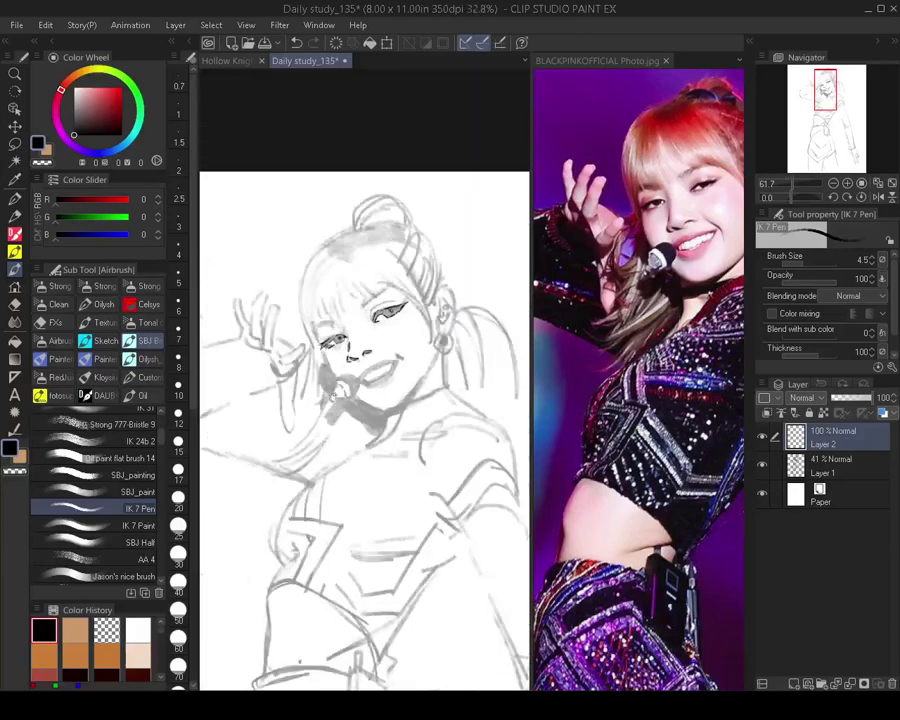
key("h")
key("h")
Draw the eyebrow above the eye nearer the visible ear, building it up with the IK 7 Pen at size 5
left_click_drag(394, 386, 394, 400)
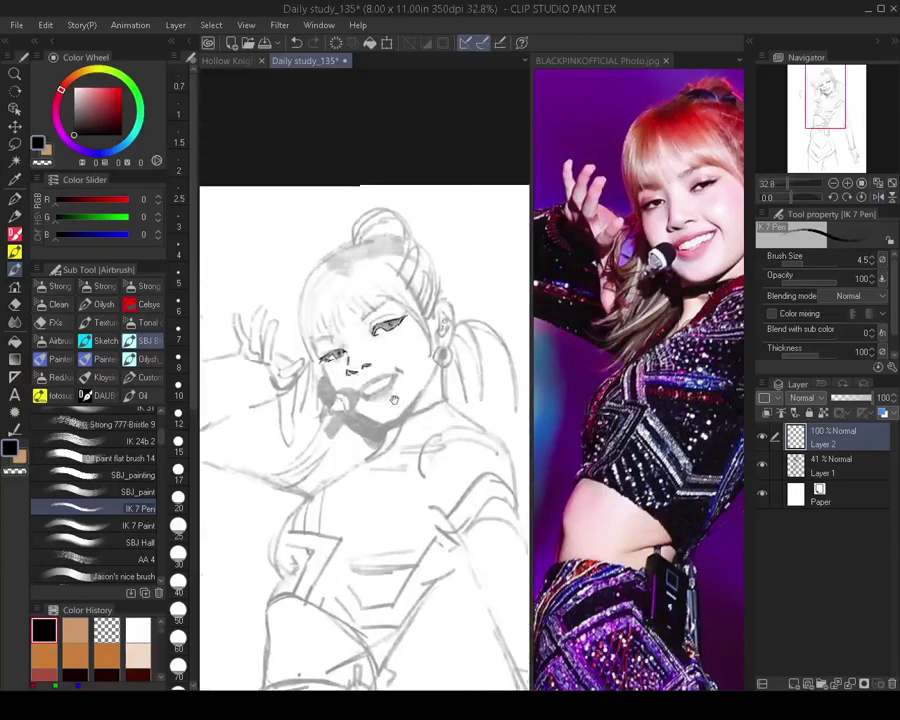
scroll(394, 400, "up", 4)
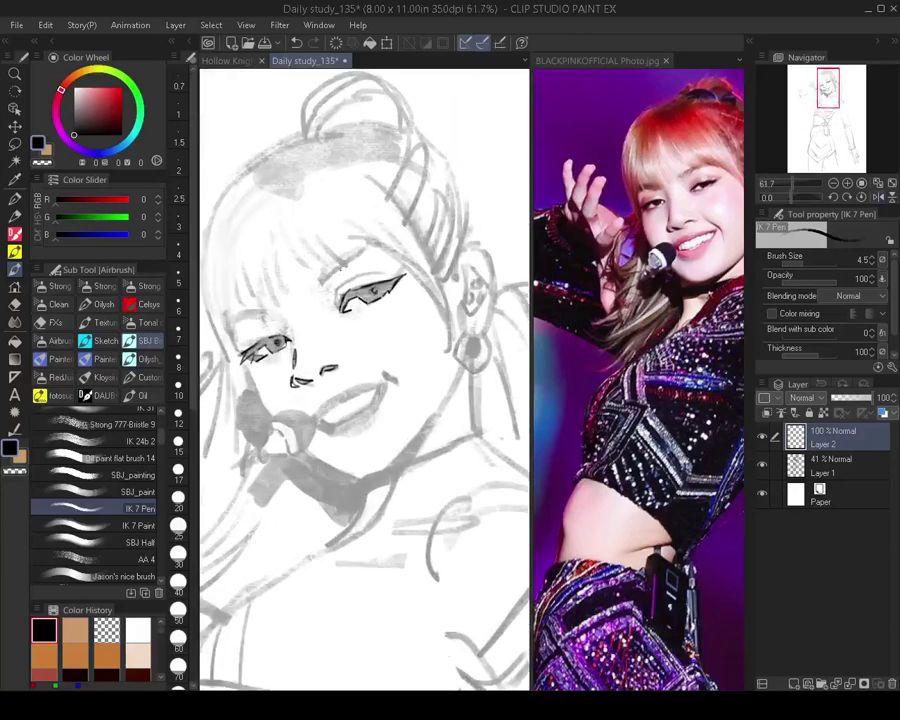
left_click_drag(318, 281, 385, 249)
key("]")
left_click_drag(360, 249, 382, 246)
left_click_drag(330, 267, 362, 248)
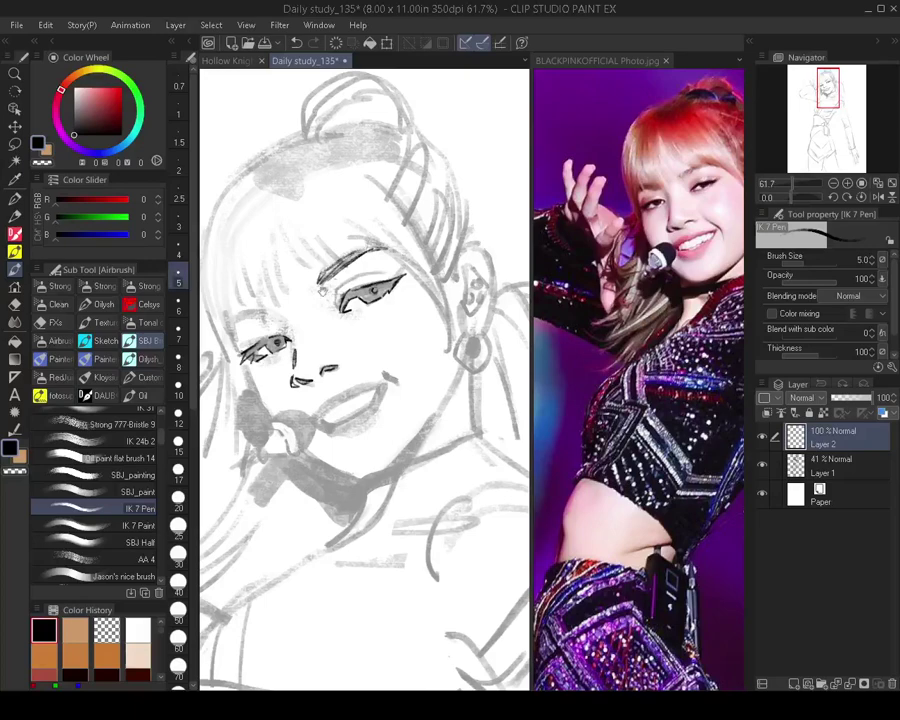
Draw the eyebrow above the eye nearer the raised hand with the IK 7 Pen at size 4.5, undoing an unwanted stroke
left_click_drag(321, 293, 376, 276)
mouse_move(323, 295)
left_mouse_down()
mouse_move(285, 305)
mouse_move(325, 299)
left_mouse_up()
left_click_drag(318, 292, 331, 297)
mouse_move(336, 312)
left_mouse_down()
mouse_move(346, 320)
mouse_move(310, 313)
left_mouse_up()
left_click_drag(364, 316, 382, 315)
scroll(382, 315, "up", 2)
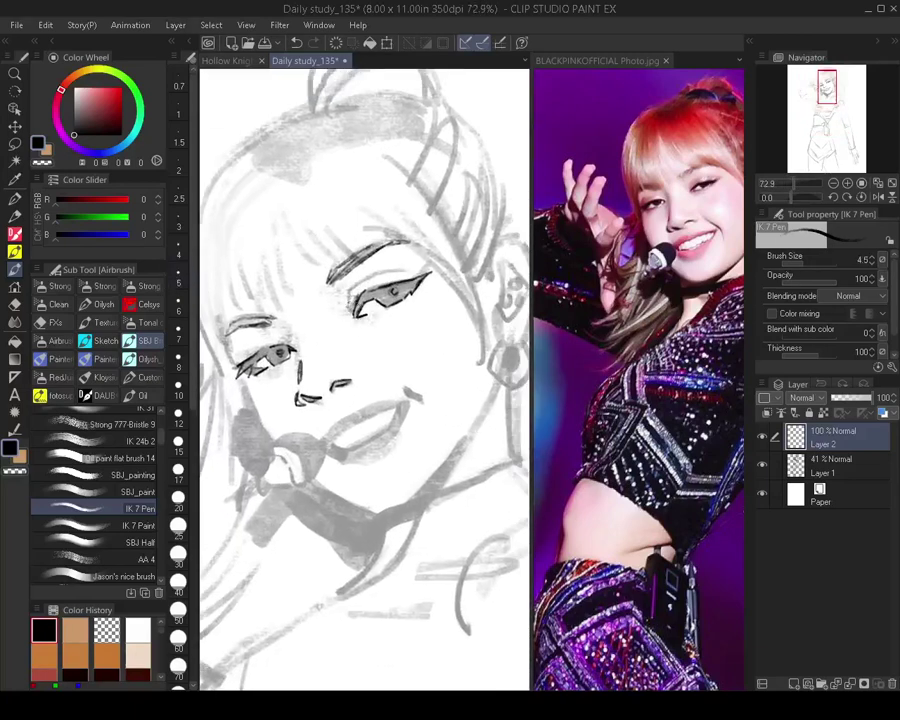
mouse_move(350, 287)
left_mouse_down()
mouse_move(348, 309)
mouse_move(377, 267)
mouse_move(403, 269)
mouse_move(366, 275)
left_mouse_up()
key("ctrl+z")
left_click_drag(340, 316, 377, 304)
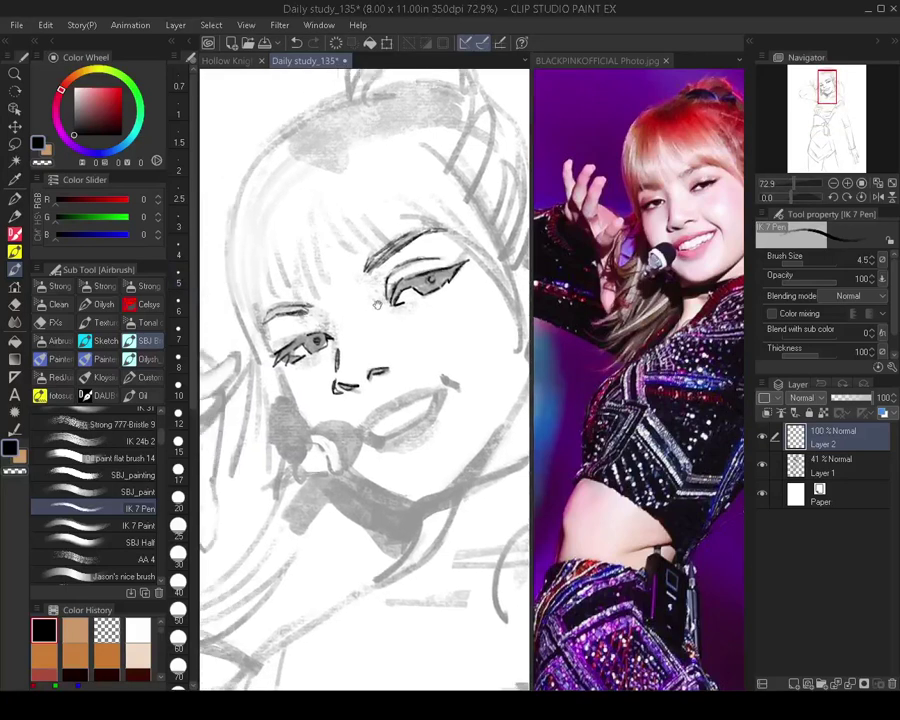
Outline the inner opening of the smiling mouth over the faded sketch, undoing an unwanted stroke
mouse_move(283, 354)
left_mouse_down()
mouse_move(325, 357)
mouse_move(318, 368)
mouse_move(361, 402)
left_mouse_up()
key("ctrl+z")
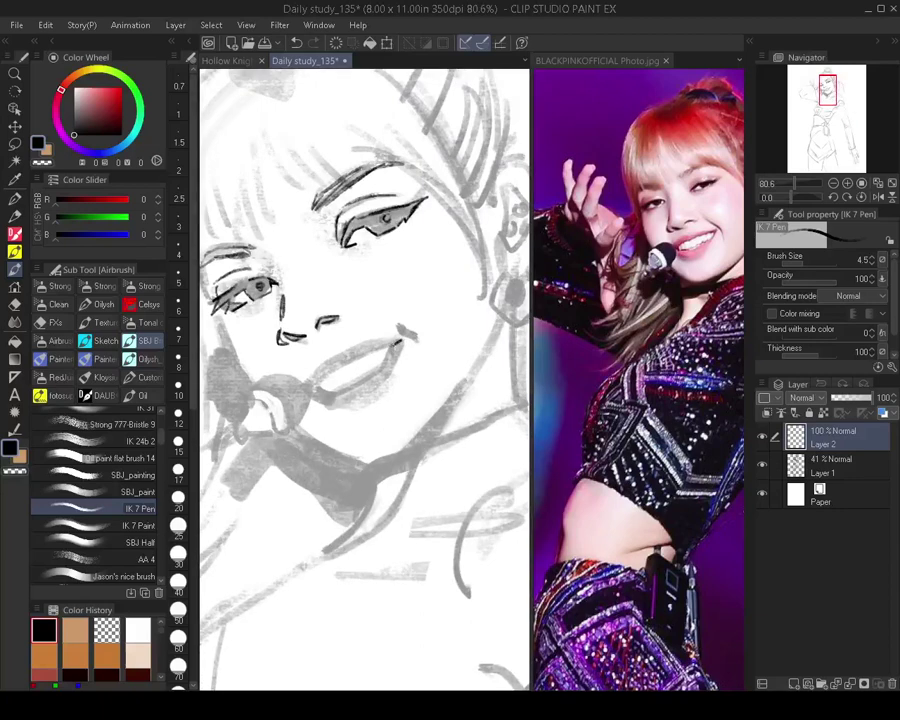
left_click_drag(272, 244, 229, 265)
left_click_drag(330, 370, 316, 384)
left_click_drag(331, 391, 359, 379)
left_click_drag(283, 240, 256, 269)
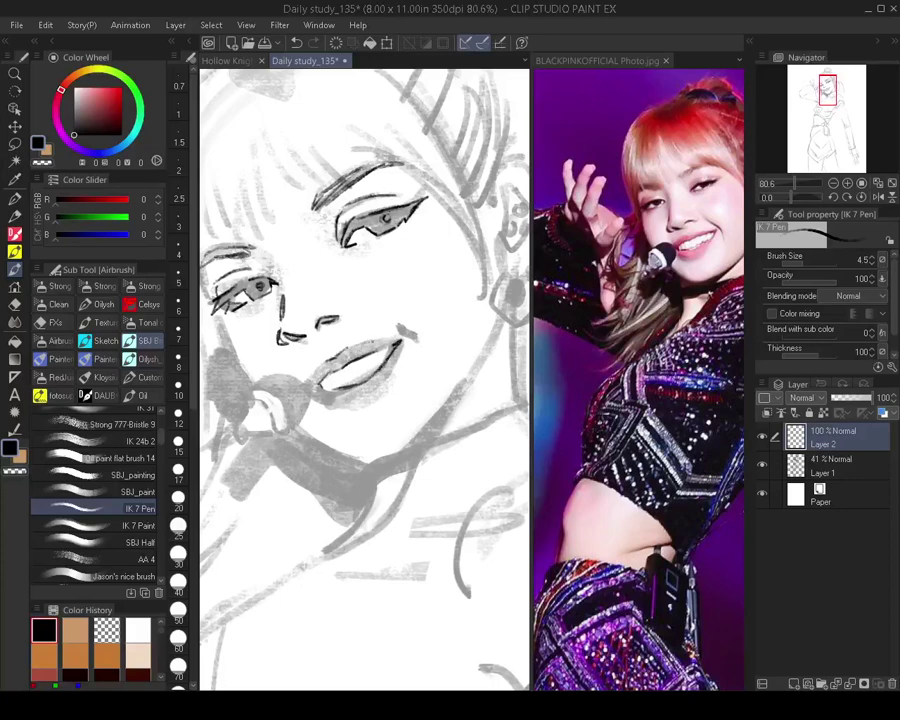
Outline the upper lip, mouth corner and lower lip, undoing unwanted strokes and erasing a small spot of the lip line with transparent colour
left_click_drag(367, 342, 406, 334)
mouse_move(322, 361)
left_mouse_down()
mouse_move(308, 380)
mouse_move(342, 405)
left_mouse_up()
left_click_drag(313, 394, 343, 406)
key("ctrl+z")
key("ctrl+z")
left_click_drag(406, 341, 393, 378)
left_click_drag(405, 346, 387, 387)
mouse_move(388, 397)
left_mouse_down()
mouse_move(360, 426)
mouse_move(377, 398)
left_mouse_up()
scroll(377, 398, "up", 2)
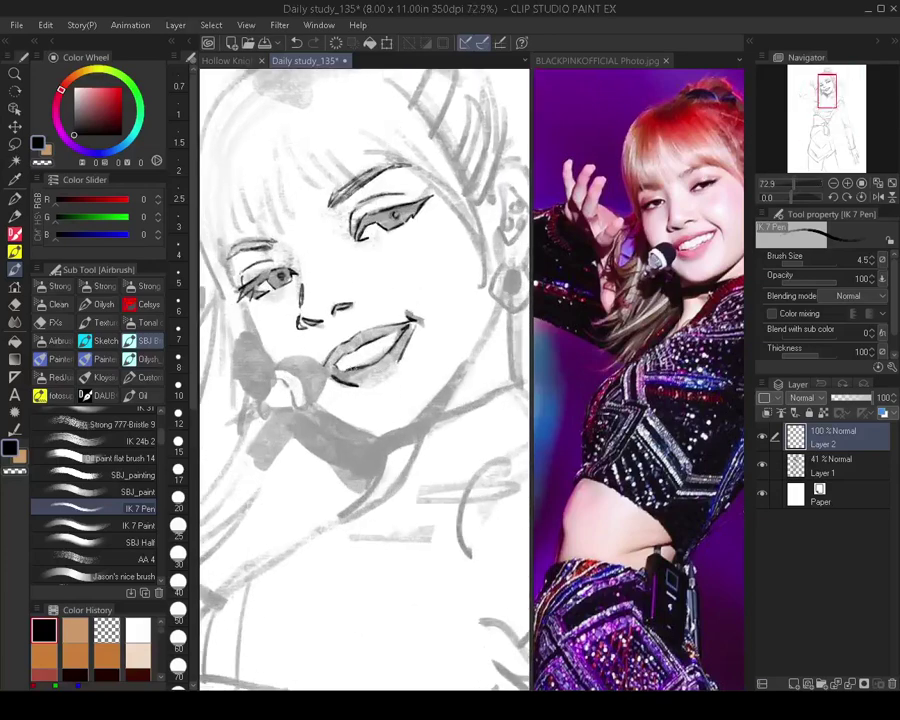
key("c")
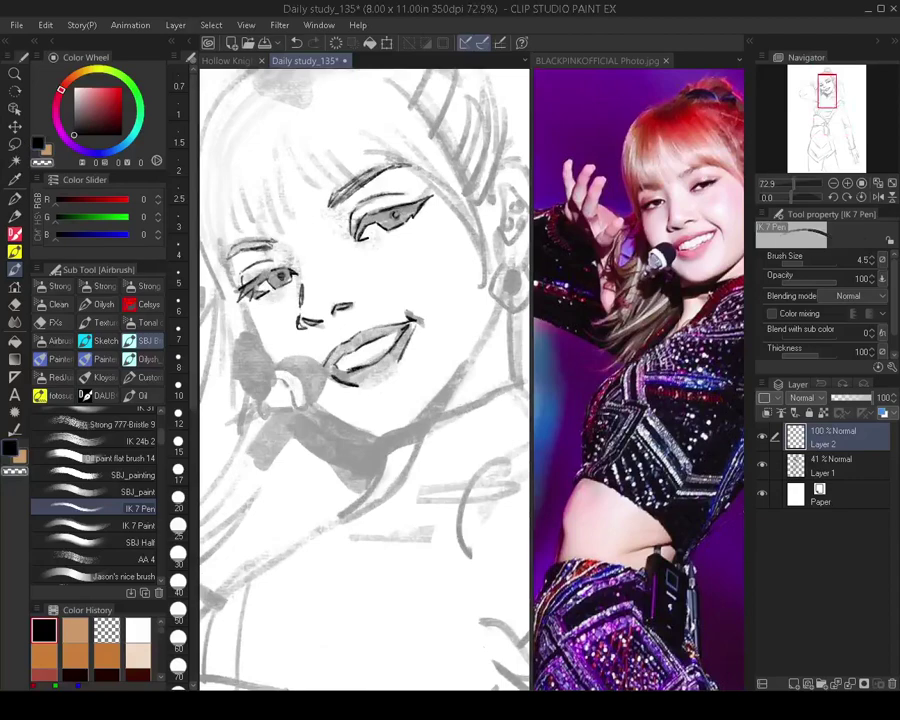
mouse_move(349, 371)
left_mouse_down()
mouse_move(363, 366)
mouse_move(352, 371)
left_mouse_up()
key("c")
scroll(373, 387, "down", 4)
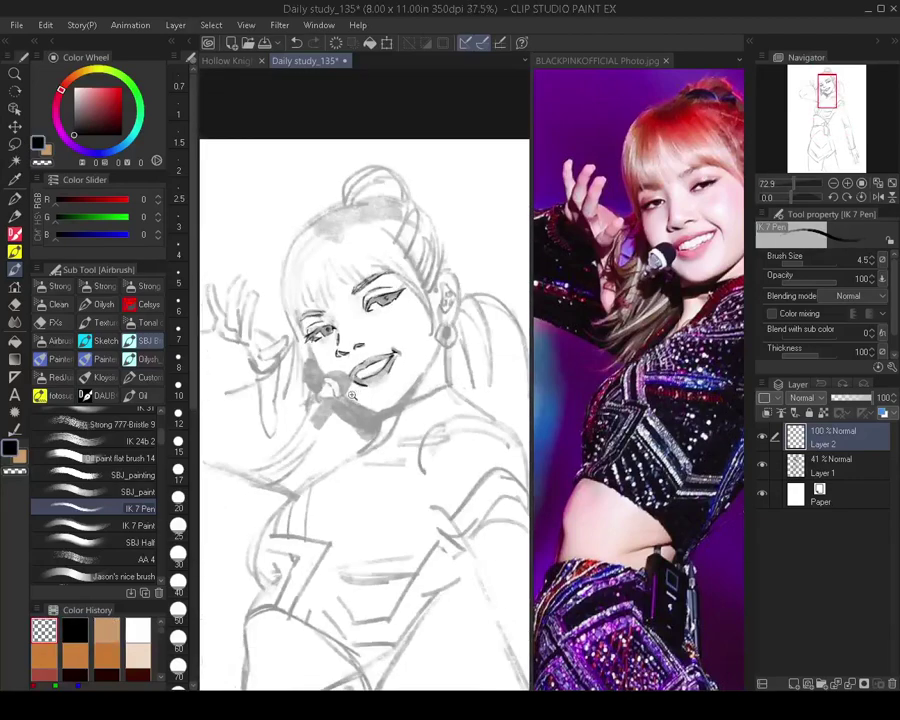
Outline the microphone's round head, its curved bands and tapered end, finishing with the IK 7 Pen at size 5
scroll(337, 390, "up", 4)
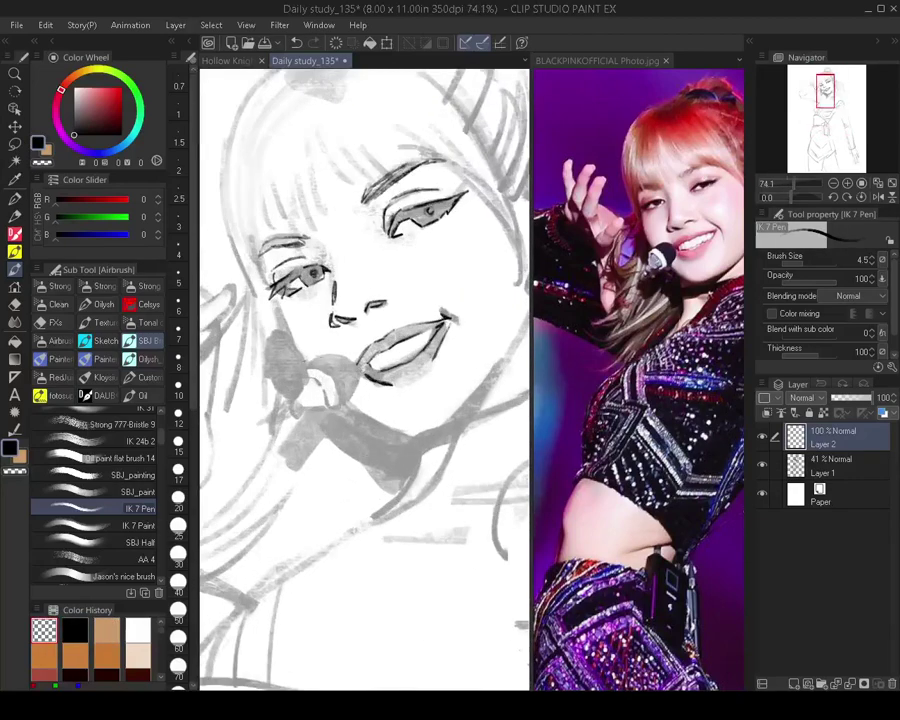
mouse_move(303, 362)
left_mouse_down()
mouse_move(326, 353)
mouse_move(356, 367)
mouse_move(341, 400)
mouse_move(333, 377)
mouse_move(303, 364)
mouse_move(329, 382)
mouse_move(330, 404)
left_mouse_up()
mouse_move(305, 364)
left_mouse_down()
mouse_move(297, 380)
mouse_move(328, 402)
mouse_move(321, 409)
left_mouse_up()
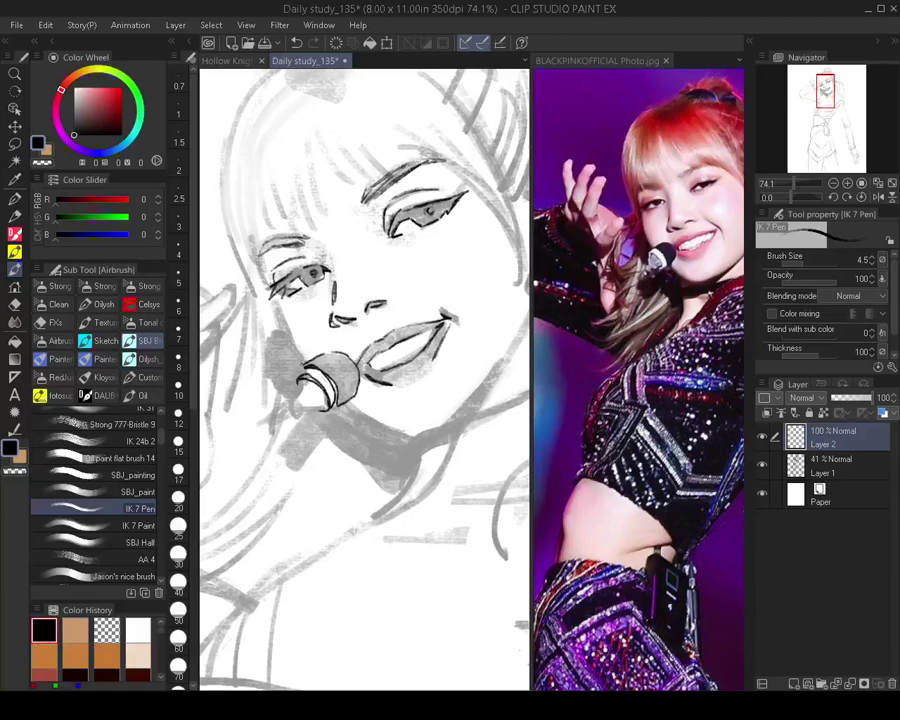
mouse_move(303, 363)
left_mouse_down()
mouse_move(299, 377)
mouse_move(338, 412)
left_mouse_up()
key("]")
mouse_move(298, 376)
left_mouse_down()
mouse_move(290, 403)
mouse_move(301, 408)
left_mouse_up()
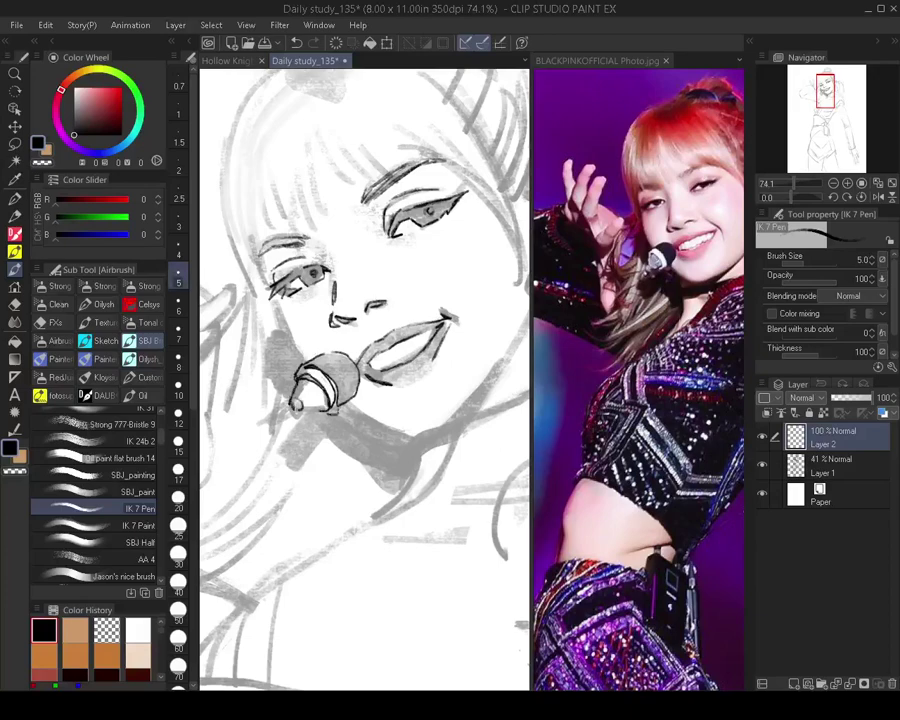
Draw the parted bangs and the hair edge beside the face near the visible ear, raising the pen size to 7
scroll(341, 421, "down", 3)
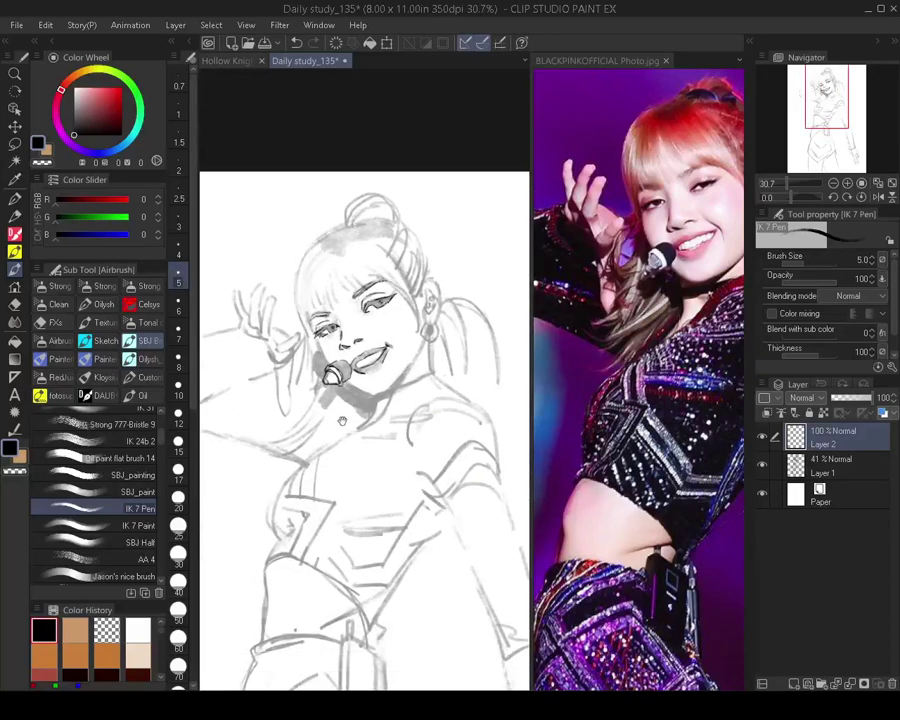
scroll(341, 421, "up", 2)
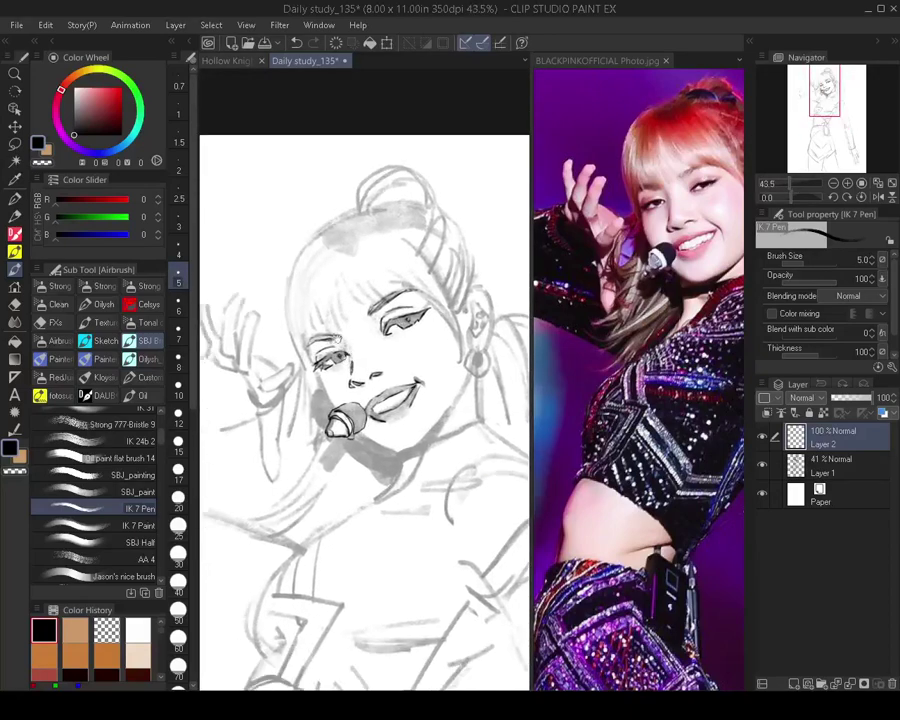
left_click_drag(603, 262, 554, 319)
left_click_drag(395, 429, 371, 434)
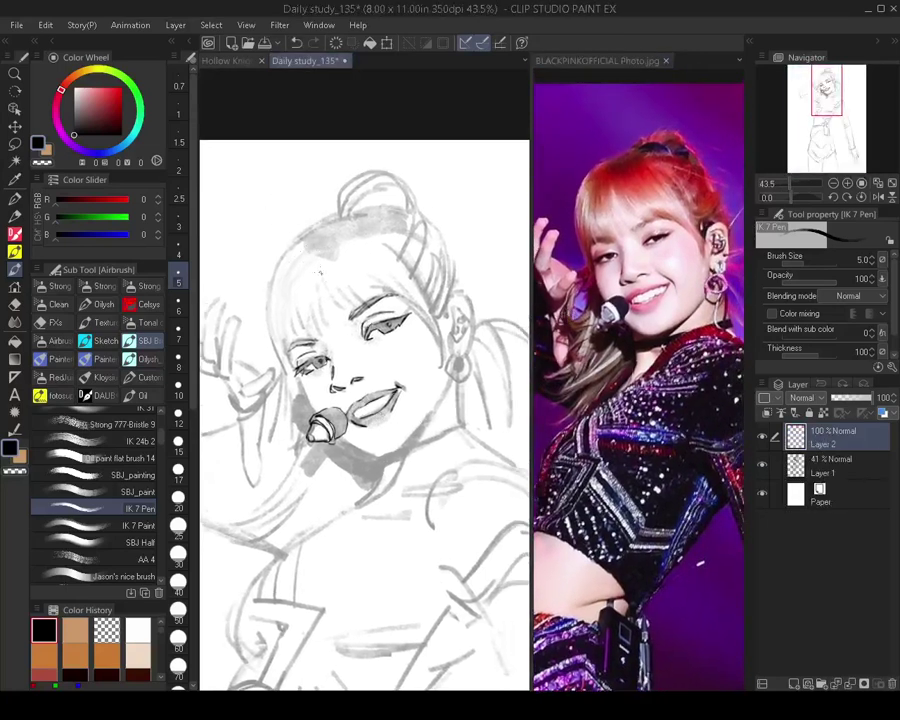
left_click_drag(321, 277, 341, 309)
key("bracketright")
key("bracketright")
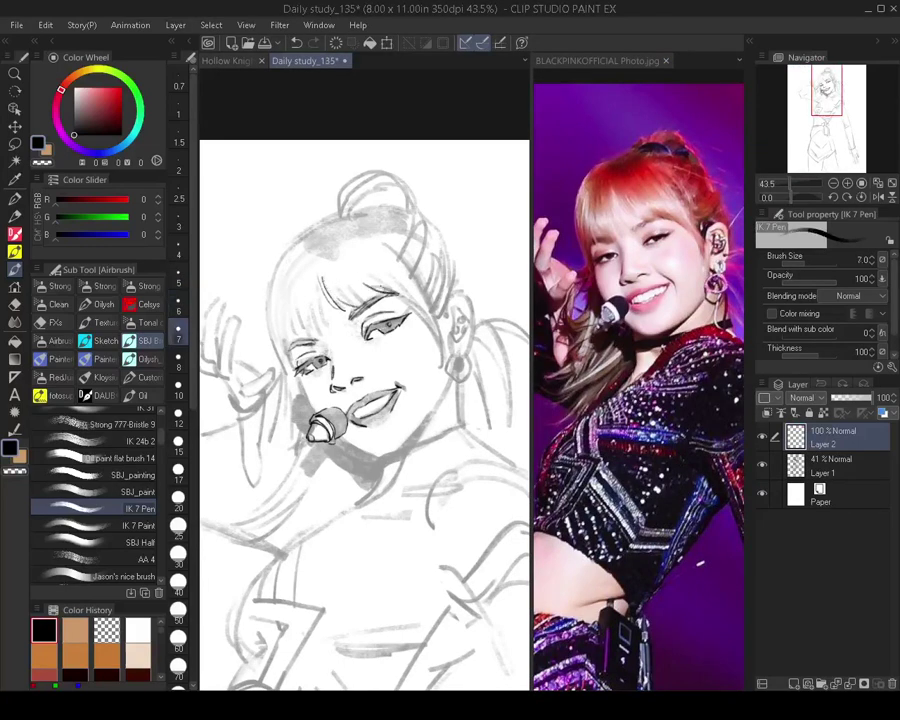
left_click_drag(410, 299, 441, 356)
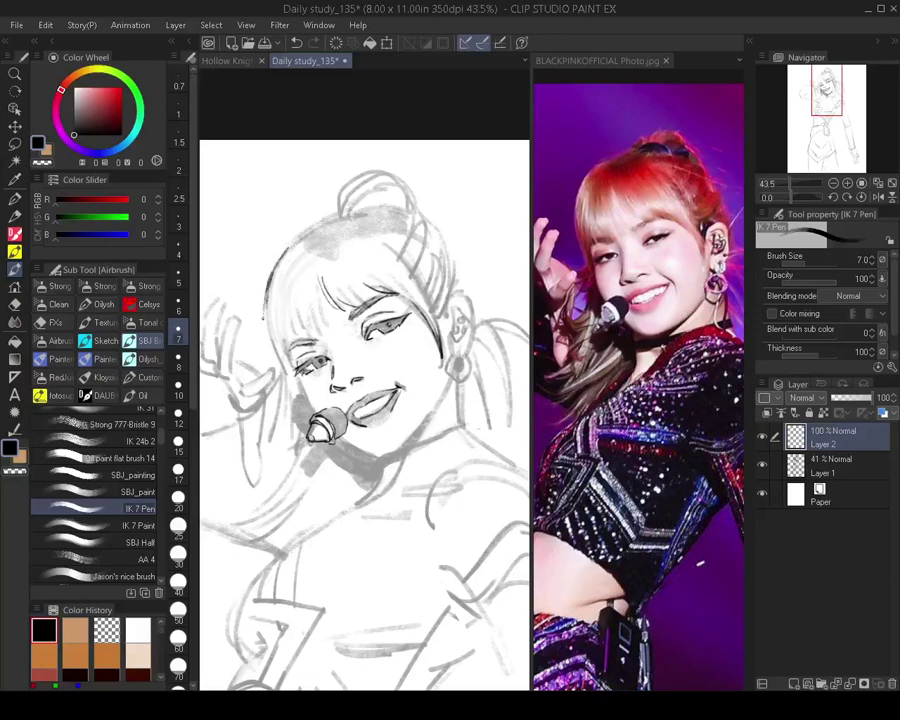
Draw the outer hair contour on the raised-hand side, from the crown down to cheek level
left_click_drag(266, 321, 281, 252)
left_click_drag(265, 300, 279, 256)
left_click_drag(266, 334, 271, 283)
mouse_move(286, 390)
left_mouse_down()
mouse_move(277, 347)
mouse_move(295, 370)
left_mouse_up()
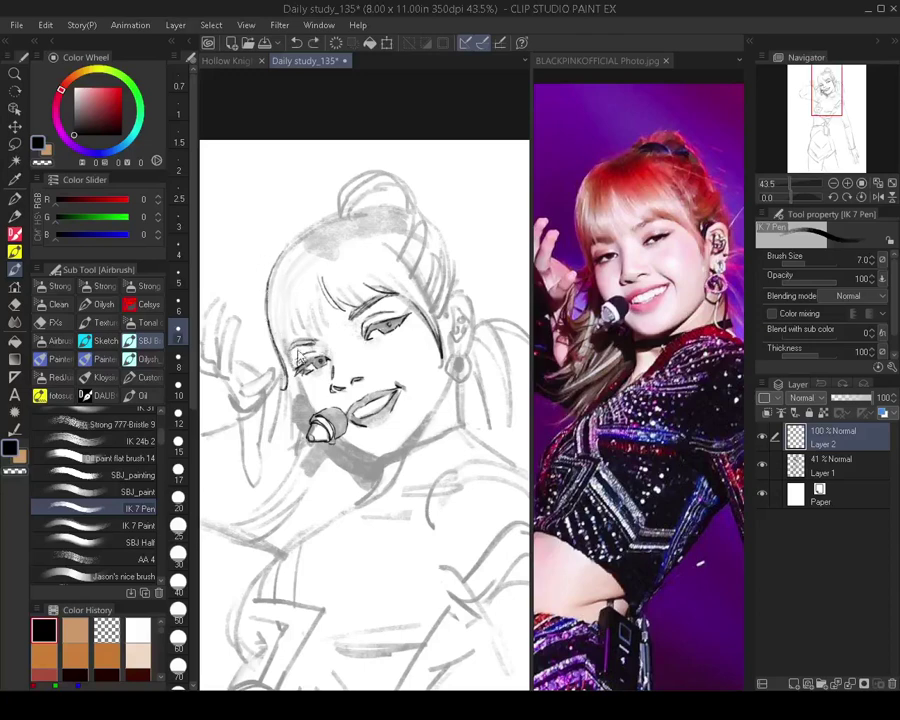
Draw the cheek contour from the eye nearer the raised hand to the microphone at pen size 6, and check the drawing mirrored
key("bracketleft")
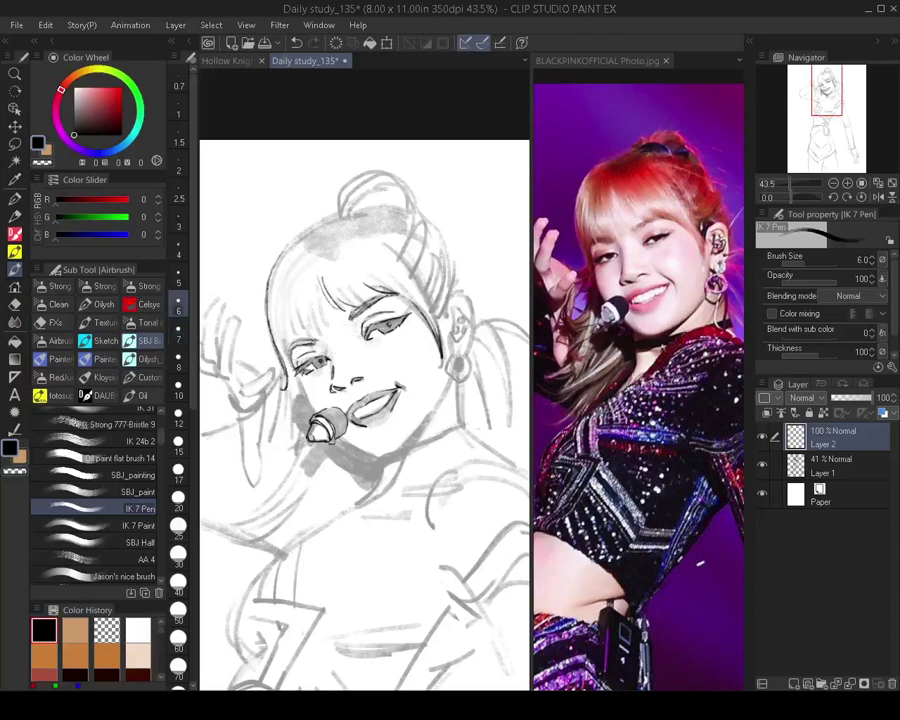
left_click_drag(298, 375, 303, 383)
scroll(332, 426, "down", 3)
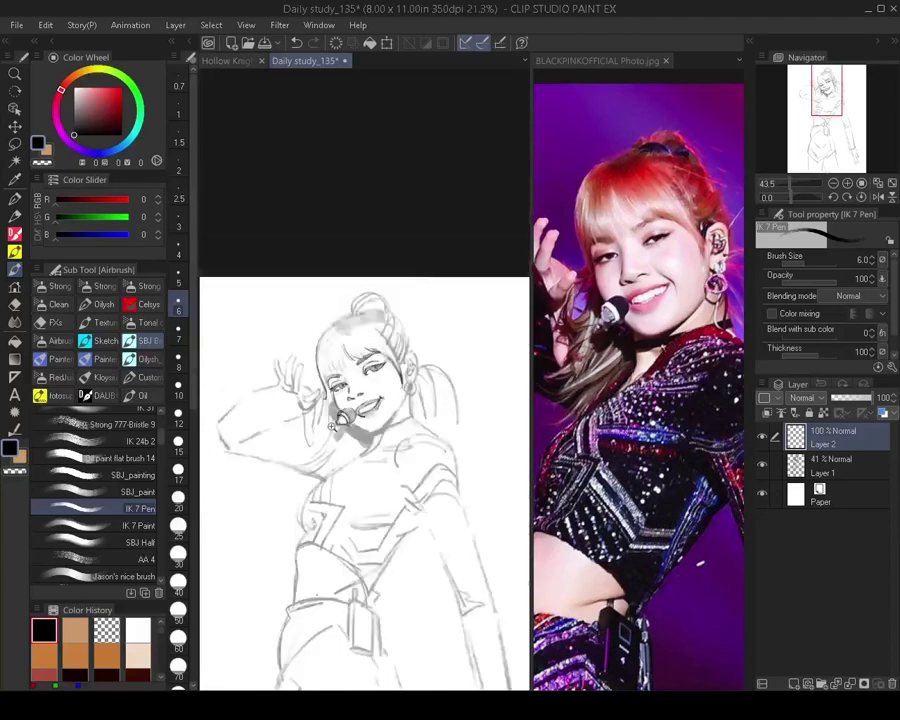
scroll(331, 426, "up", 4)
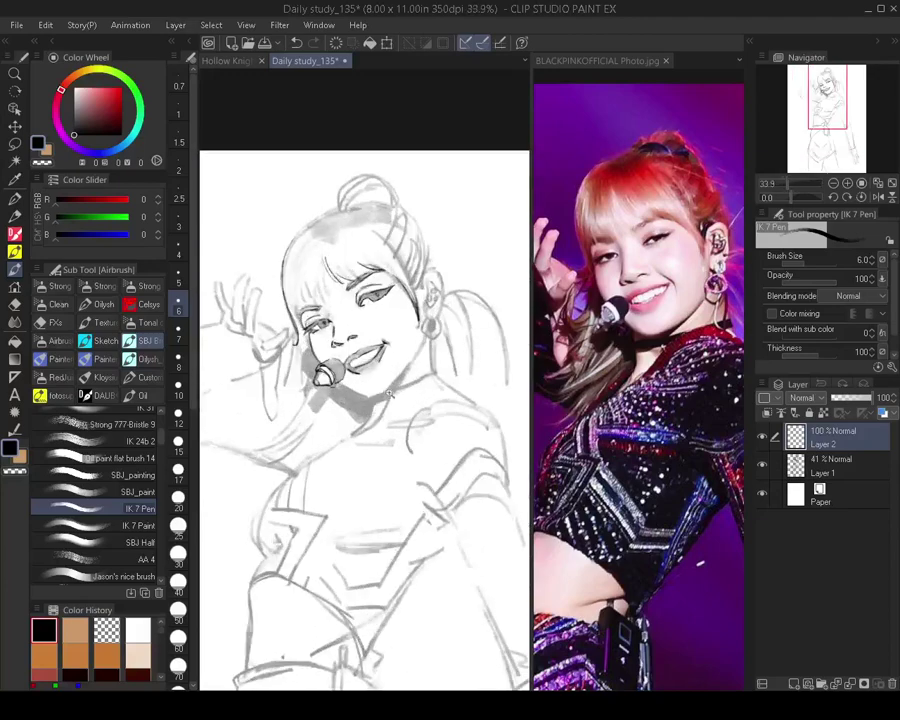
key("h")
key("h")
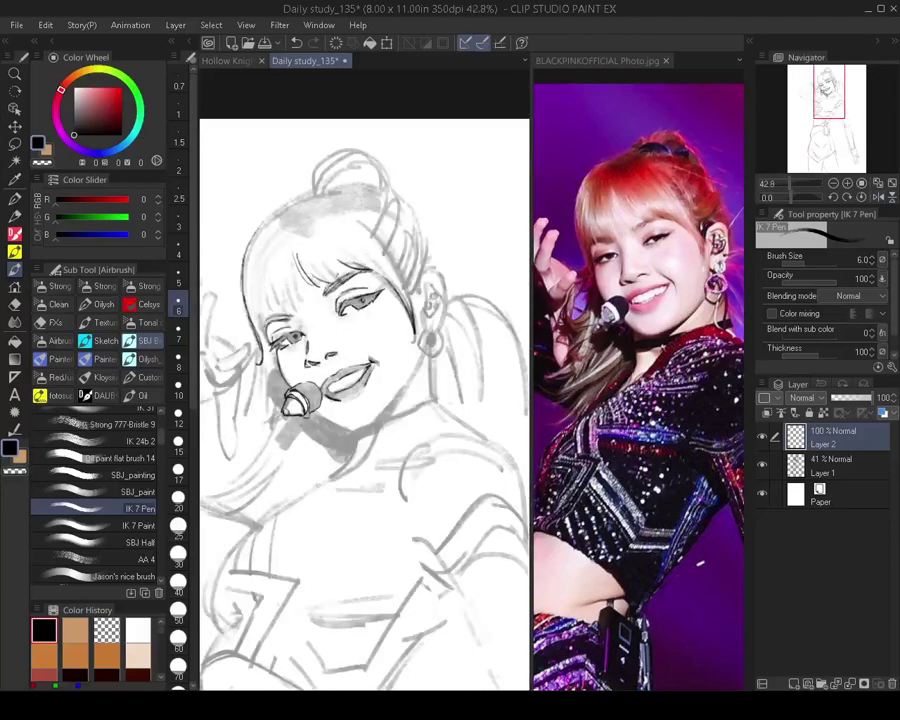
Outline the crown, the bun with its inner strands, and the hair pulled back toward the ear at pen size 7
mouse_move(270, 262)
left_mouse_down()
mouse_move(315, 277)
mouse_move(368, 194)
mouse_move(398, 201)
mouse_move(359, 181)
mouse_move(413, 169)
mouse_move(423, 178)
left_mouse_up()
key("]")
key("ctrl+z")
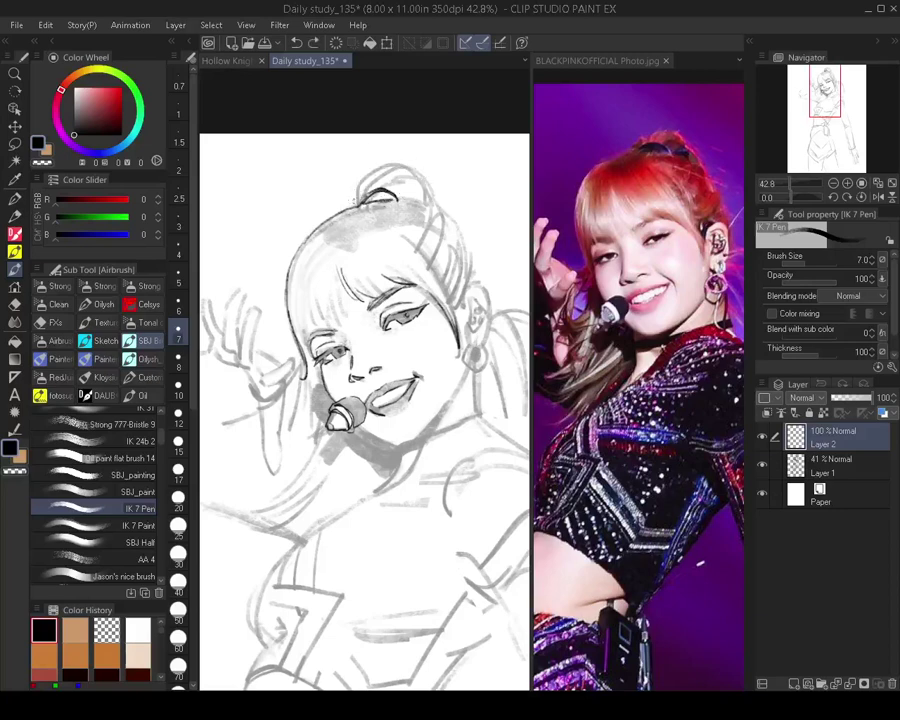
mouse_move(357, 203)
left_mouse_down()
mouse_move(380, 168)
mouse_move(392, 168)
left_mouse_up()
mouse_move(376, 188)
left_mouse_down()
mouse_move(408, 169)
mouse_move(435, 200)
left_mouse_up()
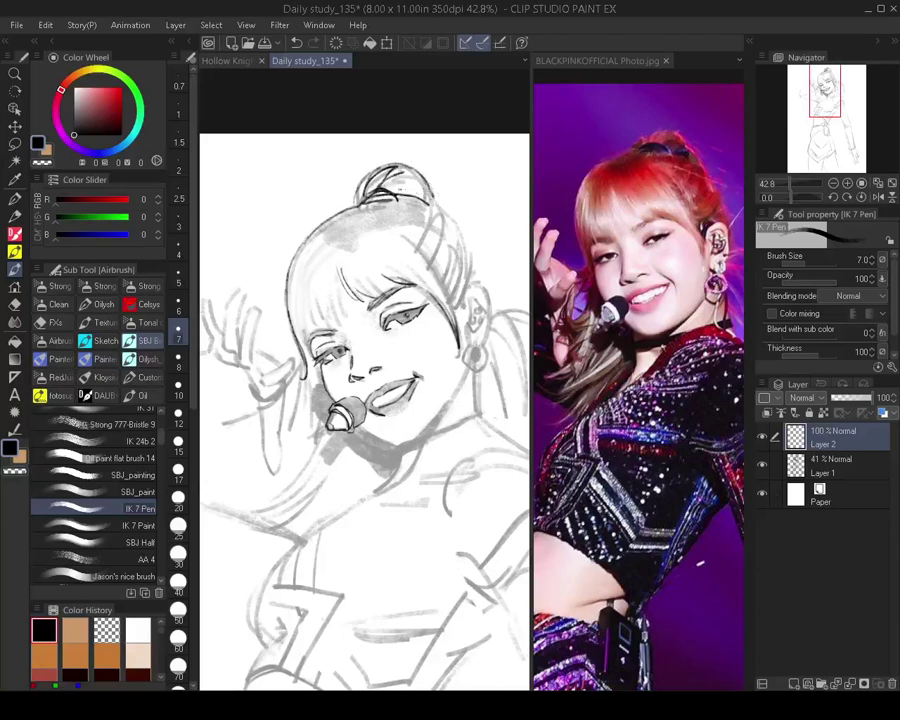
mouse_move(418, 197)
left_mouse_down()
mouse_move(428, 215)
mouse_move(413, 242)
left_mouse_up()
mouse_move(428, 199)
left_mouse_down()
mouse_move(426, 243)
mouse_move(453, 228)
mouse_move(460, 283)
mouse_move(480, 287)
left_mouse_up()
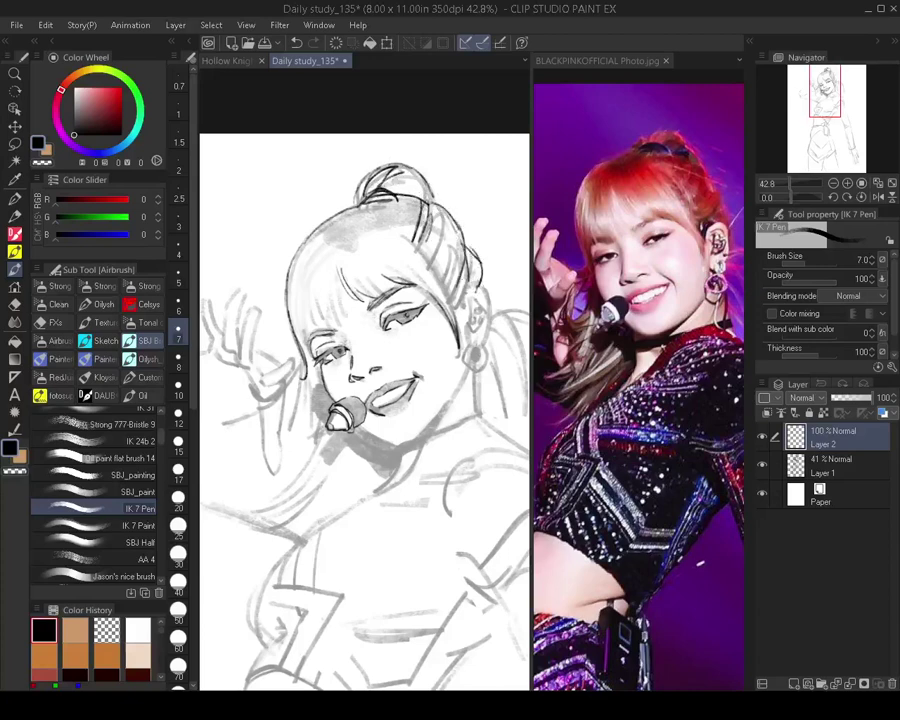
Add the remaining bang strands across the forehead, from the raised-hand side to above the eye nearer the ear
scroll(447, 343, "down", 2)
left_click_drag(444, 362, 470, 330)
scroll(395, 306, "up", 4)
left_click_drag(353, 327, 368, 400)
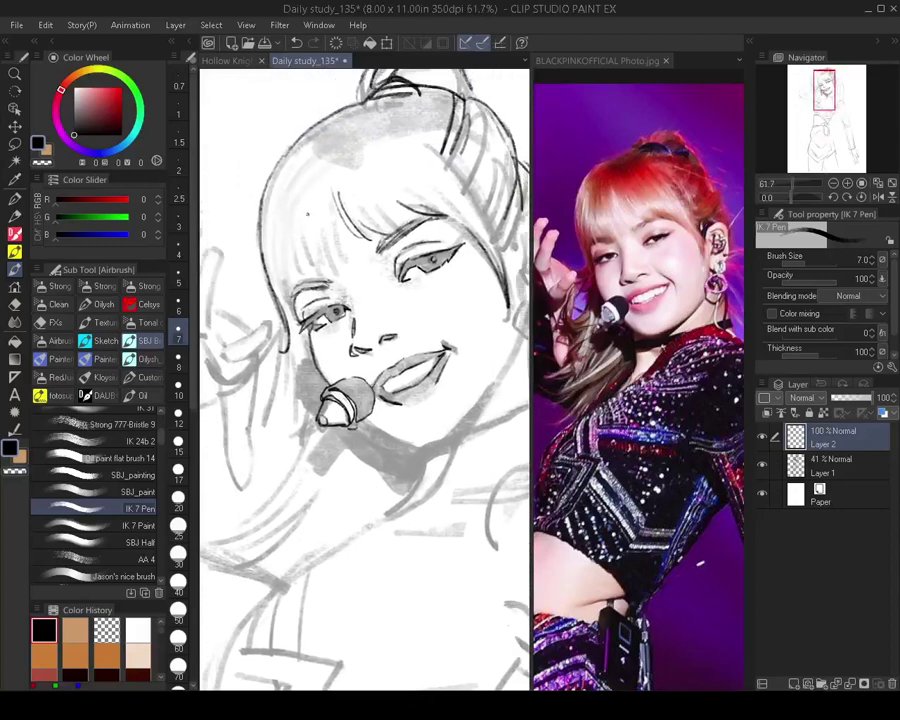
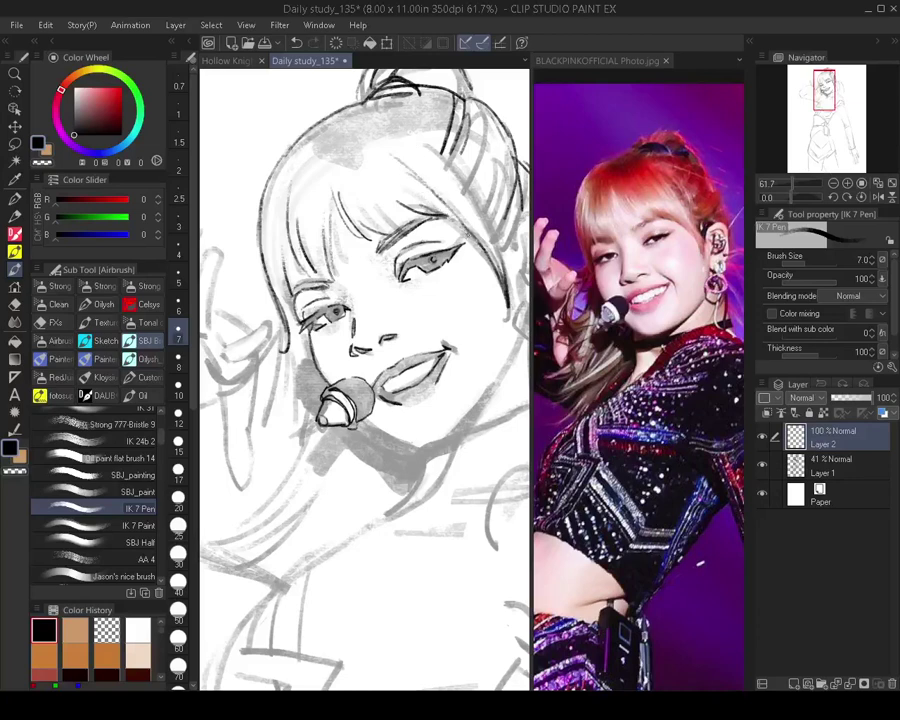
left_click_drag(444, 232, 394, 259)
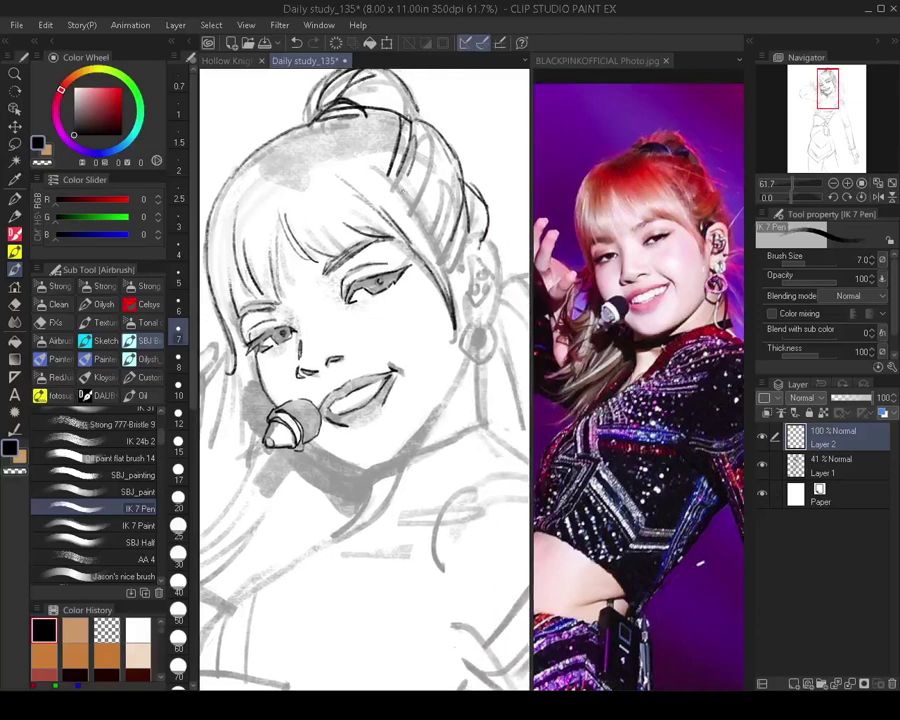
Outline the raised hand's little finger and the finger beside it at pen size 6, following the reference photo
scroll(416, 310, "down", 3)
left_click_drag(417, 309, 388, 193)
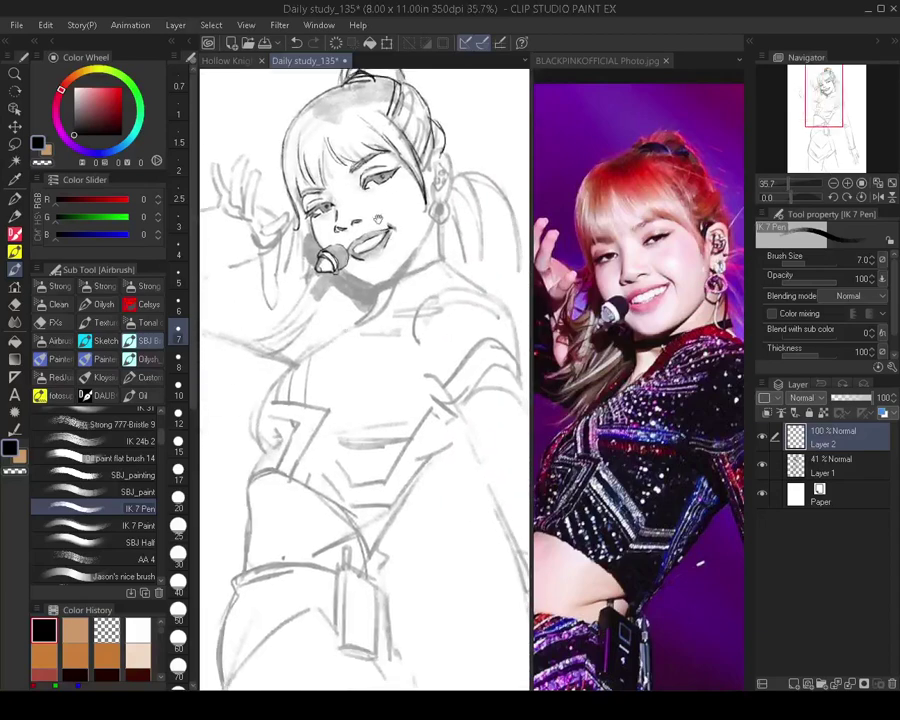
left_click_drag(329, 308, 388, 371)
scroll(388, 372, "up", 3)
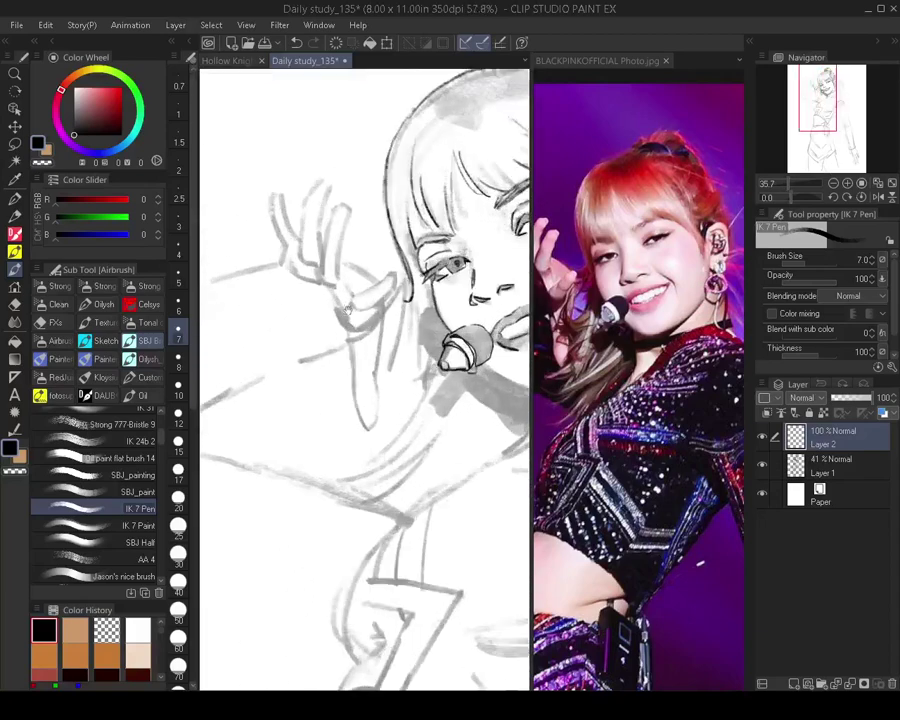
left_click(567, 313)
scroll(567, 313, "up", 3)
left_click(291, 208)
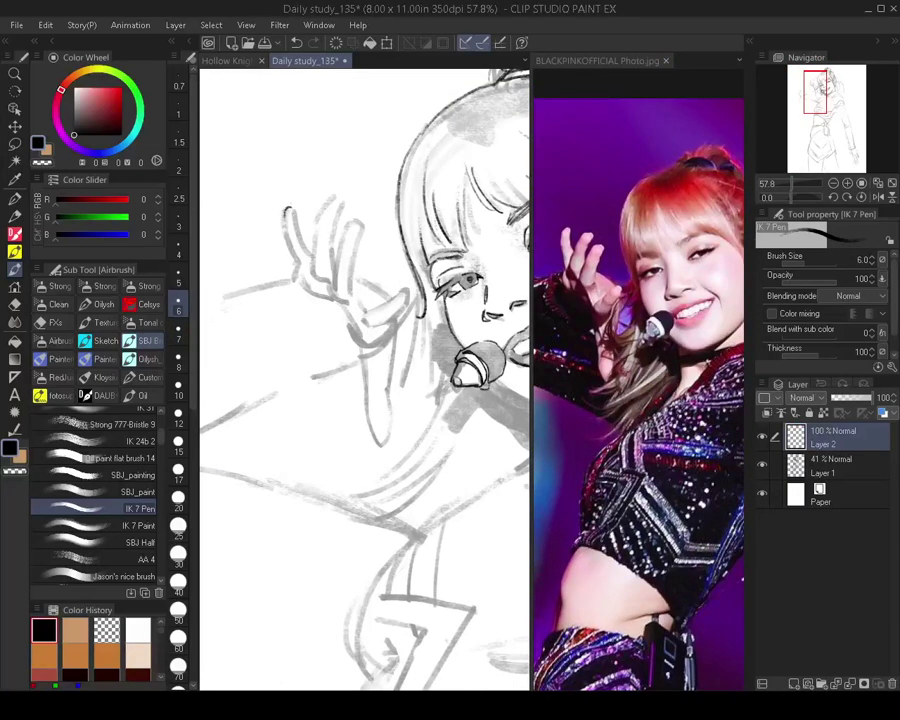
left_click_drag(290, 249, 298, 269)
left_click_drag(320, 209, 331, 197)
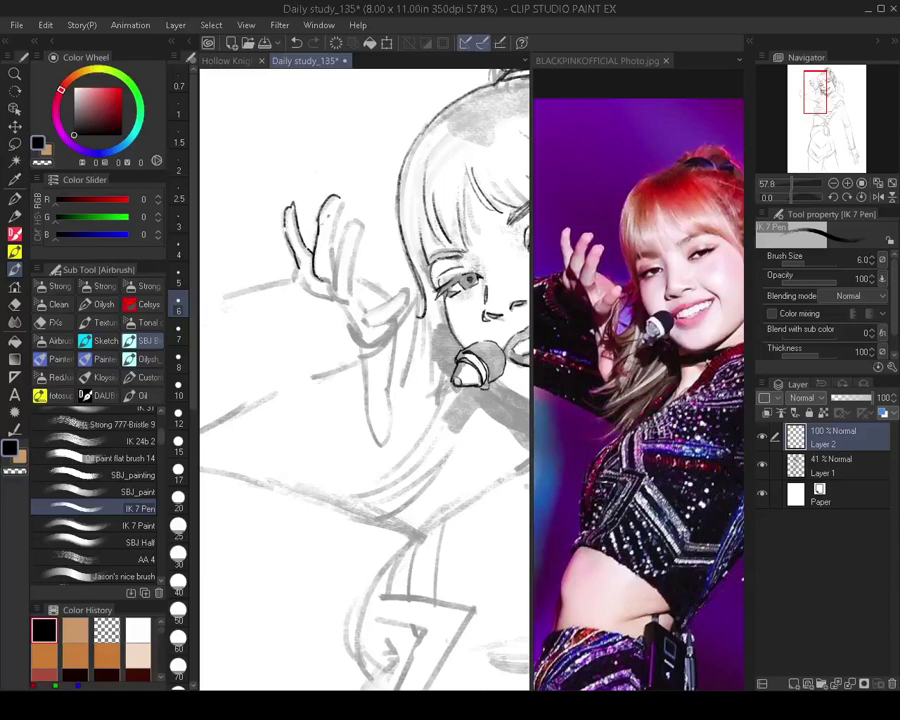
Outline the third raised finger, and draw the line from its base toward the thumb at pen size 7
mouse_move(344, 207)
left_mouse_down()
mouse_move(339, 189)
mouse_move(333, 266)
left_mouse_up()
left_click_drag(346, 221, 366, 227)
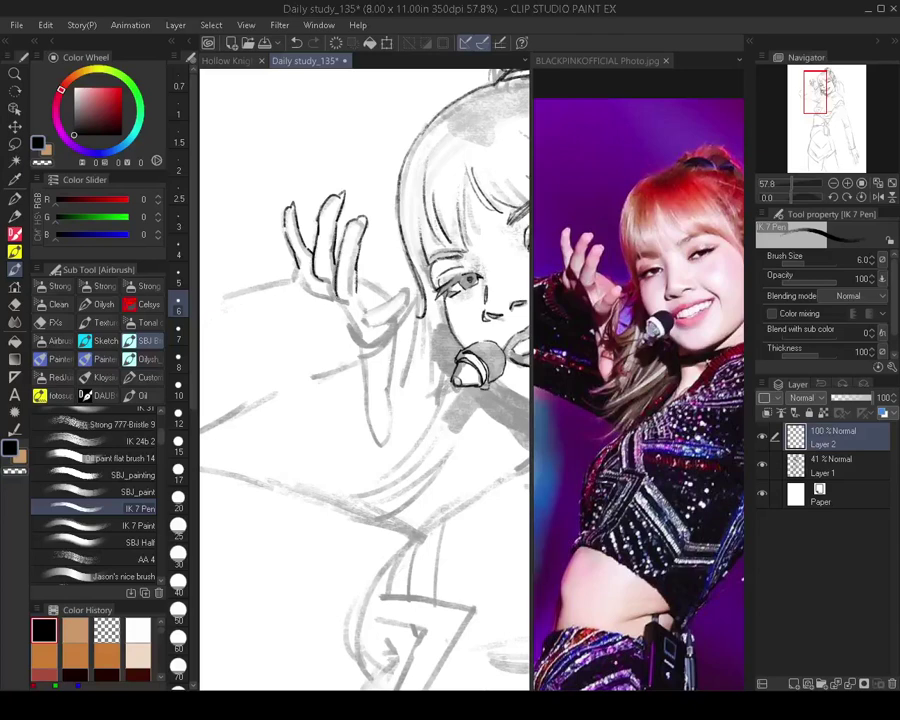
key("]")
mouse_move(356, 273)
left_mouse_down()
mouse_move(394, 302)
mouse_move(389, 295)
left_mouse_up()
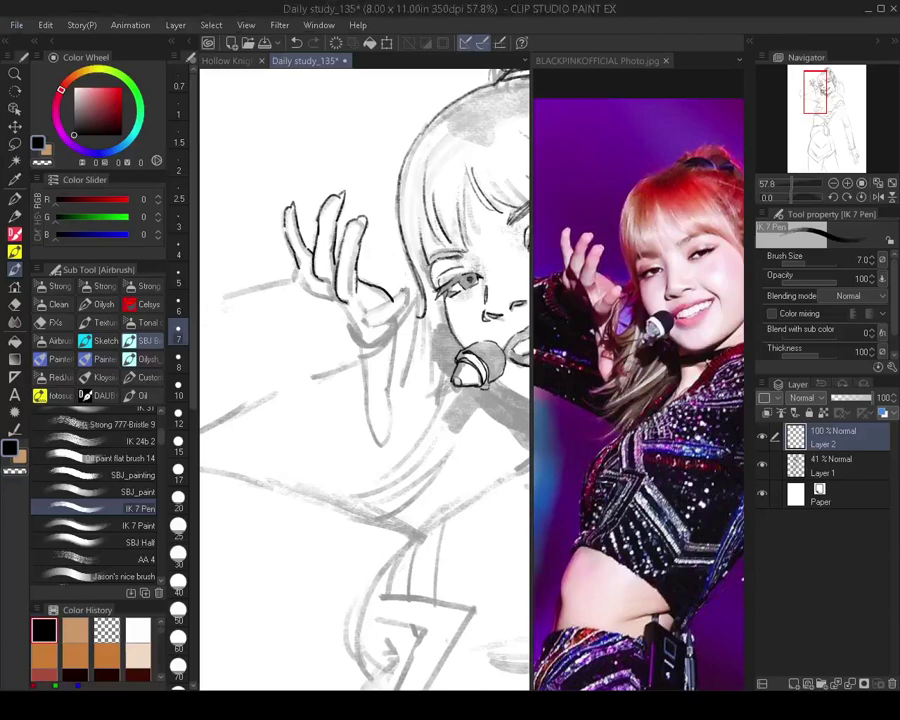
Outline the raised hand's thumb and its base with the pen at size 5, undoing an unwanted stroke
key("bracketleft")
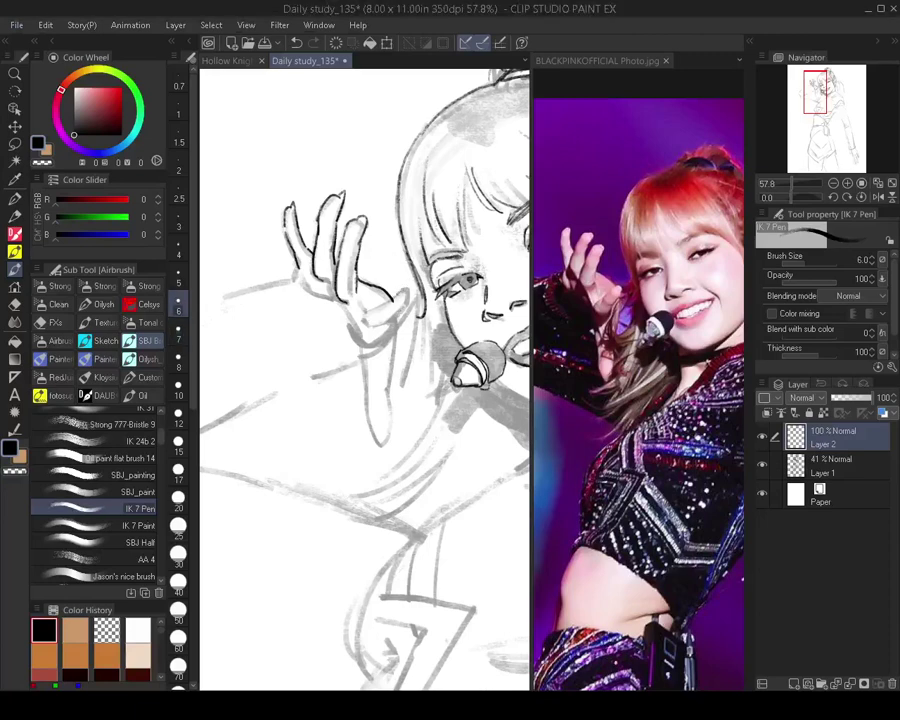
mouse_move(399, 288)
left_mouse_down()
mouse_move(410, 284)
mouse_move(407, 297)
left_mouse_up()
key("ctrl+z")
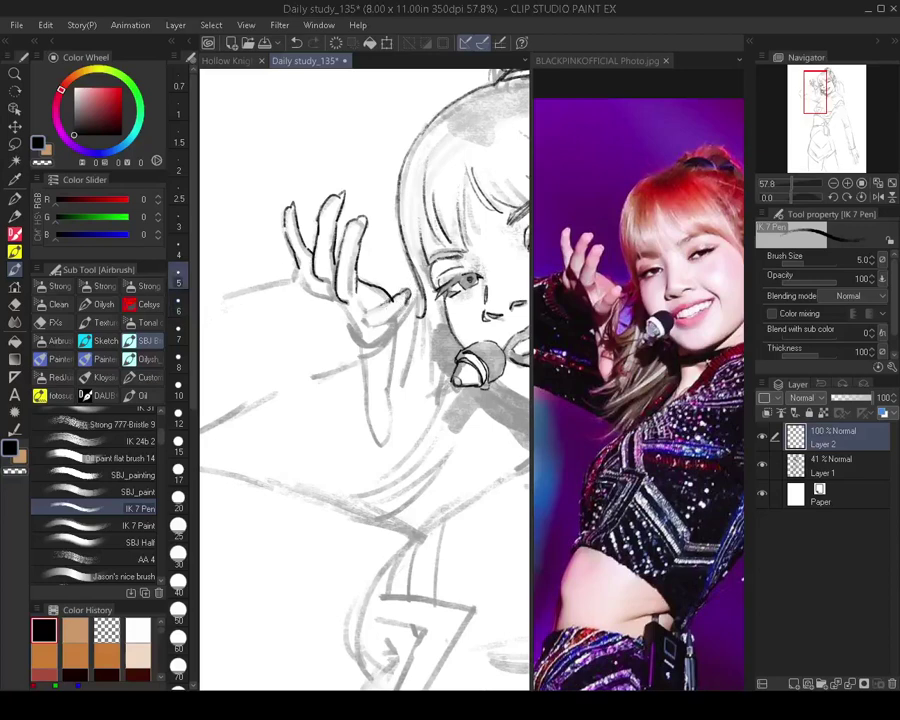
mouse_move(388, 298)
left_mouse_down()
mouse_move(375, 313)
mouse_move(394, 318)
mouse_move(405, 300)
mouse_move(365, 318)
mouse_move(370, 328)
mouse_move(389, 325)
left_mouse_up()
key("bracketright")
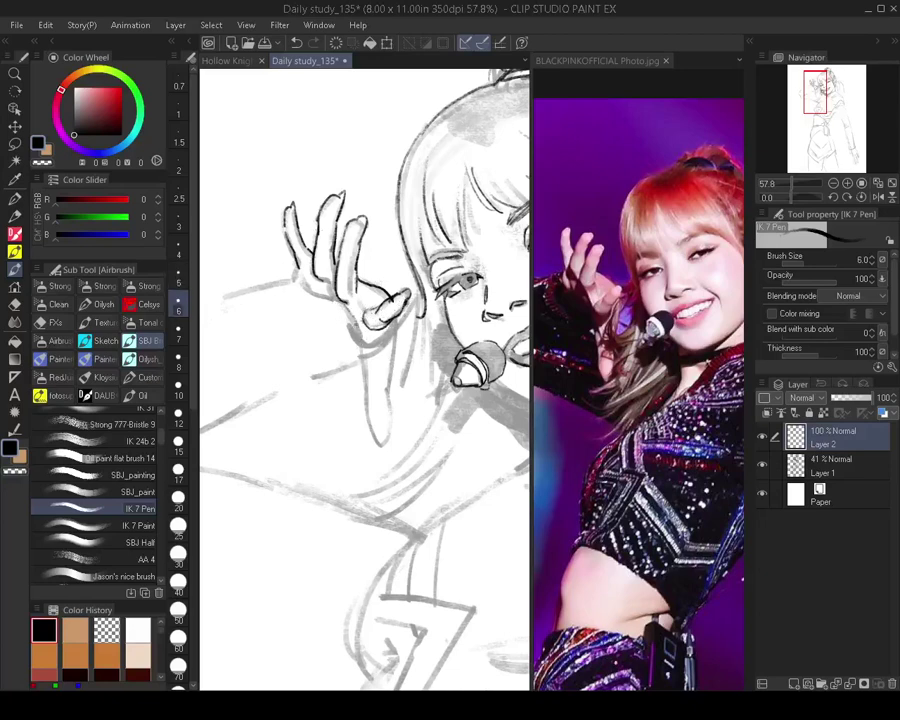
Outline the raised hand's palm edges from below the thumb and little finger to the wrist, following the reference photo
left_click_drag(341, 301, 363, 340)
left_click_drag(303, 346, 329, 336)
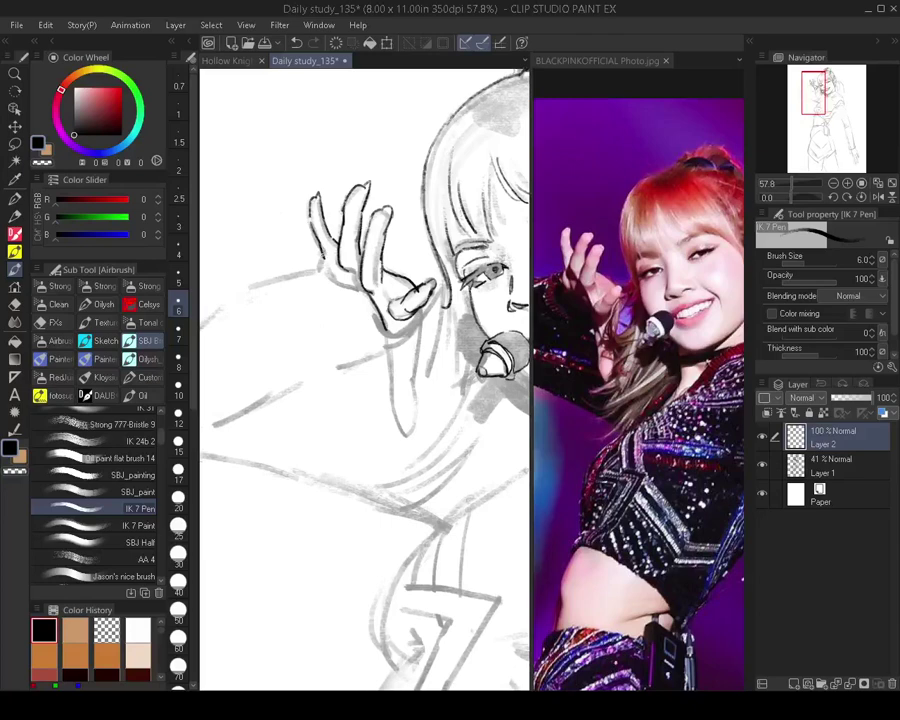
mouse_move(319, 255)
left_mouse_down()
mouse_move(322, 278)
mouse_move(343, 292)
left_mouse_up()
key("ctrl+z")
Outline the raised arm's sleeve from wrist around the elbow at pen size 7, and draw its inner forearm line at size 8
key("bracketright")
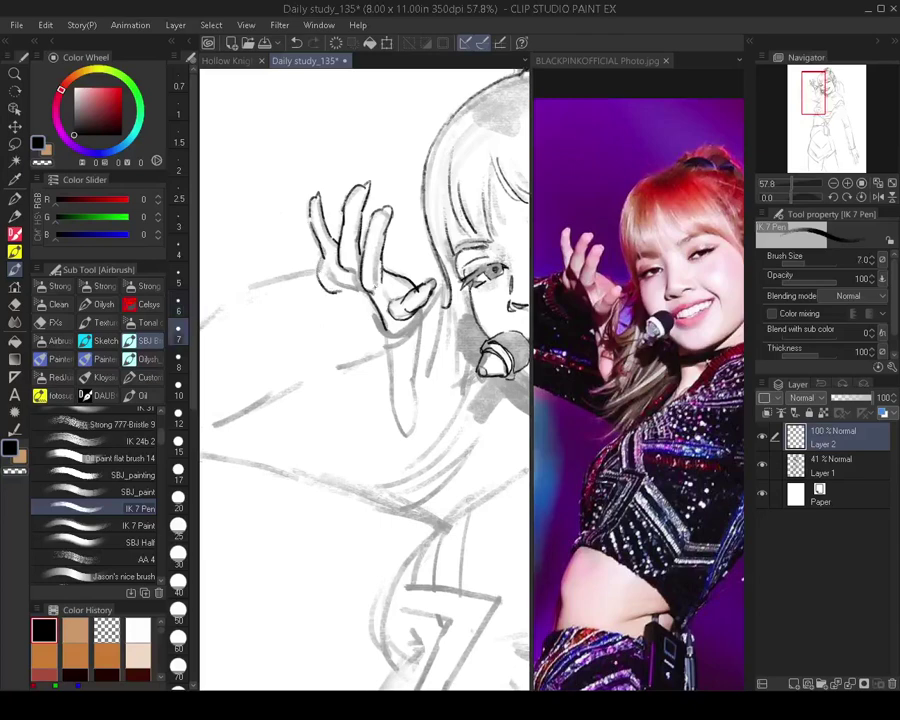
mouse_move(362, 376)
left_mouse_down()
mouse_move(339, 361)
mouse_move(366, 375)
left_mouse_up()
mouse_move(586, 303)
left_mouse_down()
mouse_move(567, 320)
mouse_move(596, 338)
left_mouse_up()
key("ctrl+Tab")
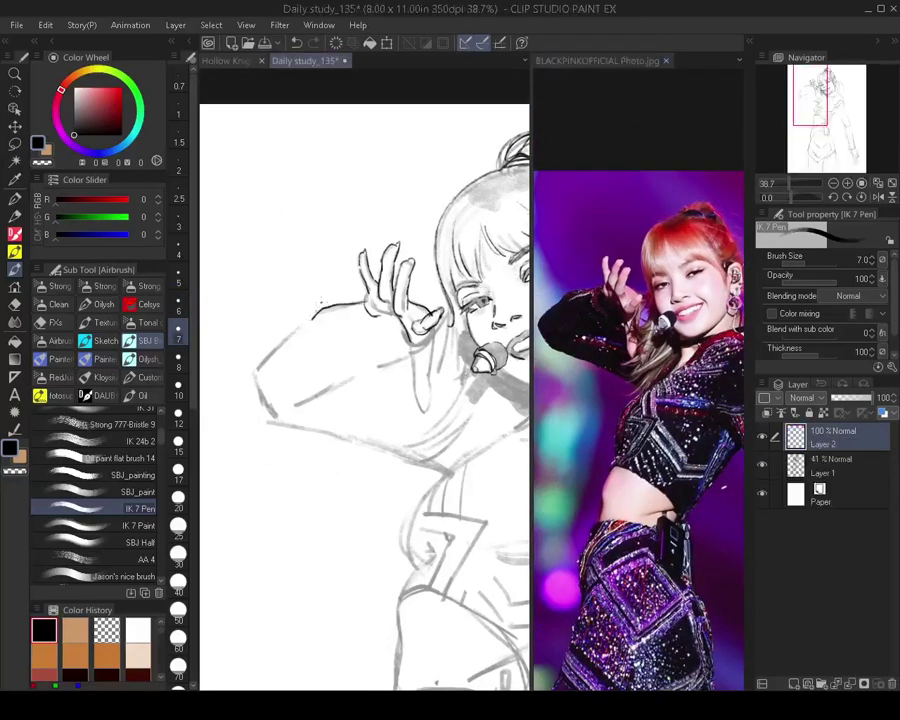
mouse_move(313, 317)
left_mouse_down()
mouse_move(258, 372)
mouse_move(272, 414)
left_mouse_up()
left_click_drag(333, 434, 306, 403)
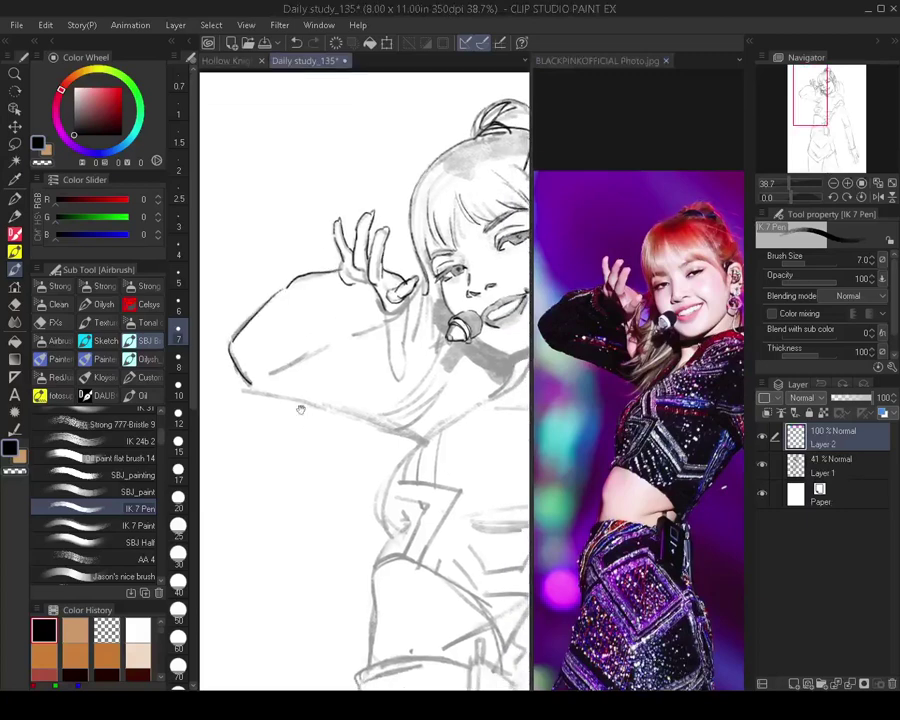
key("]")
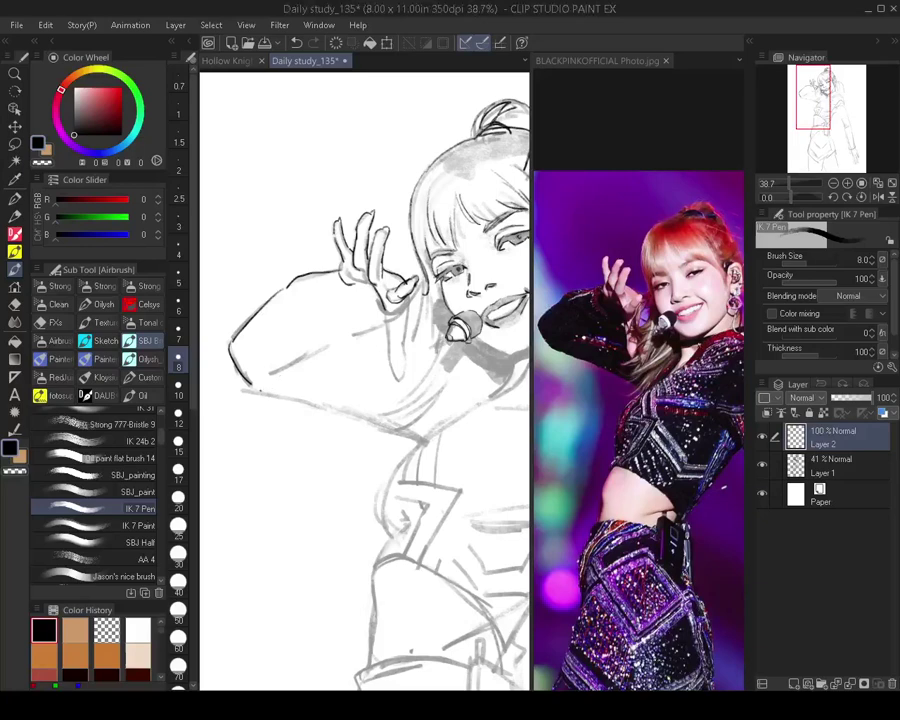
mouse_move(255, 390)
left_mouse_down()
mouse_move(283, 394)
mouse_move(342, 341)
left_mouse_up()
left_click_drag(387, 392, 338, 378)
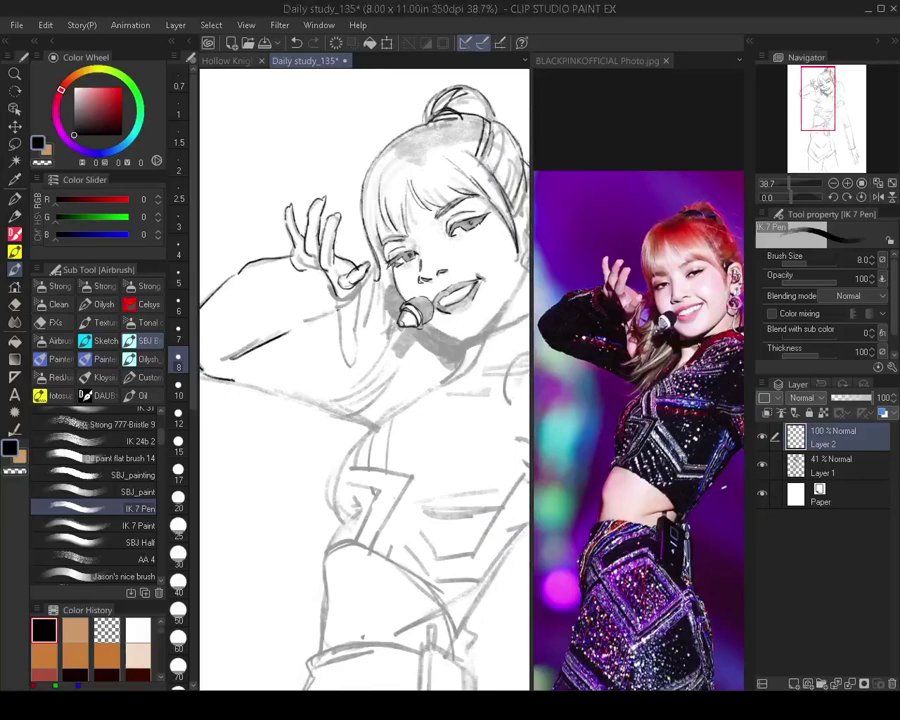
Draw the loose hair strands hanging between the raised hand and the face, undoing an unwanted stroke
mouse_move(352, 289)
left_mouse_down()
mouse_move(337, 307)
mouse_move(341, 346)
mouse_move(354, 350)
mouse_move(355, 323)
mouse_move(367, 319)
left_mouse_up()
mouse_move(353, 219)
left_mouse_down()
mouse_move(360, 257)
mouse_move(347, 250)
mouse_move(364, 328)
left_mouse_up()
key("ctrl+z")
left_click_drag(361, 284, 372, 324)
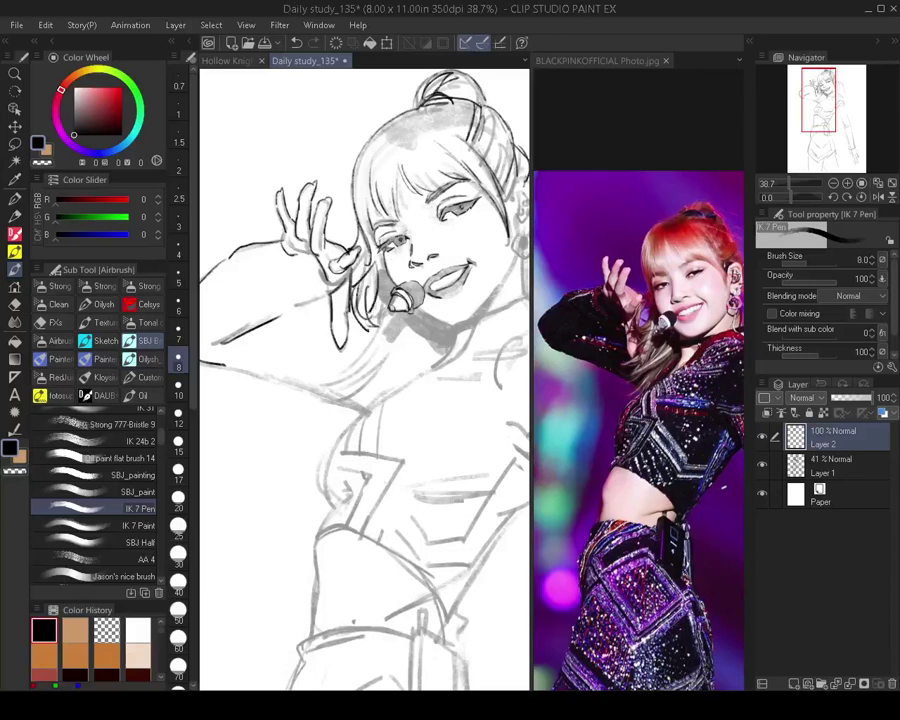
left_click_drag(381, 392, 379, 380)
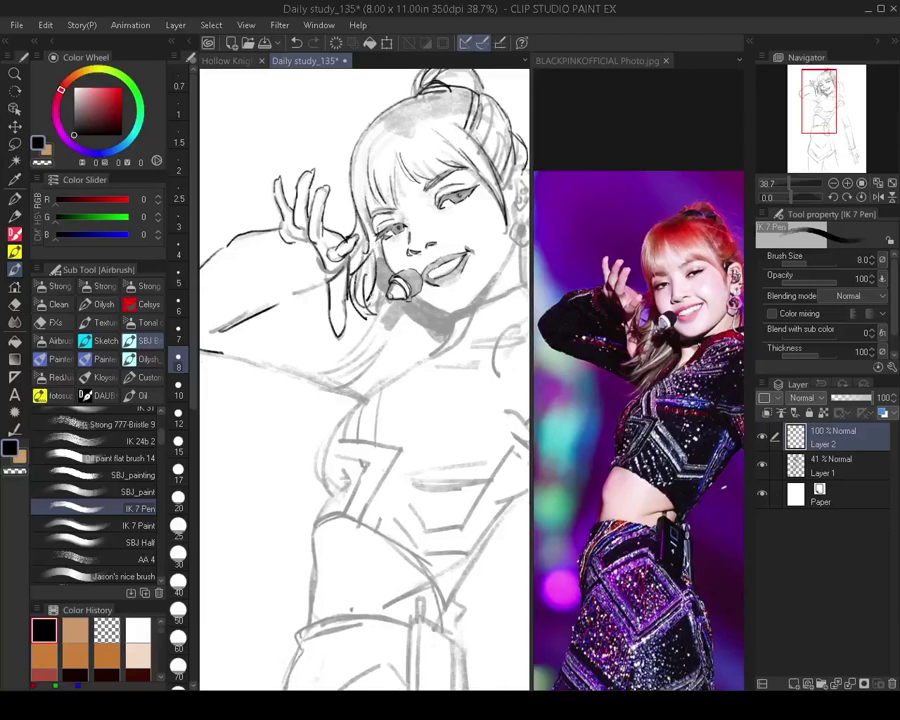
Draw the long hair strands sweeping from below the microphone and neck down toward the raised arm's armpit
left_click_drag(364, 317, 331, 354)
left_click_drag(368, 318, 334, 357)
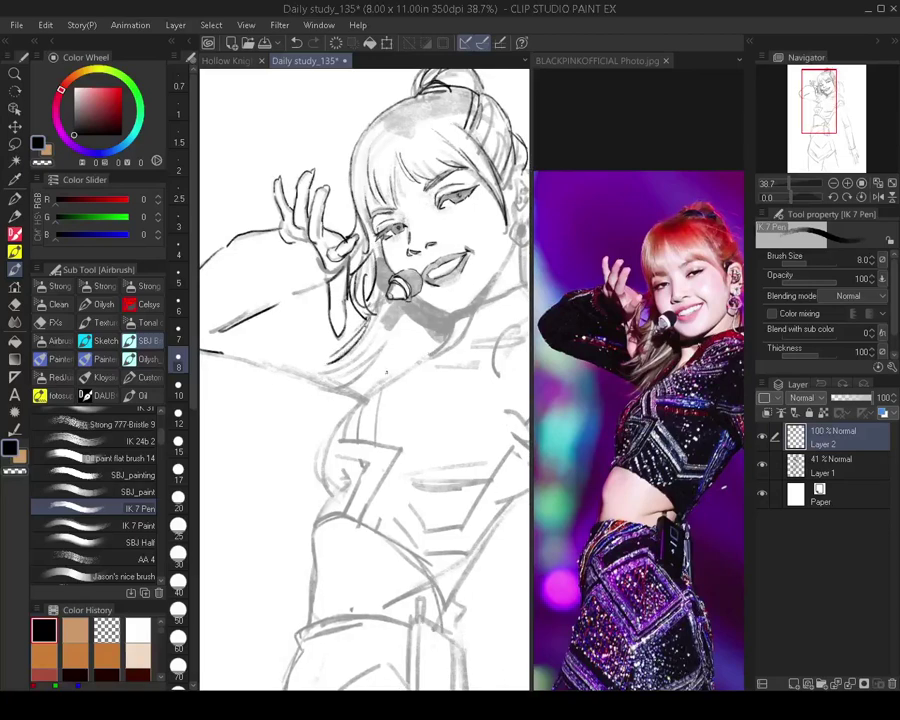
left_click_drag(442, 338, 347, 402)
left_click_drag(387, 332, 332, 408)
left_click_drag(390, 349, 337, 409)
mouse_move(374, 343)
left_mouse_down()
mouse_move(318, 379)
mouse_move(391, 335)
left_mouse_up()
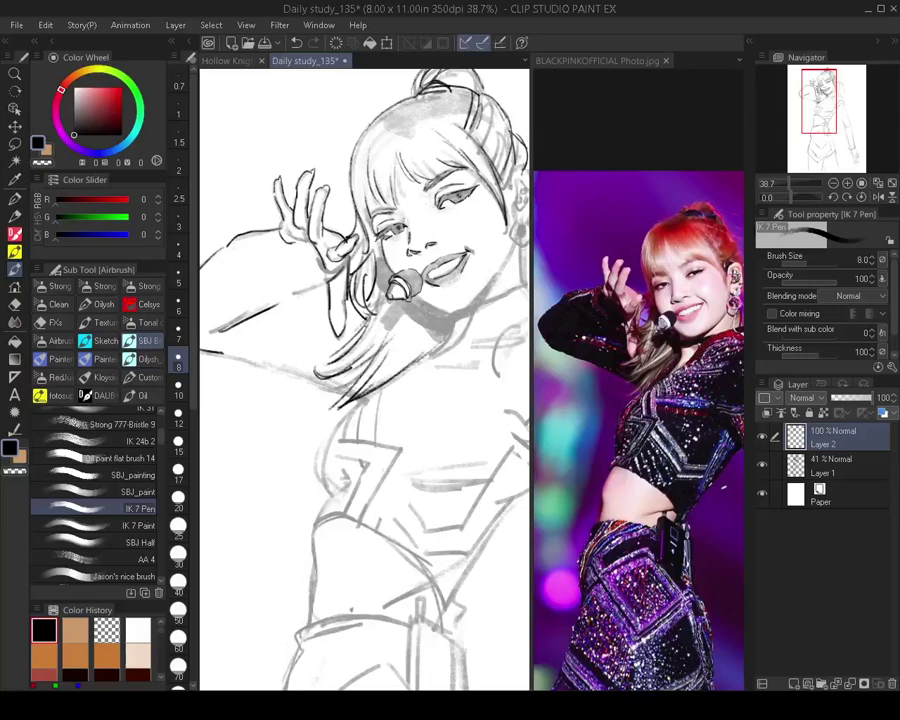
mouse_move(255, 237)
left_mouse_down()
mouse_move(300, 241)
mouse_move(264, 245)
mouse_move(280, 220)
left_mouse_up()
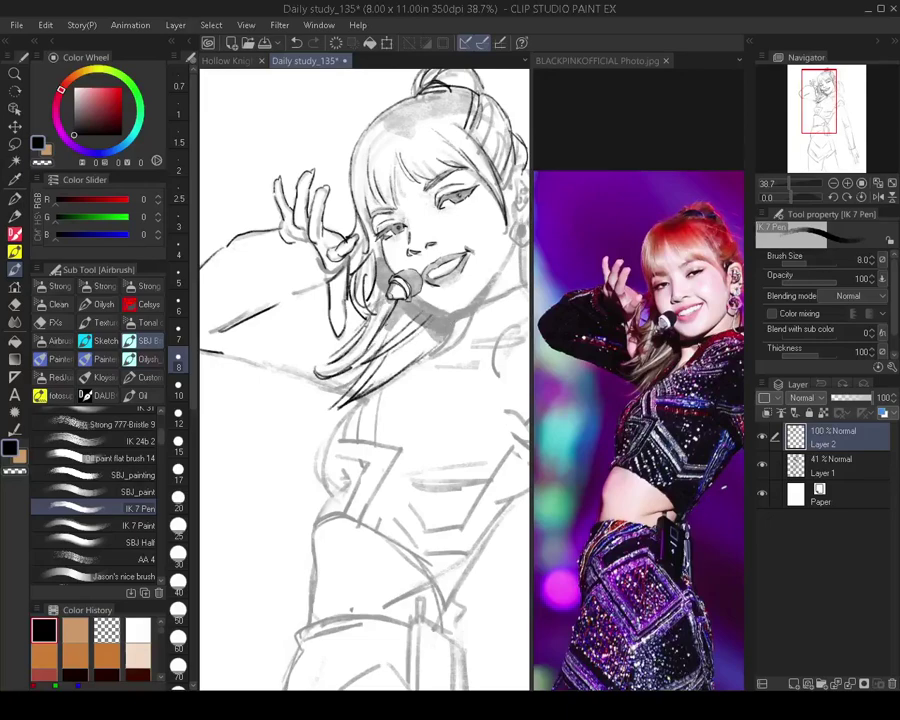
Draw the top's neckline from the hair strands across the base of the neck to the shoulder, undoing an unwanted stroke
scroll(375, 418, "down", 4)
scroll(374, 417, "up", 5)
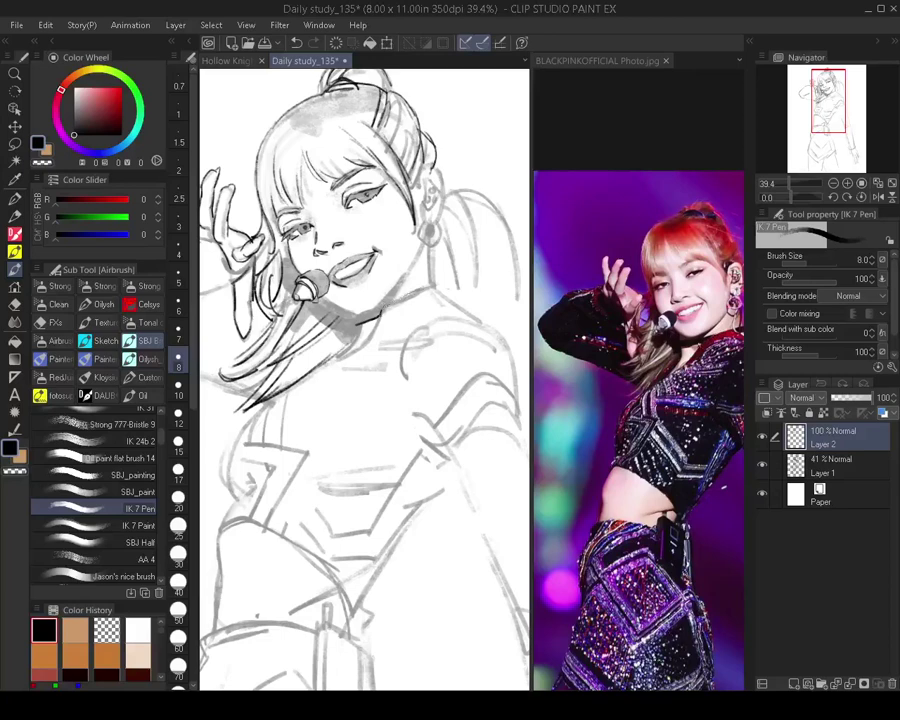
left_click_drag(383, 309, 431, 285)
mouse_move(395, 355)
left_mouse_down()
mouse_move(422, 300)
mouse_move(399, 273)
mouse_move(361, 303)
mouse_move(401, 258)
left_mouse_up()
key("ctrl+z")
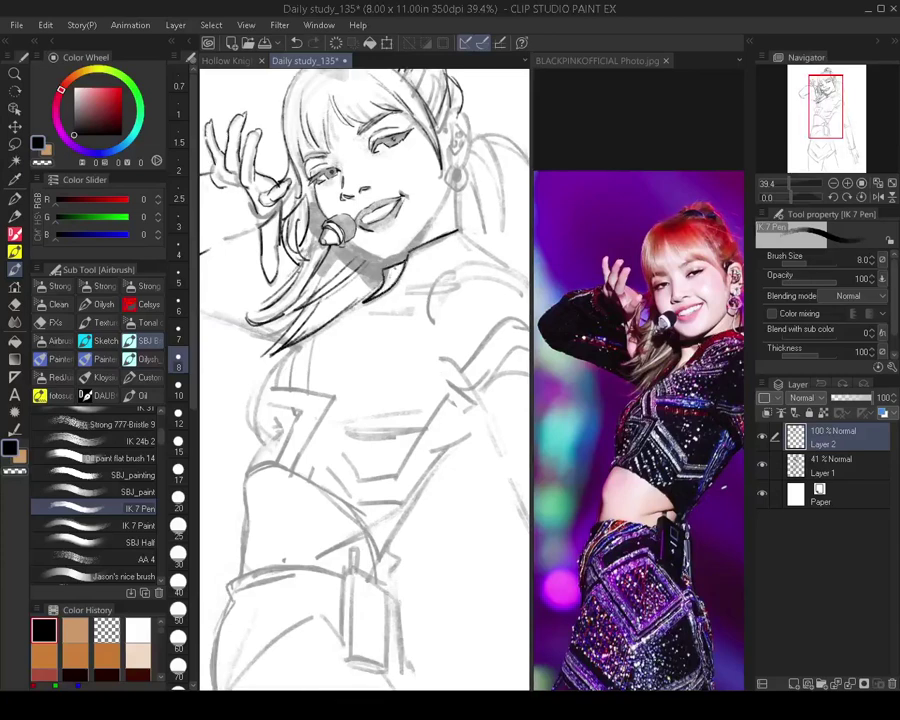
Outline the chest contour on the raised-arm side from the hair tips downward, redrawing it after undoing the first attempt
scroll(374, 337, "down", 2)
left_click_drag(374, 337, 395, 320)
scroll(340, 398, "up", 1)
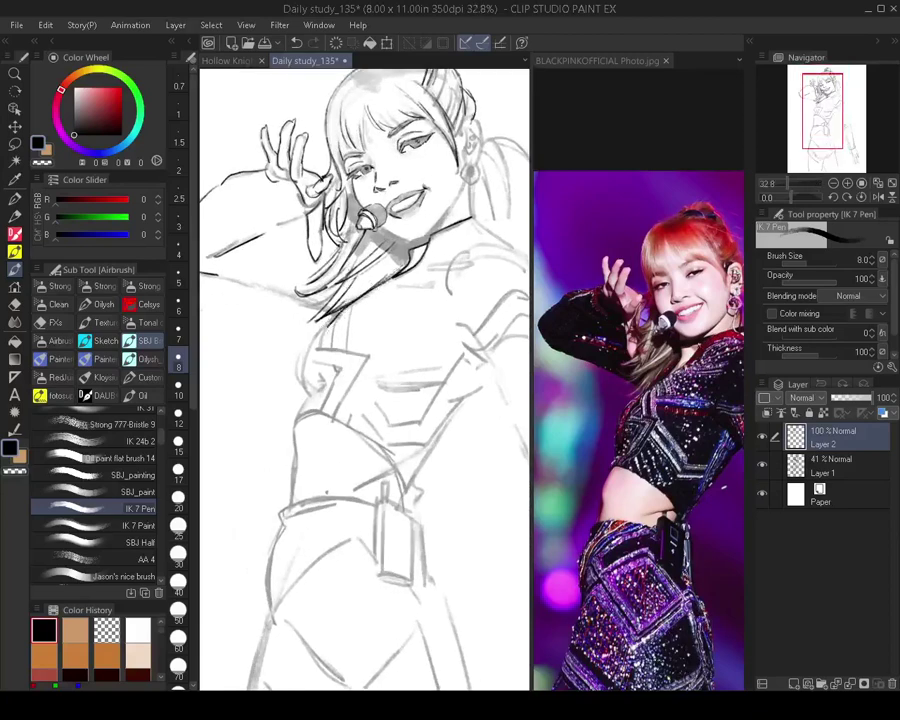
mouse_move(325, 319)
left_mouse_down()
mouse_move(304, 348)
mouse_move(307, 395)
left_mouse_up()
key("ctrl+z")
key("ctrl+z")
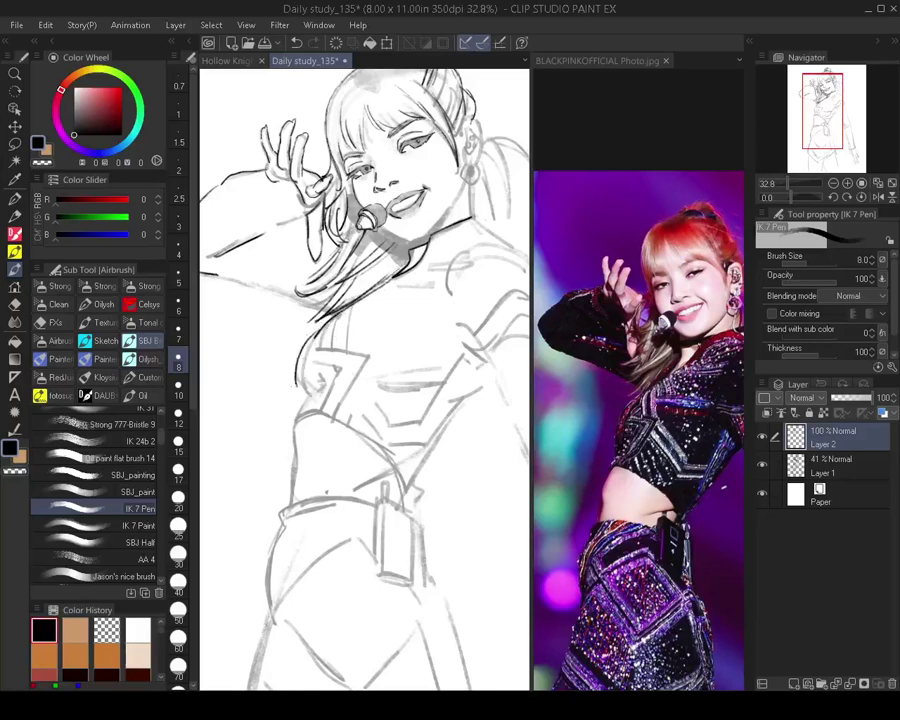
left_click_drag(299, 355, 294, 388)
Continue the raised-arm side contour to the crop top's hem corner, and draw the bare waist's side down to the skirt
scroll(290, 254, "down", 3)
scroll(338, 394, "up", 3)
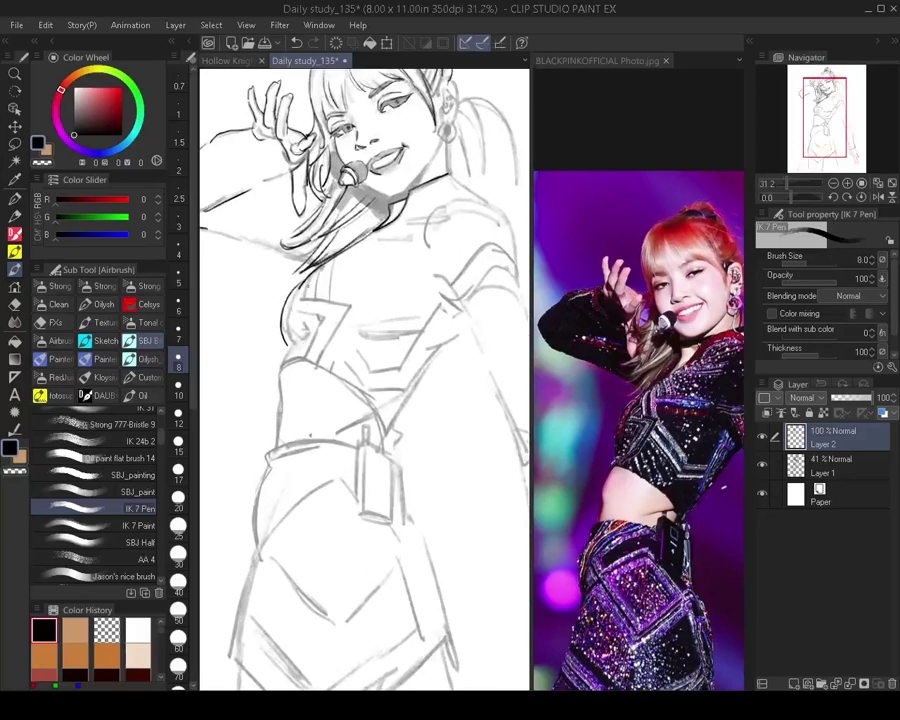
mouse_move(285, 338)
left_mouse_down()
mouse_move(288, 349)
mouse_move(312, 334)
mouse_move(280, 366)
left_mouse_up()
left_click_drag(280, 369, 277, 449)
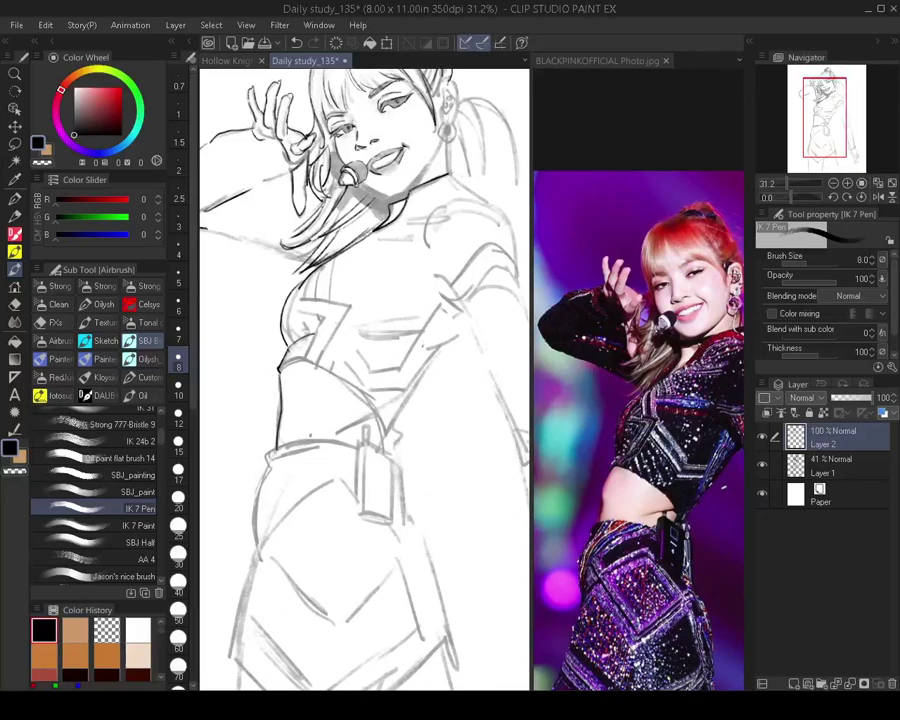
Draw the torso's contour on the lowered-arm side from the armpit down toward the waist at pen size 9
left_click_drag(425, 391, 385, 397)
key("]")
mouse_move(433, 331)
left_mouse_down()
mouse_move(402, 352)
mouse_move(377, 397)
left_mouse_up()
left_click_drag(404, 353, 361, 413)
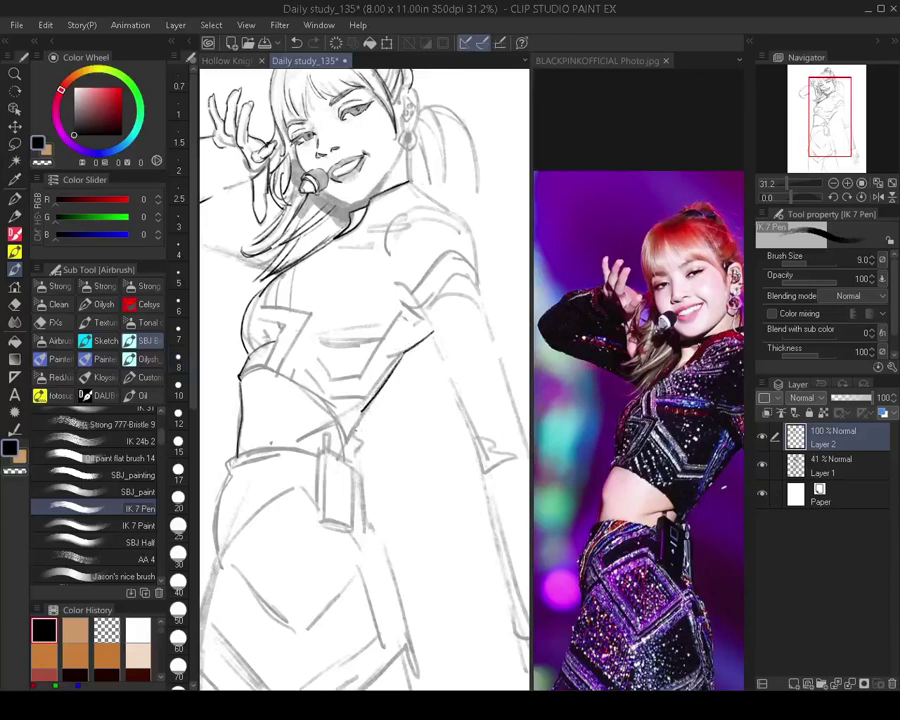
Strengthen the chest contour and hem corner, and draw the crop top's curved hem across the stomach to its pointed tip
left_click_drag(255, 288, 243, 322)
left_click_drag(240, 378, 264, 368)
key("h")
left_click_drag(302, 332, 244, 325)
key("h")
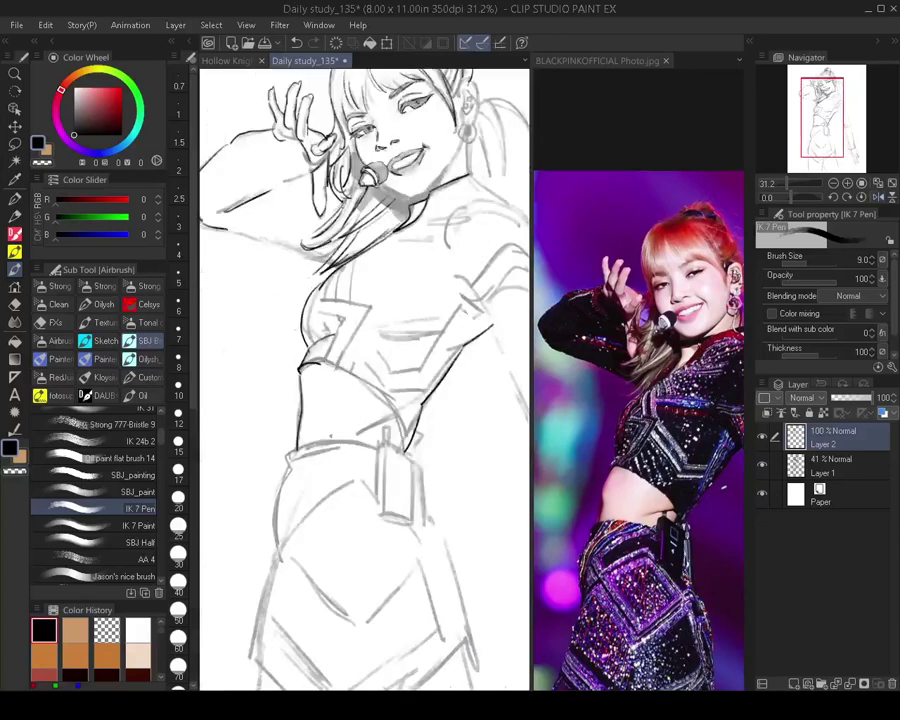
mouse_move(382, 399)
left_mouse_down()
mouse_move(404, 449)
mouse_move(395, 415)
left_mouse_up()
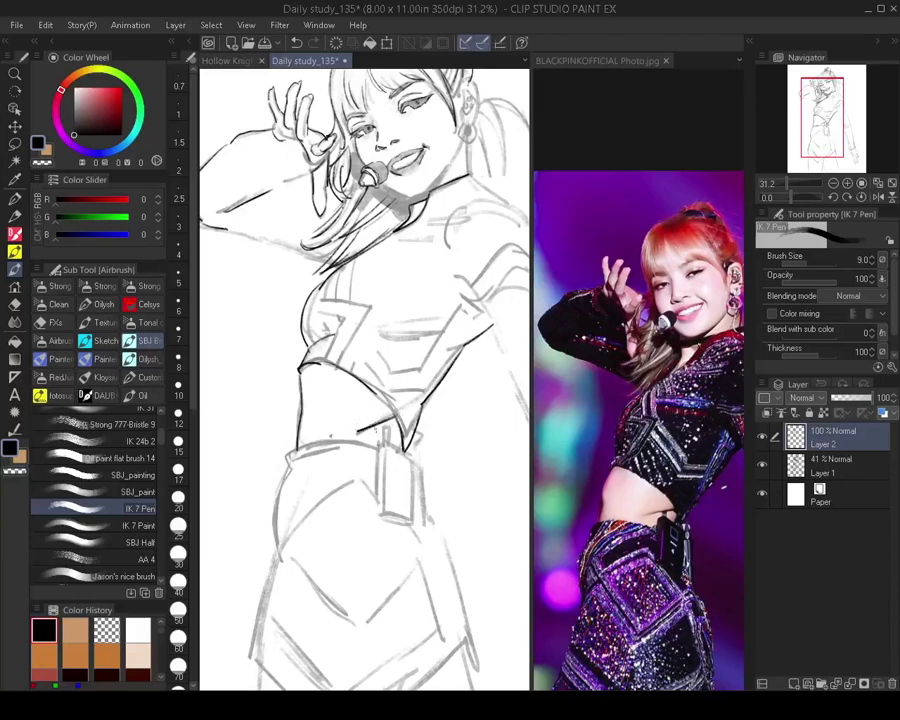
Outline the transmitter pack hanging at the waist, with its clip and rounded lower end, at pen size 8
key("bracketleft")
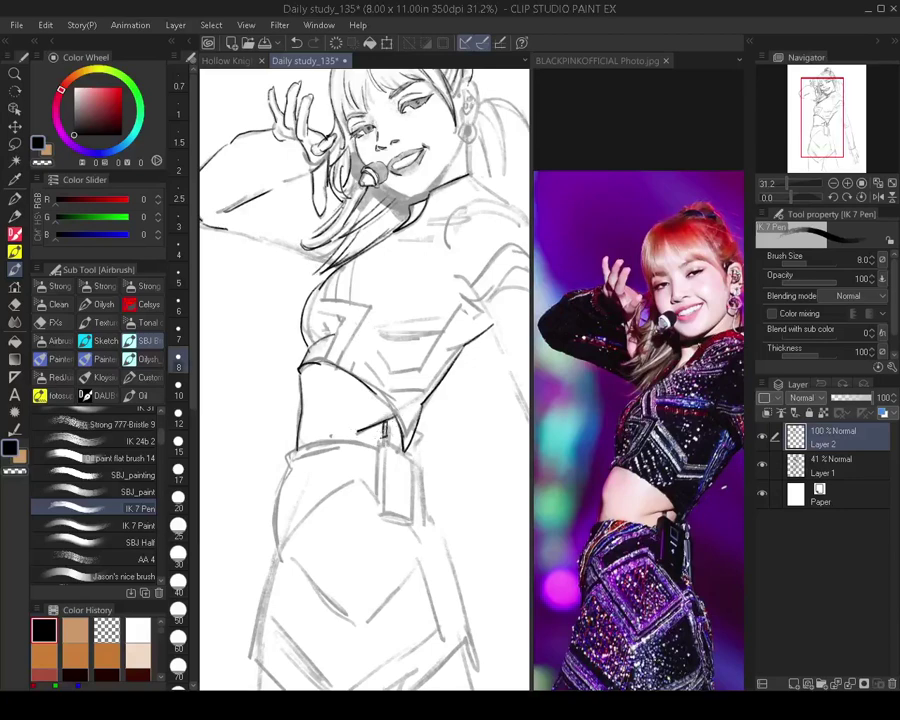
mouse_move(378, 446)
left_mouse_down()
mouse_move(375, 507)
mouse_move(384, 508)
left_mouse_up()
mouse_move(388, 437)
left_mouse_down()
mouse_move(386, 499)
mouse_move(398, 439)
mouse_move(408, 450)
mouse_move(411, 505)
mouse_move(385, 499)
left_mouse_up()
left_click_drag(386, 499, 409, 509)
Draw the skirt's waistband corner and its hip contour on the raised-arm side down toward the hem
scroll(383, 482, "down", 3)
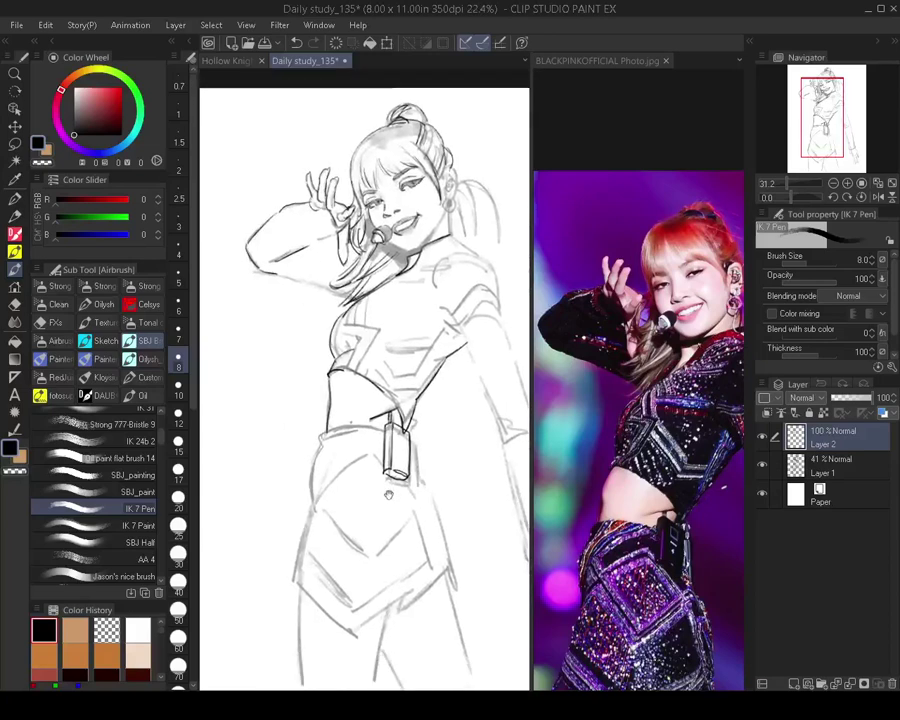
scroll(383, 482, "up", 2)
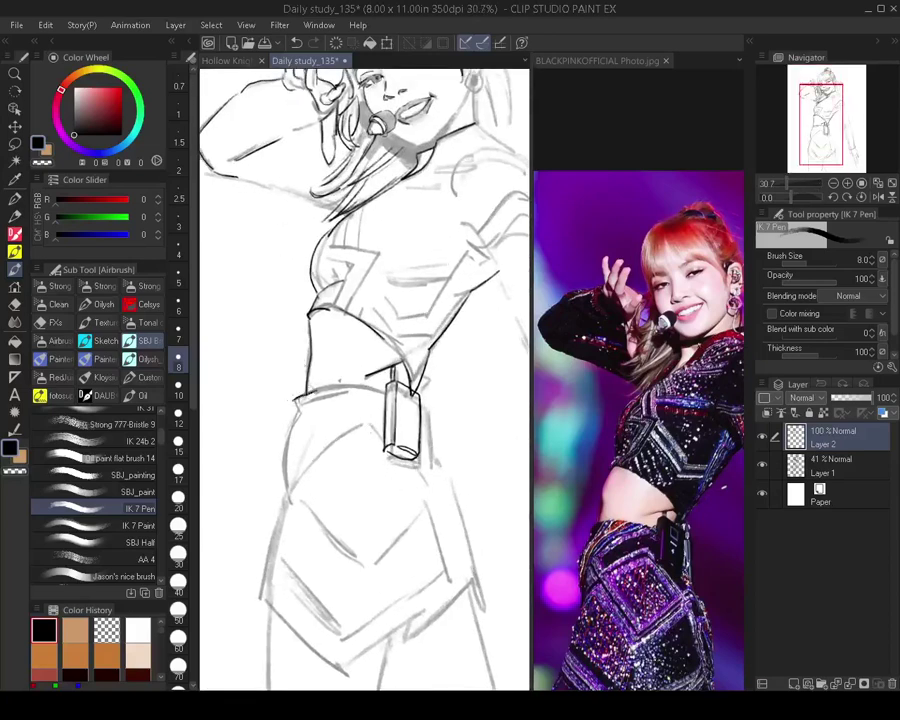
mouse_move(293, 402)
left_mouse_down()
mouse_move(318, 390)
mouse_move(288, 492)
left_mouse_up()
left_click_drag(295, 477, 300, 386)
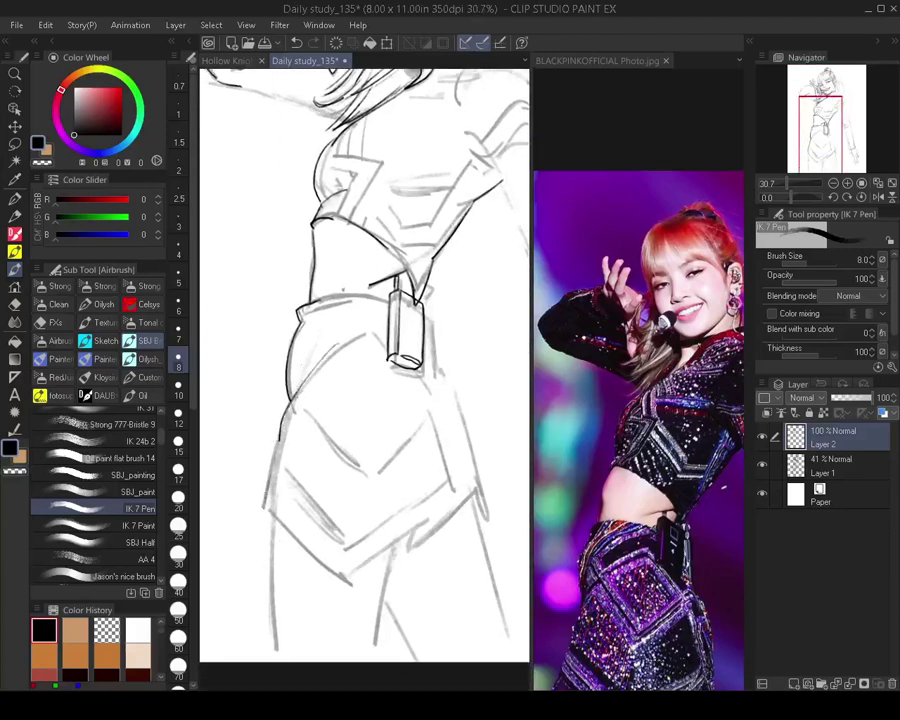
left_click_drag(265, 436, 250, 386)
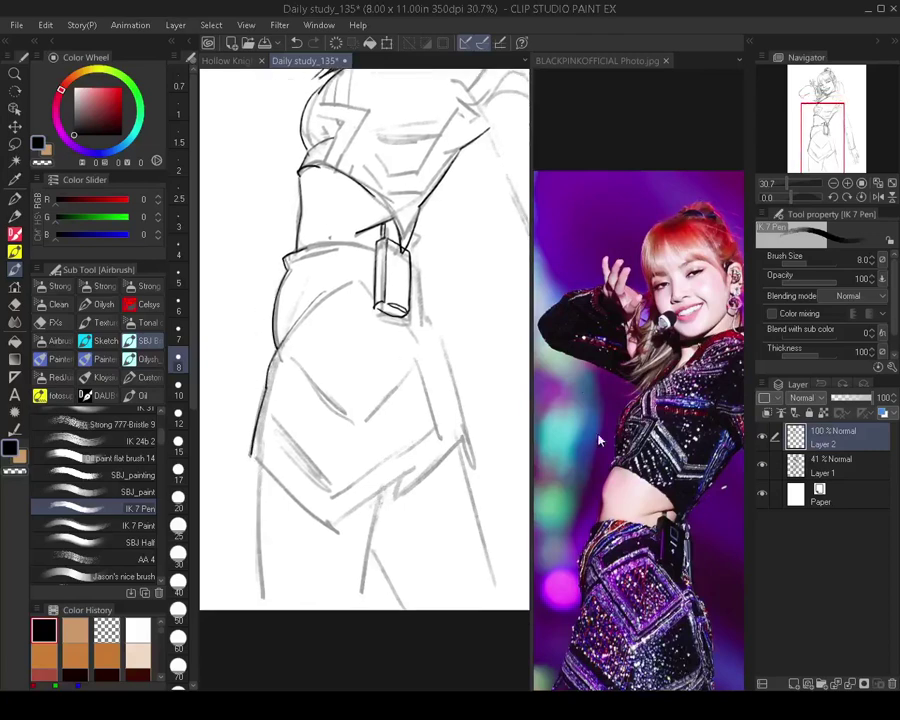
Outline the skirt's pointed hem from the raised-arm side across the thighs and the slit, following the reference photo's lower half
left_click_drag(600, 440, 598, 300)
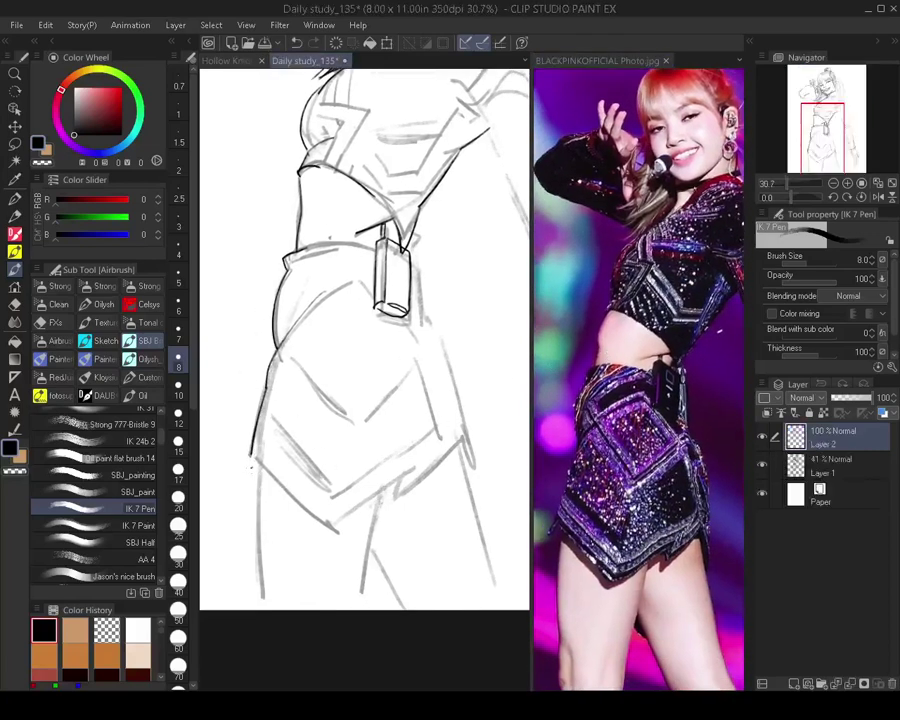
left_click_drag(253, 448, 243, 476)
left_click_drag(247, 469, 323, 522)
left_click_drag(325, 522, 393, 480)
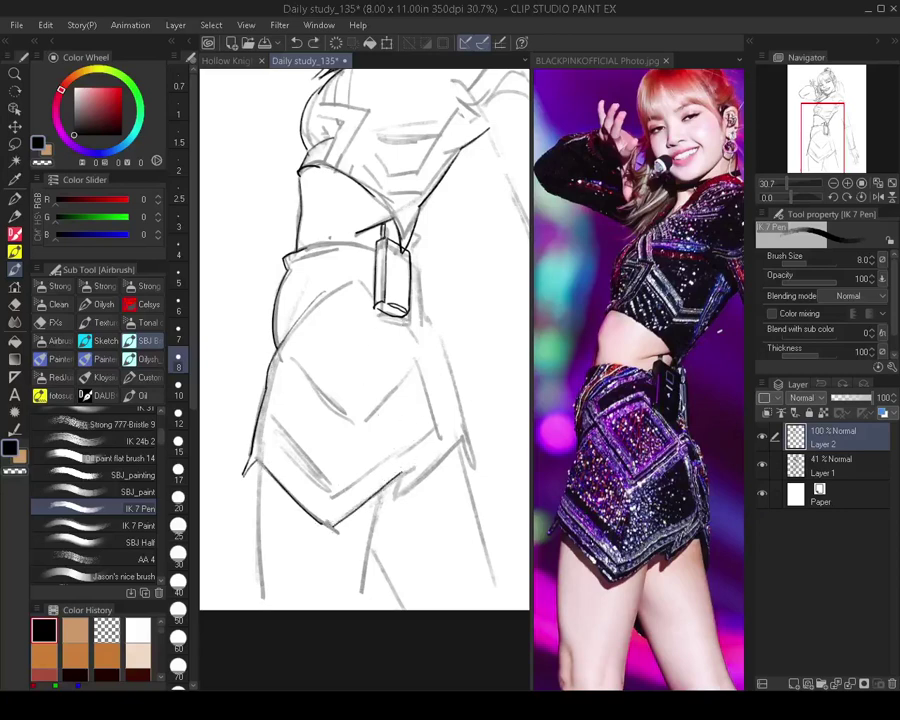
left_click_drag(396, 493, 405, 471)
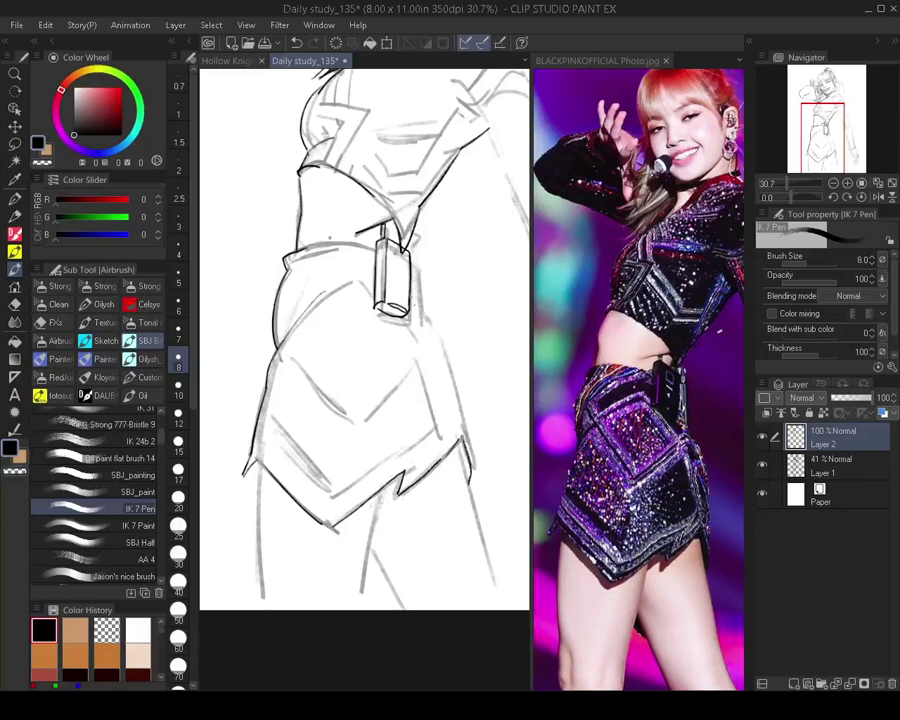
Draw the skirt's contour on the lowered-arm side from beside the transmitter pack to the hem at pen size 9, undoing an extra stroke
key("]")
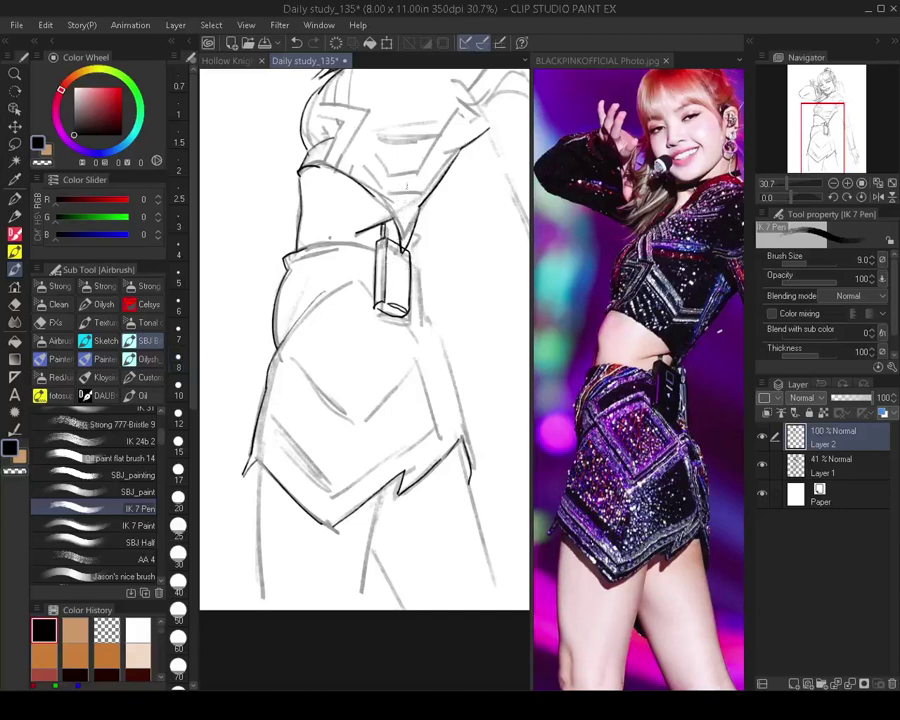
mouse_move(407, 243)
left_mouse_down()
mouse_move(416, 239)
mouse_move(422, 318)
left_mouse_up()
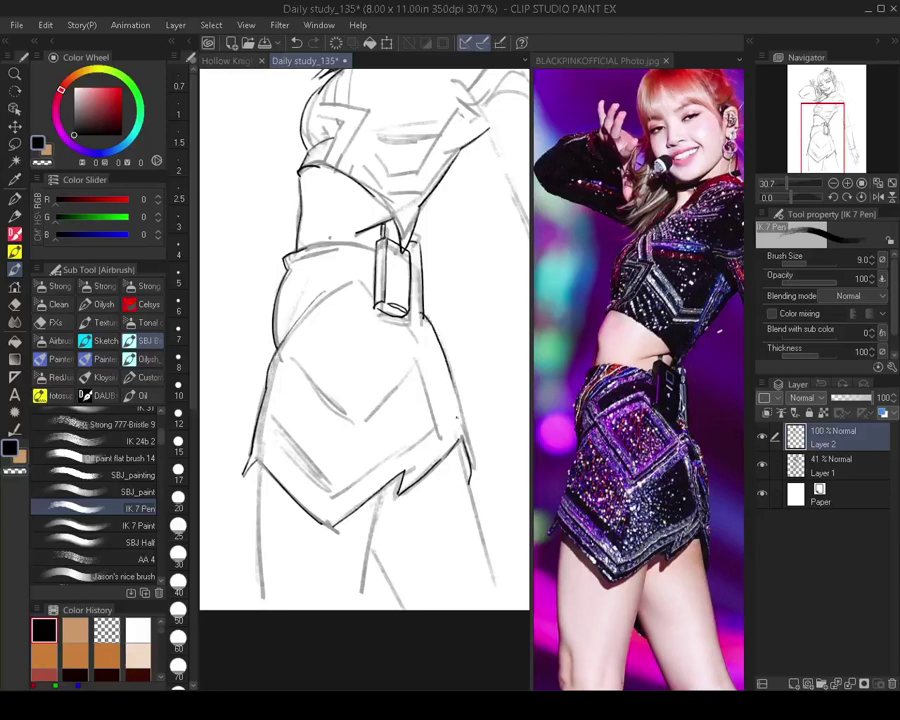
mouse_move(424, 316)
left_mouse_down()
mouse_move(441, 336)
mouse_move(470, 476)
mouse_move(410, 437)
left_mouse_up()
key("ctrl+z")
left_click_drag(441, 261, 421, 283)
mouse_move(421, 428)
left_mouse_down()
mouse_move(382, 432)
mouse_move(380, 455)
left_mouse_up()
Outline the round earring below the ear at pen size 8, following the reference photo
scroll(427, 385, "up", 2)
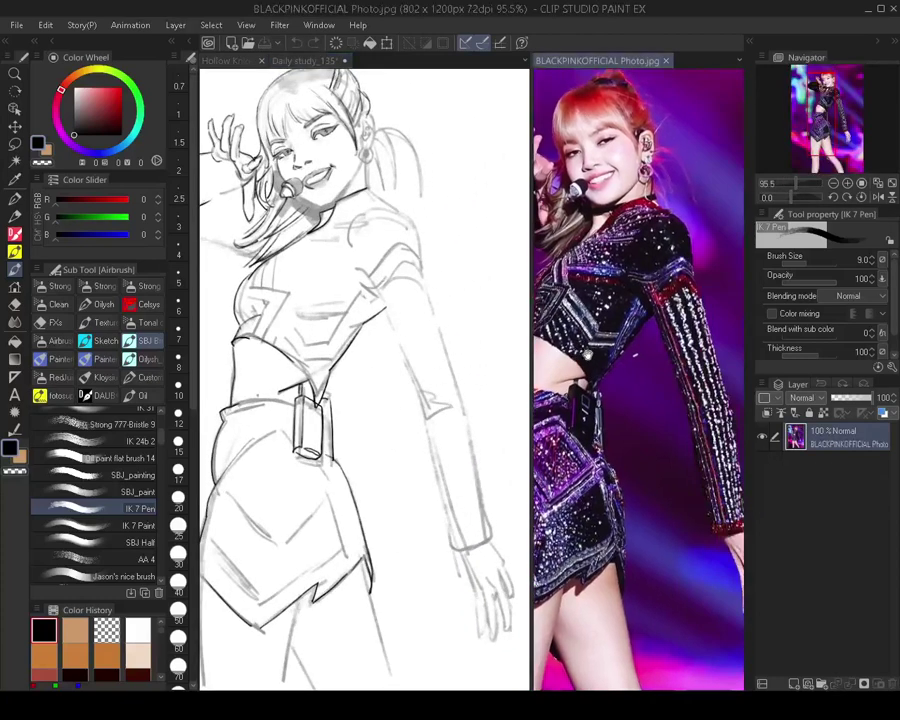
left_click_drag(587, 354, 585, 370)
left_click(422, 368)
left_click_drag(422, 368, 439, 453)
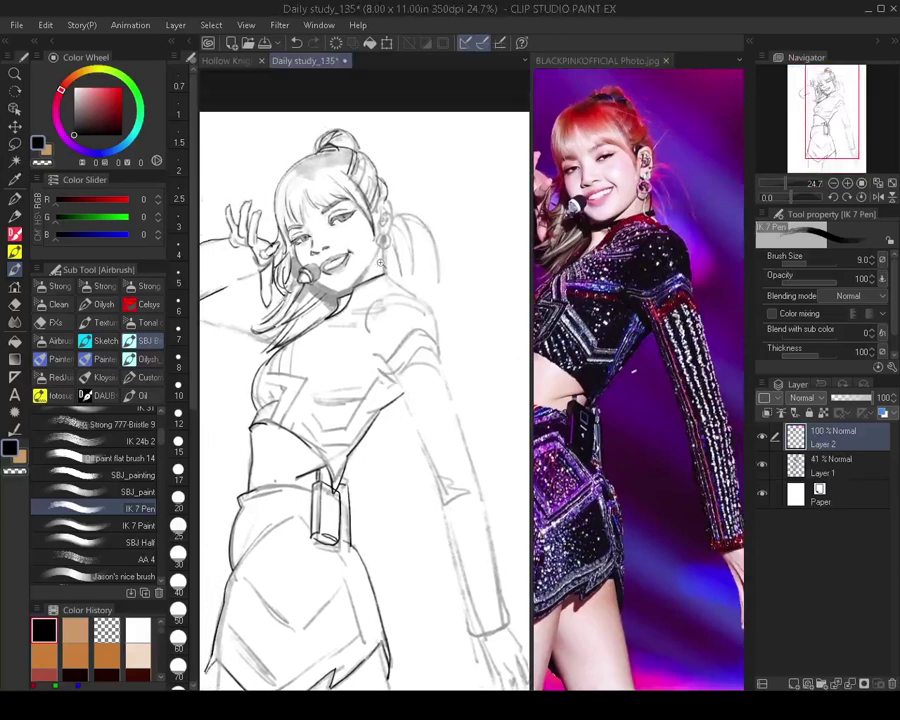
left_click_drag(378, 258, 450, 258)
key("bracketleft")
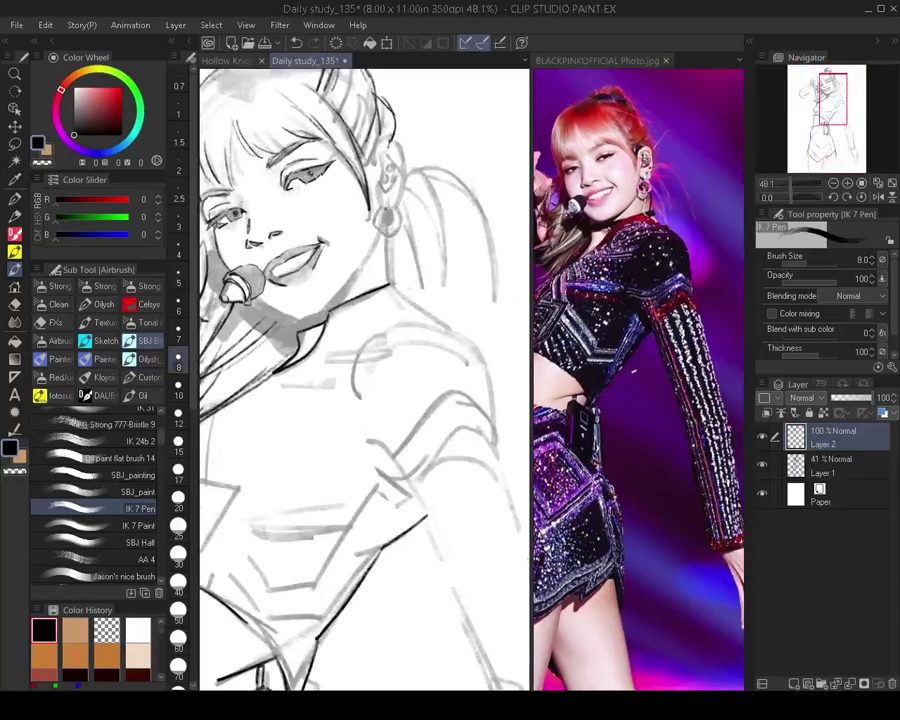
left_click_drag(388, 207, 386, 209)
Outline the ear above the earring, reducing the pen to size 7 and then 6 and undoing unwanted strokes
key("bracketleft")
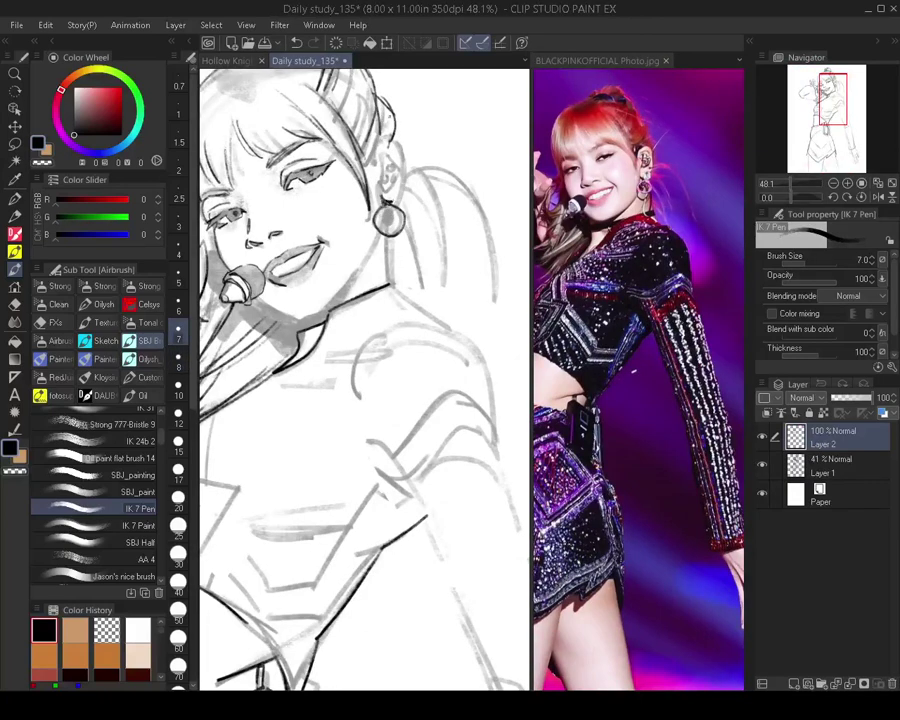
left_click_drag(373, 150, 393, 140)
mouse_move(402, 150)
left_mouse_down()
mouse_move(396, 202)
mouse_move(381, 154)
mouse_move(396, 156)
mouse_move(397, 147)
mouse_move(379, 162)
mouse_move(379, 184)
mouse_move(392, 187)
mouse_move(399, 153)
left_mouse_up()
key("ctrl+z")
key("[")
key("ctrl+z")
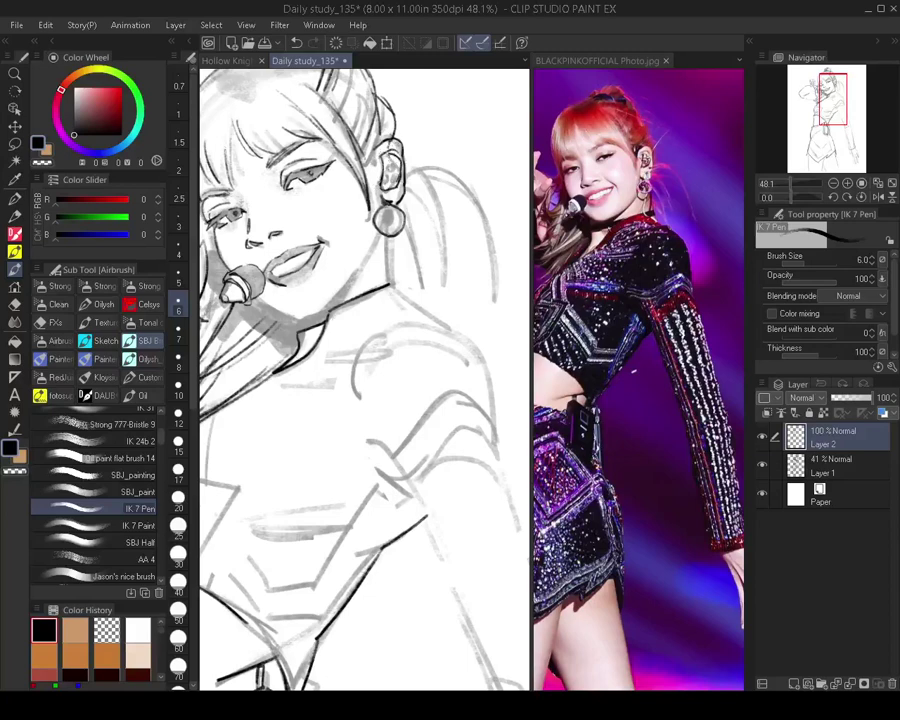
Draw the in-ear monitor details inside the ear and shade in the round earring, enlarging the pen up to size 30
left_click_drag(270, 108, 278, 122)
mouse_move(385, 158)
left_mouse_down()
mouse_move(391, 153)
mouse_move(384, 180)
mouse_move(397, 191)
left_mouse_up()
key("]")
key("]")
key("]")
key("]")
mouse_move(383, 207)
left_mouse_down()
mouse_move(396, 214)
mouse_move(389, 230)
mouse_move(400, 222)
mouse_move(391, 217)
mouse_move(397, 224)
left_mouse_up()
key("]")
key("]")
key("]")
key("]")
key("]")
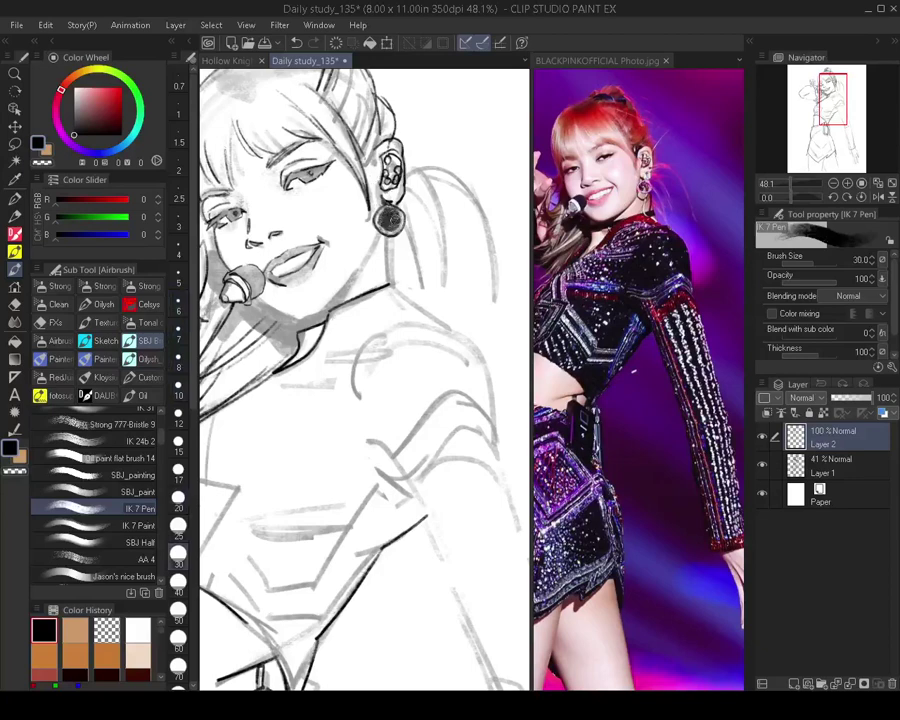
Outline the shoulder slope beside the collar at pen size 6, checking the drawing in a mirrored view
key("bracketleft")
key("bracketleft")
key("bracketleft")
key("bracketleft")
key("bracketleft")
key("bracketleft")
key("bracketleft")
key("bracketleft")
key("bracketleft")
key("bracketleft")
key("bracketleft")
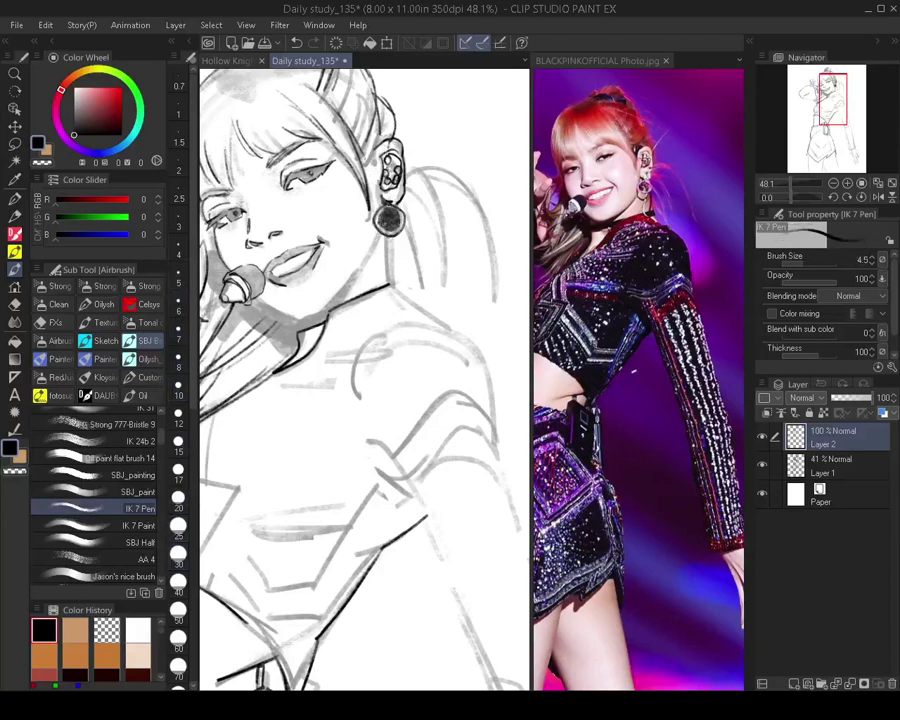
key("bracketleft")
key("bracketleft")
left_click_drag(358, 316, 398, 300)
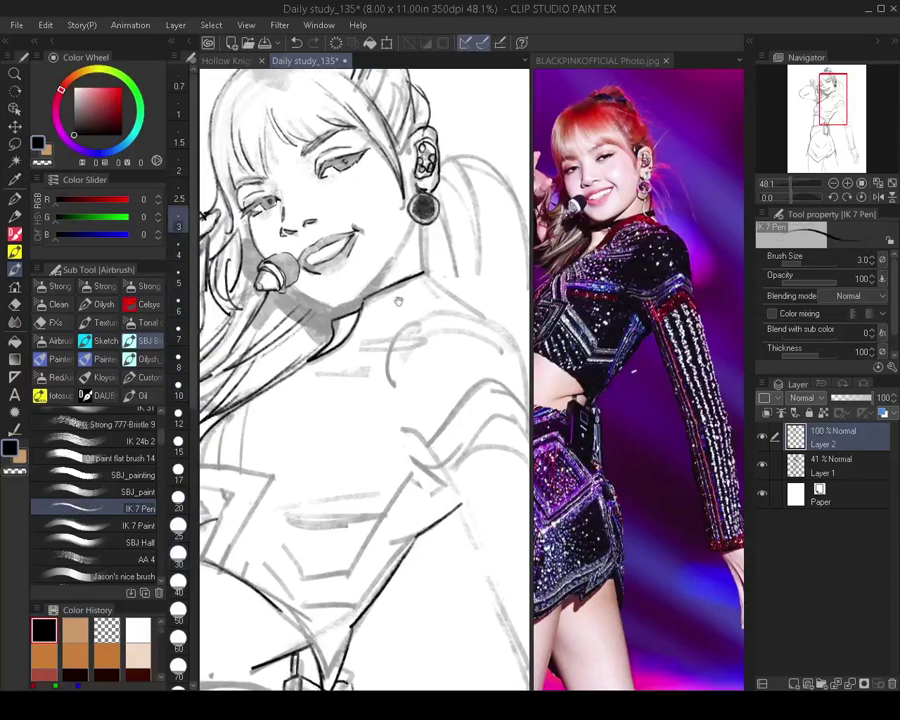
key("bracketleft")
key("bracketleft")
key("bracketleft")
key("h")
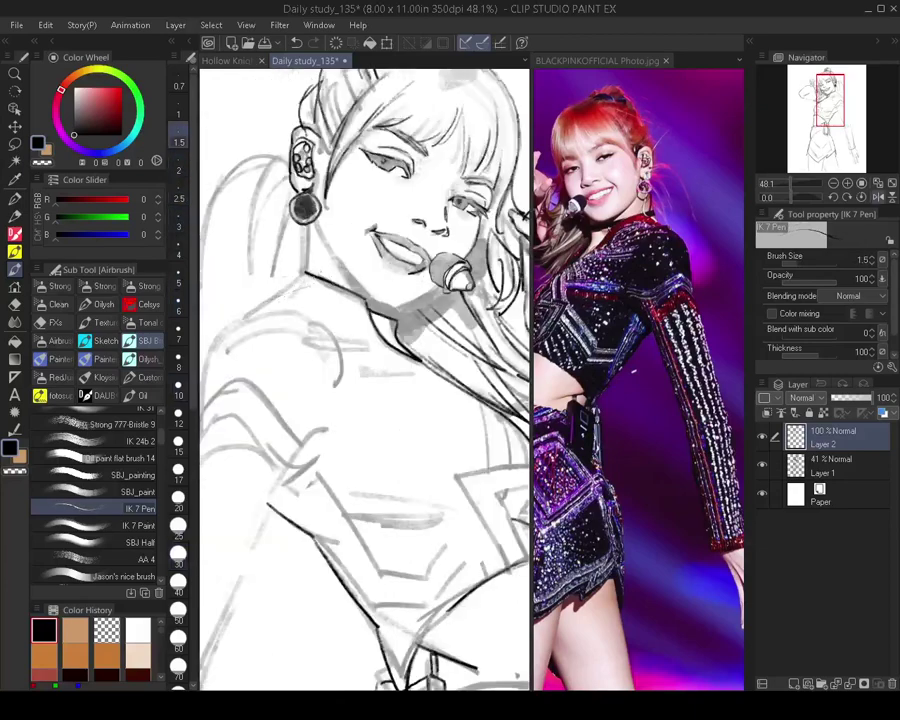
key("h")
key("h")
key("bracketright")
key("bracketright")
key("bracketright")
key("bracketright")
key("bracketright")
key("bracketright")
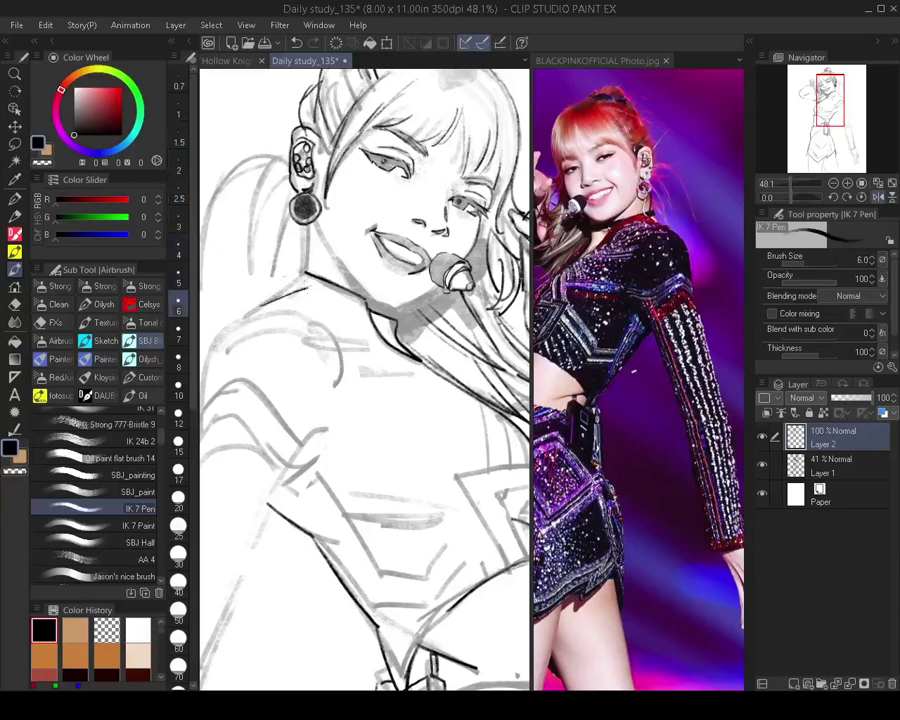
key("h")
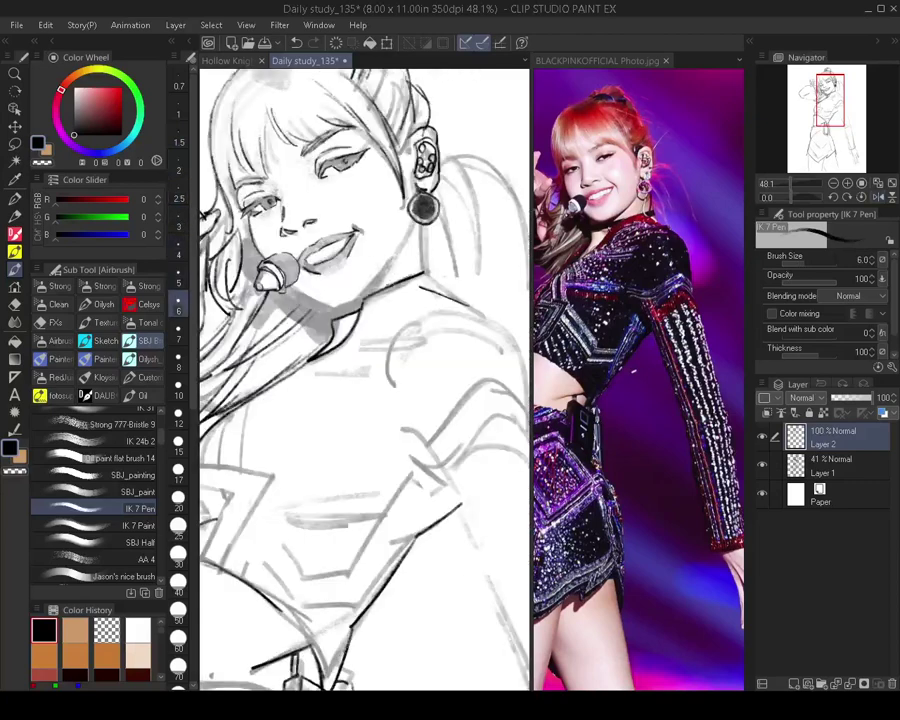
Draw the neck line from the earring to the collar and close the collar corner, undoing extra strokes after a mirrored check
mouse_move(419, 280)
left_mouse_down()
mouse_move(386, 288)
mouse_move(431, 283)
mouse_move(424, 272)
left_mouse_up()
key("bracketright")
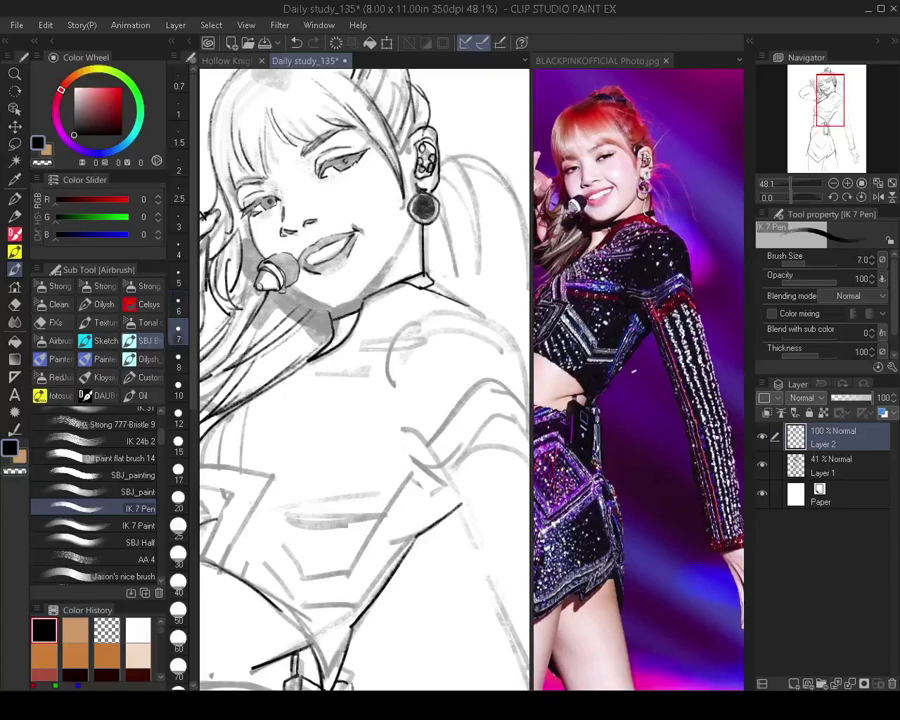
left_click_drag(354, 303, 371, 344)
key("h")
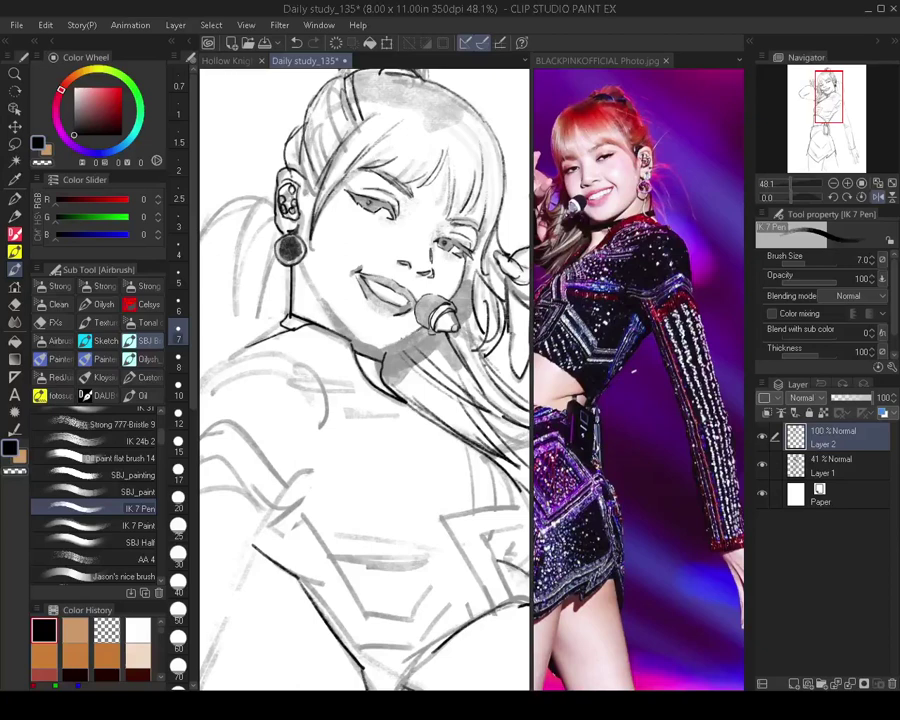
key("h")
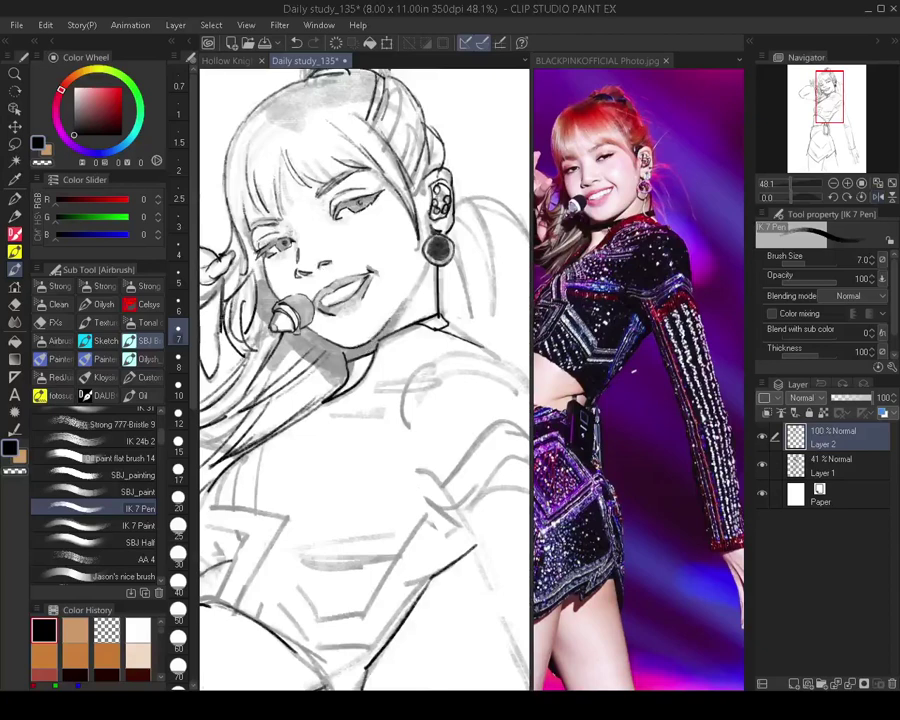
key("ctrl+z")
left_click_drag(426, 265, 370, 338)
key("ctrl+z")
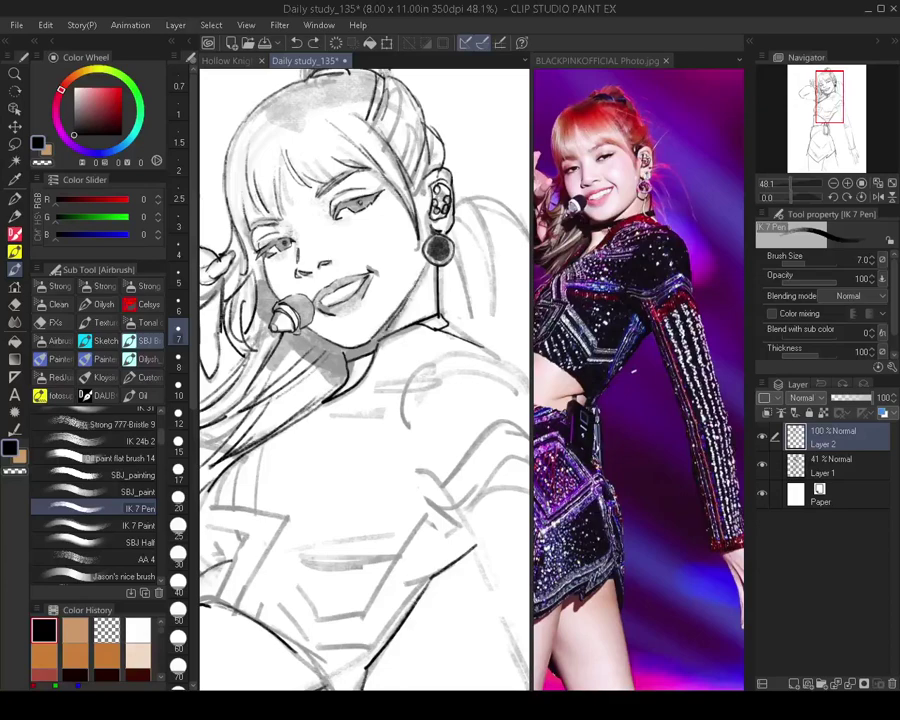
Outline the lowered arm's shoulder and the outer edge of its upper sleeve at pen size 8
scroll(396, 356, "down", 2)
scroll(396, 356, "down", 1)
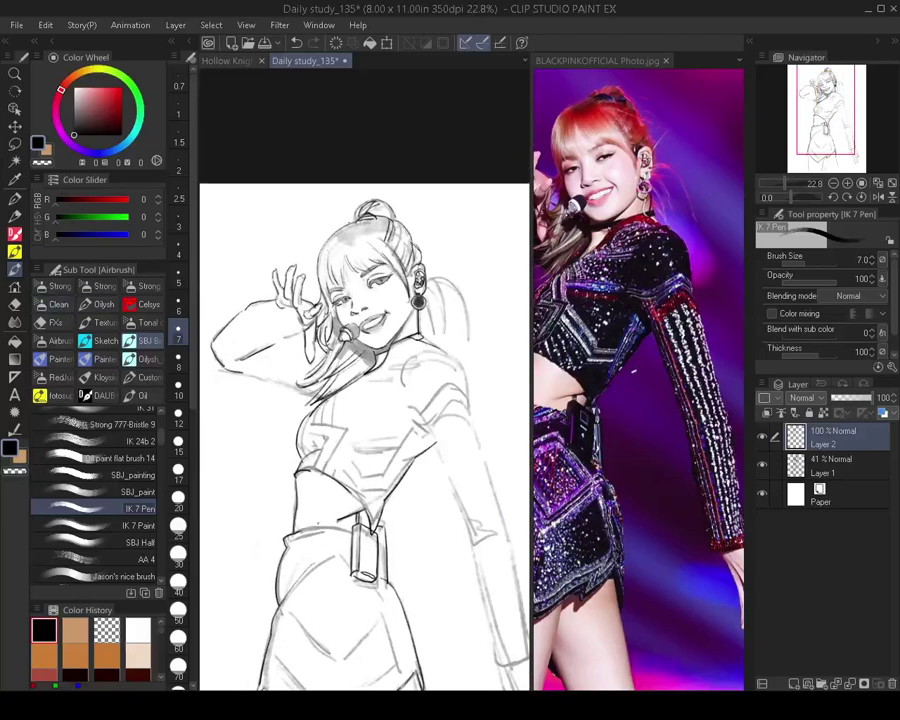
scroll(396, 332, "up", 2)
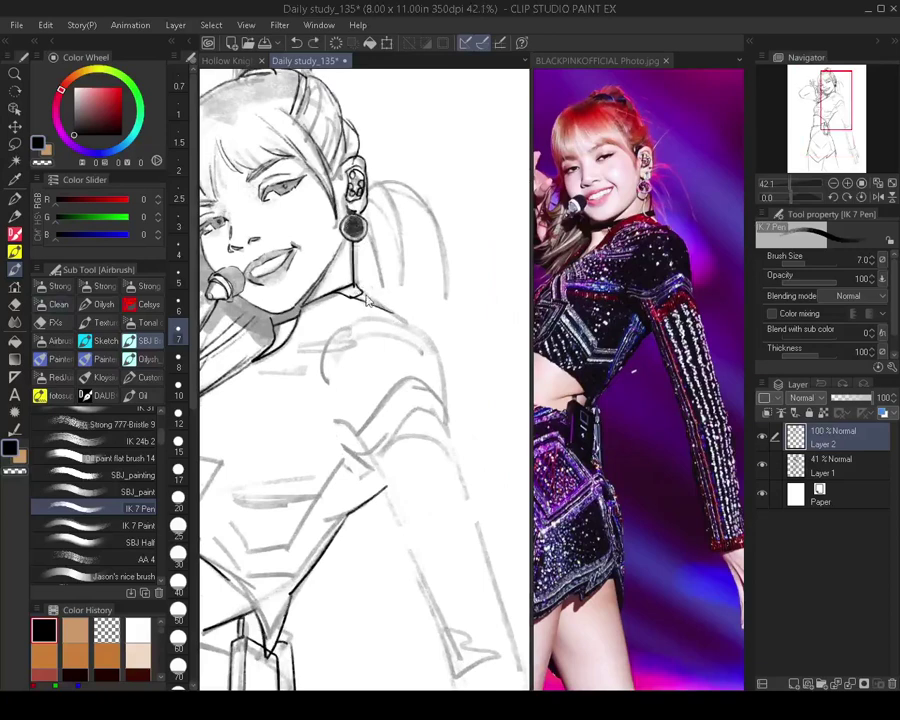
key("]")
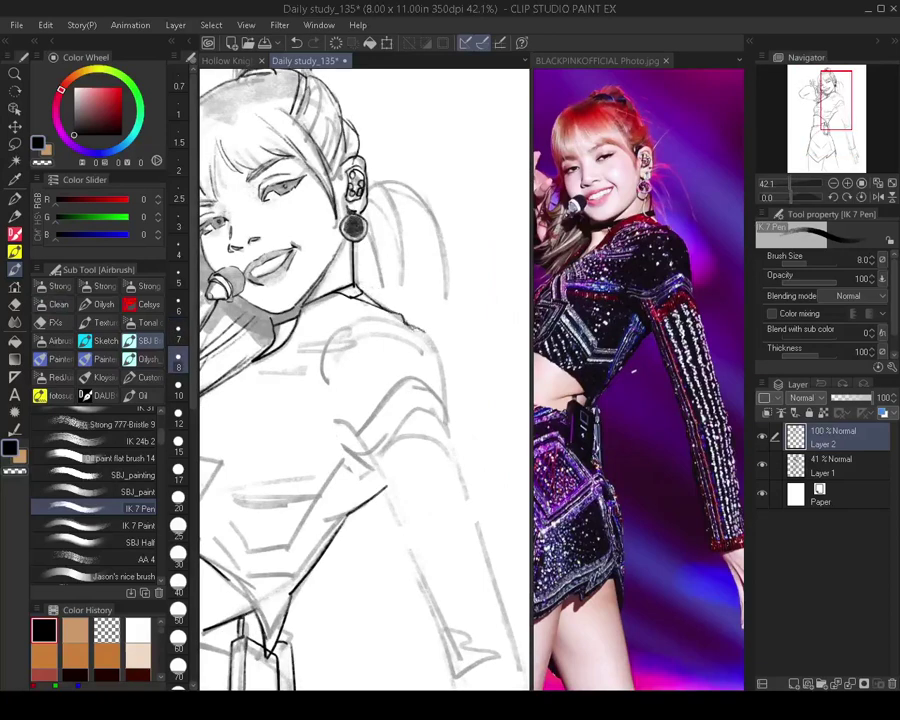
mouse_move(402, 321)
left_mouse_down()
mouse_move(434, 341)
mouse_move(441, 360)
mouse_move(384, 306)
mouse_move(415, 328)
mouse_move(449, 432)
left_mouse_up()
scroll(395, 245, "down", 2)
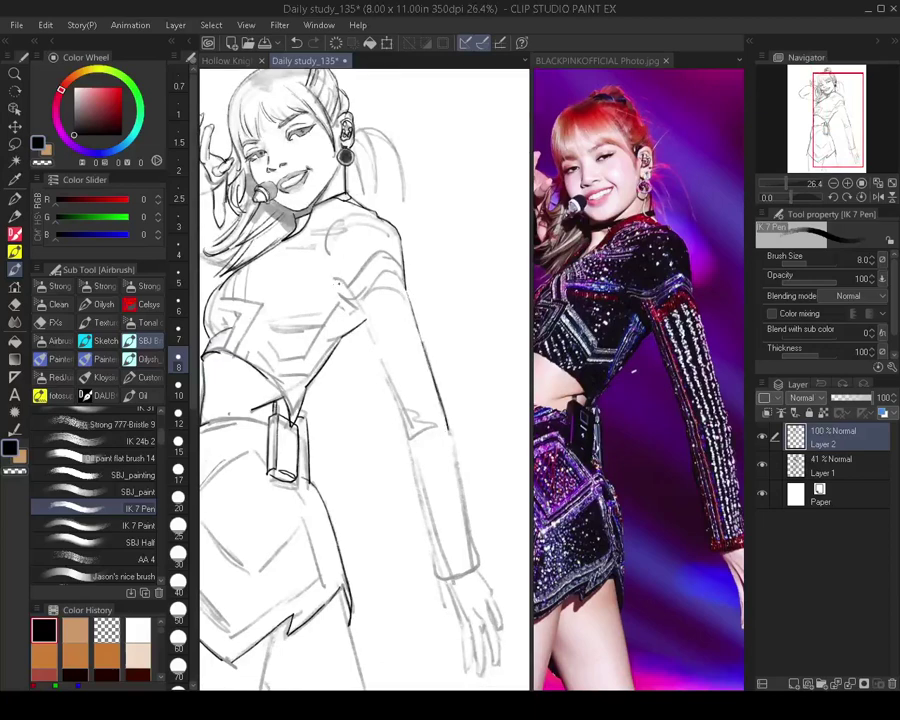
Outline the inner edge of the lowered arm's upper sleeve down to the elbow at pen size 9, undoing the earlier attempts
left_click_drag(336, 279, 385, 370)
key("ctrl+z")
key("]")
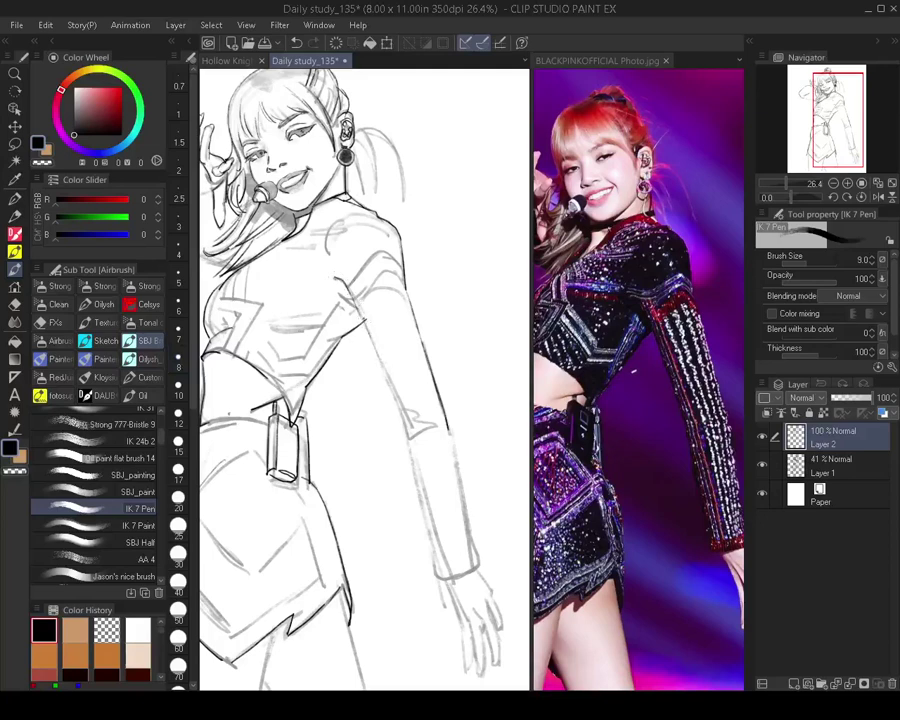
left_click_drag(364, 320, 398, 414)
key("ctrl+z")
left_click_drag(363, 318, 405, 432)
left_click_drag(424, 477, 403, 416)
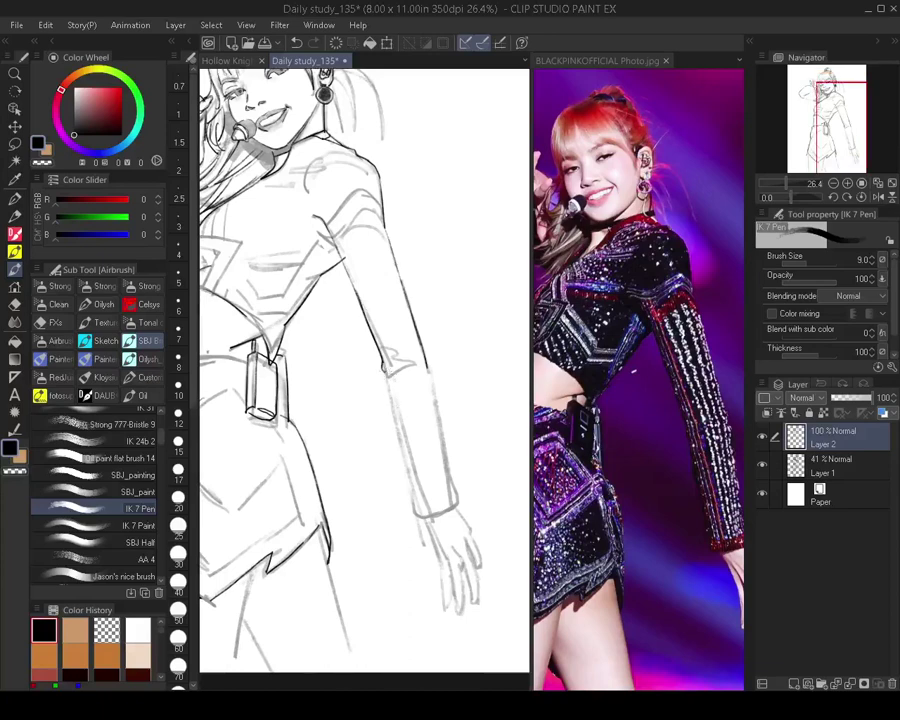
Outline both edges of the lowered arm's forearm sleeve and its cuff, redoing the outer edge once
left_click_drag(384, 369, 420, 516)
left_click_drag(432, 393, 453, 486)
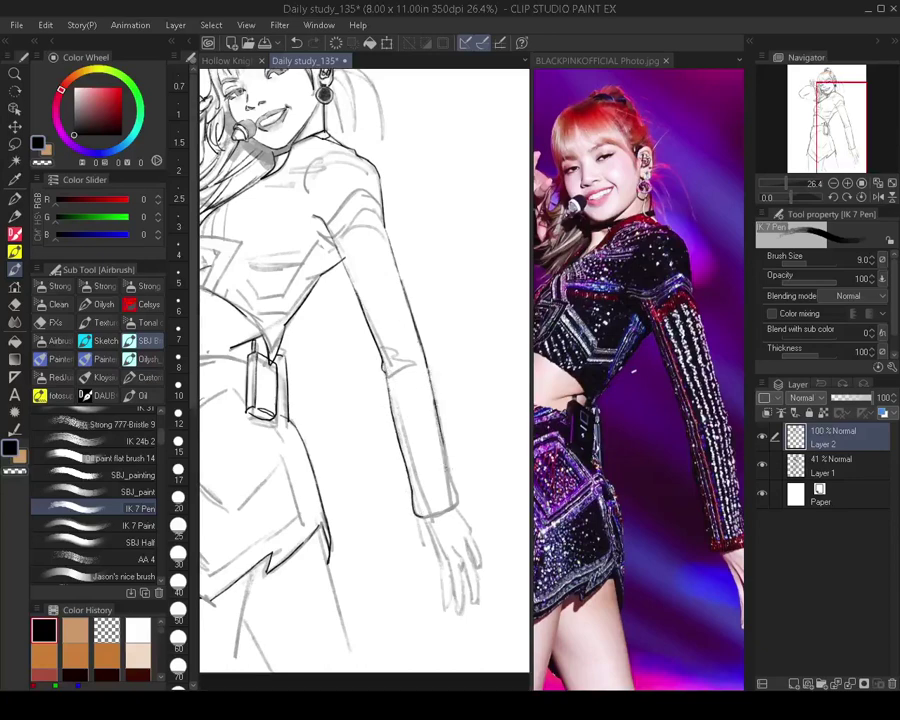
key("ctrl+z")
mouse_move(433, 404)
left_mouse_down()
mouse_move(455, 501)
mouse_move(441, 517)
mouse_move(457, 507)
left_mouse_up()
scroll(447, 516, "down", 2)
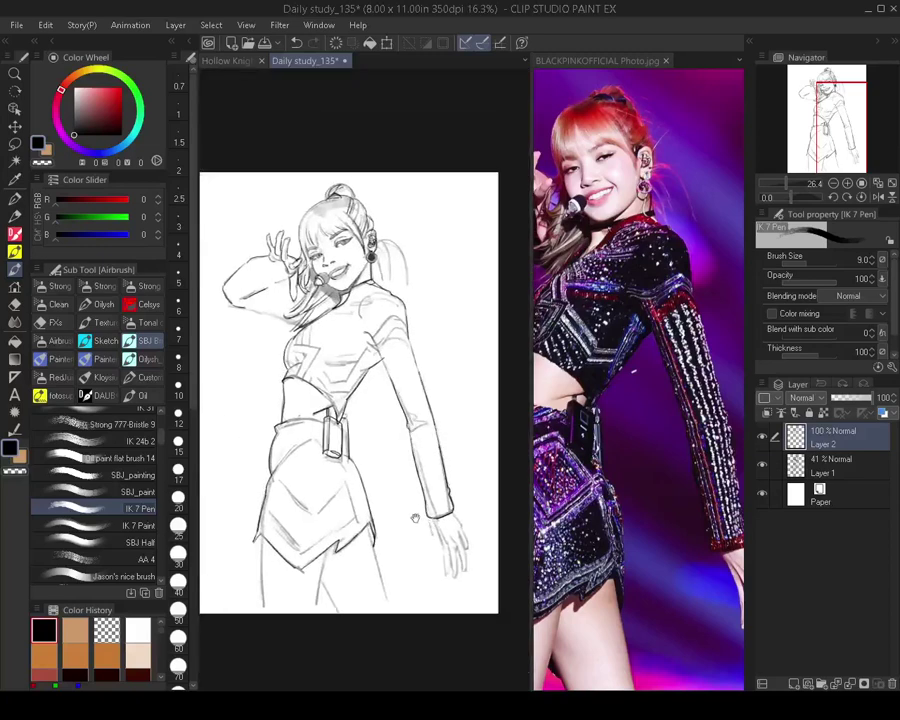
Outline the lowered hand's wrist, back and fingers below the cuff, following the hand in the reference photo
left_click(762, 465)
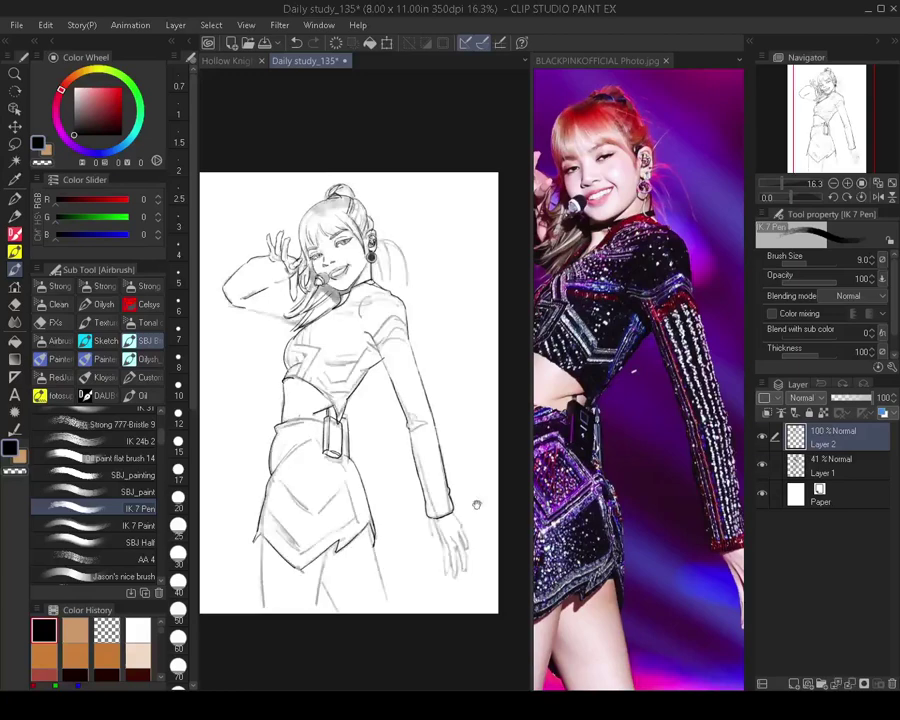
scroll(340, 380, "down", 1)
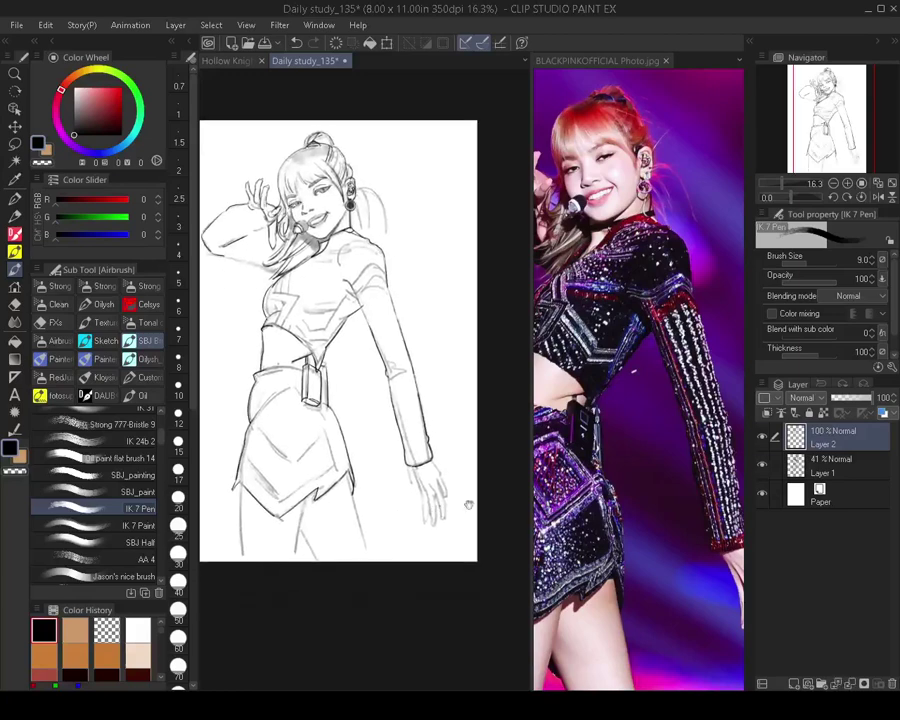
left_click(580, 425)
scroll(580, 425, "up", 5)
left_click_drag(580, 425, 566, 413)
left_click(460, 522)
scroll(458, 536, "up", 3)
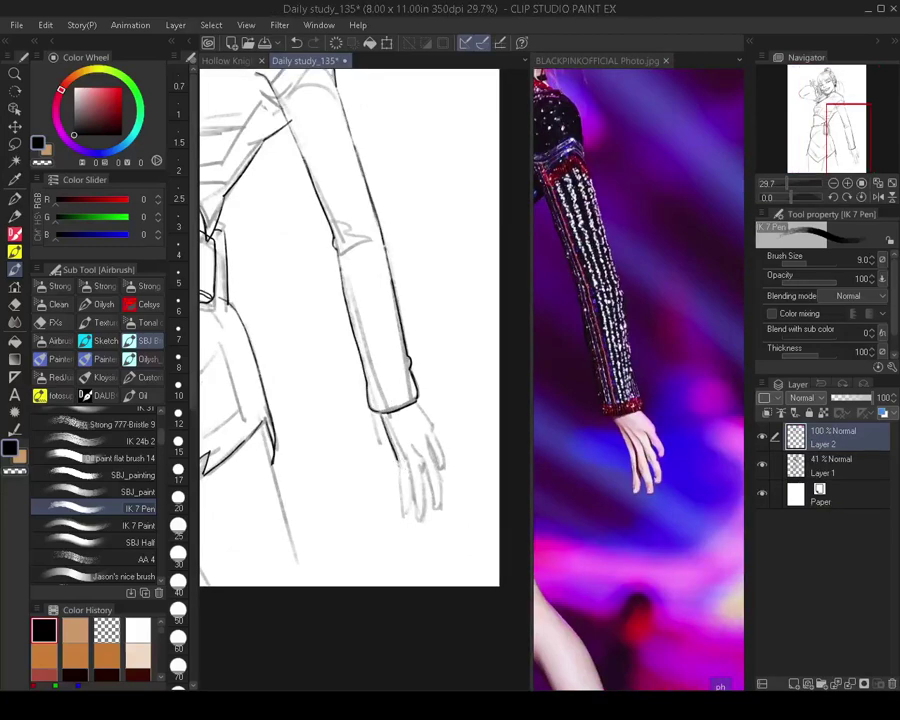
mouse_move(399, 461)
left_mouse_down()
mouse_move(403, 514)
mouse_move(409, 499)
left_mouse_up()
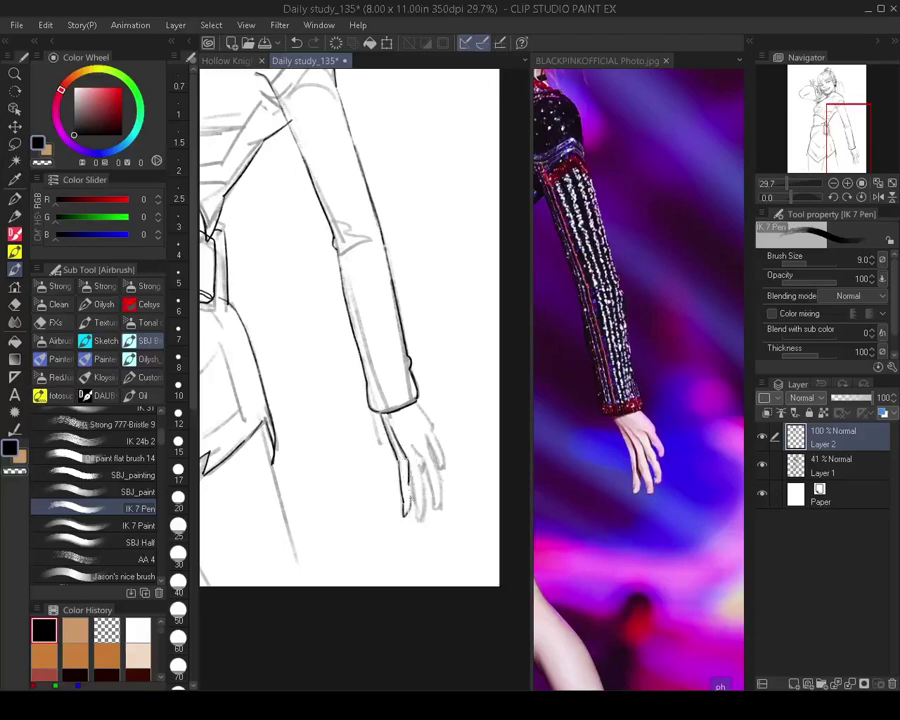
left_click_drag(409, 484, 418, 524)
left_click_drag(421, 462, 425, 485)
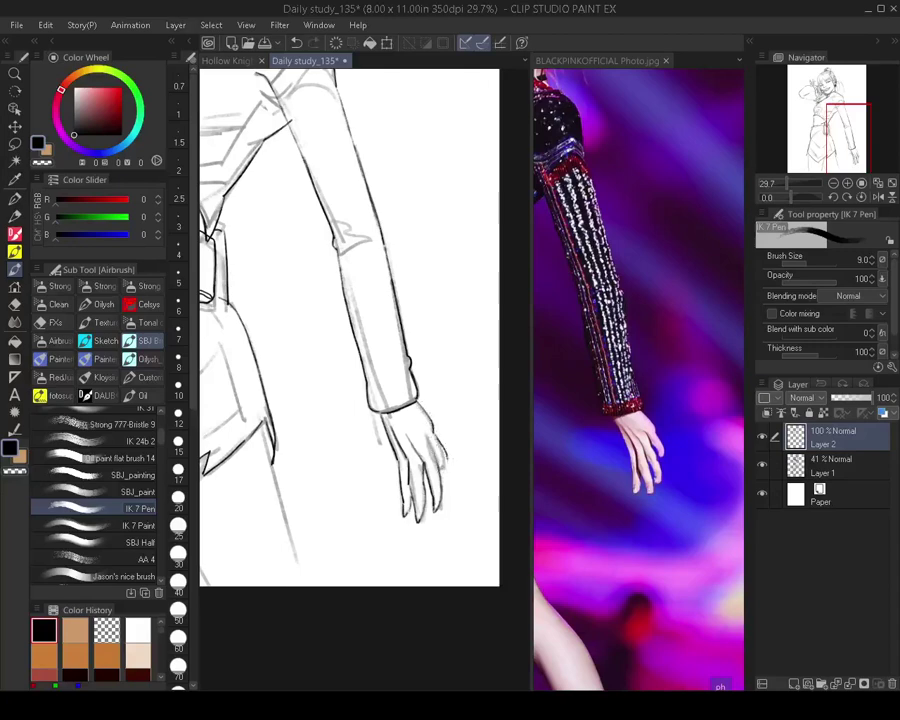
left_click_drag(433, 432, 446, 464)
left_click_drag(386, 414, 370, 450)
Shade the shadow beneath the skirt hem's raised-arm side at pen size 60, following the reference photo and undoing the excess past the central point
scroll(378, 435, "up", 5)
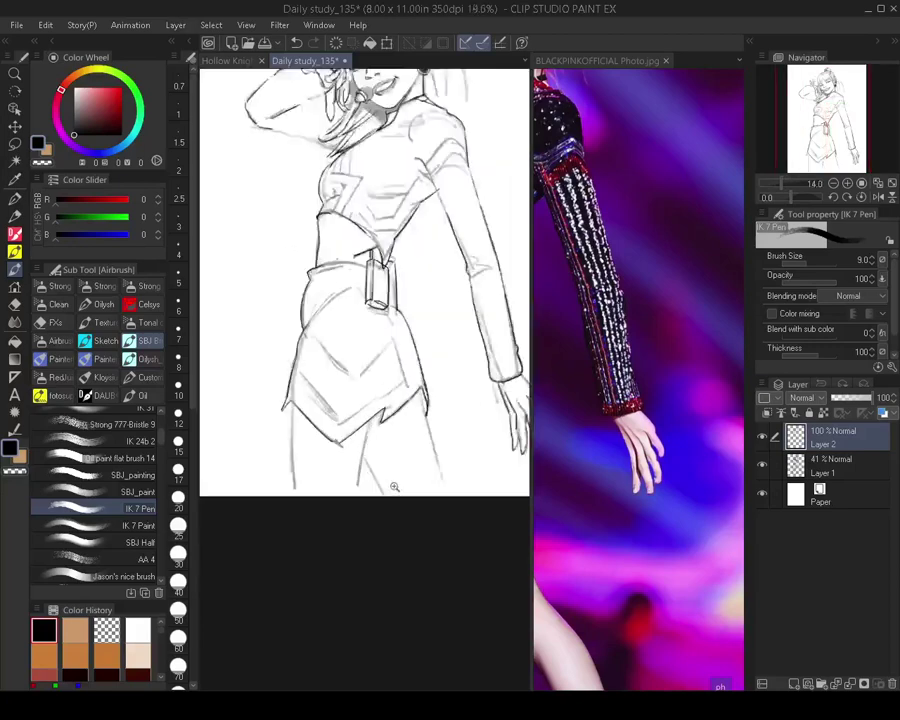
left_click(589, 420)
scroll(589, 420, "down", 5)
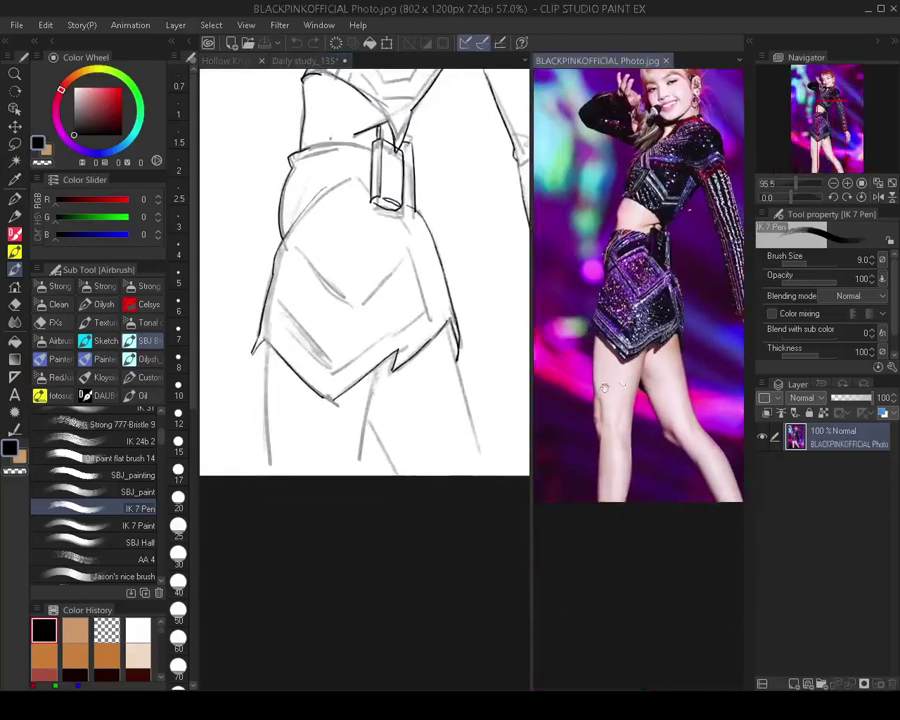
left_click(393, 472)
key("]")
key("]")
key("]")
key("]")
key("]")
key("]")
key("]")
key("]")
key("]")
key("]")
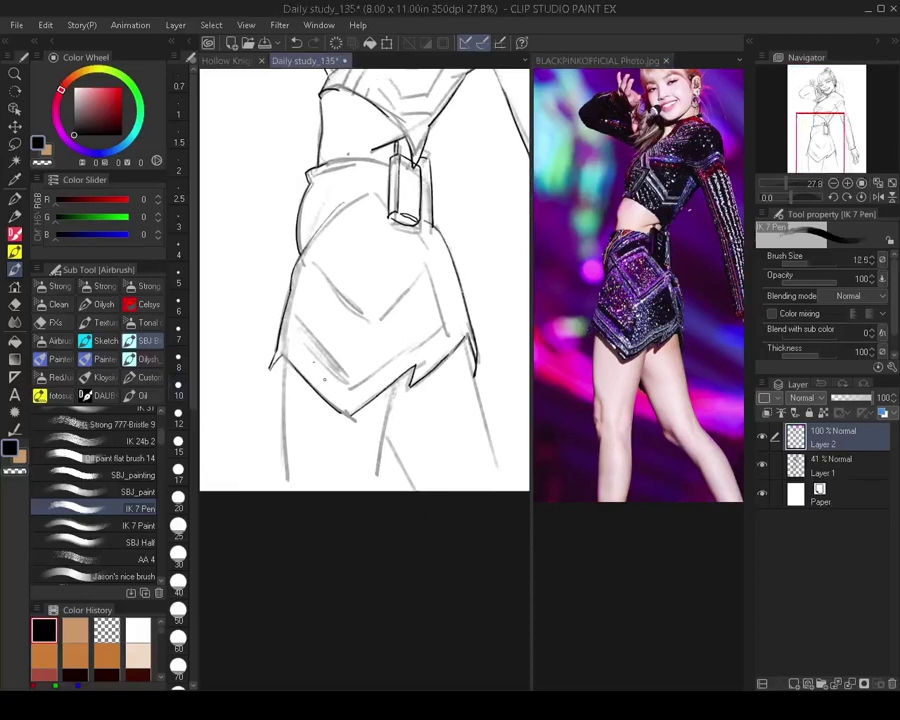
mouse_move(288, 368)
left_mouse_down()
mouse_move(343, 422)
mouse_move(406, 376)
left_mouse_up()
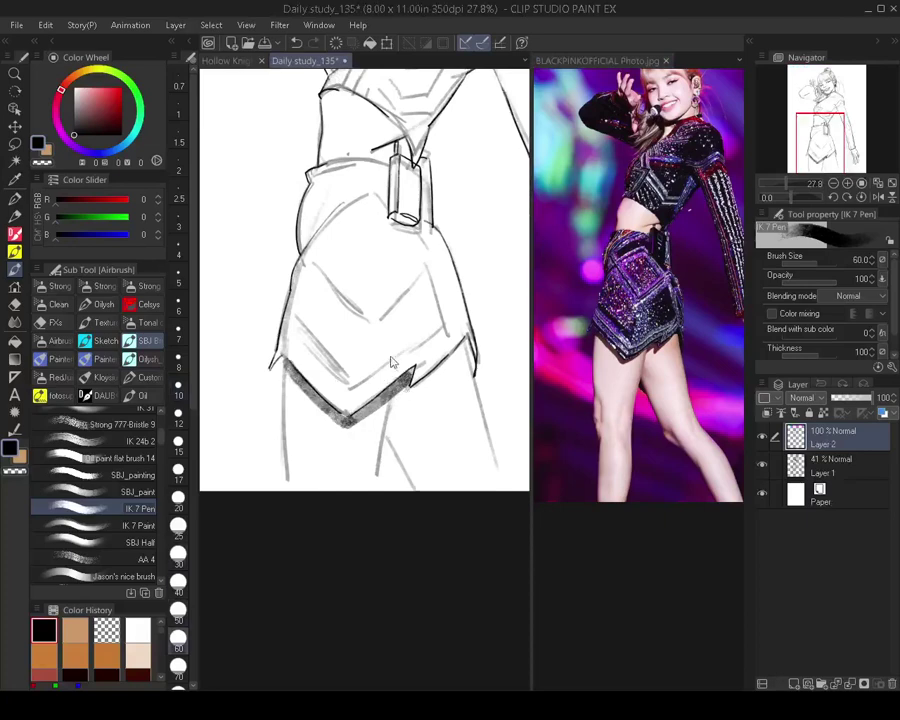
key("ctrl+z")
Shade beneath the hem from its central point towards the slit at pen size 30, undoing the attempt at size 35
key("bracketleft")
key("bracketleft")
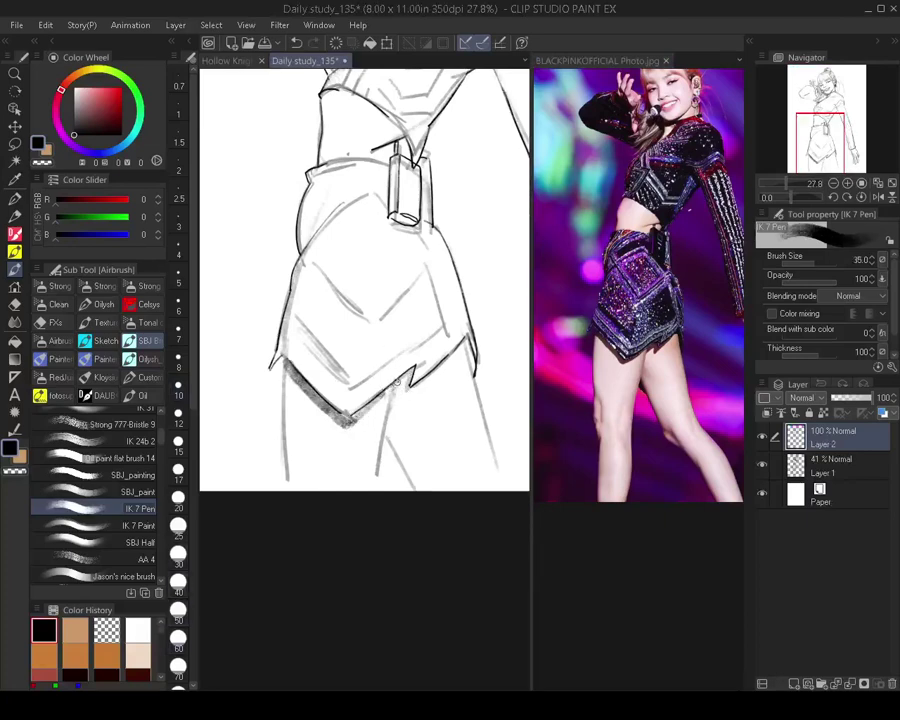
key("bracketleft")
key("bracketright")
left_click_drag(351, 418, 396, 379)
key("ctrl+z")
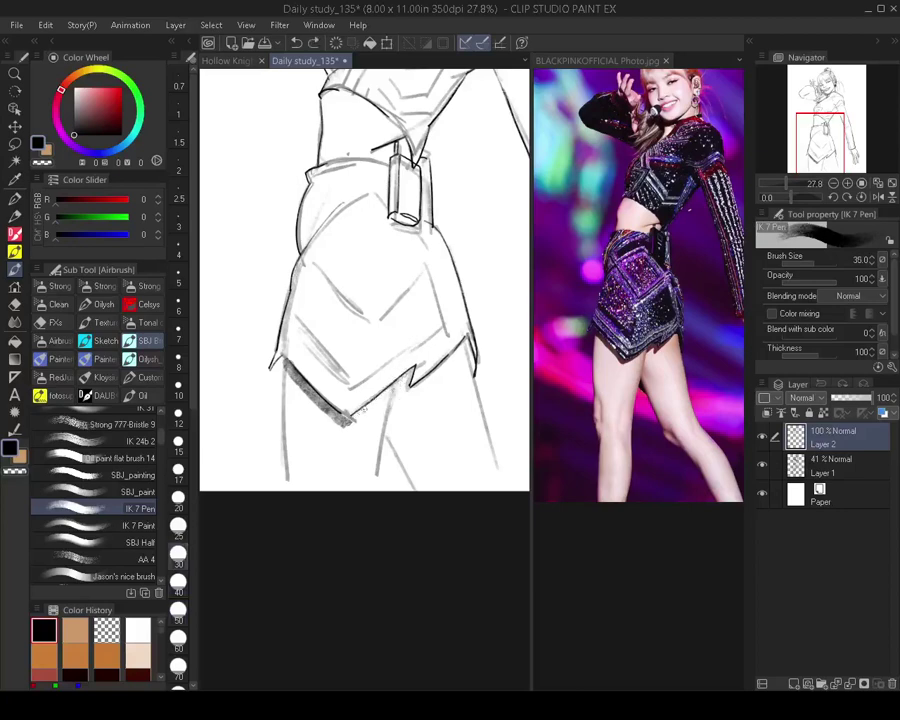
key("bracketleft")
left_click_drag(351, 418, 396, 381)
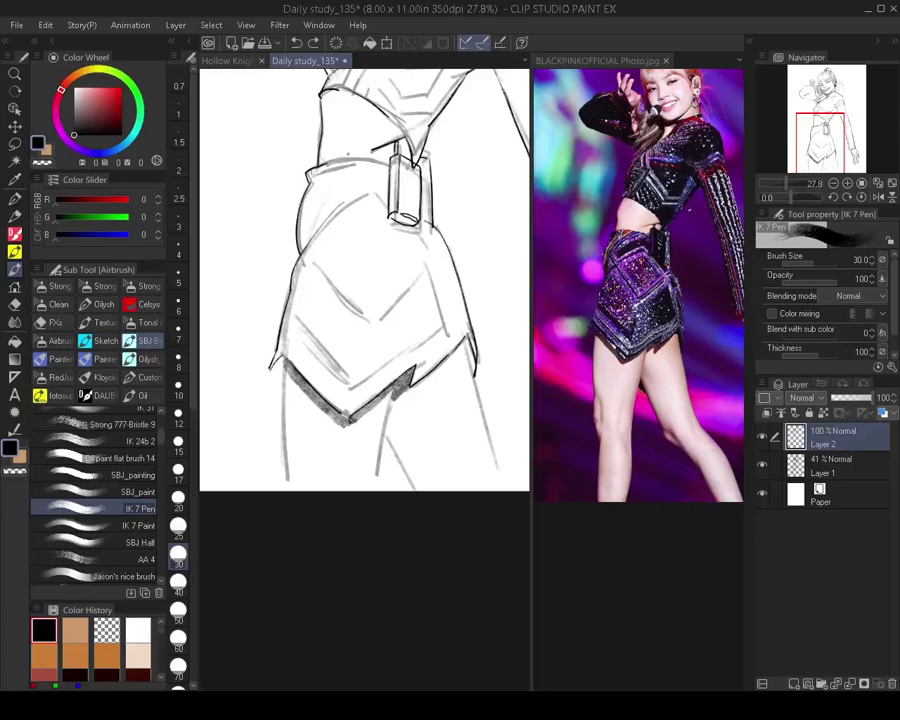
Shade inside the skirt slit and beneath the hem's lowered-arm side, enlarging the pen to size 50
left_click_drag(400, 388, 412, 370)
left_click(178, 608)
left_click_drag(398, 396, 414, 382)
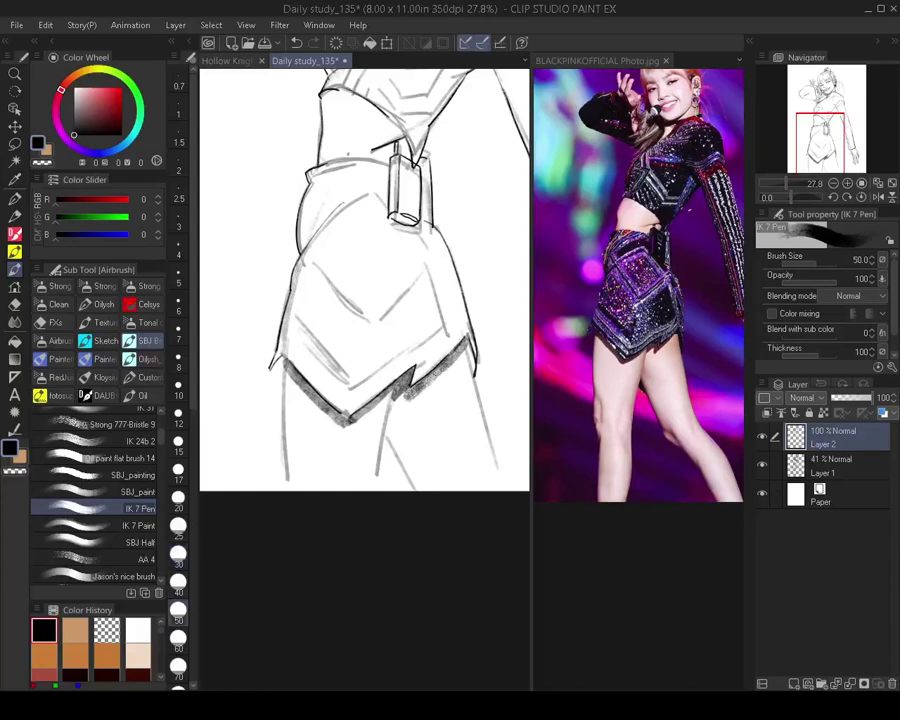
Outline both legs from the skirt hem to the bottom of the page at pen size 12.5, including the small curve between them
key("bracketleft")
key("bracketleft")
key("bracketleft")
key("bracketleft")
key("bracketleft")
key("bracketleft")
key("bracketleft")
key("bracketleft")
key("bracketleft")
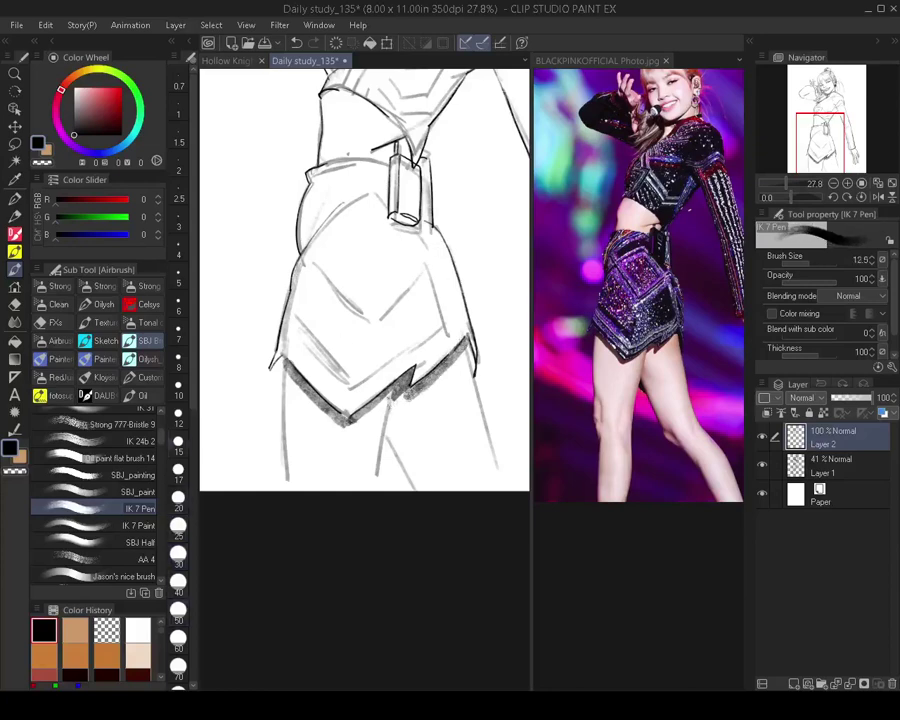
left_click_drag(394, 381, 377, 481)
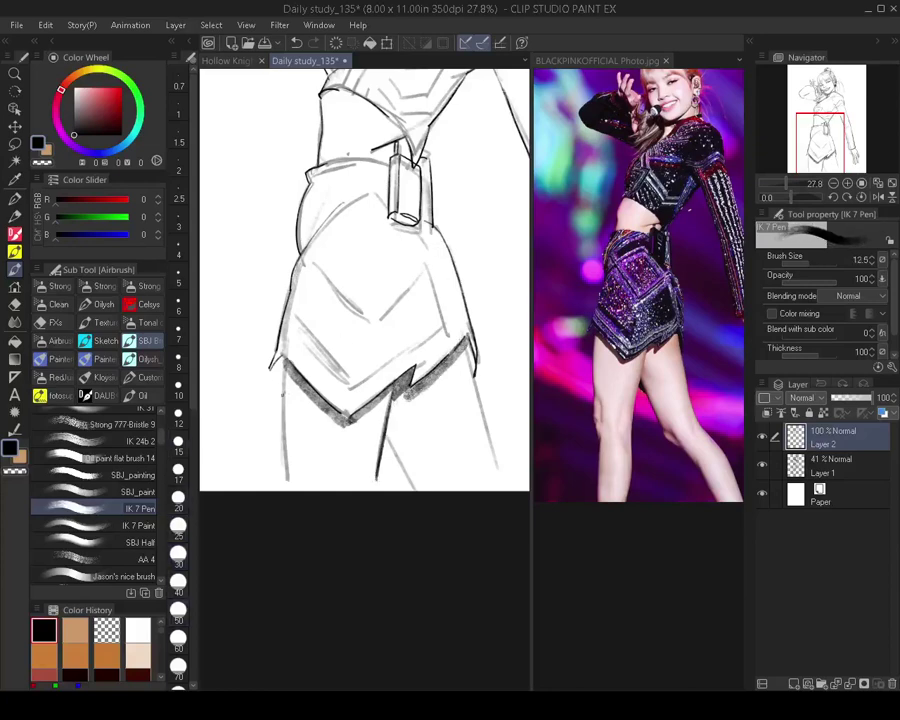
left_click_drag(281, 360, 287, 482)
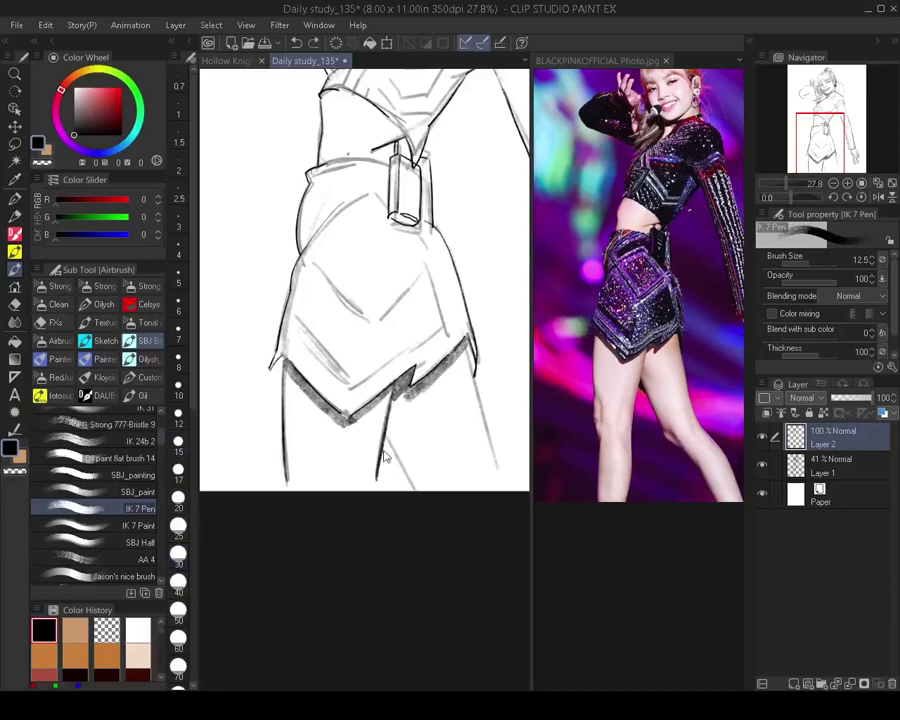
left_click_drag(381, 446, 393, 461)
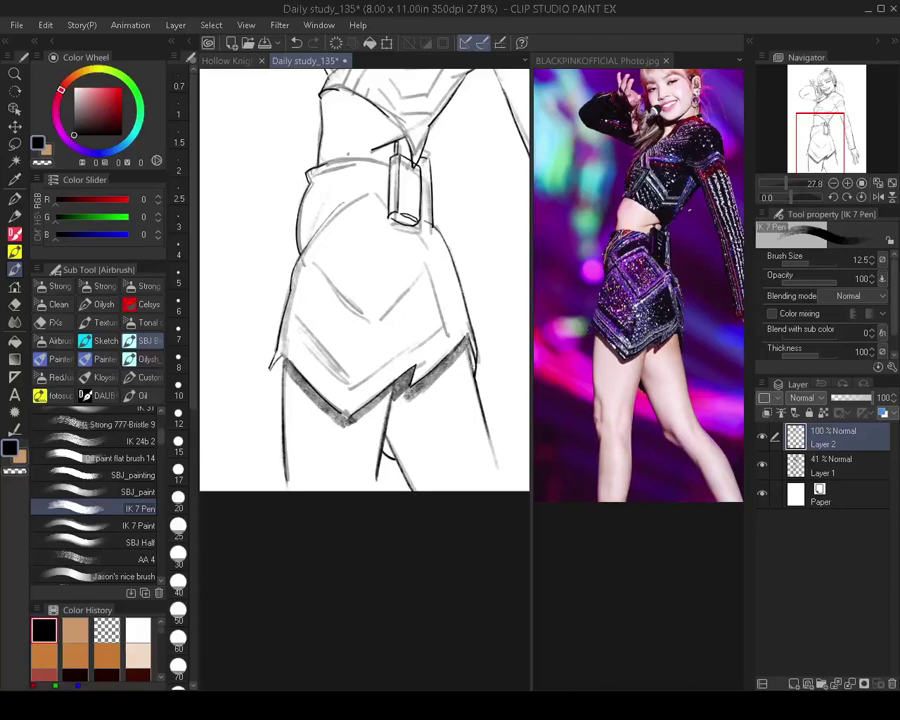
Fill the small curve between the legs with dark shading at pen size 25, undoing the attempt at size 30
key("bracketright")
key("bracketright")
key("bracketright")
key("bracketright")
key("bracketright")
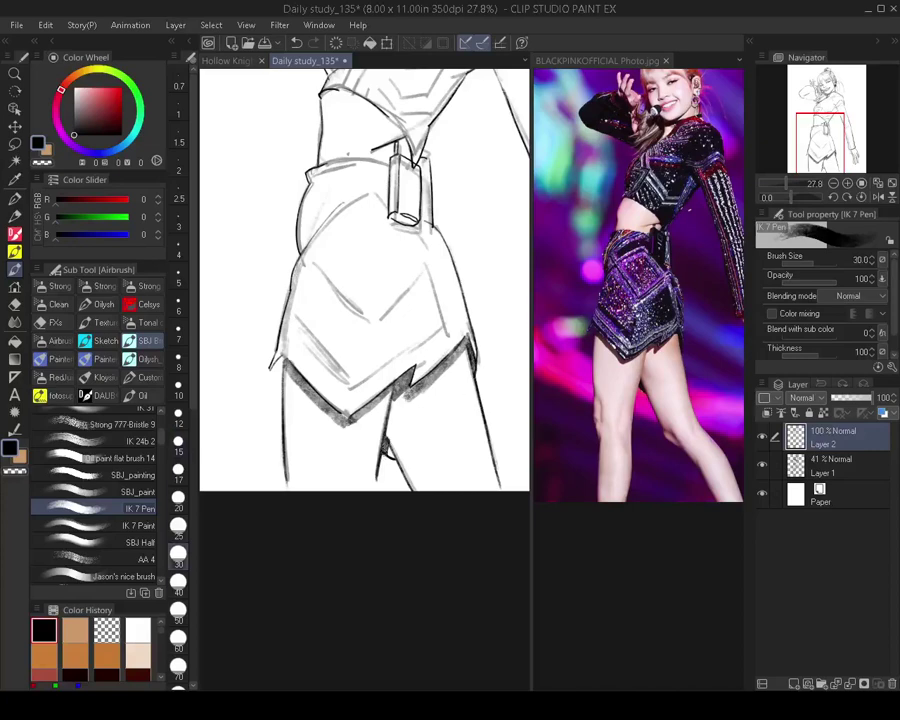
key("bracketleft")
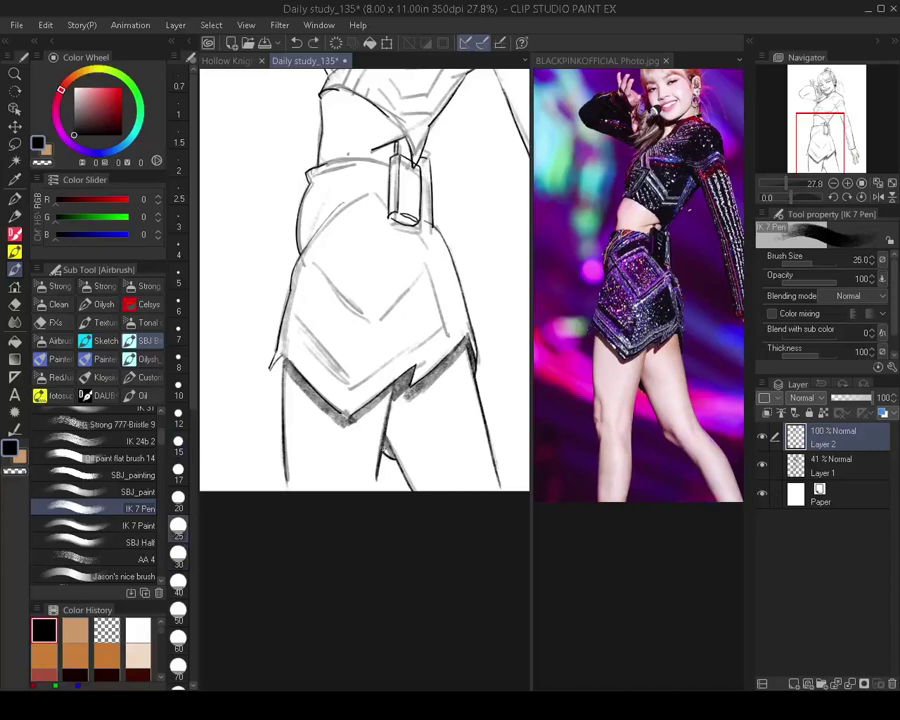
left_click_drag(399, 435, 407, 450)
scroll(405, 437, "down", 3)
left_click_drag(428, 298, 392, 405)
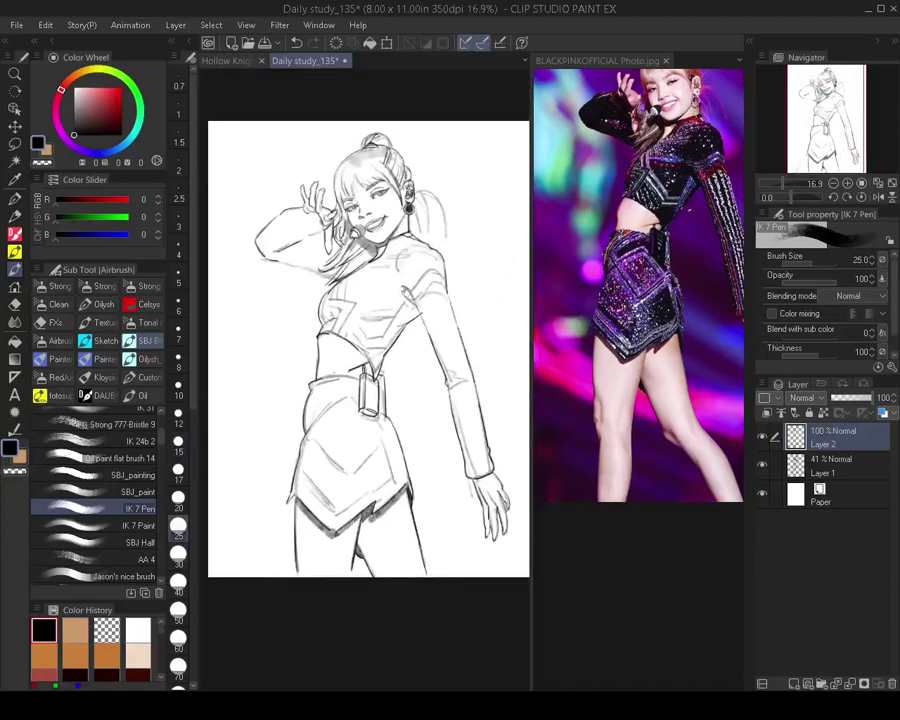
Draw the chevron and neckline pattern lines across the chest of the crop top at pen size 12.5
left_click_drag(425, 325, 425, 340)
scroll(424, 338, "up", 3)
key("bracketleft")
key("bracketleft")
key("bracketleft")
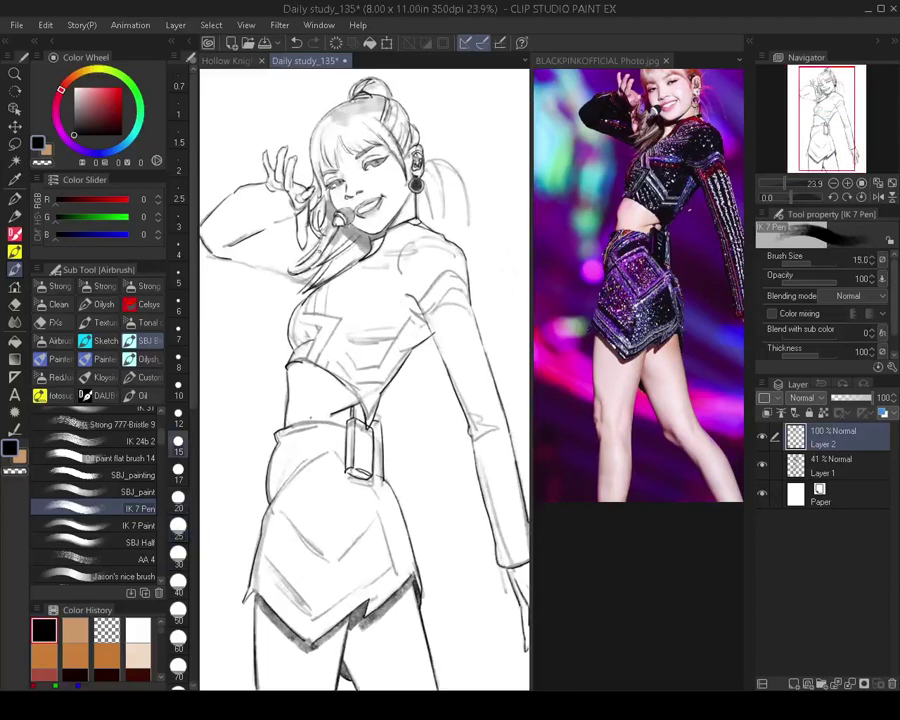
key("bracketleft")
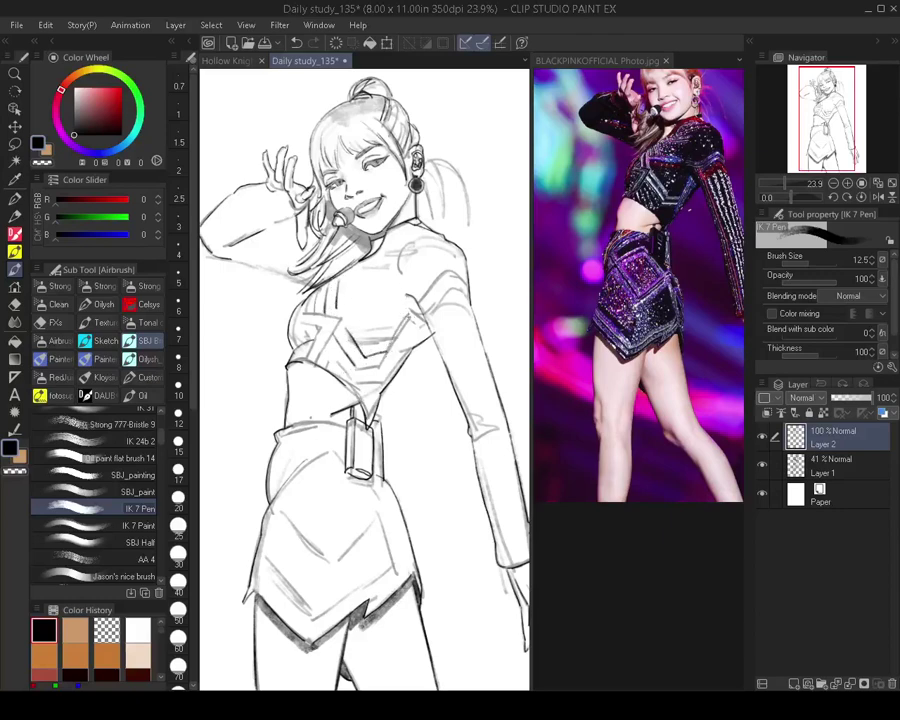
left_click_drag(418, 382, 402, 406)
Compare the proportions and pose of the whole sketched figure with the full reference photo
scroll(422, 392, "down", 3)
scroll(401, 405, "down", 2)
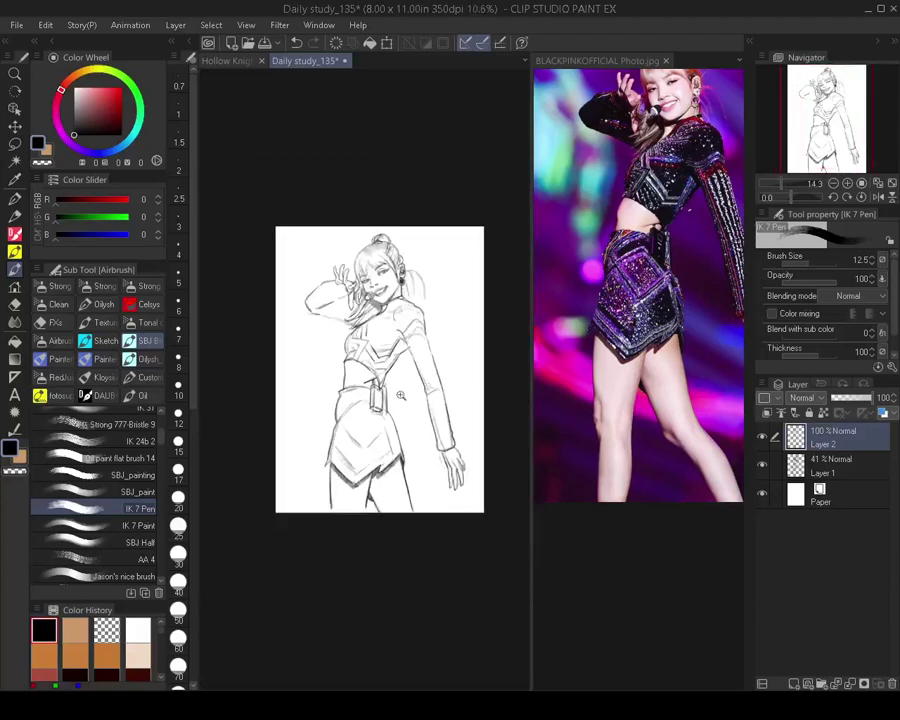
scroll(397, 367, "up", 1)
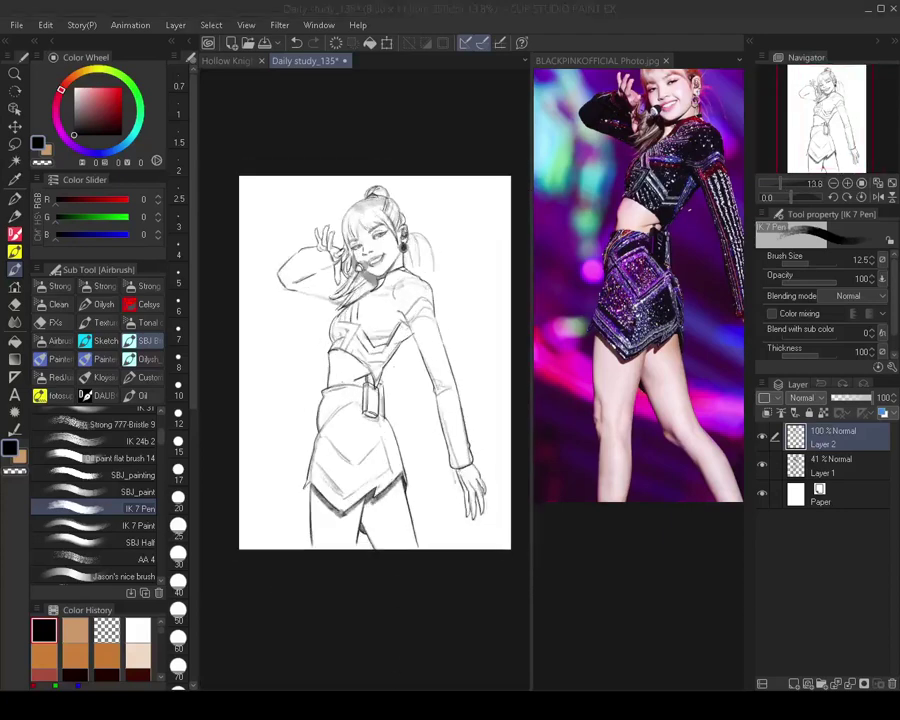
left_click(358, 611)
left_click_drag(340, 436, 346, 461)
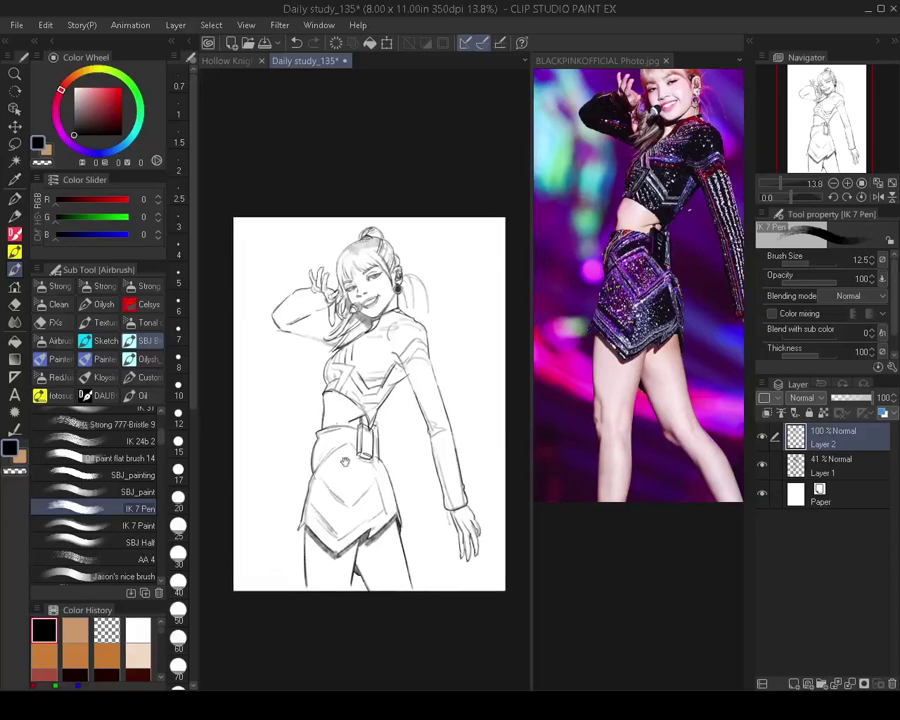
left_click(615, 335)
left_click_drag(615, 335, 590, 402)
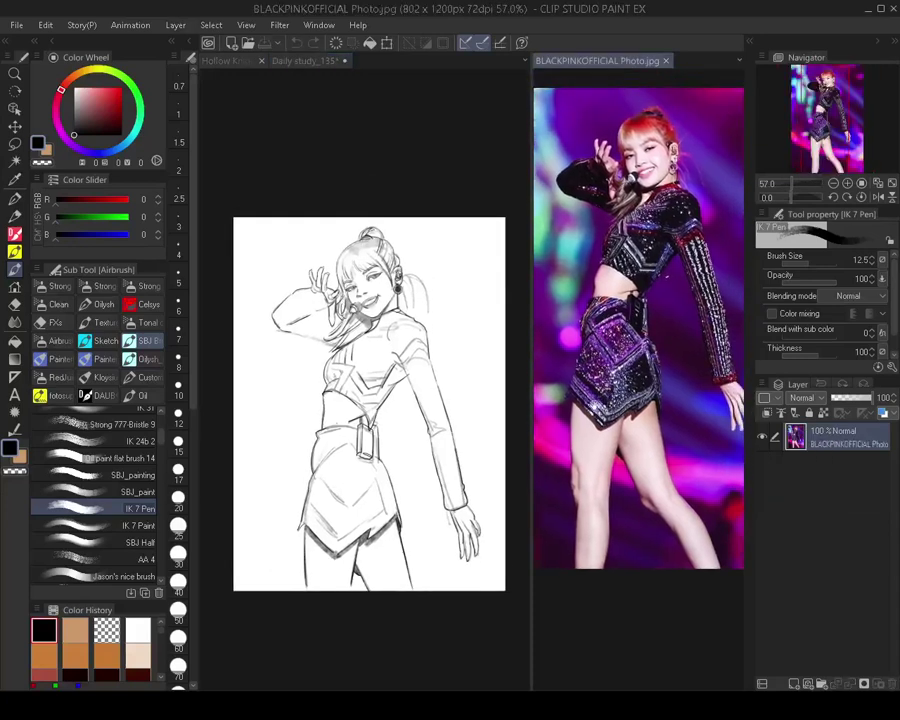
left_click_drag(420, 470, 422, 450)
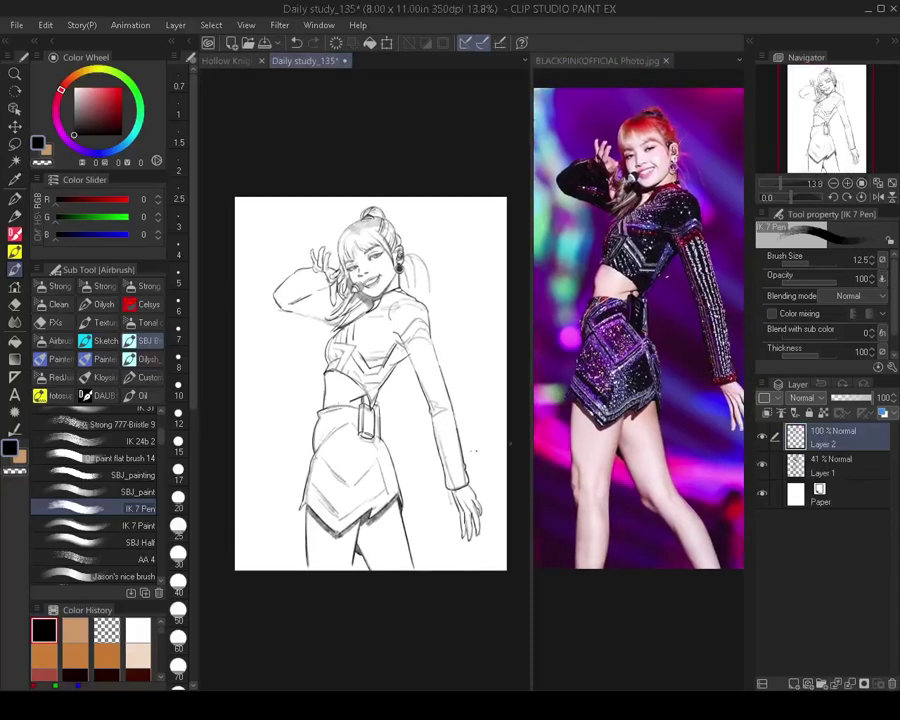
Group Layer 1 and Layer 2 into a folder, then duplicate the folder above it and hide the copy
left_click(812, 467, "shift")
key("ctrl+g")
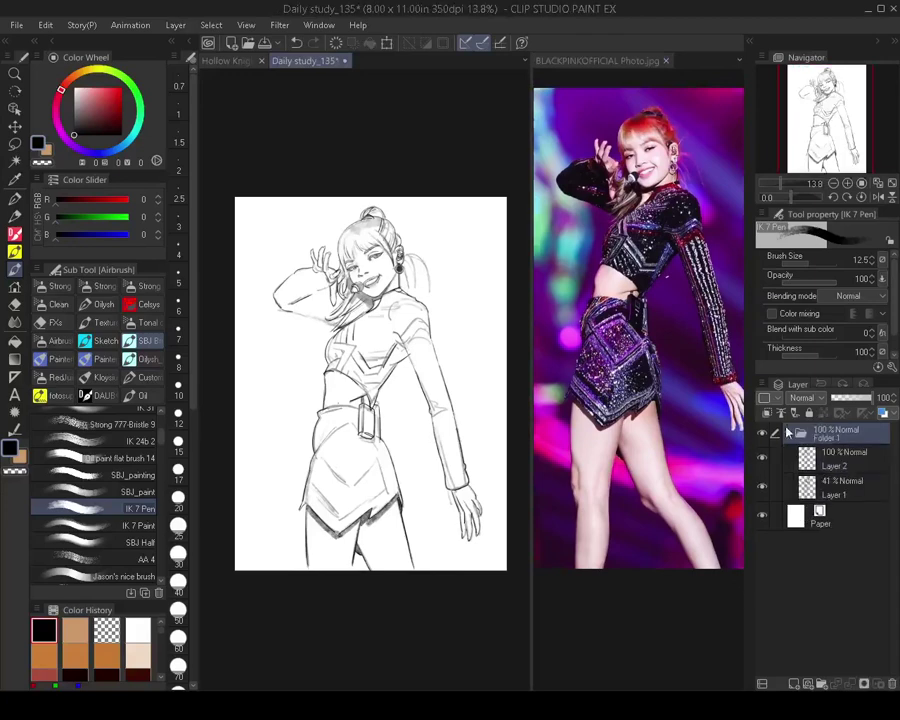
left_click(788, 432)
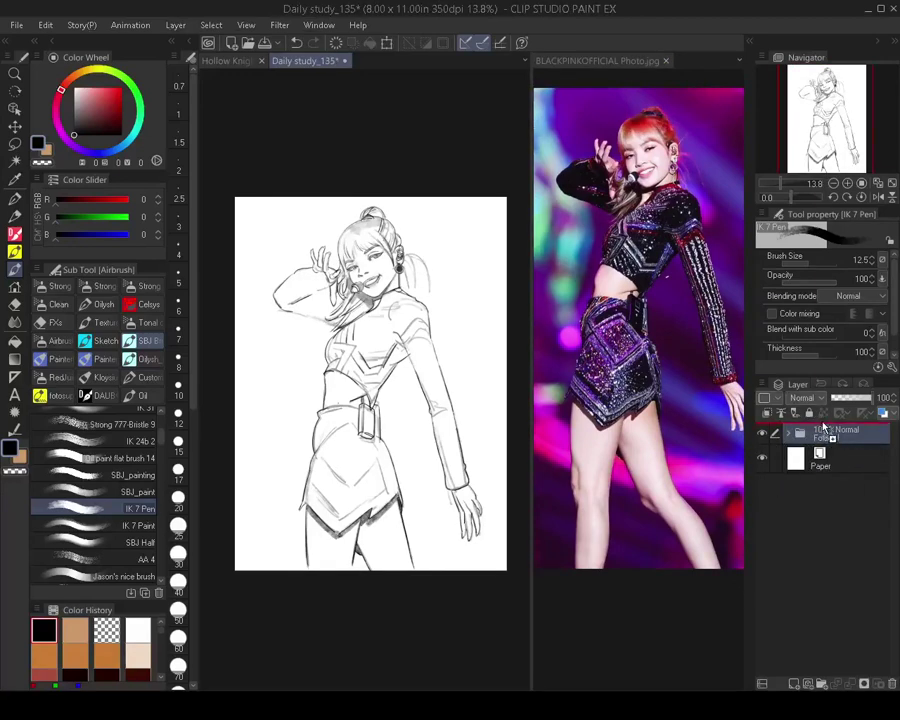
left_click_drag(824, 428, 823, 426)
left_click(765, 433)
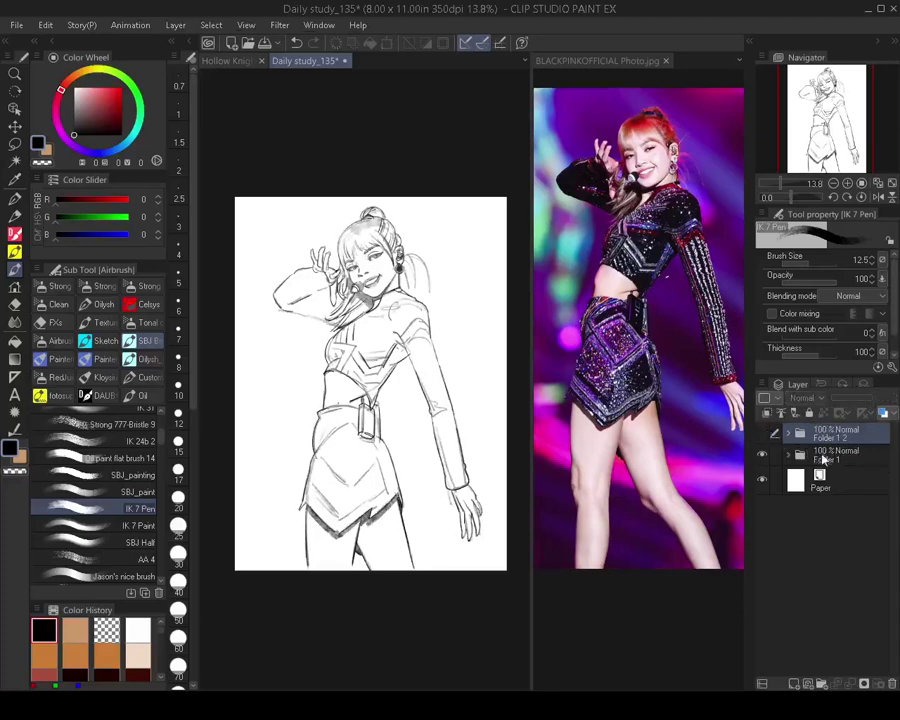
Merge the visible sketch folder into a single layer and set its blending mode to Multiply
left_click(823, 458)
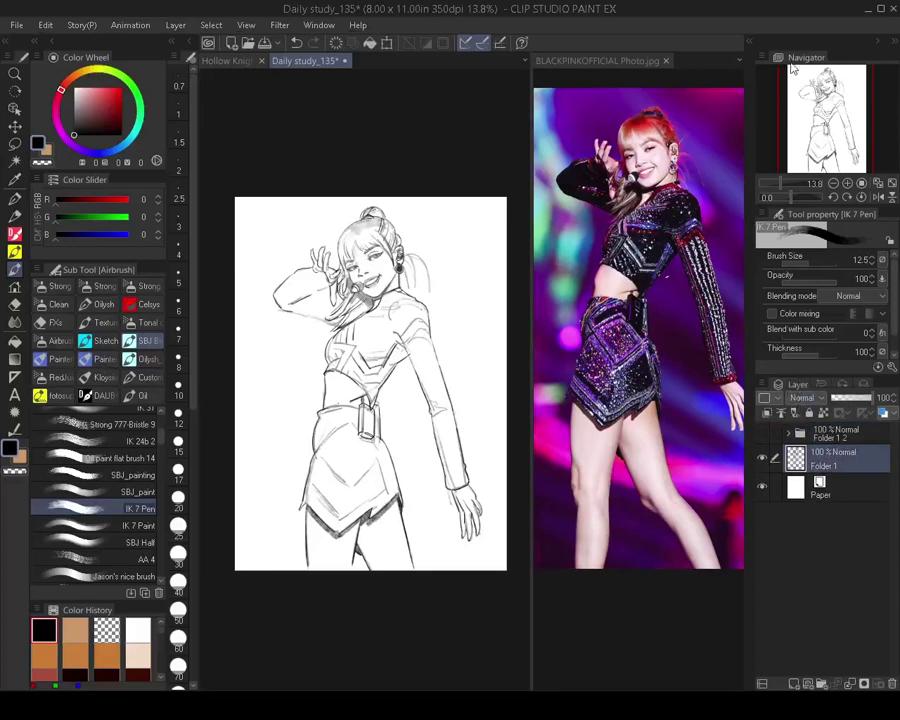
left_click_drag(364, 332, 363, 336)
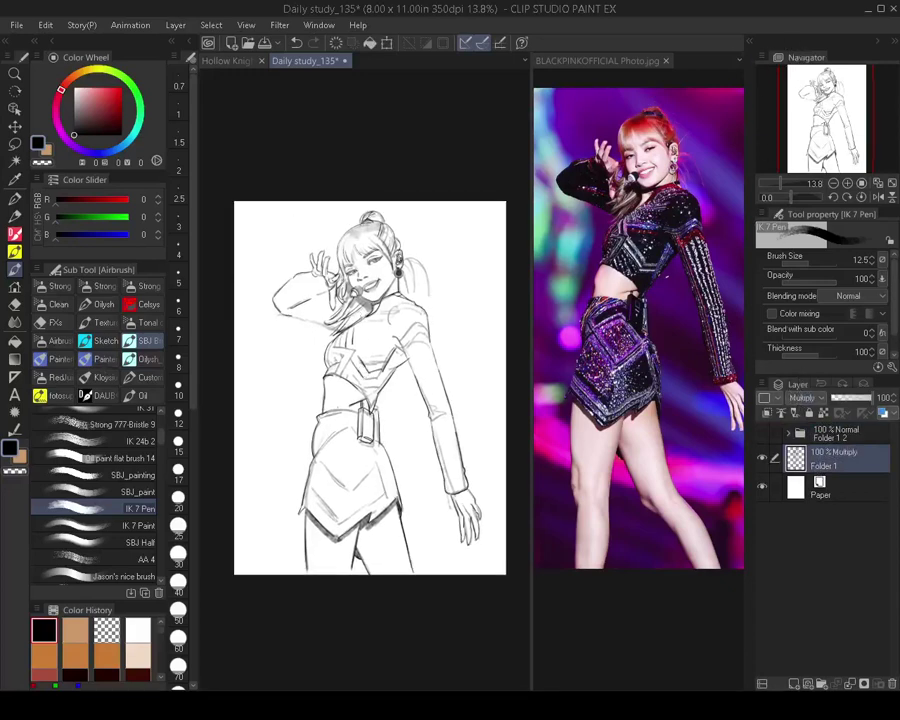
Mix a magenta drawing colour with R 172, G 22 and B 130
left_click(90, 202)
left_click(93, 236)
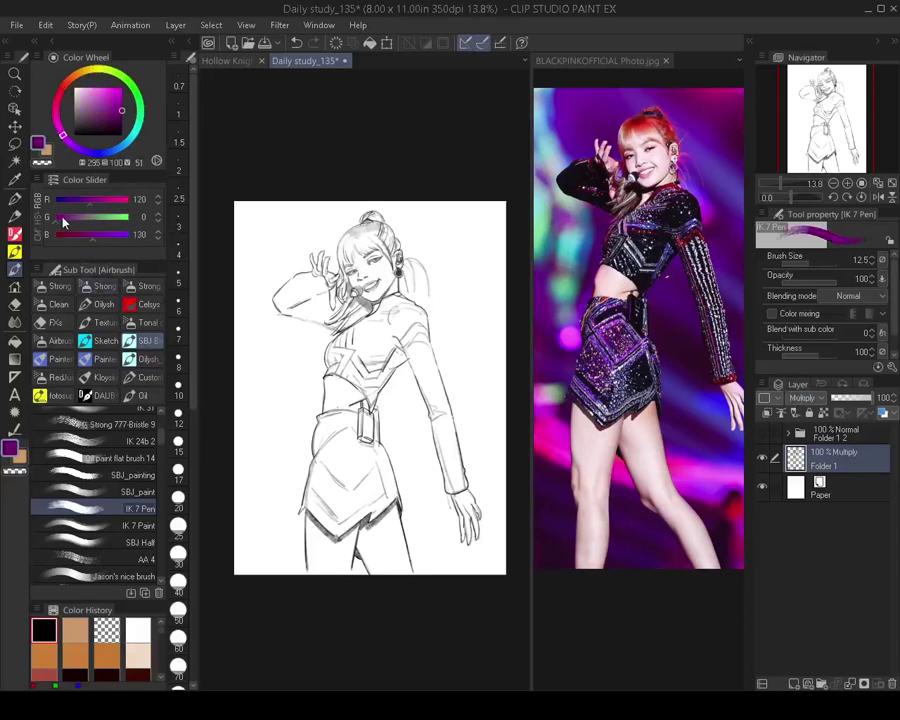
left_click(62, 218)
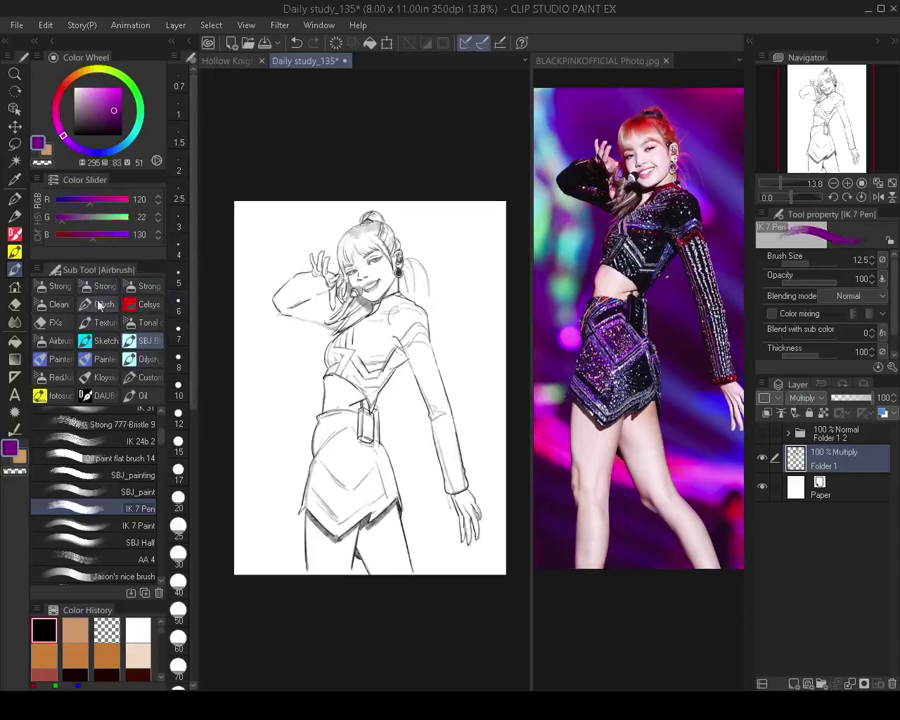
left_click(104, 203)
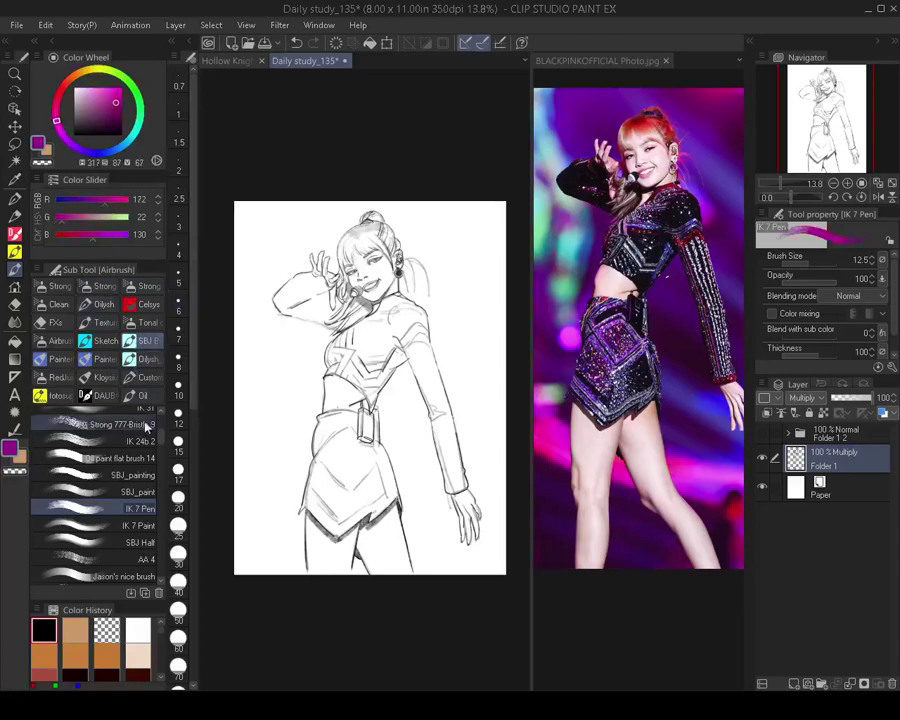
Choose the Bru brush and add a new raster layer between the Paper and the merged sketch
left_click(104, 306)
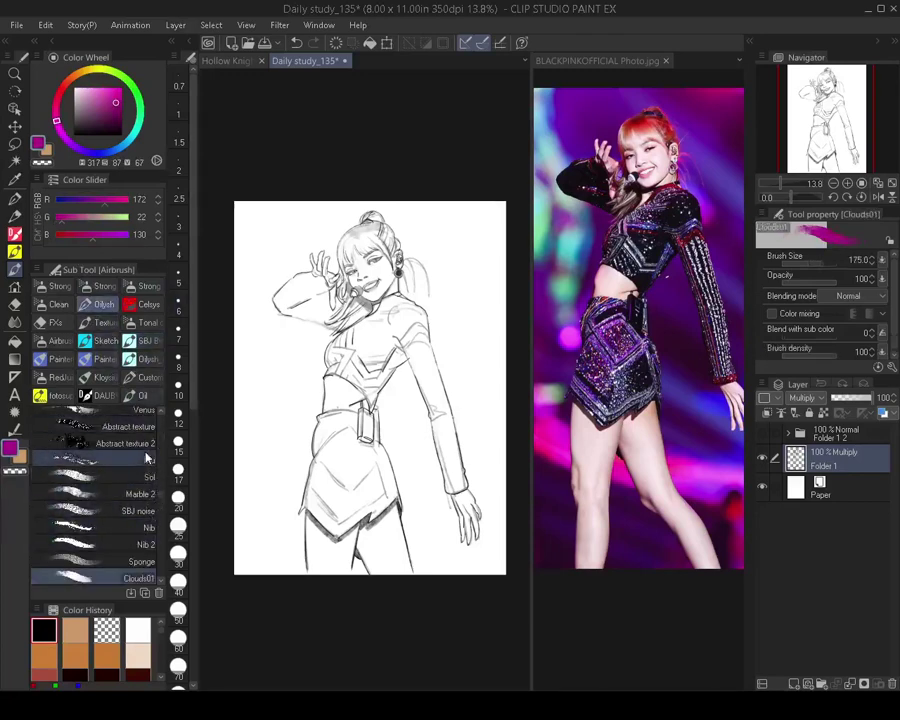
left_click(147, 458)
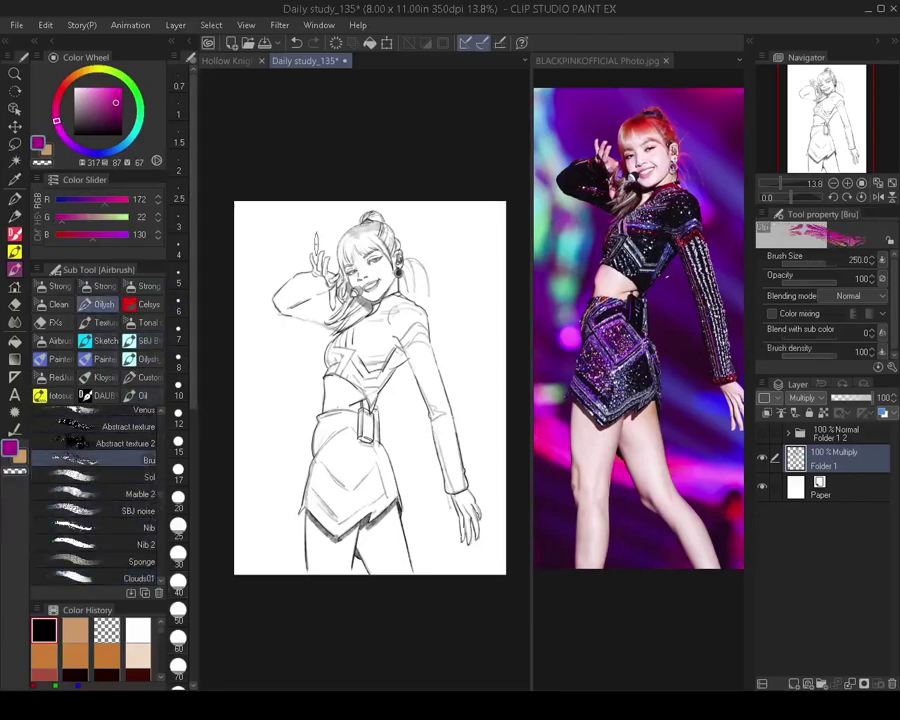
left_click(839, 484)
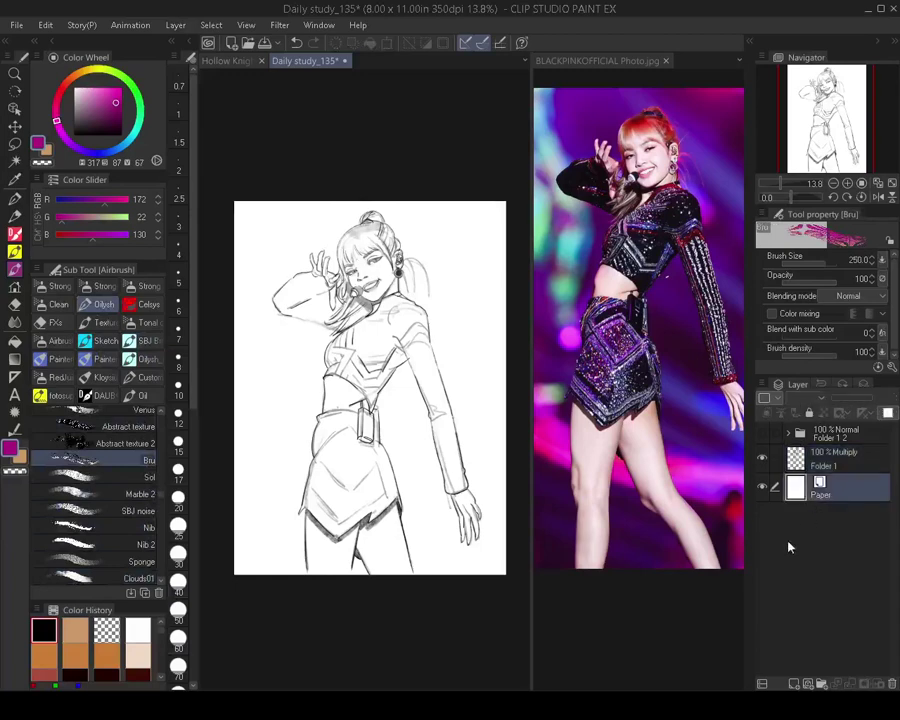
left_click(793, 683)
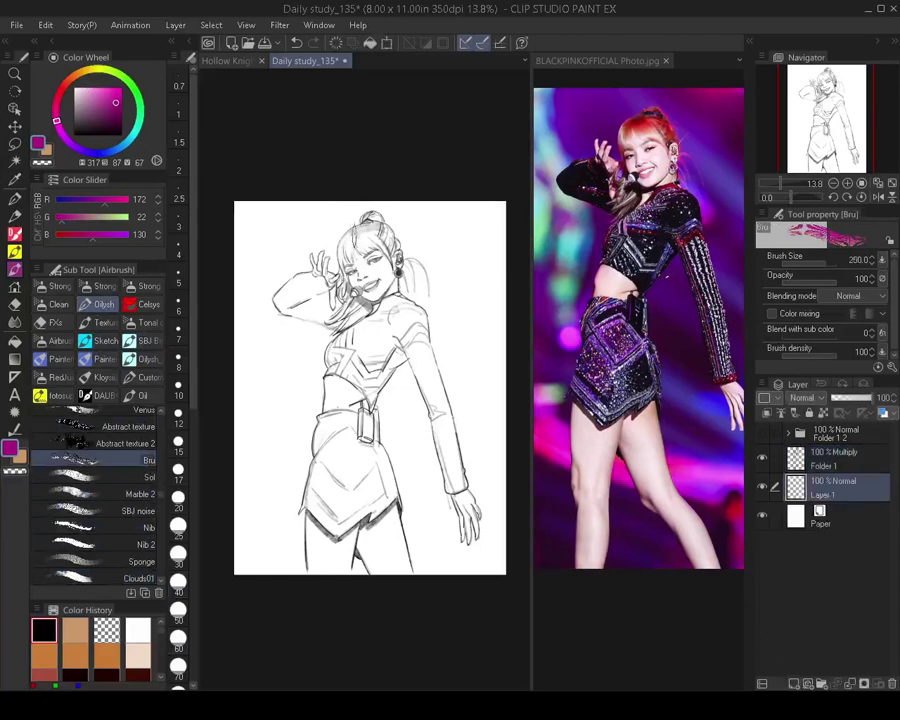
Paint a textured magenta wash with the Bru brush behind the head, raised arm and shoulders
mouse_move(291, 267)
left_mouse_down()
mouse_move(333, 233)
mouse_move(314, 235)
mouse_move(270, 278)
mouse_move(296, 218)
mouse_move(321, 235)
mouse_move(305, 315)
mouse_move(353, 290)
mouse_move(338, 300)
mouse_move(308, 262)
mouse_move(280, 292)
mouse_move(271, 283)
mouse_move(323, 203)
mouse_move(362, 218)
left_mouse_up()
key("]")
mouse_move(300, 300)
left_mouse_down()
mouse_move(360, 240)
mouse_move(440, 285)
mouse_move(470, 250)
left_mouse_up()
left_click_drag(432, 218, 356, 258)
left_click_drag(416, 208, 335, 232)
Extend the magenta wash at brush size 500 down the raised-arm side to the page bottom and across the waist and lowered arm
key("]")
key("]")
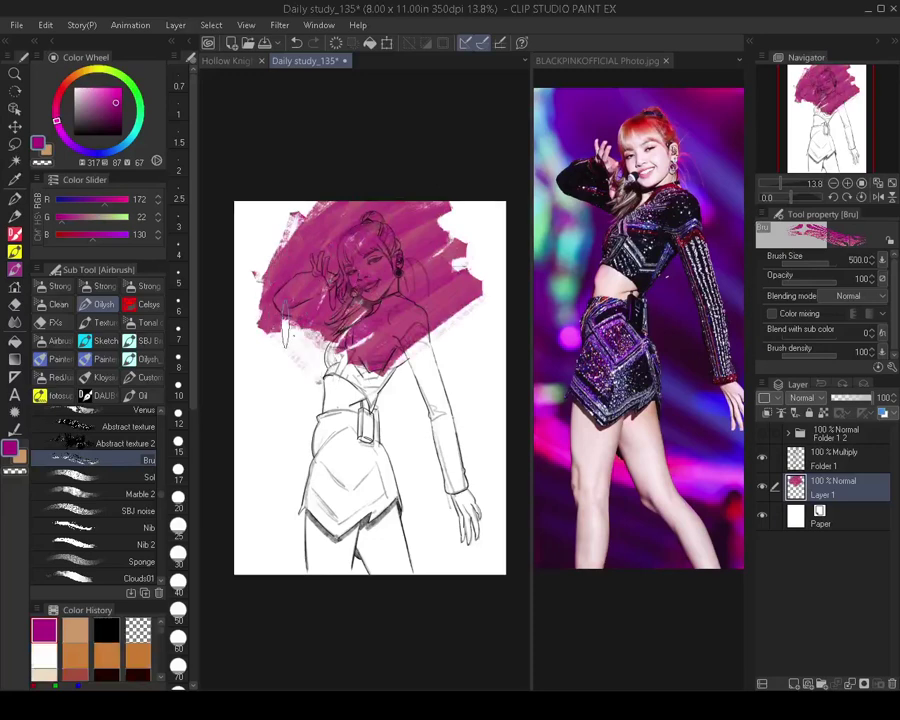
left_click_drag(265, 322, 346, 400)
mouse_move(346, 400)
left_mouse_down()
mouse_move(292, 345)
mouse_move(262, 355)
mouse_move(248, 395)
mouse_move(252, 432)
mouse_move(325, 552)
left_mouse_up()
mouse_move(438, 328)
left_mouse_down()
mouse_move(484, 354)
mouse_move(421, 465)
left_mouse_up()
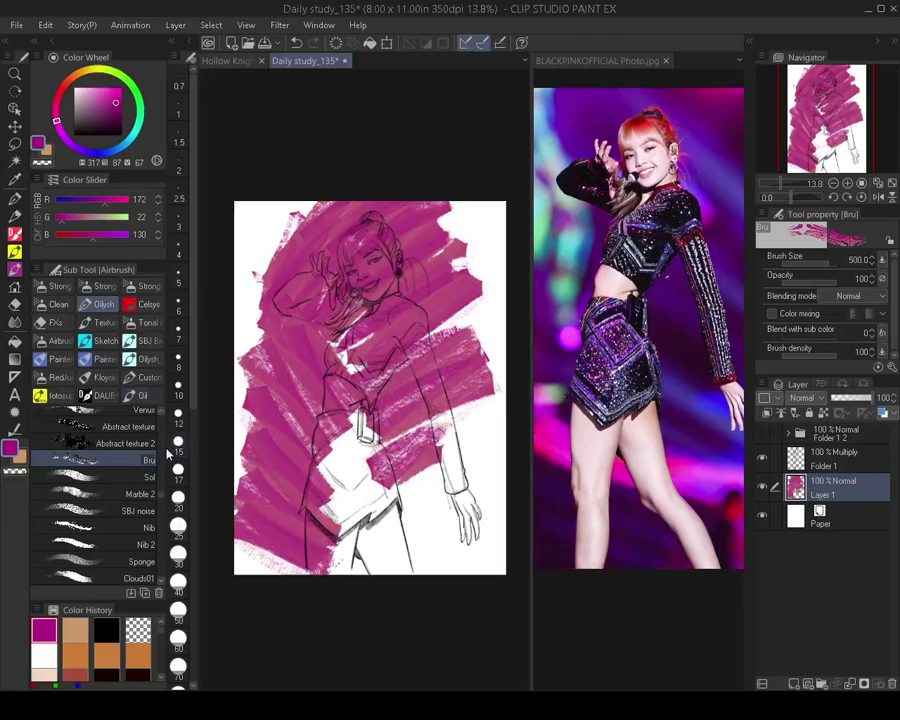
Choose the Knife brush from the Oilysh set, enlarge it to 600, and paint magenta over the bare upper-left edge of the canvas
scroll(163, 492, "up", 10)
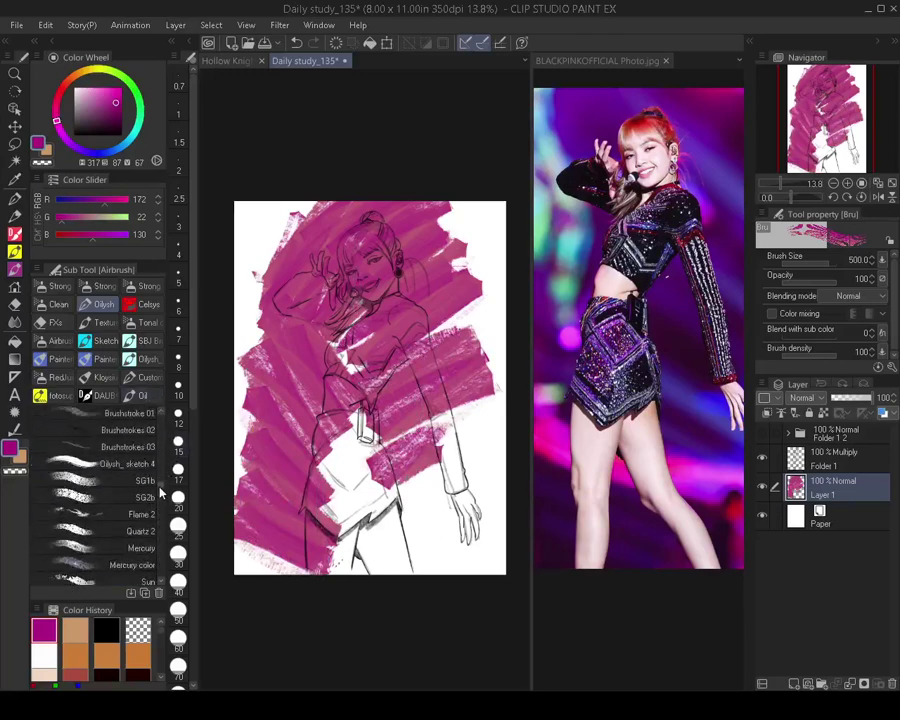
scroll(160, 486, "up", 5)
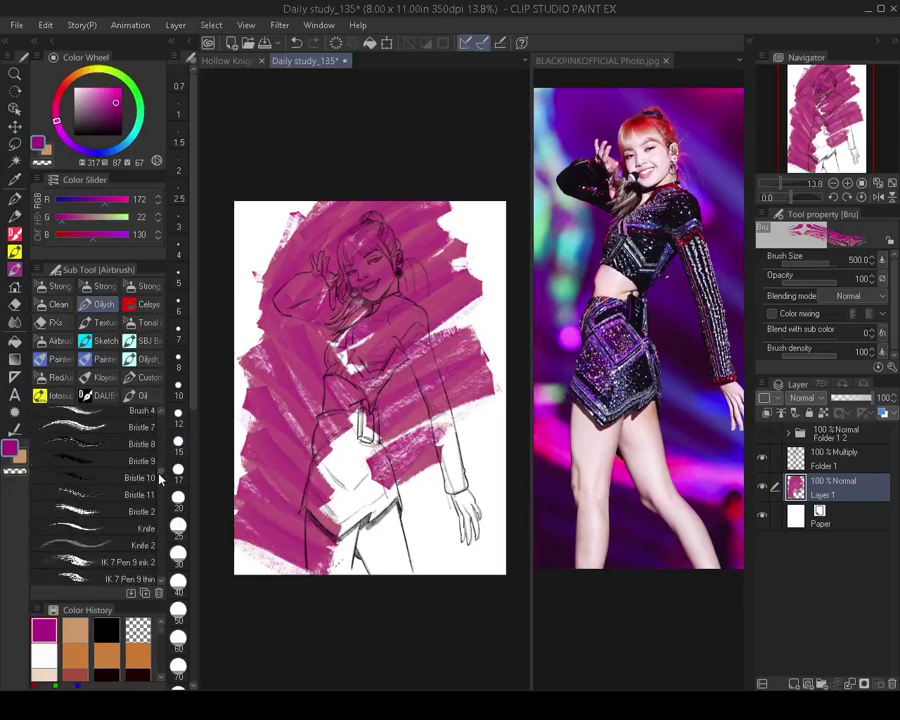
left_click(125, 528)
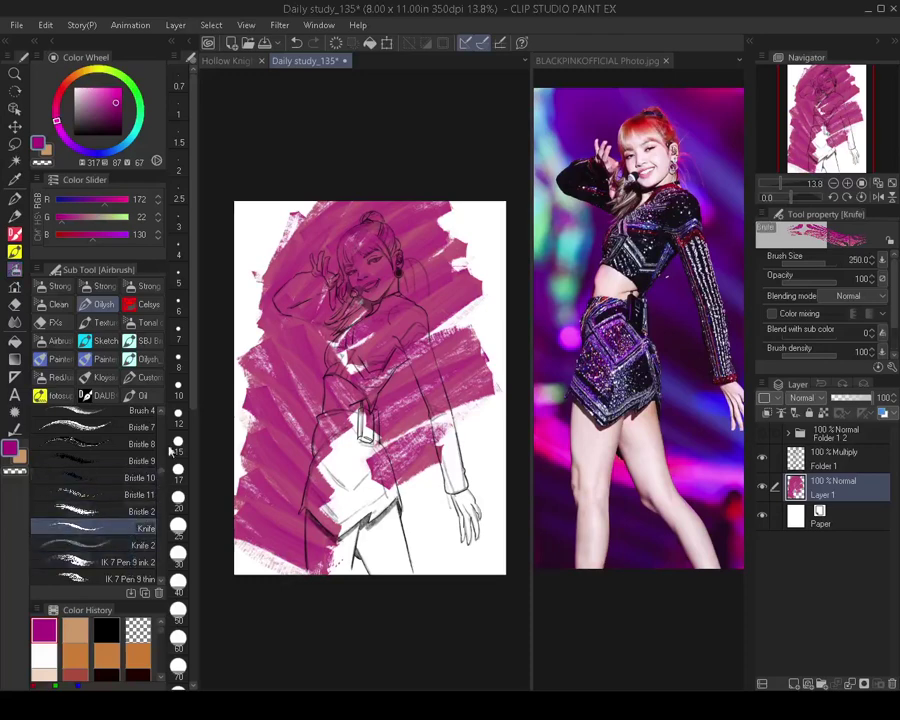
key("bracketright")
key("bracketright")
left_click_drag(279, 222, 265, 300)
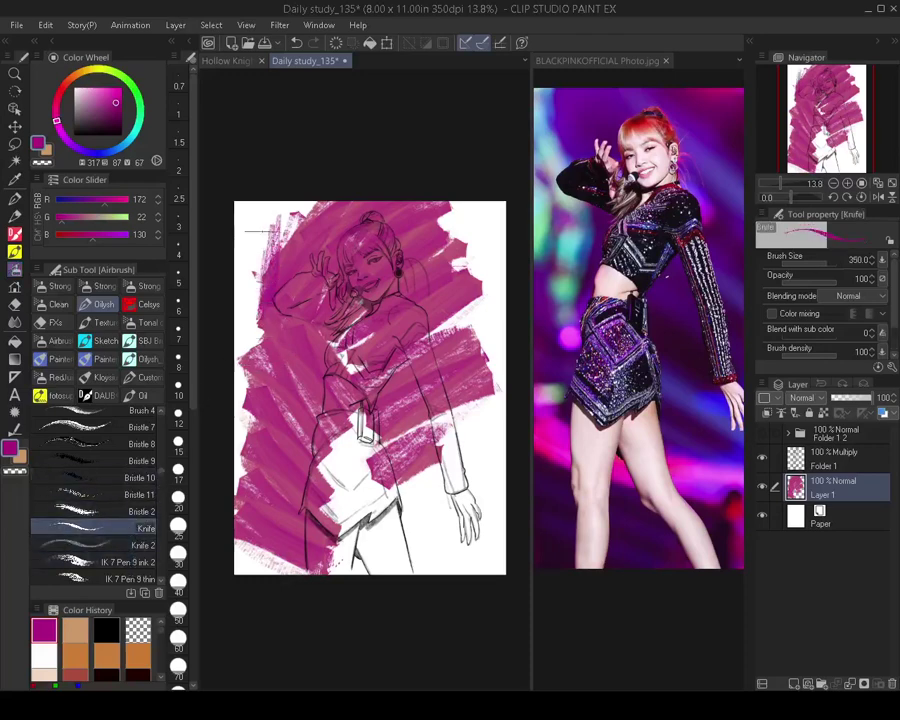
key("bracketright")
mouse_move(258, 222)
left_mouse_down()
mouse_move(232, 293)
mouse_move(246, 353)
left_mouse_up()
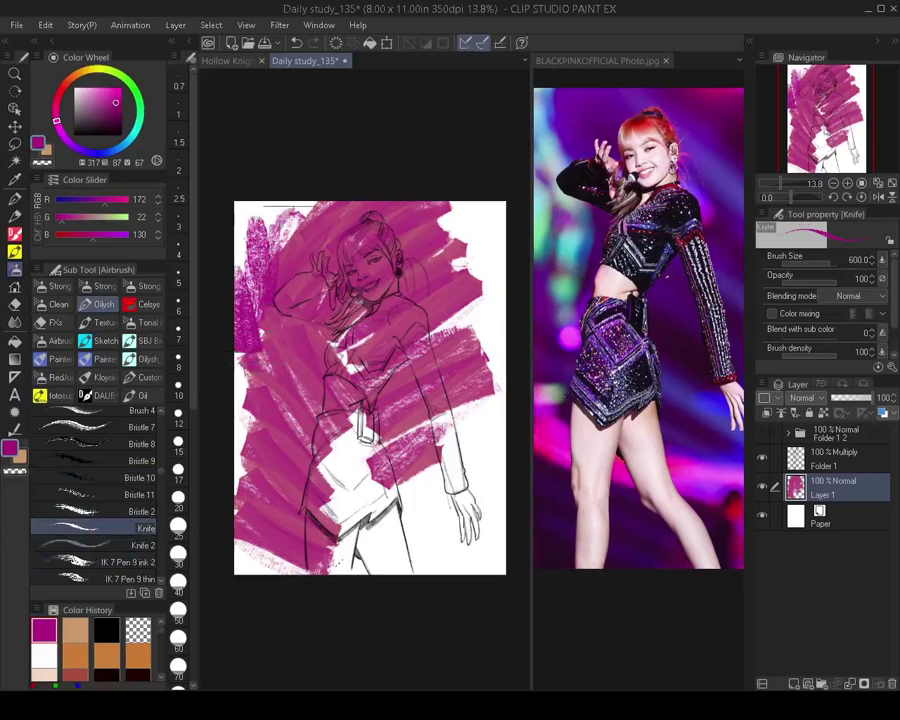
mouse_move(251, 272)
left_mouse_down()
mouse_move(332, 187)
mouse_move(276, 322)
left_mouse_up()
Enlarge the Knife brush to 800 and fill the white areas around the skirt, legs and lower-right corner with magenta
key("bracketright")
mouse_move(451, 238)
left_mouse_down()
mouse_move(443, 324)
mouse_move(453, 418)
mouse_move(480, 450)
mouse_move(420, 400)
mouse_move(360, 440)
mouse_move(351, 507)
left_mouse_up()
key("bracketright")
mouse_move(344, 432)
left_mouse_down()
mouse_move(298, 456)
mouse_move(294, 577)
mouse_move(262, 572)
left_mouse_up()
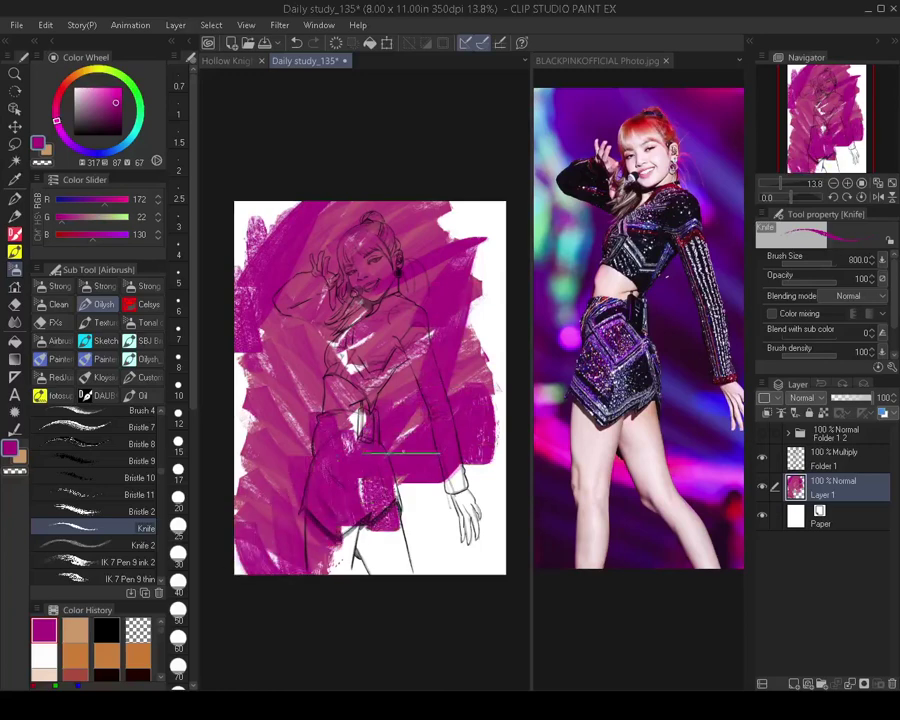
left_click_drag(403, 452, 367, 544)
mouse_move(430, 487)
left_mouse_down()
mouse_move(483, 456)
mouse_move(419, 577)
mouse_move(389, 581)
mouse_move(351, 548)
mouse_move(343, 563)
mouse_move(378, 495)
mouse_move(406, 539)
mouse_move(466, 523)
mouse_move(505, 562)
left_mouse_up()
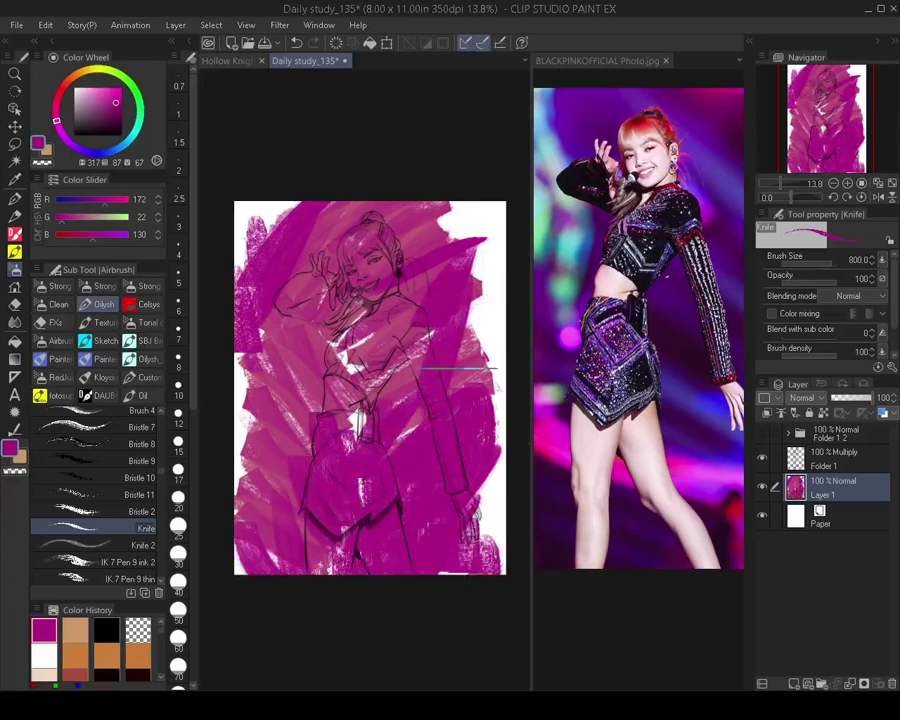
Enlarge the Knife brush to 1000 and cover the right side, top and left side of the background with magenta
mouse_move(456, 237)
left_mouse_down()
mouse_move(479, 216)
mouse_move(467, 276)
mouse_move(490, 308)
mouse_move(476, 476)
mouse_move(489, 593)
mouse_move(478, 243)
mouse_move(456, 307)
mouse_move(300, 222)
mouse_move(264, 257)
mouse_move(235, 252)
mouse_move(259, 431)
mouse_move(249, 521)
mouse_move(256, 467)
mouse_move(275, 540)
mouse_move(336, 572)
mouse_move(420, 428)
left_mouse_up()
key("bracketright")
left_click_drag(340, 316, 293, 211)
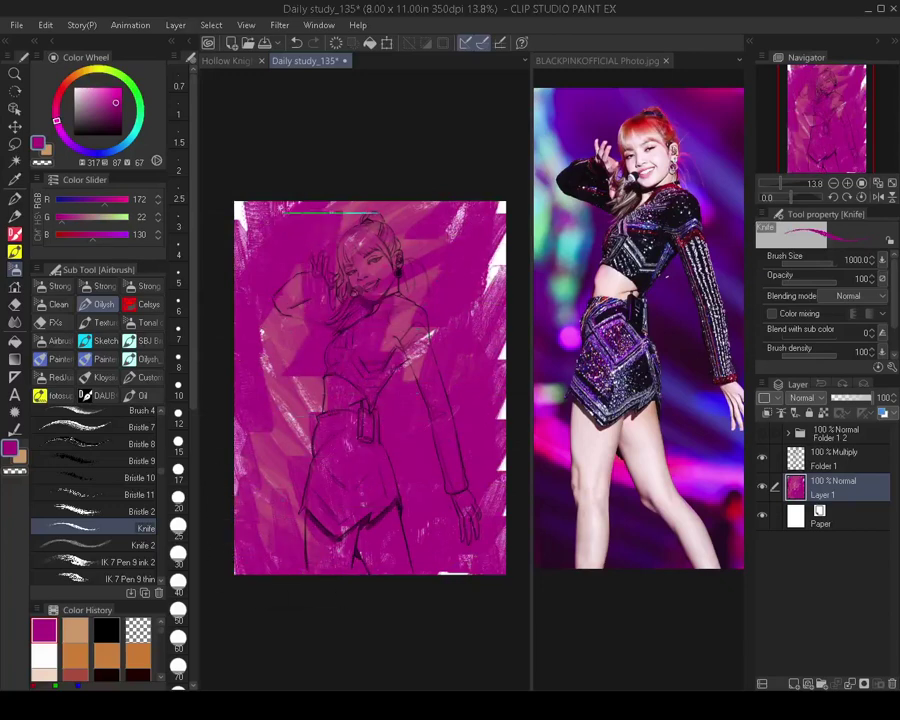
left_click_drag(288, 308, 260, 394)
Choose the Knife 2 brush at size 350 and work textured magenta strokes over the left side of the background
scroll(330, 360, "up", 5)
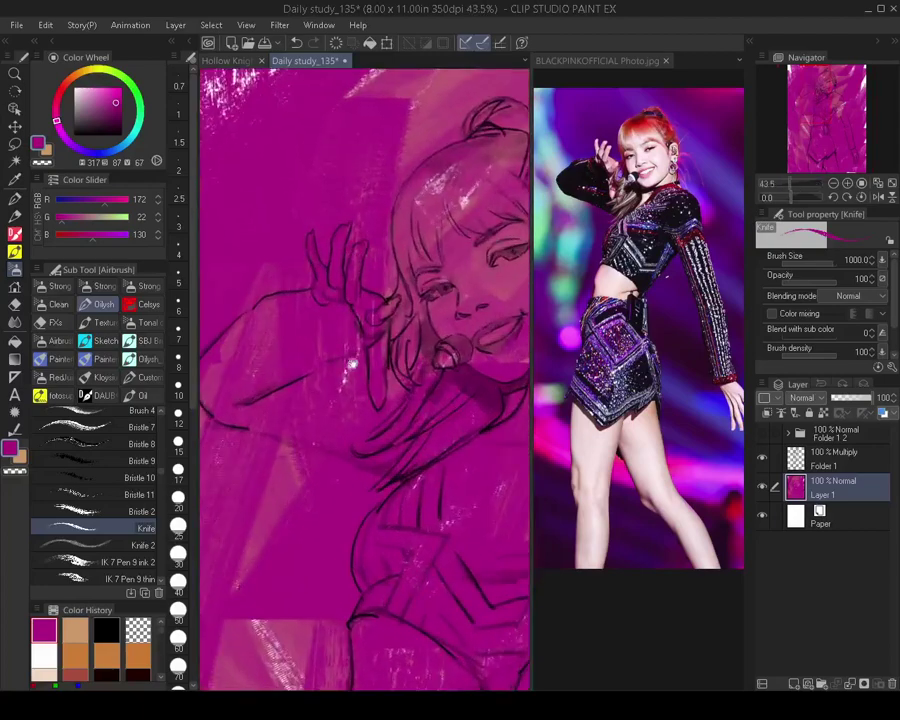
scroll(340, 356, "down", 5)
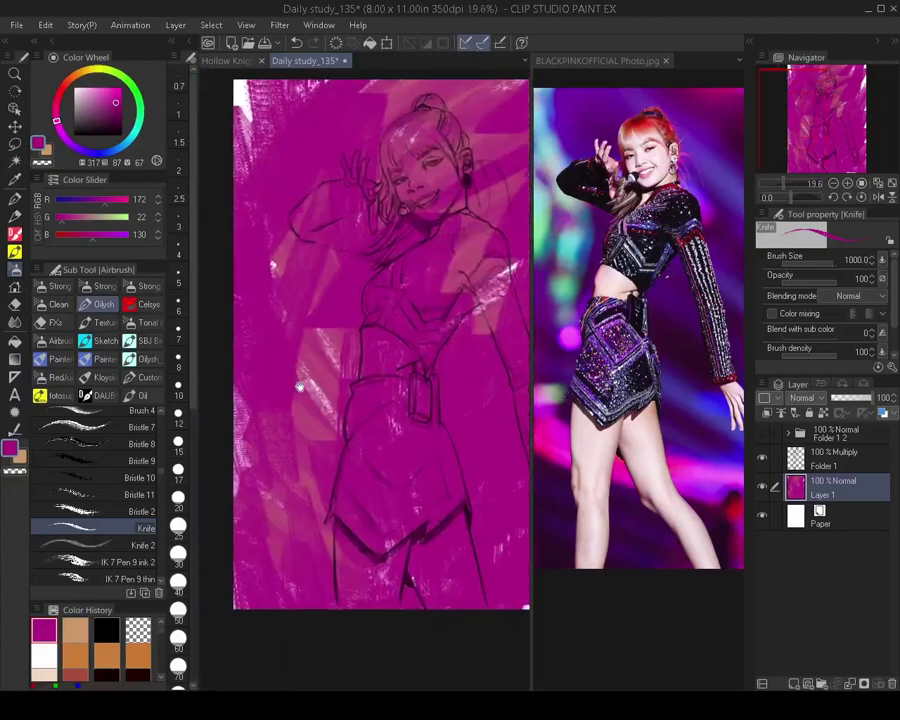
left_click_drag(335, 443, 345, 406)
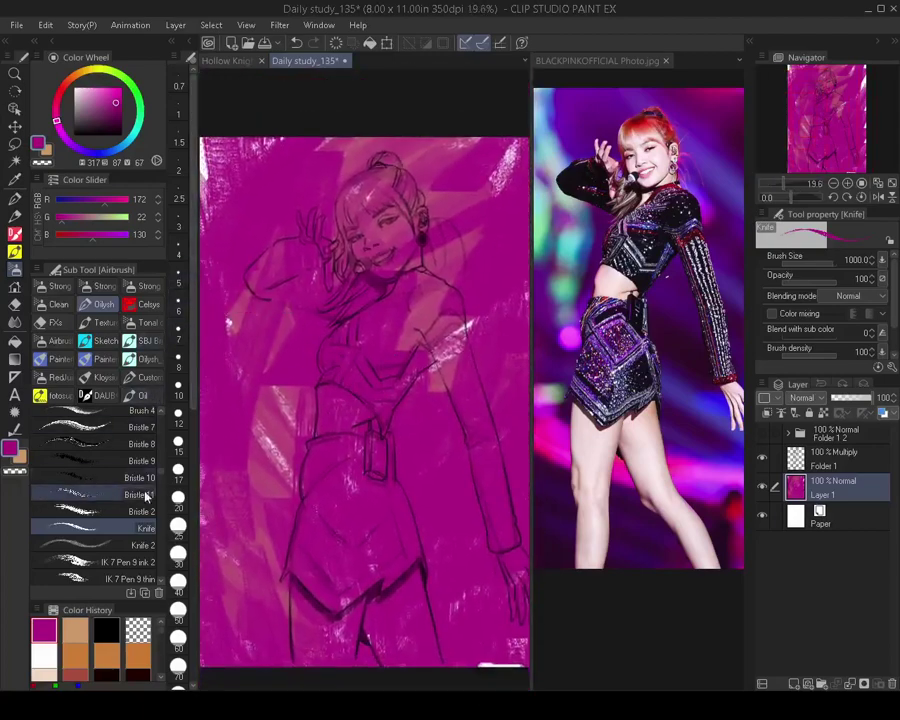
left_click(125, 543)
key("]")
mouse_move(260, 391)
left_mouse_down()
mouse_move(268, 426)
mouse_move(271, 552)
left_mouse_up()
left_click_drag(260, 223, 335, 281)
mouse_move(275, 265)
left_mouse_down()
mouse_move(281, 172)
mouse_move(275, 373)
left_mouse_up()
left_click_drag(357, 376, 332, 308)
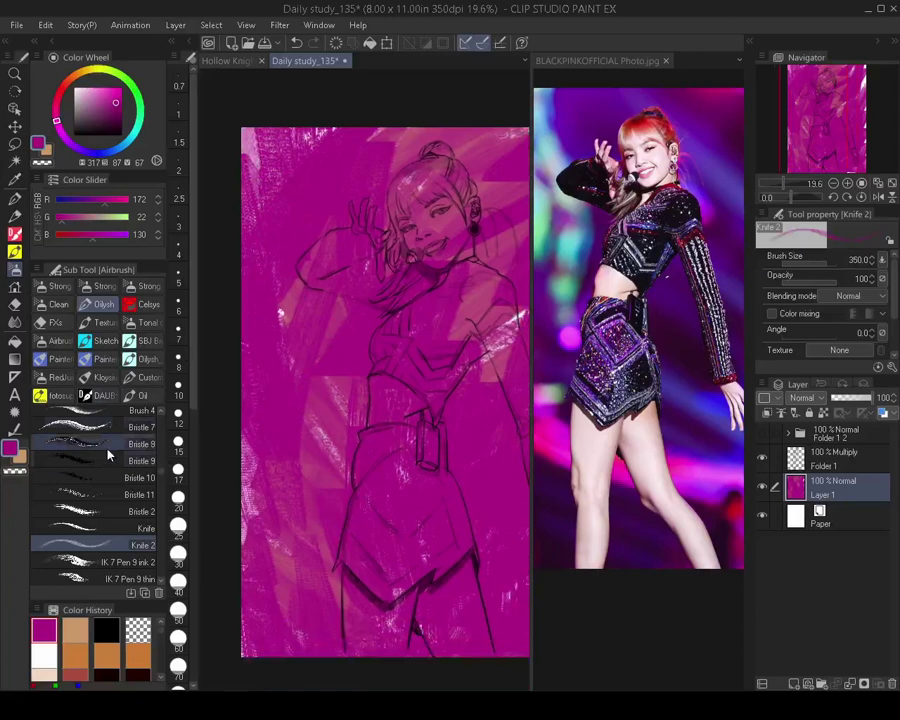
Return to the Knife brush, set the main colour to a purple of R 91, G 22, B 130, and enlarge the brush
left_click(102, 528)
left_click_drag(412, 450, 372, 420)
scroll(372, 420, "down", 3)
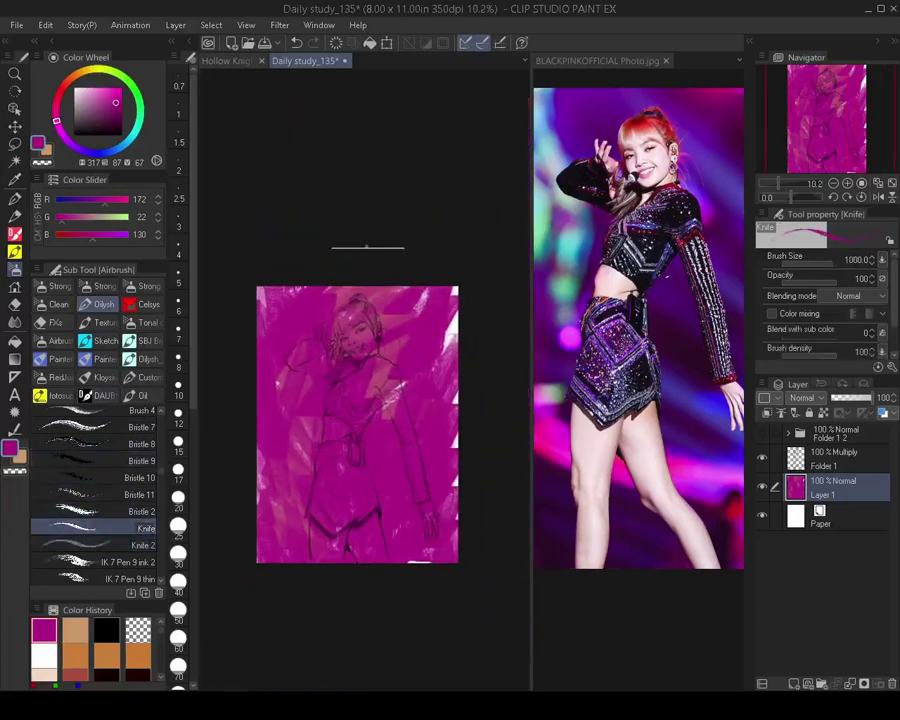
left_click(84, 205)
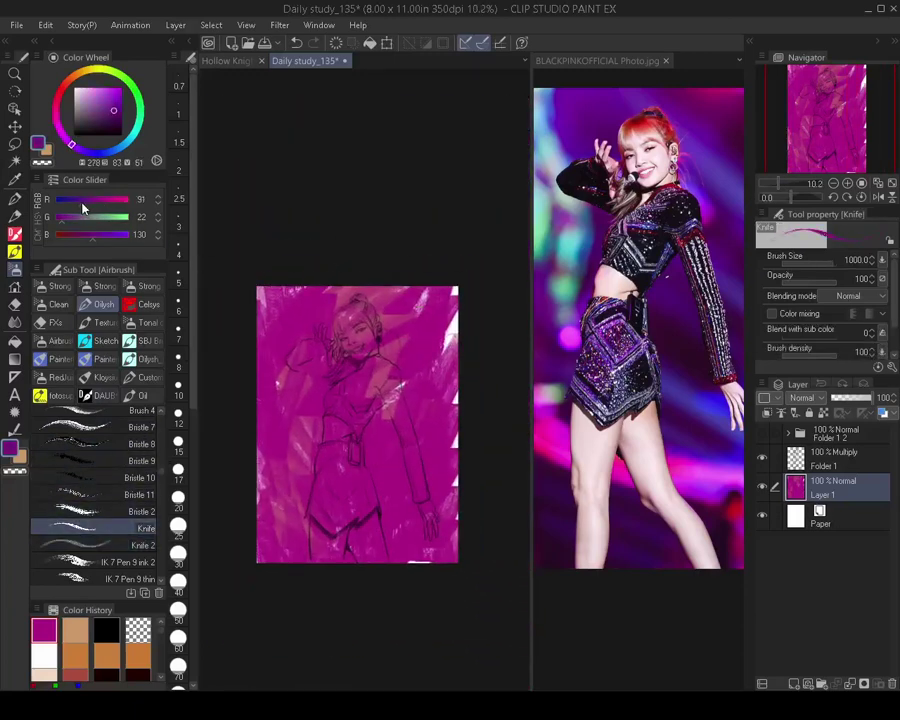
key("bracketright")
key("bracketright")
key("bracketright")
key("bracketright")
key("bracketright")
key("bracketright")
mouse_move(373, 339)
left_mouse_down()
mouse_move(397, 264)
mouse_move(393, 346)
mouse_move(438, 279)
mouse_move(418, 344)
left_mouse_up()
key("ctrl+z")
key("ctrl+z")
Paint broad purple strokes across the background and figure with the Knife brush, enlarging it from 1700 to 1900
key("bracketright")
left_click_drag(444, 300, 452, 350)
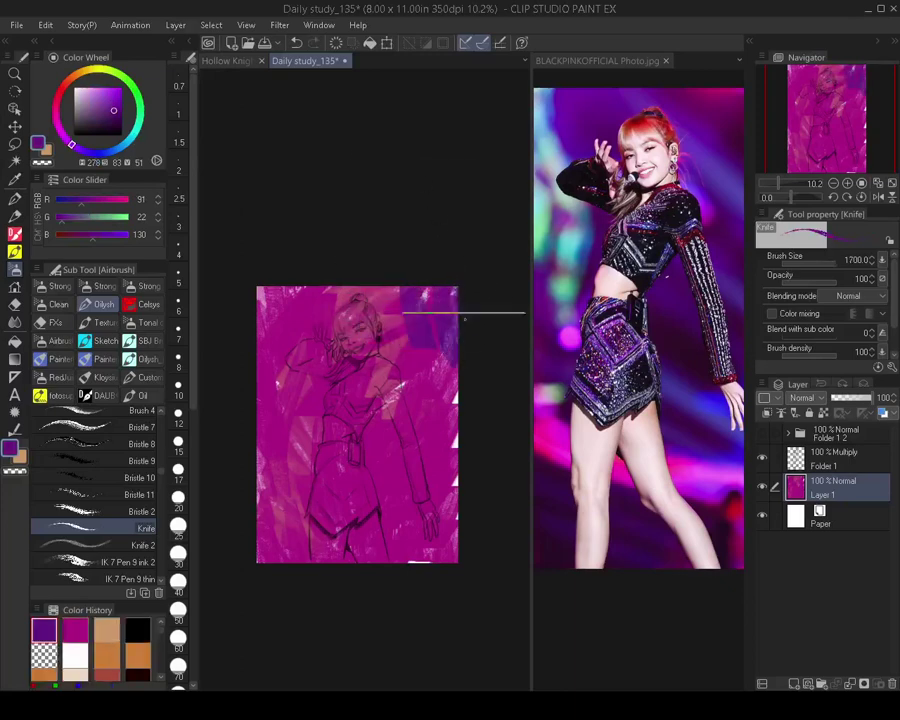
key("bracketright")
key("bracketright")
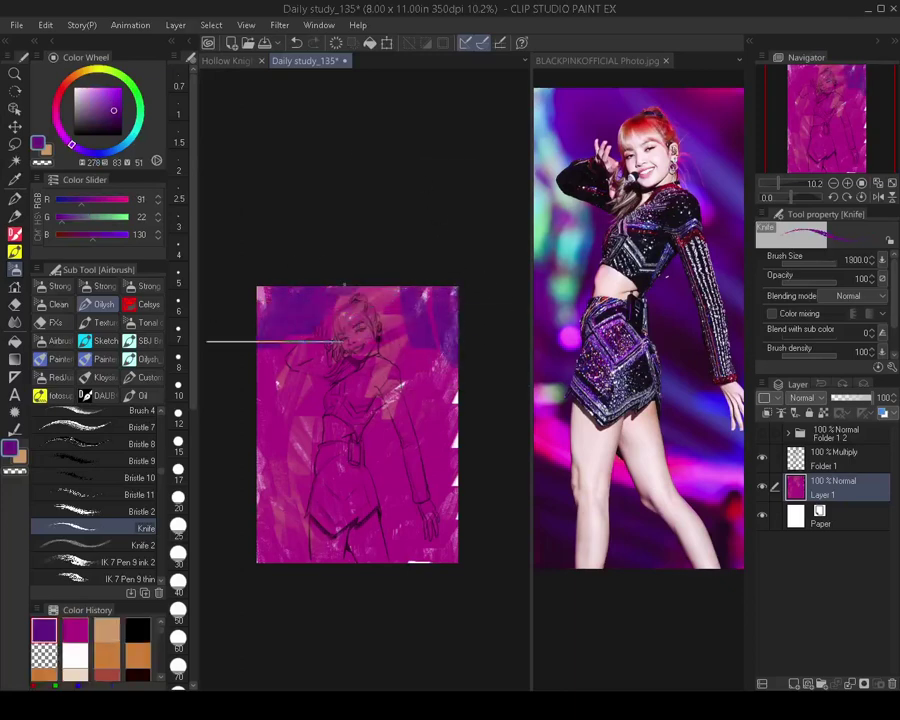
mouse_move(273, 337)
left_mouse_down()
mouse_move(358, 334)
mouse_move(363, 355)
mouse_move(413, 343)
mouse_move(428, 420)
mouse_move(427, 498)
left_mouse_up()
mouse_move(382, 358)
left_mouse_down()
mouse_move(420, 438)
mouse_move(388, 527)
mouse_move(295, 494)
mouse_move(300, 568)
mouse_move(295, 382)
mouse_move(403, 487)
left_mouse_up()
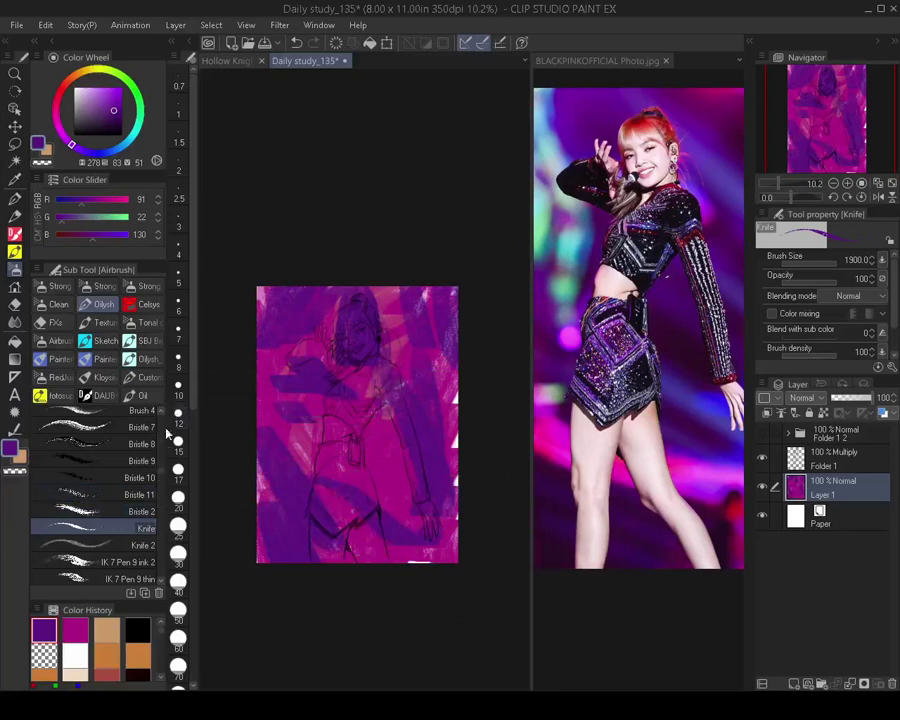
Choose the Bru brush, reduce its size to 350, and break up the upper-left background around the raised arm with bristle strokes
scroll(160, 480, "down", 10)
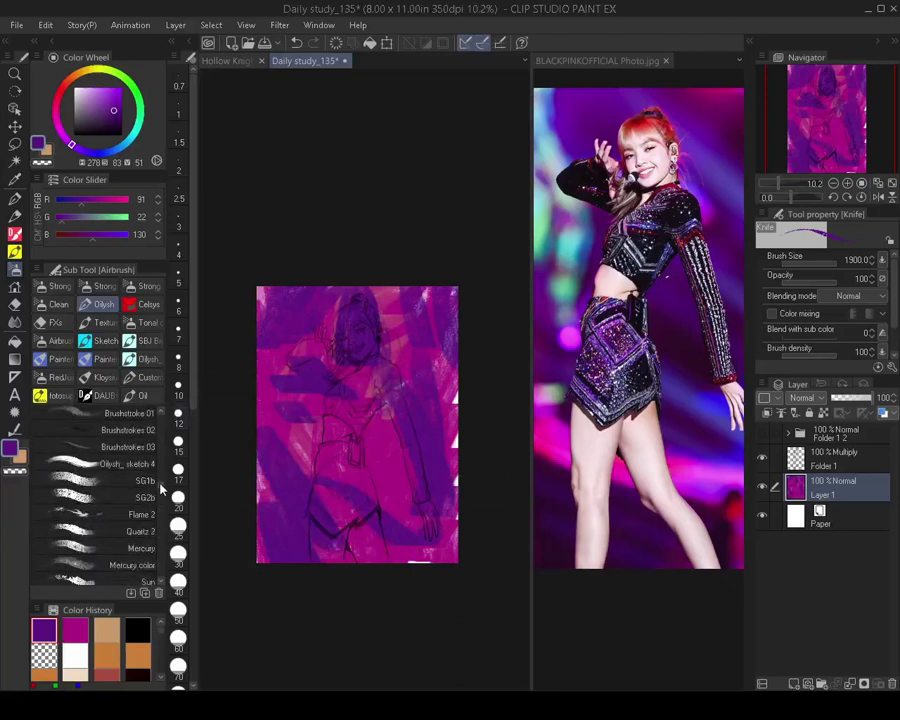
scroll(160, 494, "down", 5)
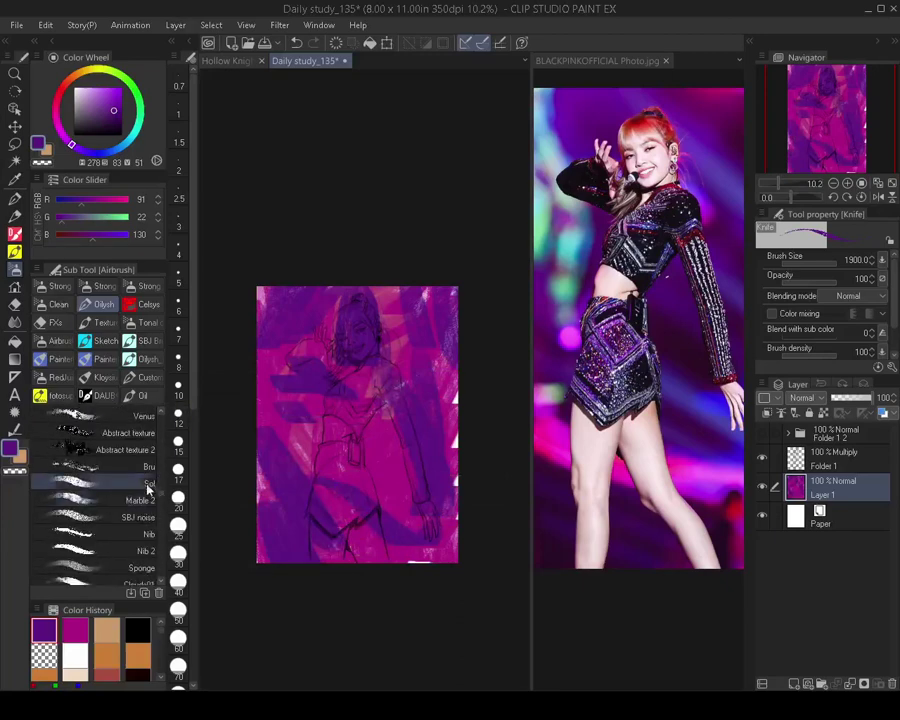
left_click(140, 466)
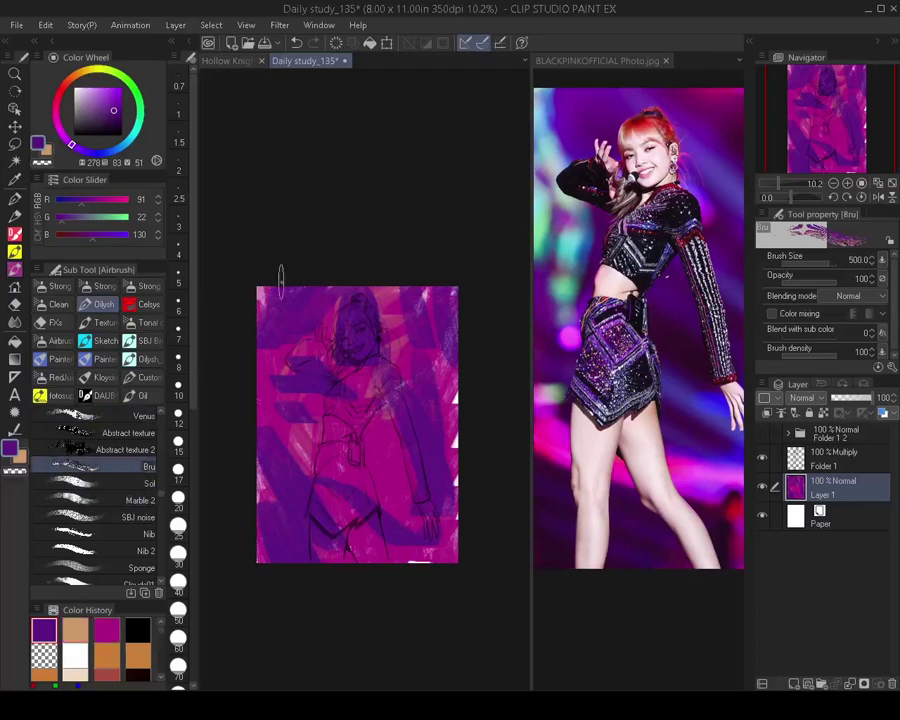
key("[")
key("bracketleft")
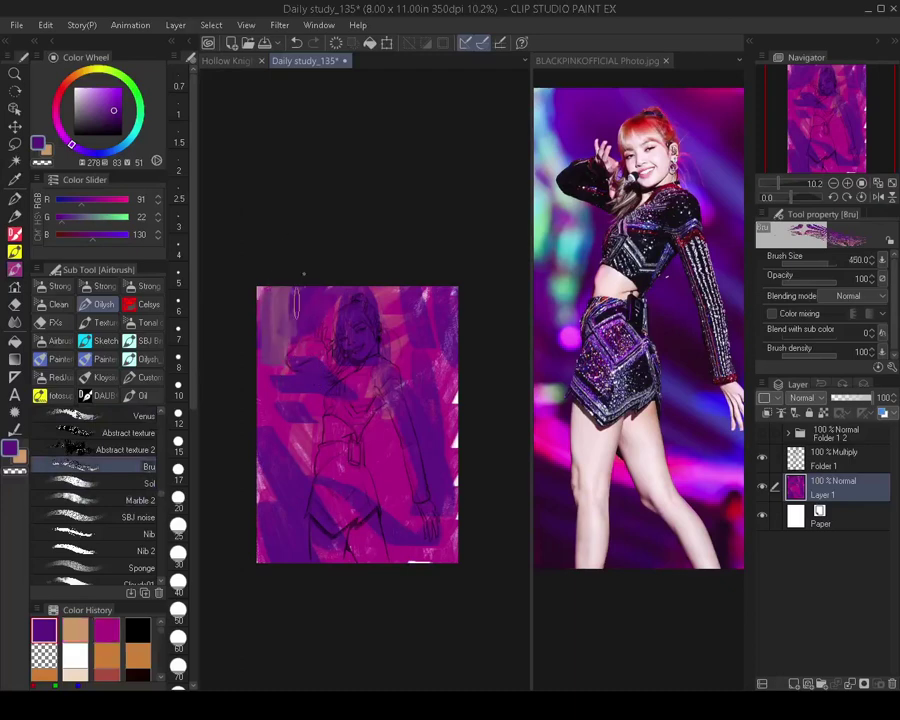
mouse_move(306, 332)
left_mouse_down()
mouse_move(323, 385)
mouse_move(303, 392)
left_mouse_up()
mouse_move(265, 363)
left_mouse_down()
mouse_move(282, 386)
mouse_move(272, 384)
left_mouse_up()
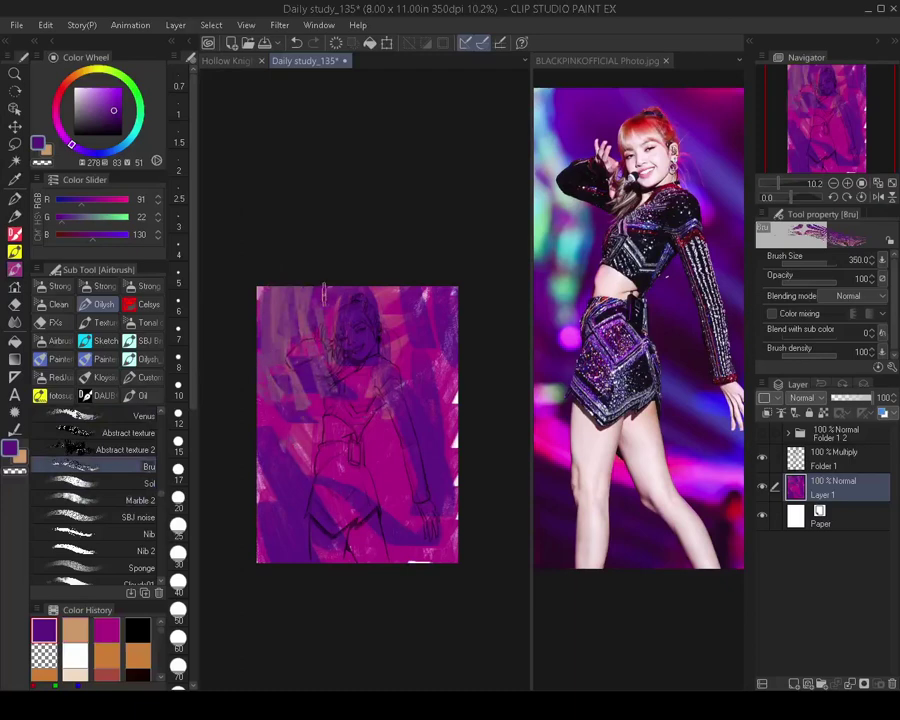
Set the sub colour to a blue of hue 206, saturation 85, brightness 73, and paint blue-purple strokes over the face and chest at size 400
key("x")
left_click(122, 148)
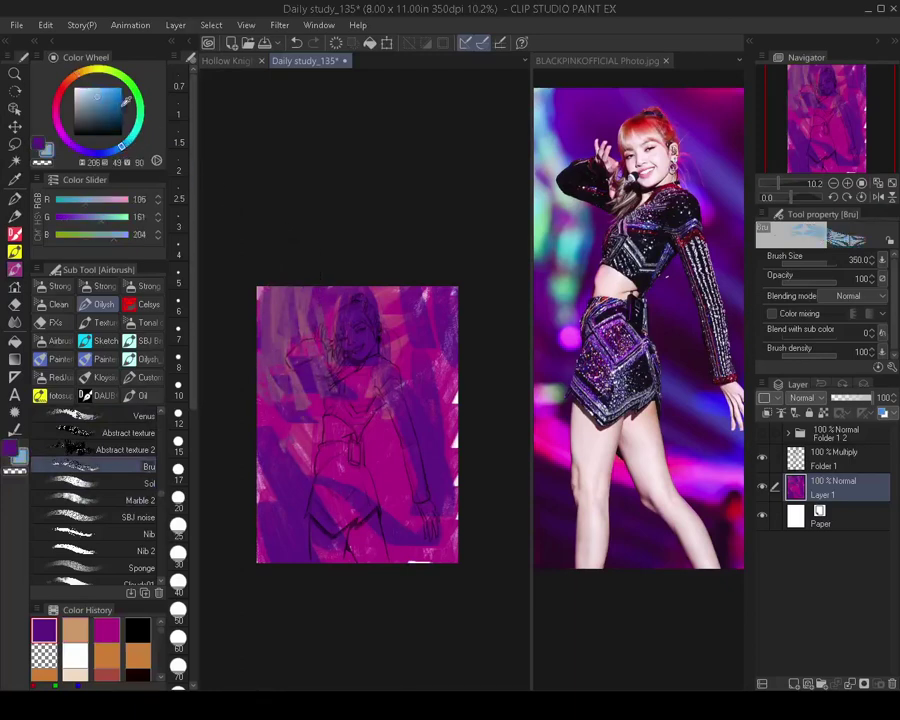
key("x")
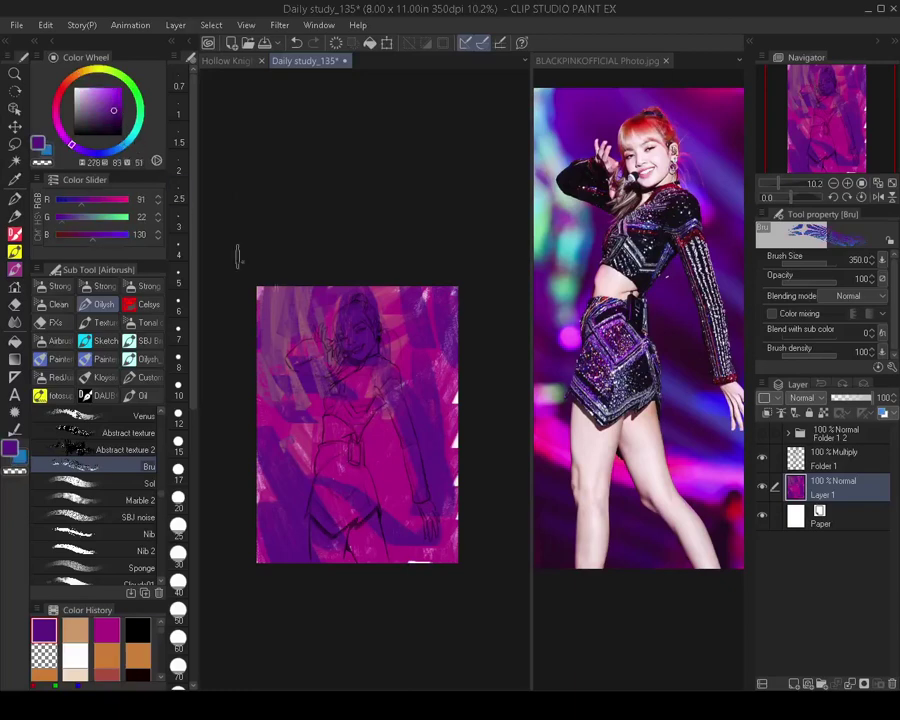
key("bracketright")
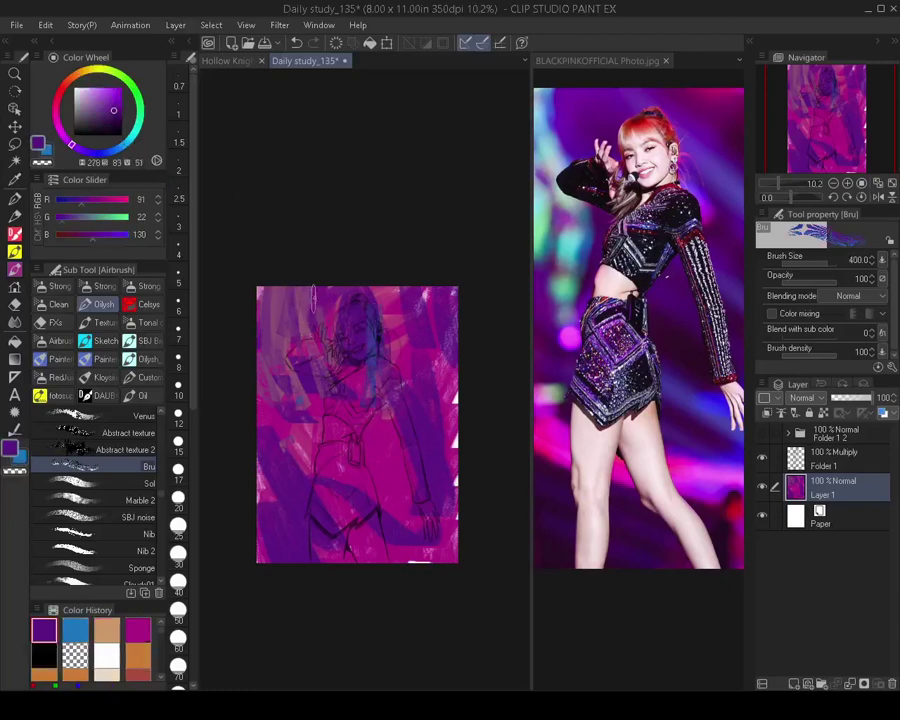
left_click_drag(308, 303, 270, 372)
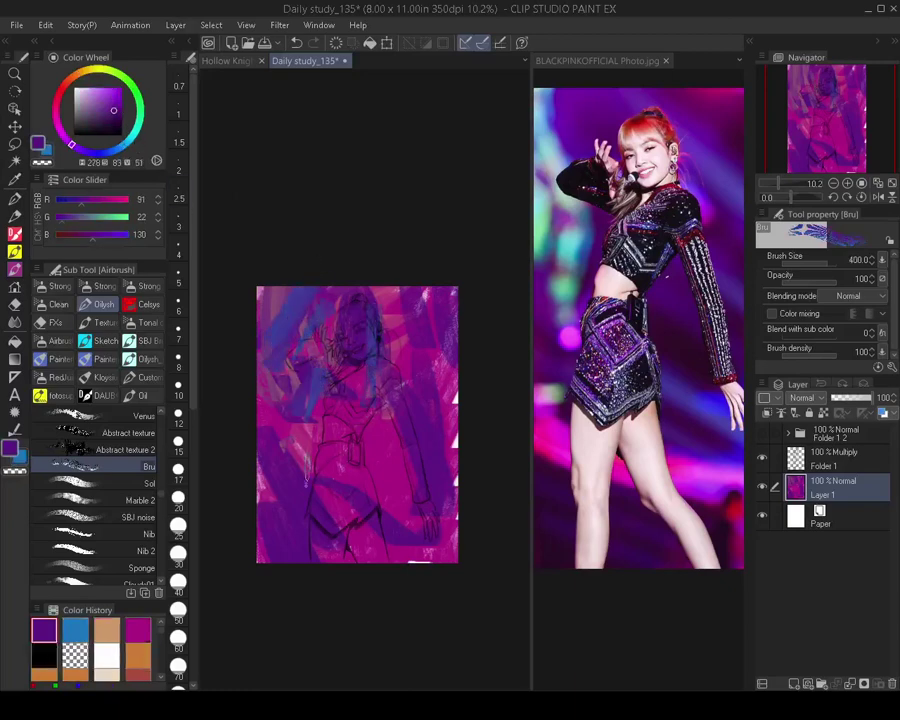
key("ctrl+z")
key("ctrl+z")
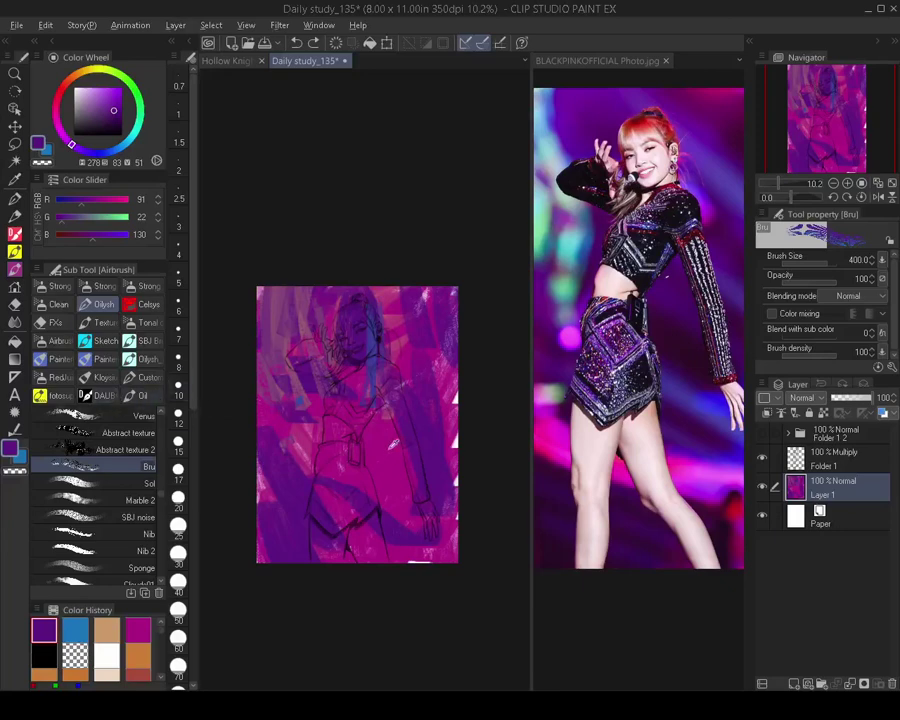
Sample magenta from the canvas as the main colour and purple as the sub colour
left_click(383, 459, "alt")
key("x")
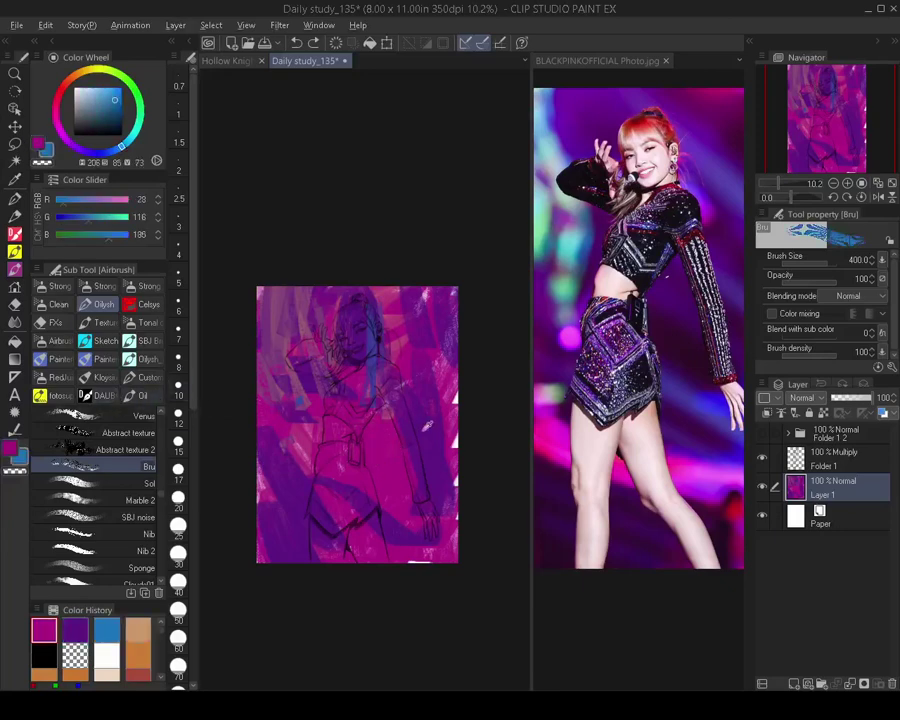
left_click(414, 458, "alt")
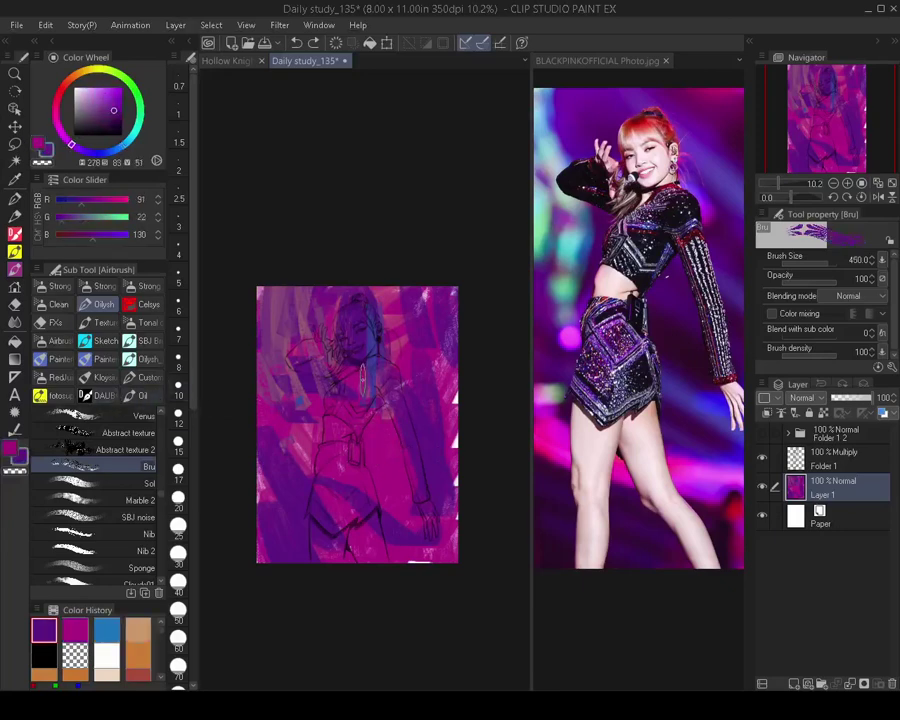
key("x")
Paint magenta over the head, raised hand and upper background with the Bru brush, enlarging it to 500
left_click_drag(384, 334, 330, 372)
left_click_drag(376, 302, 325, 348)
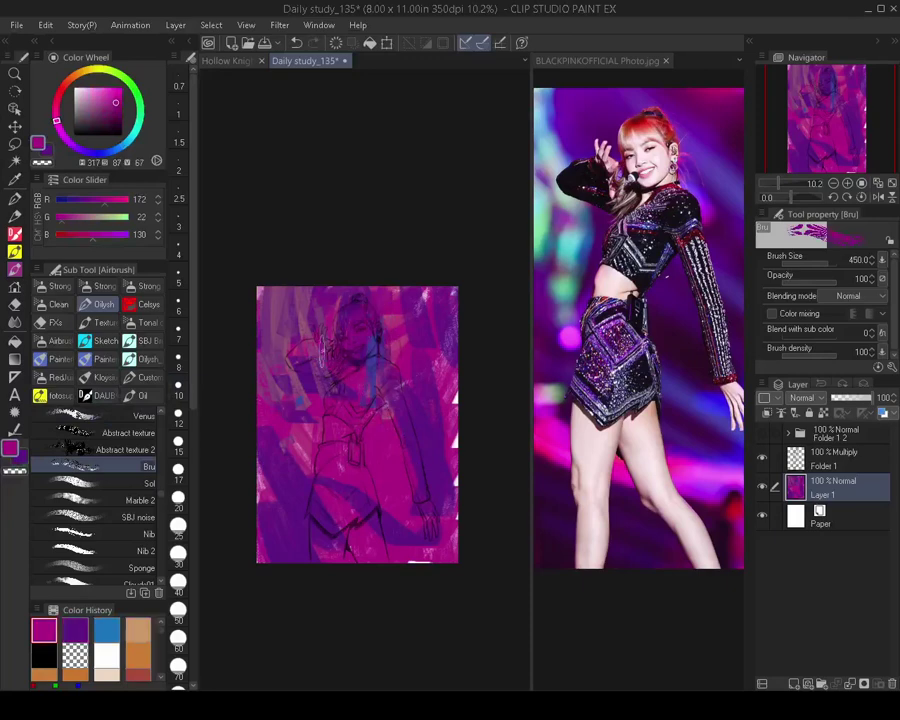
mouse_move(345, 295)
left_mouse_down()
mouse_move(306, 324)
mouse_move(276, 324)
mouse_move(284, 299)
mouse_move(306, 394)
mouse_move(326, 382)
left_mouse_up()
key("bracketright")
left_click_drag(397, 366, 345, 367)
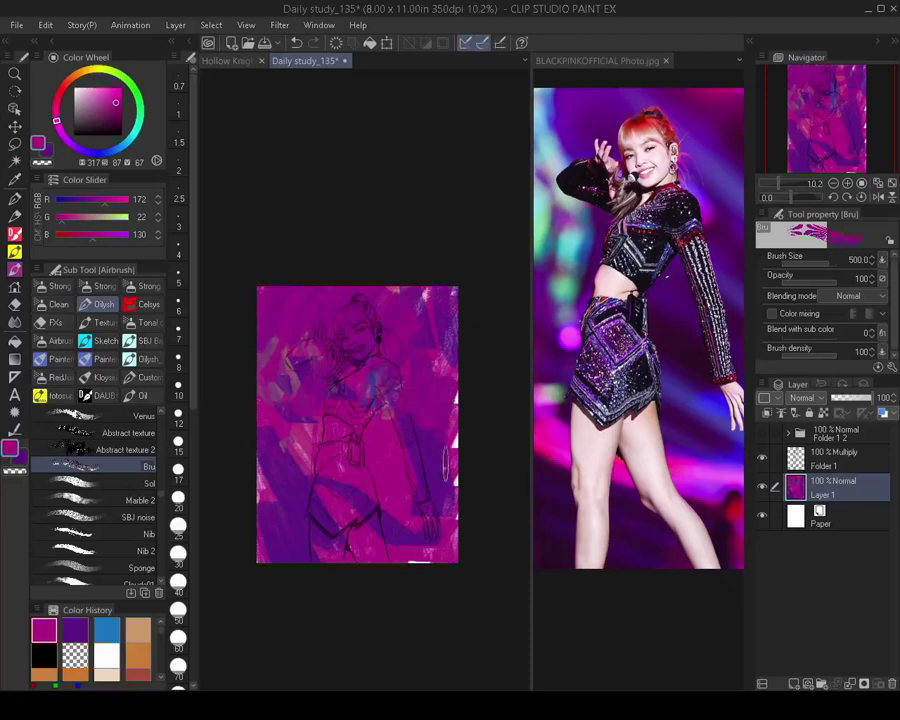
Adjust the Bru brush to size 350 and blend magenta over the remaining purple and white patches across the background
key("bracketright")
key("bracketright")
key("bracketright")
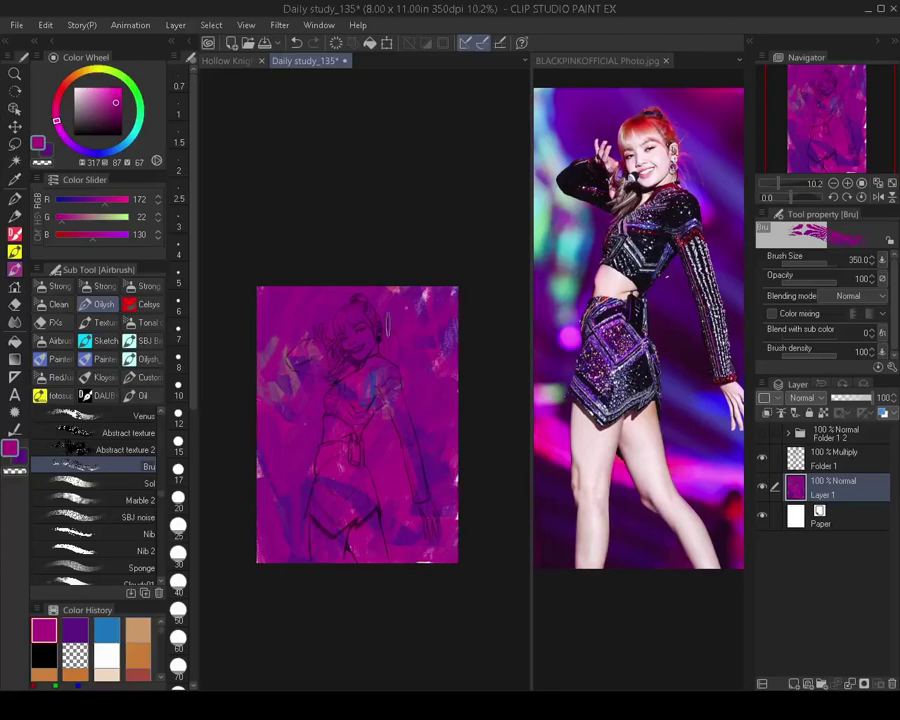
mouse_move(315, 359)
left_mouse_down()
mouse_move(281, 402)
mouse_move(300, 416)
left_mouse_up()
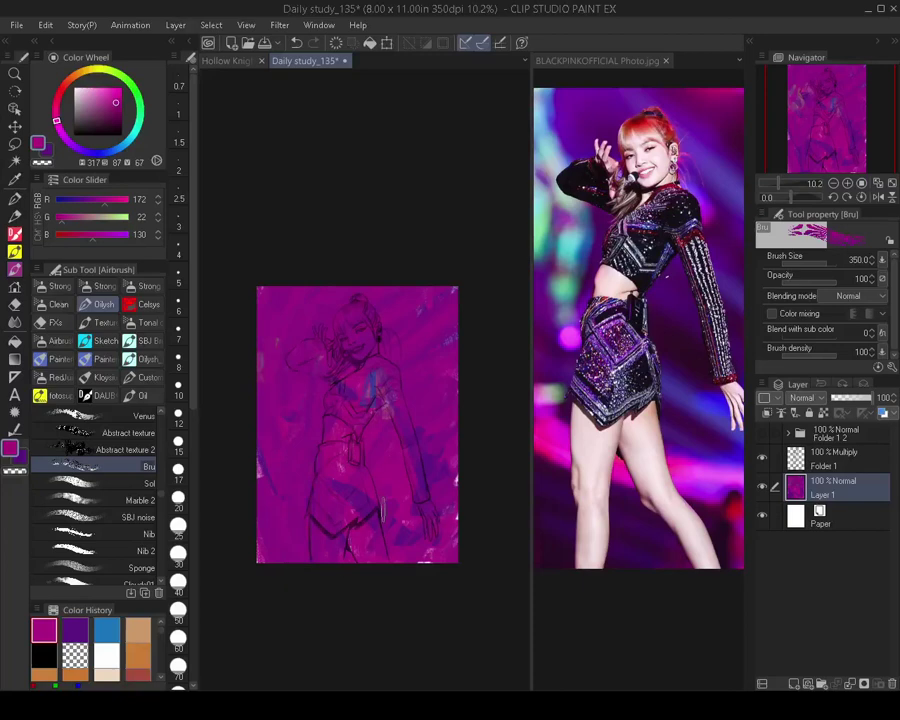
scroll(369, 364, "up", 5)
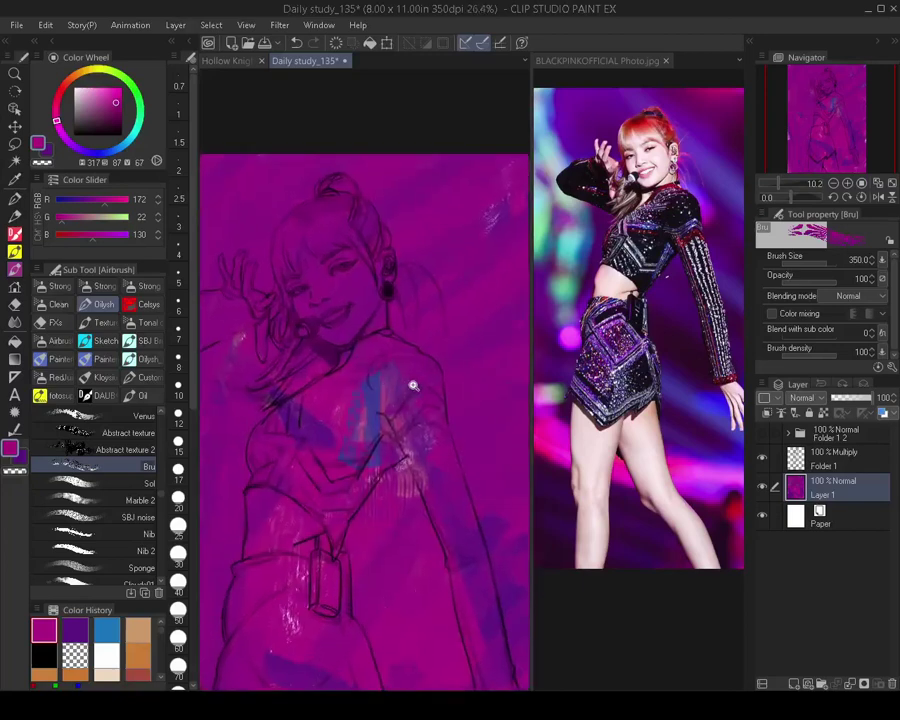
scroll(428, 431, "down", 4)
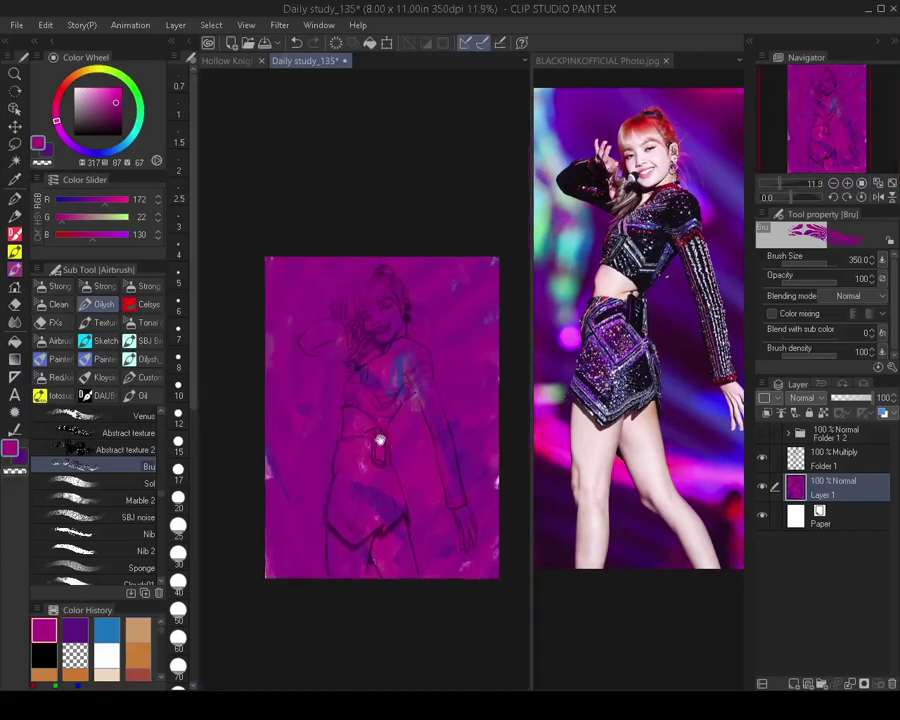
Set the sub colour to a blue of hue 223, saturation 75, brightness 80, and try blue-purple strokes over the head and torso
scroll(401, 452, "up", 1)
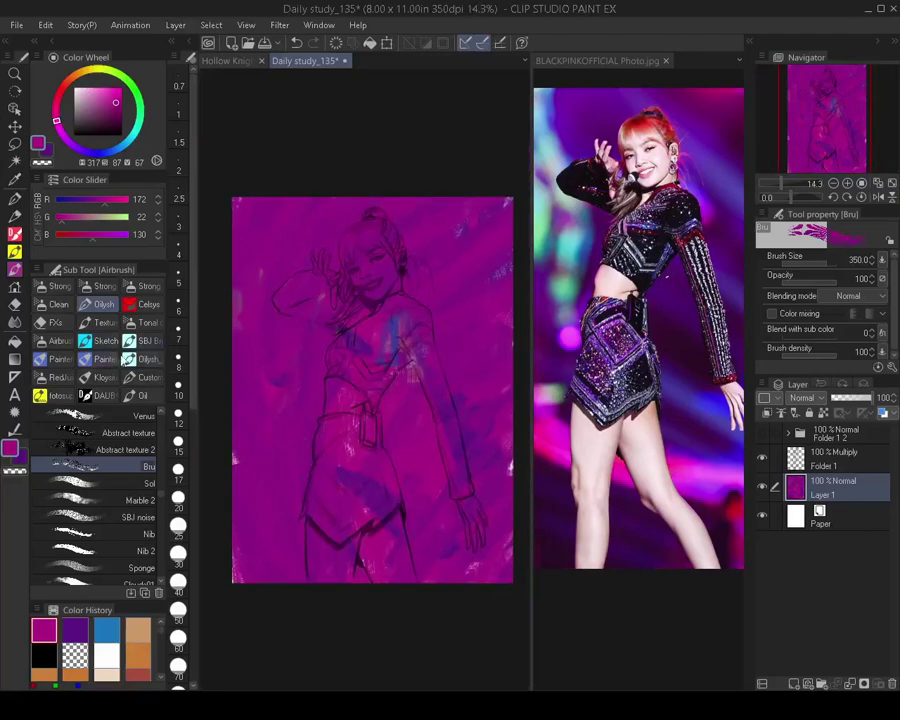
key("x")
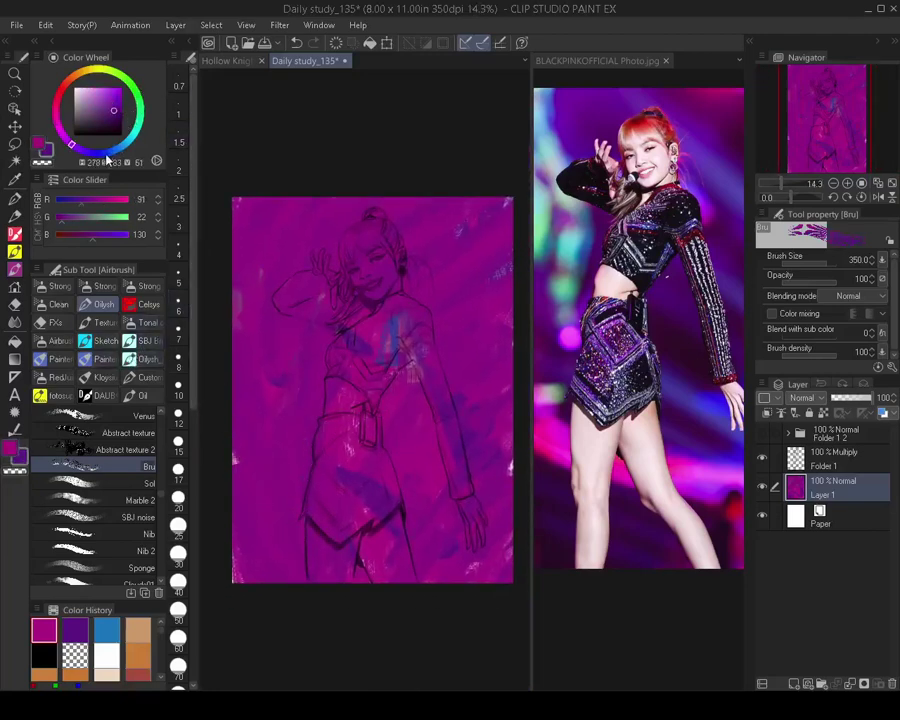
left_click(109, 153)
left_click_drag(112, 98, 109, 98)
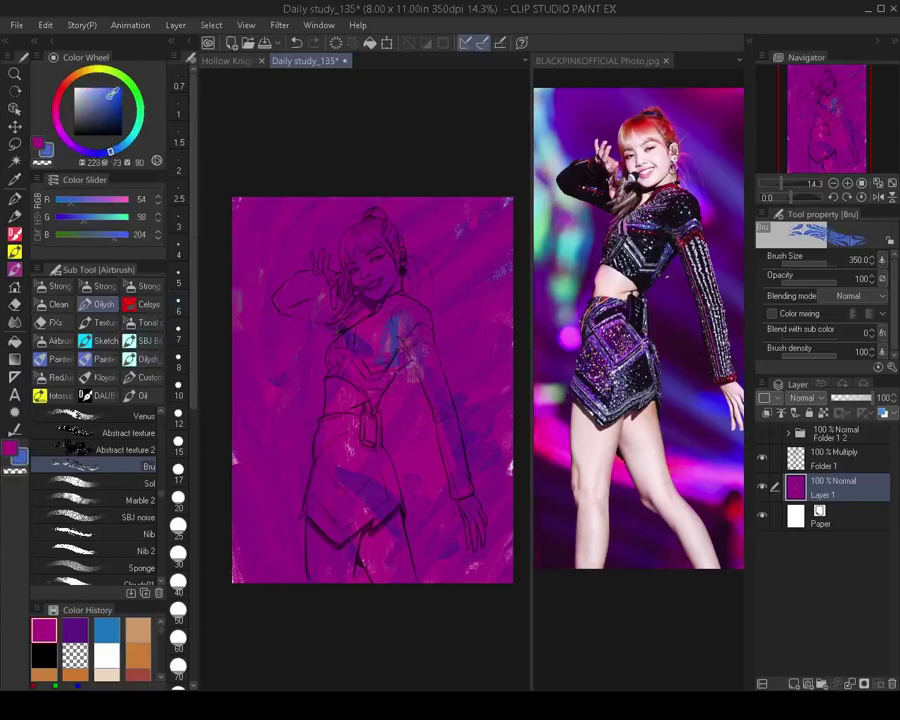
key("x")
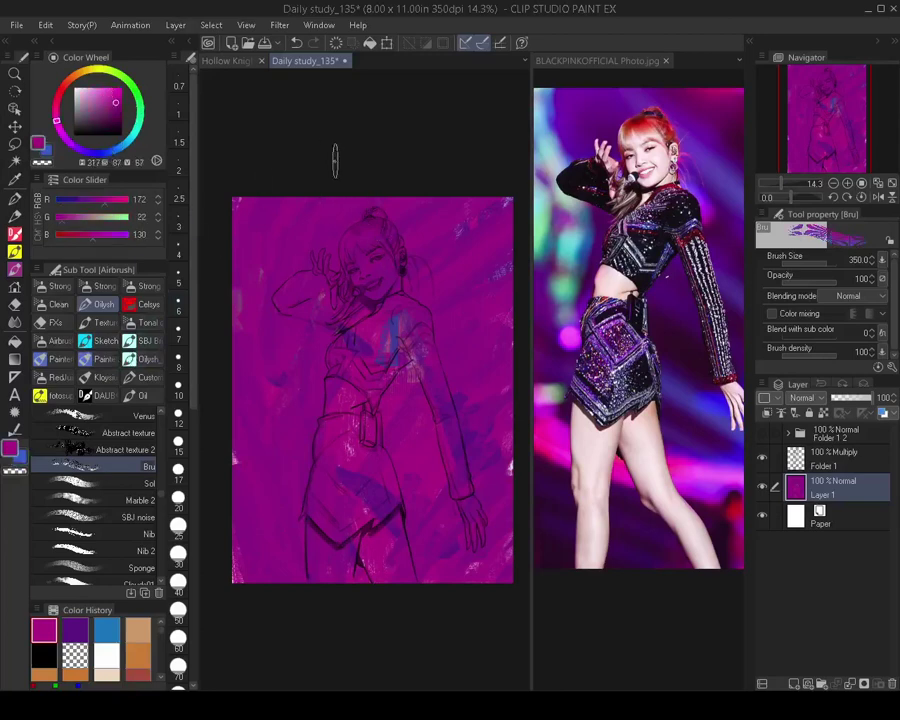
mouse_move(401, 213)
left_mouse_down()
mouse_move(463, 215)
mouse_move(401, 272)
mouse_move(424, 328)
mouse_move(450, 297)
mouse_move(433, 300)
mouse_move(420, 262)
mouse_move(461, 218)
mouse_move(396, 236)
mouse_move(418, 200)
mouse_move(393, 186)
mouse_move(345, 208)
mouse_move(306, 253)
left_mouse_up()
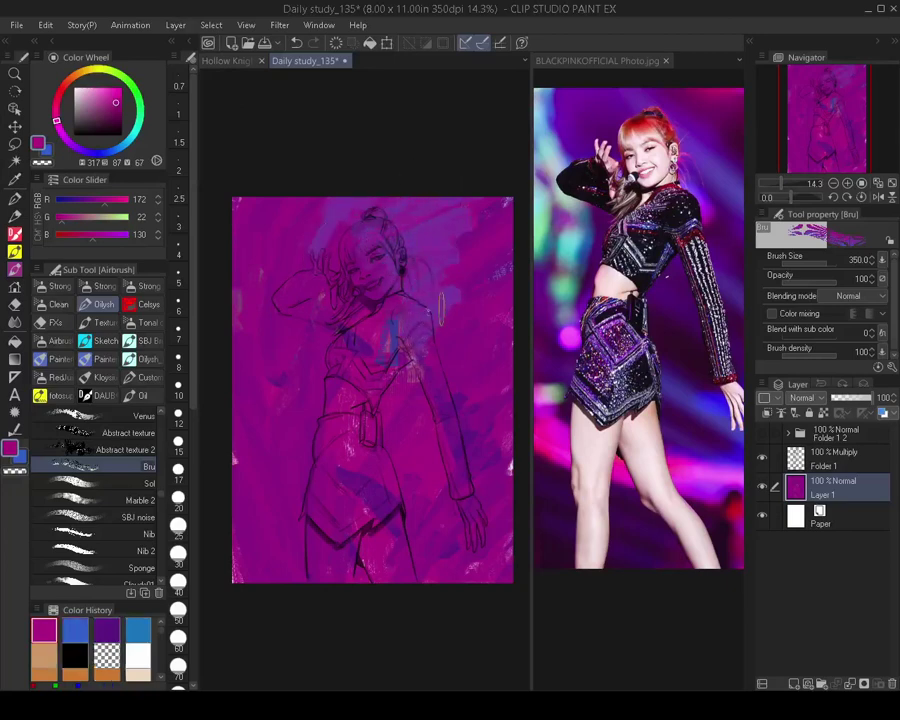
left_click_drag(414, 378, 353, 388)
Mirror the canvas view, paint diagonal blue-purple streaks through the background beside the head and shoulder, and restore the view orientation
key("h")
left_click_drag(405, 249, 425, 232)
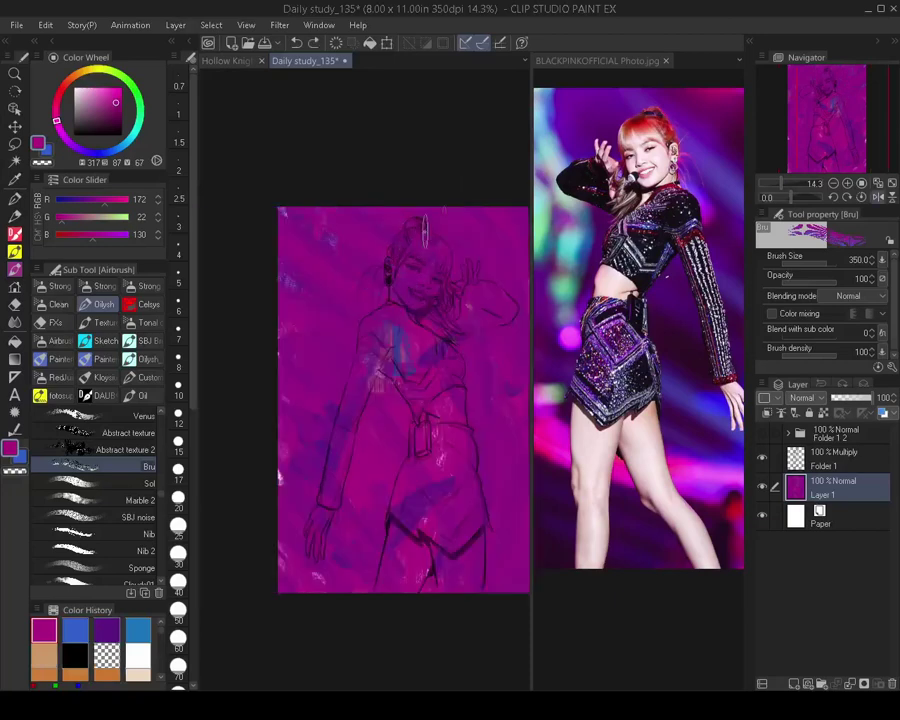
left_click_drag(281, 343, 412, 234)
mouse_move(246, 402)
left_mouse_down()
mouse_move(334, 304)
mouse_move(412, 258)
left_mouse_up()
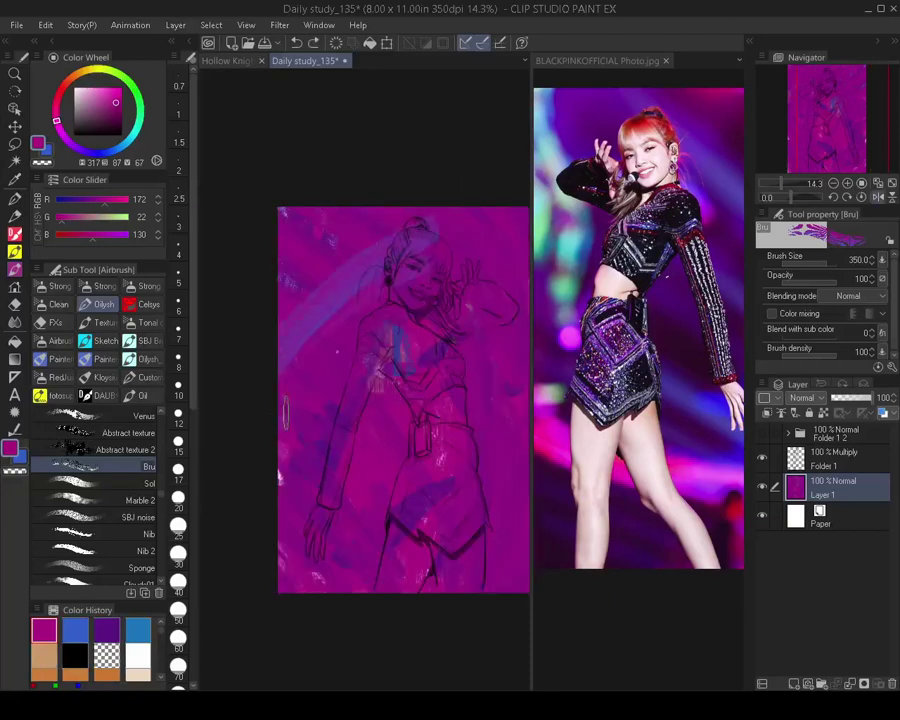
left_click_drag(283, 408, 397, 290)
key("h")
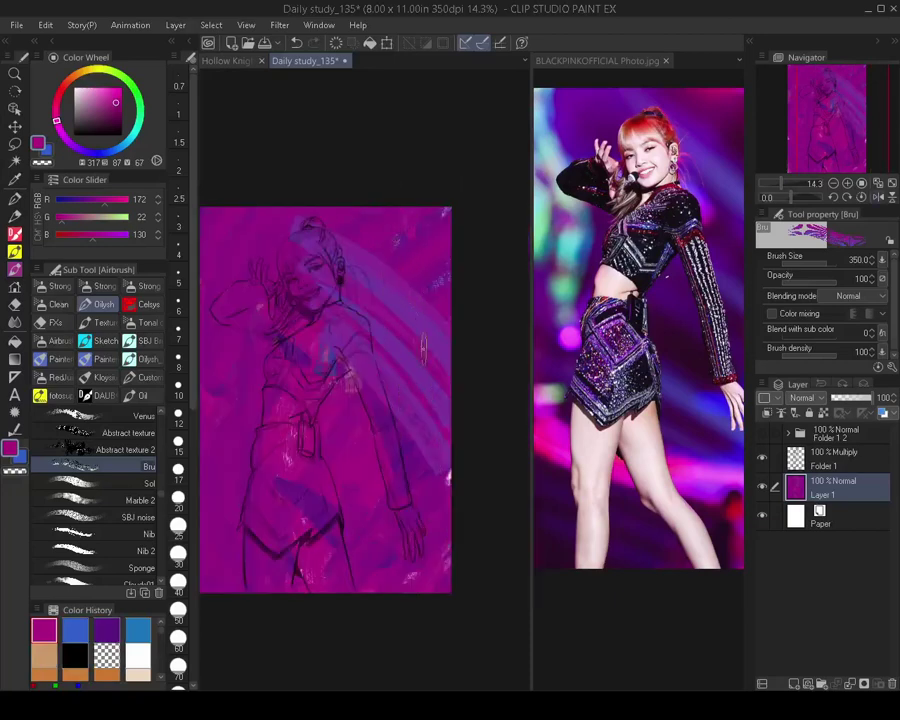
Paint parallel diagonal blue-purple strokes across the torso, lowered arm and background around the hand
left_click_drag(350, 524, 454, 554)
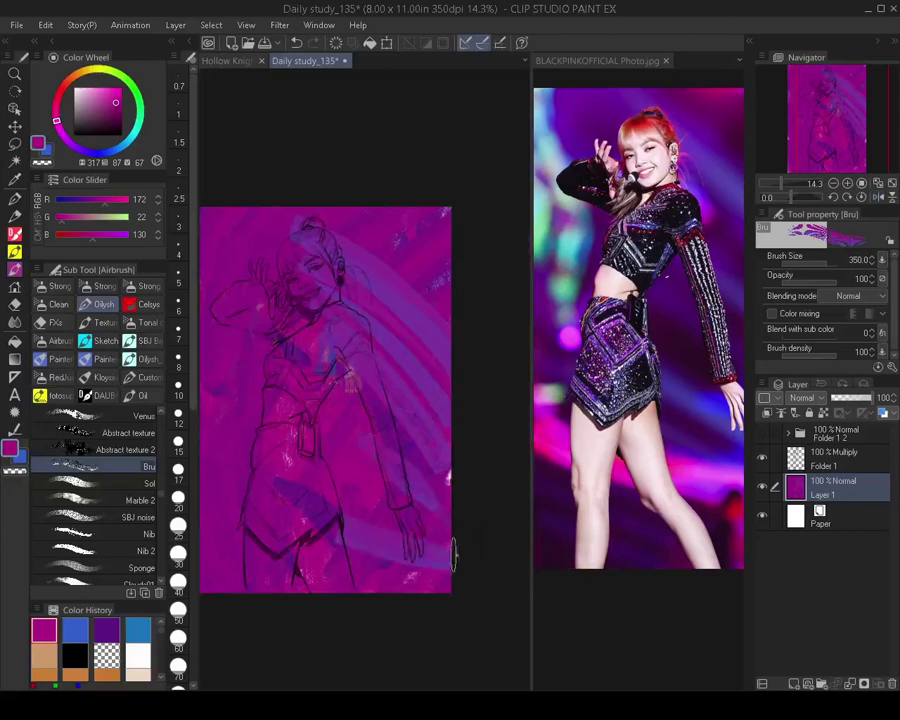
left_click_drag(380, 418, 453, 525)
left_click_drag(360, 400, 456, 494)
left_click_drag(336, 346, 418, 478)
left_click_drag(272, 384, 425, 500)
left_click_drag(320, 455, 425, 558)
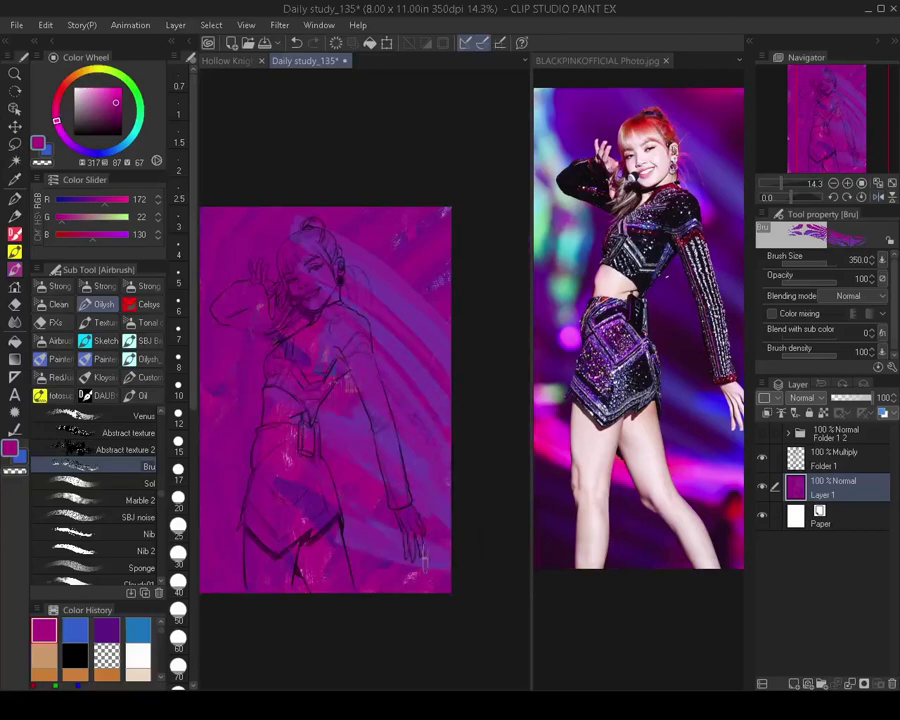
left_click_drag(308, 366, 339, 373)
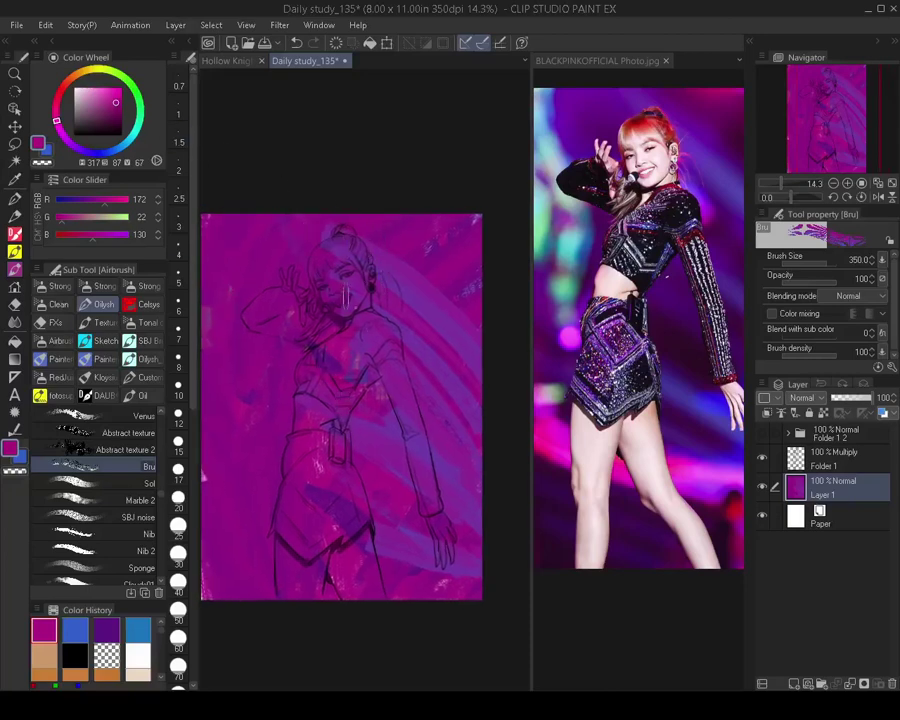
Extend the diagonal blue-purple streaks over the raised hand, head and upper background
mouse_move(285, 216)
left_mouse_down()
mouse_move(347, 318)
mouse_move(307, 280)
left_mouse_up()
mouse_move(251, 222)
left_mouse_down()
mouse_move(313, 322)
mouse_move(332, 284)
left_mouse_up()
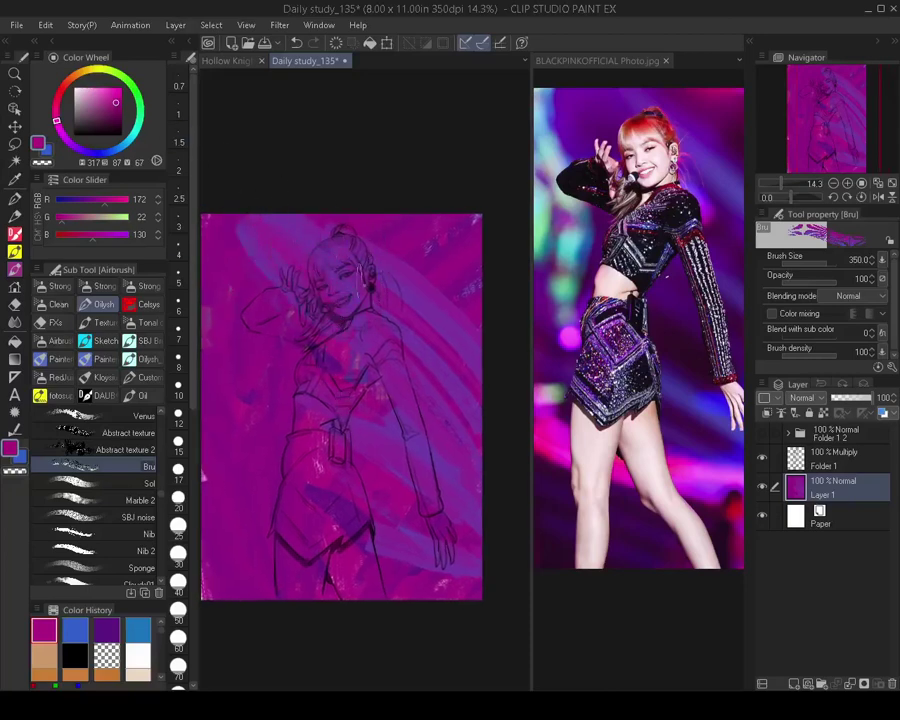
left_click_drag(346, 200, 473, 314)
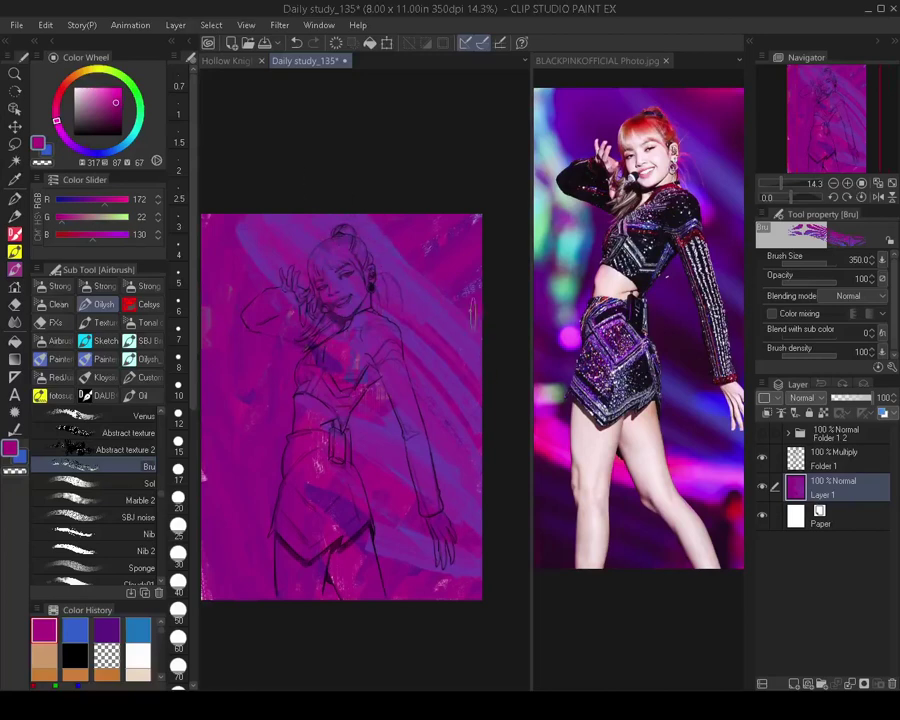
left_click_drag(388, 234, 488, 356)
left_click_drag(447, 269, 371, 213)
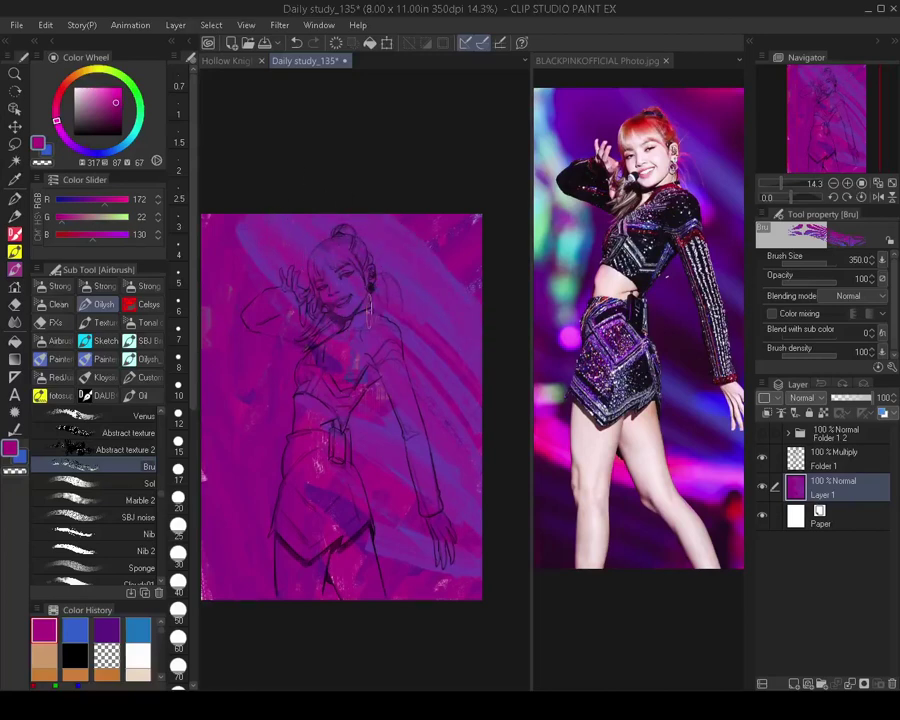
left_click(128, 143)
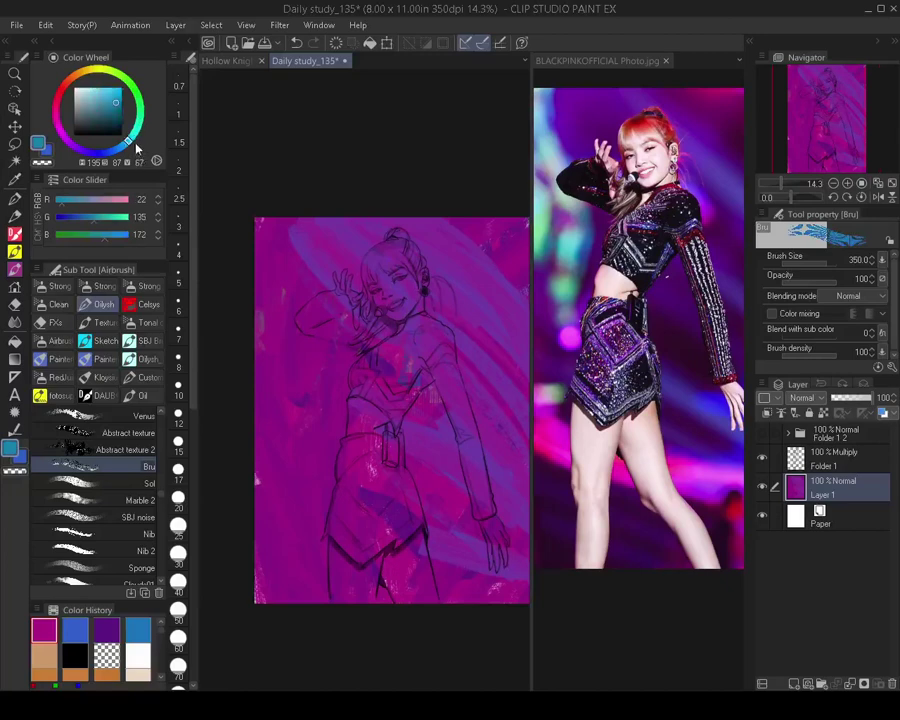
left_click_drag(116, 101, 94, 115)
key("x")
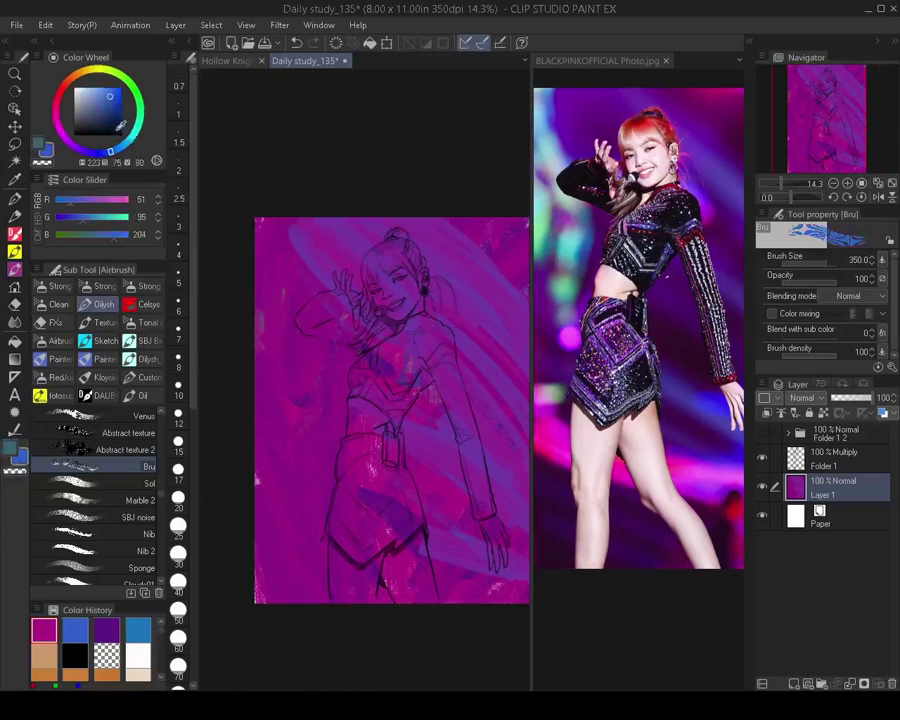
key("x")
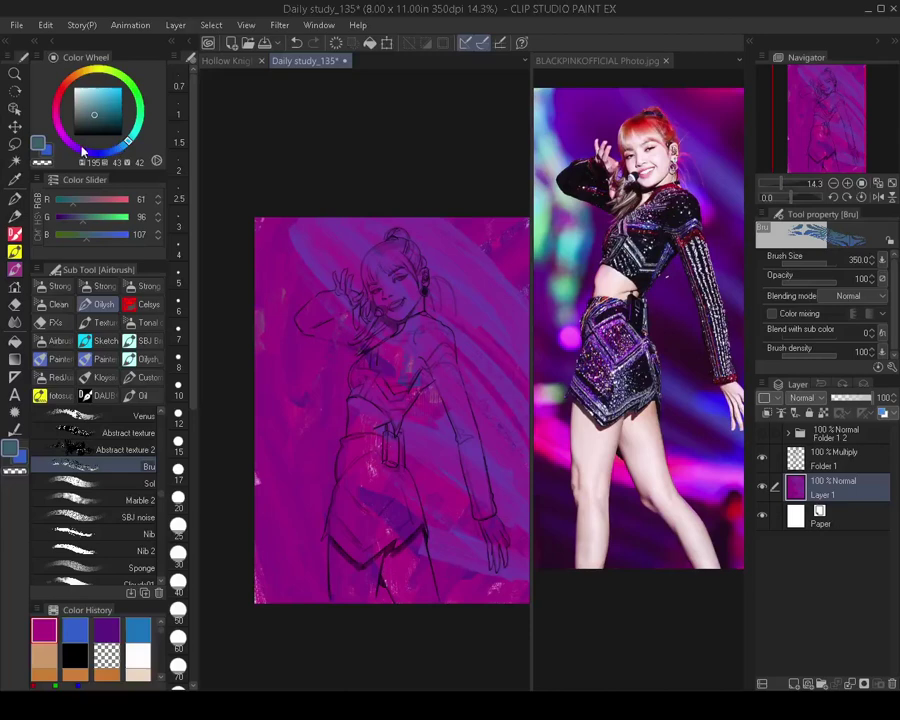
Set the main colour to violet (hue 264, saturation 81, brightness 79) and the sub colour to turquoise (hue 174, saturation 65, brightness 92)
left_click(82, 150)
mouse_move(109, 109)
left_mouse_down()
mouse_move(103, 92)
mouse_move(114, 96)
left_mouse_up()
key("x")
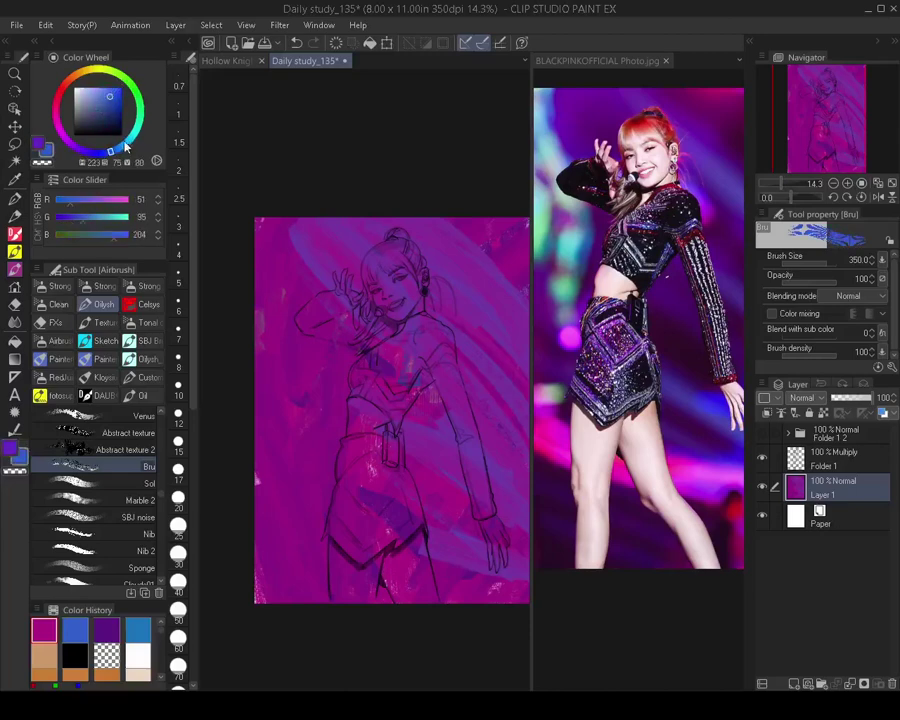
left_click(136, 129)
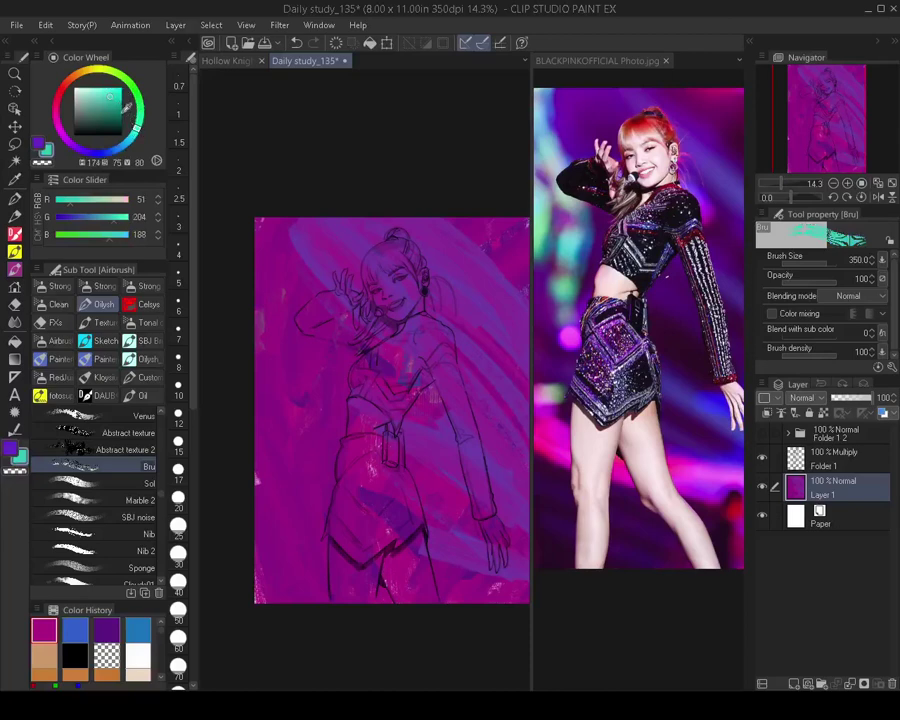
left_click_drag(114, 92, 106, 92)
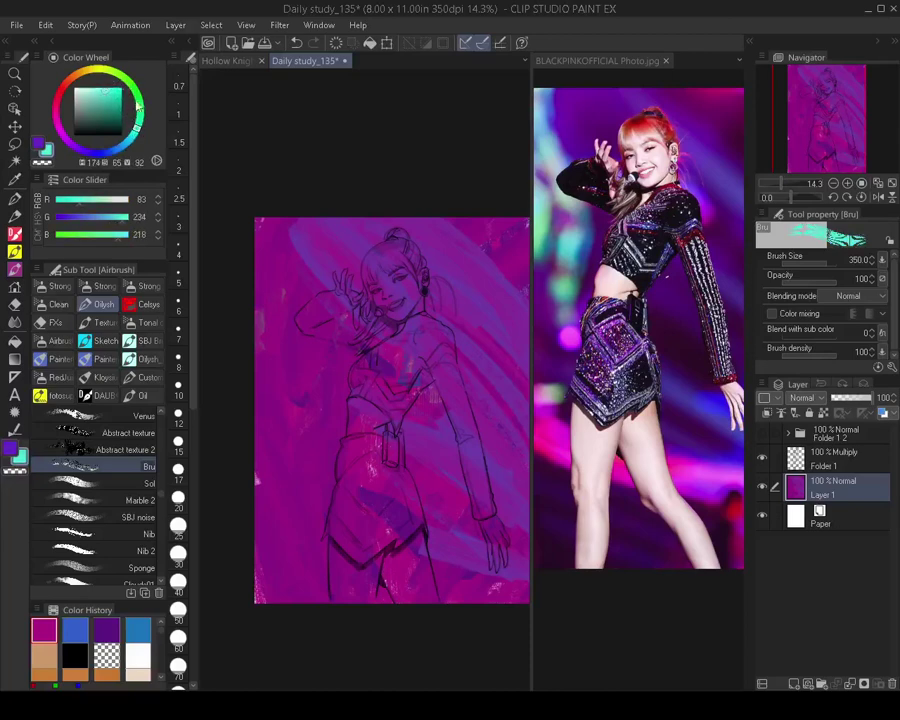
key("x")
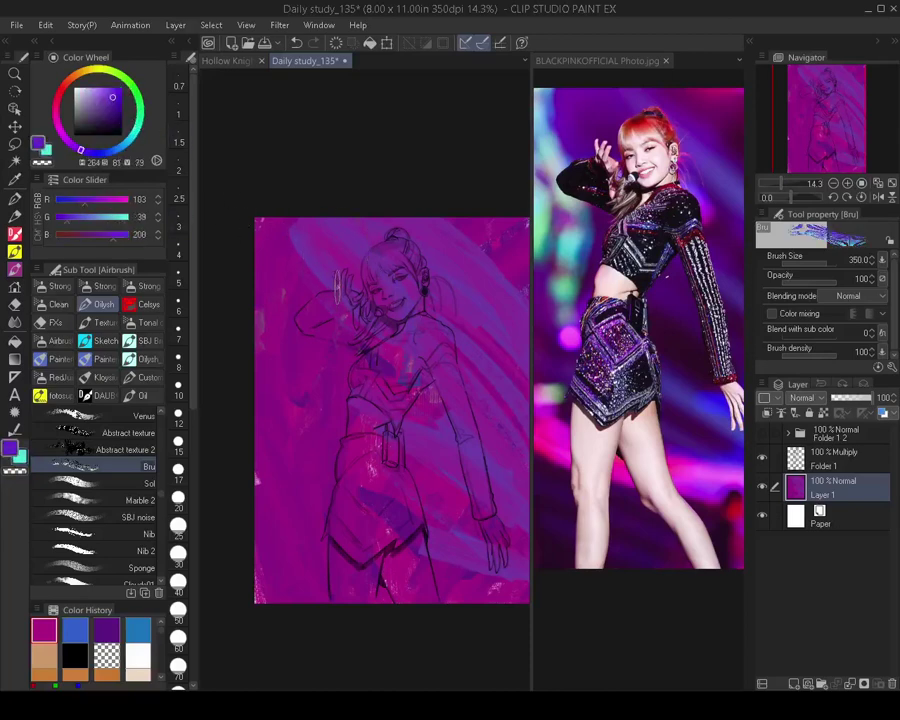
Paint light blue strokes over the raised elbow, down the background beside the torso, and beside the skirt
mouse_move(323, 311)
left_mouse_down()
mouse_move(356, 351)
mouse_move(329, 398)
mouse_move(299, 268)
mouse_move(295, 338)
mouse_move(274, 230)
mouse_move(283, 306)
mouse_move(315, 395)
mouse_move(290, 378)
left_mouse_up()
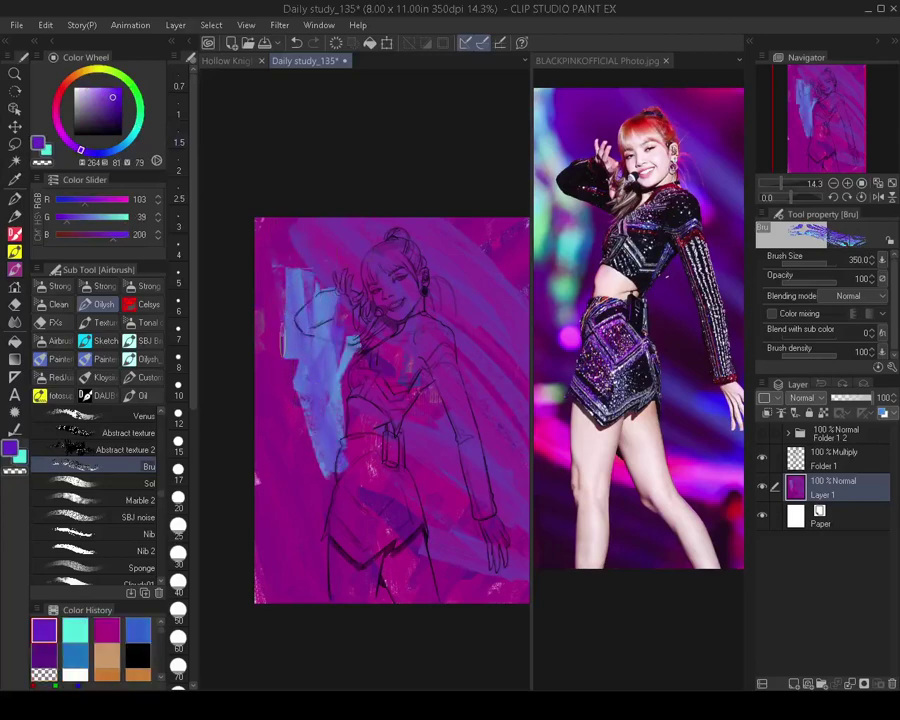
mouse_move(295, 493)
left_mouse_down()
mouse_move(350, 550)
mouse_move(277, 507)
mouse_move(333, 586)
mouse_move(302, 496)
mouse_move(393, 607)
left_mouse_up()
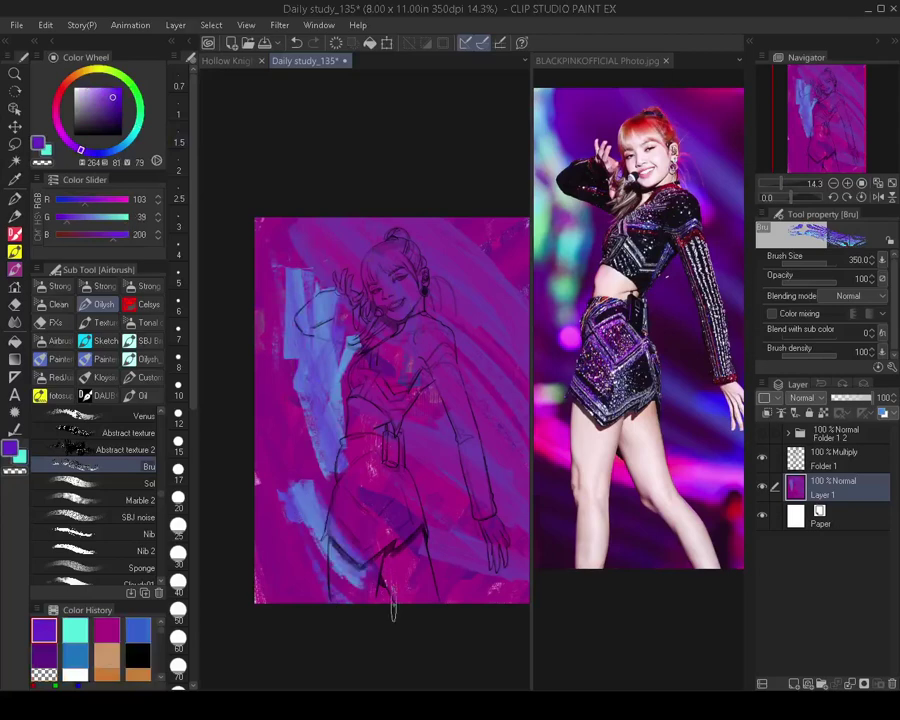
left_click_drag(448, 505, 406, 510)
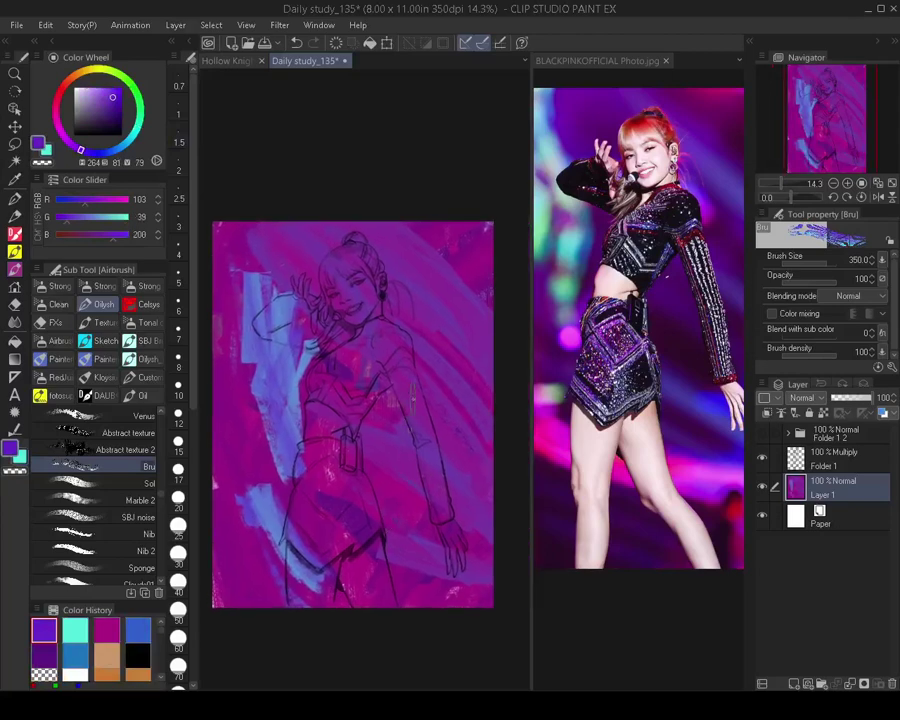
Paint diagonal light blue strokes beside the head and lowered arm and across the background around the hand and legs
left_click_drag(375, 254, 438, 340)
left_click_drag(414, 274, 470, 364)
left_click_drag(381, 242, 477, 396)
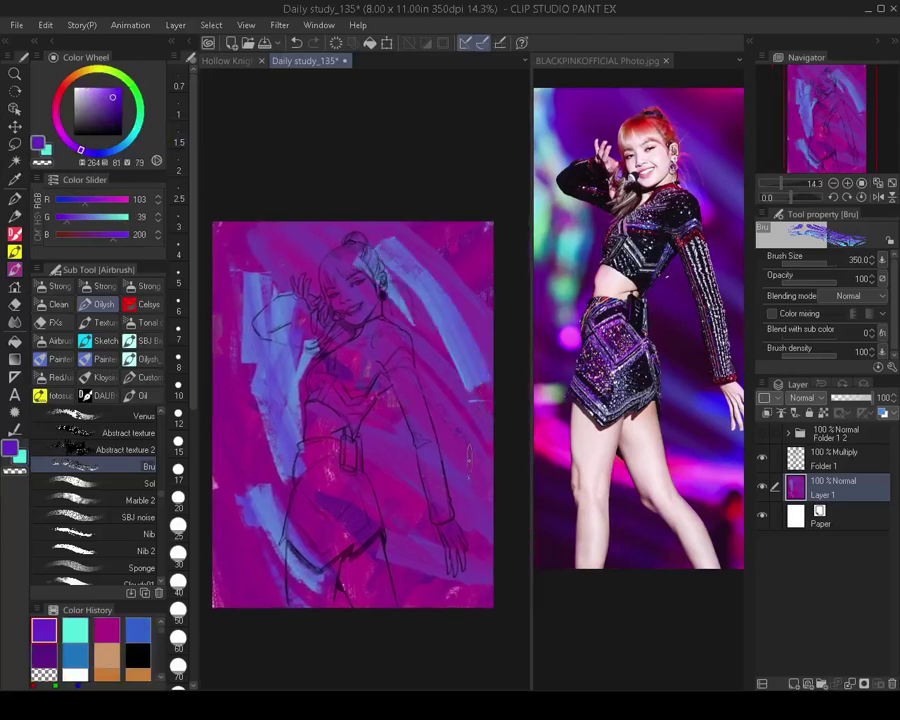
left_click_drag(378, 440, 452, 512)
left_click_drag(358, 525, 489, 537)
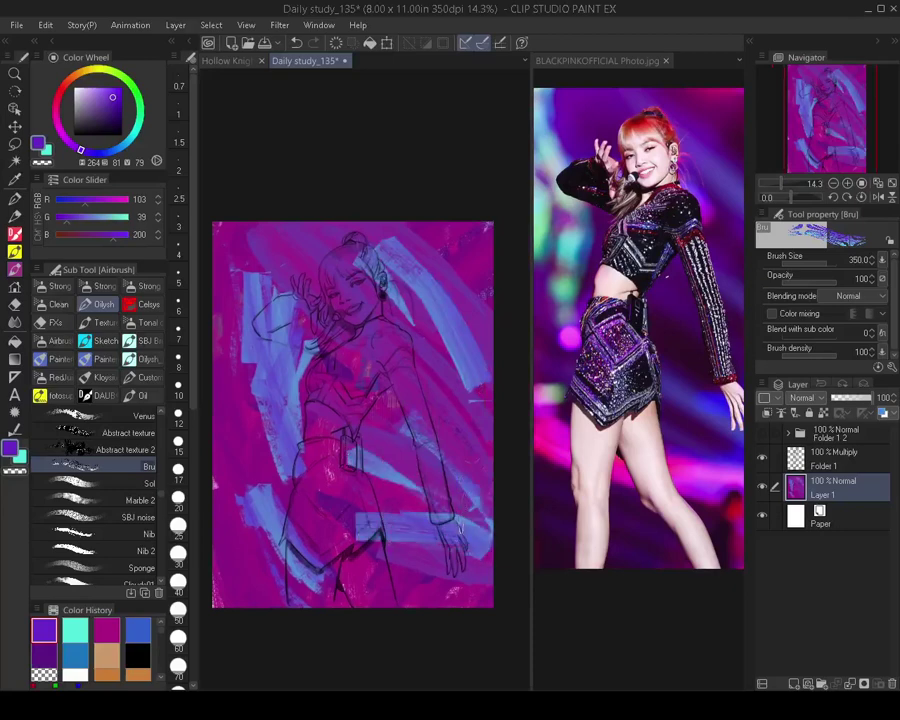
left_click_drag(438, 553, 366, 586)
left_click_drag(440, 592, 387, 608)
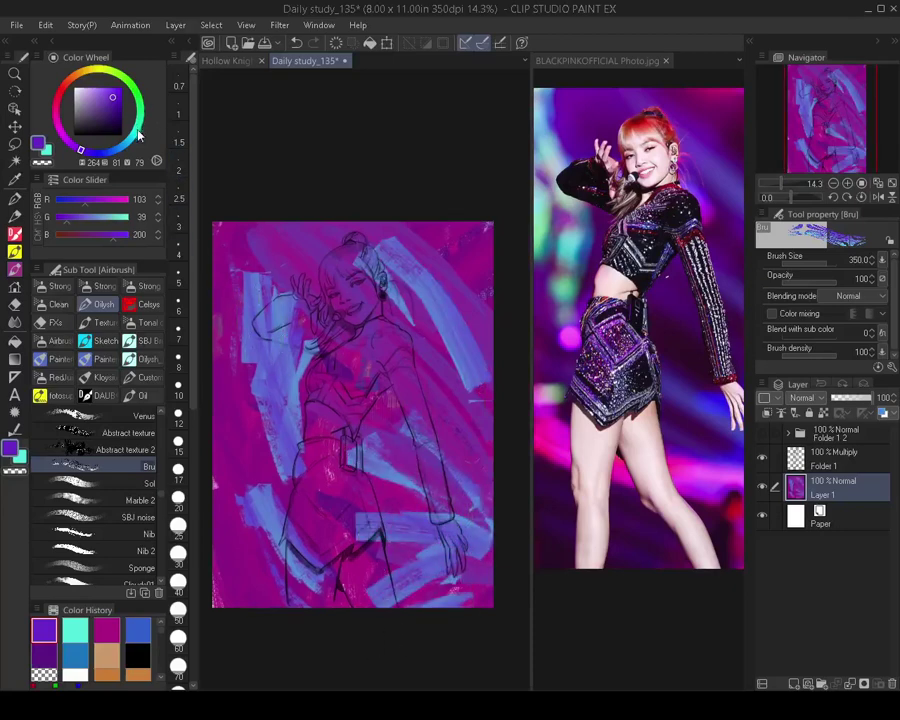
Change the sub colour to a green of hue 132 and paint green-tinted strokes over the raised arm and down the adjacent background
key("x")
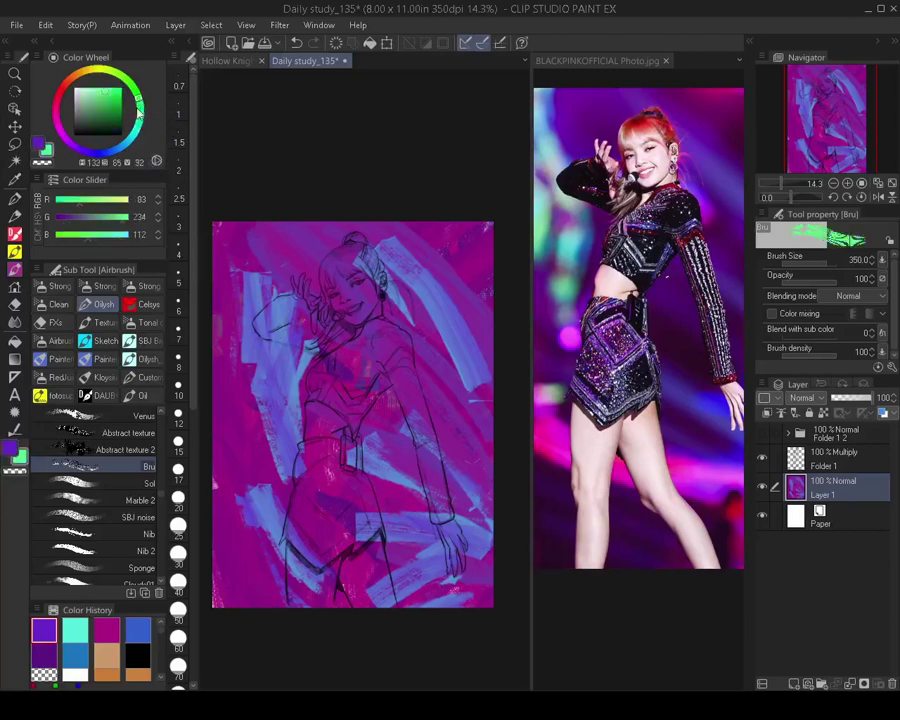
key("x")
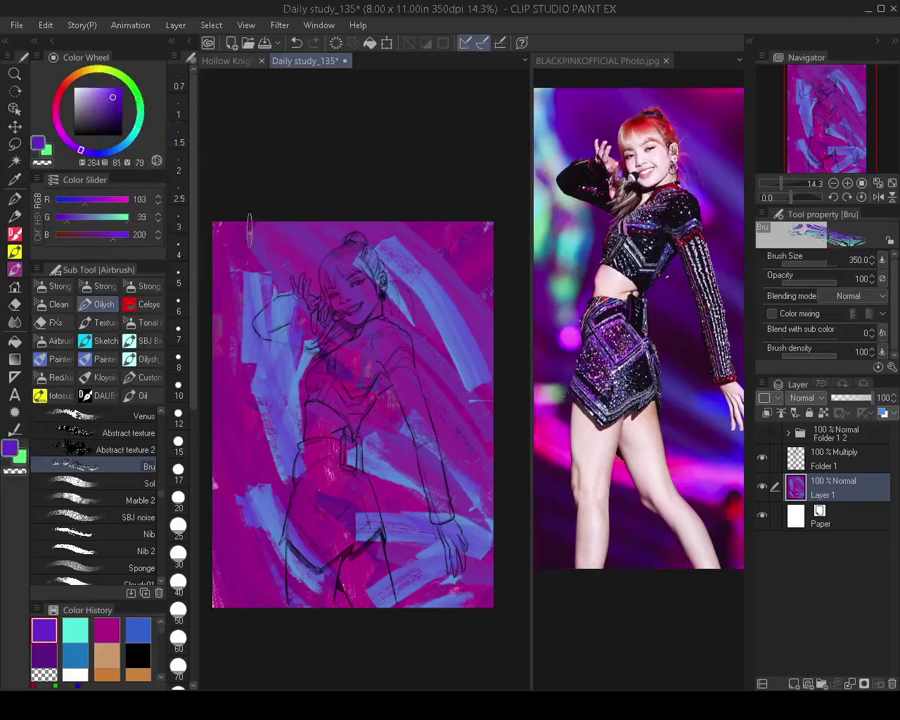
left_click_drag(260, 246, 296, 335)
mouse_move(249, 221)
left_mouse_down()
mouse_move(306, 355)
mouse_move(308, 390)
left_mouse_up()
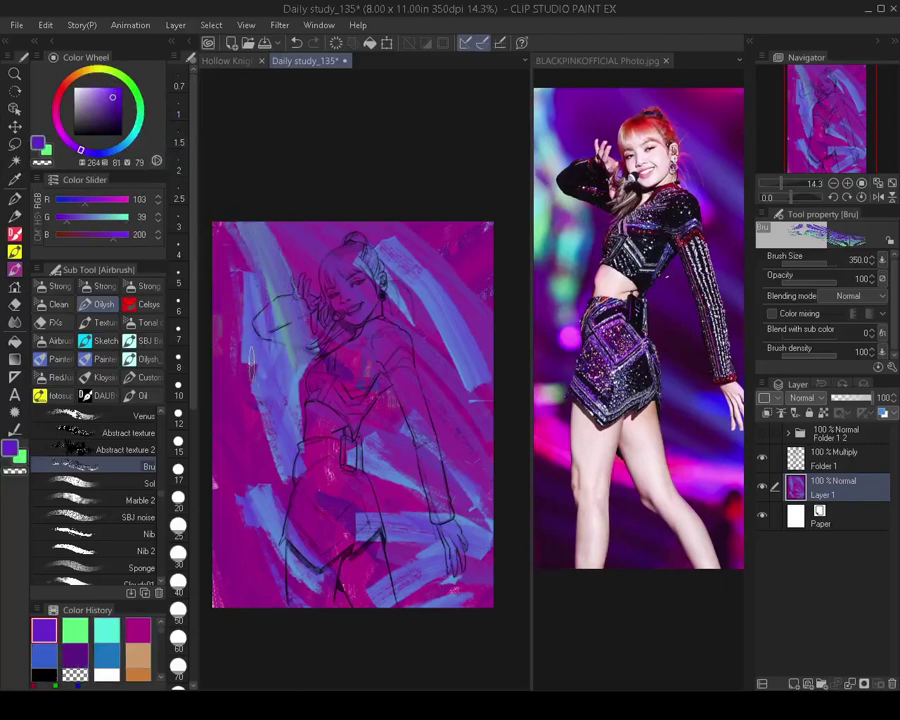
left_click_drag(246, 364, 221, 450)
left_click_drag(242, 315, 220, 480)
mouse_move(247, 405)
left_mouse_down()
mouse_move(225, 525)
mouse_move(240, 530)
left_mouse_up()
scroll(355, 370, "up", 6)
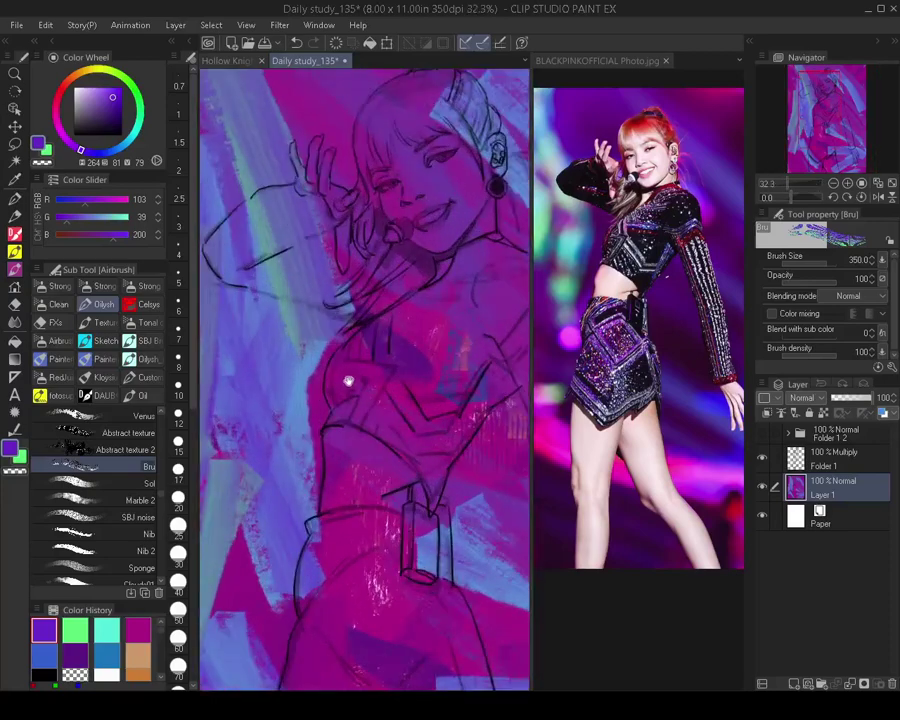
scroll(366, 334, "down", 6)
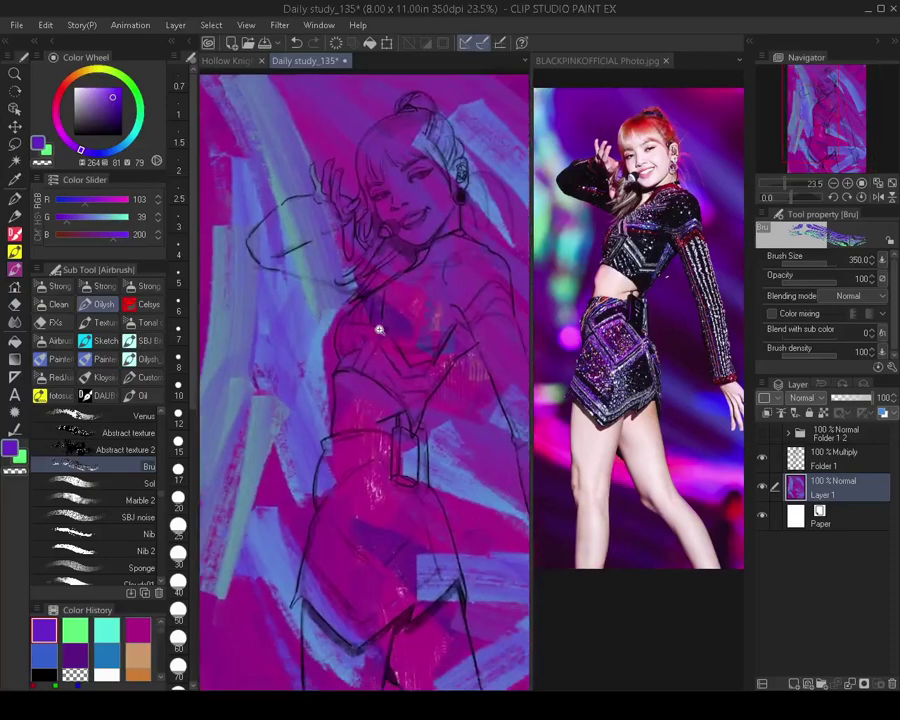
scroll(394, 365, "up", 1)
scroll(396, 374, "down", 1)
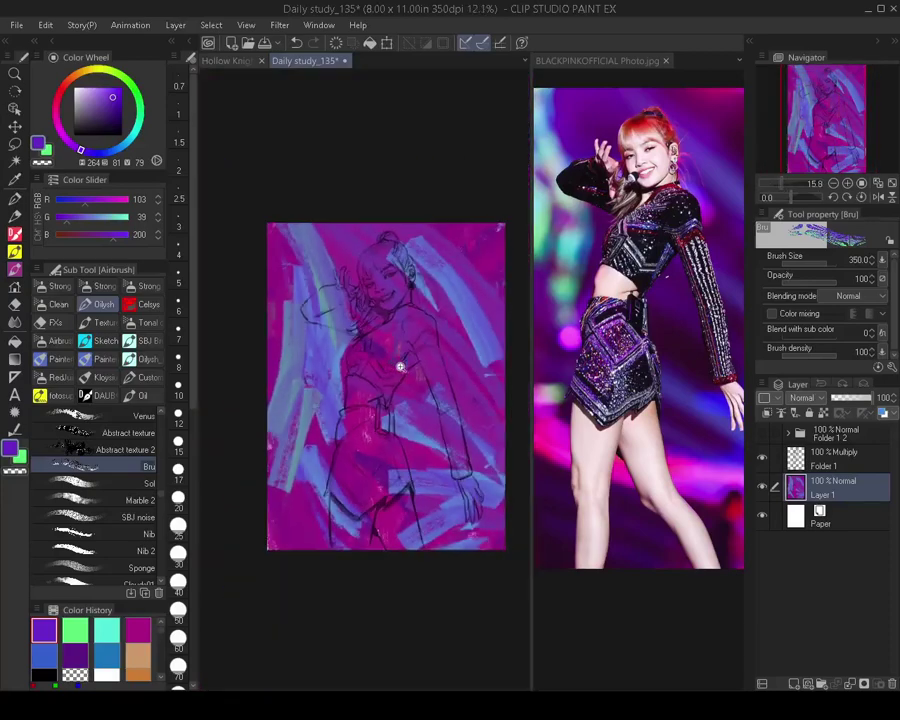
scroll(380, 378, "up", 1)
scroll(366, 382, "down", 1)
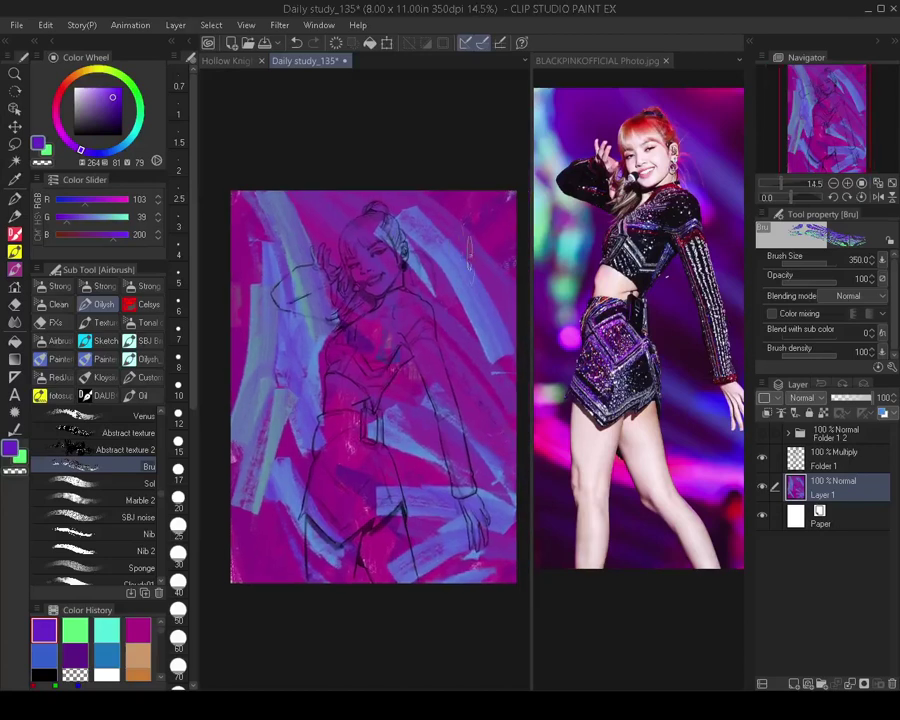
Darken the figure and the surrounding magenta background with the Burn tonal brush at size 300
left_click(148, 322)
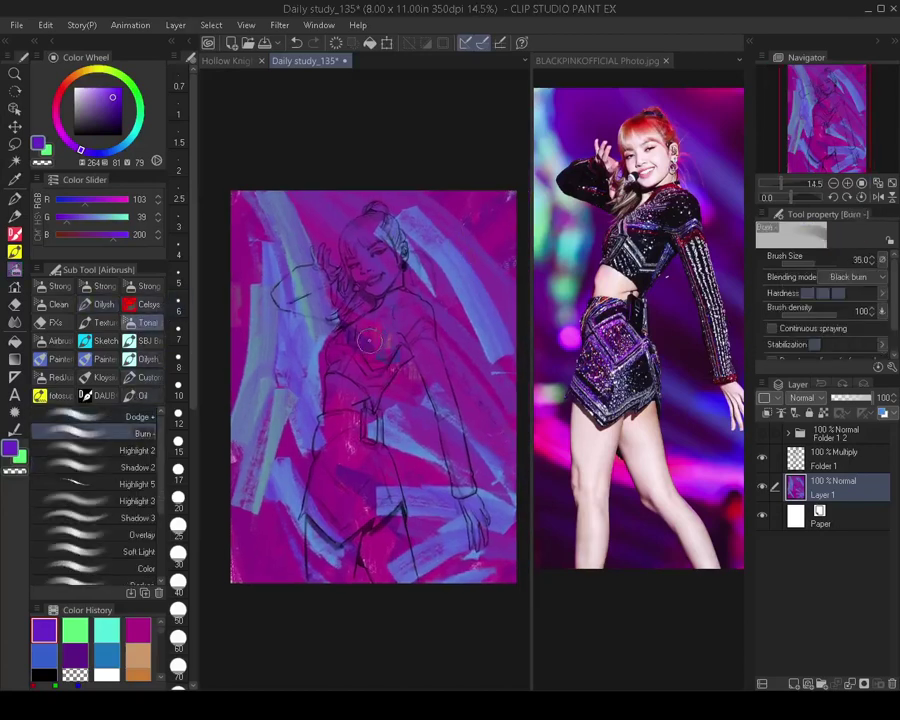
key("bracketright")
key("bracketright")
key("bracketright")
key("bracketright")
key("bracketright")
key("bracketright")
key("bracketright")
key("bracketright")
key("bracketright")
key("bracketright")
key("bracketright")
key("bracketright")
left_click_drag(366, 315, 363, 200)
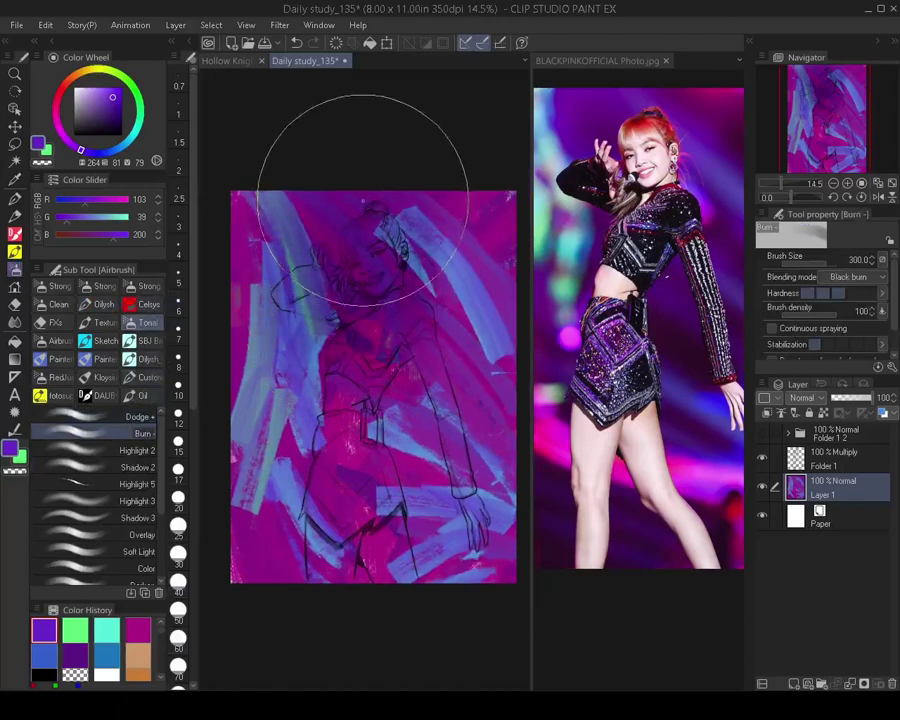
key("ctrl+z")
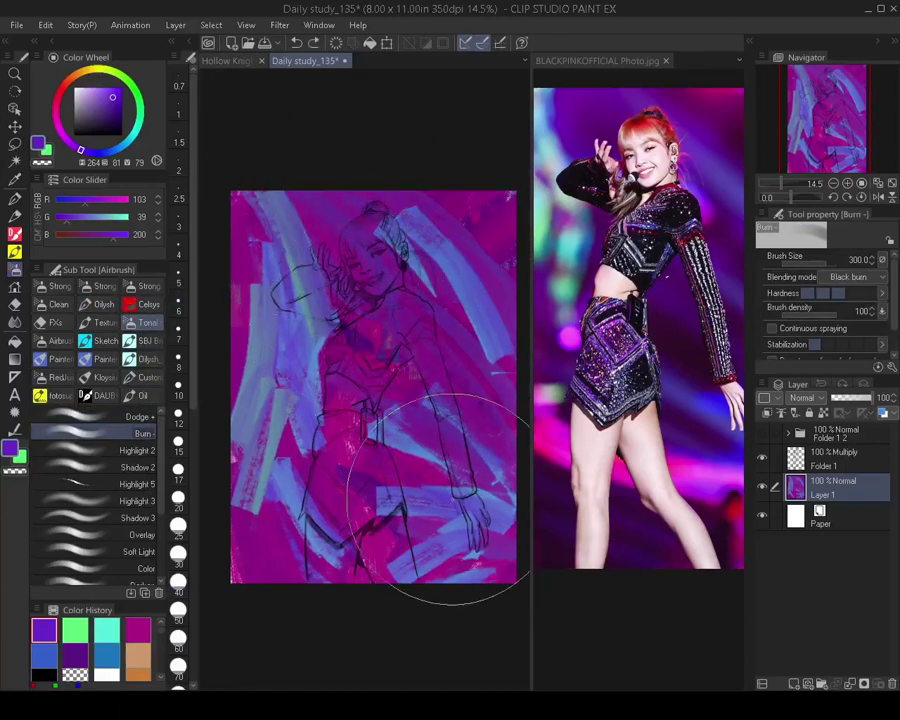
mouse_move(367, 348)
left_mouse_down()
mouse_move(447, 454)
mouse_move(459, 485)
left_mouse_up()
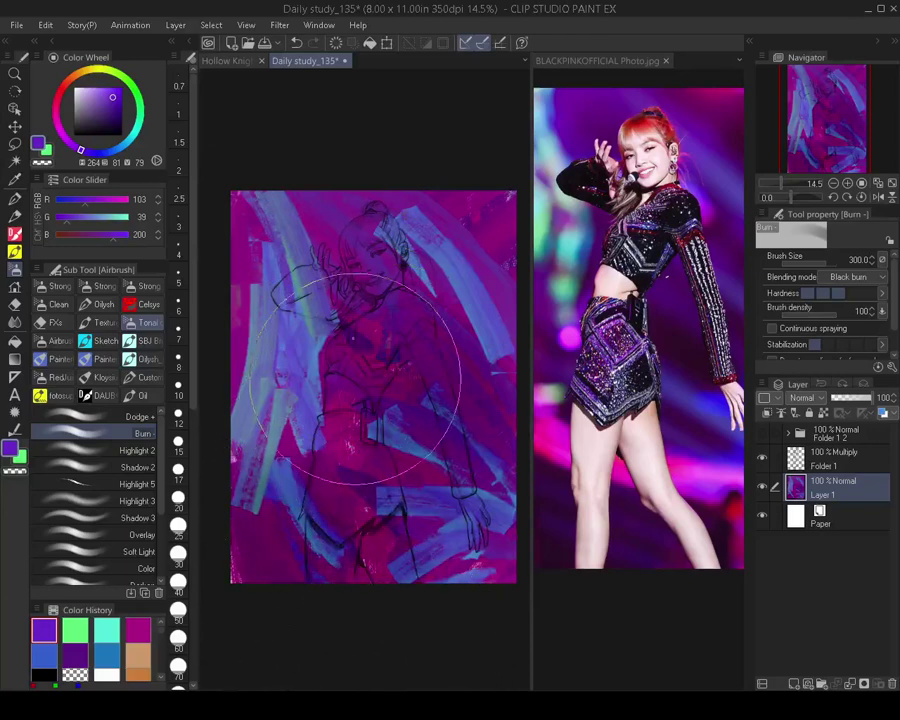
left_click_drag(310, 148, 394, 279)
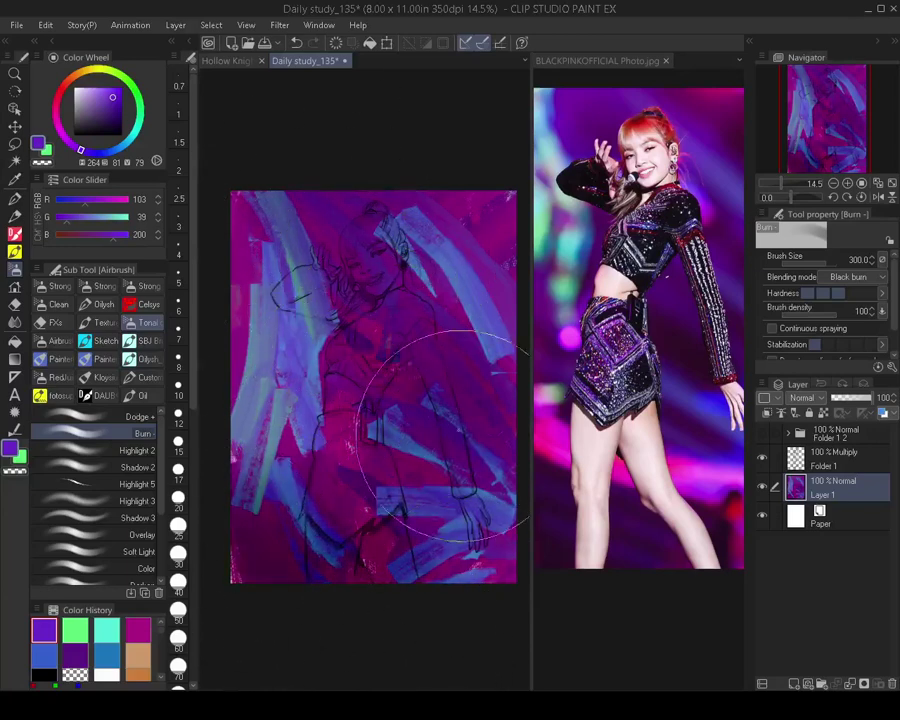
Try brightening the background strokes beside the raised arm using the Highlight 2 brush at size 60 in yellow-green (hue 73, saturation 51, brightness 93)
left_click(135, 450)
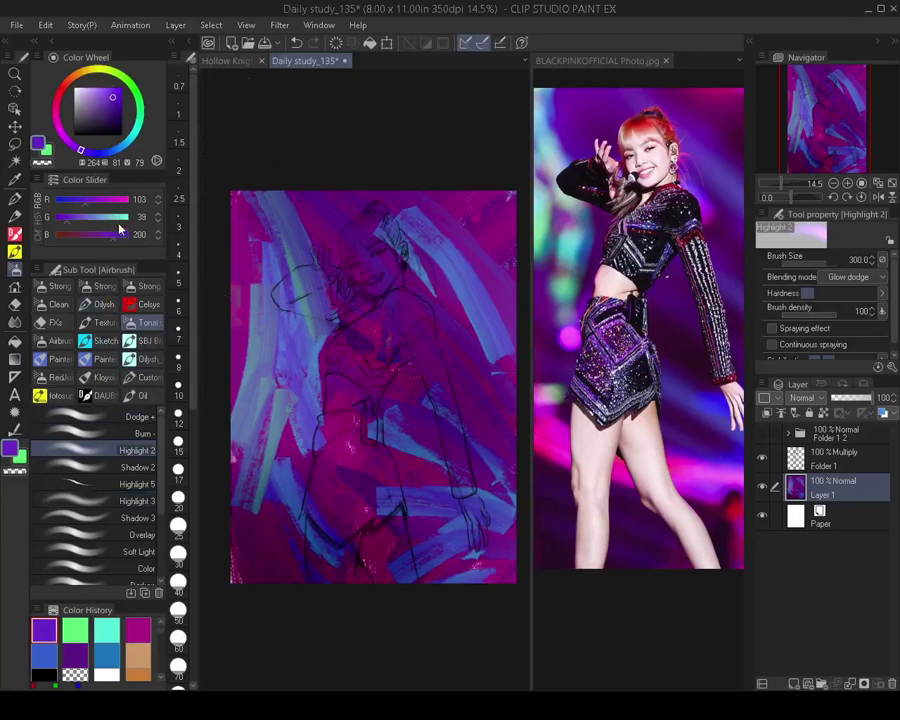
left_click(108, 70)
left_click(98, 90)
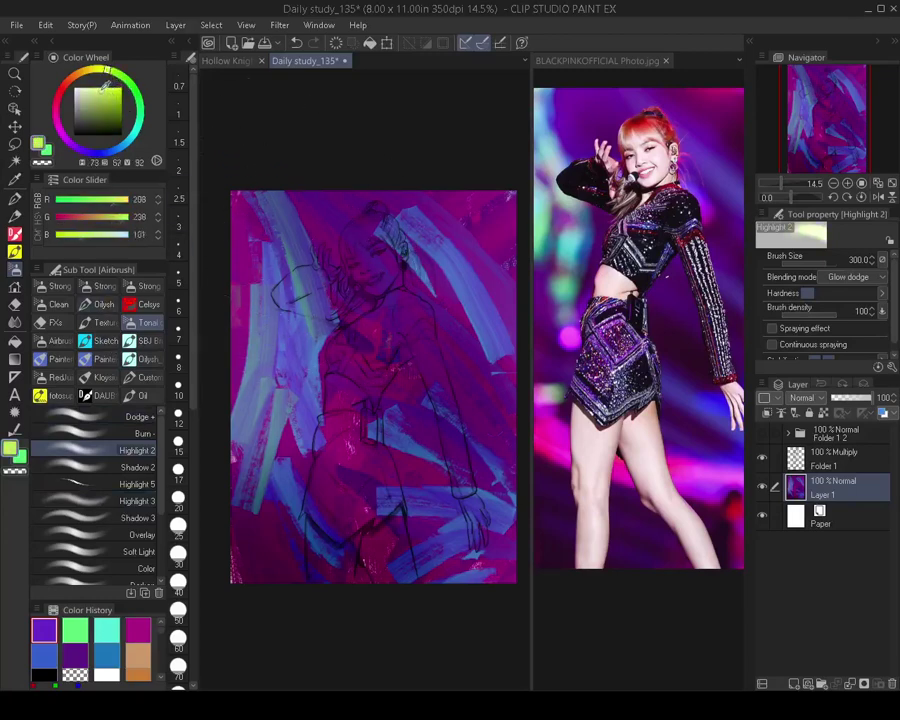
key("[")
key("[")
key("[")
key("[")
key("[")
key("[")
key("[")
key("[")
key("[")
left_click_drag(264, 231, 265, 410)
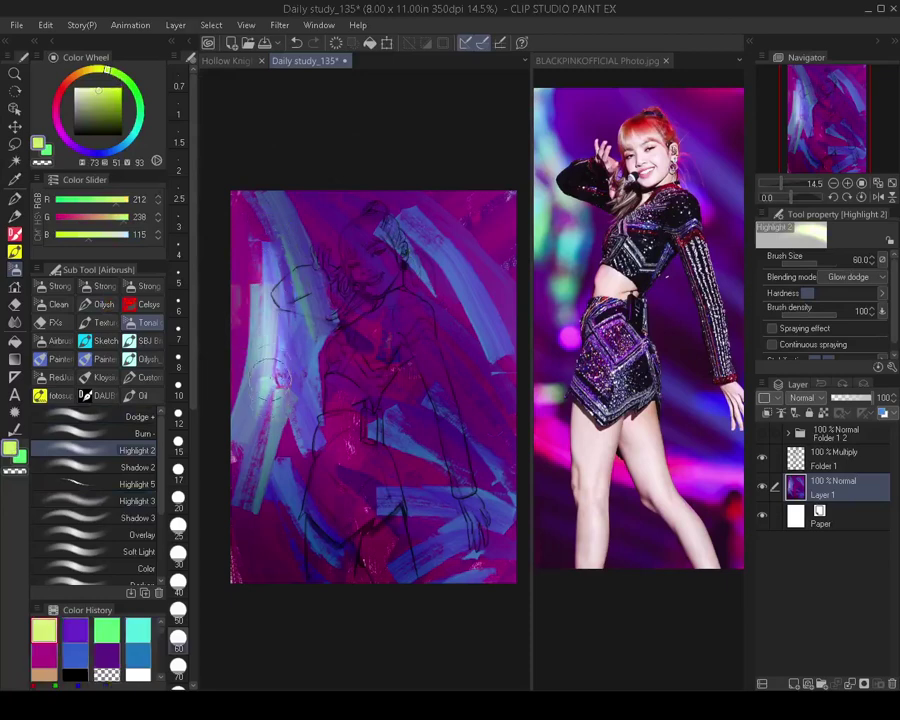
key("ctrl+z")
Brighten the blue strokes around the raised arm with Highlight 2 at size 100 in light blue (hue 195, saturation 75, brightness 89)
left_click_drag(112, 92, 115, 97)
key("]")
key("]")
key("]")
left_click(294, 281, "alt")
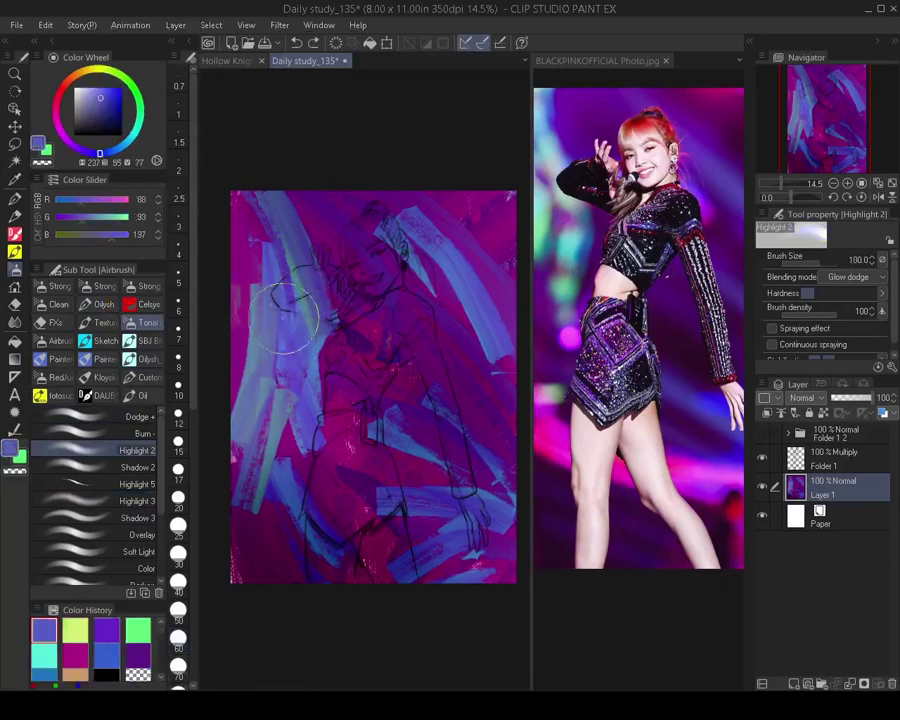
left_click(125, 139)
left_click(108, 92)
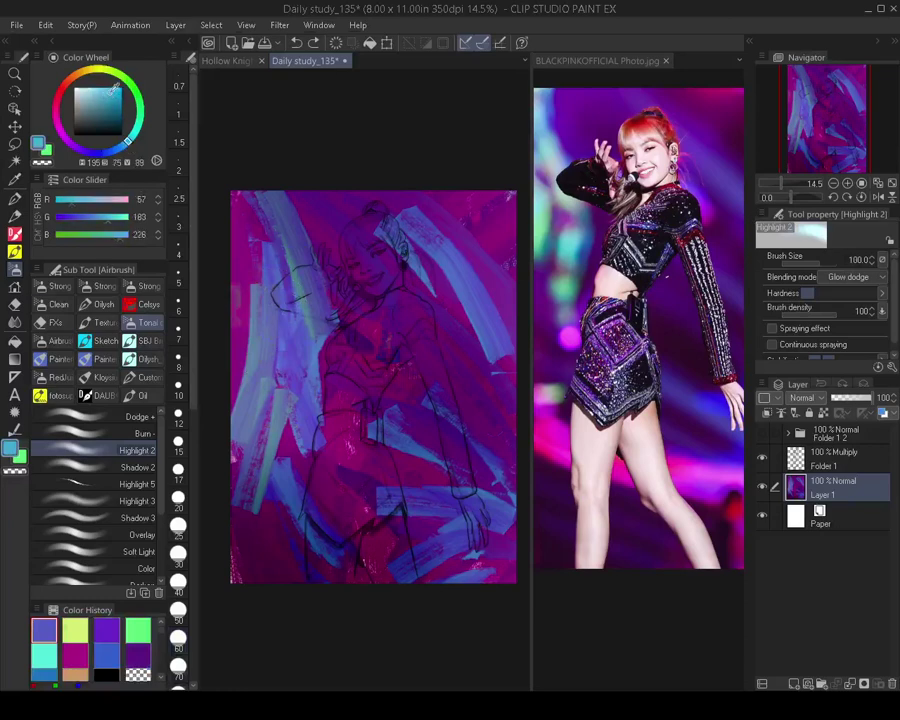
mouse_move(241, 237)
left_mouse_down()
mouse_move(297, 291)
mouse_move(290, 505)
left_mouse_up()
Brighten the blue strokes beside the skirt and around the lowered hand with the same light blue glow brush
key("]")
key("]")
key("[")
left_click_drag(429, 501, 490, 521)
key("[")
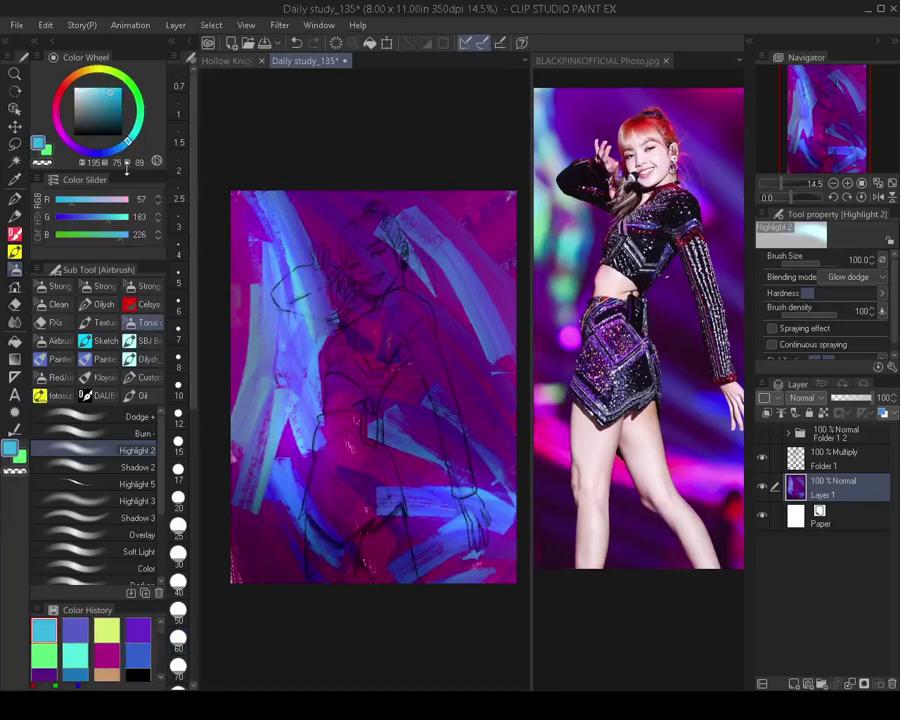
Add a hot pink glow to the canvas's upper-right background using Highlight 2 at size 250 in red (hue 8, saturation 88, brightness 100)
left_click(65, 88)
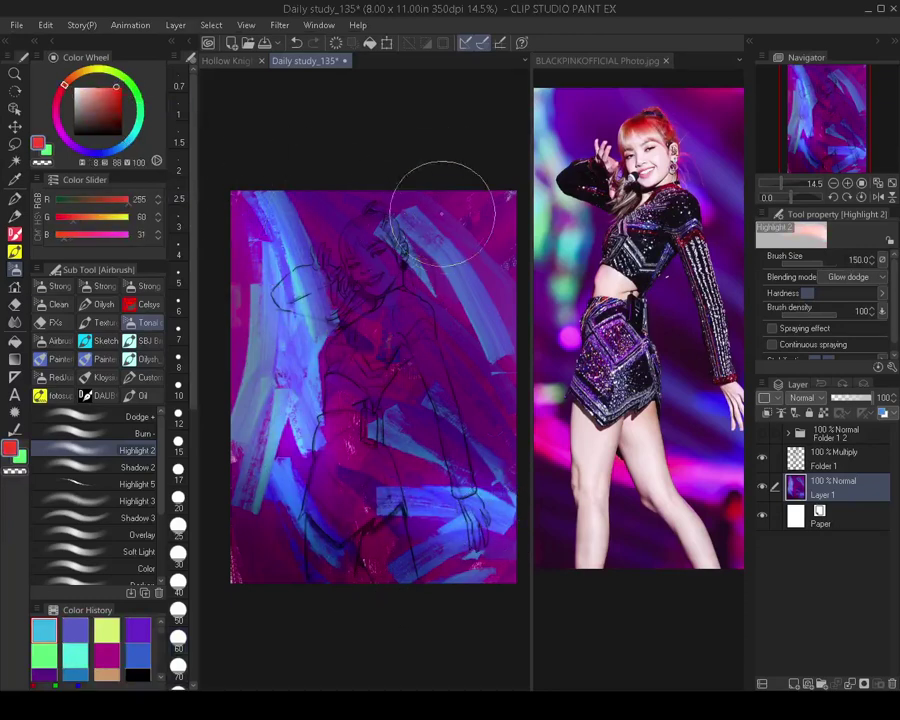
key("bracketright")
key("bracketright")
key("bracketright")
left_click_drag(488, 178, 507, 211)
key("ctrl+z")
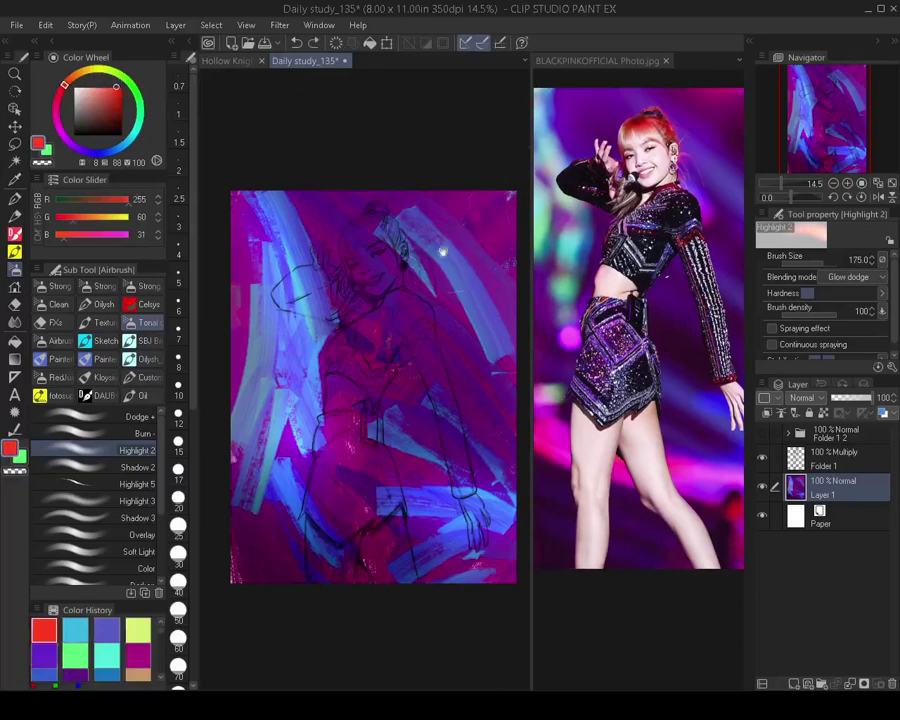
left_click_drag(443, 251, 401, 276)
key("bracketright")
key("bracketright")
left_click_drag(400, 163, 498, 350)
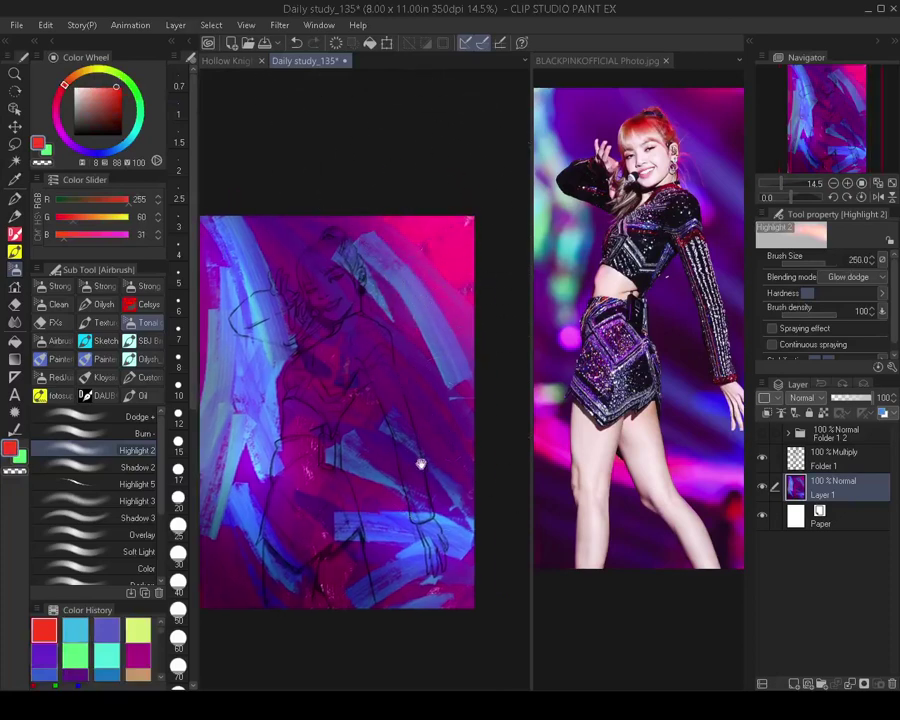
Add red glow over the skirt hem, thighs and lower background with the Highlight 2 brush at sizes 70 to 80
left_click_drag(420, 462, 473, 404)
key("bracketleft")
key("bracketleft")
key("bracketleft")
key("bracketleft")
key("bracketleft")
key("bracketleft")
key("bracketleft")
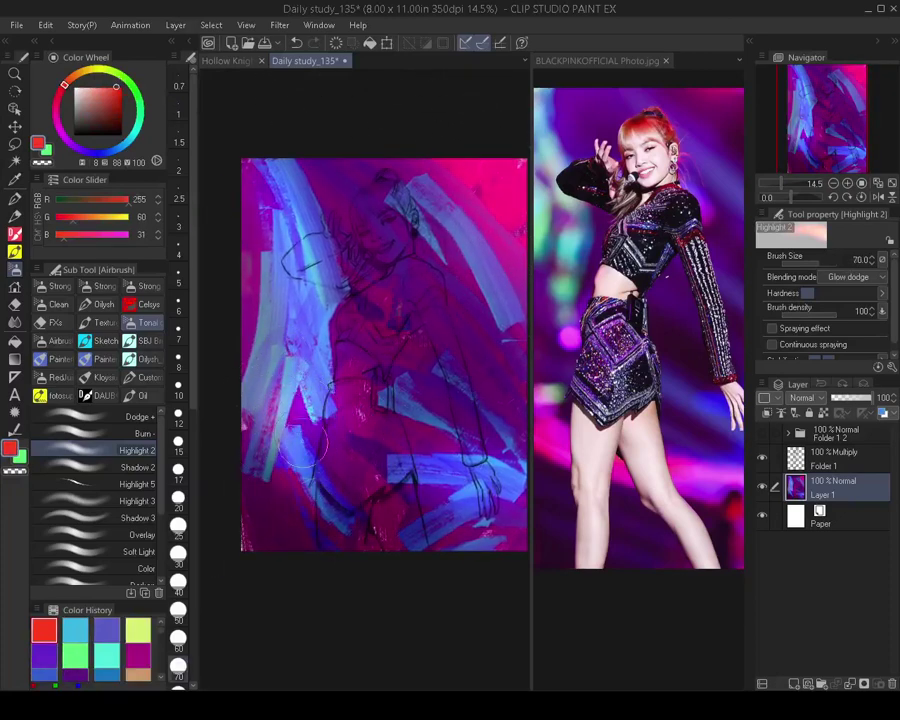
mouse_move(350, 447)
left_mouse_down()
mouse_move(497, 494)
mouse_move(425, 522)
left_mouse_up()
key("bracketright")
mouse_move(431, 470)
left_mouse_down()
mouse_move(450, 503)
mouse_move(436, 473)
left_mouse_up()
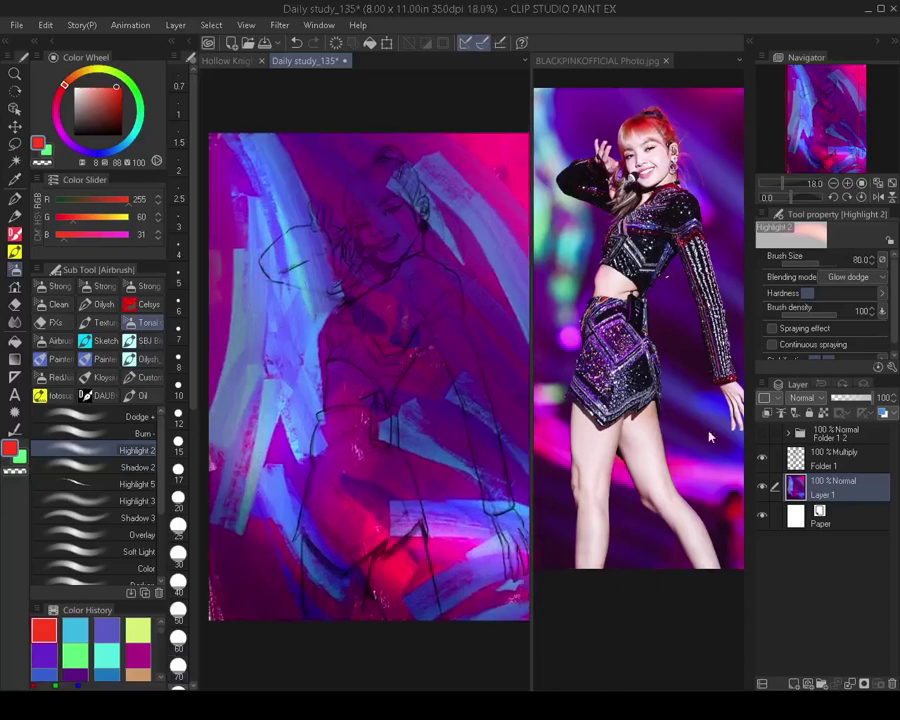
Merge Layer 1 down into the Paper layer and duplicate the merged layer
key("ctrl+e")
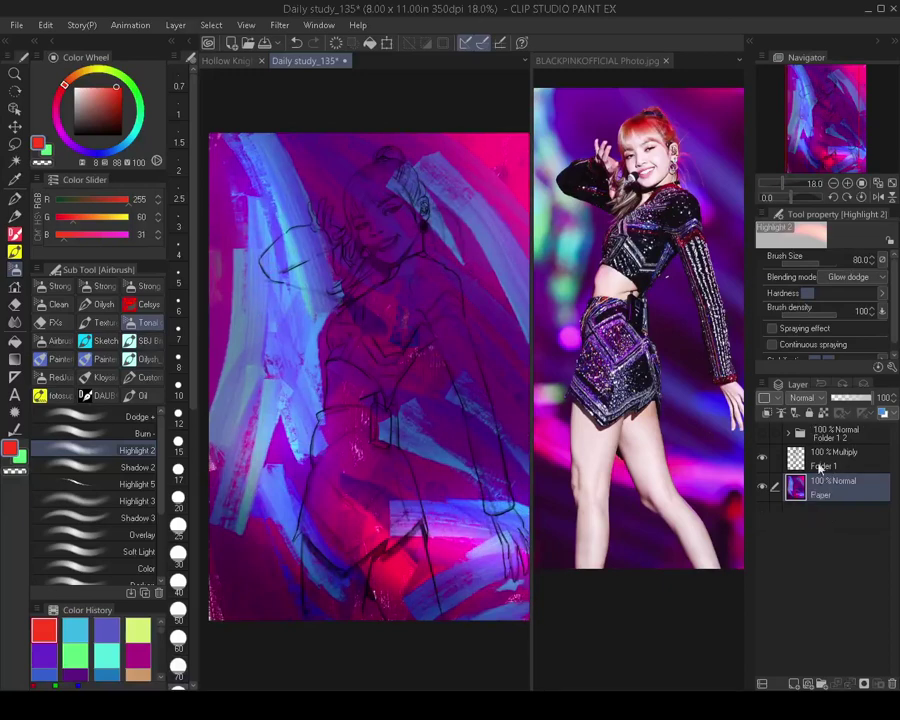
left_click_drag(829, 481, 833, 494)
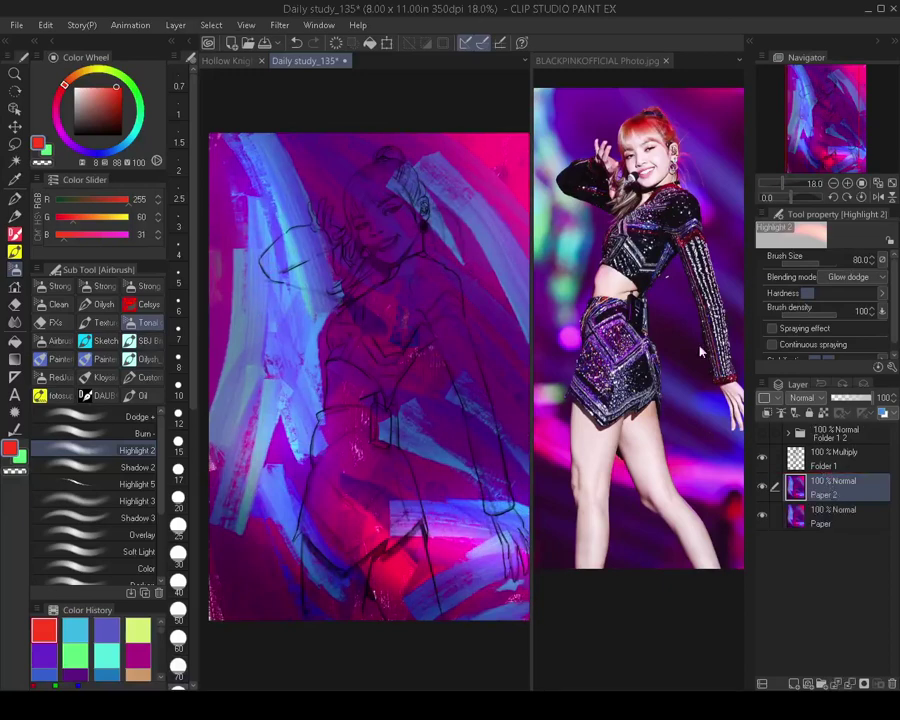
Switch to brush 10 from the Oil group of the airbrush sub tools
key("b")
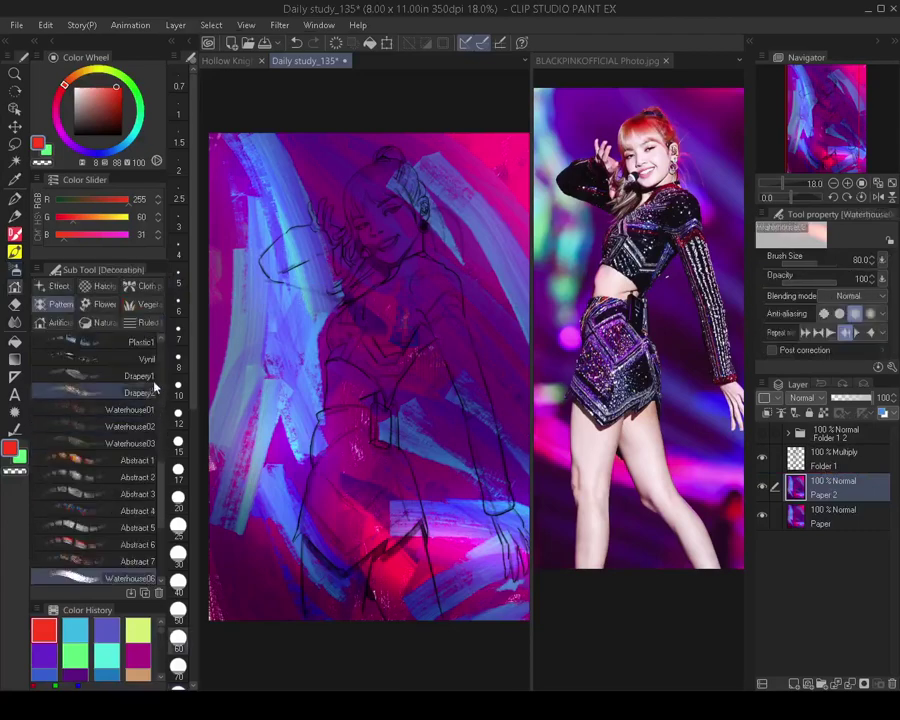
key("b")
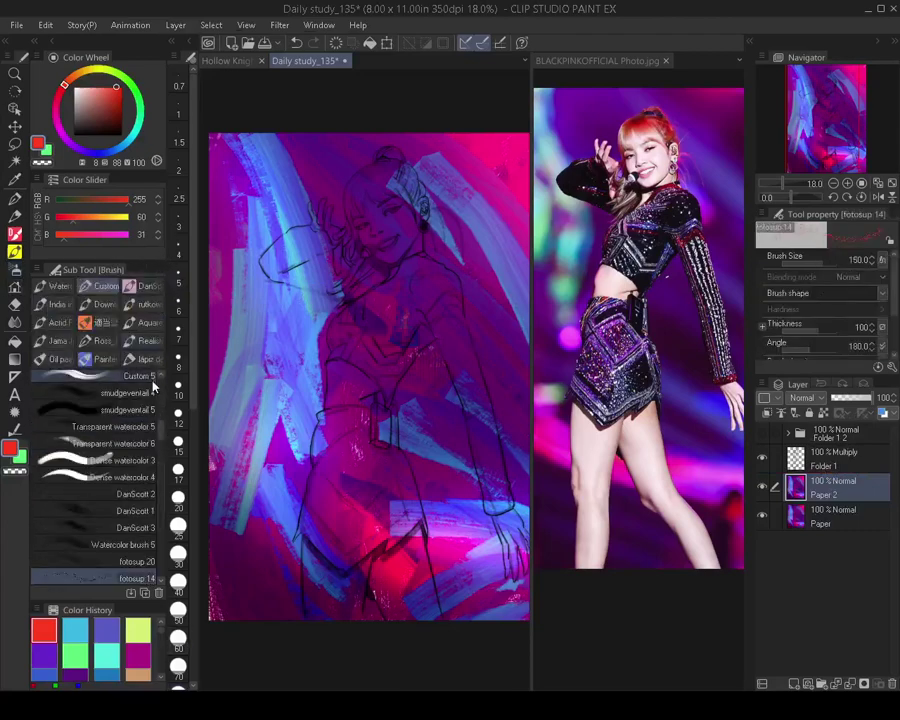
key("b")
left_click(147, 342)
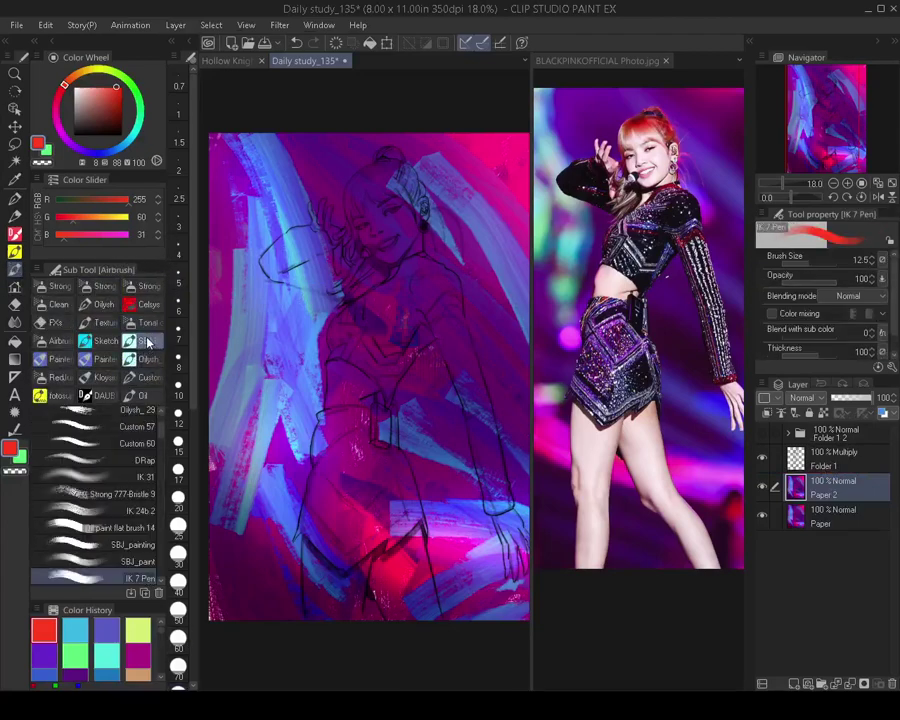
left_click(143, 395)
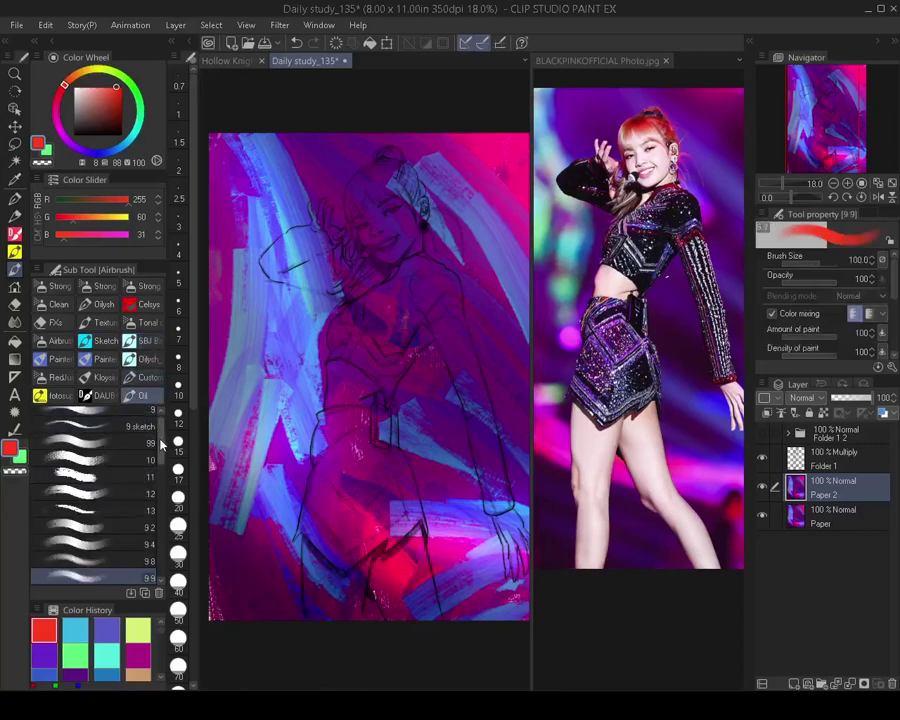
scroll(140, 450, "up", 1)
left_click(128, 470)
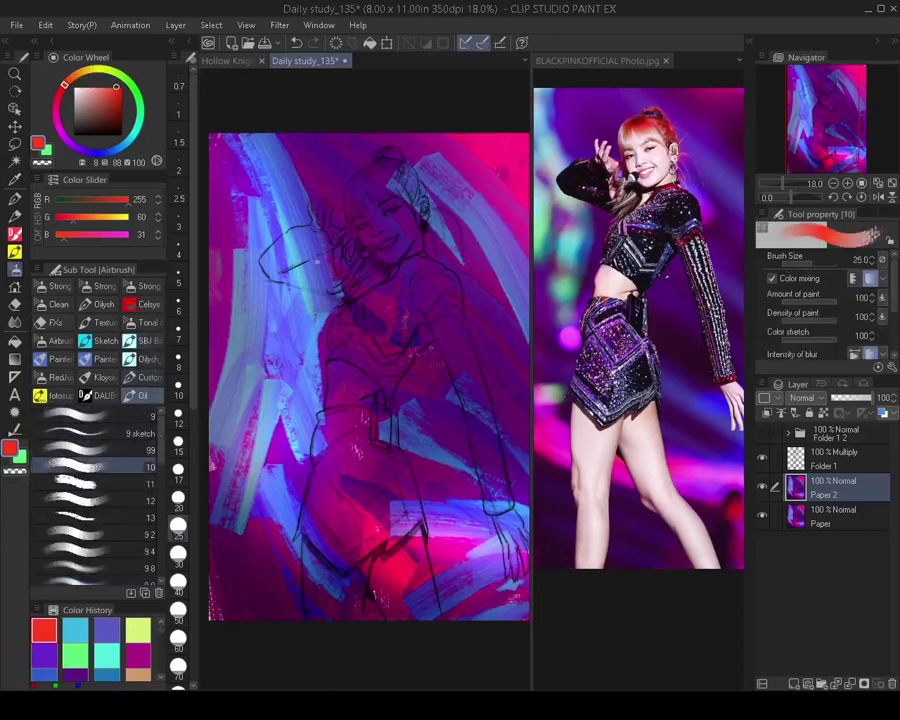
Set the main colour to a tan skin tone (hue 25, saturation 41, brightness 79), comparing it with the legs in the reference photo
left_click_drag(375, 326, 365, 372)
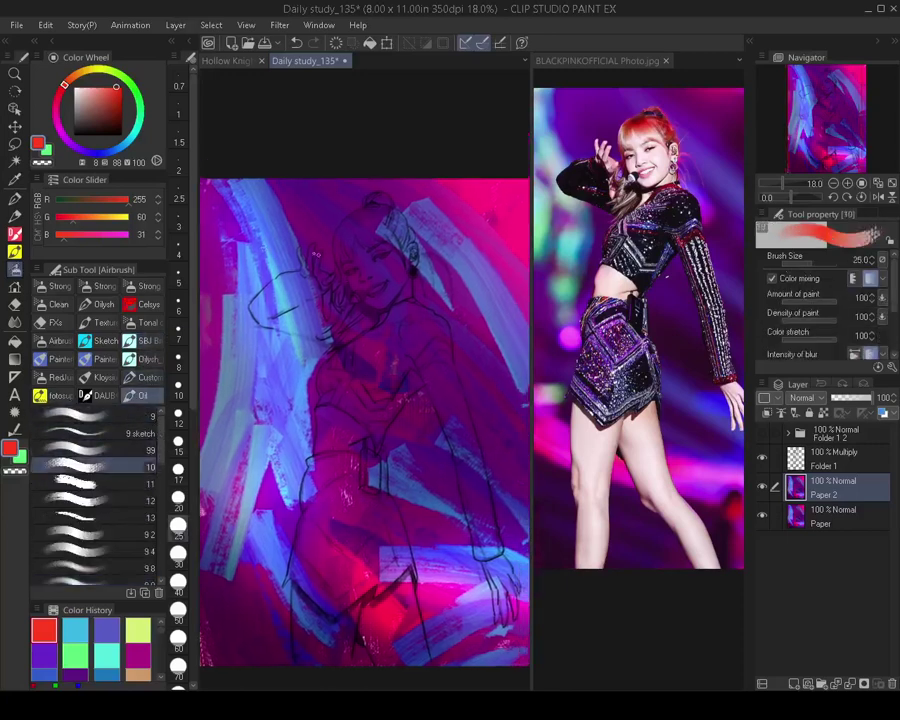
left_click(77, 77)
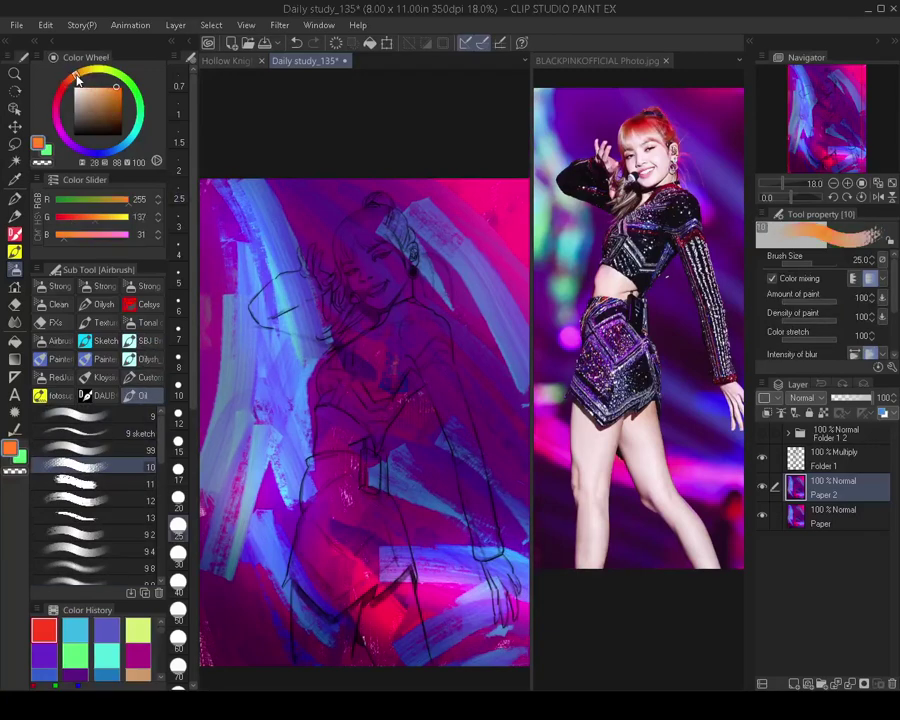
left_click(98, 96)
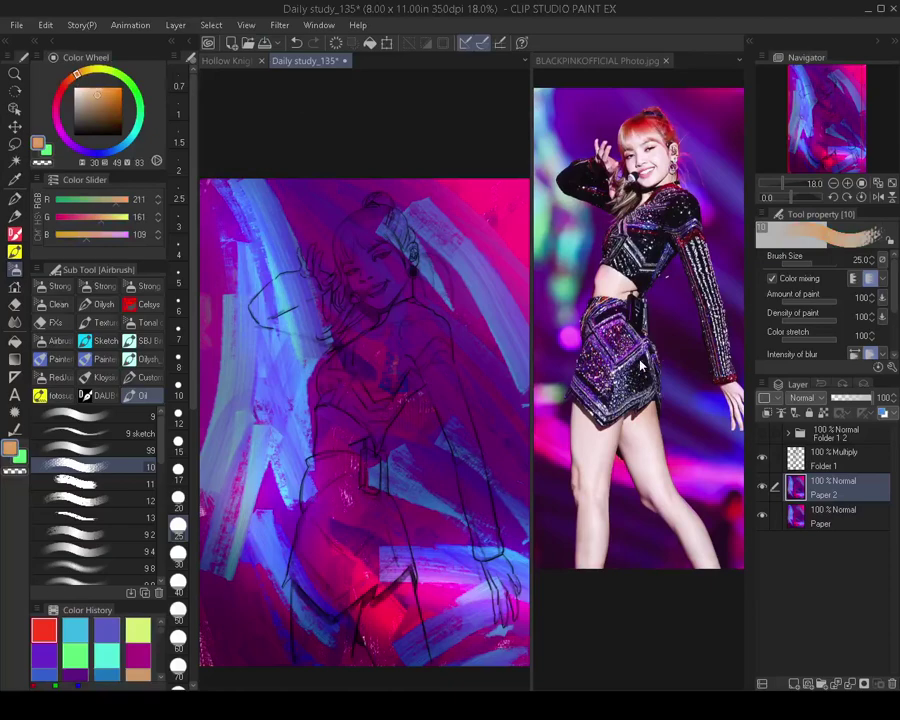
left_click(645, 503)
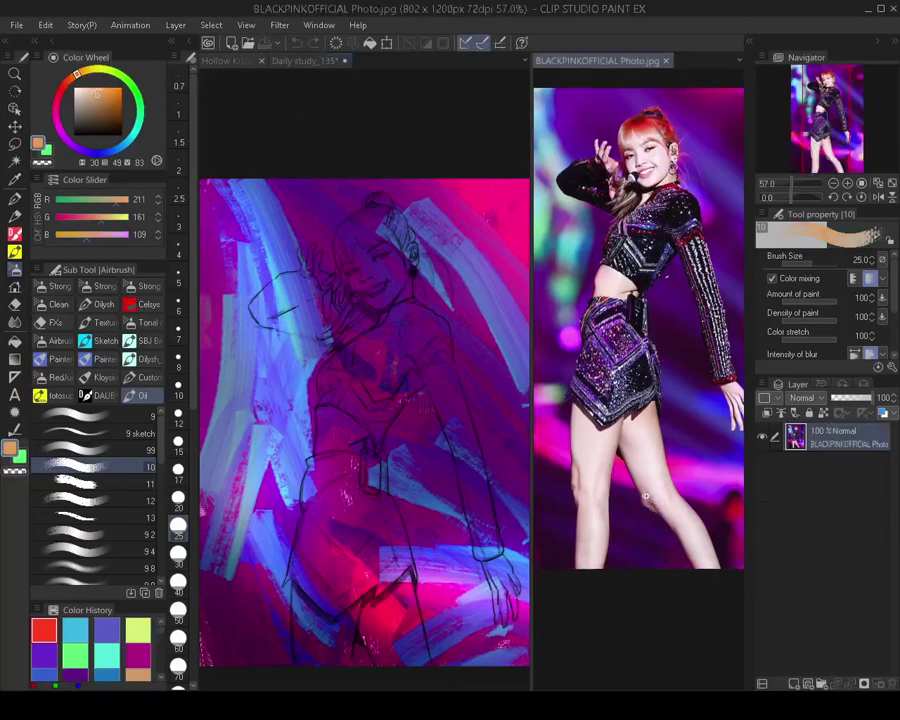
left_click_drag(645, 503, 697, 518)
scroll(697, 518, "down", 1)
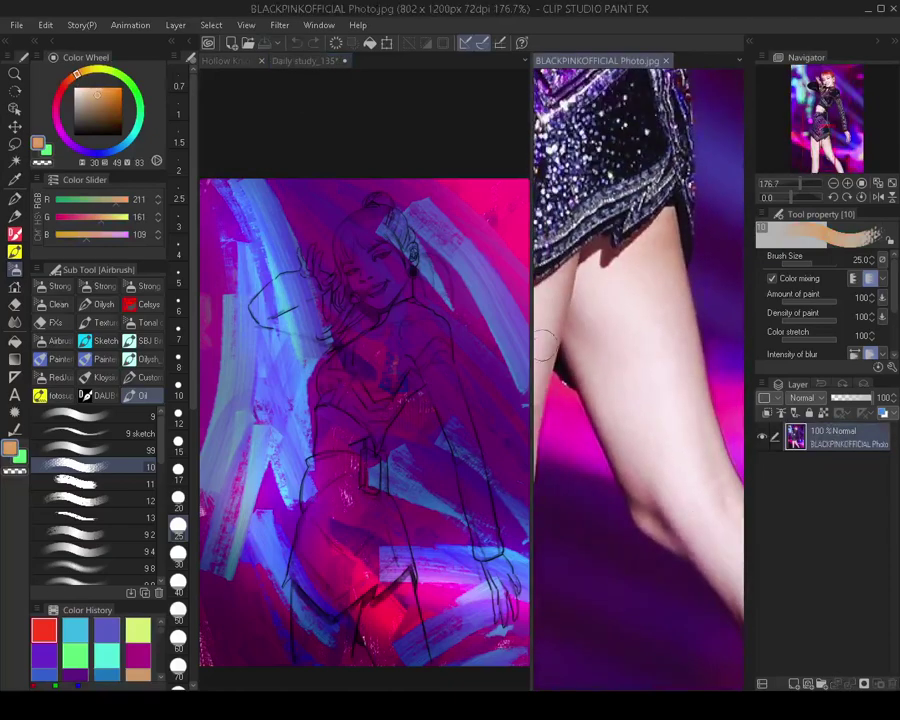
left_click(74, 77)
left_click(101, 97)
left_click_drag(101, 97, 100, 94)
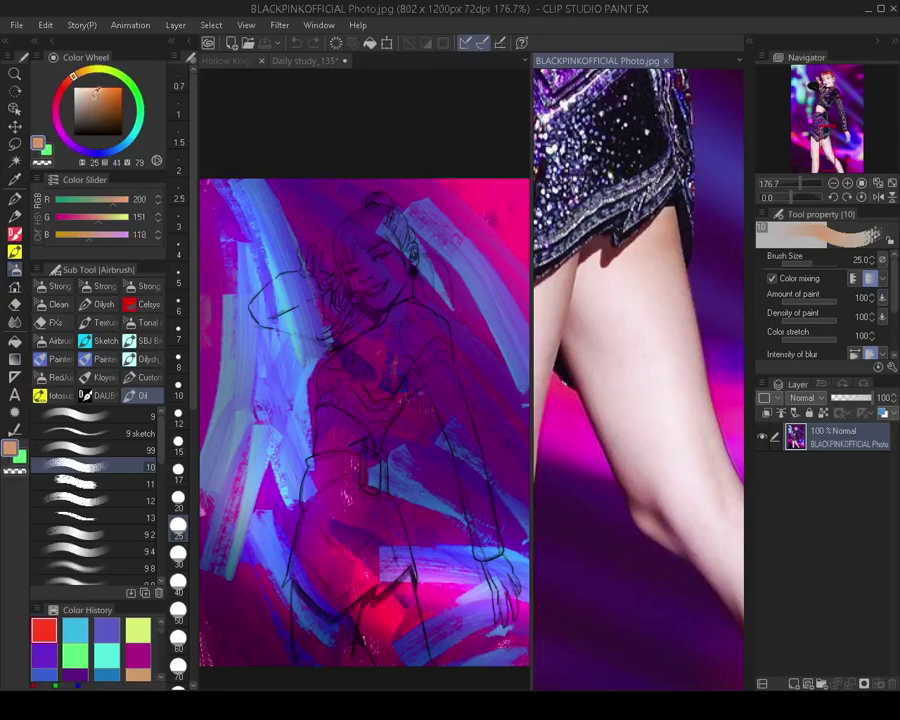
Block in the singer's face with the tan skin tone on the duplicated layer, using the oil brush at size 175
left_click(382, 278)
key("bracketright")
key("bracketright")
key("bracketright")
key("bracketright")
key("bracketright")
key("bracketright")
key("bracketright")
key("bracketright")
key("bracketright")
key("bracketright")
key("bracketright")
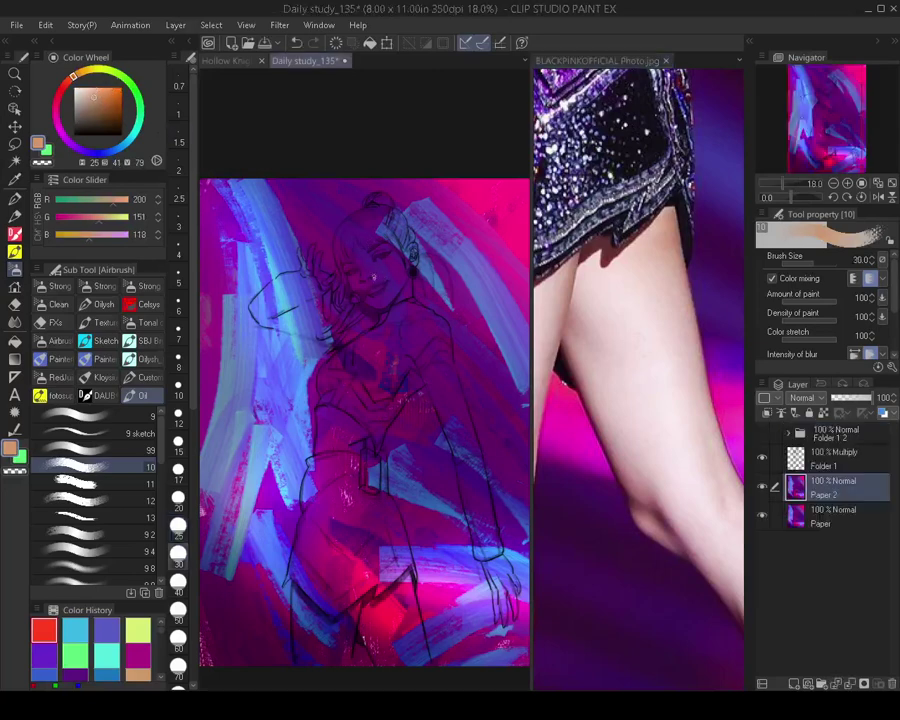
mouse_move(382, 265)
left_mouse_down()
mouse_move(395, 277)
mouse_move(358, 262)
mouse_move(358, 284)
mouse_move(380, 298)
mouse_move(390, 277)
mouse_move(359, 247)
mouse_move(388, 262)
mouse_move(366, 255)
mouse_move(379, 222)
left_mouse_up()
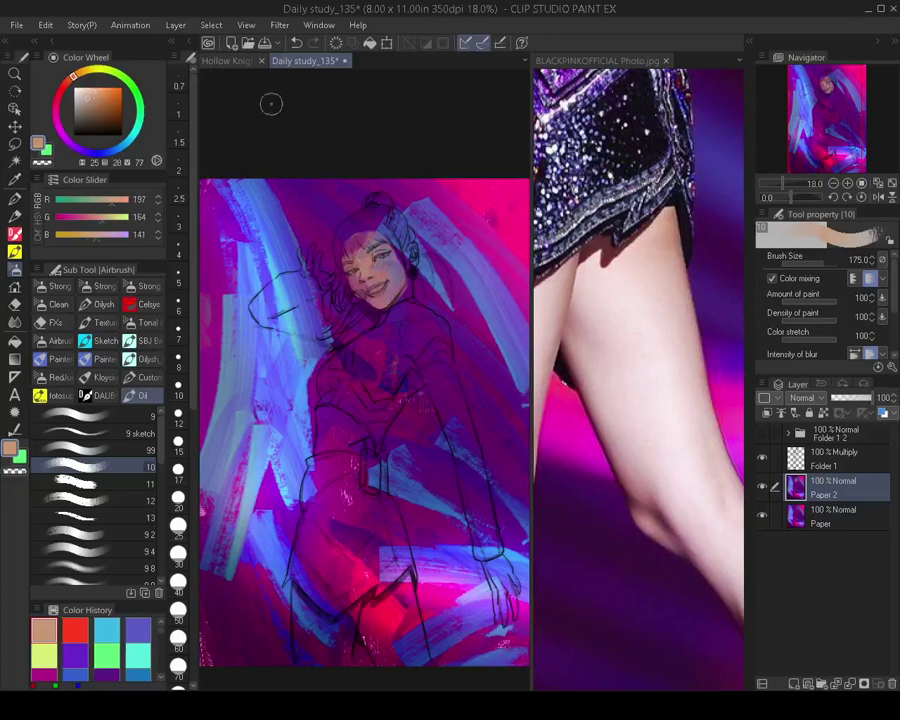
Paint the paler tan over the singer's cheek, and enlarge the face in both the reference photo and the painting for comparison
mouse_move(368, 286)
left_mouse_down()
mouse_move(360, 270)
mouse_move(387, 262)
left_mouse_up()
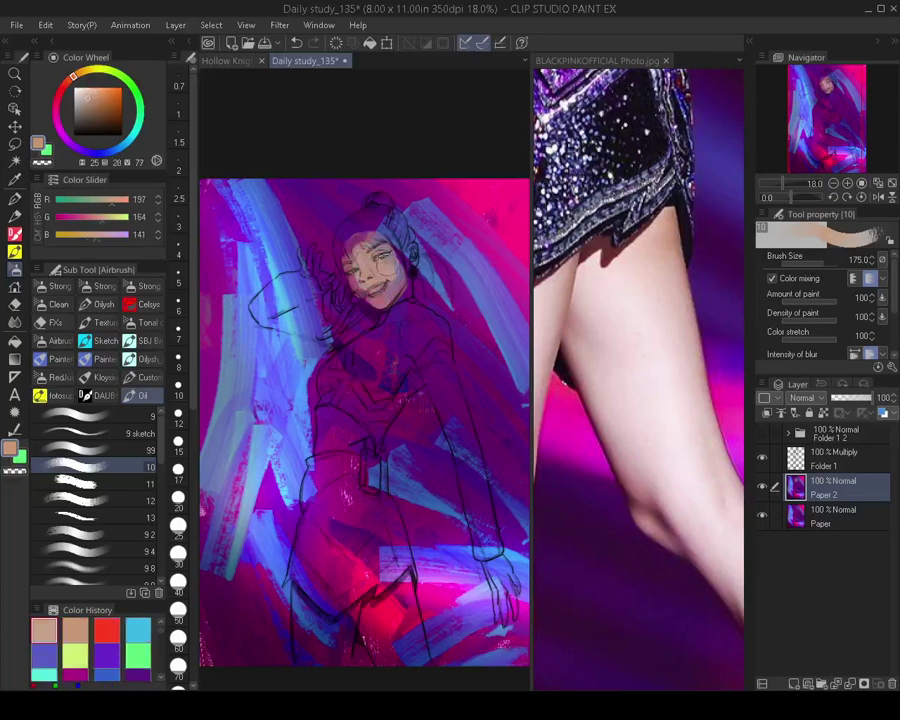
left_click(632, 263)
left_click(634, 264, "alt")
left_click_drag(636, 265, 655, 452)
left_click_drag(690, 95, 679, 310)
left_click(679, 286, "ctrl")
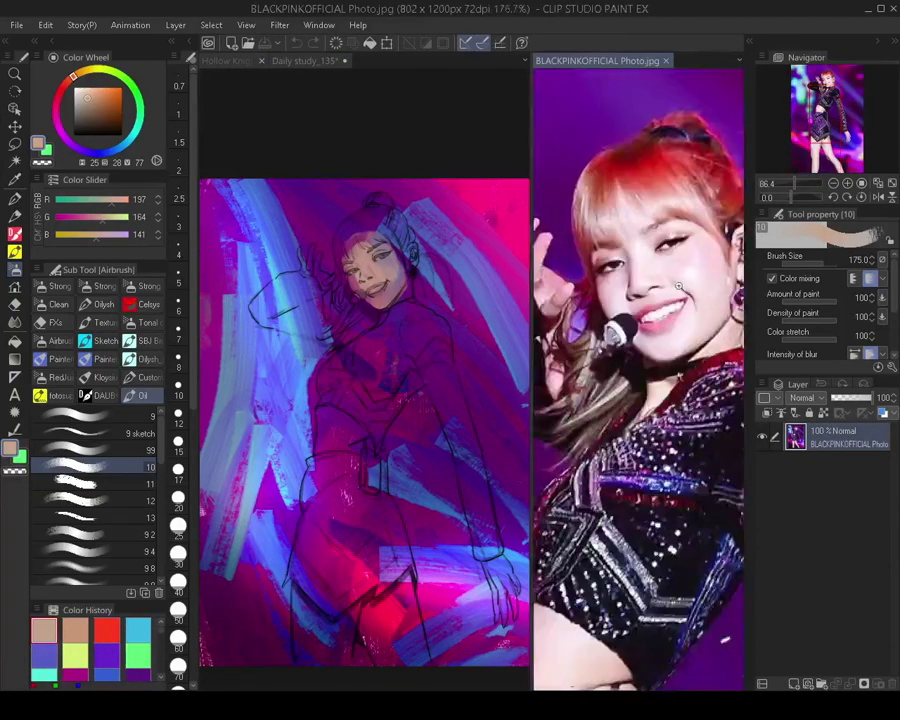
scroll(679, 285, "up", 2)
scroll(428, 338, "up", 2)
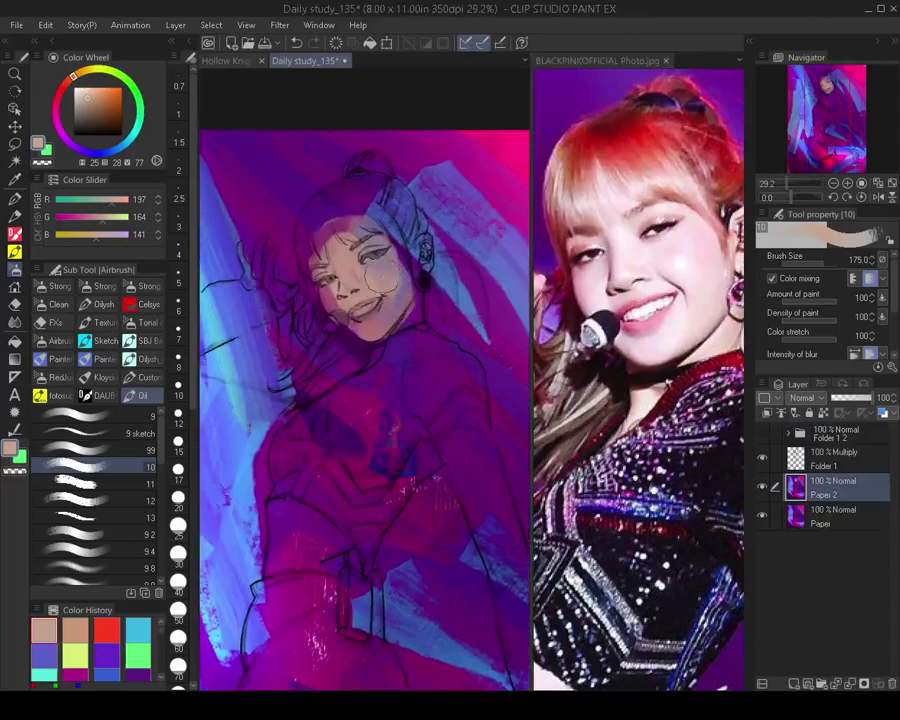
Fill the face from chin to forehead with the paler tan, using the oil brush at about size 150
key("bracketleft")
key("bracketleft")
key("bracketleft")
key("bracketleft")
mouse_move(364, 328)
left_mouse_down()
mouse_move(399, 296)
mouse_move(373, 322)
mouse_move(388, 285)
mouse_move(358, 294)
mouse_move(337, 325)
mouse_move(325, 250)
mouse_move(357, 287)
mouse_move(362, 225)
mouse_move(319, 247)
mouse_move(330, 225)
mouse_move(350, 262)
mouse_move(320, 255)
mouse_move(361, 217)
left_mouse_up()
key("bracketright")
key("bracketleft")
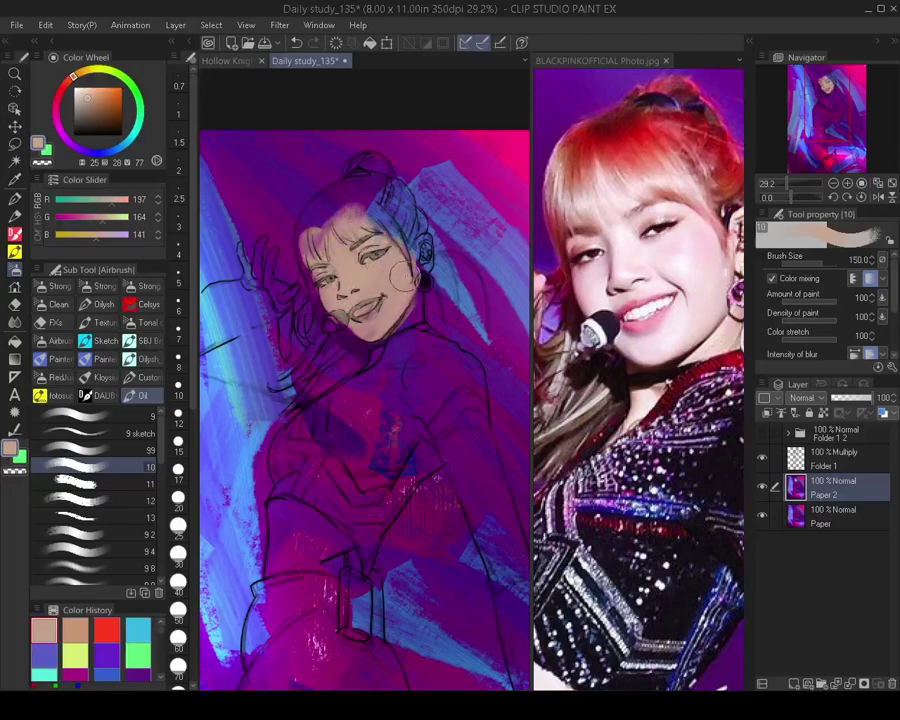
key("bracketleft")
key("bracketleft")
key("bracketright")
key("bracketright")
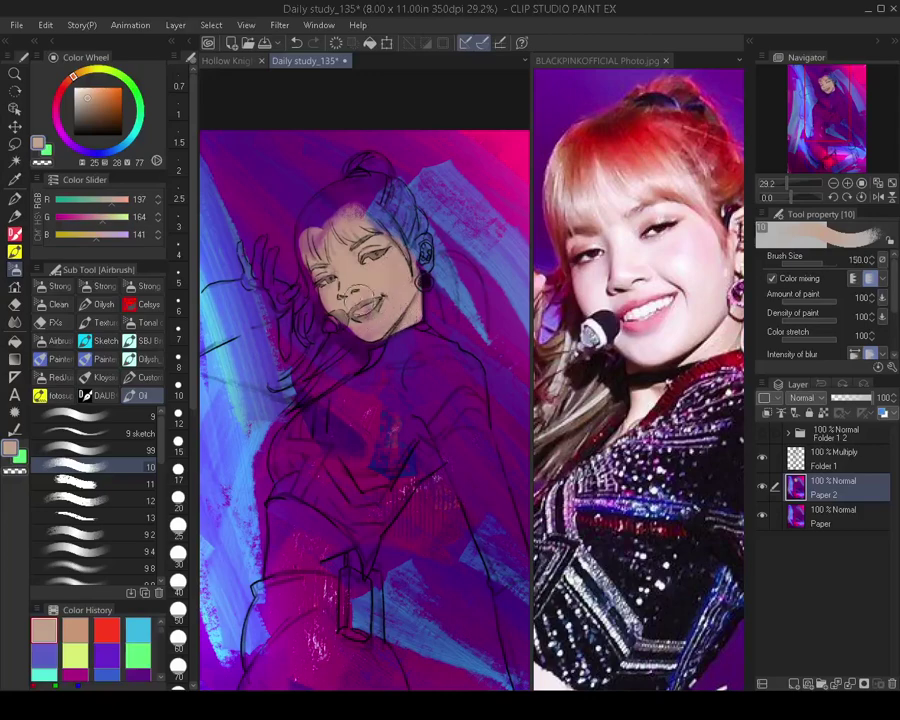
key("bracketright")
Block in the ear with the same tan, using the oil brush at about size 50 to 70
mouse_move(404, 364)
left_mouse_down()
mouse_move(362, 350)
mouse_move(364, 304)
mouse_move(384, 292)
left_mouse_up()
key("bracketleft")
key("bracketleft")
key("bracketleft")
key("bracketleft")
key("bracketleft")
key("bracketleft")
key("bracketleft")
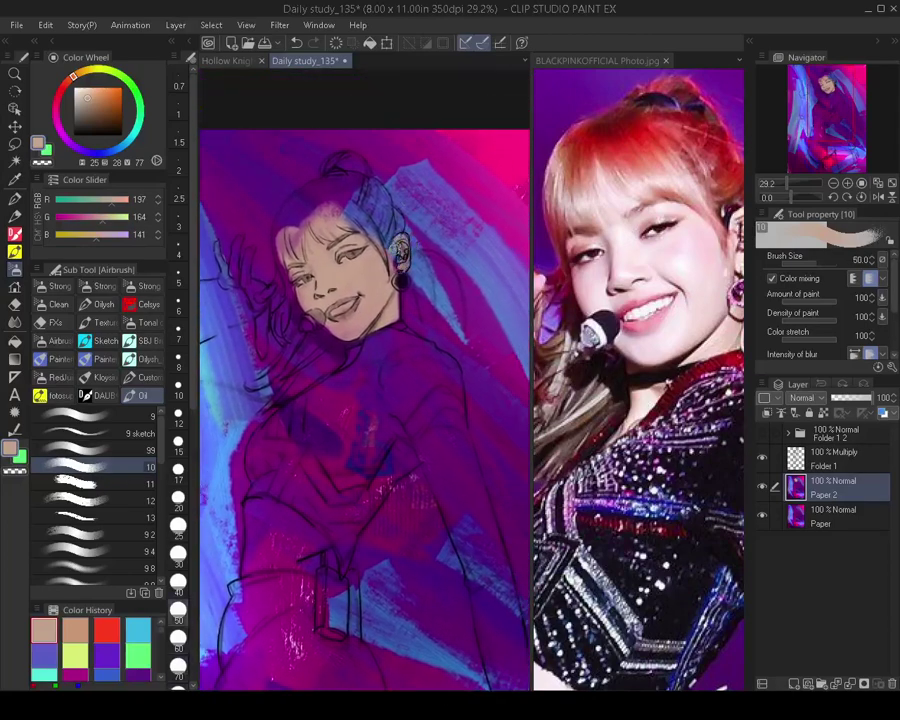
key("bracketright")
key("bracketright")
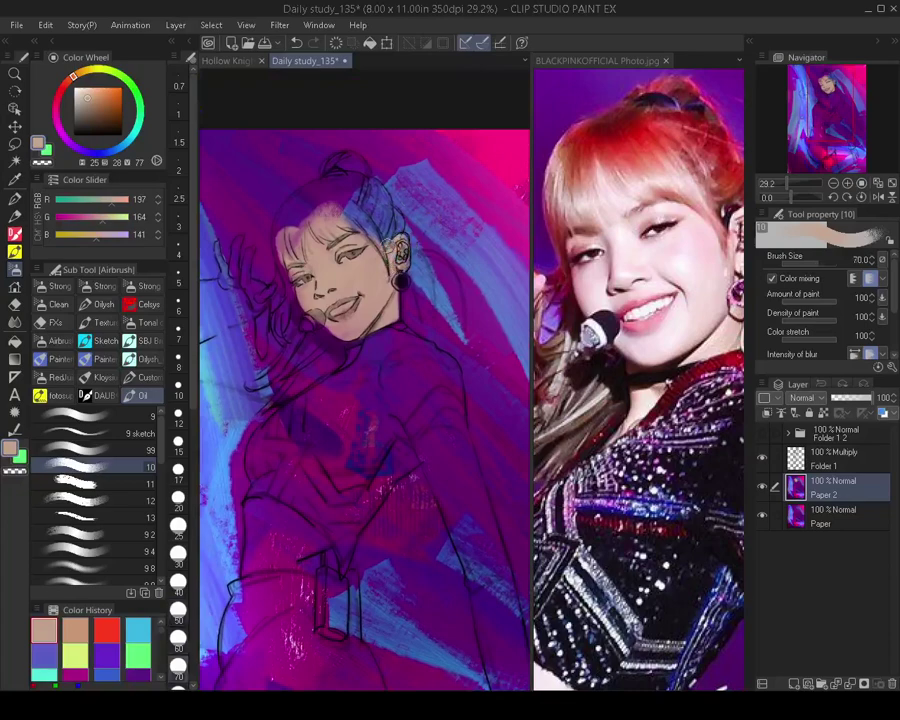
key("bracketright")
Block in the raised hand's wrist side and fingers with tan, using the oil brush at size 35 to 45
left_click_drag(356, 248, 422, 237)
key("bracketleft")
key("bracketleft")
key("bracketleft")
key("bracketleft")
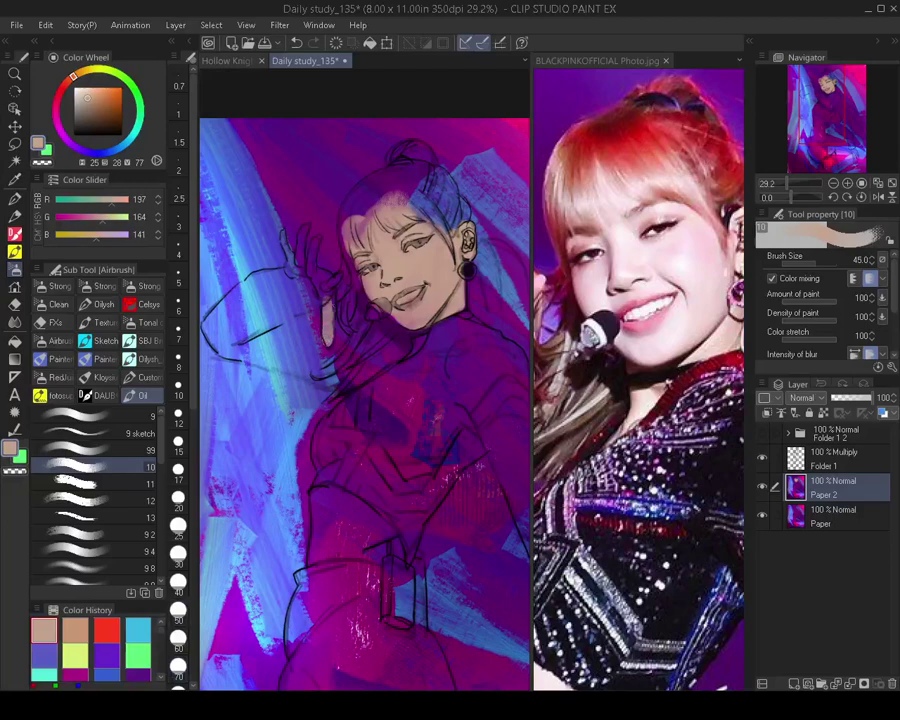
key("bracketright")
key("bracketright")
left_click_drag(328, 305, 317, 279)
key("bracketleft")
key("bracketleft")
key("bracketleft")
key("bracketleft")
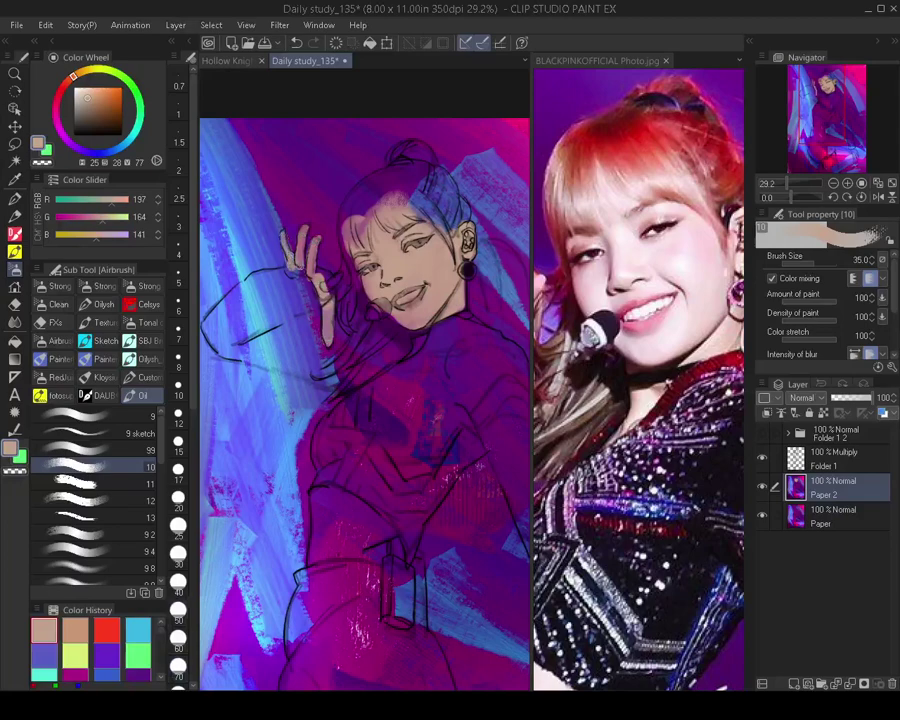
Fill the raised hand's palm and thumb with tan, using the oil brush at size 40 to 45
key("bracketright")
key("bracketright")
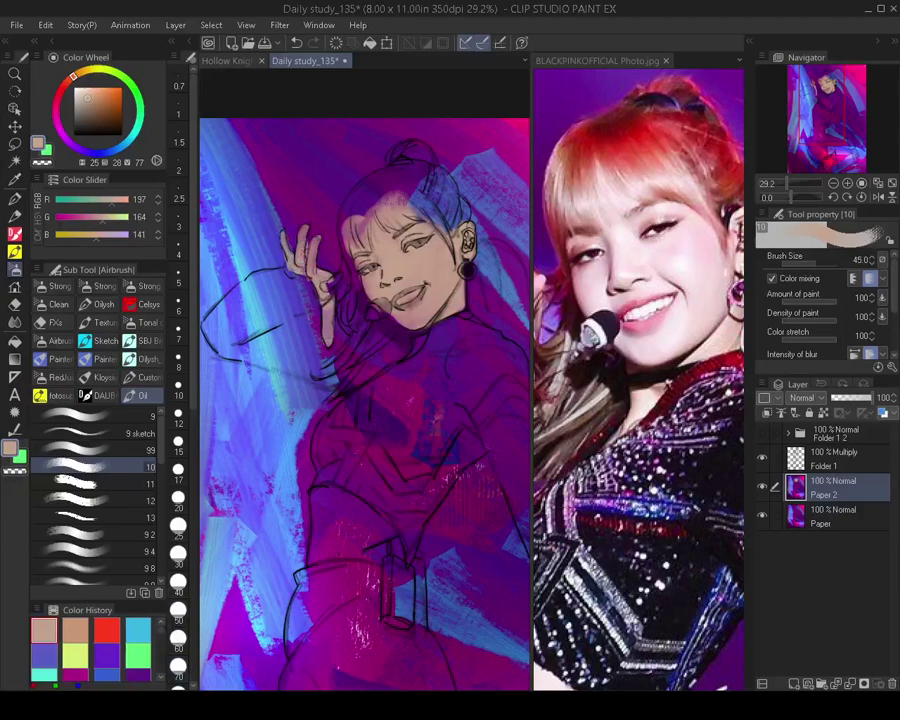
key("bracketleft")
key("bracketleft")
key("bracketright")
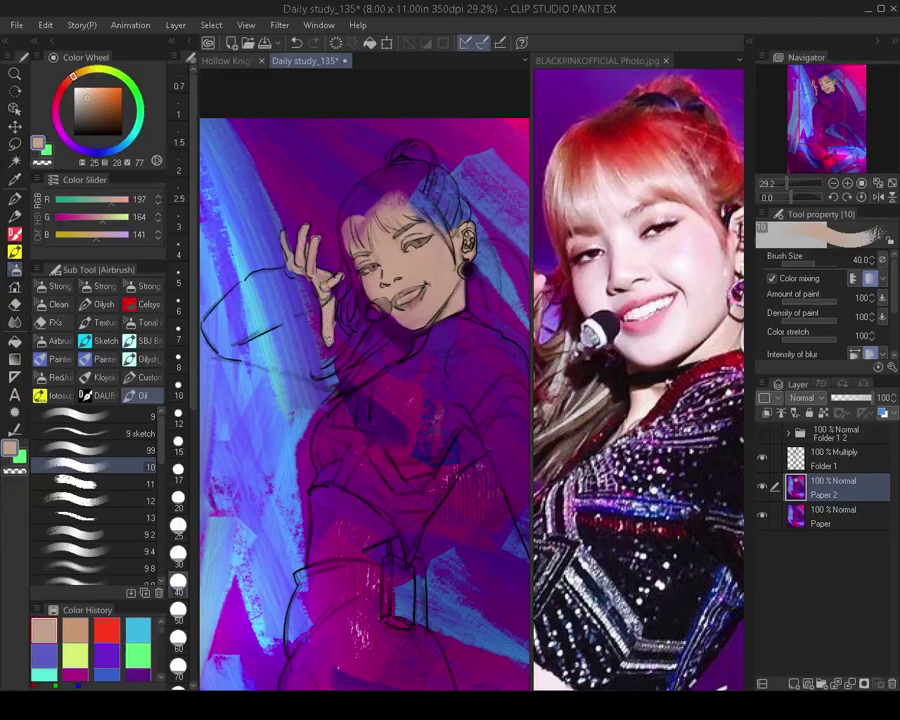
Switch to the Dodge + brush of the Tonal sub tools and reduce its size to 20
left_click_drag(414, 291, 366, 312)
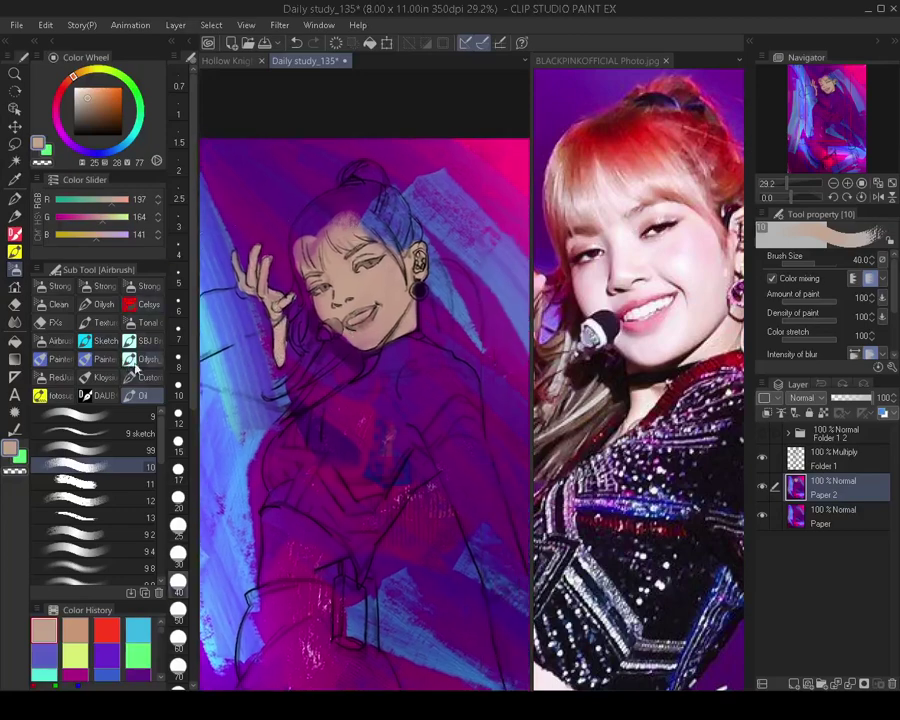
left_click(143, 321)
left_click(110, 416)
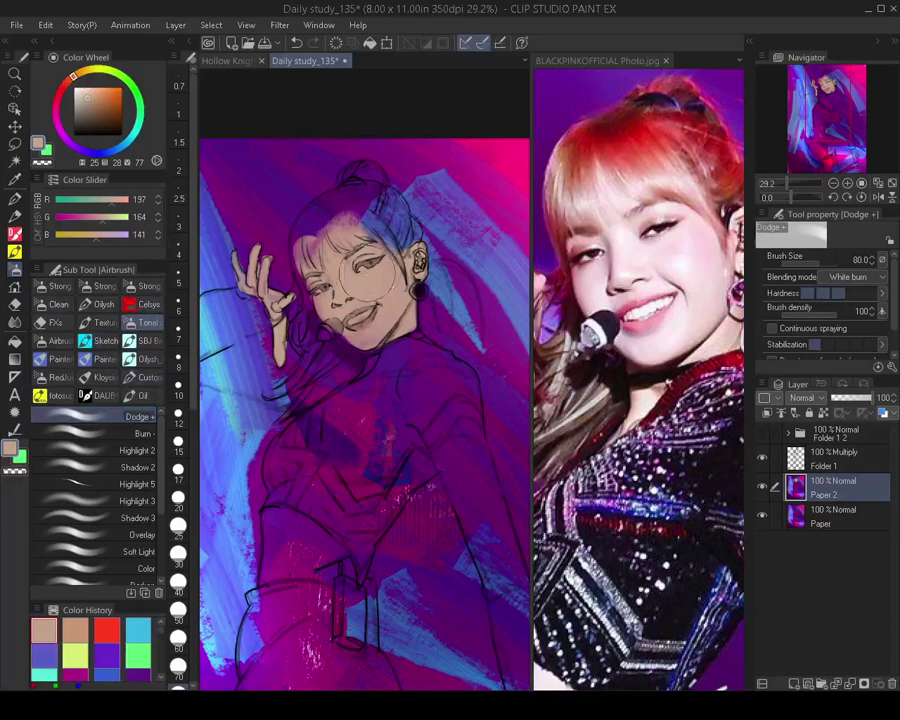
key("bracketleft")
key("bracketleft")
key("bracketleft")
key("bracketleft")
key("bracketleft")
key("bracketleft")
key("bracketleft")
key("bracketleft")
key("bracketleft")
key("bracketleft")
key("bracketleft")
key("bracketleft")
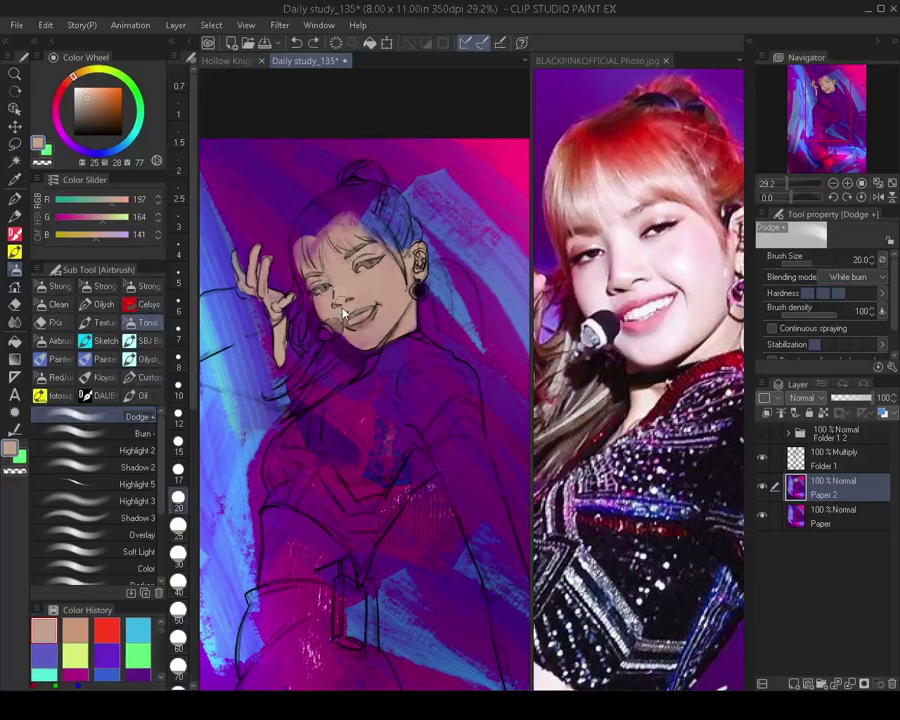
Try lightening the face with the Dodge + brush at size 60, and undo the strokes
key("bracketright")
key("bracketright")
key("bracketright")
key("bracketright")
key("bracketright")
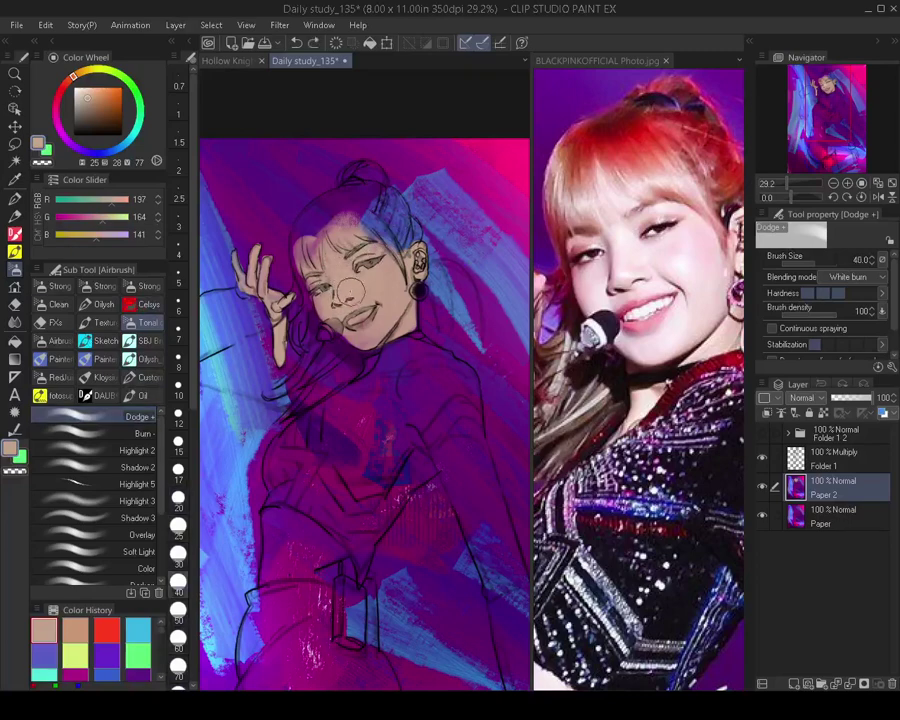
key("bracketright")
key("bracketright")
key("bracketright")
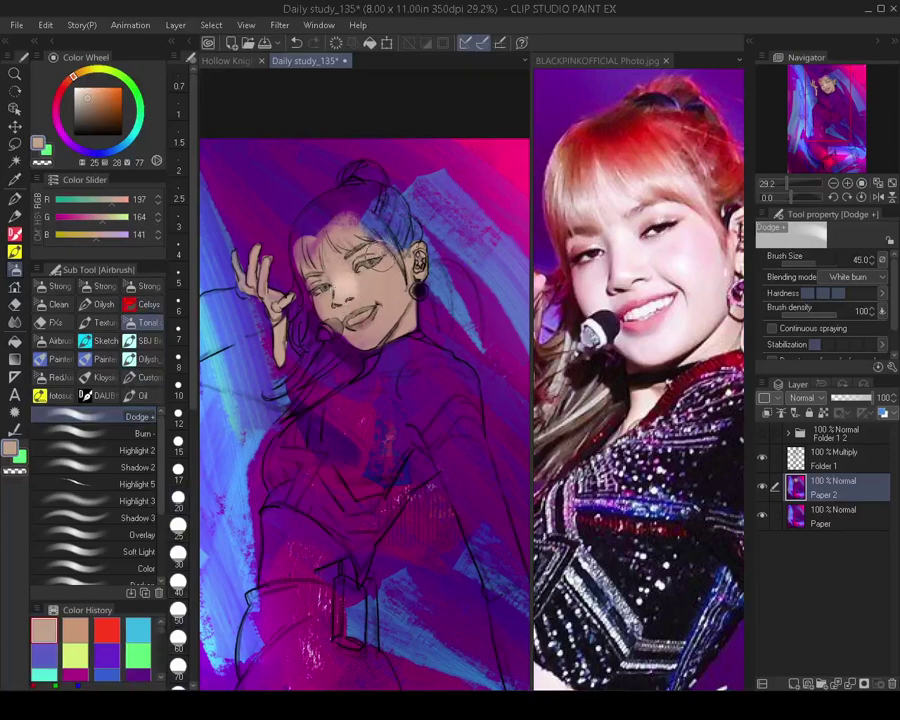
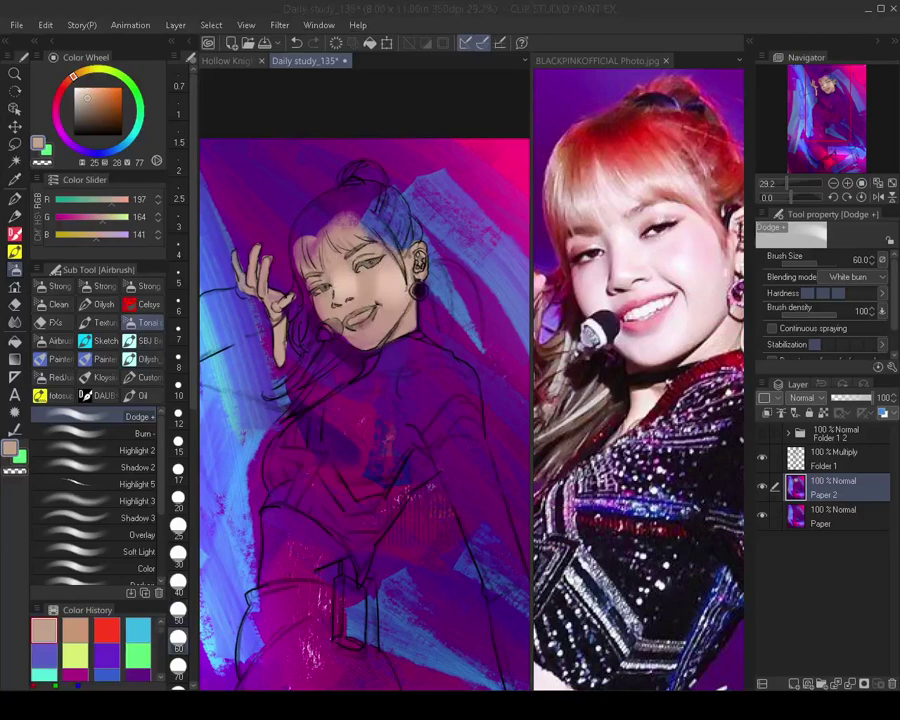
mouse_move(391, 312)
left_mouse_down()
mouse_move(382, 337)
mouse_move(334, 367)
mouse_move(353, 363)
left_mouse_up()
key("ctrl+z")
key("ctrl+z")
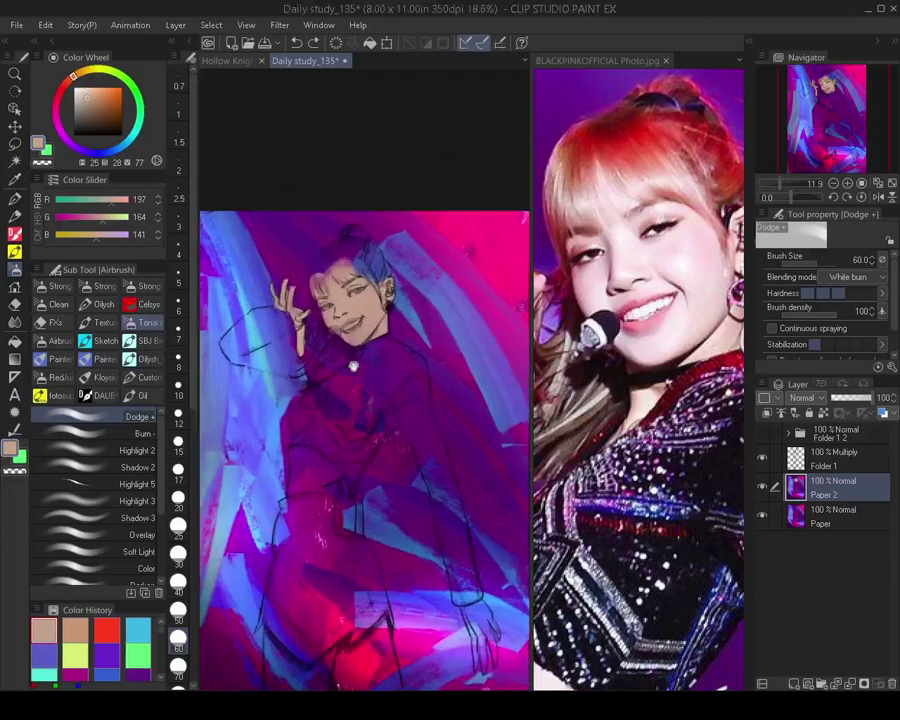
Return to brush 10 of the Oil group and fill the neck below the chin with tan at size 35
left_click(143, 395)
left_click_drag(515, 422, 500, 363)
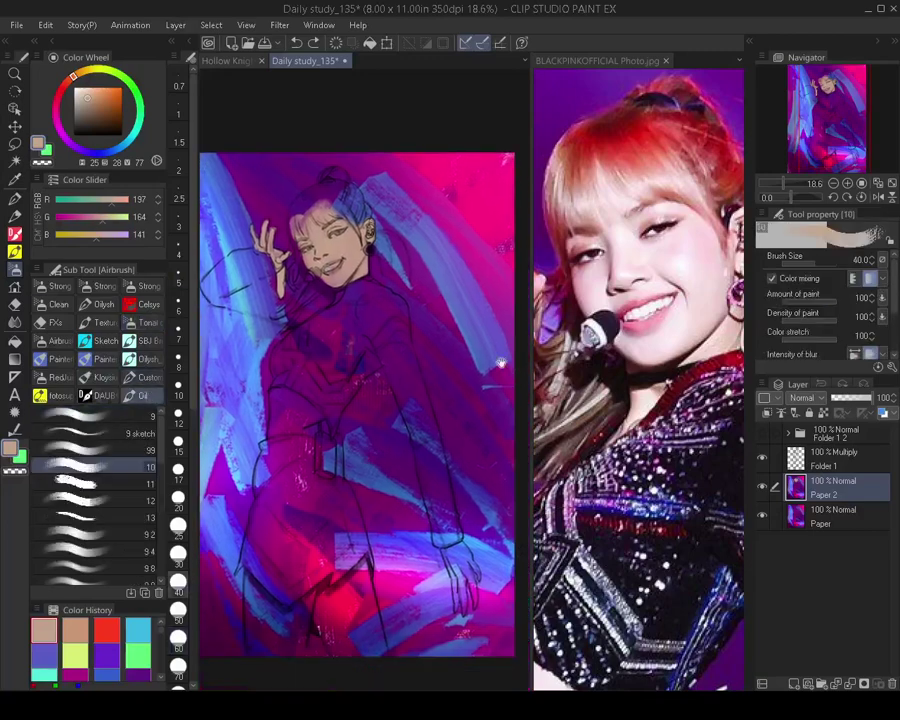
scroll(323, 279, "up", 4)
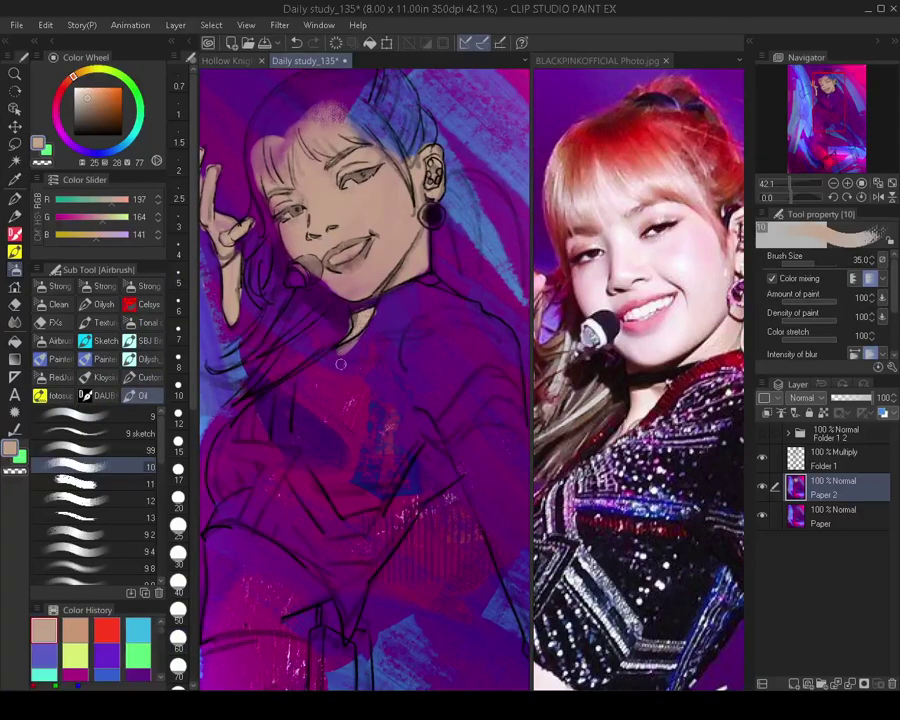
Block in the lowered hand's first finger and the back of the hand with tan
scroll(340, 364, "down", 4)
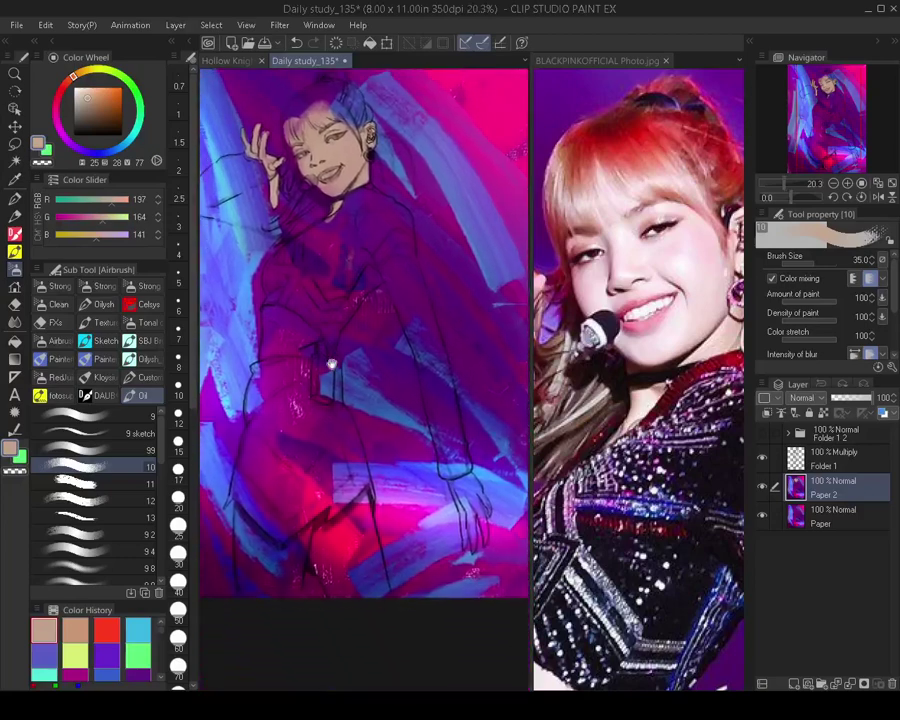
scroll(331, 364, "up", 3)
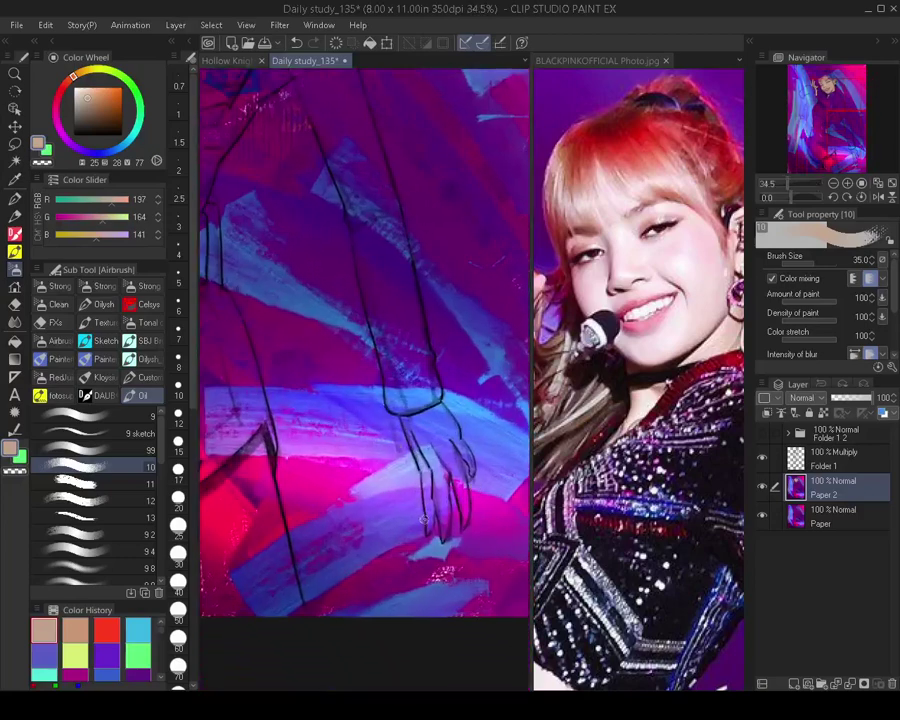
key("[")
left_click_drag(428, 526, 431, 490)
key("bracketright")
key("bracketright")
key("bracketright")
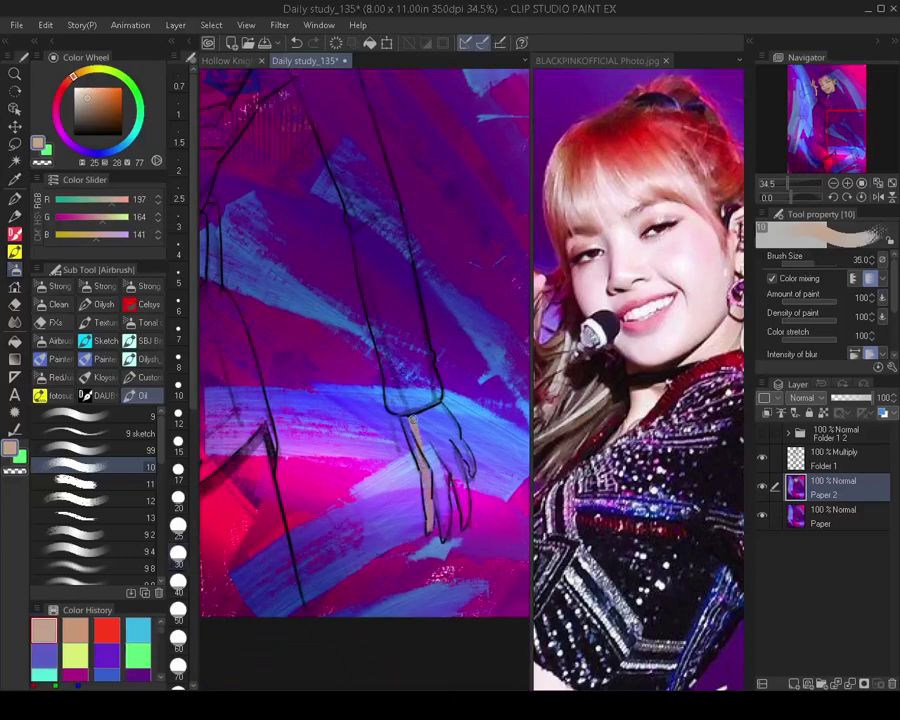
key("bracketright")
key("bracketright")
mouse_move(435, 414)
left_mouse_down()
mouse_move(413, 423)
mouse_move(456, 438)
mouse_move(437, 463)
mouse_move(457, 447)
left_mouse_up()
Fill the lowered hand's remaining fingers with tan, using the oil brush at sizes between 20 and 45
key("bracketleft")
key("bracketleft")
key("bracketleft")
key("bracketleft")
key("bracketleft")
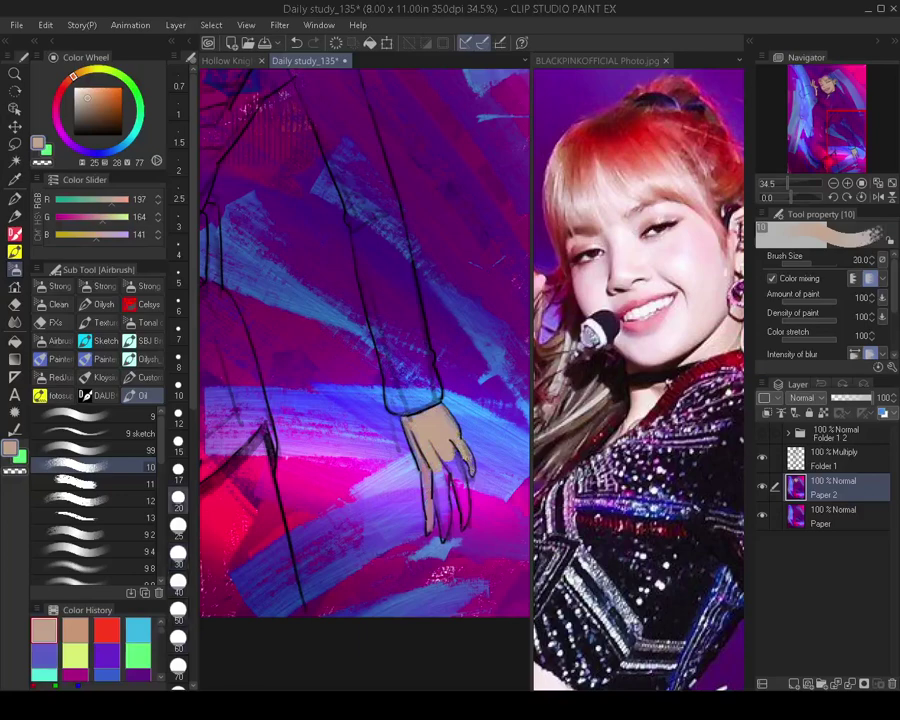
key("bracketright")
key("bracketright")
key("bracketright")
key("bracketright")
key("bracketright")
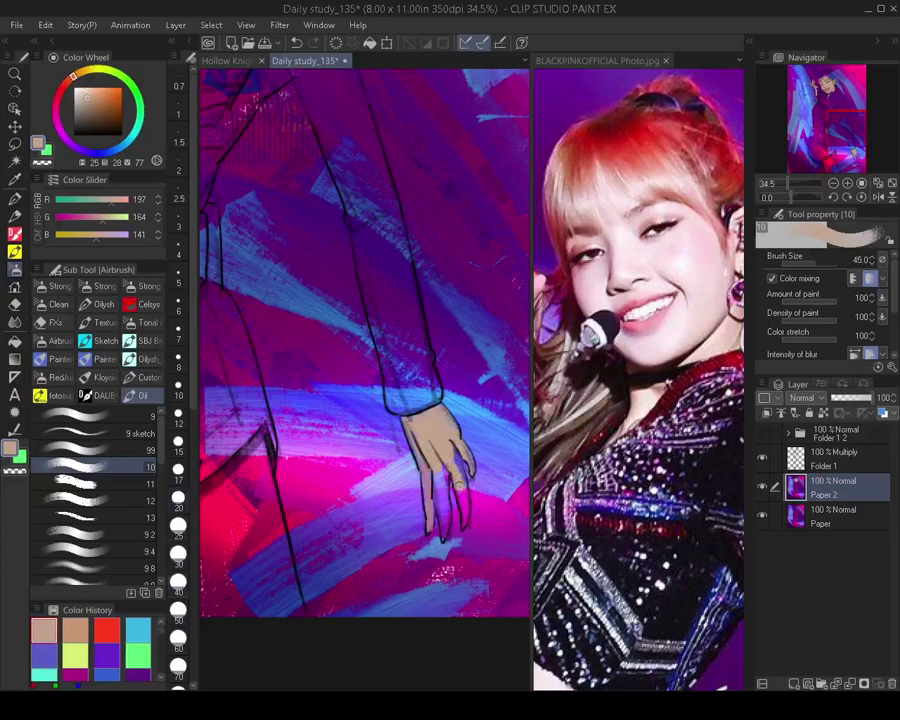
key("bracketleft")
key("bracketleft")
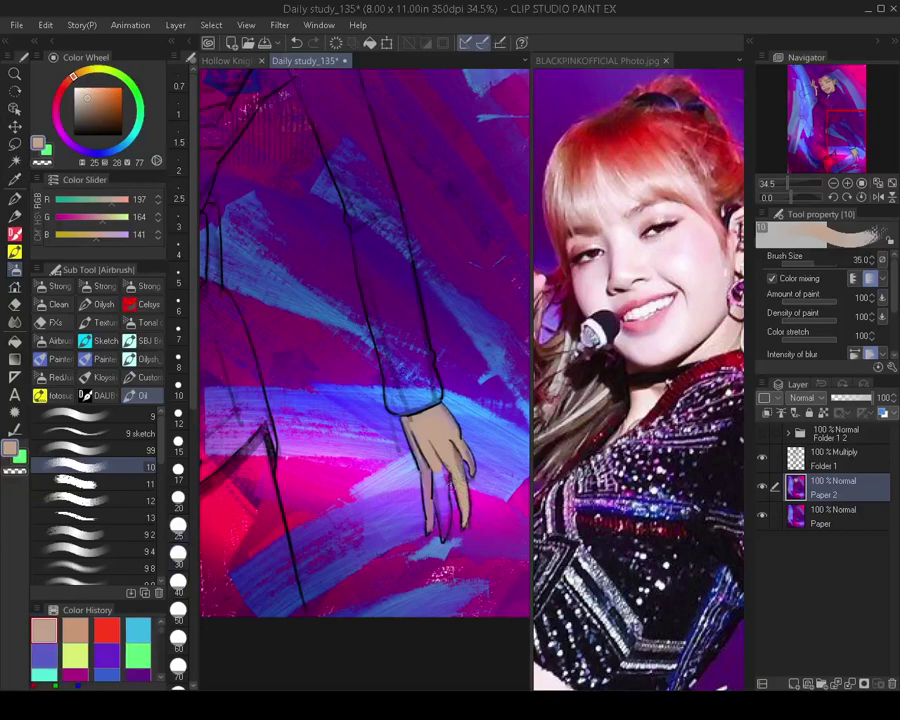
key("bracketright")
key("bracketleft")
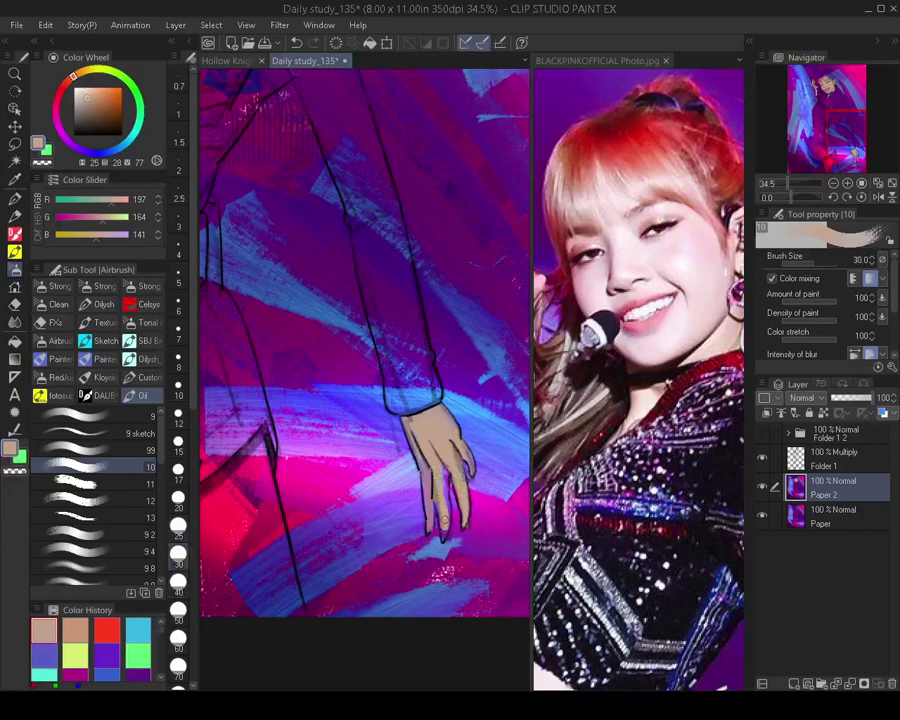
key("bracketright")
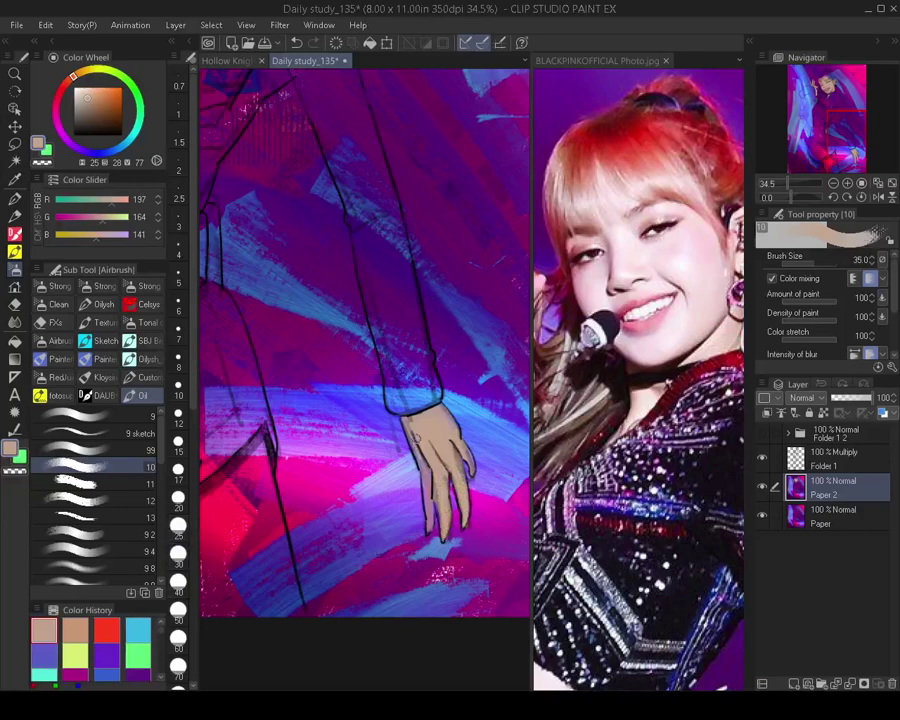
key("bracketleft")
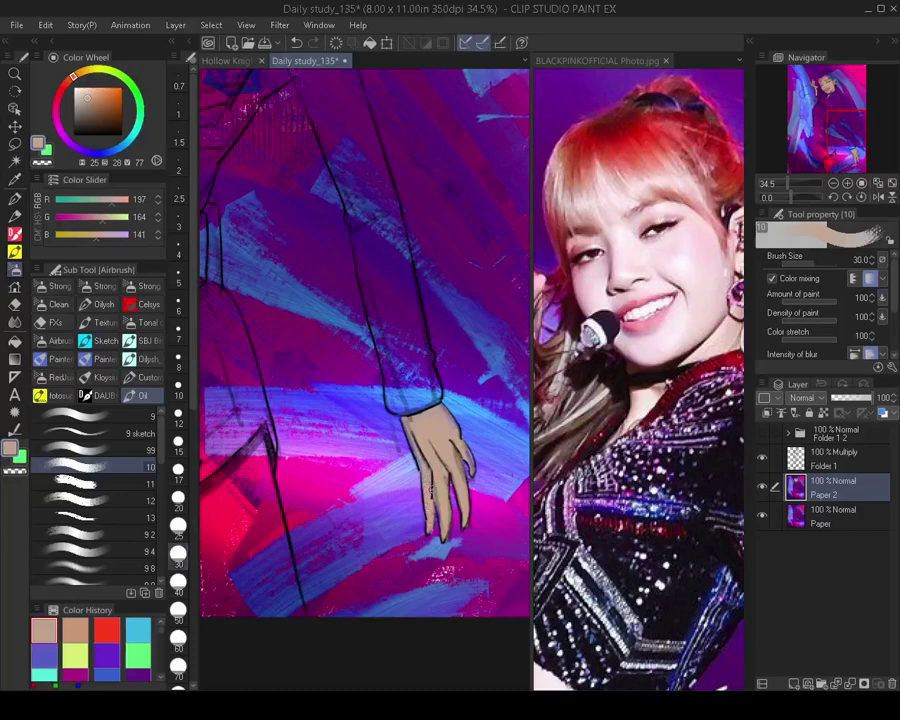
Block in the left thigh below the skirt hem with tan, using the oil brush at size 150
scroll(445, 483, "down", 3)
left_click_drag(397, 441, 410, 424)
scroll(278, 478, "up", 1)
key("bracketright")
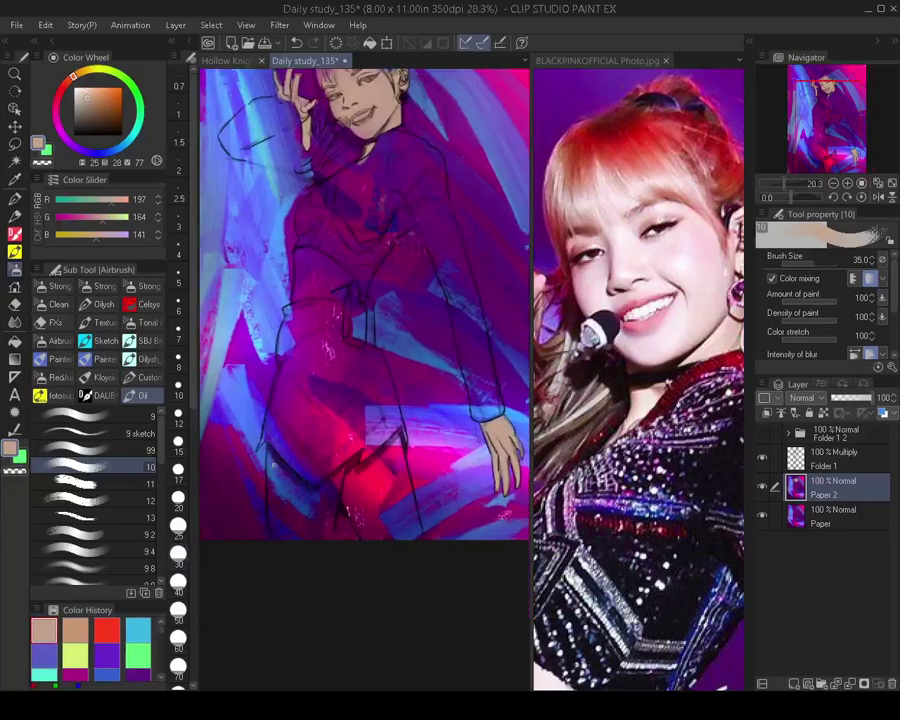
key("bracketright")
key("bracketright")
key("bracketright")
key("bracketright")
key("bracketright")
key("bracketright")
mouse_move(271, 462)
left_mouse_down()
mouse_move(285, 552)
mouse_move(290, 540)
left_mouse_up()
key("bracketright")
key("bracketright")
mouse_move(303, 482)
left_mouse_down()
mouse_move(306, 541)
mouse_move(310, 503)
mouse_move(317, 523)
mouse_move(331, 465)
mouse_move(319, 538)
left_mouse_up()
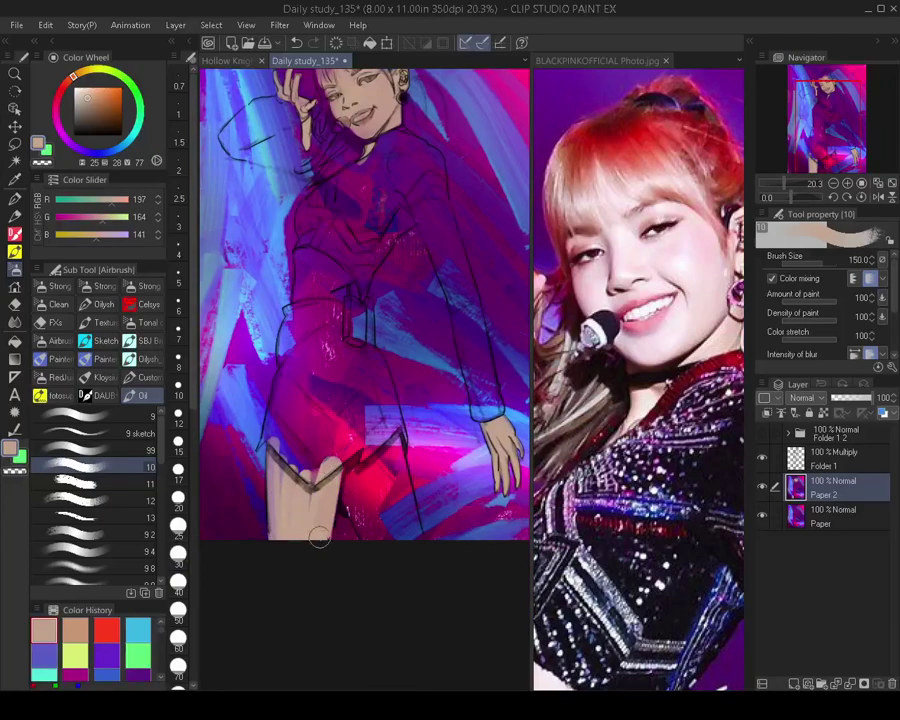
mouse_move(330, 470)
left_mouse_down()
mouse_move(305, 497)
mouse_move(285, 545)
mouse_move(277, 467)
mouse_move(294, 495)
mouse_move(290, 481)
mouse_move(294, 519)
mouse_move(282, 464)
mouse_move(279, 500)
left_mouse_up()
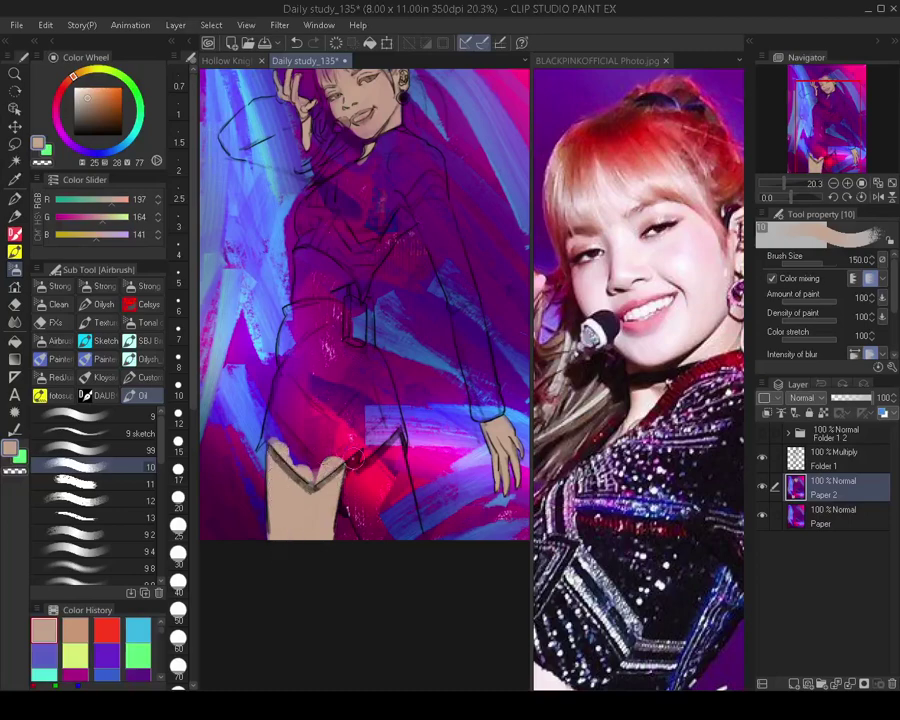
Block in the right thigh below the skirt hem with tan, using the oil brush at size 175
key("bracketright")
mouse_move(354, 480)
left_mouse_down()
mouse_move(373, 546)
mouse_move(351, 482)
mouse_move(369, 523)
mouse_move(366, 472)
mouse_move(408, 550)
mouse_move(384, 453)
mouse_move(406, 512)
mouse_move(392, 444)
mouse_move(407, 516)
mouse_move(406, 428)
mouse_move(410, 519)
left_mouse_up()
scroll(410, 442, "down", 3)
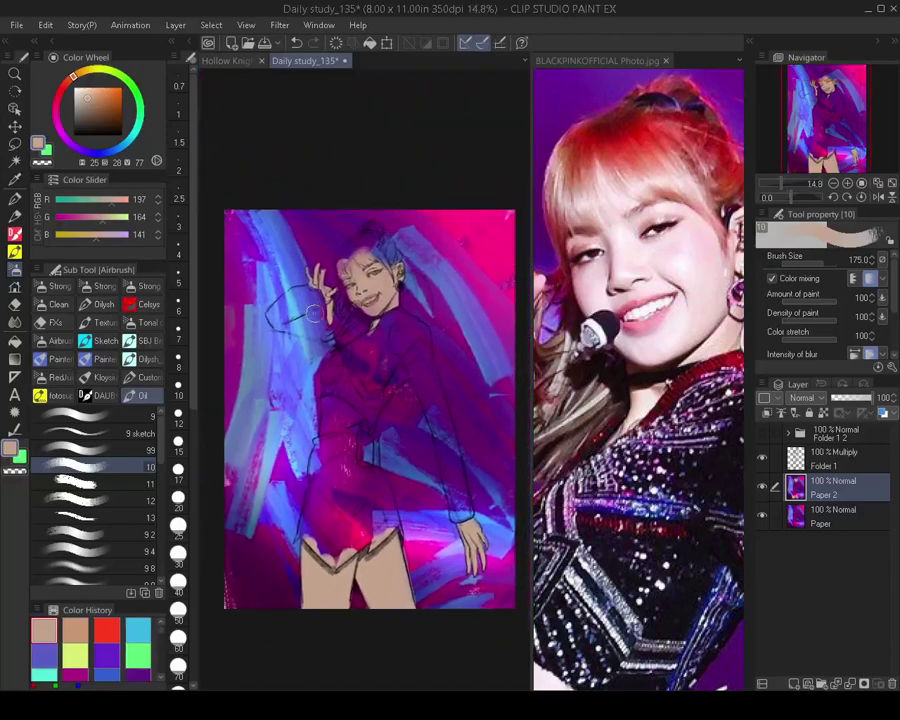
Bring the singer's whole figure into view in the reference photo to compare it with the painting
left_click(624, 307)
scroll(624, 307, "down", 5)
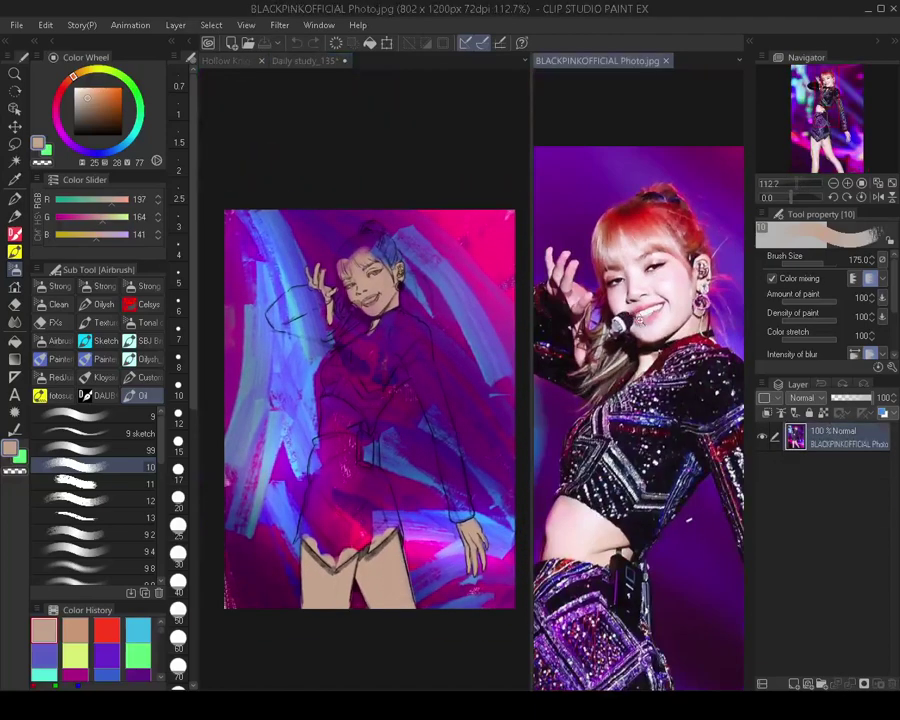
left_click_drag(660, 377, 659, 330)
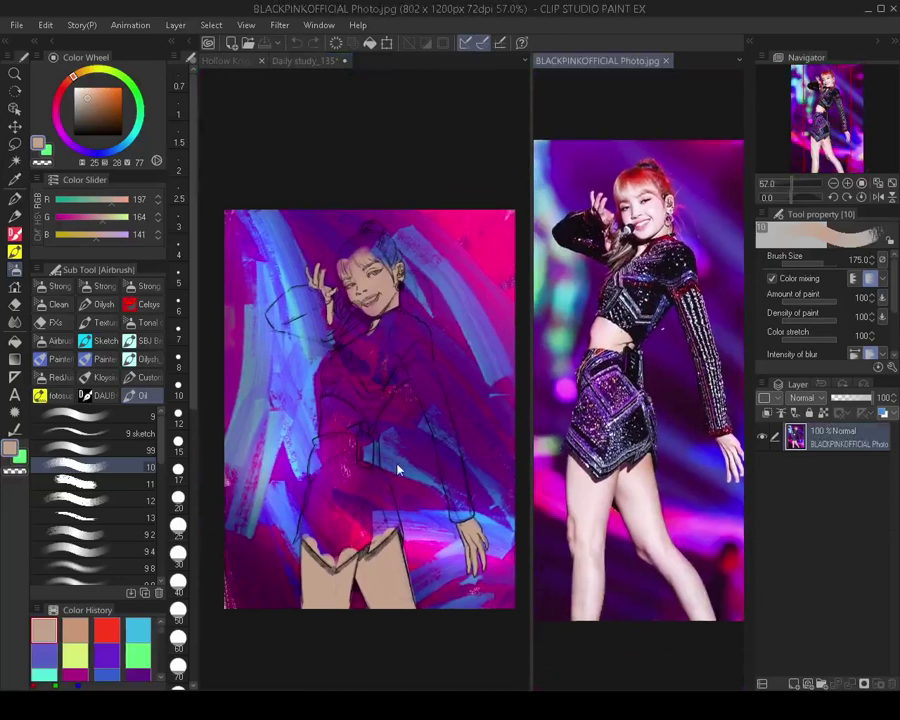
Block in the chest of the cropped top with dark purple (RGB 45, 37, 47), using the oil brush at sizes 175 and 125
left_click(372, 508)
scroll(360, 518, "up", 4)
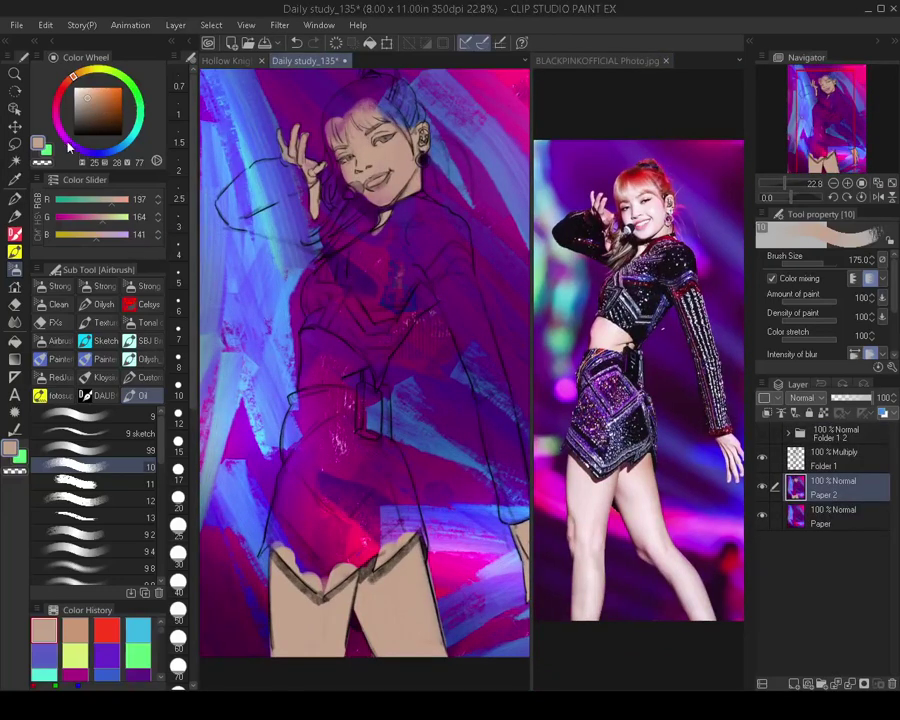
left_click(67, 142)
left_click(94, 124)
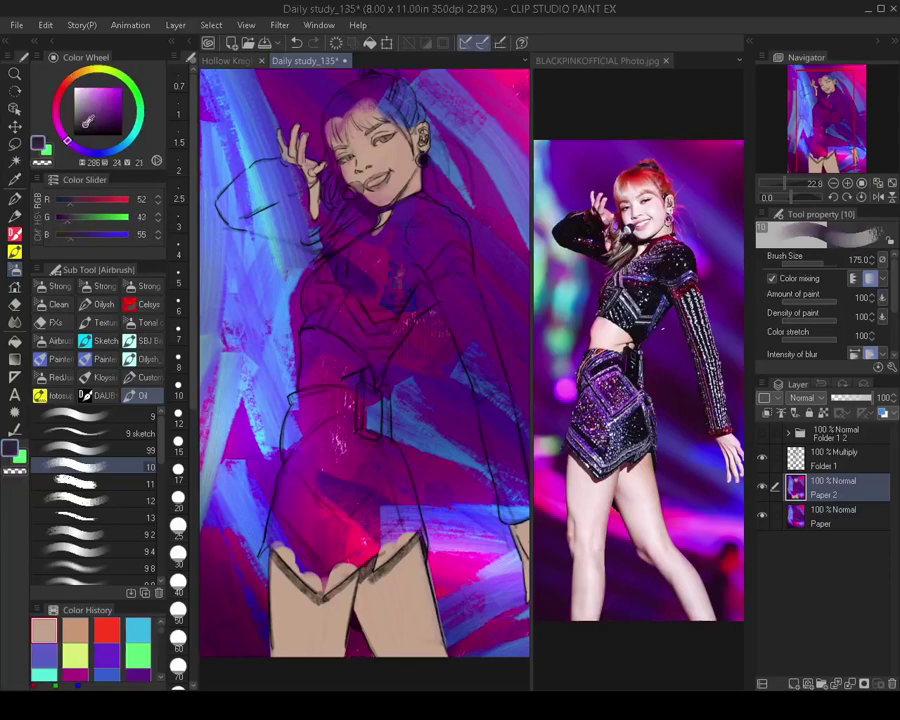
left_click_drag(87, 120, 82, 120)
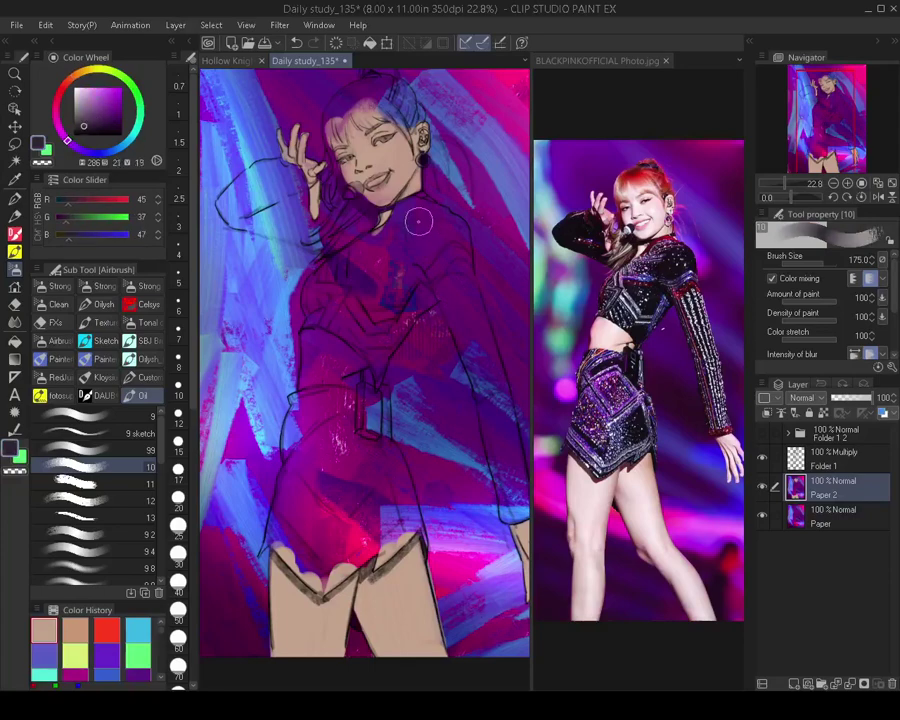
mouse_move(410, 212)
left_mouse_down()
mouse_move(396, 245)
mouse_move(368, 251)
mouse_move(318, 285)
mouse_move(317, 306)
left_mouse_up()
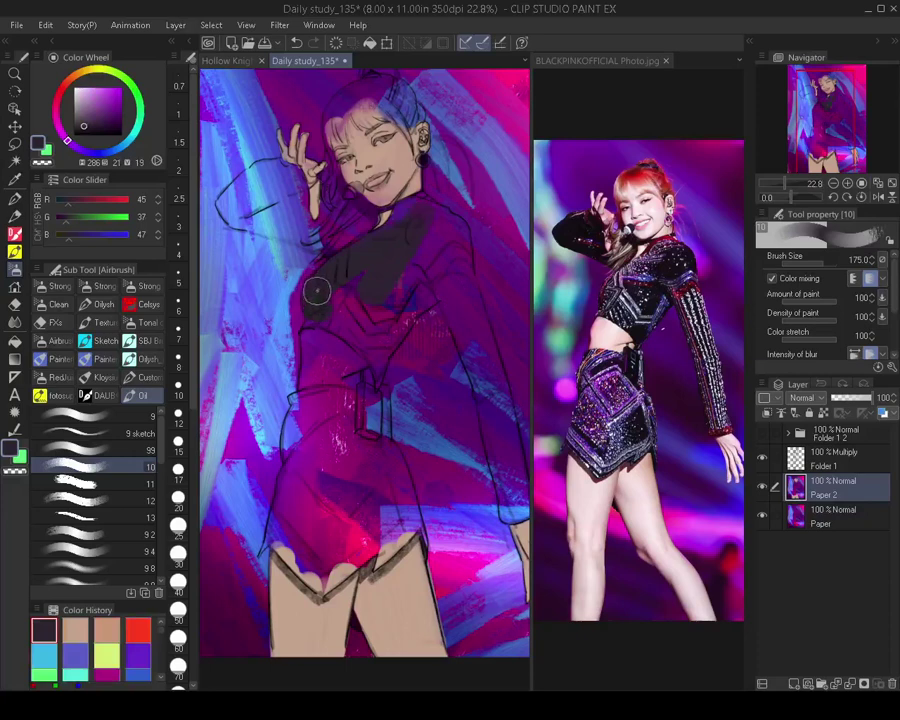
key("bracketleft")
key("bracketleft")
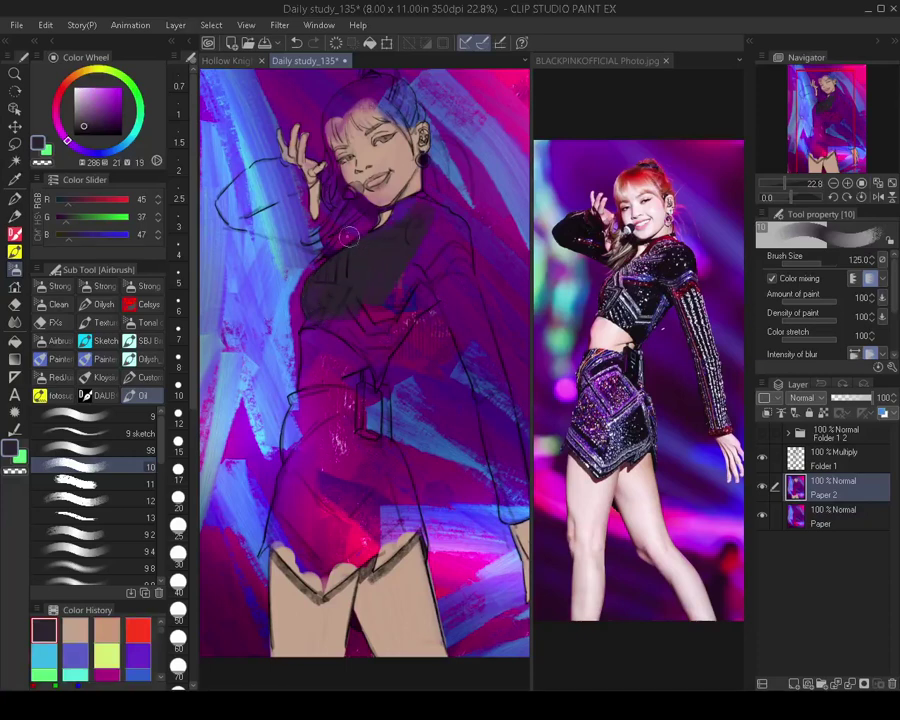
Fill the bare midriff with the recent tan, outlining it at size 80 and filling inside at up to size 150
left_click(78, 627)
key("bracketleft")
key("bracketleft")
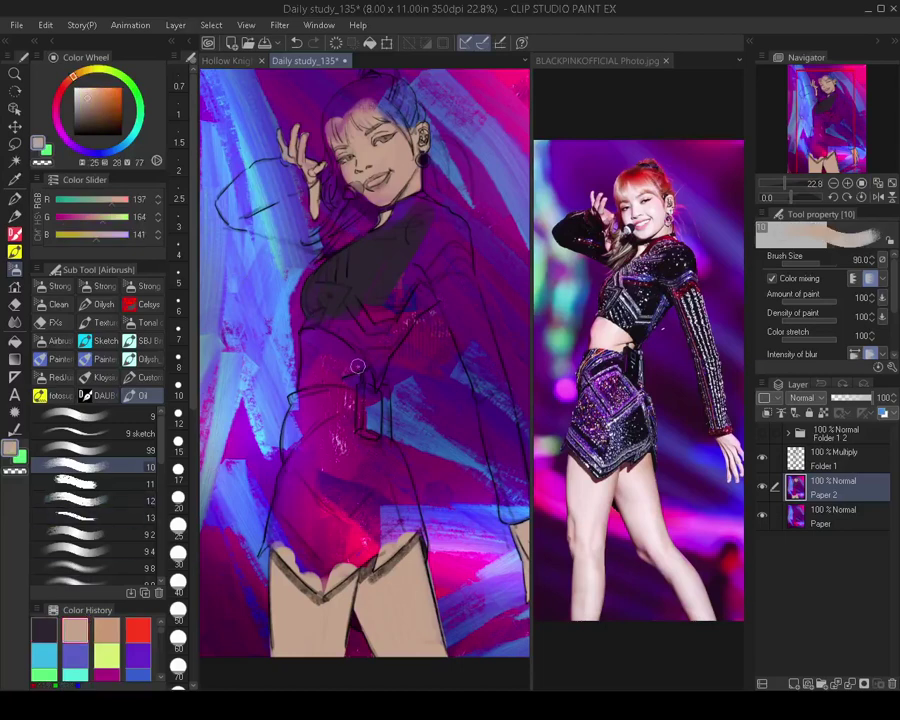
mouse_move(369, 385)
left_mouse_down()
mouse_move(337, 343)
mouse_move(314, 336)
left_mouse_up()
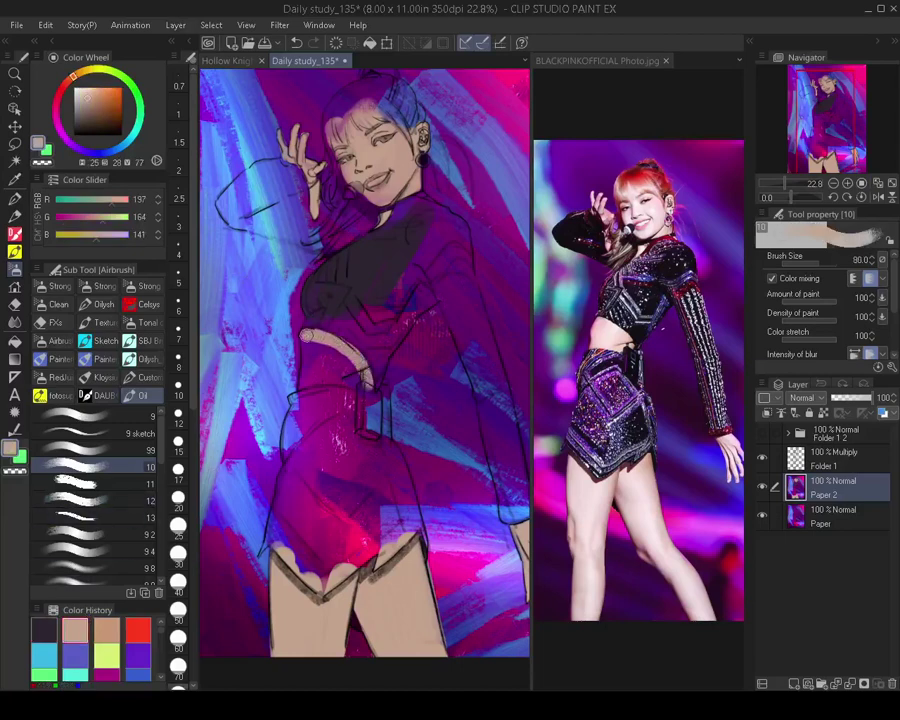
mouse_move(307, 390)
left_mouse_down()
mouse_move(355, 395)
mouse_move(354, 379)
mouse_move(319, 348)
left_mouse_up()
key("bracketright")
key("bracketright")
key("bracketright")
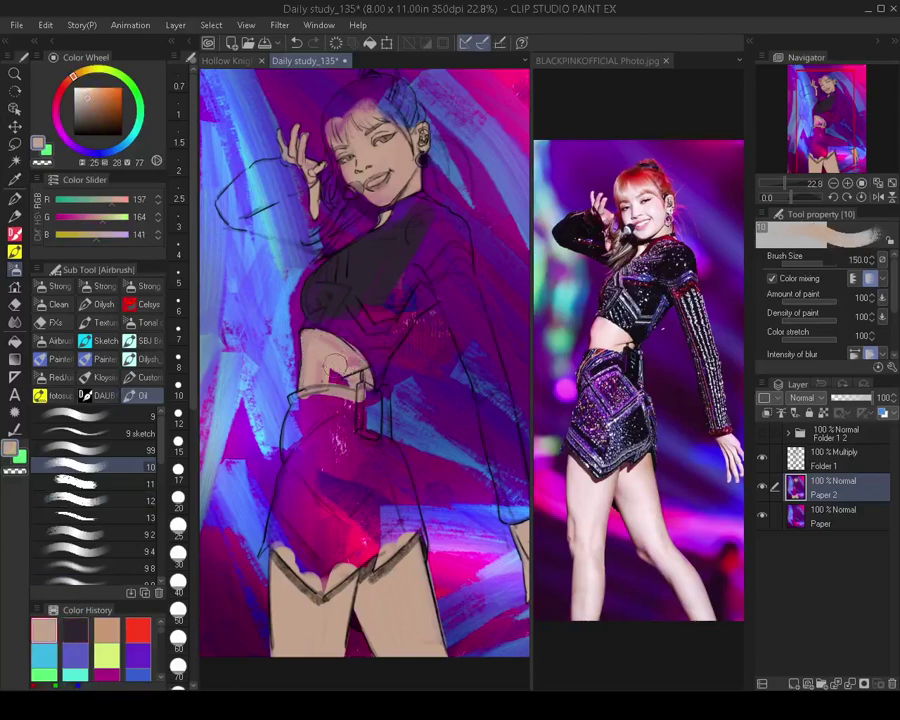
key("bracketleft")
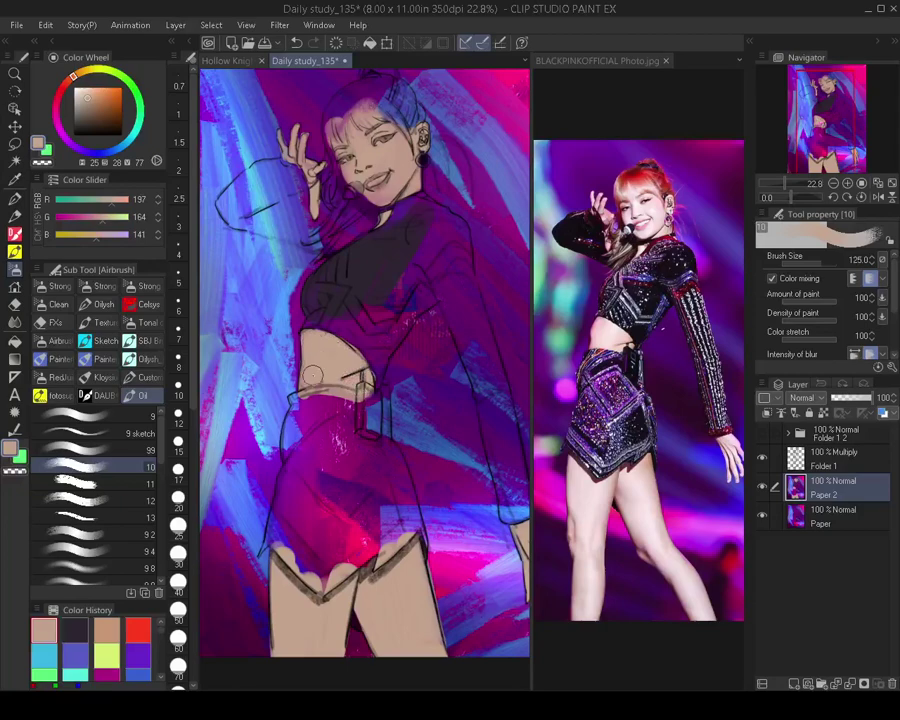
Paint the cropped top's lower edge above the midriff with the recent dark purple, using the oil brush at size 80
scroll(362, 375, "down", 2)
scroll(360, 376, "up", 2)
left_click_drag(370, 345, 372, 403)
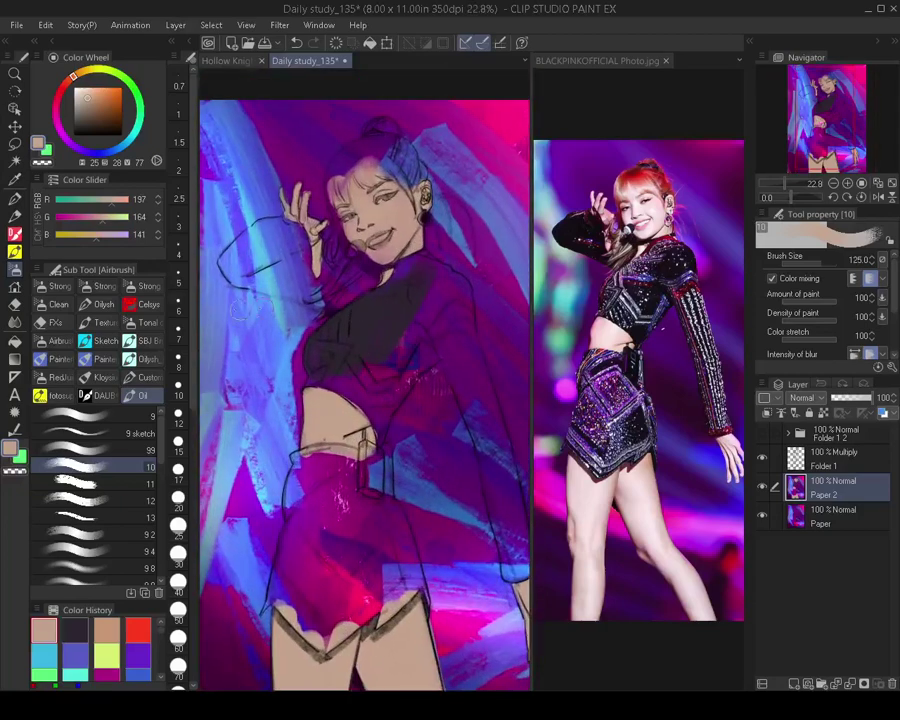
left_click(75, 630)
key("bracketleft")
key("bracketleft")
key("bracketleft")
key("bracketleft")
key("bracketleft")
key("bracketleft")
key("bracketleft")
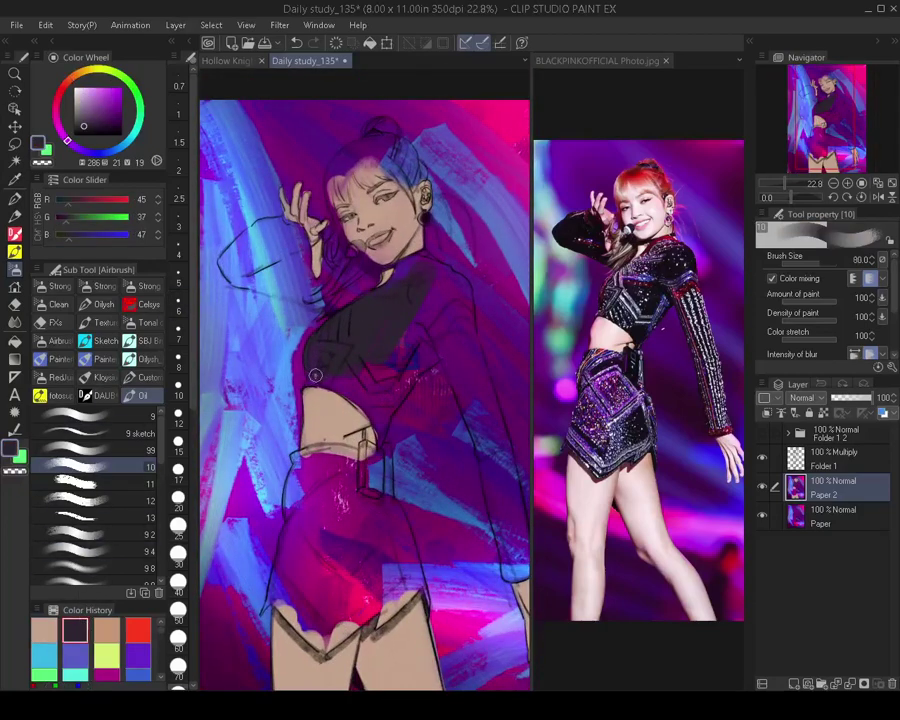
left_click_drag(308, 379, 336, 383)
key("bracketright")
key("bracketright")
key("bracketright")
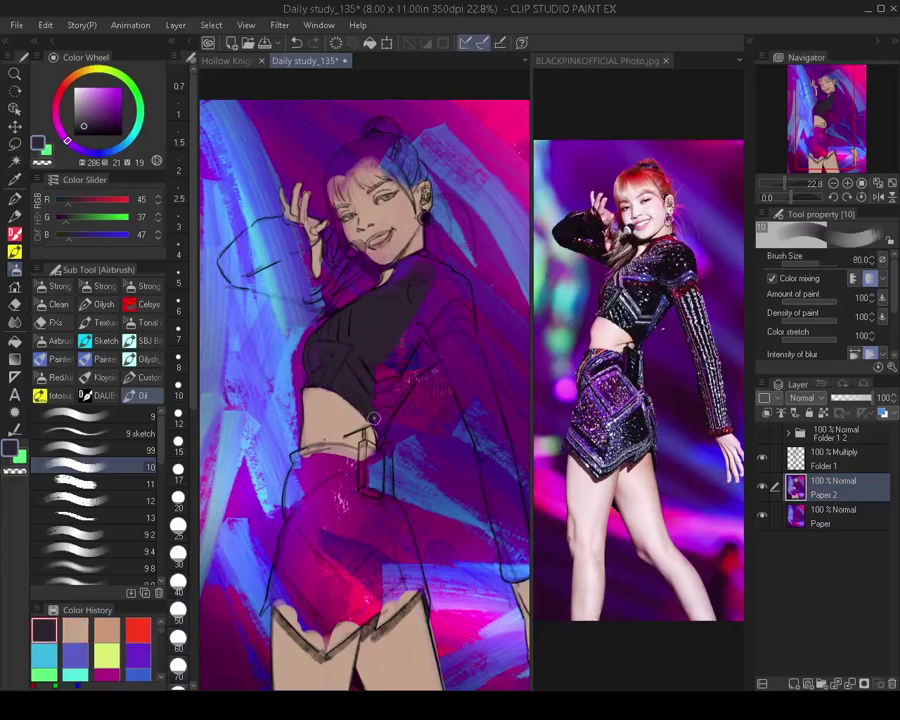
key("bracketleft")
key("bracketleft")
key("bracketleft")
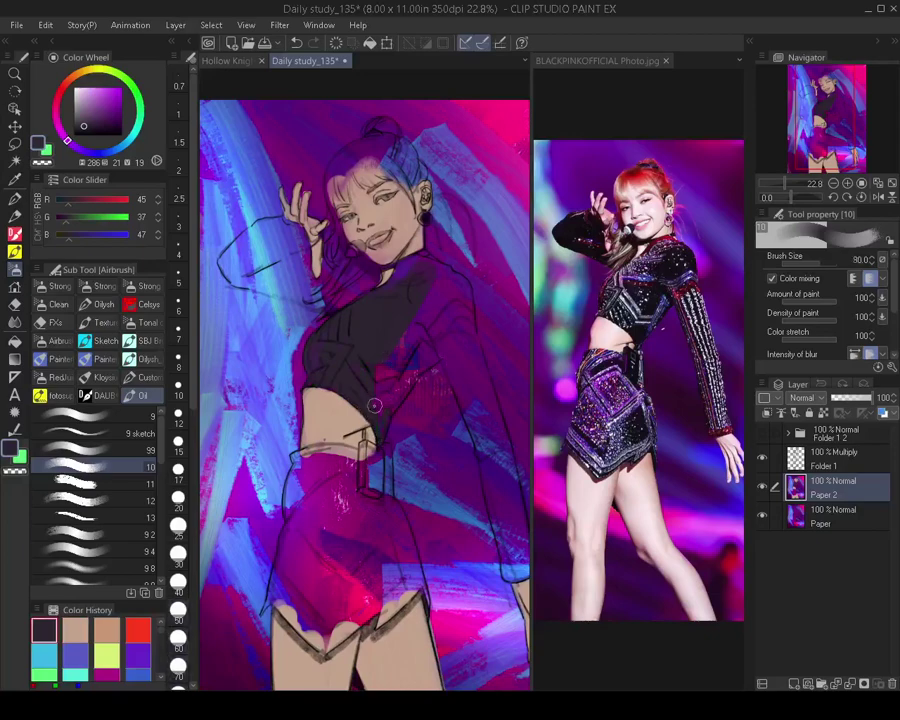
Fill the side of the top up to the lowered arm's armpit with dark purple, using brush sizes 150 and 175
key("bracketright")
key("bracketright")
key("bracketright")
key("bracketright")
key("bracketright")
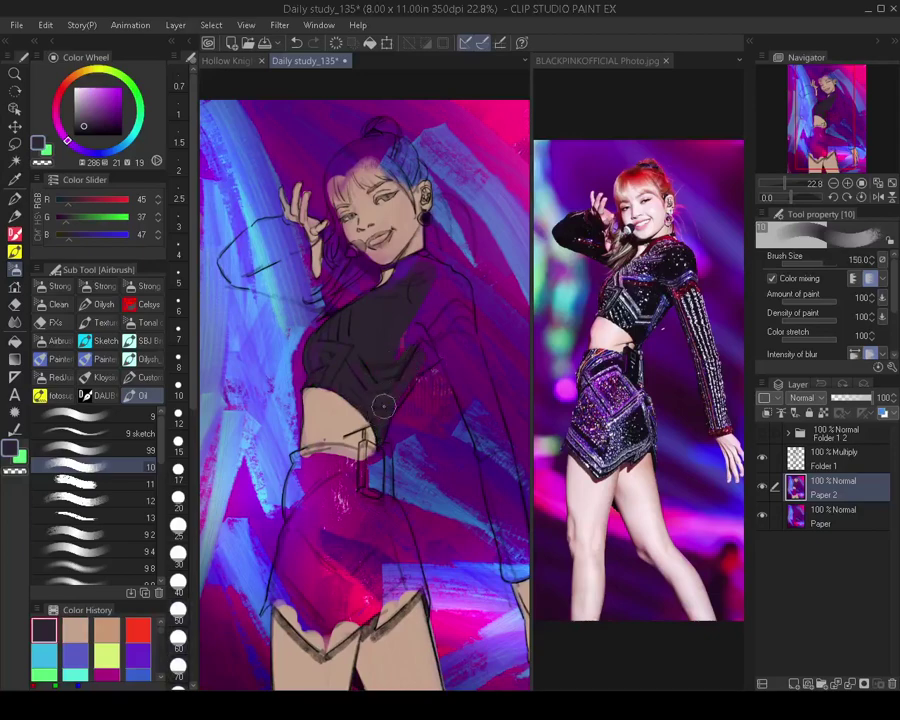
key("bracketright")
key("bracketright")
key("bracketright")
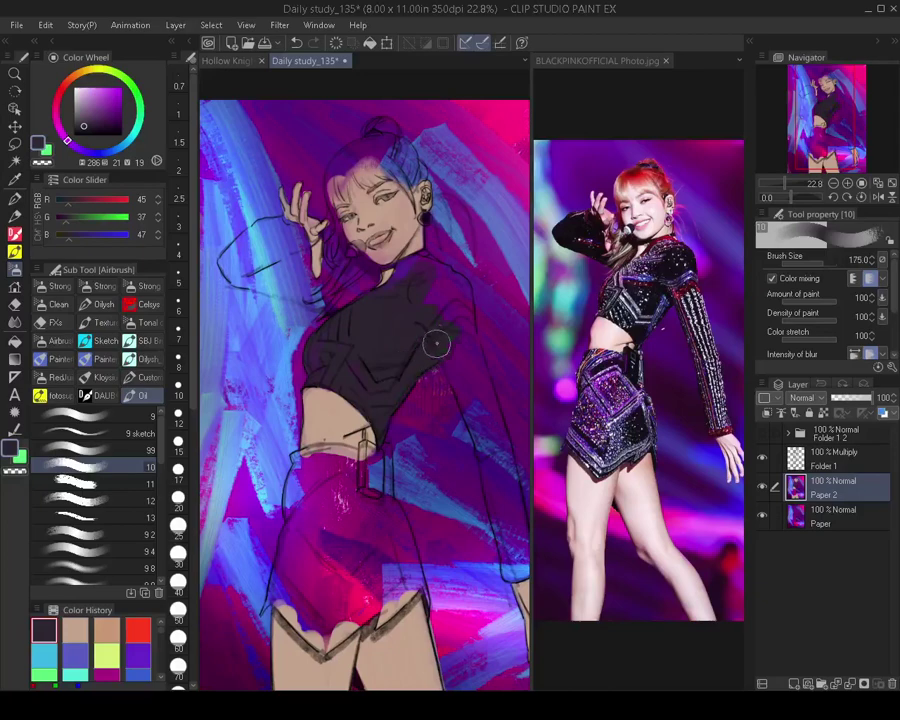
Fill the collar and the lowered arm's shoulder with dark purple, using the oil brush at sizes between 80 and 150
key("bracketleft")
key("bracketleft")
key("bracketleft")
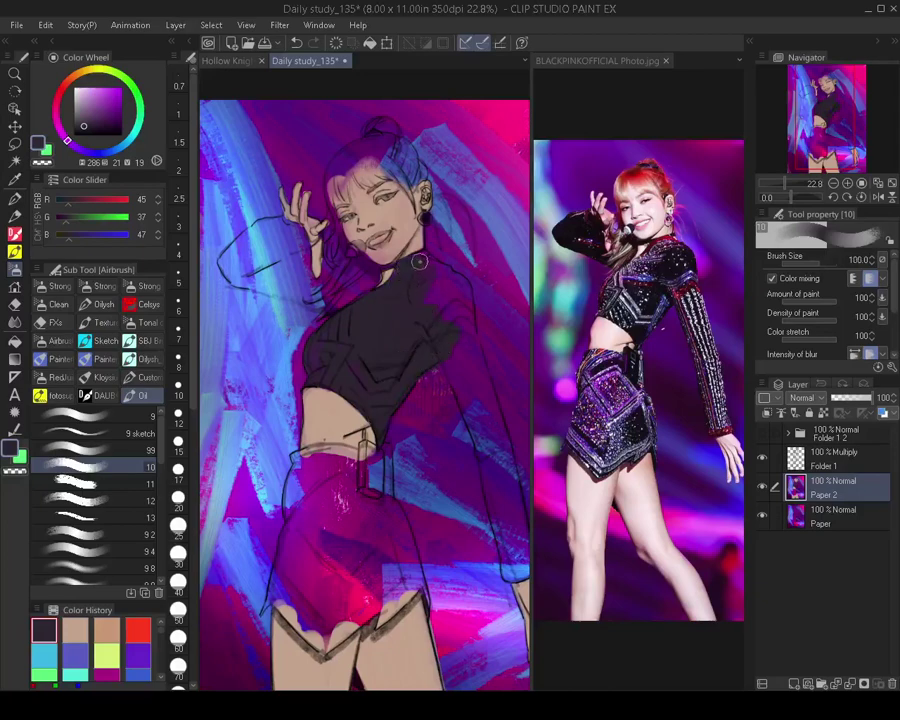
scroll(447, 235, "up", 3)
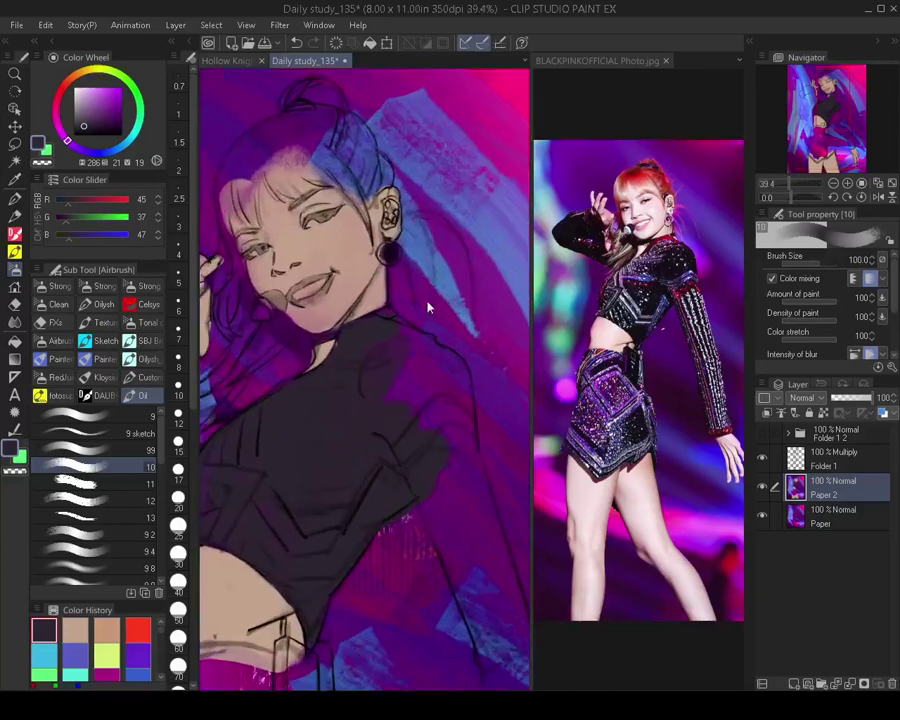
key("bracketleft")
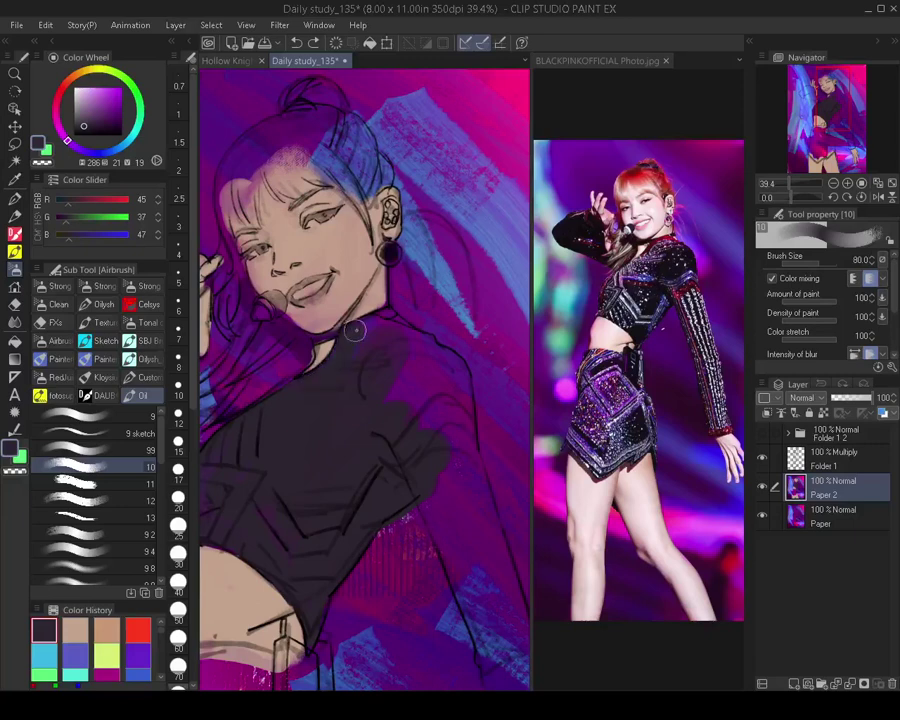
key("bracketright")
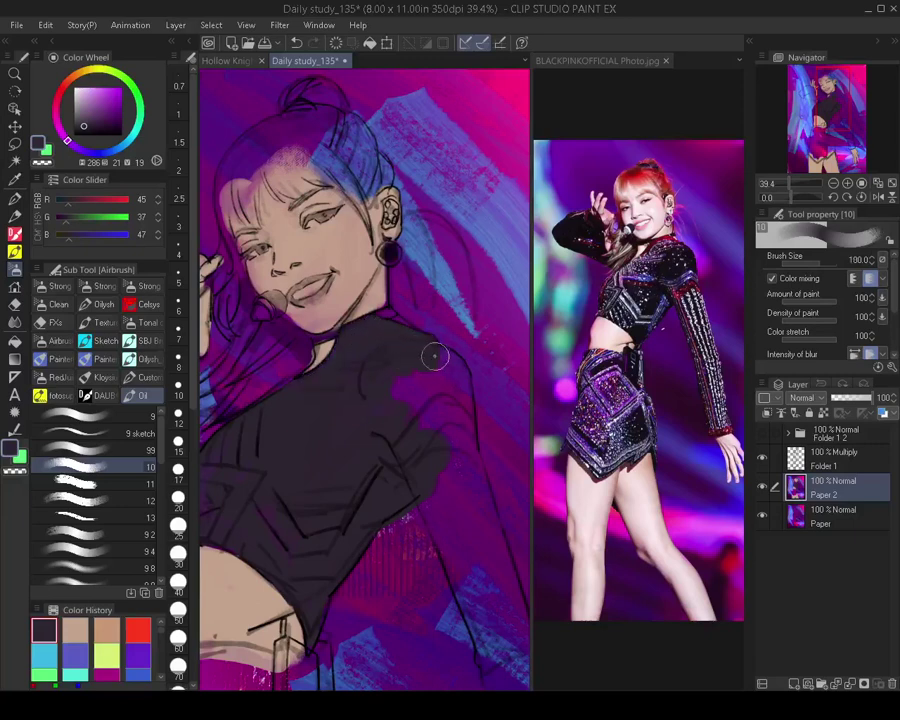
mouse_move(434, 355)
left_mouse_down()
mouse_move(448, 362)
mouse_move(460, 441)
left_mouse_up()
key("bracketright")
key("bracketright")
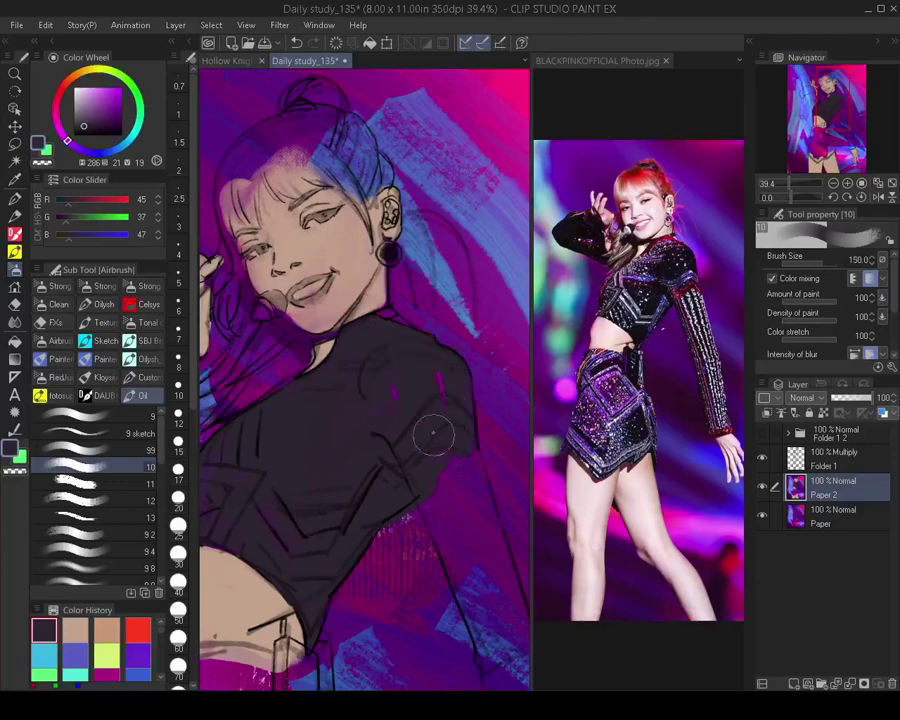
Mirror the canvas view and block in the lowered arm's sleeve down to the cuff with dark purple at sizes 125 to 175
scroll(398, 382, "down", 4)
key("h")
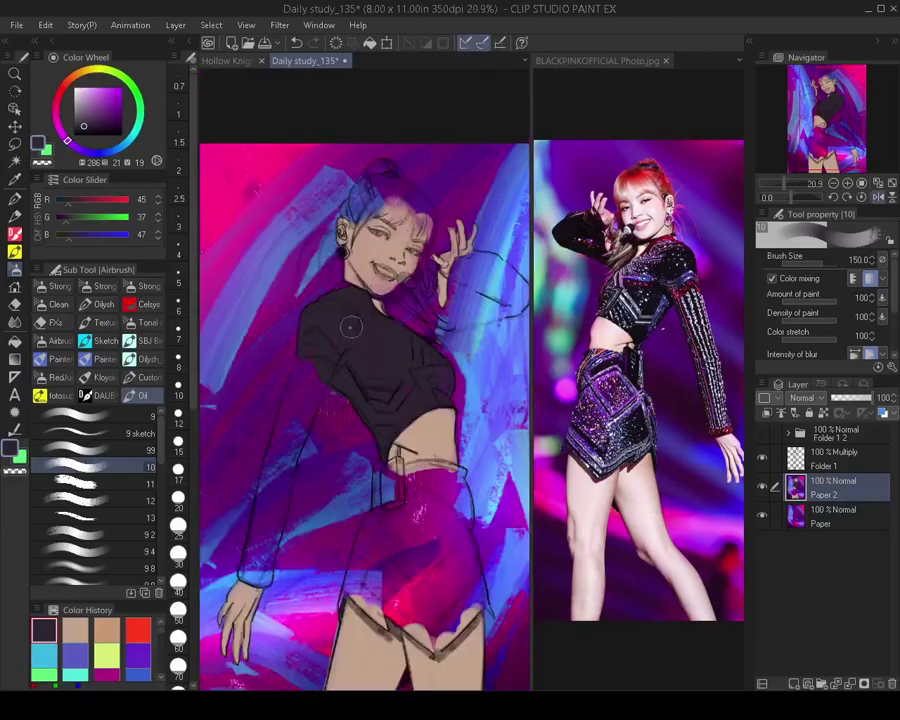
key("bracketleft")
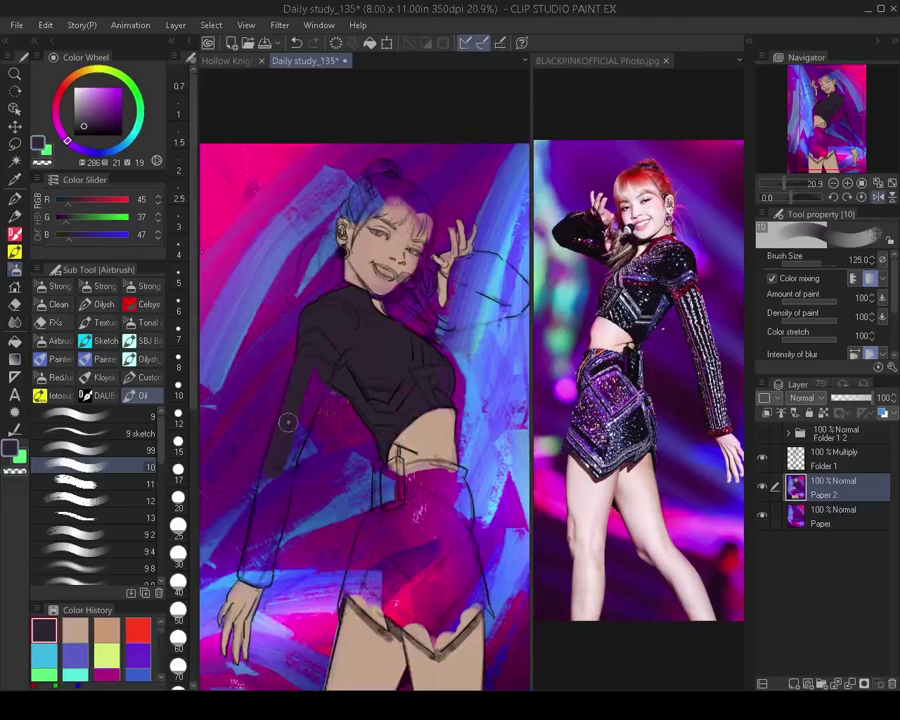
key("bracketright")
key("bracketright")
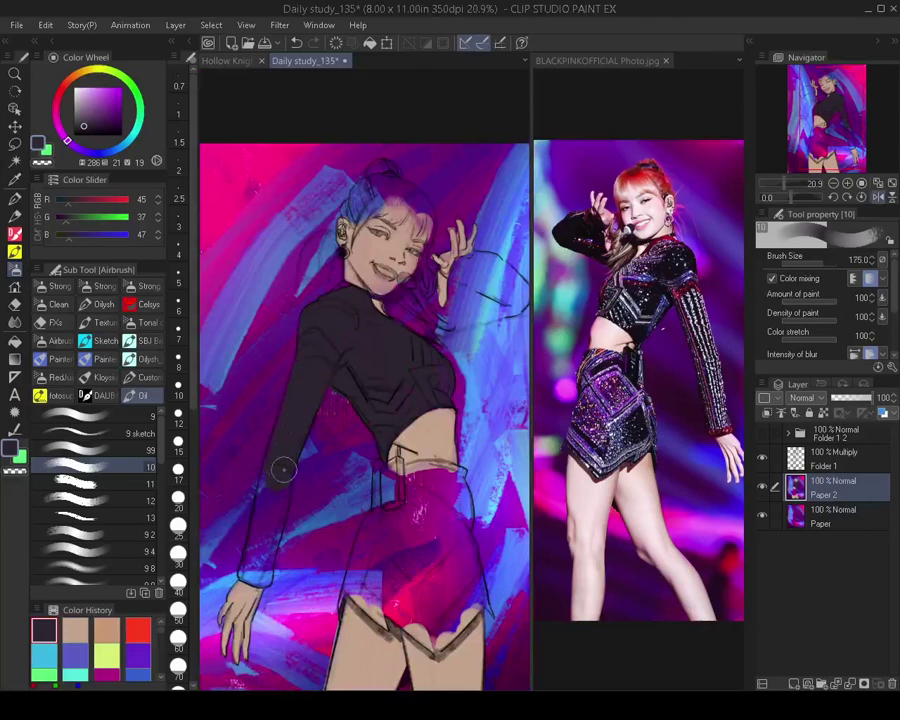
key("bracketleft")
mouse_move(273, 462)
left_mouse_down()
mouse_move(248, 568)
mouse_move(261, 577)
mouse_move(279, 488)
left_mouse_up()
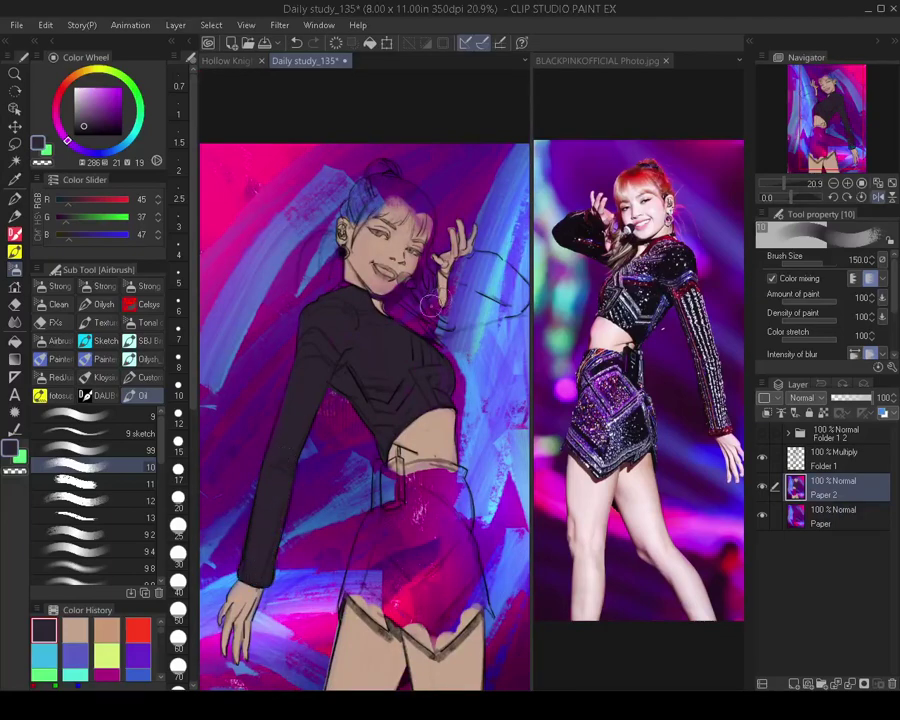
Unmirror the canvas view and paint the skirt's waistband with dark purple, using the oil brush at size 90
left_click_drag(382, 489, 376, 438)
scroll(392, 418, "up", 3)
key("h")
left_click_drag(391, 396, 392, 475)
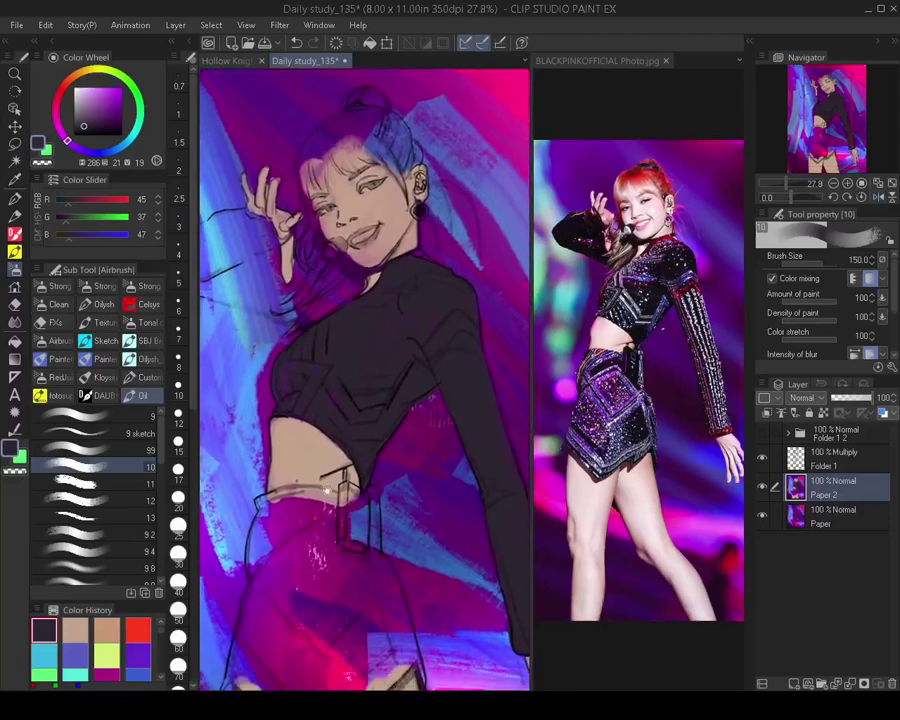
left_click_drag(323, 485, 315, 452)
scroll(316, 390, "down", 4)
scroll(315, 450, "up", 4)
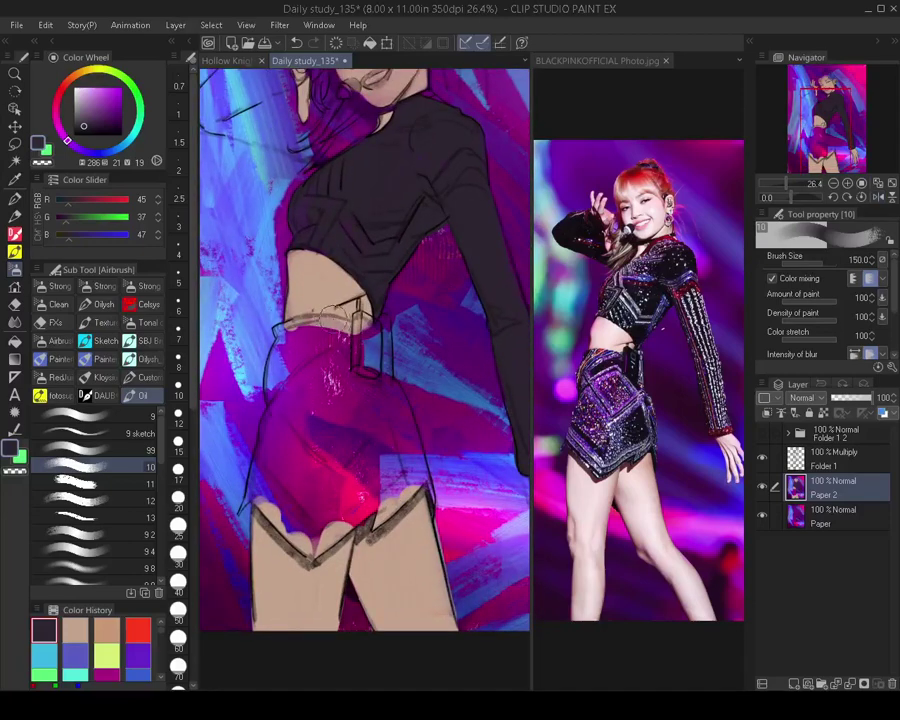
key("bracketleft")
key("bracketleft")
left_click_drag(352, 327, 284, 331)
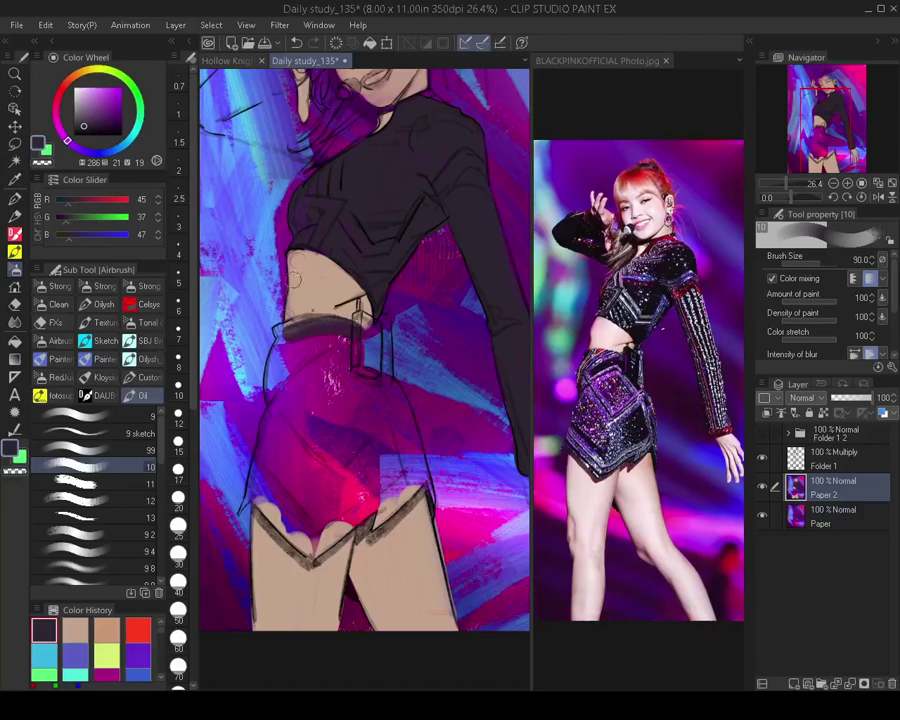
key("bracketleft")
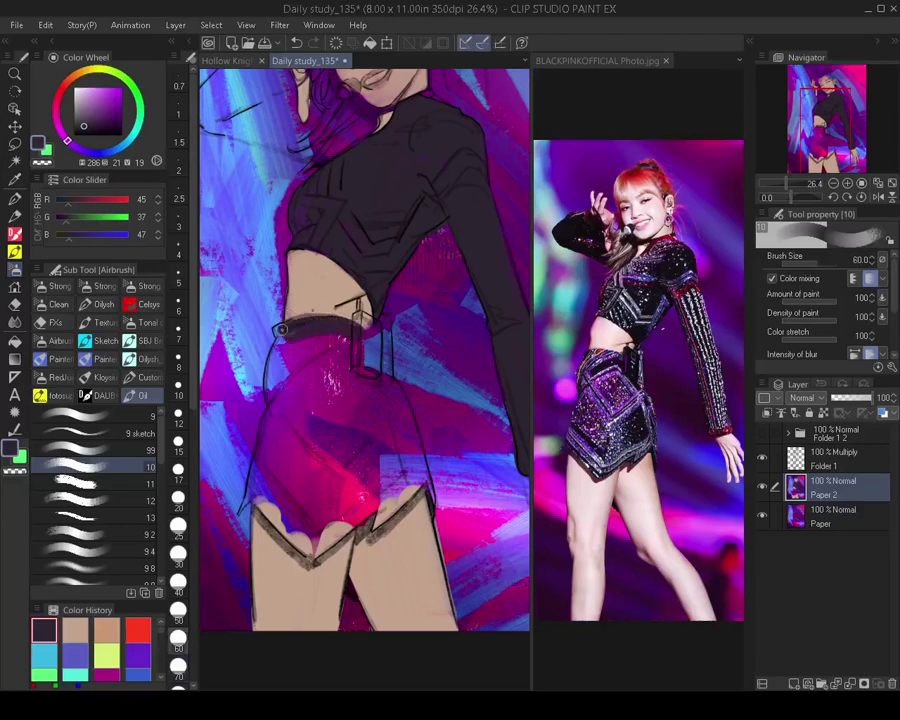
Block in the skirt's left hip and upper front with dark purple, enlarging the brush to 100 and beyond
key("bracketright")
mouse_move(285, 325)
left_mouse_down()
mouse_move(319, 317)
mouse_move(357, 335)
mouse_move(286, 338)
mouse_move(277, 402)
left_mouse_up()
key("bracketright")
key("bracketright")
key("bracketright")
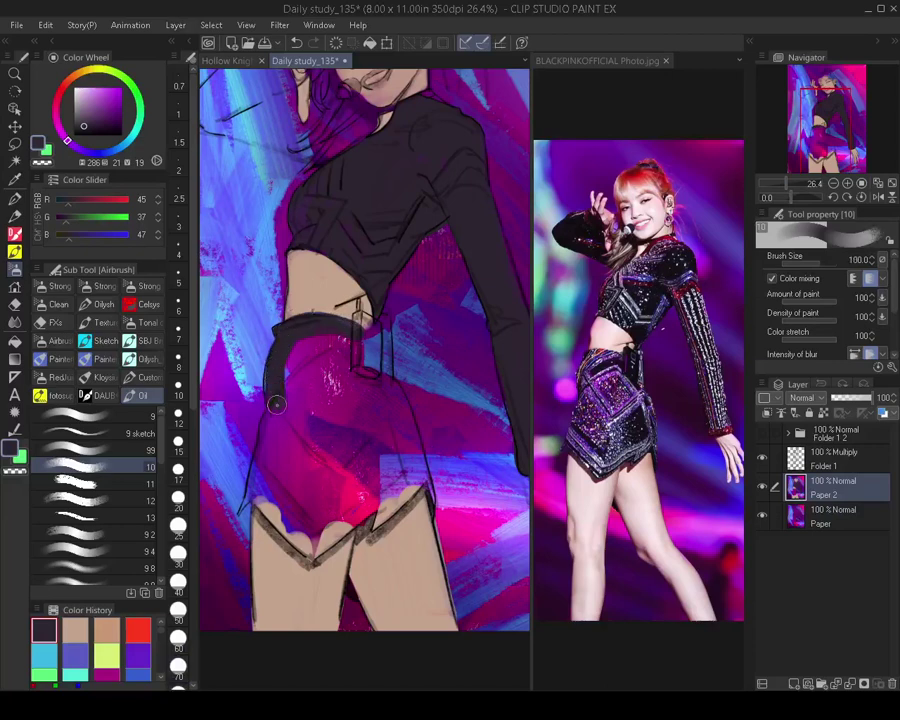
left_click_drag(277, 358, 277, 403)
key("bracketright")
key("bracketright")
key("bracketright")
mouse_move(300, 344)
left_mouse_down()
mouse_move(347, 347)
mouse_move(341, 402)
mouse_move(332, 353)
mouse_move(322, 416)
mouse_move(306, 408)
mouse_move(297, 353)
mouse_move(289, 414)
mouse_move(288, 394)
mouse_move(256, 470)
left_mouse_up()
Extend the dark purple into the skirt's pointed left hem corner, using the oil brush at size 35 and smaller
key("bracketleft")
key("bracketleft")
key("bracketleft")
key("bracketleft")
key("bracketleft")
key("bracketleft")
key("bracketleft")
key("bracketleft")
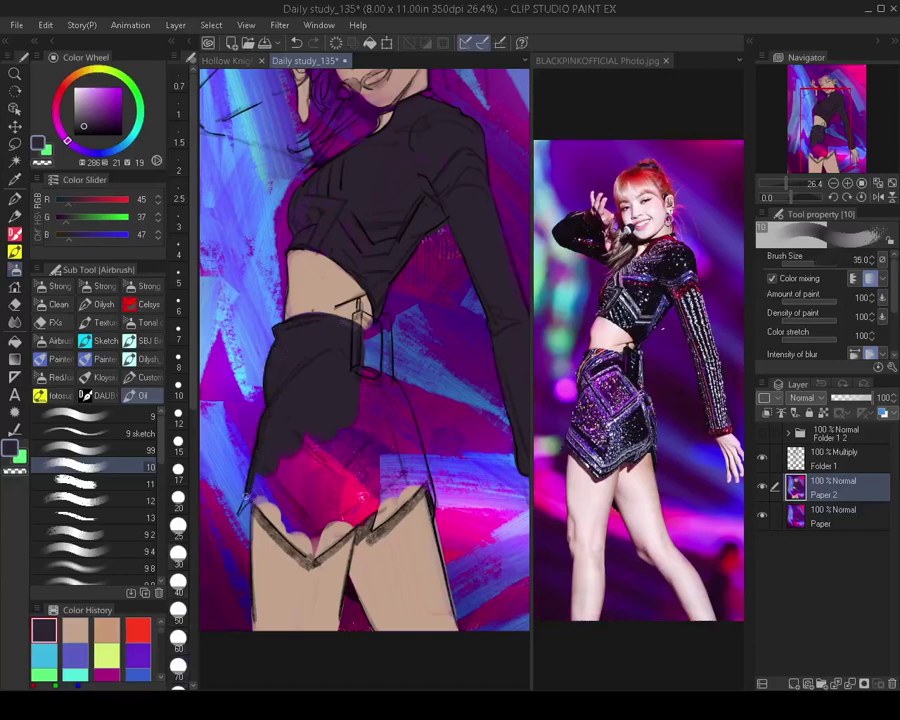
key("bracketleft")
key("bracketleft")
Fill the skirt's front panel from the left hem corner to below the belt pack with dark purple at size 150
key("bracketright")
key("bracketright")
key("bracketright")
key("bracketright")
key("bracketright")
key("bracketright")
key("bracketright")
key("bracketright")
key("bracketright")
key("bracketleft")
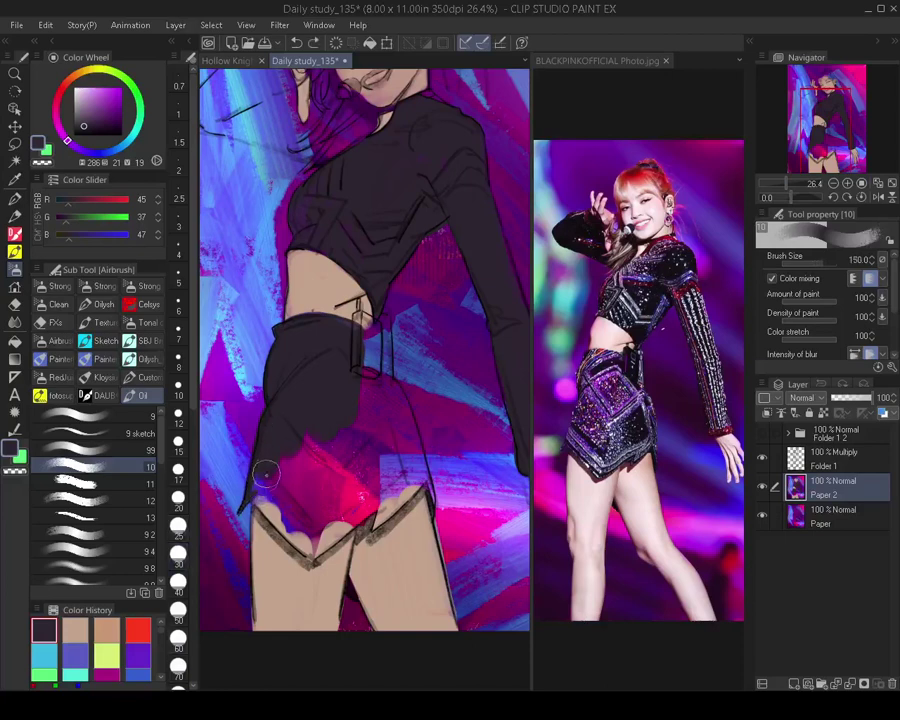
mouse_move(267, 492)
left_mouse_down()
mouse_move(306, 544)
mouse_move(343, 504)
mouse_move(313, 519)
mouse_move(301, 476)
mouse_move(276, 489)
mouse_move(309, 534)
mouse_move(290, 492)
mouse_move(291, 443)
mouse_move(285, 478)
mouse_move(310, 446)
mouse_move(343, 434)
mouse_move(309, 490)
mouse_move(369, 452)
mouse_move(351, 448)
mouse_move(368, 442)
mouse_move(364, 374)
left_mouse_up()
key("bracketright")
key("bracketleft")
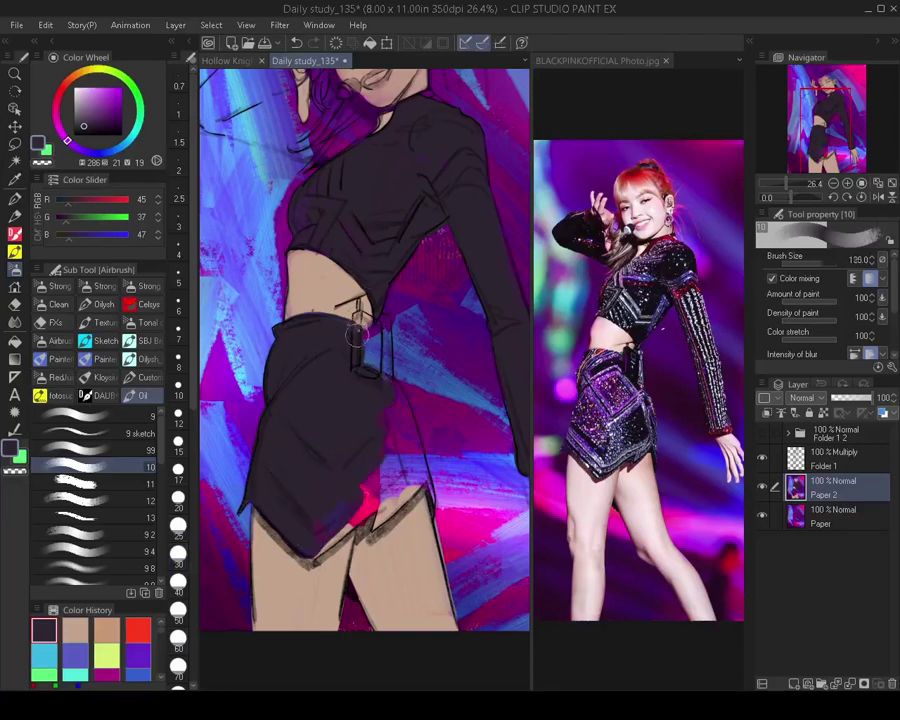
Fill the belt pack at the waist with dark purple, using the oil brush at sizes 25 to 80
key("bracketright")
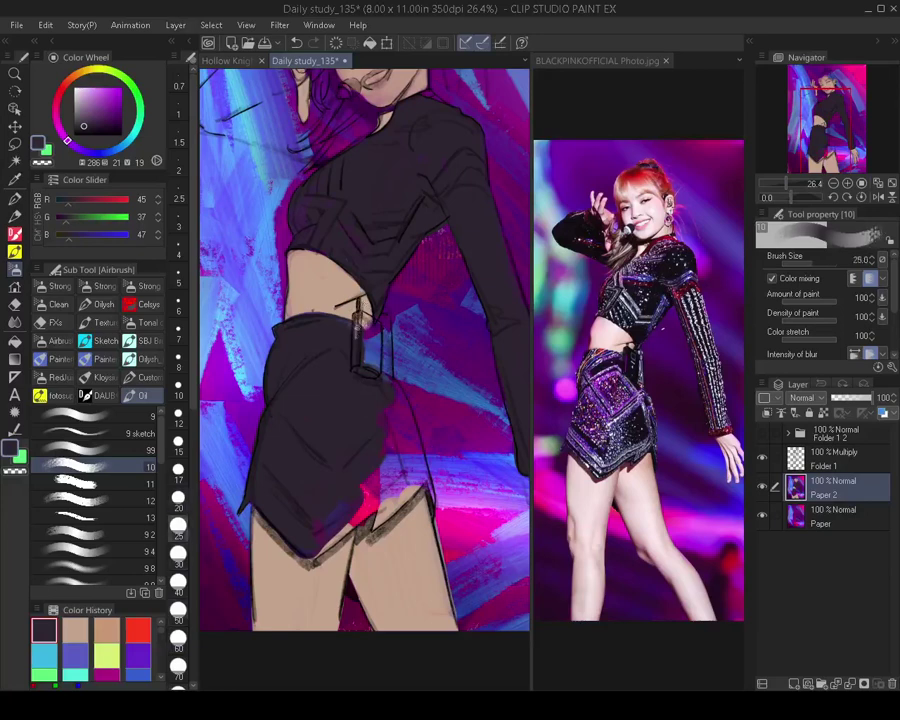
left_click(178, 551)
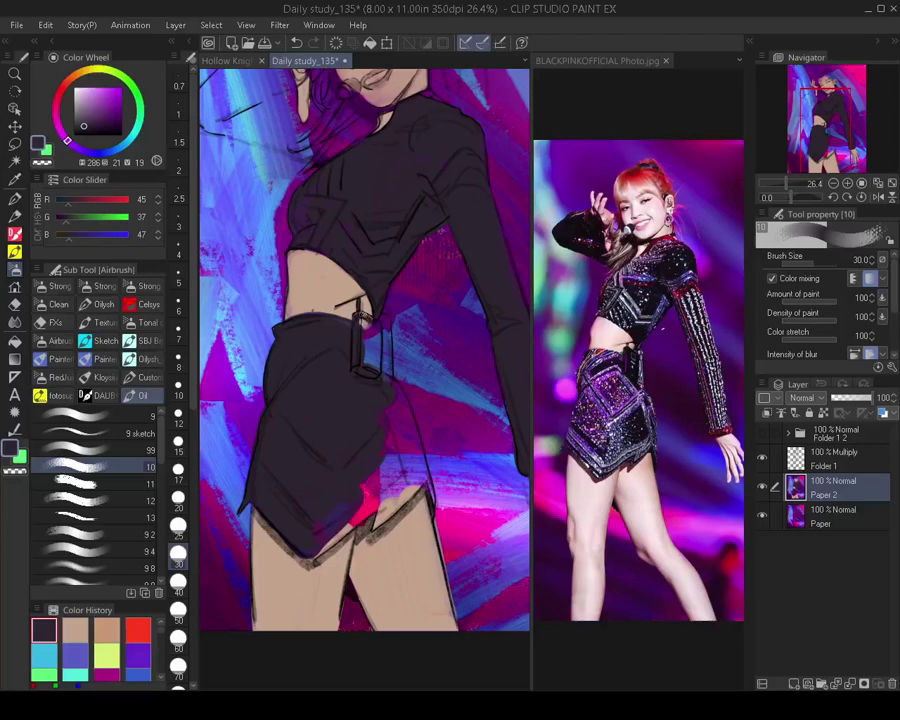
key("bracketright")
key("bracketright")
key("bracketright")
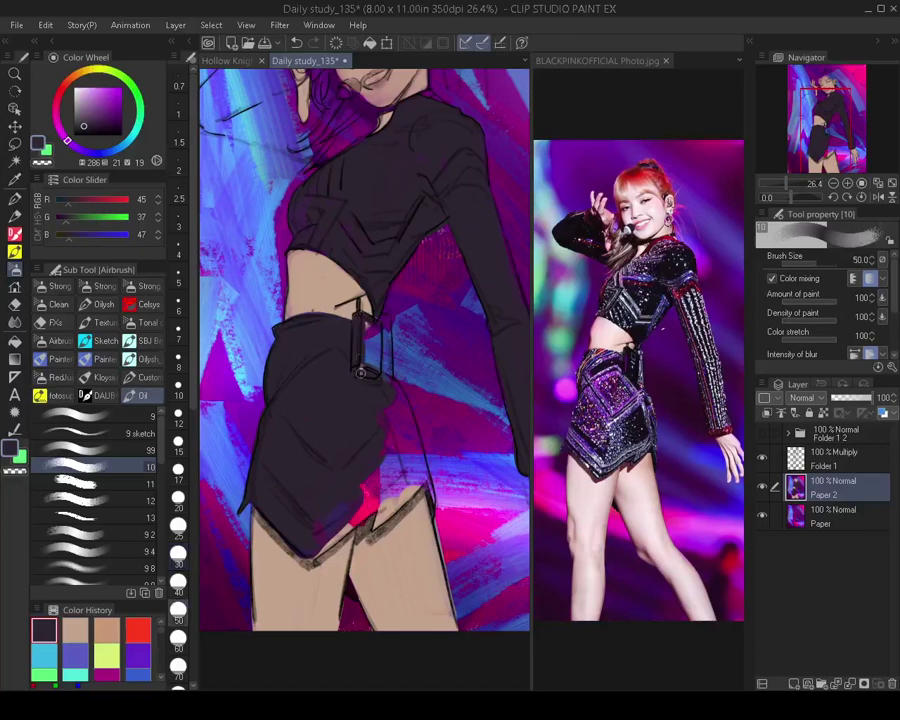
key("bracketright")
left_click_drag(358, 319, 367, 388)
key("bracketright")
key("bracketright")
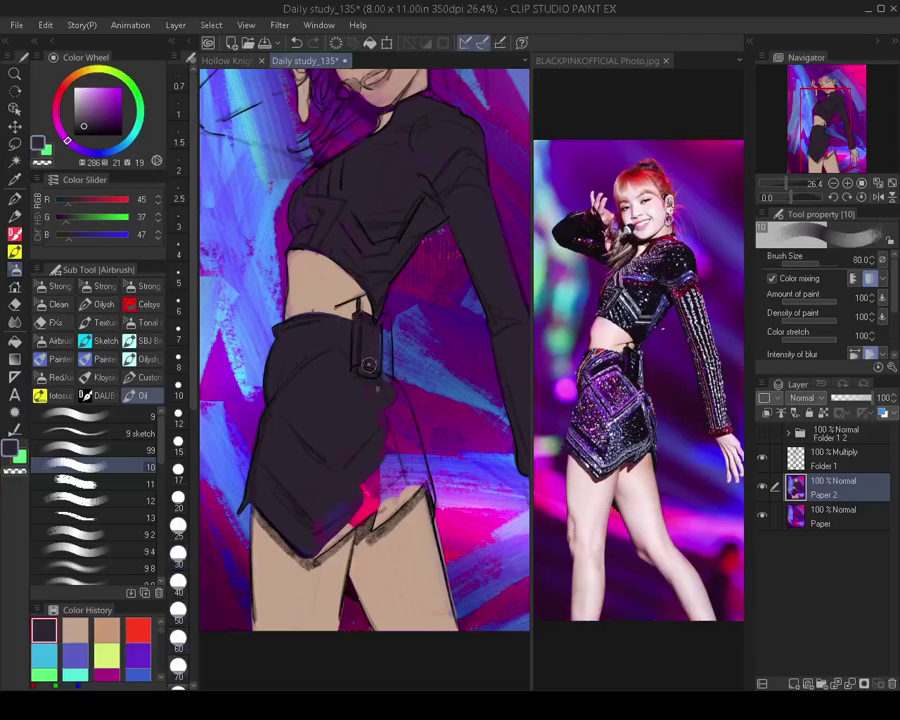
Paint dark purple along the belt pack's outer side and down the skirt's right hip, using brush sizes between 30 and 70
key("bracketleft")
key("bracketleft")
key("bracketleft")
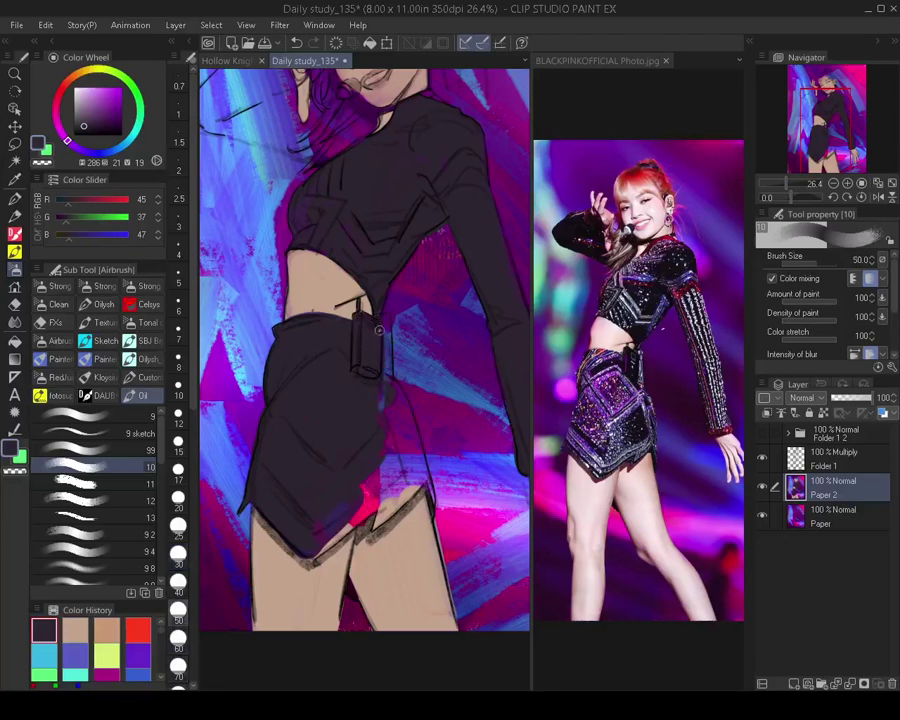
key("bracketright")
key("bracketright")
key("bracketright")
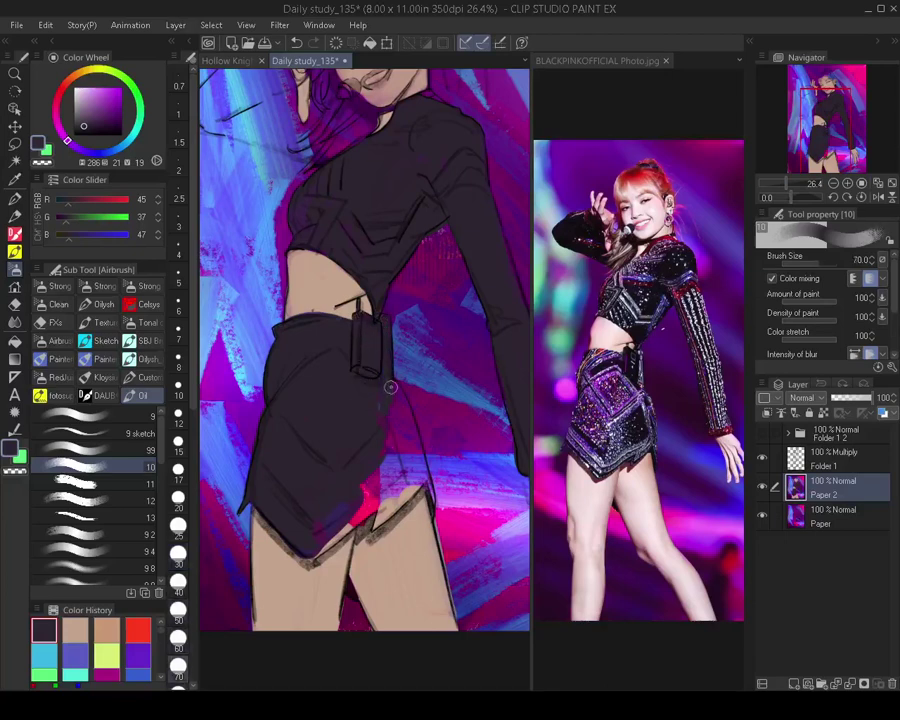
key("bracketleft")
key("bracketleft")
key("bracketleft")
key("bracketleft")
key("bracketleft")
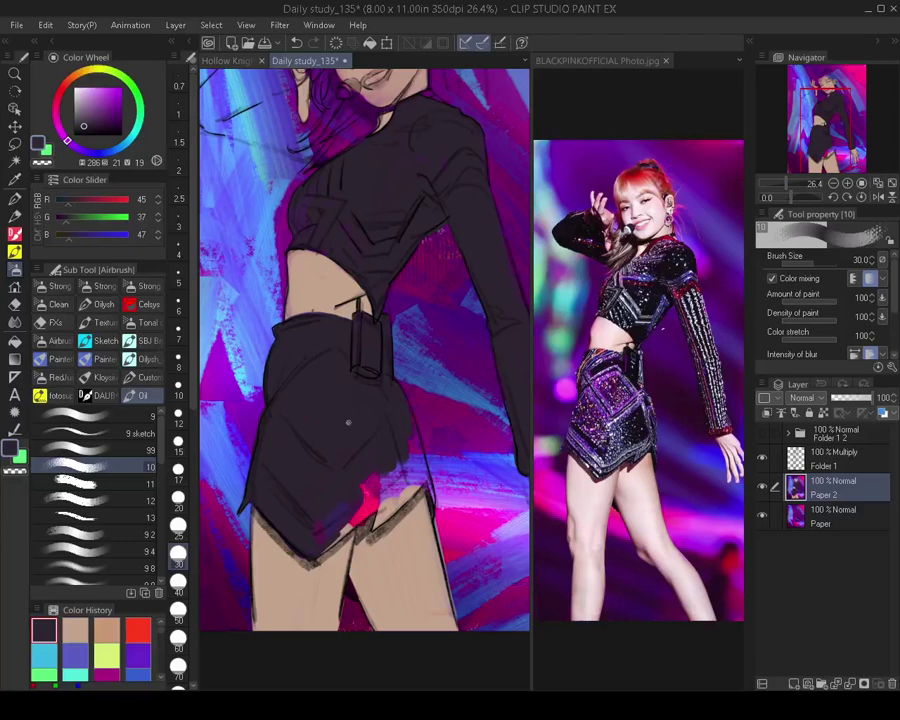
Cover the remaining underpainting on the skirt's lower front and right panel with dark purple, starting at size 125 and reducing to 60
key("bracketright")
key("bracketright")
key("bracketright")
key("bracketright")
key("bracketright")
key("bracketright")
key("bracketright")
key("bracketright")
key("bracketright")
key("bracketright")
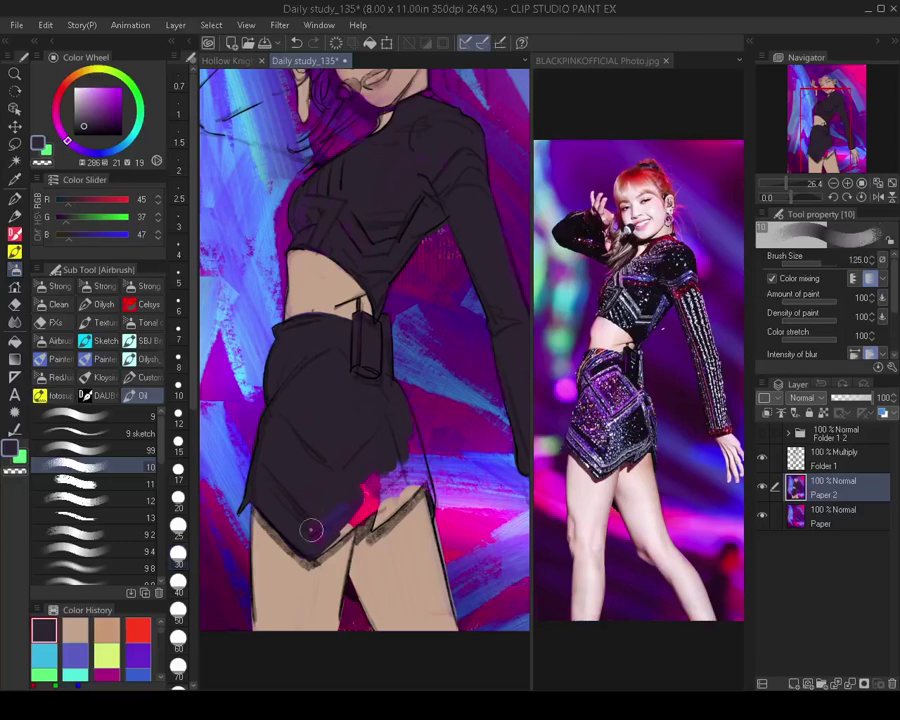
mouse_move(311, 530)
left_mouse_down()
mouse_move(388, 490)
mouse_move(360, 502)
mouse_move(352, 487)
mouse_move(352, 495)
mouse_move(396, 469)
mouse_move(357, 505)
mouse_move(391, 482)
mouse_move(372, 423)
left_mouse_up()
key("bracketleft")
key("bracketleft")
key("bracketleft")
key("bracketleft")
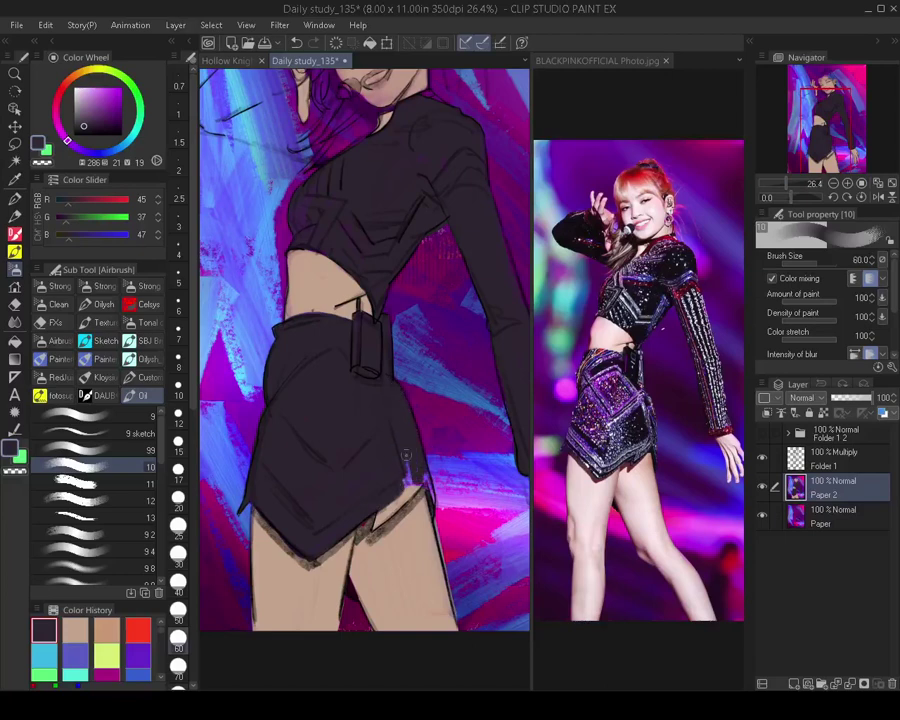
Finish the skirt's right hem corner and slit edge with dark purple, using the oil brush at sizes 25 to 50
key("bracketleft")
key("bracketleft")
key("bracketleft")
key("bracketleft")
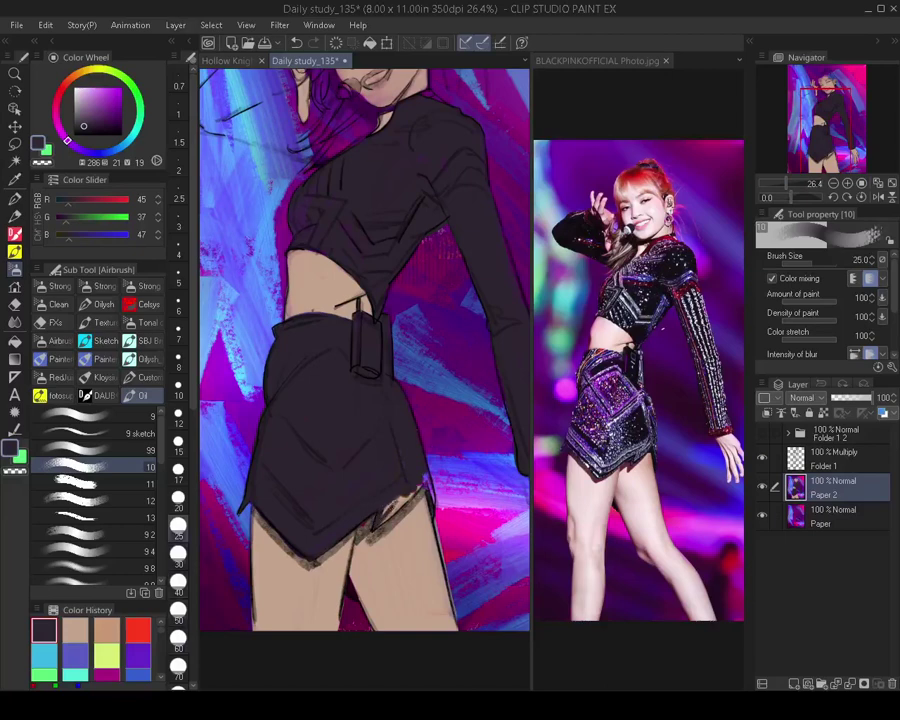
key("bracketright")
key("bracketright")
key("bracketright")
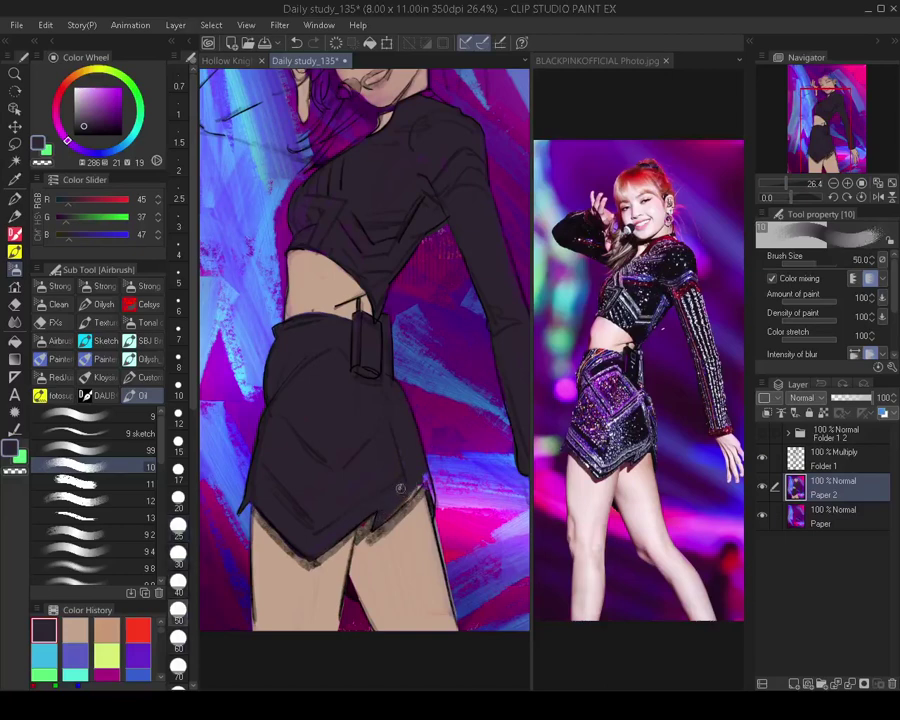
key("bracketleft")
key("bracketleft")
key("bracketleft")
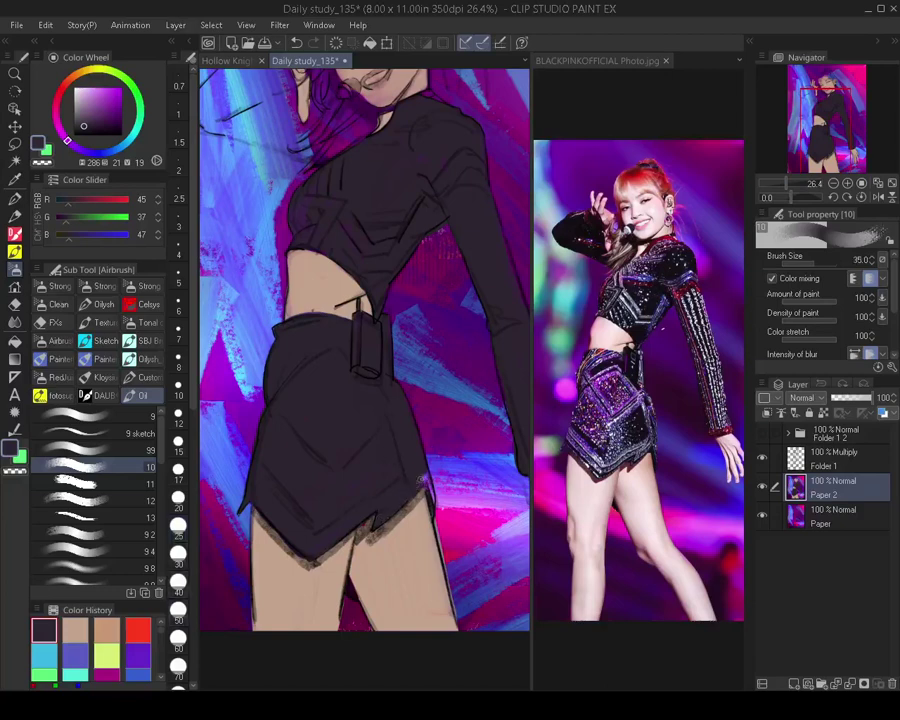
key("bracketleft")
key("bracketleft")
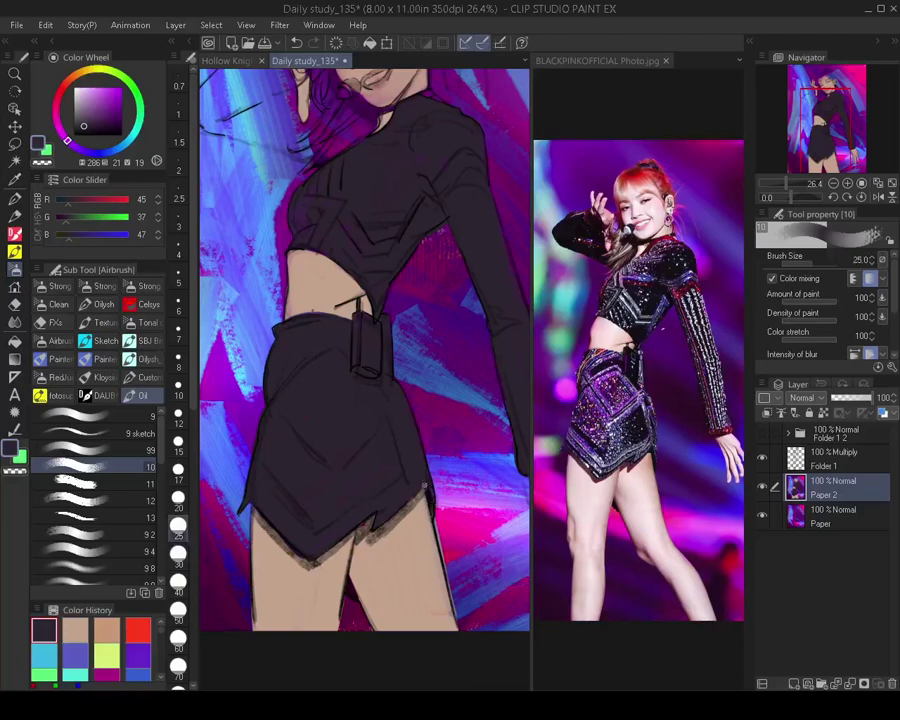
Mirror the canvas view and touch up the neck where it meets the shoulder with the skin tone at size 10
scroll(424, 484, "down", 3)
scroll(245, 189, "up", 3)
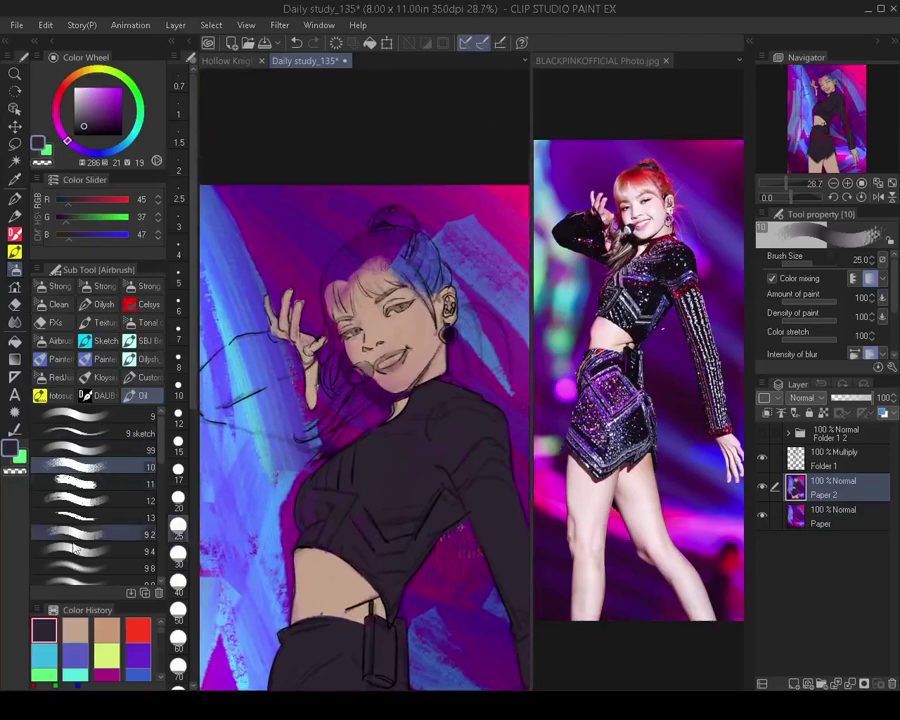
left_click(75, 630)
left_click_drag(367, 469, 360, 497)
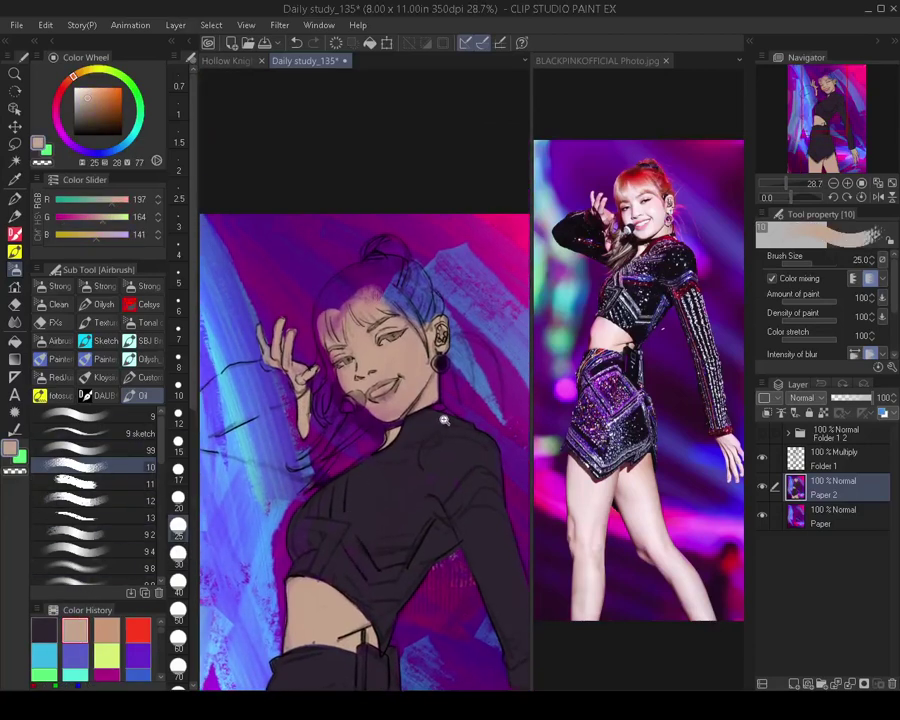
scroll(445, 417, "up", 2)
key("h")
key("bracketleft")
key("bracketleft")
key("bracketleft")
key("bracketleft")
key("bracketleft")
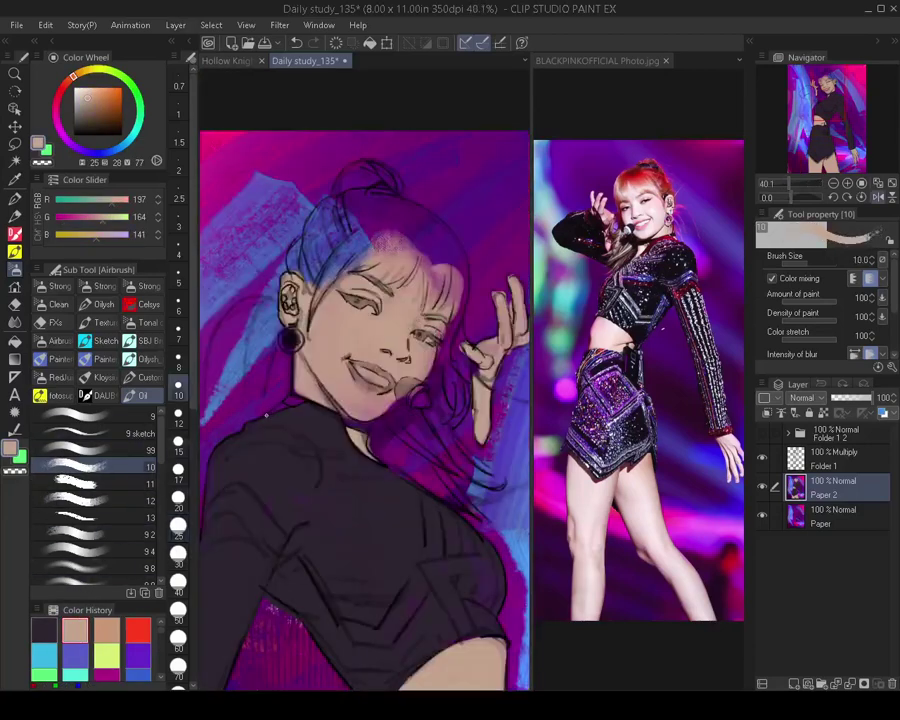
left_click_drag(289, 402, 278, 411)
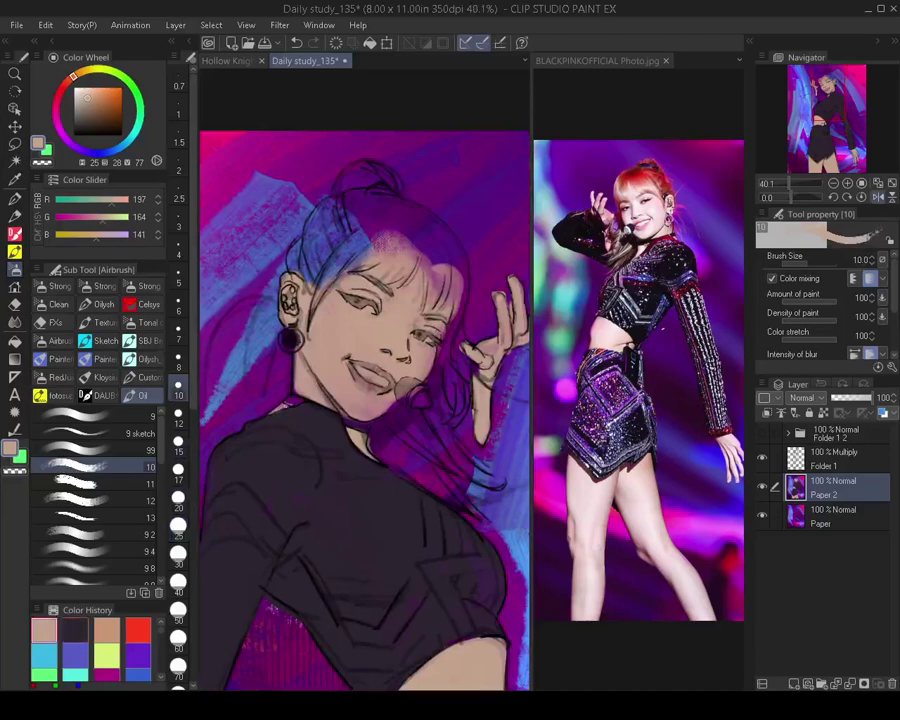
Unmirror the canvas view and fill the lower edge of the raised hand's palm with the skin tone at size 35
key("h")
scroll(365, 410, "down", 2)
left_click_drag(366, 477, 394, 481)
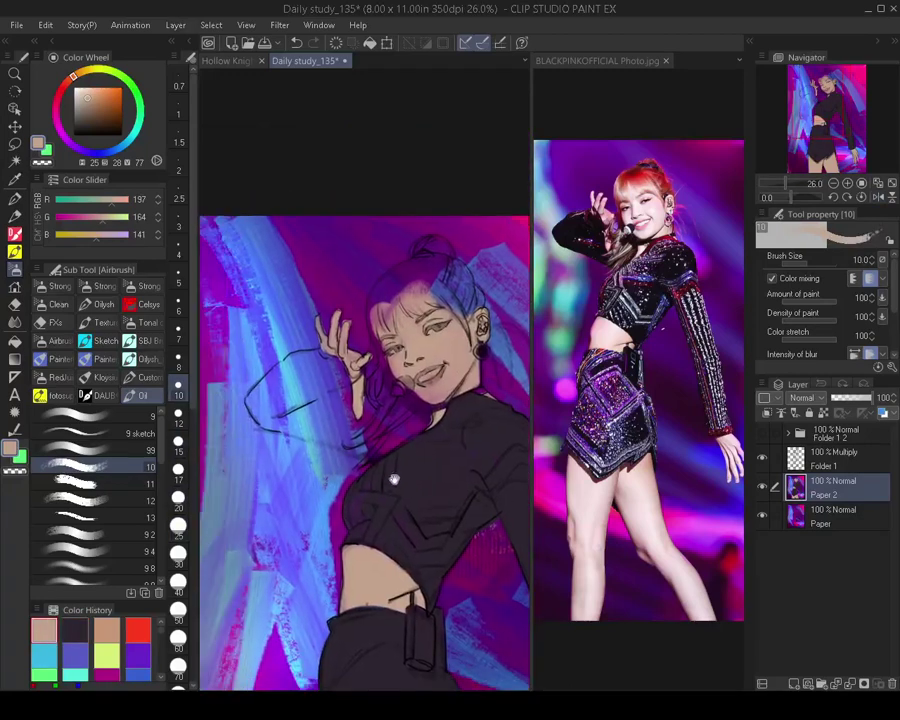
scroll(388, 490, "up", 2)
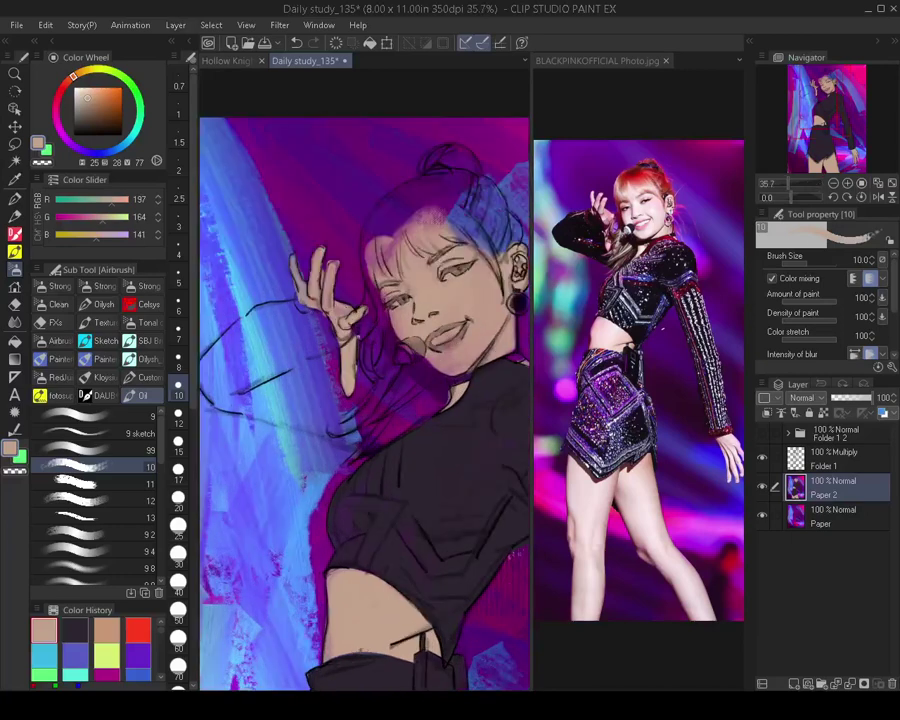
left_click_drag(388, 477, 376, 423)
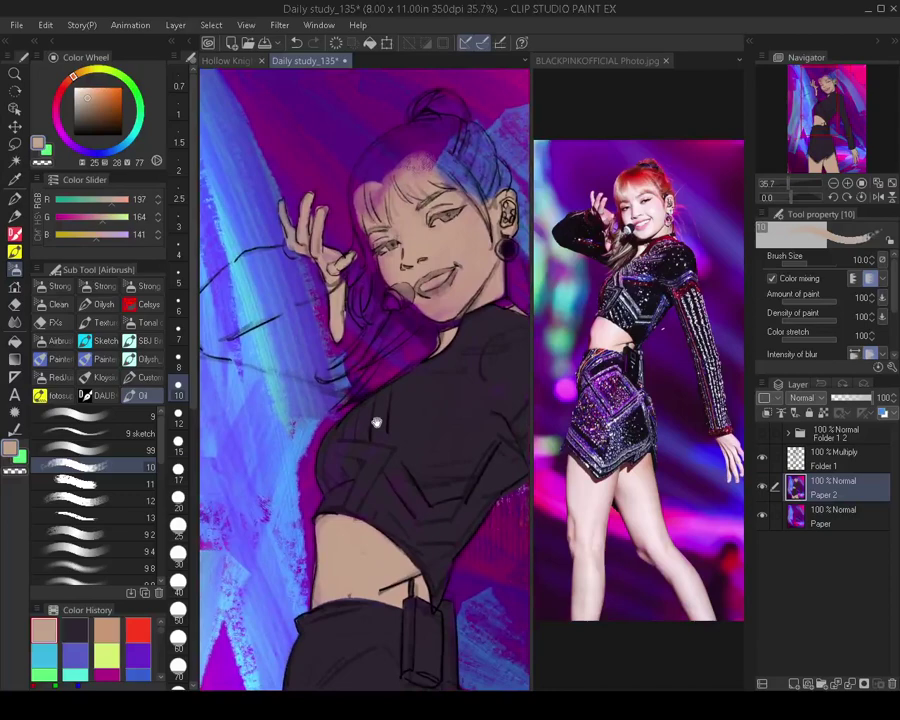
scroll(376, 423, "down", 2)
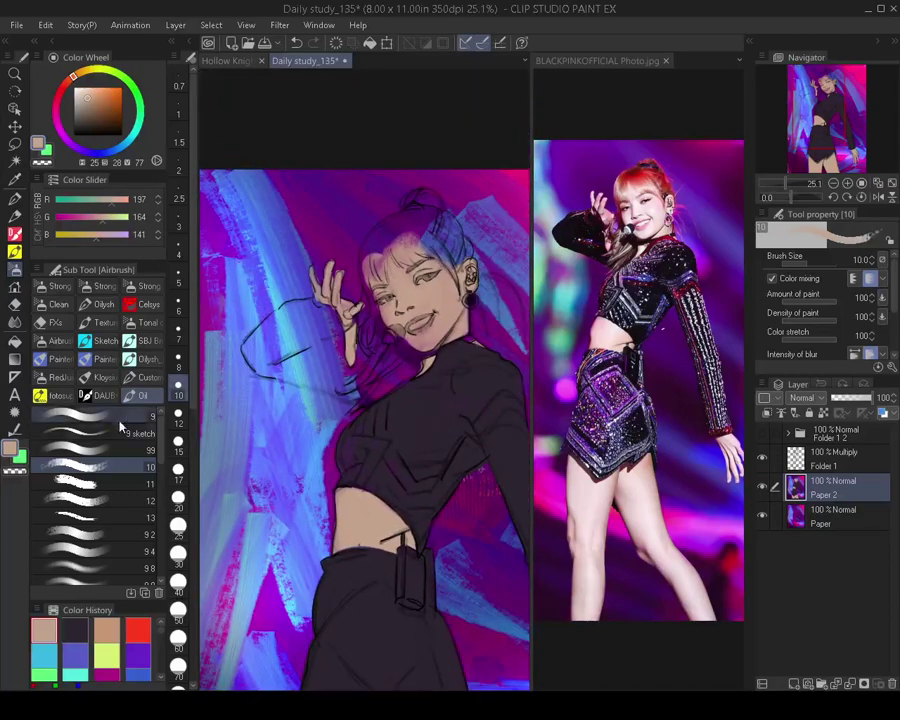
left_click(76, 631)
key("bracketright")
key("bracketright")
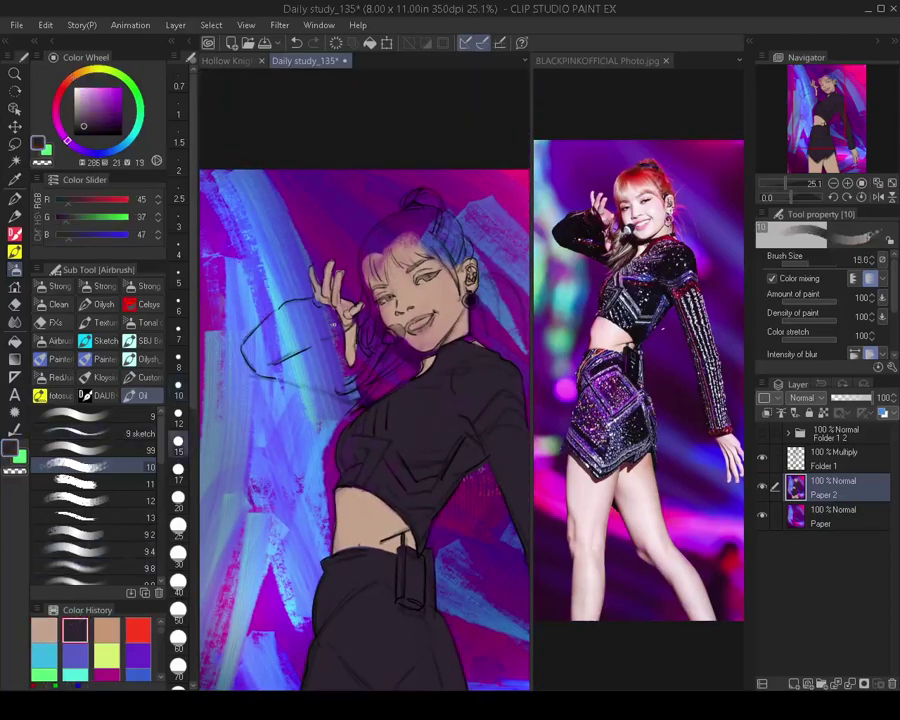
scroll(285, 260, "up", 3)
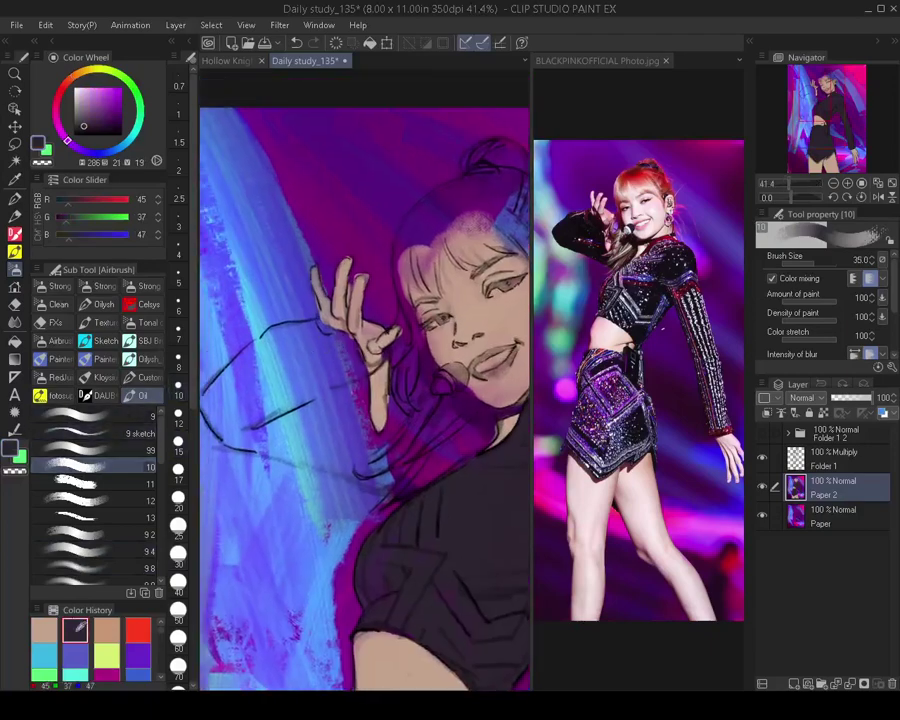
left_click(44, 630)
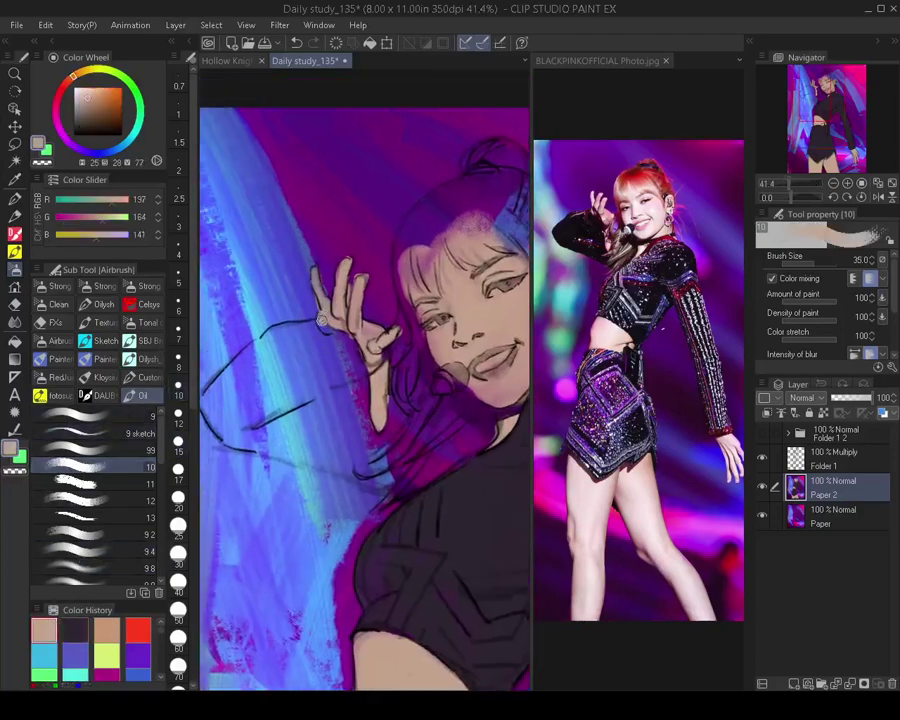
Block in the raised sleeve's cuff below the hand with dark purple at size 45
left_click(75, 630)
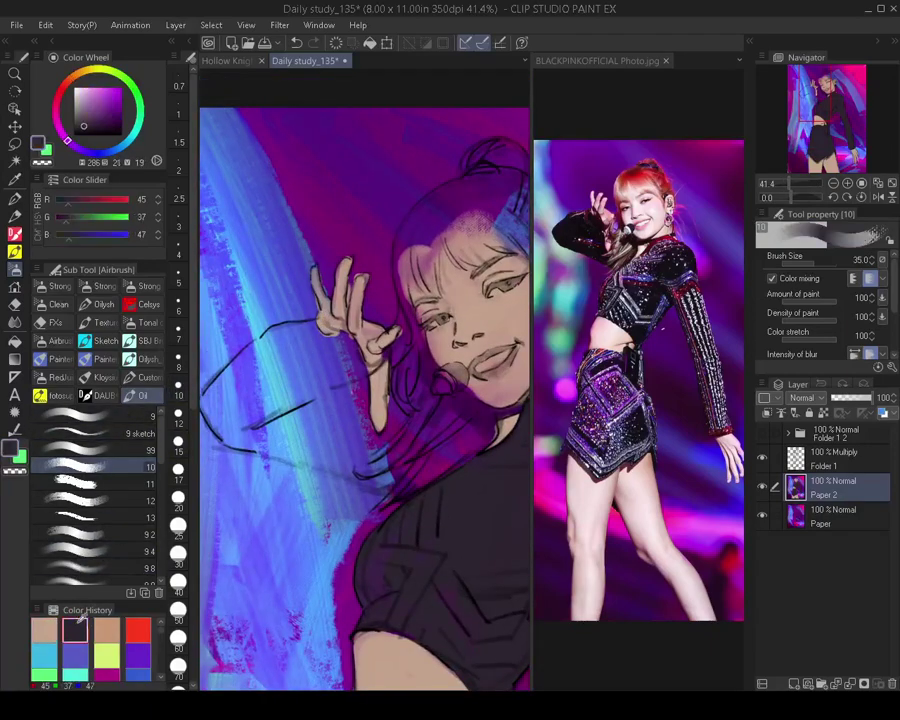
key("bracketright")
key("bracketright")
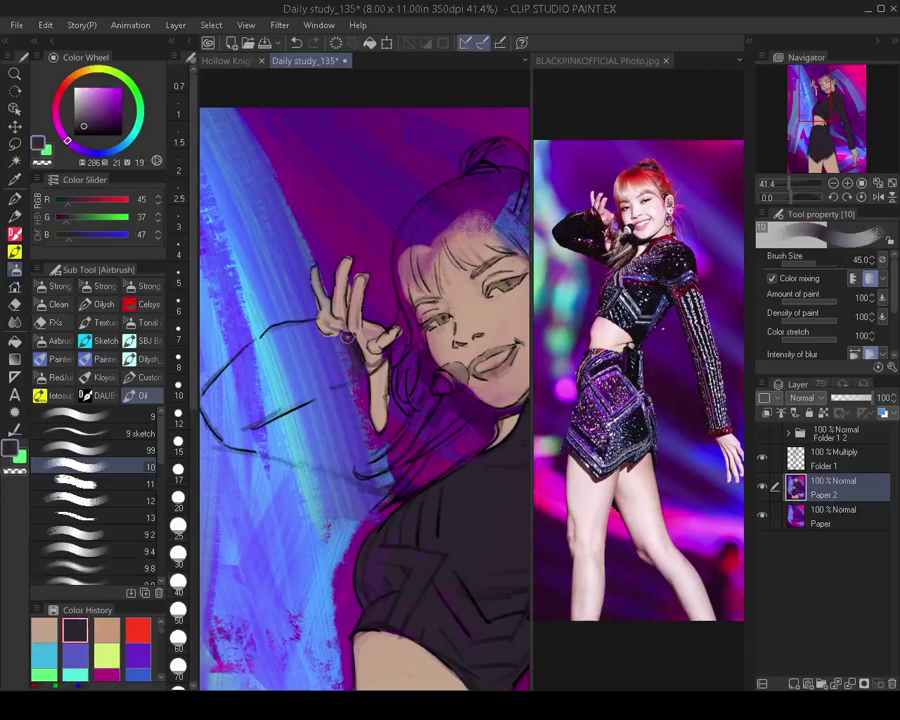
mouse_move(347, 337)
left_mouse_down()
mouse_move(316, 342)
mouse_move(343, 342)
left_mouse_up()
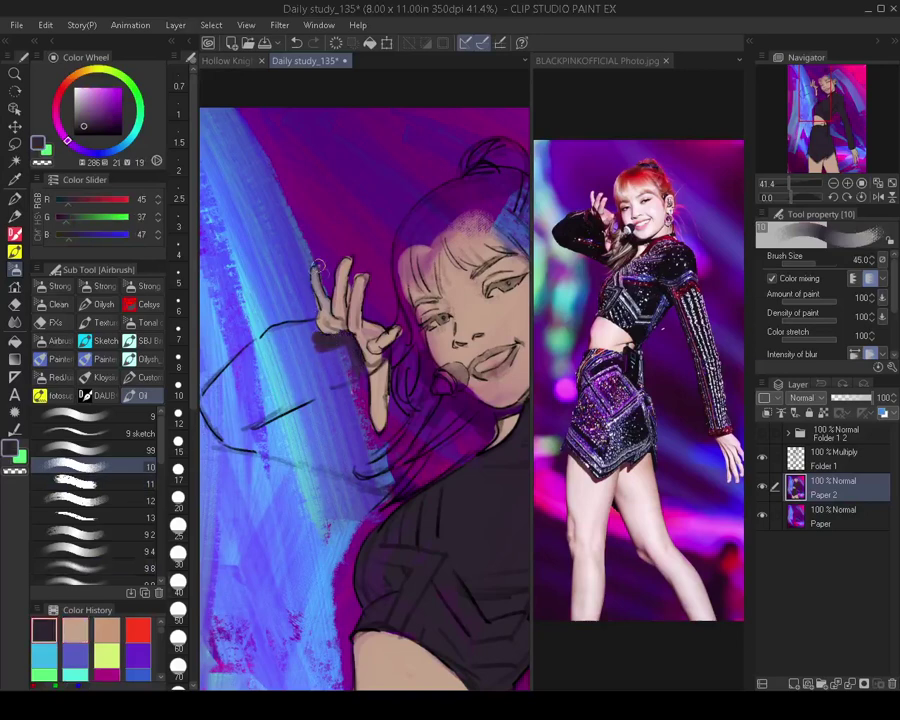
key("bracketleft")
key("bracketleft")
key("bracketleft")
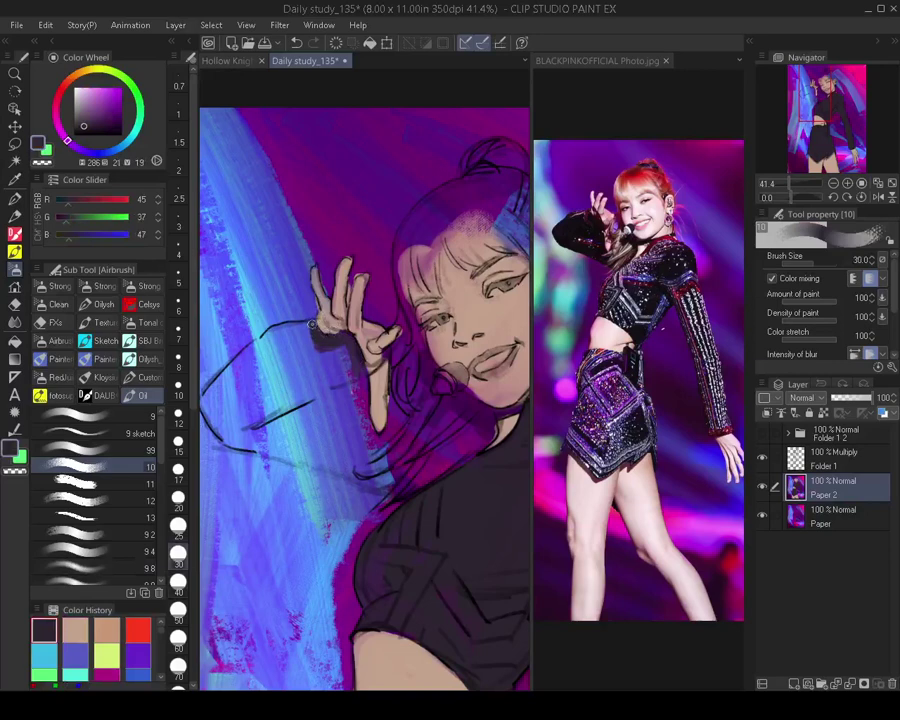
Paint the raised sleeve's upper edge and the area beside the wrist with dark purple, starting at size 30
key("bracketright")
key("bracketright")
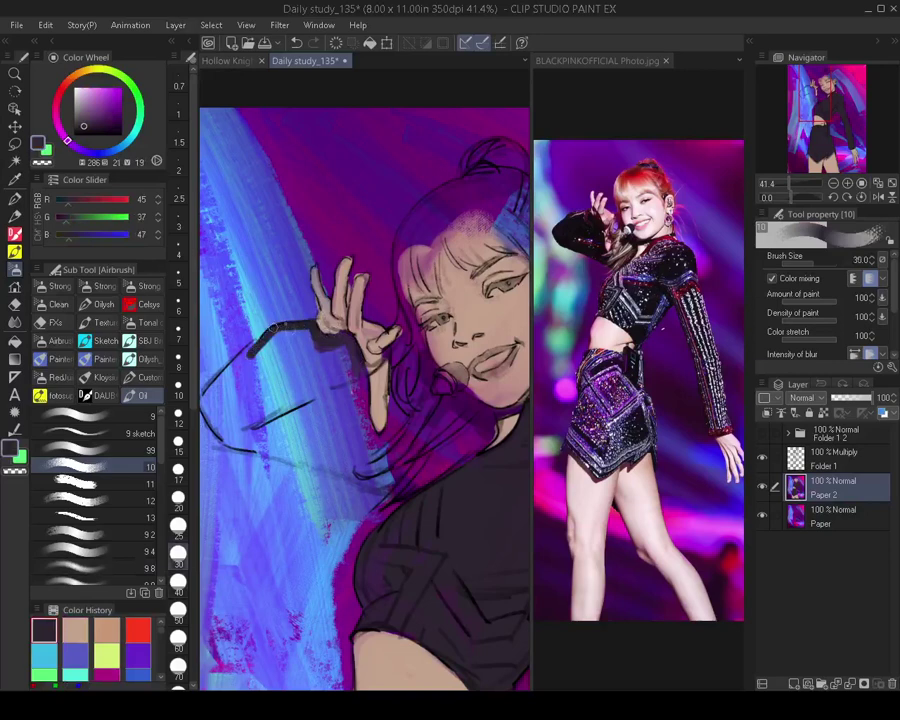
mouse_move(280, 343)
left_mouse_down()
mouse_move(337, 358)
mouse_move(344, 350)
mouse_move(360, 375)
mouse_move(358, 421)
left_mouse_up()
key("bracketright")
key("bracketright")
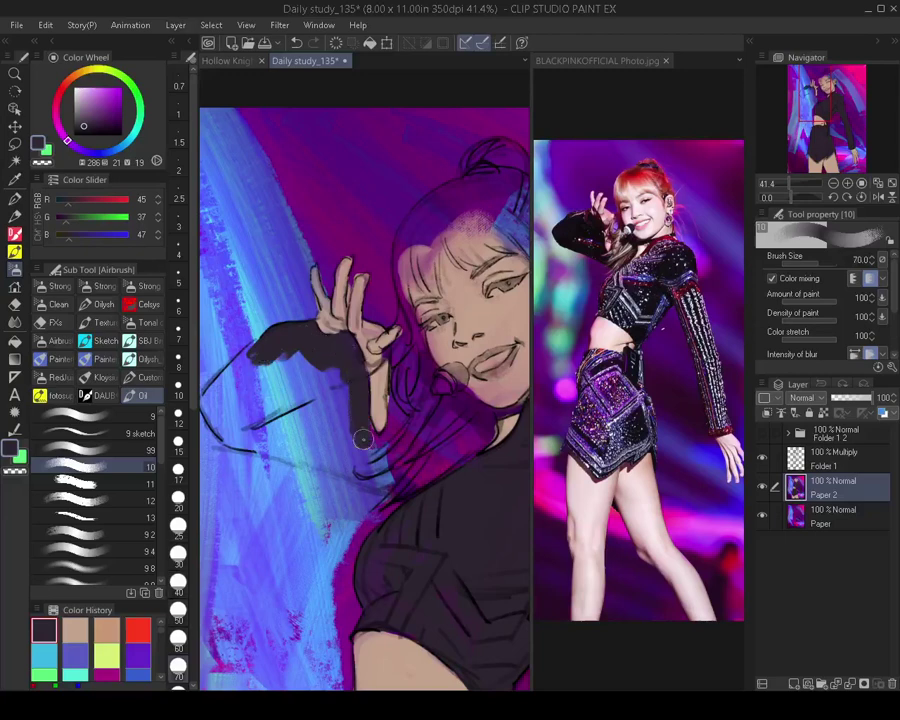
Fill the rest of the raised sleeve to the elbow and underarm with dark purple, mirroring the view and enlarging the brush to about 100
key("bracketright")
key("bracketright")
mouse_move(340, 370)
left_mouse_down()
mouse_move(250, 402)
mouse_move(275, 333)
mouse_move(215, 397)
mouse_move(229, 430)
mouse_move(278, 426)
mouse_move(230, 409)
mouse_move(245, 408)
mouse_move(219, 393)
mouse_move(247, 418)
mouse_move(319, 394)
mouse_move(246, 394)
mouse_move(222, 408)
mouse_move(213, 397)
mouse_move(254, 364)
mouse_move(283, 382)
mouse_move(245, 418)
mouse_move(331, 382)
mouse_move(272, 434)
left_mouse_up()
key("h")
mouse_move(341, 464)
left_mouse_down()
mouse_move(389, 409)
mouse_move(509, 396)
mouse_move(452, 406)
left_mouse_up()
key("bracketleft")
key("bracketleft")
key("bracketright")
key("bracketright")
key("bracketright")
mouse_move(360, 429)
left_mouse_down()
mouse_move(380, 385)
mouse_move(375, 366)
mouse_move(368, 401)
mouse_move(398, 401)
mouse_move(310, 443)
mouse_move(364, 427)
mouse_move(328, 436)
left_mouse_up()
key("bracketleft")
scroll(328, 461, "down", 6)
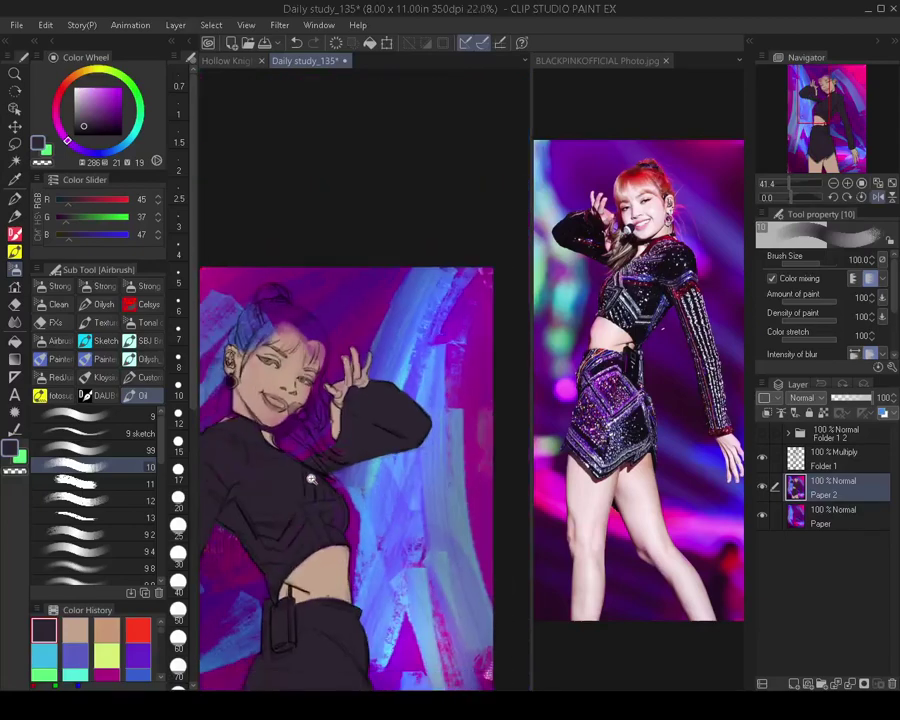
Unmirror the canvas view and start the hair strand beside the cheek with muted brown (RGB 100, 80, 70) at size 45
key("h")
scroll(379, 414, "up", 3)
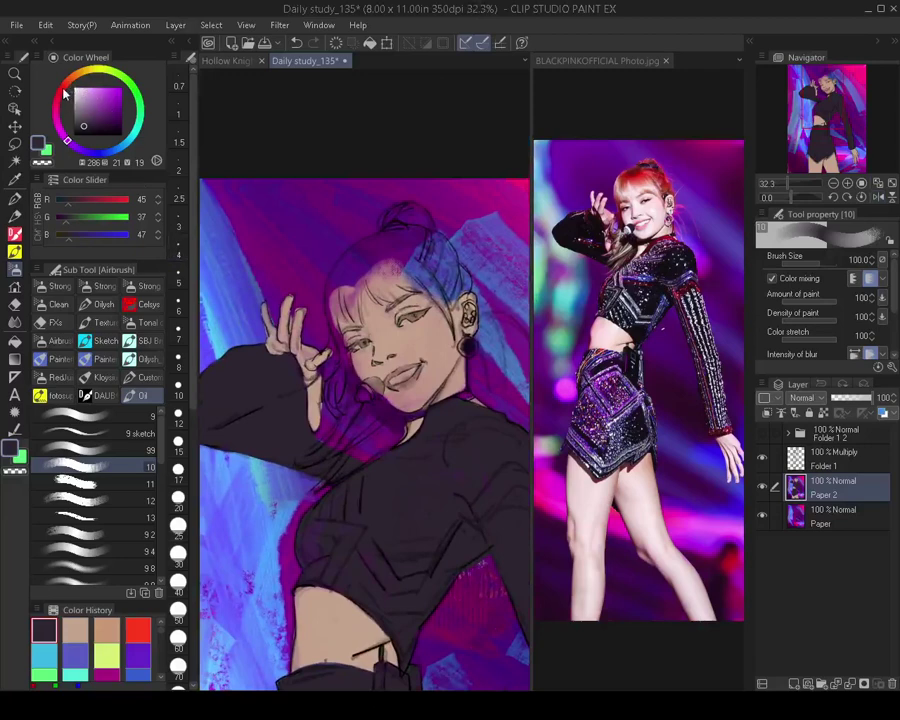
left_click(69, 80)
left_click(89, 114)
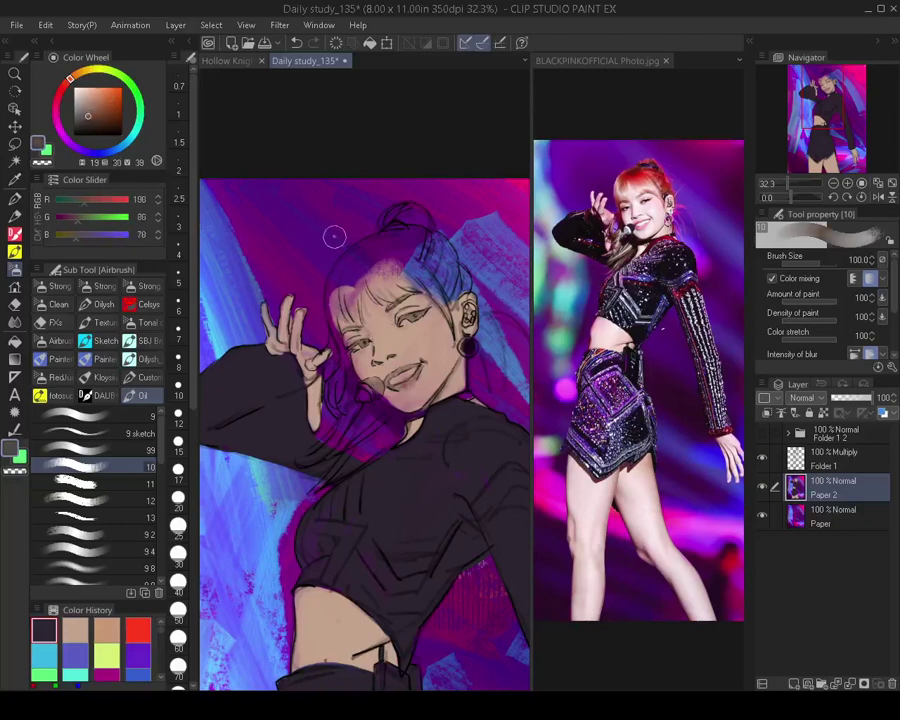
key("bracketleft")
key("bracketleft")
key("bracketleft")
key("bracketleft")
key("bracketleft")
key("bracketleft")
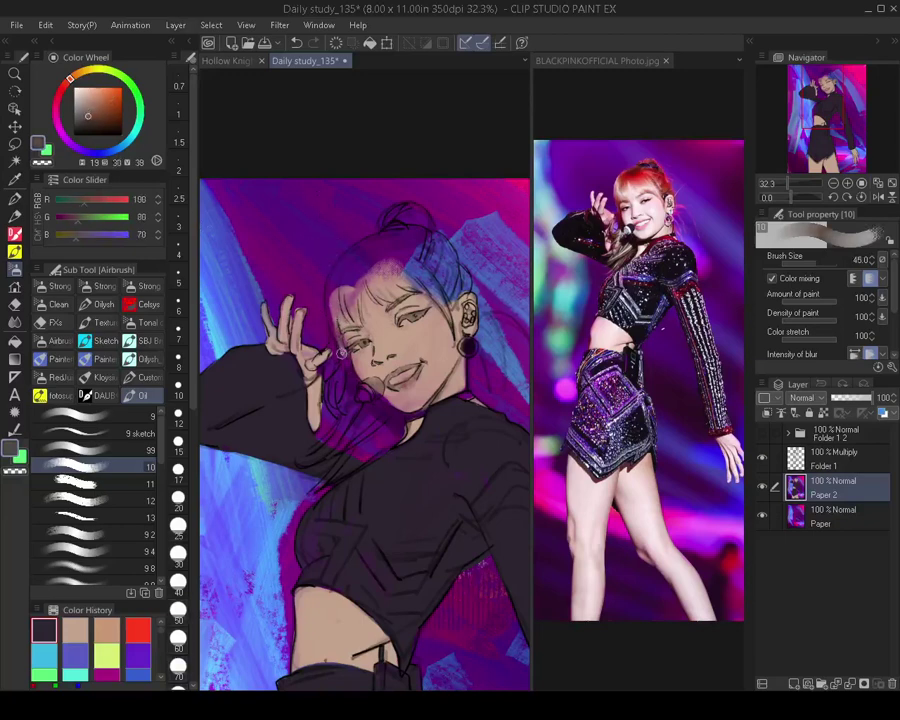
left_click_drag(341, 353, 334, 333)
key("bracketleft")
key("bracketleft")
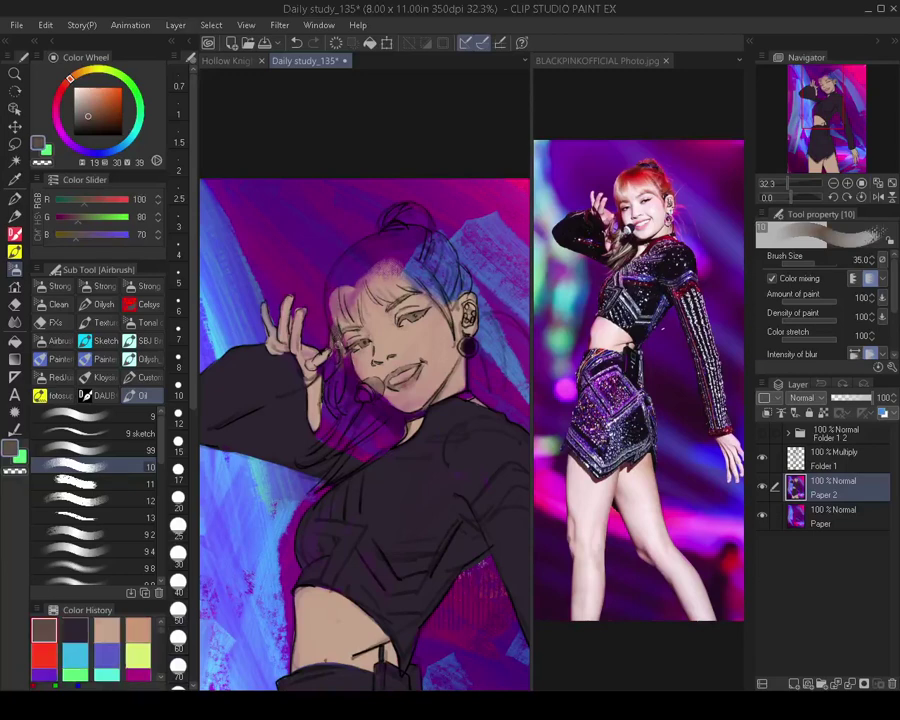
Extend the brown hair down past the microphone and under the chin, enlarging the brush from 40 to 70
key("bracketright")
key("bracketright")
key("bracketleft")
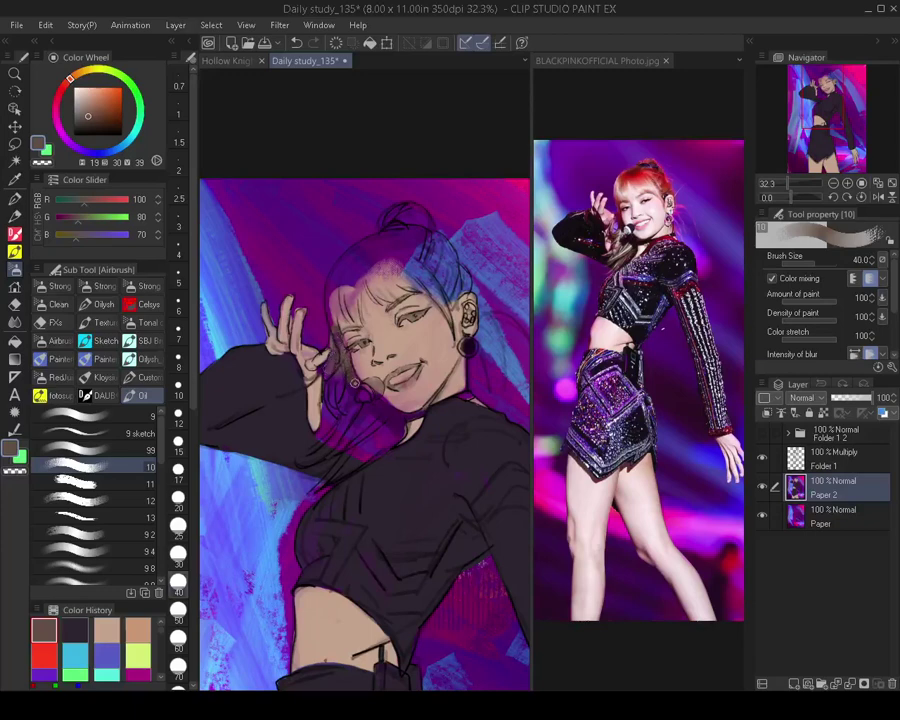
key("bracketright")
key("bracketright")
key("bracketright")
key("bracketright")
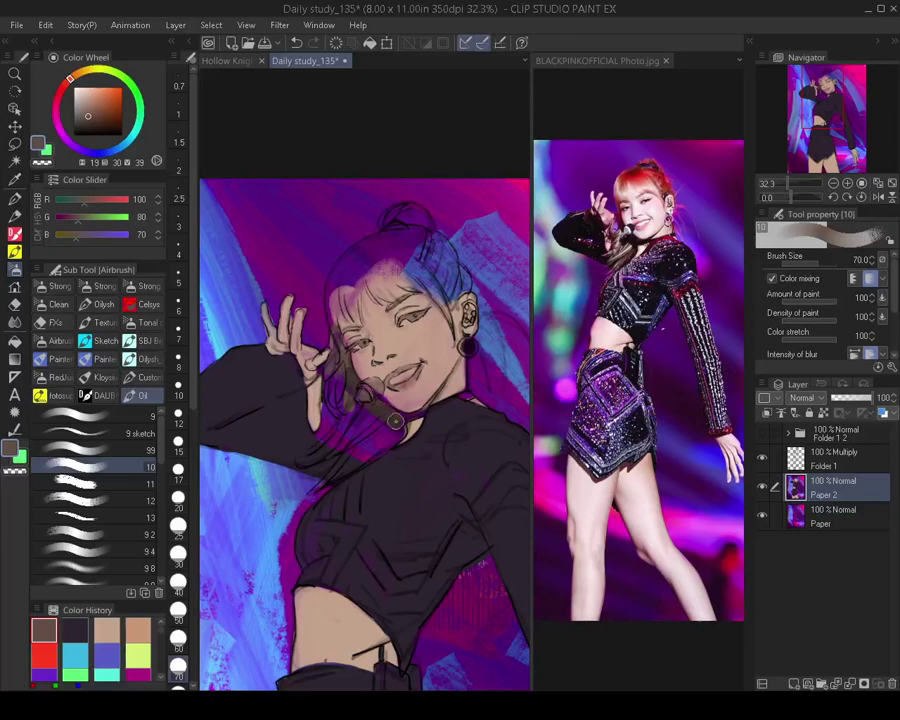
Fill the broad lock of hair between the chin and the raised sleeve with brown at size 60
key("bracketleft")
key("bracketleft")
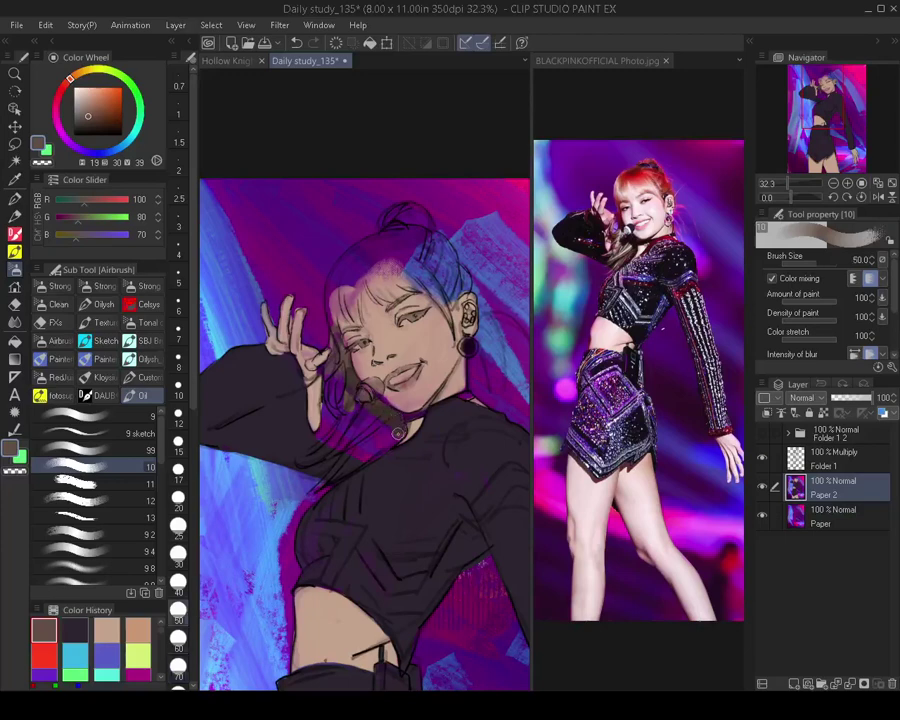
key("bracketright")
mouse_move(396, 424)
left_mouse_down()
mouse_move(362, 446)
mouse_move(351, 408)
mouse_move(336, 422)
mouse_move(362, 409)
left_mouse_up()
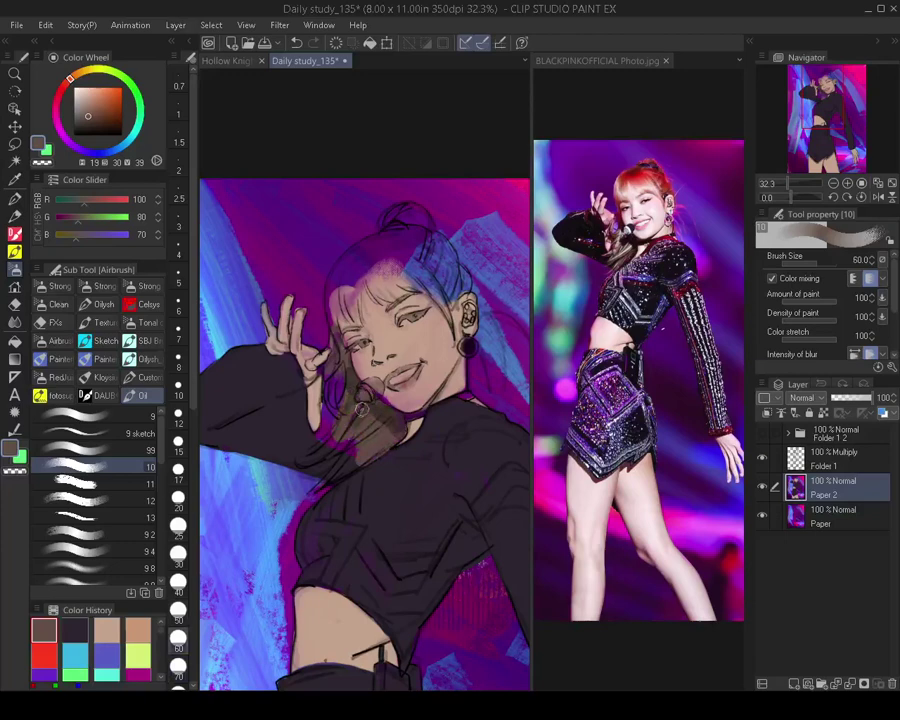
Paint the tapering hair ends over the shoulder and underarm with brown, using brush sizes 25 to 40
key("bracketleft")
key("bracketleft")
key("bracketleft")
key("bracketleft")
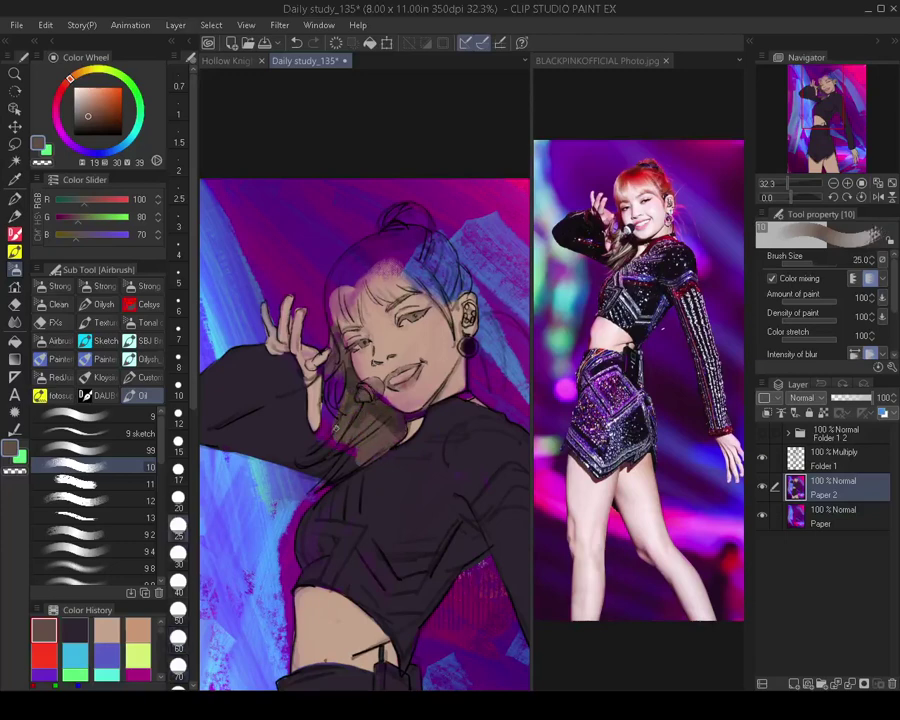
key("bracketright")
key("bracketright")
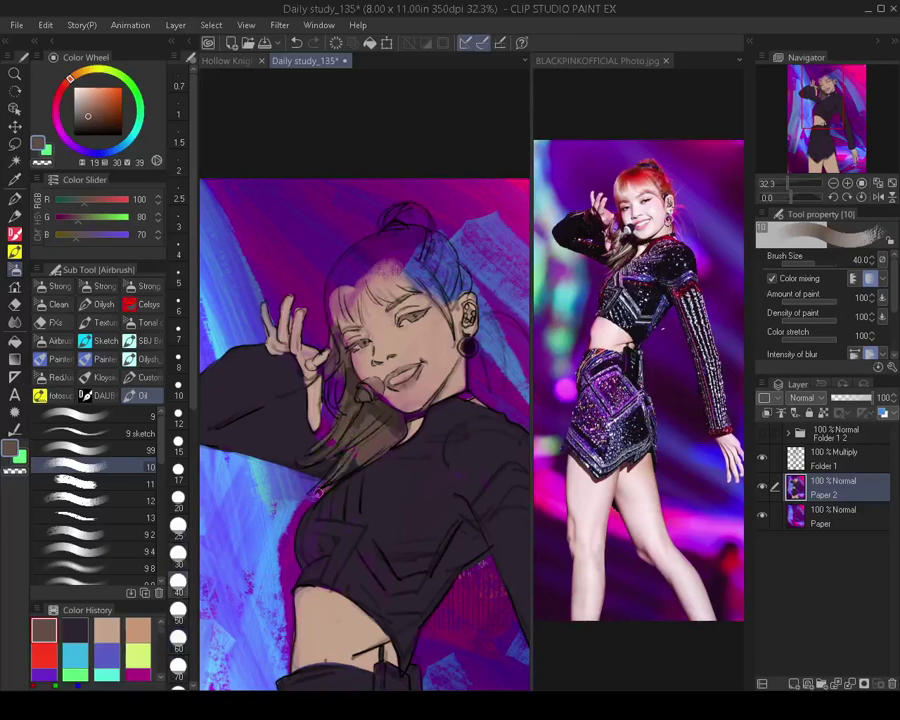
left_click_drag(388, 434, 367, 409)
Paint the hair strand along the temple with reddish brown (RGB 185, 122, 93) at size 25, deepening it to rust higher up
scroll(367, 409, "up", 4)
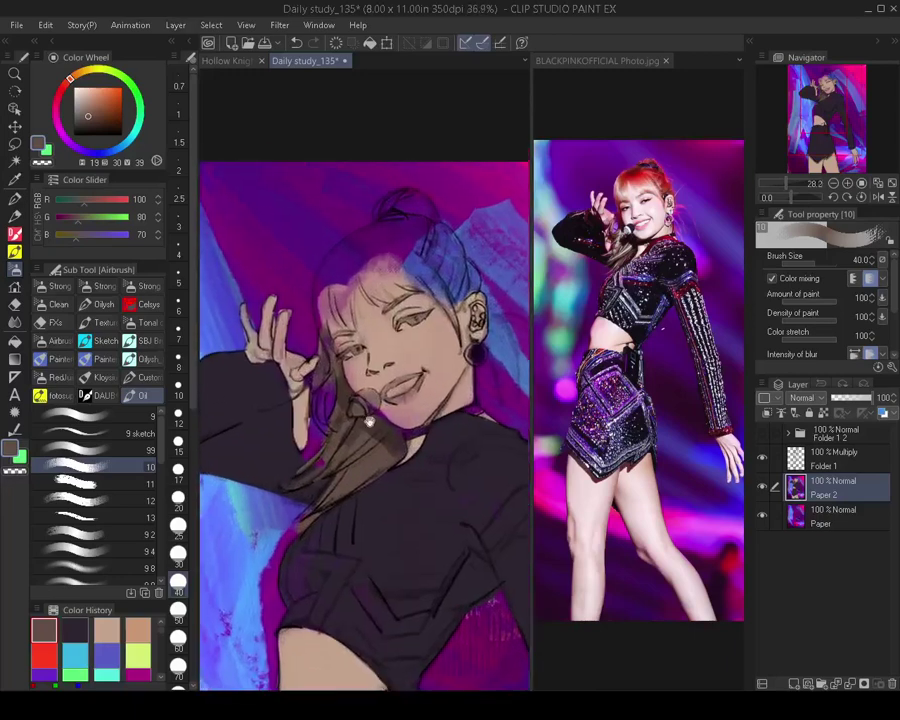
left_click(100, 98)
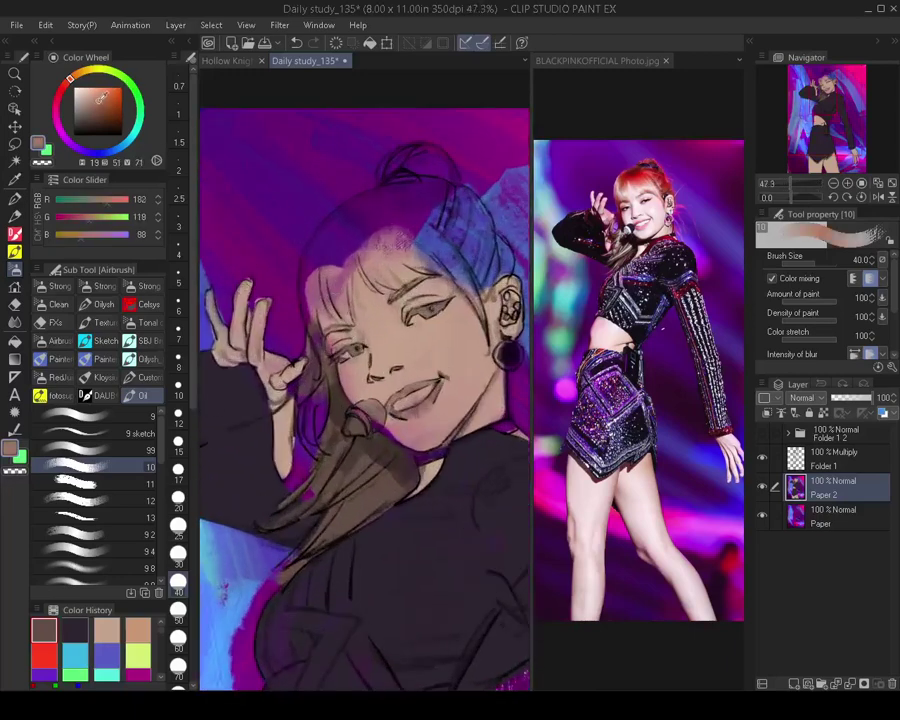
key("[")
key("[")
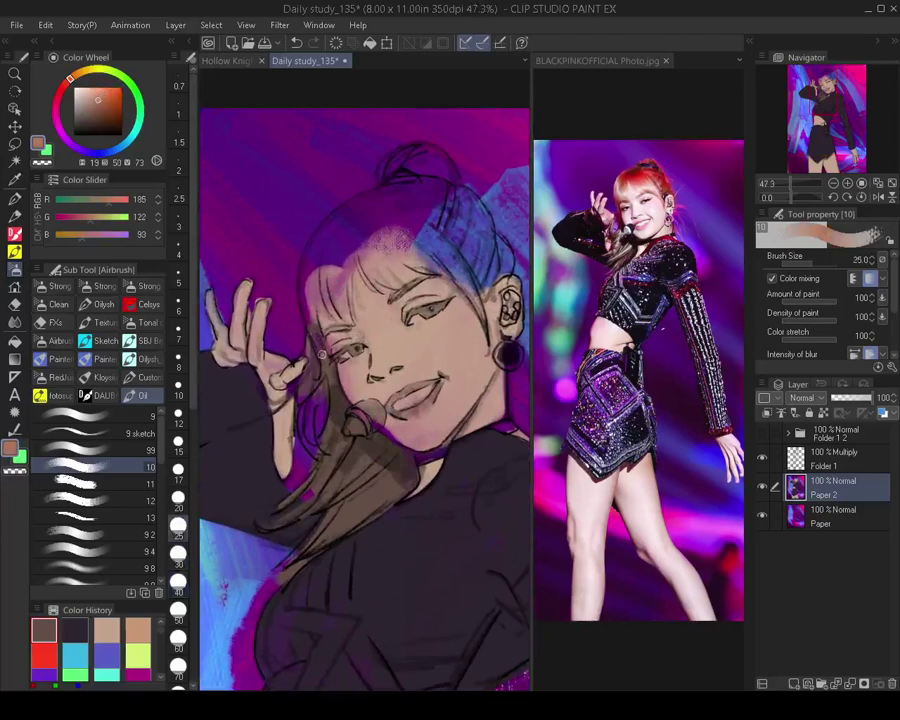
left_click_drag(321, 350, 304, 296)
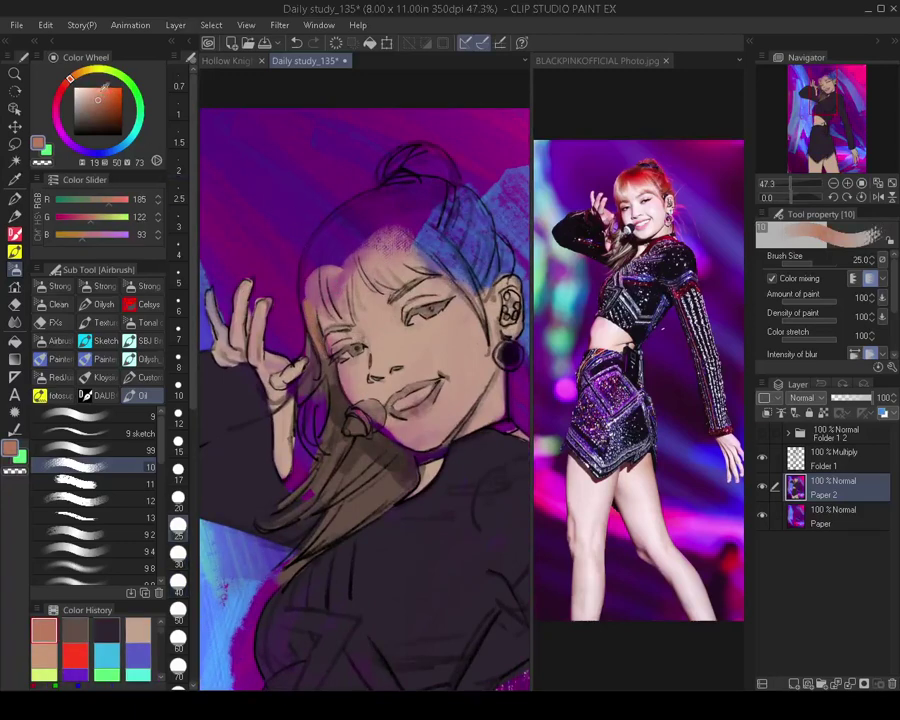
left_click_drag(105, 100, 108, 105)
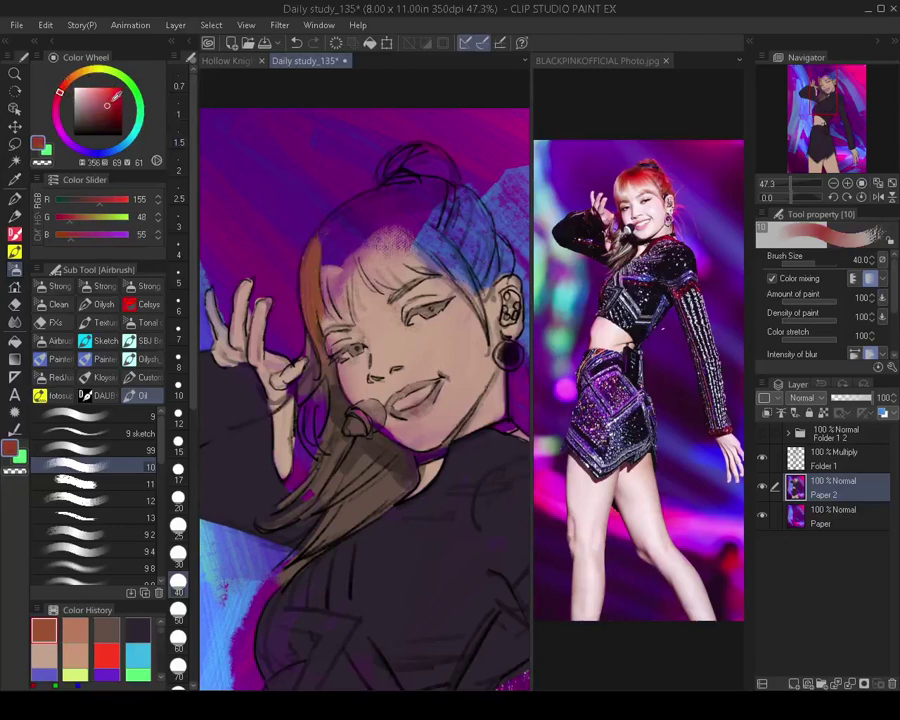
Block in the front of the fringe beside the temple with crimson red (RGB 197, 49, 59) at size 60
left_click_drag(116, 97, 113, 94)
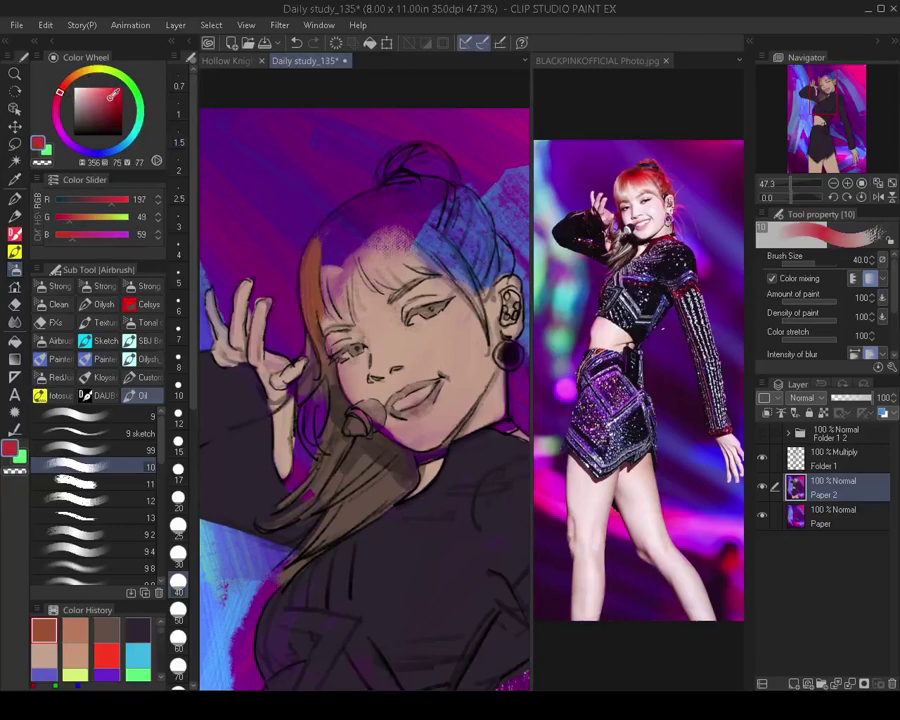
key("]")
key("]")
mouse_move(317, 240)
left_mouse_down()
mouse_move(355, 207)
mouse_move(327, 271)
mouse_move(322, 214)
mouse_move(332, 270)
mouse_move(339, 240)
mouse_move(342, 275)
left_mouse_up()
left_click_drag(357, 232, 377, 273)
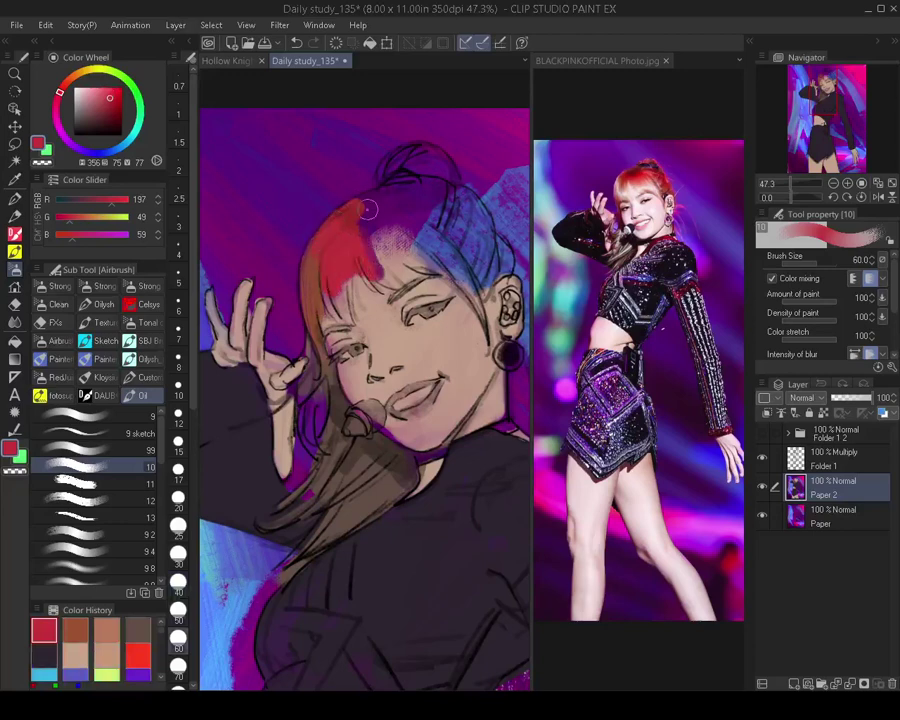
Fill the crown of the head and the hair bun with crimson red at size 80
key("]")
key("]")
mouse_move(371, 228)
left_mouse_down()
mouse_move(387, 120)
mouse_move(385, 188)
mouse_move(353, 220)
mouse_move(382, 203)
mouse_move(350, 215)
mouse_move(414, 190)
mouse_move(397, 191)
mouse_move(403, 180)
mouse_move(394, 181)
mouse_move(392, 168)
mouse_move(422, 154)
mouse_move(444, 180)
mouse_move(410, 212)
mouse_move(380, 222)
mouse_move(378, 236)
mouse_move(390, 240)
mouse_move(387, 222)
mouse_move(395, 224)
mouse_move(401, 258)
mouse_move(374, 246)
mouse_move(398, 248)
mouse_move(408, 235)
mouse_move(402, 215)
mouse_move(432, 190)
mouse_move(473, 216)
mouse_move(467, 254)
mouse_move(404, 232)
left_mouse_up()
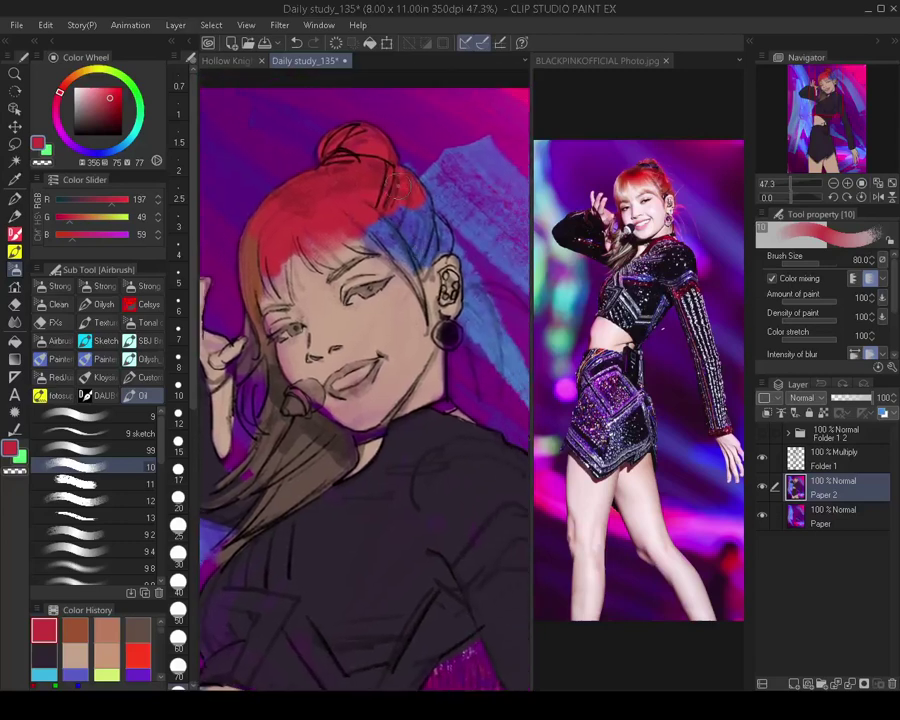
Paint the back edge of the hair down to the ear with crimson red, at sizes 50 and 45
key("bracketleft")
key("bracketleft")
key("bracketleft")
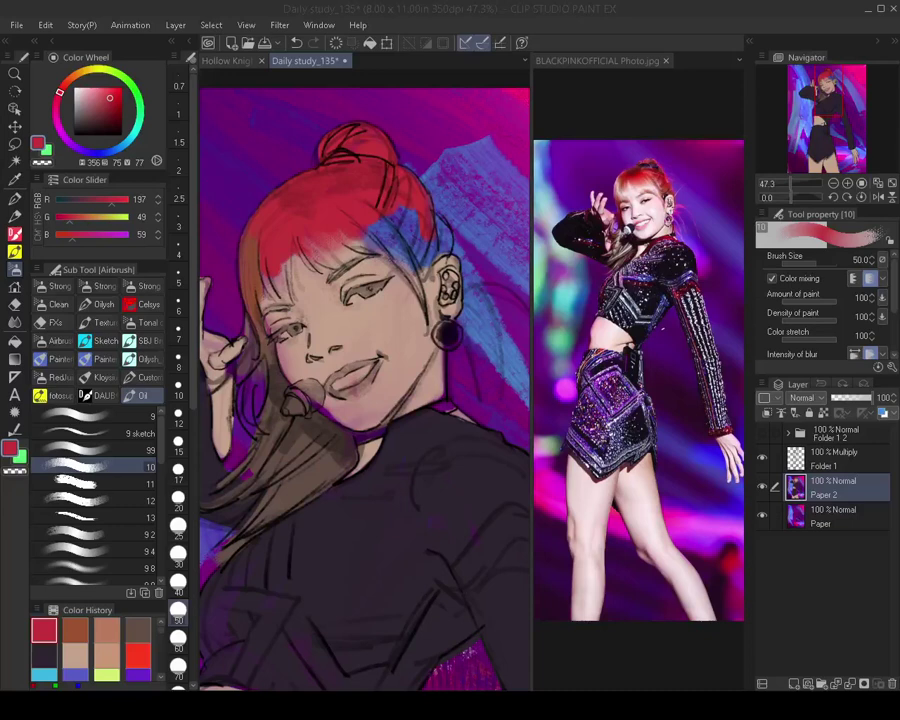
left_click(285, 83)
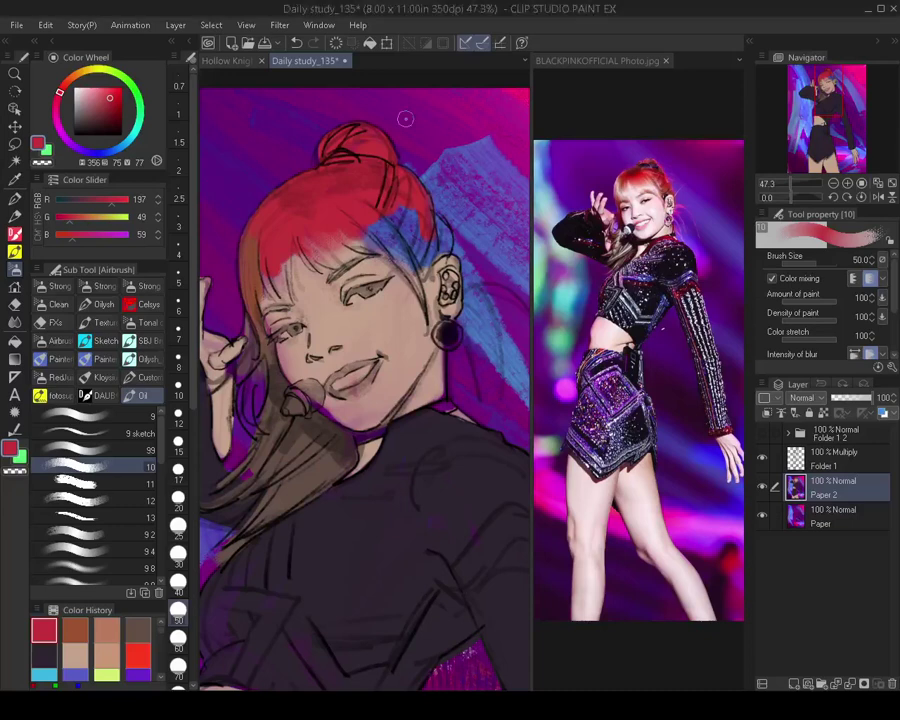
key("bracketleft")
key("bracketleft")
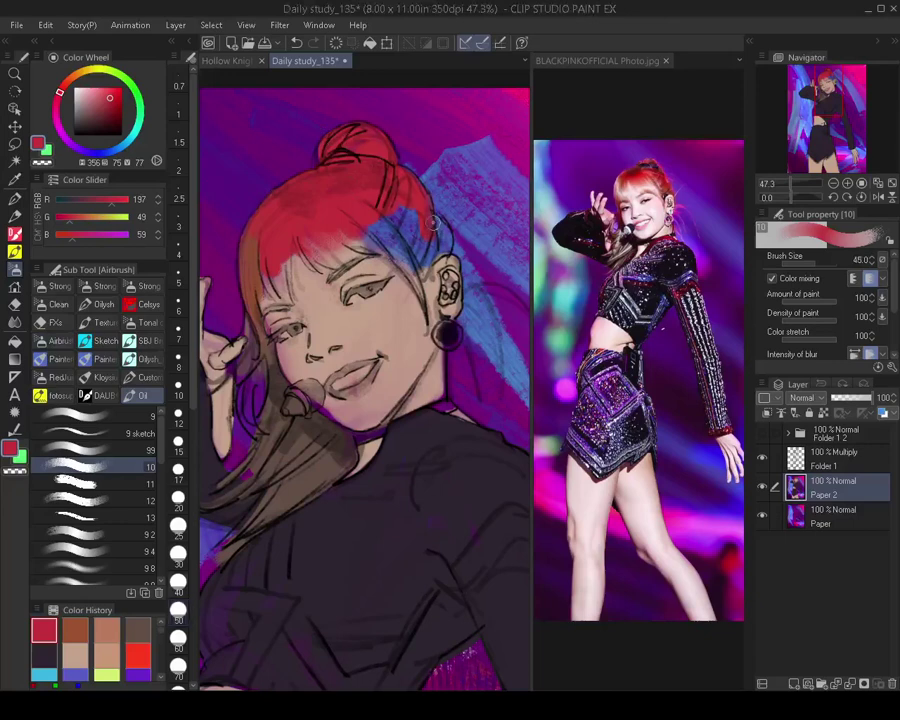
key("bracketright")
key("bracketright")
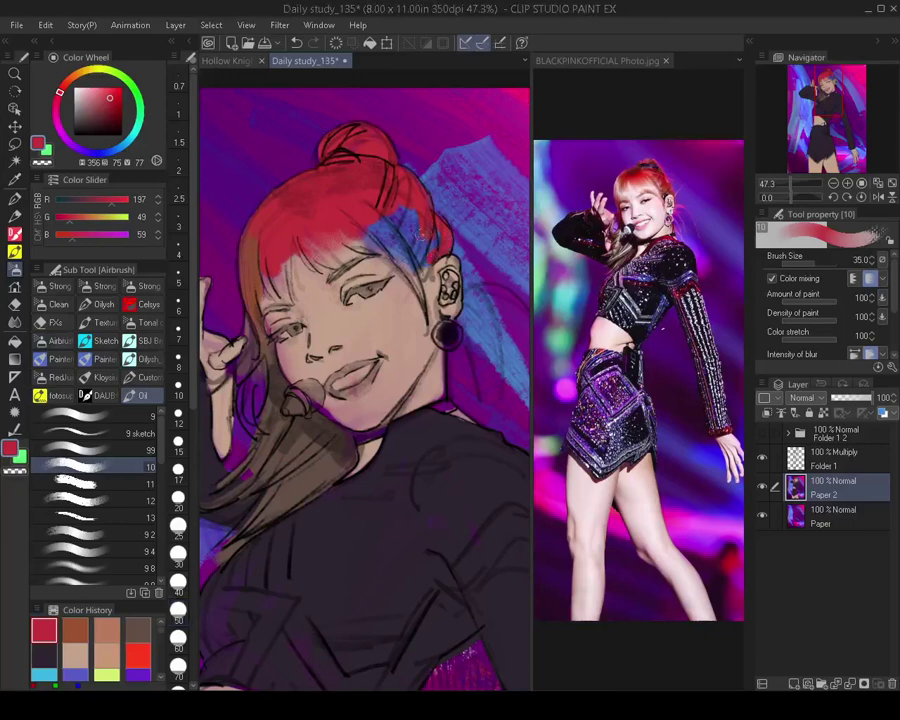
Cover the remaining blue patch of hair above the ear with crimson red, using brush sizes 30 to 45
key("bracketleft")
key("bracketleft")
key("bracketleft")
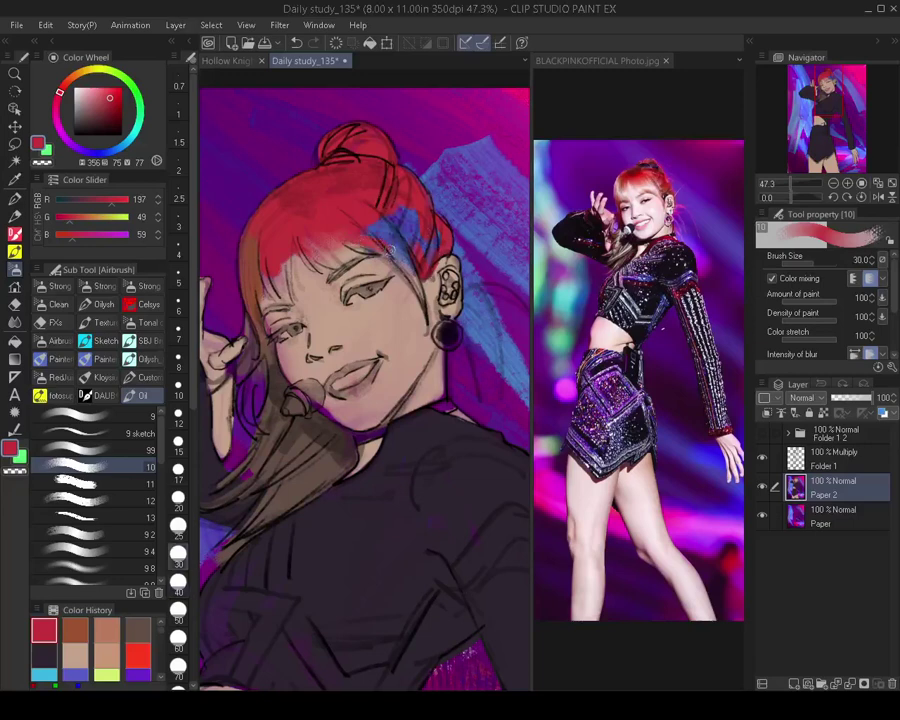
key("bracketright")
key("bracketright")
key("bracketright")
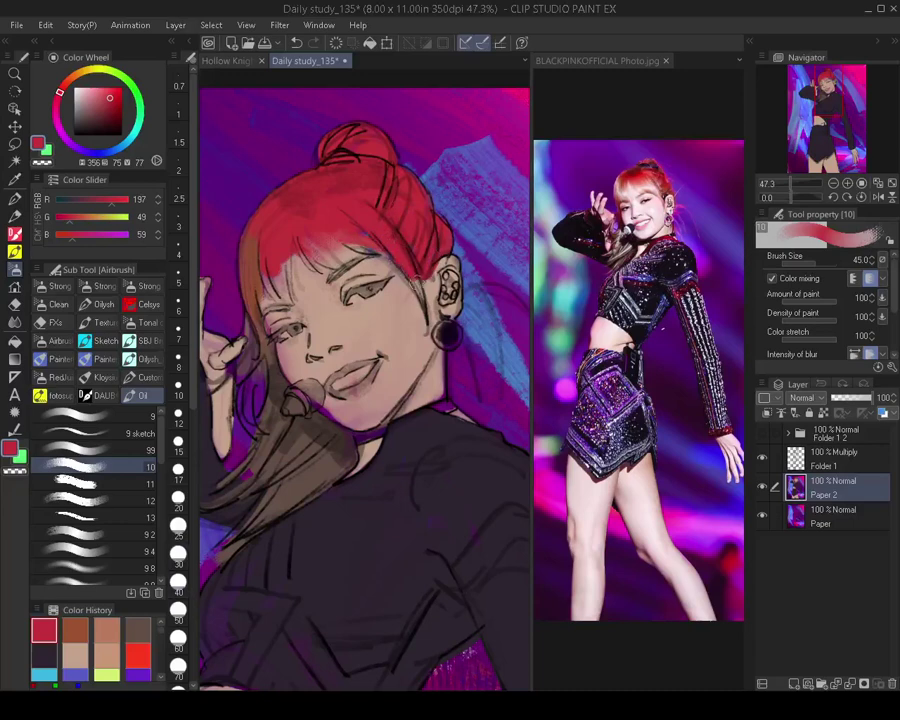
Paint pale blond (RGB 219, 185, 132) streaks into the fringe over the temple at size 50
left_click(83, 77)
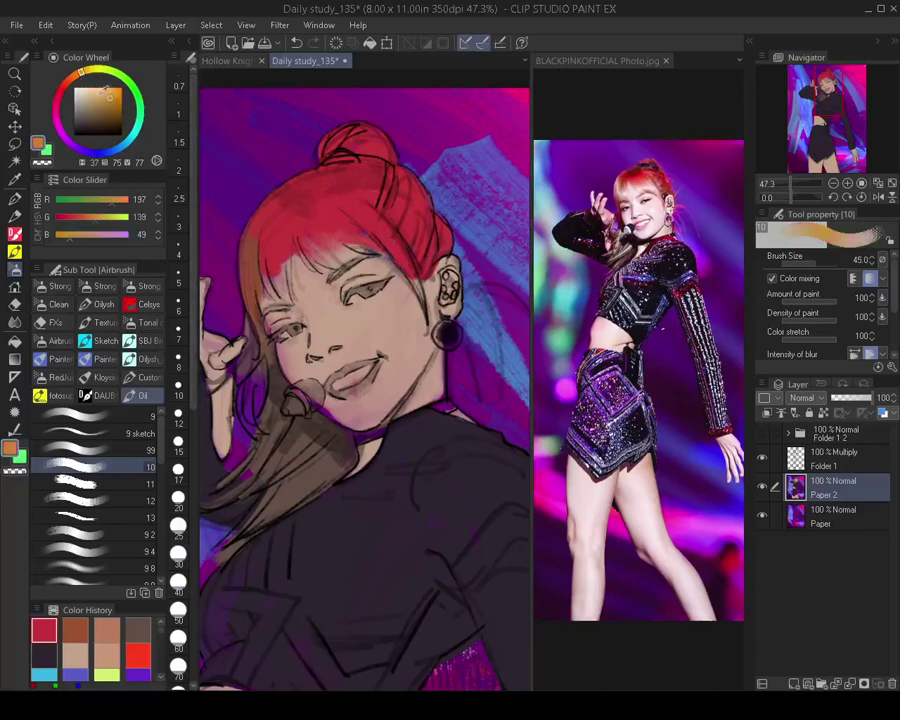
left_click(98, 89)
key("bracketright")
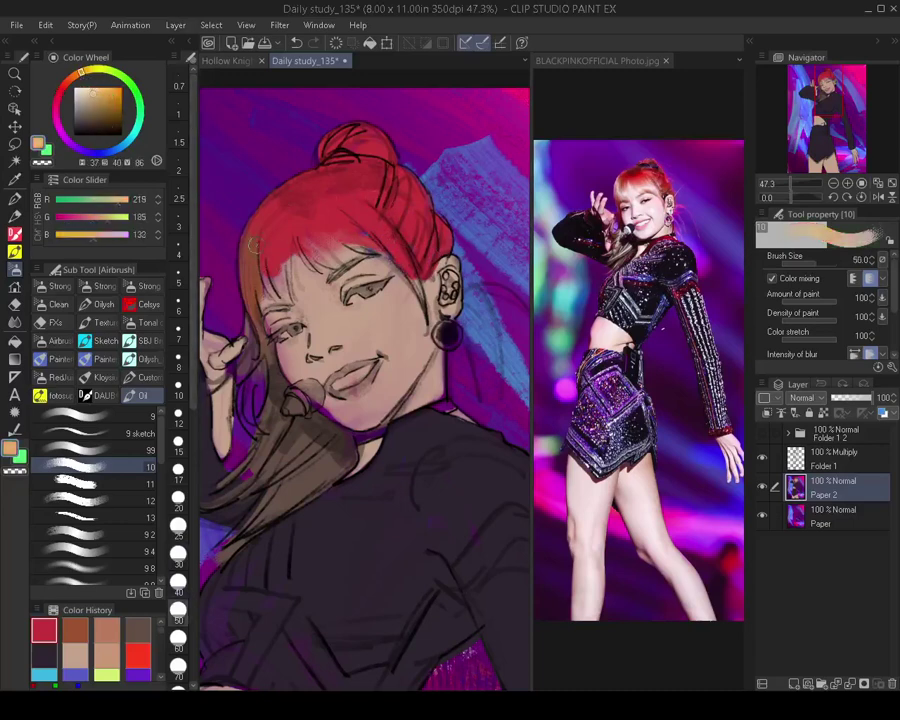
mouse_move(256, 246)
left_mouse_down()
mouse_move(266, 294)
mouse_move(282, 294)
left_mouse_up()
key("bracketleft")
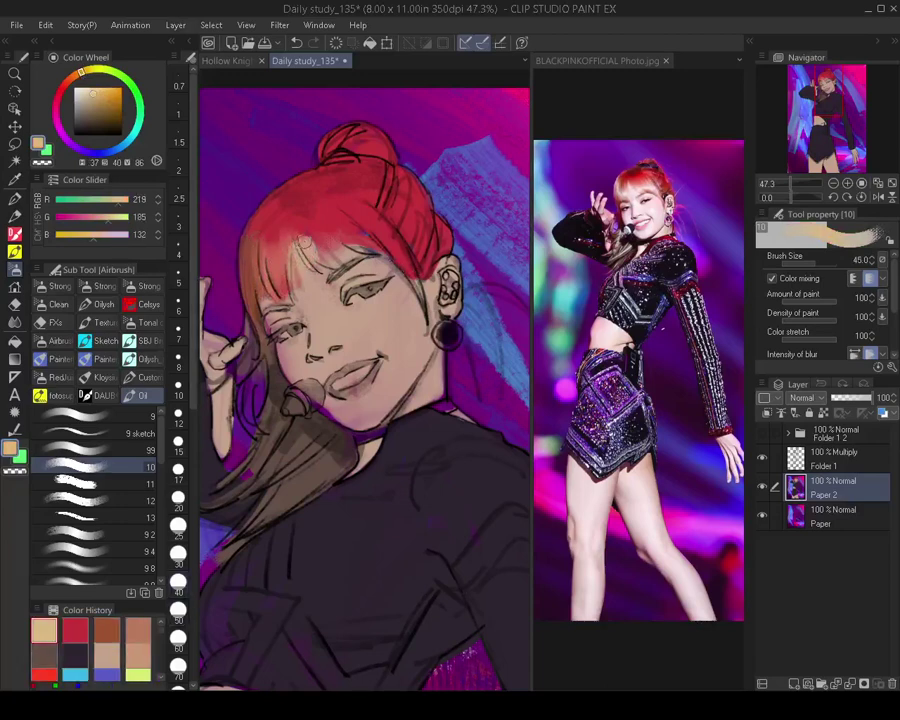
Blend pale blond across the middle of the fringe and towards the ear at sizes 60 to 70, reducing the brush to 35
key("bracketright")
key("bracketright")
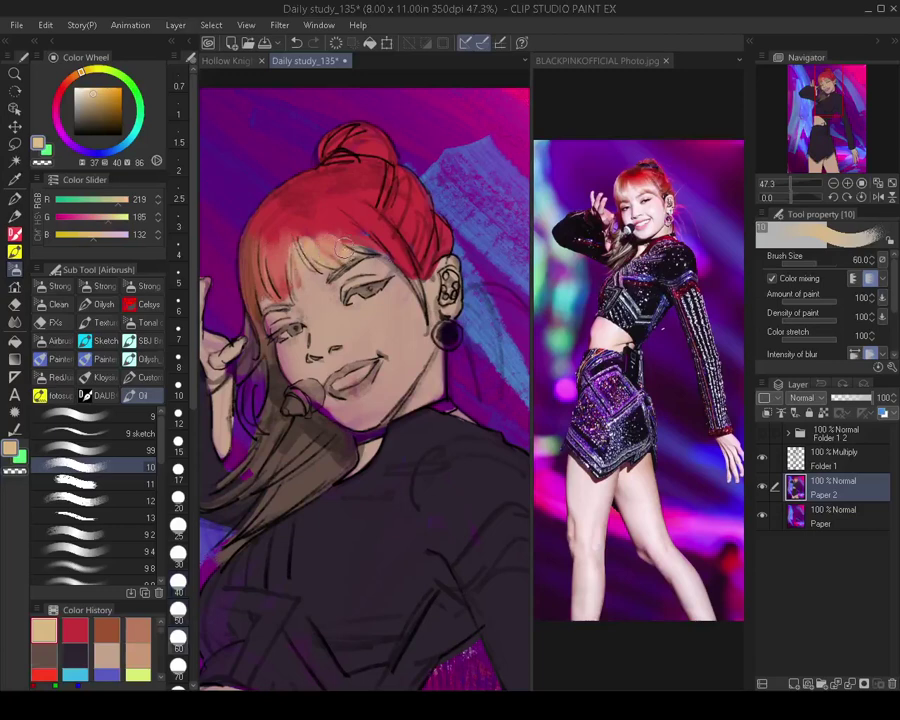
key("bracketright")
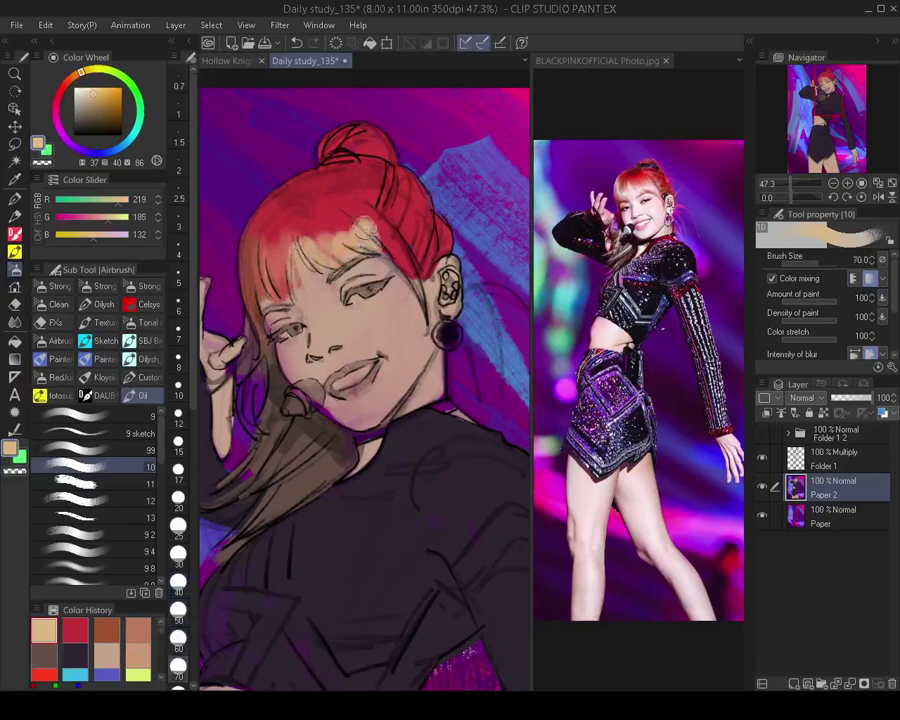
left_click_drag(362, 227, 397, 259)
key("bracketleft")
key("bracketleft")
key("bracketleft")
key("bracketleft")
key("bracketleft")
key("bracketleft")
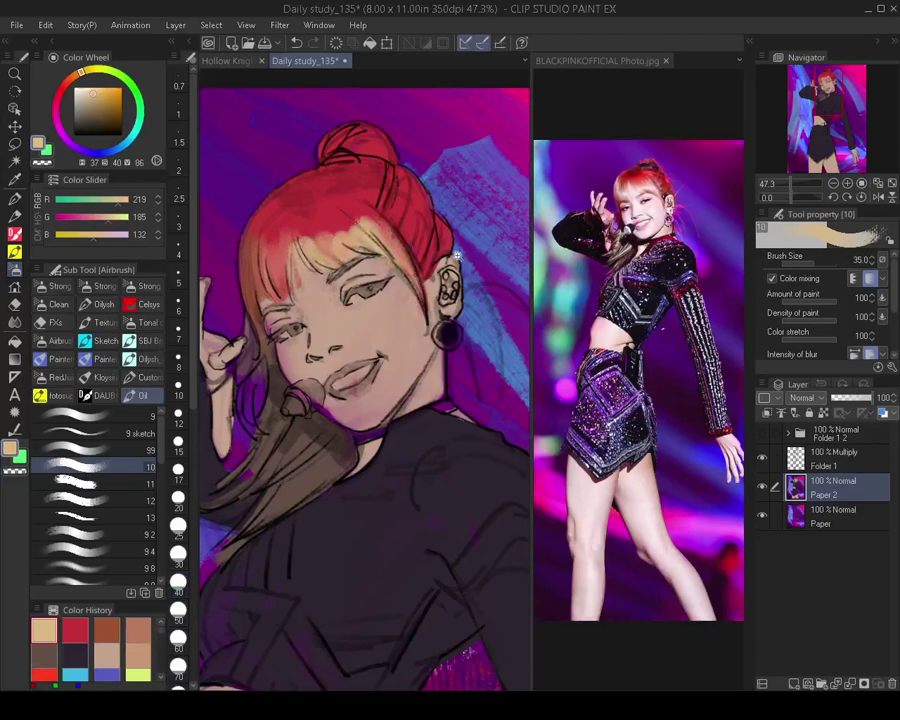
Sample the hair's crimson red and paint the loose strand curving out behind the ear at size 30
left_click(422, 197, "alt")
key("bracketleft")
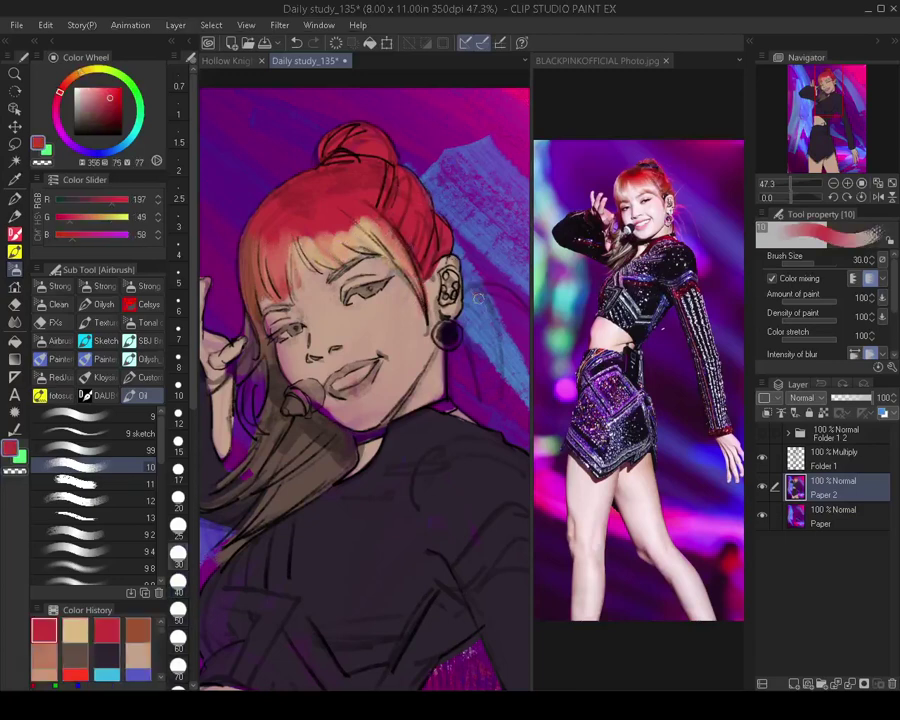
mouse_move(479, 292)
left_mouse_down()
mouse_move(449, 331)
mouse_move(440, 278)
mouse_move(422, 272)
mouse_move(408, 284)
mouse_move(460, 311)
left_mouse_up()
key("bracketleft")
key("bracketright")
key("bracketright")
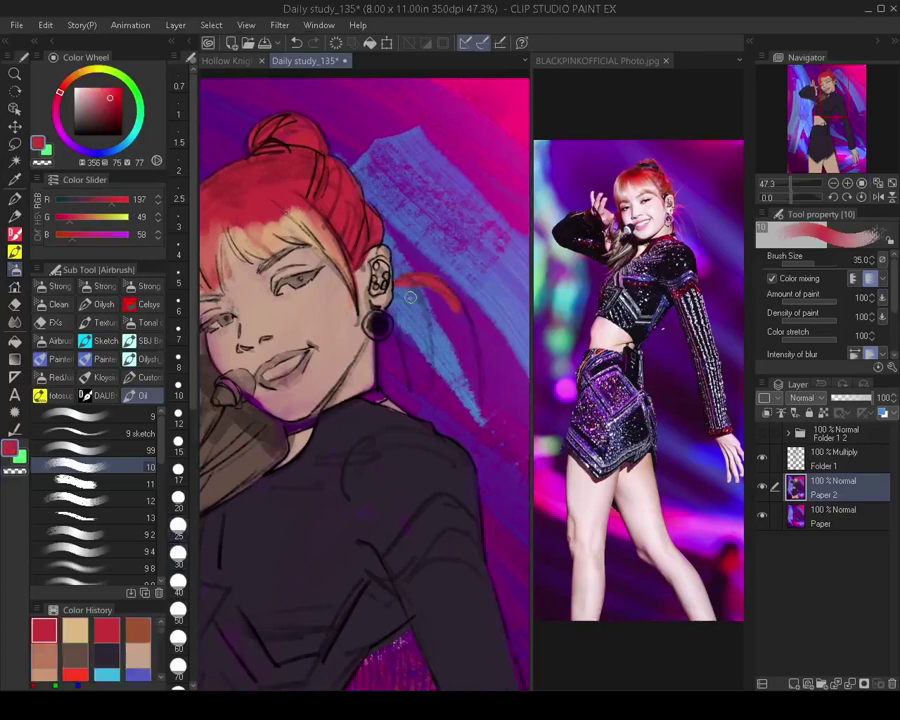
Add a second red strand behind the ear and another below the earring along the neck at size 25
key("bracketleft")
left_click_drag(403, 296, 422, 315)
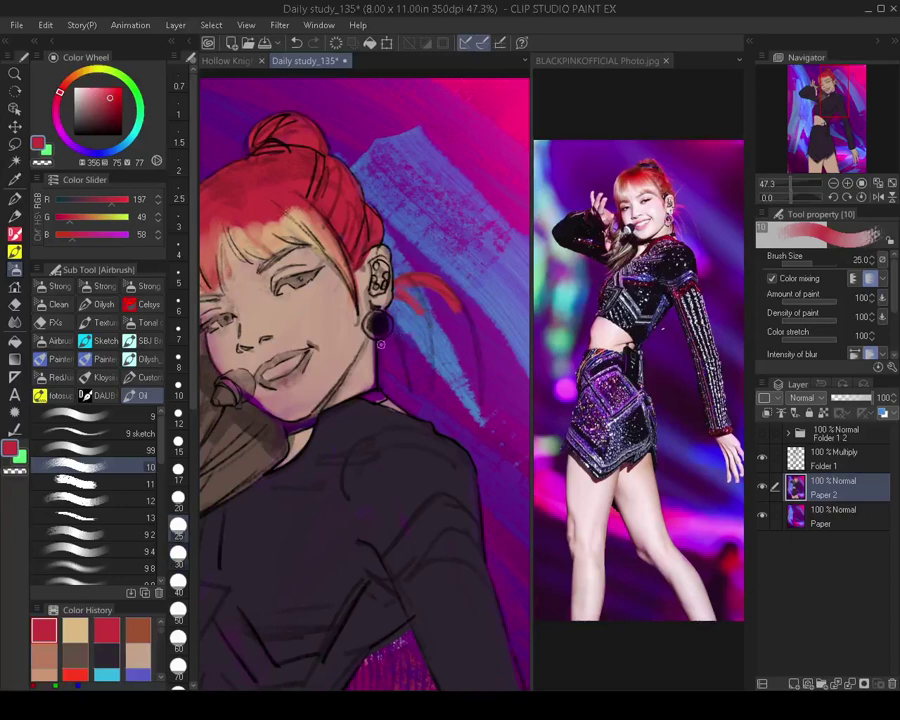
left_click_drag(381, 344, 411, 391)
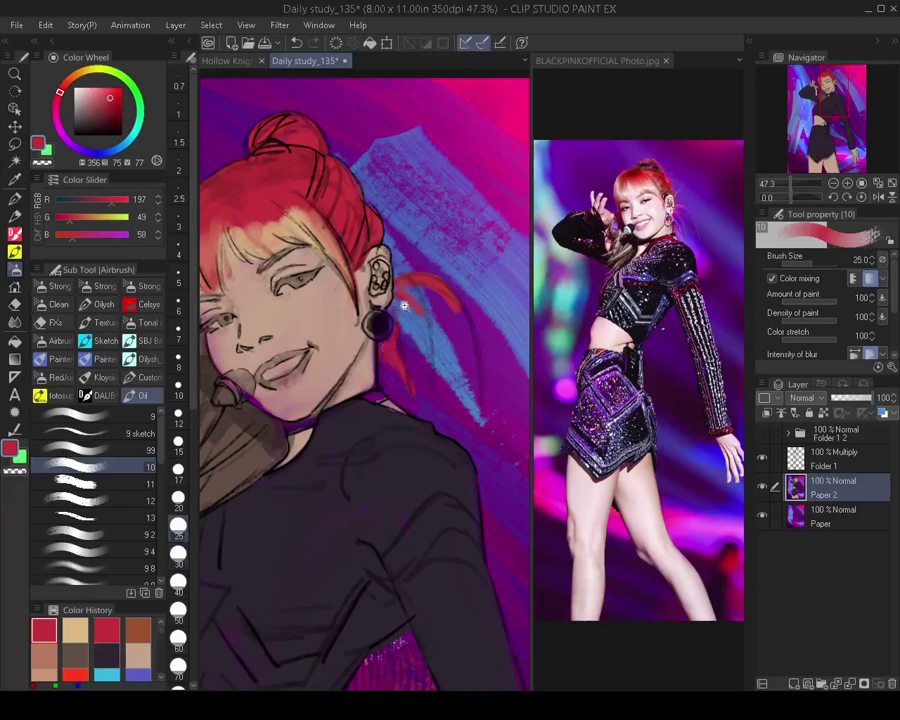
scroll(404, 305, "down", 5)
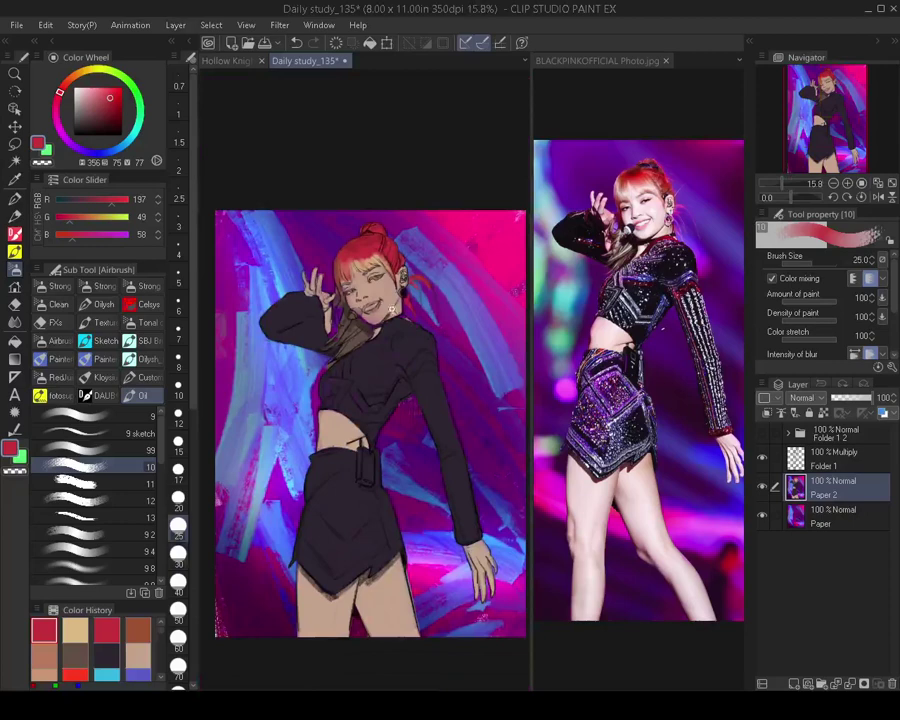
Sample peach (RGB 213, 167, 126) from the fringe, blend it through the fringe at sizes 40 to 45, and check it without line art
scroll(362, 300, "up", 5)
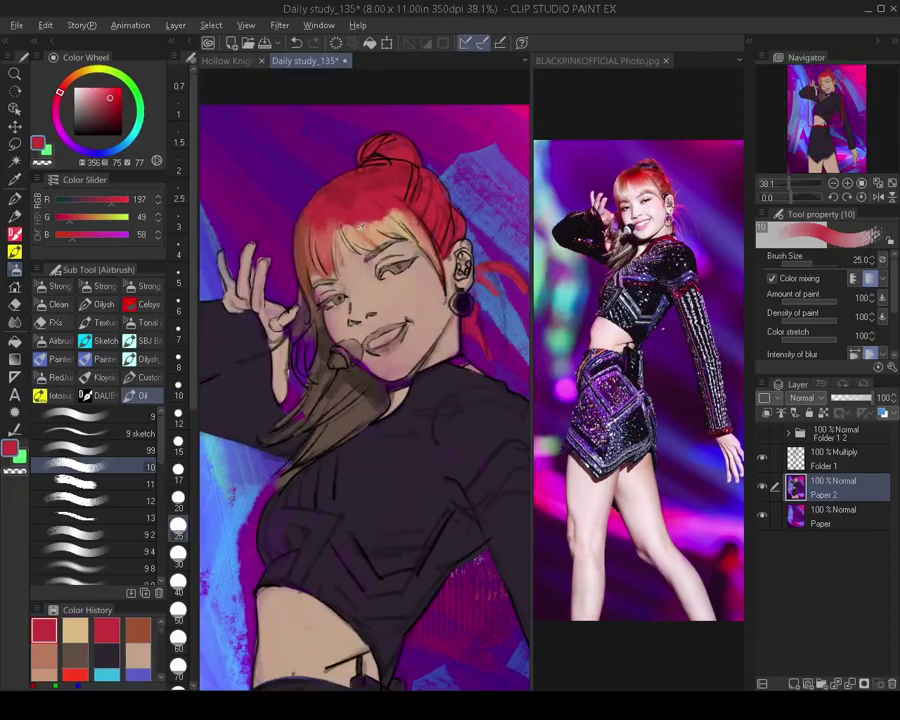
left_click(360, 226, "alt")
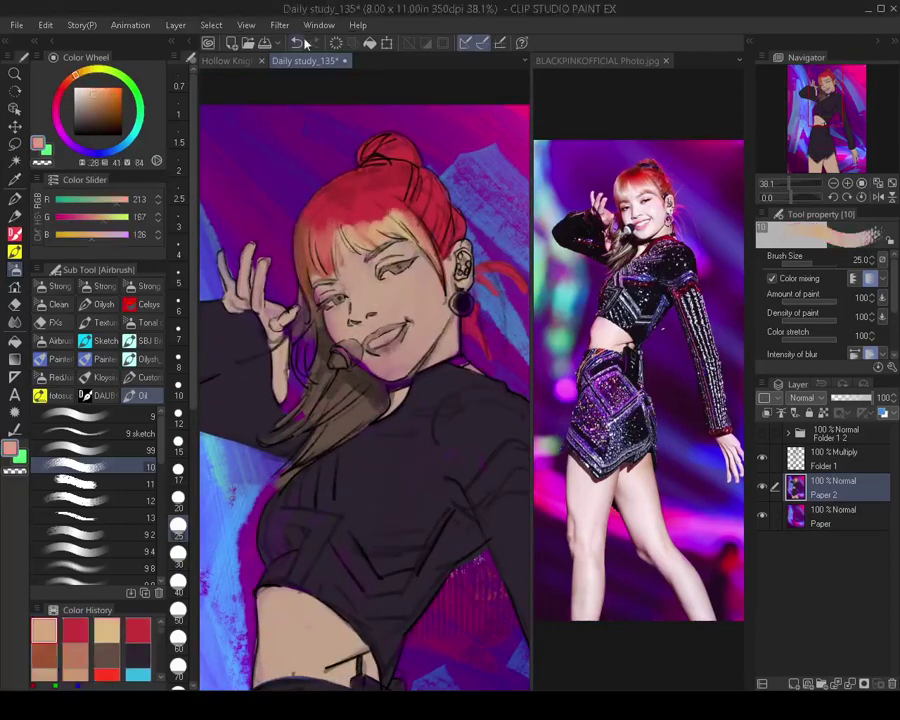
key("]")
key("]")
key("]")
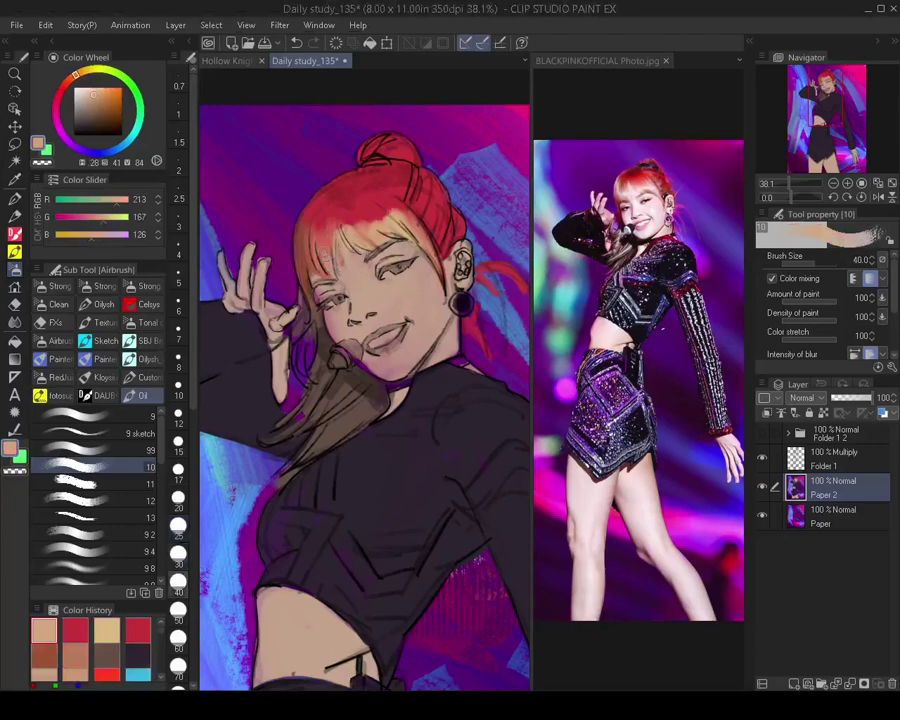
key("bracketright")
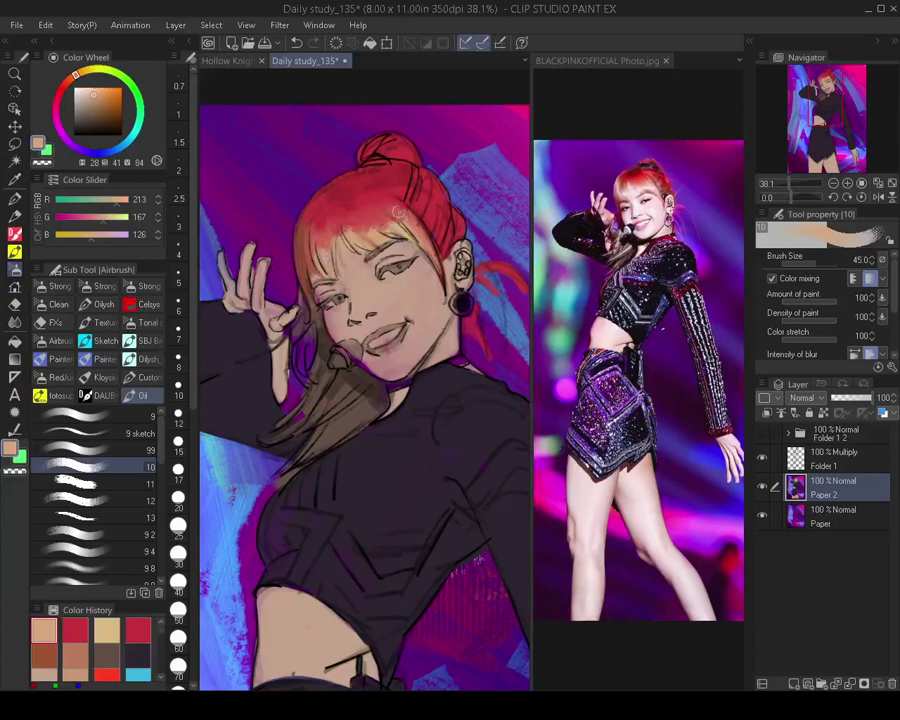
scroll(381, 200, "down", 3)
left_click(763, 459)
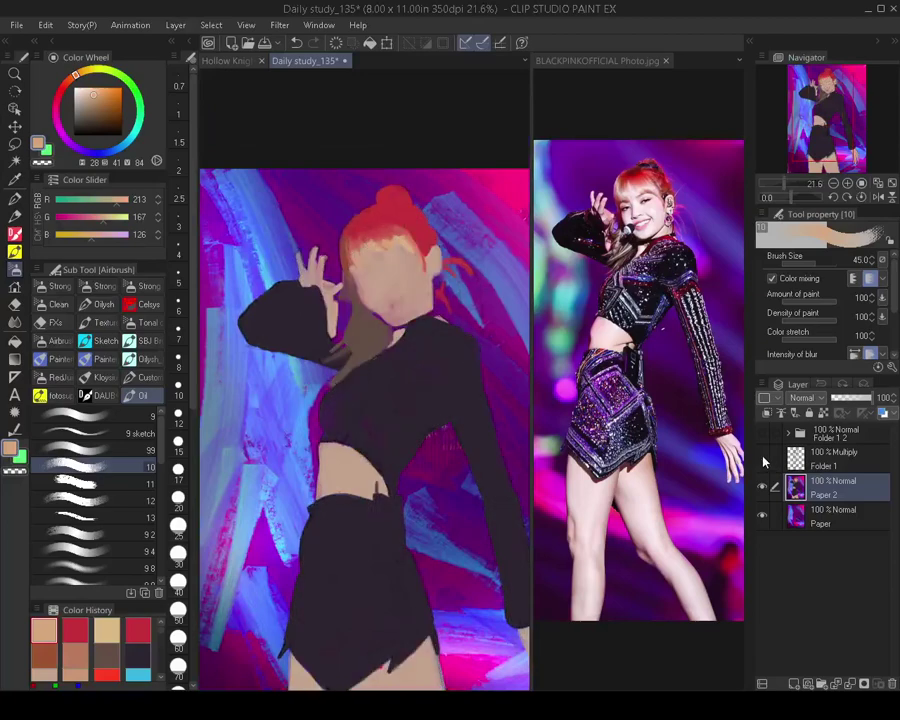
left_click(763, 459)
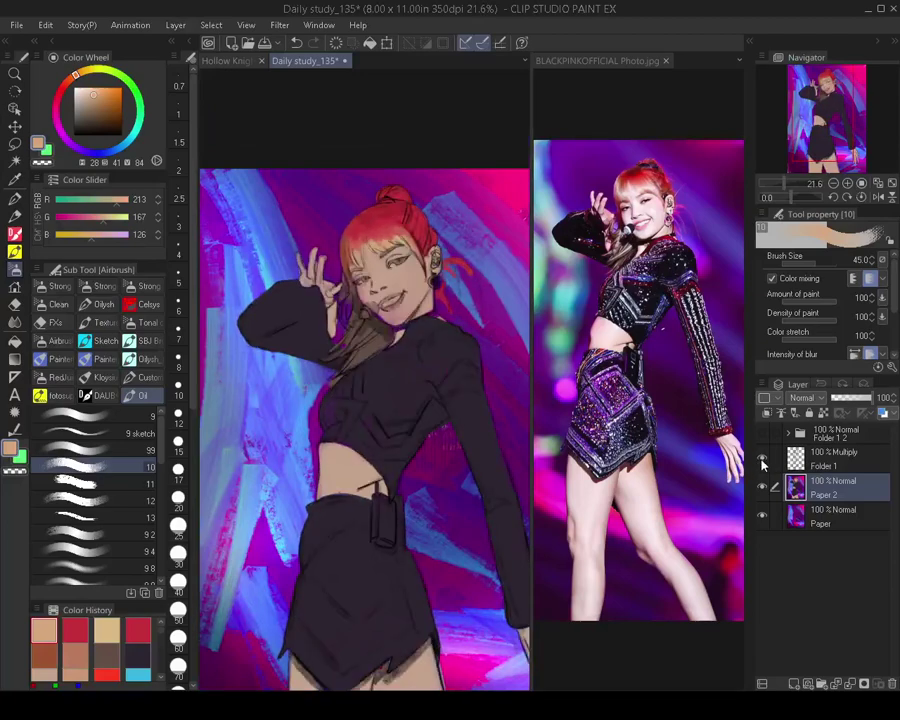
Paint the neckband under the chin in the clothing's dark purple (RGB 45, 37, 47) at sizes 15 to 20
scroll(369, 364, "up", 5)
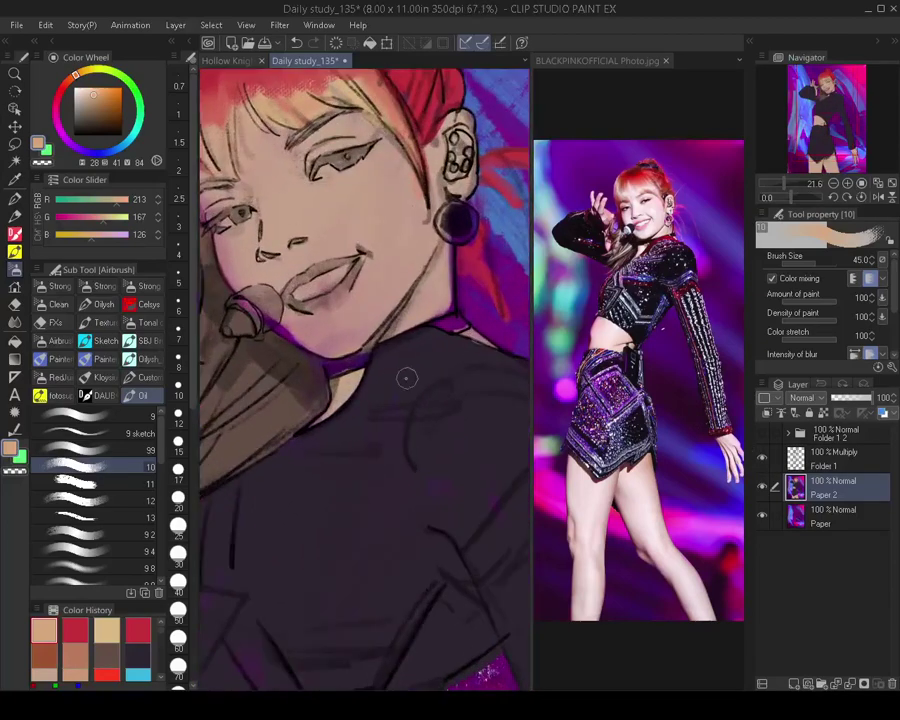
left_click(135, 656)
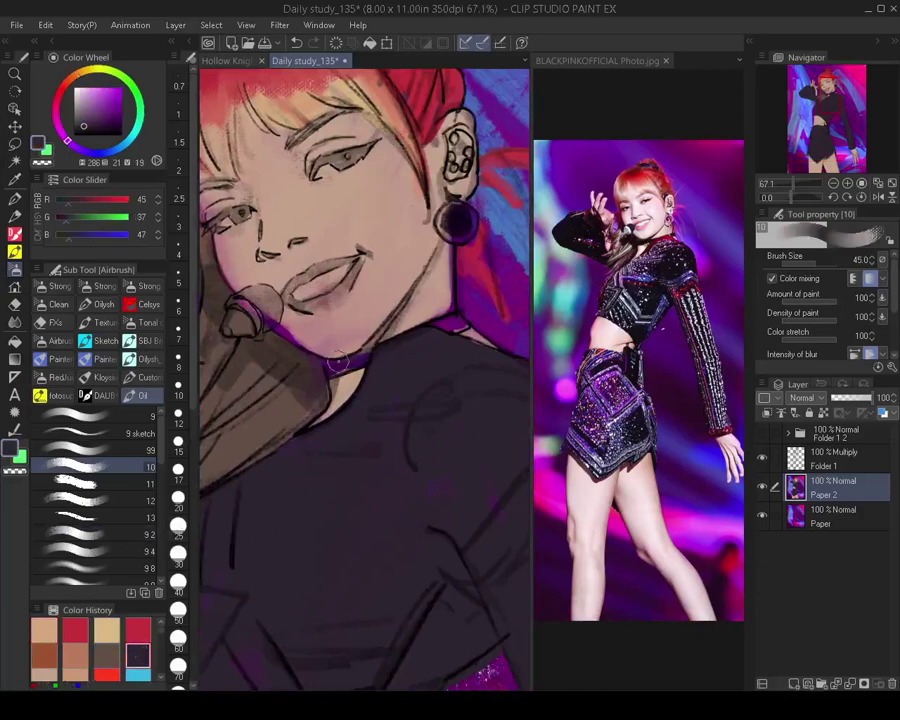
key("bracketleft")
key("bracketleft")
key("bracketleft")
key("bracketleft")
key("bracketleft")
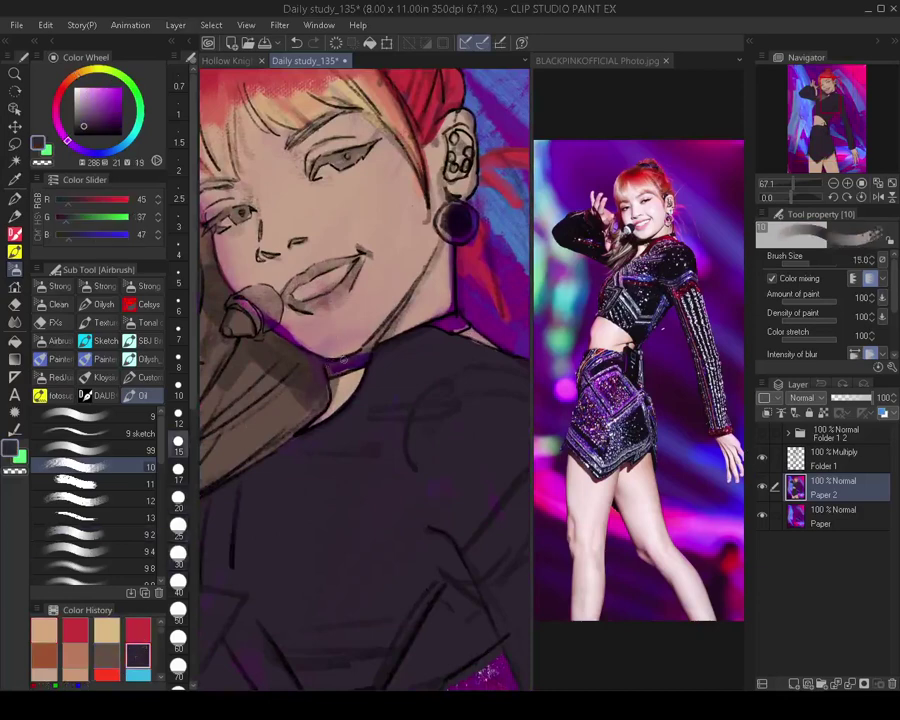
left_click_drag(342, 358, 333, 370)
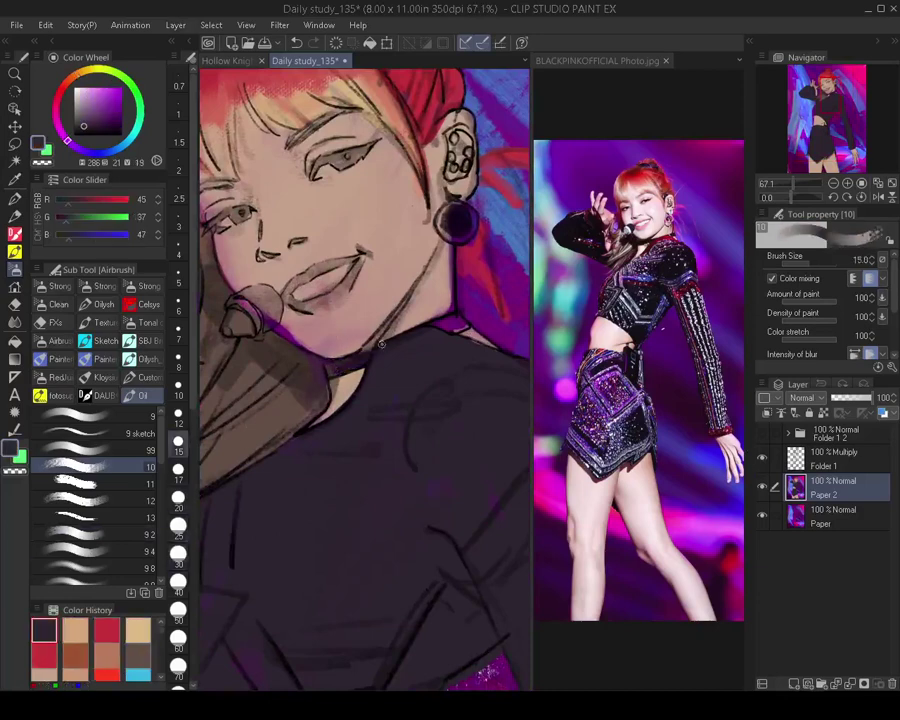
key("bracketright")
key("bracketright")
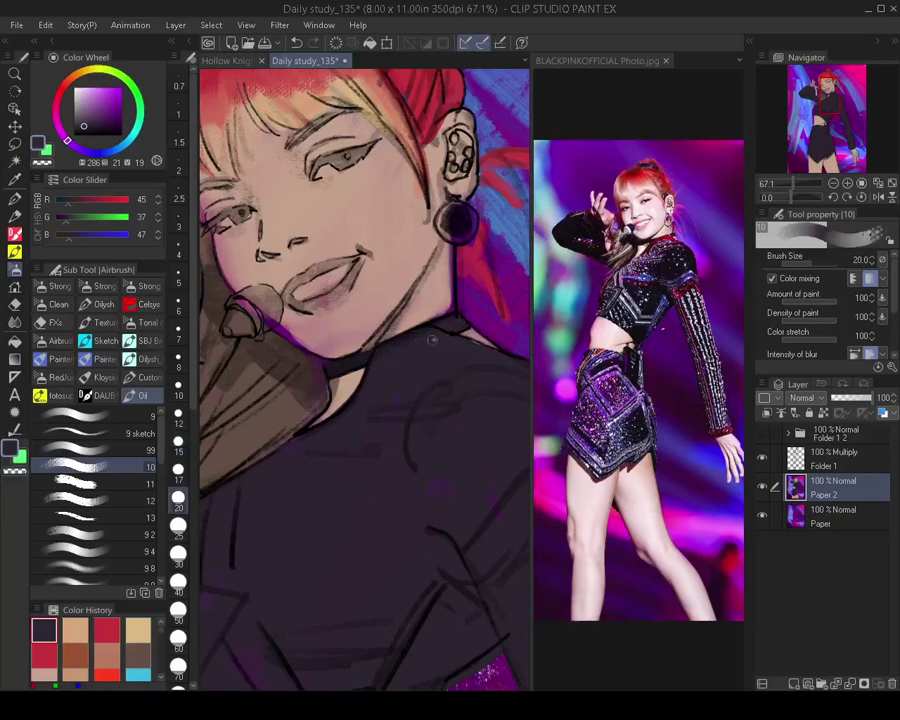
scroll(385, 420, "down", 5)
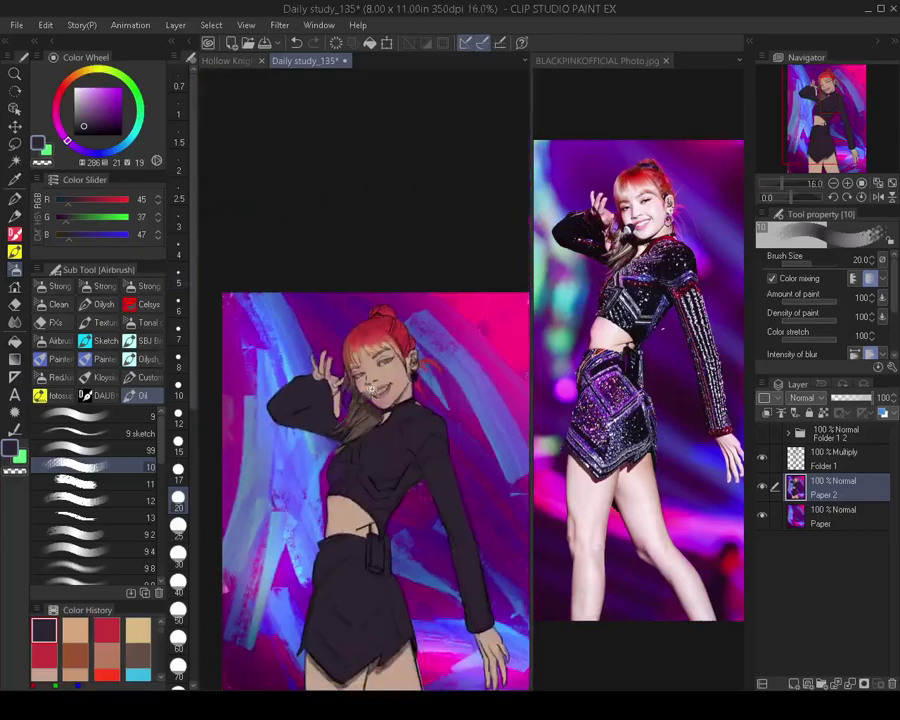
Frame the face in both painting and reference, mix pink (RGB 230, 122, 132) and paint the upper lip at size 20
scroll(404, 372, "up", 5)
scroll(404, 372, "up", 4)
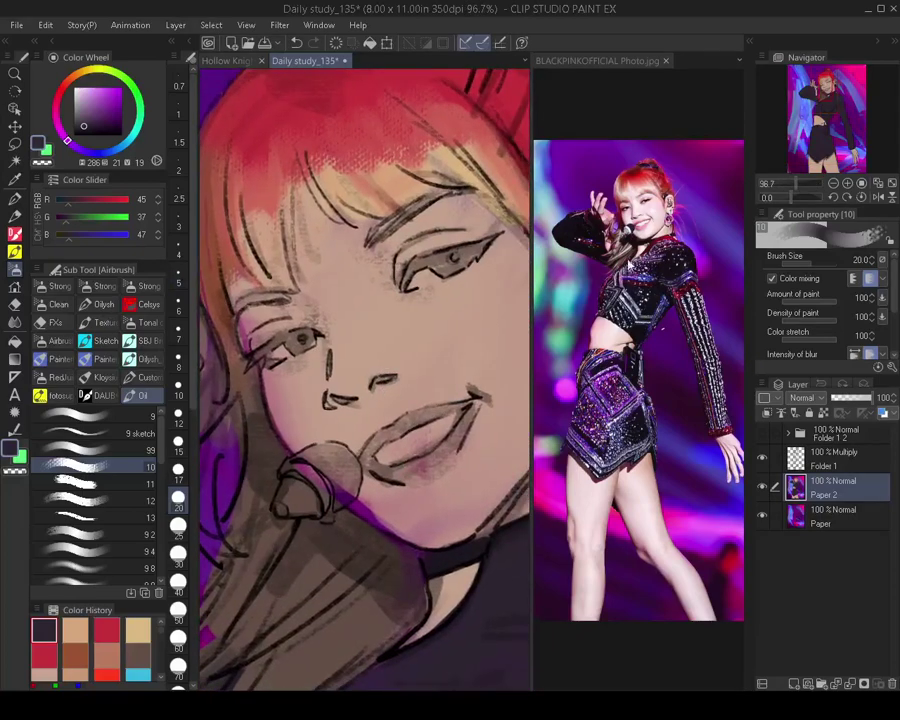
scroll(662, 224, "up", 3)
left_click_drag(662, 224, 680, 229)
left_click_drag(578, 285, 562, 302)
left_click(319, 400)
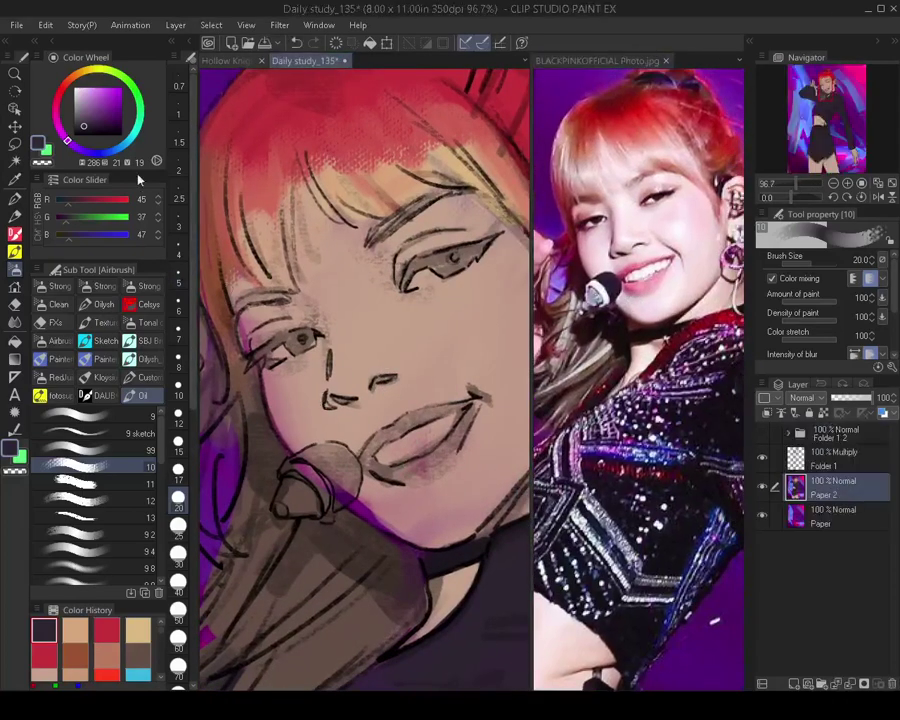
left_click_drag(61, 107, 58, 97)
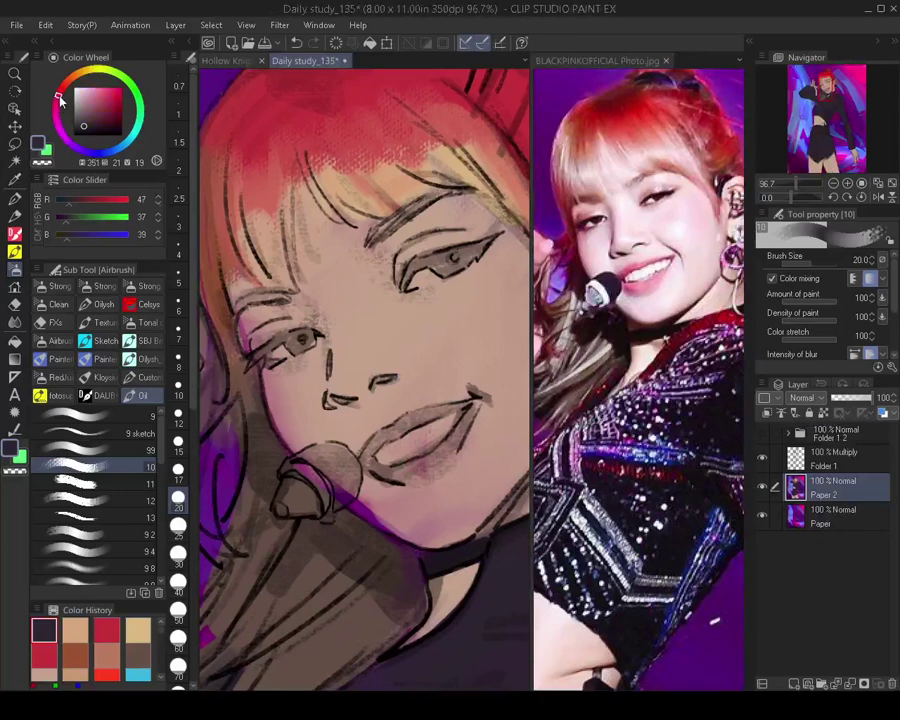
left_click_drag(115, 90, 100, 88)
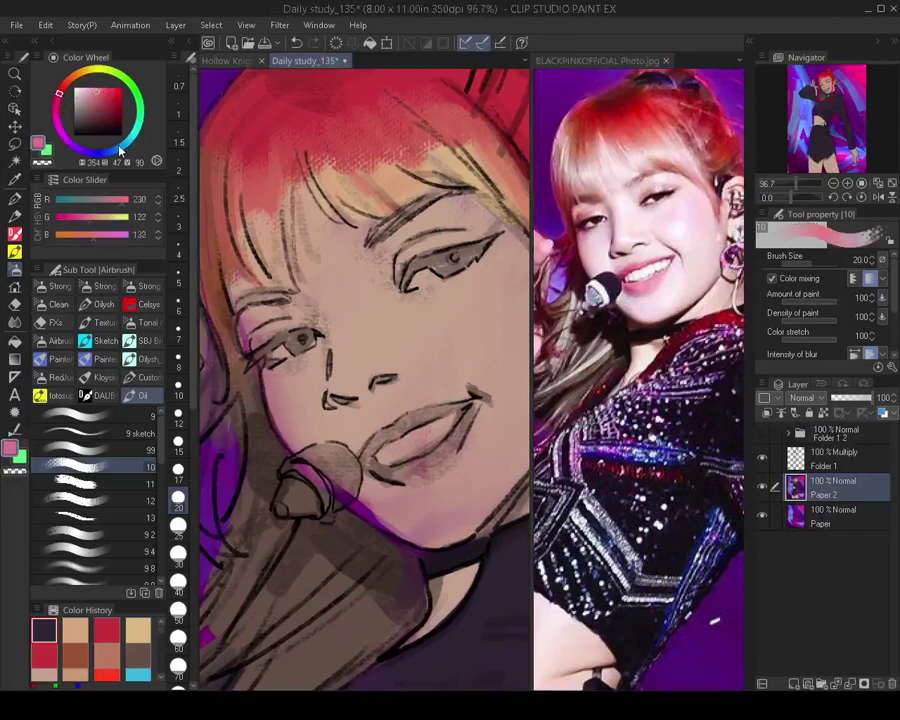
left_click_drag(367, 457, 381, 434)
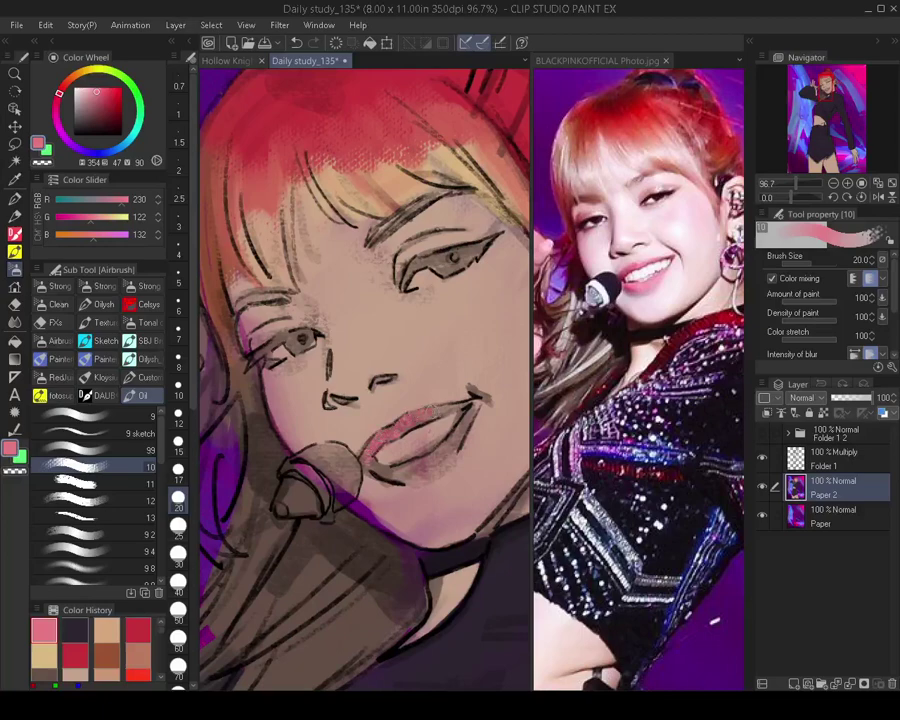
left_click_drag(432, 412, 479, 402)
Fill the lower lip with the same pink at sizes 17.5 to 20
key("[")
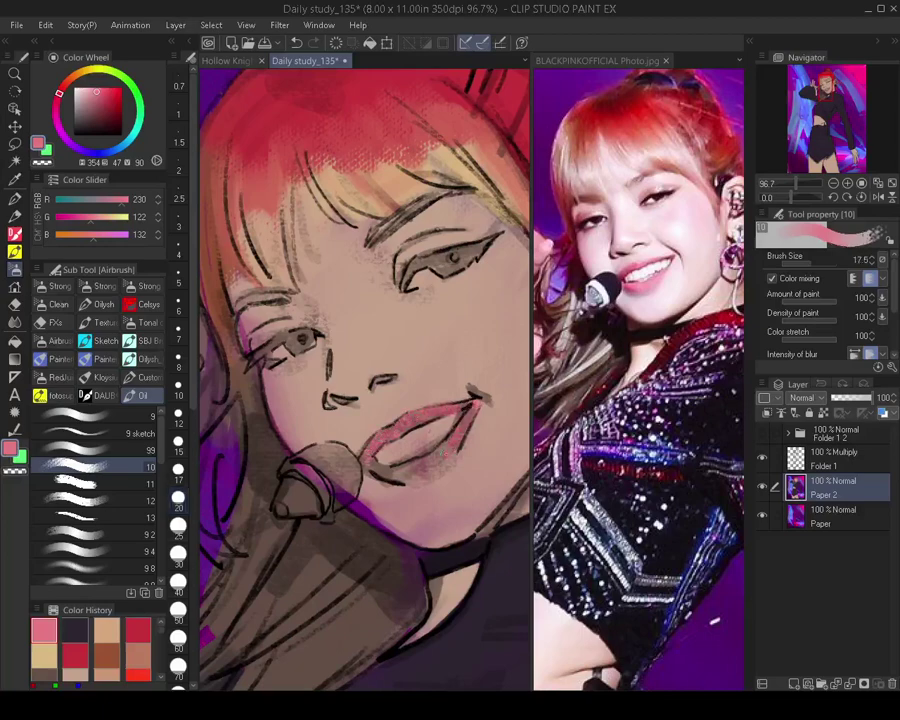
key("bracketright")
key("bracketleft")
key("bracketright")
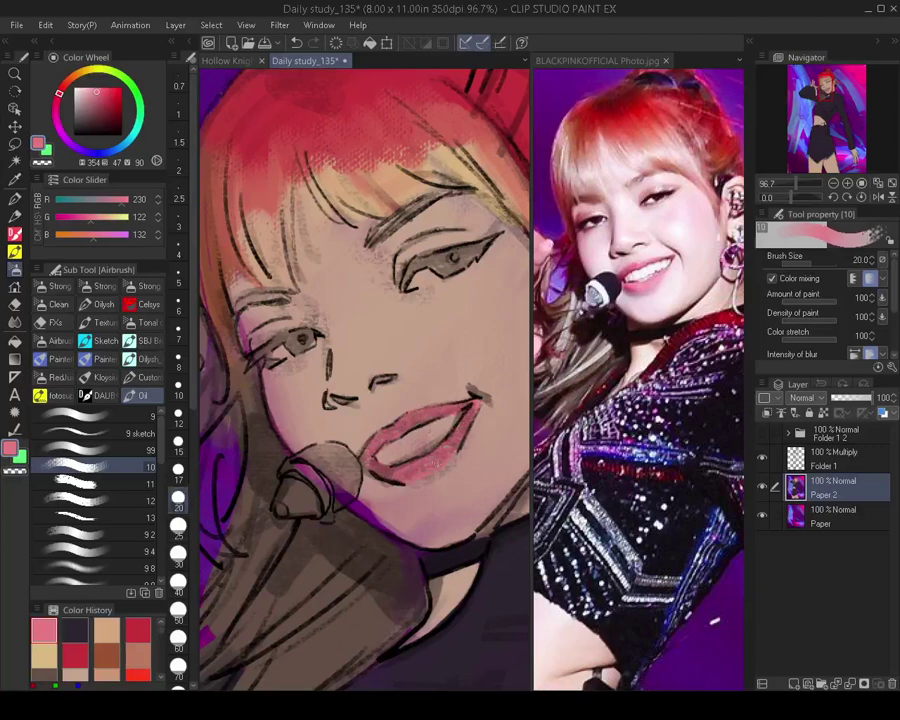
Deepen the upper lip with mauve pink (RGB 174, 85, 108) and crimson (RGB 197, 61, 76) at size 17.5
left_click(99, 102)
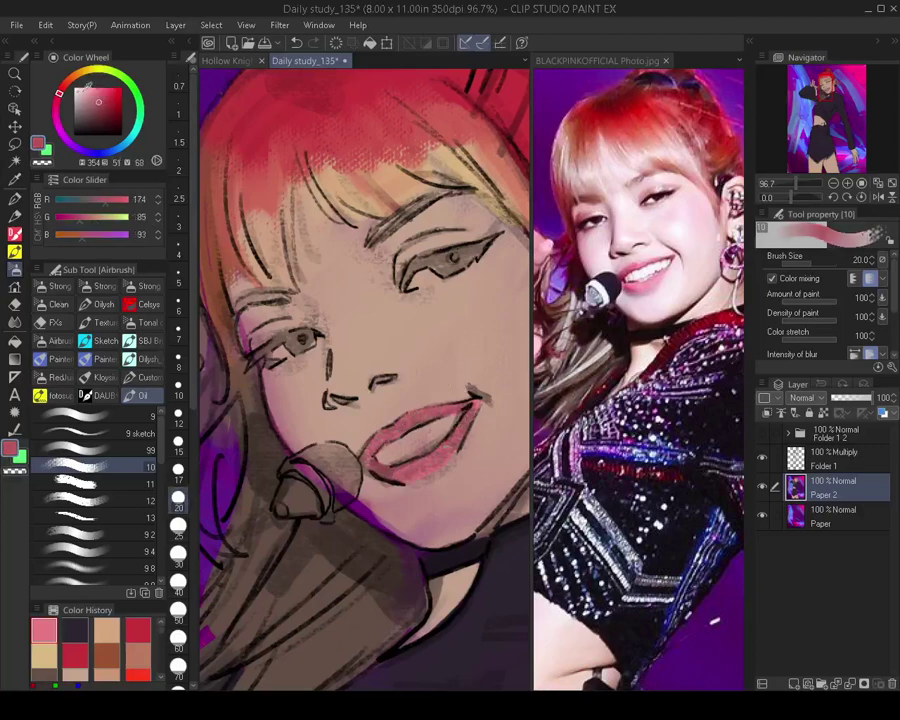
left_click_drag(59, 94, 57, 100)
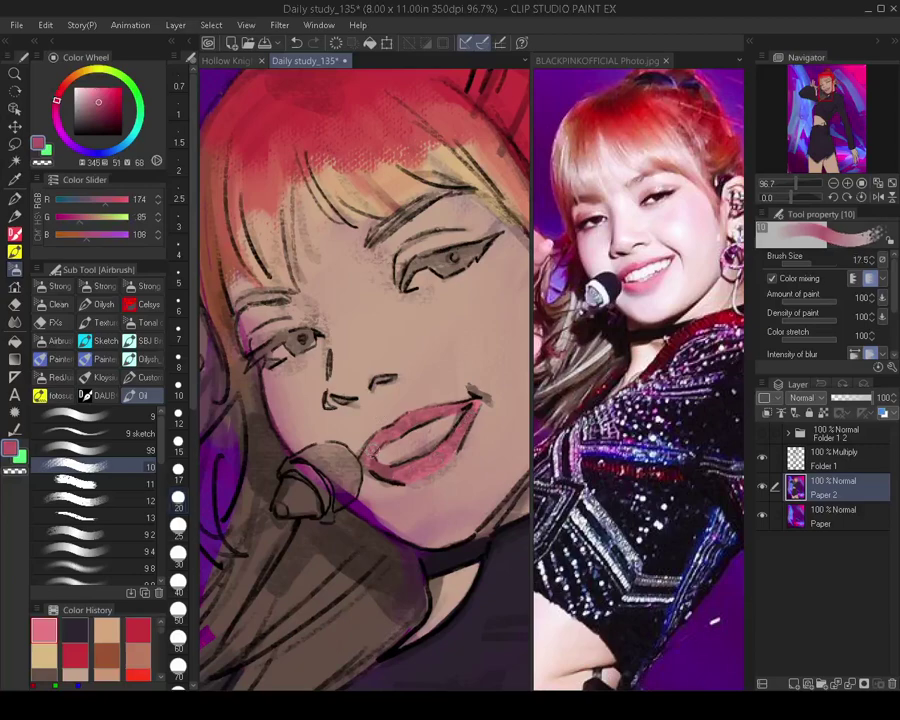
key("bracketleft")
key("bracketleft")
left_click(109, 93)
left_click_drag(57, 101, 59, 94)
key("bracketright")
left_click_drag(375, 443, 381, 437)
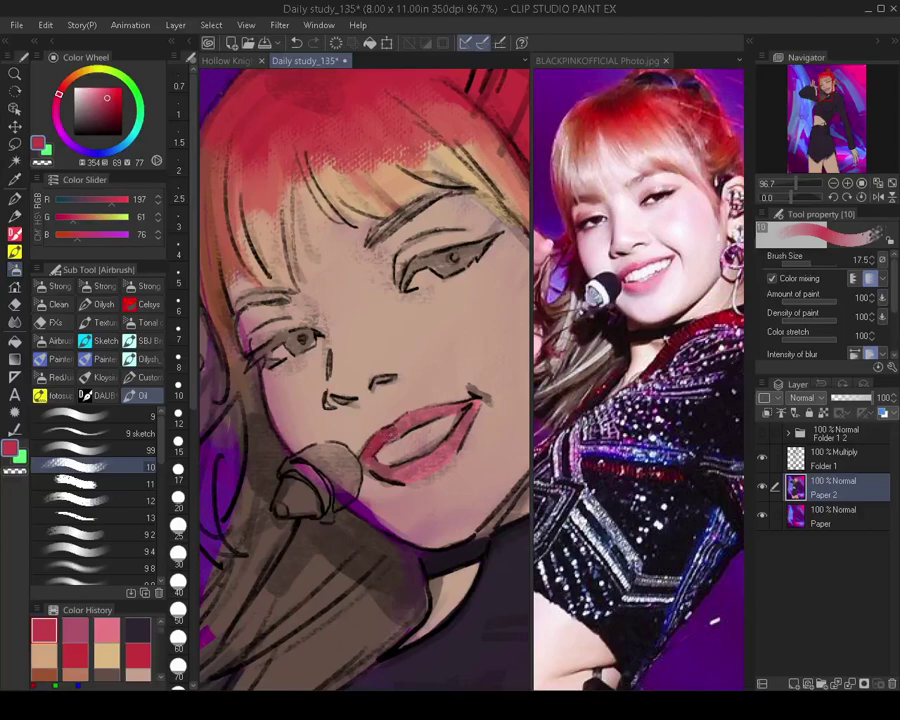
Carry the crimson along the rest of the upper lip and over the lower lip at sizes 12.5 to 17.5
key("bracketleft")
key("bracketleft")
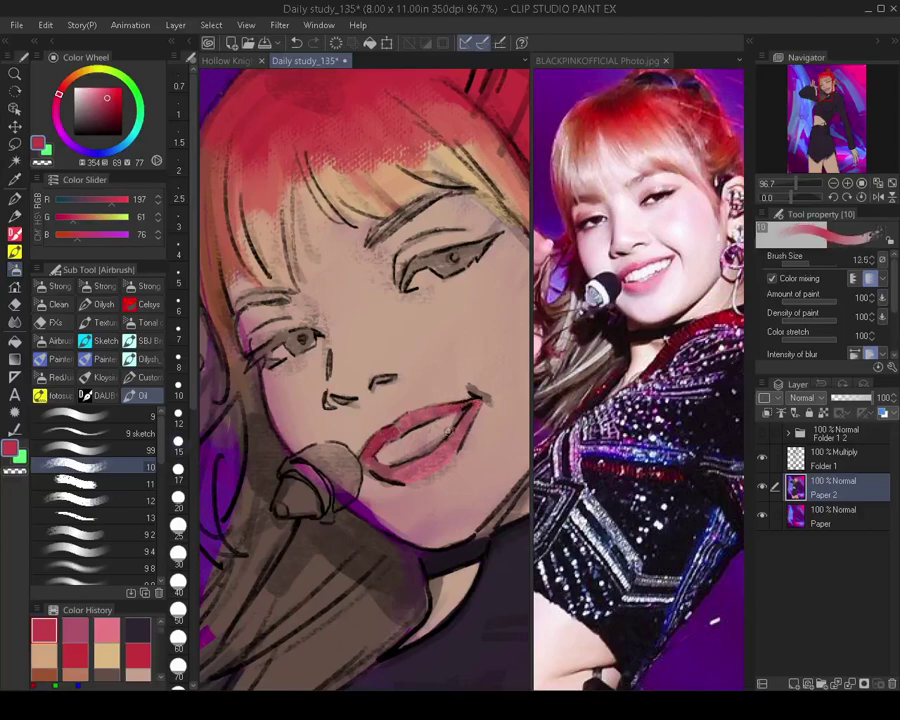
key("bracketright")
key("bracketright")
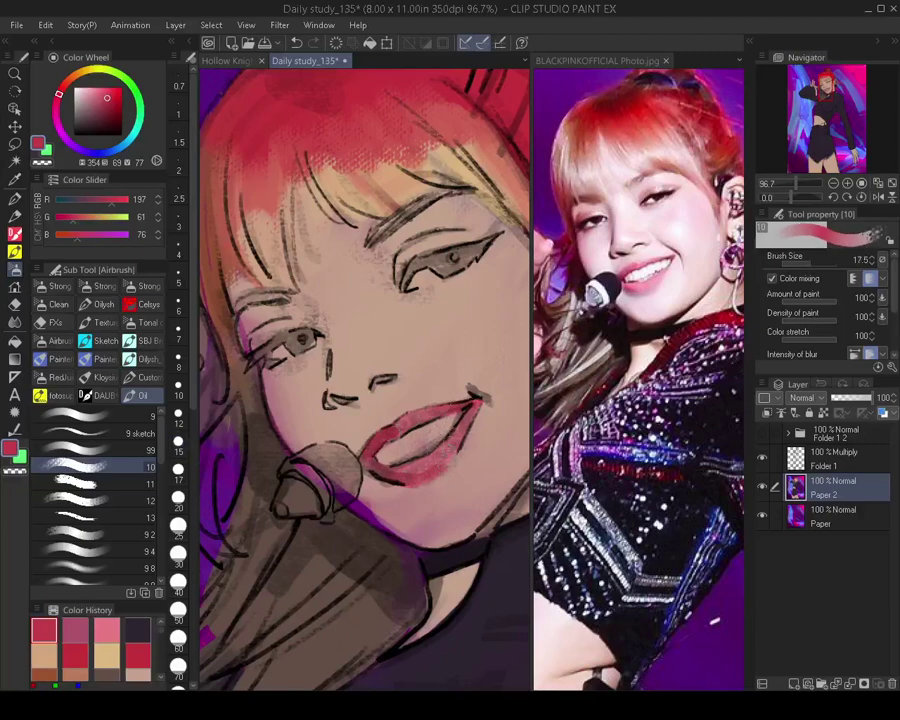
Sample the facial skin, shift it to dusty rose (RGB 189, 121, 117) and shade the upper lid nearer the ear at size 20
left_click_drag(416, 374, 436, 376)
left_click(376, 380, "alt")
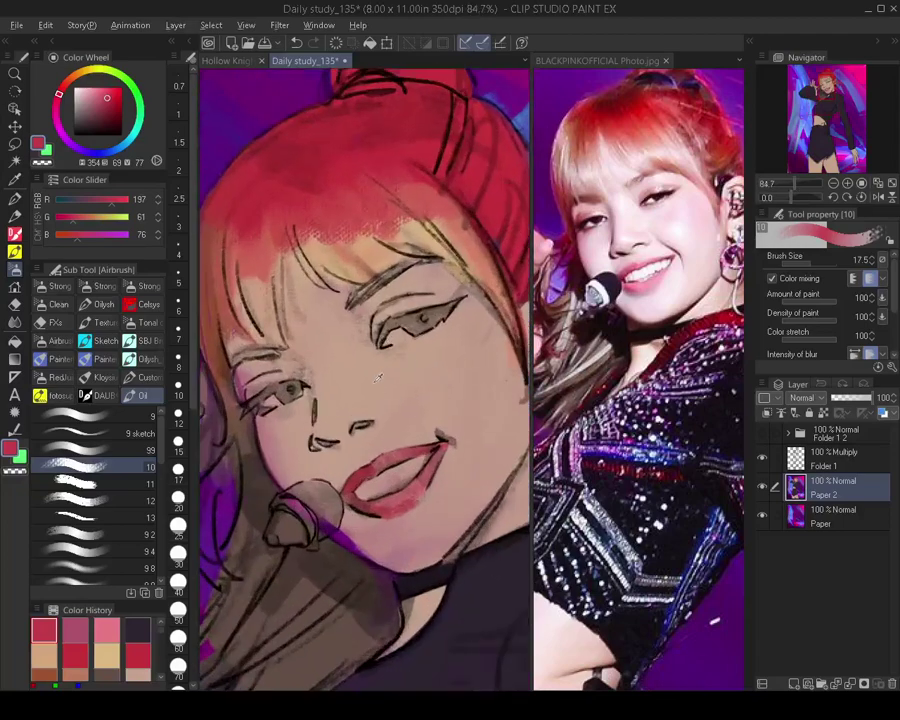
left_click(66, 89)
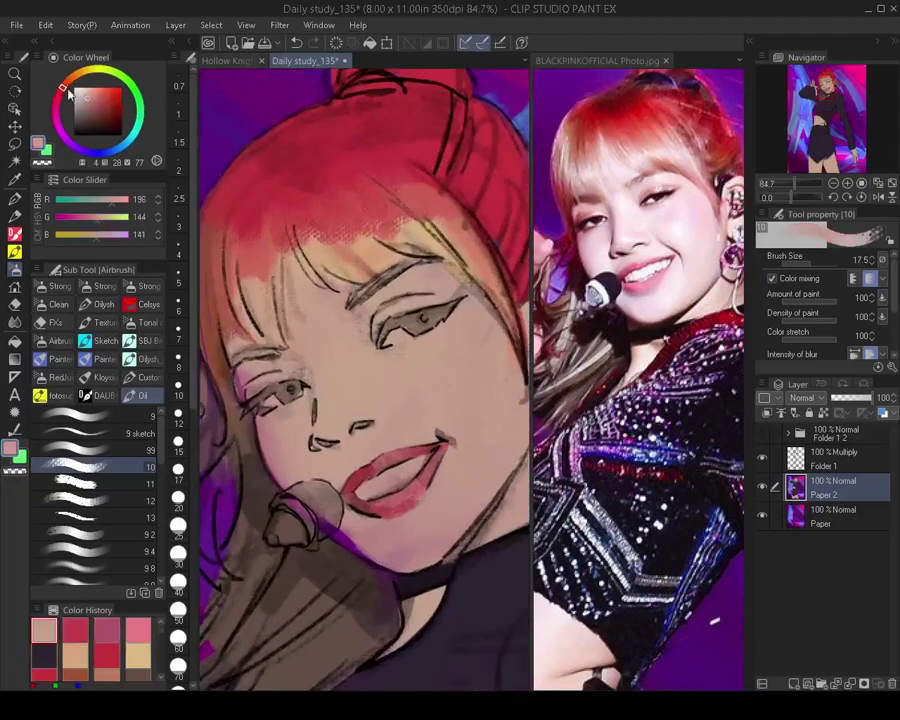
left_click(92, 99)
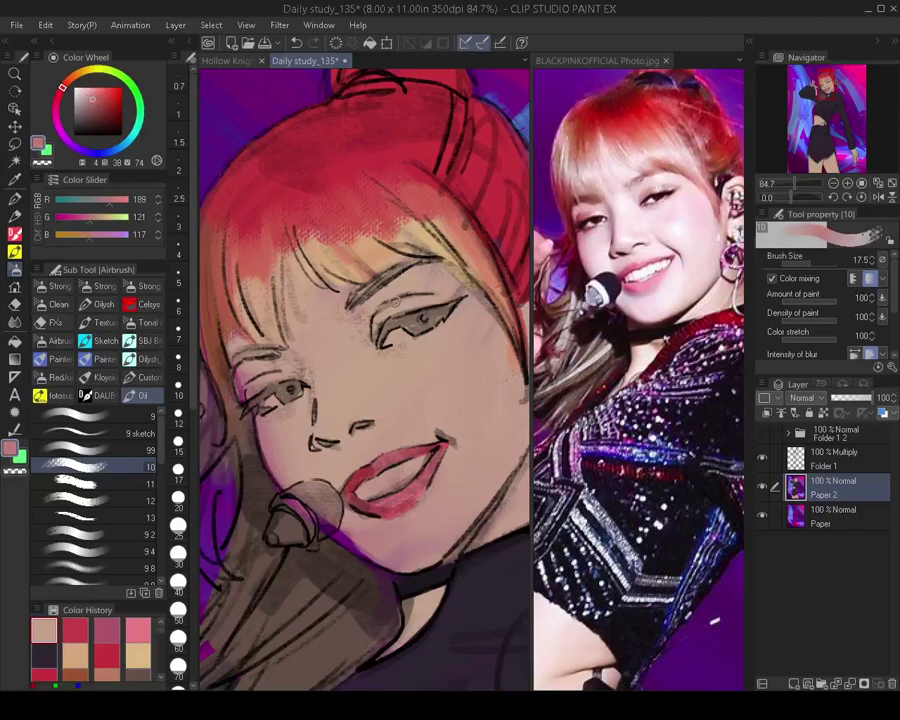
key("]")
mouse_move(374, 335)
left_mouse_down()
mouse_move(400, 301)
mouse_move(435, 300)
left_mouse_up()
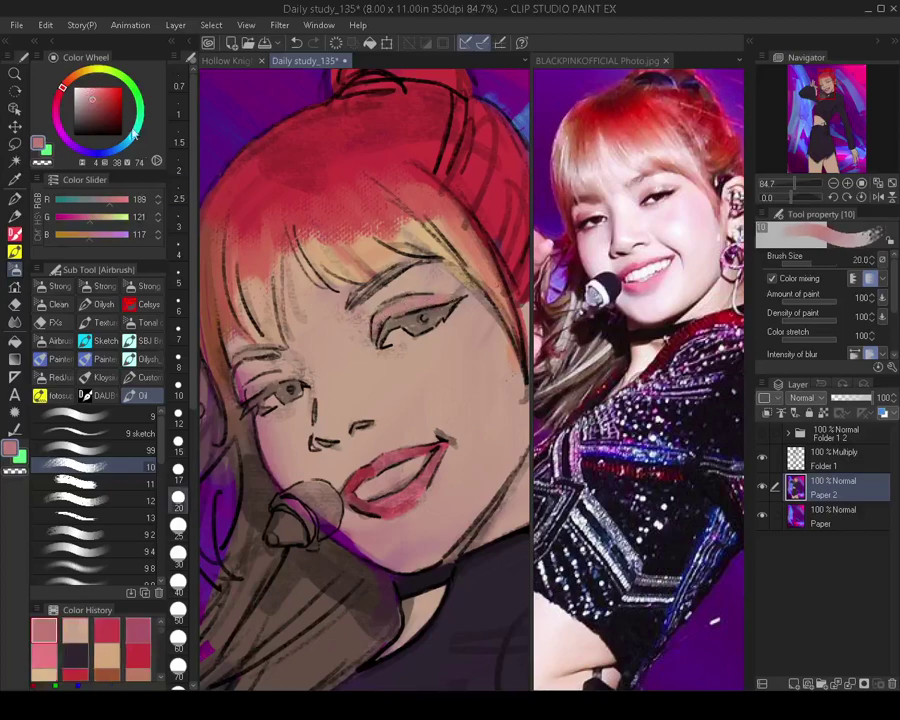
Darken the rose to RGB 159, 87, 82 and paint eyeshadow over both upper eyelids at size 20
left_click(97, 104)
mouse_move(374, 337)
left_mouse_down()
mouse_move(371, 321)
mouse_move(412, 297)
mouse_move(442, 297)
left_mouse_up()
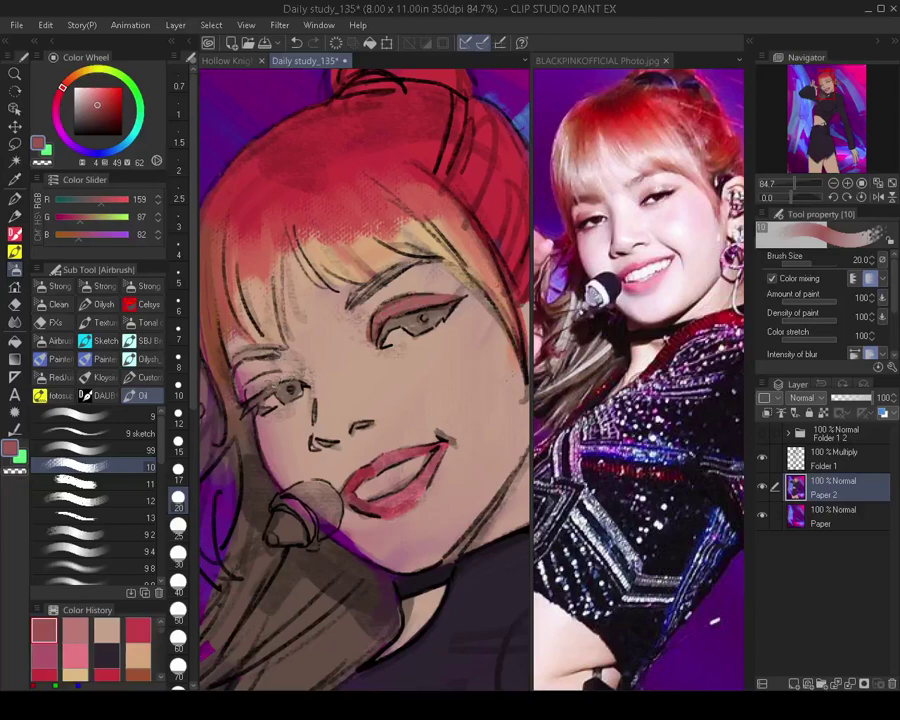
left_click_drag(249, 394, 284, 373)
key("bracketright")
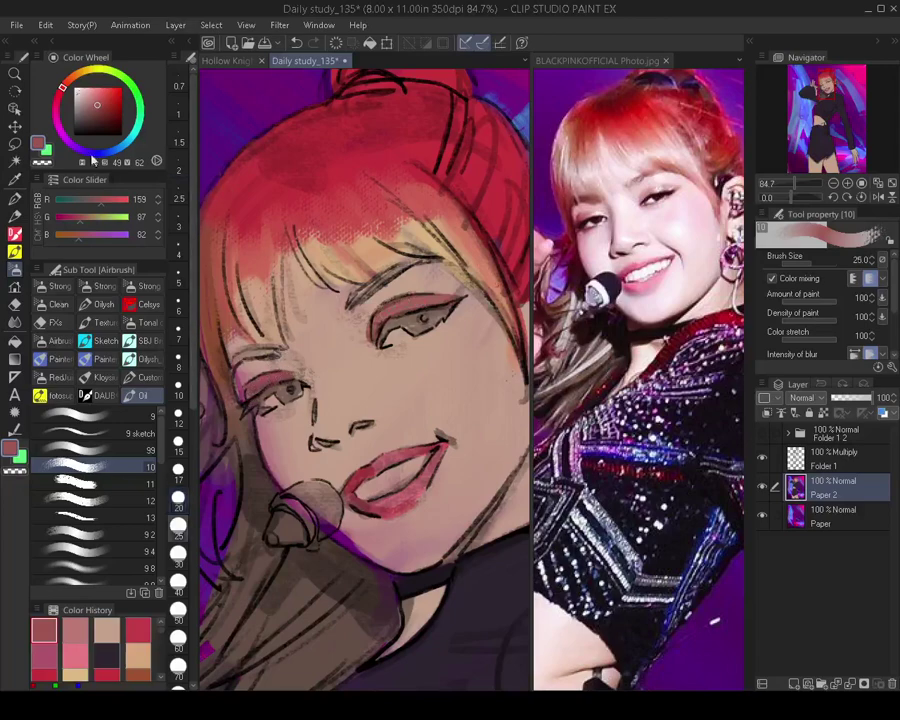
Sample the skin, desaturate it to light grey (RGB 204, 200, 197) and paint both eye whites, reducing the brush from 15 to 9
left_click(370, 332, "alt")
left_click_drag(82, 97, 76, 97)
key("[")
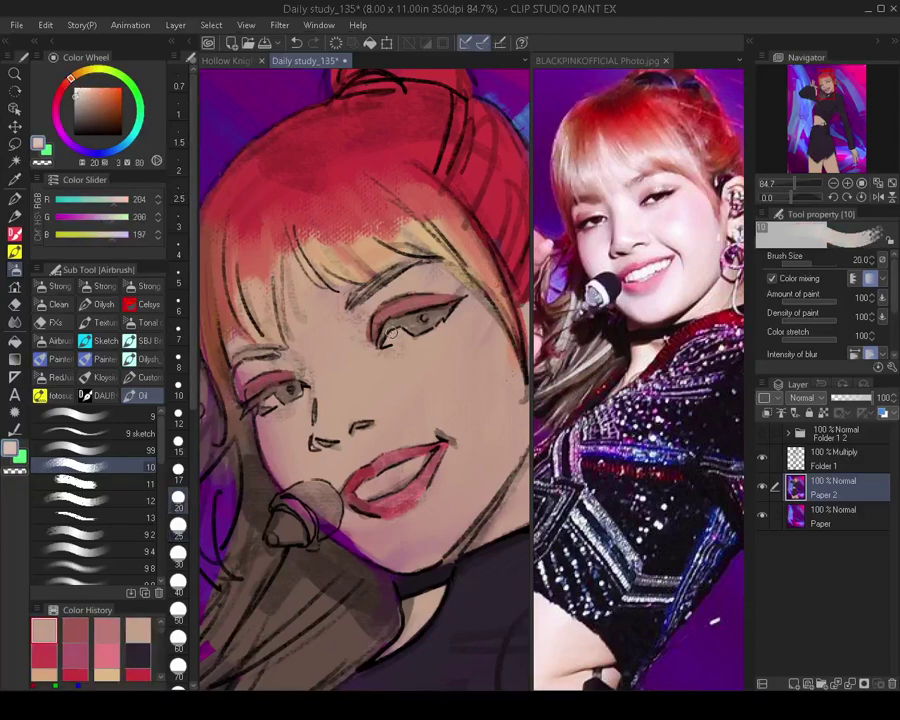
key("[")
mouse_move(406, 333)
left_mouse_down()
mouse_move(396, 338)
mouse_move(406, 336)
left_mouse_up()
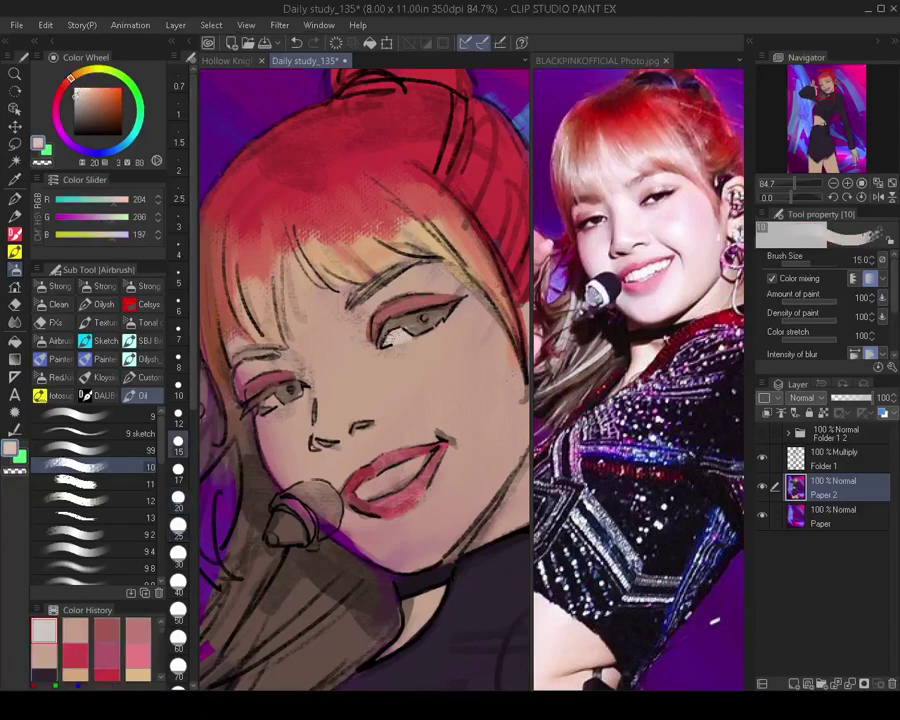
key("[")
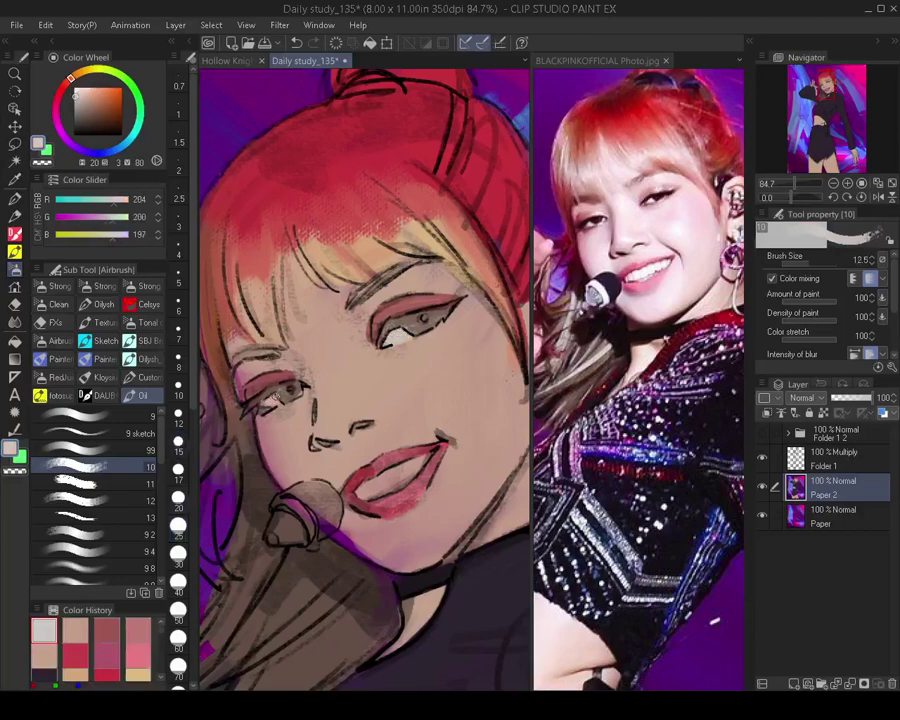
key("[")
key("[")
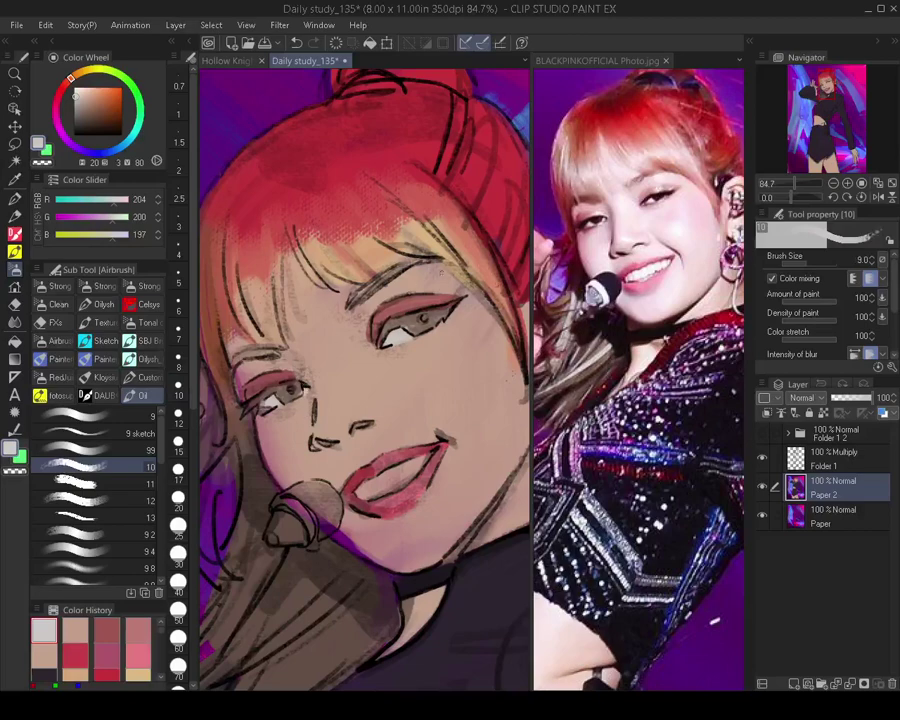
Sample the eyelid colour, darken it to near-black (RGB 32, 19, 18) and paint the upper lash line of the eye nearer the ear
key("alt")
left_click(388, 314, "alt")
left_click(96, 129)
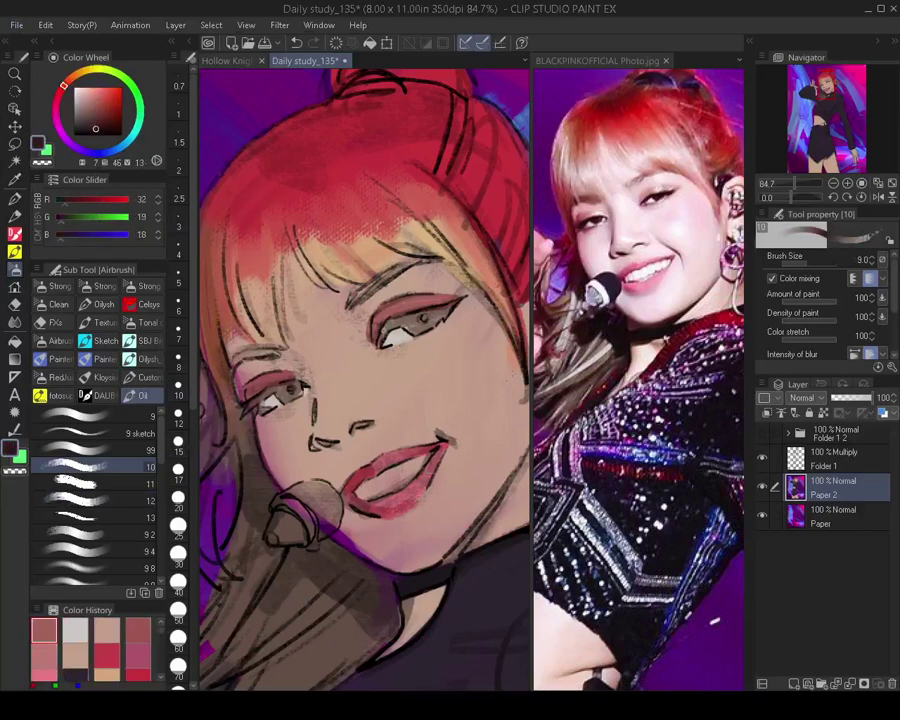
left_click_drag(271, 228, 267, 243)
key("bracketright")
key("bracketright")
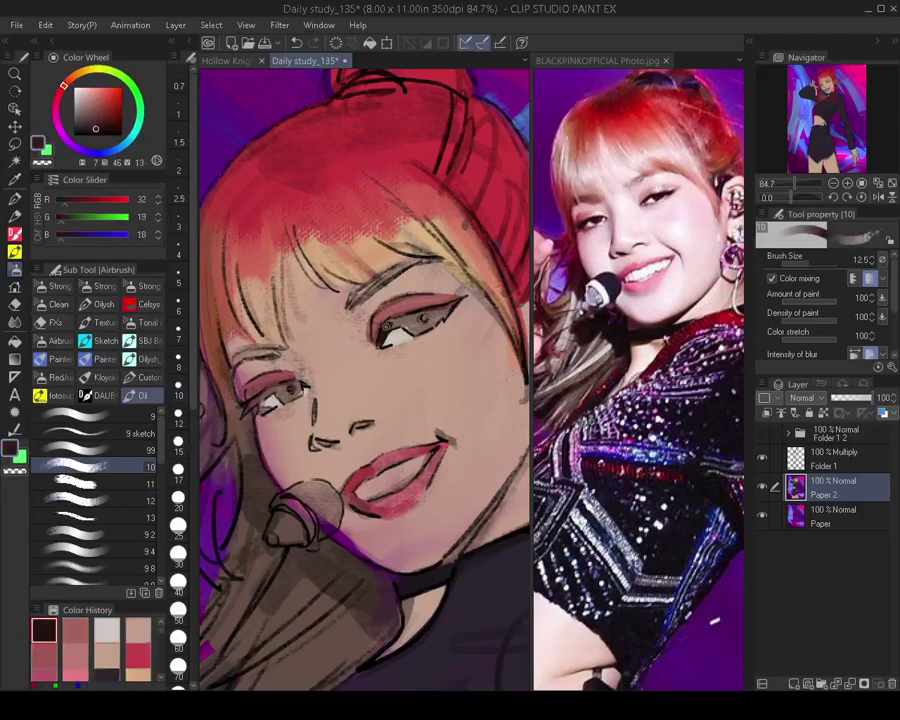
mouse_move(418, 313)
left_mouse_down()
mouse_move(383, 326)
mouse_move(449, 300)
left_mouse_up()
key("bracketleft")
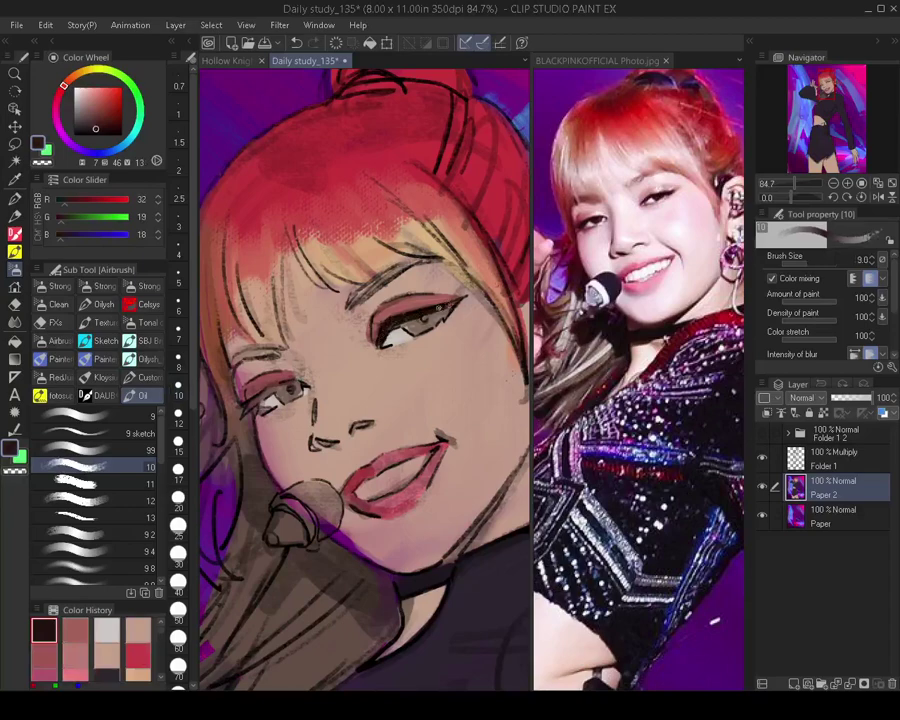
Fill the iris and thicken the winged outer corner of the same eye in near-black, enlarging the brush from 10 to 17.5
key("bracketright")
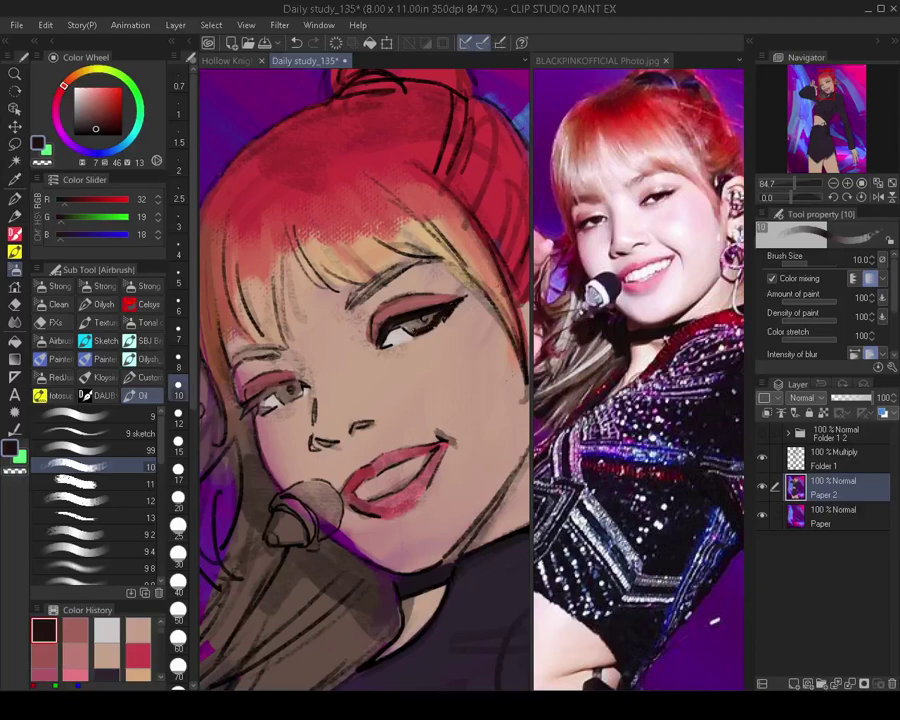
key("bracketright")
key("bracketright")
key("bracketright")
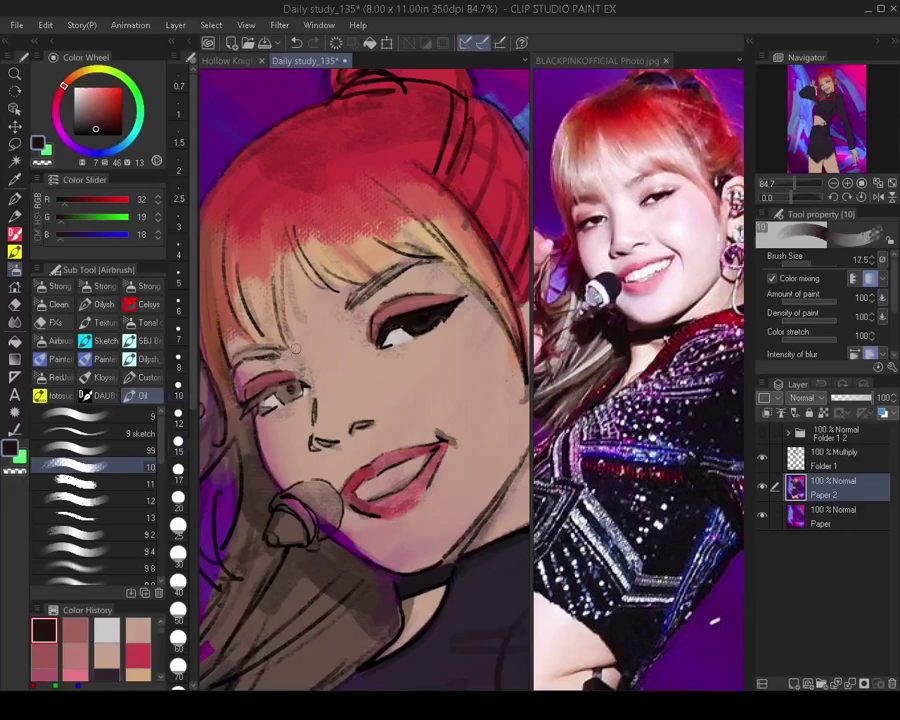
Paint the upper lash line and iris of the far eye in the same near-black at sizes 7 to 12.5
key("bracketleft")
key("bracketleft")
key("bracketleft")
key("bracketleft")
key("bracketleft")
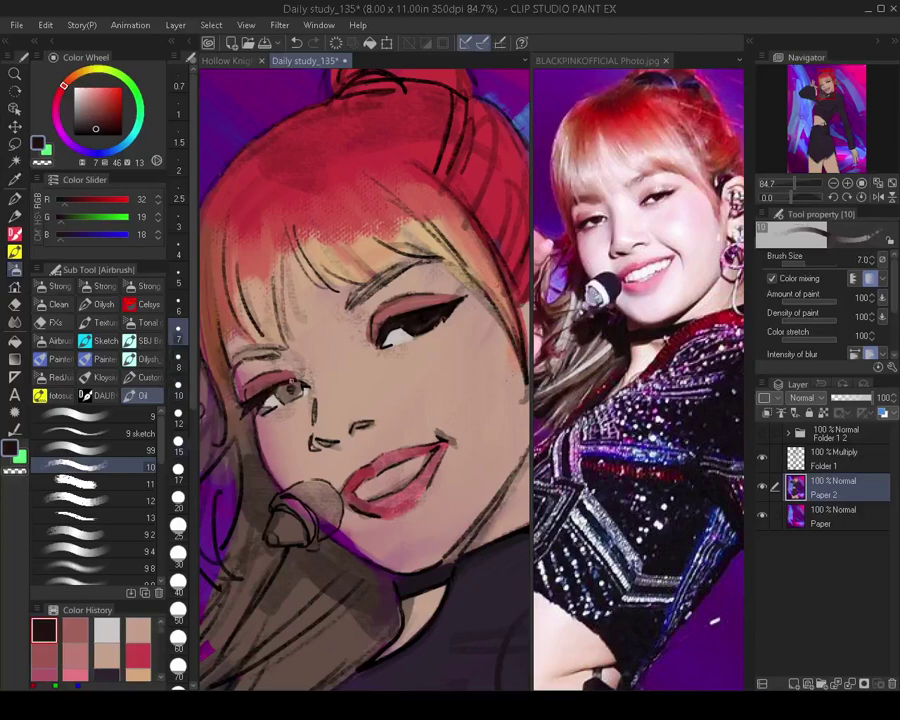
key("bracketright")
key("bracketright")
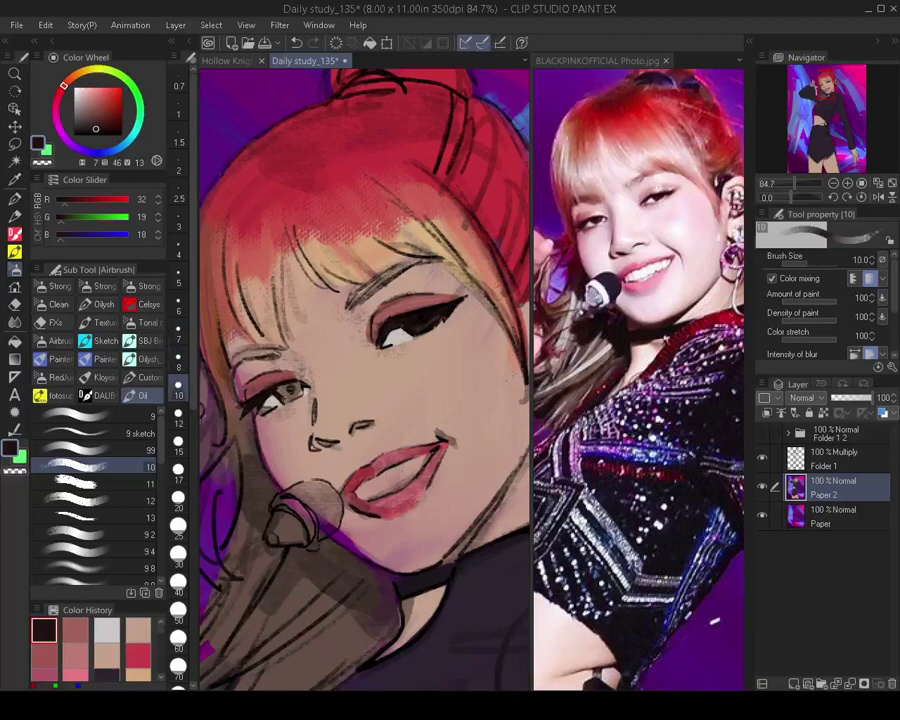
key("bracketright")
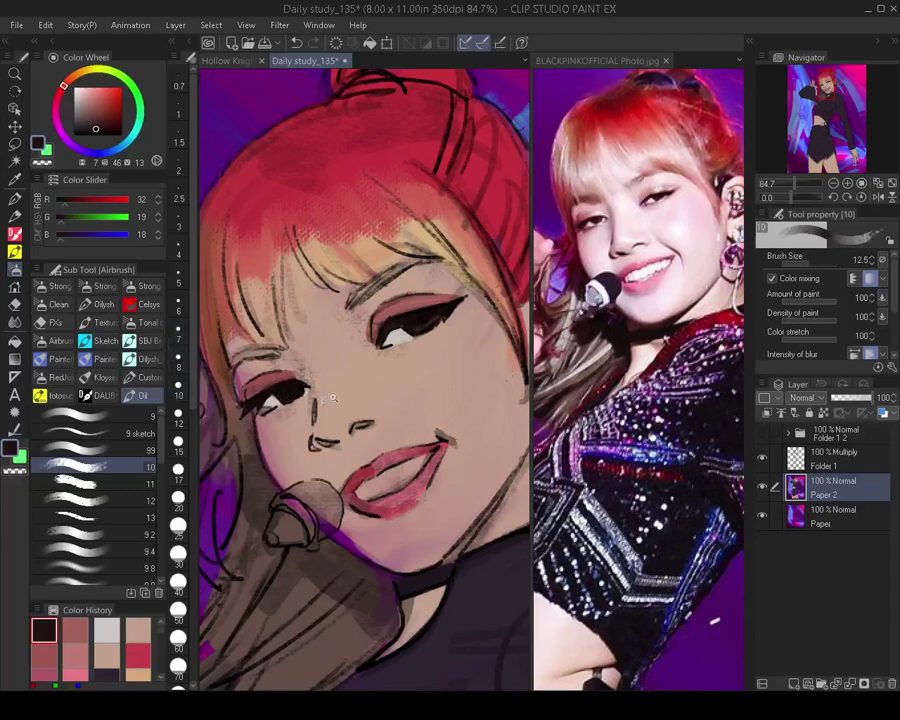
Reuse the light grey (RGB 204, 200, 197) and paint the teeth between the lips at sizes 12.5 to 17.5
left_click_drag(333, 398, 301, 417)
left_click_drag(370, 418, 397, 402)
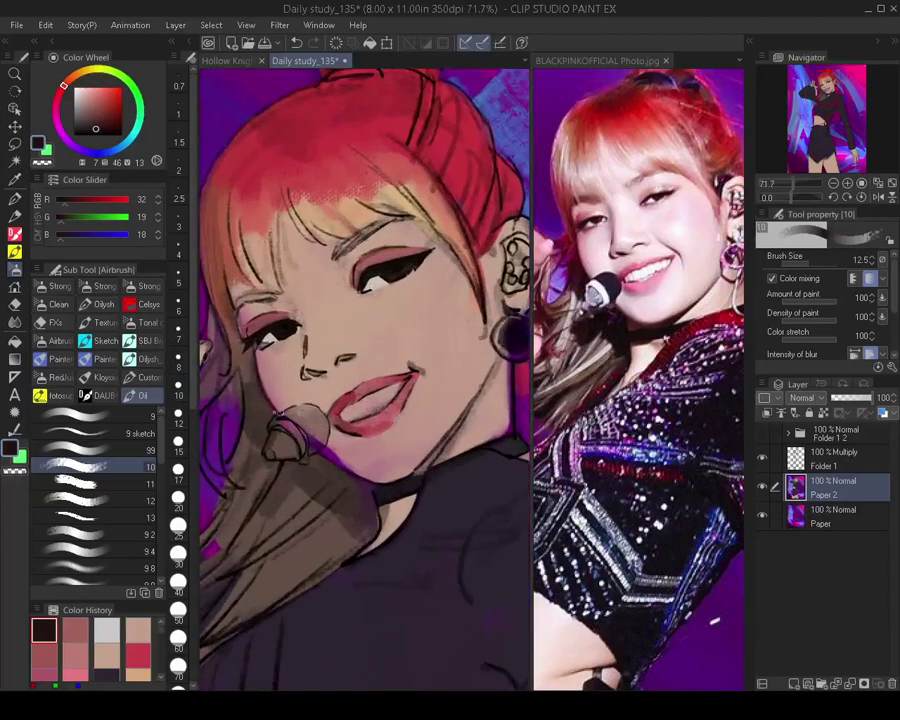
left_click(107, 628)
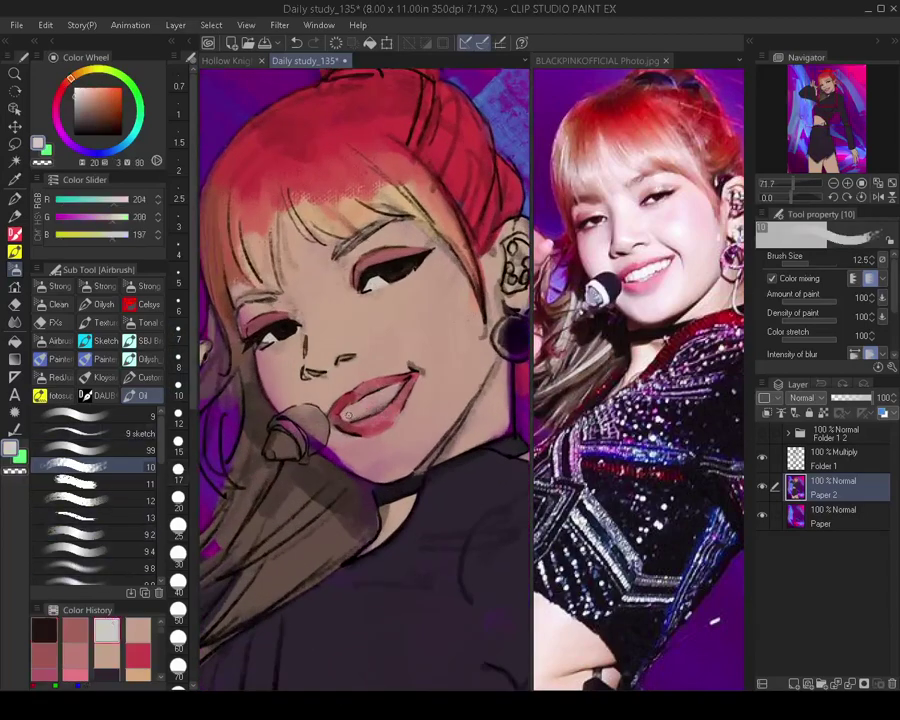
left_click_drag(344, 412, 356, 405)
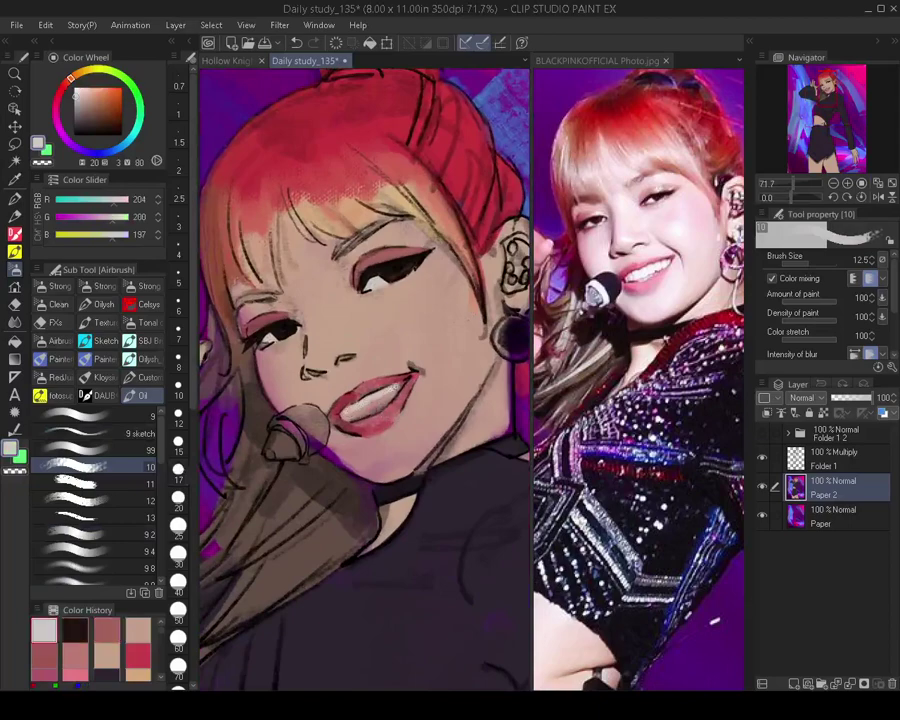
key("bracketright")
key("bracketright")
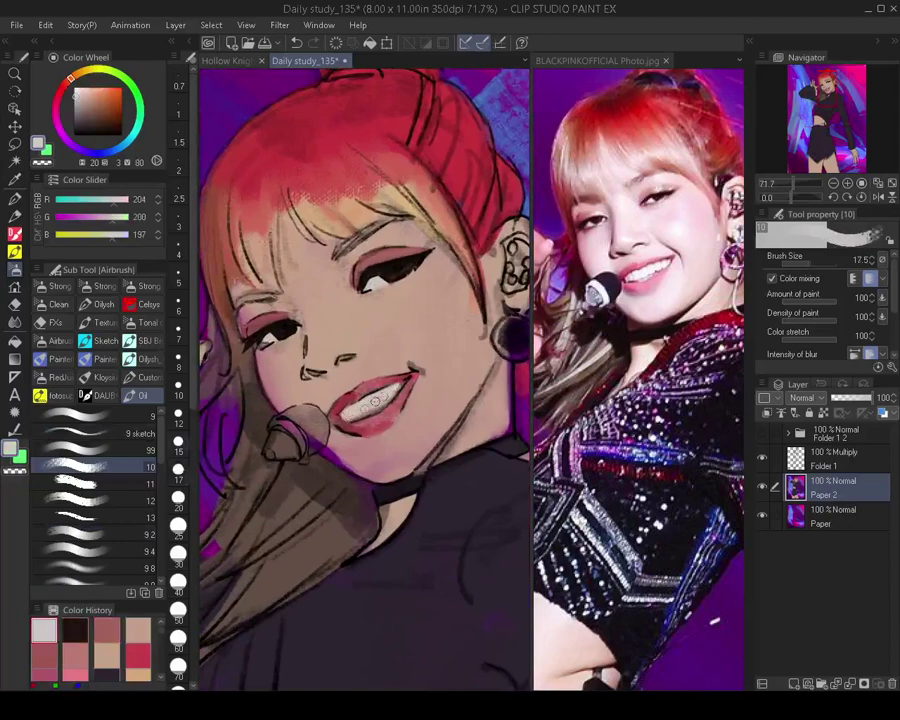
Mix a muted red (RGB 185, 89, 87) and brush a blush over the tip of the nose at size 45
scroll(360, 428, "down", 6)
left_click_drag(346, 524, 369, 398)
left_click_drag(378, 464, 379, 460)
scroll(377, 459, "up", 5)
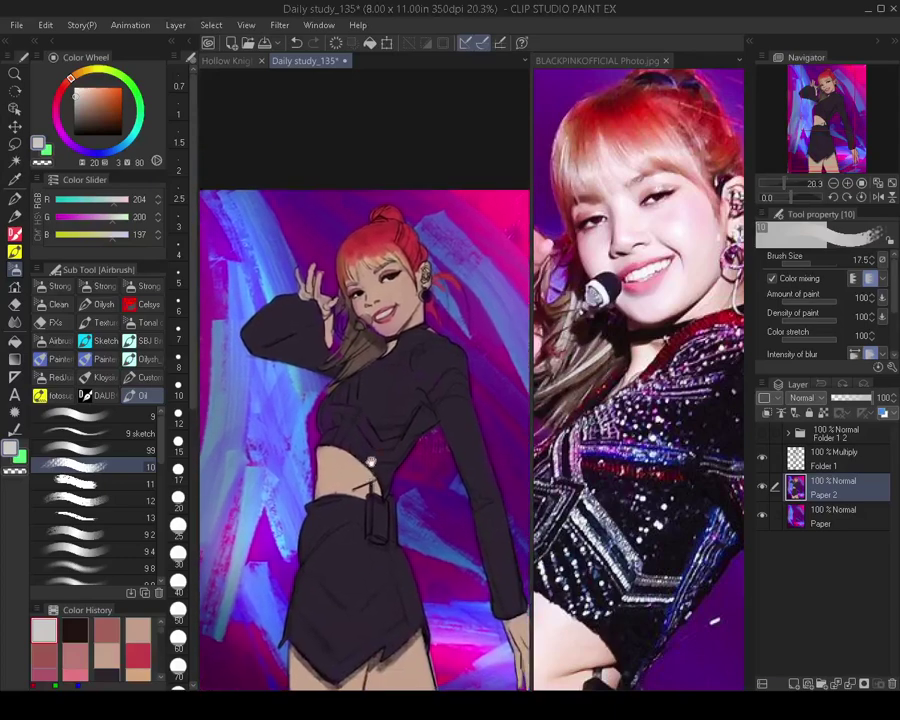
scroll(370, 383, "up", 3)
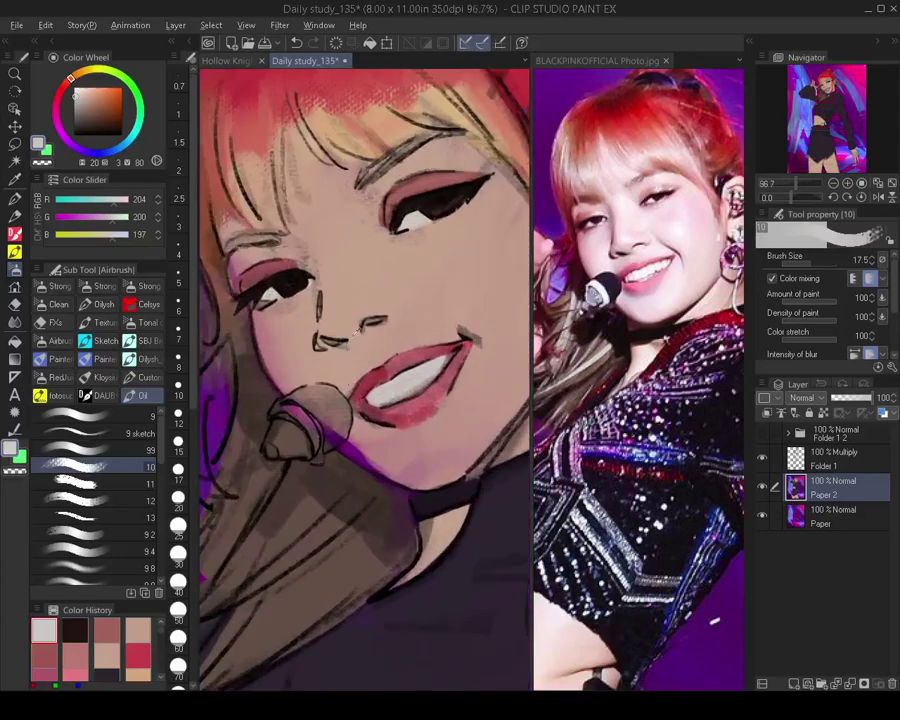
mouse_move(71, 84)
left_mouse_down()
mouse_move(63, 95)
mouse_move(46, 70)
mouse_move(61, 89)
left_mouse_up()
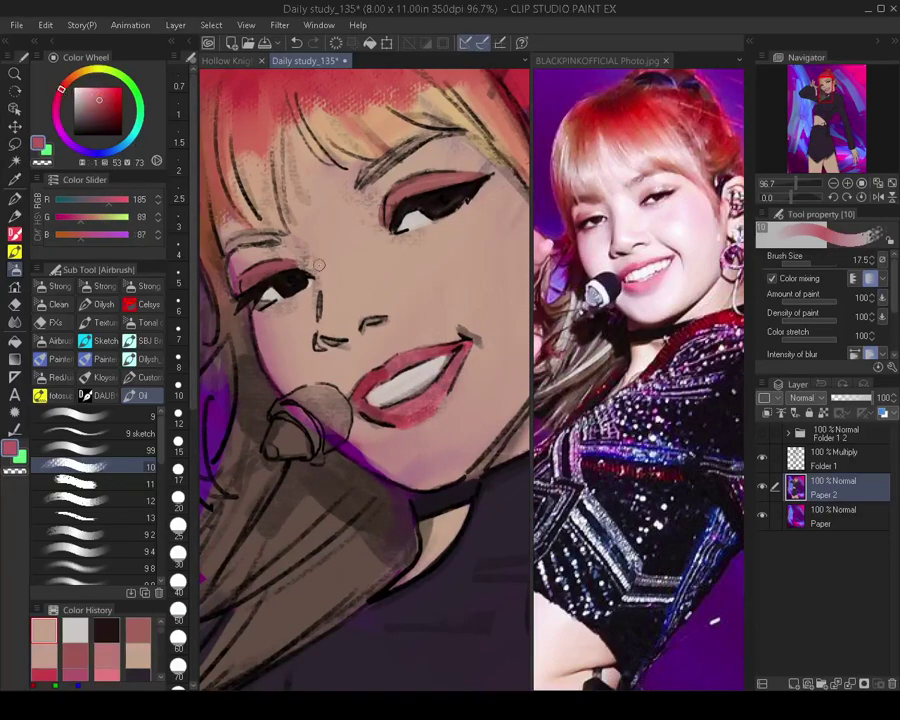
key("bracketright")
key("bracketright")
key("bracketright")
key("bracketright")
key("bracketright")
key("bracketright")
mouse_move(328, 310)
left_mouse_down()
mouse_move(336, 322)
mouse_move(354, 306)
mouse_move(368, 312)
mouse_move(357, 327)
mouse_move(343, 298)
mouse_move(347, 310)
left_mouse_up()
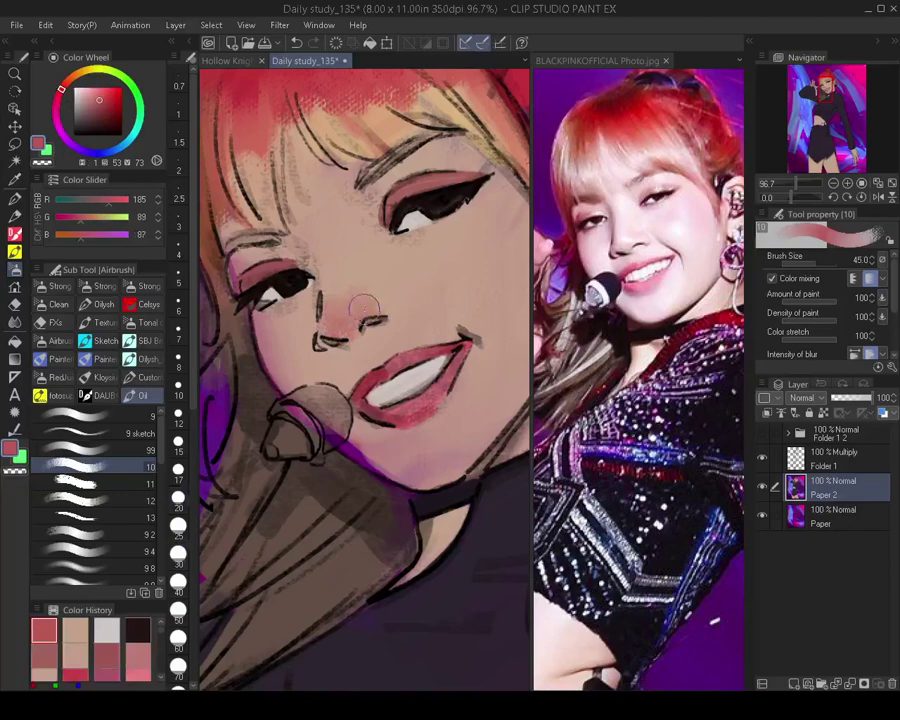
Sample the facial skin (RGB 196, 162, 141) and soften the blush on the nose at size 45
left_click(358, 298, "alt")
mouse_move(345, 310)
left_mouse_down()
mouse_move(373, 299)
mouse_move(338, 314)
mouse_move(353, 322)
mouse_move(336, 326)
mouse_move(364, 318)
mouse_move(340, 324)
mouse_move(350, 330)
mouse_move(342, 326)
mouse_move(372, 297)
mouse_move(342, 297)
mouse_move(372, 298)
mouse_move(383, 330)
mouse_move(341, 336)
left_mouse_up()
scroll(383, 327, "down", 2)
scroll(345, 332, "up", 1)
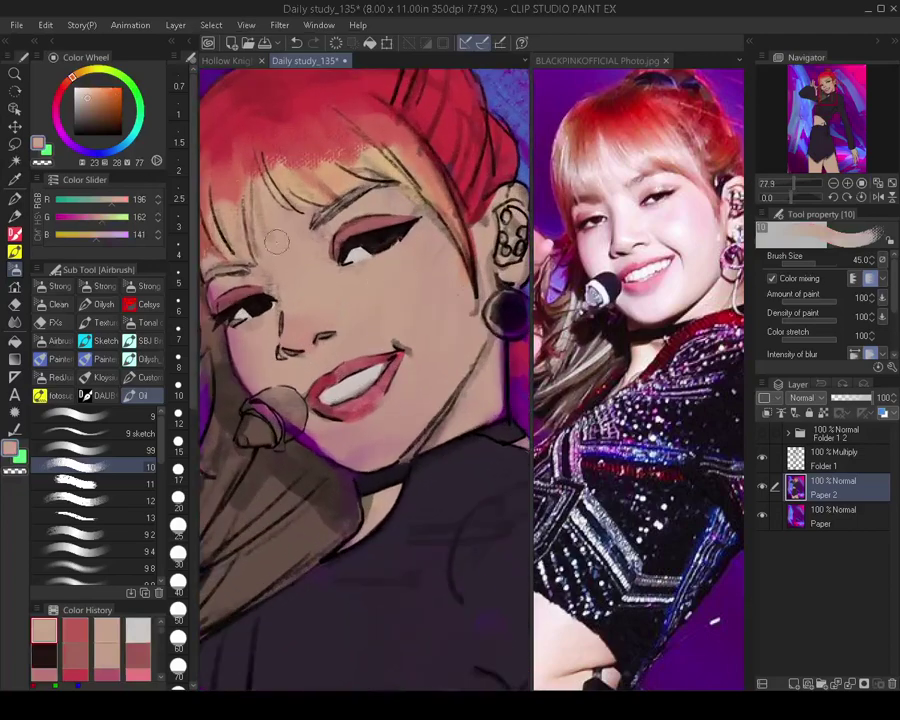
Reuse the muted red (RGB 185, 89, 87) for cheek blush, at size 70 below the eye nearer the ear and smaller on the far cheek
left_click(75, 630)
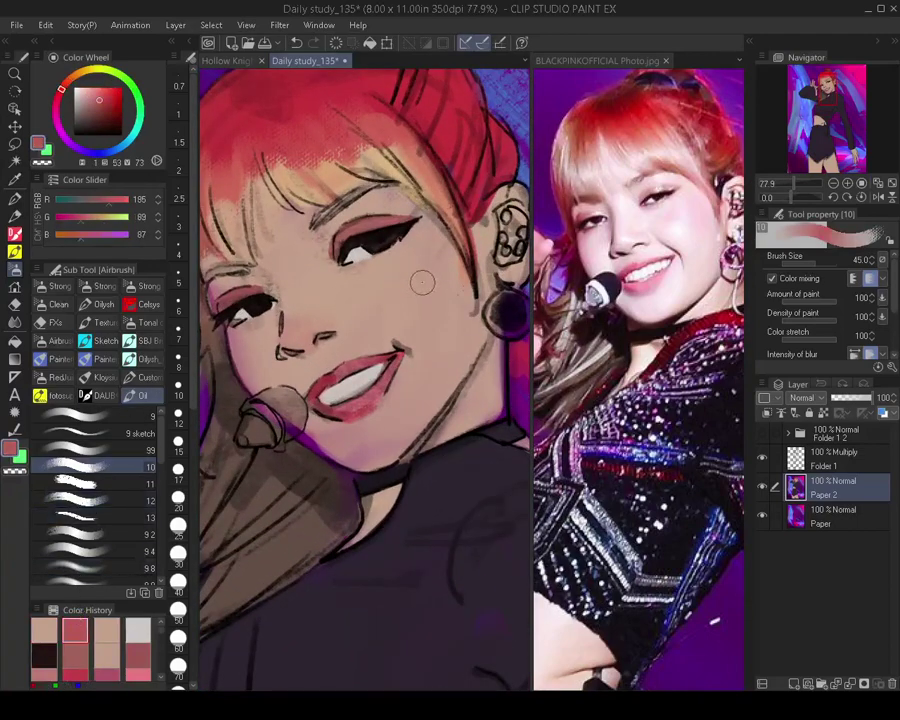
key("]")
key("]")
key("]")
mouse_move(434, 261)
left_mouse_down()
mouse_move(391, 295)
mouse_move(404, 277)
mouse_move(397, 311)
mouse_move(421, 289)
mouse_move(432, 306)
mouse_move(443, 305)
mouse_move(378, 308)
left_mouse_up()
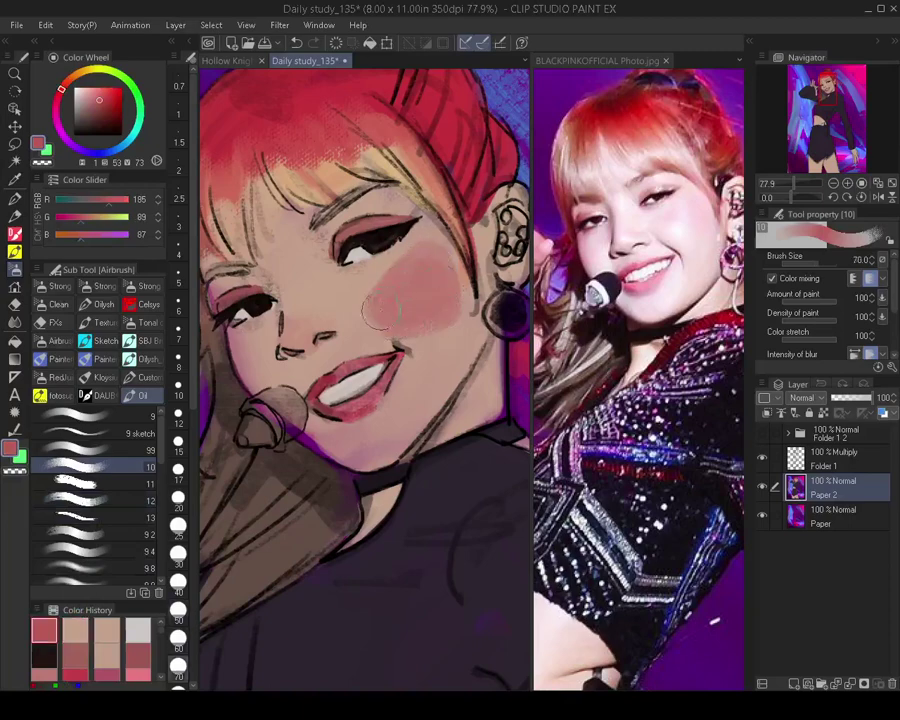
key("[")
key("[")
key("[")
mouse_move(246, 356)
left_mouse_down()
mouse_move(257, 370)
mouse_move(241, 358)
mouse_move(252, 341)
mouse_move(265, 354)
mouse_move(259, 366)
left_mouse_up()
Sample the skin beside the far cheek (RGB 193, 156, 138) and blend the blush on both cheeks at sizes 50 to 80
left_click(262, 351, "alt")
key("]")
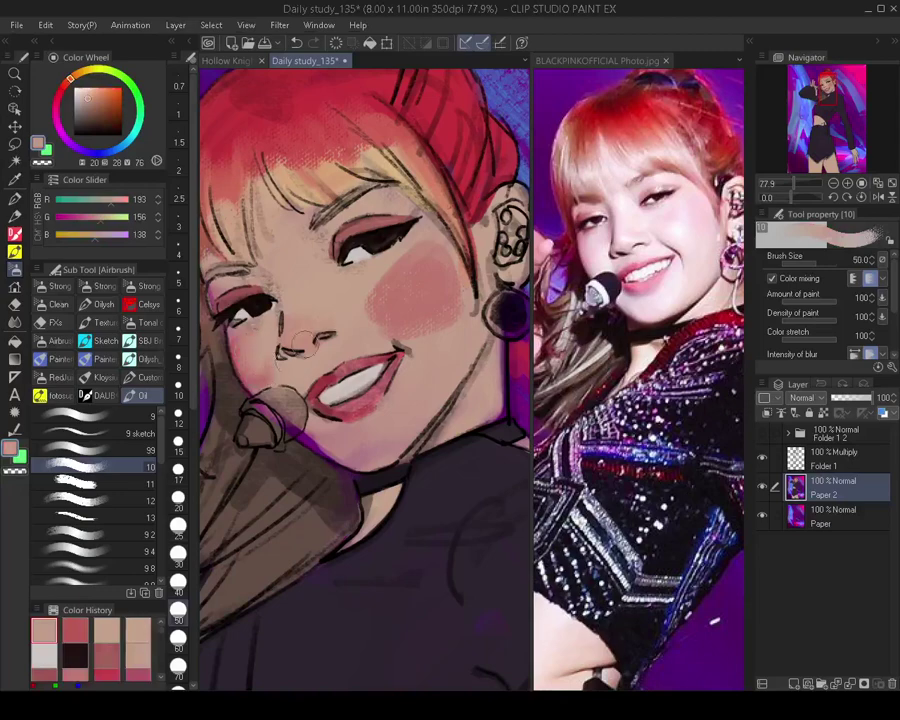
key("bracketright")
key("bracketright")
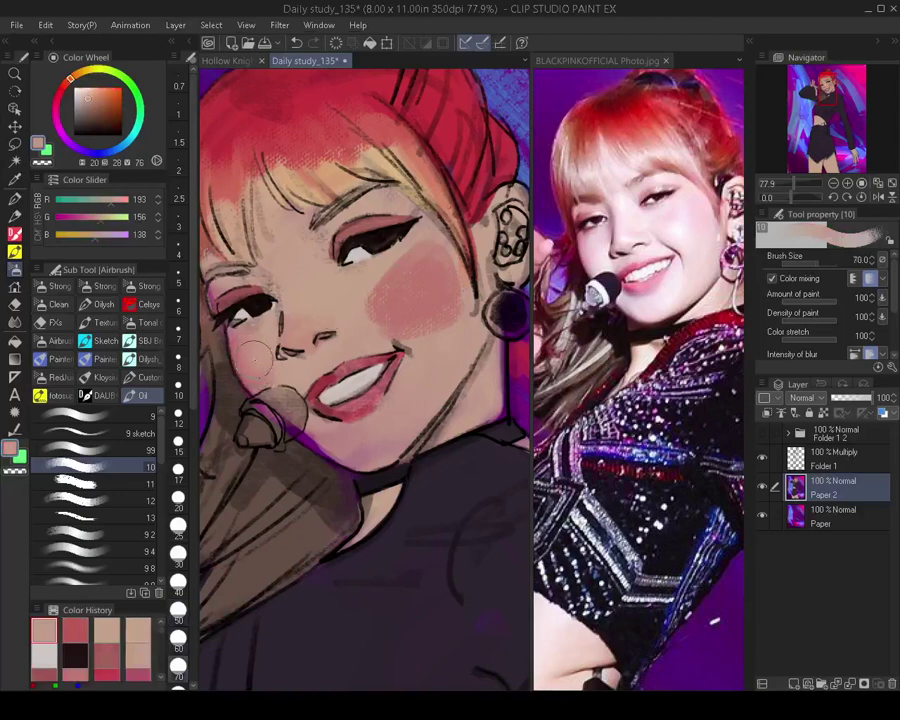
key("bracketright")
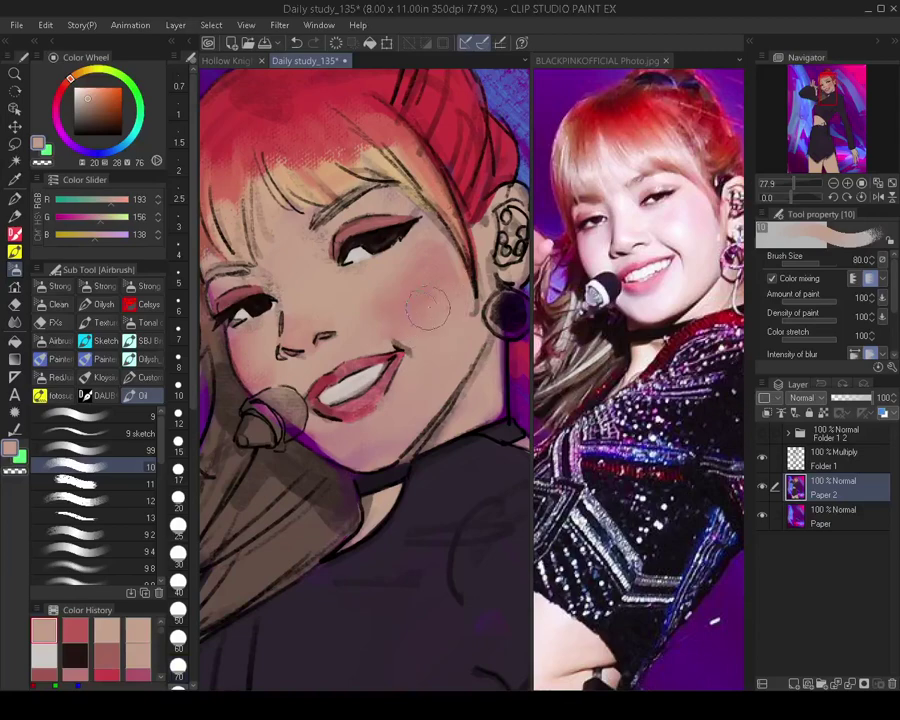
Compare the whole painting with the full reference photo and examine the microphone beside the mouth in both
scroll(443, 332, "down", 5)
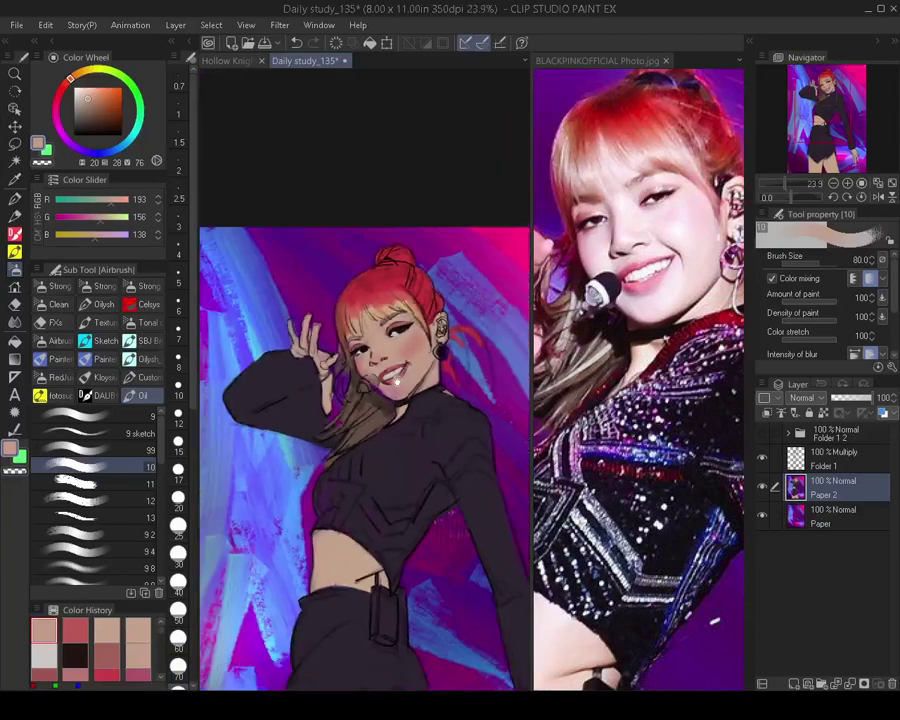
left_click_drag(394, 389, 385, 277)
mouse_move(379, 339)
left_mouse_down()
mouse_move(374, 374)
mouse_move(384, 336)
left_mouse_up()
left_click(645, 348)
left_click_drag(645, 348, 613, 402)
scroll(625, 300, "down", 3)
left_click(398, 402)
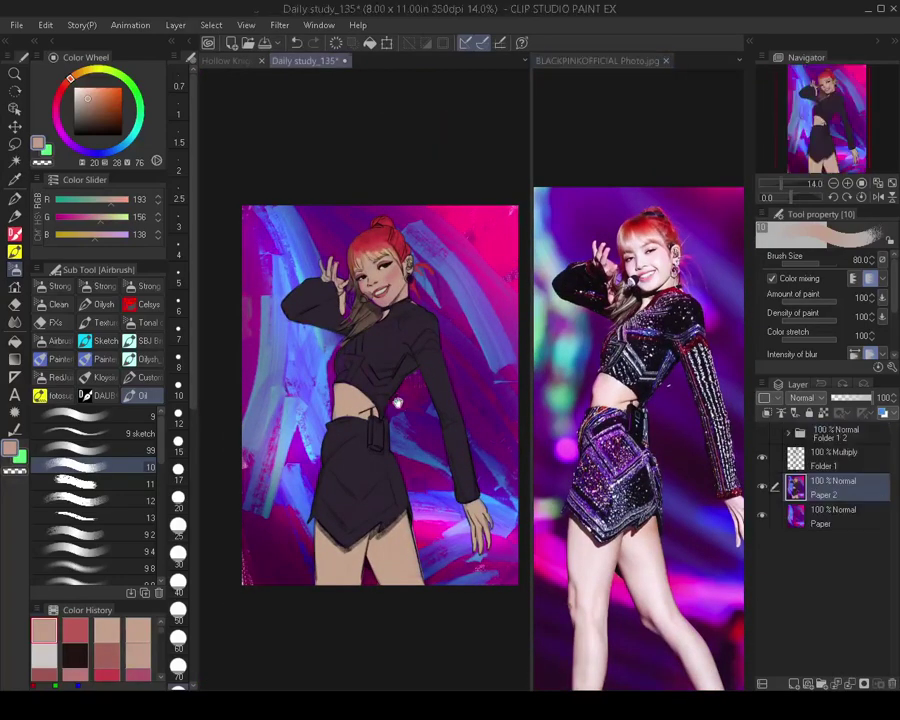
scroll(435, 338, "up", 5)
left_click_drag(435, 338, 445, 450)
left_click(616, 350)
left_click_drag(616, 350, 655, 305)
left_click(420, 362)
scroll(405, 380, "up", 4)
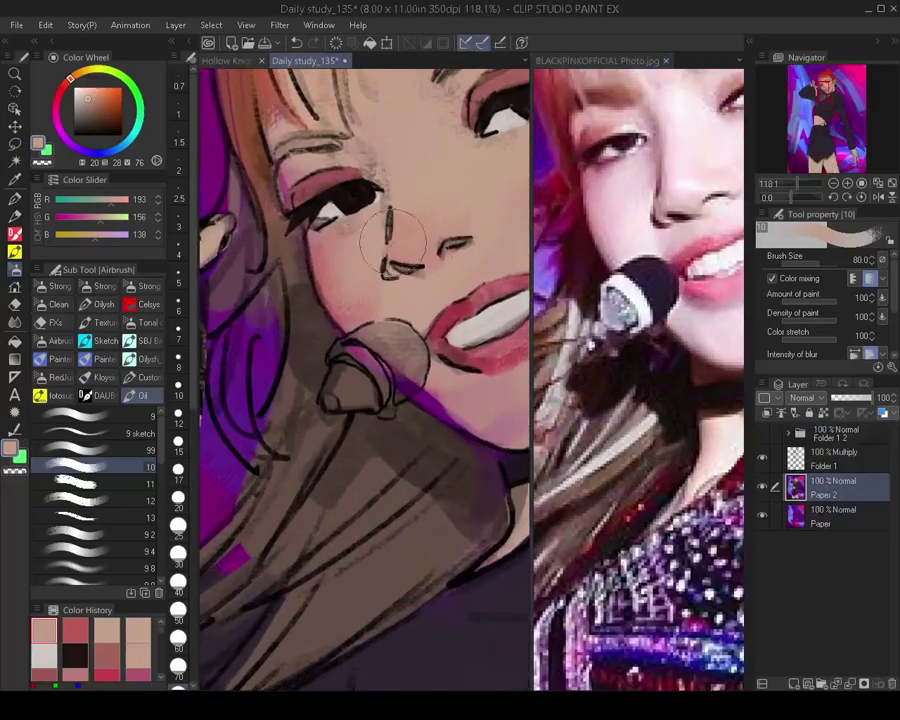
Mix a very dark purple (RGB 25, 19, 29) and fill the microphone's round foam head at sizes 12.5 to 20
left_click(91, 124)
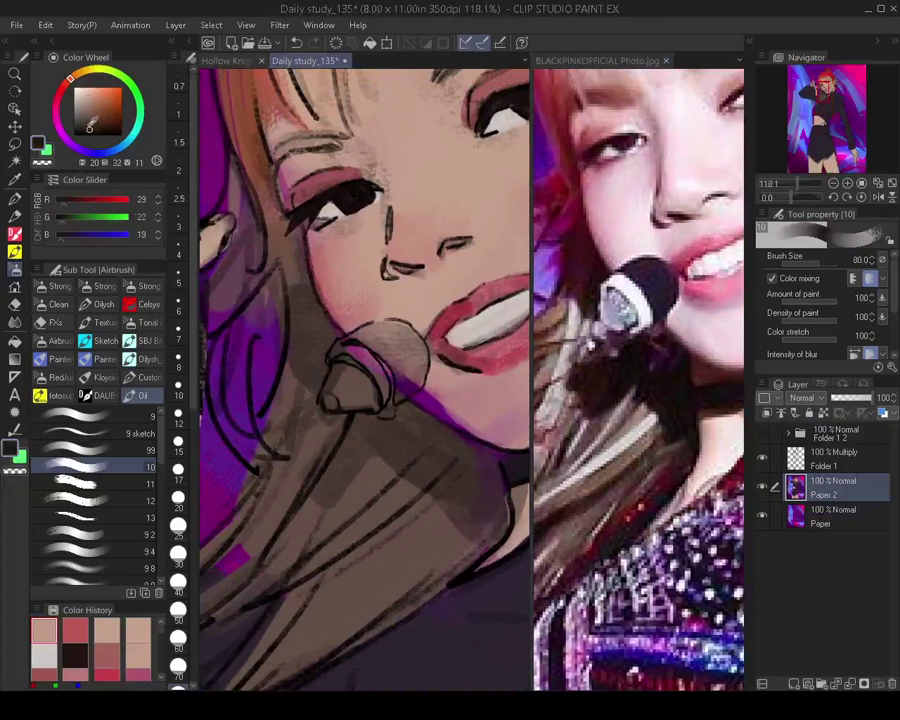
mouse_move(64, 84)
left_mouse_down()
mouse_move(52, 100)
mouse_move(71, 145)
left_mouse_up()
key("bracketleft")
key("bracketleft")
key("bracketleft")
key("bracketleft")
key("bracketleft")
key("bracketleft")
key("bracketleft")
key("bracketleft")
key("bracketleft")
key("bracketleft")
key("bracketleft")
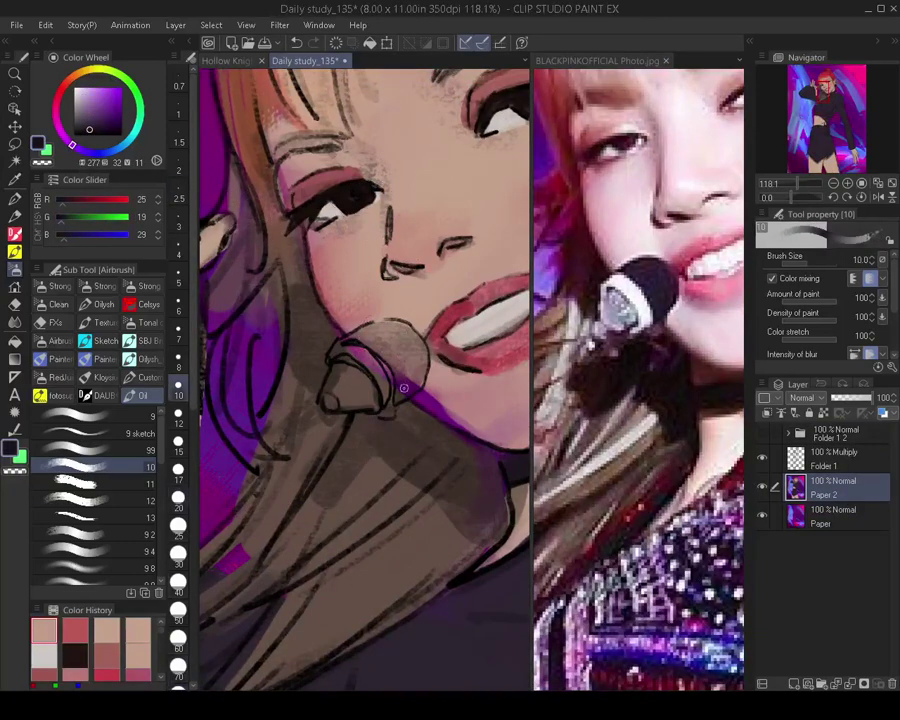
key("bracketright")
key("bracketright")
mouse_move(399, 393)
left_mouse_down()
mouse_move(420, 345)
mouse_move(408, 330)
mouse_move(388, 323)
mouse_move(352, 337)
mouse_move(394, 347)
mouse_move(384, 330)
mouse_move(402, 338)
mouse_move(411, 366)
mouse_move(395, 388)
mouse_move(378, 361)
left_mouse_up()
key("bracketright")
key("bracketright")
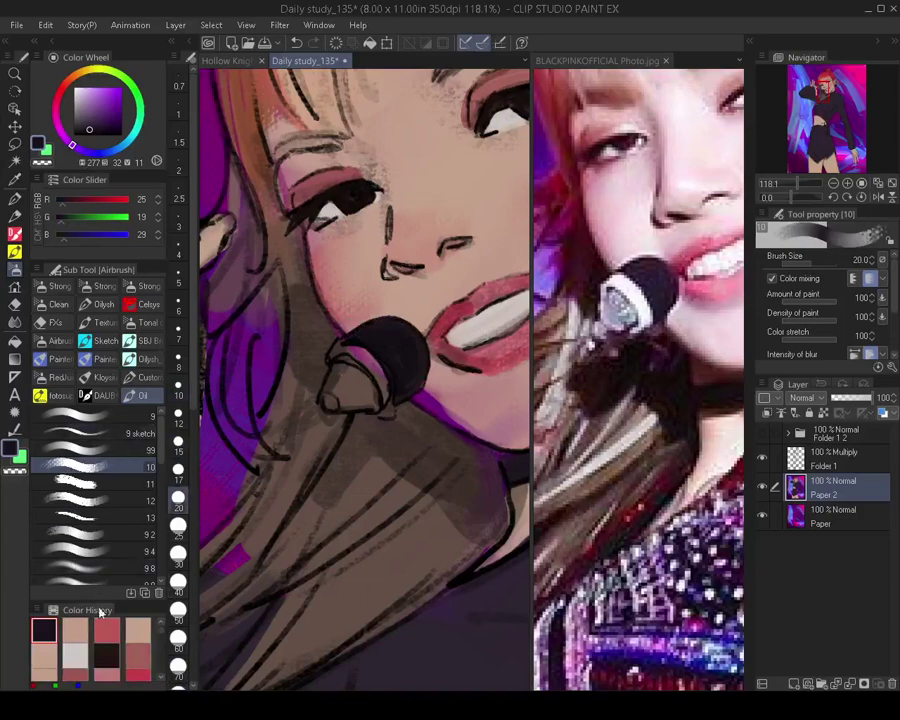
Reuse the light grey (RGB 204, 200, 197) and paint the curved band behind the microphone's foam head at sizes 8 to 15
left_click(77, 627)
key("bracketleft")
key("bracketleft")
key("bracketleft")
key("bracketleft")
key("bracketleft")
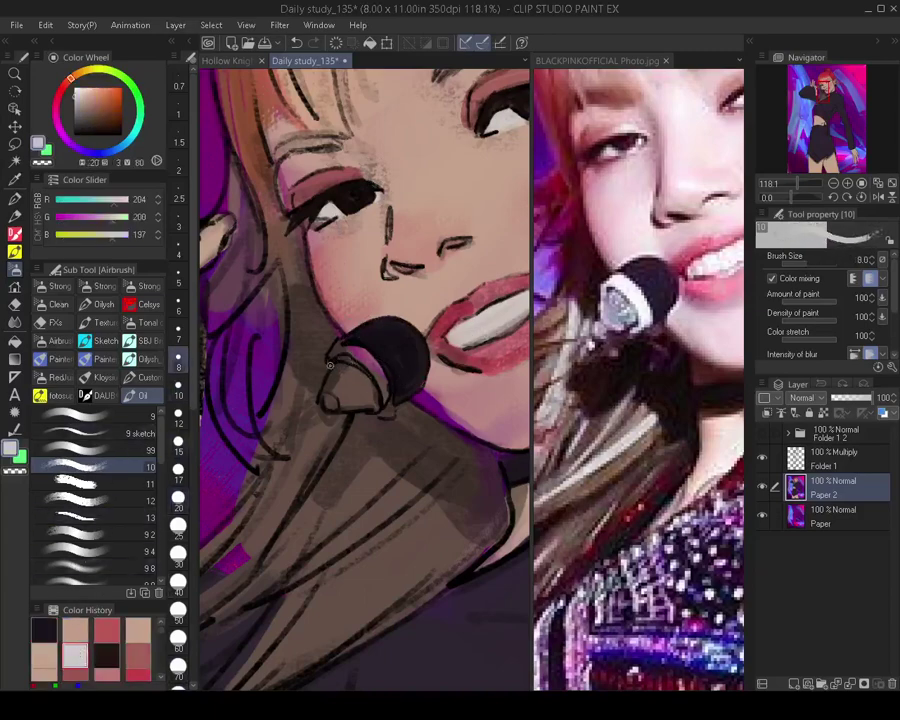
left_click_drag(360, 352, 382, 385)
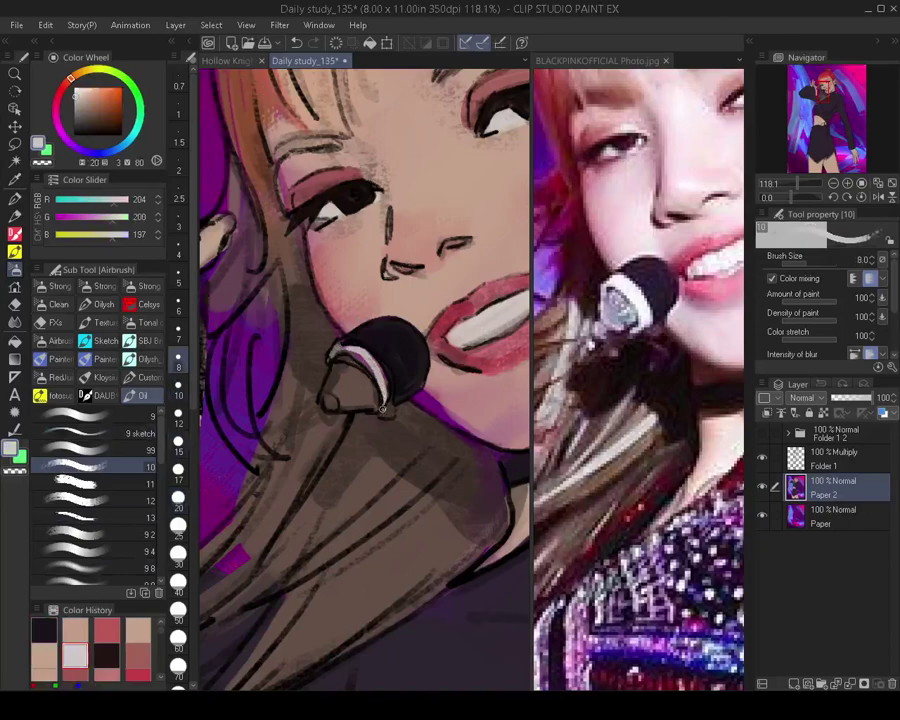
key("bracketright")
key("bracketright")
key("bracketright")
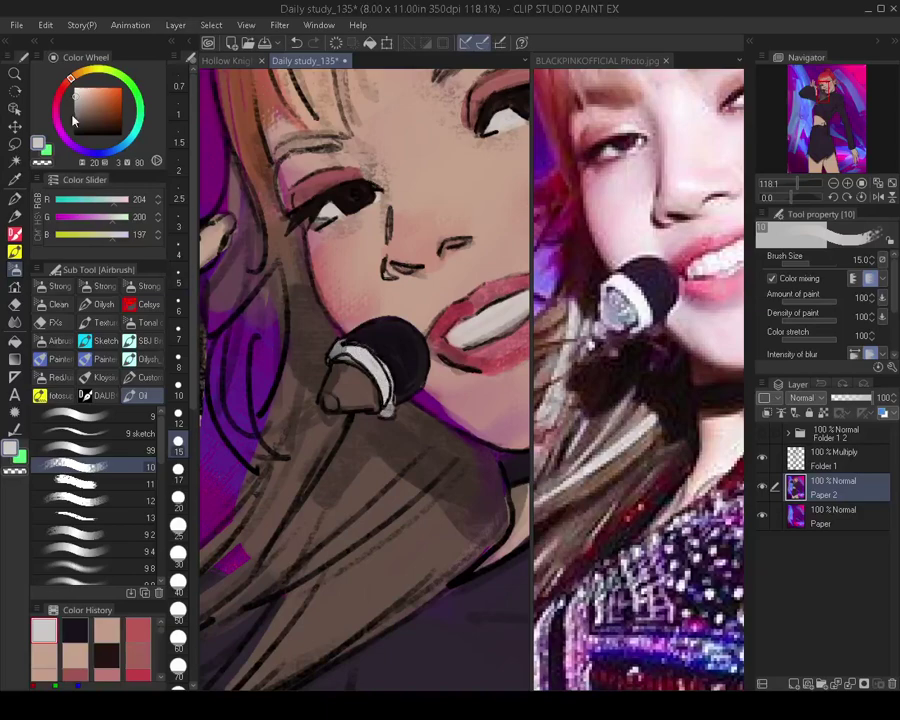
Sample the purple background, lighten it to lavender (RGB 180, 168, 204) and fill the microphone's body at sizes 15 to 17.5
left_click(248, 397, "alt")
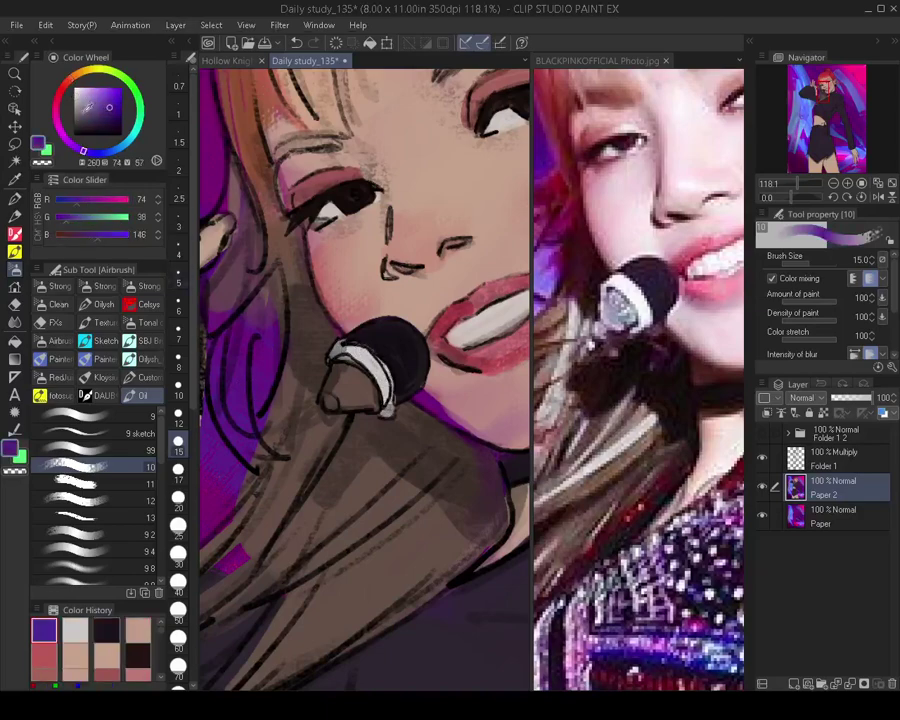
left_click(86, 109)
left_click(86, 93)
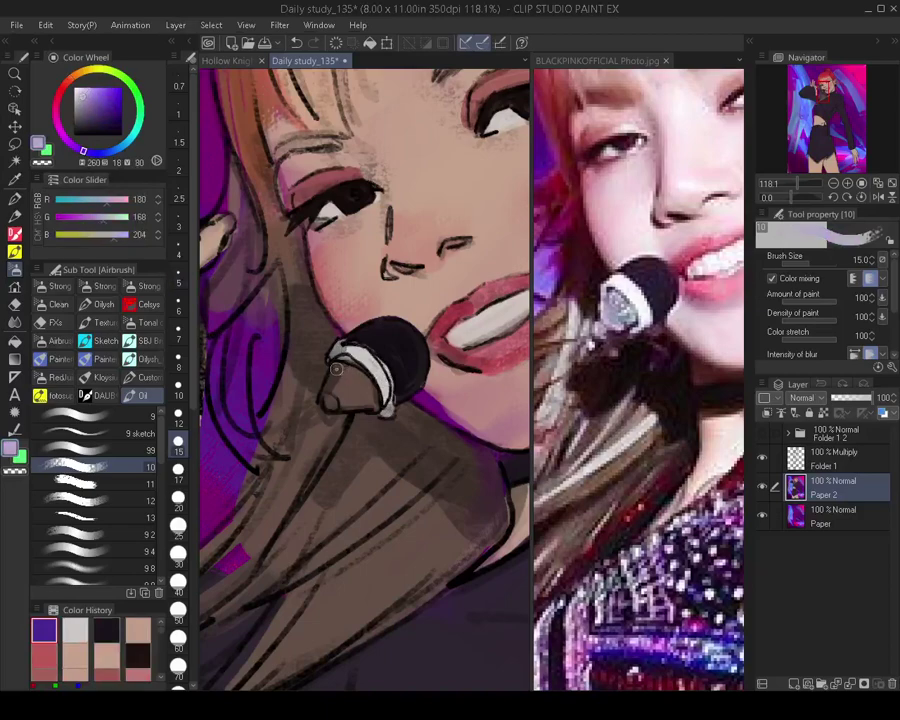
mouse_move(336, 369)
left_mouse_down()
mouse_move(324, 399)
mouse_move(331, 405)
mouse_move(372, 403)
mouse_move(354, 373)
mouse_move(336, 368)
mouse_move(348, 397)
mouse_move(340, 397)
mouse_move(363, 396)
mouse_move(343, 370)
mouse_move(333, 394)
mouse_move(341, 370)
mouse_move(364, 408)
left_mouse_up()
key("]")
scroll(364, 420, "down", 10)
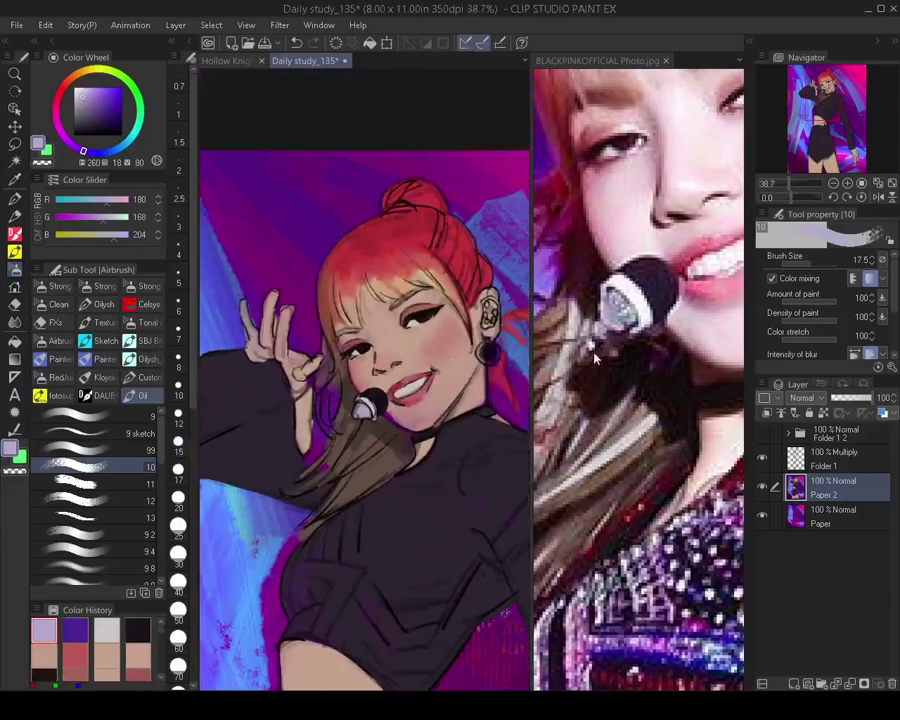
scroll(594, 358, "down", 5)
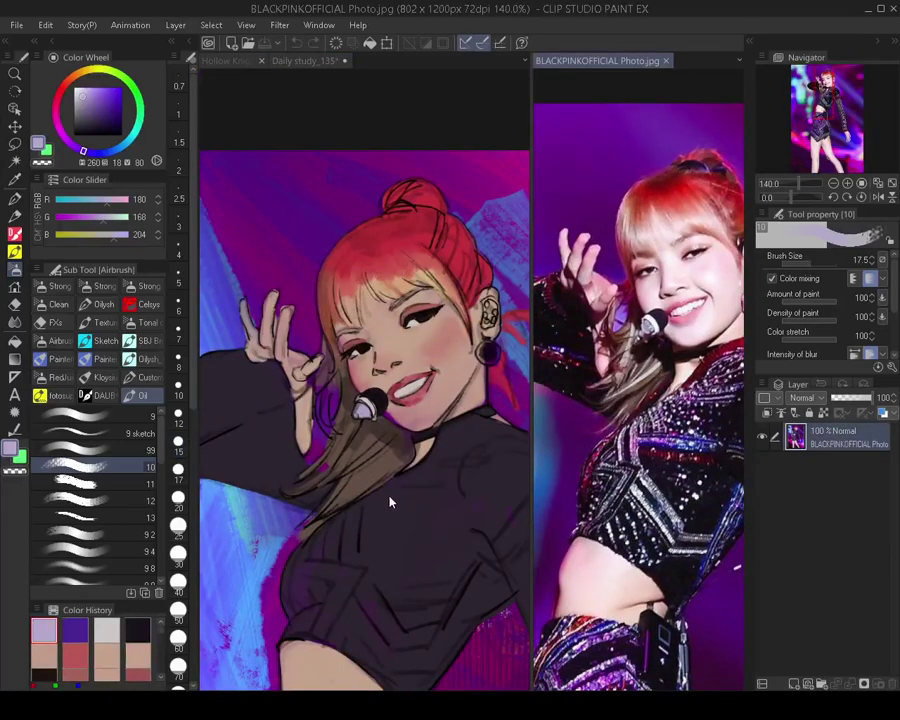
Check the whole painting with and without the line art of Folder 1 and compare it with the full reference photo
scroll(390, 480, "up", 2)
scroll(380, 450, "down", 4)
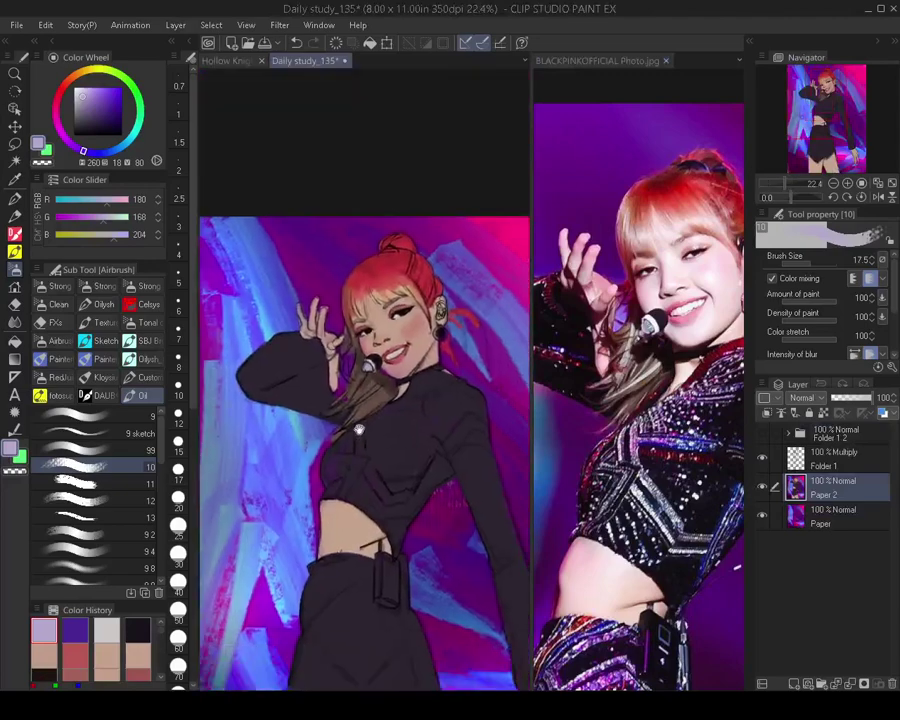
scroll(358, 430, "down", 3)
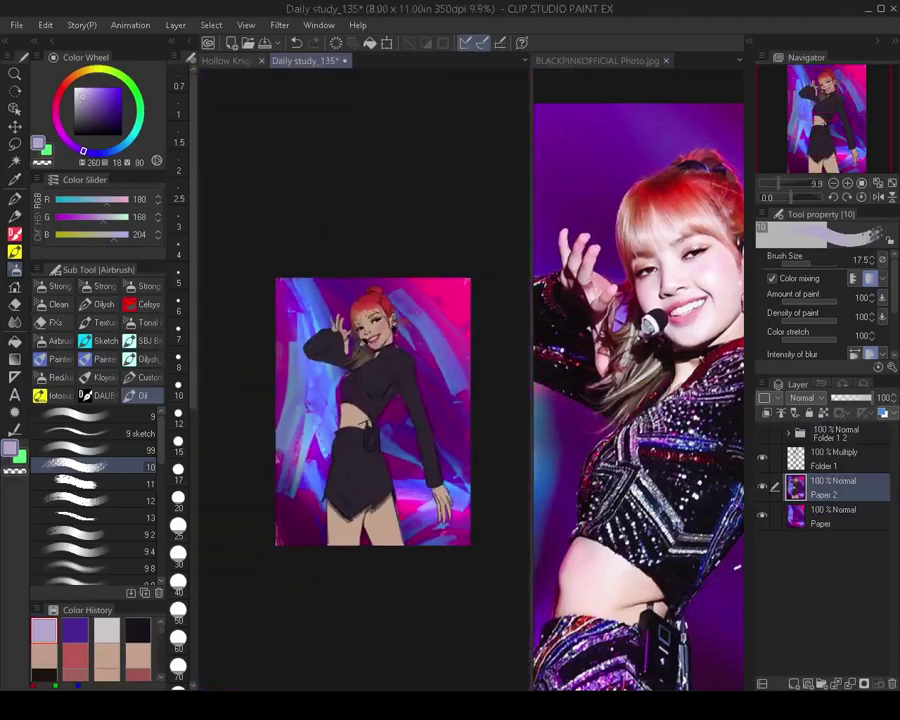
left_click(761, 461)
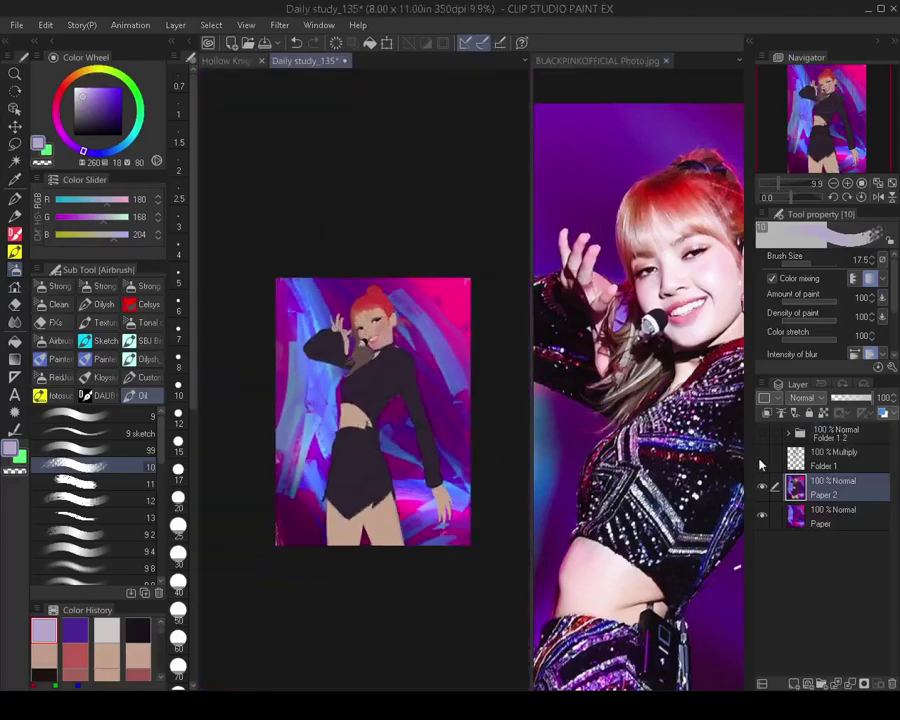
left_click(761, 461)
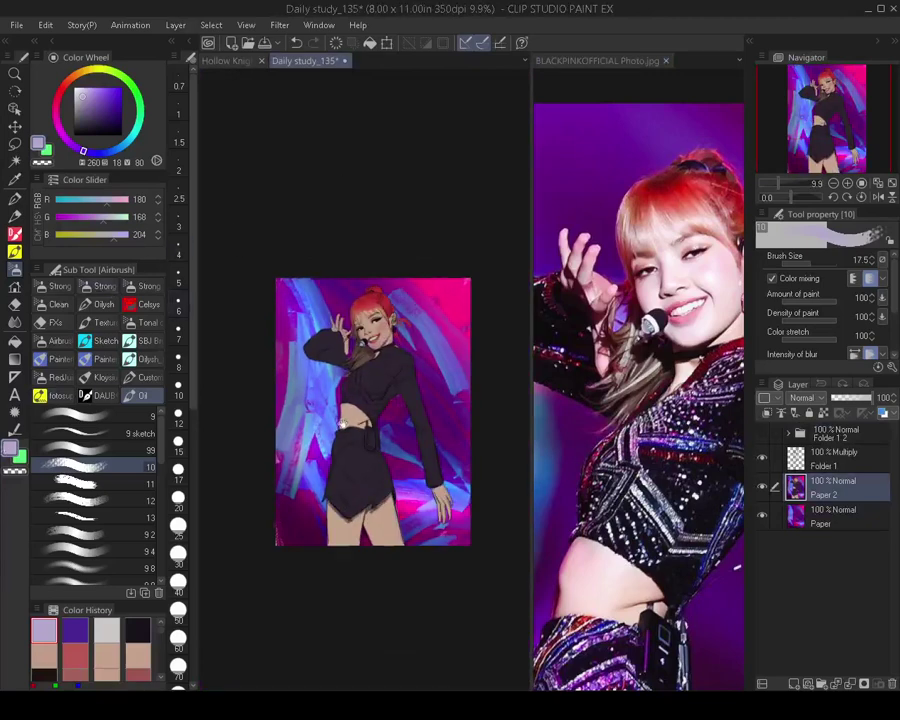
scroll(340, 400, "up", 4)
left_click_drag(357, 450, 341, 432)
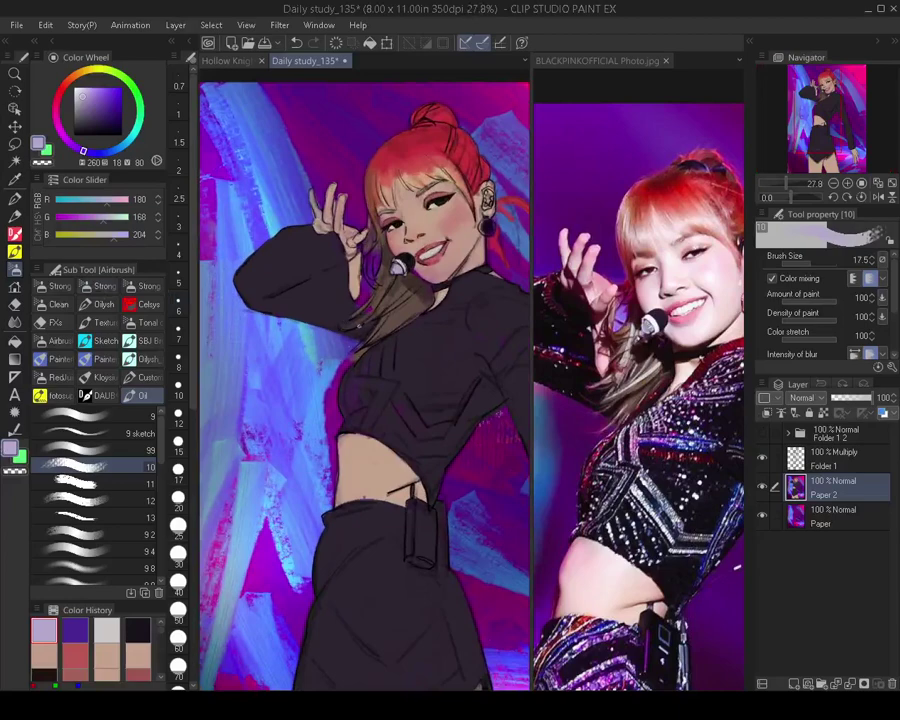
left_click(615, 343)
scroll(615, 343, "down", 5)
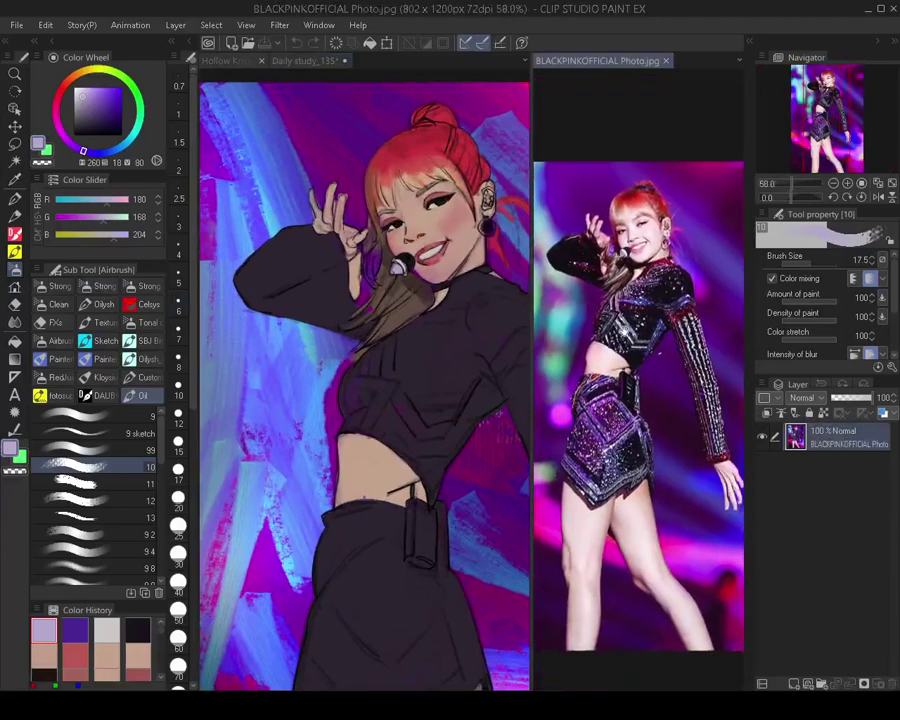
left_click(356, 422)
scroll(356, 422, "down", 4)
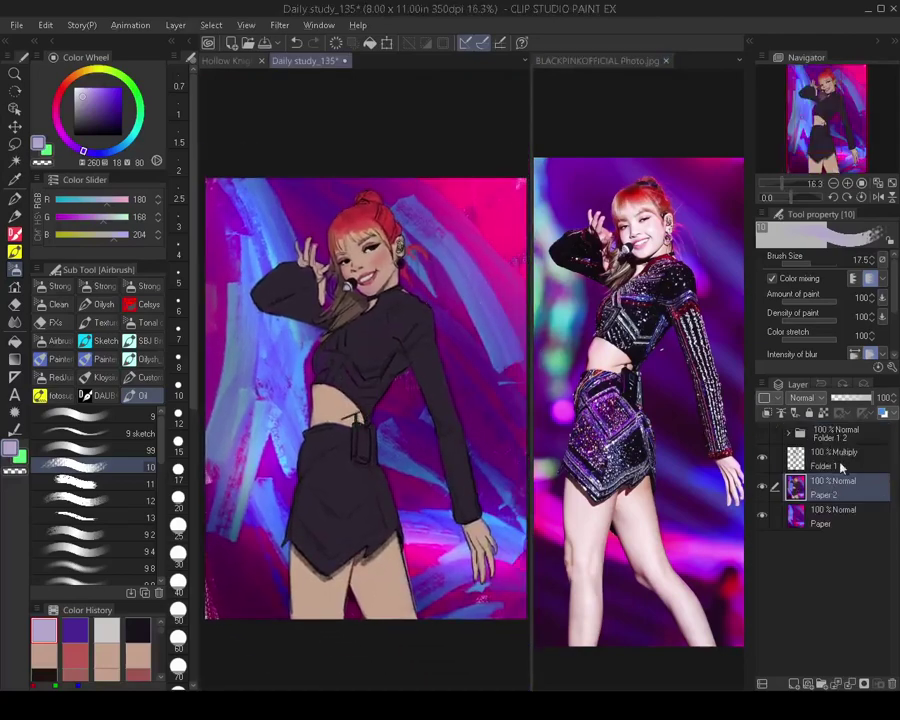
Duplicate the Paper 2 layer, strongly brighten the copy's highlights and midtones with Level Correction, and hide it behind a black layer mask
left_click_drag(832, 490, 840, 473)
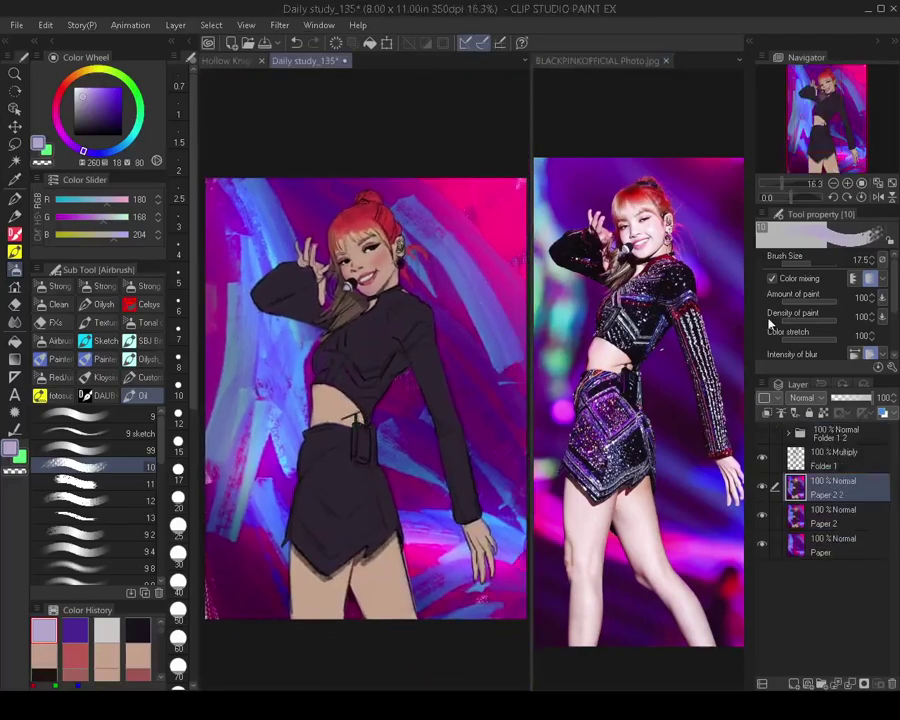
key("ctrl+l")
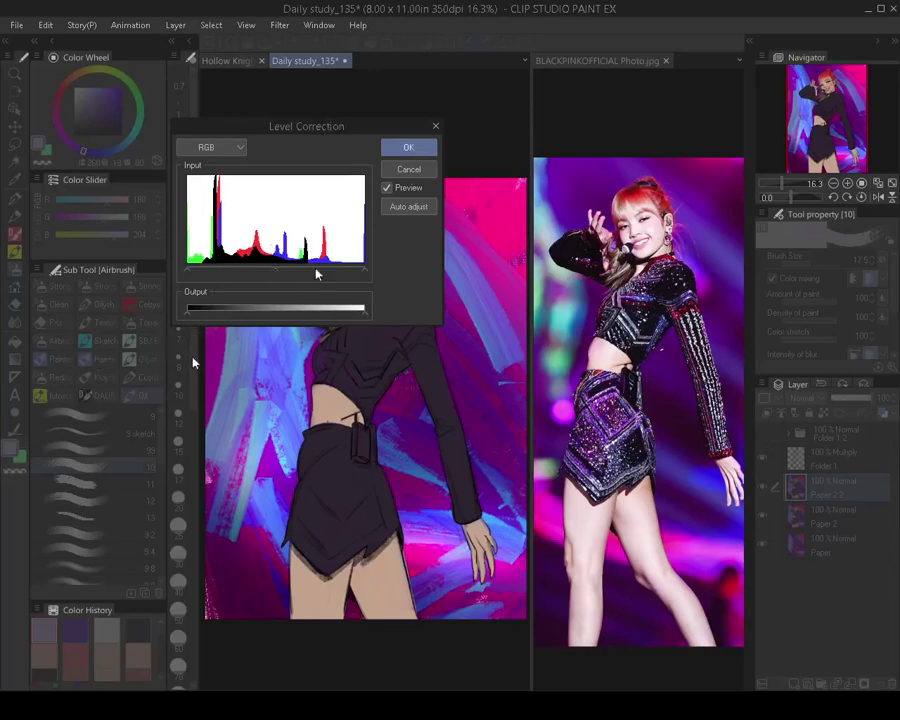
left_click_drag(364, 268, 334, 280)
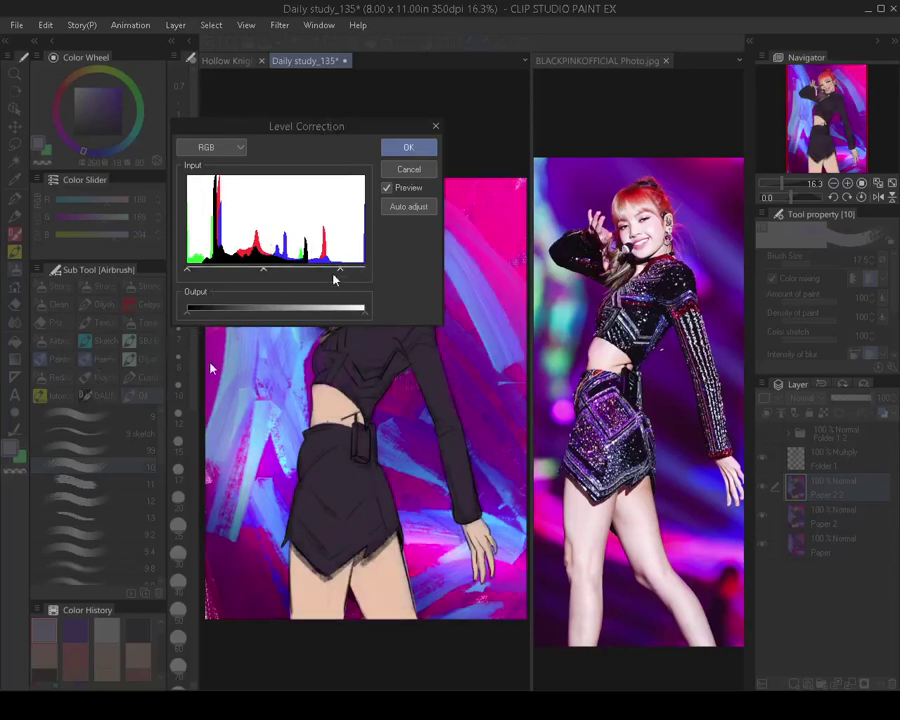
left_click_drag(272, 275, 249, 269)
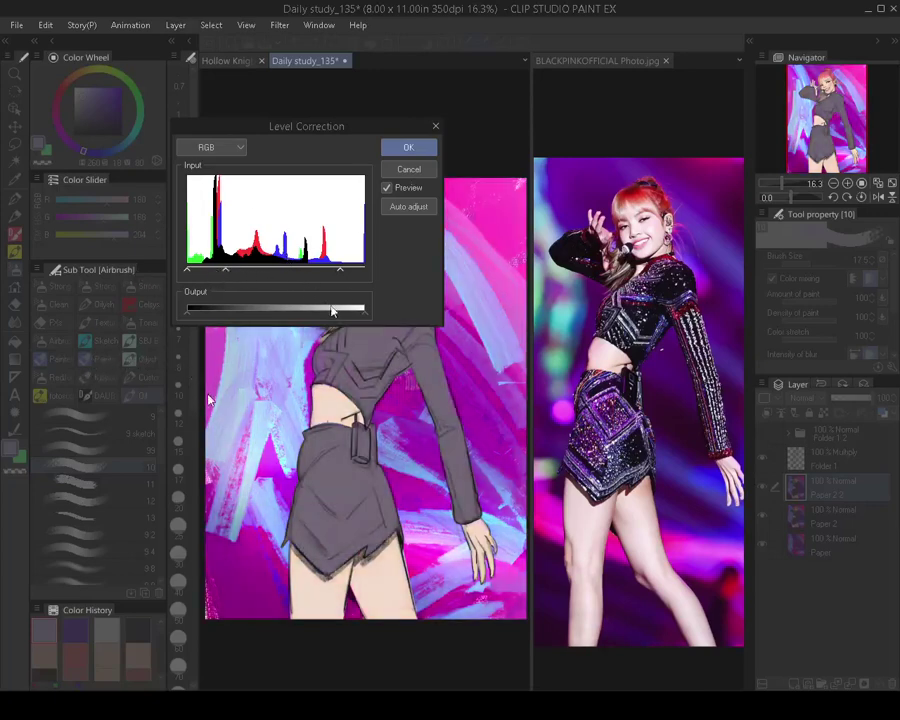
left_click_drag(336, 270, 325, 279)
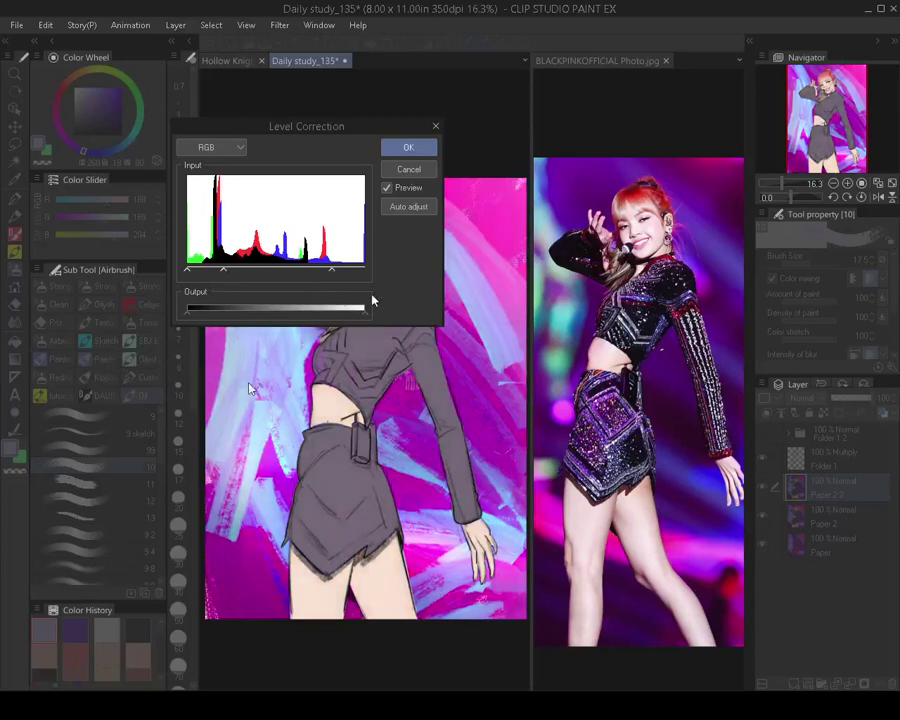
left_click(408, 147)
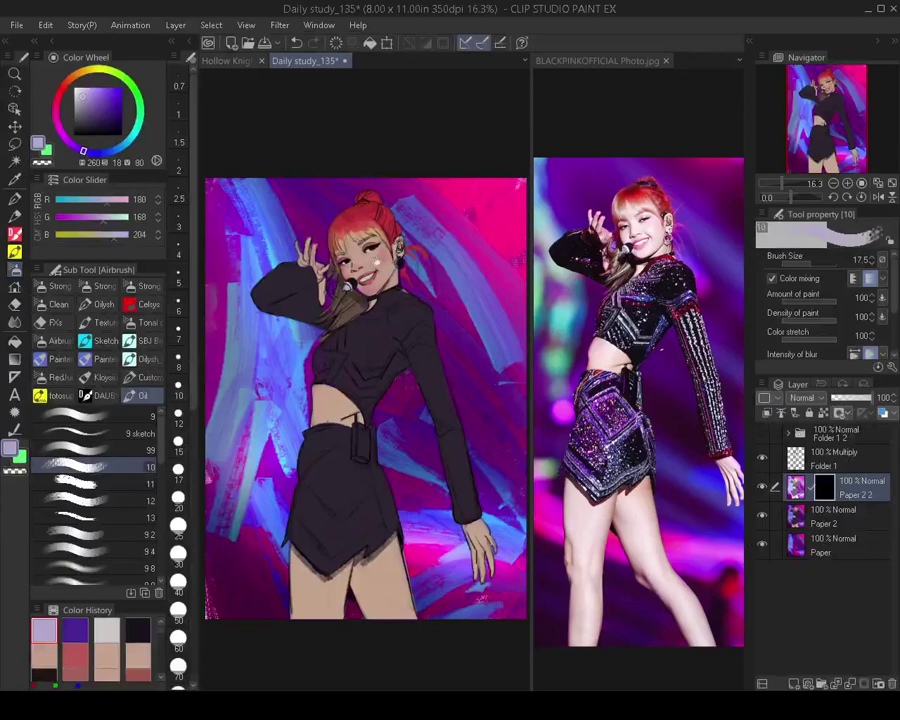
Paint on the mask of the brightened layer at sizes 35 to 50 to reveal lighter hair across the bangs
scroll(378, 262, "up", 5)
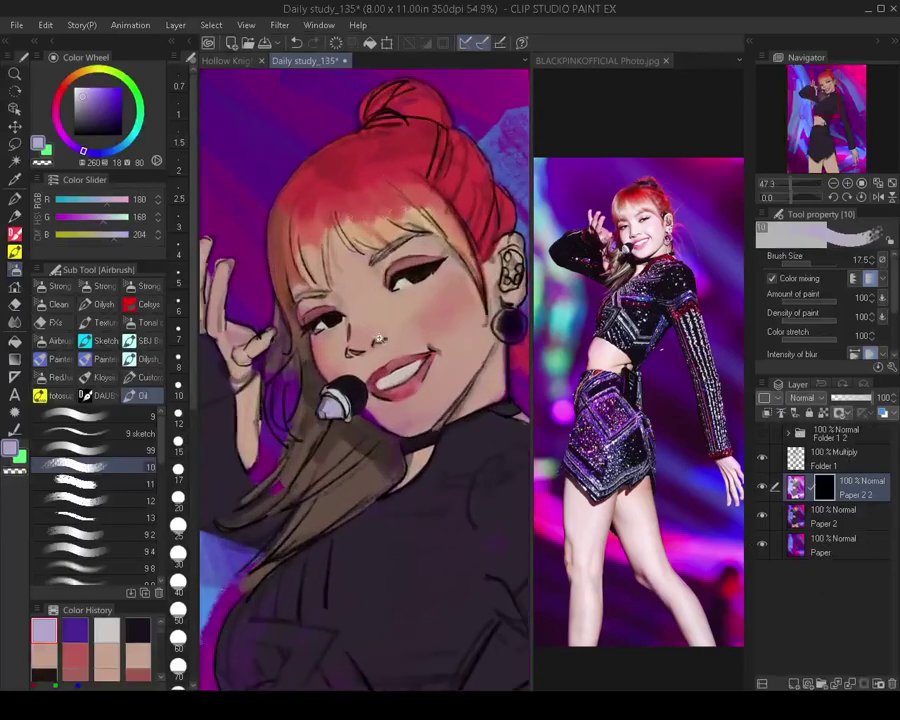
key("]")
key("]")
key("]")
key("]")
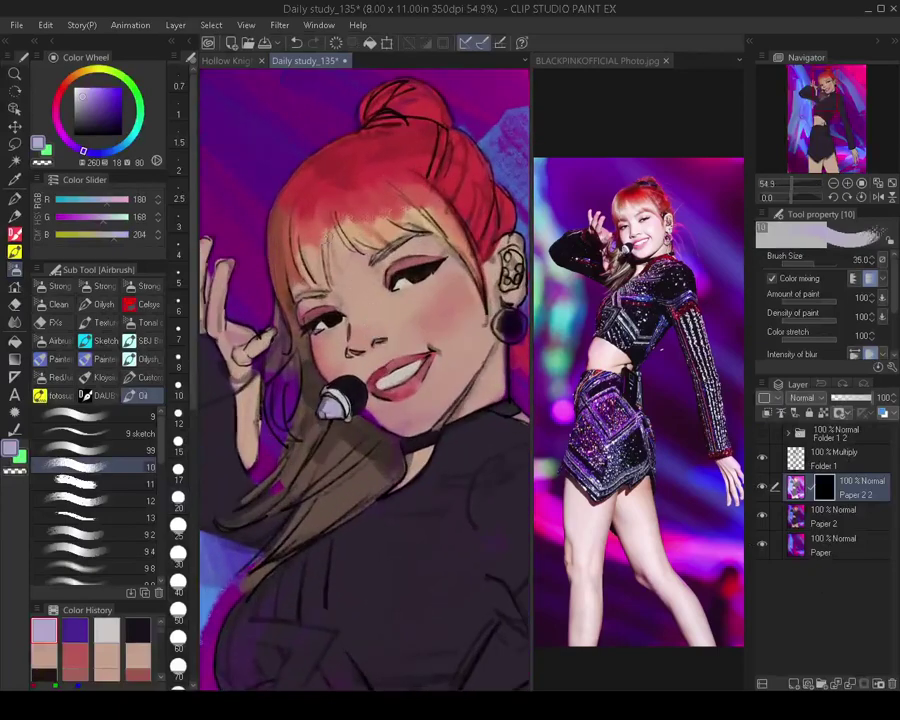
key("bracketright")
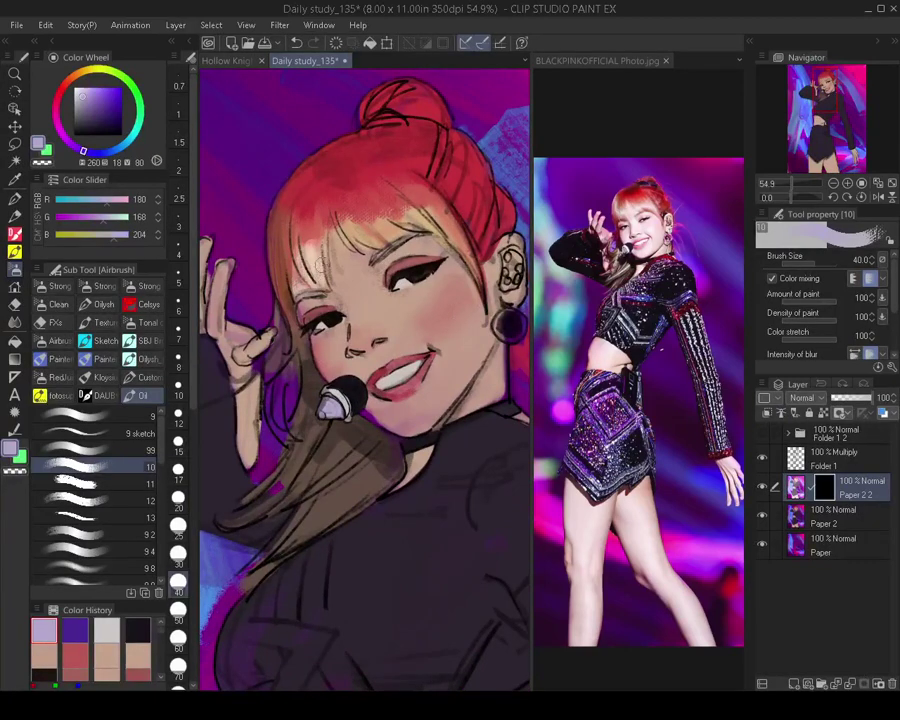
key("bracketleft")
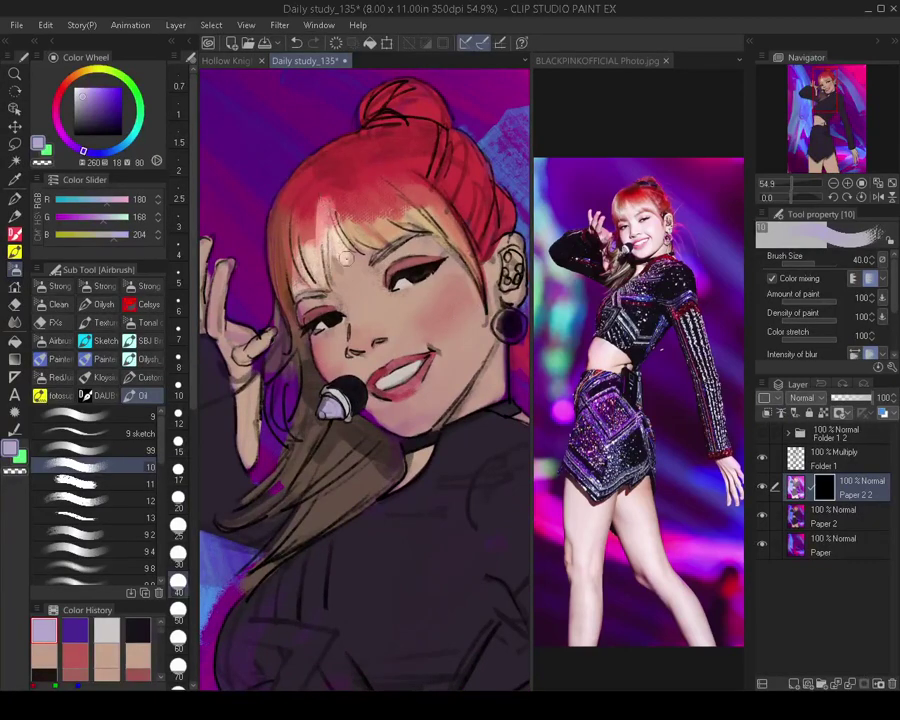
key("bracketright")
key("bracketright")
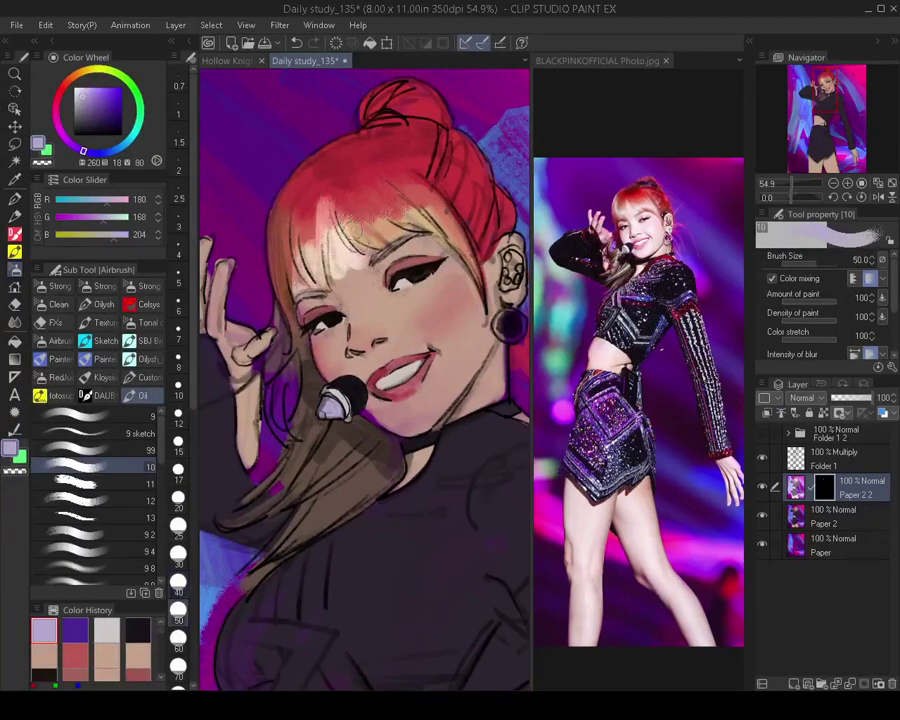
key("bracketleft")
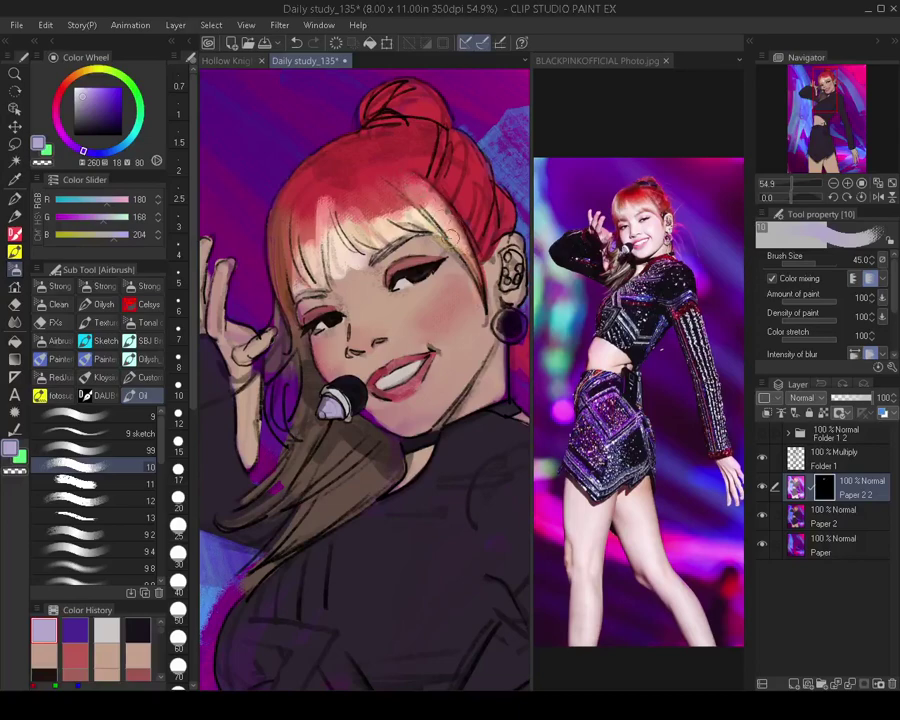
left_click_drag(520, 280, 391, 277)
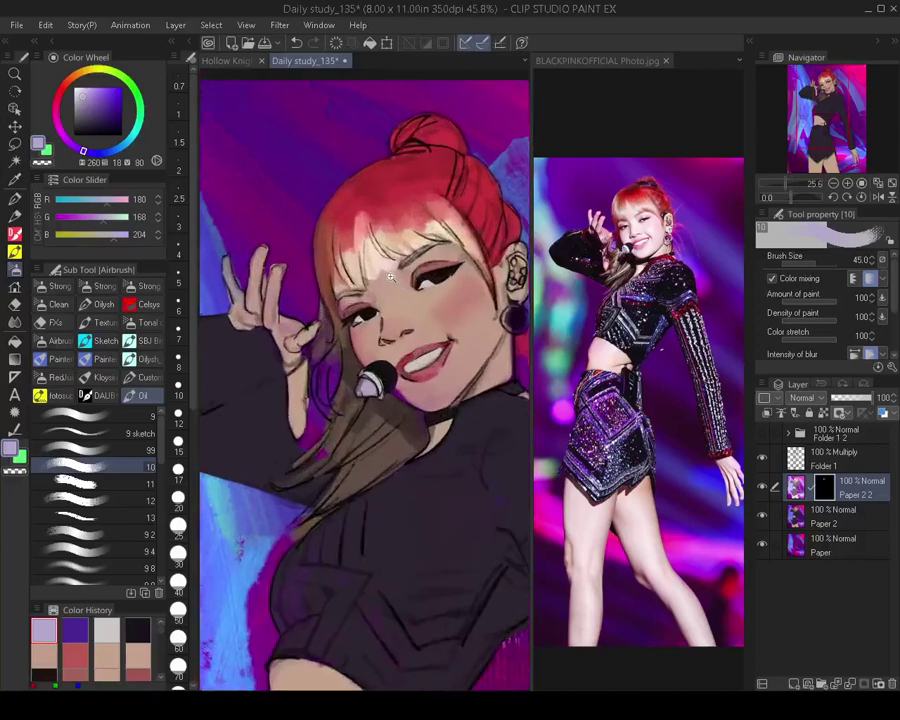
key("[")
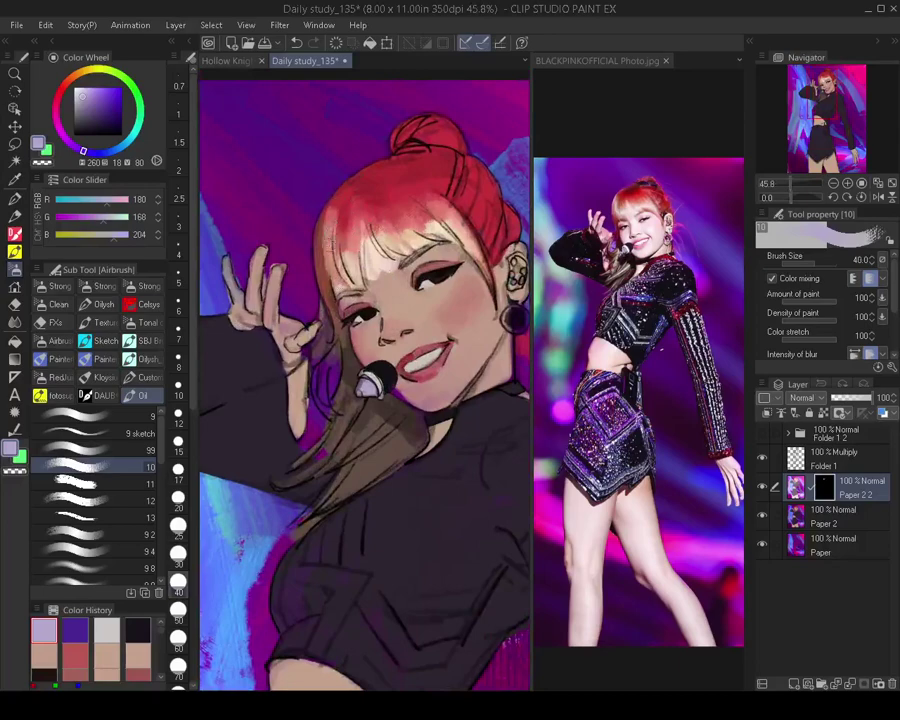
left_click_drag(376, 277, 343, 268)
mouse_move(373, 305)
left_mouse_down()
mouse_move(403, 311)
mouse_move(412, 301)
mouse_move(418, 337)
left_mouse_up()
Reveal the brightened skin along the bridge and tip of the nose on the mask at sizes 25 to 30
key("[")
key("[")
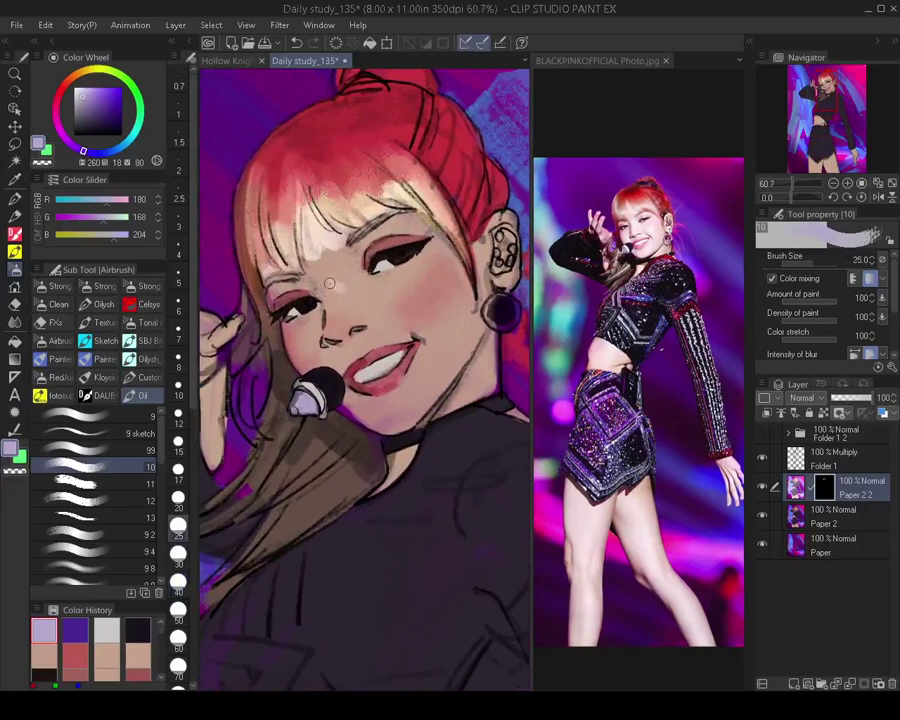
left_click_drag(329, 284, 333, 324)
key("]")
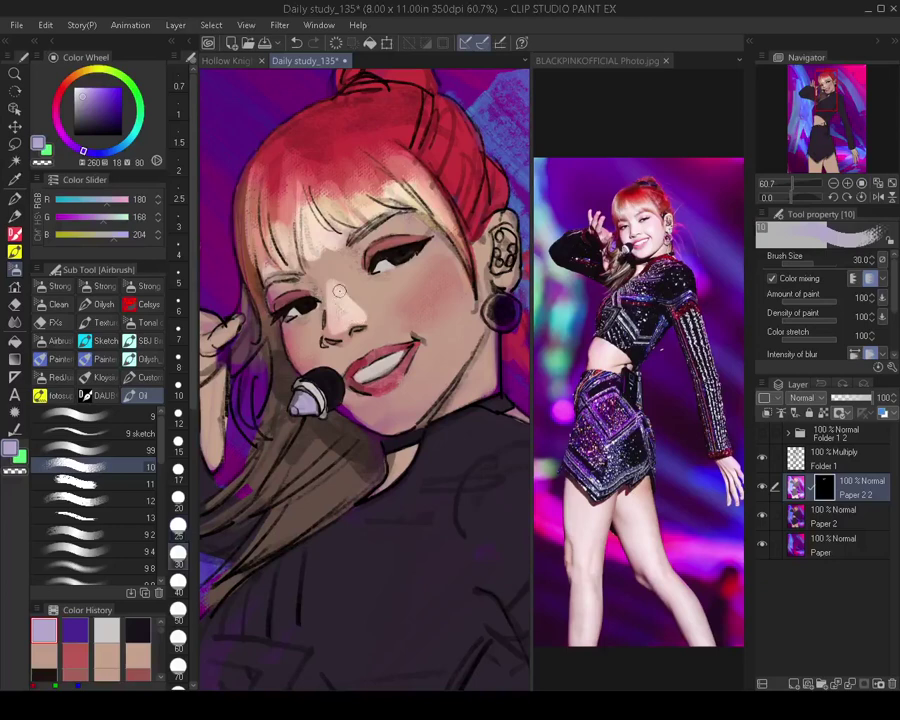
Reveal the brightened skin on the inner cheek beside the nose at size 45 and below the nostrils at size 20
key("bracketright")
key("bracketright")
key("bracketright")
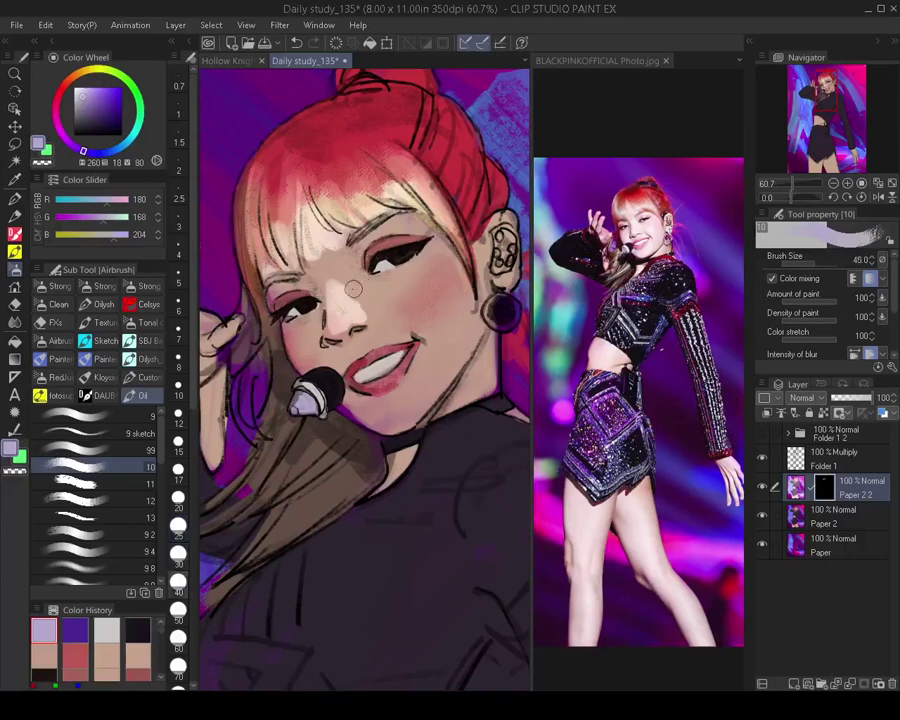
mouse_move(354, 287)
left_mouse_down()
mouse_move(362, 296)
mouse_move(389, 287)
mouse_move(372, 302)
left_mouse_up()
key("bracketleft")
key("bracketleft")
key("bracketleft")
key("bracketleft")
key("bracketleft")
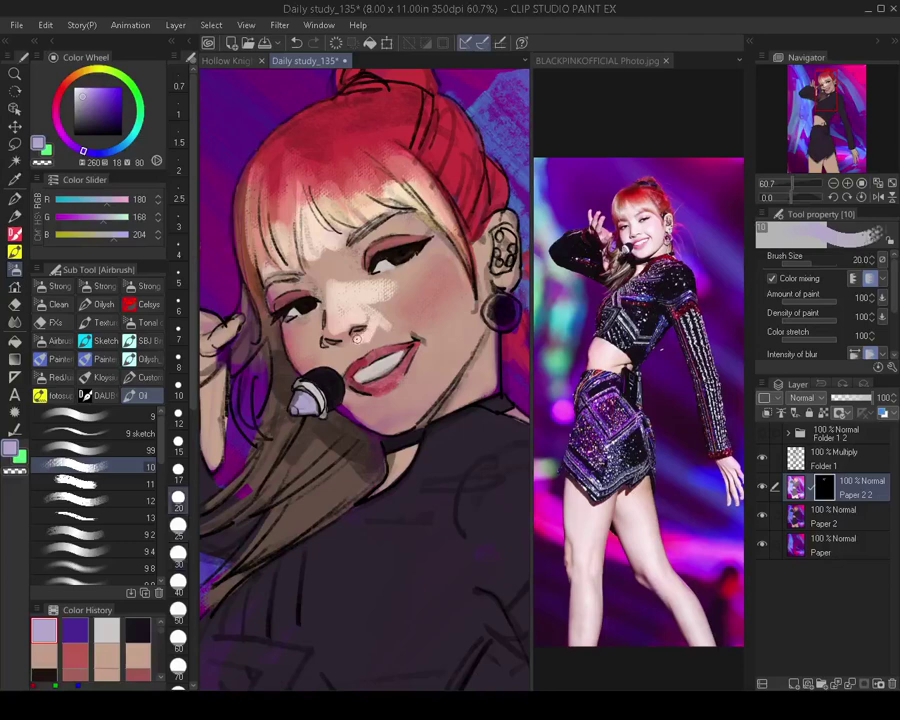
Extend the light from above the upper lip across the broad cheek below the winged eye at sizes 30 to 80
key("bracketright")
key("bracketright")
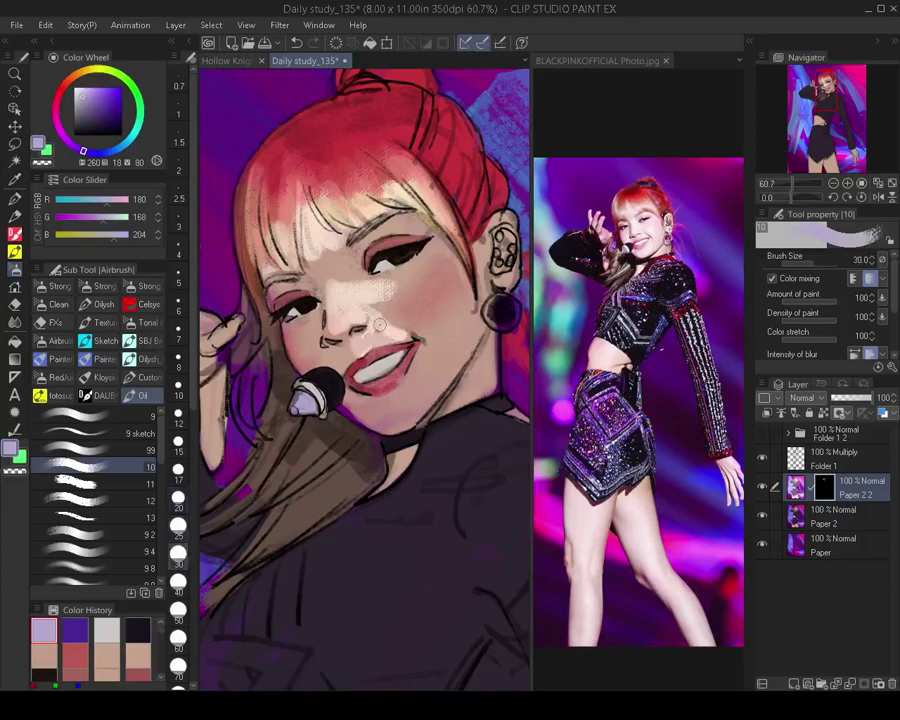
key("bracketright")
key("bracketright")
key("bracketright")
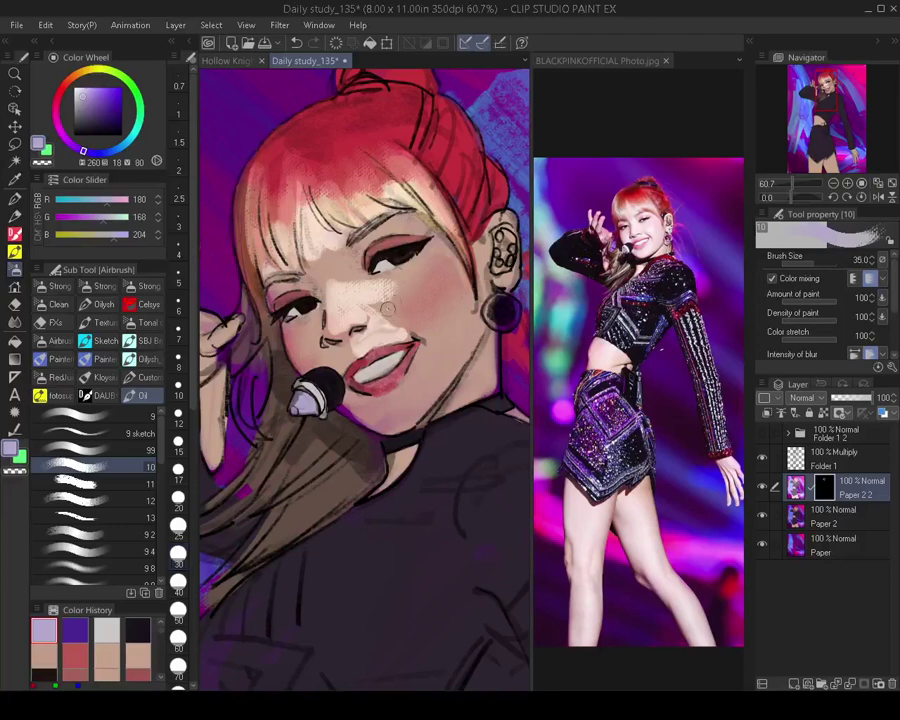
left_click_drag(383, 306, 413, 281)
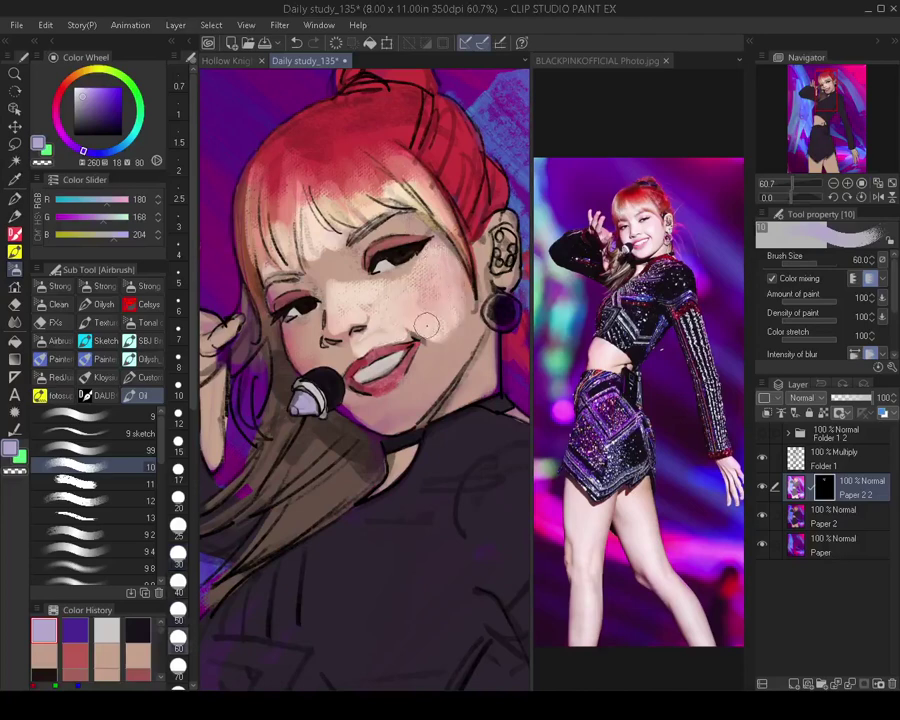
key("bracketright")
key("bracketright")
left_click_drag(438, 317, 450, 335)
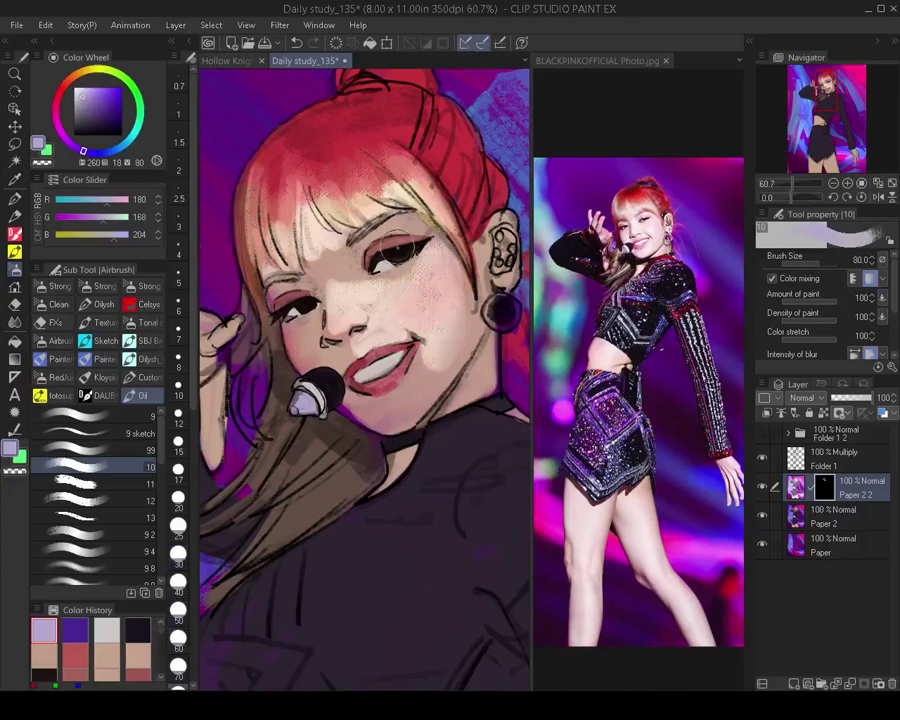
Reveal the brightened skin below the eye on the microphone side, reducing the brush from 60 to 15 for the inner corner
left_click_drag(401, 327, 412, 365)
key("bracketleft")
key("bracketleft")
key("bracketleft")
key("bracketleft")
key("bracketleft")
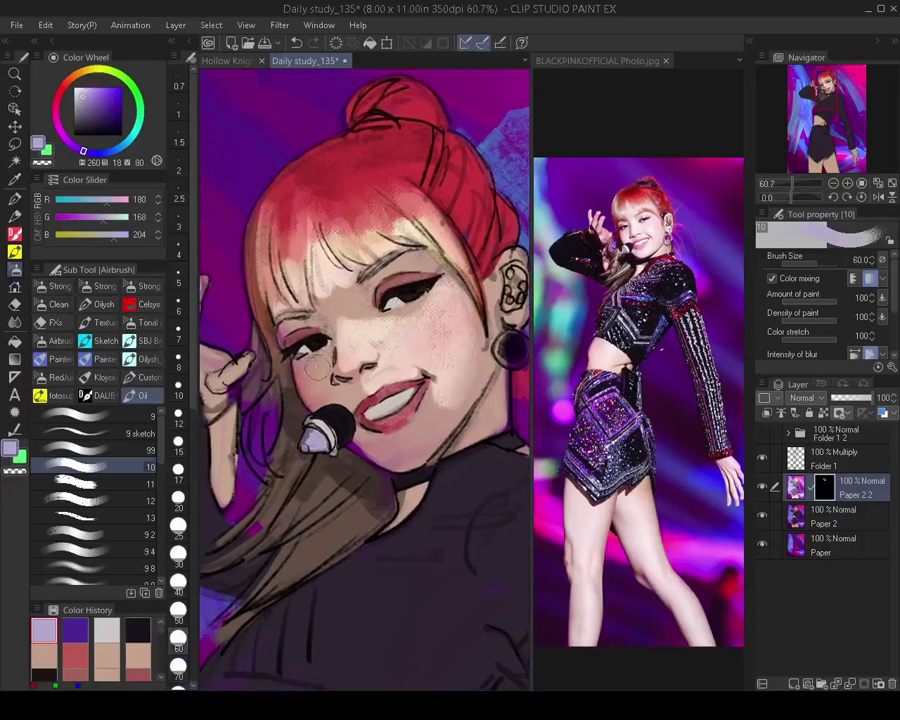
key("bracketleft")
key("bracketleft")
key("bracketleft")
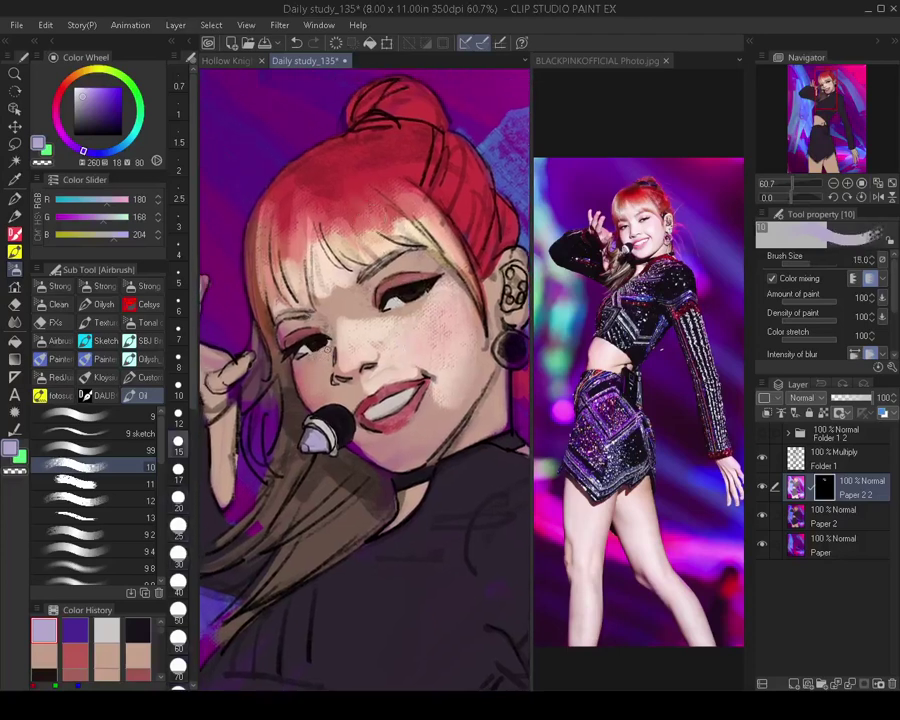
Reveal lighter skin on the cheek above the microphone, painting the Paper 2 2 mask with brush sizes 25 and 30
key("bracketleft")
key("bracketright")
key("bracketright")
key("bracketright")
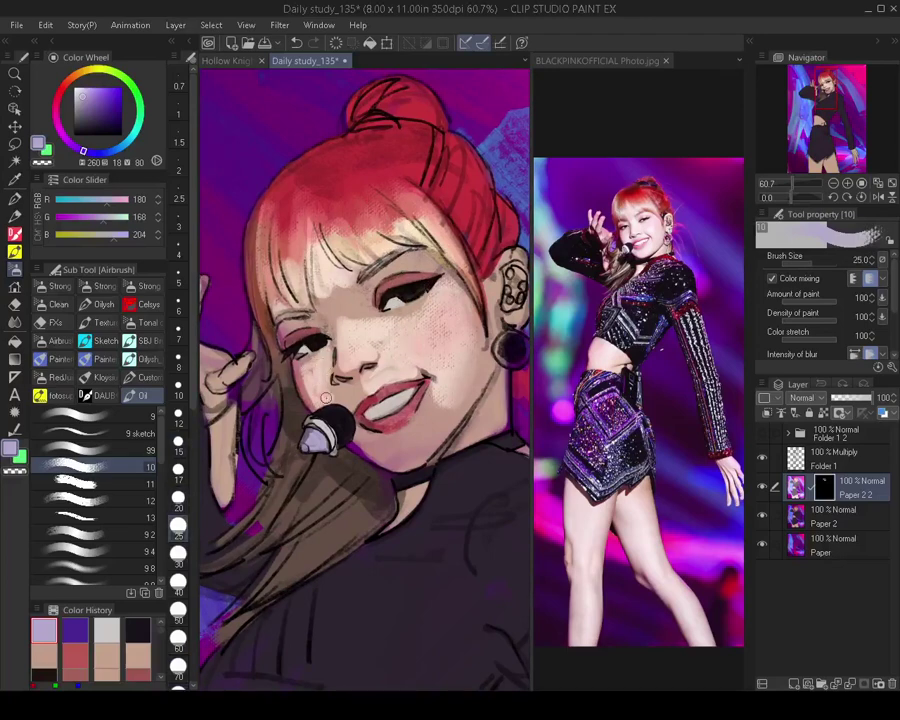
key("bracketright")
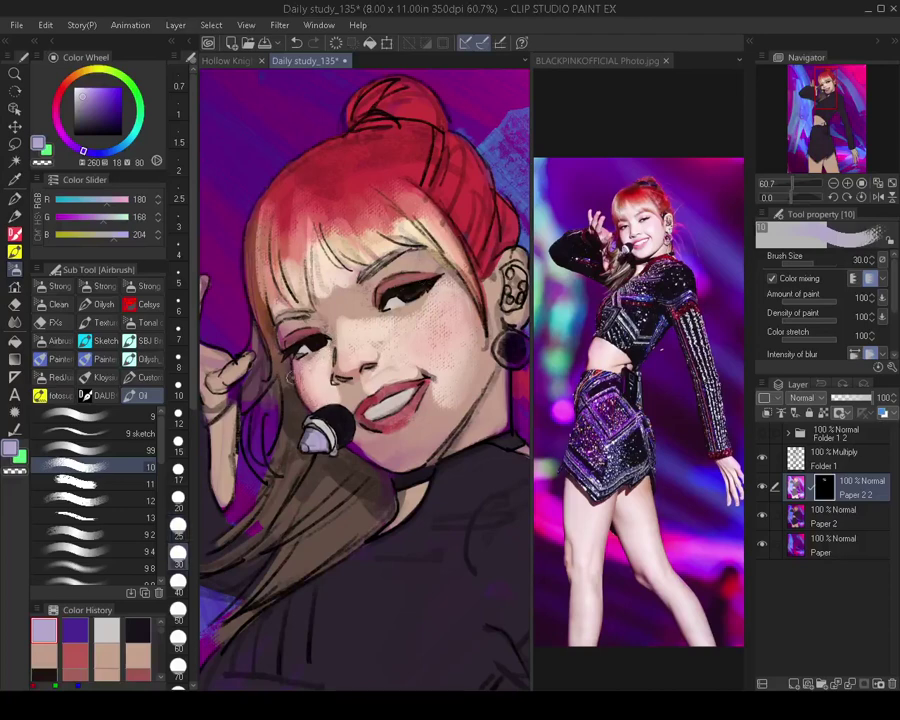
Lighten the lower cheek and chin on the mask with the oil brush at sizes 40 and 45
scroll(354, 347, "down", 8)
scroll(390, 364, "up", 6)
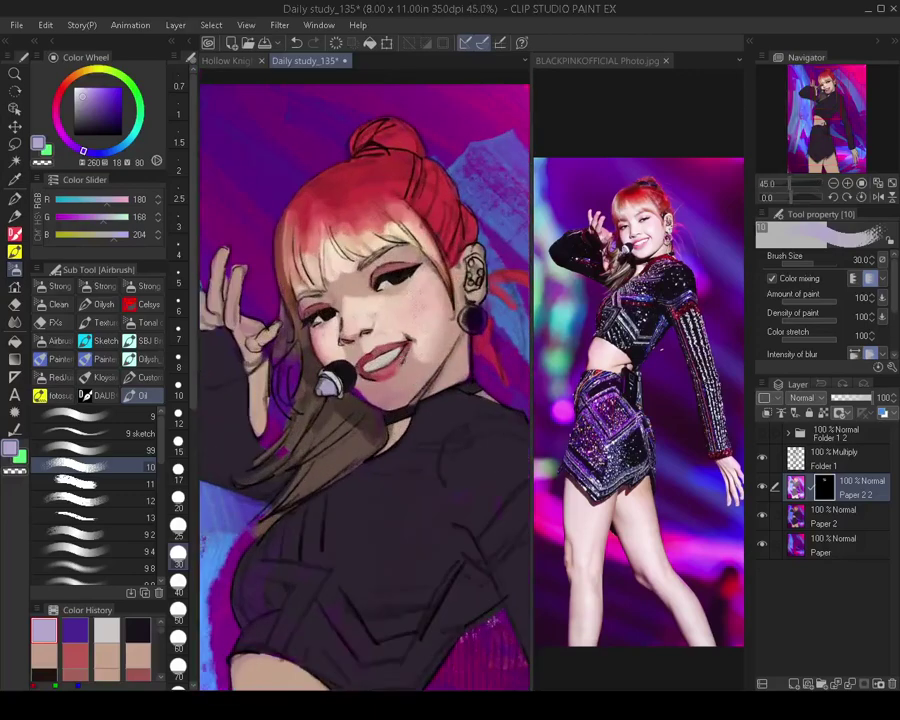
key("bracketright")
key("bracketright")
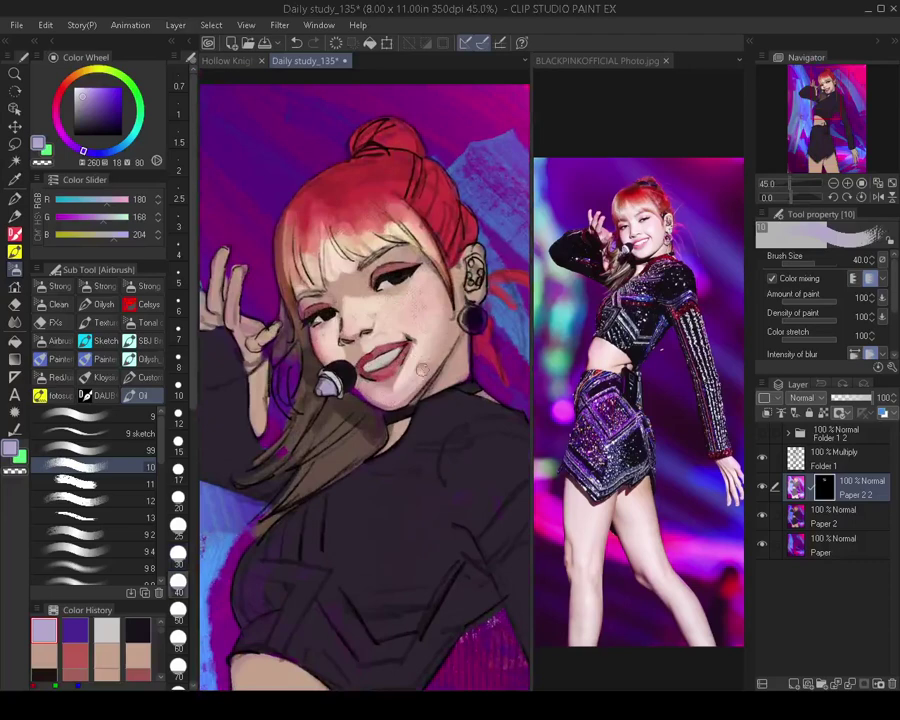
key("bracketright")
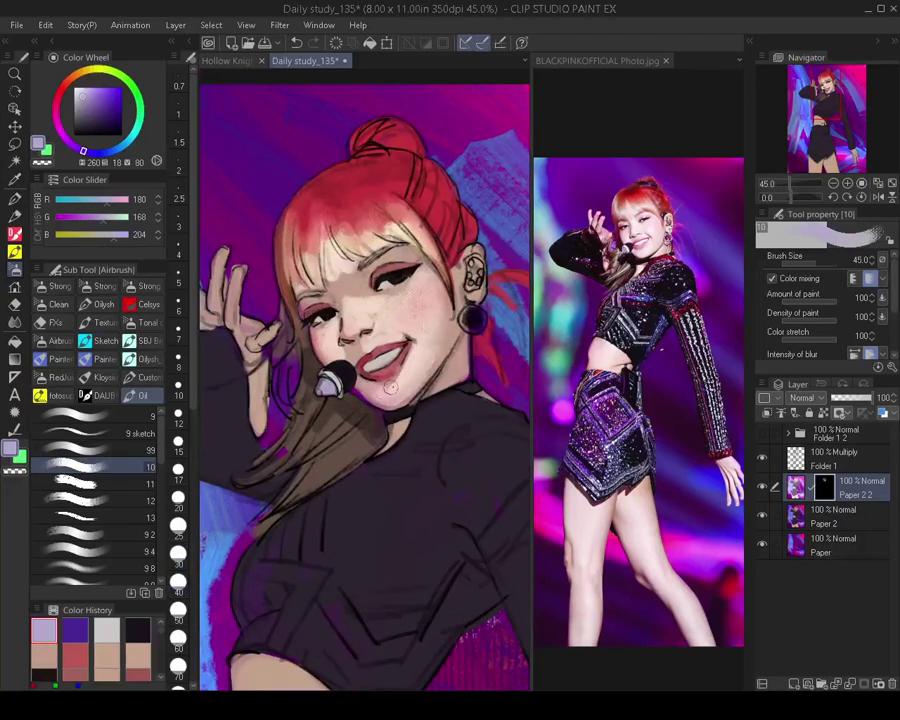
Lighten the jaw edge and neck on the mask with smaller brush sizes of 25 and 30
left_click_drag(435, 359, 413, 352)
key("bracketleft")
key("bracketleft")
key("bracketleft")
key("bracketleft")
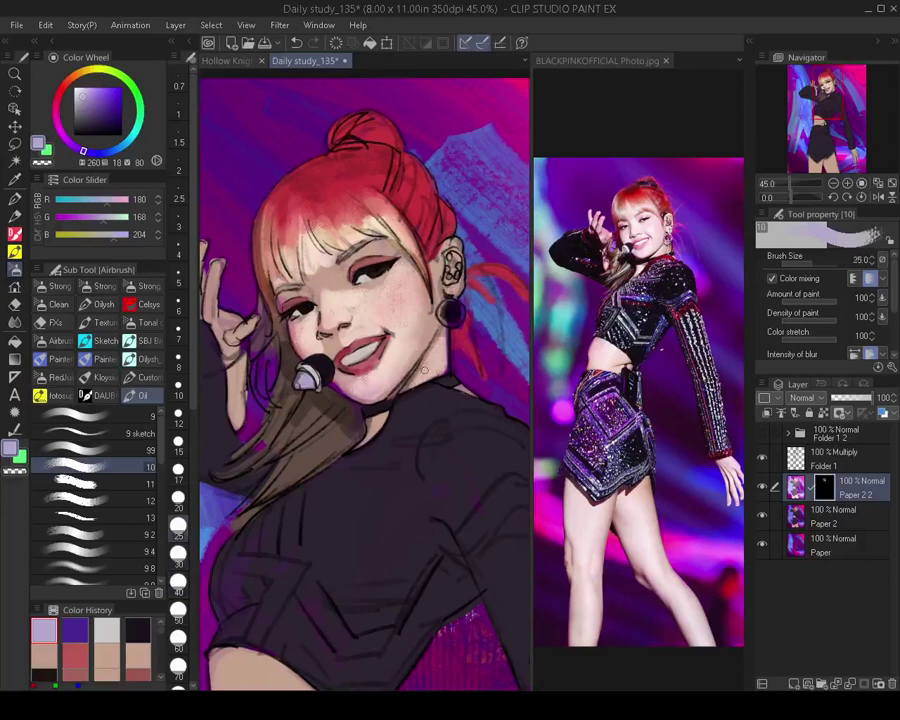
key("bracketright")
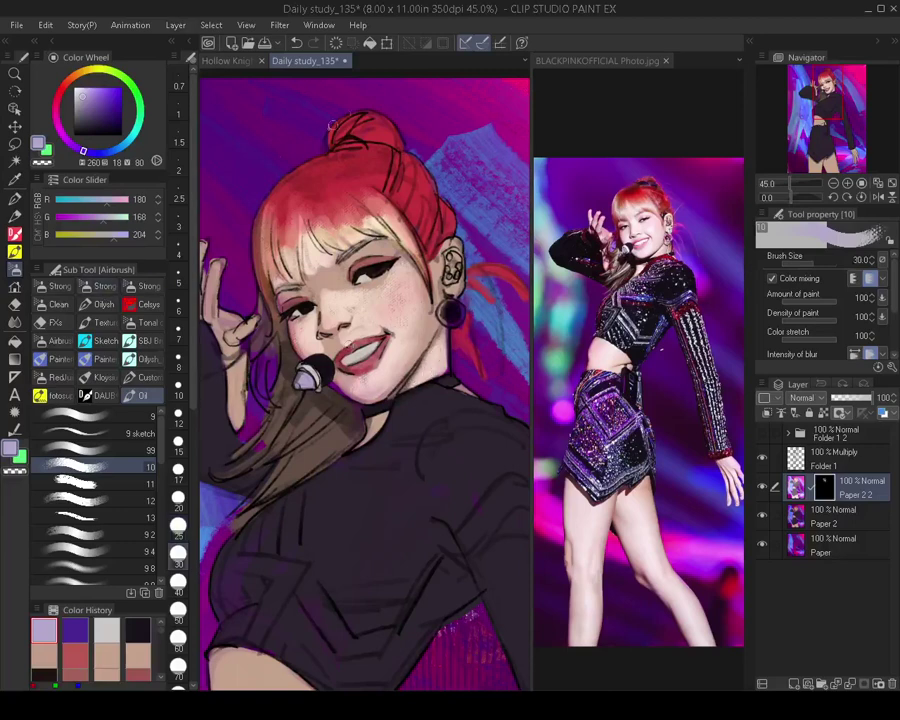
Brighten the lips on the mask at brush size 20 and start on the teeth at size 30
scroll(397, 337, "up", 2)
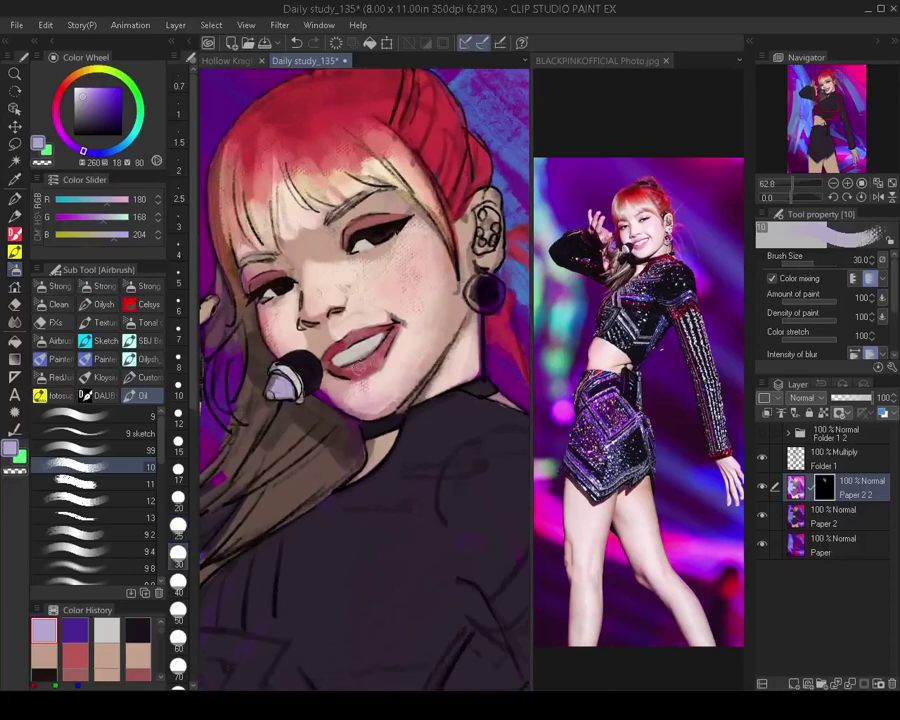
key("bracketleft")
key("bracketleft")
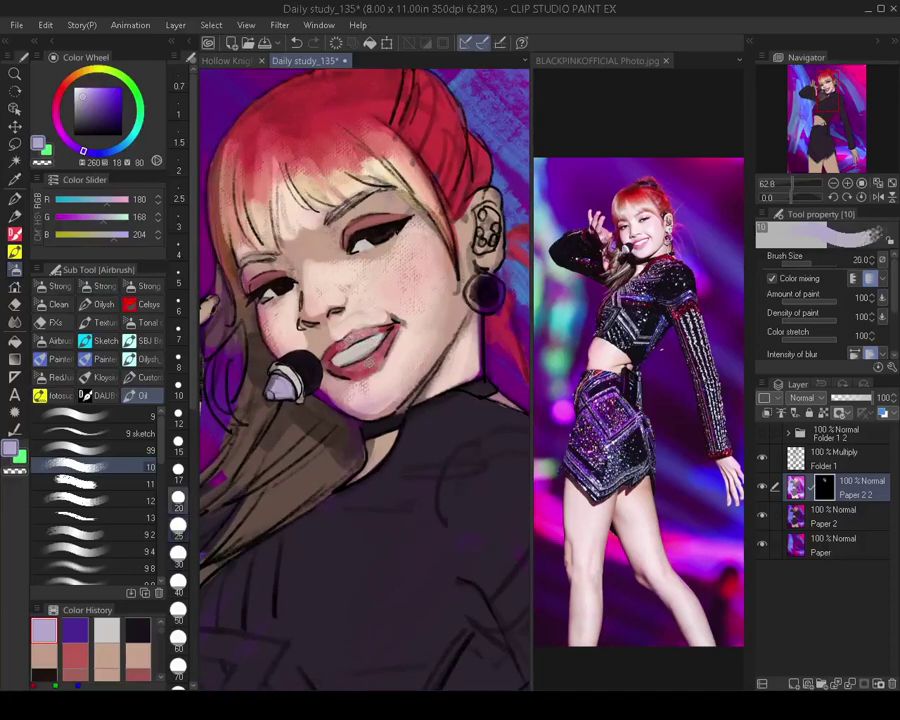
key("bracketright")
key("bracketright")
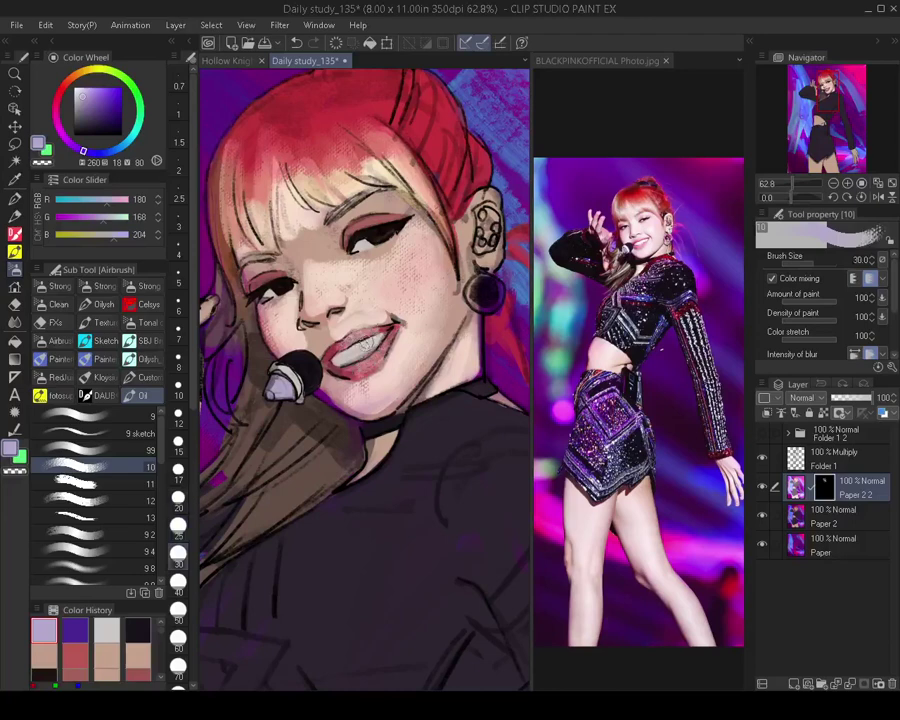
Brighten the white of the eye nearest the ear, reducing the brush from size 20 to 17.5 and 15
key("bracketleft")
key("bracketleft")
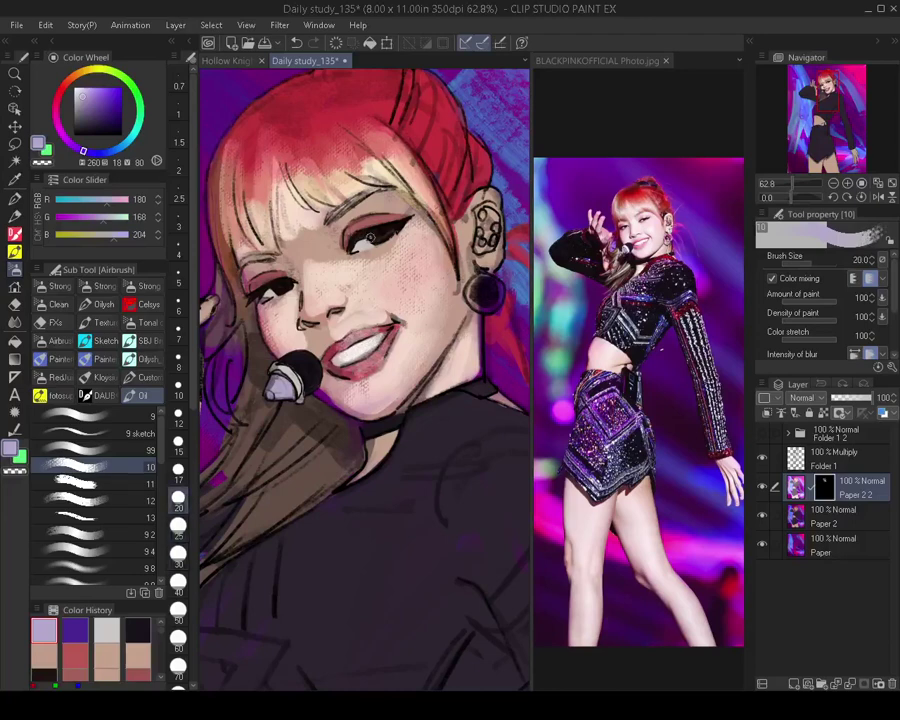
key("bracketleft")
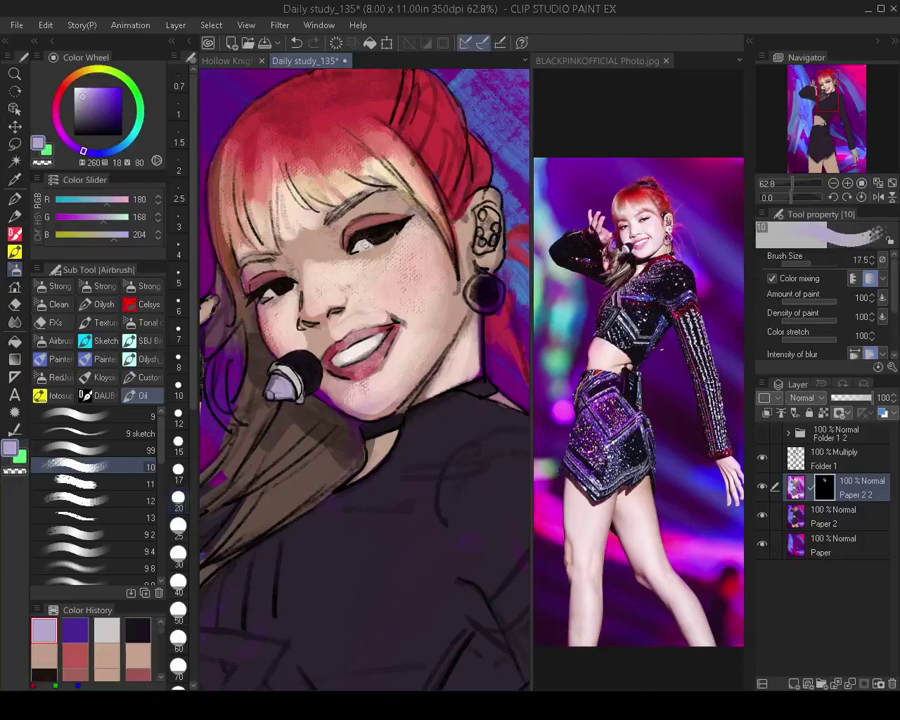
key("bracketleft")
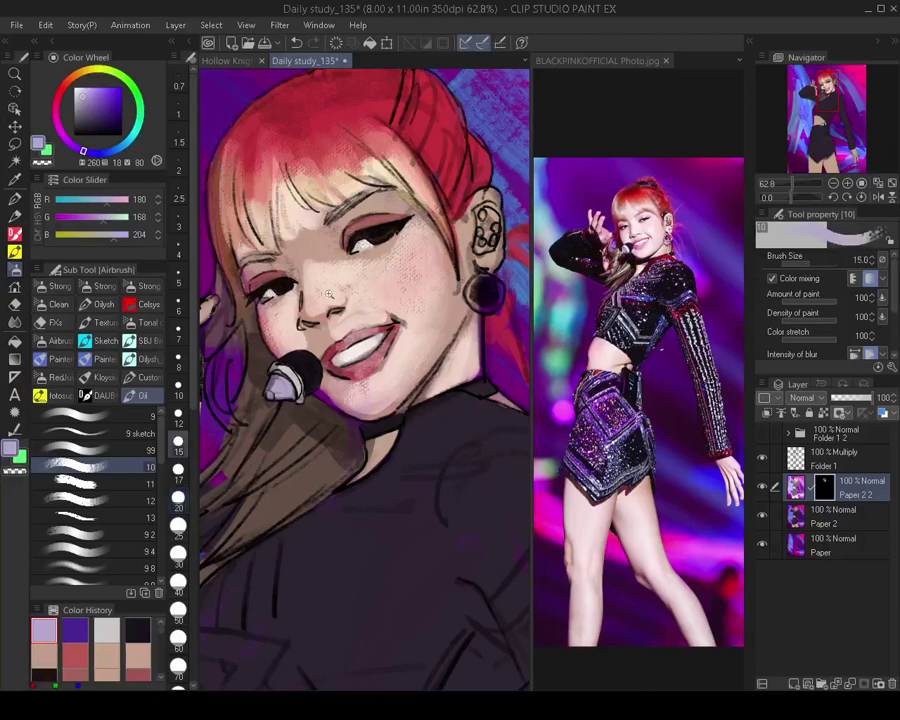
Lighten the nose bridge and forehead between the brows with the brush at size 20, enlarged to 40
scroll(328, 293, "down", 4)
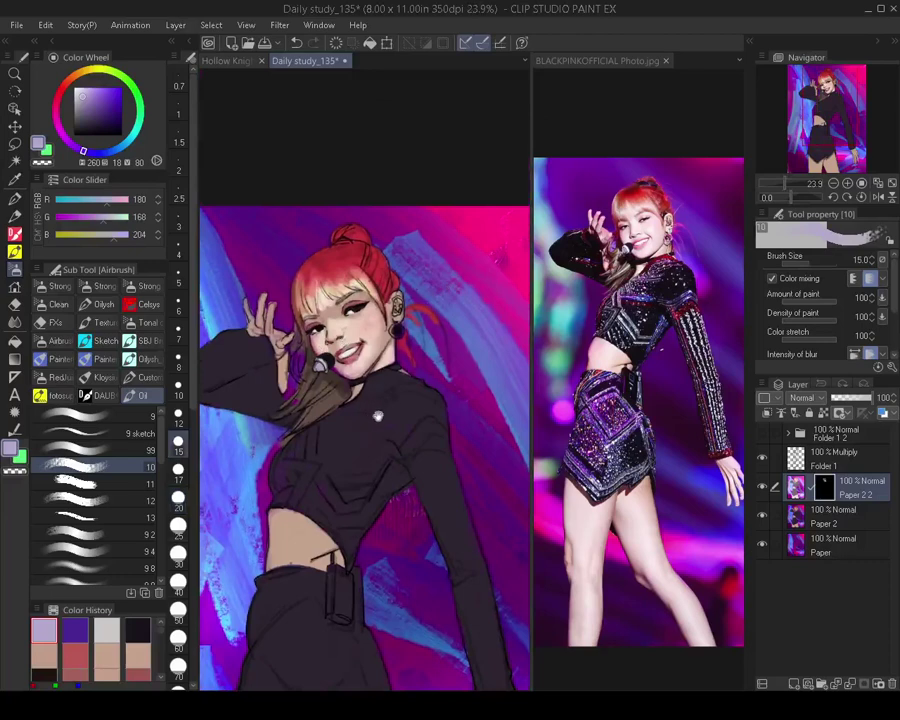
scroll(337, 323, "up", 3)
key("bracketright")
key("bracketright")
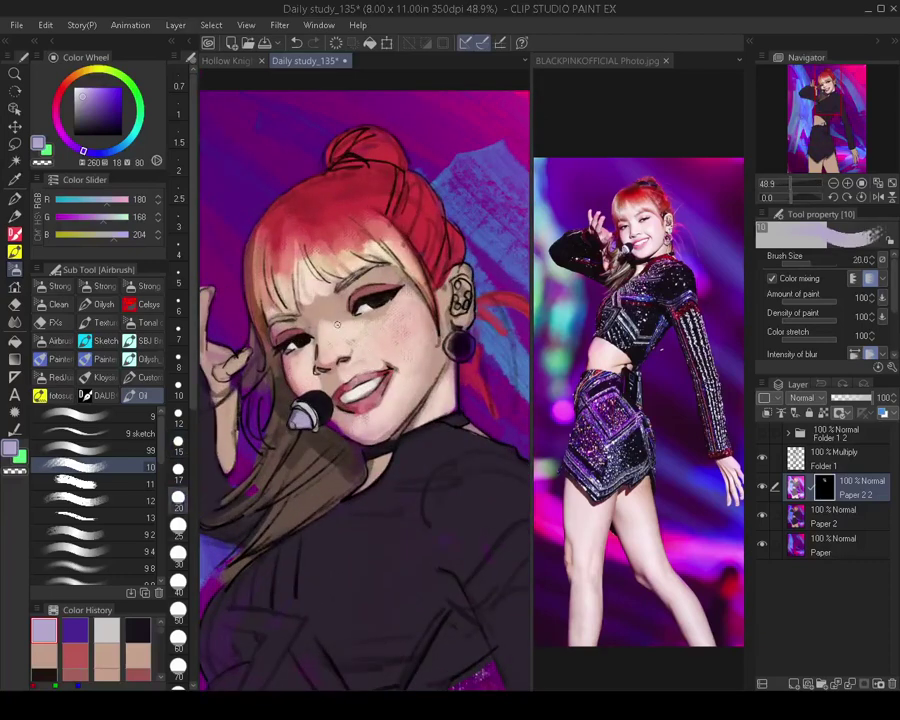
key("bracketright")
key("bracketright")
key("bracketright")
key("bracketright")
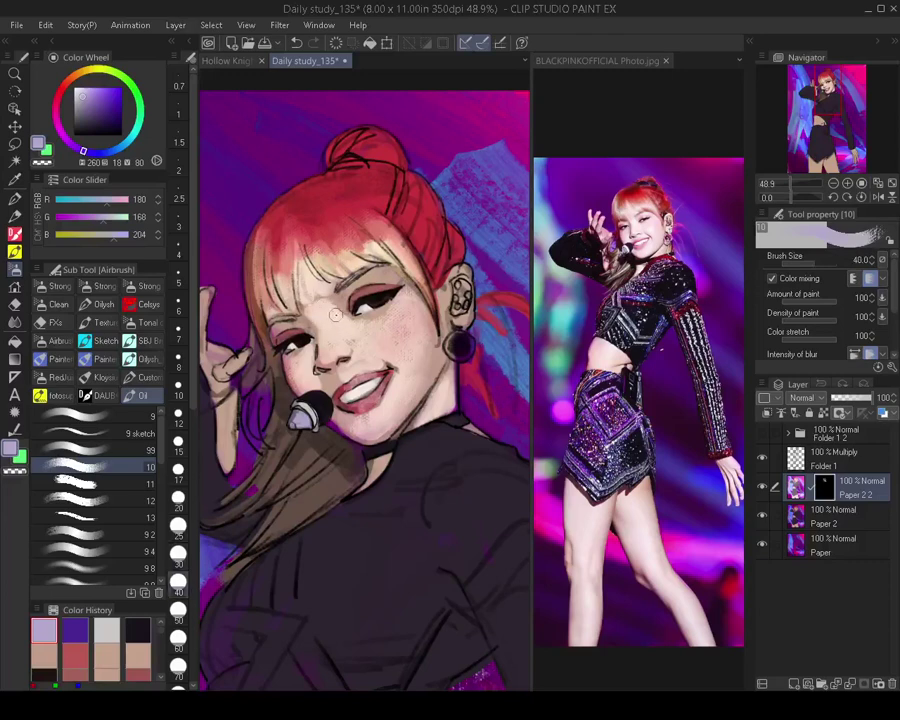
Refine the light around the inner eye corner and brow beneath the fringe with brush sizes 20 and 15
key("bracketleft")
key("bracketleft")
key("bracketleft")
key("bracketleft")
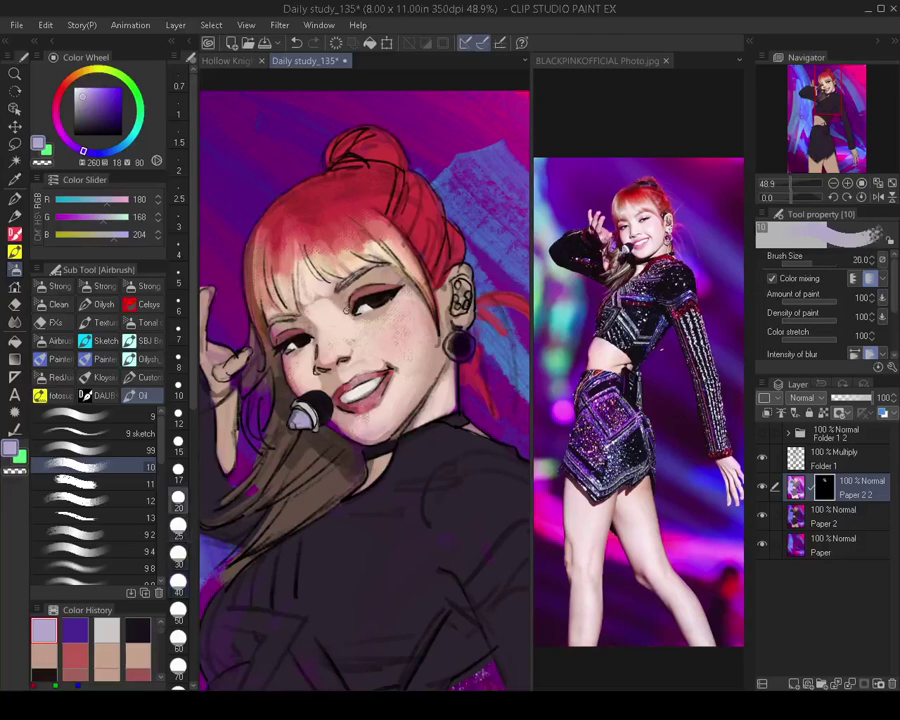
key("bracketleft")
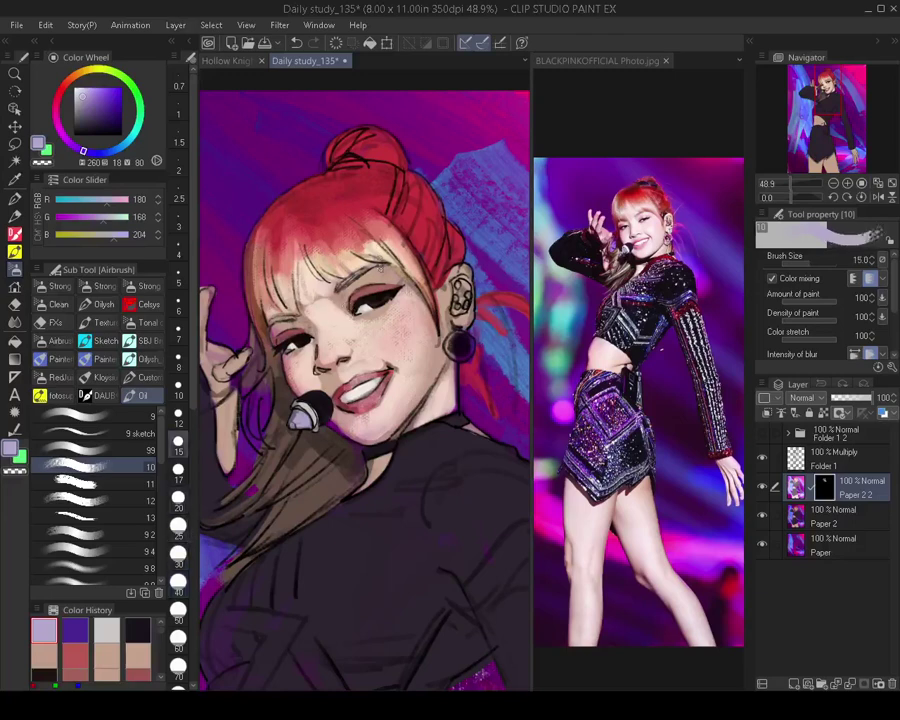
Lighten the skin beside and below the eye nearest the ear with brush sizes 35 and 50
key("bracketright")
key("bracketright")
key("bracketright")
key("bracketright")
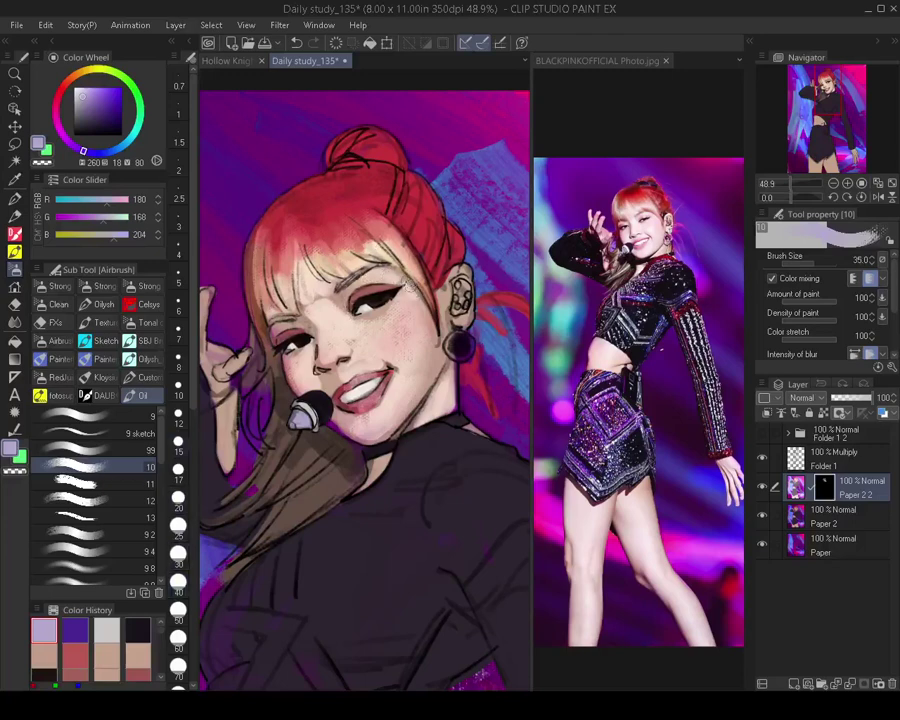
key("bracketright")
key("bracketright")
key("bracketright")
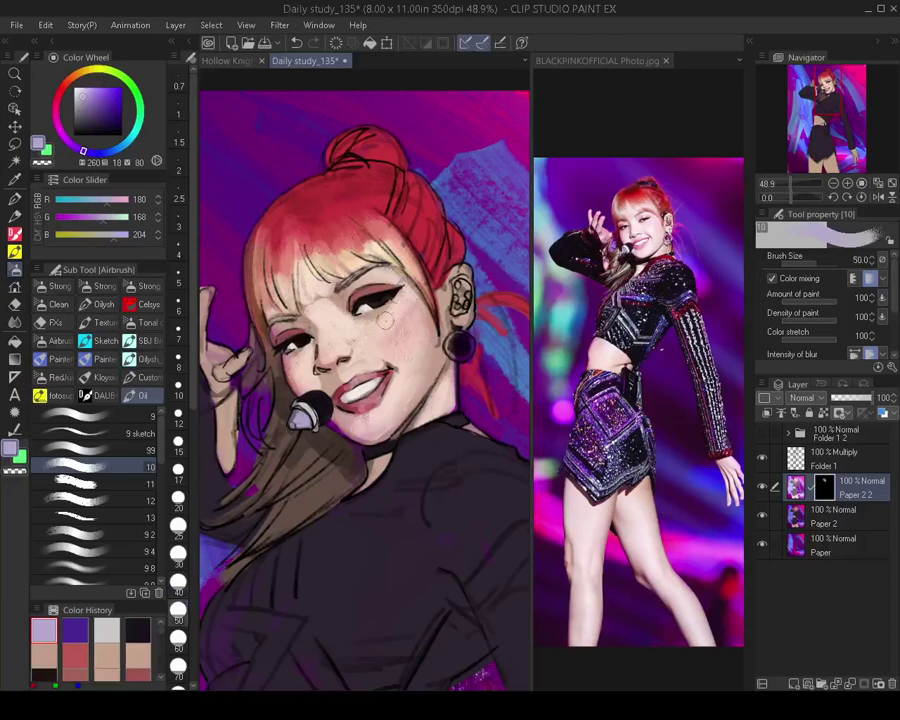
Smooth the speckled light across the middle of the cheek with brush sizes 40, 45 and 60
key("bracketleft")
key("bracketleft")
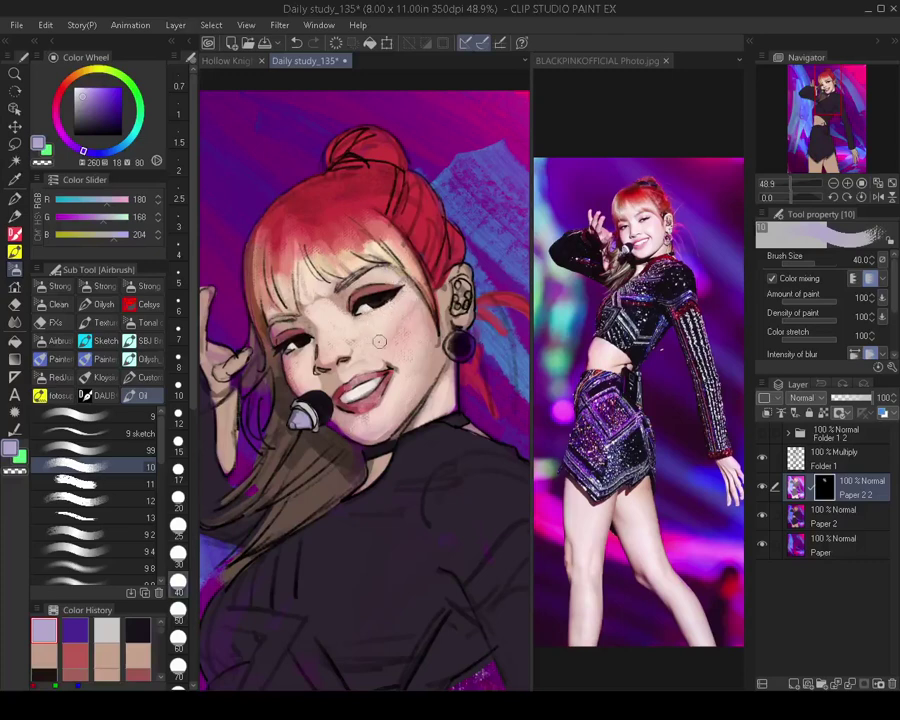
key("bracketright")
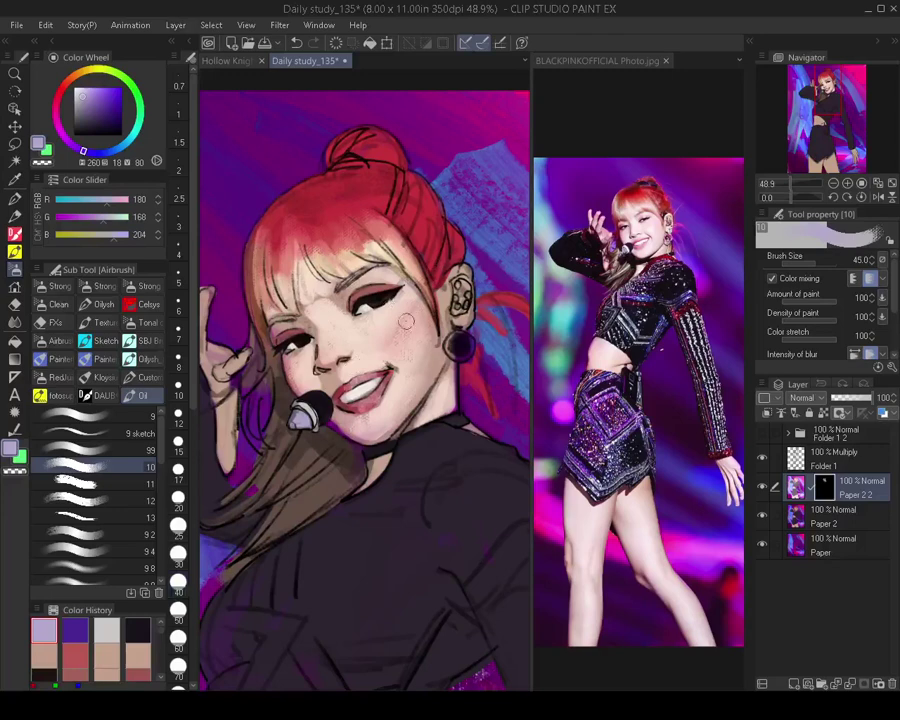
key("bracketright")
key("bracketright")
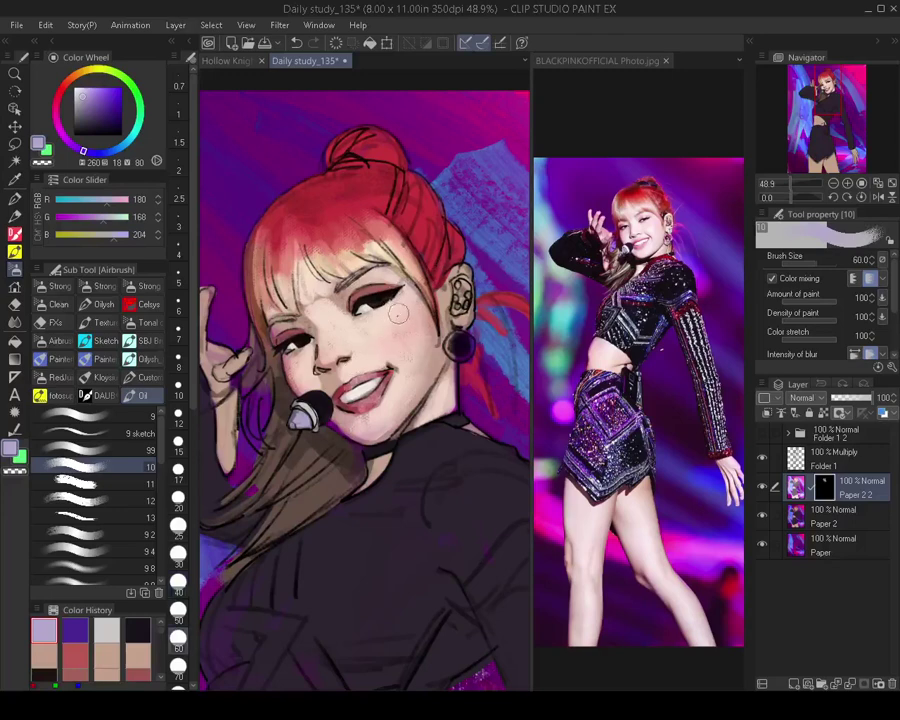
left_click_drag(400, 340, 405, 331)
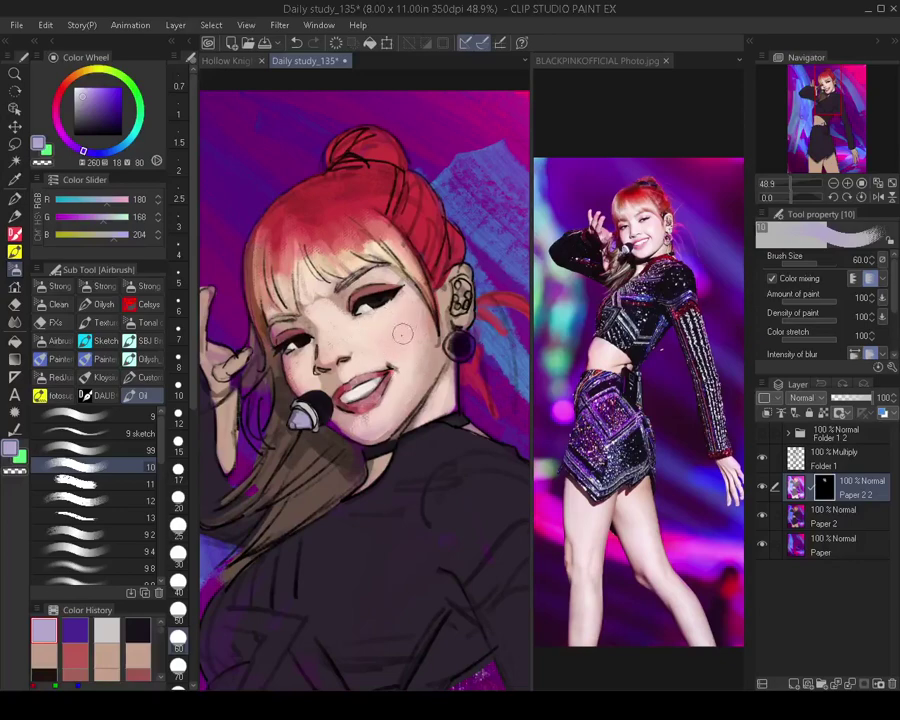
Switch to transparent colour and restore shadow beside the nose bridge with the brush at sizes 40 and 20
scroll(402, 326, "down", 5)
scroll(419, 298, "up", 4)
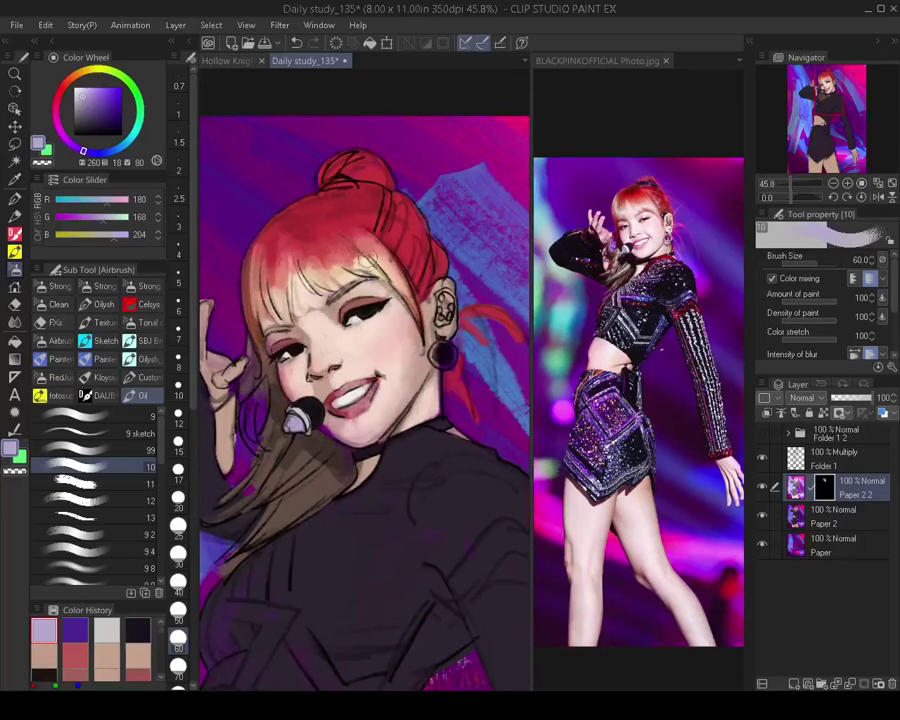
key("c")
key("[")
key("[")
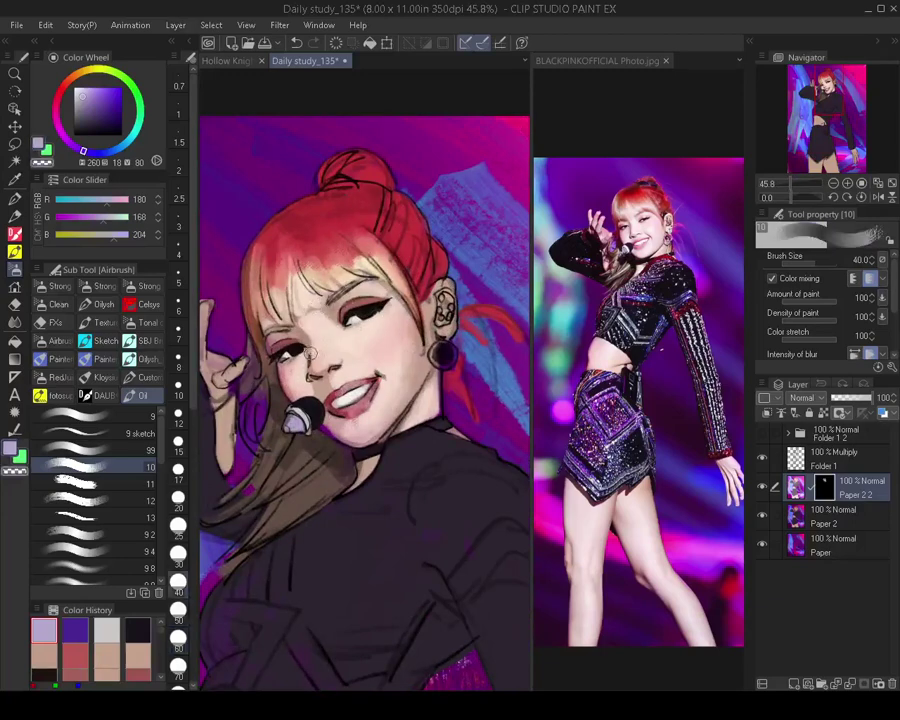
key("bracketleft")
key("bracketleft")
key("bracketleft")
key("c")
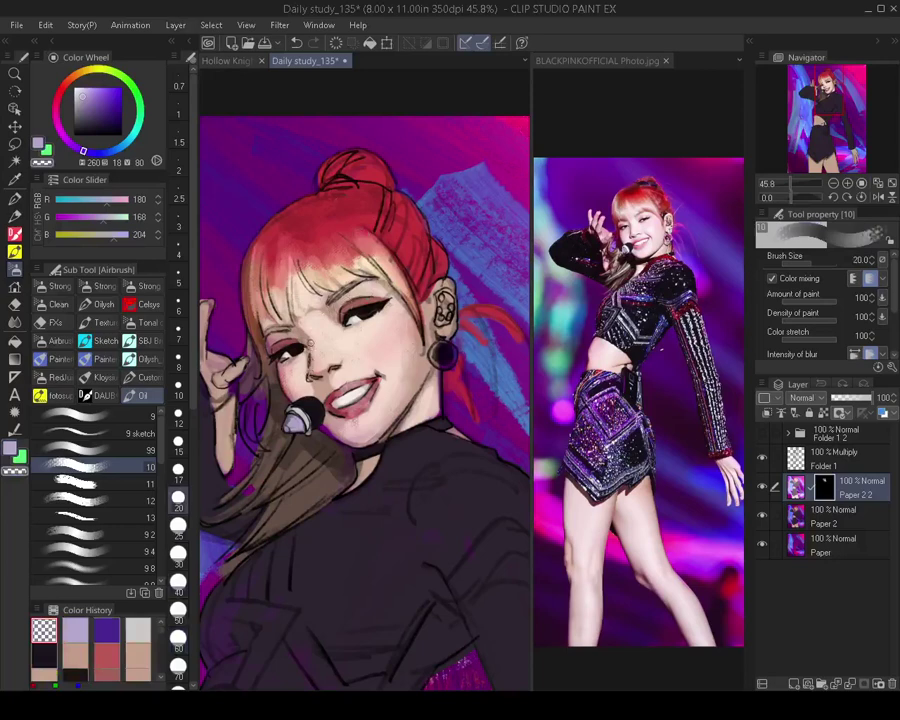
Erase excess light along the side of the face and under the jaw using transparent colour at sizes 30 and 70
key("bracketright")
key("bracketright")
key("bracketright")
key("bracketright")
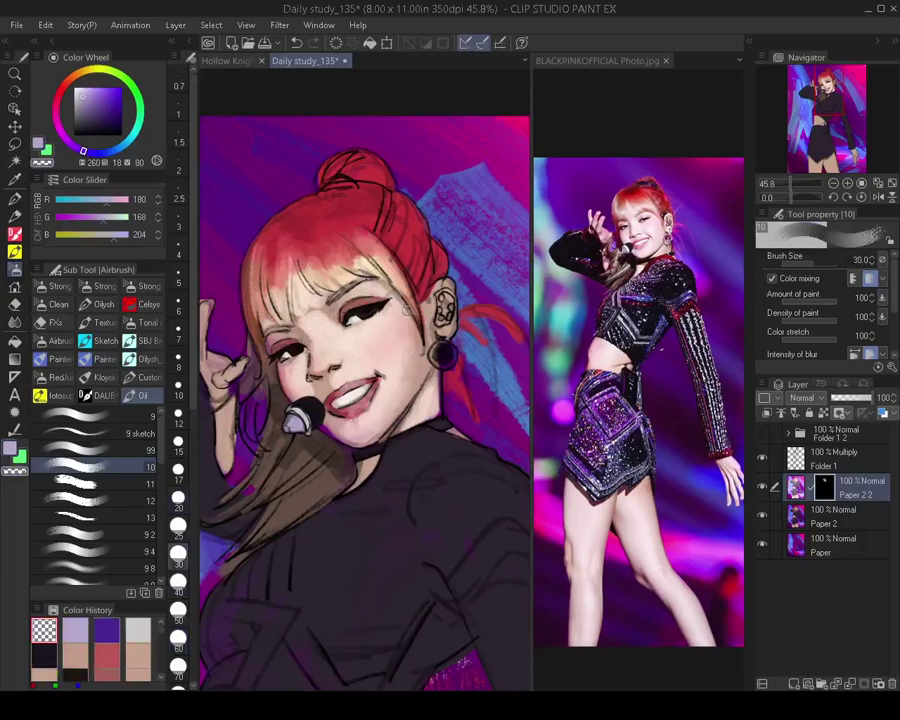
key("bracketright")
key("bracketright")
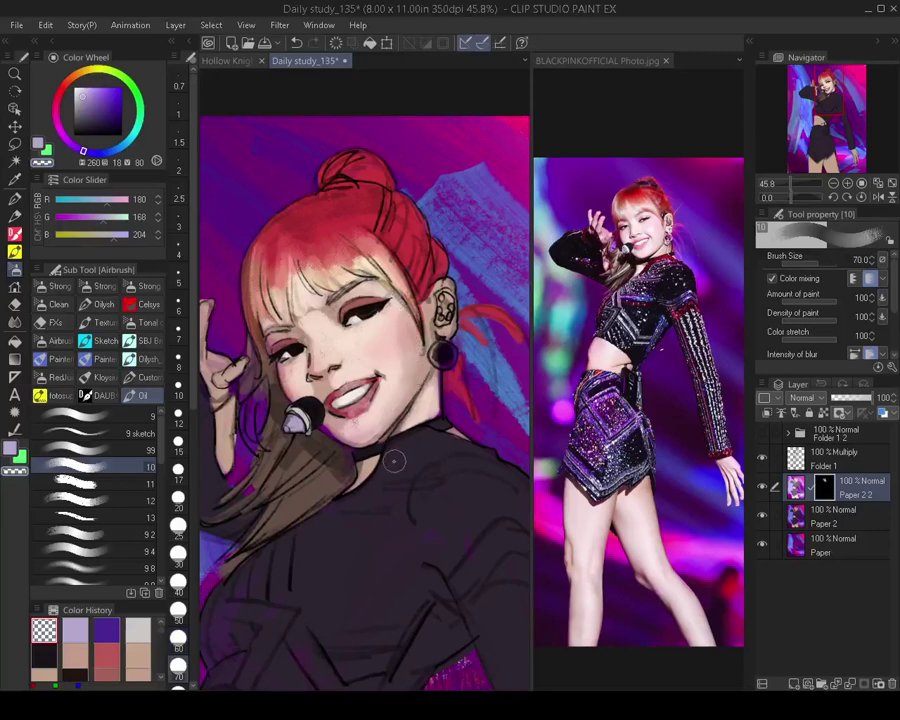
Return to the lavender colour and lighten the neck below the choker with the brush at size 17.5
mouse_move(410, 448)
left_mouse_down()
mouse_move(430, 403)
mouse_move(428, 363)
left_mouse_up()
scroll(428, 363, "up", 2)
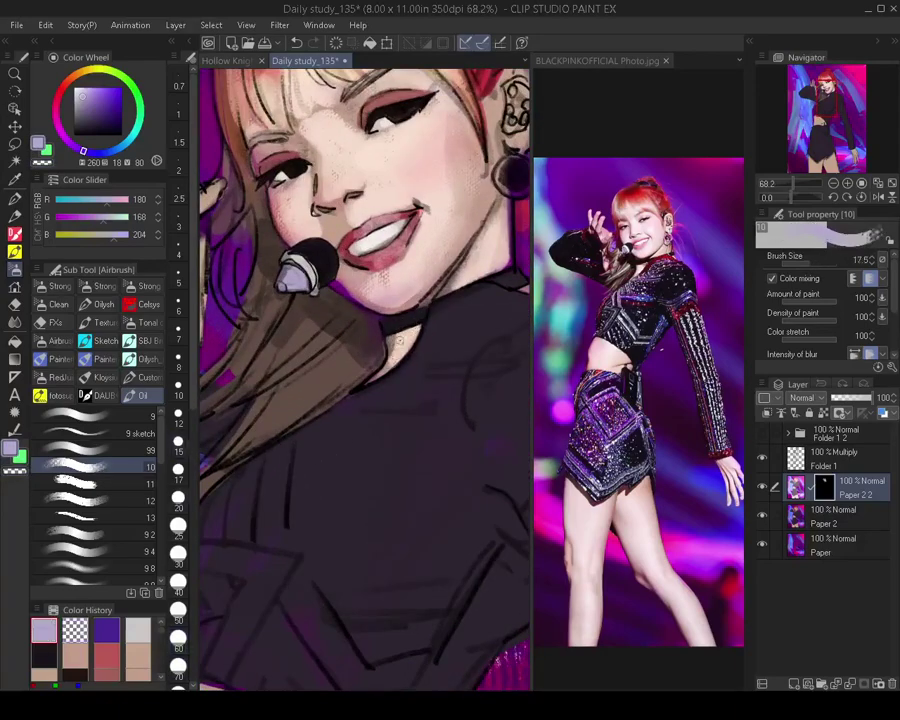
scroll(396, 351, "down", 2)
Reveal lighter skin on the outer finger of the raised hand with brush sizes 25 and 35
left_click_drag(396, 351, 395, 450)
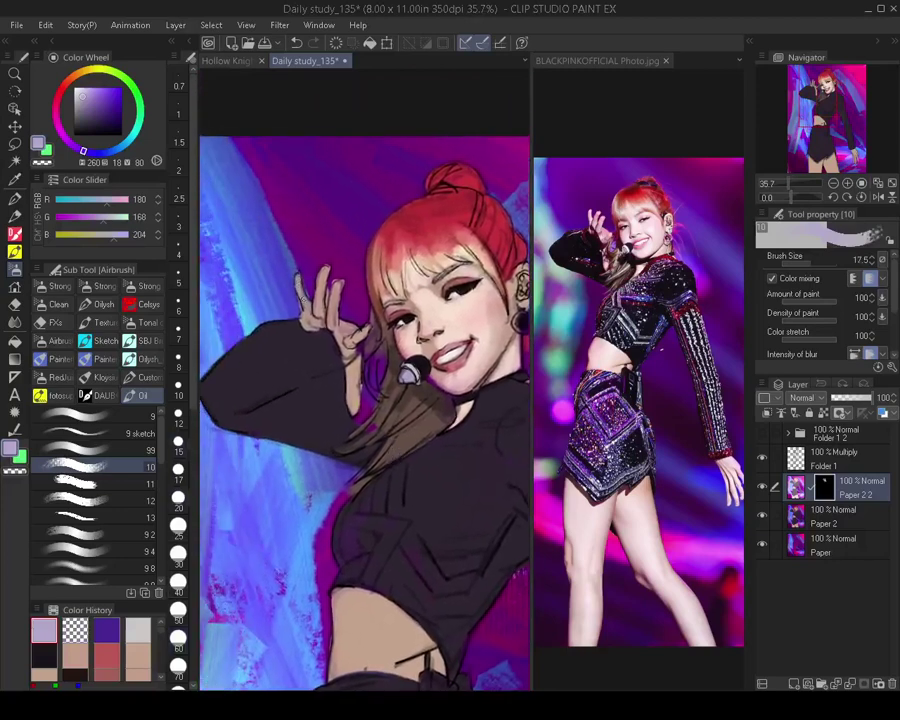
key("]")
key("bracketright")
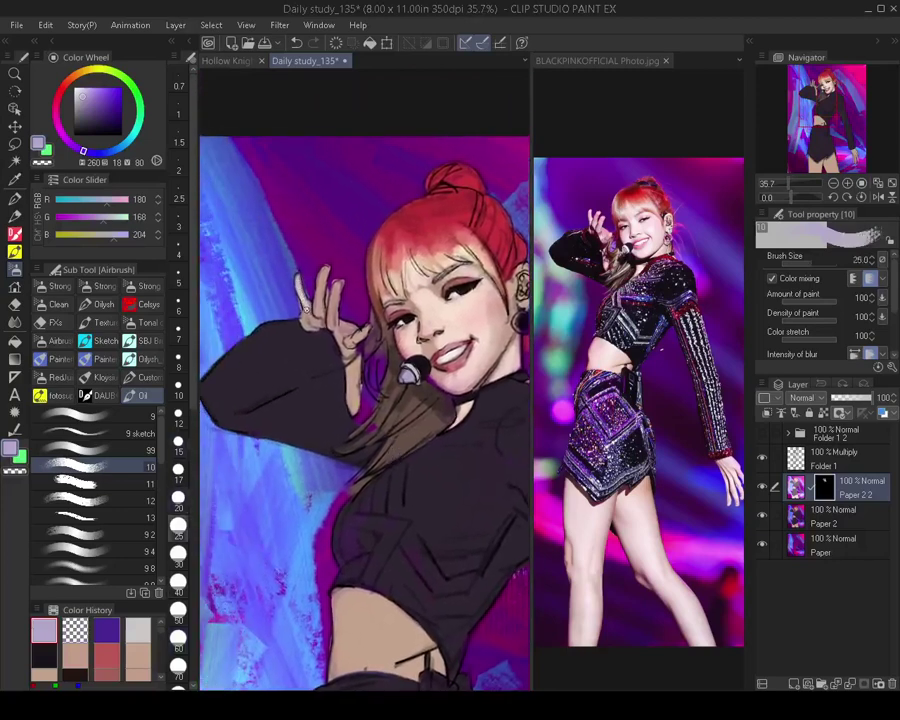
key("bracketright")
key("bracketright")
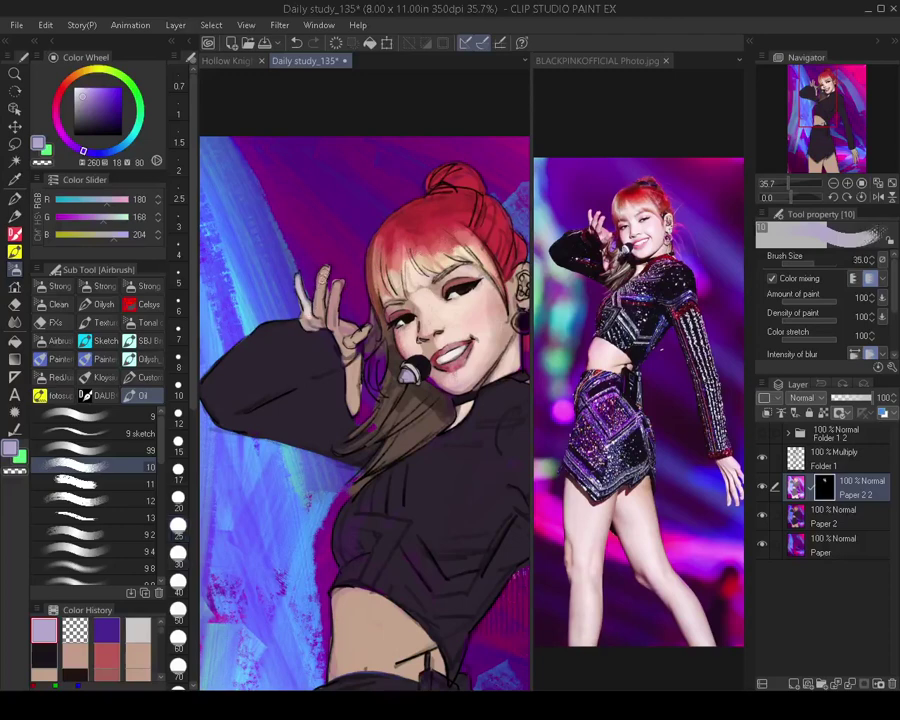
Lighten the remaining fingers, palm and wrist of the raised hand, enlarging the brush to size 40
left_click_drag(326, 279, 318, 313)
key("bracketright")
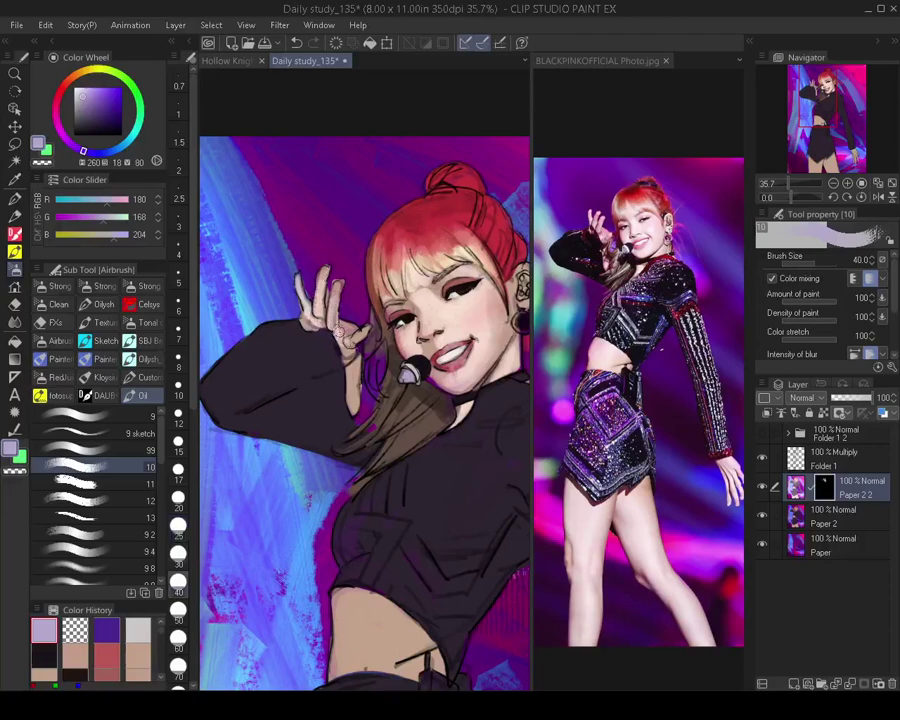
left_click_drag(352, 391, 353, 408)
scroll(330, 324, "down", 3)
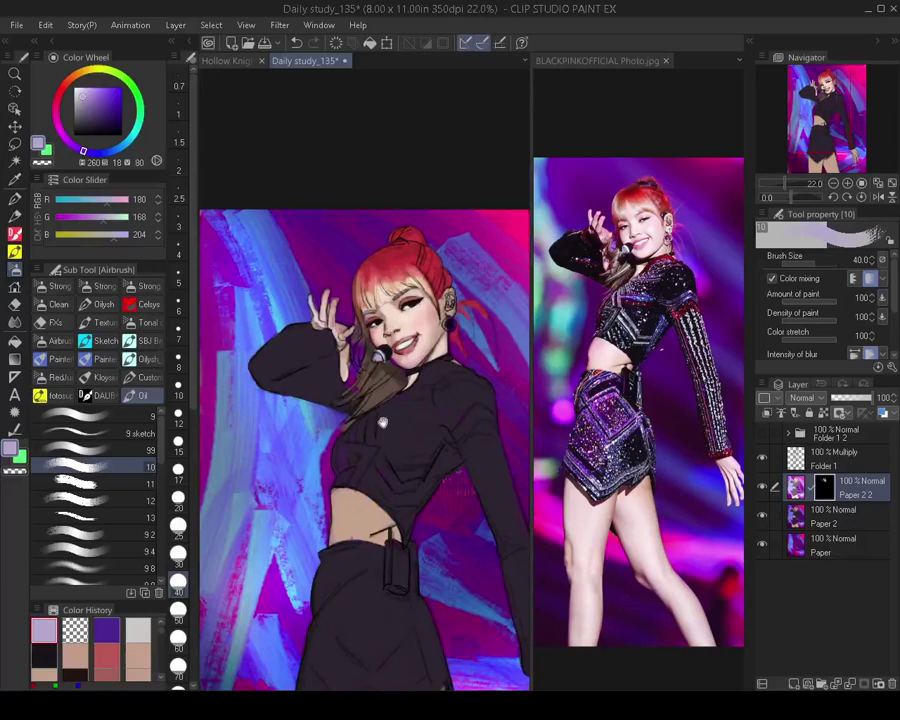
Hide and reshow the Folder 1 line art layer to compare the painting with and without its lines
mouse_move(391, 466)
left_mouse_down()
mouse_move(385, 426)
mouse_move(392, 459)
left_mouse_up()
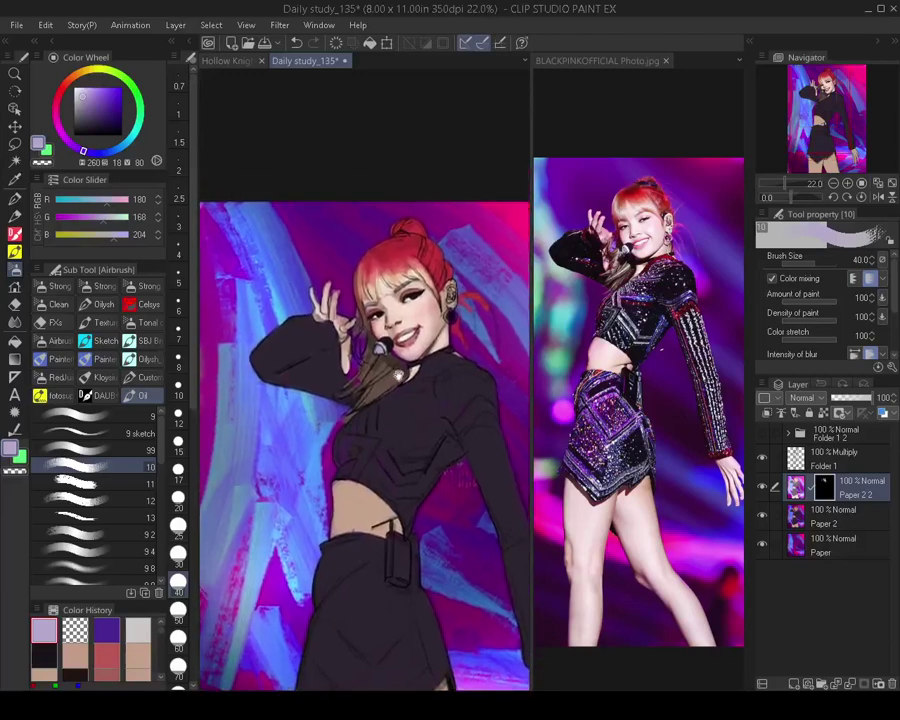
scroll(455, 342, "down", 2)
left_click(763, 462)
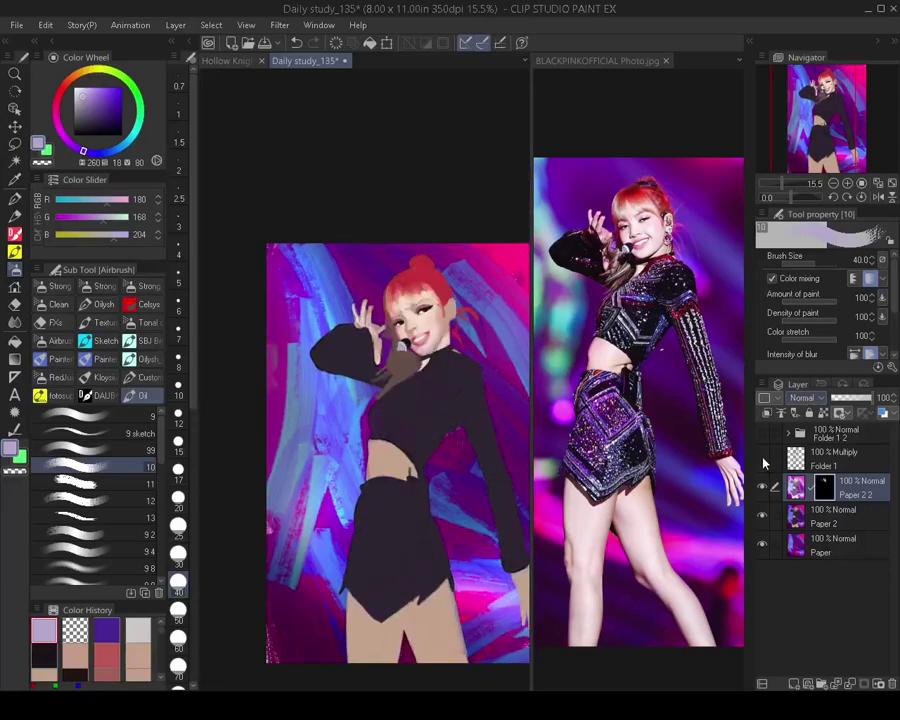
left_click(763, 460)
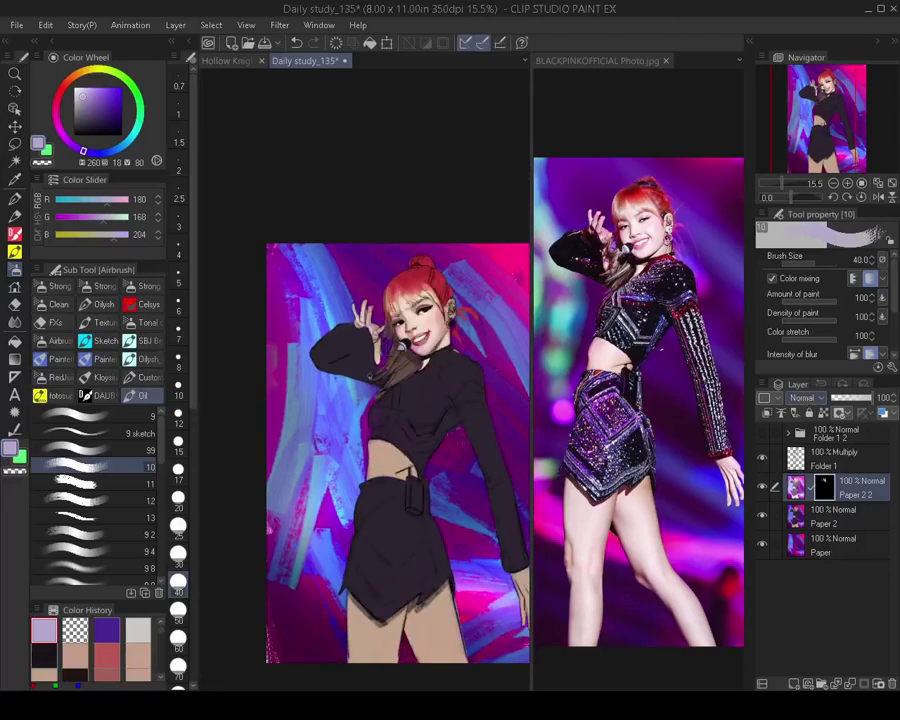
Refine the lighter skin on the chin and around the mouth corner, varying the brush size between 20 and 35
scroll(383, 407, "up", 5)
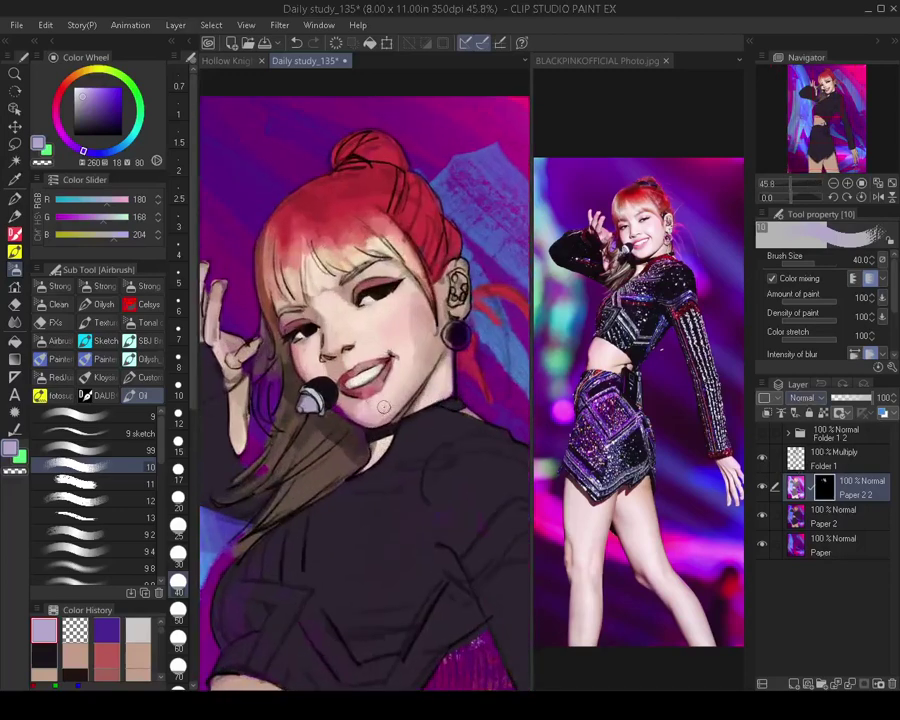
key("bracketleft")
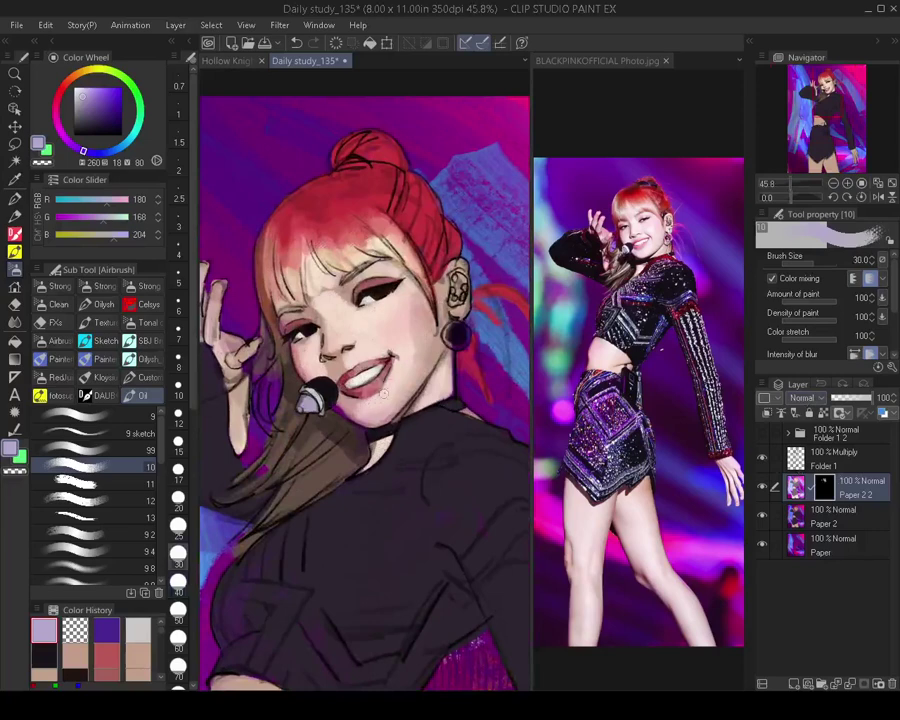
key("bracketleft")
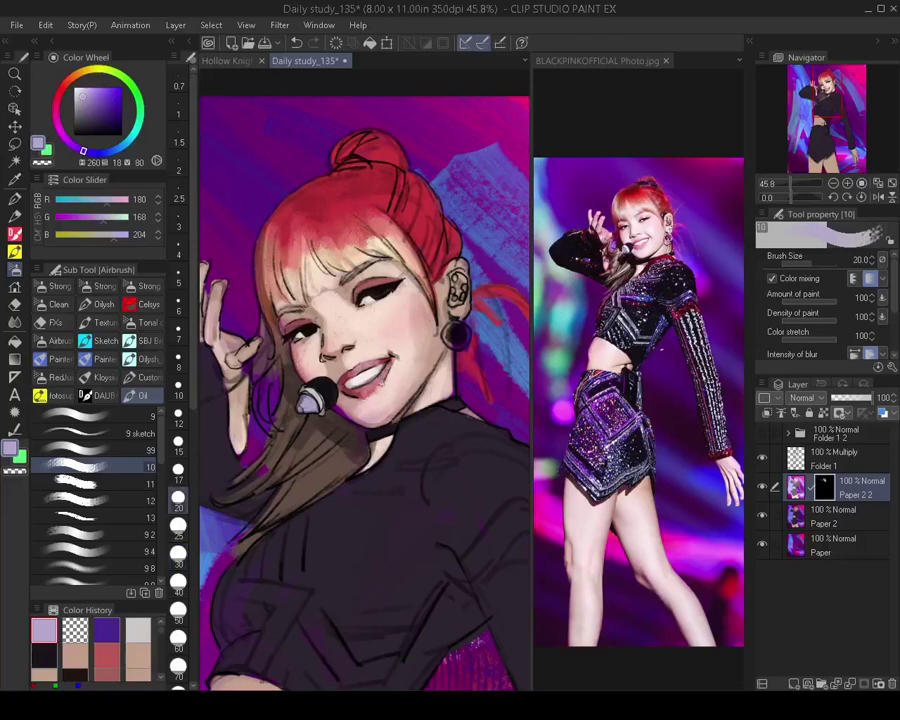
key("bracketright")
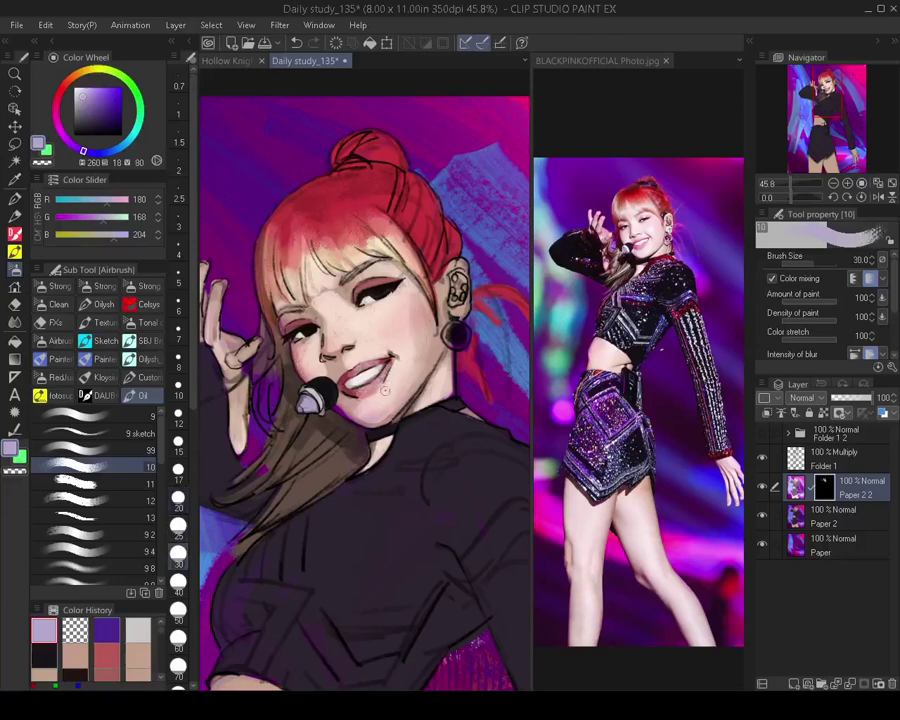
key("bracketright")
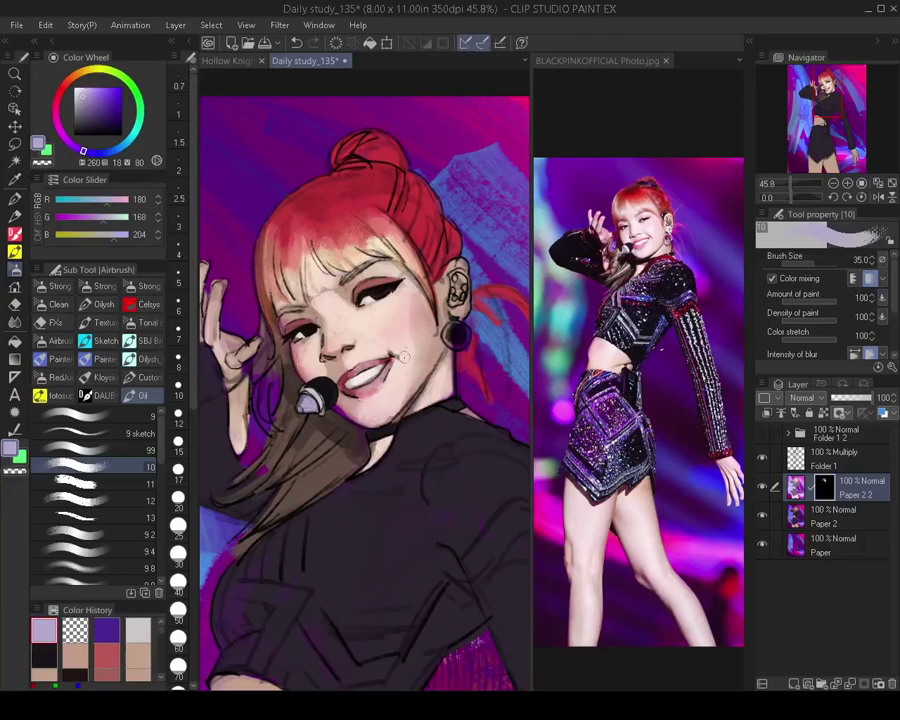
Lower the opacity of the Folder 1 line art layer to 61%
scroll(409, 363, "down", 3)
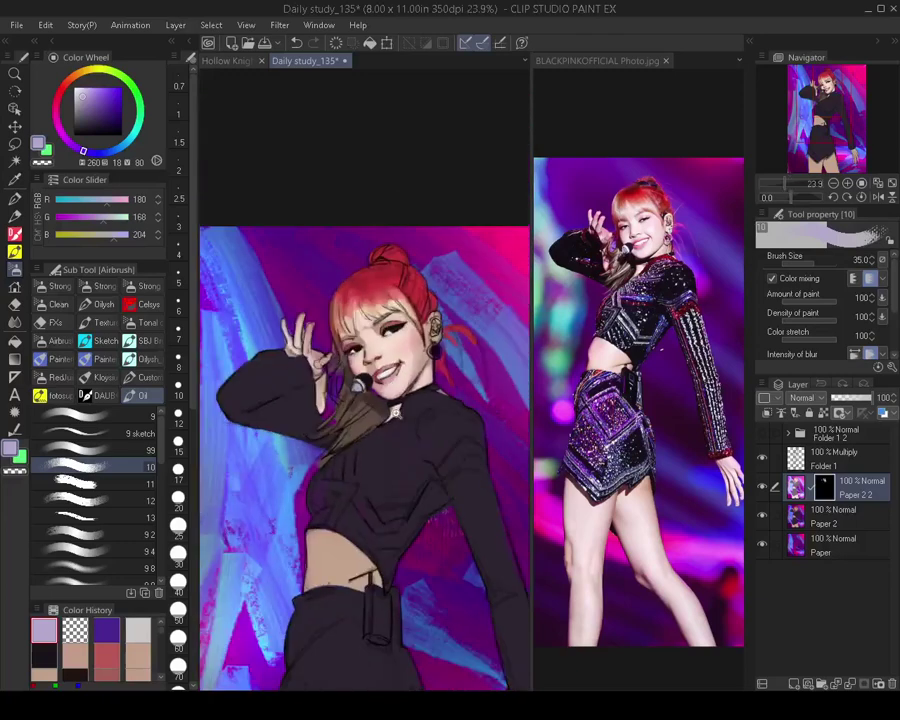
left_click(848, 459)
left_click(863, 400)
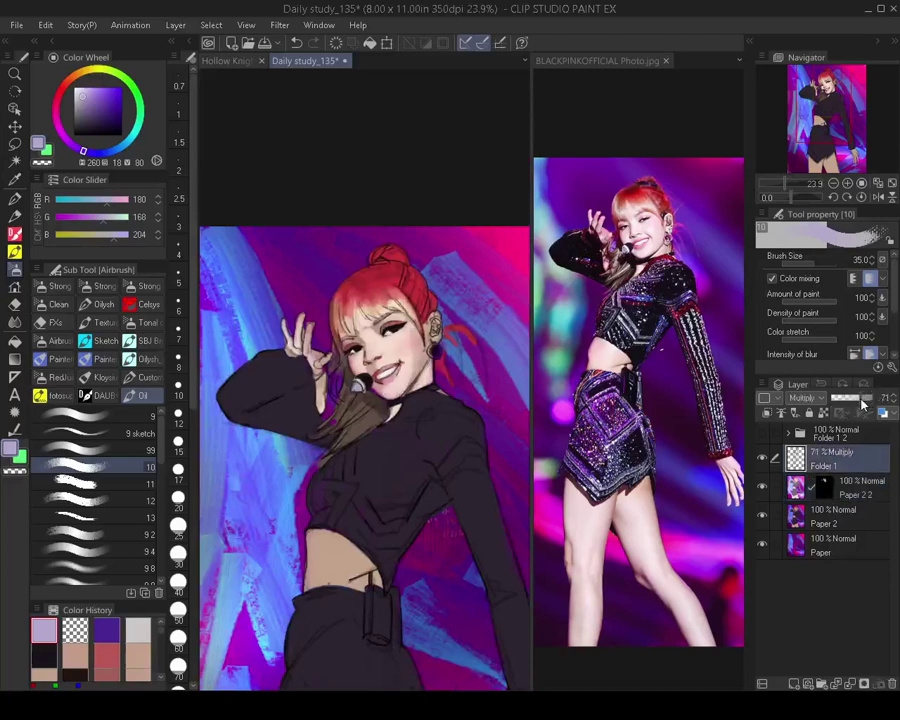
left_click_drag(863, 403, 857, 403)
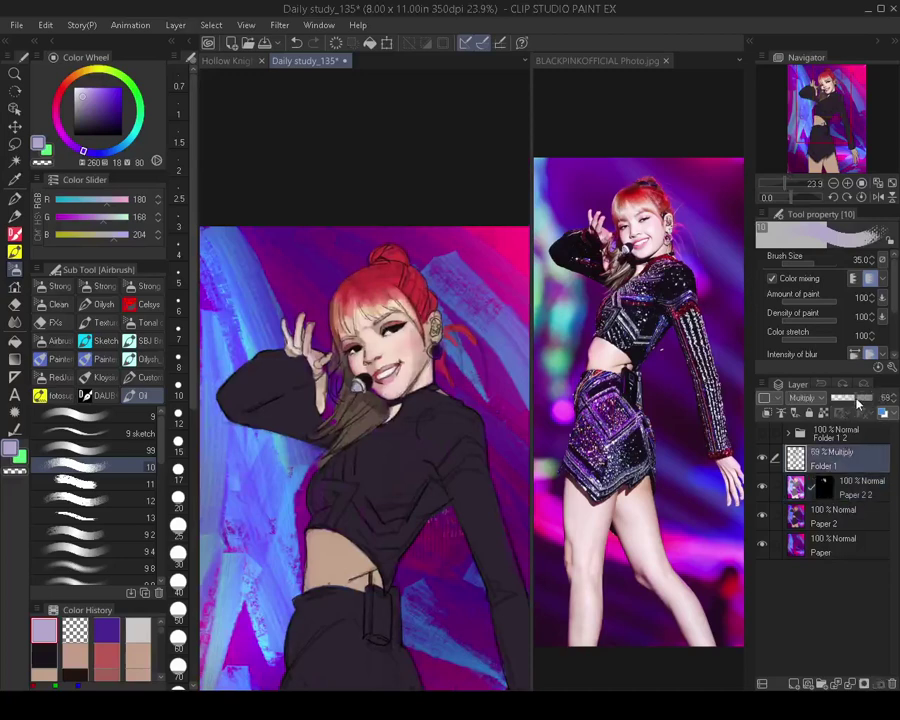
On the Paper 2 2 layer mask, reveal lighter skin across the bare midriff using brush sizes 80 and 125
left_click(826, 488)
scroll(364, 420, "down", 2)
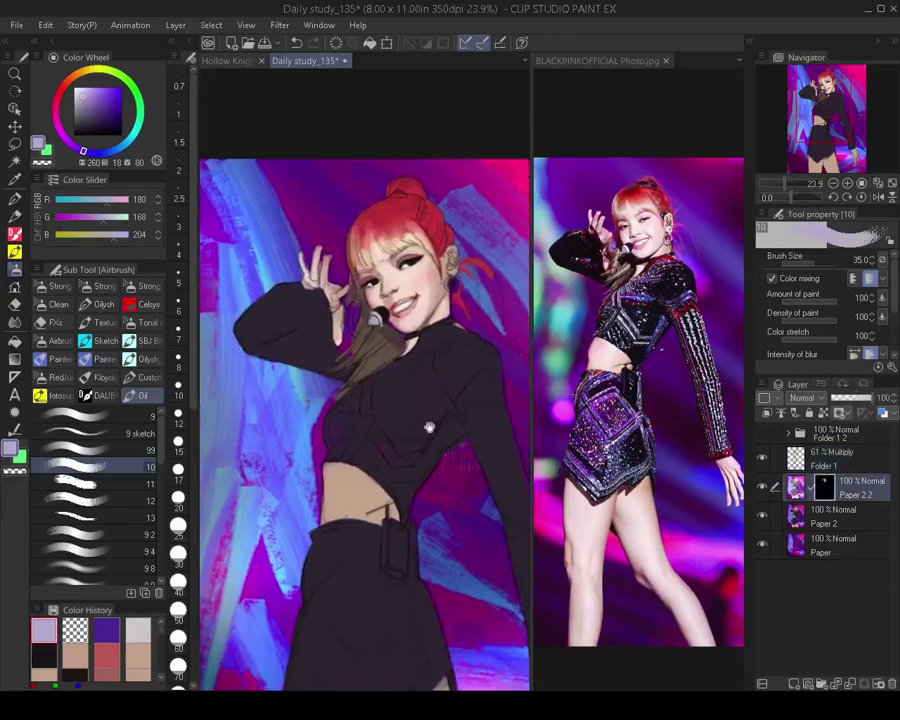
key("bracketright")
key("bracketright")
key("bracketright")
key("bracketright")
mouse_move(337, 434)
left_mouse_down()
mouse_move(364, 452)
mouse_move(344, 444)
left_mouse_up()
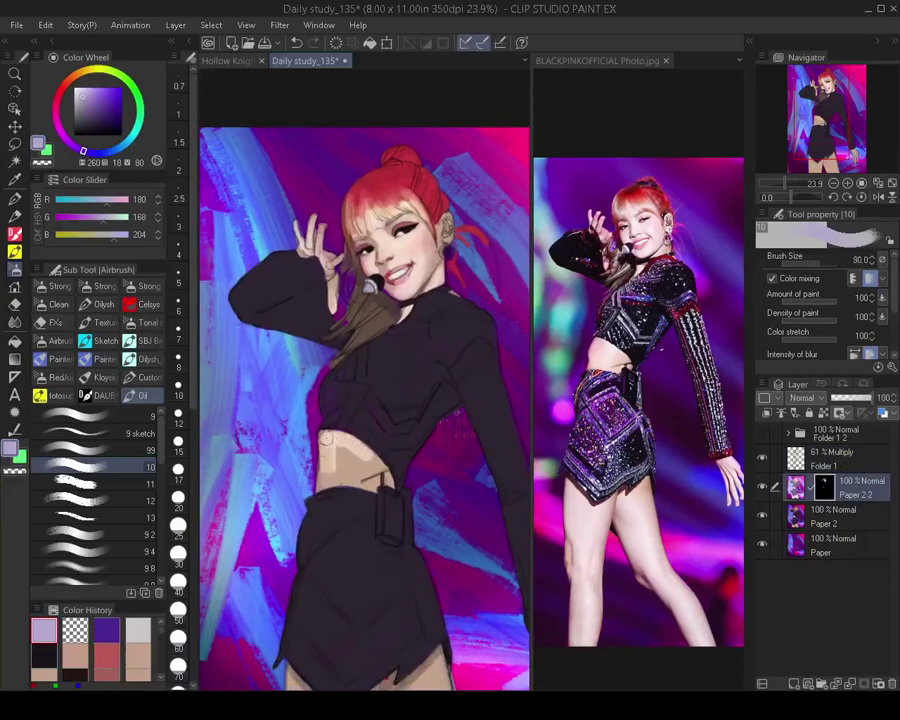
key("bracketright")
key("bracketright")
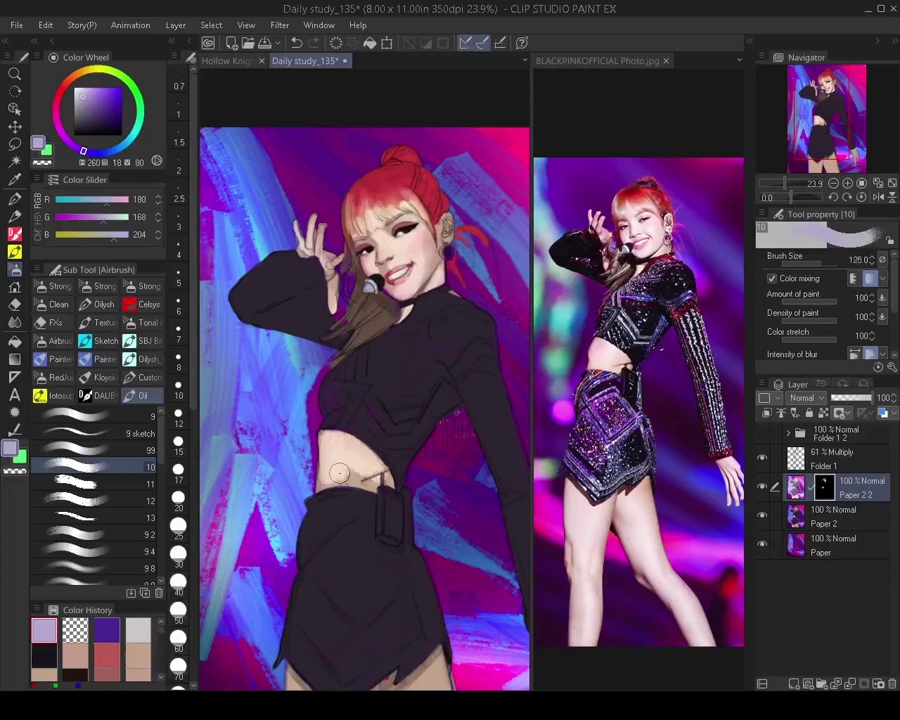
key("bracketleft")
key("bracketleft")
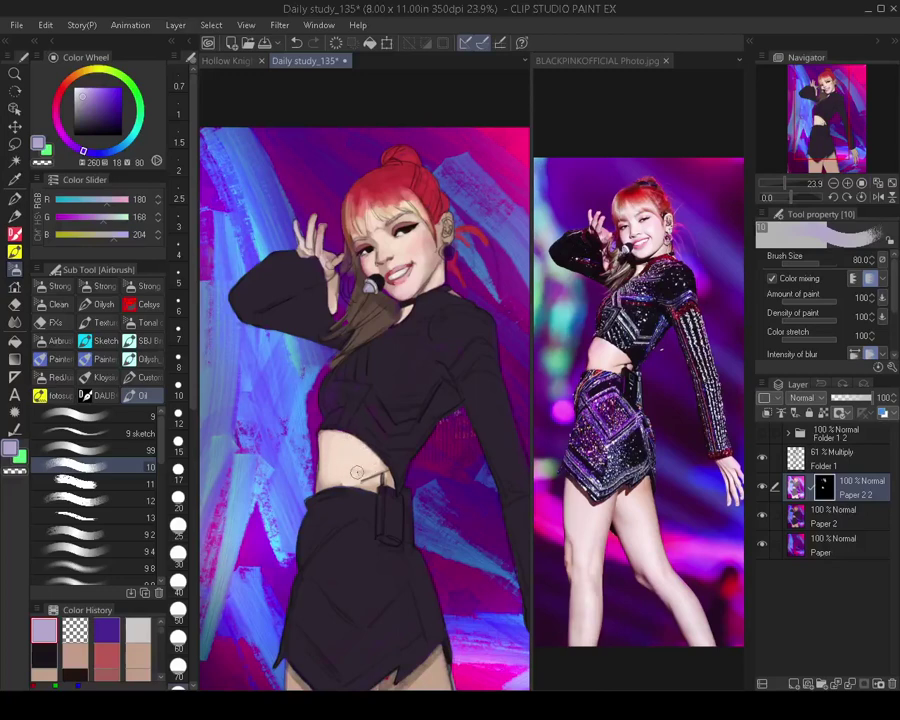
Touch up the midriff's edge beside the waist strap with the brush at size 35, using transparent and lavender colour
key("bracketleft")
key("bracketleft")
key("bracketleft")
key("bracketleft")
key("bracketleft")
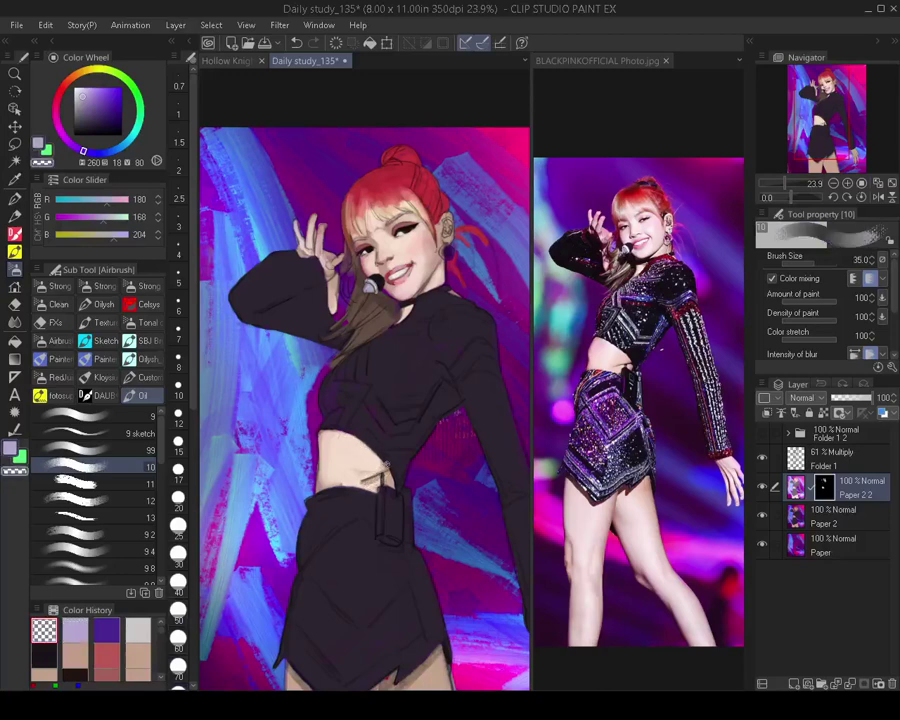
key("c")
left_click_drag(378, 474, 364, 478)
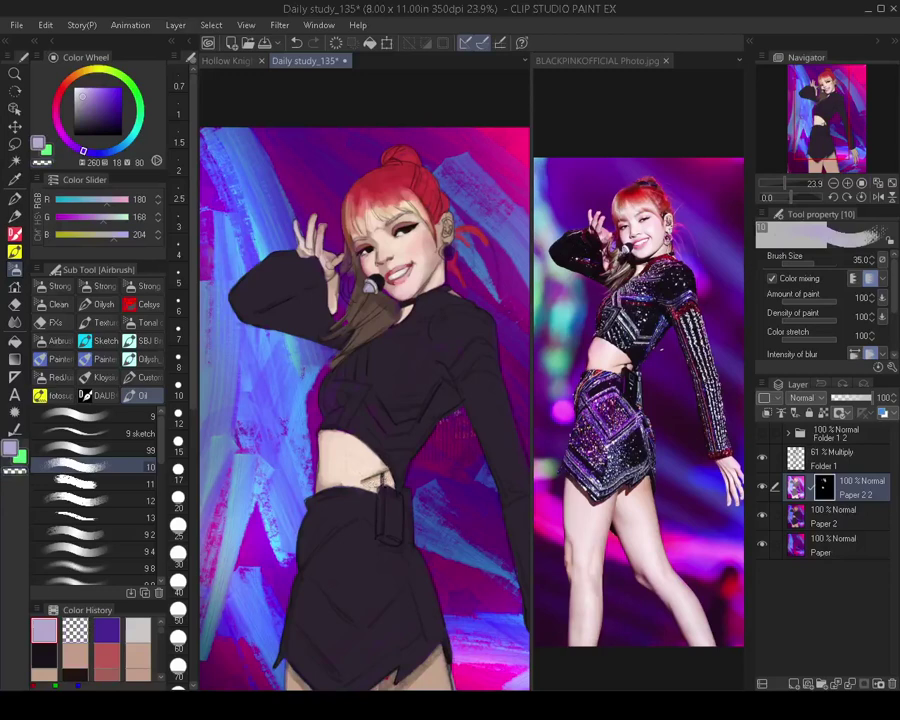
Even out the lightened midriff along the skirt's waistband, enlarging the brush to size 70
key("bracketright")
key("bracketright")
left_click_drag(376, 478, 362, 482)
key("bracketright")
key("bracketright")
key("bracketright")
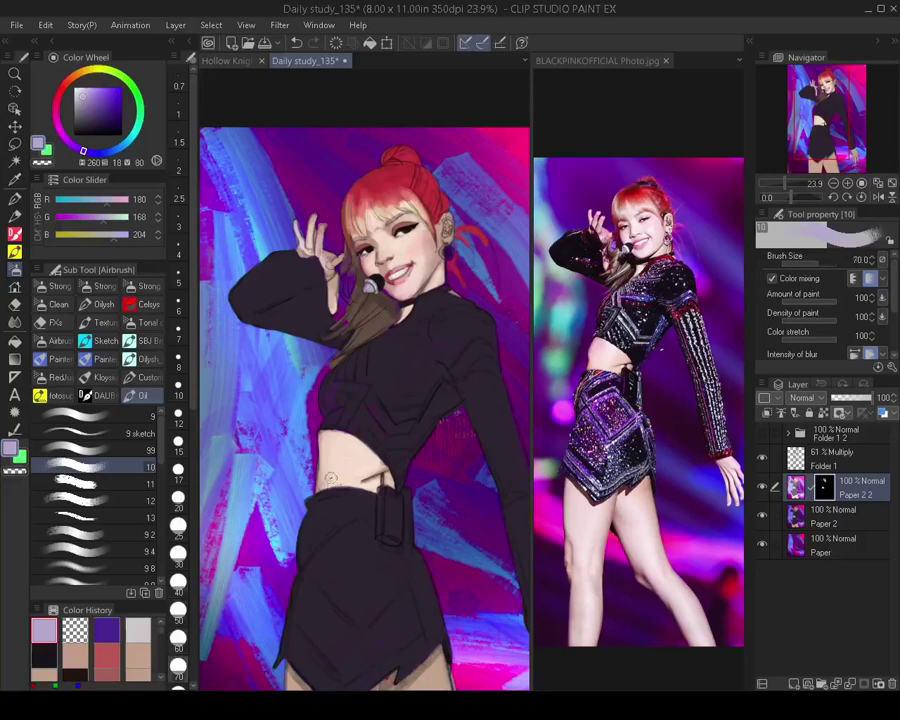
Reveal lighter skin on the singer's left thigh below the skirt using brush sizes 125 and 150
scroll(343, 504, "down", 2)
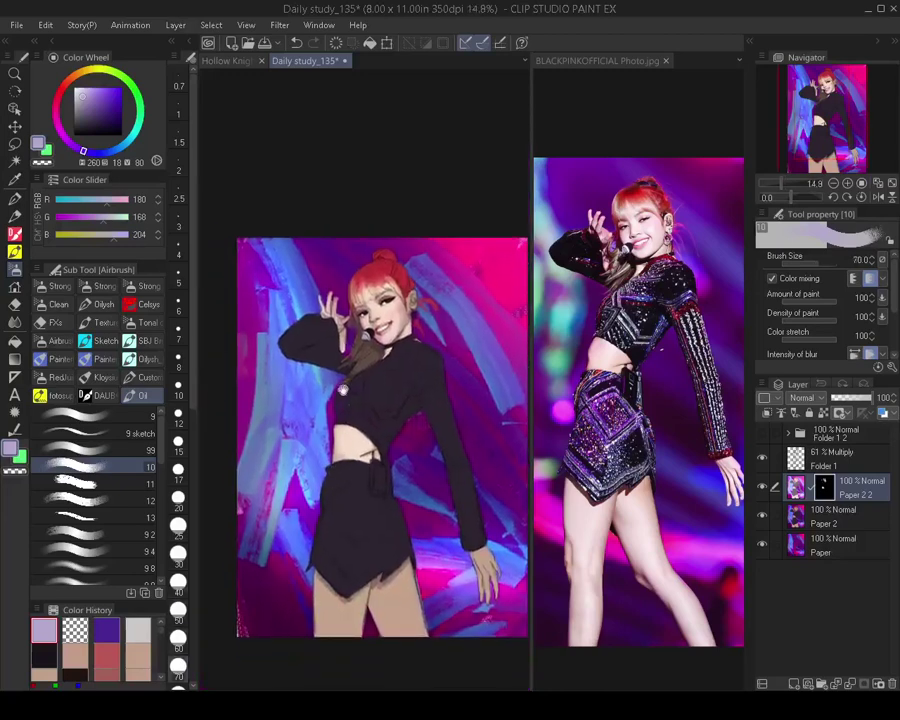
left_click_drag(393, 532, 384, 431)
scroll(387, 510, "up", 1)
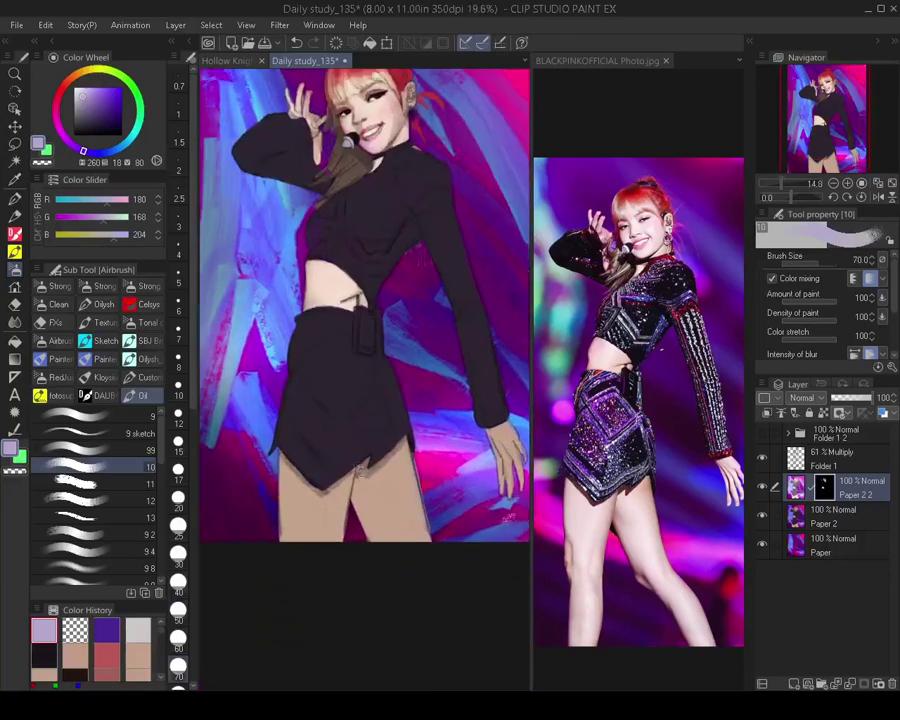
key("bracketright")
key("bracketright")
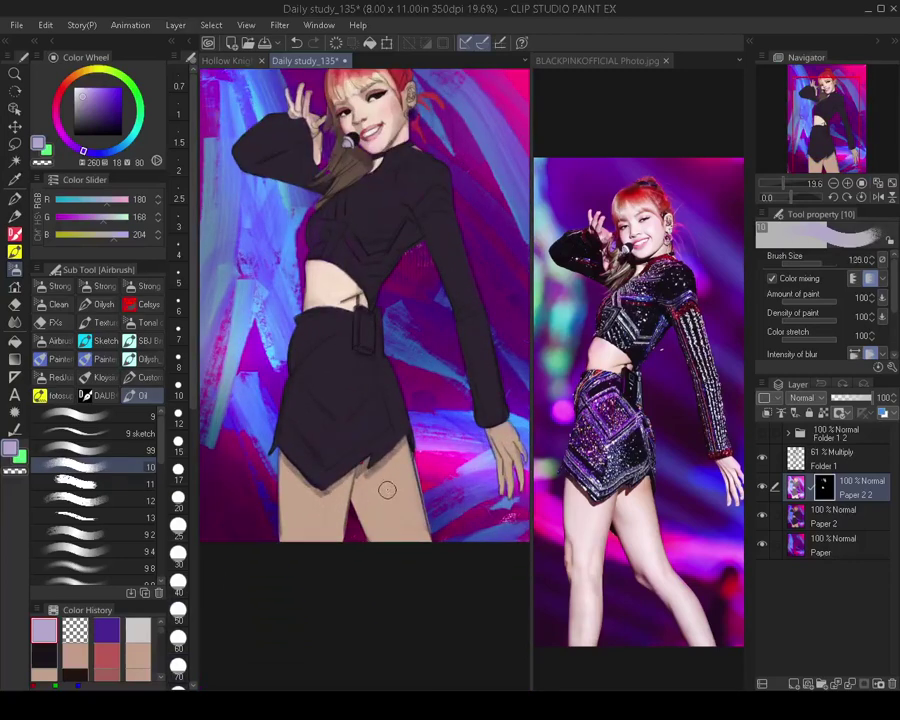
key("bracketright")
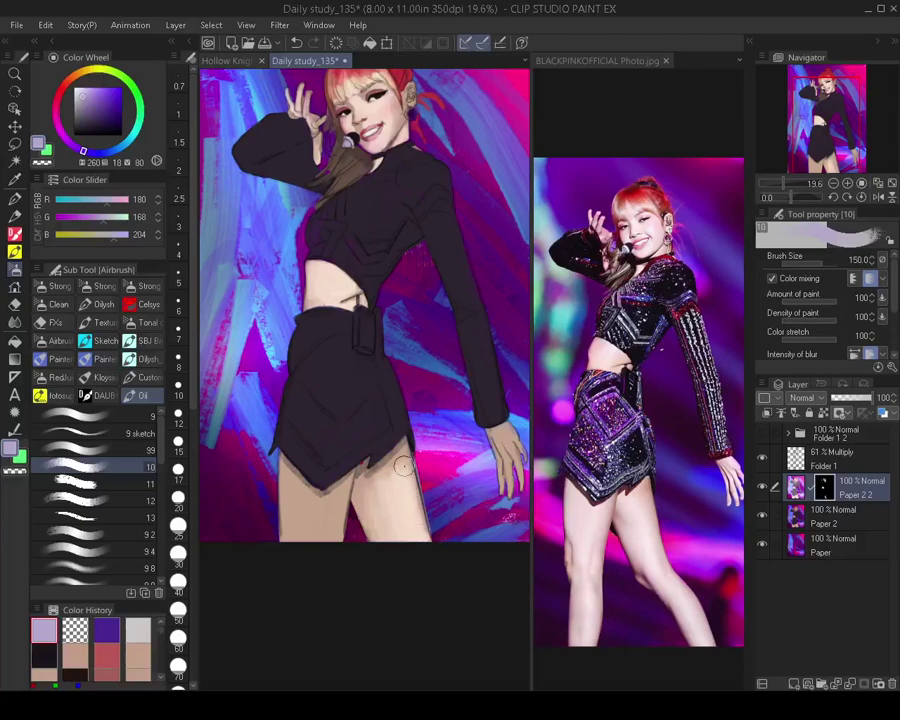
Fill in the left thigh's skin under the skirt hem and along its inner edge, reducing the brush to size 70
key("[")
key("[")
left_click_drag(405, 476, 420, 532)
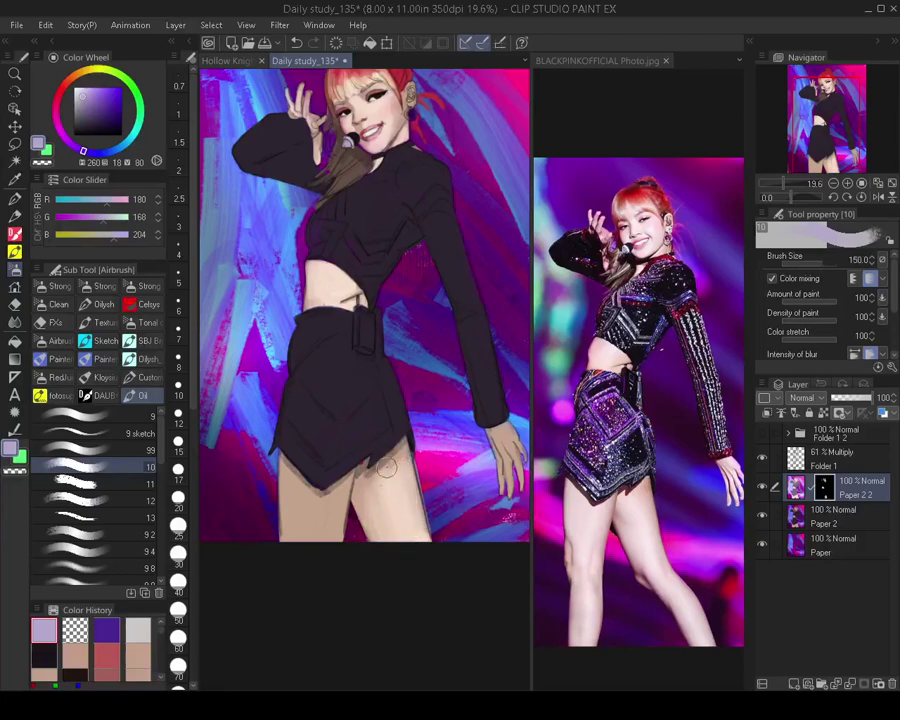
key("bracketright")
key("bracketleft")
key("bracketleft")
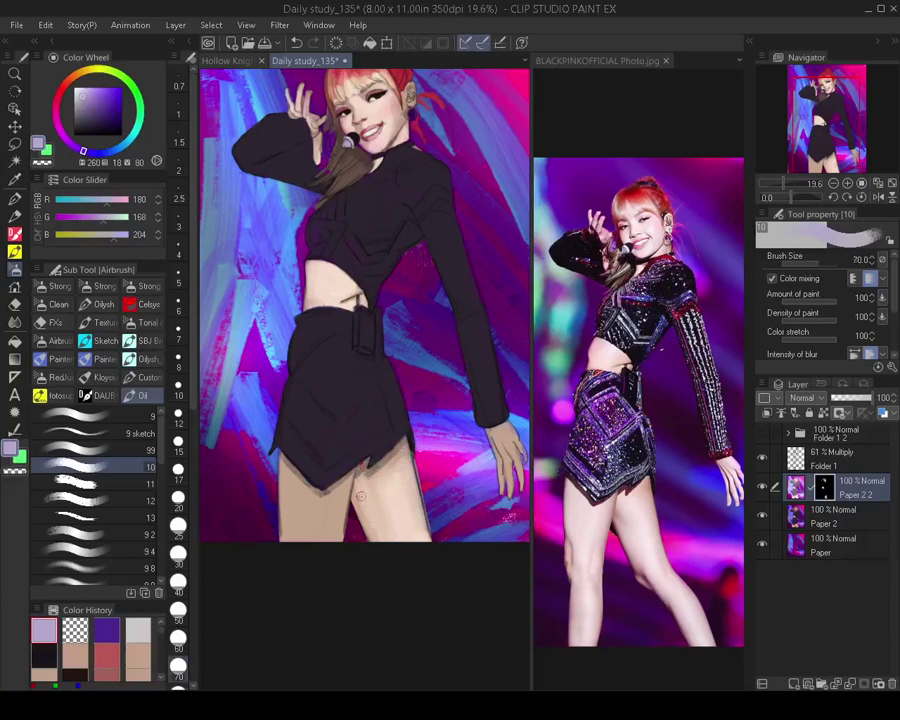
Lighten the singer's right thigh from the skirt hem to the canvas edge with the brush at size 100
key("bracketright")
key("bracketleft")
key("bracketright")
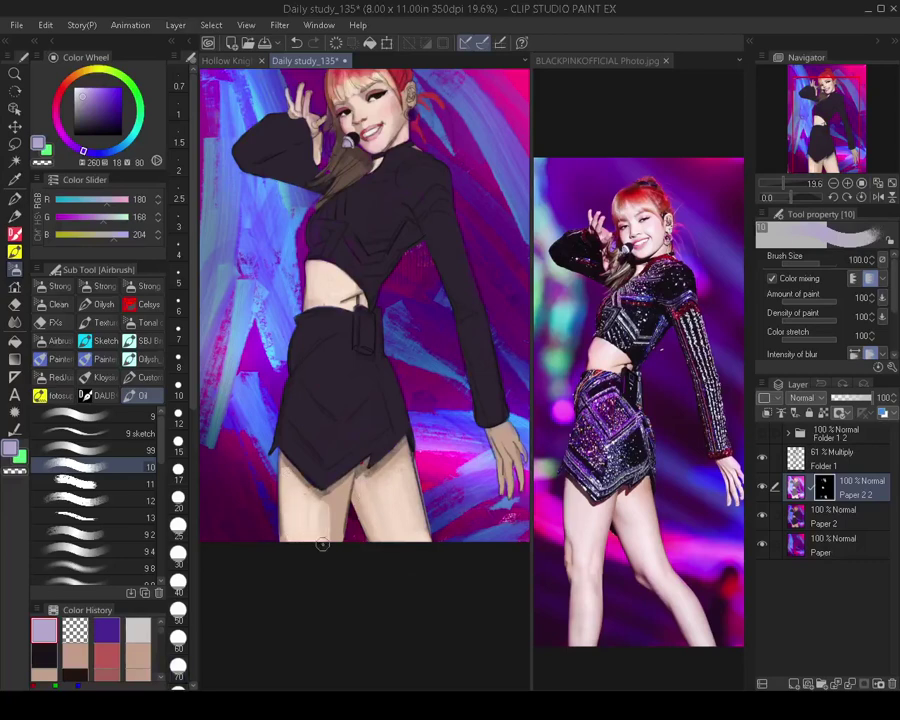
left_click_drag(336, 484, 329, 546)
left_click_drag(332, 488, 331, 548)
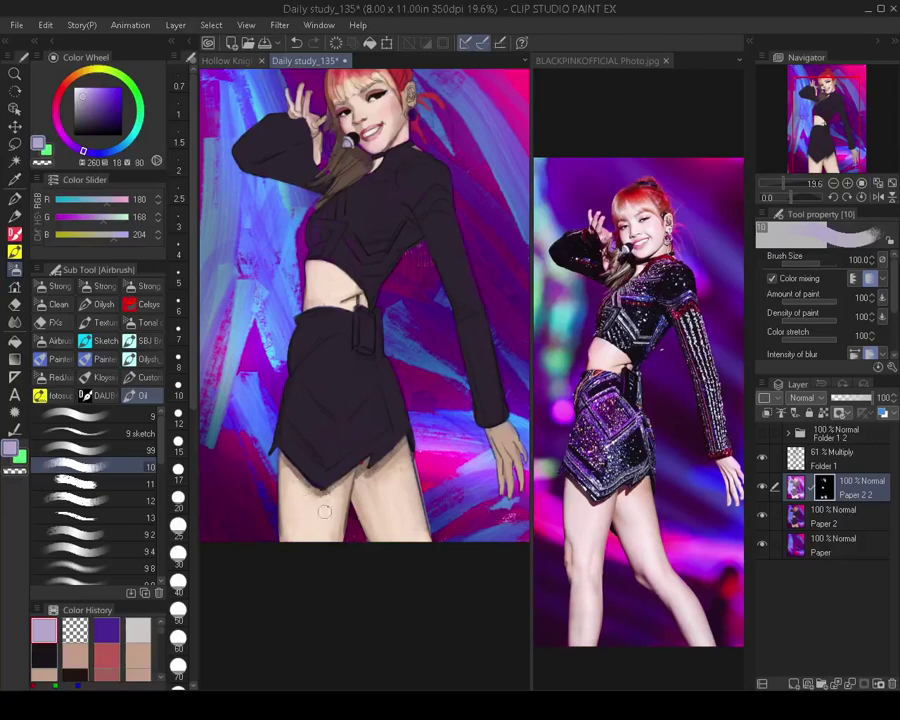
Reveal lighter skin on the wrist and back of the lowered hand with brush sizes 50 and 45
scroll(343, 466, "down", 3)
left_click_drag(343, 464, 337, 498)
scroll(350, 340, "up", 3)
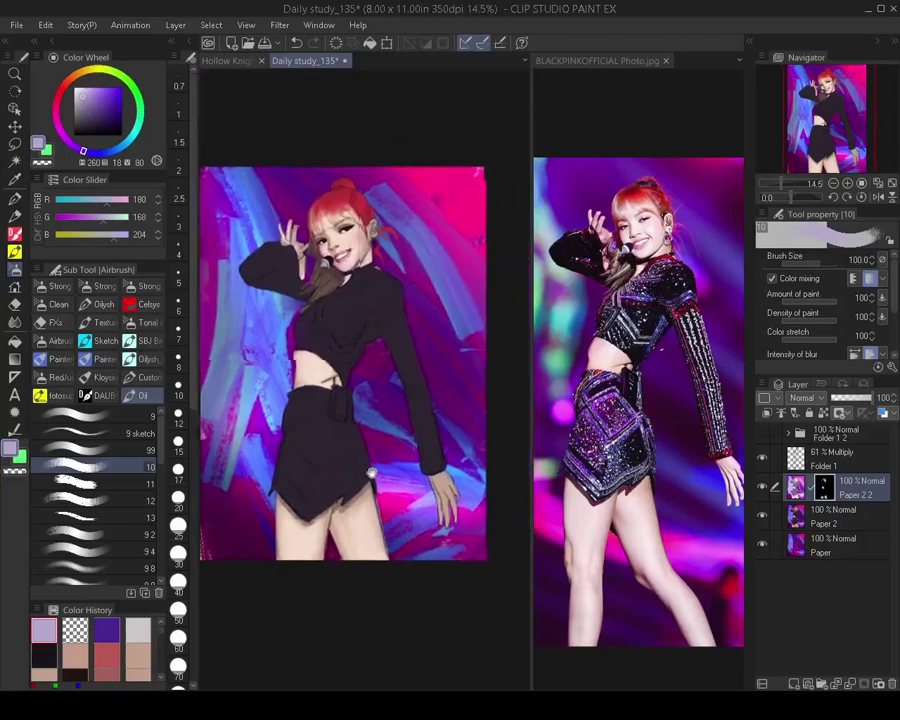
key("bracketleft")
key("bracketleft")
key("bracketleft")
key("bracketleft")
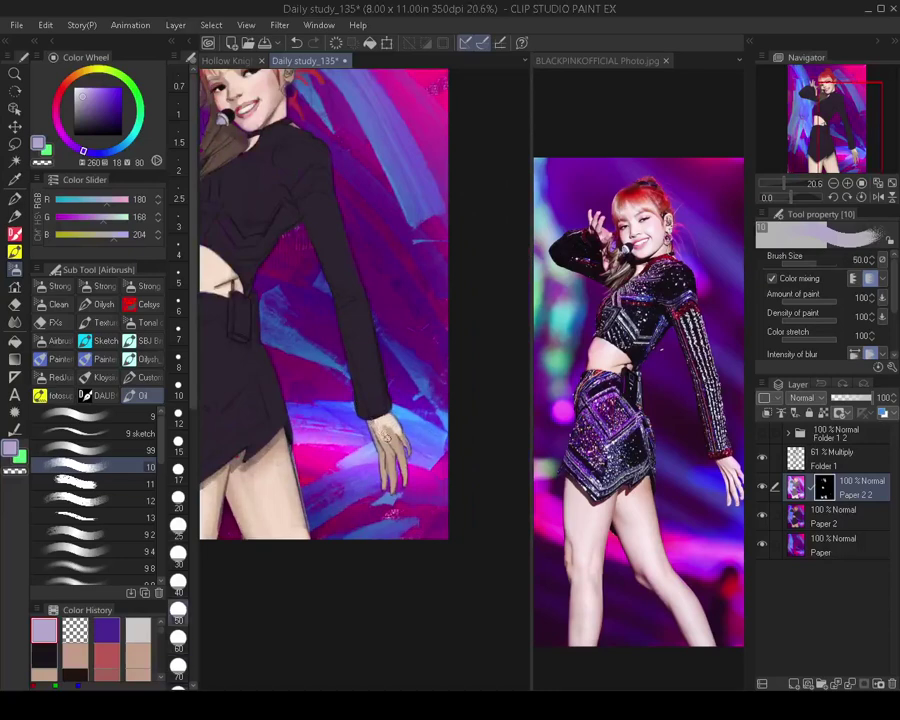
key("bracketleft")
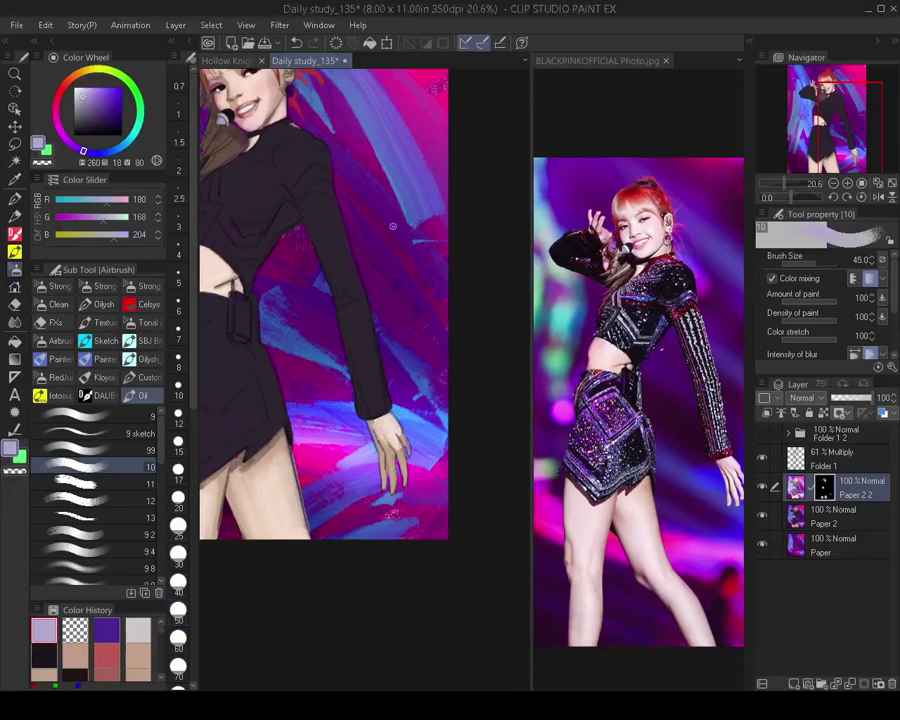
Lighten the lowered hand's middle finger and knuckles using brush sizes 20 and 25
scroll(386, 468, "up", 3)
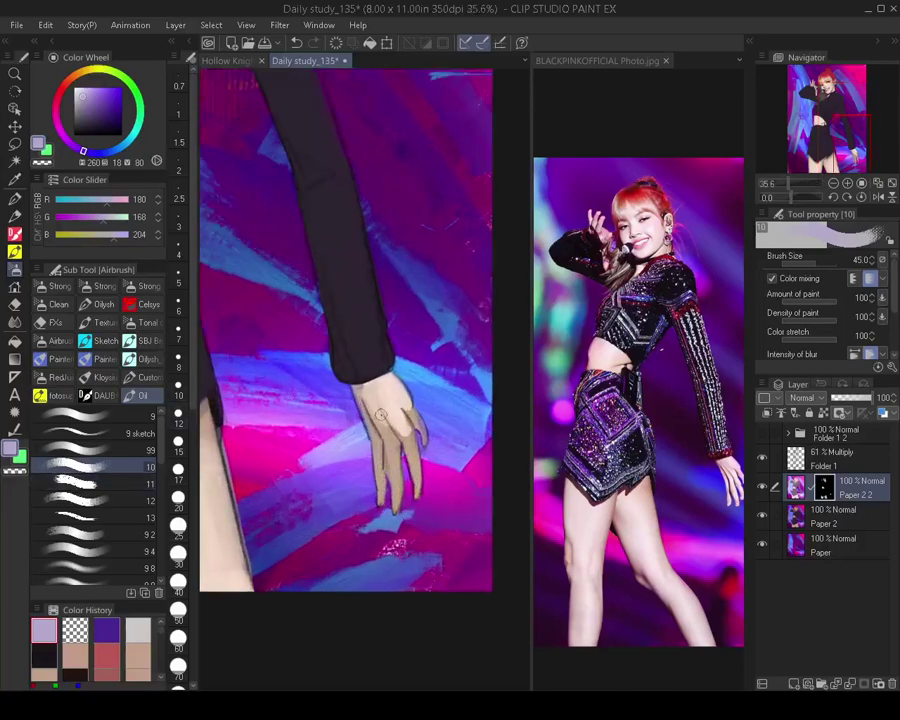
key("bracketleft")
key("bracketleft")
key("bracketleft")
key("bracketleft")
key("bracketleft")
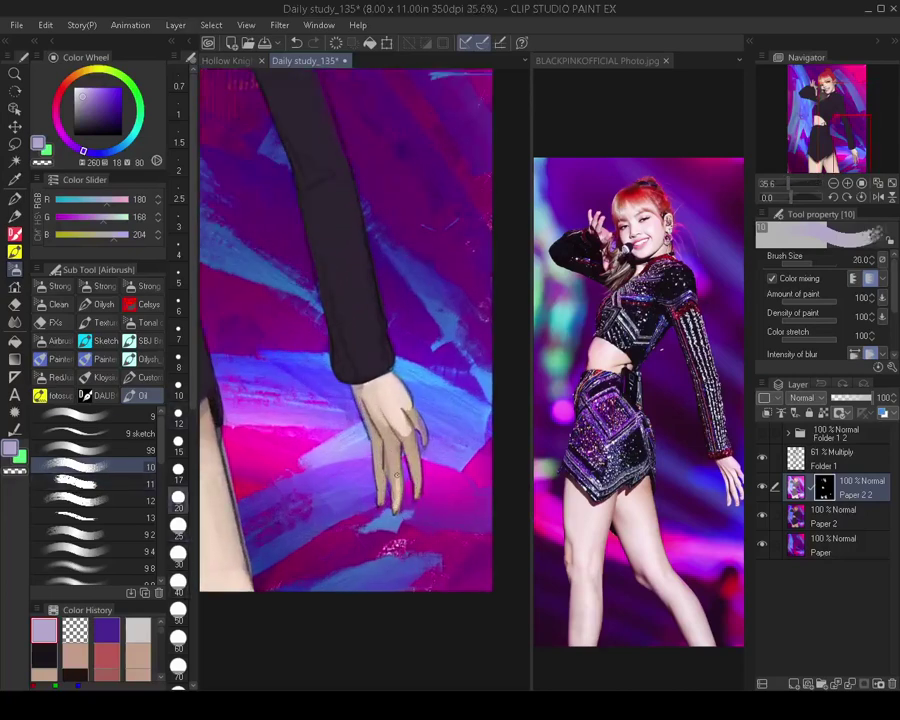
key("bracketright")
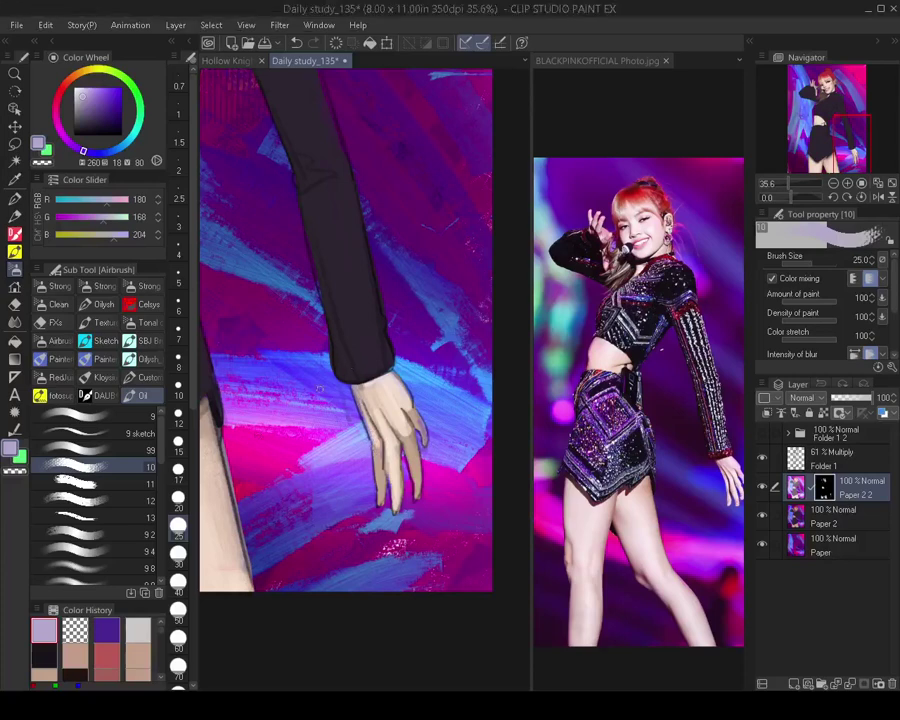
Lighten the lowered hand's finger nearest the body with brush sizes 20 and 17.5
key("bracketleft")
key("bracketleft")
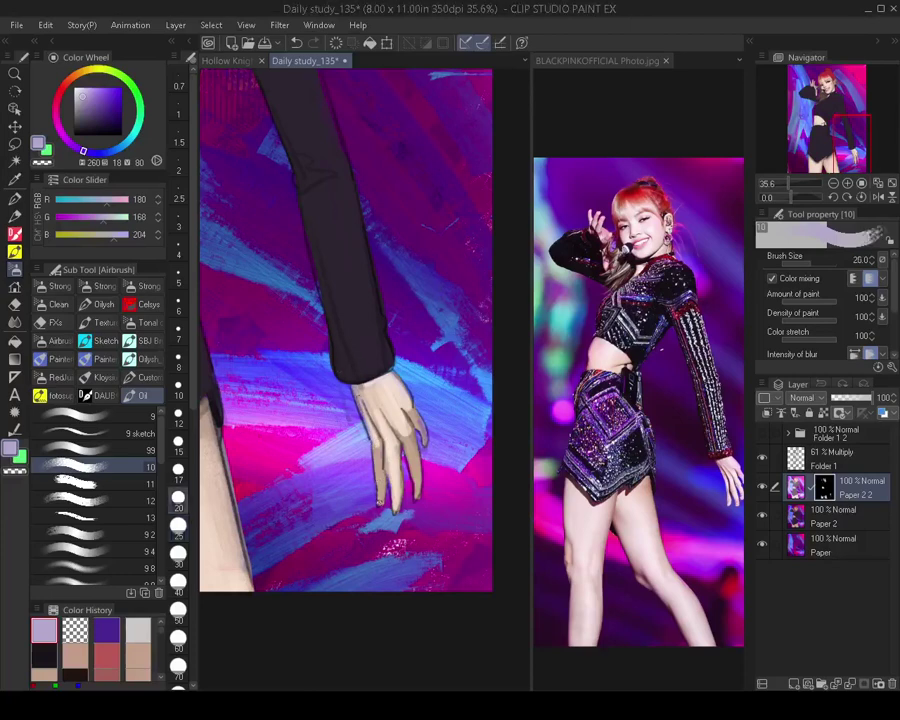
left_click_drag(374, 453, 377, 471)
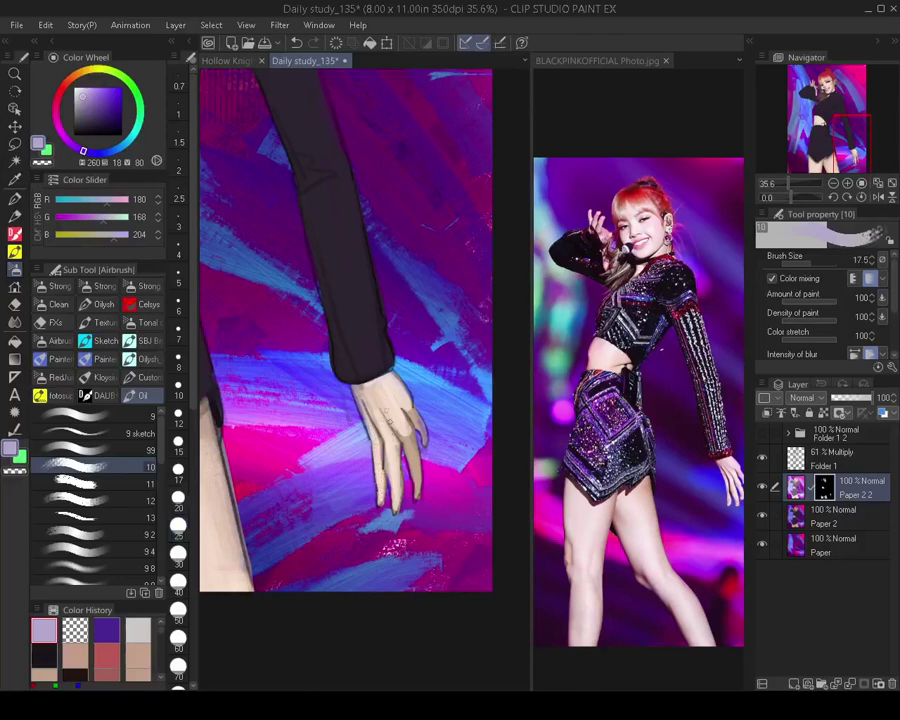
Reveal lighter skin on the lowered hand's next finger away from the body, finishing with the brush at size 15
key("bracketright")
key("bracketright")
key("bracketright")
mouse_move(405, 440)
left_mouse_down()
mouse_move(413, 472)
mouse_move(413, 463)
left_mouse_up()
key("bracketleft")
key("bracketleft")
key("bracketleft")
key("bracketleft")
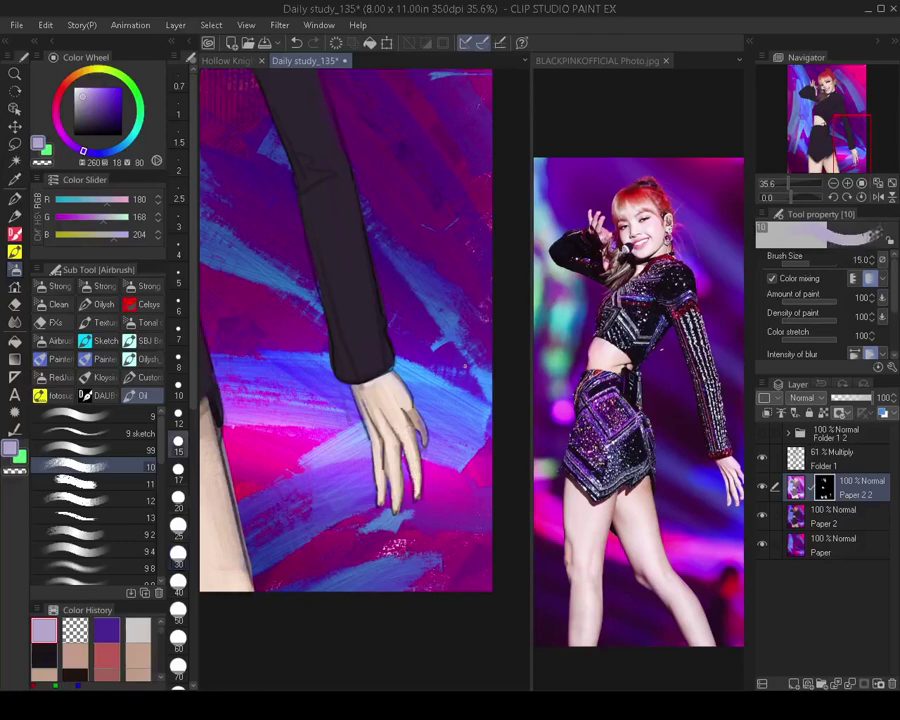
Check the lowered hand against the reference photo and lighten the skin between its outer knuckles with the brush at size 25
left_click(605, 367)
left_click_drag(612, 395, 582, 347)
left_click(427, 388)
key("bracketright")
key("bracketright")
key("bracketright")
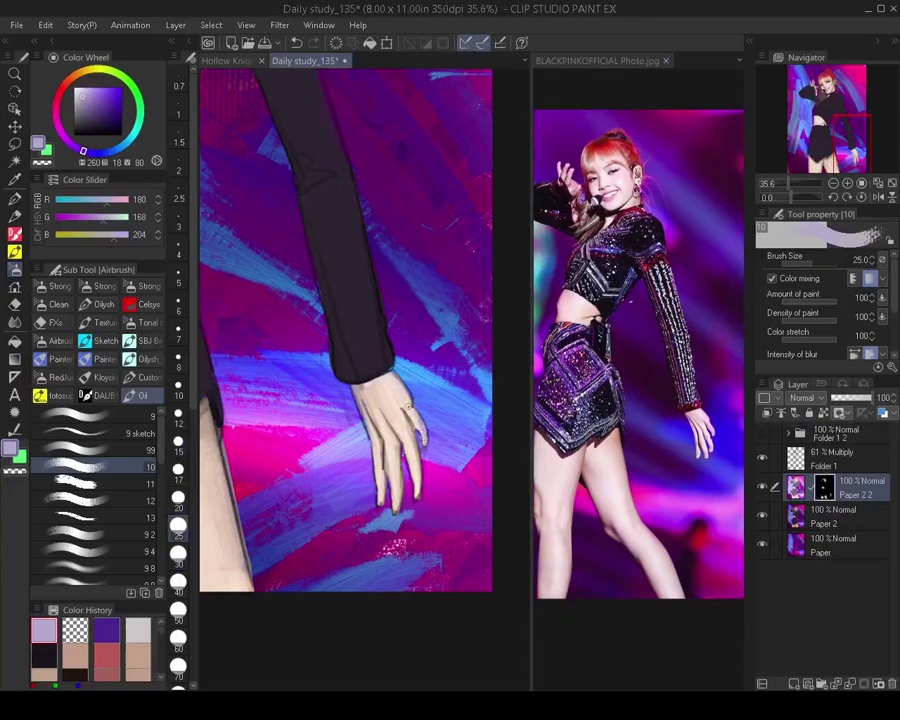
scroll(427, 414, "down", 5)
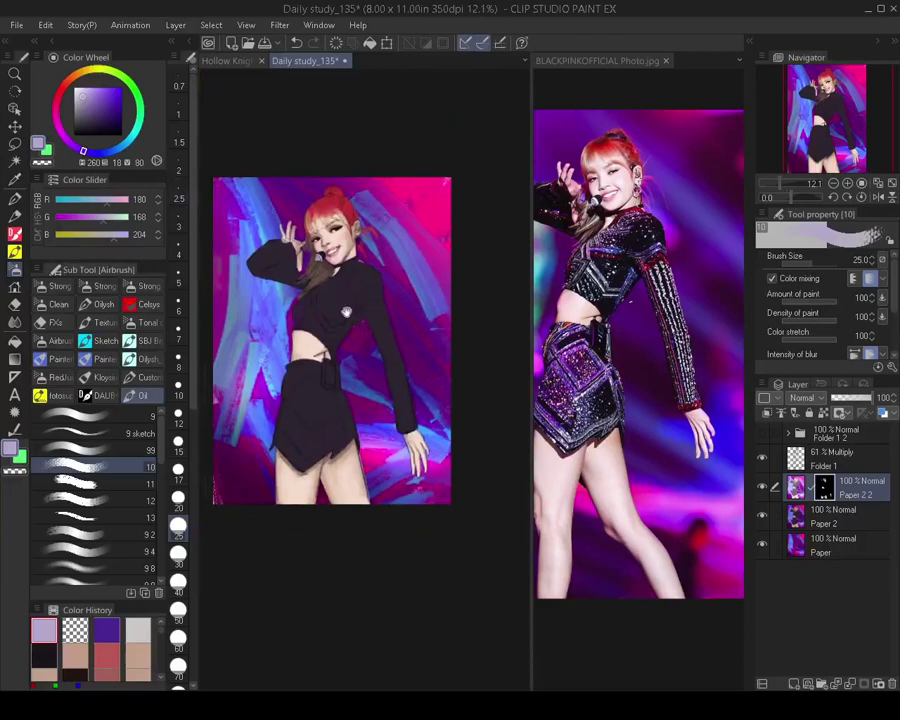
left_click_drag(346, 292, 387, 335)
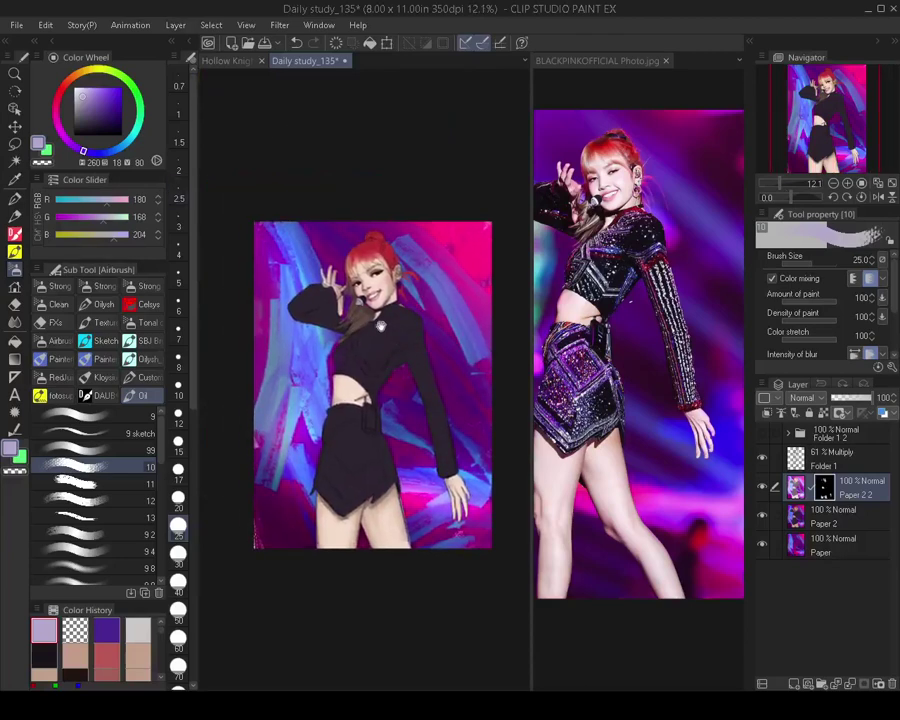
Reveal lighter tones on the microphone's ring and base with the mask brush, reducing it through sizes 20, 17.5 and 15
scroll(385, 300, "up", 4)
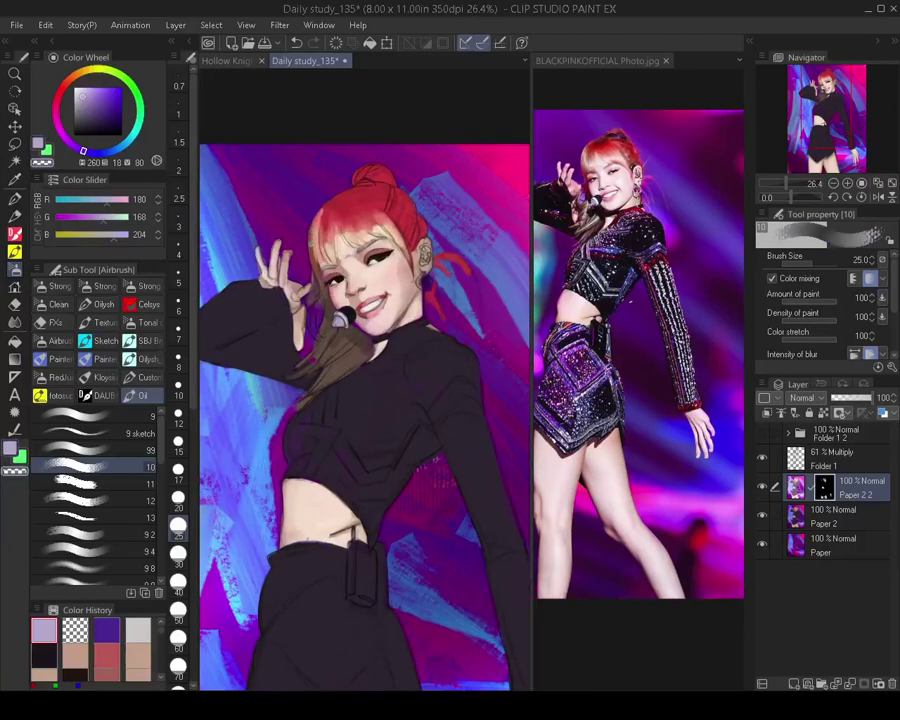
key("c")
scroll(356, 282, "down", 3)
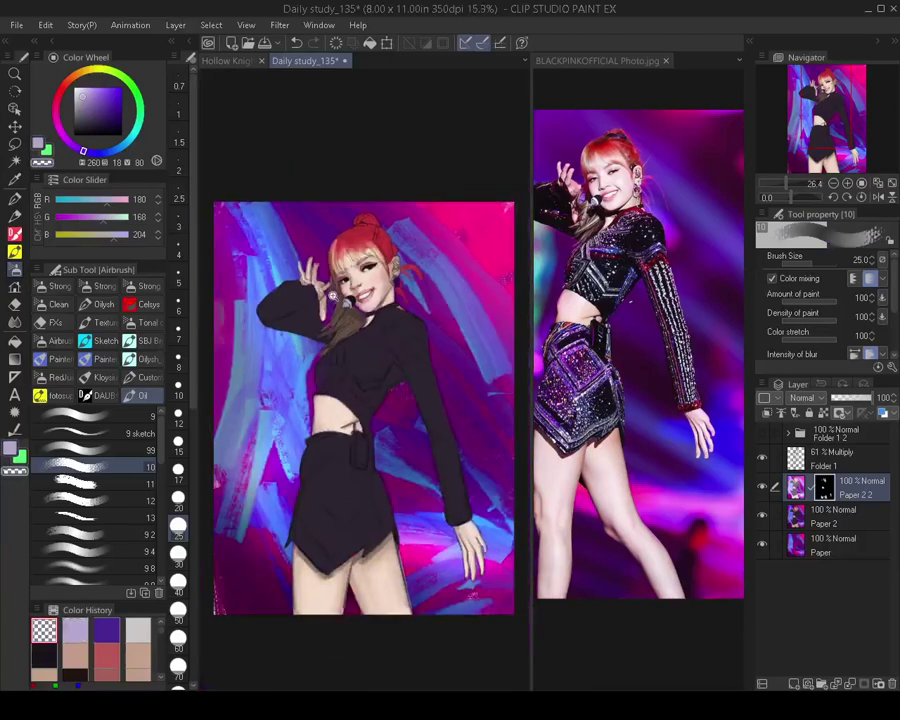
mouse_move(357, 370)
left_mouse_down()
mouse_move(388, 311)
mouse_move(362, 360)
mouse_move(373, 363)
left_mouse_up()
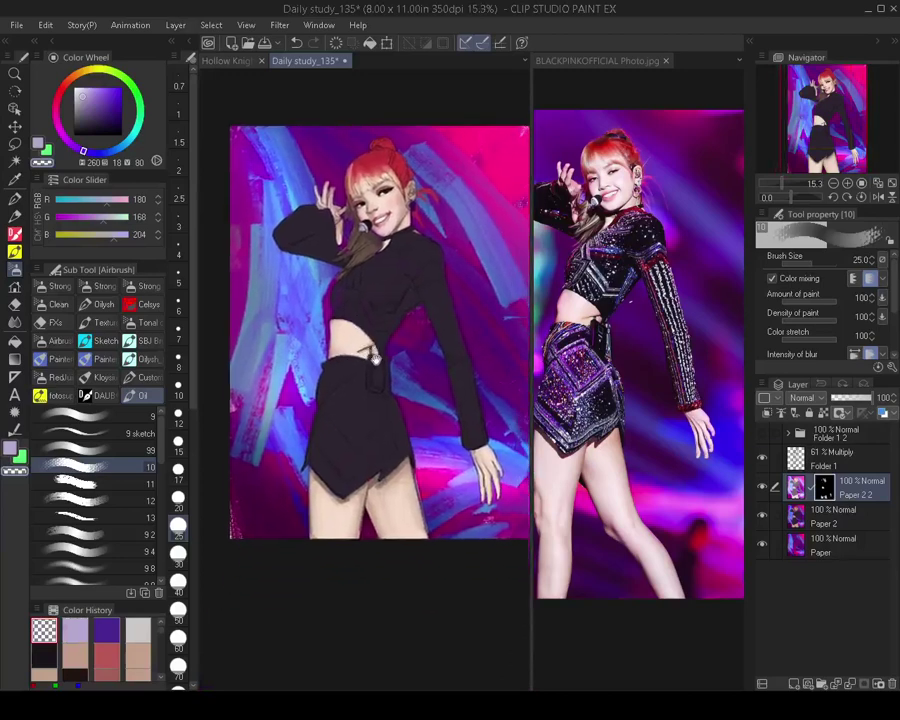
scroll(360, 236, "up", 5)
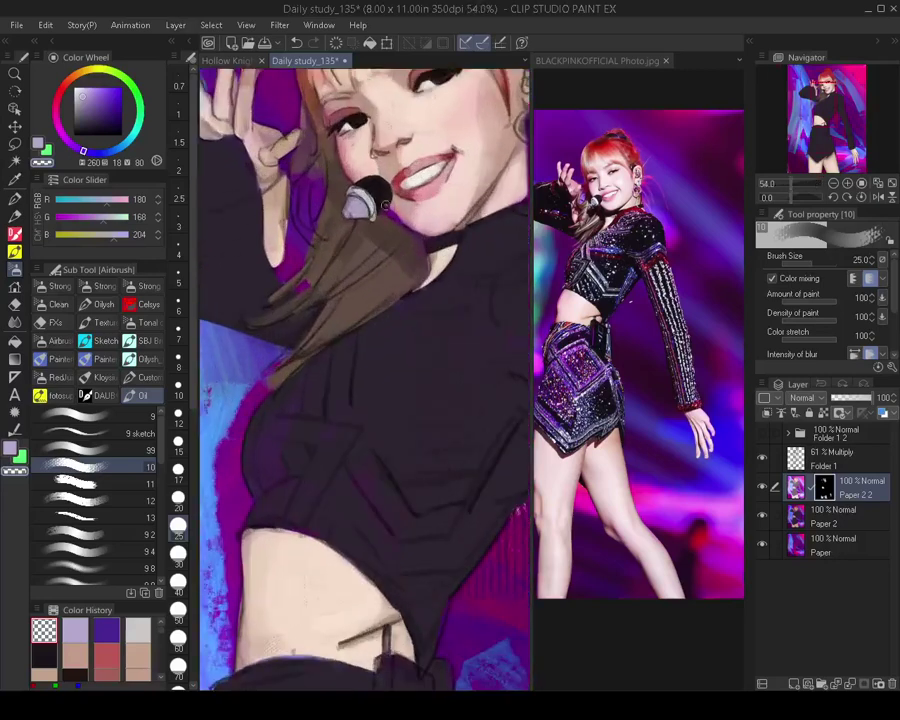
key("c")
key("[")
key("[")
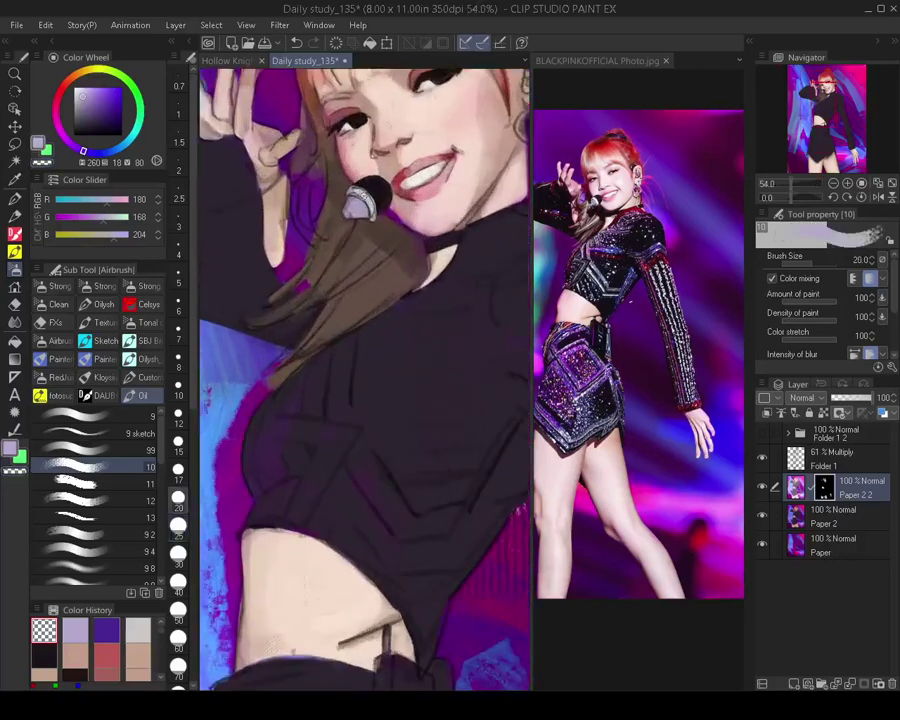
left_click_drag(359, 190, 371, 209)
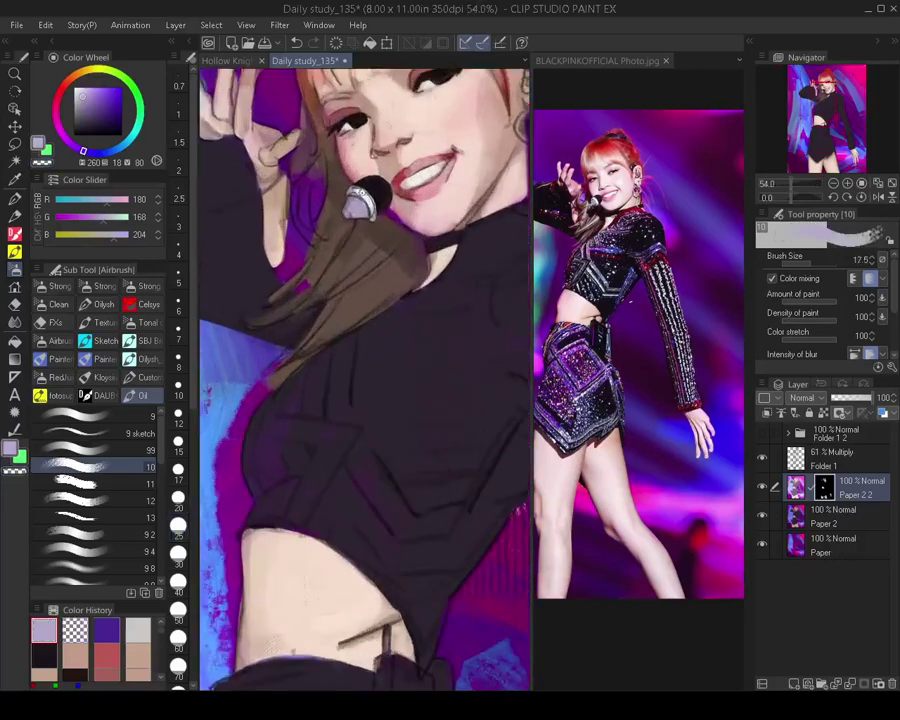
key("bracketleft")
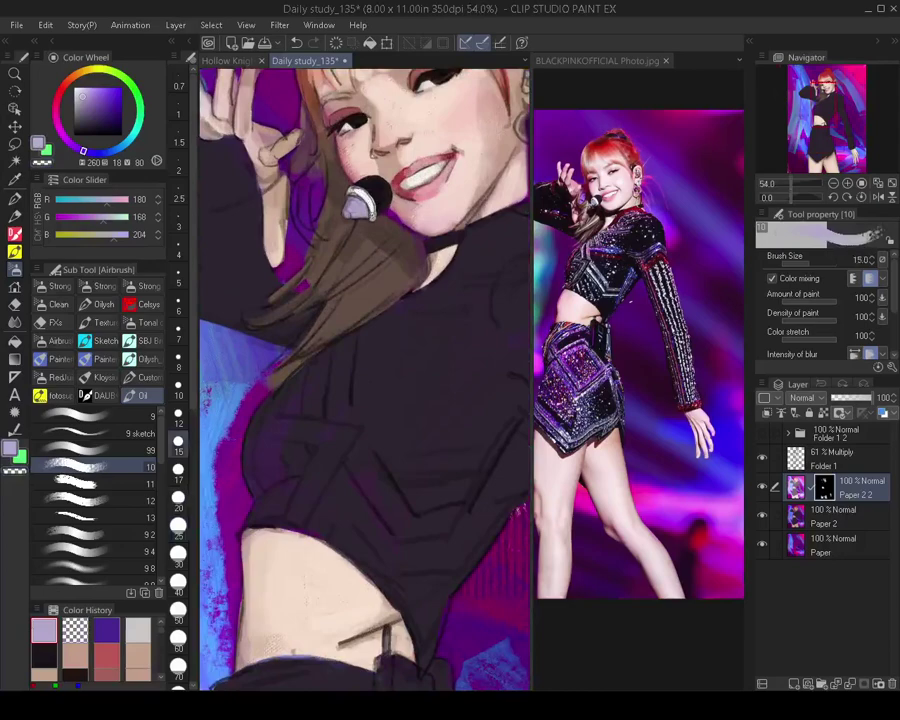
mouse_move(357, 189)
left_mouse_down()
mouse_move(370, 214)
mouse_move(335, 254)
left_mouse_up()
left_click_drag(364, 214, 388, 256)
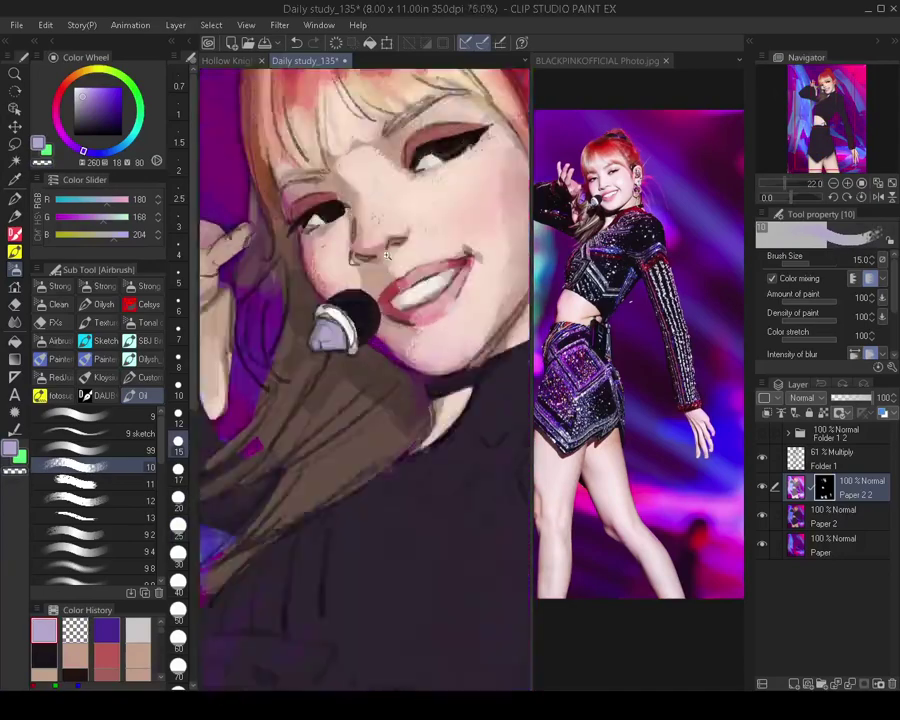
Enlarge the face in the reference photo and refine the light skin around the painted nose tip with brush sizes 30 and 20
scroll(387, 255, "up", 1)
key("bracketright")
key("bracketright")
key("bracketright")
key("bracketright")
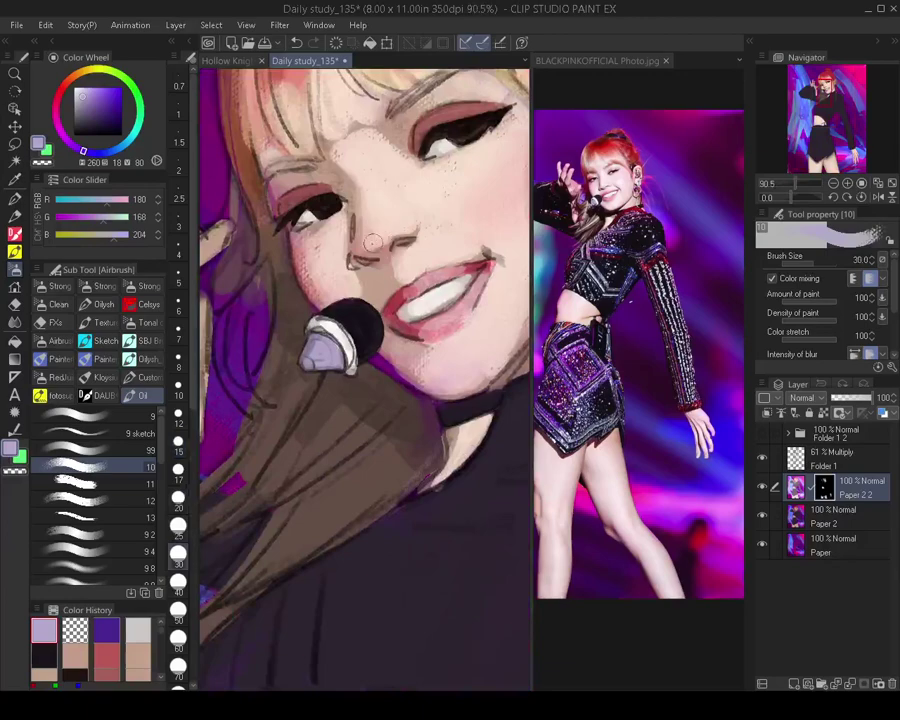
left_click(617, 187)
left_click_drag(607, 178, 633, 234)
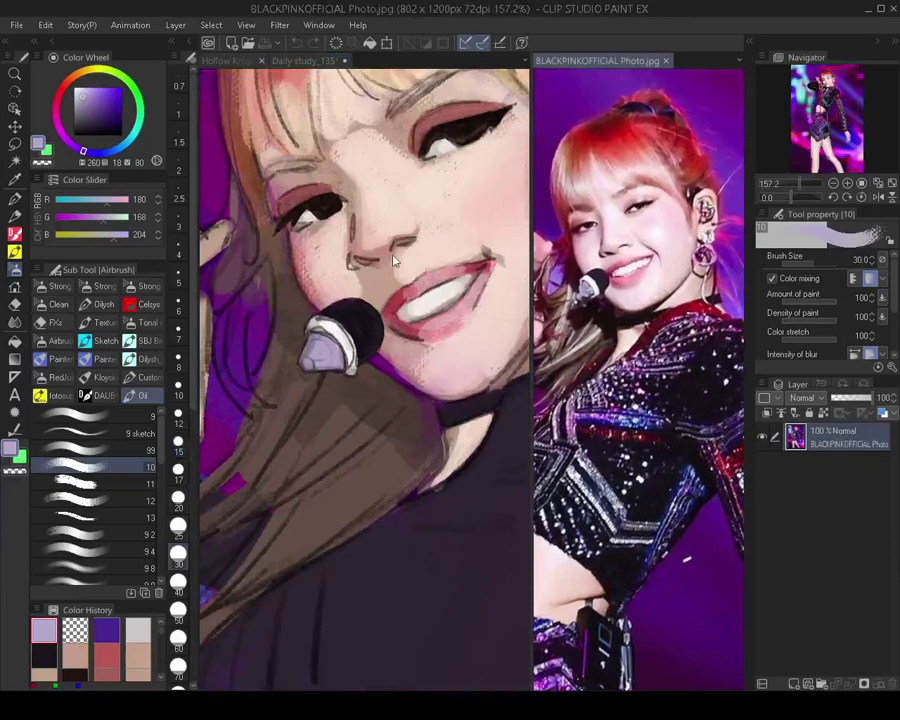
key("ctrl+Tab")
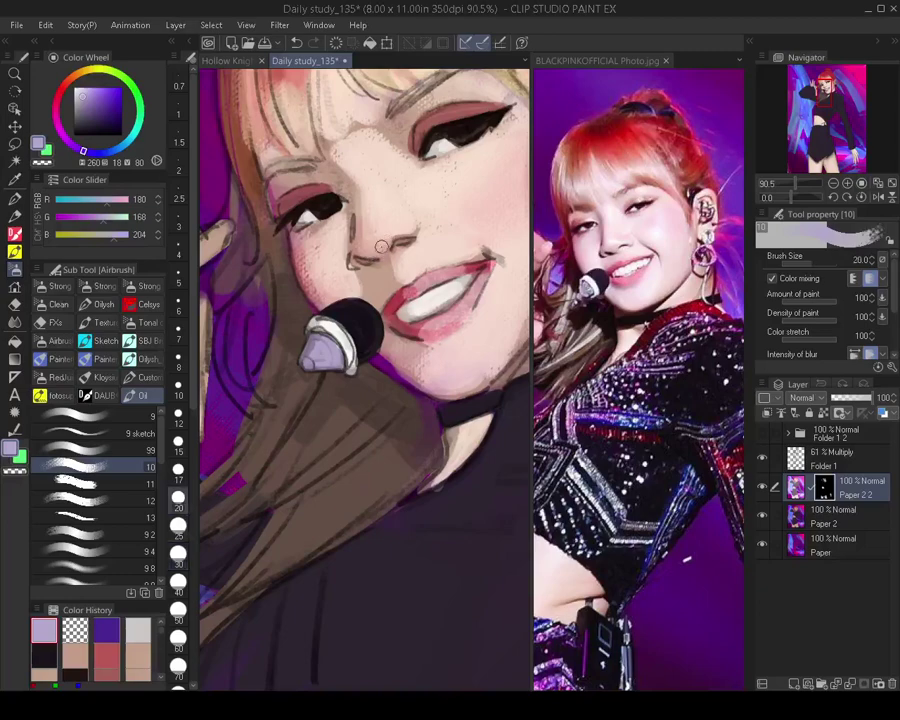
scroll(394, 222, "down", 3)
scroll(360, 180, "up", 2)
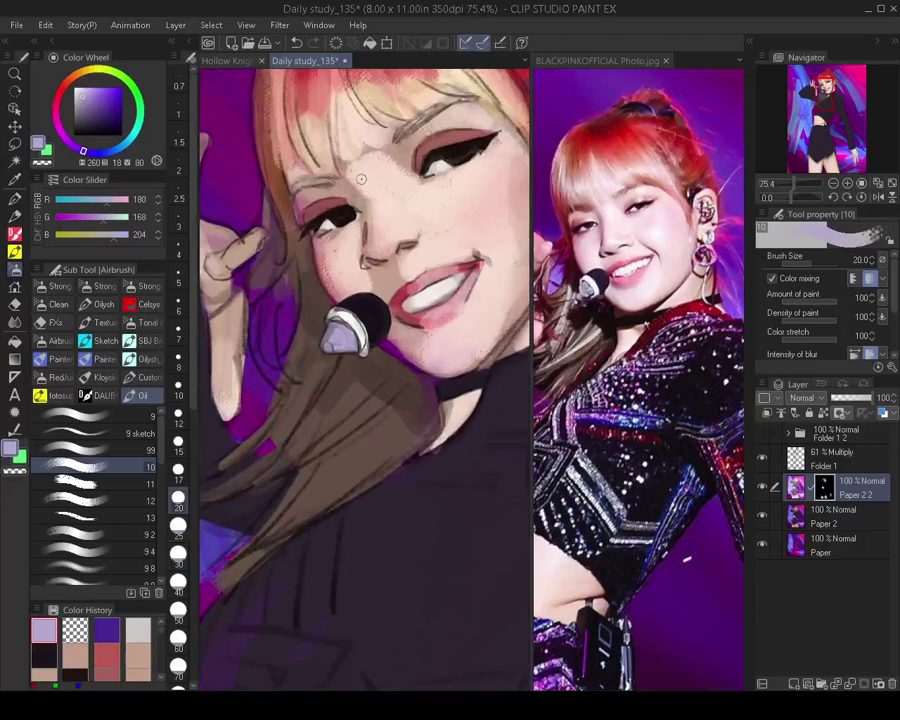
Reveal lighter skin along the nose bridge and nostril with brush sizes 30, 25 and 20
key("bracketright")
key("bracketright")
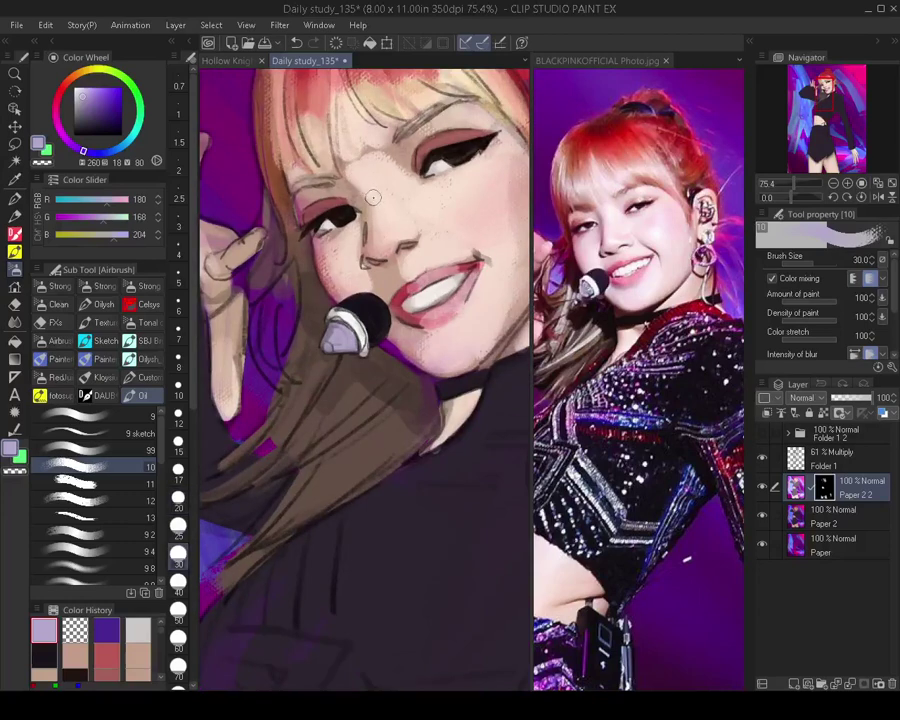
key("[")
key("[")
key("[")
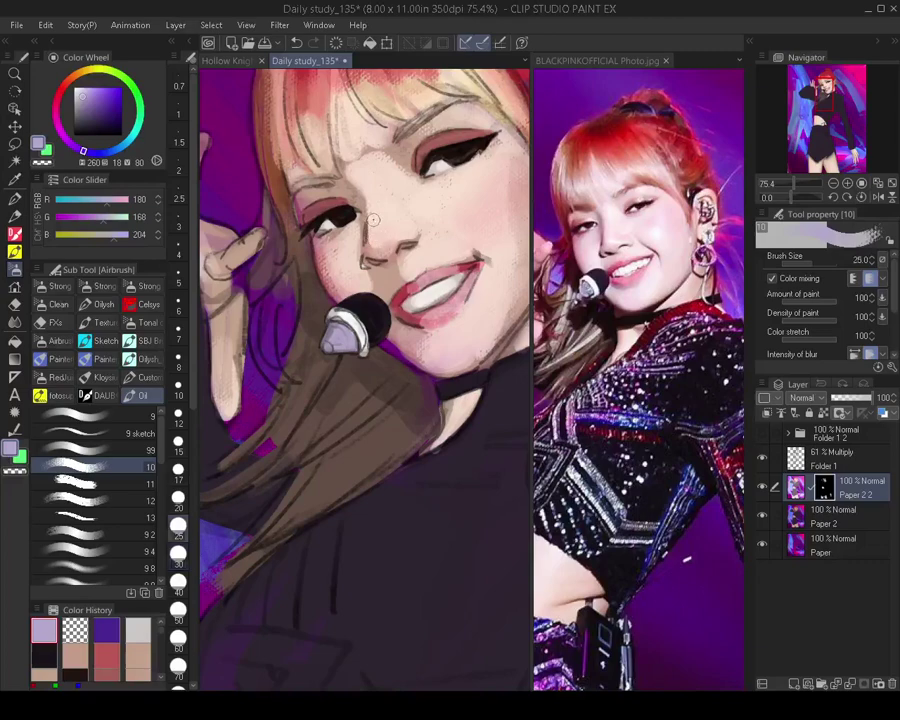
key("bracketright")
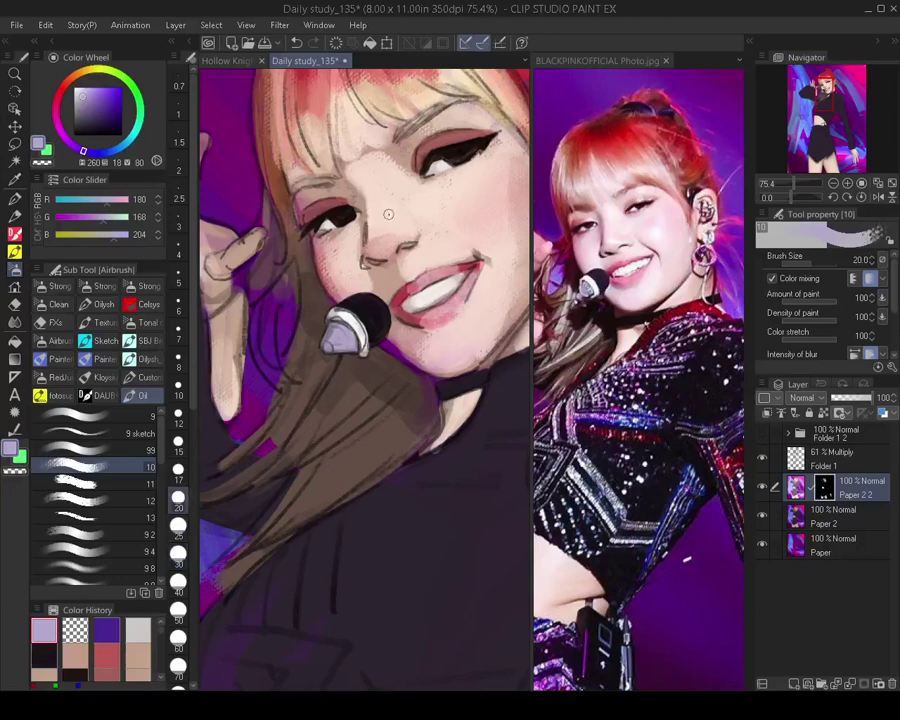
key("c")
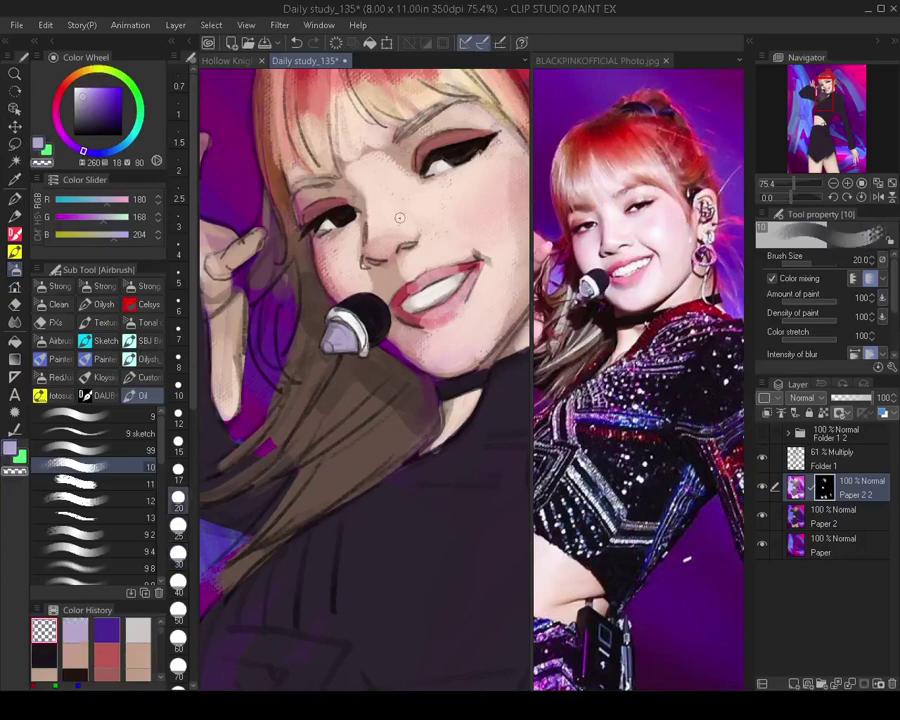
key("c")
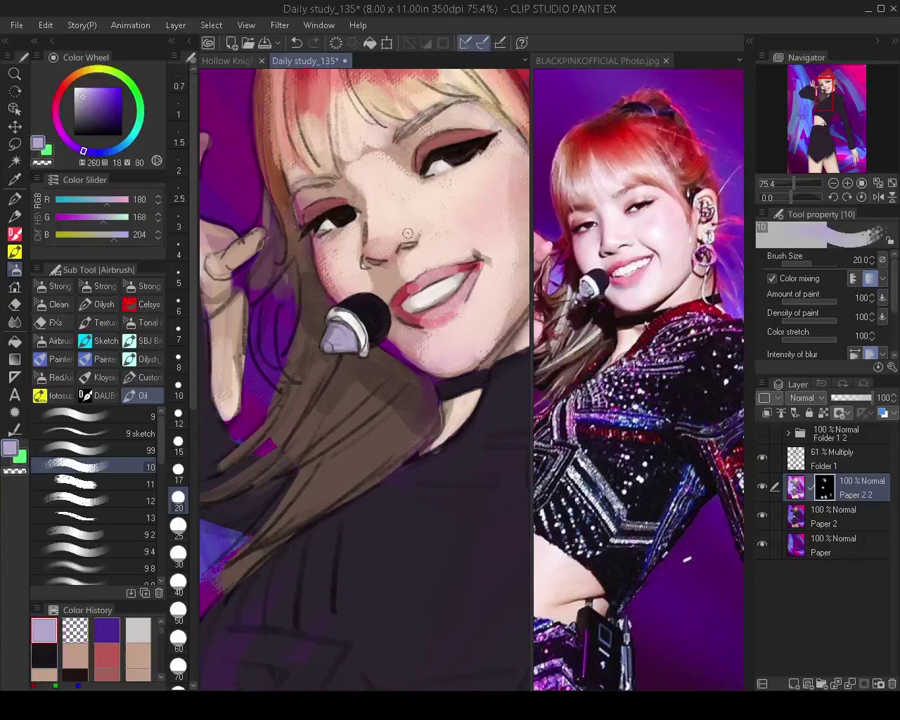
scroll(390, 281, "down", 5)
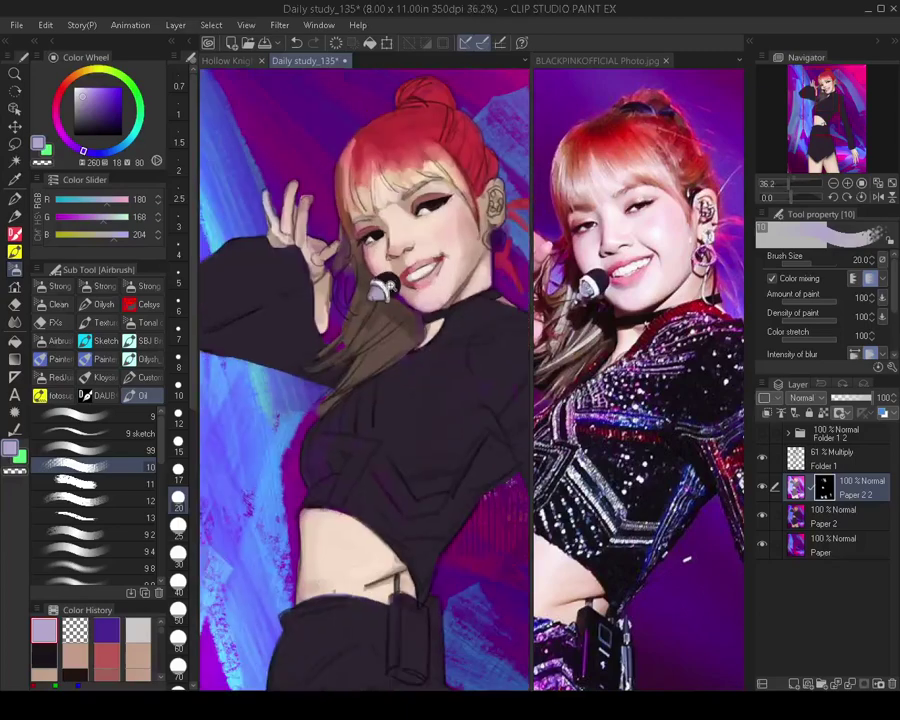
scroll(408, 246, "up", 5)
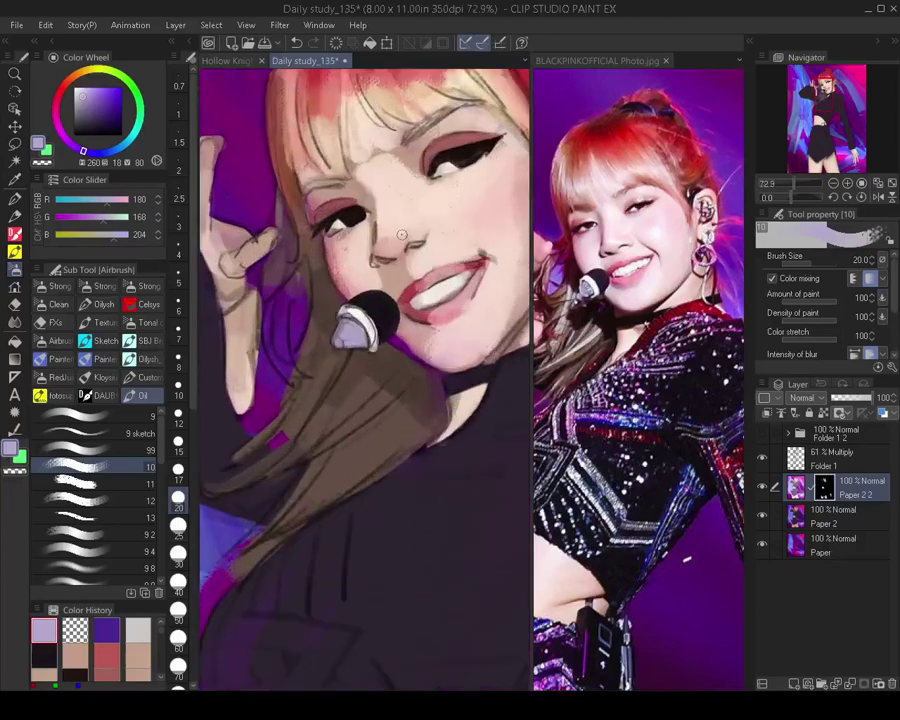
Compare the lightened skin across the whole painted figure with the reference photo
scroll(430, 230, "down", 3)
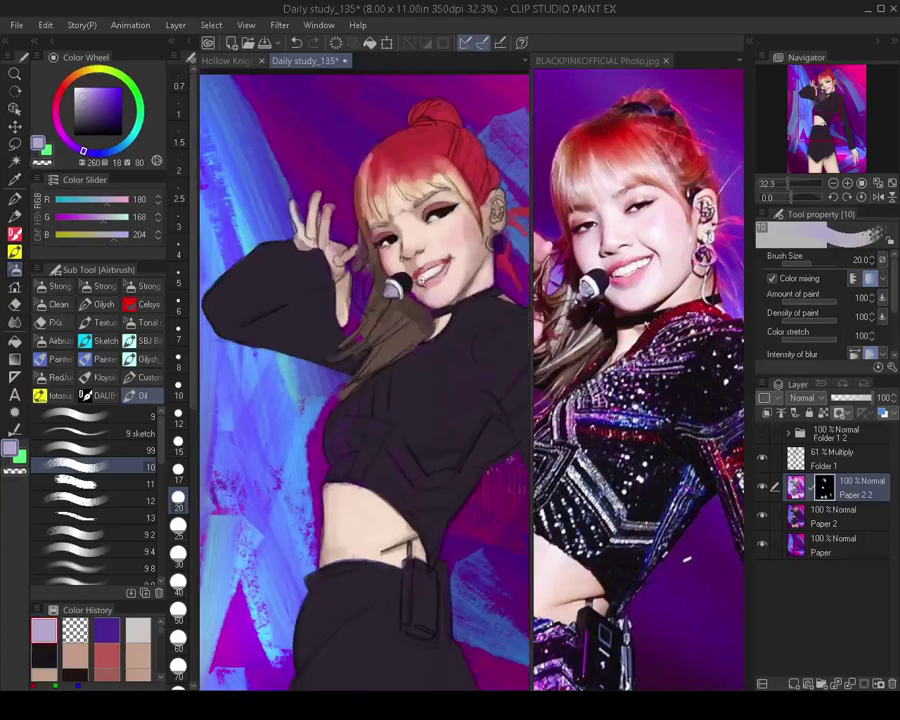
scroll(407, 304, "down", 1)
left_click_drag(408, 304, 390, 280)
scroll(392, 303, "up", 2)
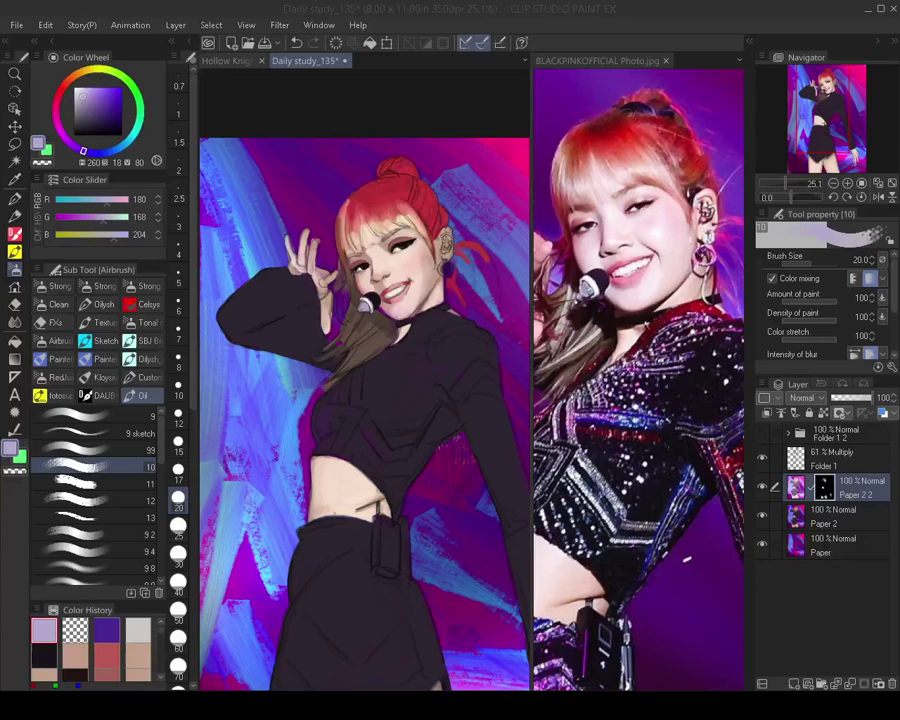
left_click(838, 6)
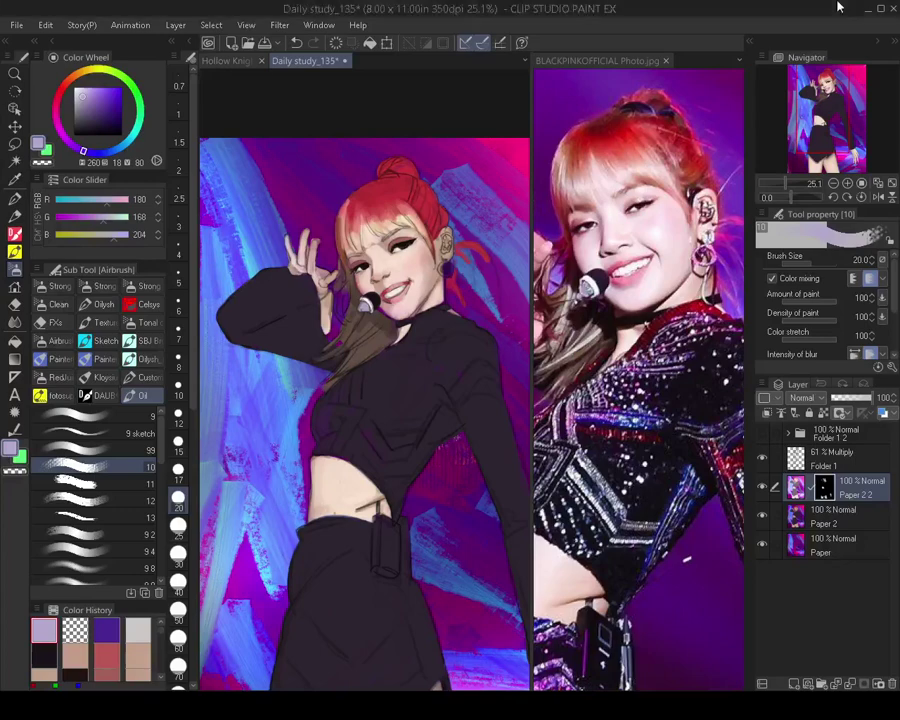
mouse_move(365, 308)
left_mouse_down()
mouse_move(337, 270)
mouse_move(300, 272)
mouse_move(340, 275)
left_mouse_up()
mouse_move(349, 320)
left_mouse_down()
mouse_move(371, 310)
mouse_move(371, 293)
left_mouse_up()
left_click(649, 258)
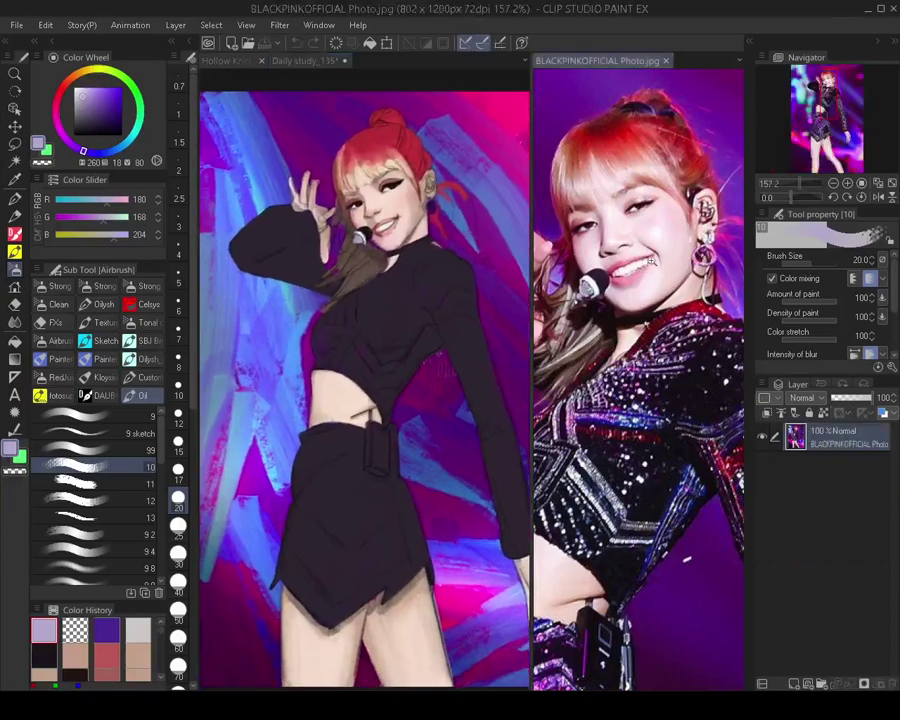
scroll(649, 258, "down", 4)
left_click(360, 376)
left_click_drag(360, 376, 340, 390)
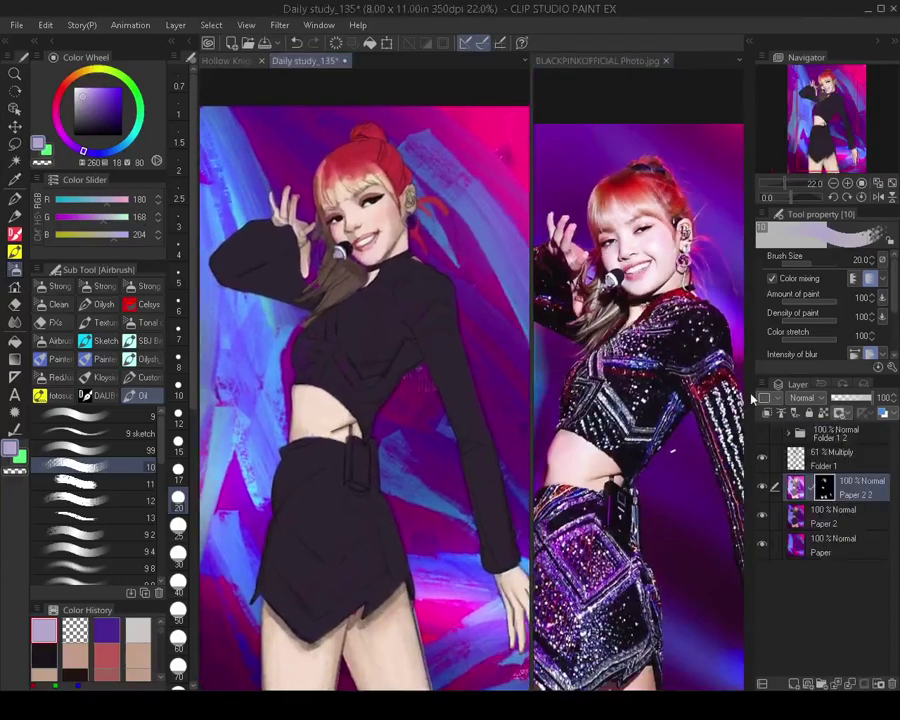
Duplicate the Paper 2 layer above Paper 2 2 and darken the copy with Level Correction, darkening the midtones and lowering the white output level
left_click(838, 514)
left_click_drag(834, 517, 846, 476)
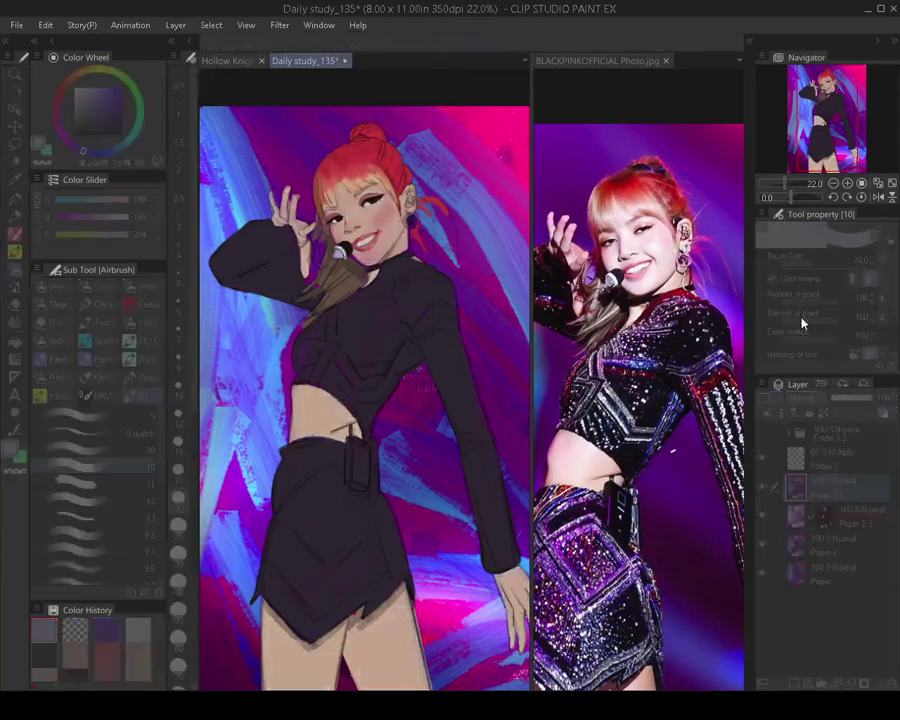
key("ctrl+l")
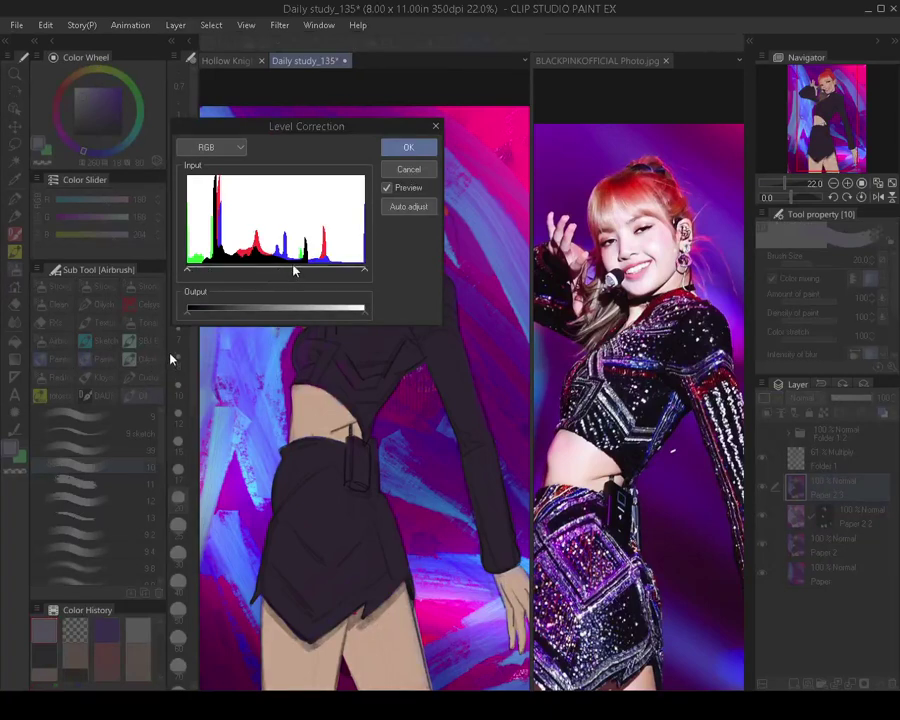
left_click_drag(293, 267, 288, 269)
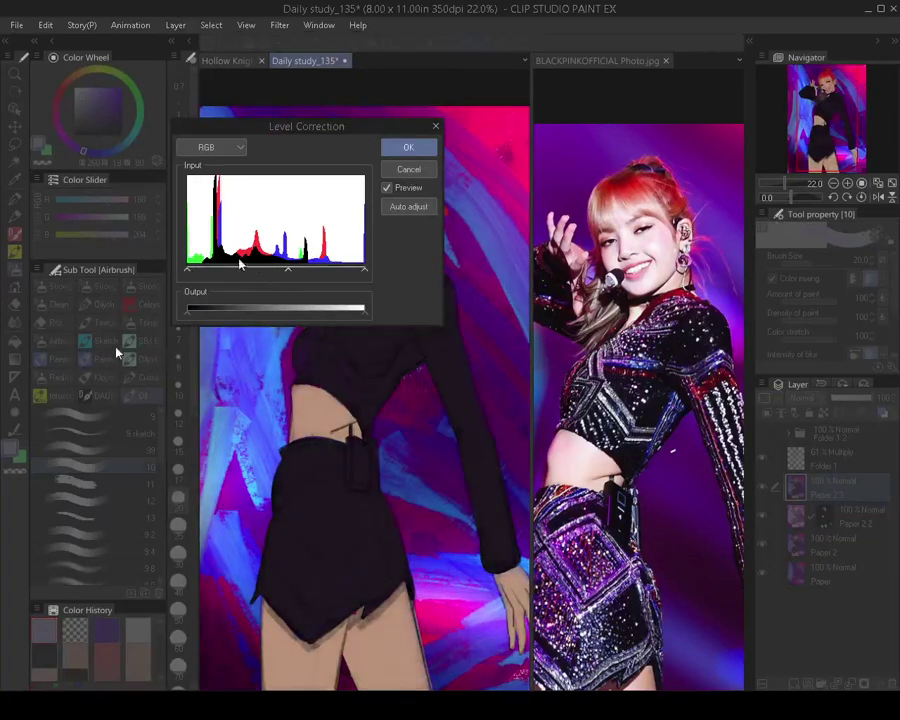
mouse_move(188, 269)
left_mouse_down()
mouse_move(212, 278)
mouse_move(186, 270)
left_mouse_up()
left_click_drag(364, 311, 312, 314)
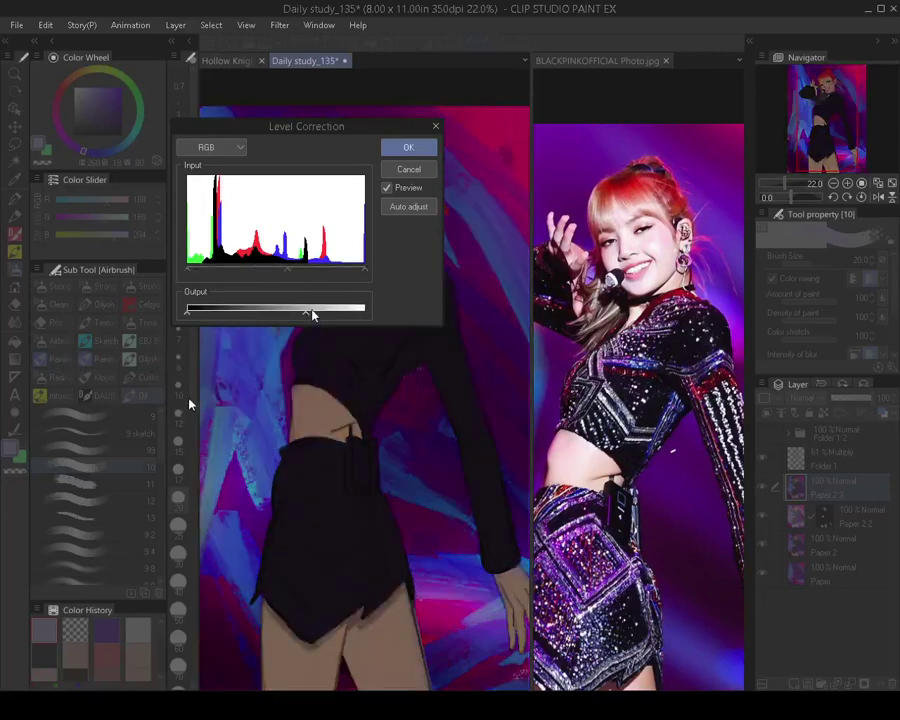
left_click_drag(288, 269, 297, 271)
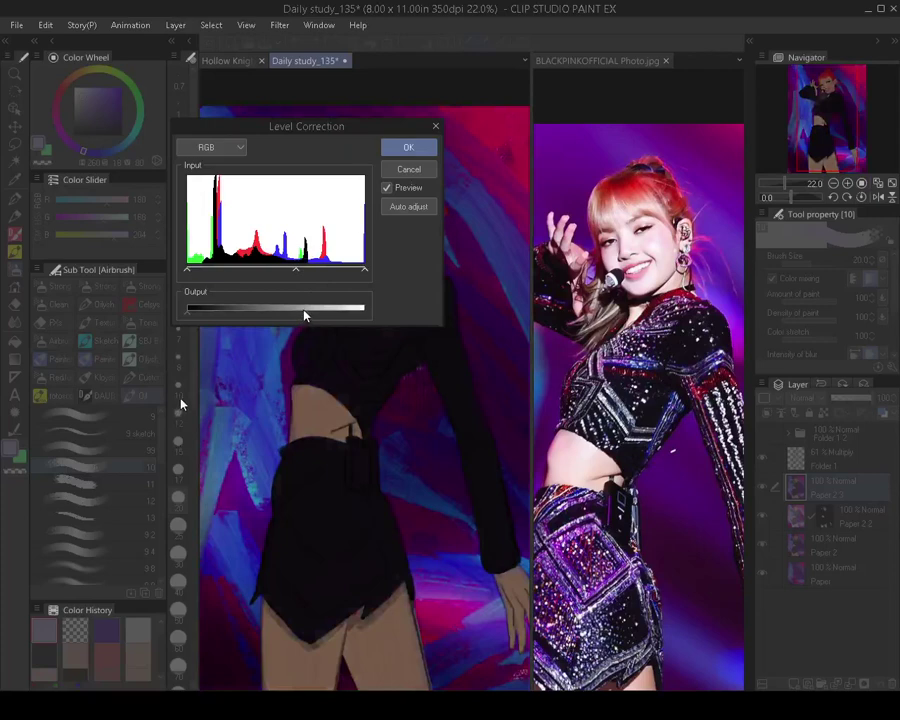
left_click(409, 147)
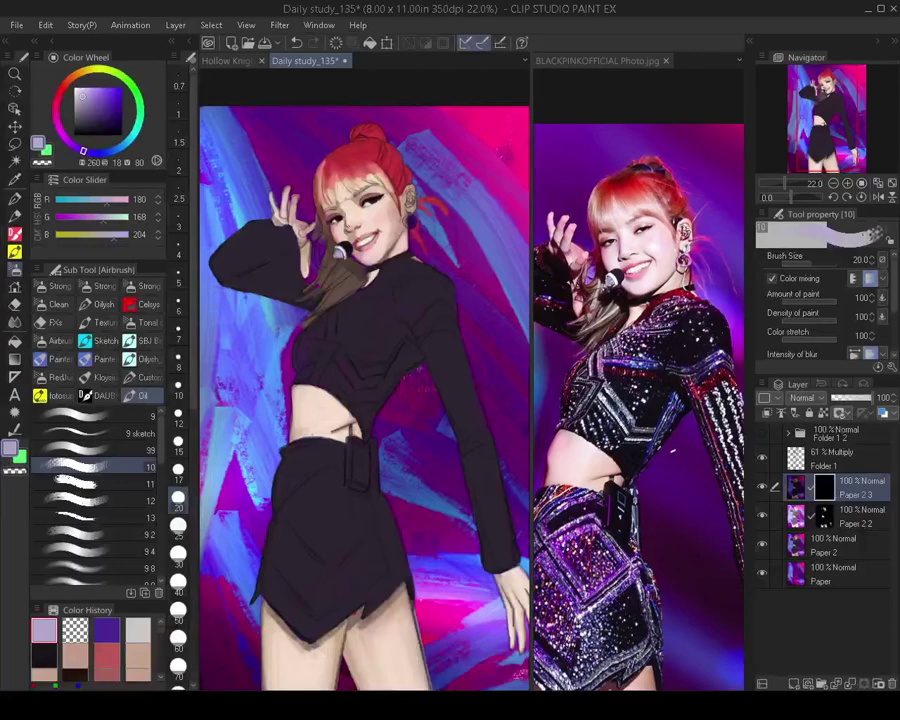
Reveal darker tones on the painted eyebrow through the Paper 2 3 mask with brush sizes 10, 12.5 and 20
mouse_move(359, 264)
left_mouse_down()
mouse_move(366, 321)
mouse_move(351, 250)
left_mouse_up()
key("bracketleft")
key("bracketleft")
key("bracketleft")
key("bracketleft")
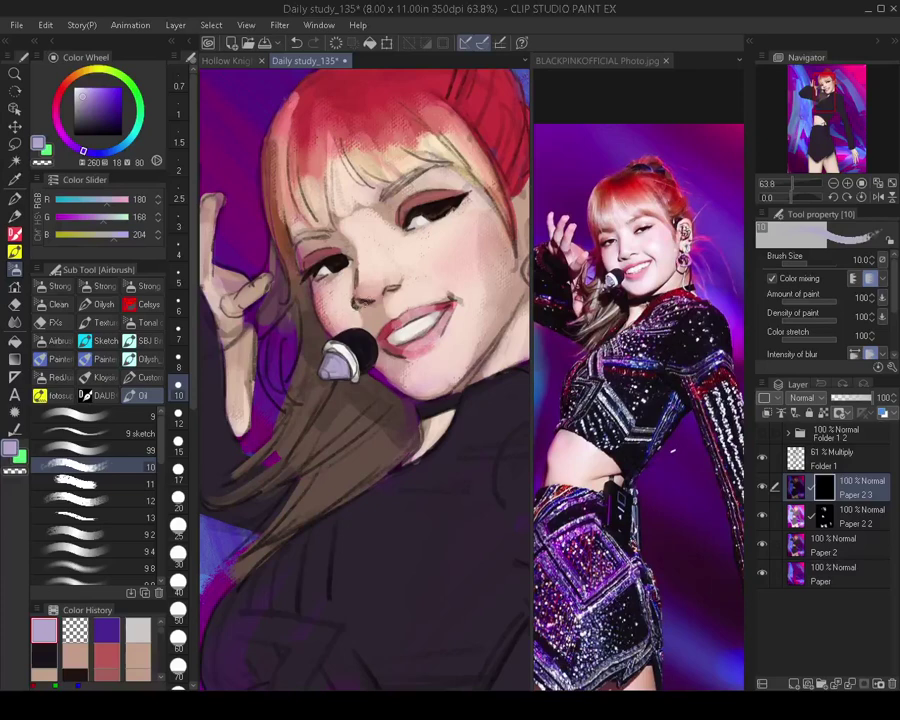
key("bracketright")
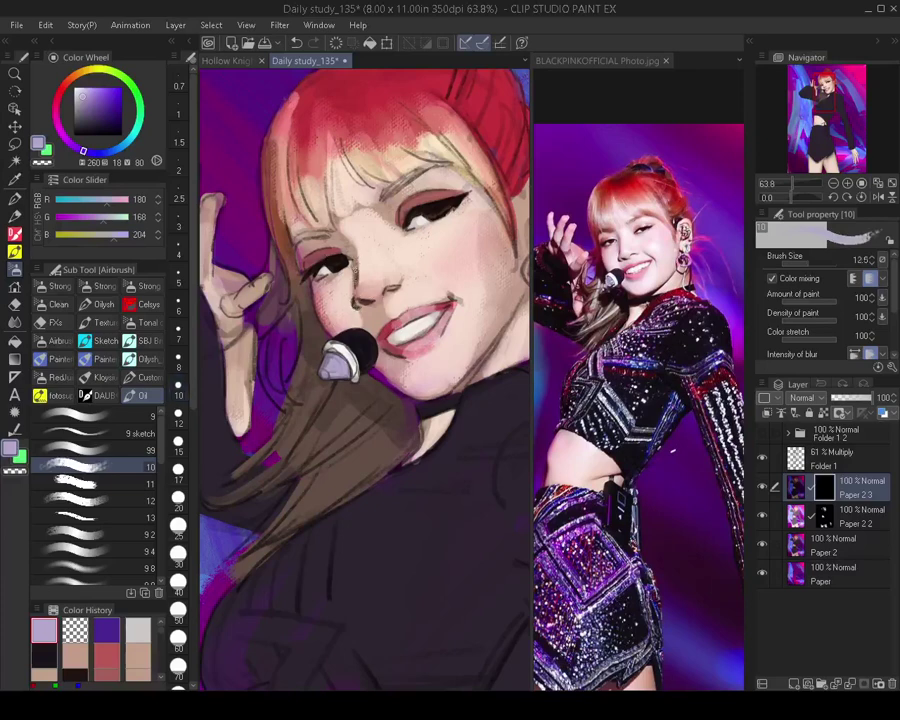
key("bracketright")
key("bracketright")
key("bracketright")
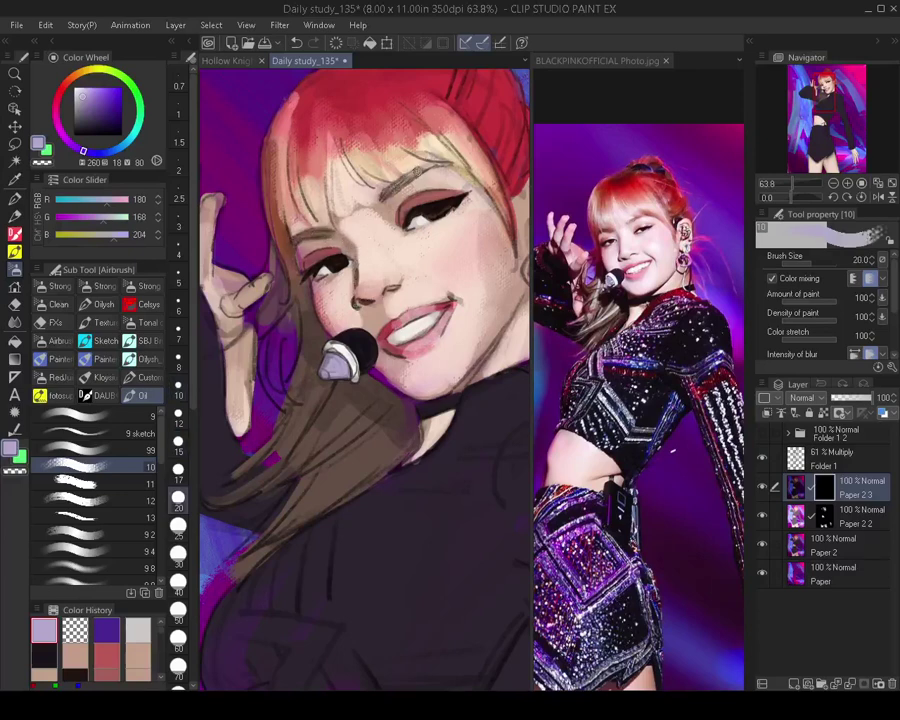
Reveal dark shadow around the painted jaw, neck and earring with brush sizes 25 and 35
scroll(320, 118, "down", 2)
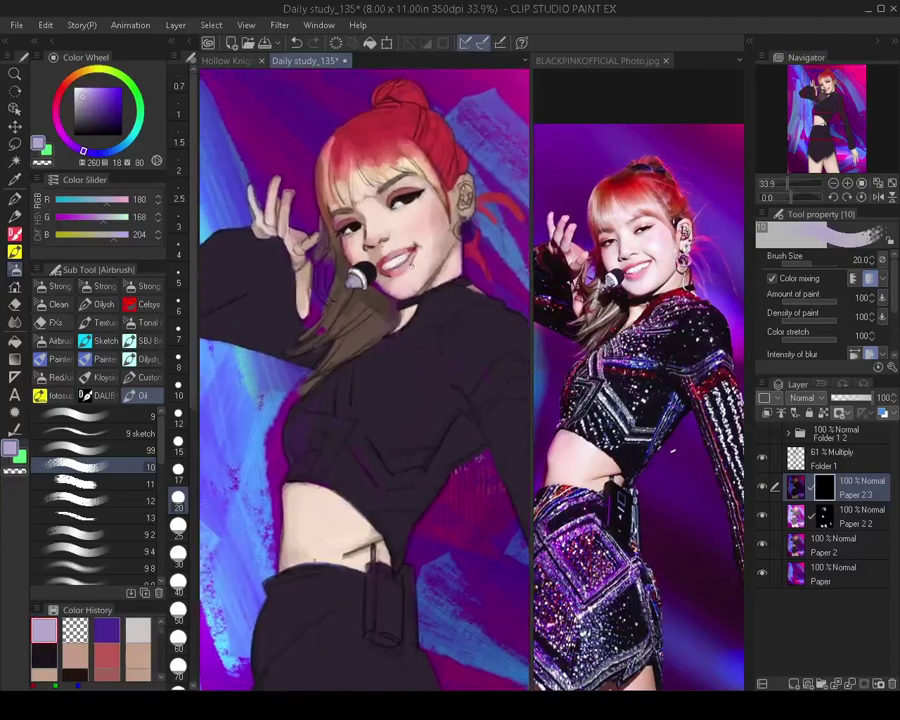
key("bracketleft")
key("bracketleft")
key("bracketleft")
key("bracketright")
key("bracketright")
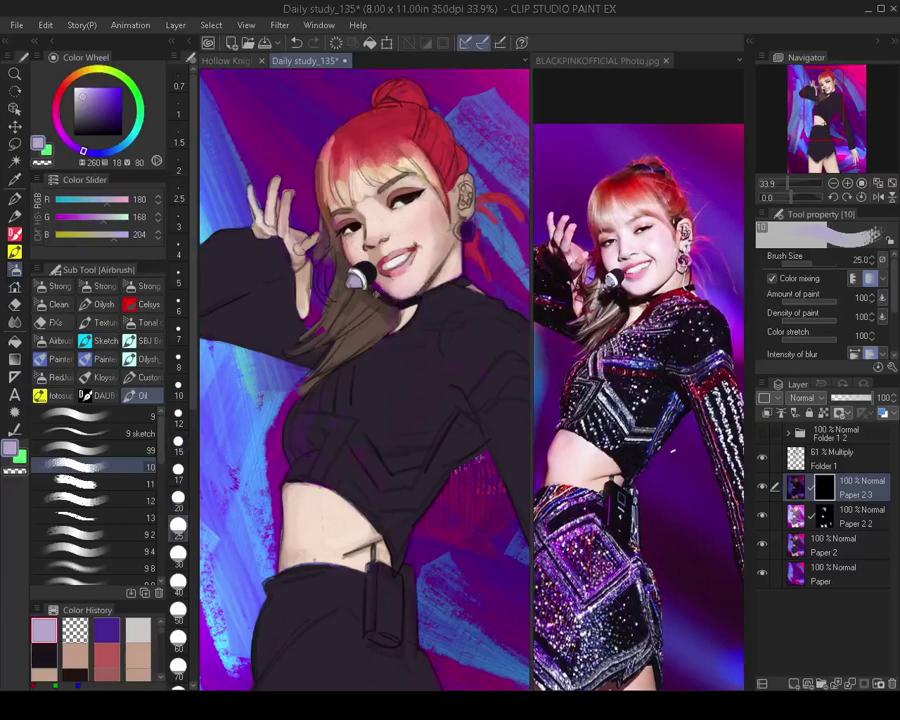
key("bracketright")
key("bracketright")
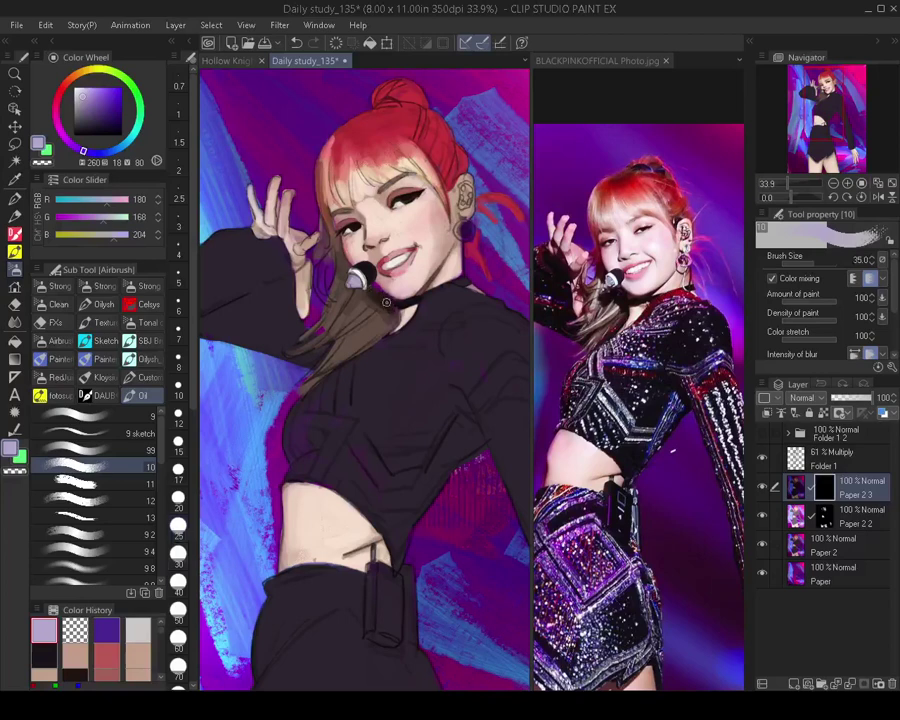
Darken the microphone and the hair right next to it with brush sizes 30, 25 and 35
key("bracketleft")
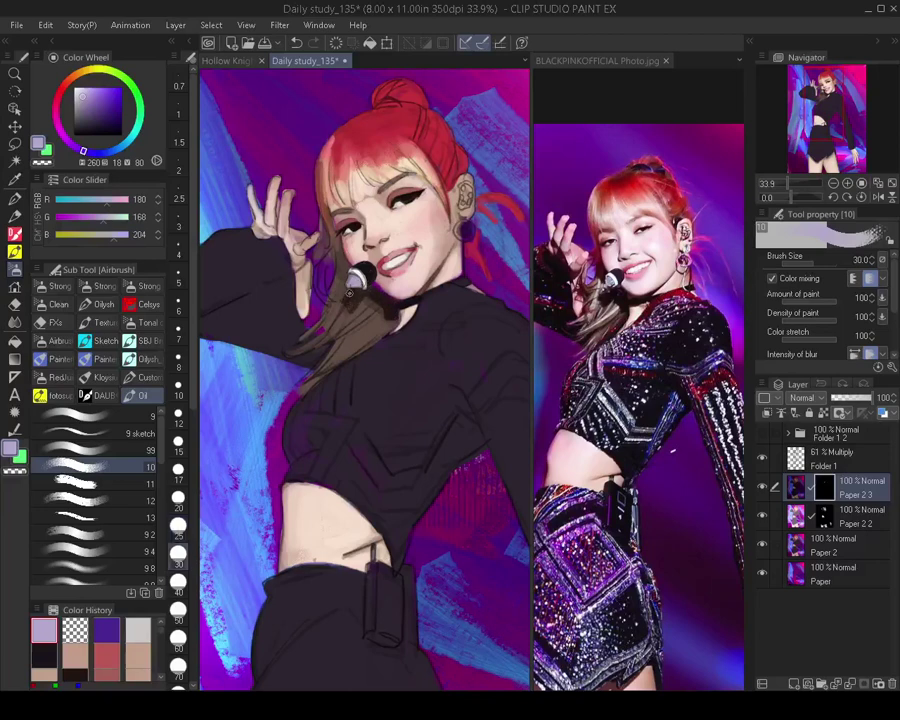
key("bracketleft")
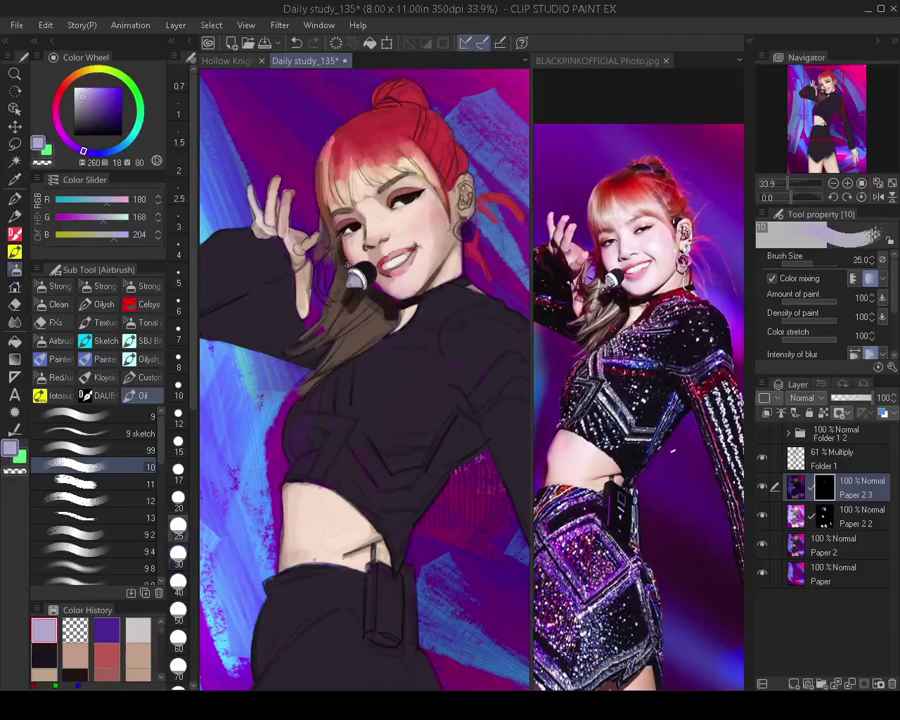
key("bracketright")
key("bracketright")
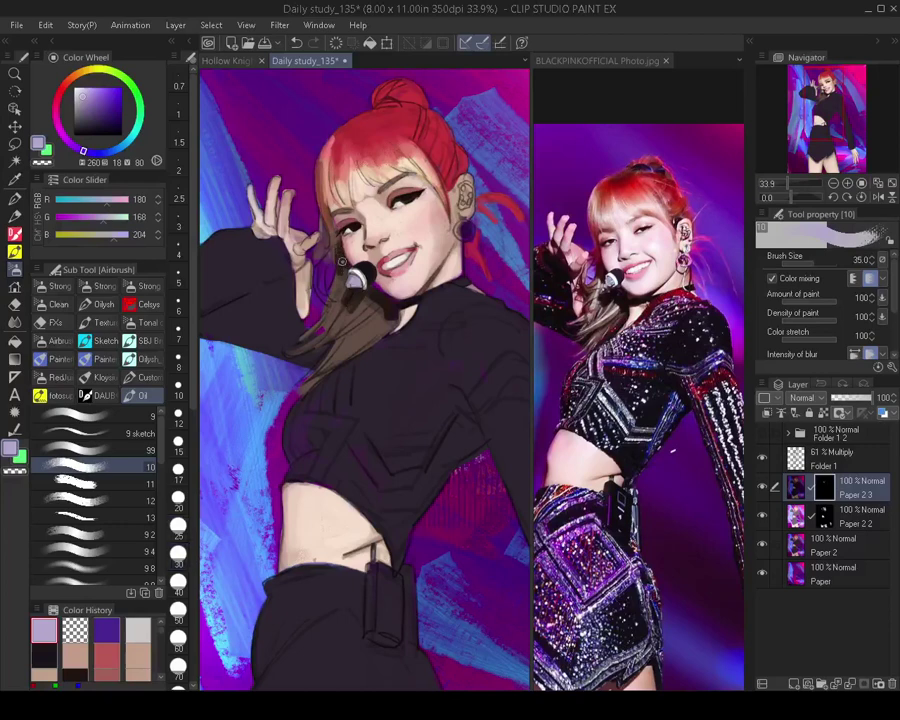
Deepen the shadow in the hair beside the cheek and raised hand with brush sizes 45 and 40
left_click_drag(380, 401, 333, 416)
scroll(335, 355, "up", 4)
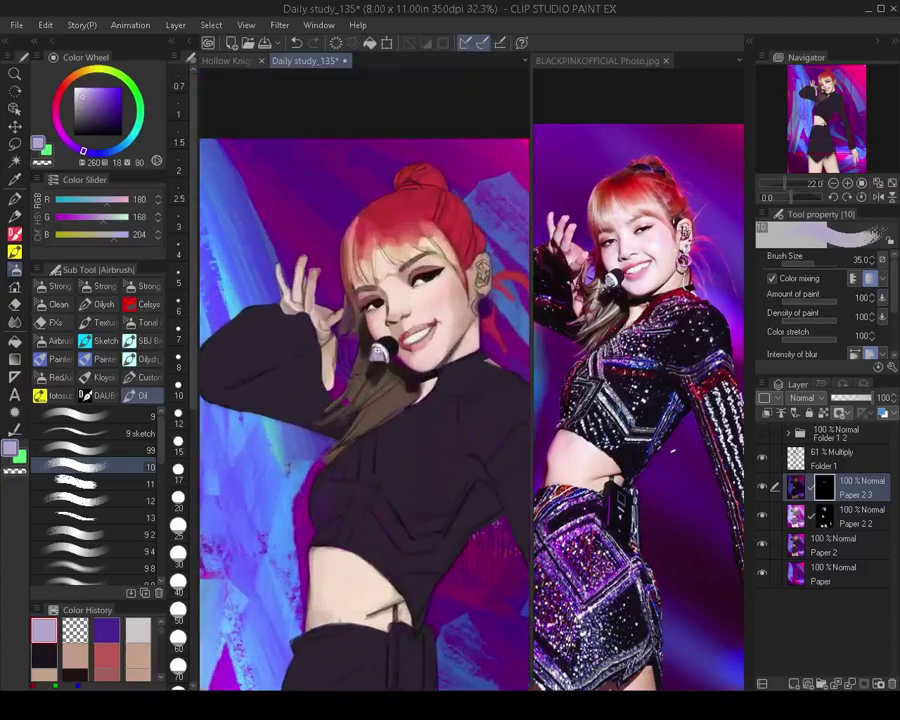
key("bracketright")
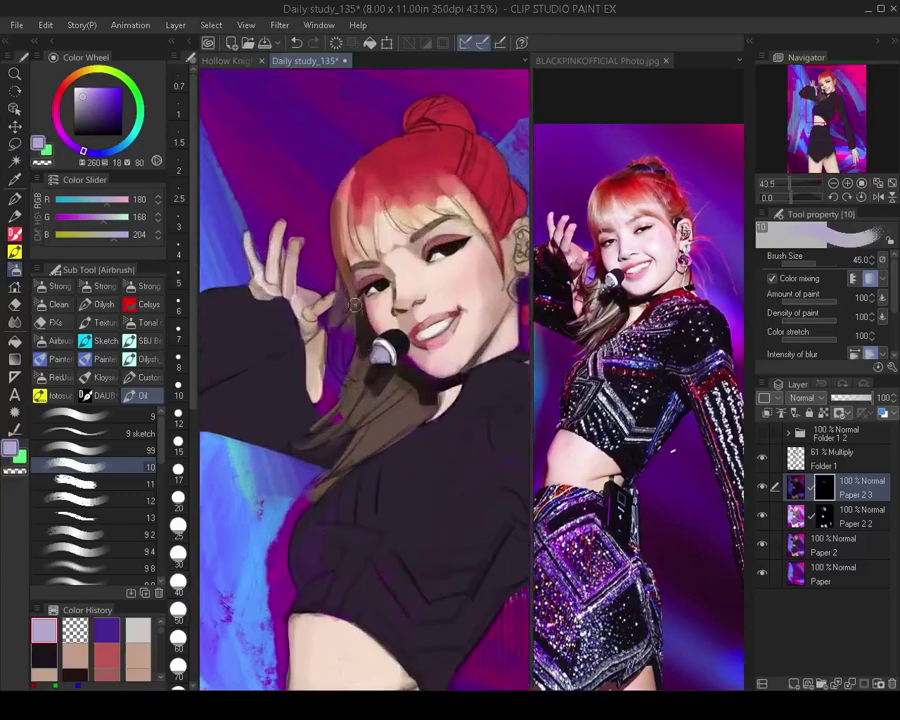
key("bracketleft")
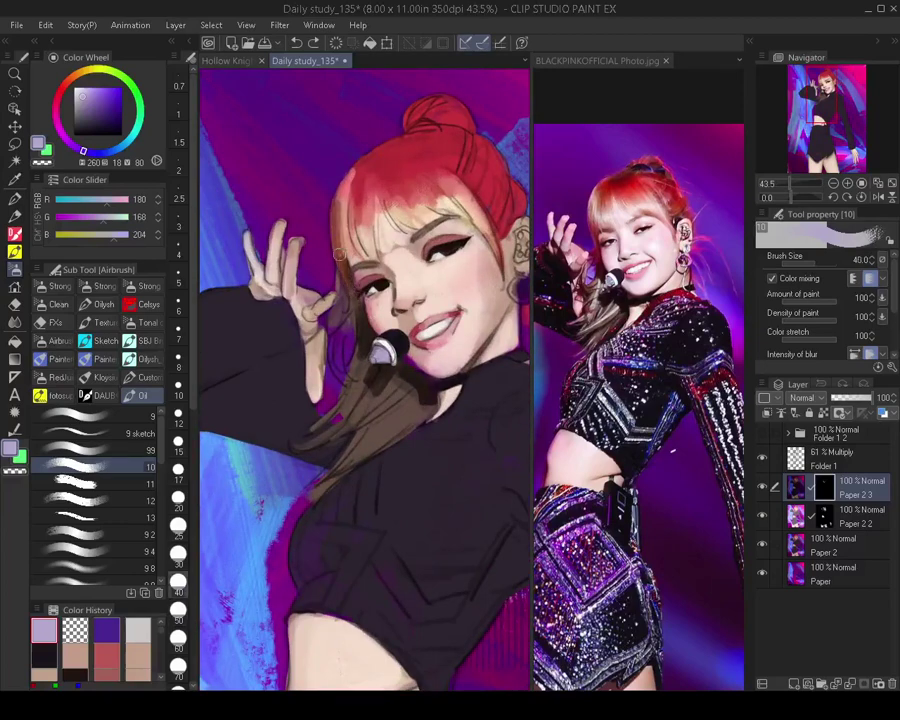
scroll(400, 378, "down", 3)
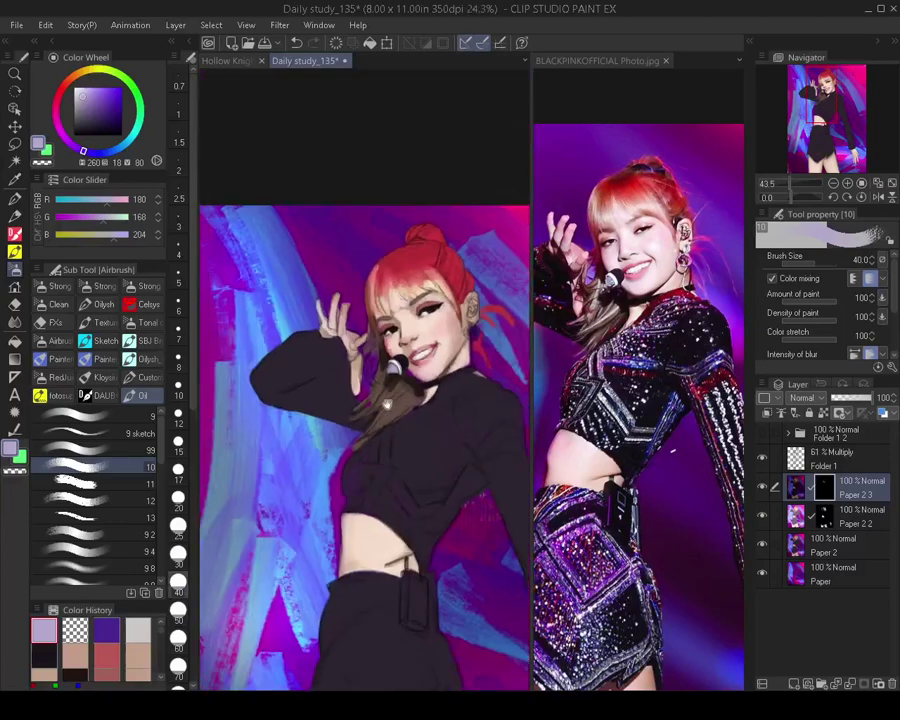
left_click_drag(378, 397, 375, 389)
Reveal near-black fabric on the shoulder and chest of the painted top, guided by the reference photo, with brush sizes 45 to 100
left_click_drag(634, 405, 619, 373)
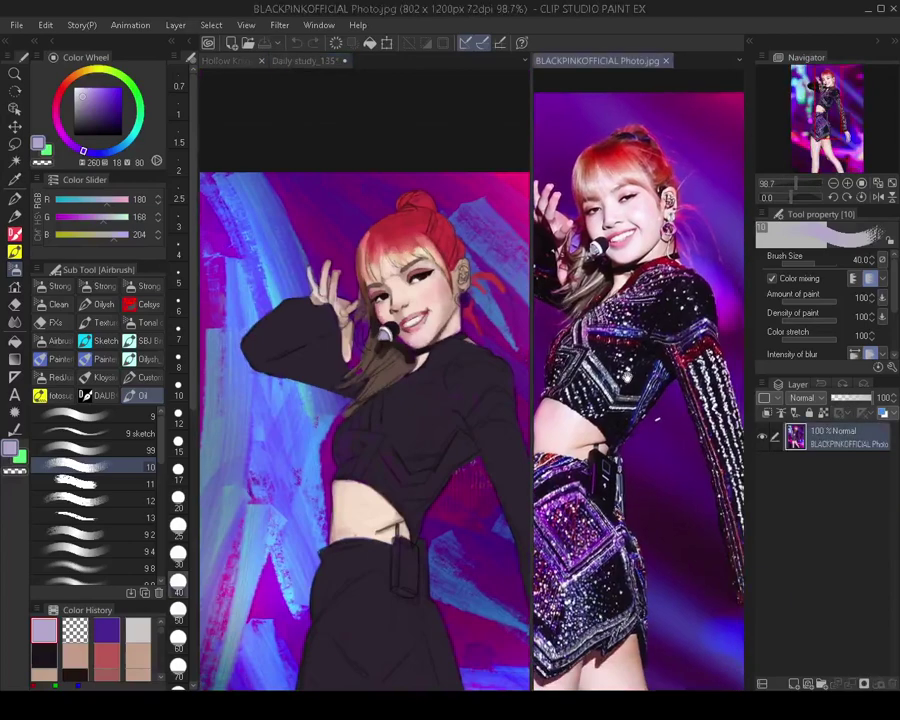
left_click(431, 481)
scroll(459, 447, "up", 2)
left_click_drag(472, 454, 448, 455)
key("bracketright")
key("bracketright")
key("bracketright")
key("bracketright")
key("bracketright")
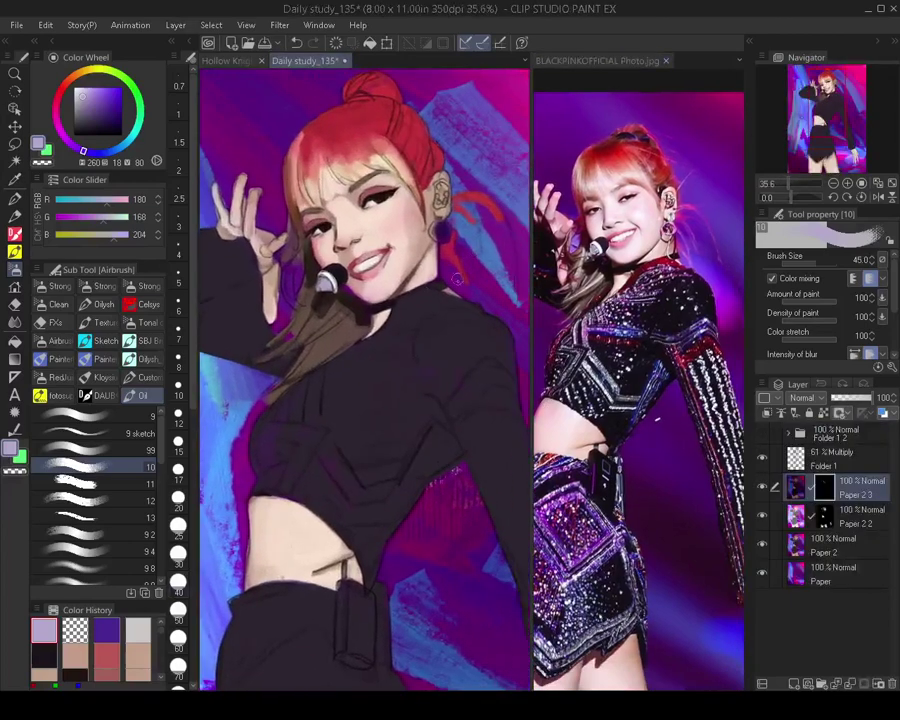
key("bracketright")
mouse_move(496, 342)
left_mouse_down()
mouse_move(450, 320)
mouse_move(423, 354)
mouse_move(414, 347)
mouse_move(440, 320)
mouse_move(466, 337)
mouse_move(455, 358)
mouse_move(483, 350)
mouse_move(490, 373)
mouse_move(497, 338)
mouse_move(499, 365)
mouse_move(494, 337)
mouse_move(473, 330)
mouse_move(487, 331)
mouse_move(480, 360)
mouse_move(494, 350)
mouse_move(499, 408)
mouse_move(480, 370)
mouse_move(503, 389)
mouse_move(499, 366)
mouse_move(474, 343)
mouse_move(437, 387)
mouse_move(430, 364)
mouse_move(415, 384)
mouse_move(408, 366)
mouse_move(407, 414)
mouse_move(411, 405)
mouse_move(392, 458)
mouse_move(363, 463)
mouse_move(362, 413)
mouse_move(392, 398)
mouse_move(386, 393)
mouse_move(374, 431)
mouse_move(352, 409)
mouse_move(395, 399)
left_mouse_up()
key("bracketright")
key("bracketleft")
key("bracketleft")
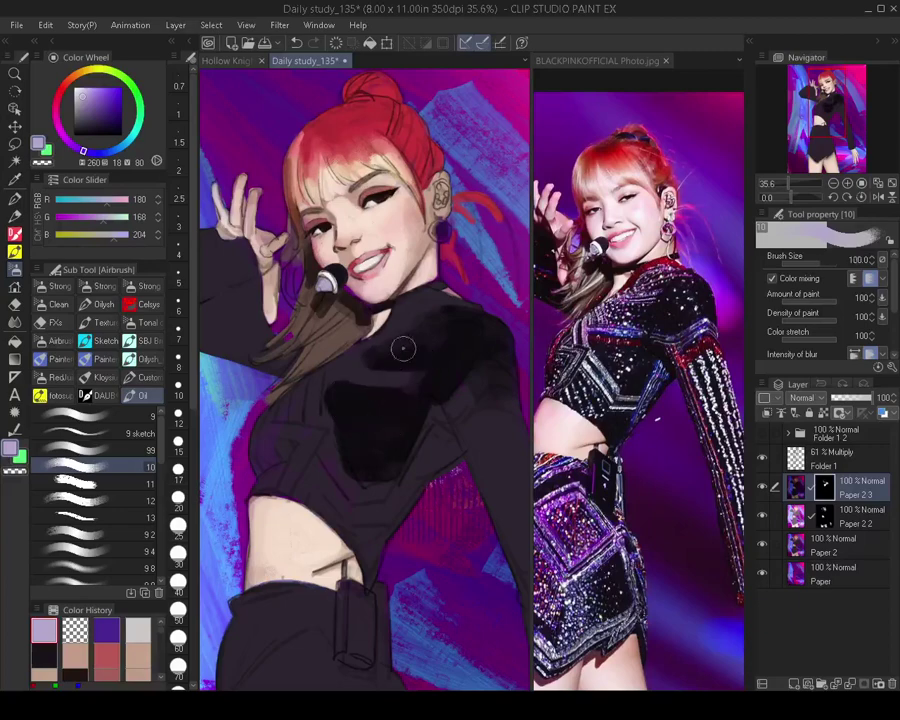
Darken the pointed lower front of the top and the underarm crease, working down to brush size 70
scroll(369, 377, "down", 4)
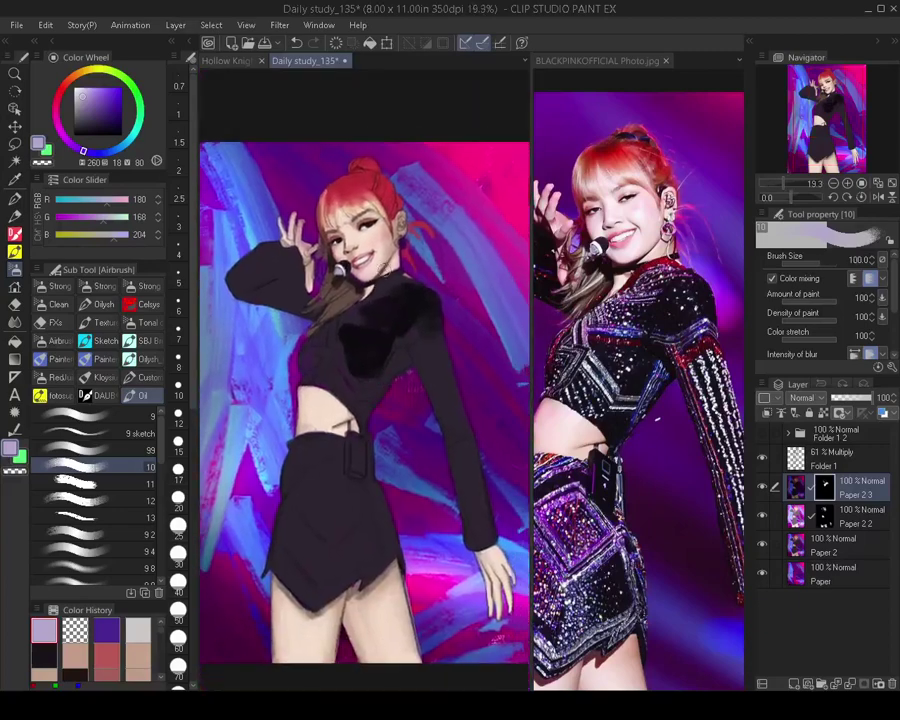
left_click_drag(341, 493, 357, 463)
scroll(365, 349, "up", 3)
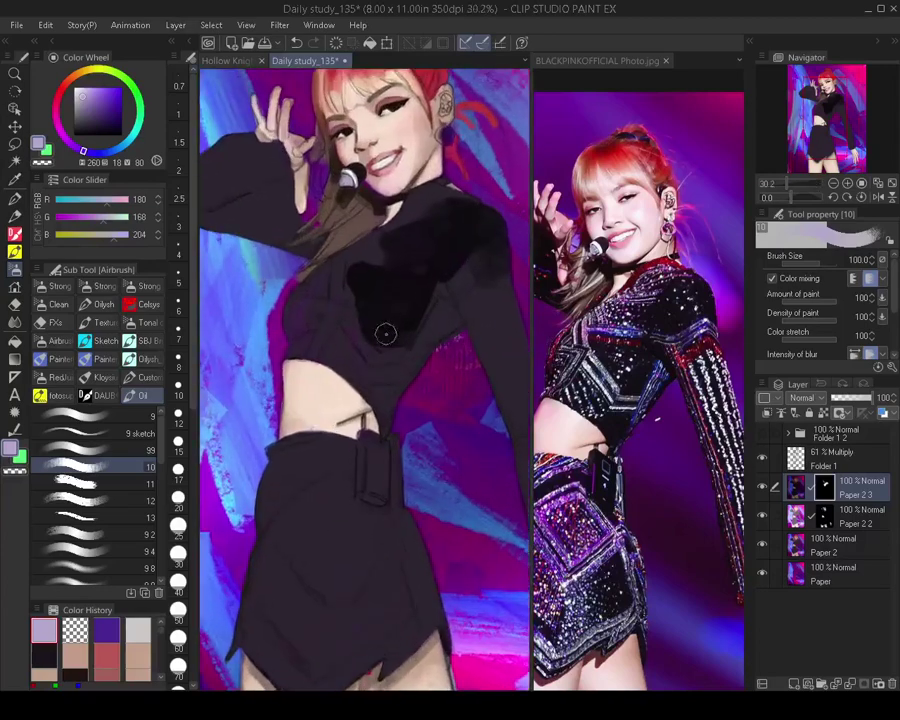
mouse_move(358, 379)
left_mouse_down()
mouse_move(379, 406)
mouse_move(384, 382)
mouse_move(381, 412)
mouse_move(356, 380)
mouse_move(394, 365)
mouse_move(409, 331)
mouse_move(407, 389)
left_mouse_up()
key("[")
key("]")
mouse_move(410, 316)
left_mouse_down()
mouse_move(424, 346)
mouse_move(407, 313)
left_mouse_up()
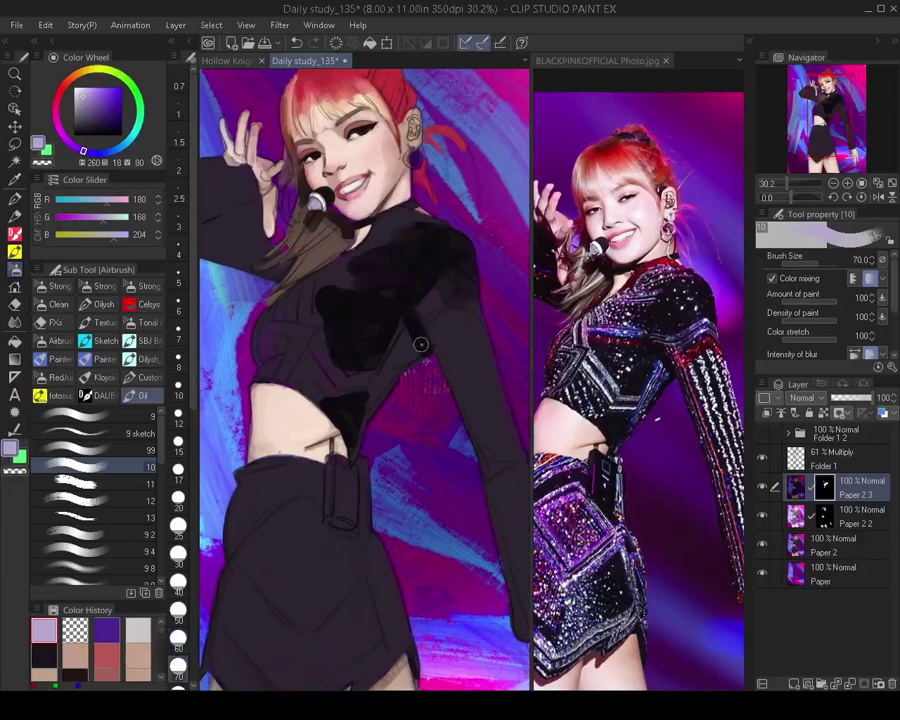
Darken the transmitter pack hanging at the skirt's waist with brush sizes 35 and 45
left_click_drag(440, 470, 422, 408)
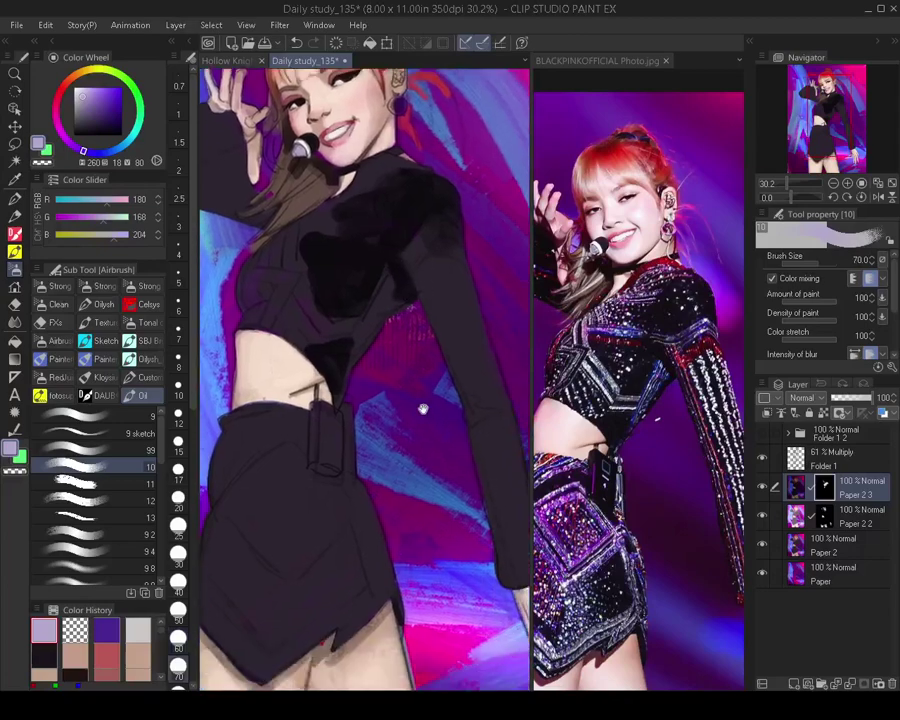
scroll(424, 448, "down", 2)
left_click_drag(396, 470, 421, 422)
scroll(372, 377, "up", 2)
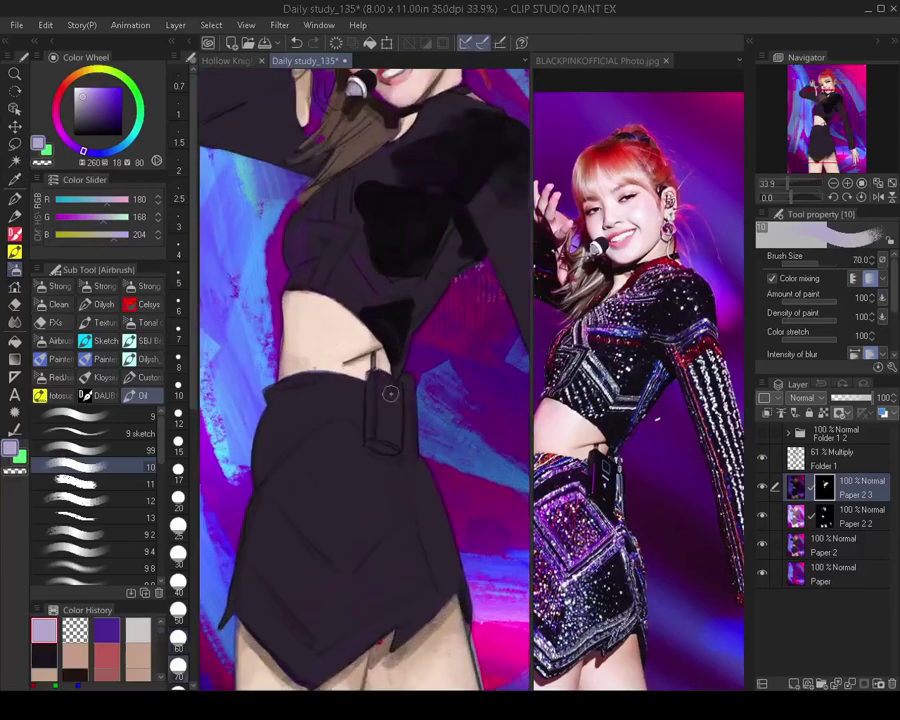
key("bracketleft")
key("bracketleft")
key("bracketleft")
key("bracketleft")
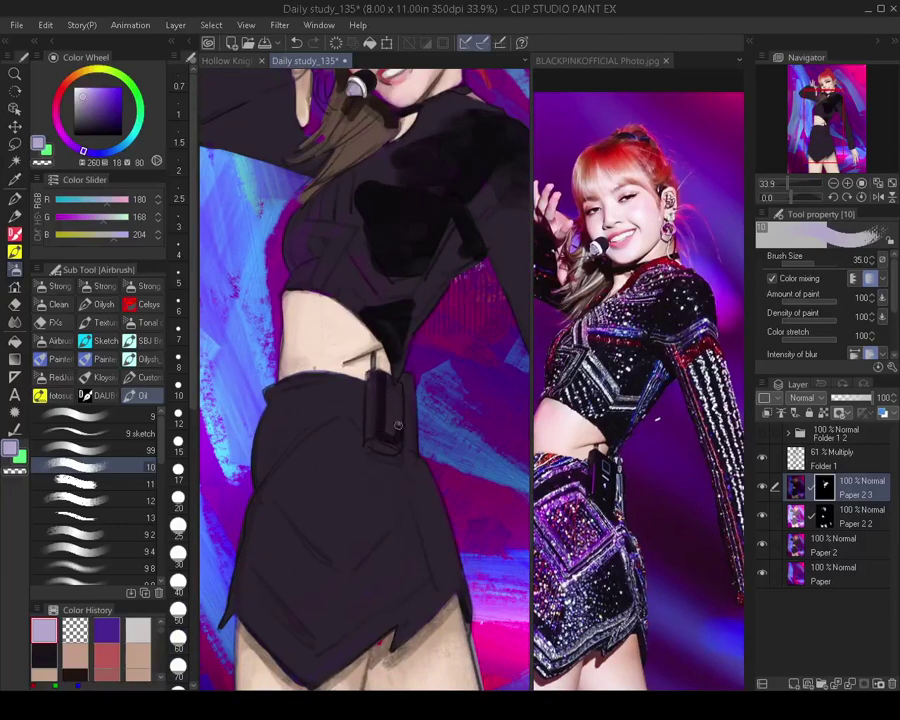
key("bracketright")
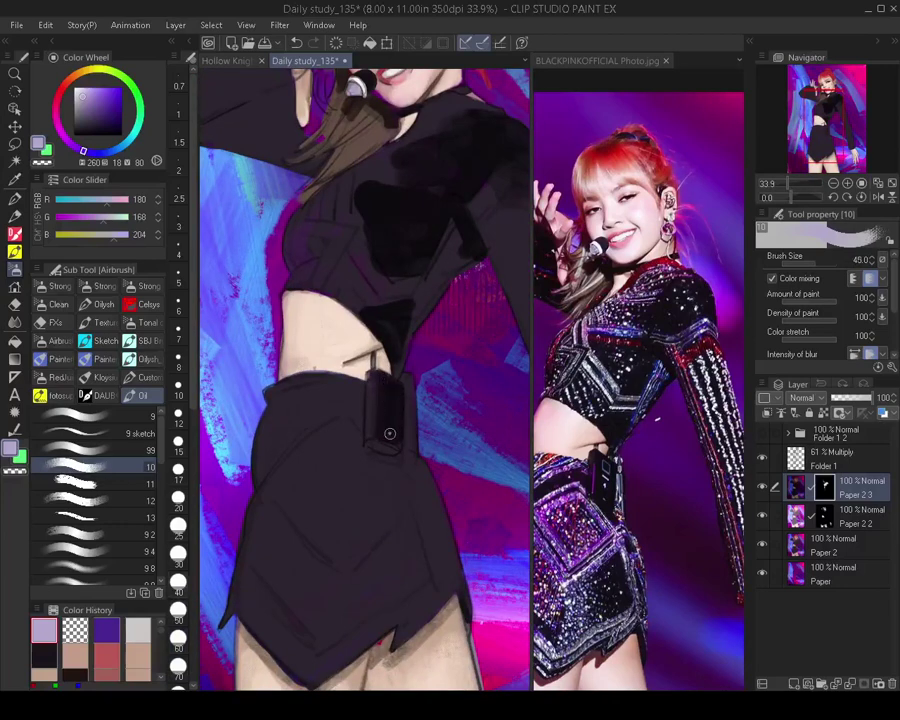
key("bracketleft")
key("bracketleft")
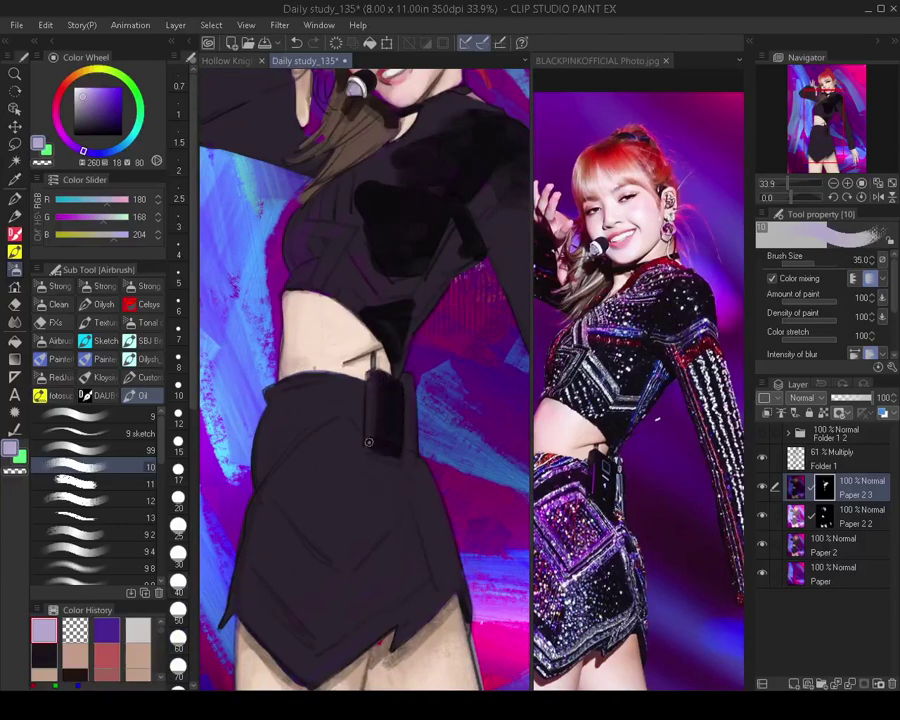
scroll(376, 404, "down", 5)
scroll(400, 412, "up", 4)
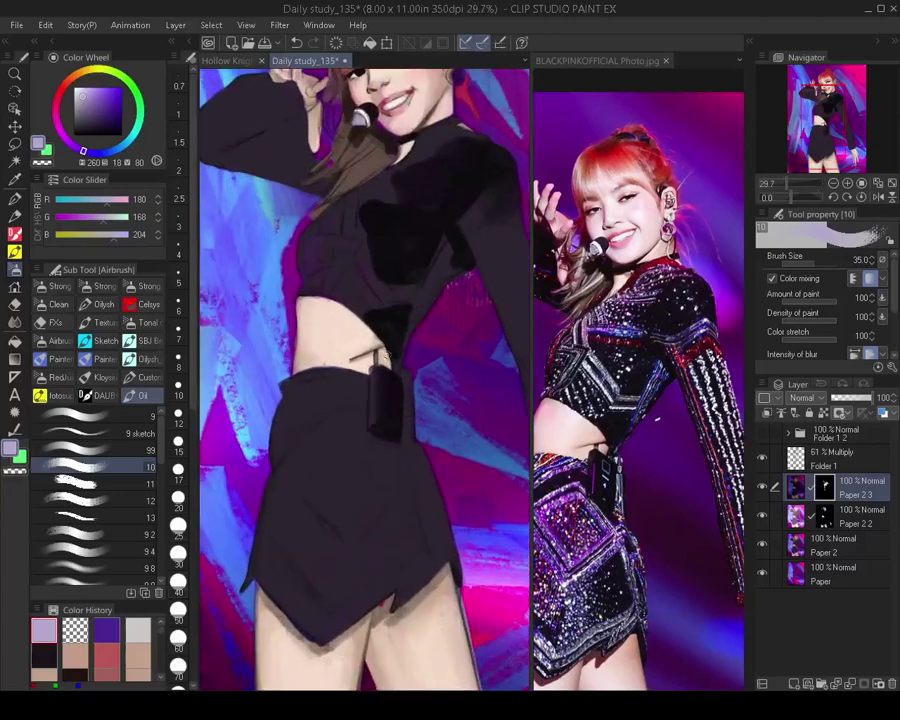
Paint a dark diagonal band below the skirt's waistband, beside the transmitter pack, with brush size 70
key("bracketright")
key("bracketright")
key("bracketright")
key("bracketright")
key("bracketright")
left_click_drag(343, 401, 289, 441)
scroll(385, 402, "down", 2)
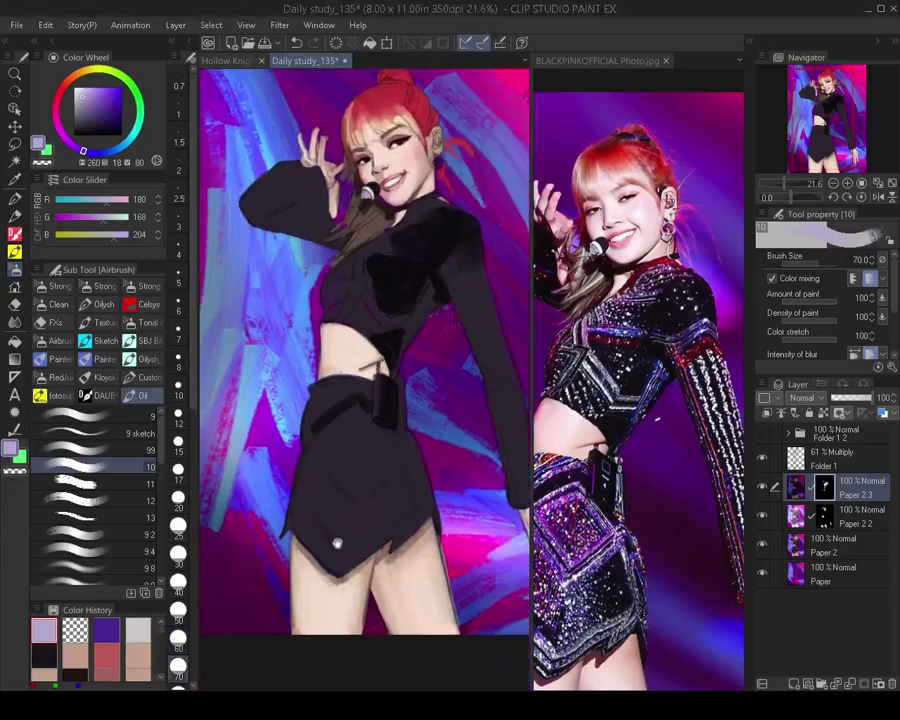
Shrink the reference photo to show the skirt and fill the dark side panel of the painted skirt with brush sizes 70 to 125
left_click_drag(334, 541, 336, 514)
left_click(614, 477)
scroll(617, 475, "down", 2)
left_click(405, 510)
scroll(405, 510, "up", 1)
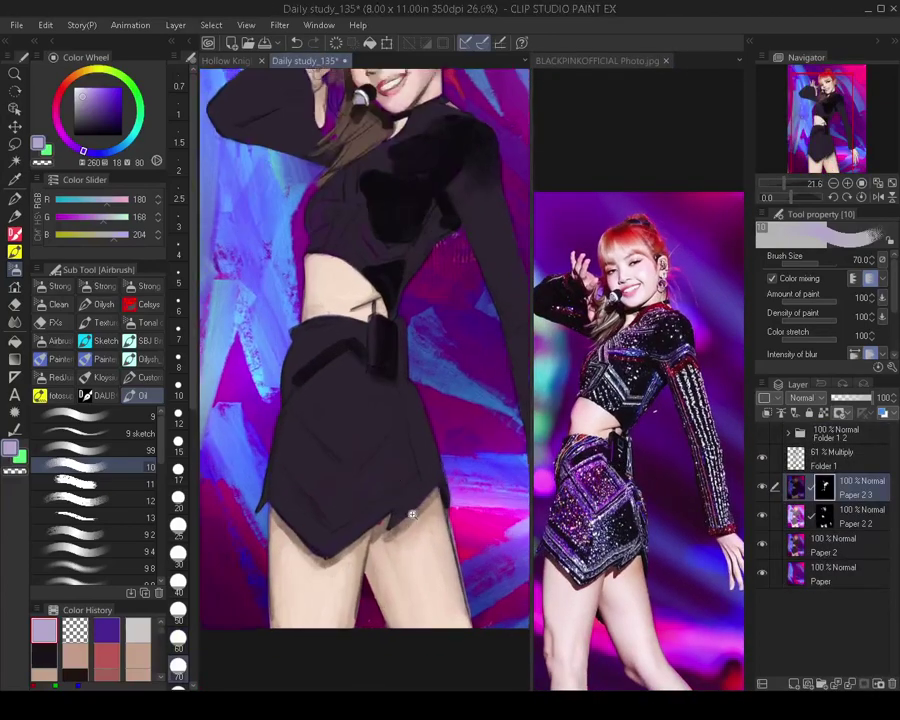
left_click_drag(400, 421, 411, 467)
key("bracketright")
key("bracketright")
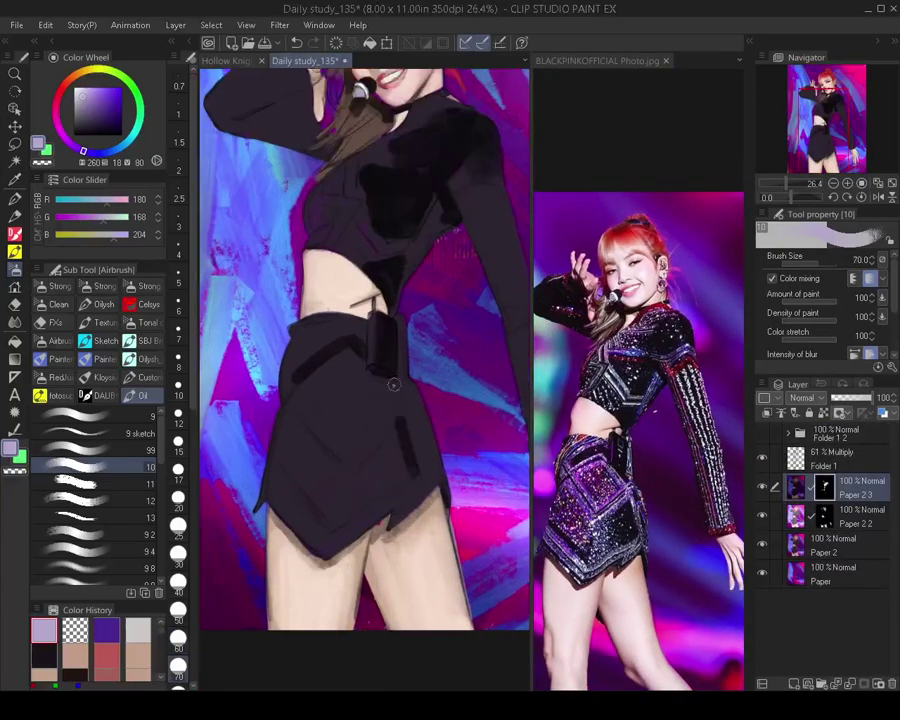
mouse_move(399, 422)
left_mouse_down()
mouse_move(380, 451)
mouse_move(400, 485)
left_mouse_up()
key("bracketright")
key("bracketright")
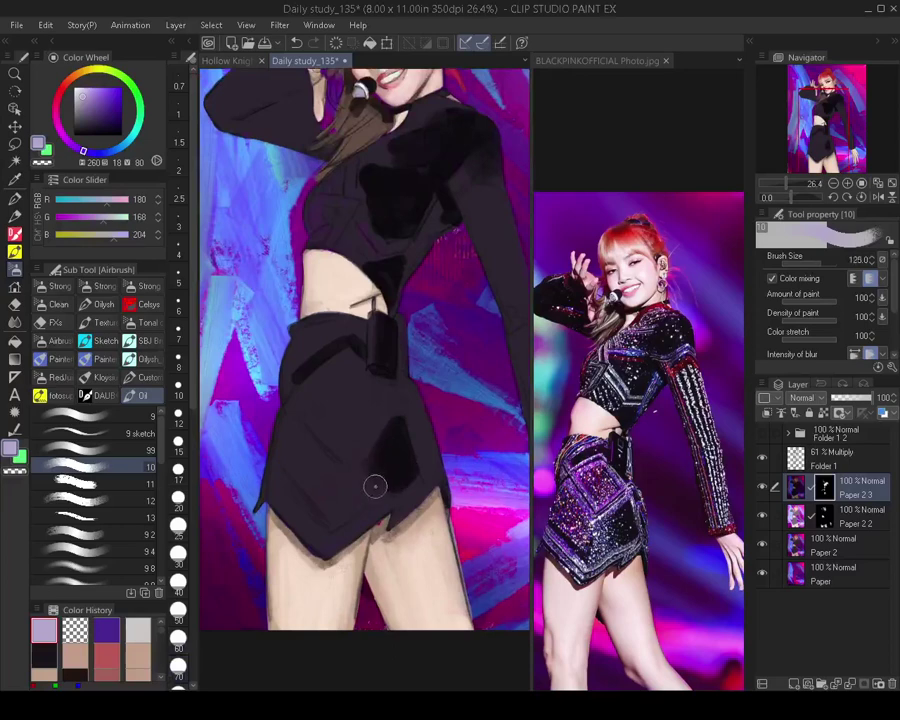
Paint a dark diagonal band along the skirt's lower hem with brush sizes 70 and 60
key("bracketleft")
key("bracketleft")
key("bracketleft")
key("bracketleft")
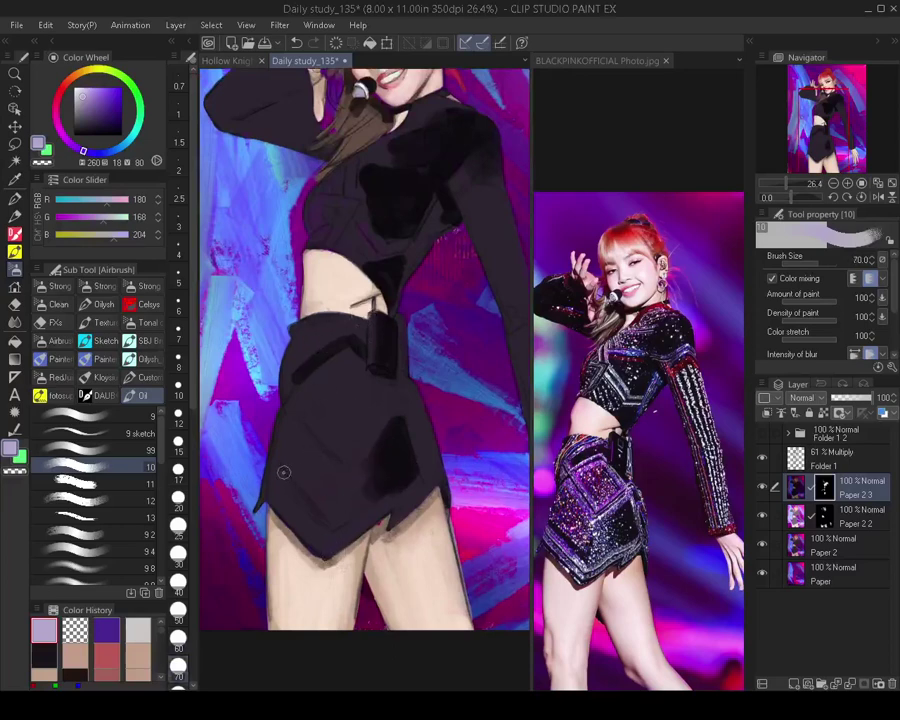
left_click_drag(283, 484, 326, 522)
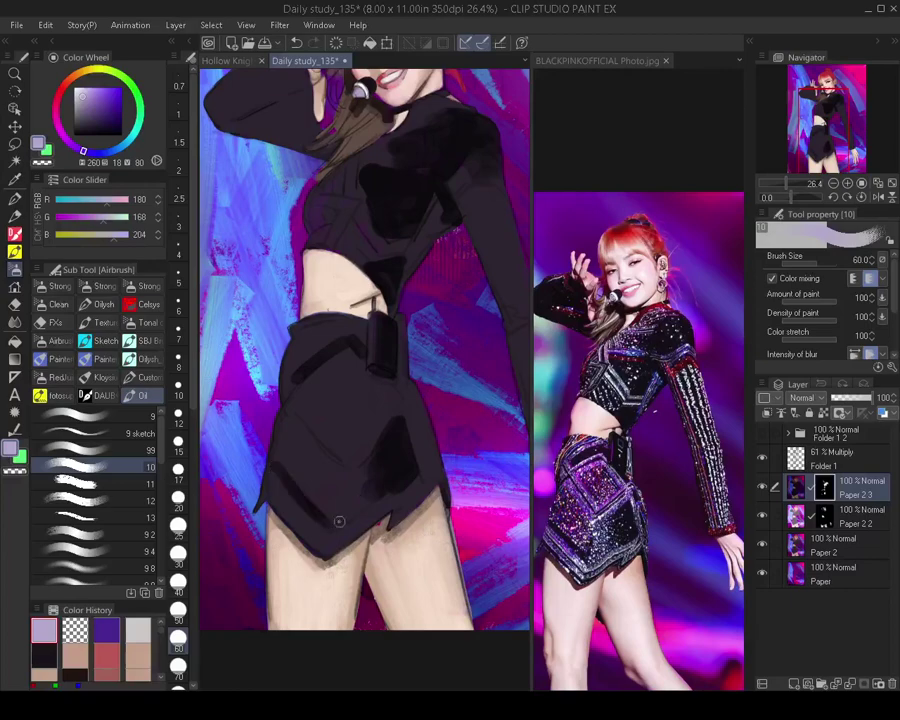
Reveal dark lengthwise stripes down the sleeve of the lowered arm with brush sizes reduced to 30 and 20
scroll(338, 518, "down", 2)
scroll(413, 392, "up", 1)
key("bracketleft")
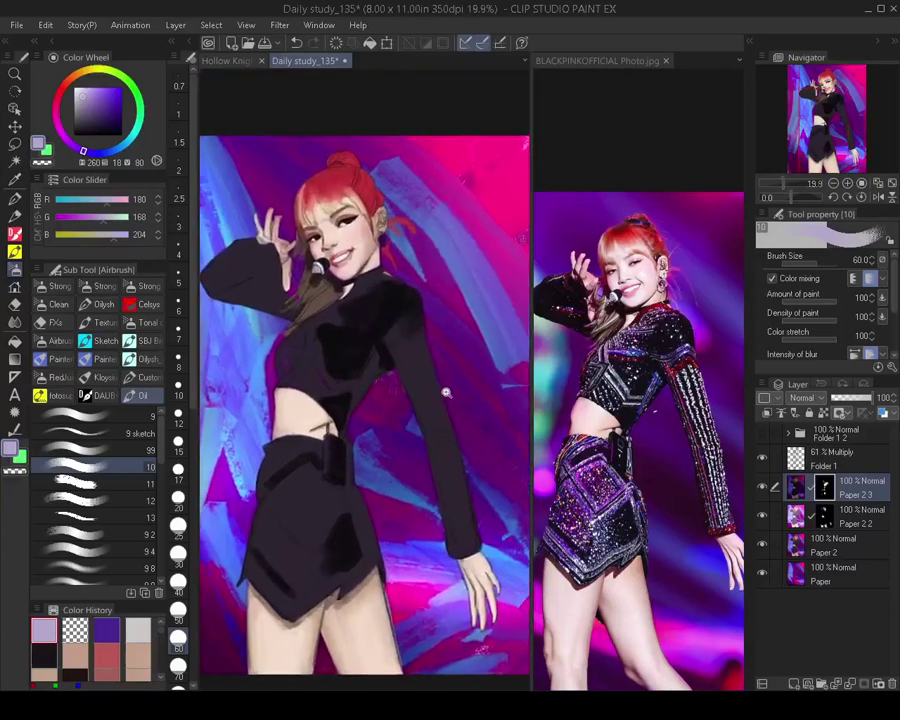
scroll(394, 318, "up", 2)
mouse_move(394, 322)
left_mouse_down()
mouse_move(428, 429)
mouse_move(411, 338)
mouse_move(439, 434)
mouse_move(415, 312)
mouse_move(454, 452)
left_mouse_up()
key("bracketleft")
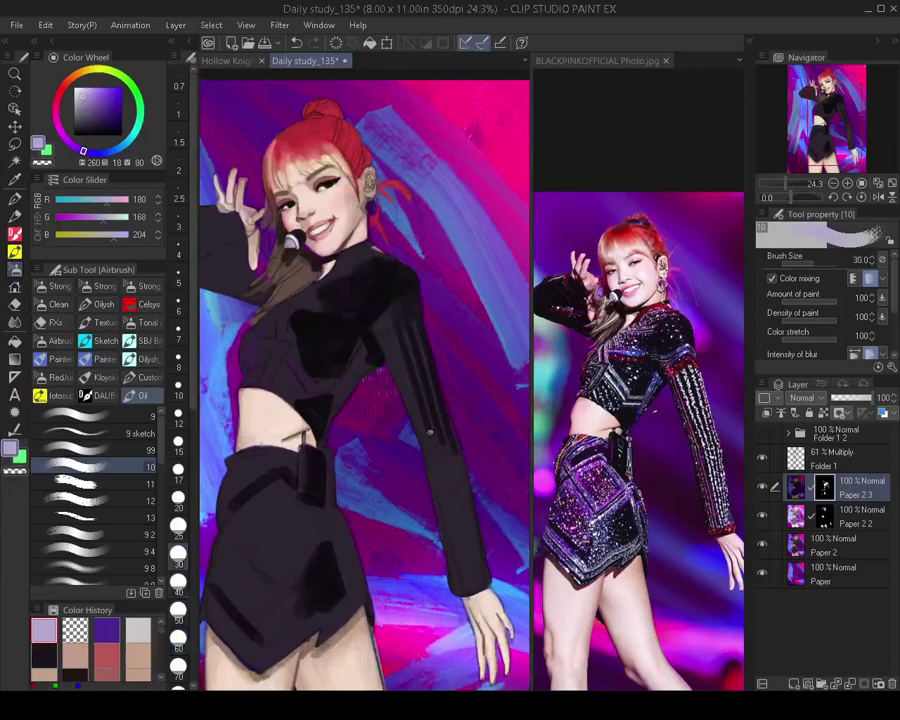
key("bracketleft")
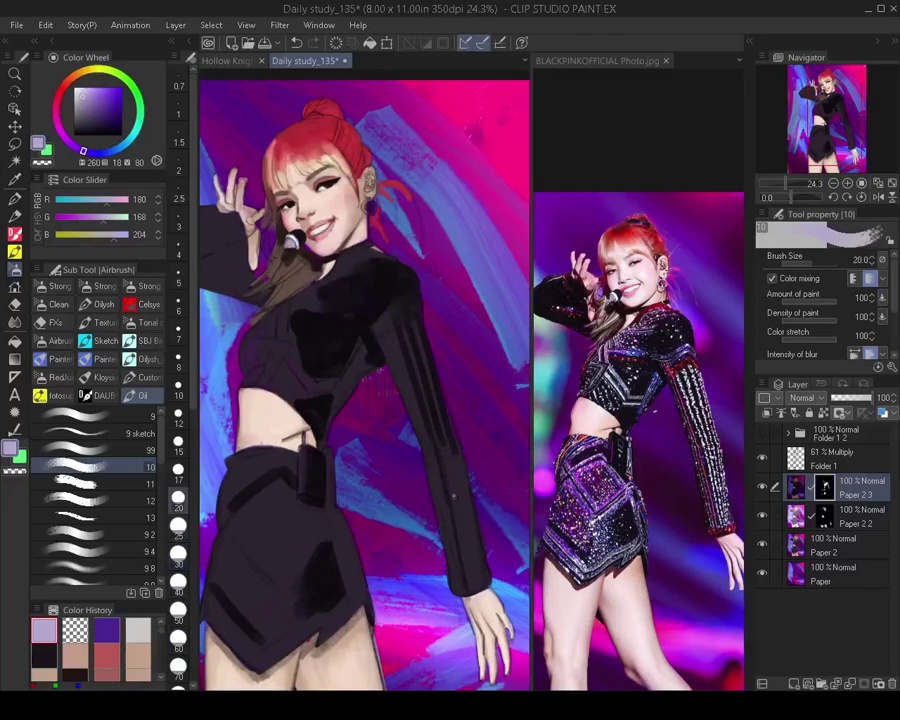
scroll(460, 469, "down", 2)
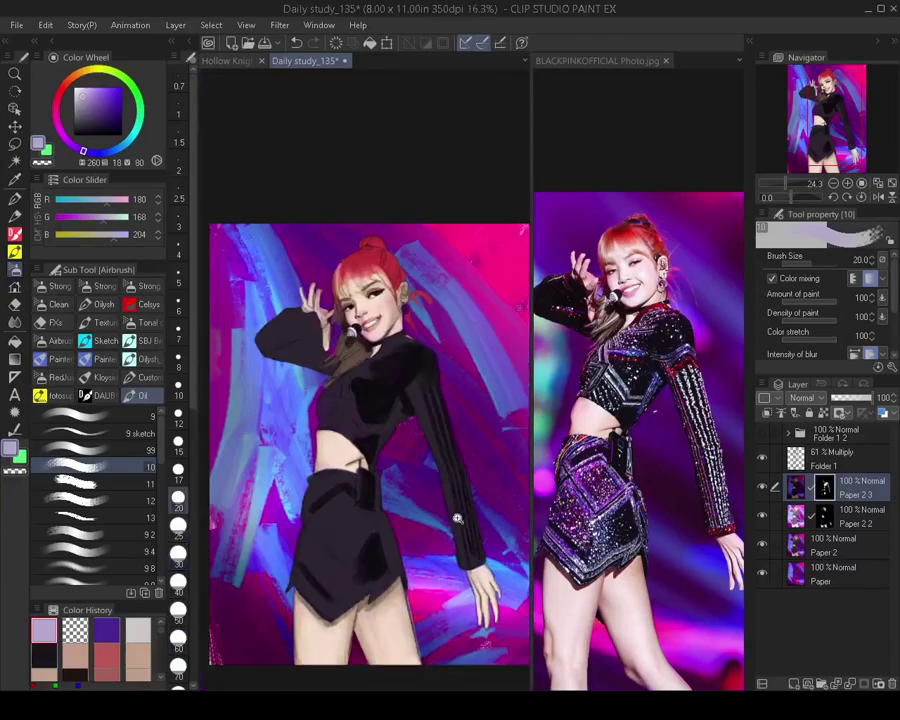
Reveal the darker tone along the outline and across the raised arm's sleeve with brush sizes 60 to 90
scroll(361, 308, "up", 1)
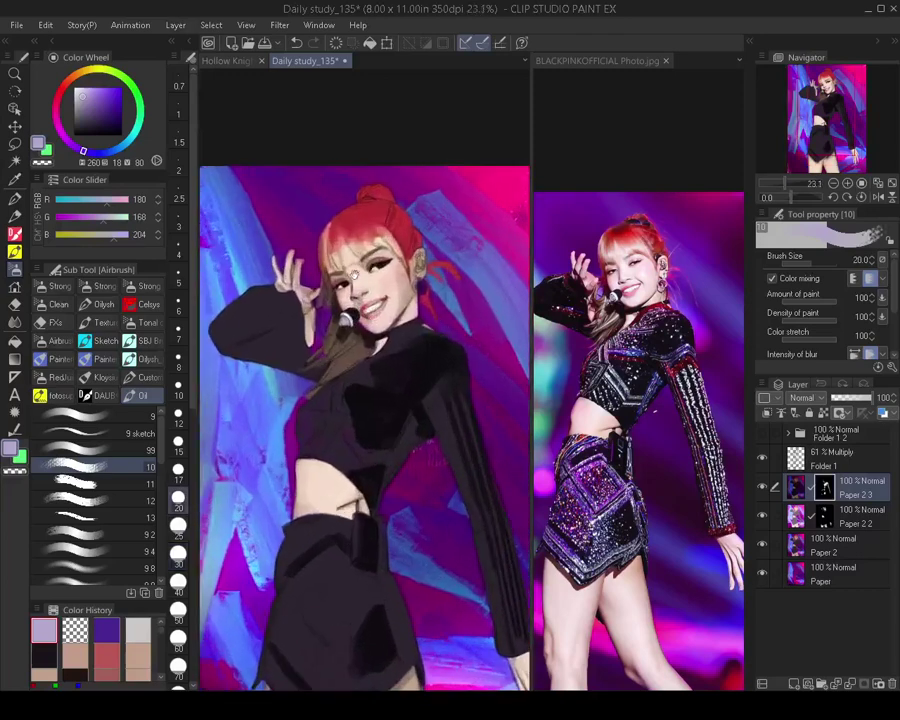
left_click_drag(313, 310, 351, 320)
key("bracketright")
key("bracketright")
key("bracketright")
key("bracketright")
key("bracketright")
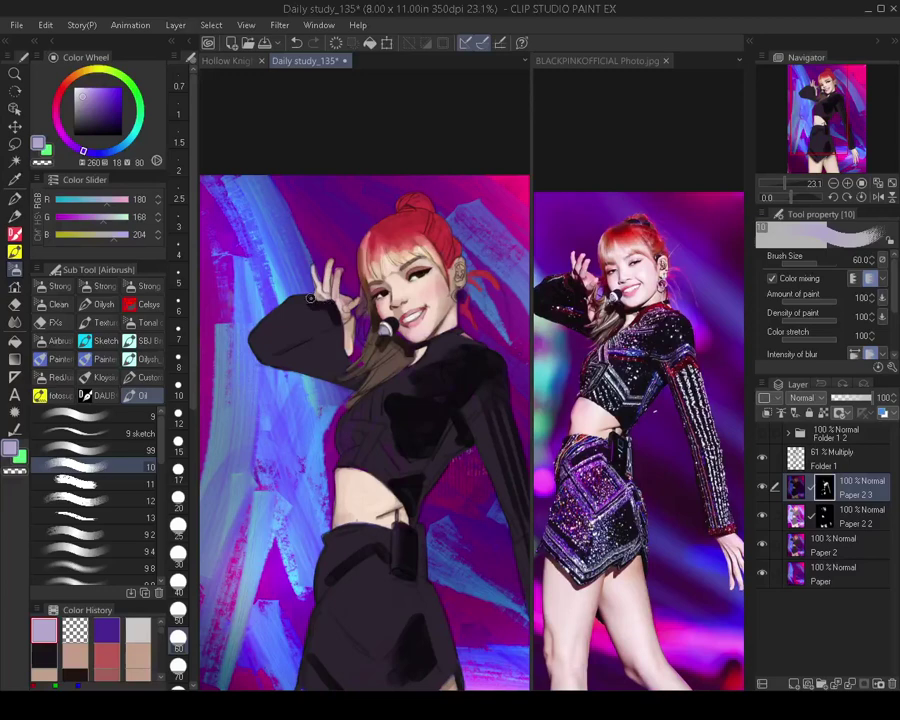
key("bracketright")
key("bracketright")
key("bracketright")
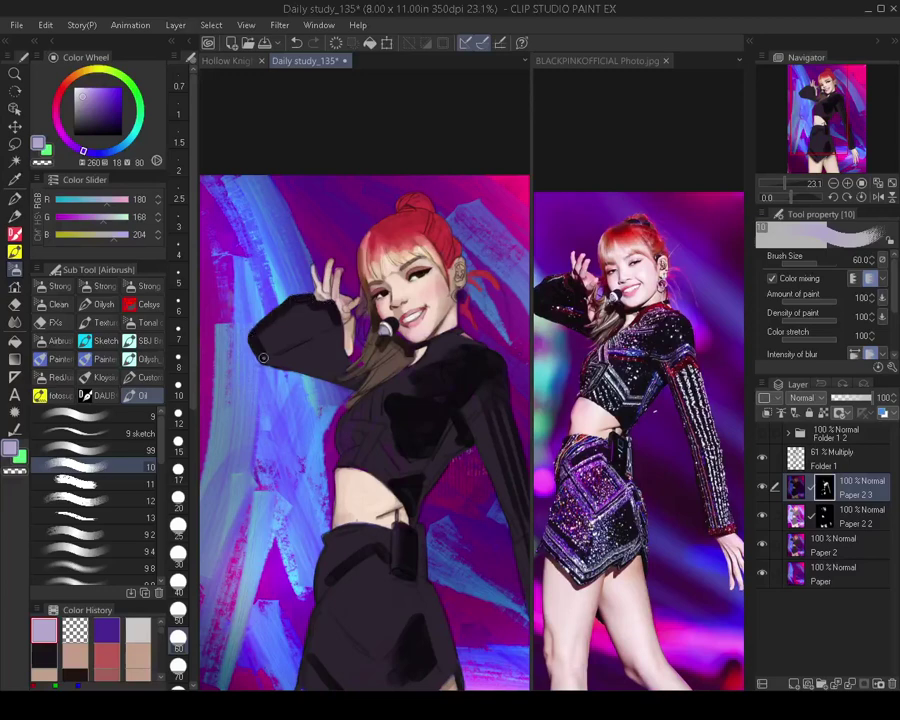
key("bracketright")
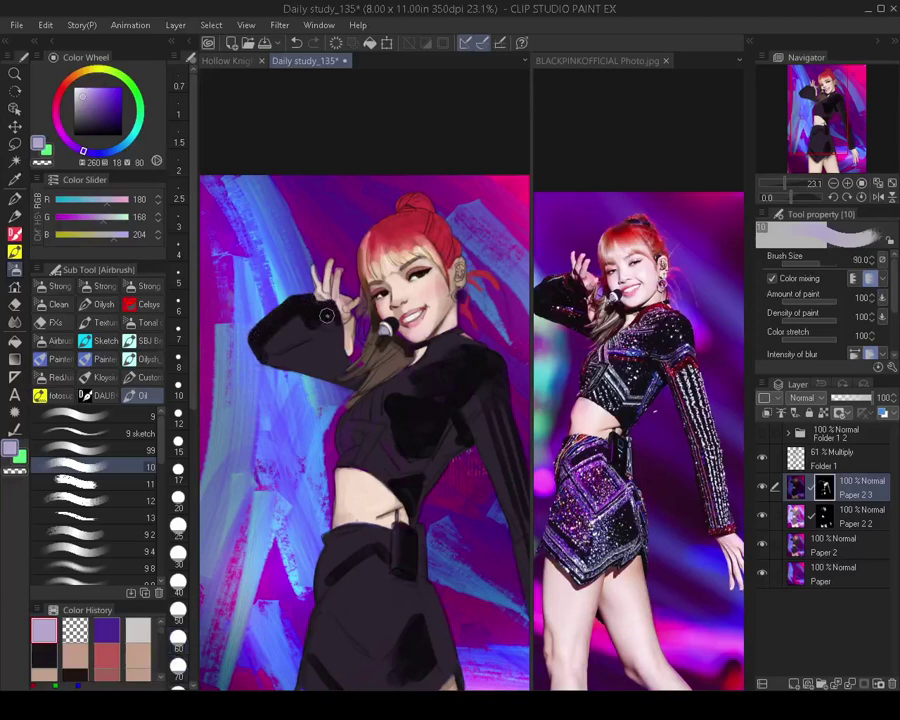
key("bracketright")
mouse_move(307, 317)
left_mouse_down()
mouse_move(266, 340)
mouse_move(301, 335)
mouse_move(271, 354)
mouse_move(306, 342)
left_mouse_up()
Refine the raised sleeve's underside with brush sizes 80 to 45, alternating between transparent and the main colour to leave a lighter fold
key("bracketleft")
key("bracketleft")
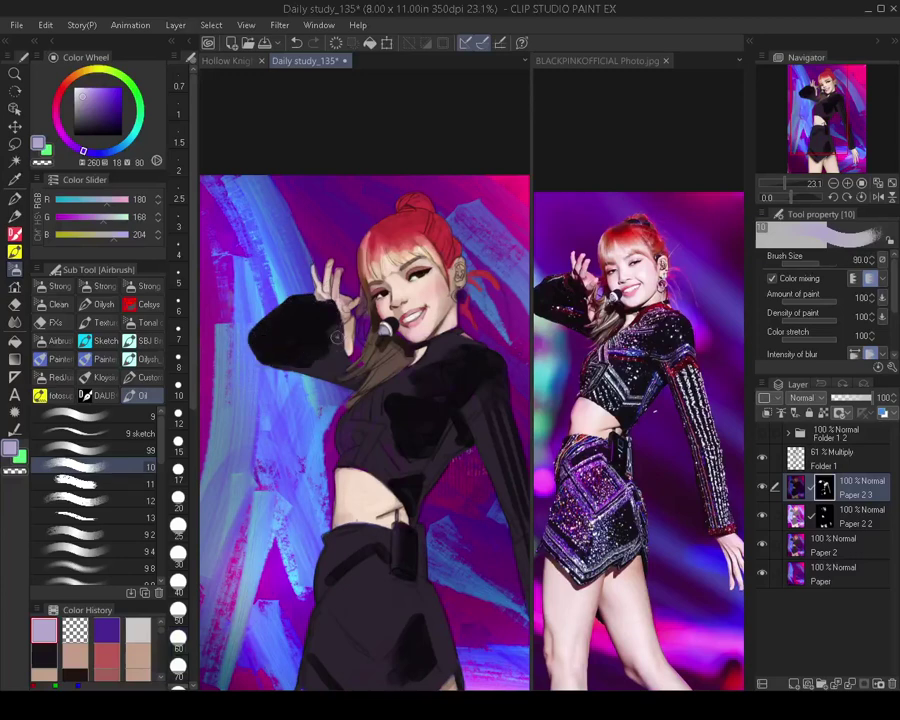
key("bracketleft")
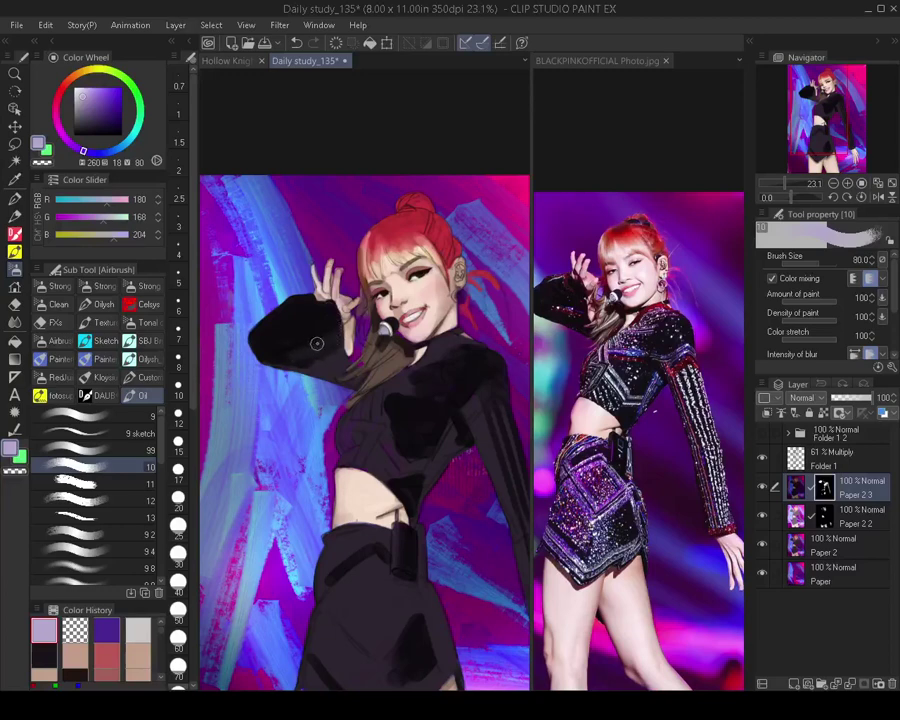
key("c")
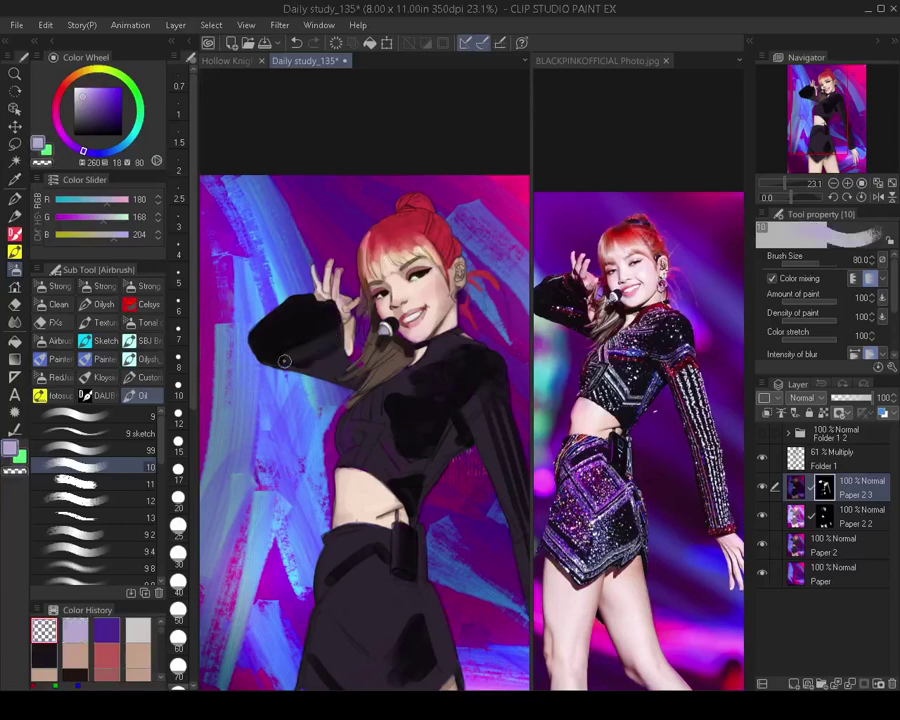
key("c")
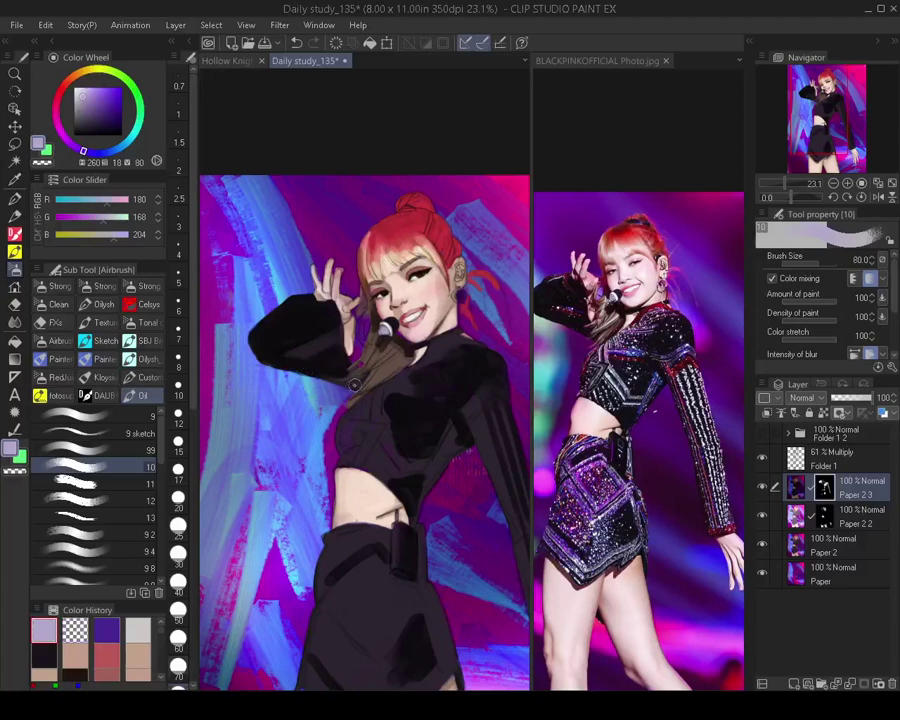
key("[")
key("[")
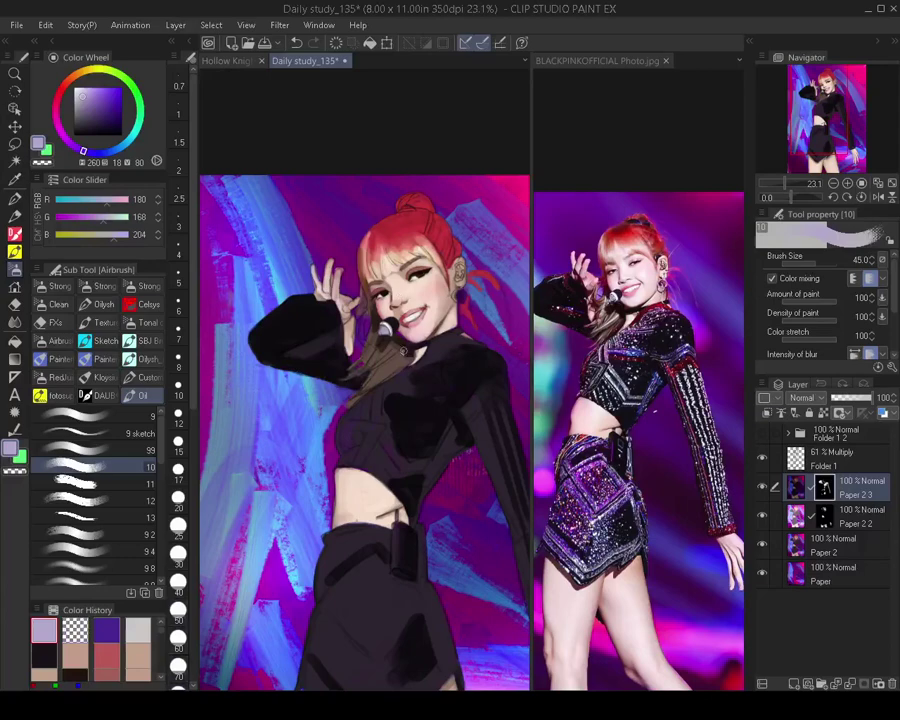
Darken the loose hair strands below the microphone with the brush reduced from size 60 to 30
scroll(397, 346, "up", 3)
key("]")
key("]")
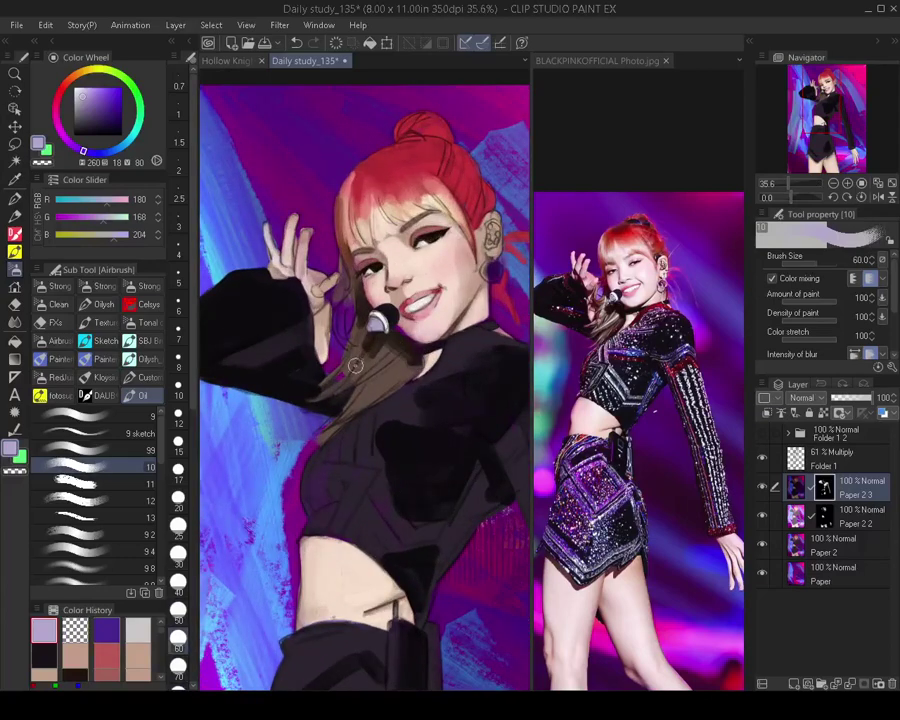
key("bracketleft")
key("bracketleft")
key("bracketleft")
key("bracketleft")
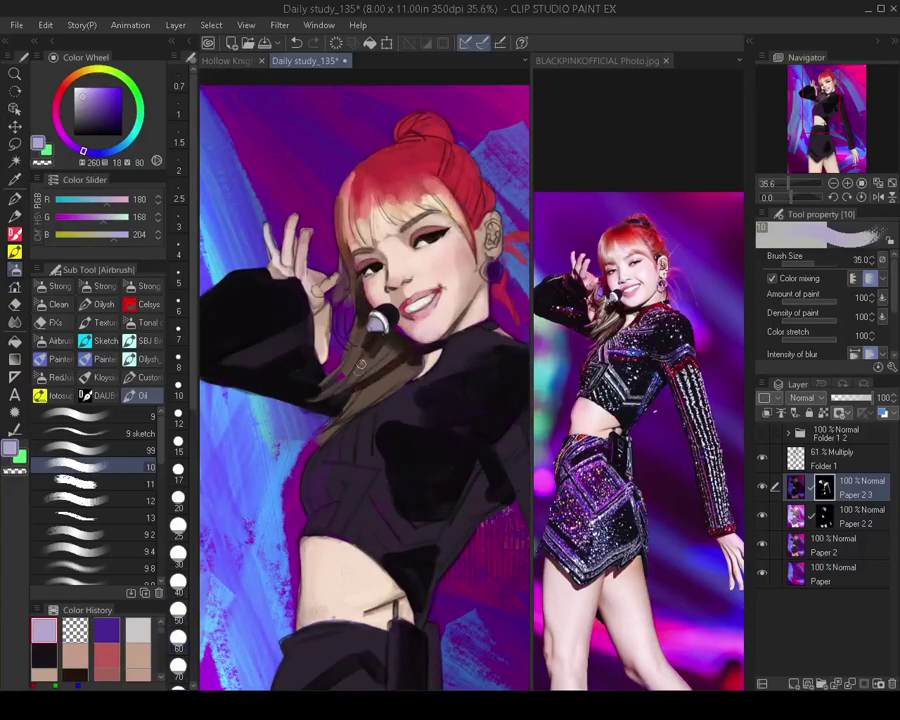
key("bracketleft")
left_click_drag(388, 364, 358, 407)
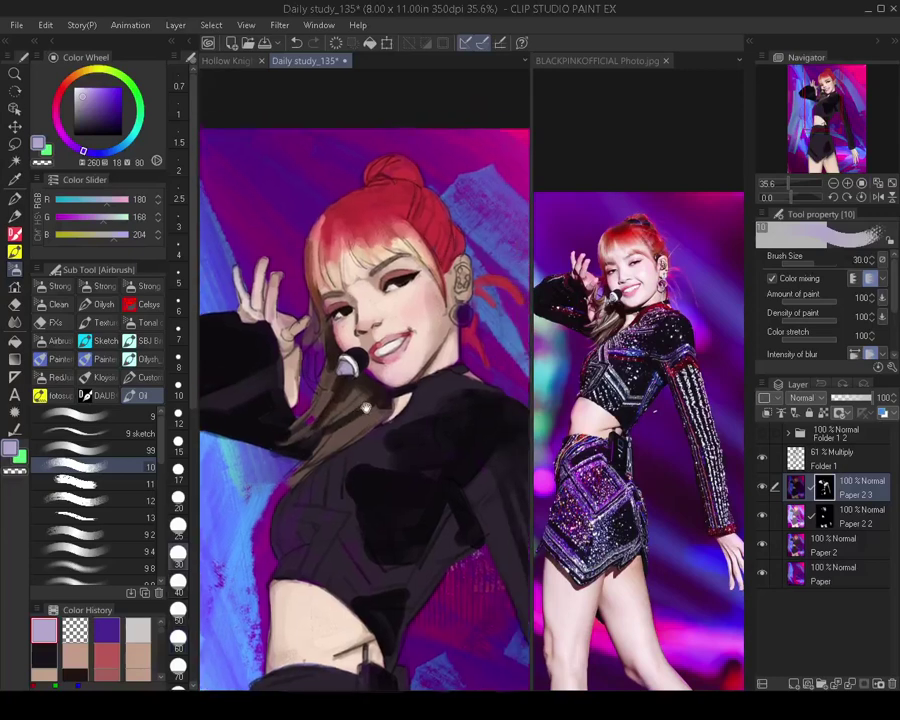
Deepen the shadows in the hair between the face and the raised hand with brush sizes 30 to 45
key("bracketright")
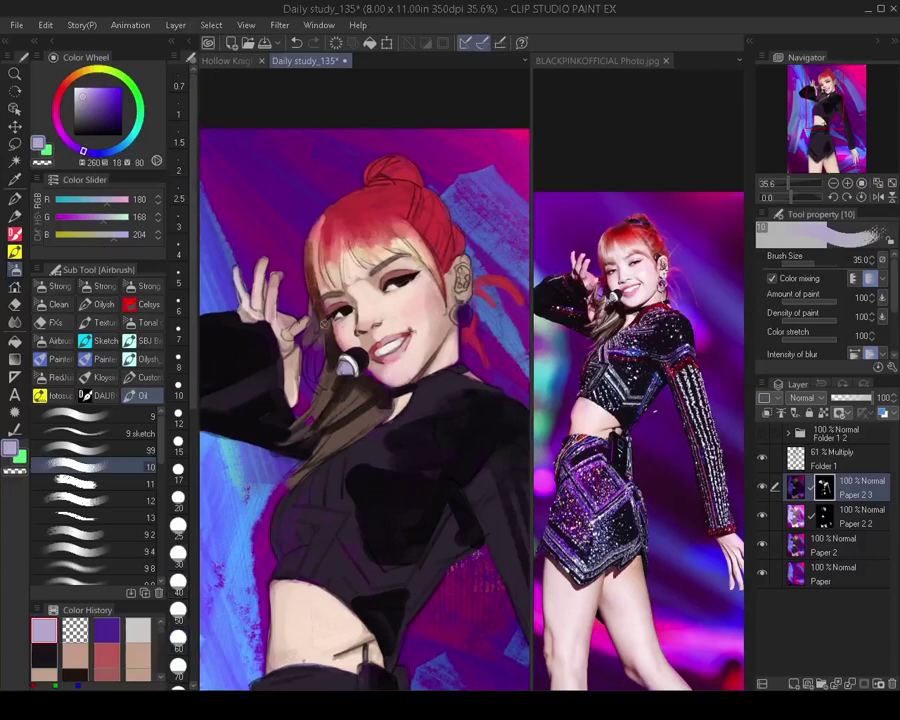
key("bracketright")
key("bracketright")
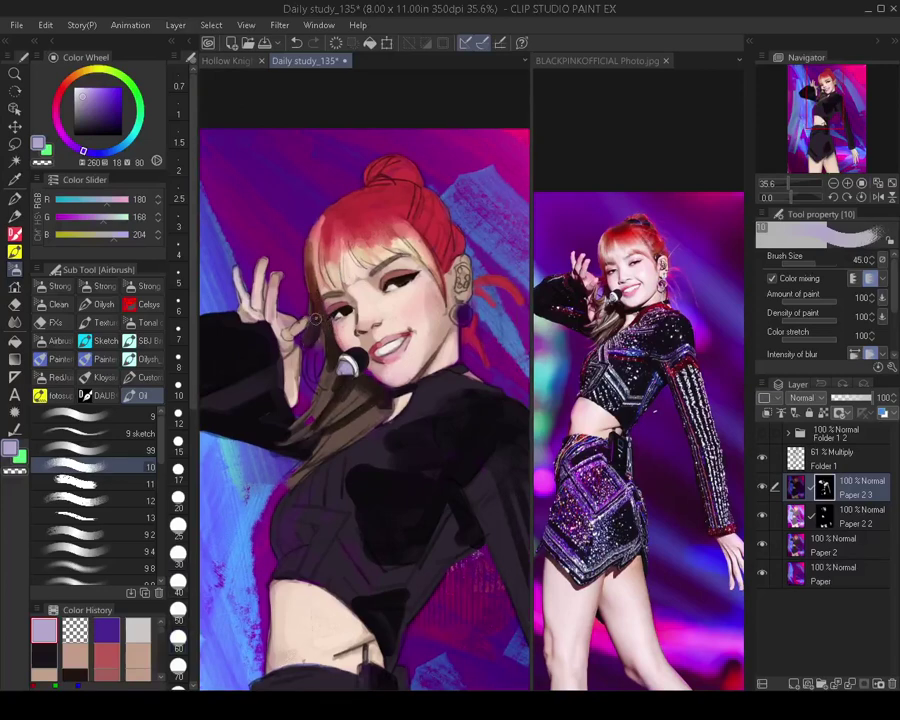
key("bracketleft")
key("bracketleft")
key("bracketleft")
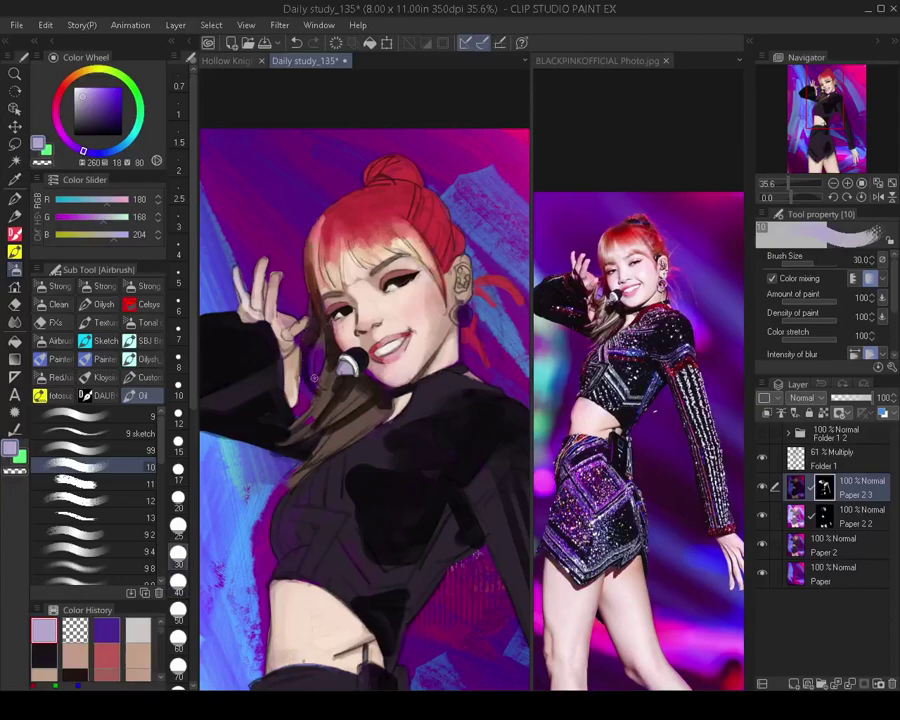
scroll(315, 376, "down", 2)
scroll(433, 330, "up", 2)
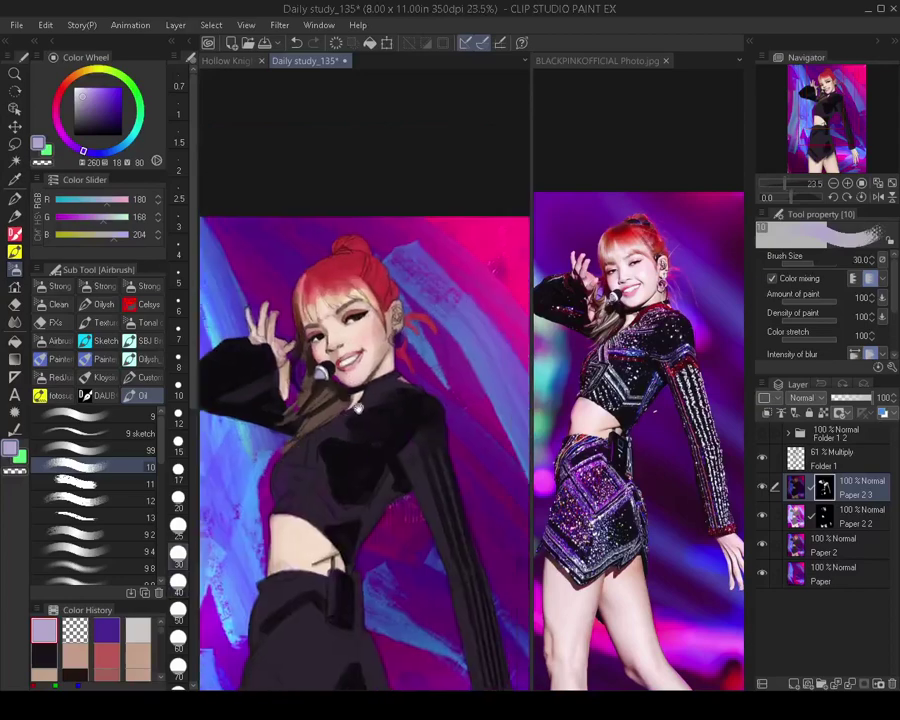
Lighten the ear and its earring on the Paper 2 2 layer mask with brush sizes 30 down to 12.5
left_click(822, 518)
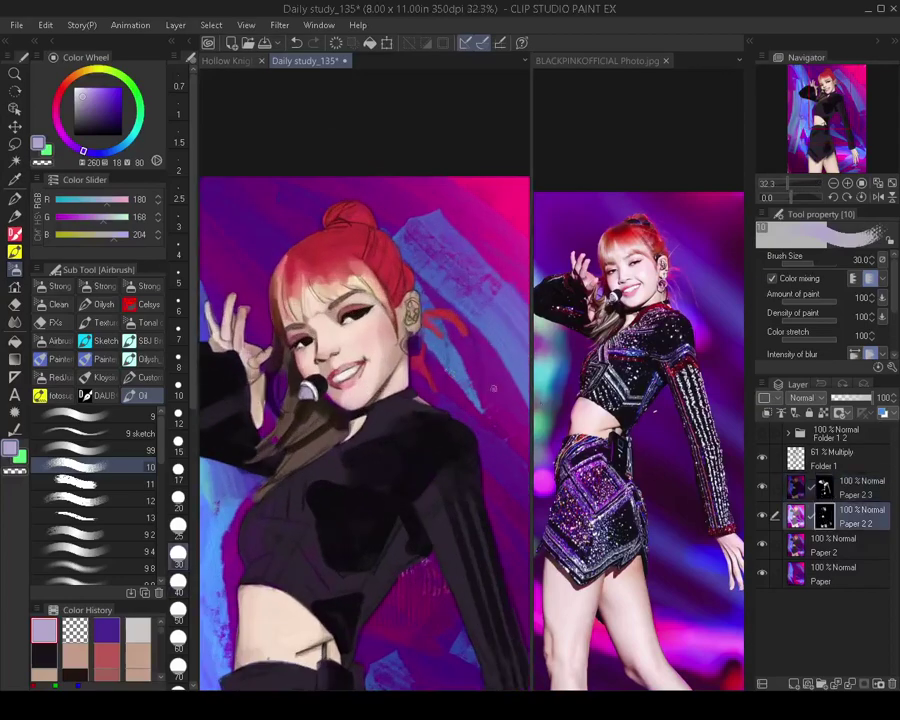
scroll(400, 270, "up", 3)
key("bracketleft")
key("bracketleft")
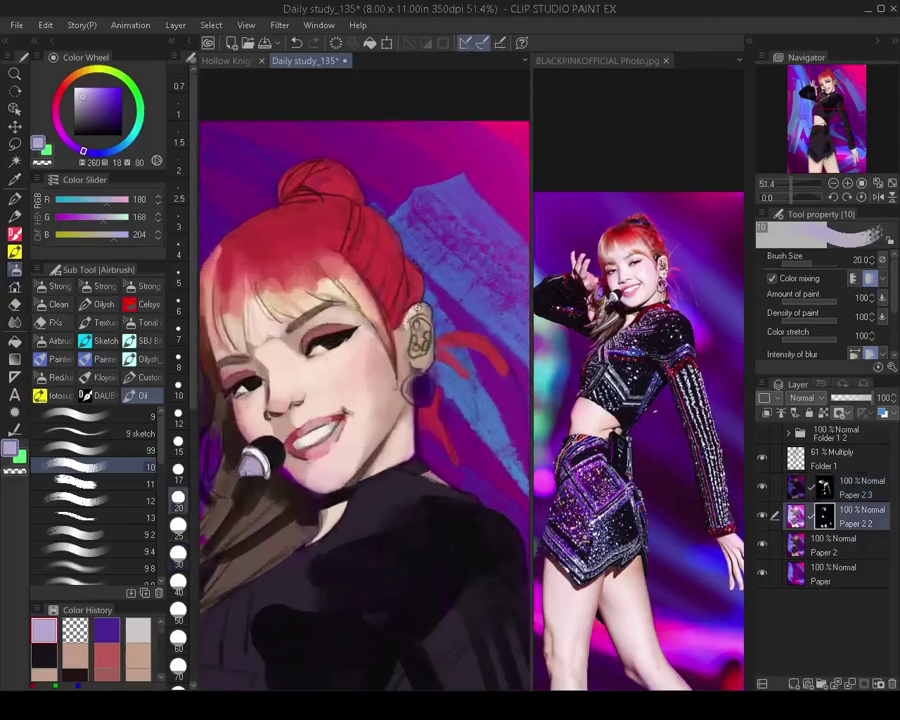
key("bracketright")
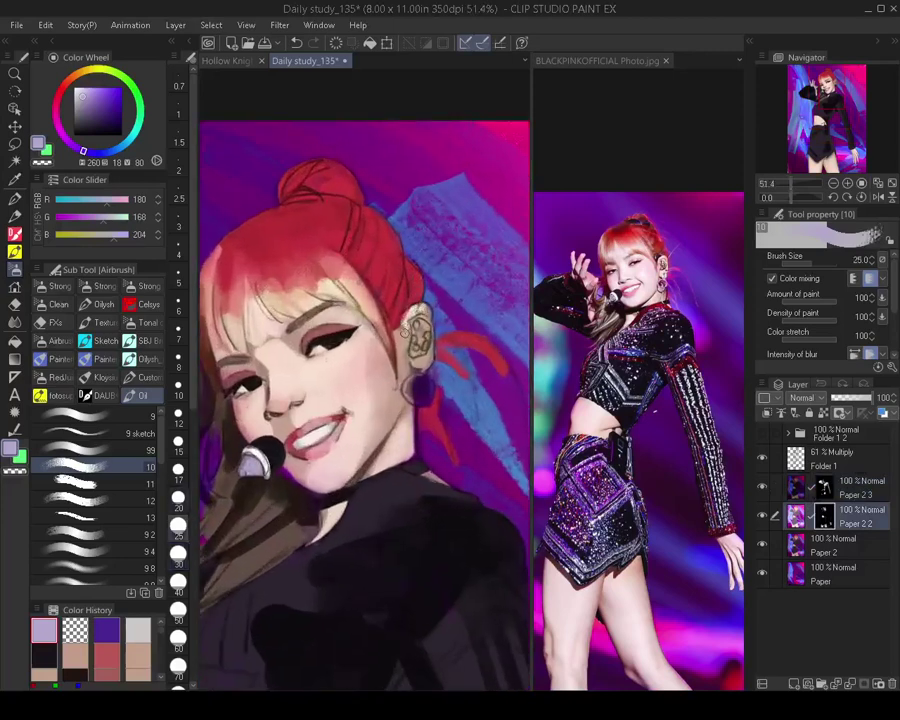
key("bracketright")
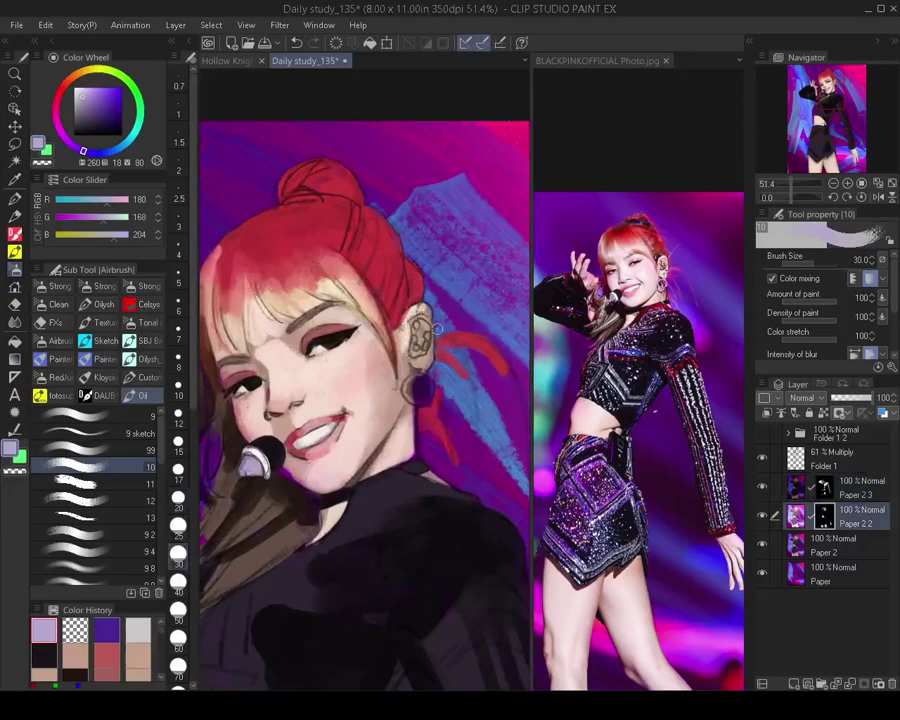
key("bracketleft")
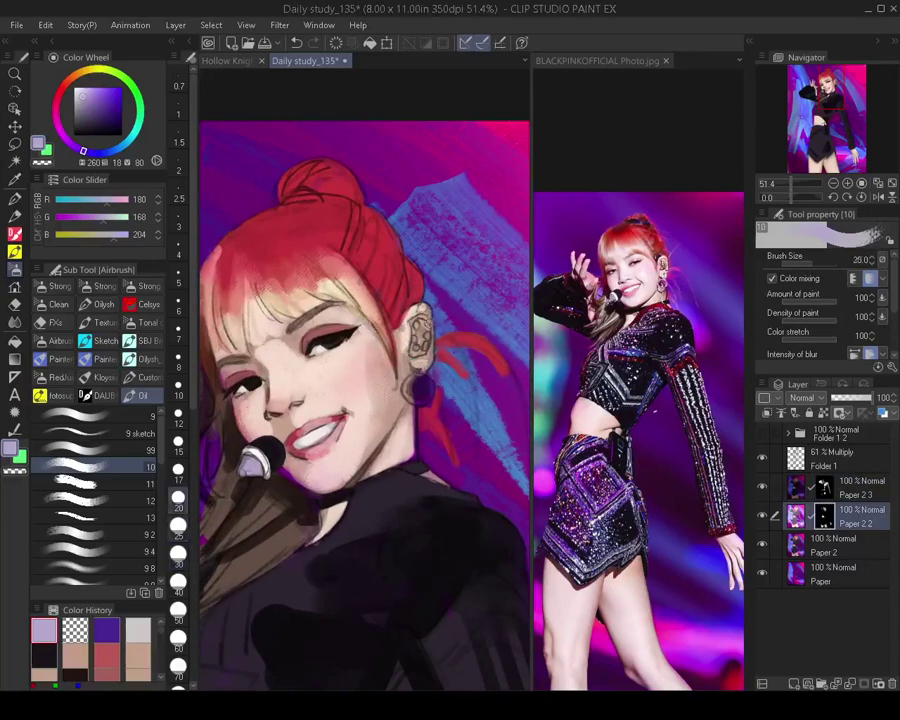
key("bracketleft")
key("bracketleft")
key("bracketleft")
key("bracketleft")
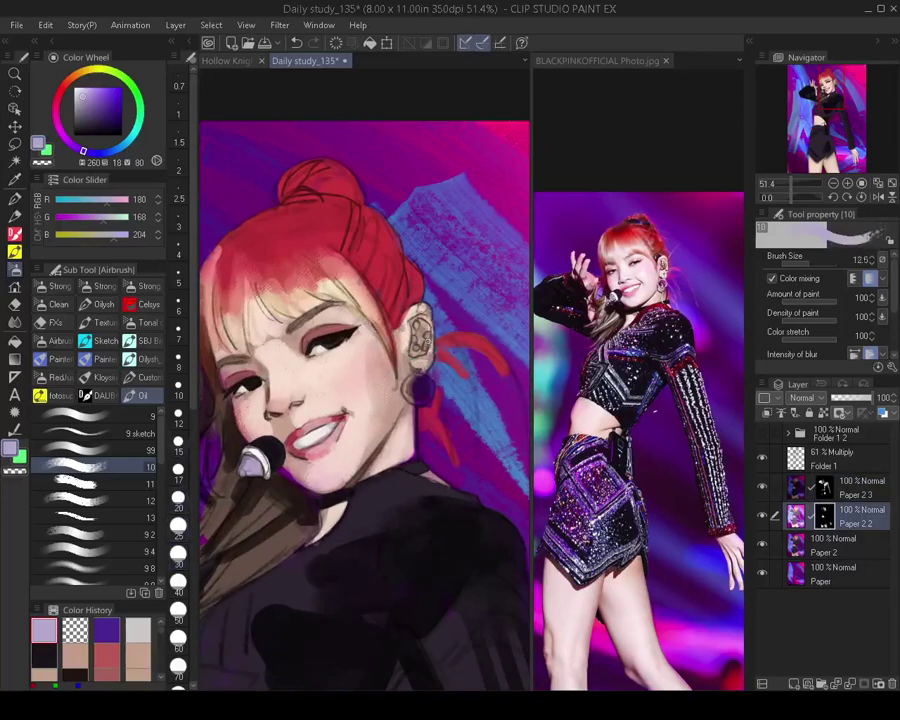
Review the whole figure and compare it with the Folder 1 line layer hidden and shown
scroll(429, 360, "down", 4)
scroll(399, 407, "down", 3)
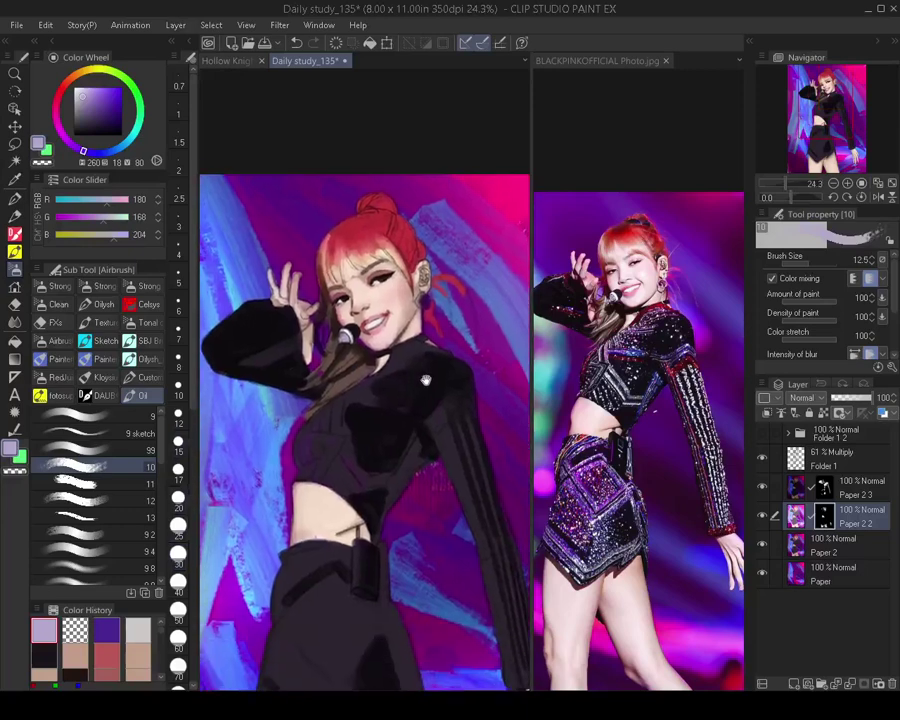
scroll(399, 407, "down", 1)
left_click_drag(406, 410, 411, 470)
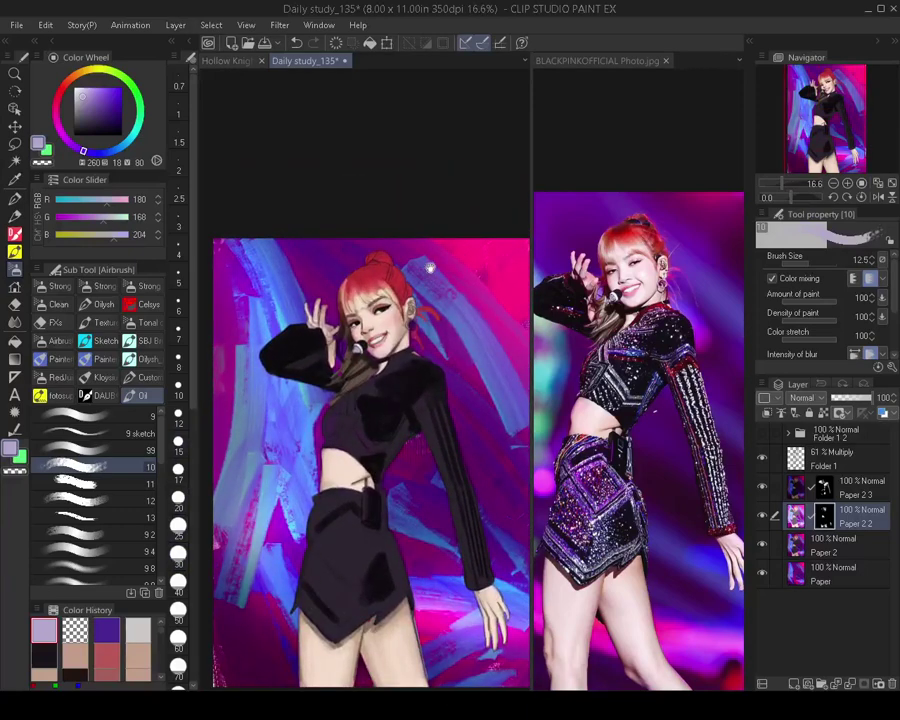
left_click_drag(388, 489, 376, 432)
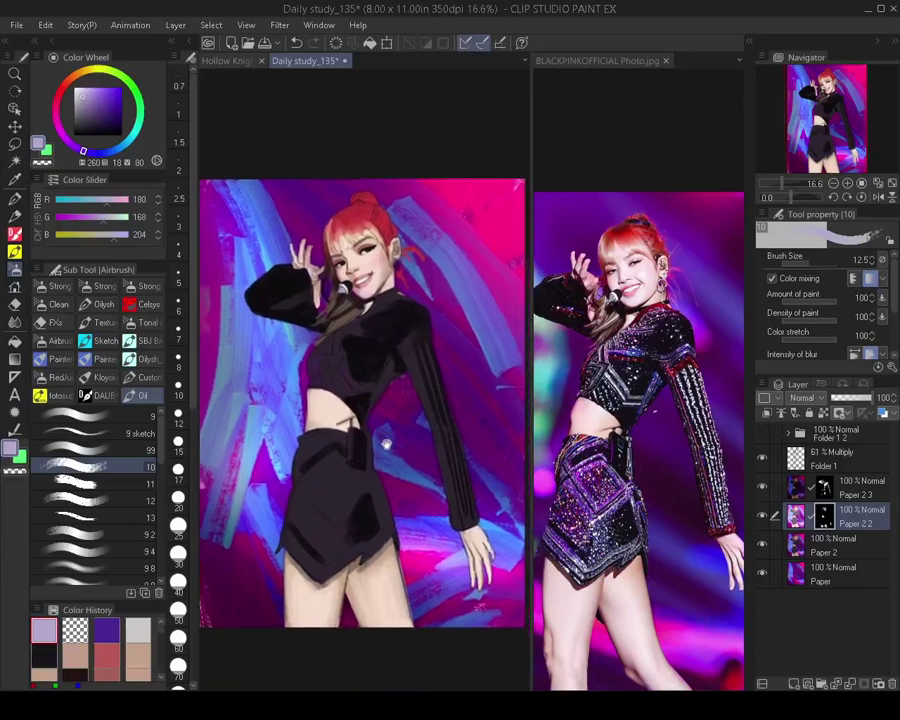
left_click(763, 459)
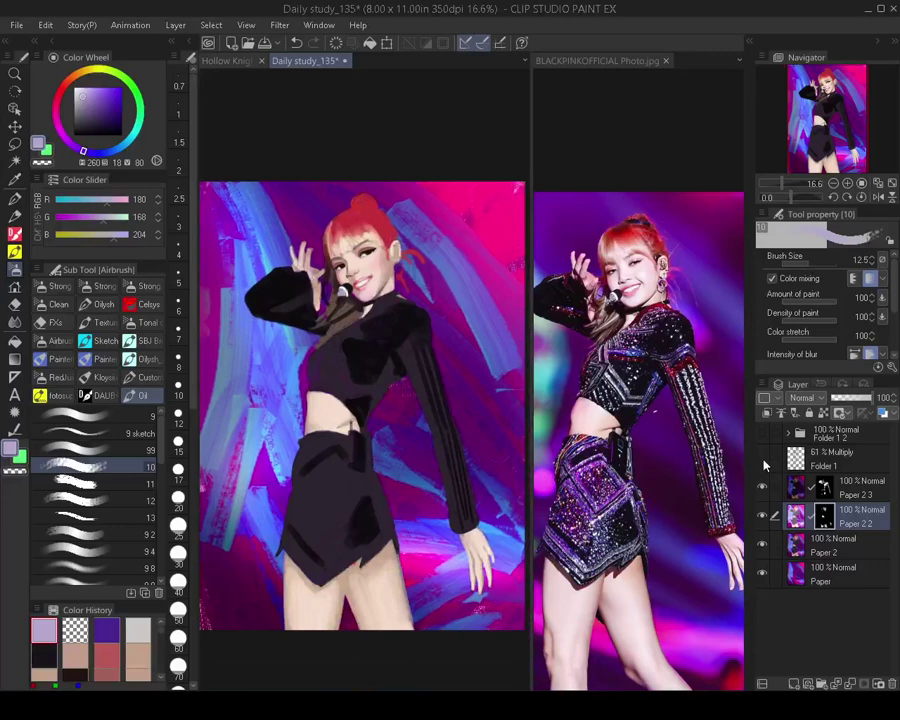
left_click(763, 460)
Reveal shadows on the upper thighs beneath the skirt's hem on the Paper 2 3 layer mask with brush sizes 25 to 40
mouse_move(354, 562)
left_mouse_down()
mouse_move(376, 534)
mouse_move(409, 516)
mouse_move(455, 514)
left_mouse_up()
left_click(808, 485)
key("]")
key("]")
key("]")
key("]")
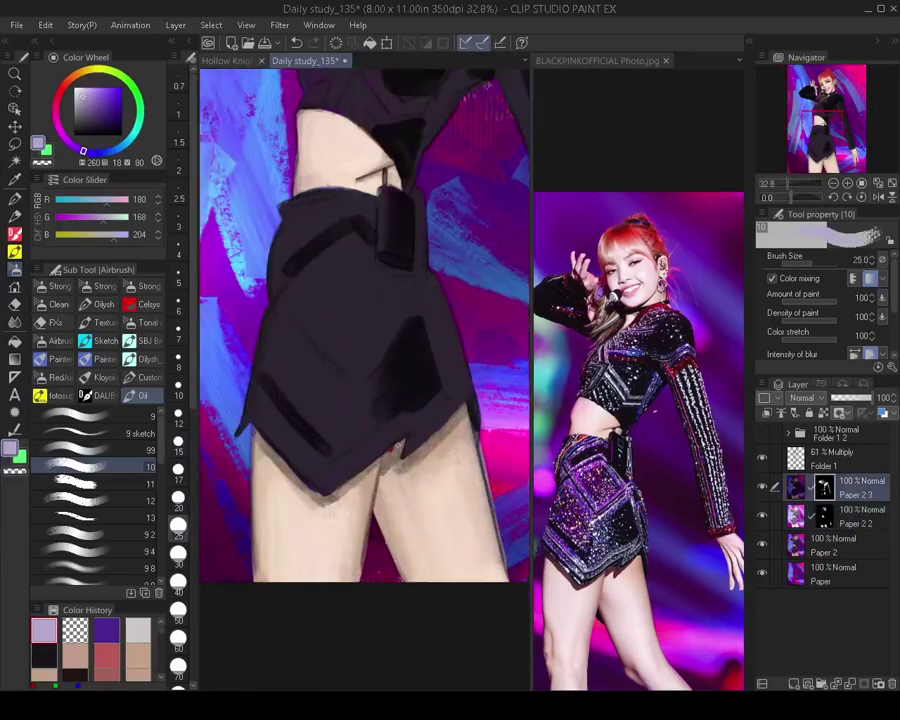
key("]")
key("]")
left_click_drag(399, 444, 329, 498)
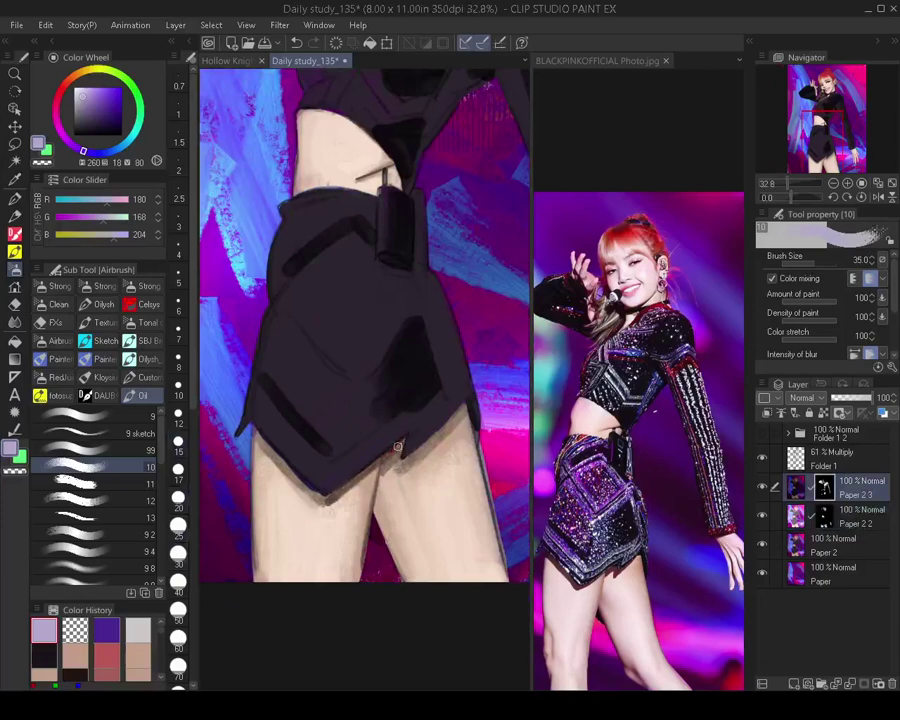
left_click_drag(258, 432, 319, 494)
left_click_drag(257, 437, 289, 468)
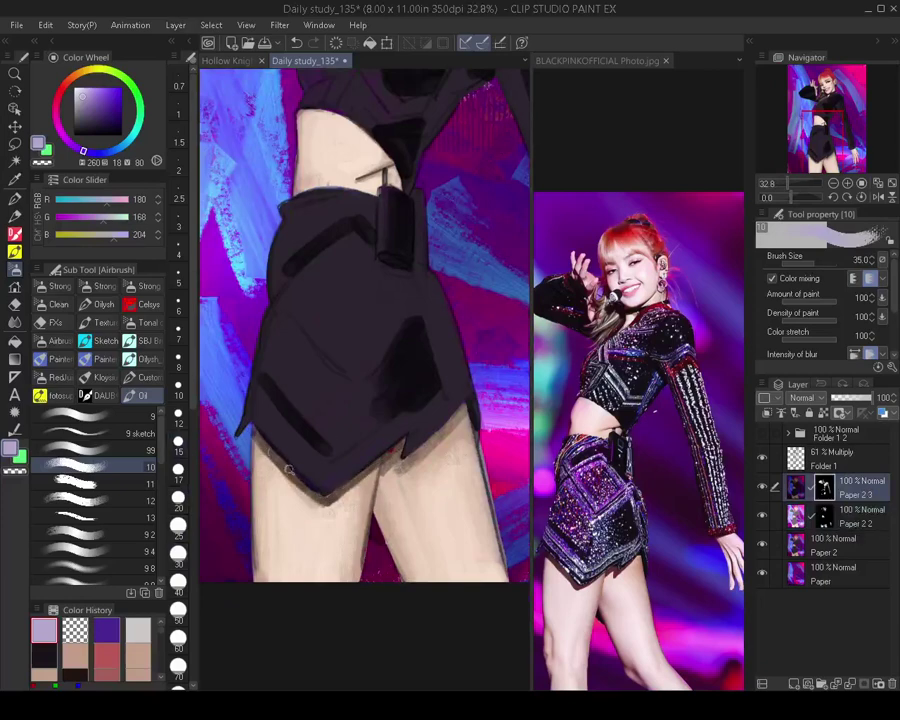
key("bracketright")
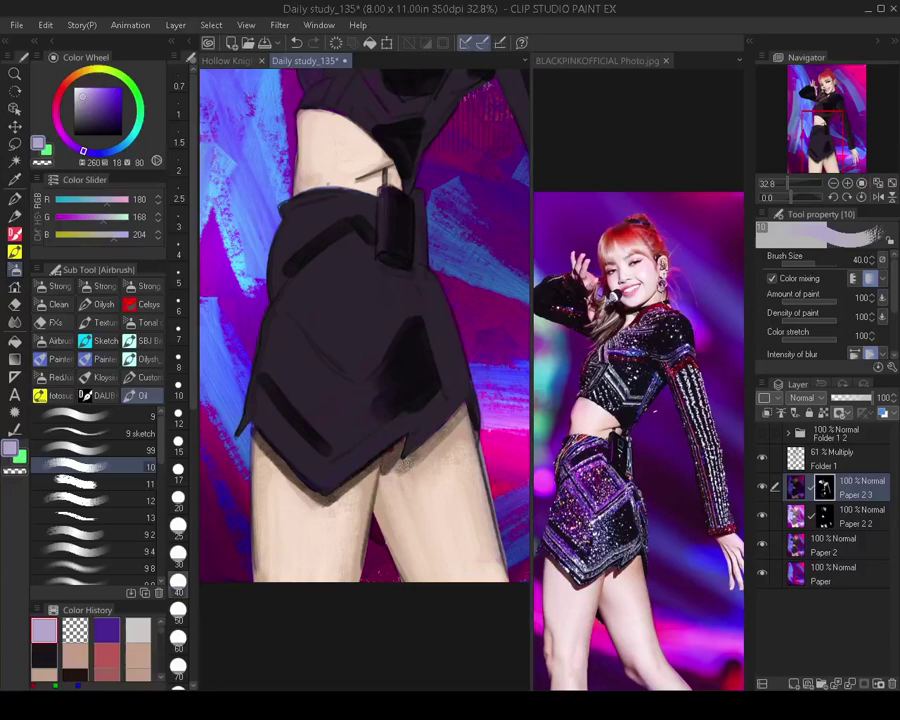
Darken the skirt's pointed lower edge on both sides of the front slit with brush size 40
scroll(404, 461, "down", 2)
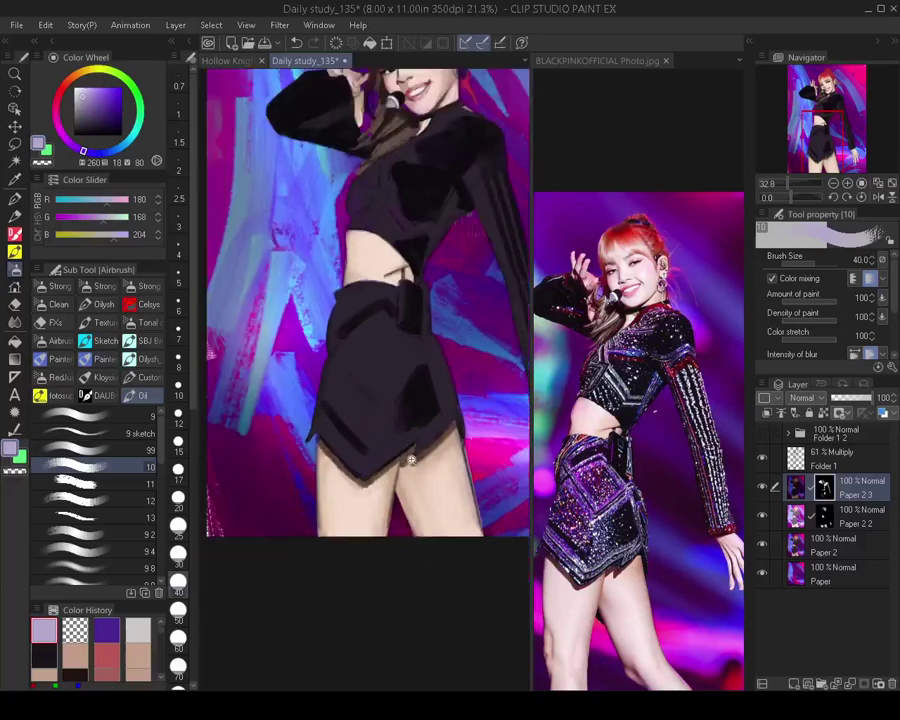
scroll(410, 459, "down", 2)
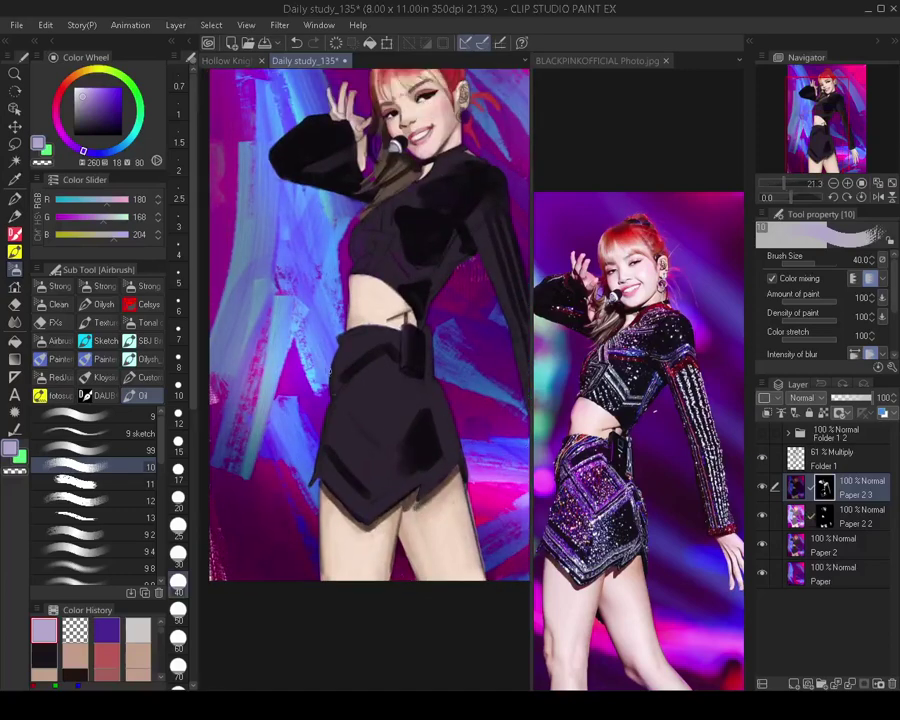
scroll(324, 460, "up", 1)
left_click_drag(314, 470, 356, 513)
left_click_drag(315, 468, 358, 509)
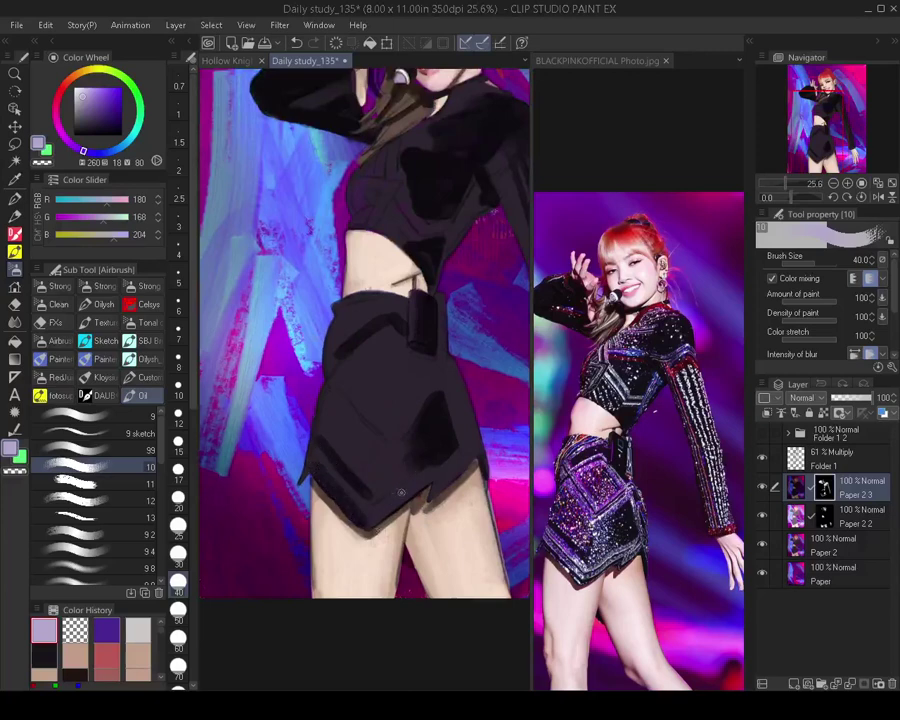
left_click_drag(433, 494, 474, 455)
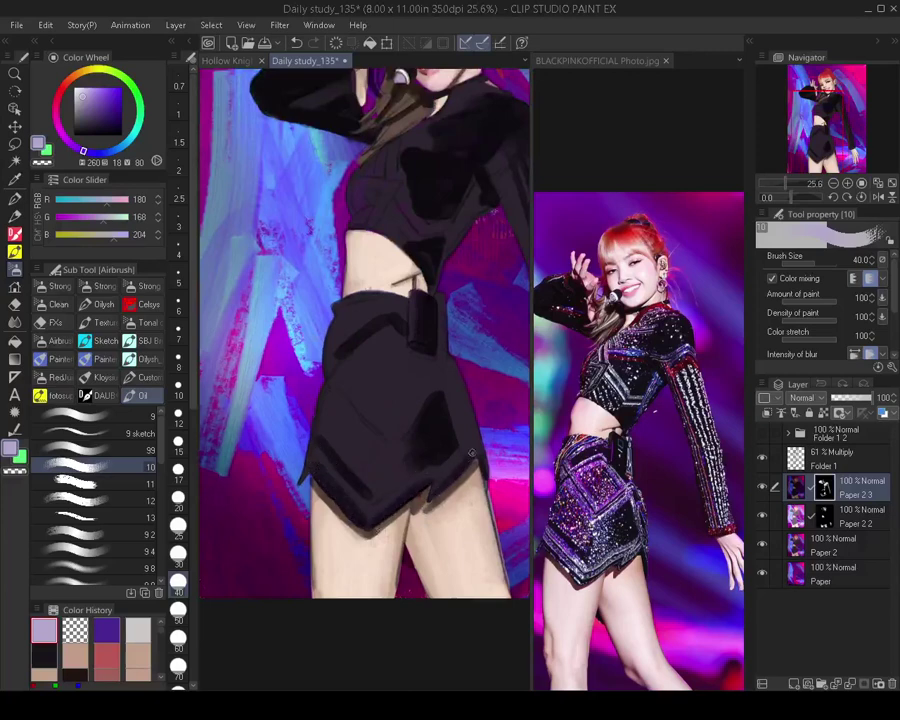
Darken the skirt's side beside the front slit on the Paper 2 3 layer mask with brush size 45
key("bracketleft")
key("bracketleft")
key("bracketleft")
key("bracketleft")
key("bracketleft")
key("bracketleft")
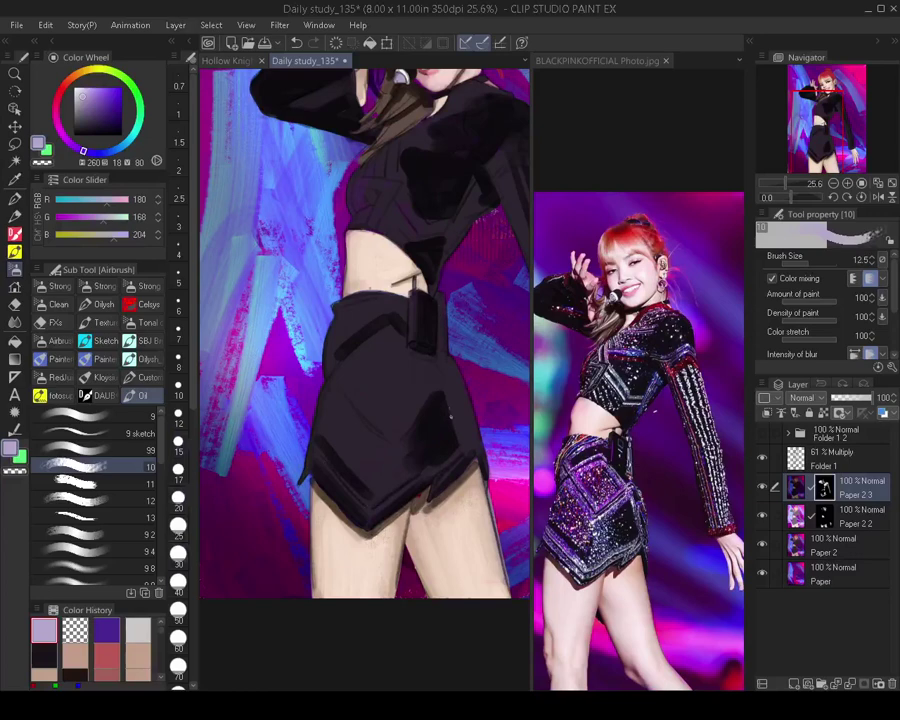
key("bracketright")
key("bracketright")
key("bracketright")
key("bracketright")
key("bracketright")
key("bracketright")
key("bracketright")
mouse_move(441, 402)
left_mouse_down()
mouse_move(446, 396)
mouse_move(462, 439)
left_mouse_up()
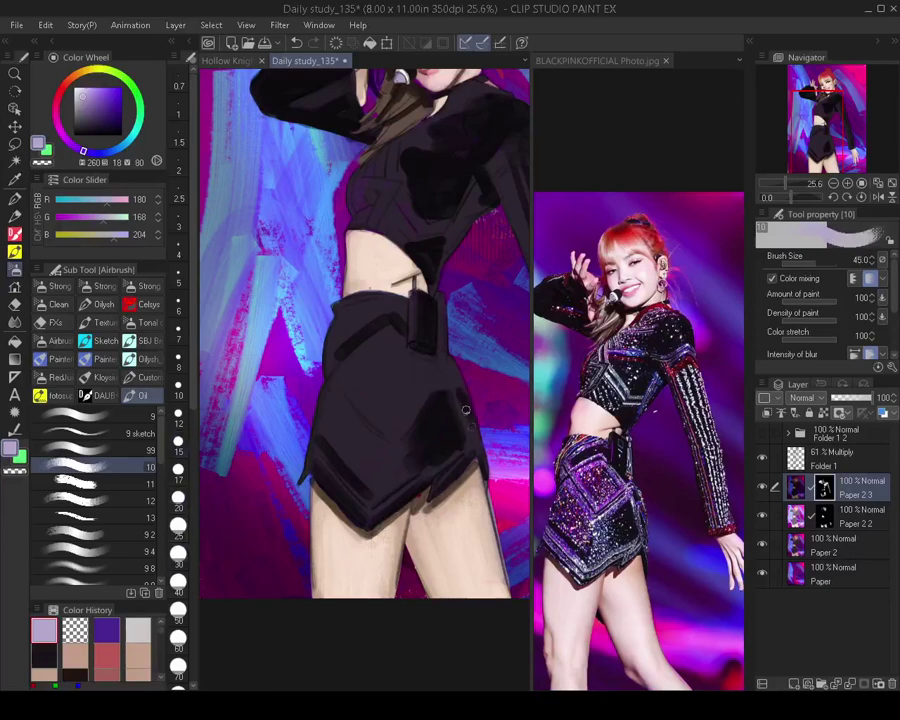
scroll(473, 432, "down", 5)
scroll(472, 404, "up", 3)
left_click_drag(472, 404, 465, 431)
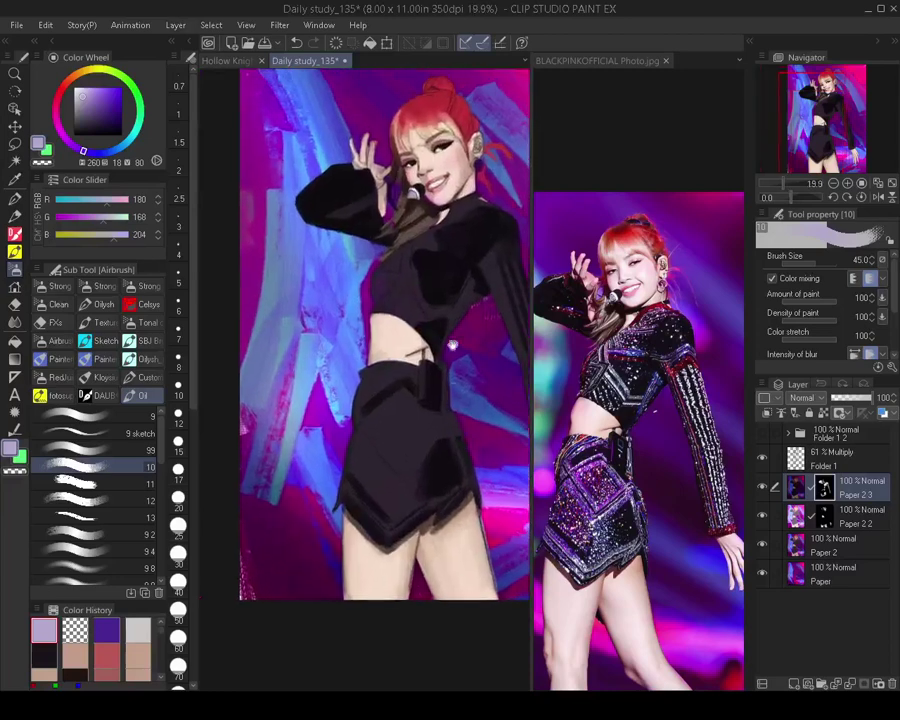
key("bracketright")
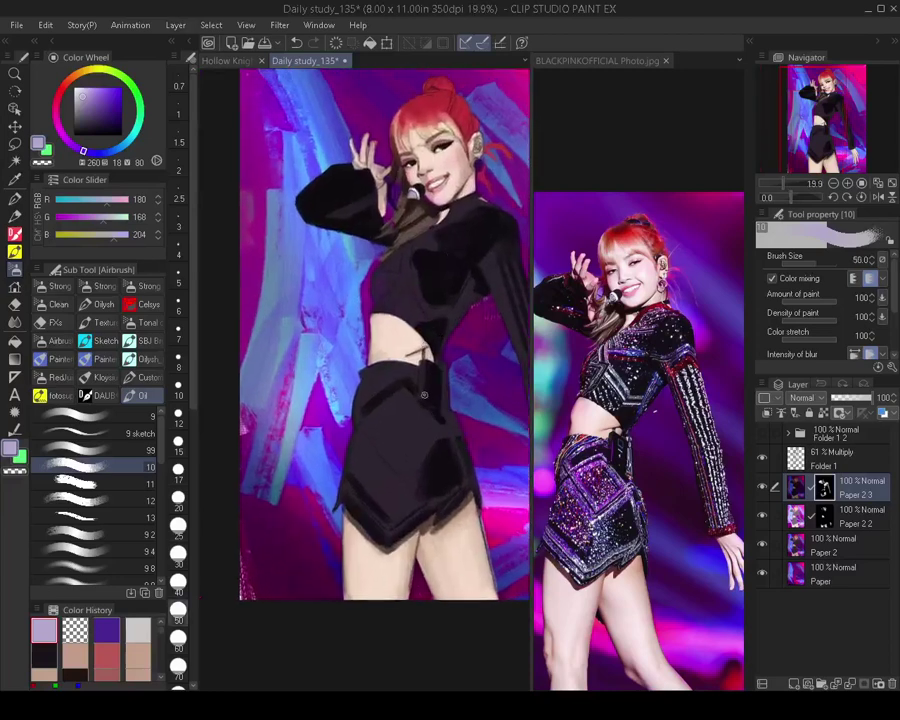
Reveal a lighter diamond pattern in the middle of the skirt on the Paper 2 2 layer mask with brush size 80
left_click(824, 517)
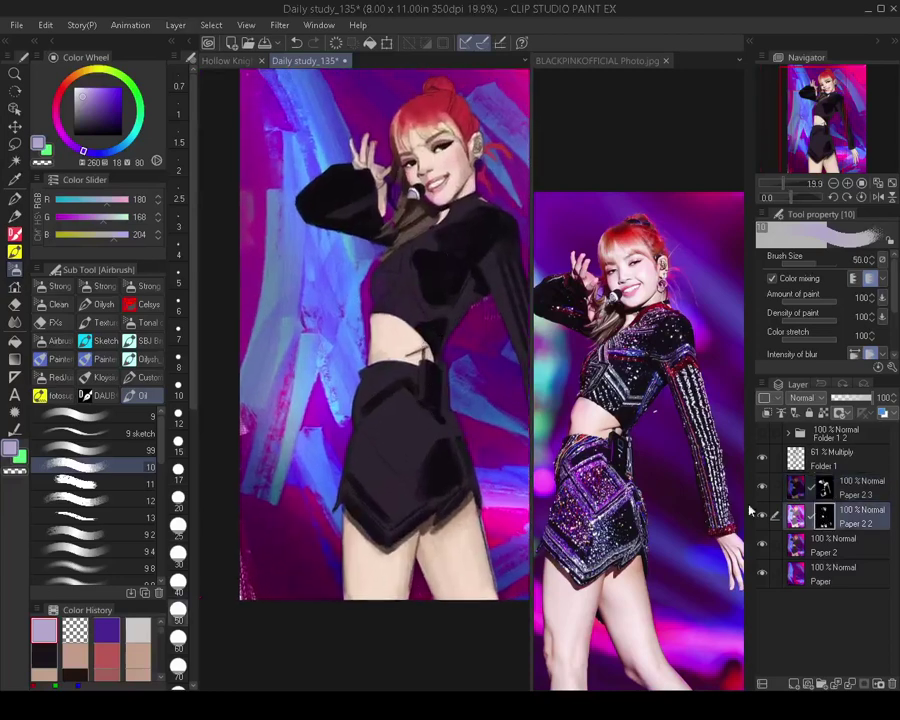
key("bracketright")
key("bracketright")
key("bracketright")
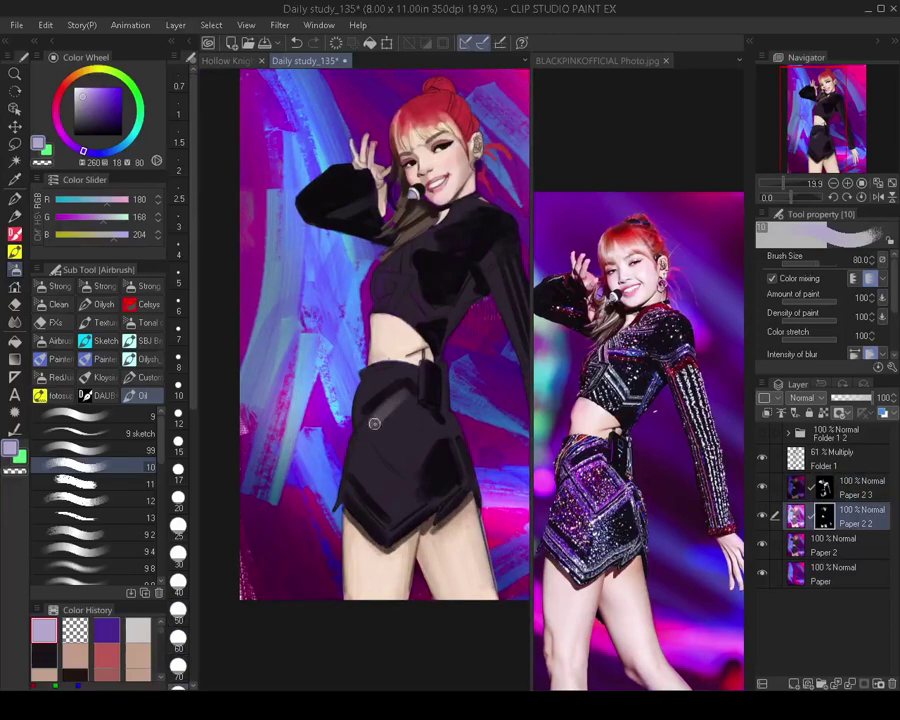
mouse_move(383, 431)
left_mouse_down()
mouse_move(402, 461)
mouse_move(420, 443)
mouse_move(403, 443)
mouse_move(418, 413)
mouse_move(407, 421)
mouse_move(412, 402)
mouse_move(437, 445)
left_mouse_up()
Lighten the angular trim lines around the diamond and along the skirt's hem with brush sizes 30 to 35
key("bracketleft")
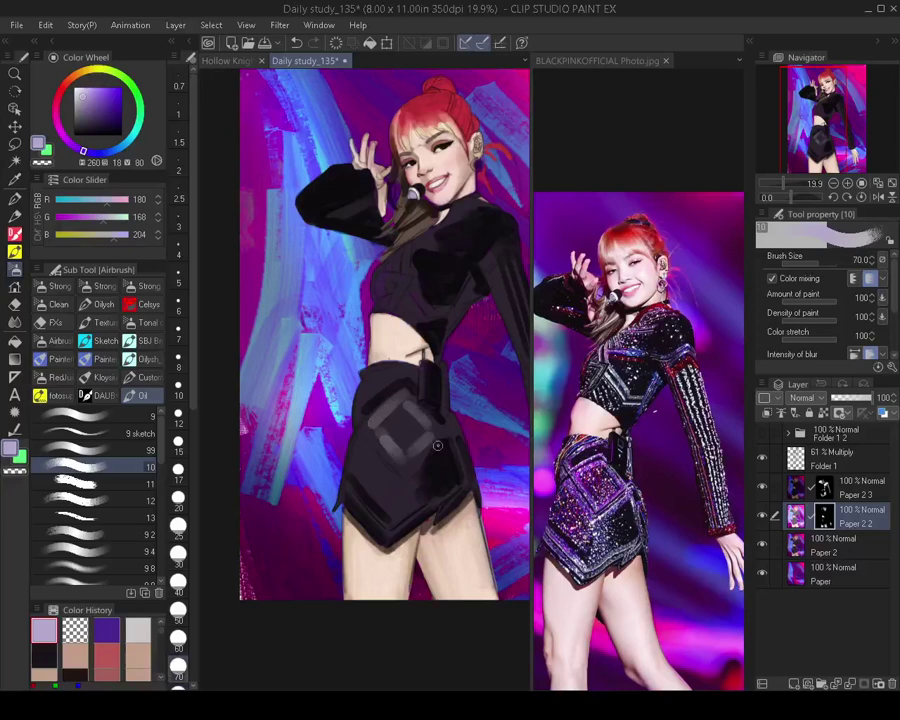
key("bracketleft")
key("bracketleft")
key("bracketleft")
key("bracketleft")
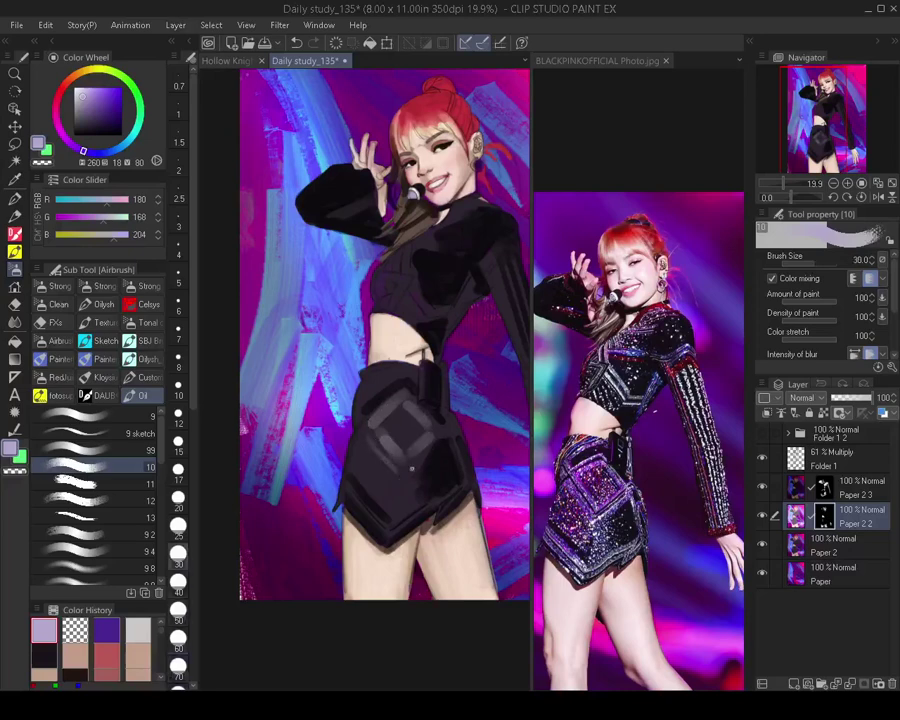
key("bracketright")
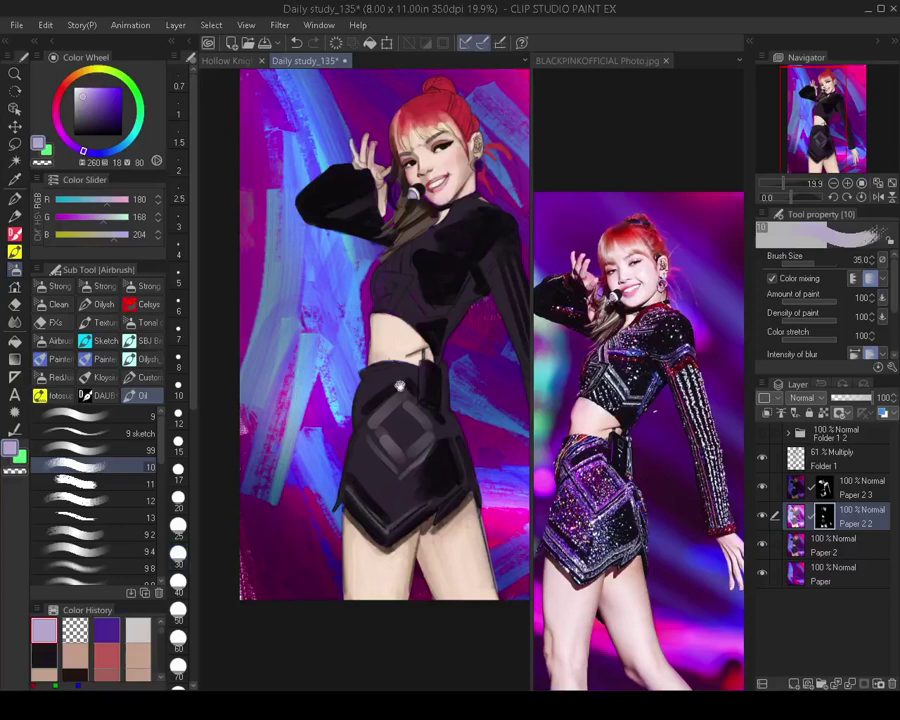
Lighten the angular chest bands and collar of the cropped top with brush sizes 40 down to 30
left_click_drag(399, 386, 387, 440)
key("bracketright")
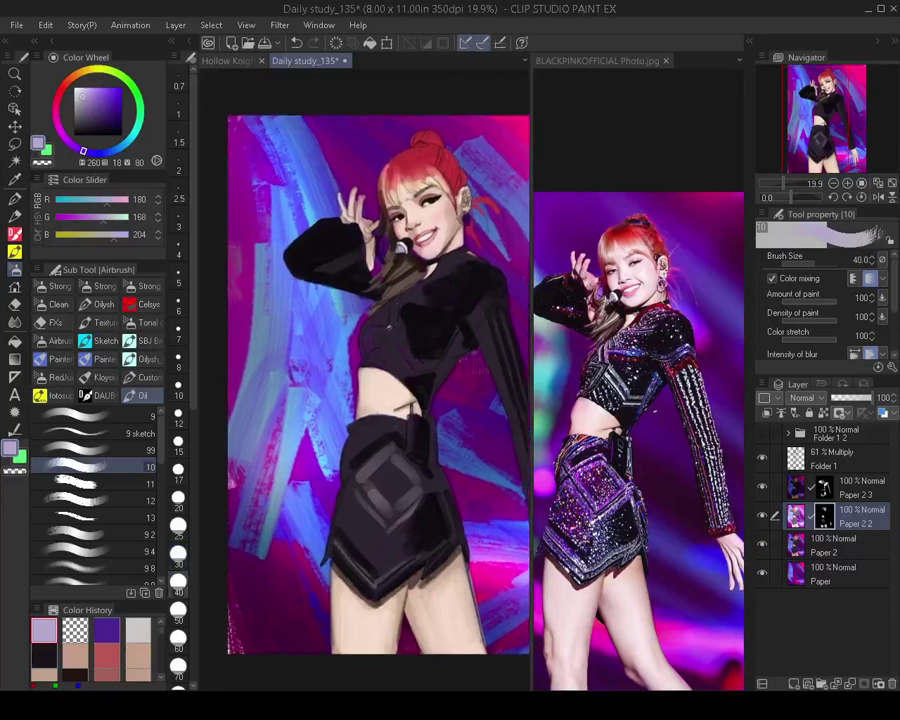
key("bracketleft")
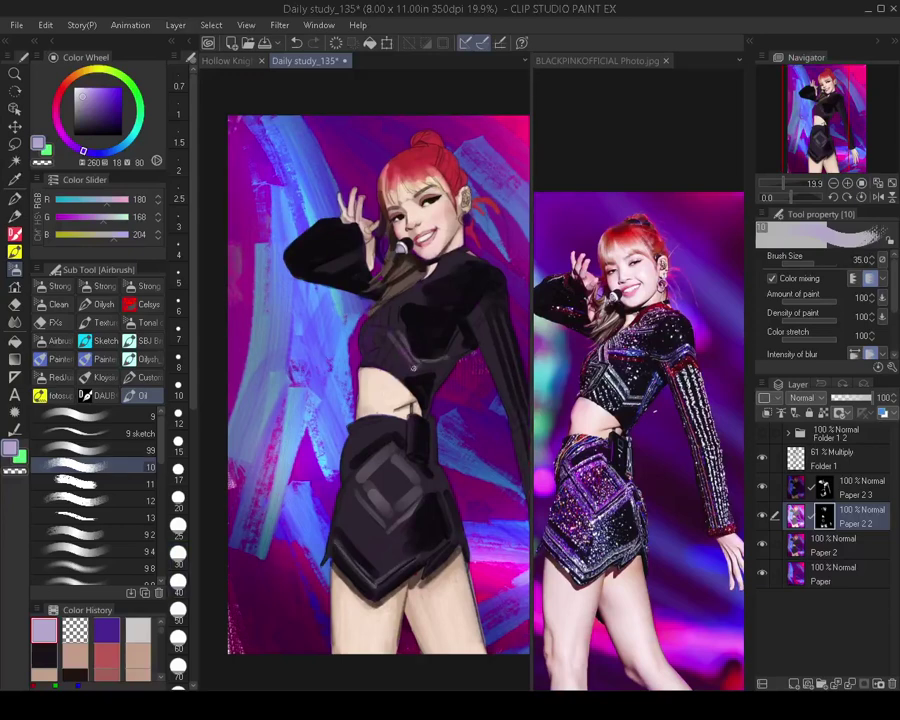
key("bracketright")
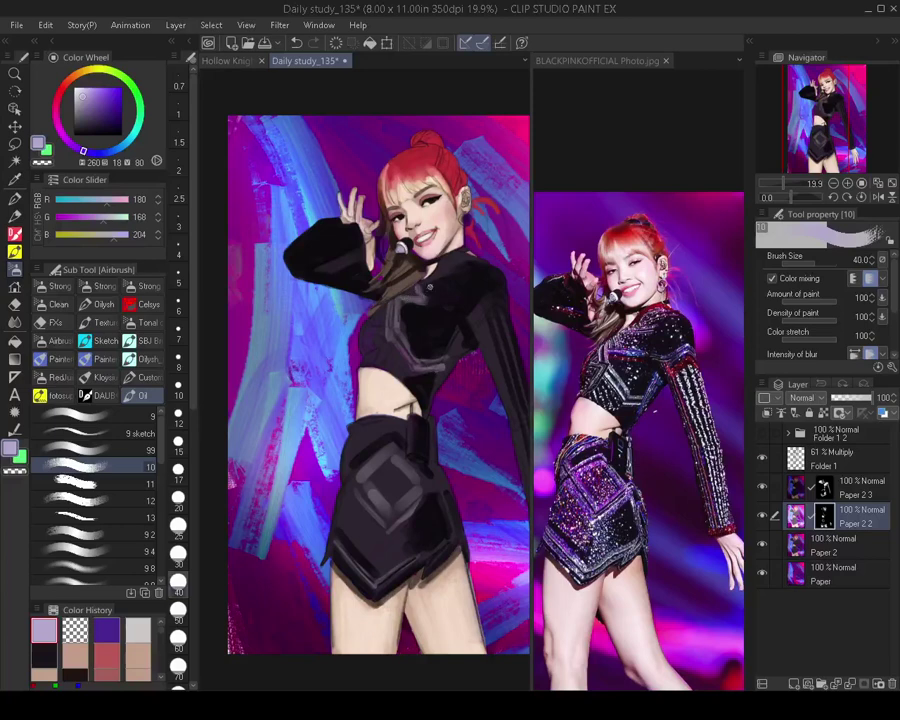
key("bracketleft")
key("bracketleft")
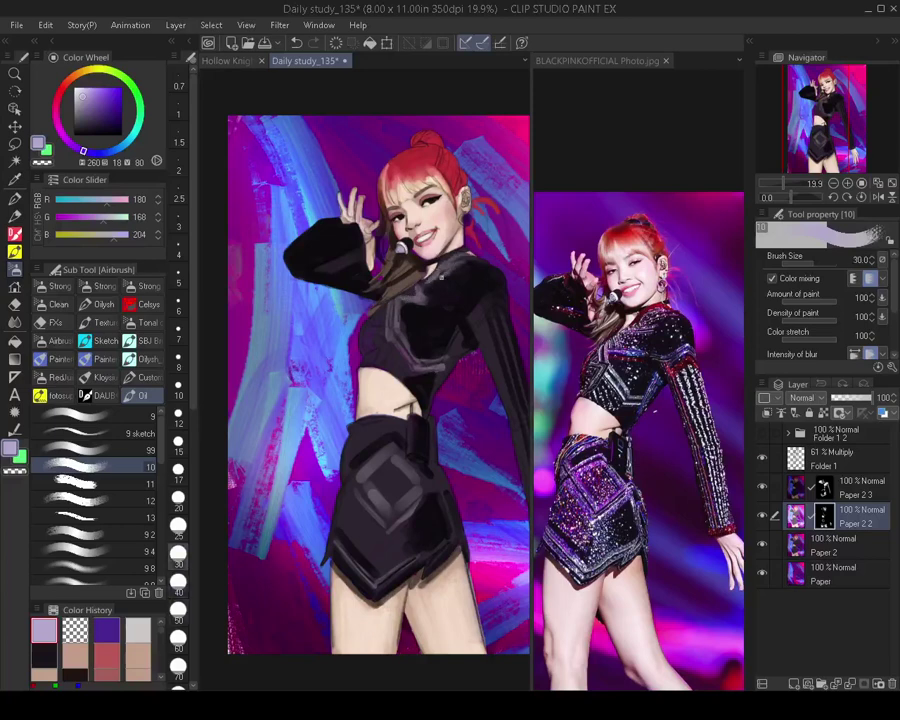
Lighten the lengthwise stripes on the lowered arm's sleeve with brush sizes 30 and 25
left_click_drag(457, 448, 372, 439)
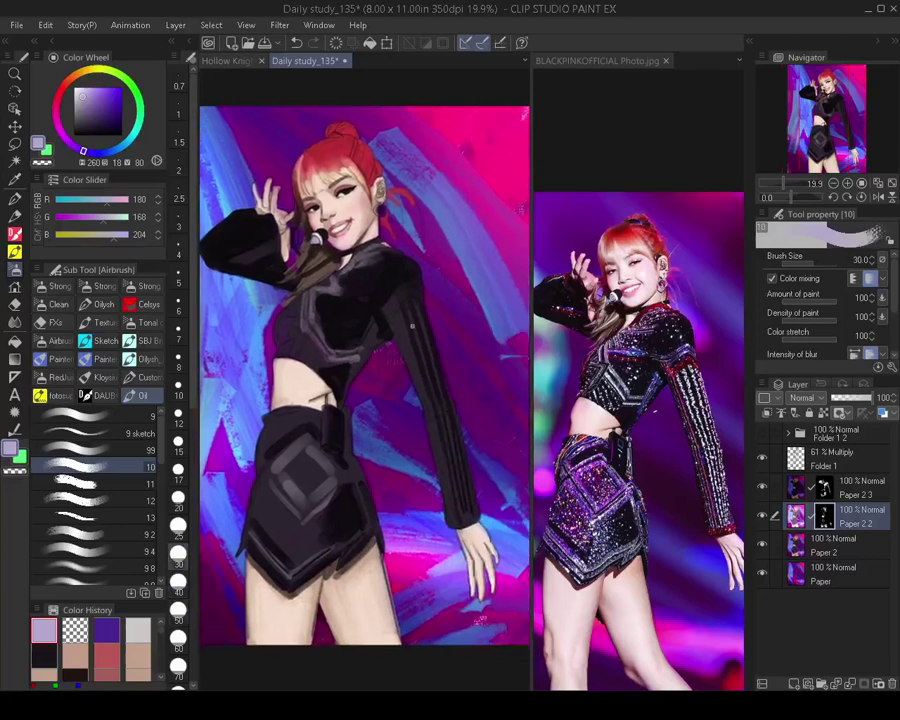
key("bracketleft")
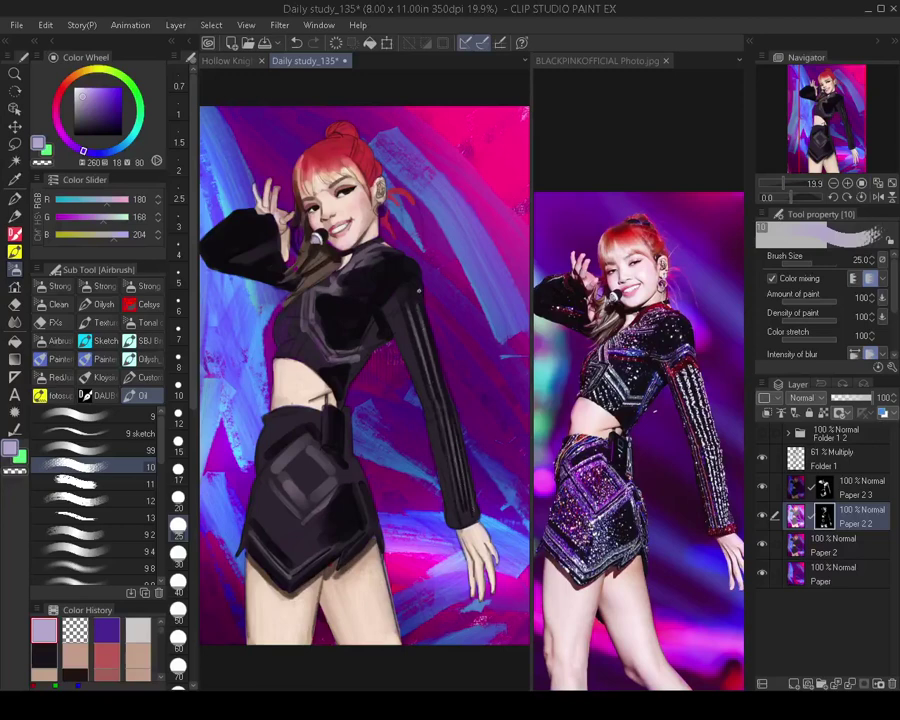
left_click_drag(400, 326, 457, 515)
Add lighter fold highlights to the raised arm's sleeve with brush sizes 25 to 35
left_click_drag(337, 403, 437, 449)
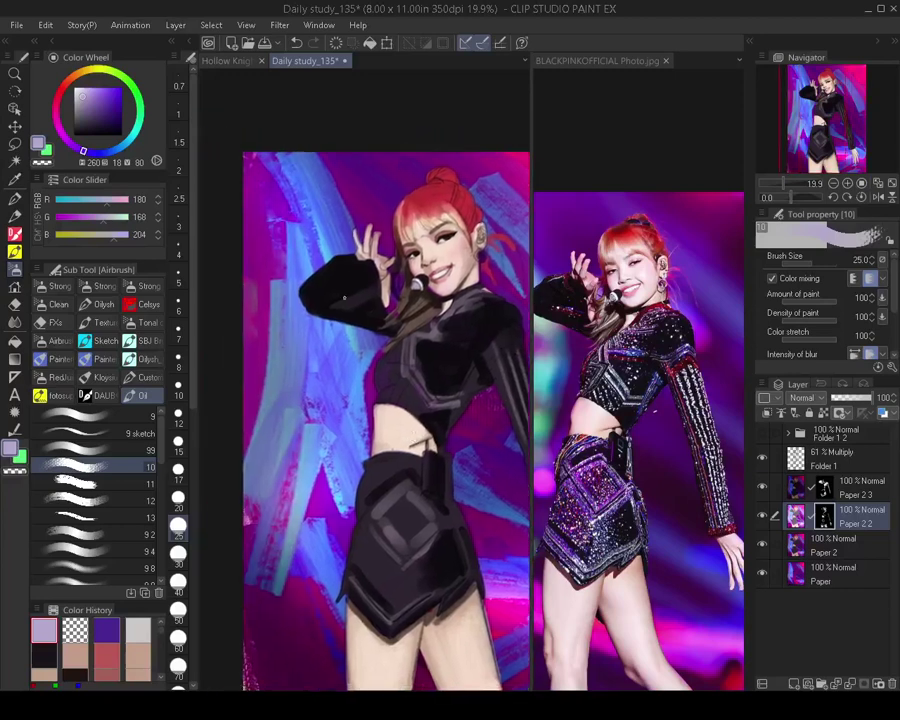
key("bracketright")
key("bracketright")
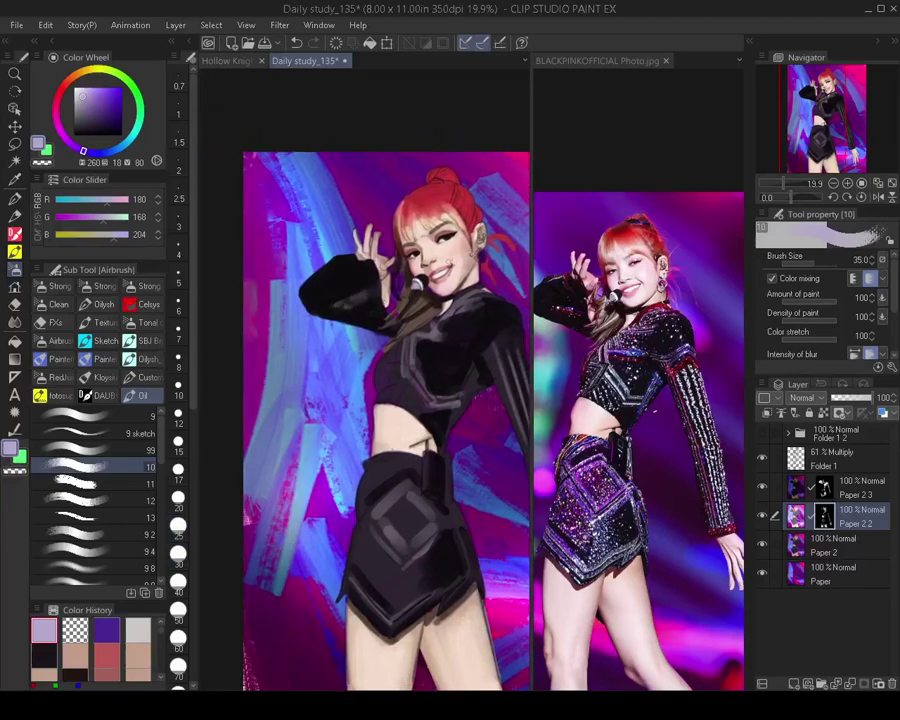
left_click_drag(423, 358, 372, 394)
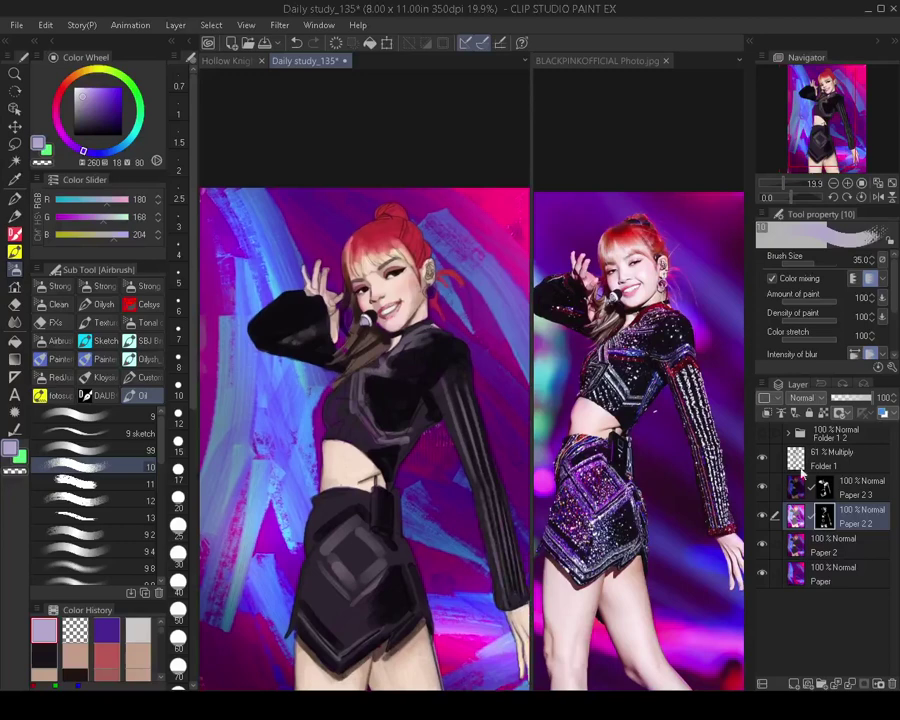
Darken the crown of the red hair below the bun on the Paper 2 3 layer mask with brush sizes 70 and 80
left_click(822, 487)
key("bracketright")
key("bracketright")
key("bracketright")
key("bracketright")
key("bracketright")
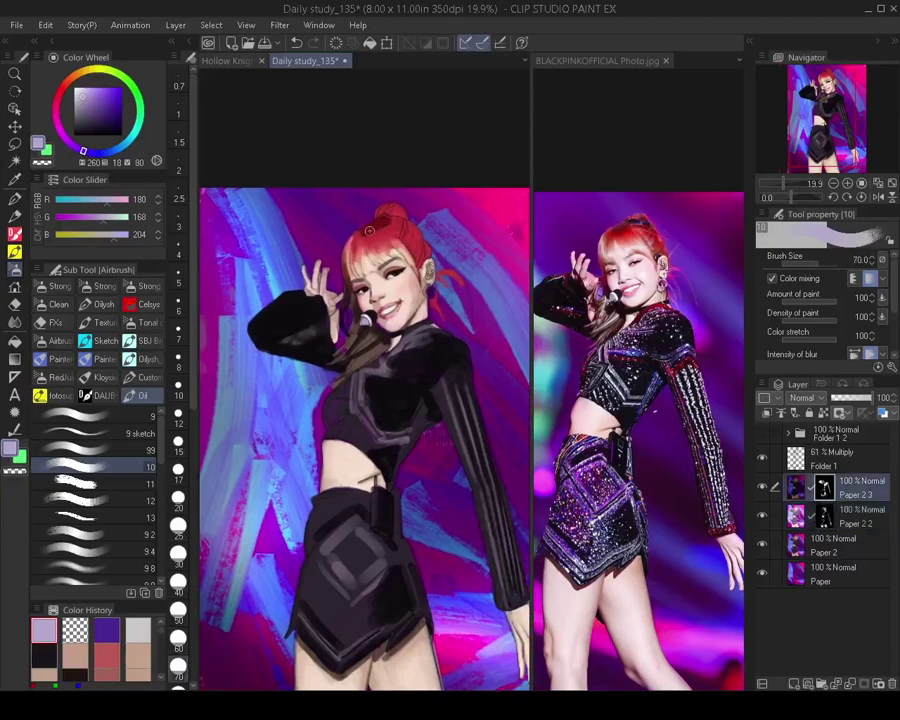
key("bracketright")
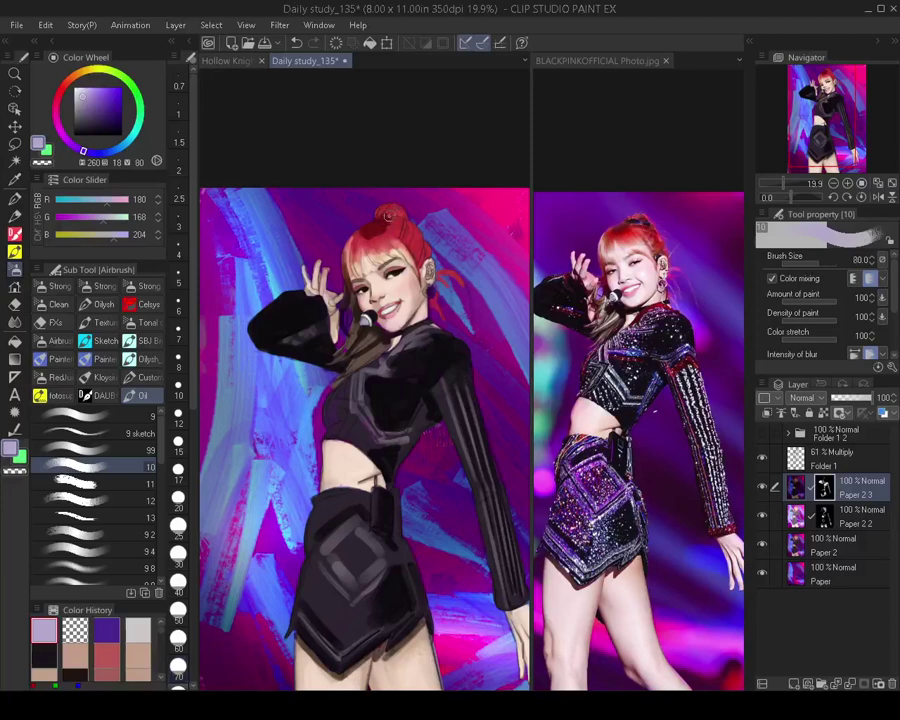
Darken the bun and the outer edge of the hair beside the raised hand with brush size 45
key("bracketleft")
key("bracketleft")
key("bracketleft")
key("bracketleft")
scroll(413, 303, "down", 2)
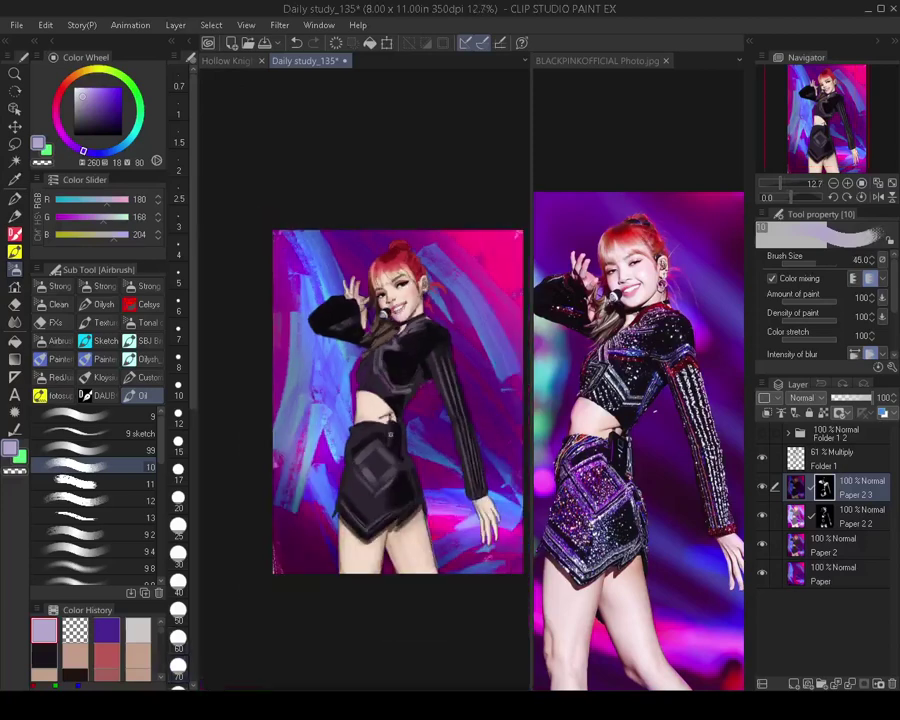
scroll(345, 290, "up", 3)
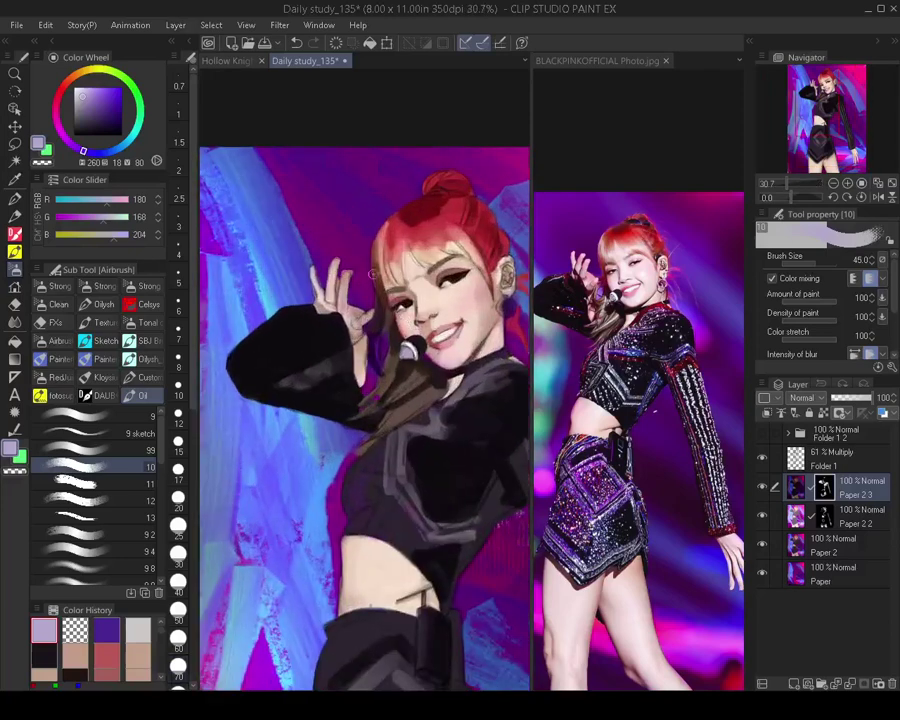
mouse_move(380, 272)
left_mouse_down()
mouse_move(384, 280)
mouse_move(375, 277)
left_mouse_up()
left_click_drag(388, 288, 379, 244)
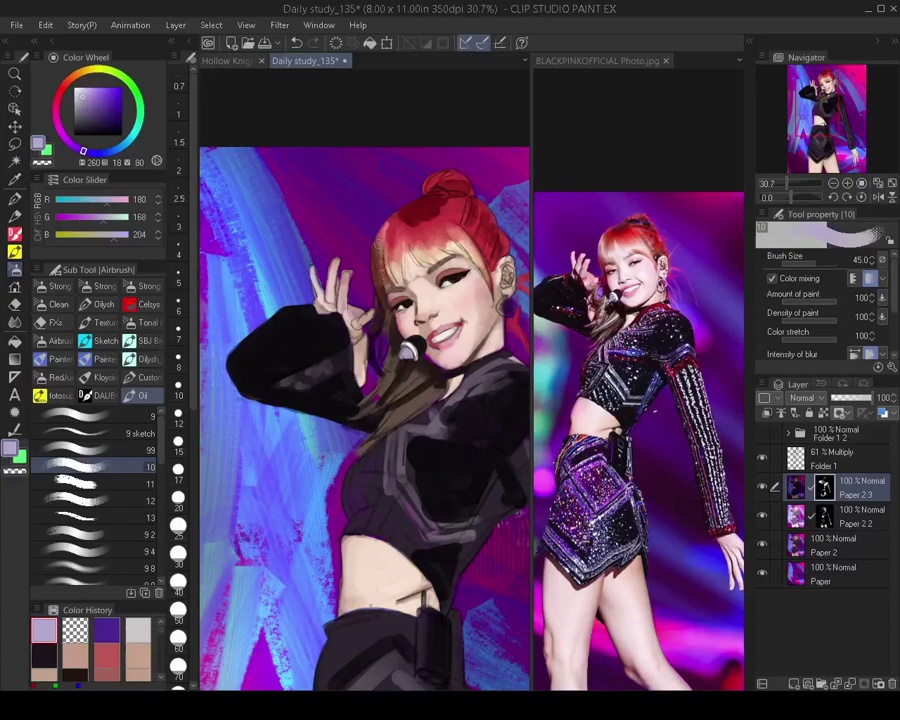
scroll(404, 298, "down", 5)
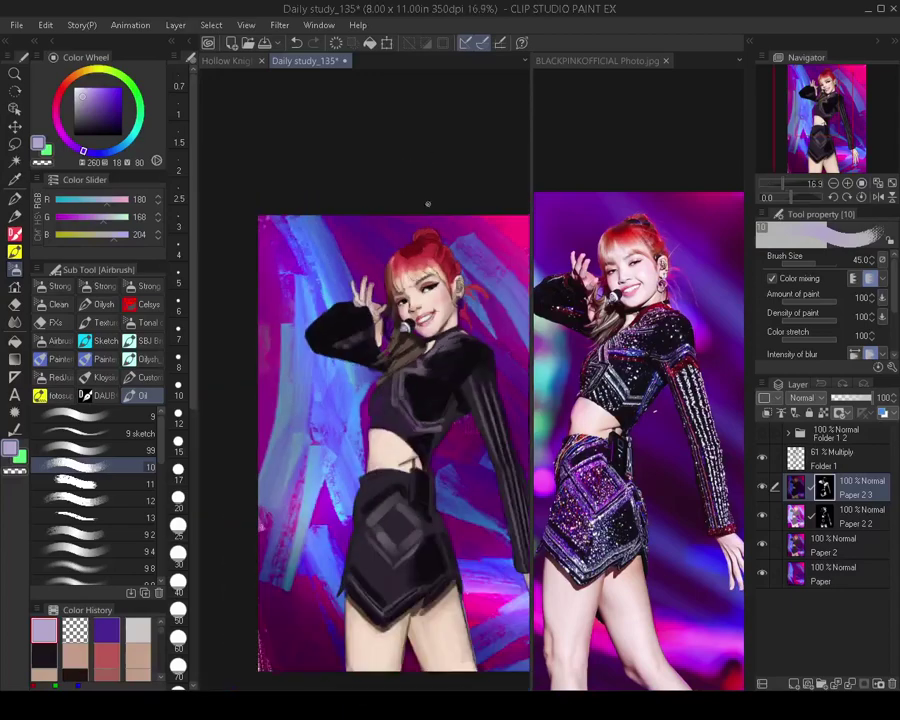
Lighten the outer front edge of the red bangs on the Paper 2 2 layer mask with brush size 35
scroll(384, 290, "up", 3)
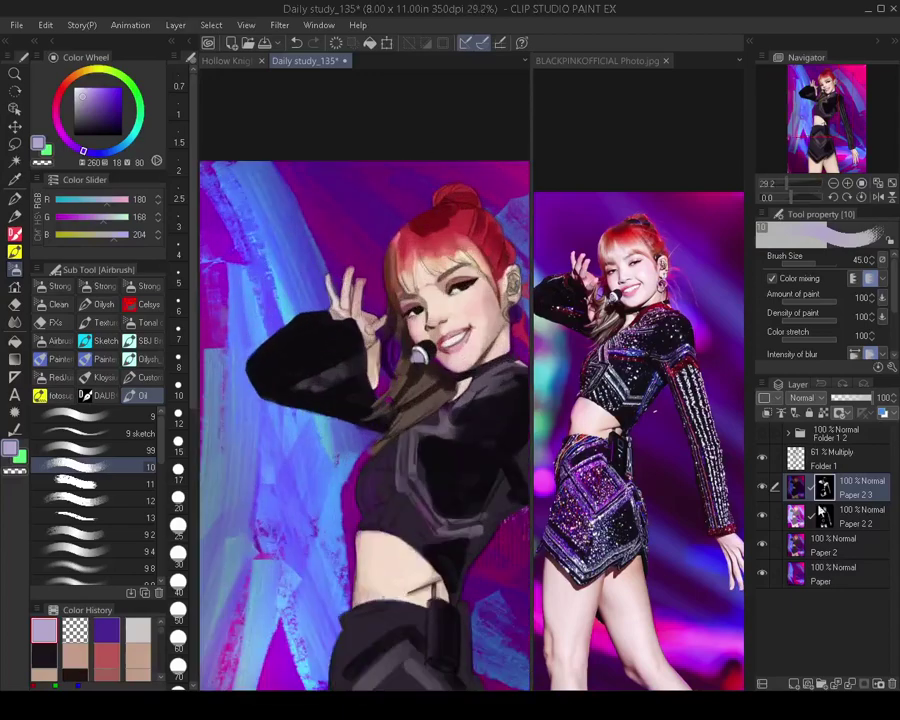
left_click(821, 513)
key("bracketleft")
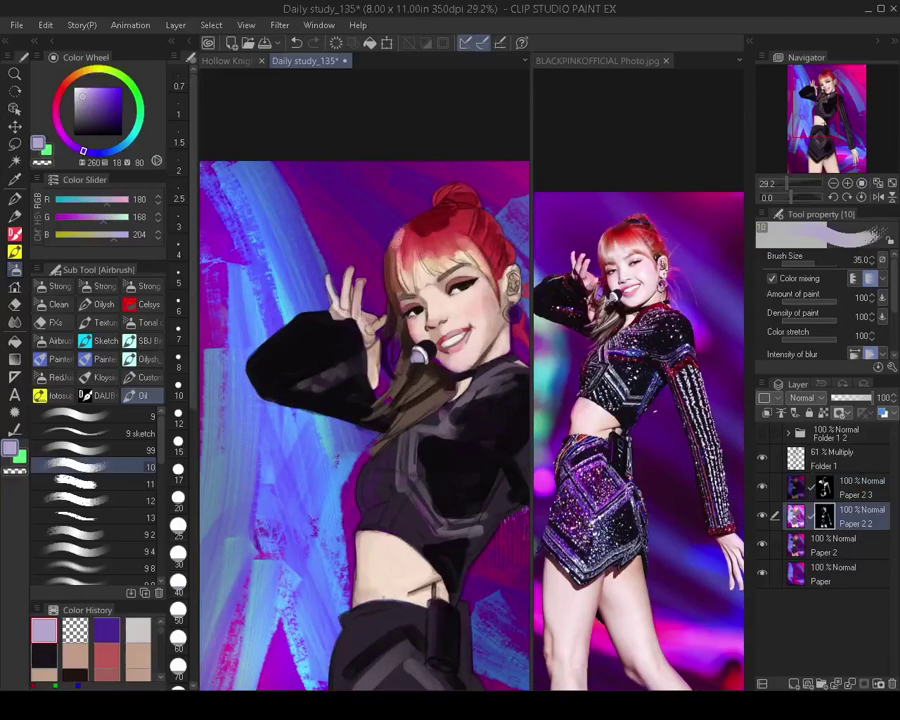
Compare the whole painting with the reference photo at thumbnail size and then both faces up close
scroll(428, 297, "down", 3)
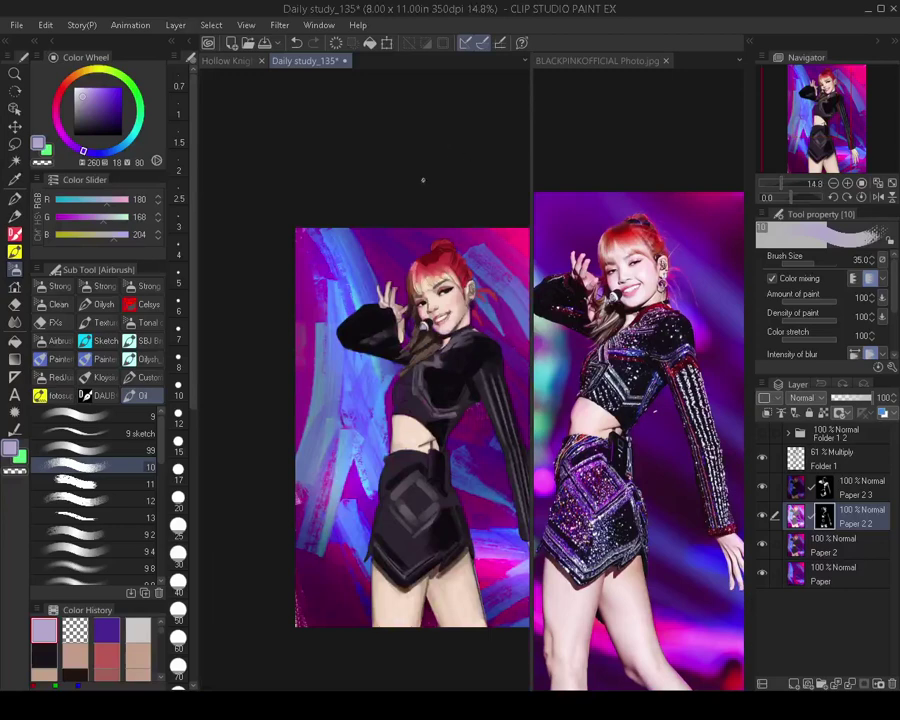
scroll(431, 340, "down", 3)
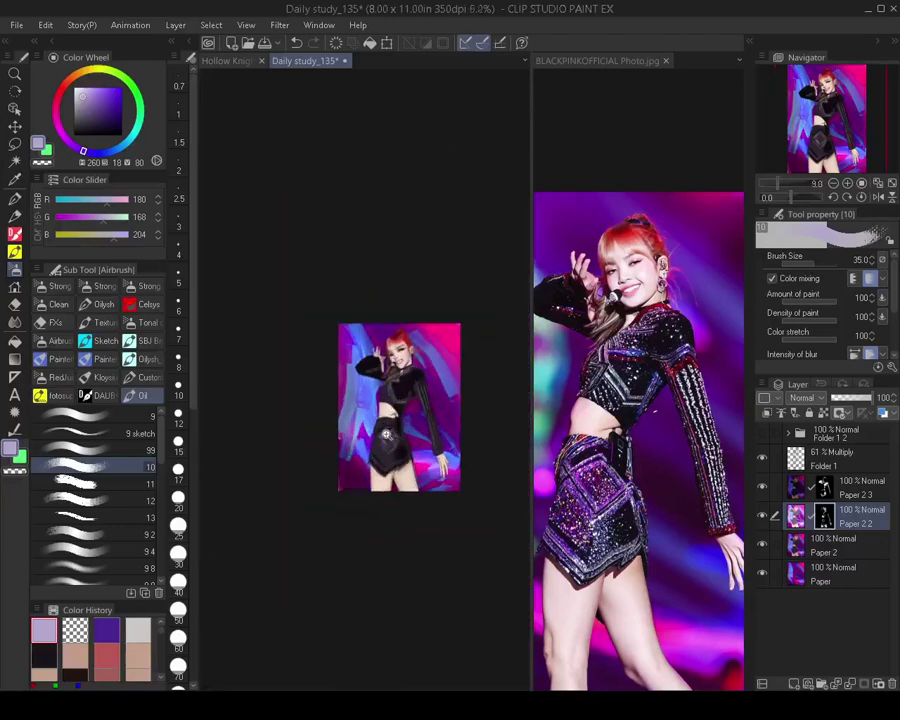
left_click_drag(416, 416, 408, 442)
left_click(641, 388)
scroll(641, 388, "down", 3)
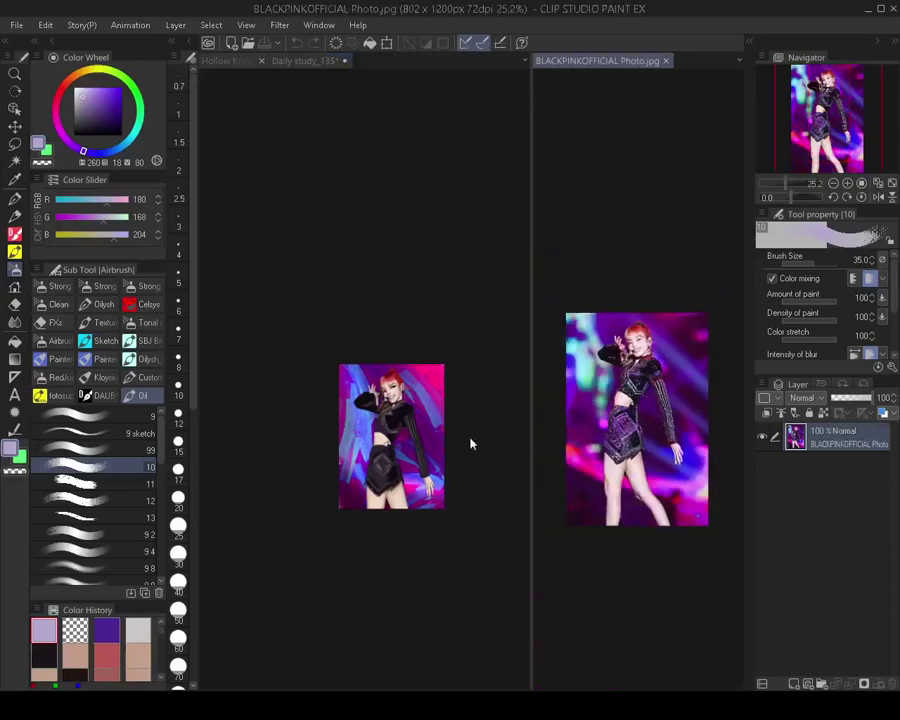
left_click(427, 463)
scroll(429, 417, "up", 2)
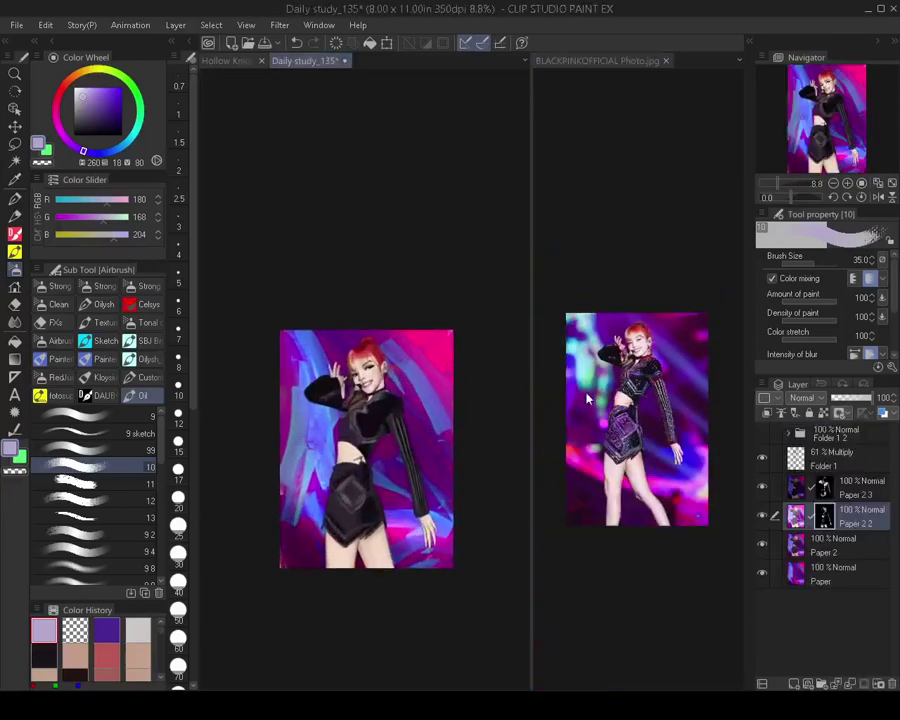
left_click(555, 455)
left_click(450, 414)
scroll(450, 414, "up", 3)
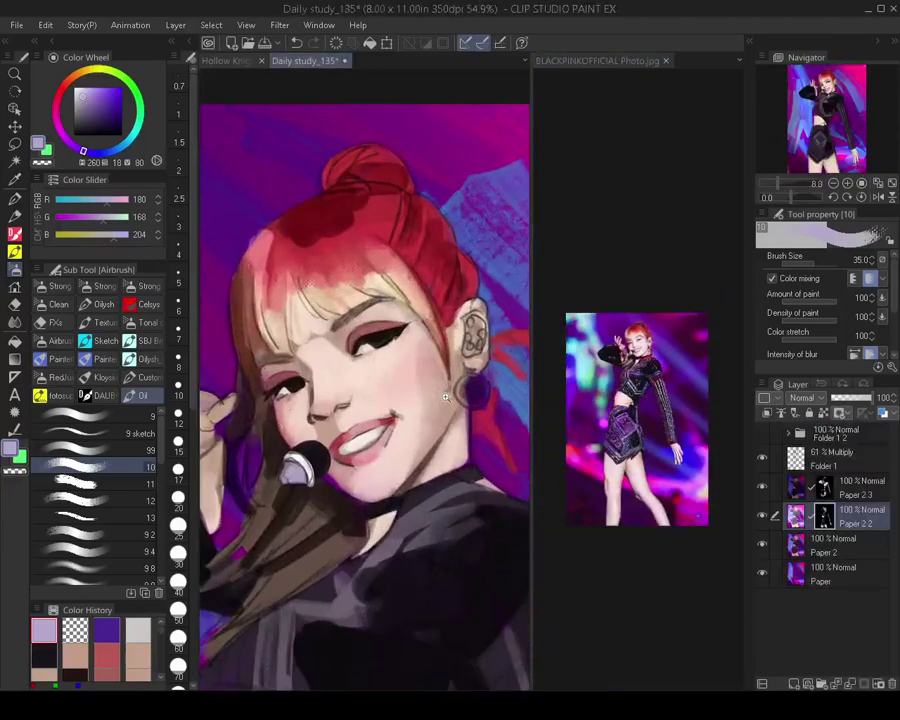
left_click(618, 374)
scroll(618, 374, "up", 6)
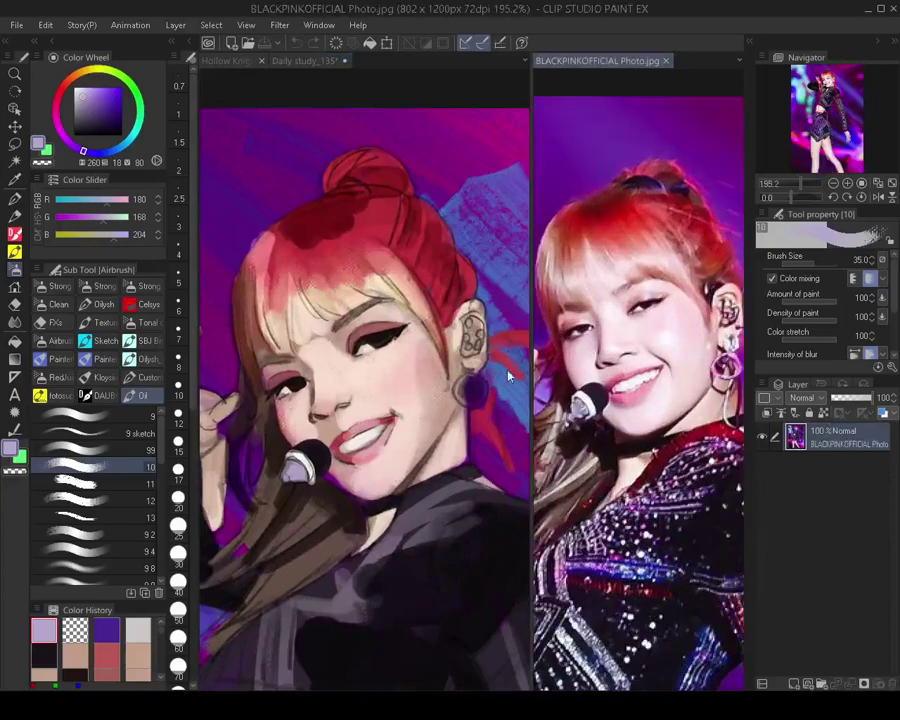
Lighten the skin between the arched brow and the winged eye on the Paper 2 2 layer mask with brush size 25
left_click(383, 331)
scroll(383, 331, "up", 1)
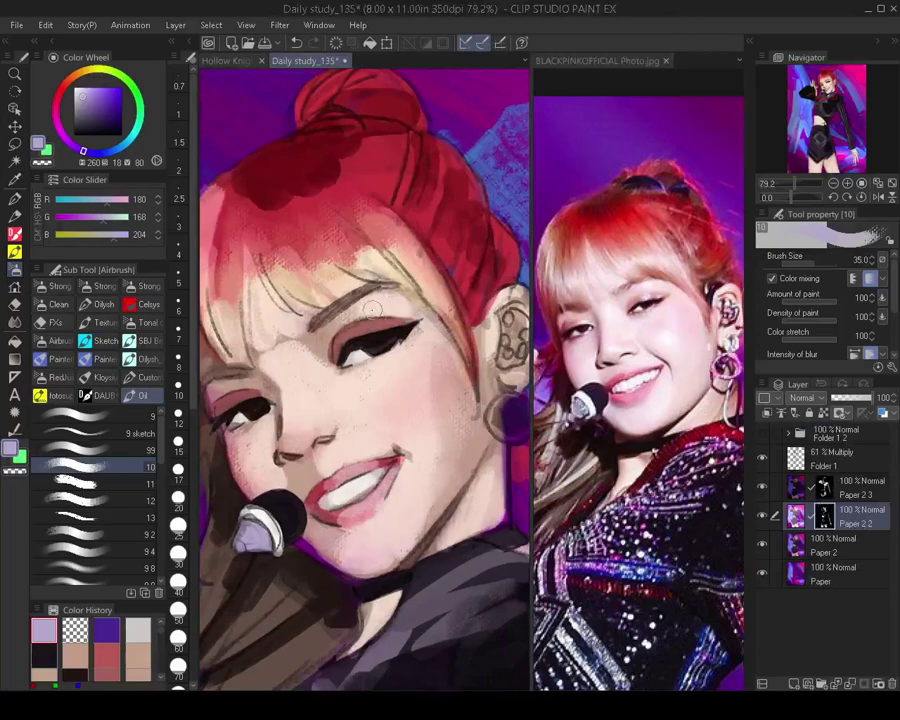
key("bracketleft")
key("bracketleft")
left_click_drag(379, 323, 352, 333)
left_click_drag(289, 389, 354, 362)
Lighten the skin around the eye and brow on the microphone side with brush sizes 17.5, 25 and 20
key("bracketleft")
key("bracketleft")
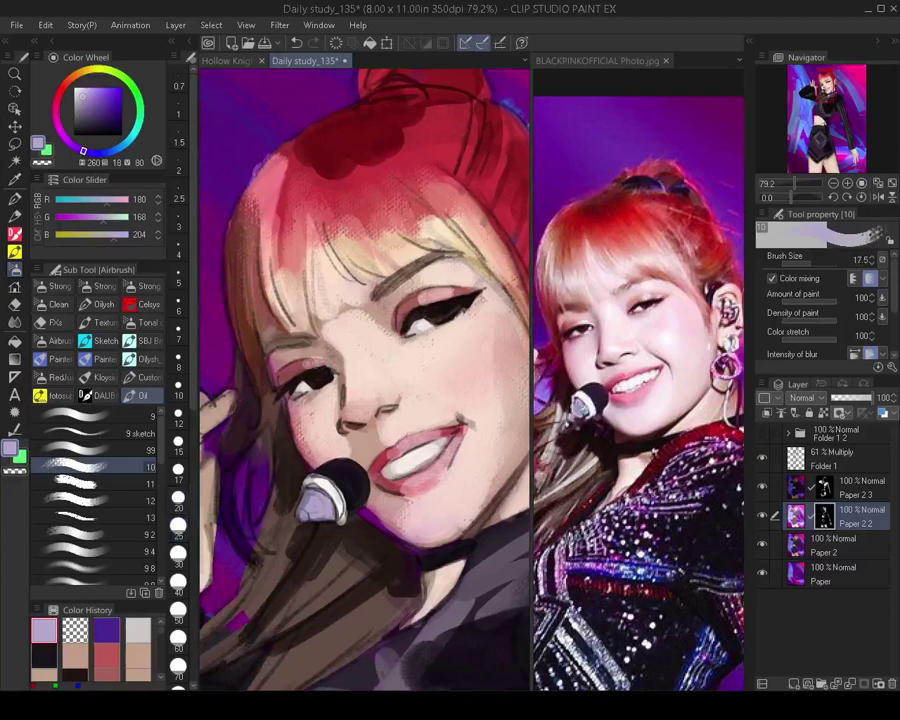
key("bracketright")
key("bracketright")
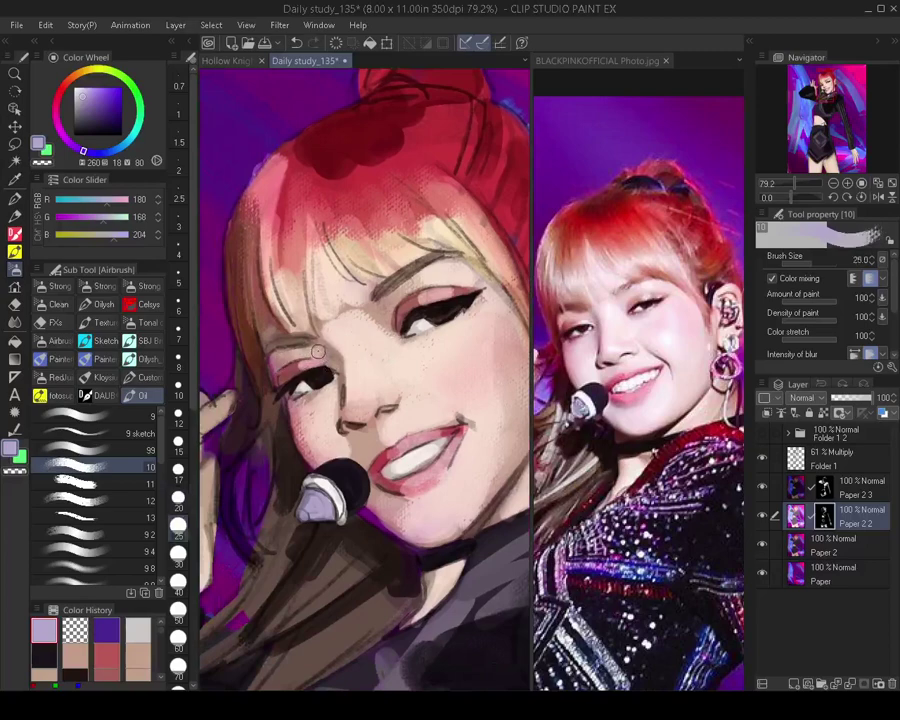
key("bracketleft")
scroll(294, 352, "down", 5)
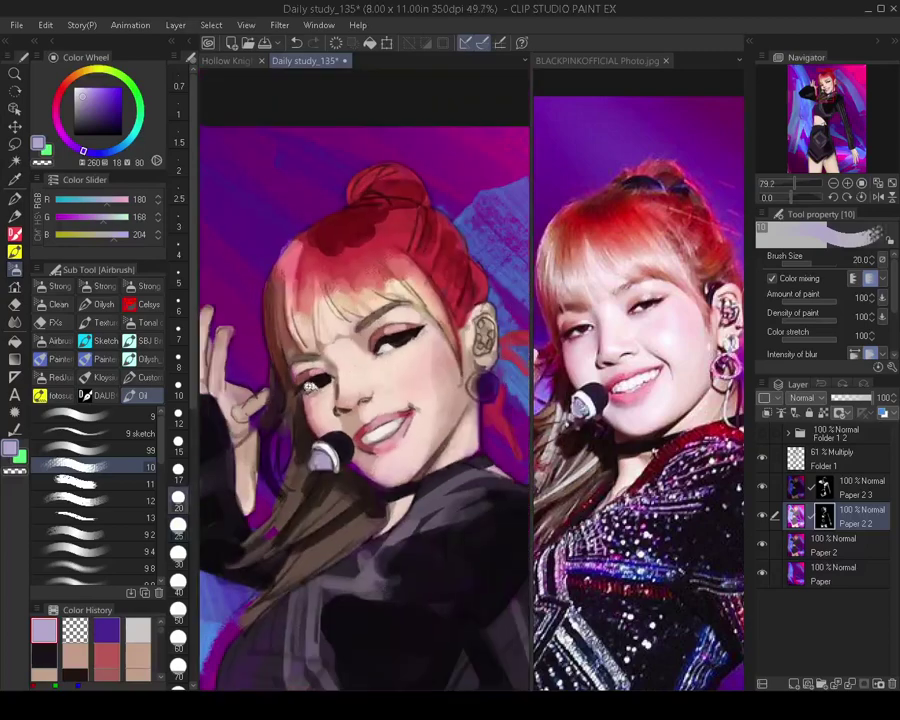
Lighten the bang tips at the temple and the cheek beside the winged eye with brush sizes 30, 35 and 40
scroll(352, 434, "up", 3)
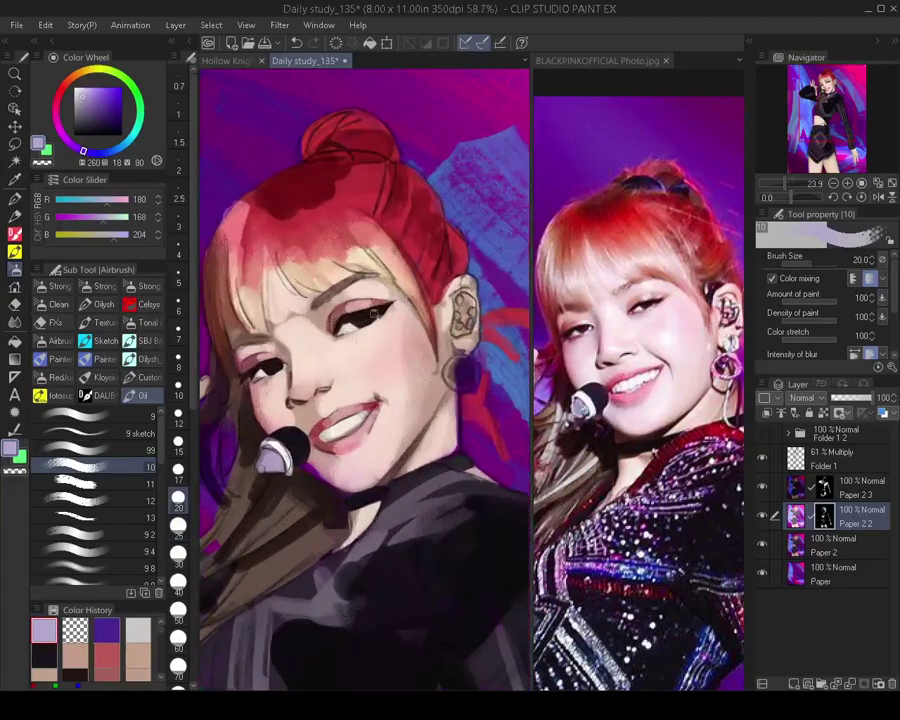
key("bracketright")
key("bracketright")
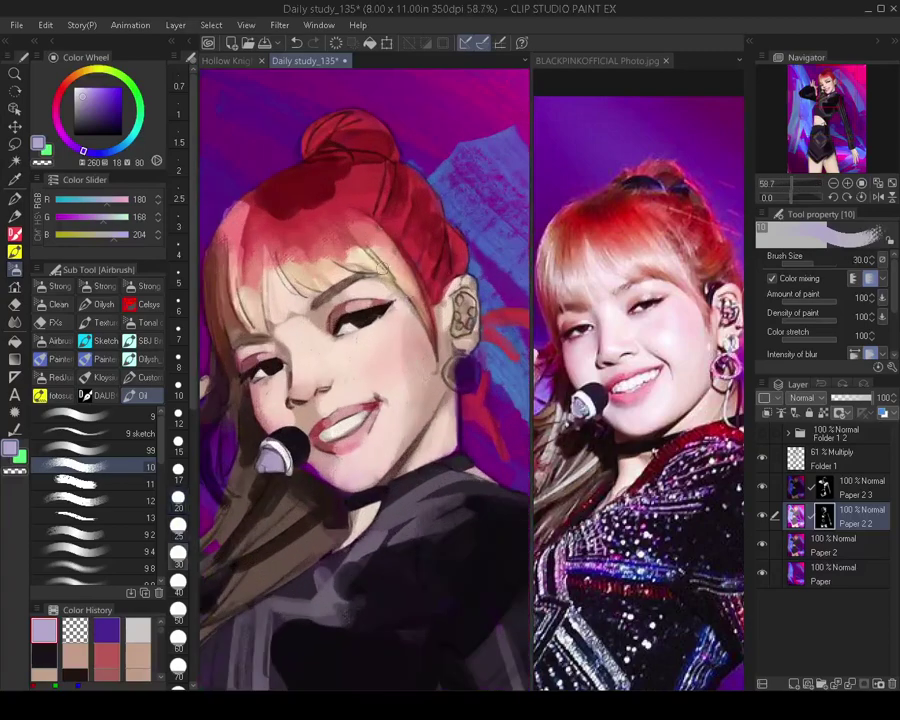
key("bracketright")
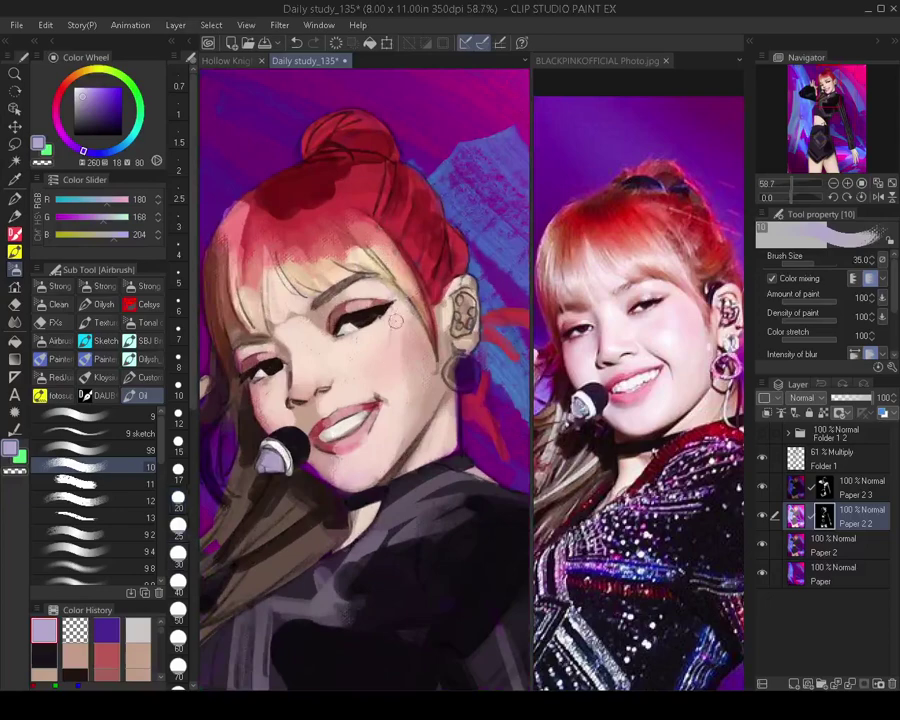
key("bracketright")
scroll(350, 378, "down", 4)
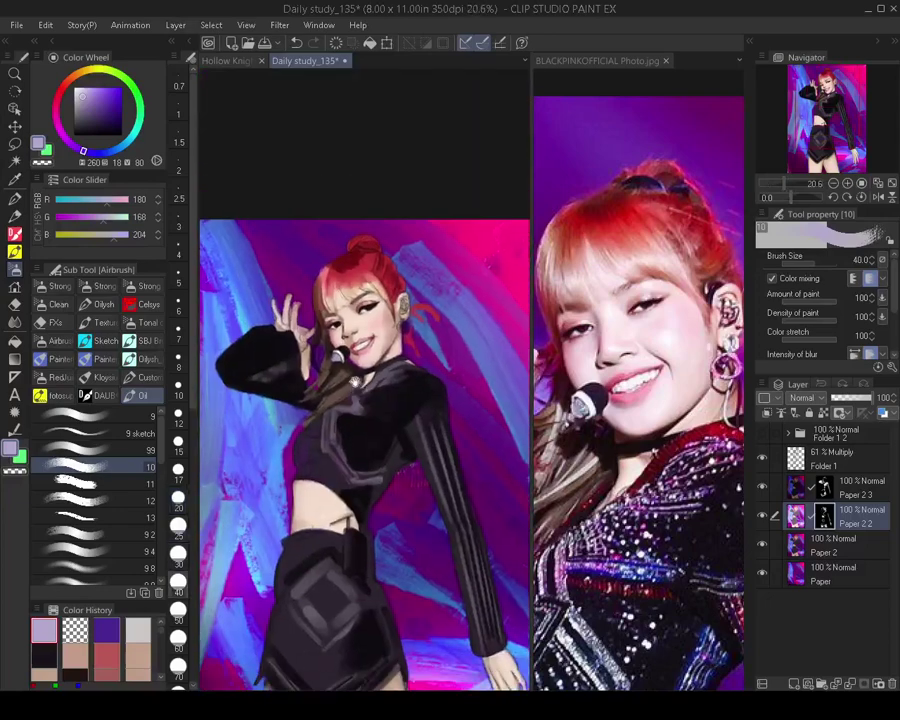
scroll(262, 285, "down", 2)
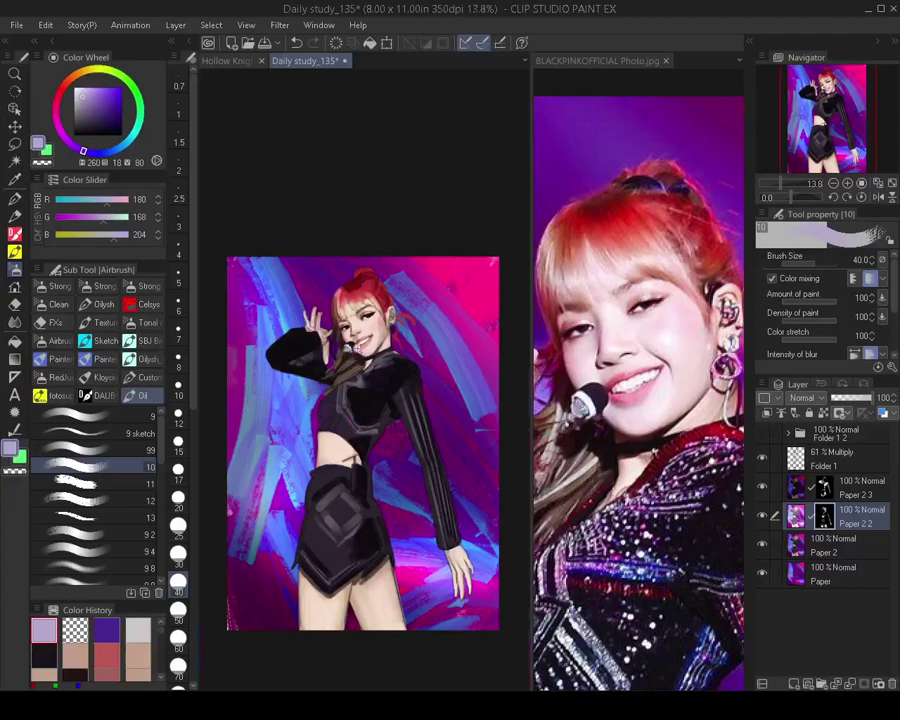
Lighten the skin between the nose and the upper lip with brush sizes 30 and 35
scroll(378, 291, "up", 5)
key("bracketleft")
key("bracketleft")
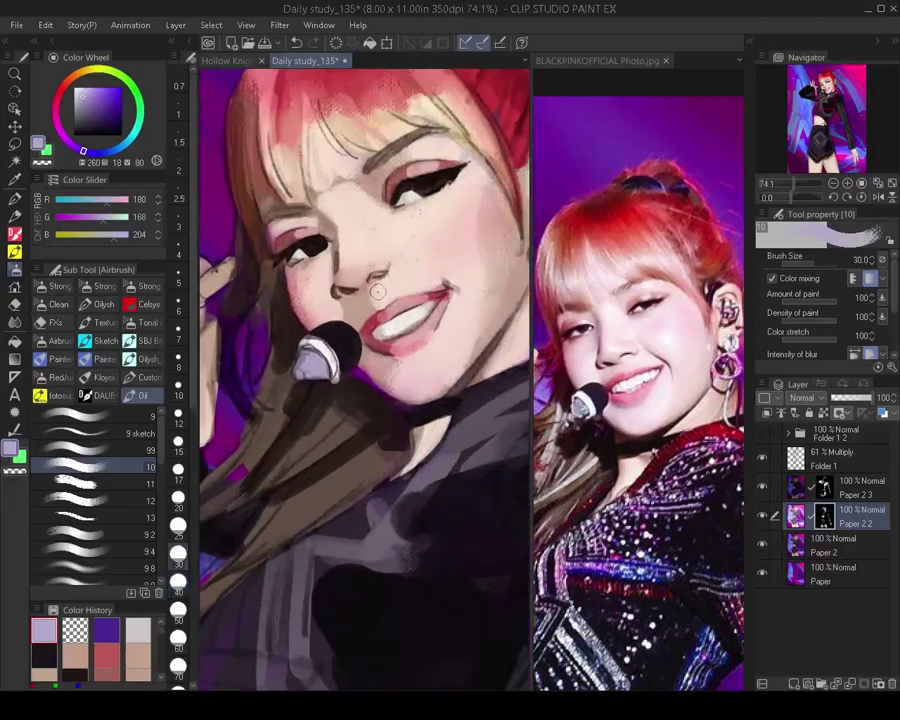
key("bracketright")
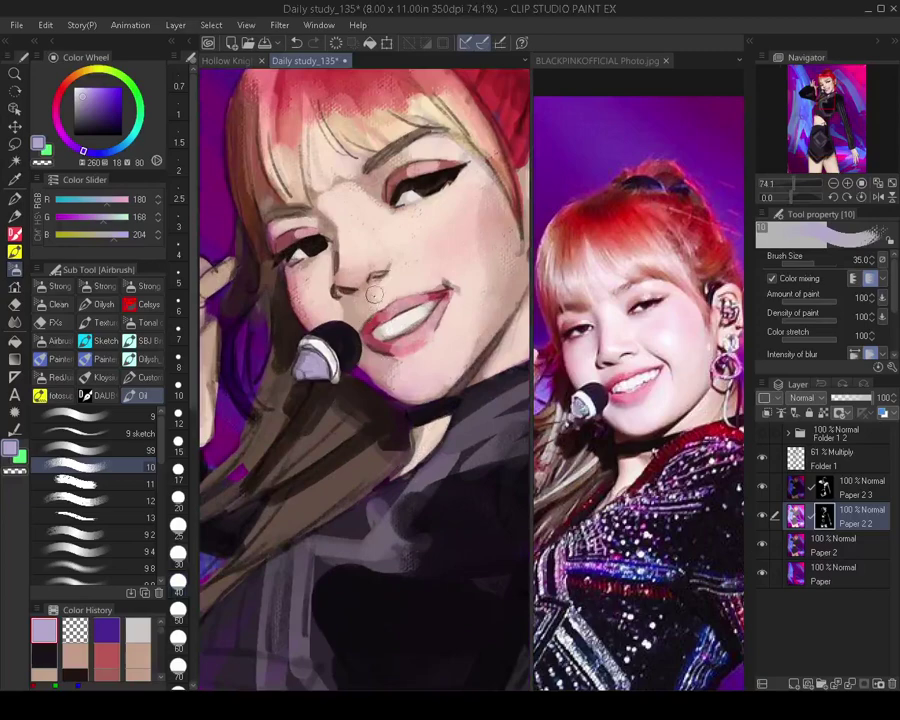
Darken the nostrils and lower nose contour on the Paper 2 3 layer mask with brush size 9
left_click(824, 491)
key("bracketleft")
key("bracketleft")
key("bracketleft")
key("bracketleft")
key("bracketleft")
key("bracketleft")
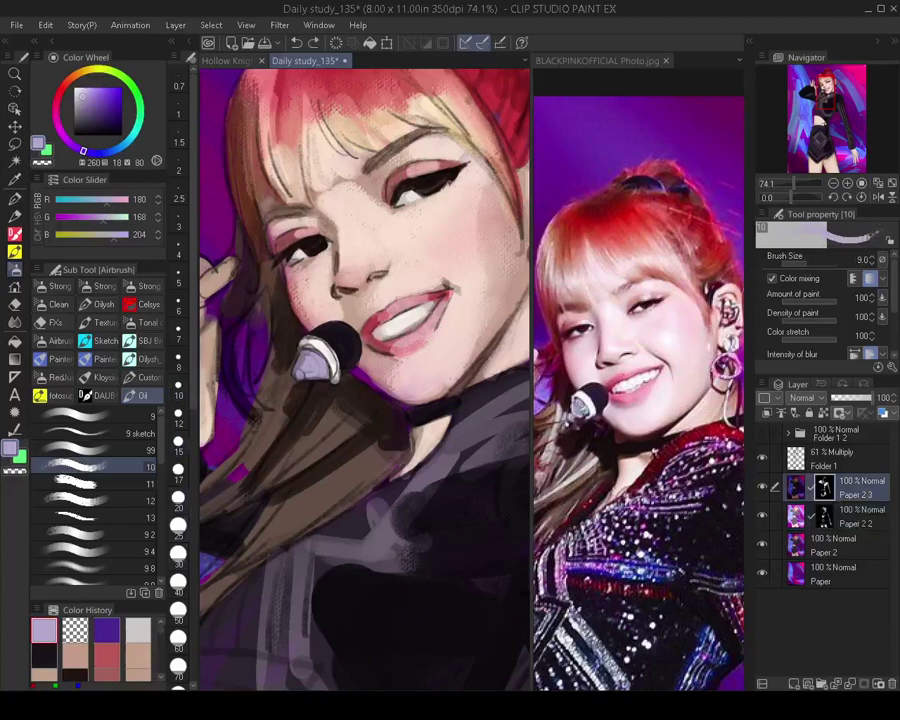
Lighten the tip and wing of the nose on the Paper 2 2 layer mask with brush sizes 12.5 and 20
left_click(823, 514)
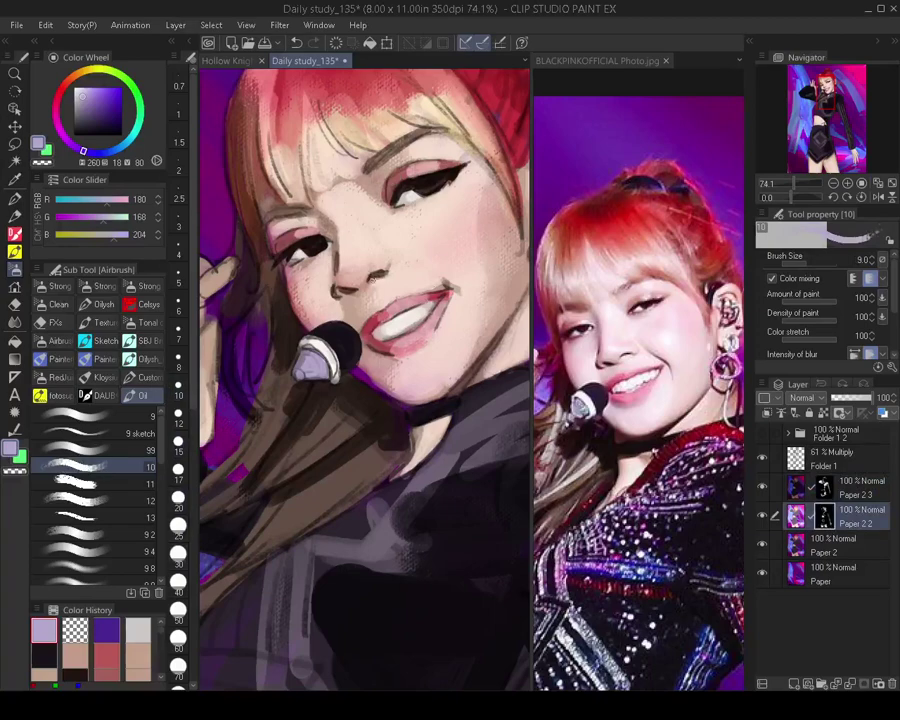
key("bracketright")
key("bracketright")
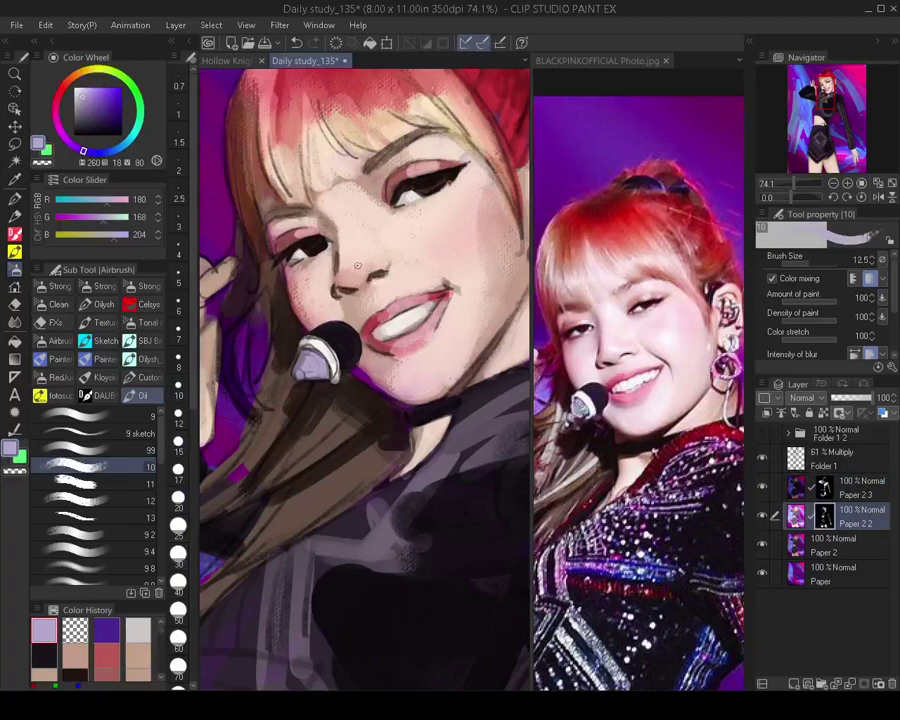
key("bracketright")
key("bracketright")
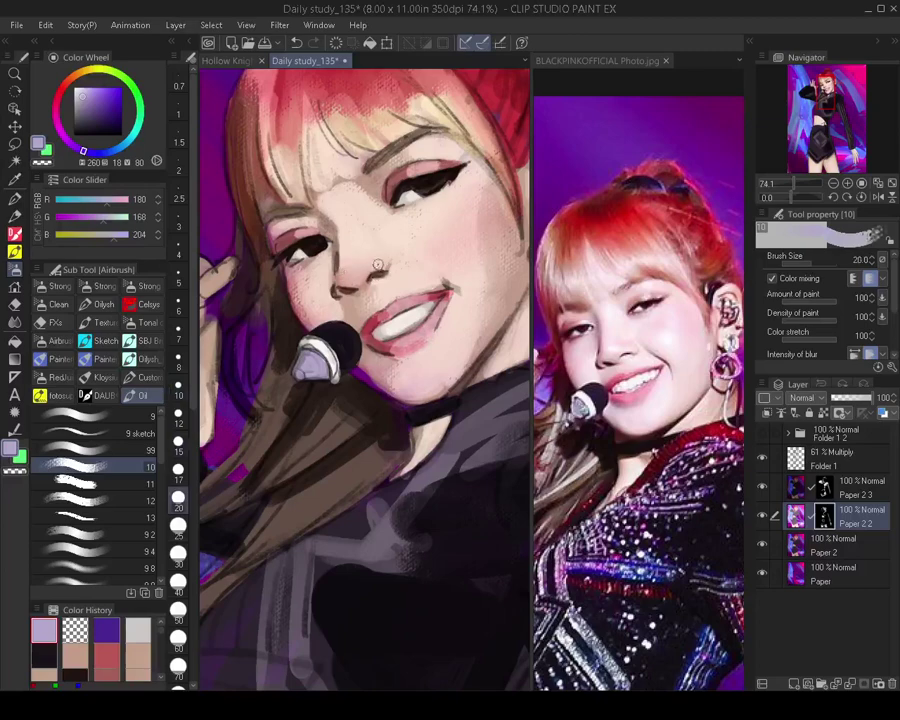
Soften the lightened areas around the nose with the transparent colour at brush sizes 30 and 25
key("bracketright")
key("bracketright")
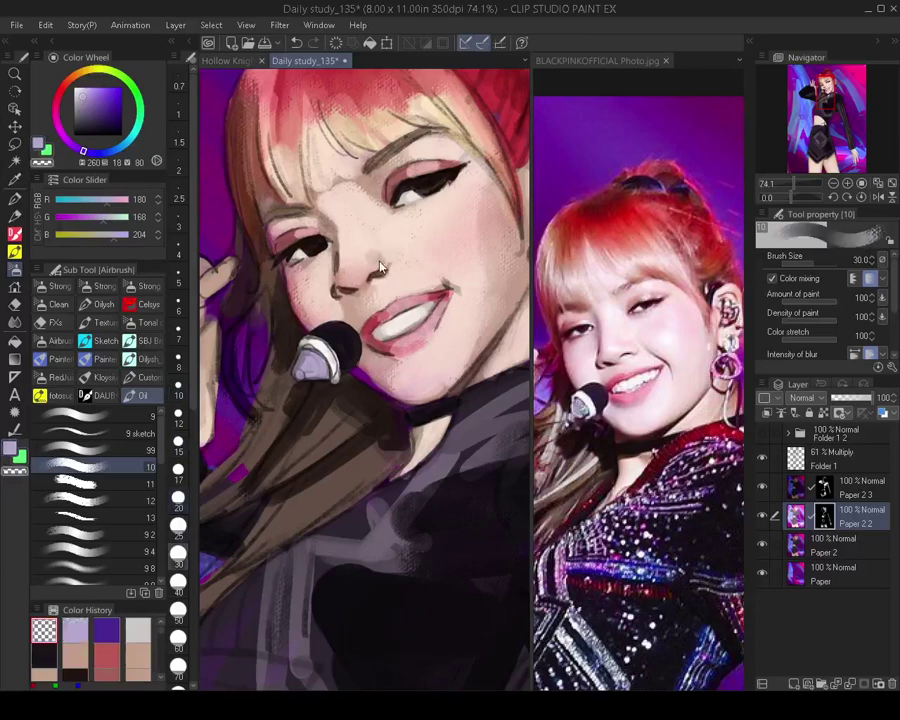
key("bracketleft")
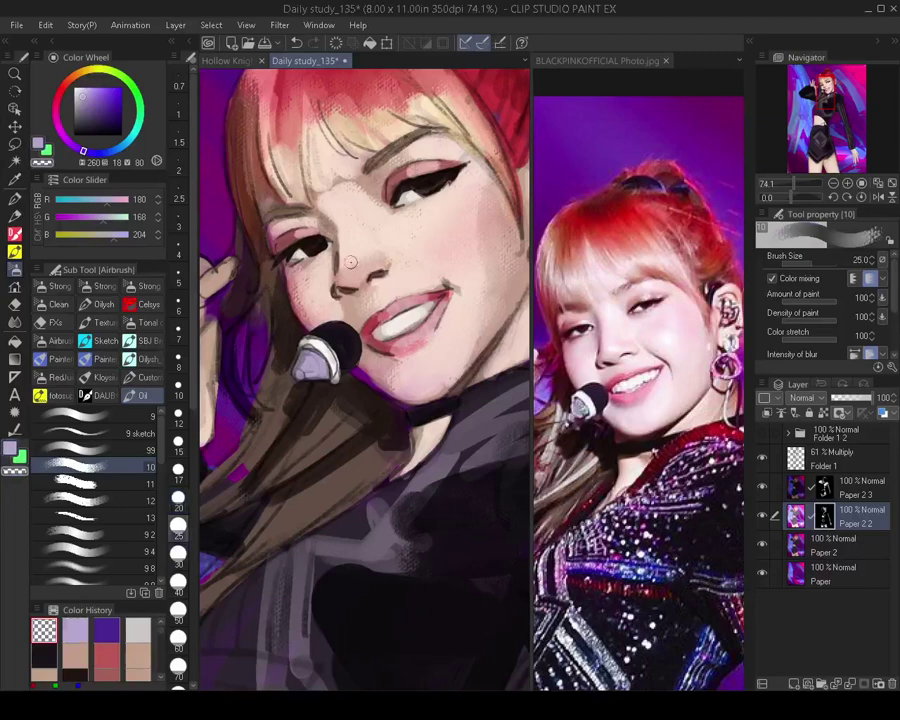
scroll(224, 266, "down", 5)
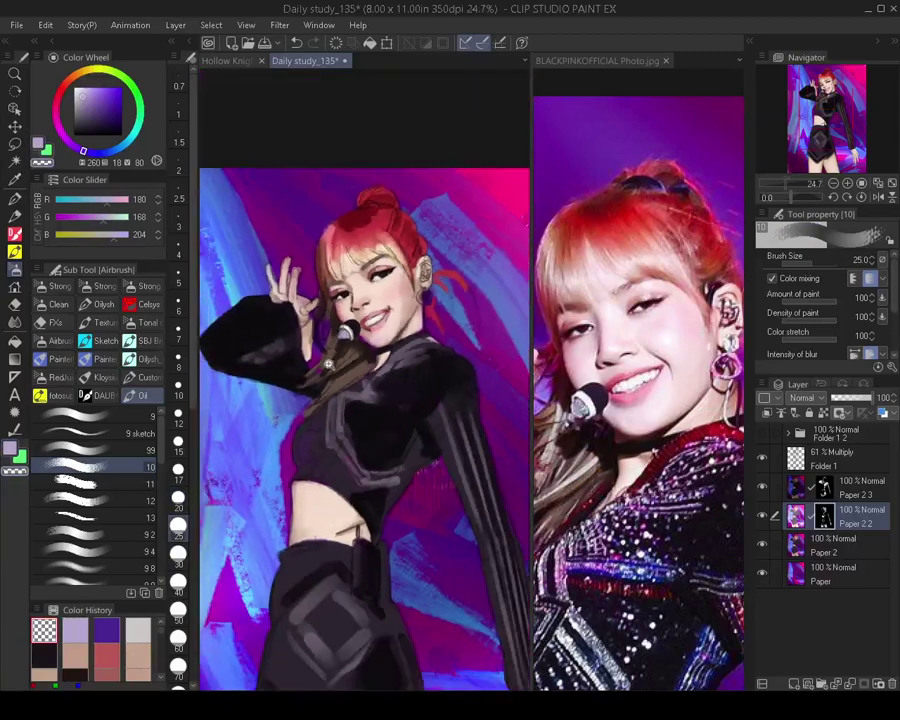
left_click_drag(365, 430, 355, 365)
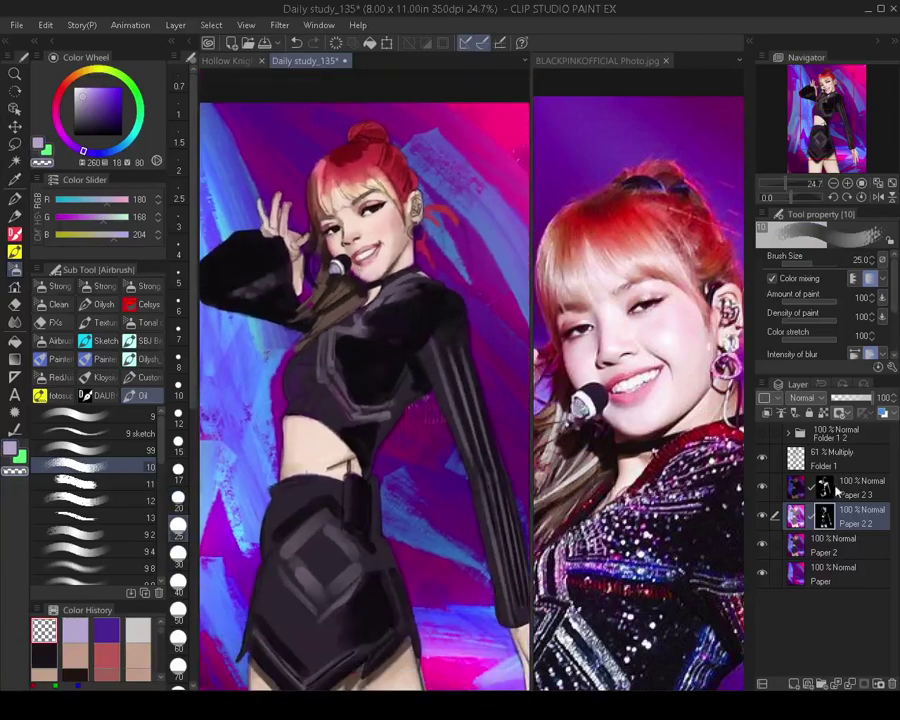
Add a new layer above Folder 1 and prepare oil brush 9 4 at size 9 with a warm near-white, RGB 255, 250, 239
left_click(794, 684)
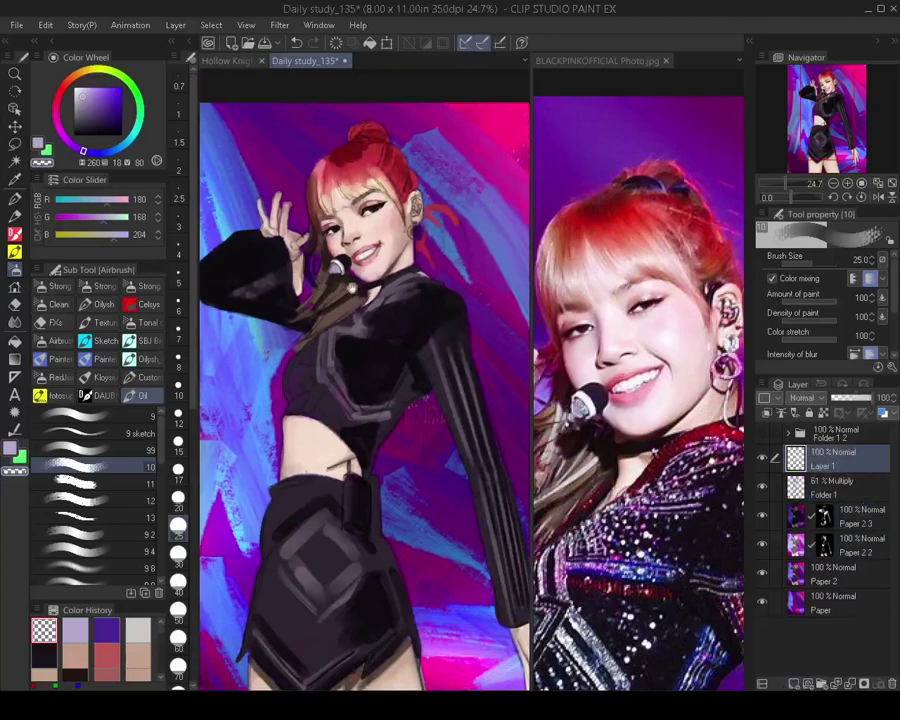
left_click_drag(352, 287, 360, 332)
left_click(149, 550)
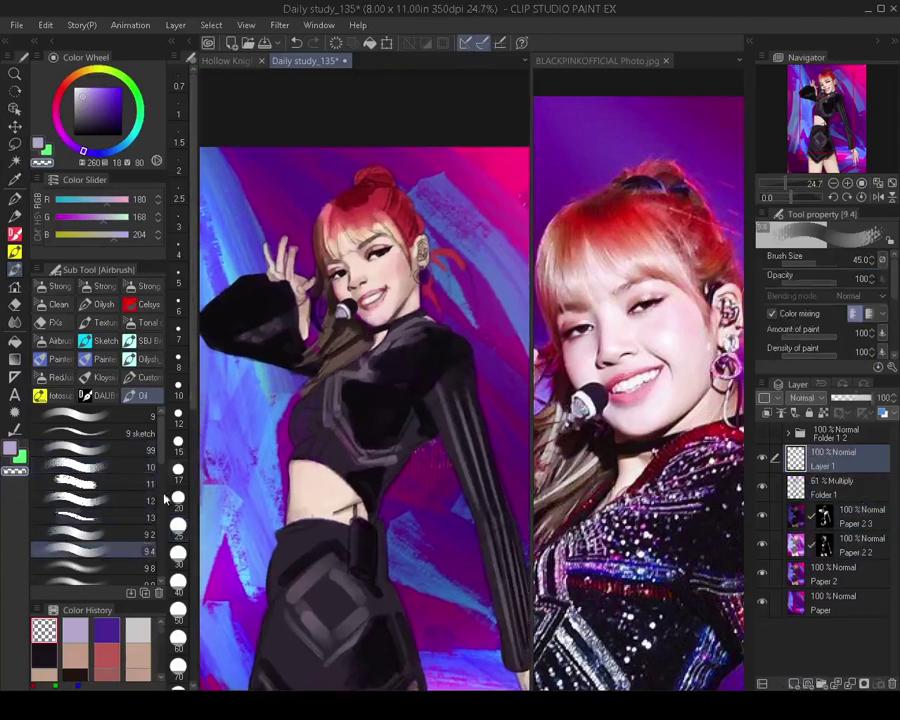
left_click_drag(354, 282, 353, 334)
left_click_drag(353, 332, 408, 318, "ctrl")
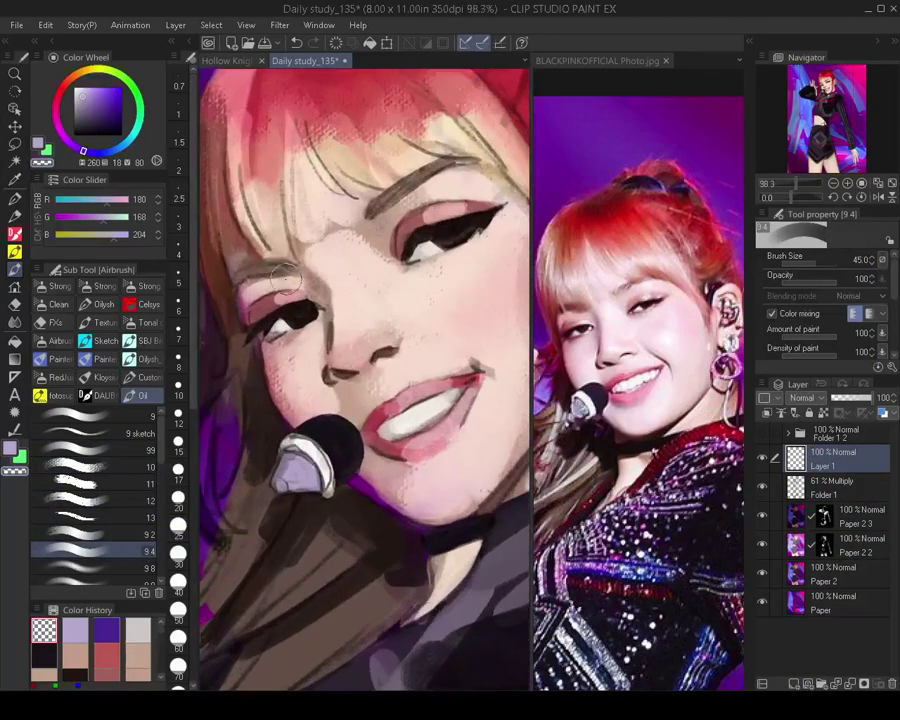
left_click(265, 210, "alt")
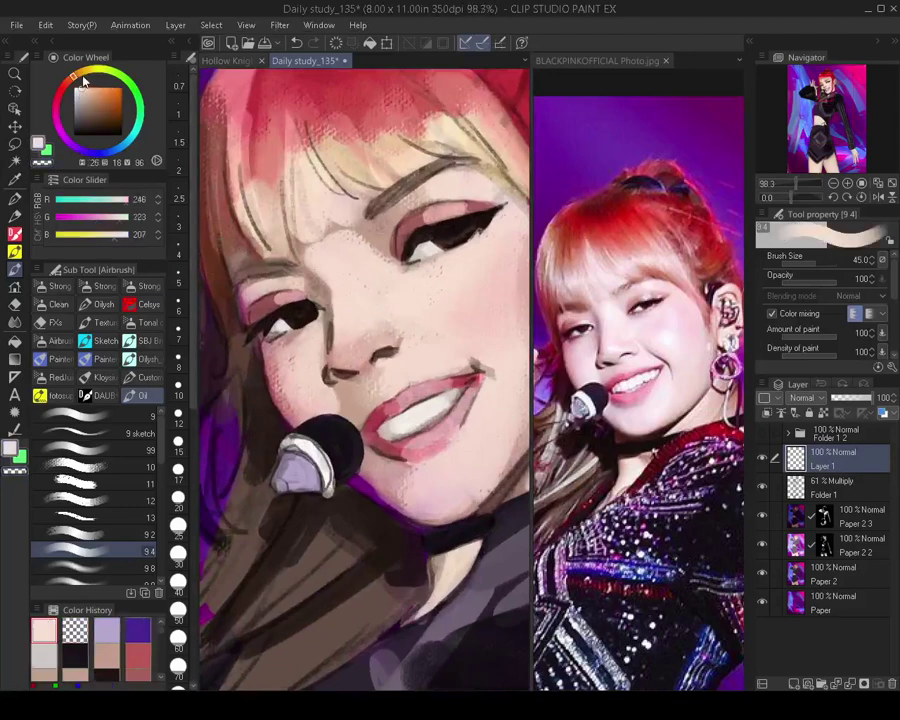
left_click_drag(83, 78, 77, 87)
left_click_drag(391, 322, 361, 330, "ctrl+alt")
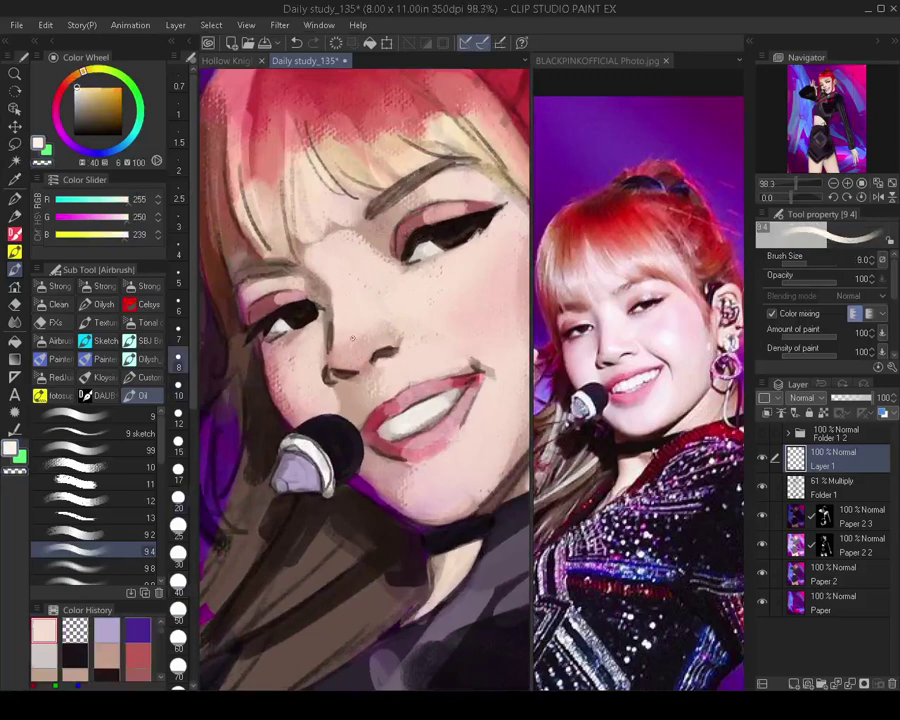
Paint small near-white highlights on the tip and wing of the nose with brush sizes between 10 and 4.5
key("bracketright")
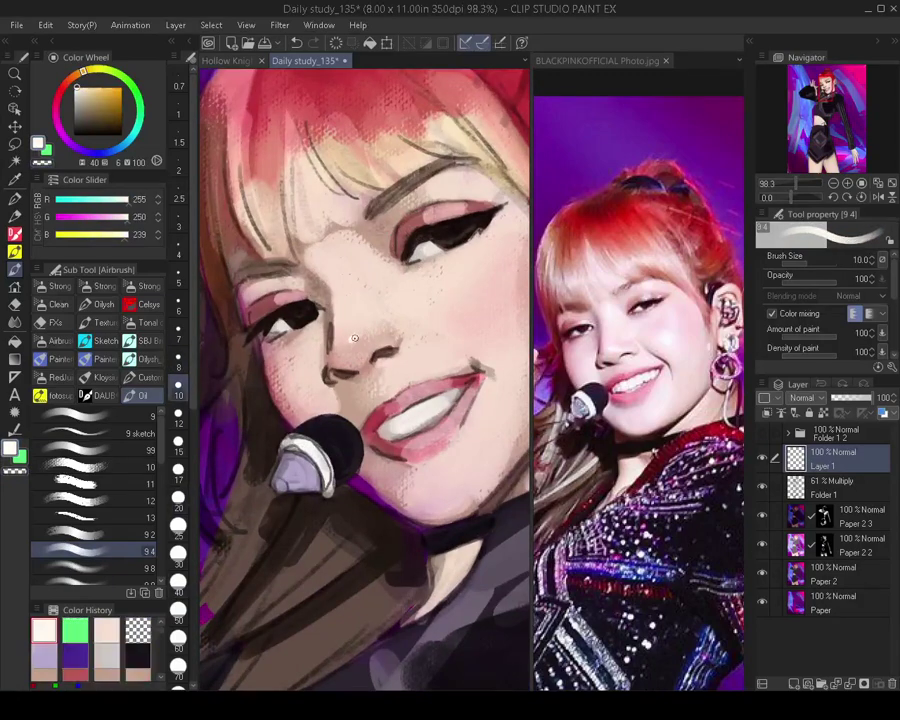
key("bracketleft")
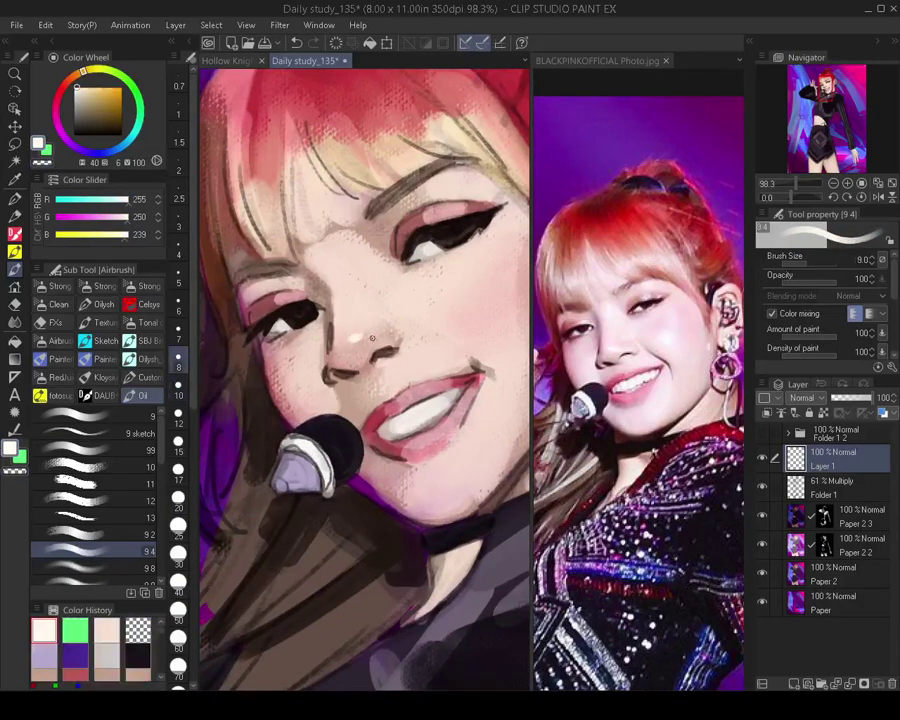
key("bracketright")
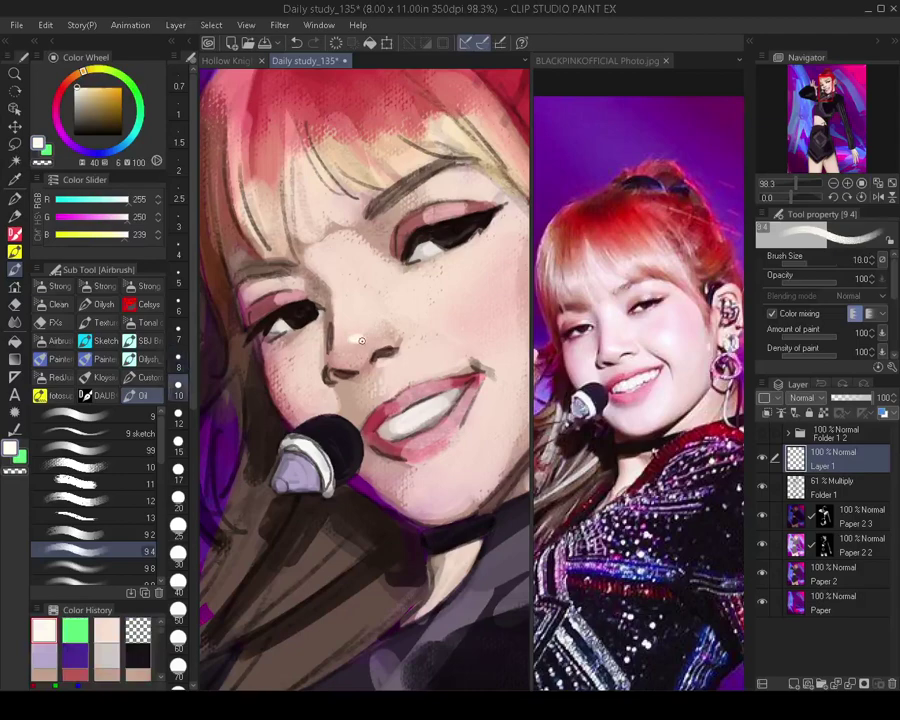
key("bracketleft")
key("bracketleft")
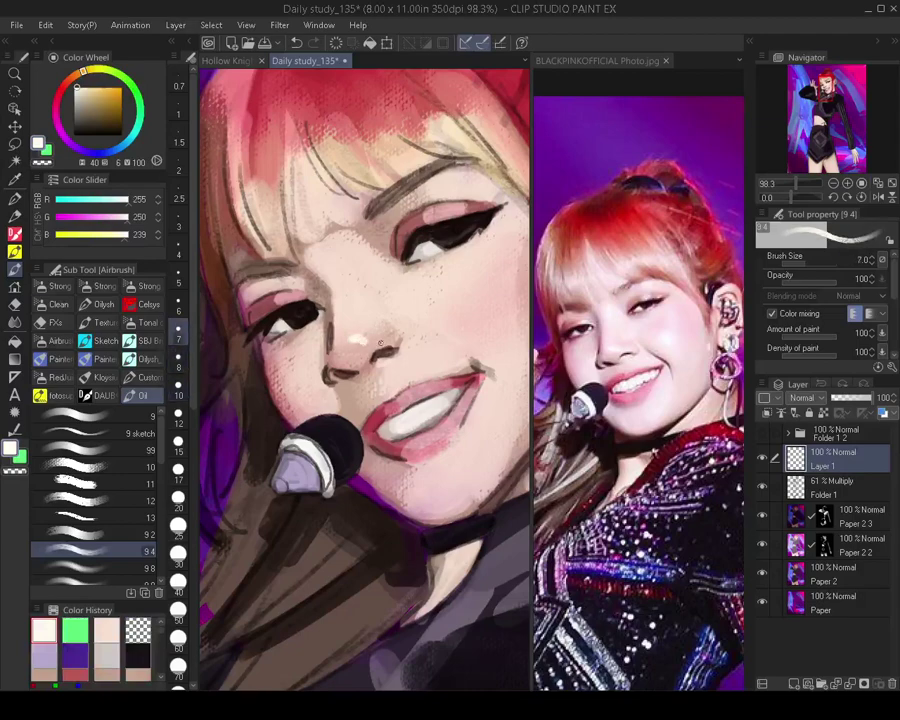
key("bracketleft")
key("bracketleft")
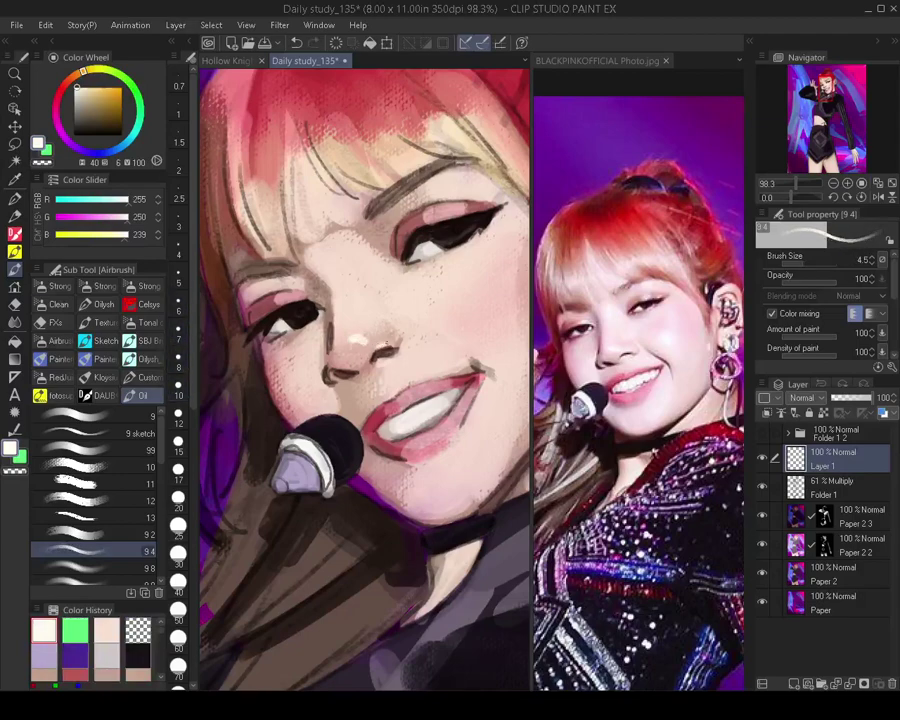
scroll(390, 378, "down", 6)
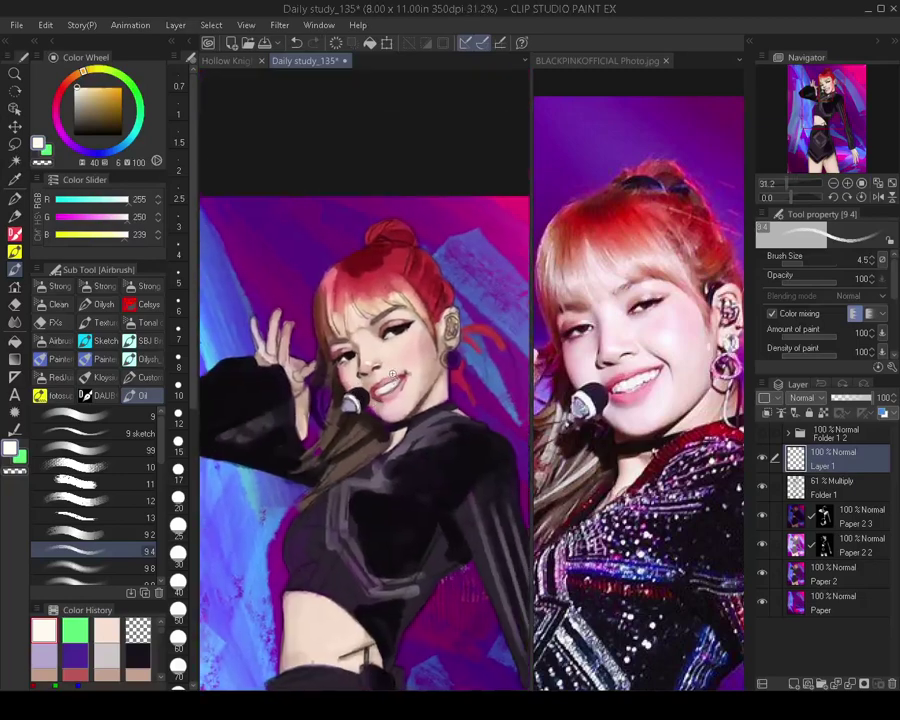
Paint a near-white highlight on the cheekbone below the outer corner of the winged eye with an enlarged brush
scroll(396, 350, "up", 4)
key("bracketright")
key("bracketright")
key("bracketright")
key("bracketright")
key("bracketright")
key("bracketright")
key("bracketright")
key("bracketright")
key("bracketright")
key("bracketright")
key("bracketright")
key("bracketright")
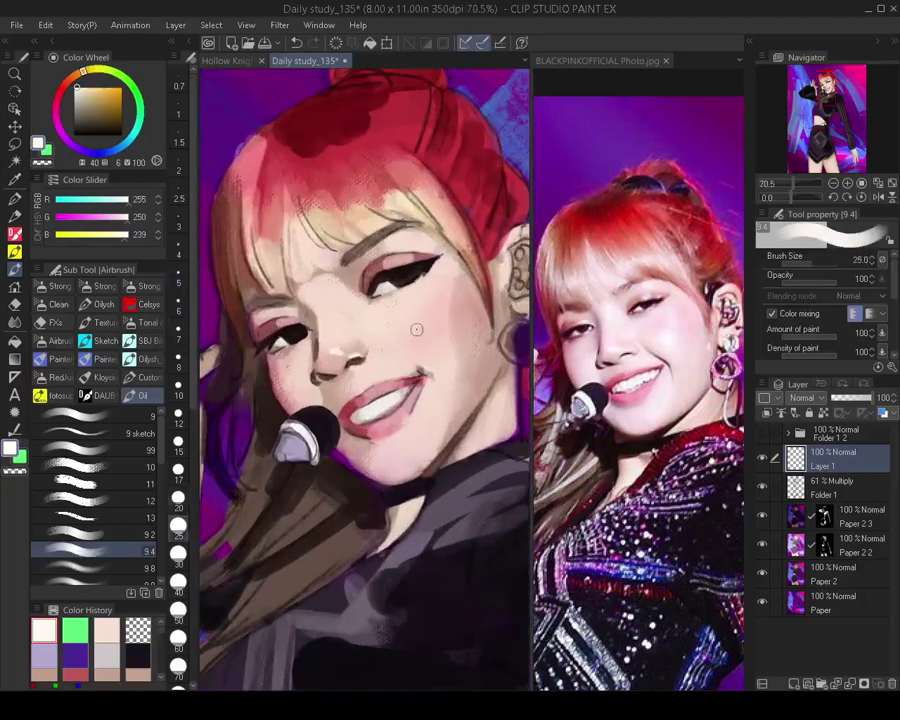
key("bracketright")
left_click(418, 320)
left_click_drag(430, 303, 427, 312)
Trim the cheekbone highlight into a narrower streak with the transparent colour, starting at brush size 35
key("c")
key("c")
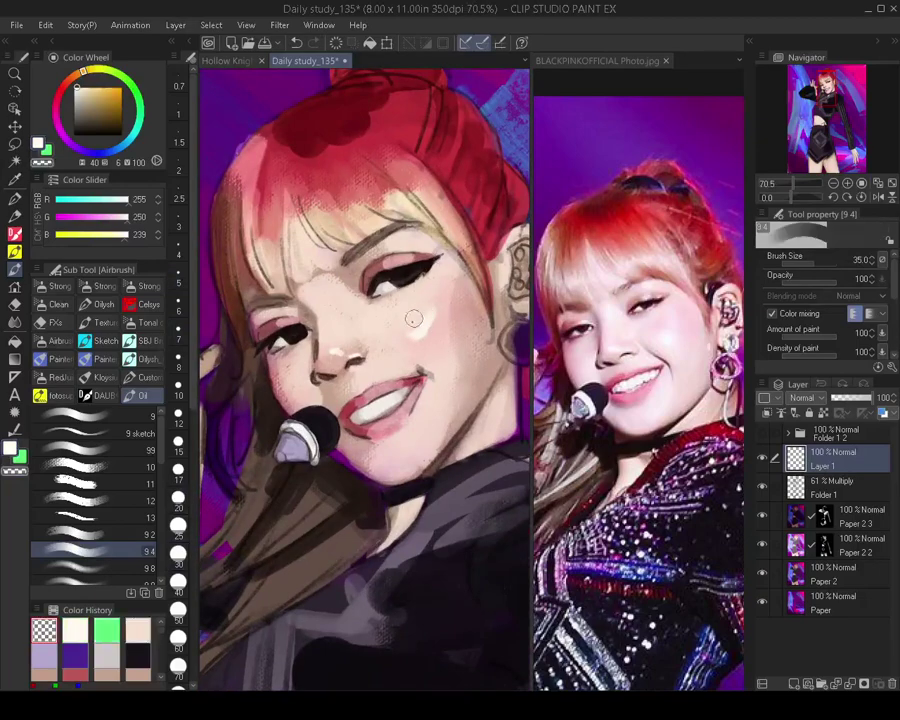
key("bracketleft")
key("bracketleft")
key("bracketleft")
key("bracketleft")
key("bracketleft")
key("bracketleft")
key("bracketleft")
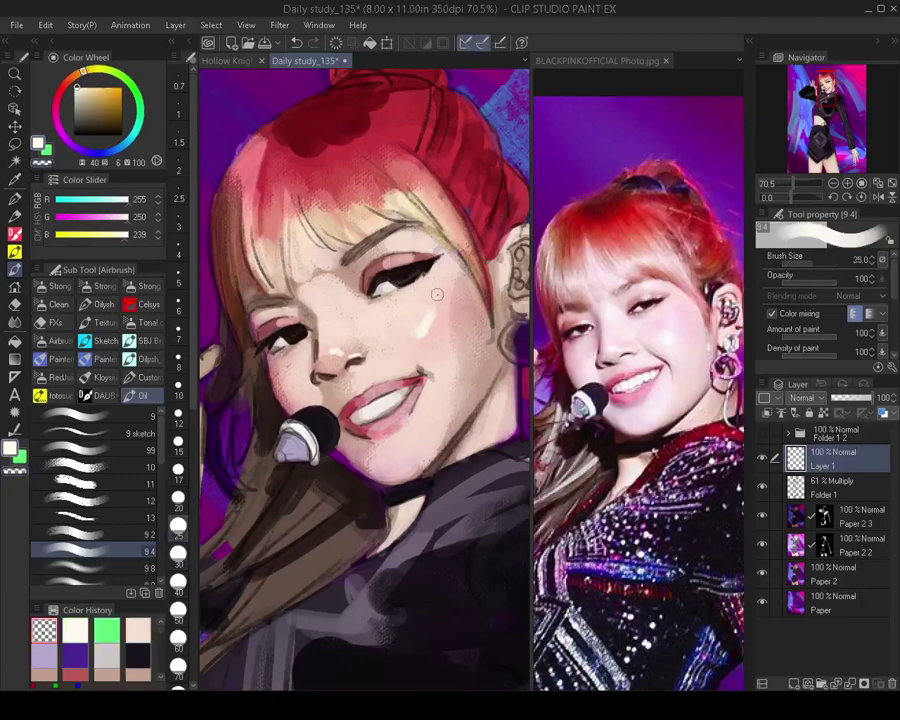
Dot a small near-white accent above the cheek highlight at brush size 10, and soften the highlight at size 35
key("c")
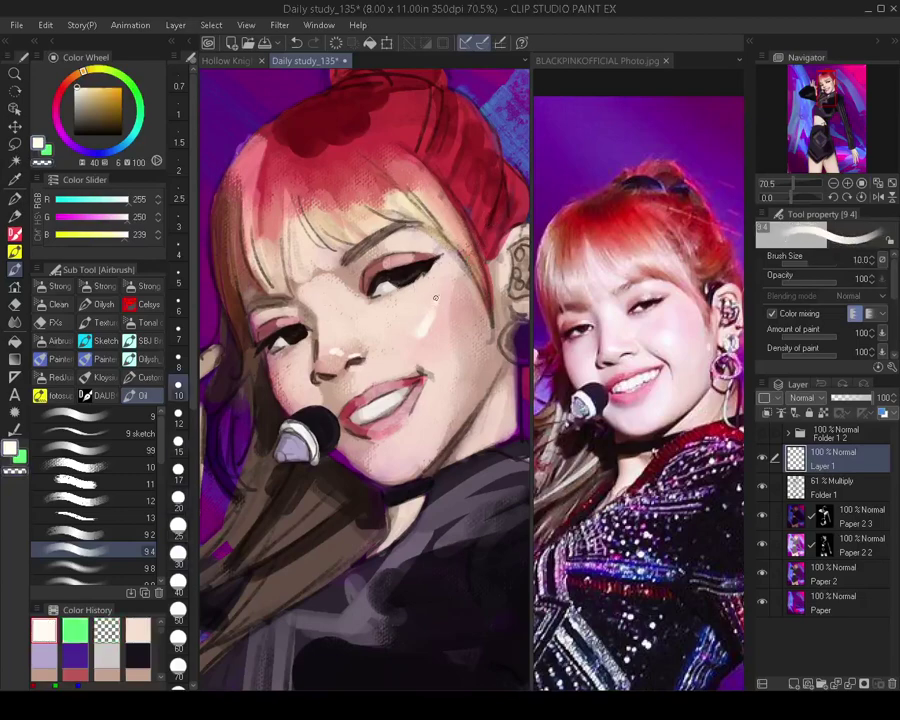
key("bracketright")
key("bracketright")
key("bracketright")
key("bracketright")
key("bracketright")
key("bracketright")
key("bracketright")
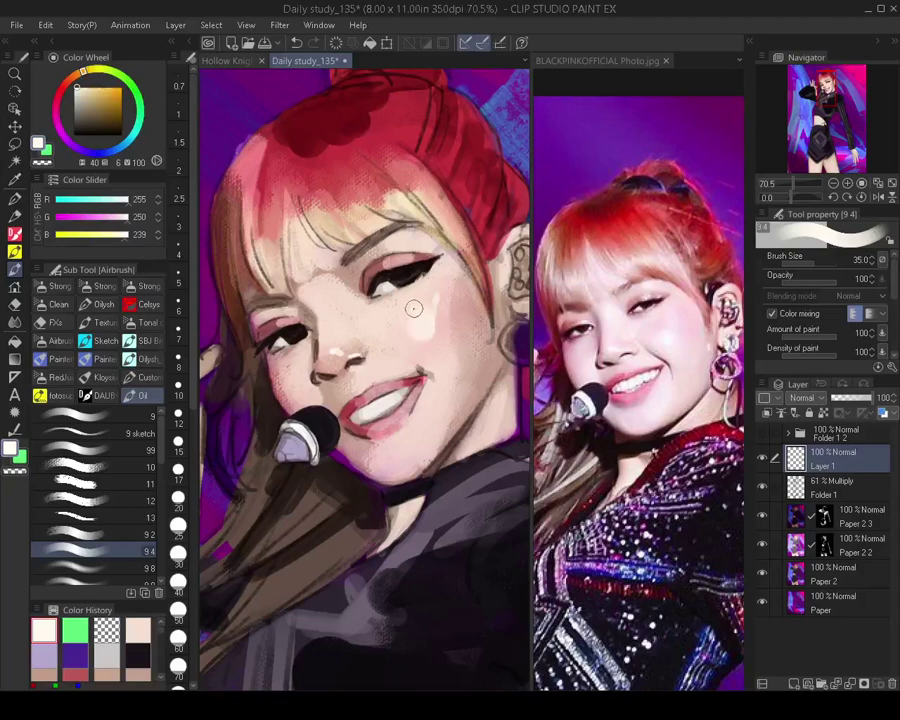
Check how the new facial highlights read both close up and across the whole figure
scroll(440, 352, "down", 4)
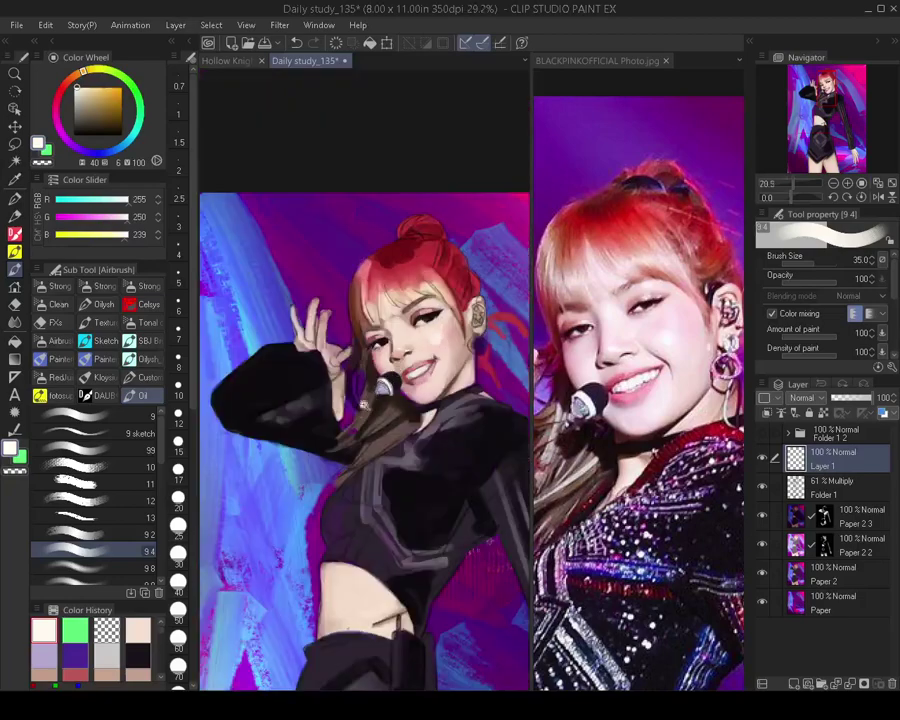
mouse_move(466, 371)
left_mouse_down()
mouse_move(431, 351)
mouse_move(438, 396)
left_mouse_up()
scroll(399, 356, "up", 4)
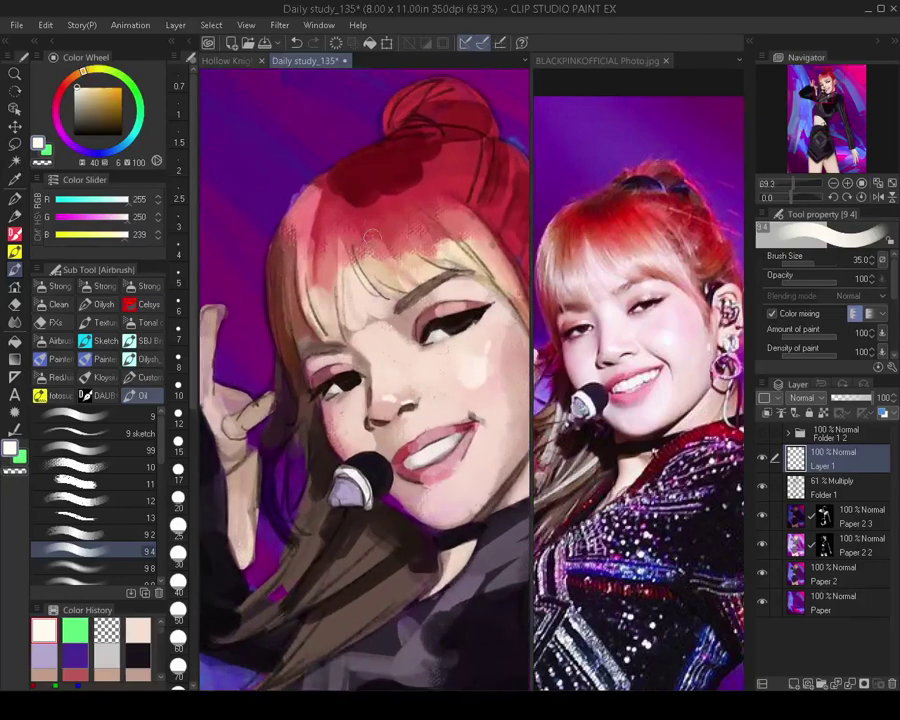
scroll(395, 340, "down", 6)
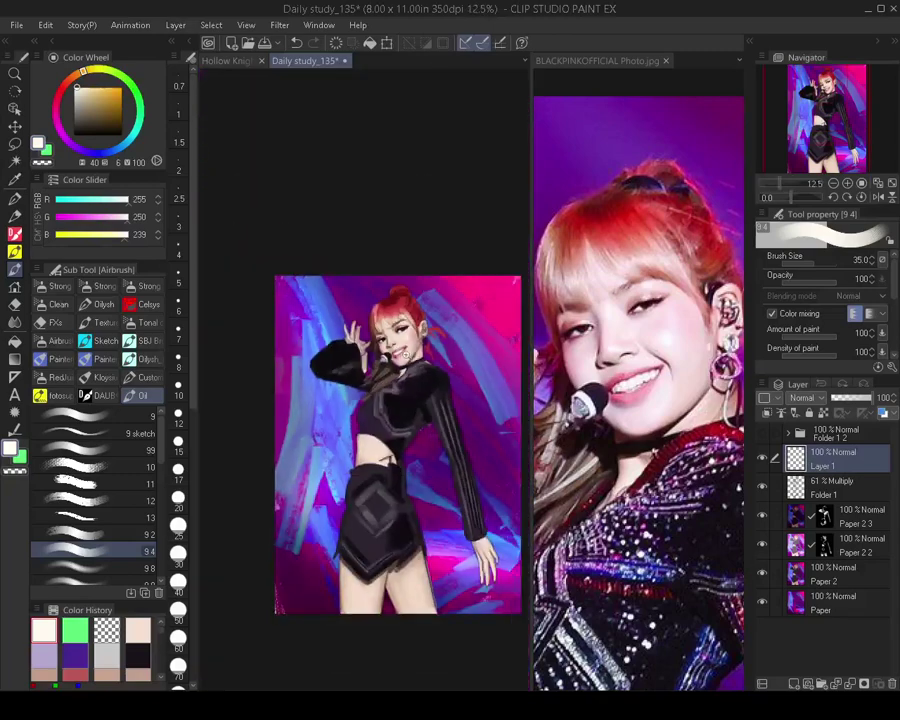
scroll(405, 360, "up", 2)
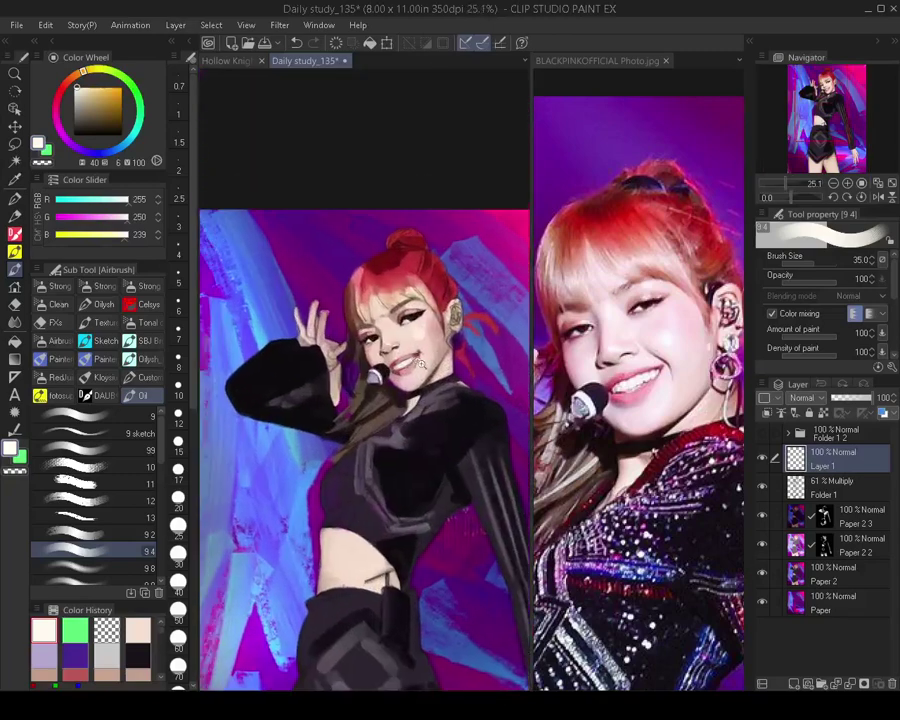
scroll(420, 368, "up", 4)
scroll(430, 375, "down", 2)
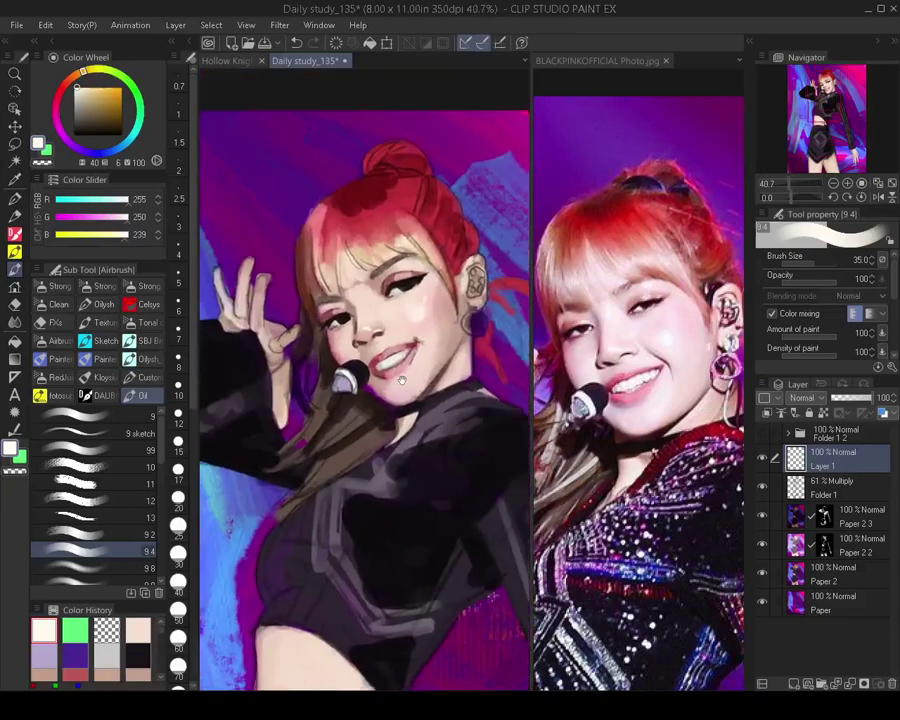
scroll(399, 368, "up", 3)
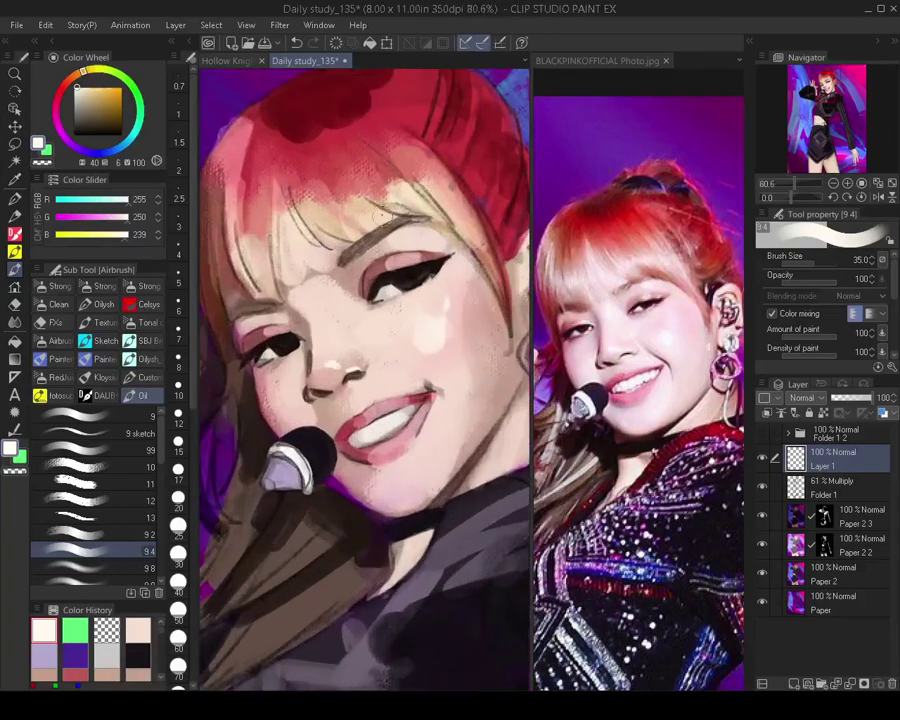
Paint a fine near-white accent on the brow bone above the winged eye with the brush reduced from 15 to 7
key("bracketleft")
key("bracketleft")
key("bracketleft")
key("bracketleft")
key("bracketleft")
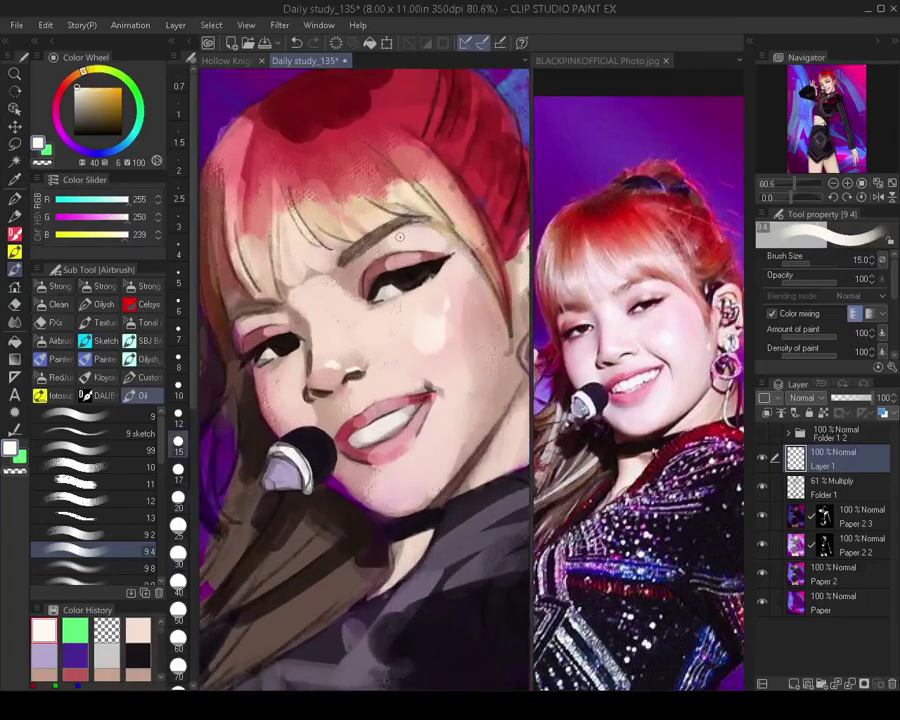
key("bracketleft")
key("bracketleft")
key("bracketleft")
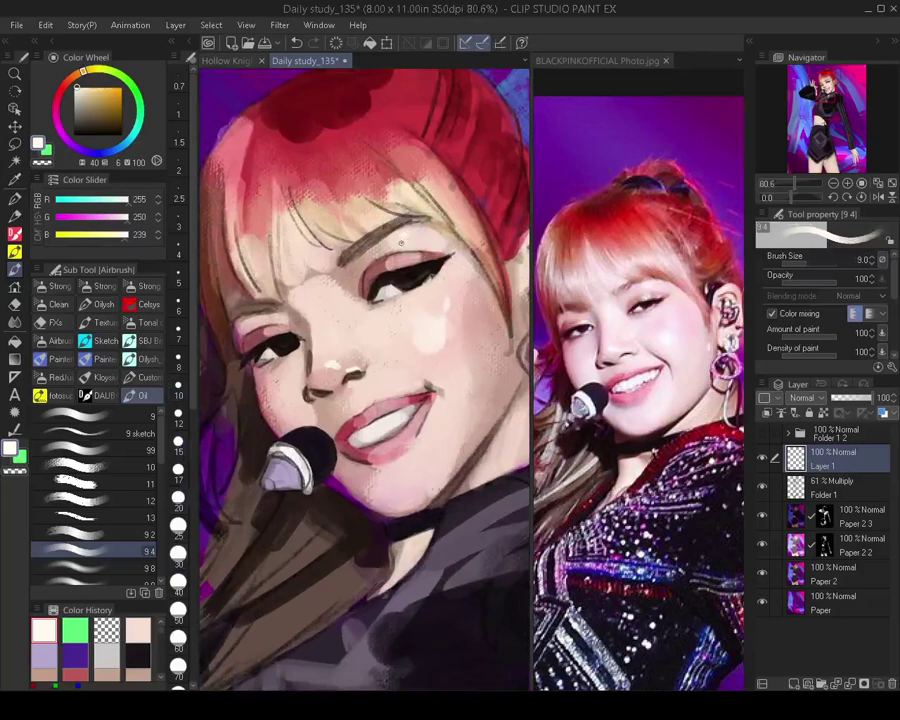
key("bracketleft")
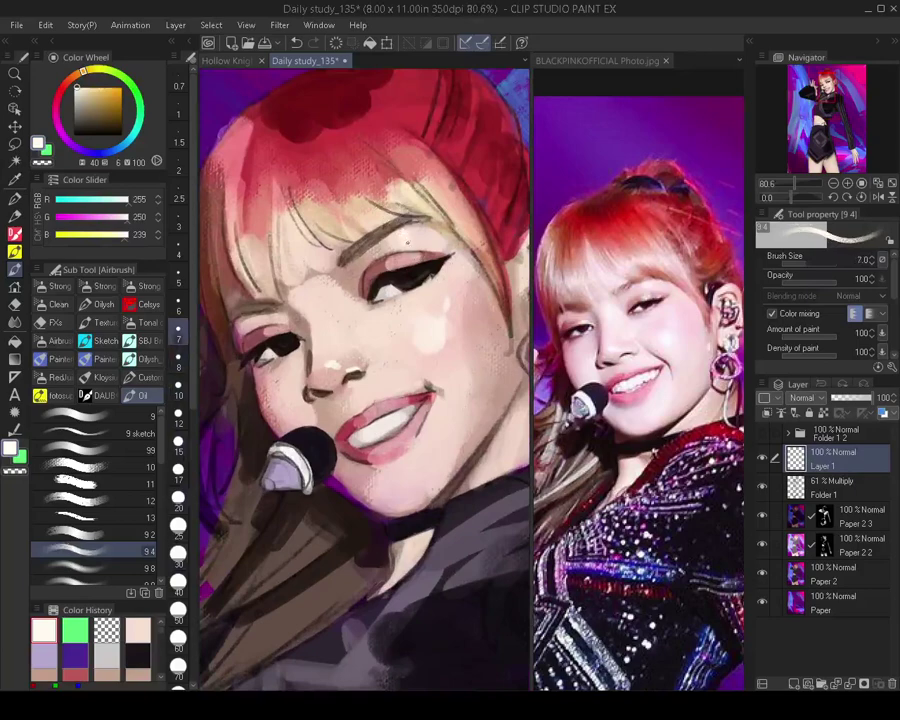
Paint a near-white highlight down the bridge of the nose, enlarging the brush from 9 to 20
scroll(363, 380, "down", 5)
scroll(376, 305, "up", 4)
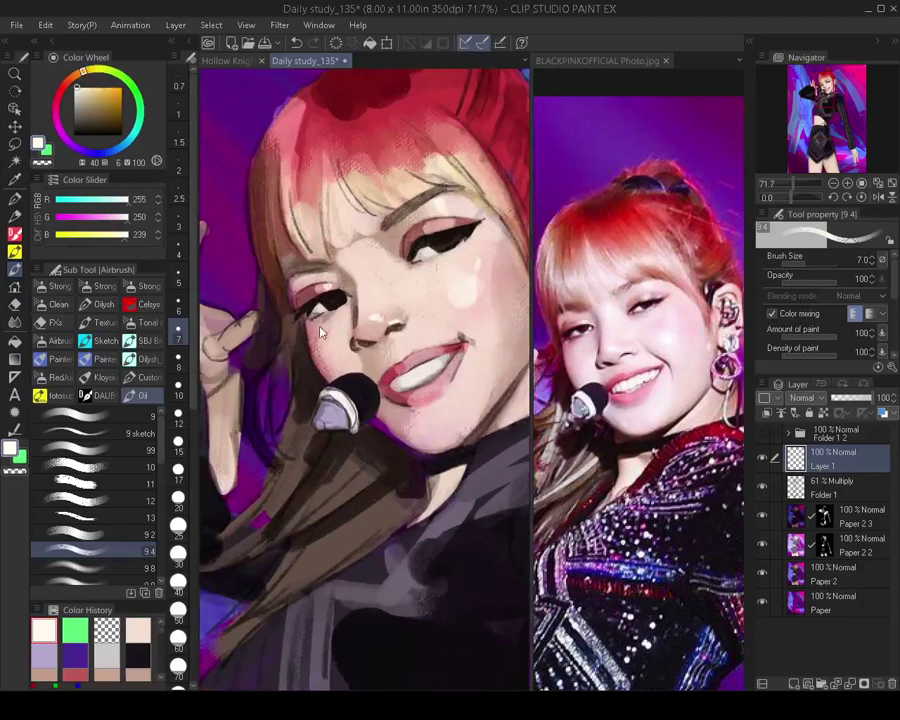
scroll(320, 333, "down", 5)
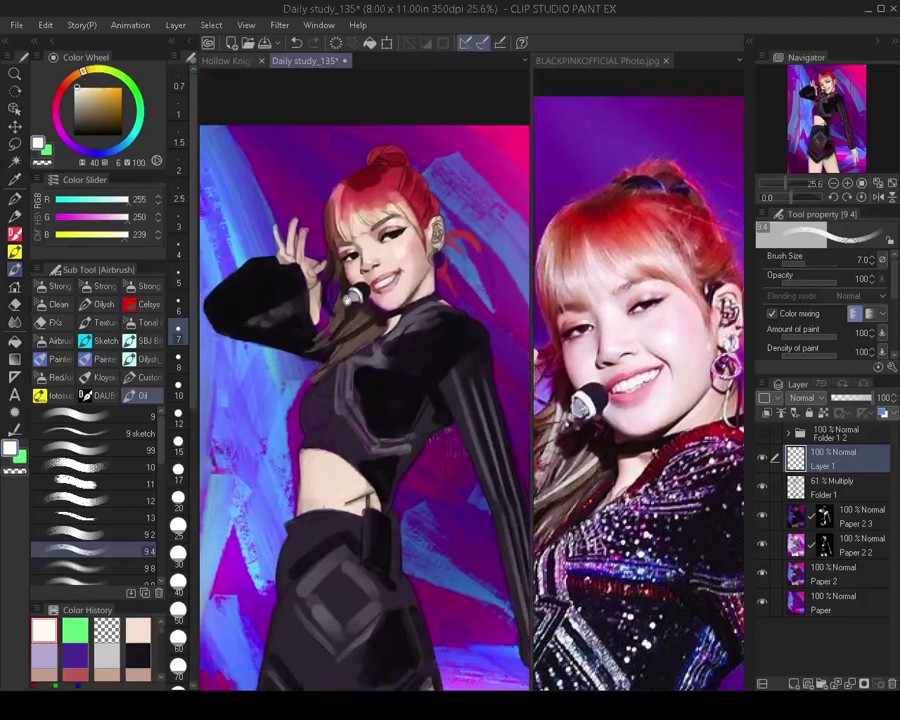
scroll(245, 212, "up", 4)
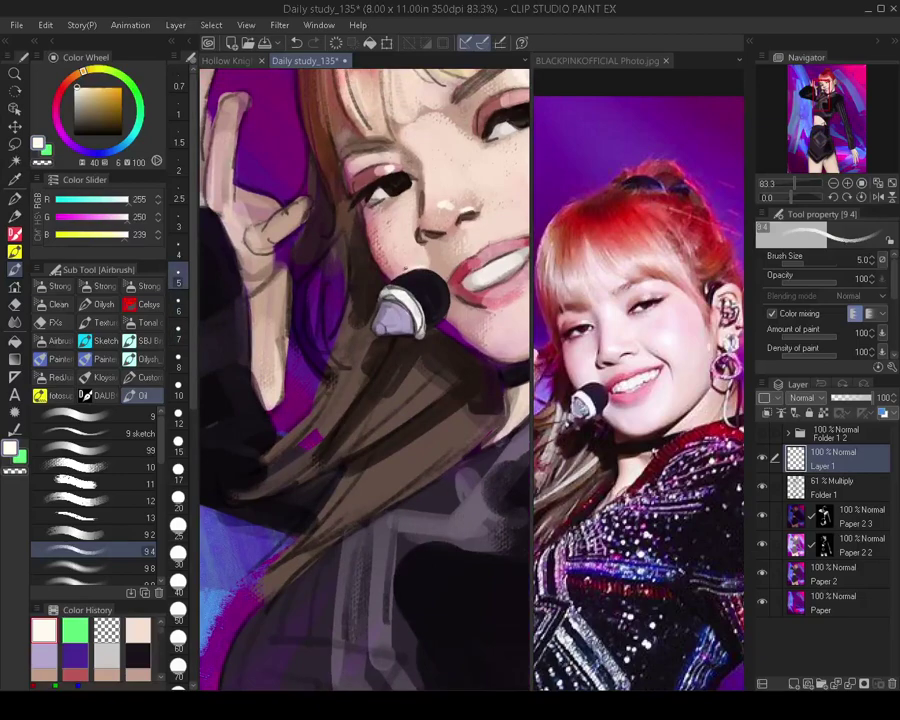
left_click_drag(444, 295, 397, 354)
key("bracketright")
key("bracketright")
key("bracketright")
key("bracketright")
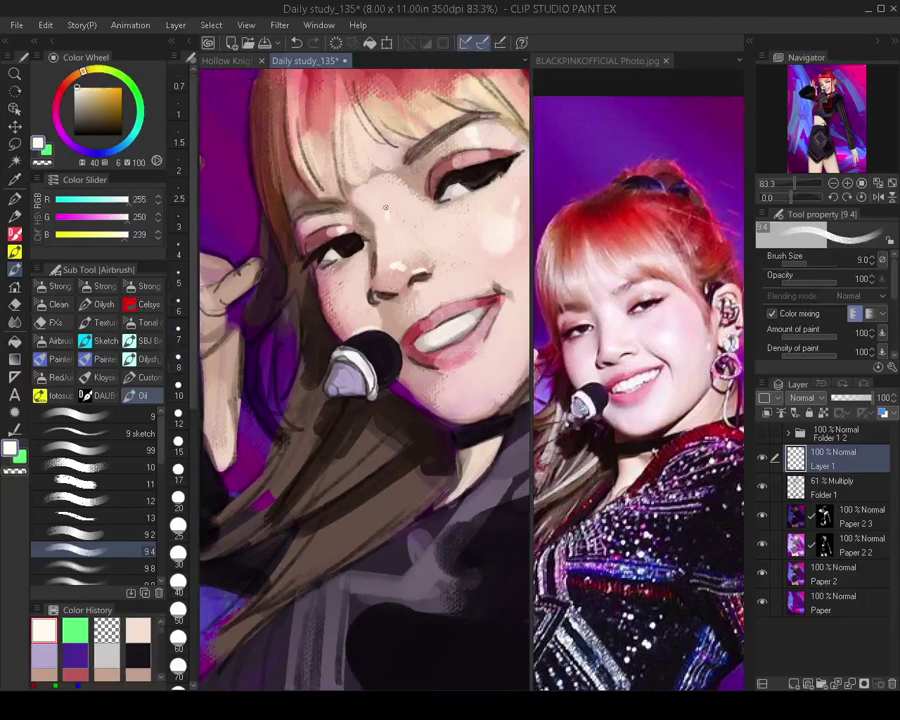
key("bracketright")
key("bracketright")
key("bracketright")
key("bracketright")
key("bracketright")
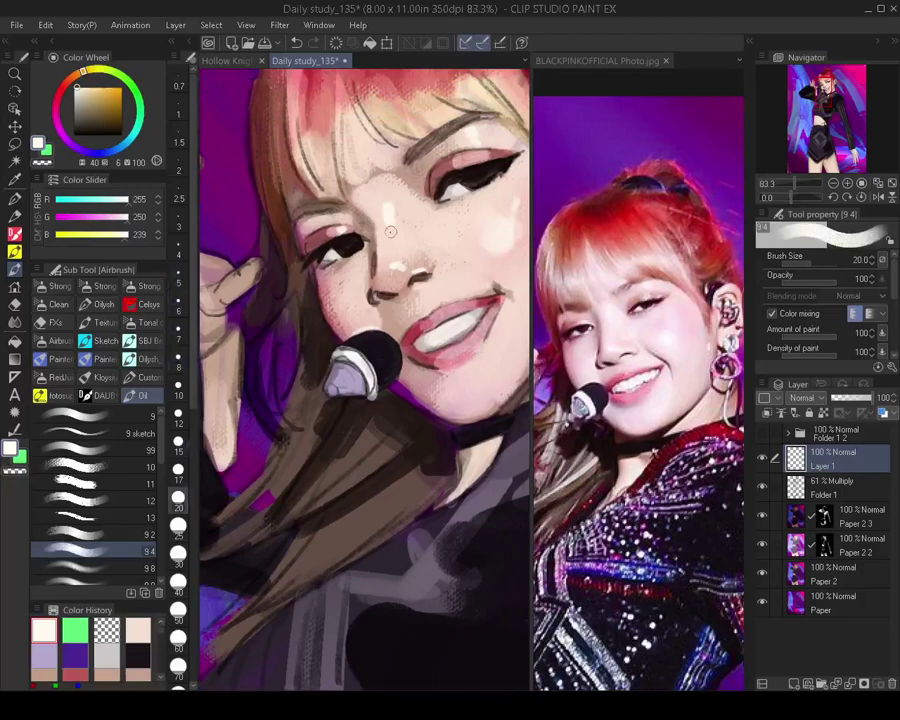
Add a near-white highlight to the chin below the lips at brush size 25
scroll(395, 290, "down", 4)
scroll(405, 300, "up", 3)
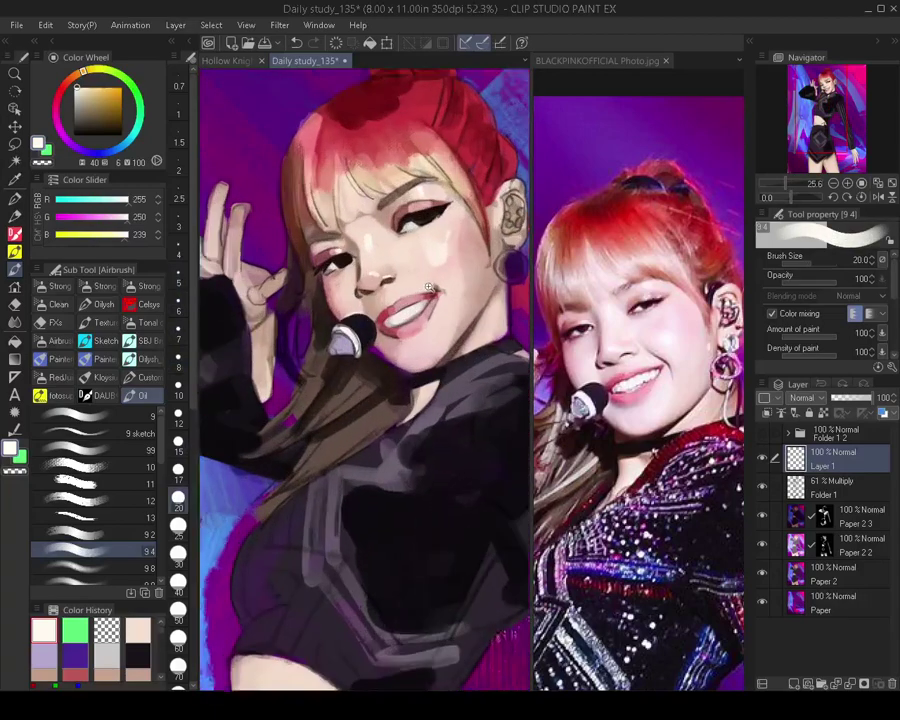
key("bracketright")
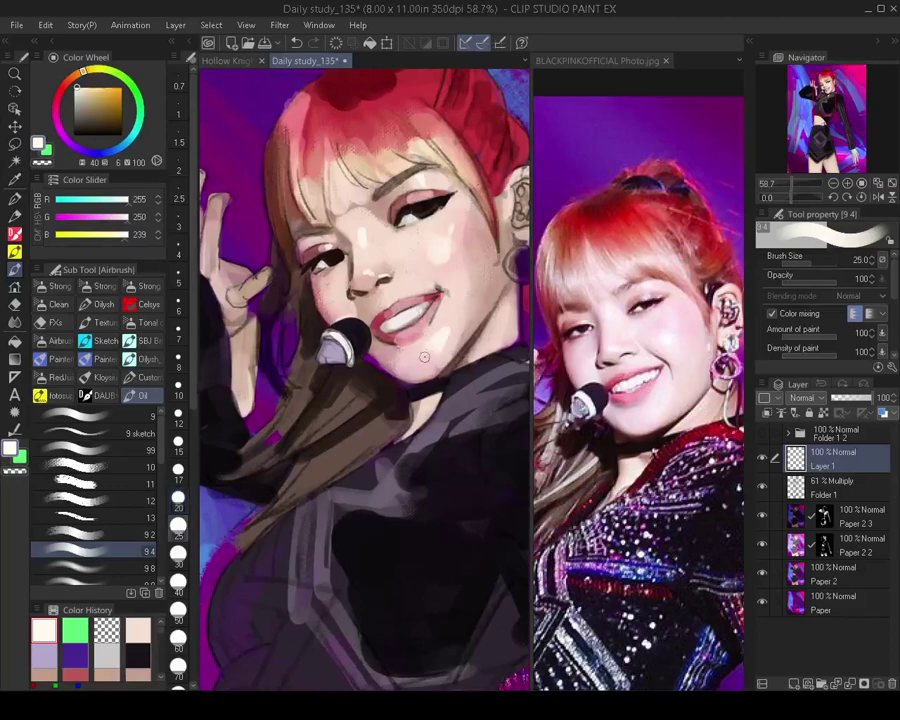
Paint a near-white highlight on the neck below the choker at brush size 25, undoing and repeating the first stroke
scroll(422, 362, "down", 2)
scroll(424, 407, "down", 2)
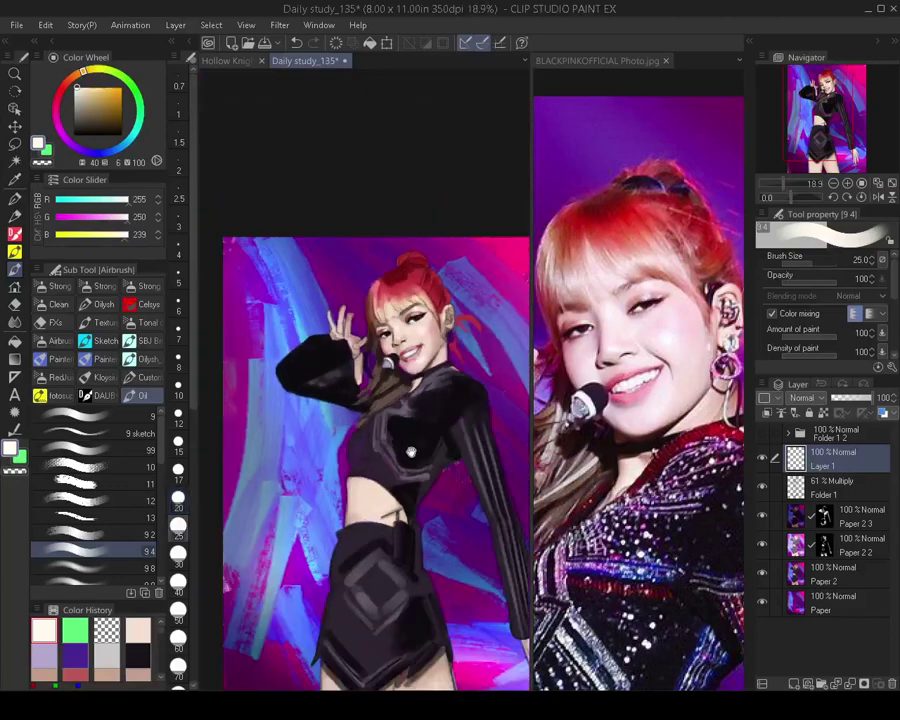
scroll(395, 388, "up", 1)
scroll(394, 387, "up", 4)
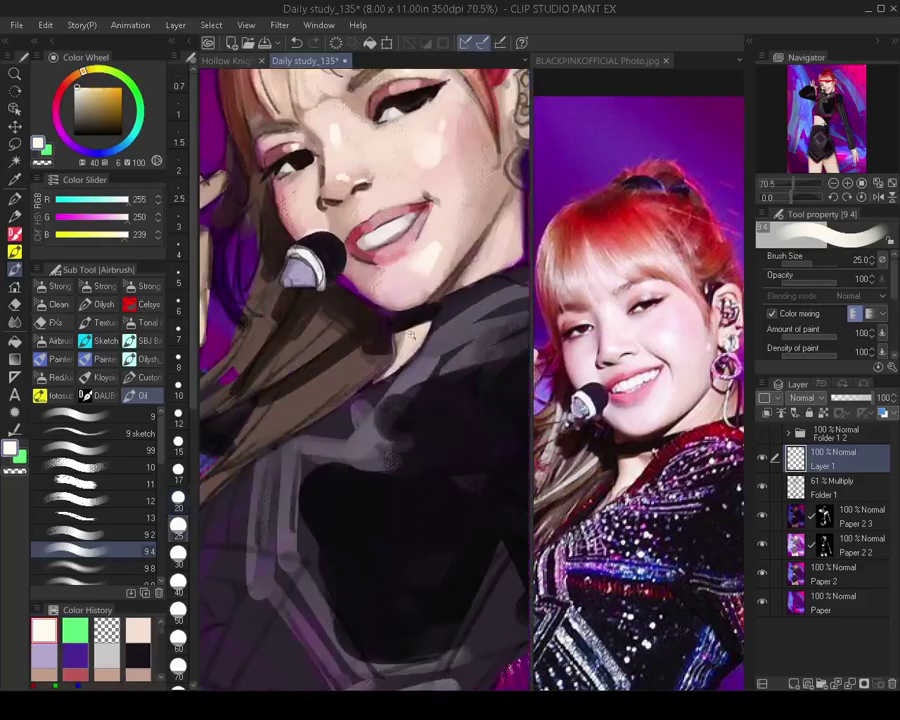
key("bracketleft")
key("bracketleft")
key("bracketleft")
key("bracketright")
left_click_drag(417, 332, 410, 349)
key("ctrl+z")
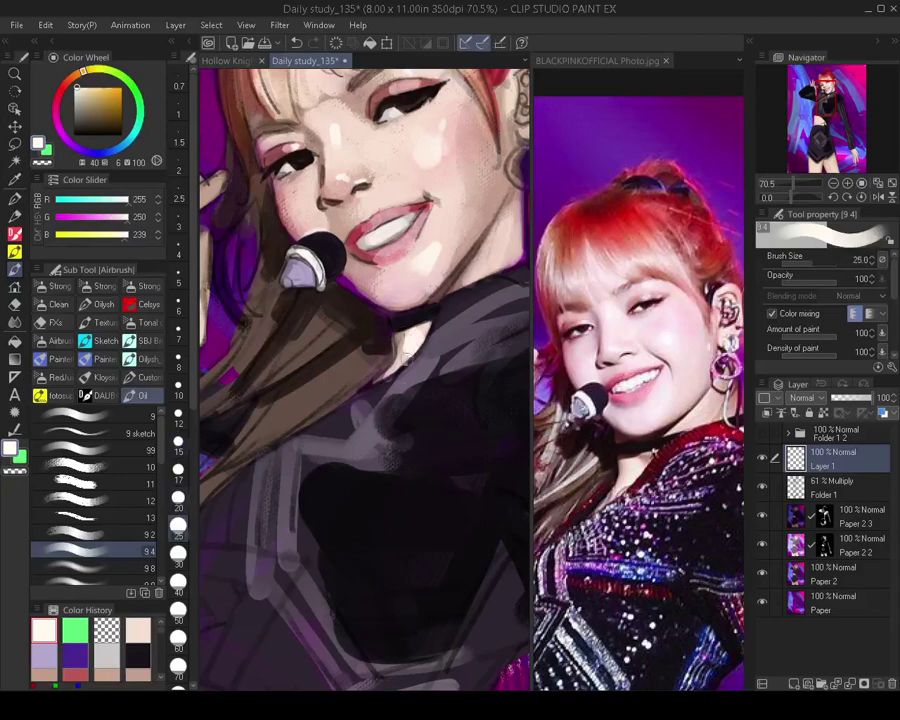
key("bracketright")
Choose an almost pure white (RGB 255, 254, 251) and highlight the forehead between the bangs with brush sizes 10 to 17.5
scroll(391, 393, "down", 3)
mouse_move(391, 393)
left_mouse_down()
mouse_move(362, 393)
mouse_move(395, 404)
left_mouse_up()
left_click_drag(353, 337, 402, 409)
scroll(401, 409, "up", 3)
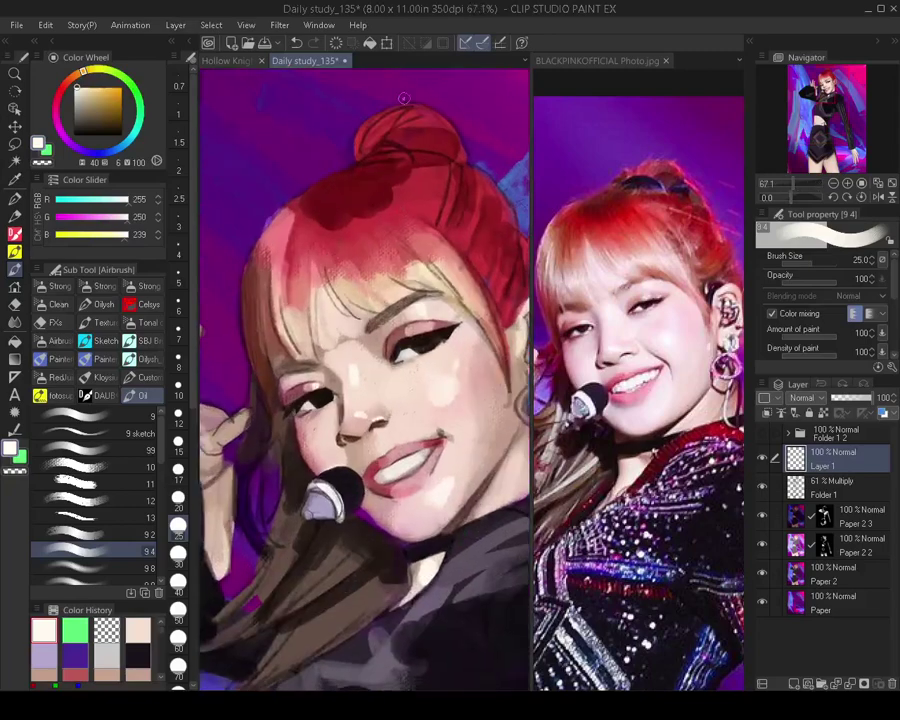
key("bracketleft")
key("bracketleft")
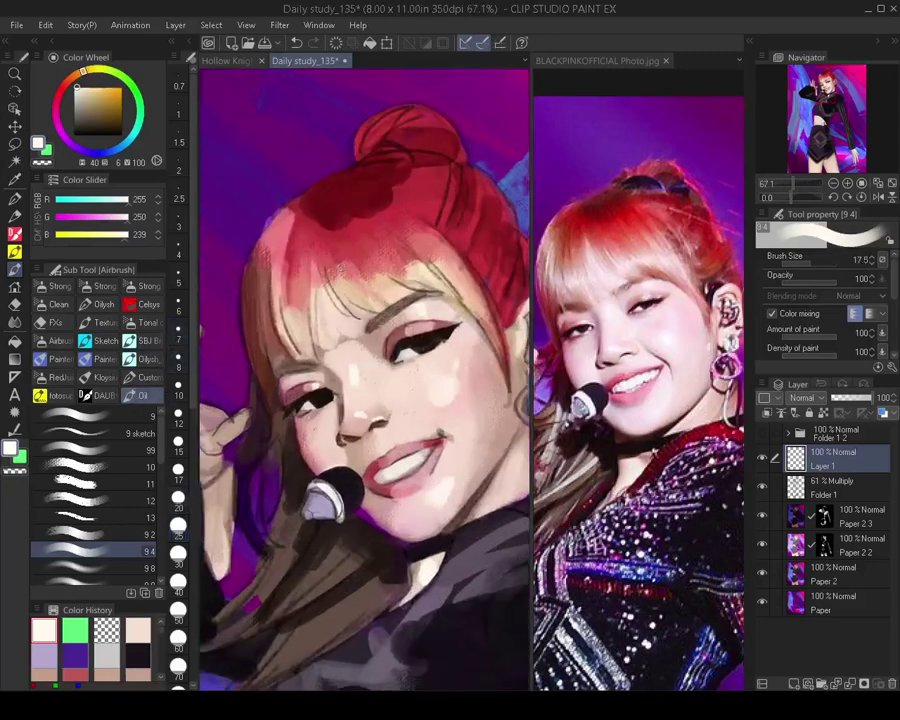
key("bracketleft")
key("bracketleft")
key("alt")
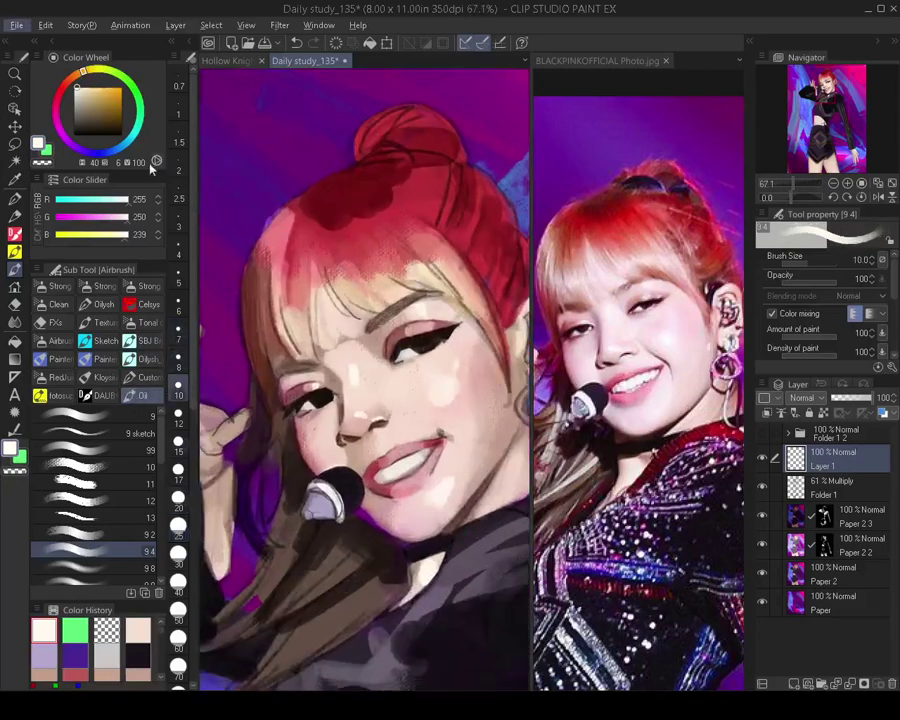
left_click_drag(78, 87, 77, 80)
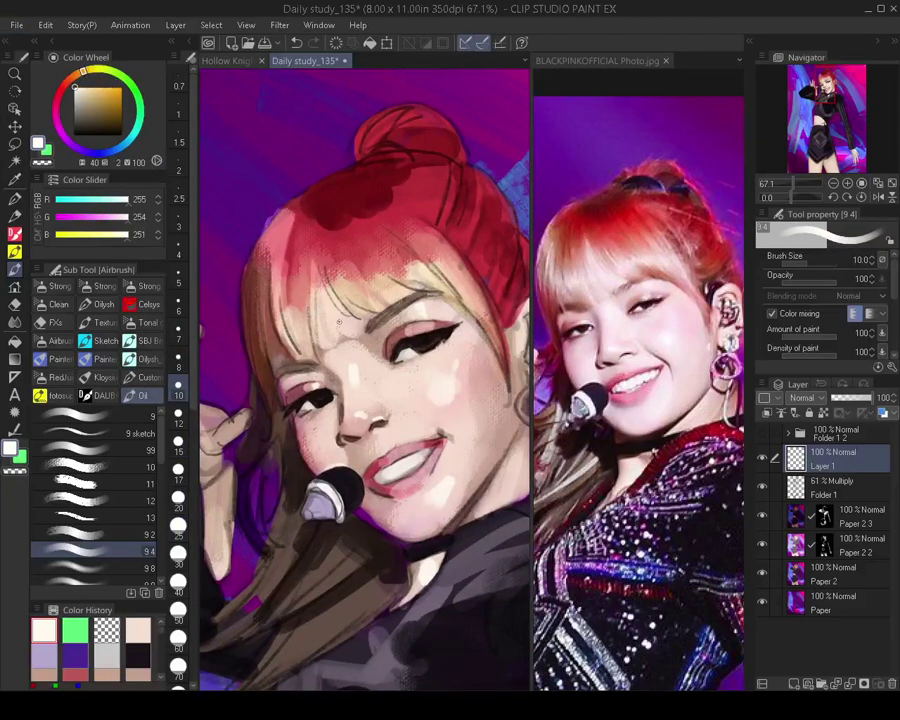
key("bracketright")
key("bracketright")
key("bracketright")
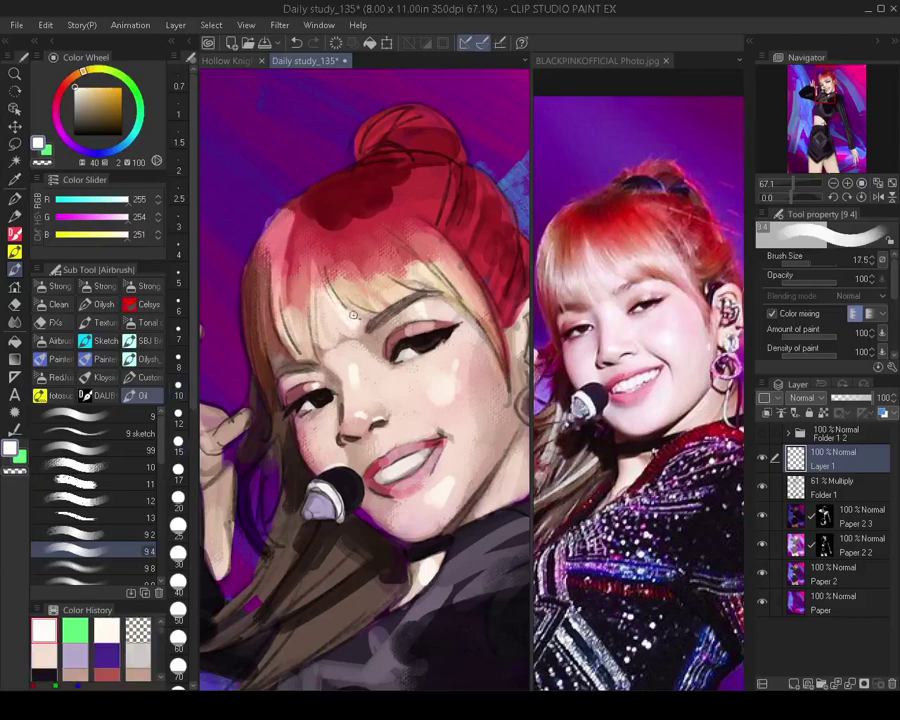
Paint thin white strands into the blonde bangs above the brow, starting at brush size 9 and ending at 35
key("bracketleft")
key("bracketleft")
key("bracketleft")
key("bracketleft")
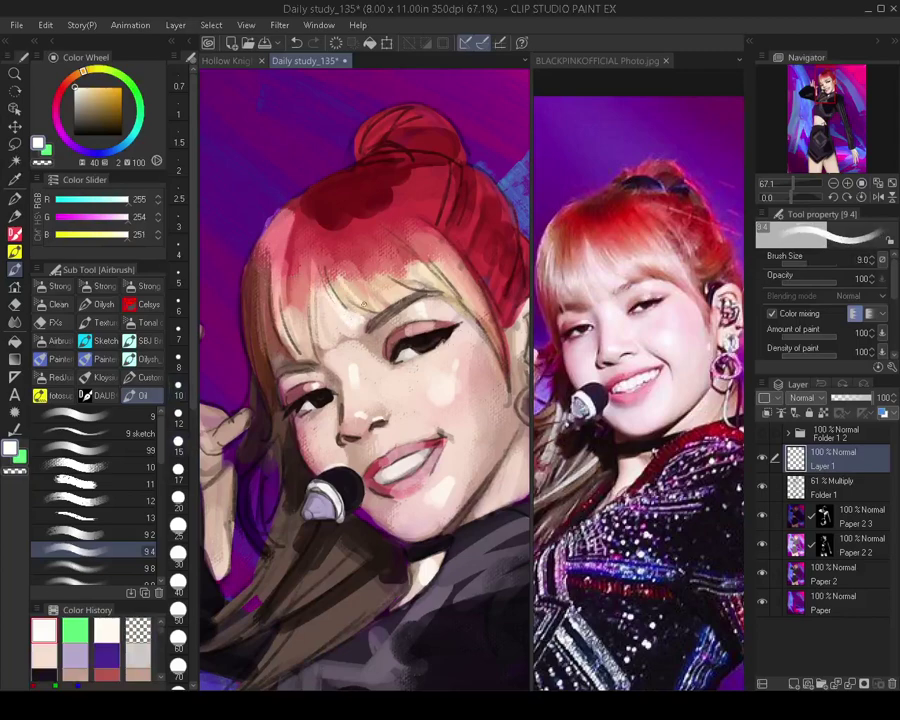
key("bracketright")
key("bracketright")
key("bracketright")
key("bracketright")
key("bracketright")
key("bracketright")
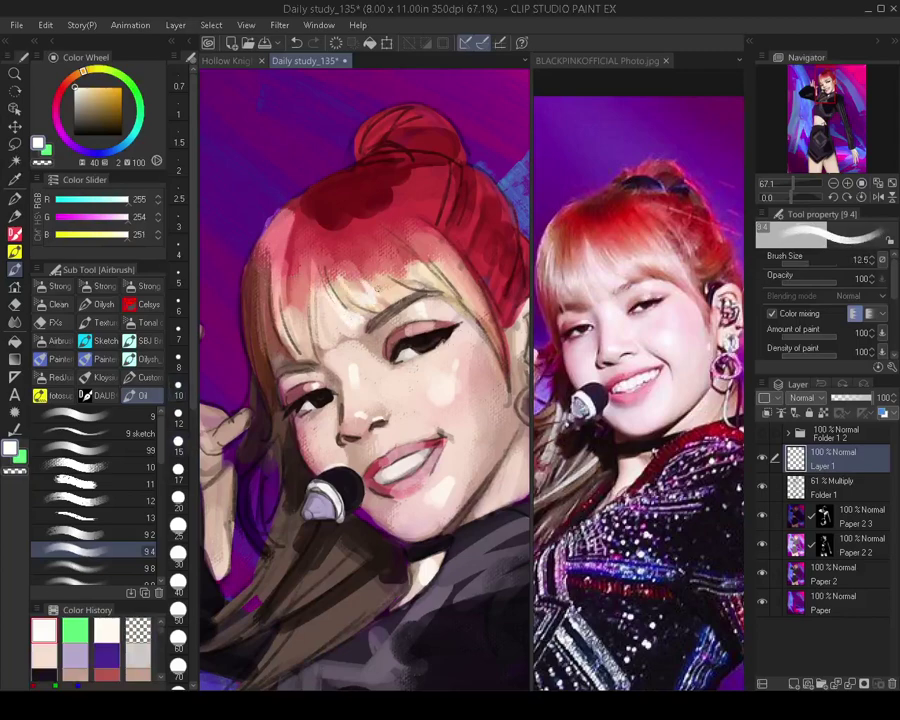
key("bracketright")
key("bracketright")
key("bracketright")
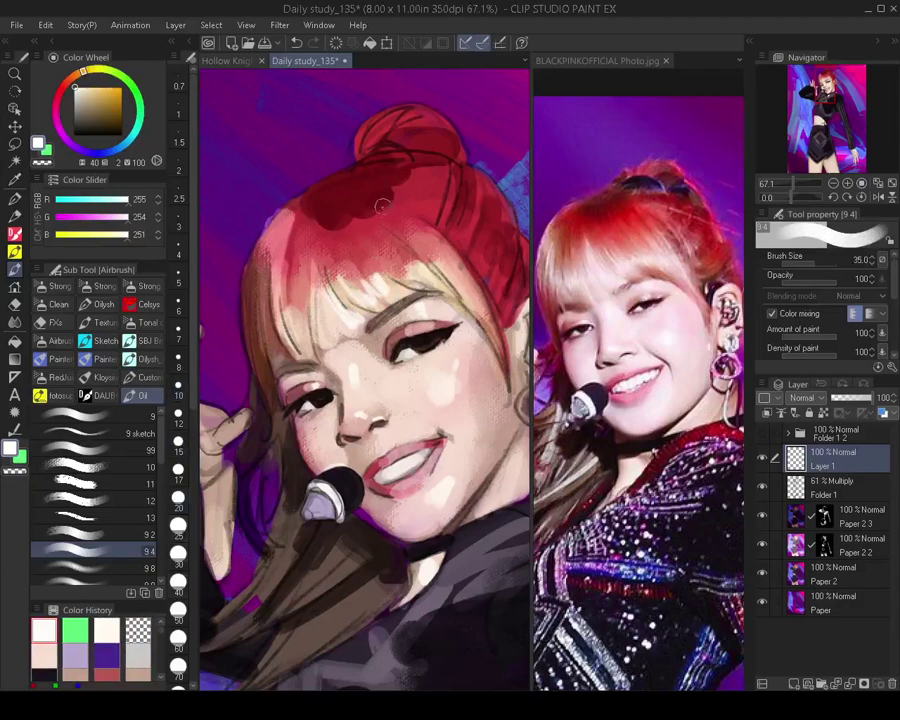
left_click_drag(376, 287, 439, 267)
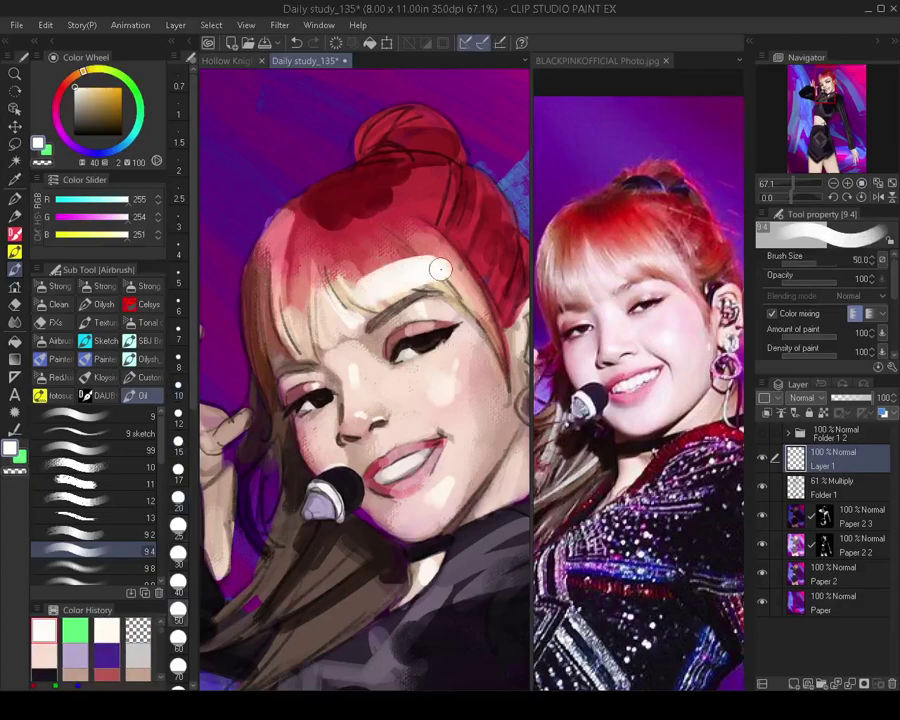
key("ctrl+z")
key("ctrl+z")
Paint a broad white streak across the bangs above the winged eye's brow and break it up with the transparent colour
key("]")
mouse_move(364, 286)
left_mouse_down()
mouse_move(423, 277)
mouse_move(425, 267)
left_mouse_up()
key("c")
mouse_move(358, 264)
left_mouse_down()
mouse_move(394, 263)
mouse_move(430, 268)
mouse_move(439, 302)
mouse_move(392, 301)
left_mouse_up()
key("[")
key("[")
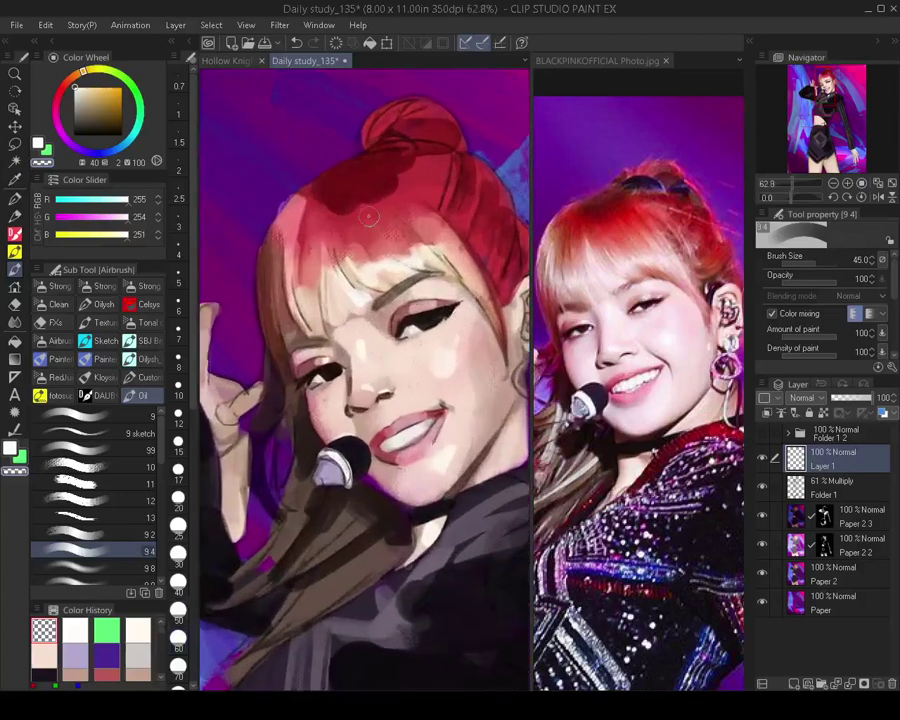
Extend the white highlight along the outer bangs toward the temple beside the winged eye at brush size 35
key("c")
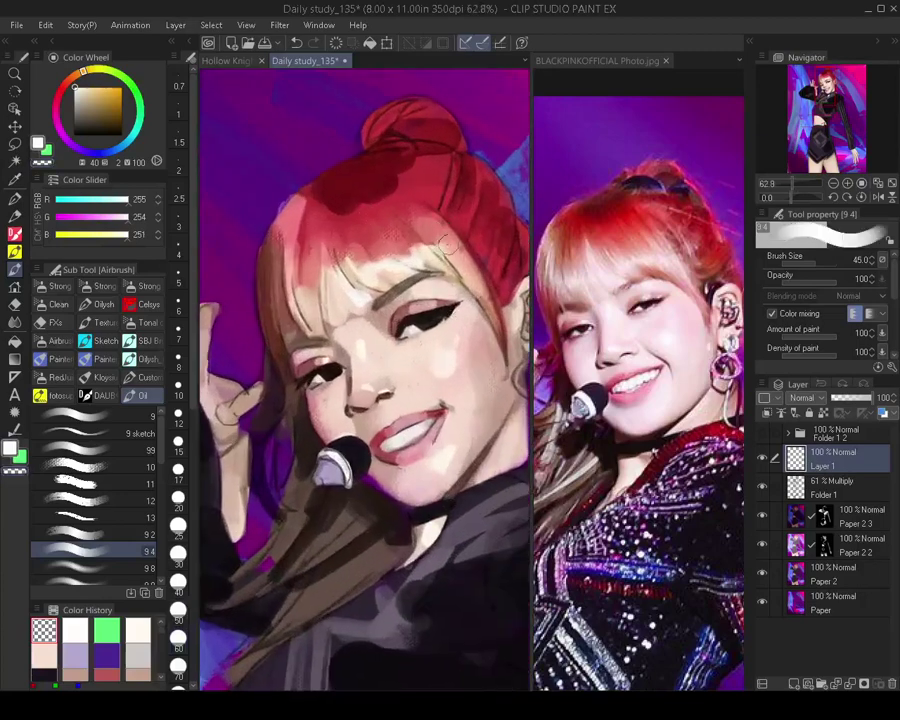
key("[")
key("[")
mouse_move(428, 254)
left_mouse_down()
mouse_move(447, 261)
mouse_move(468, 294)
left_mouse_up()
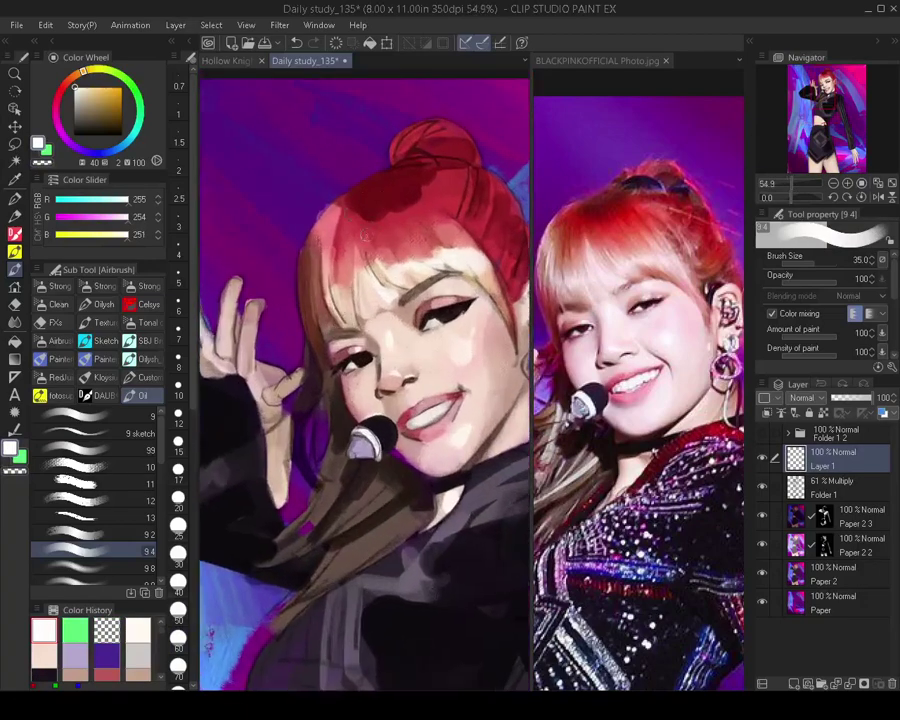
Sweep white over the bangs on the microphone side of the forehead with a much larger brush
key("bracketright")
key("bracketright")
key("bracketright")
key("bracketright")
key("bracketright")
key("bracketright")
mouse_move(358, 292)
left_mouse_down()
mouse_move(329, 304)
mouse_move(423, 254)
mouse_move(402, 261)
mouse_move(308, 211)
mouse_move(359, 177)
mouse_move(358, 286)
mouse_move(362, 270)
mouse_move(350, 294)
mouse_move(320, 285)
mouse_move(315, 222)
mouse_move(340, 250)
mouse_move(348, 328)
mouse_move(342, 296)
mouse_move(370, 312)
mouse_move(381, 301)
mouse_move(349, 286)
mouse_move(354, 296)
mouse_move(343, 257)
mouse_move(328, 301)
left_mouse_up()
Soften the upper edge of the white bangs into the red hair with the transparent colour at brush size 80
key("c")
key("bracketleft")
key("bracketleft")
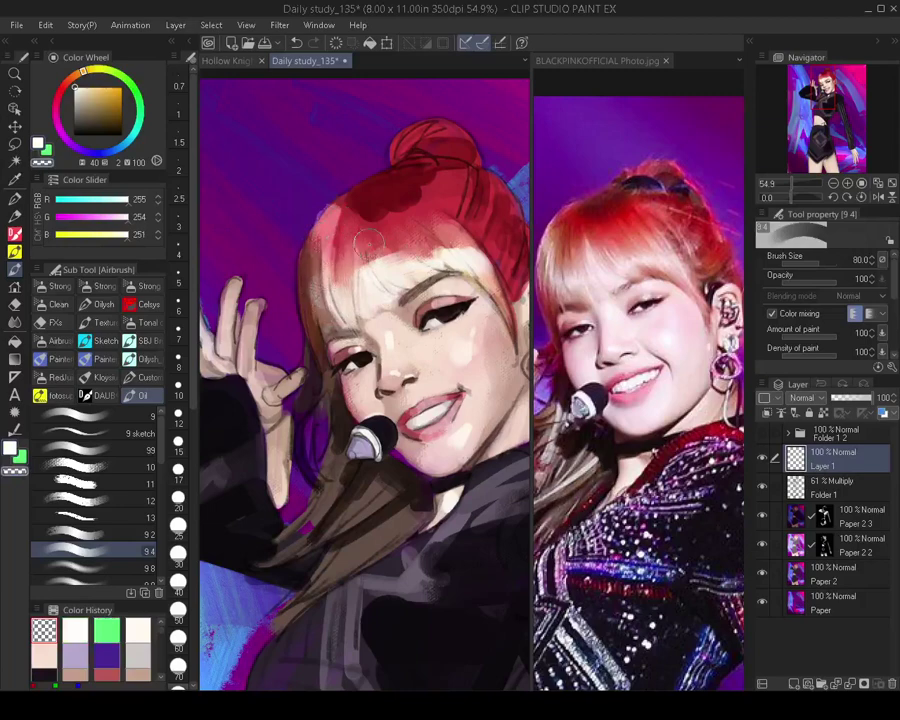
mouse_move(368, 246)
left_mouse_down()
mouse_move(367, 283)
mouse_move(356, 236)
mouse_move(370, 266)
mouse_move(392, 268)
mouse_move(343, 242)
mouse_move(380, 327)
mouse_move(366, 282)
left_mouse_up()
Compare the brightened bangs and facial highlights with the reference photo, close up and across the full figure
scroll(393, 265, "down", 5)
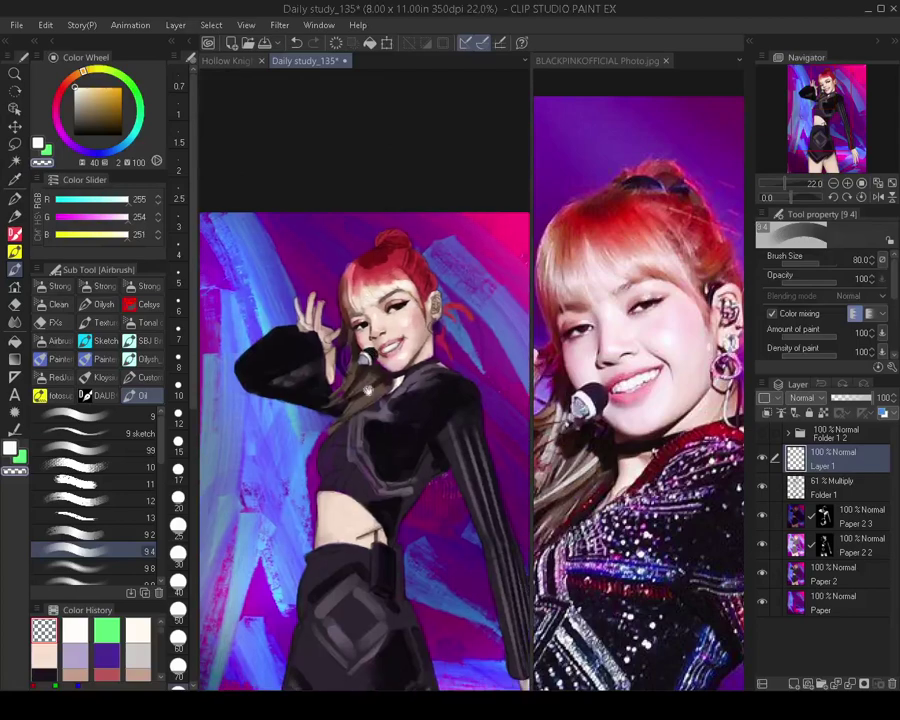
left_click(603, 232)
left_click(425, 370)
mouse_move(415, 420)
left_mouse_down()
mouse_move(415, 378)
mouse_move(427, 379)
left_mouse_up()
left_click(420, 276, "ctrl")
left_click(420, 276, "ctrl")
left_click(420, 276, "ctrl")
left_click_drag(420, 282, 432, 316)
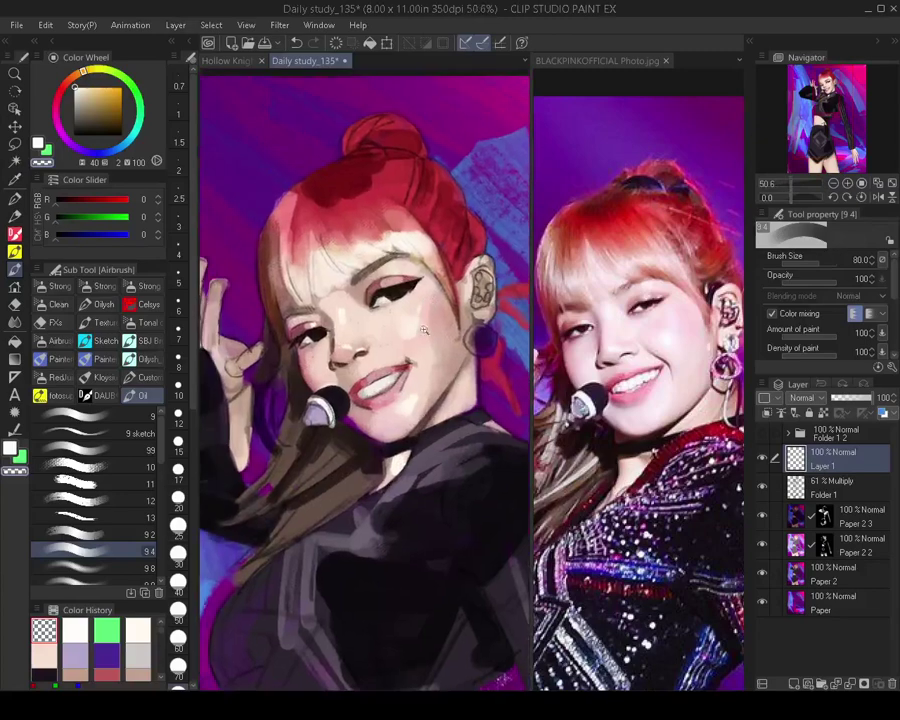
left_click(436, 322, "alt")
left_click_drag(404, 395, 403, 382)
scroll(403, 379, "down", 4)
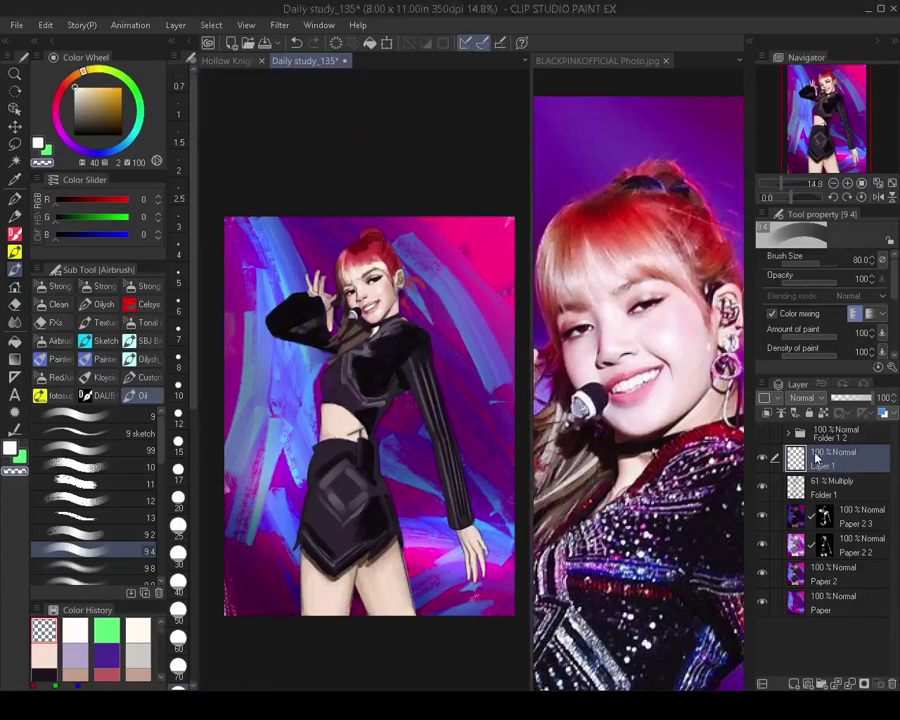
Merge a copy of all visible layers into a new layer above Layer 1, ready for work on the face
key("ctrl+alt+shift+e")
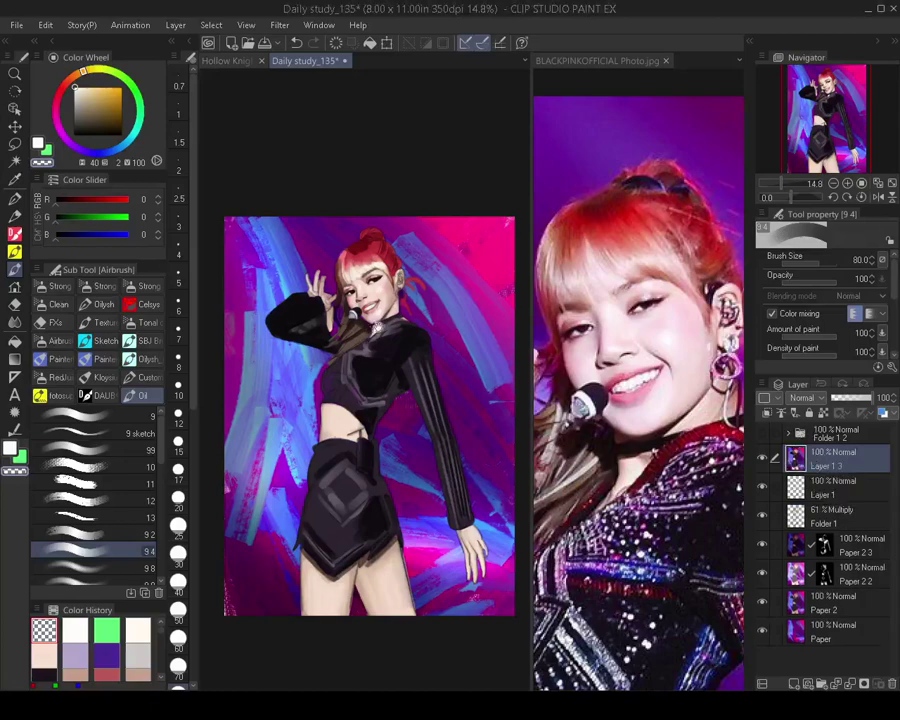
left_click_drag(376, 328, 380, 373)
scroll(371, 318, "up", 6)
left_click_drag(412, 323, 418, 331)
scroll(388, 352, "up", 7)
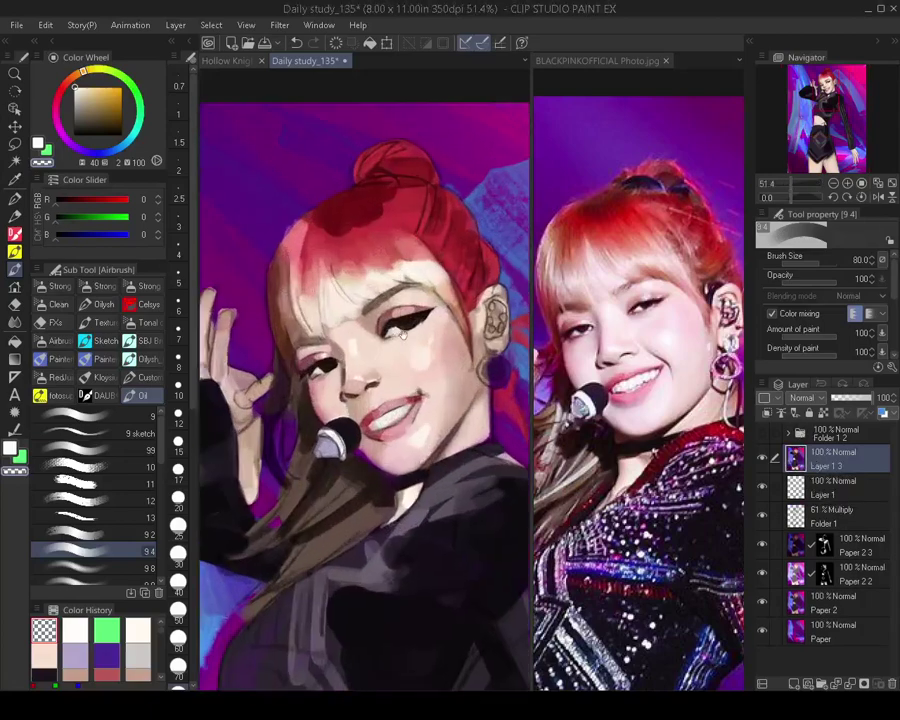
scroll(403, 335, "up", 2)
Soften the eyebrow above the winged eye in its own sampled brown, using oil brush 9 9 at size 40 to 45
left_click(95, 568)
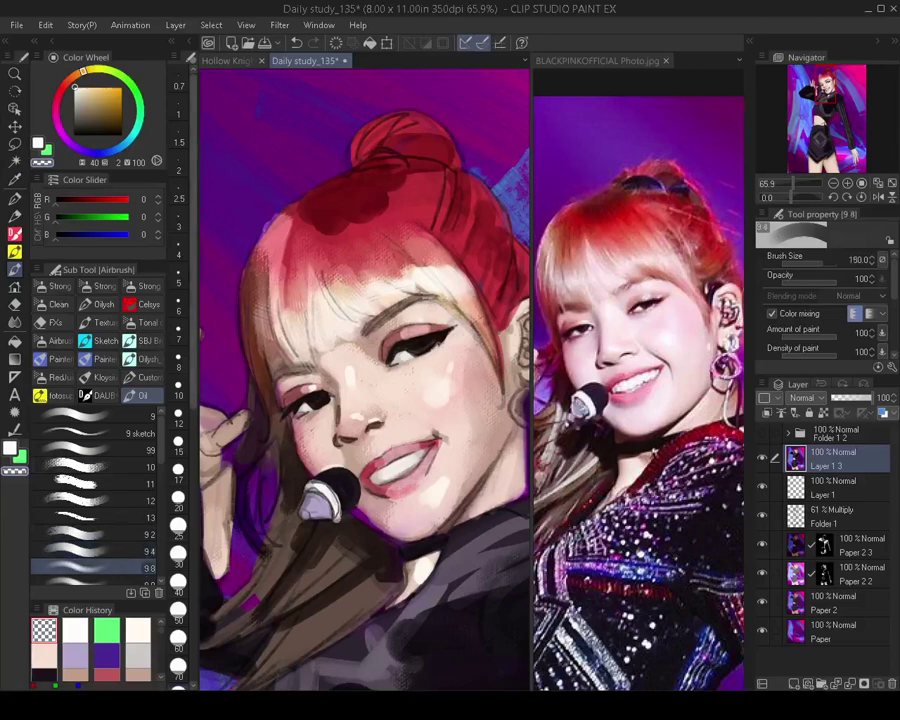
left_click(100, 584)
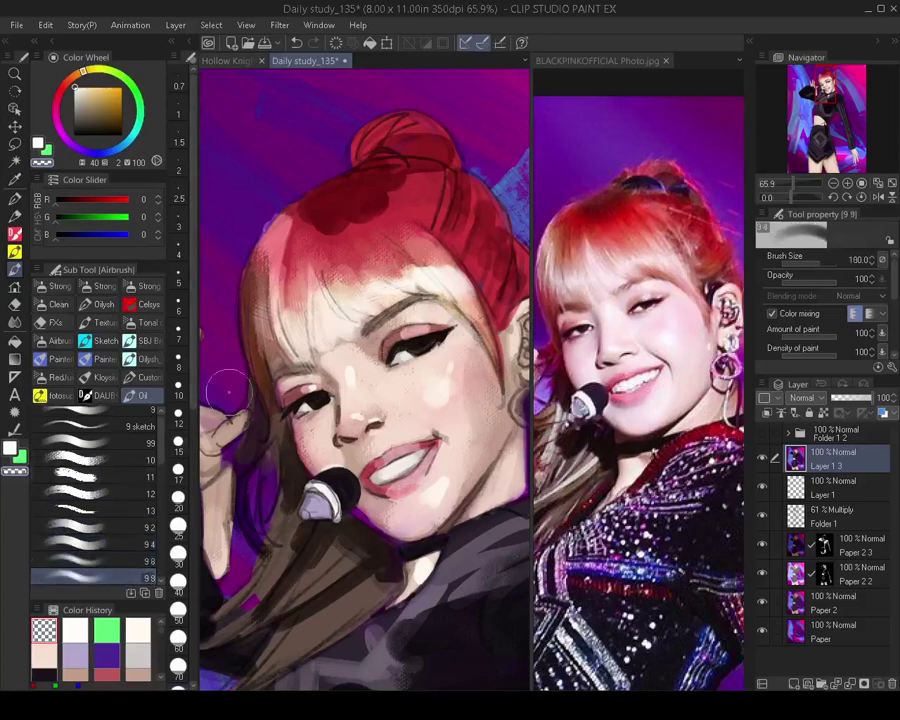
key("bracketleft")
key("bracketleft")
key("bracketleft")
key("bracketleft")
key("bracketleft")
key("bracketleft")
key("bracketleft")
key("bracketleft")
key("bracketleft")
left_click(379, 318, "alt")
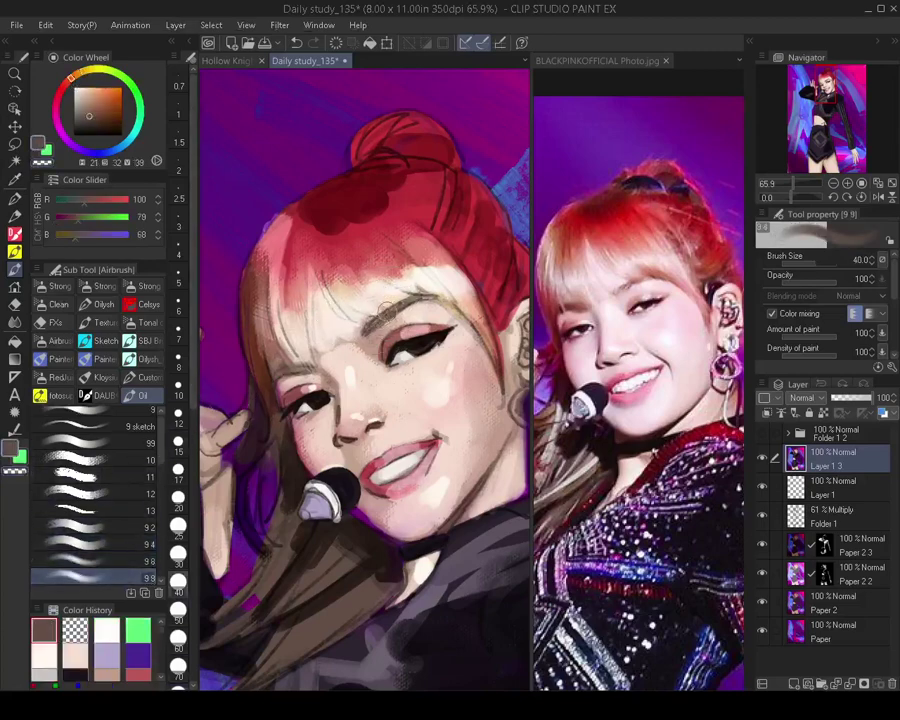
key("bracketright")
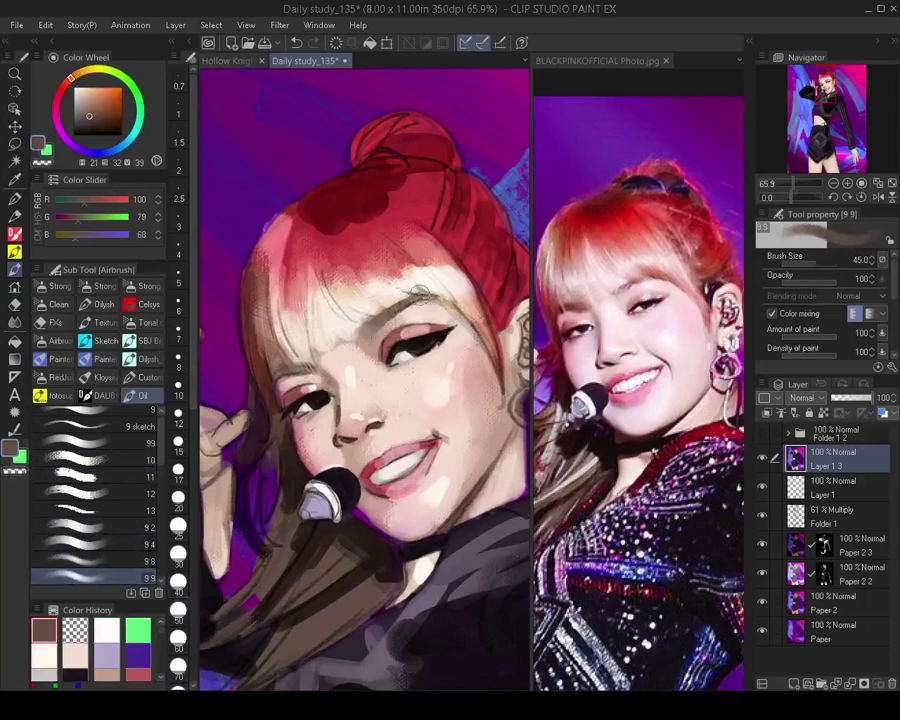
scroll(426, 282, "up", 1)
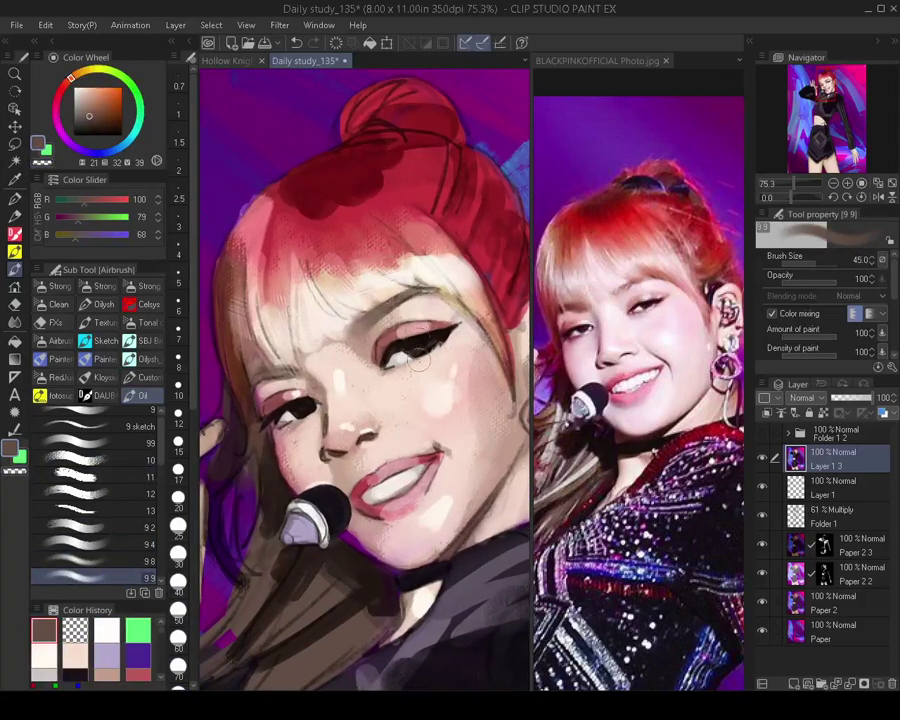
Brighten the white of the winged eye with sampled pale greyish-pink tones at brush size 20 to 25
left_click(400, 351, "alt")
key("bracketleft")
key("bracketleft")
key("bracketleft")
key("bracketleft")
key("bracketleft")
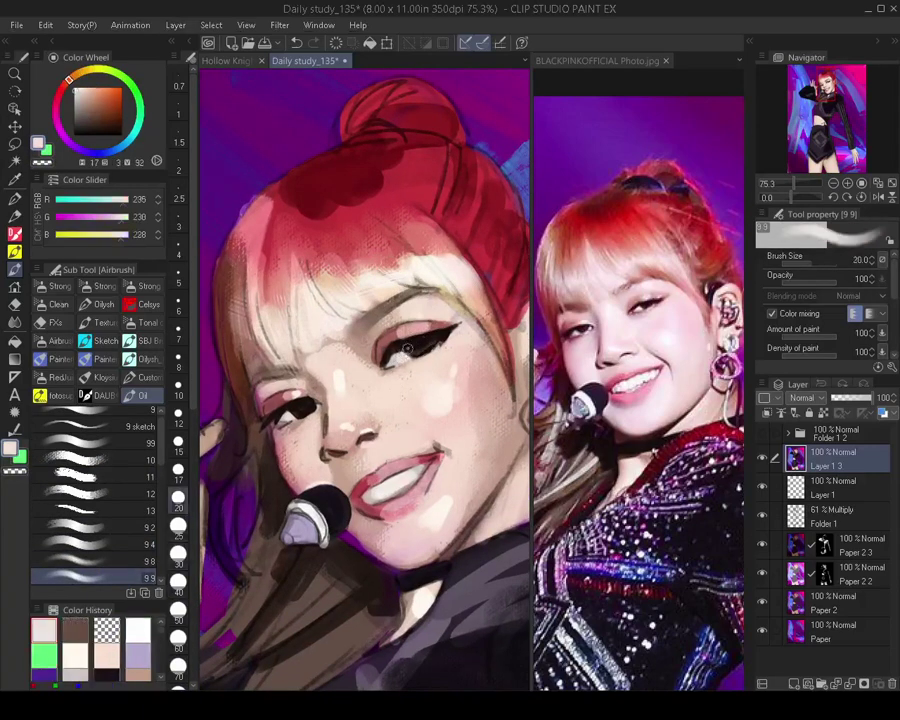
left_click(405, 351, "alt")
left_click(399, 356, "alt")
key("bracketright")
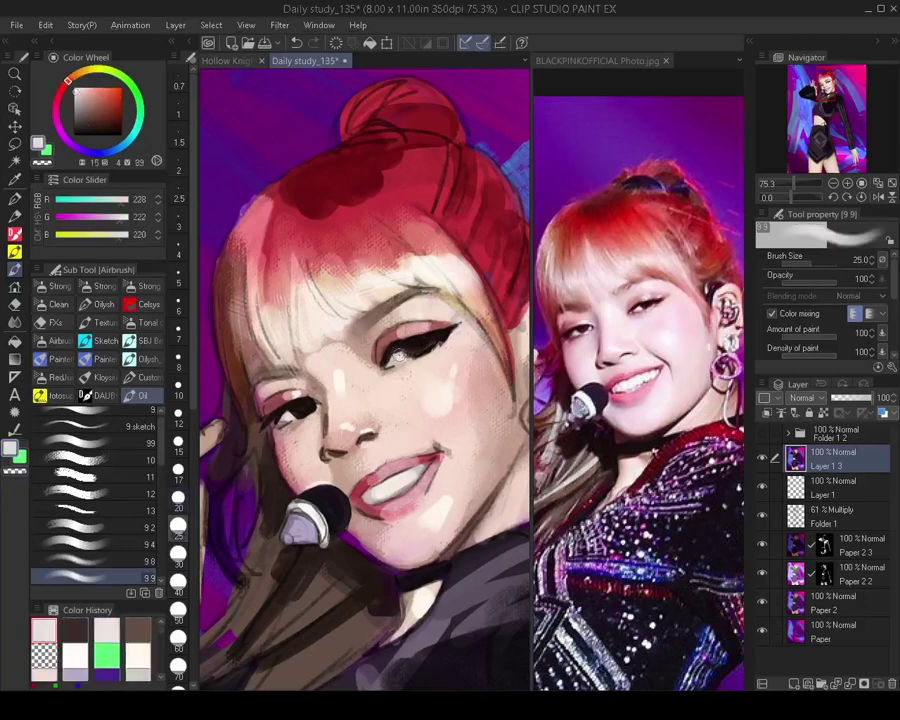
left_click(291, 246, "alt")
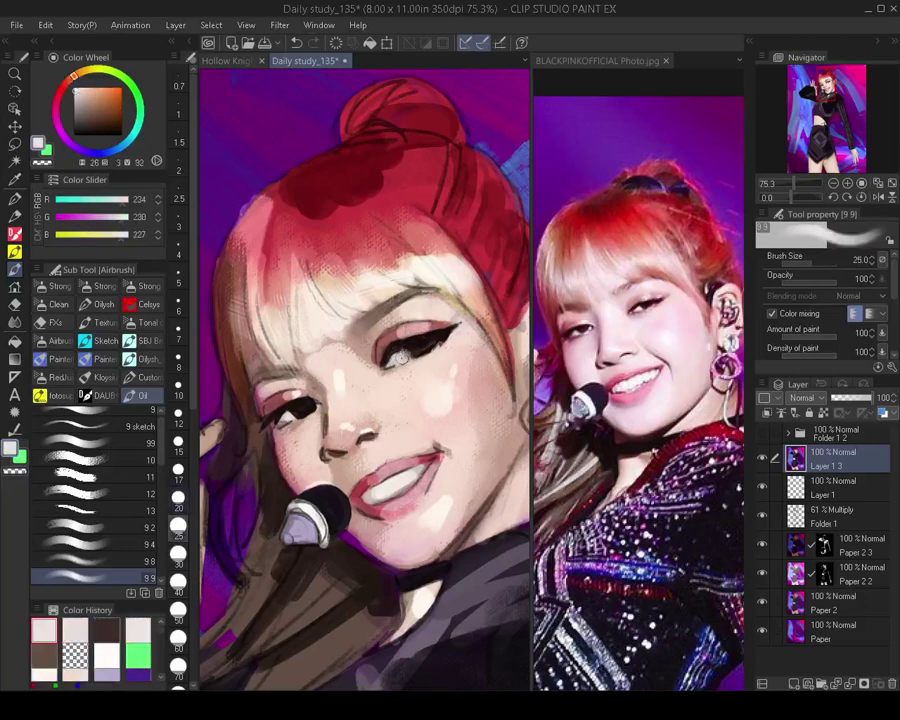
Refine the dark iris and winged eyeliner in sampled near-black with oil brush 9 4, reduced to size 10
left_click(390, 352, "alt")
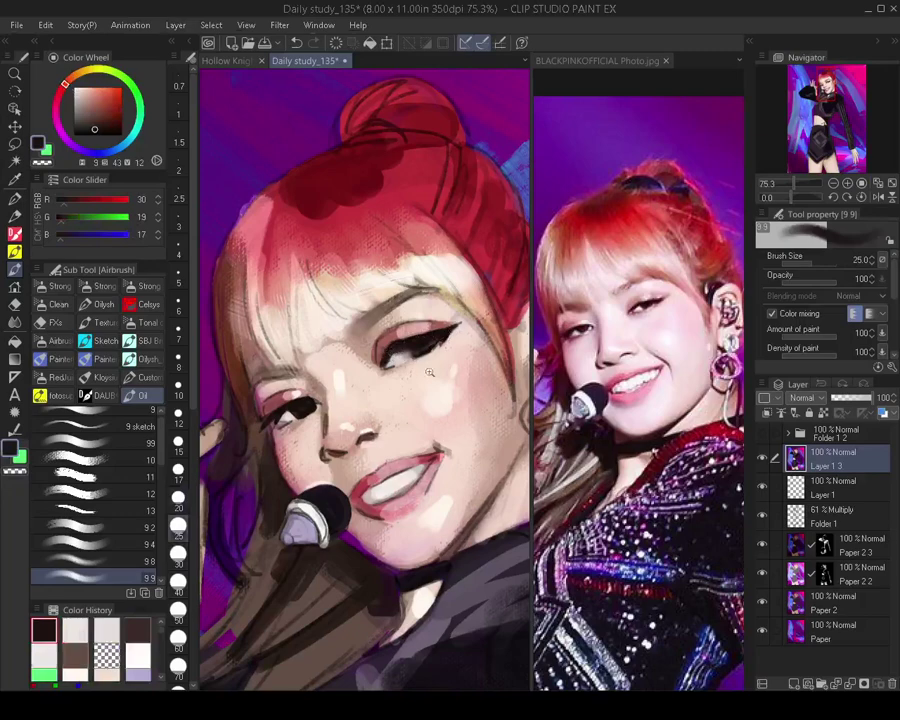
mouse_move(430, 372)
left_mouse_down()
mouse_move(403, 385)
mouse_move(430, 360)
left_mouse_up()
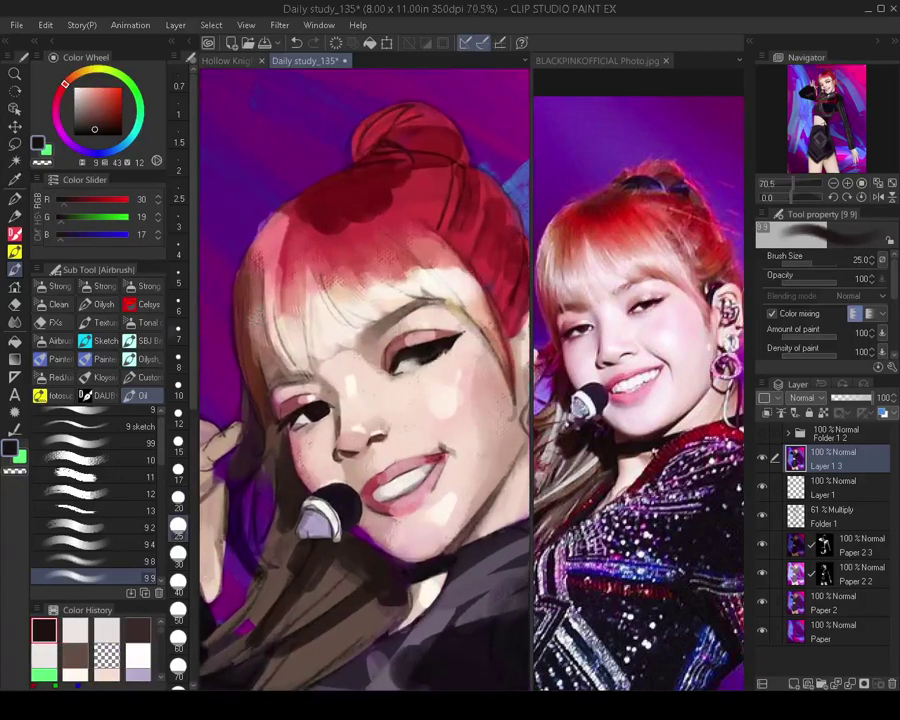
left_click(95, 544)
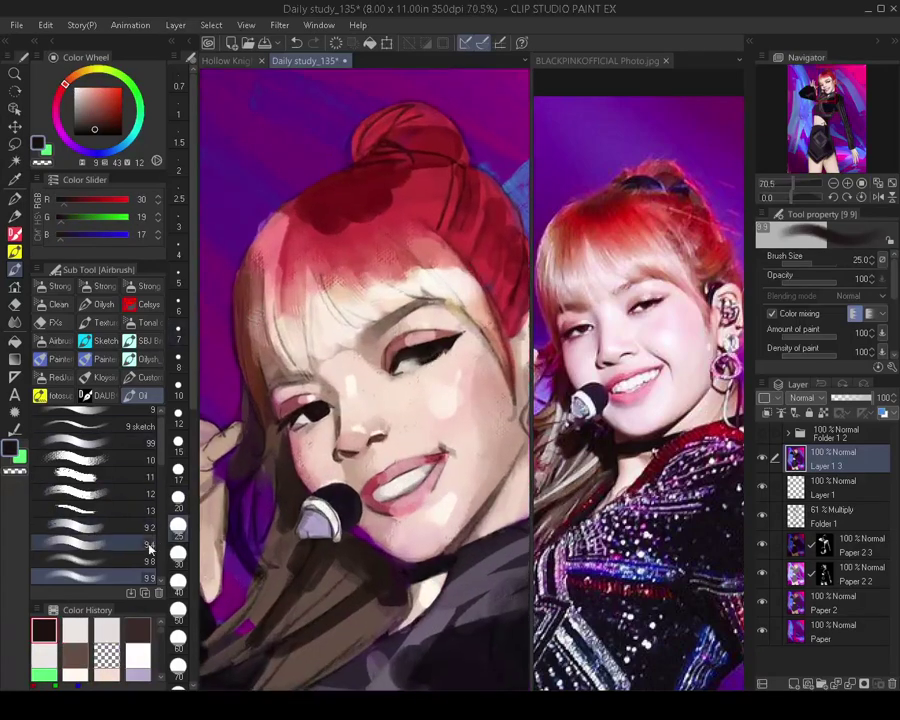
mouse_move(436, 351)
left_mouse_down()
mouse_move(430, 311)
mouse_move(455, 332)
left_mouse_up()
left_click(440, 350, "alt")
key("bracketleft")
key("bracketleft")
key("bracketleft")
key("bracketleft")
key("bracketleft")
key("bracketleft")
key("bracketleft")
key("bracketleft")
key("bracketleft")
key("bracketleft")
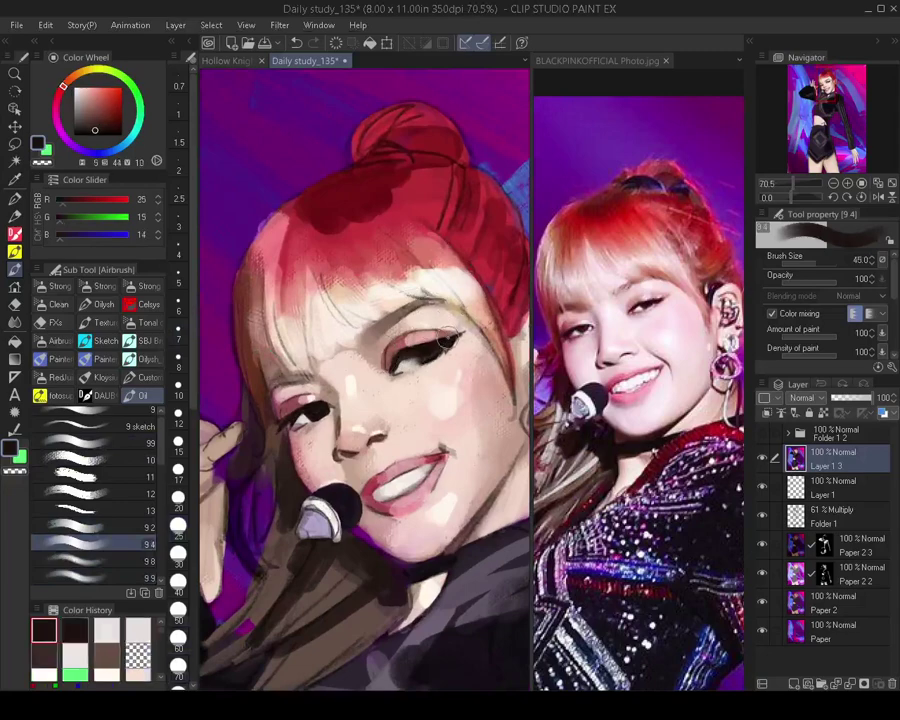
left_click_drag(448, 338, 436, 340)
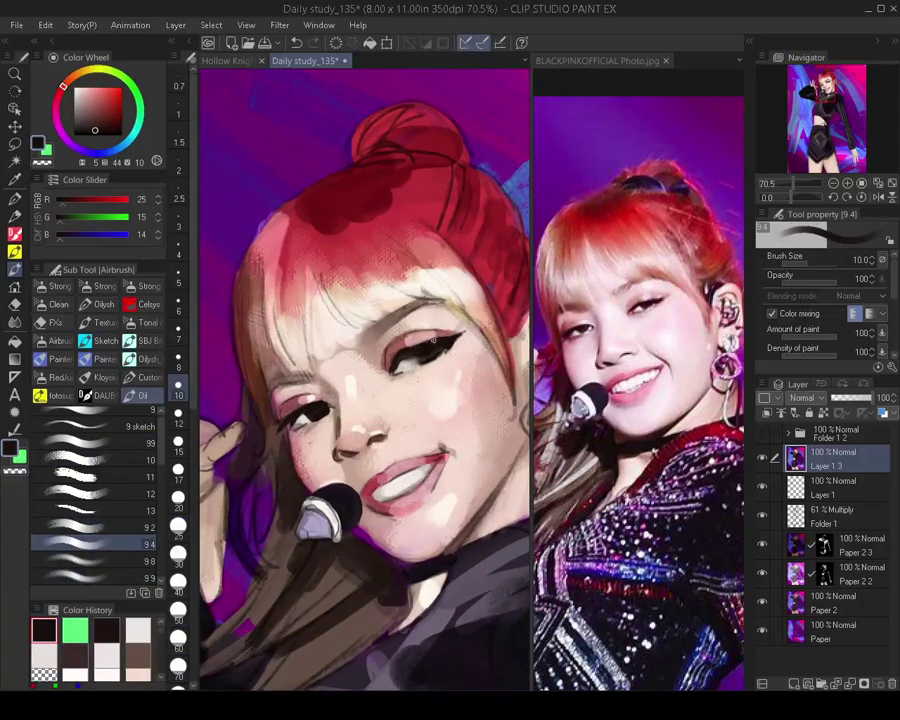
scroll(425, 362, "down", 5)
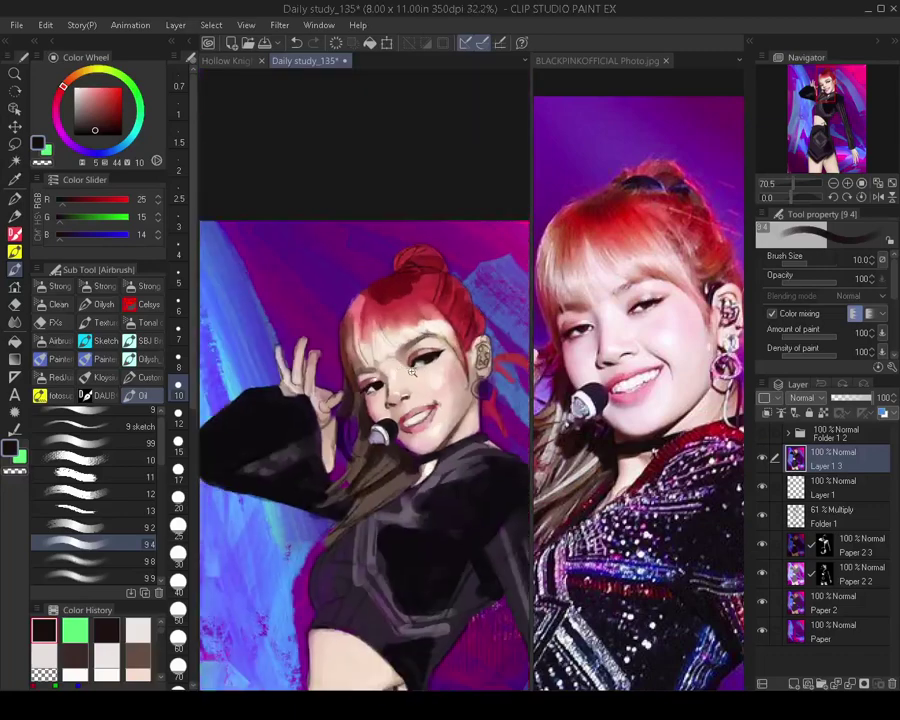
scroll(430, 379, "up", 5)
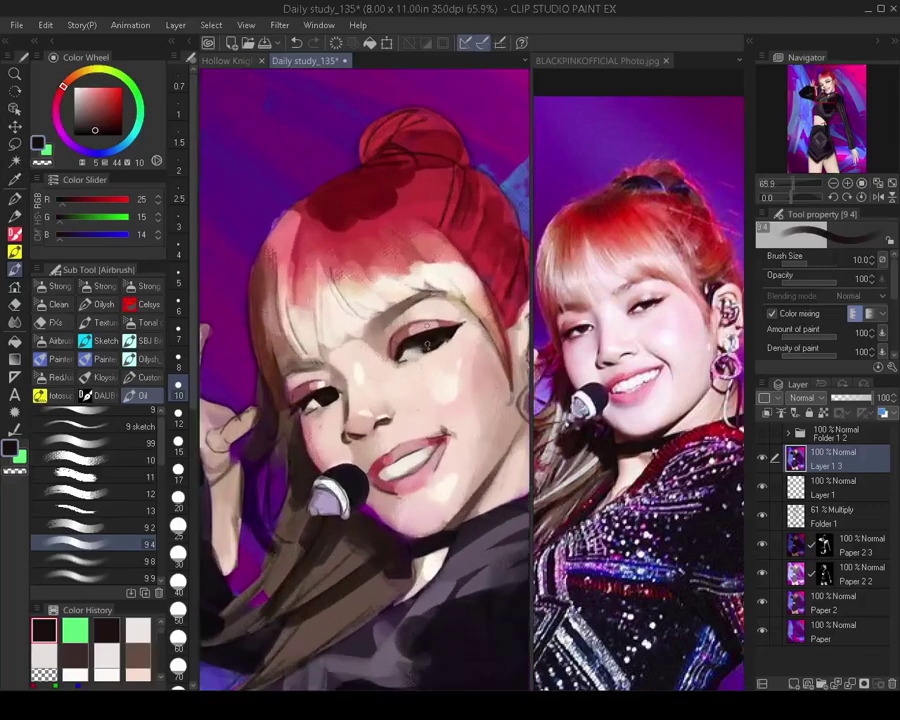
Mix a peach tone (RGB 234, 173, 151) from the facial skin and paint it beneath the winged eye at brush size 20
left_click(357, 347, "alt")
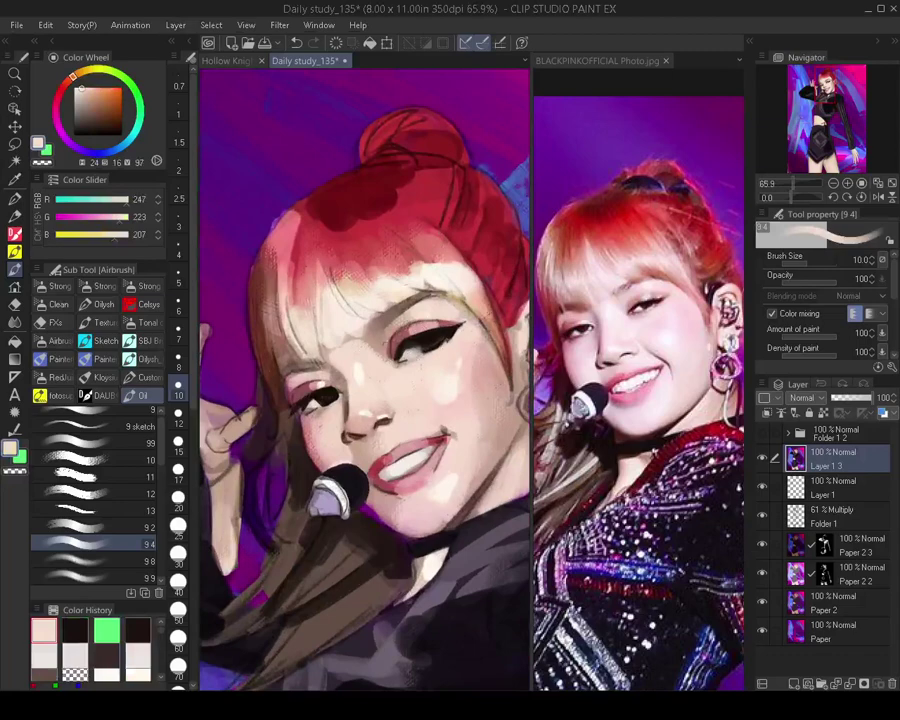
left_click(91, 92)
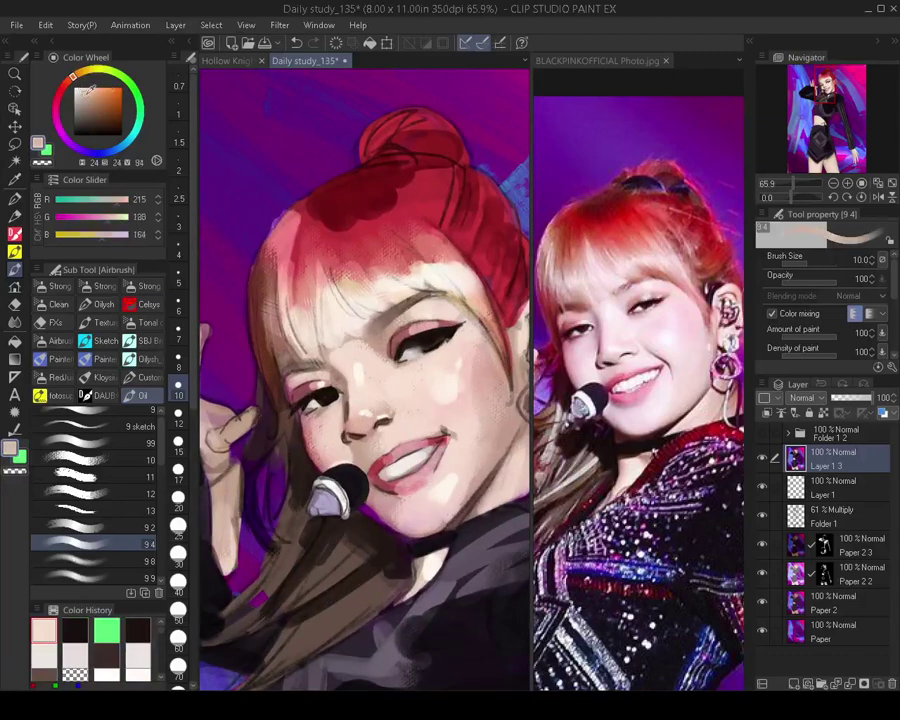
left_click(69, 82)
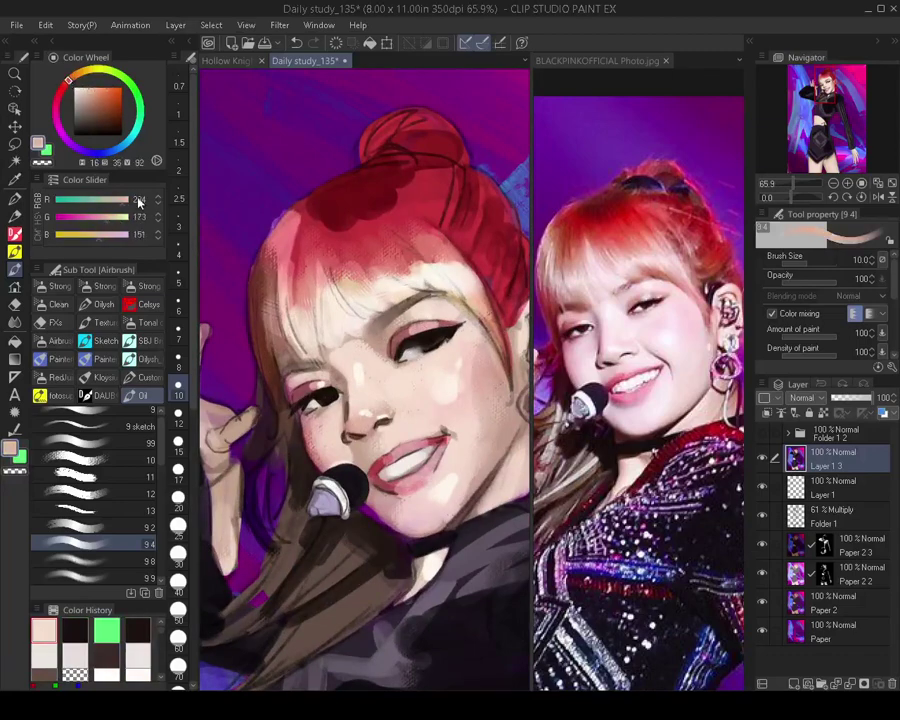
key("]")
key("]")
key("]")
key("]")
left_click_drag(425, 362, 402, 365)
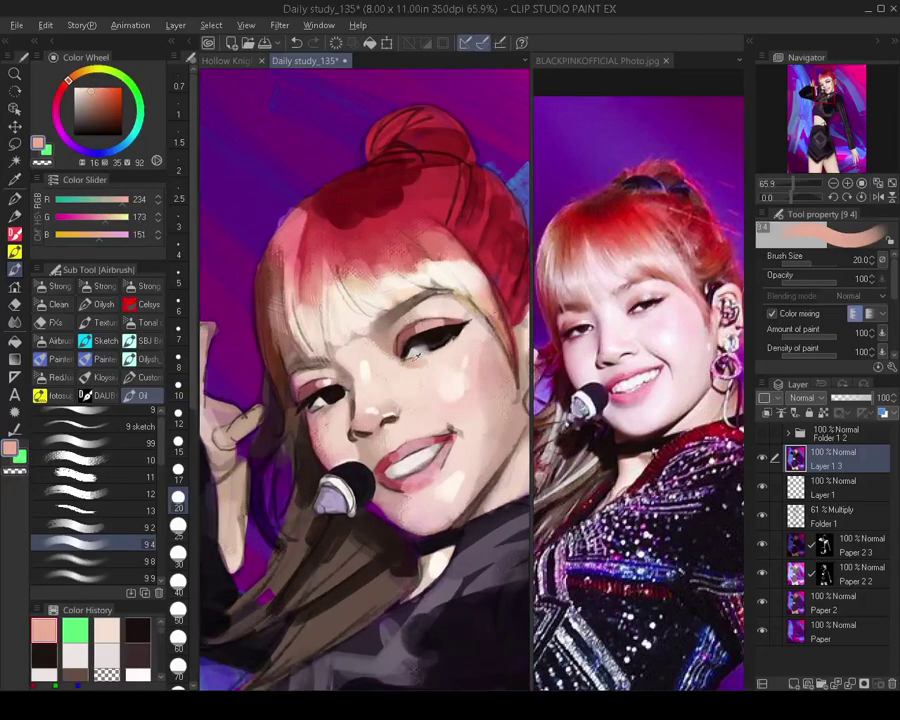
Define the eyelids of the winged eye in muted red-brown (RGB 159, 95, 88) at brush size 15 to 20
left_click(411, 365, "alt")
left_click_drag(410, 363, 408, 362)
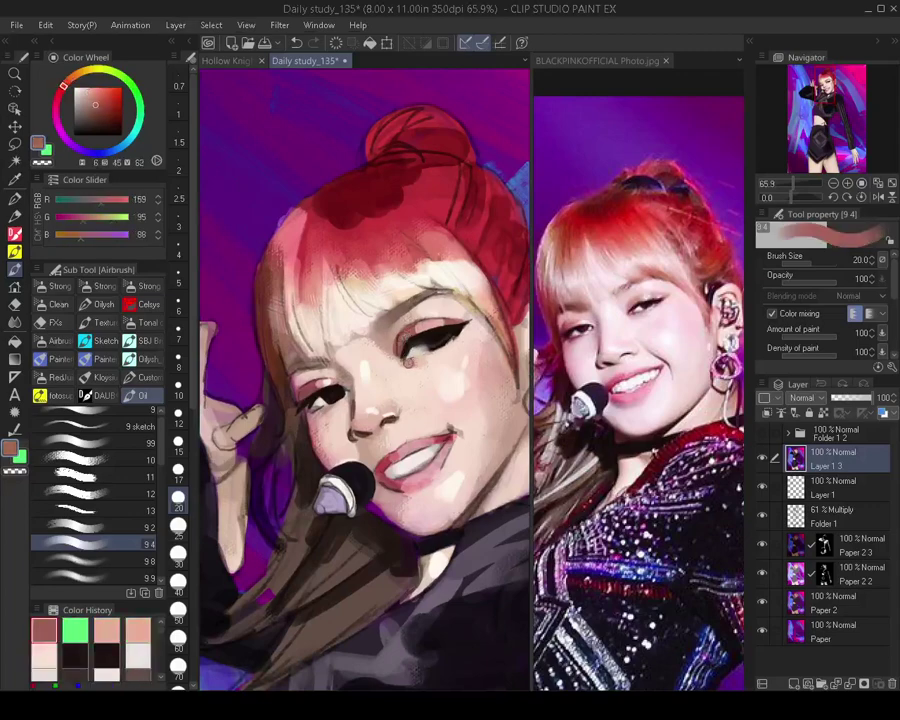
key("bracketleft")
key("bracketleft")
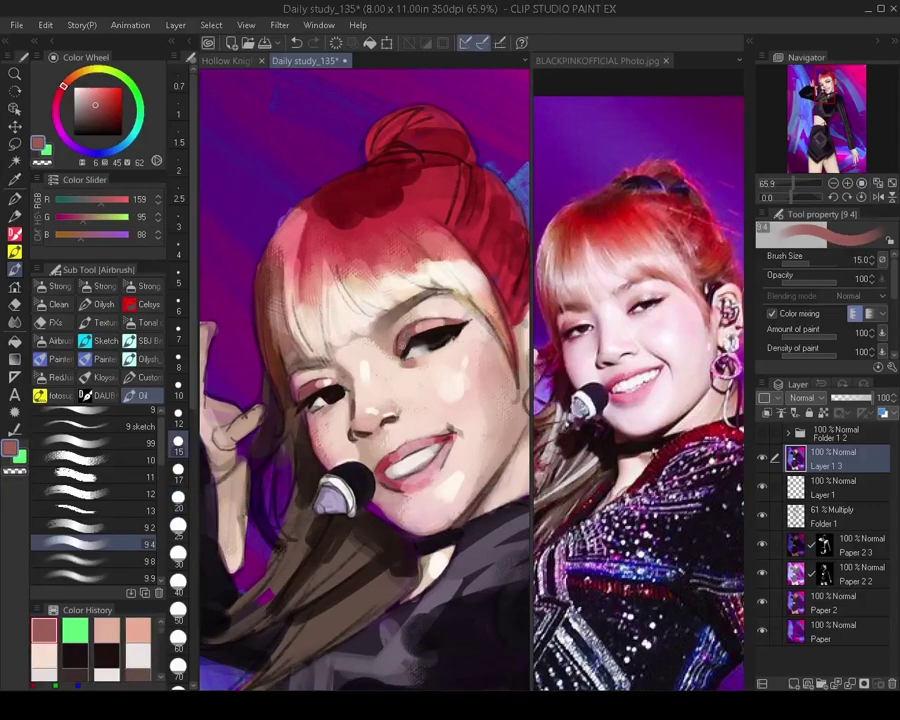
key("bracketright")
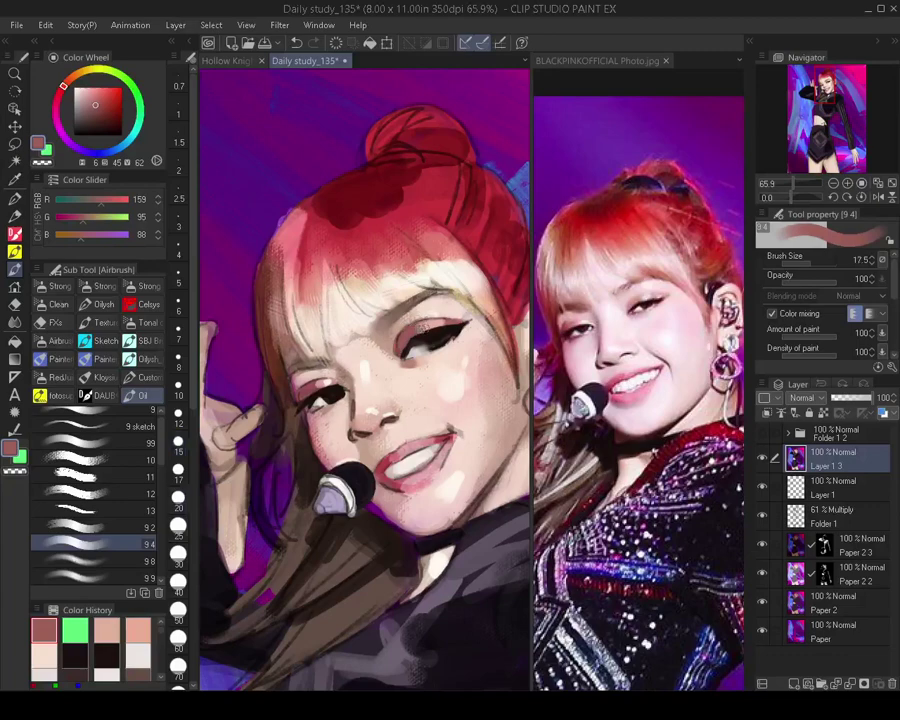
key("bracketleft")
key("bracketleft")
Smooth the dark patches on the crown of the hair with sampled red at brush size 45 to 60
scroll(409, 362, "down", 5)
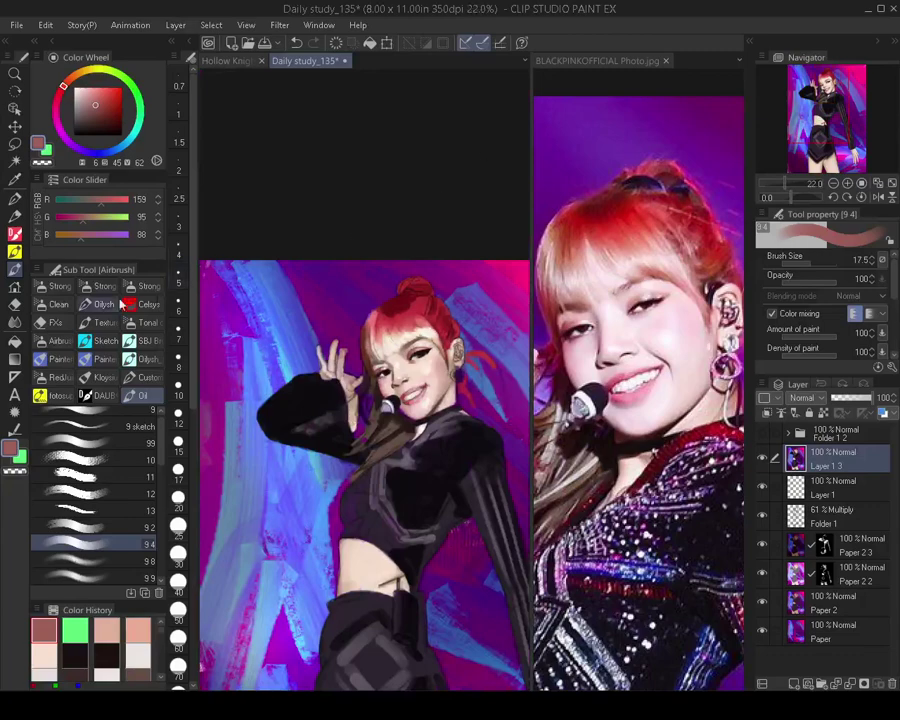
scroll(378, 355, "up", 4)
left_click_drag(378, 355, 395, 359)
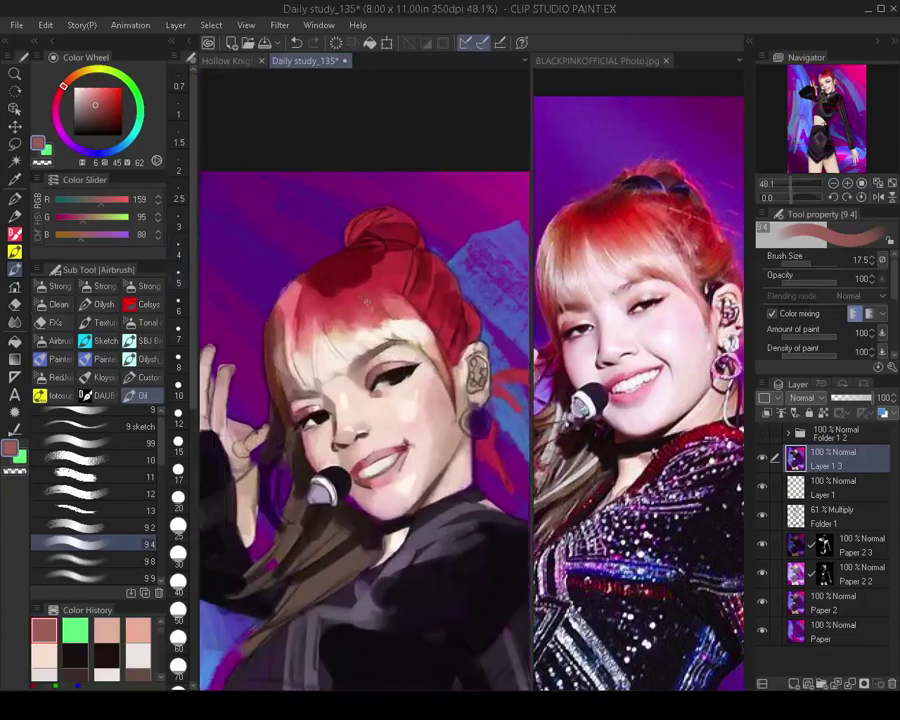
left_click(343, 294, "alt")
key("]")
key("]")
key("]")
key("]")
key("]")
key("]")
key("]")
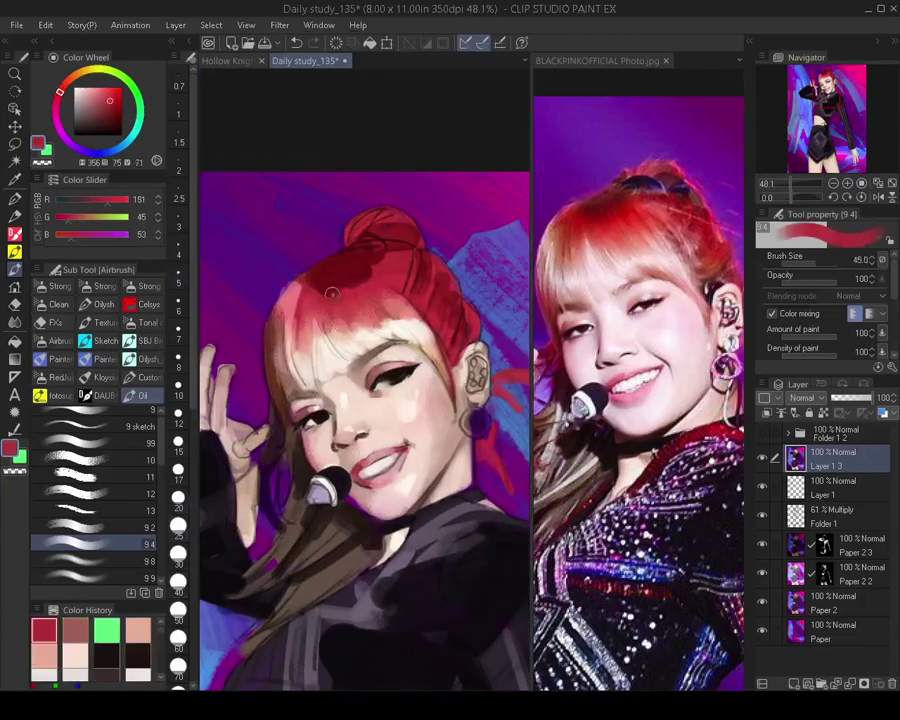
left_click(336, 297, "alt")
key("]")
mouse_move(335, 296)
left_mouse_down()
mouse_move(332, 284)
mouse_move(344, 291)
left_mouse_up()
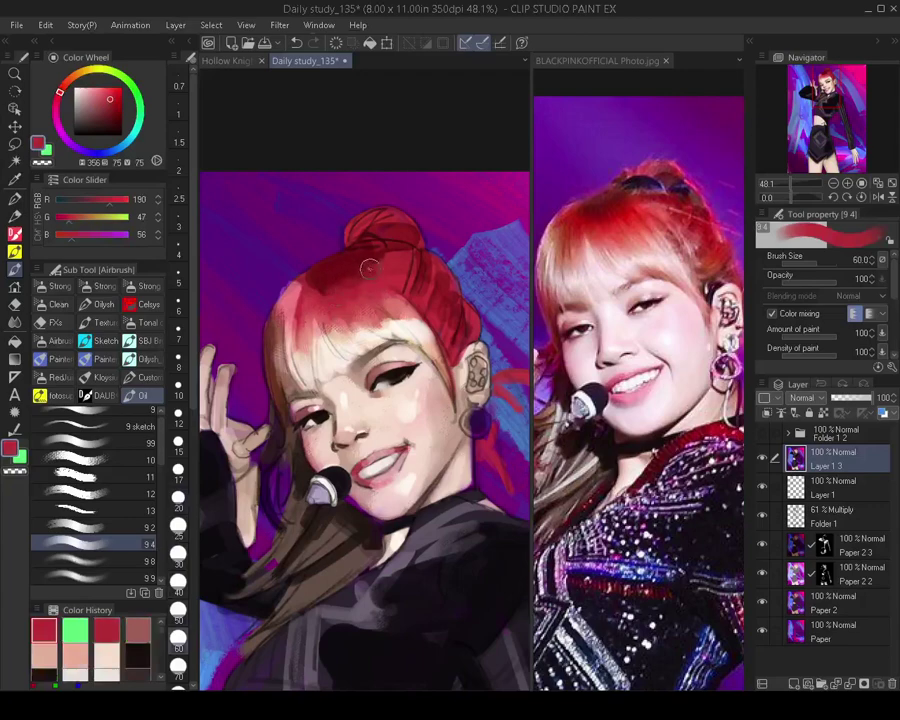
left_click_drag(347, 267, 303, 287)
Blend a lighter sampled red (RGB 196, 57, 65) toward the outer edge of the bangs at brush size 40 to 45
key("[")
key("[")
left_click(311, 292, "alt")
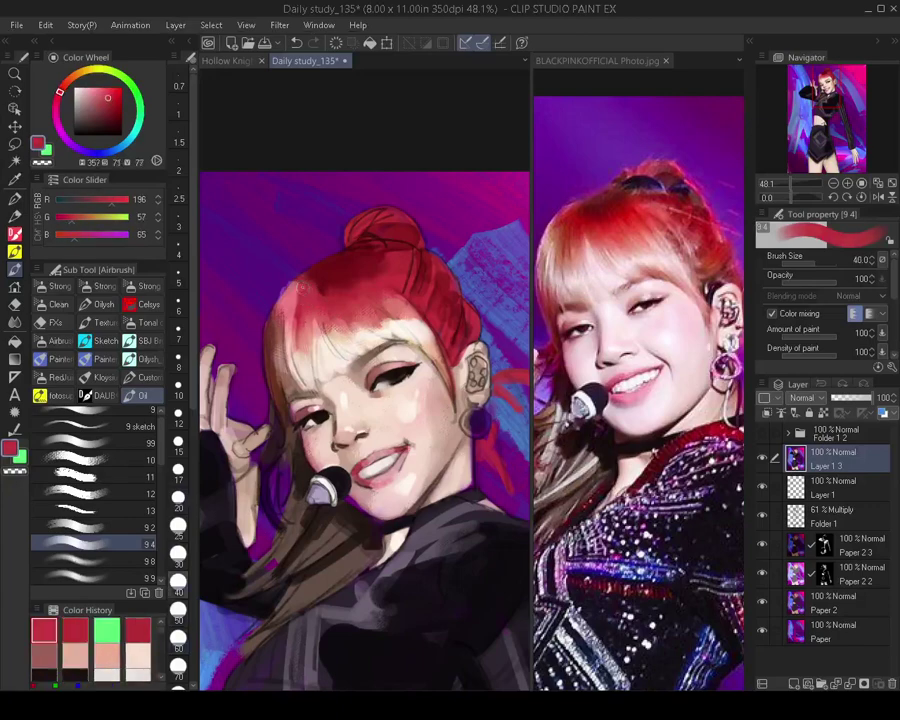
key("bracketleft")
key("bracketright")
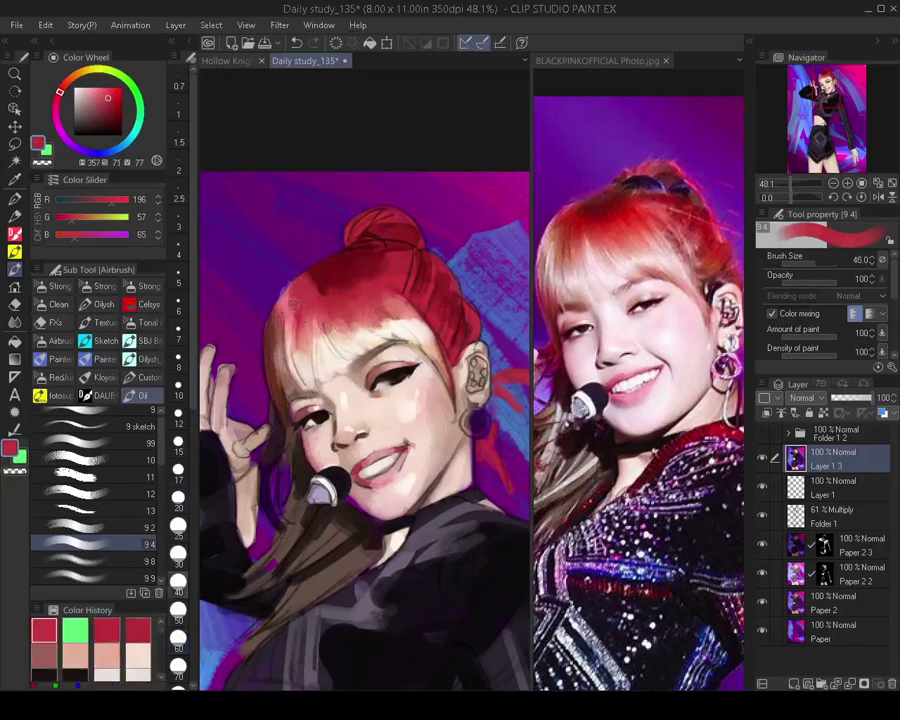
Paint a thin cream highlight (RGB 245, 228, 216) along the outer edge of the bangs on the microphone side at brush size 8
left_click(320, 361, "alt")
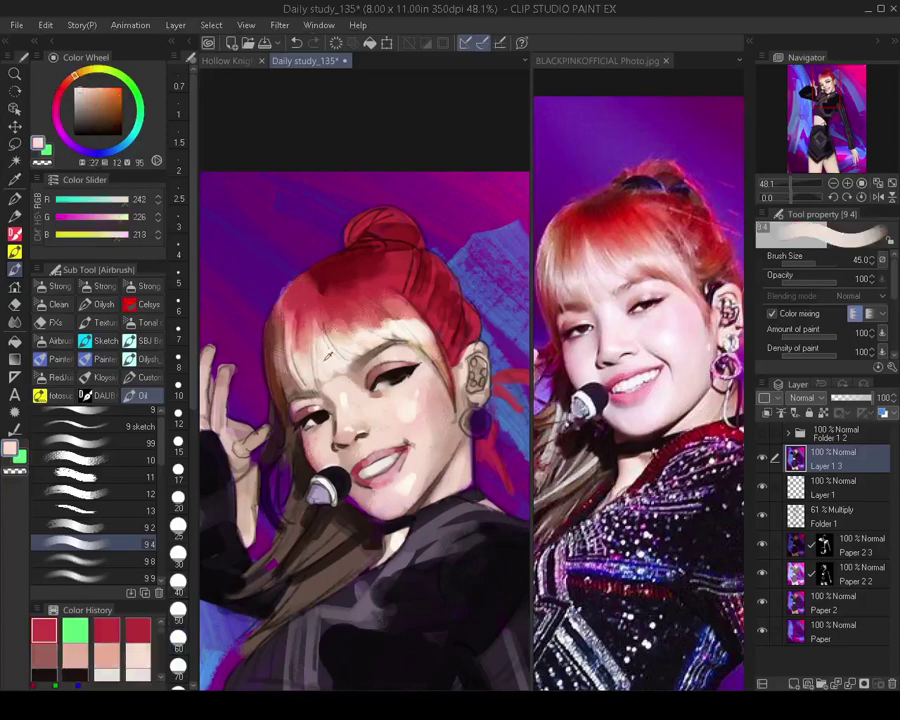
key("bracketleft")
key("bracketleft")
key("bracketleft")
key("bracketleft")
key("bracketleft")
key("bracketleft")
key("bracketleft")
key("bracketleft")
key("bracketleft")
key("bracketleft")
key("bracketleft")
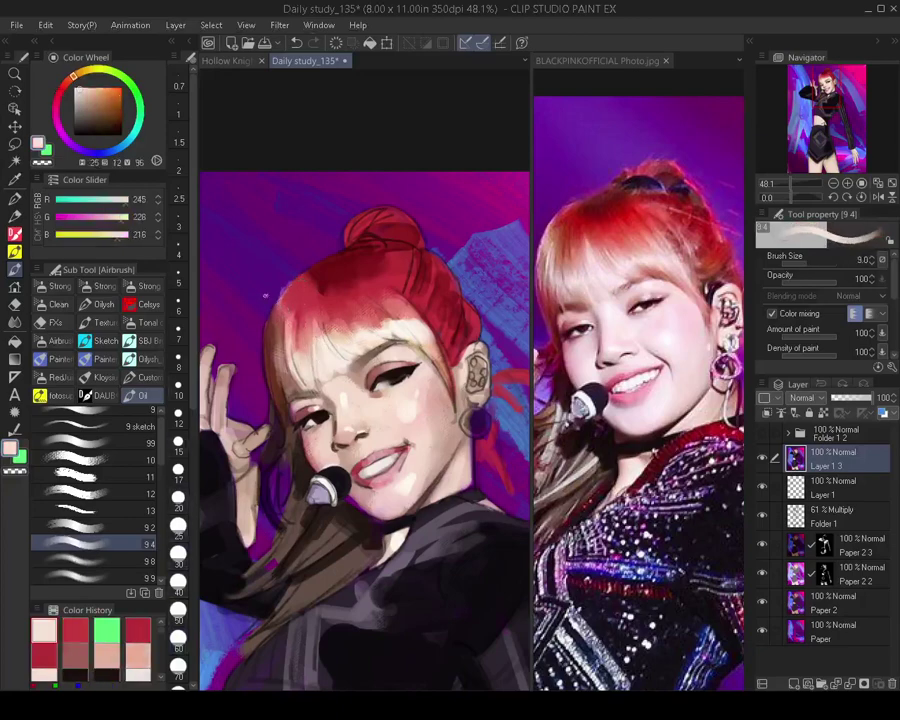
left_click_drag(281, 295, 270, 326)
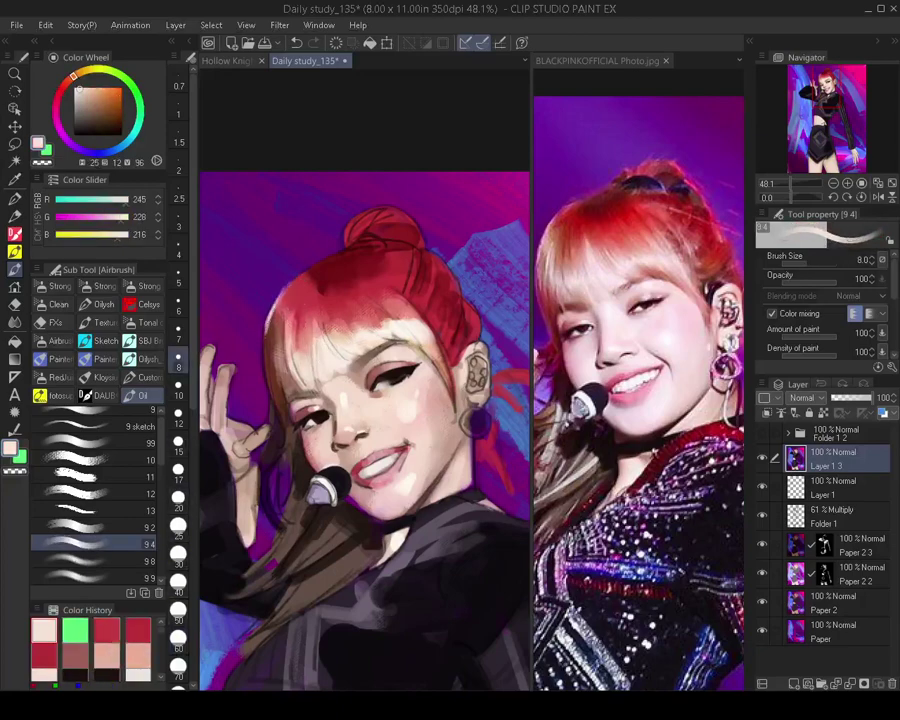
Add broader cream strands down the outer bangs on the microphone side with a larger brush
key("bracketright")
key("bracketright")
key("bracketright")
key("bracketright")
key("bracketright")
key("bracketright")
key("bracketright")
key("bracketright")
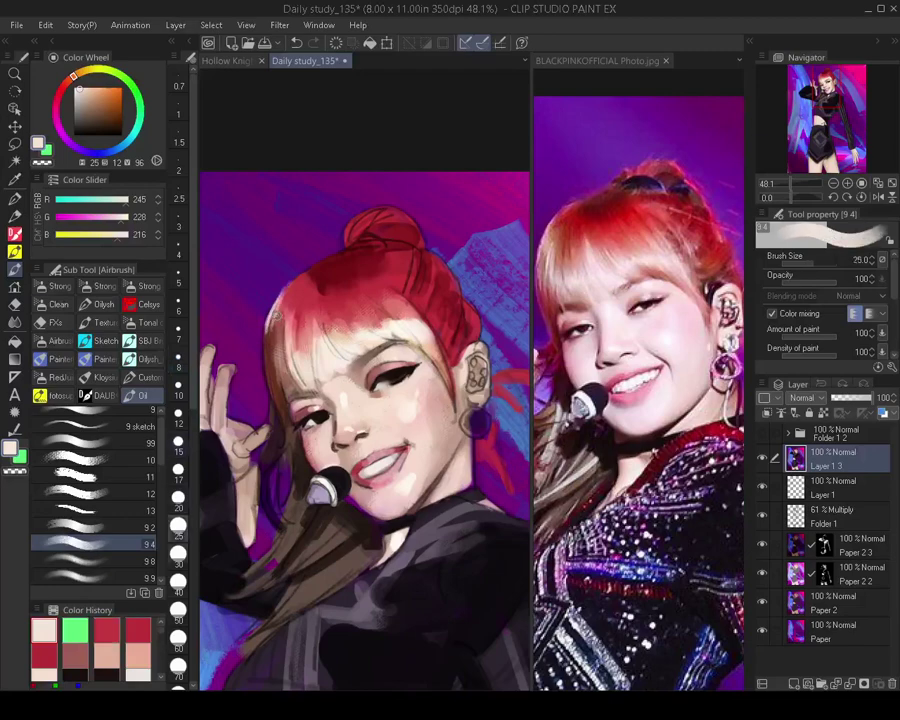
key("bracketleft")
mouse_move(282, 302)
left_mouse_down()
mouse_move(277, 338)
mouse_move(290, 364)
left_mouse_up()
Blend sampled red (RGB 192, 60, 70) down into the roots of the cream outer bangs at brush size 30
left_click(292, 293, "alt")
key("bracketright")
left_click_drag(296, 284, 285, 326)
mouse_move(290, 307)
left_mouse_down()
mouse_move(275, 353)
mouse_move(248, 348)
left_mouse_up()
scroll(301, 288, "up", 4)
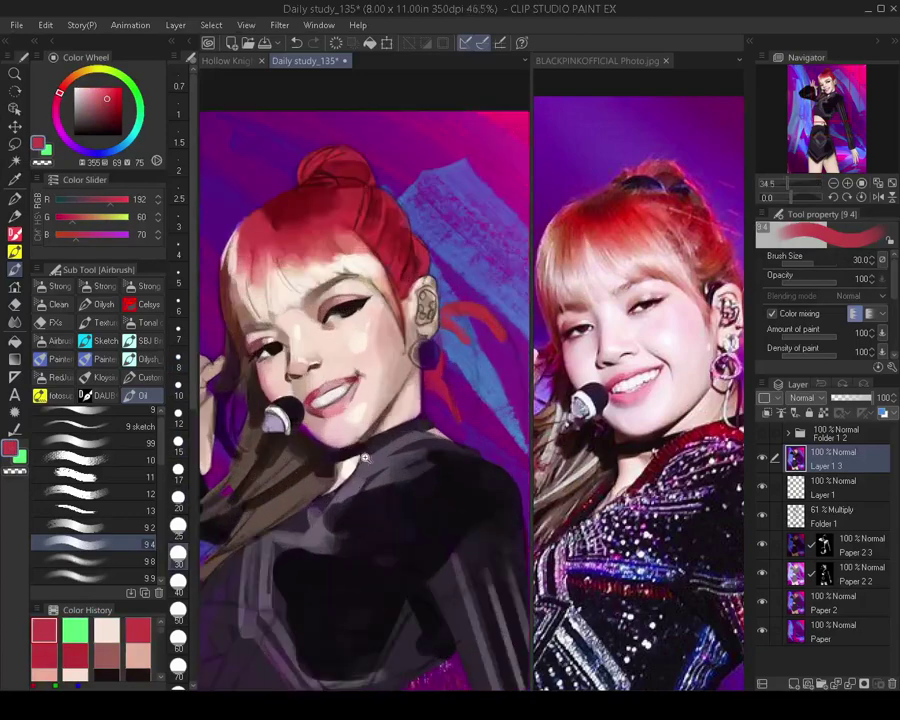
Darken the sampled brown to RGB 27, 15, 10 and paint shadow between the microphone and the chin at brush size 17.5
left_click(296, 431, "alt")
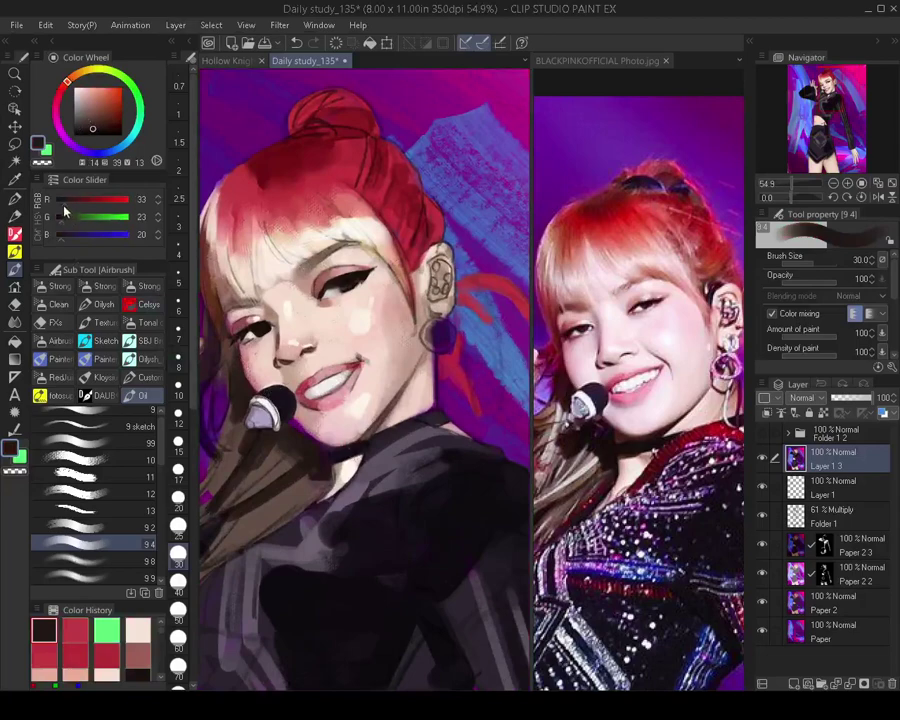
mouse_move(64, 207)
left_mouse_down()
mouse_move(58, 242)
mouse_move(60, 224)
left_mouse_up()
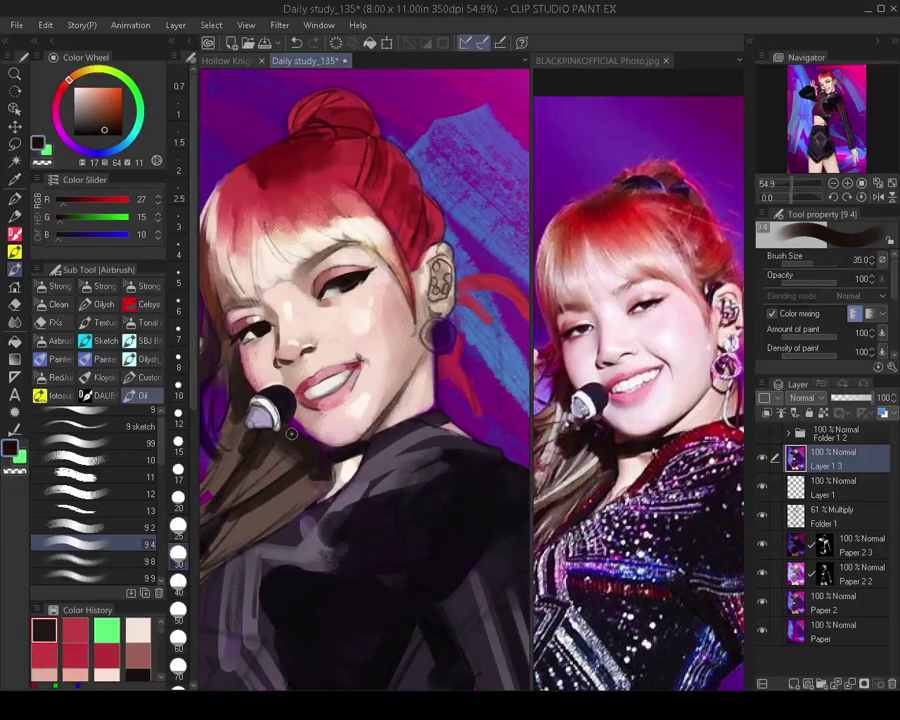
key("bracketleft")
key("bracketleft")
key("bracketleft")
left_click_drag(295, 431, 308, 441)
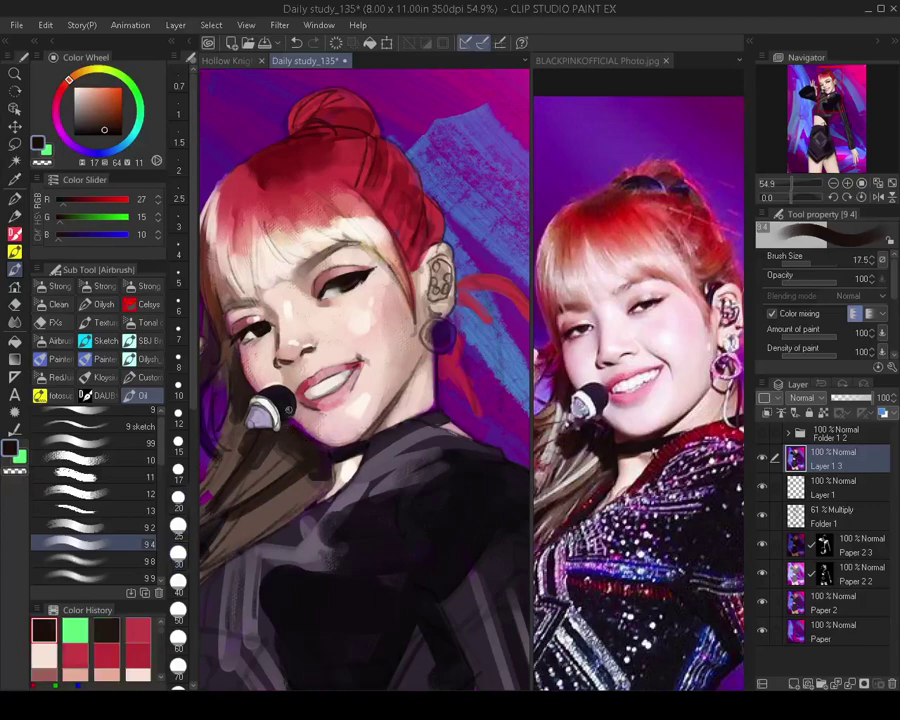
Blend sampled skin tones (RGB 240, 206, 203 and 224, 187, 186) from the chin up along the jaw at brush size 25
left_click(325, 420, "alt")
key("bracketright")
key("bracketright")
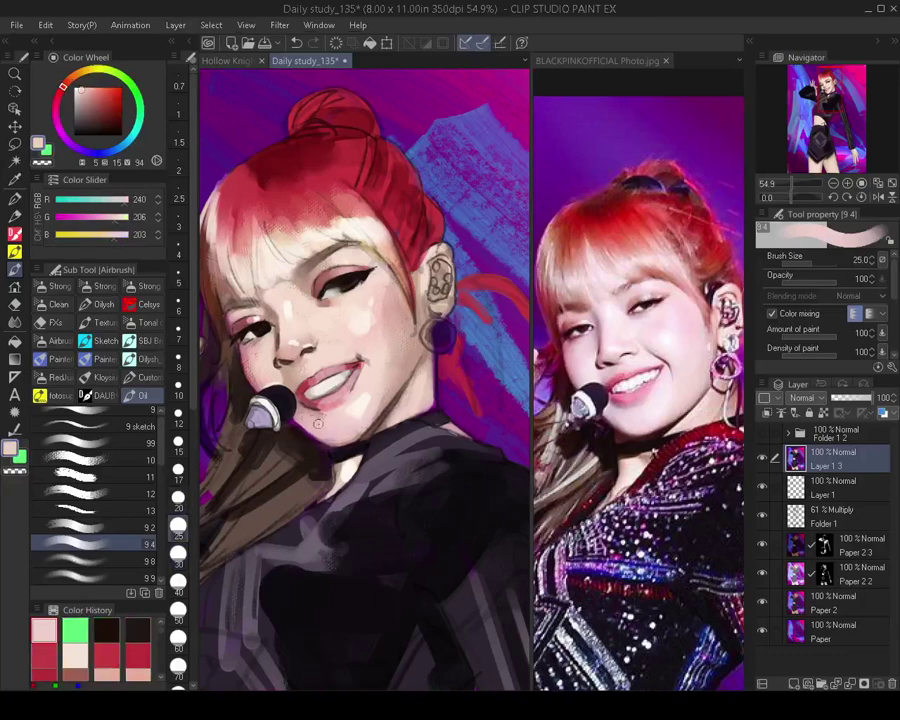
key("bracketright")
key("bracketright")
left_click(363, 418, "alt")
key("bracketleft")
key("bracketleft")
left_click_drag(361, 430, 380, 392)
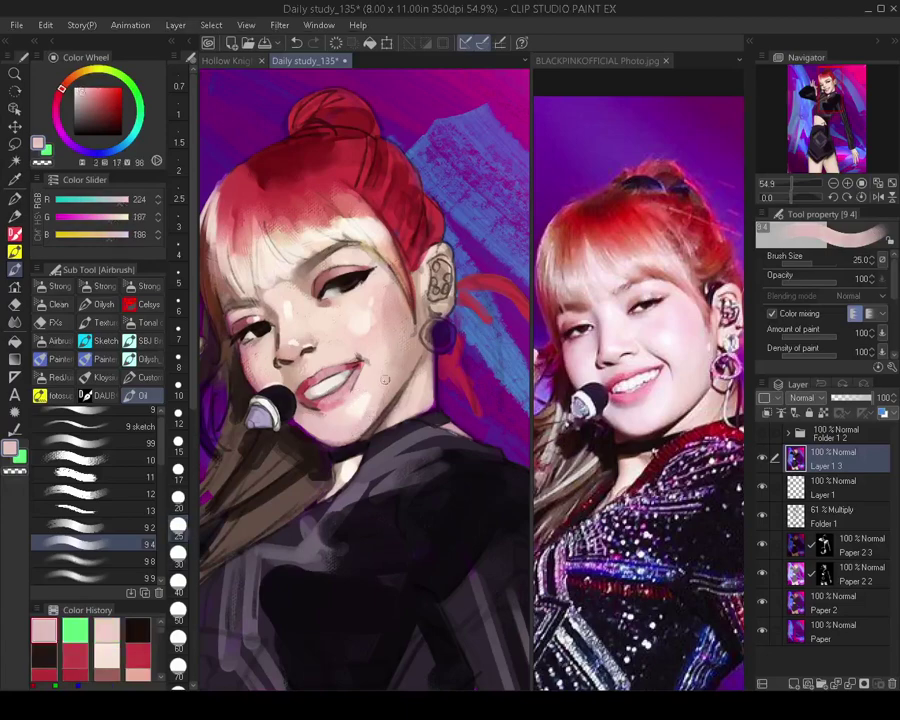
Sample light skin (RGB 243, 214, 203) and blend it over the lower cheek near the ear at brush size 50
key("bracketright")
key("bracketright")
left_click(381, 380, "alt")
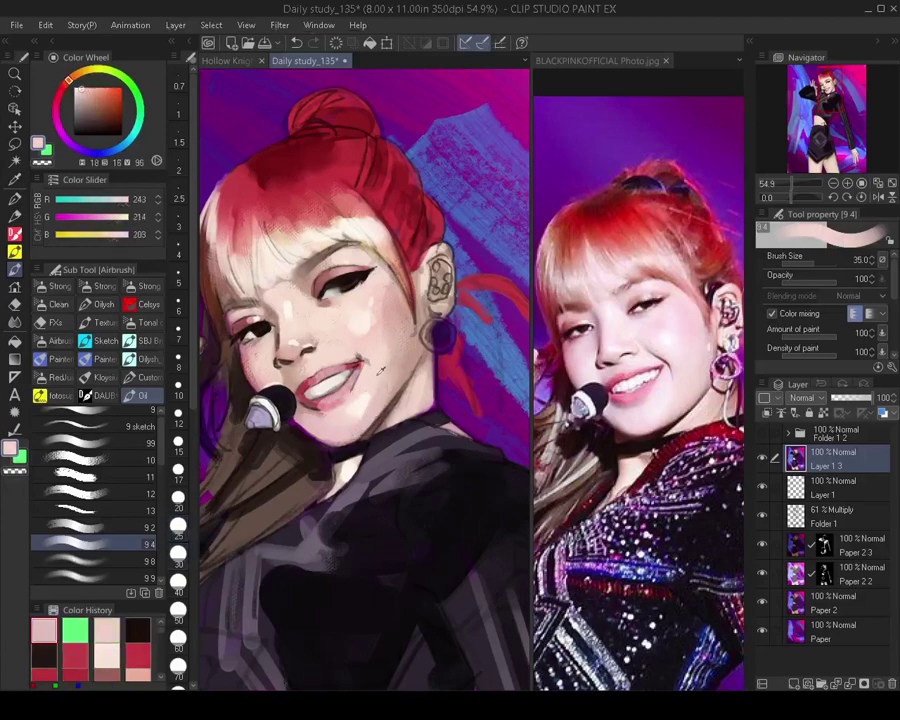
key("bracketleft")
key("bracketright")
key("bracketright")
key("bracketright")
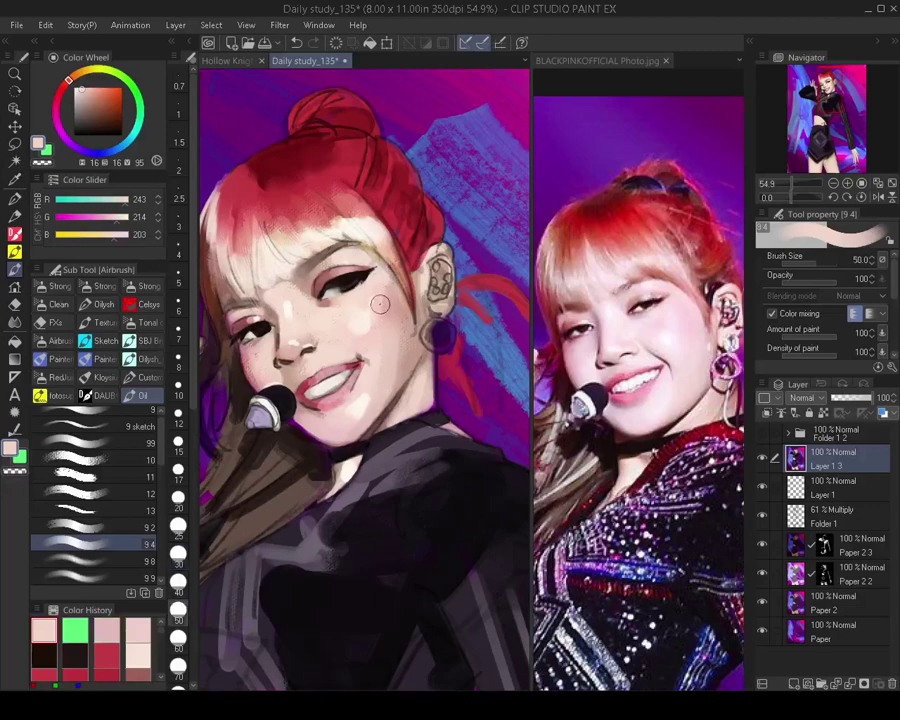
key("bracketright")
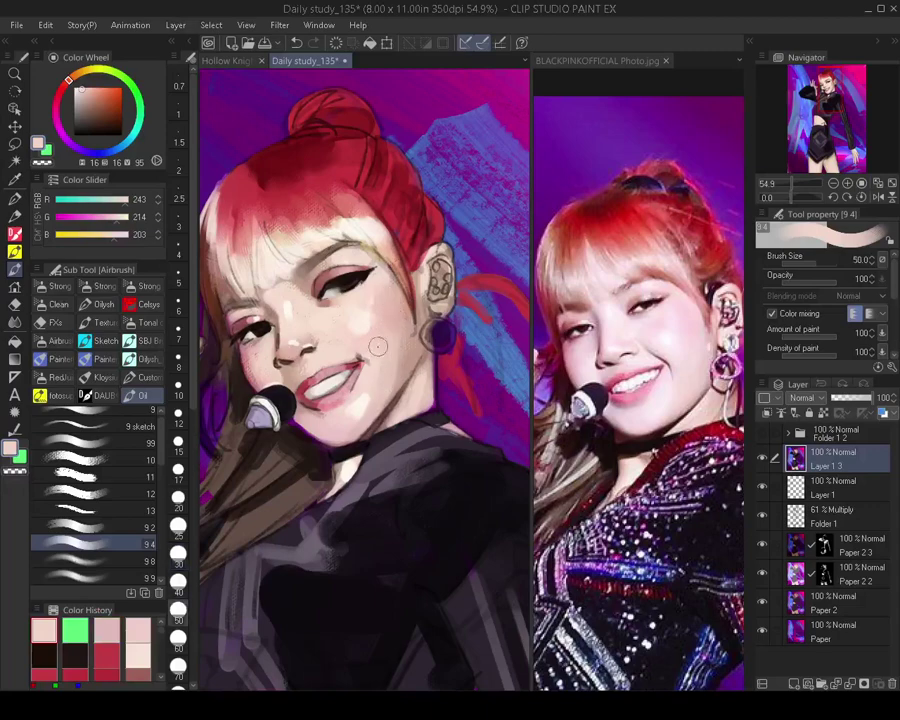
left_click_drag(396, 346, 395, 369)
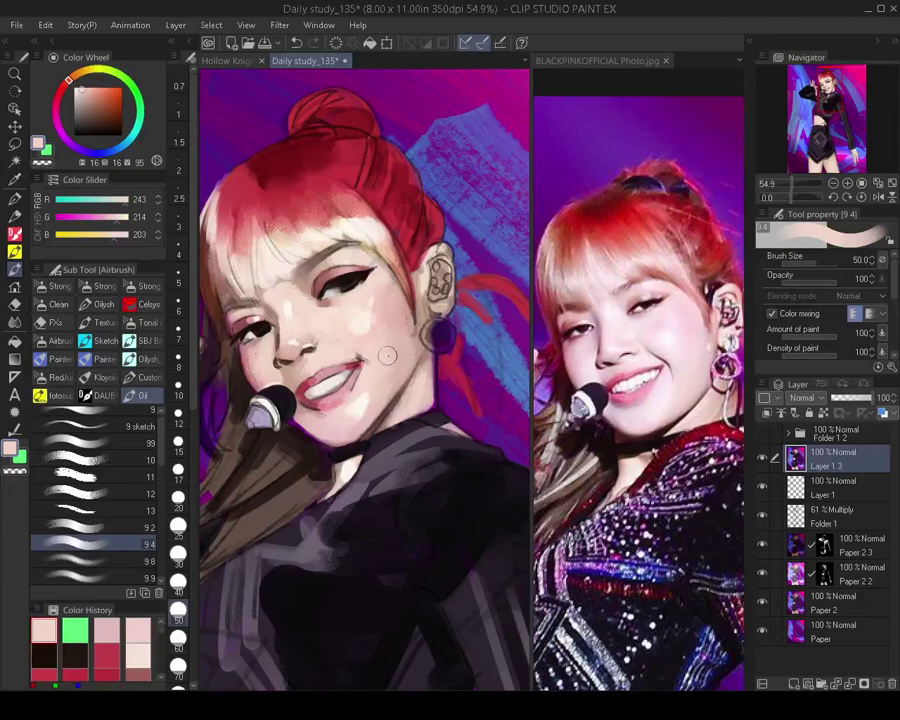
Smooth the skin from the cheek to the mouth corner with the same light tone, reducing the brush from size 60 to 25
key("bracketright")
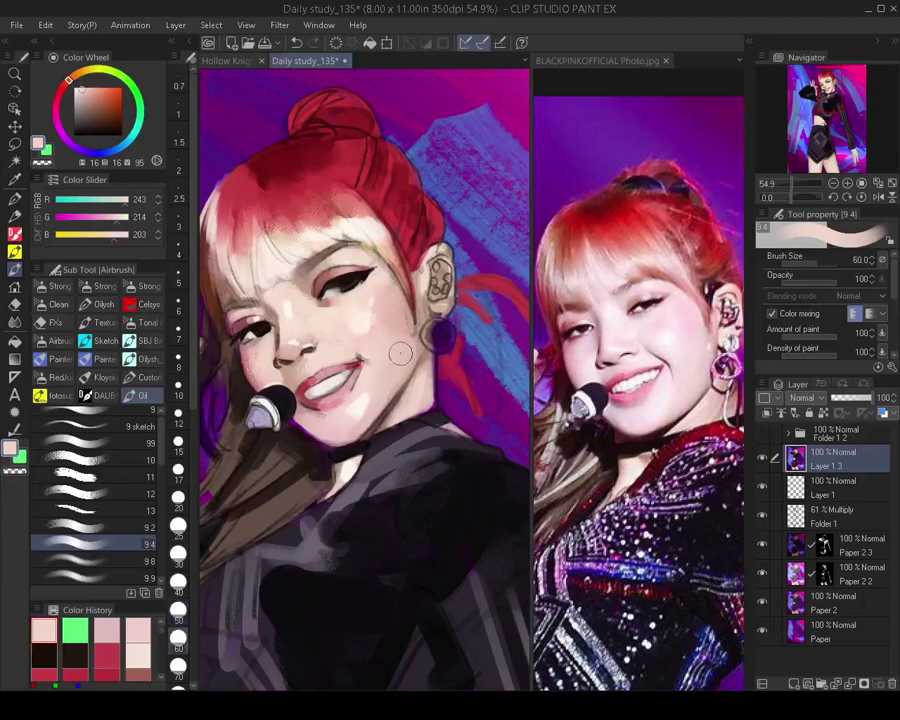
key("bracketleft")
key("bracketleft")
key("bracketleft")
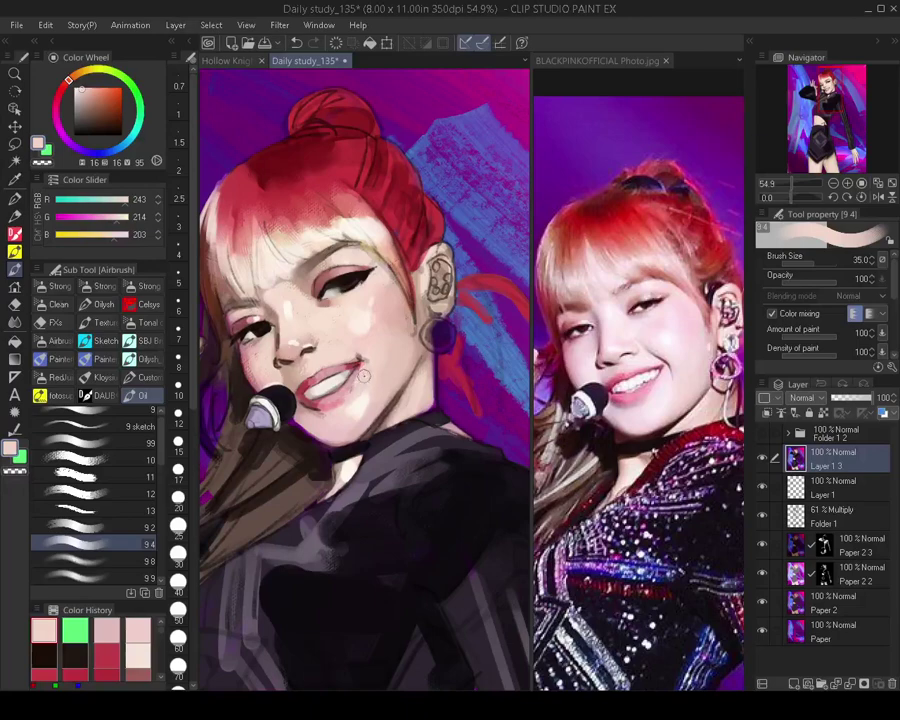
key("bracketleft")
key("bracketleft")
Check the figure mirrored, lasso the eye nearest the ear and duplicate it onto a new layer
scroll(348, 403, "down", 4)
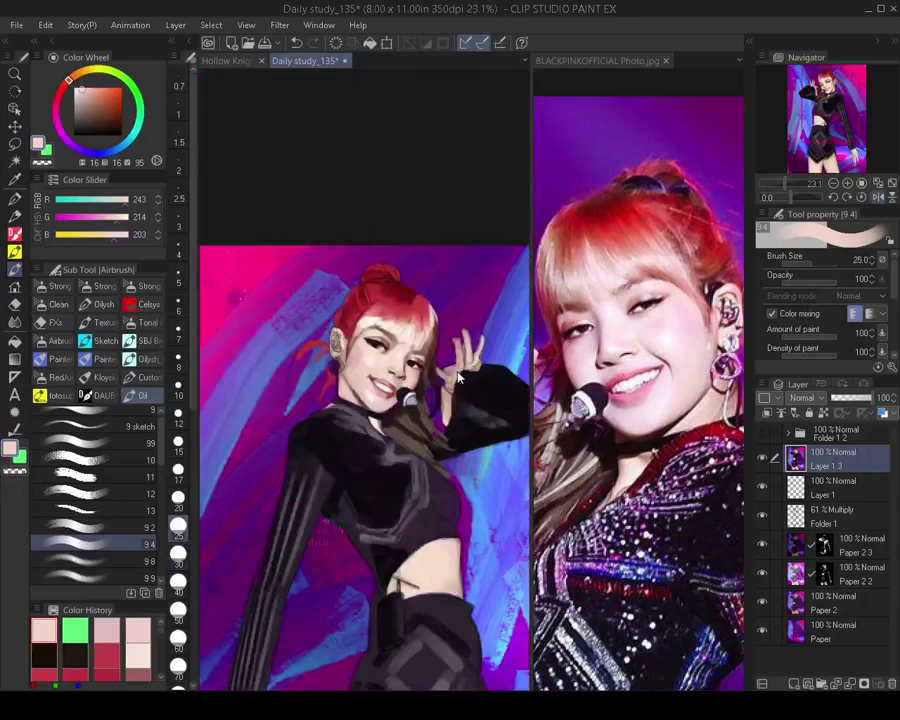
key("h")
left_click_drag(320, 351, 390, 391)
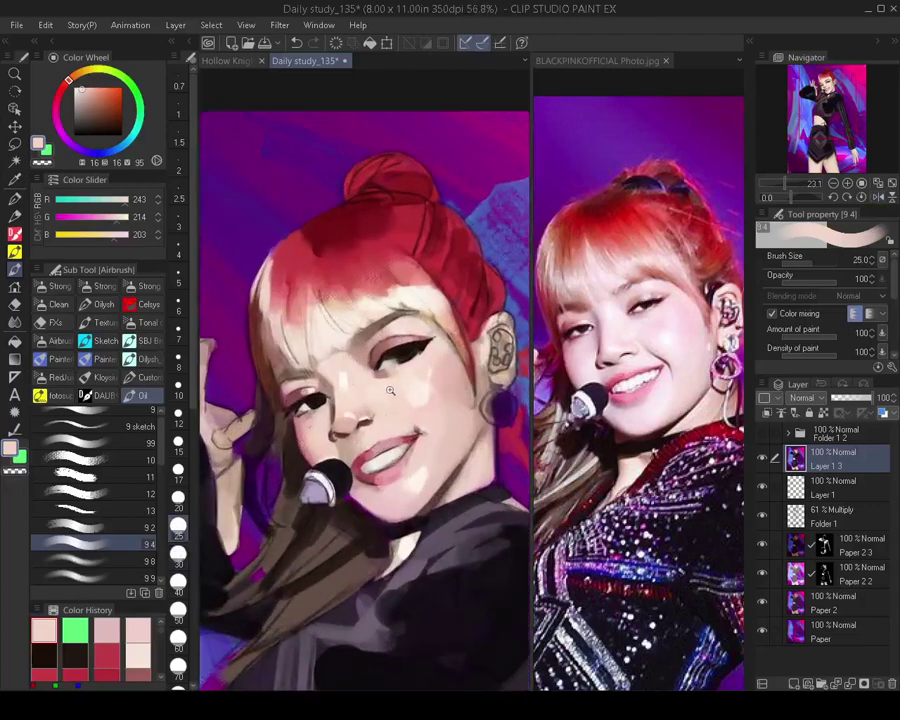
key("m")
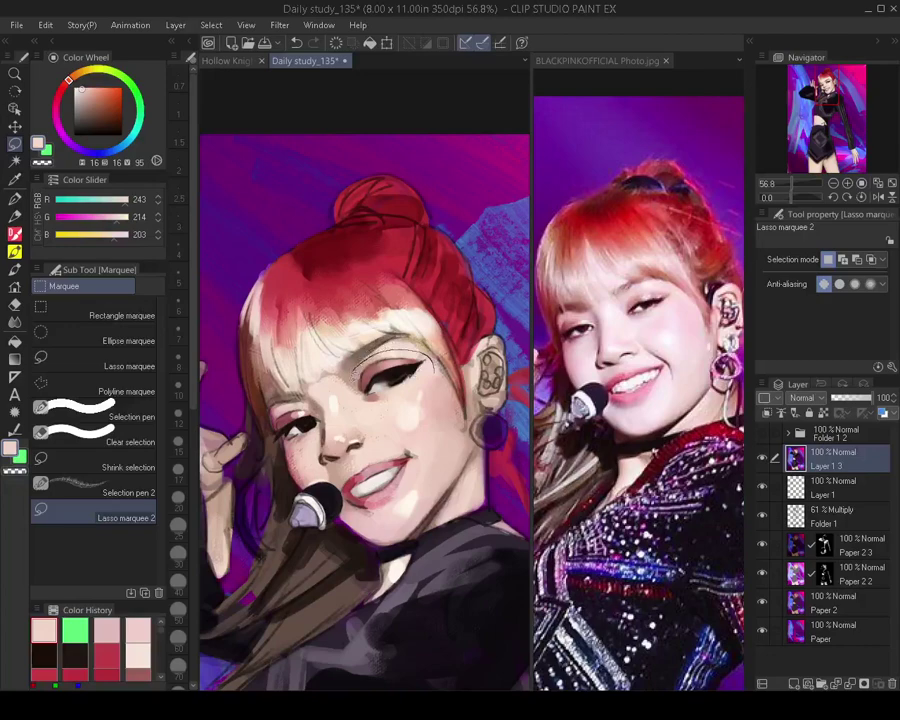
left_click_drag(424, 384, 428, 376)
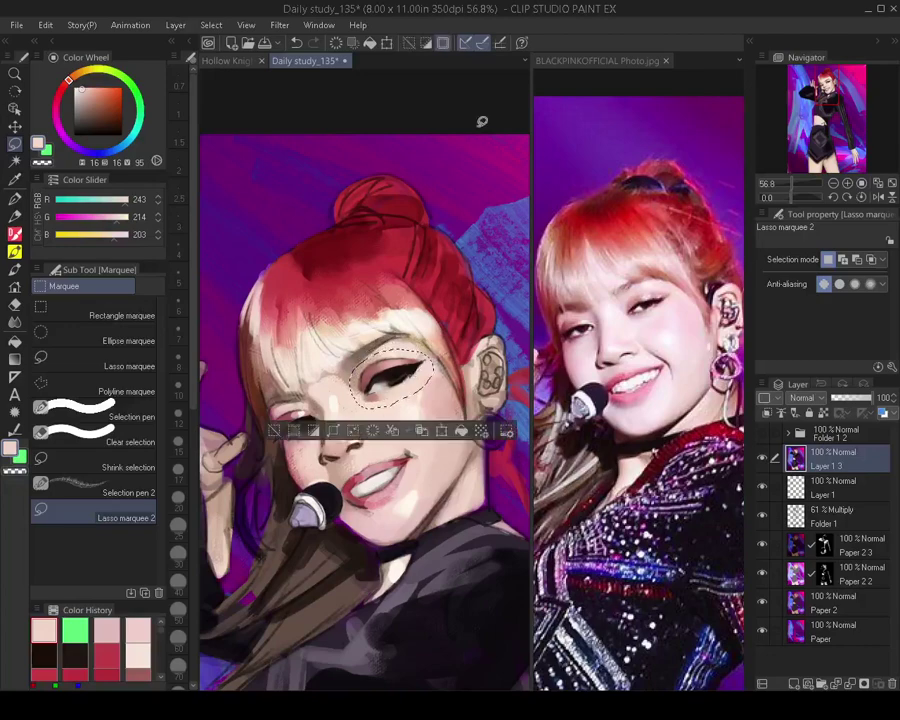
key("ctrl+c")
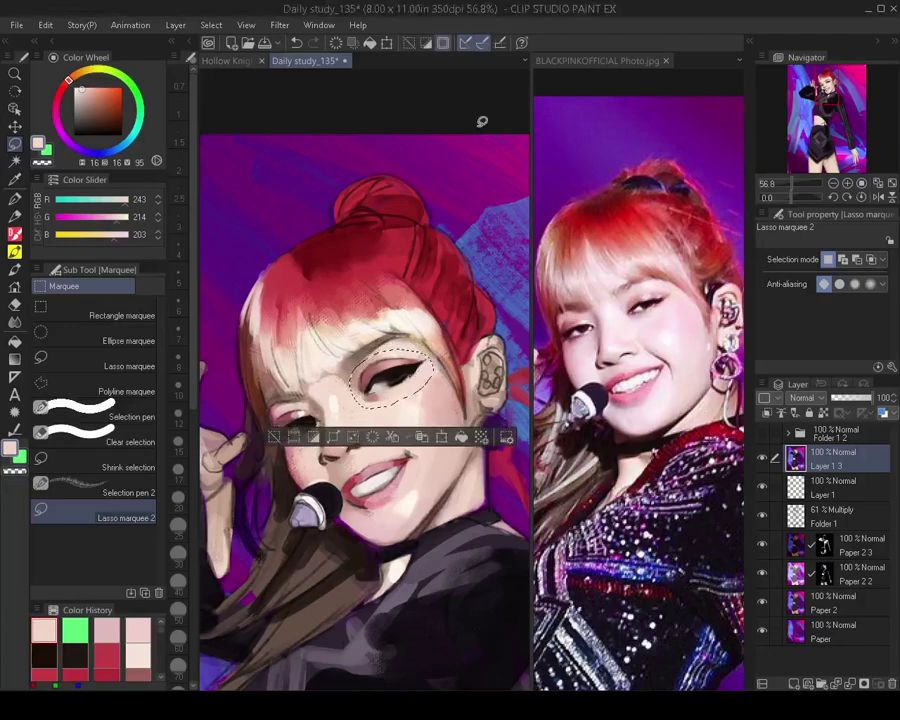
key("ctrl+v")
Scale the duplicated eye to 92% and nudge it slightly up and toward the nose
key("ctrl+t")
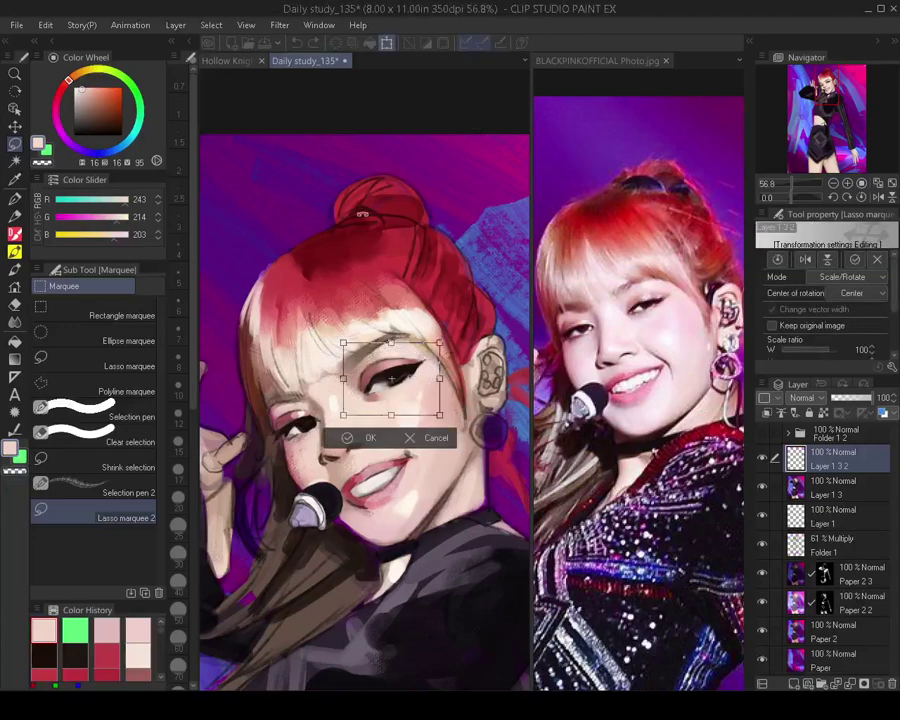
left_click_drag(438, 343, 431, 341)
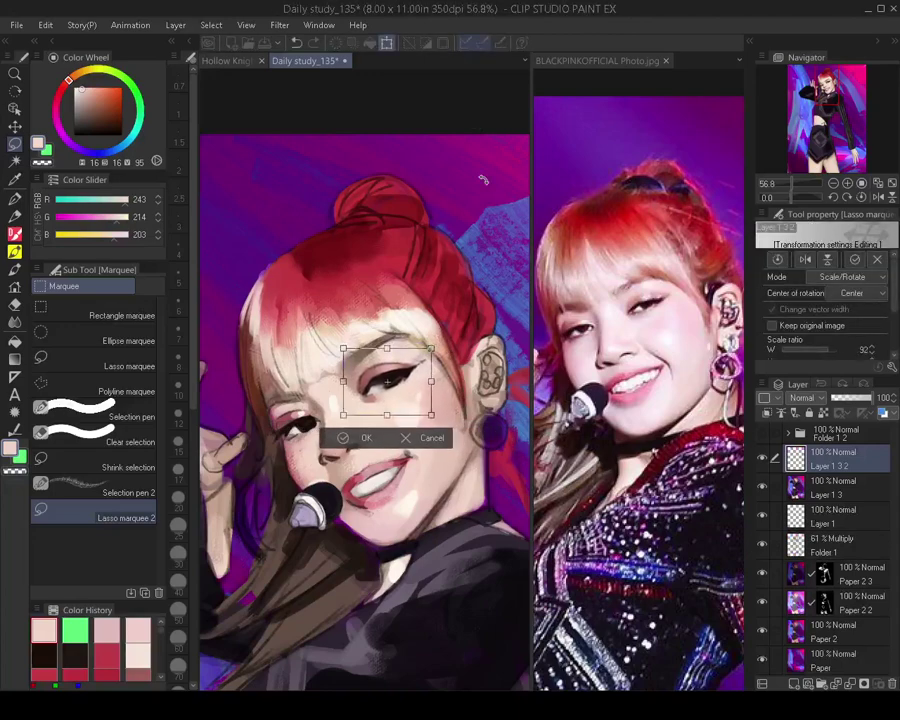
key("Left")
key("Up")
key("Up")
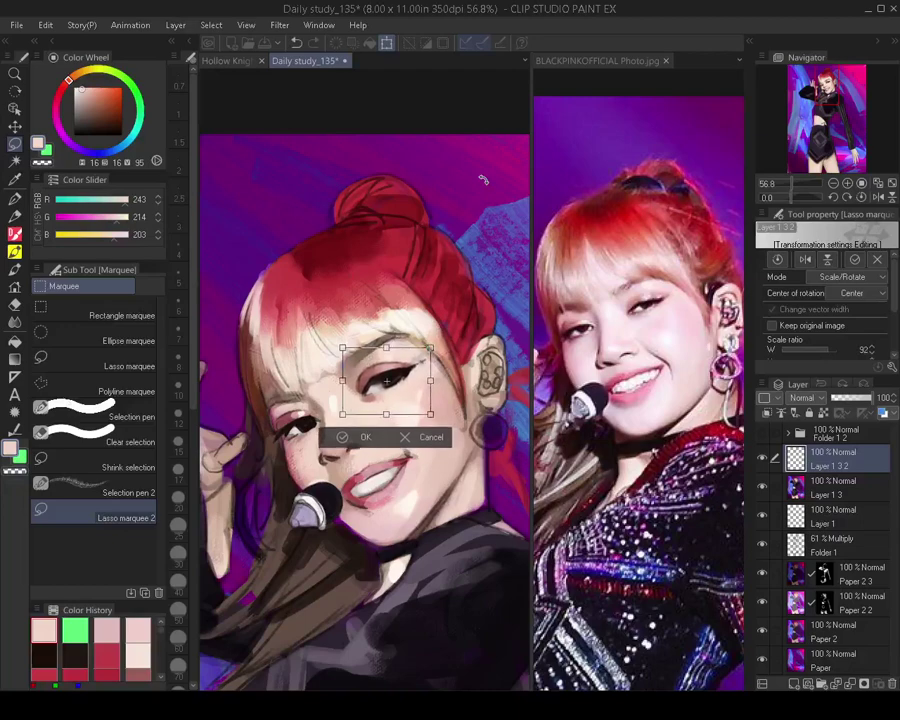
key("Return")
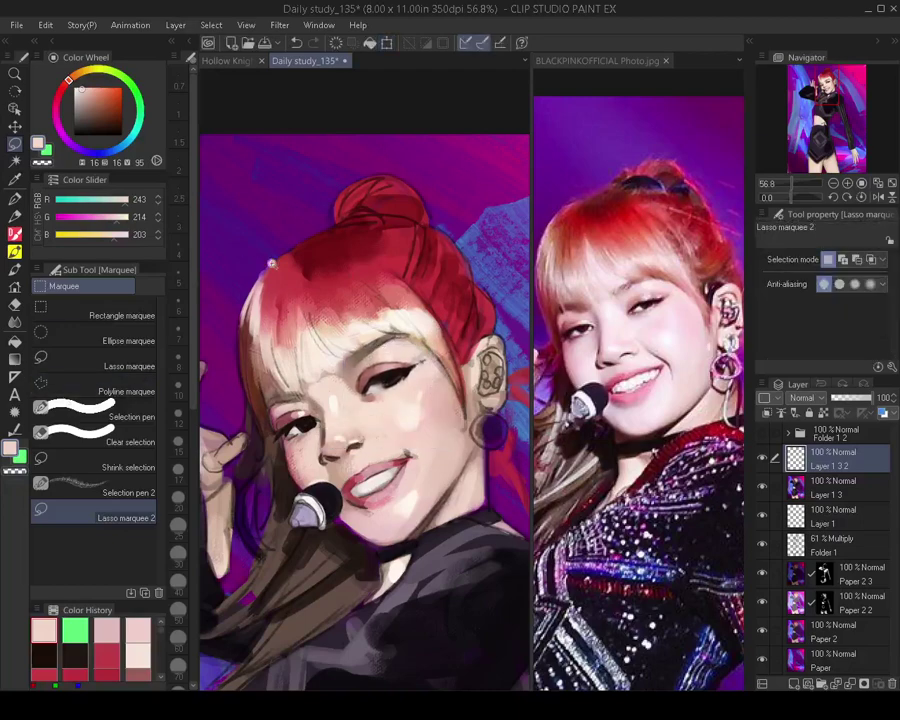
Compare the resized eye with the original in mirrored and normal view, and merge its layer into Layer 1 3
scroll(367, 263, "down", 5)
key("h")
key("h")
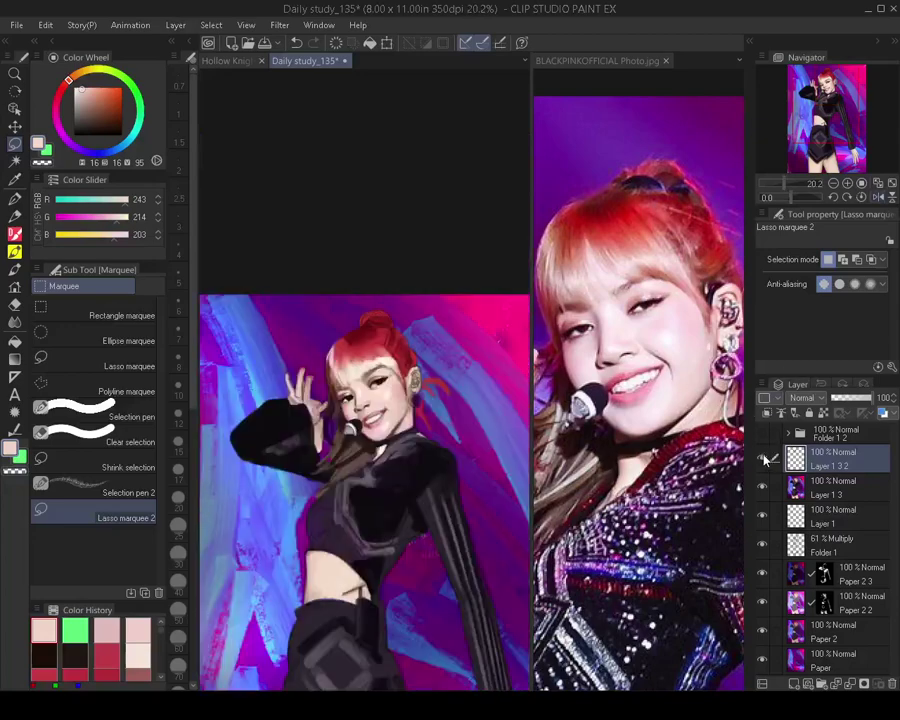
left_click(764, 458)
left_click(764, 458)
left_click_drag(385, 427, 375, 415)
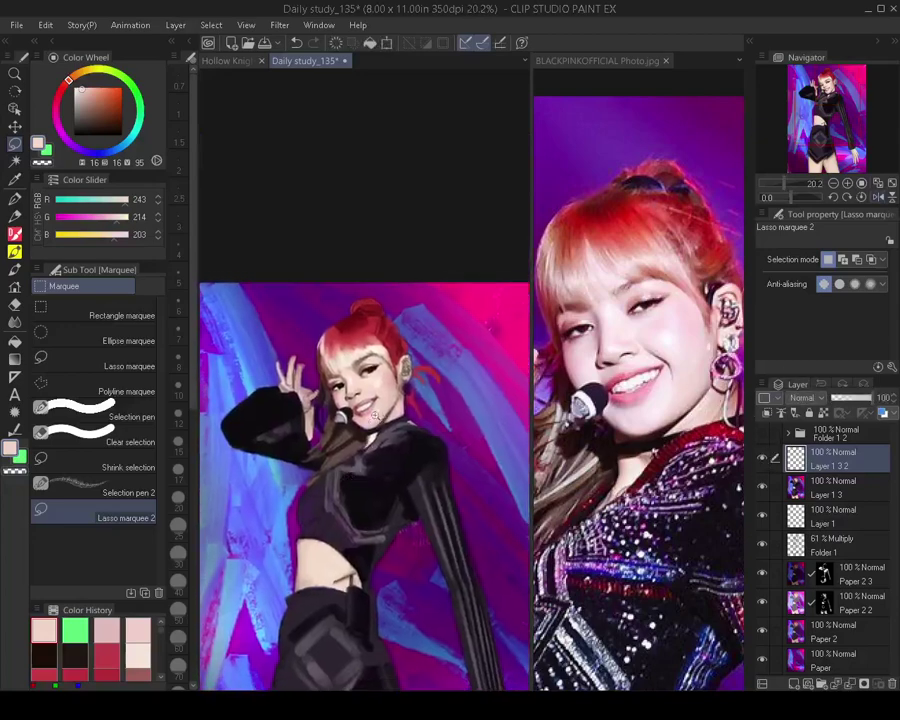
scroll(375, 416, "up", 8)
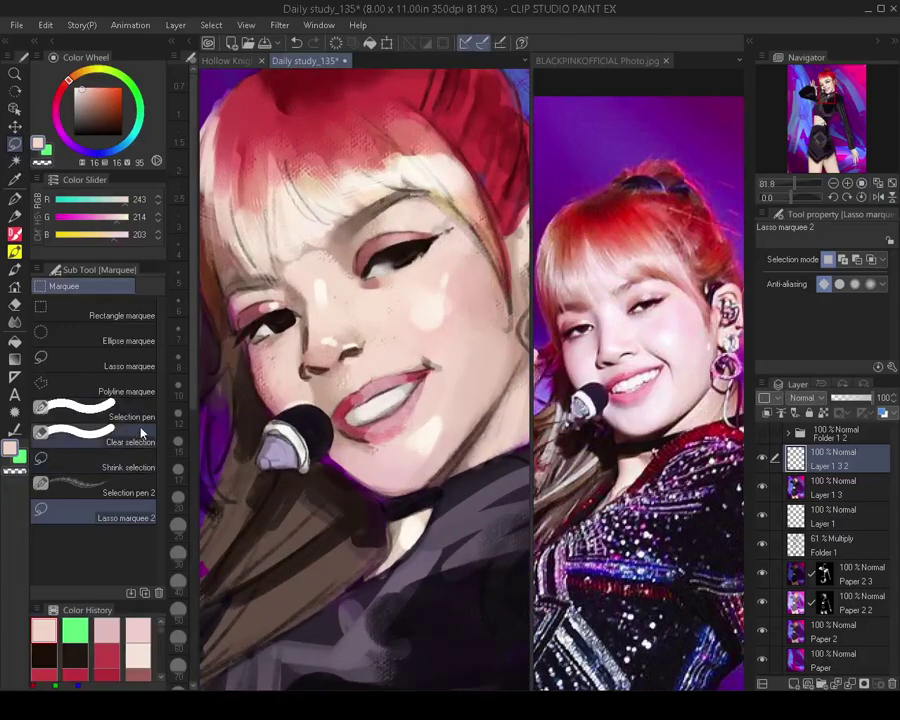
key("b")
key("ctrl+e")
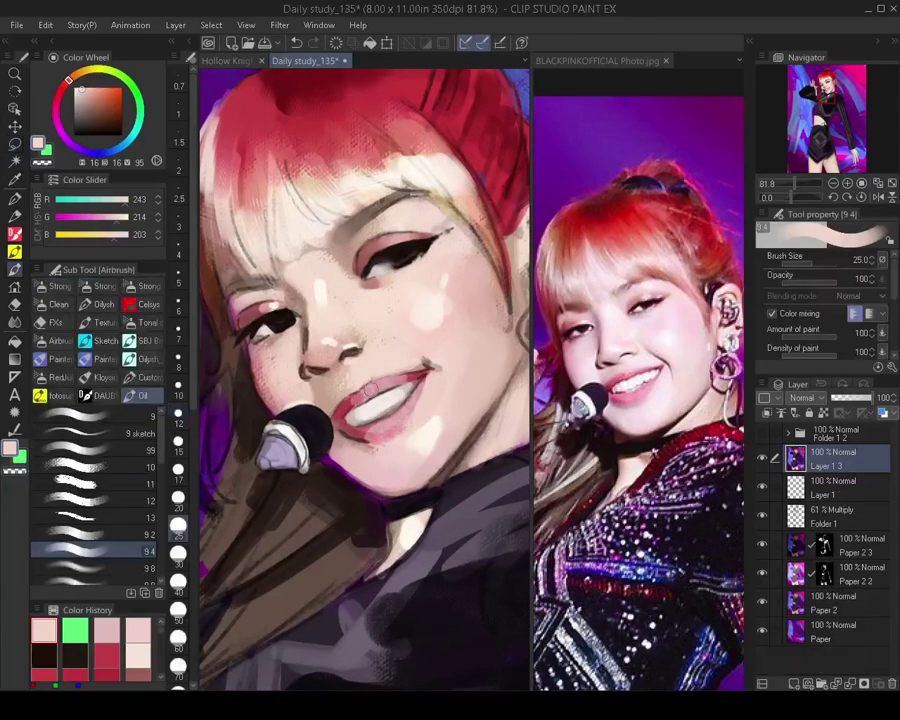
Deepen the upper lip's end nearest the microphone with a sampled red (RGB 185, 64, 76) at brush size 15
left_click(242, 285, "alt")
key("bracketleft")
key("bracketleft")
key("bracketleft")
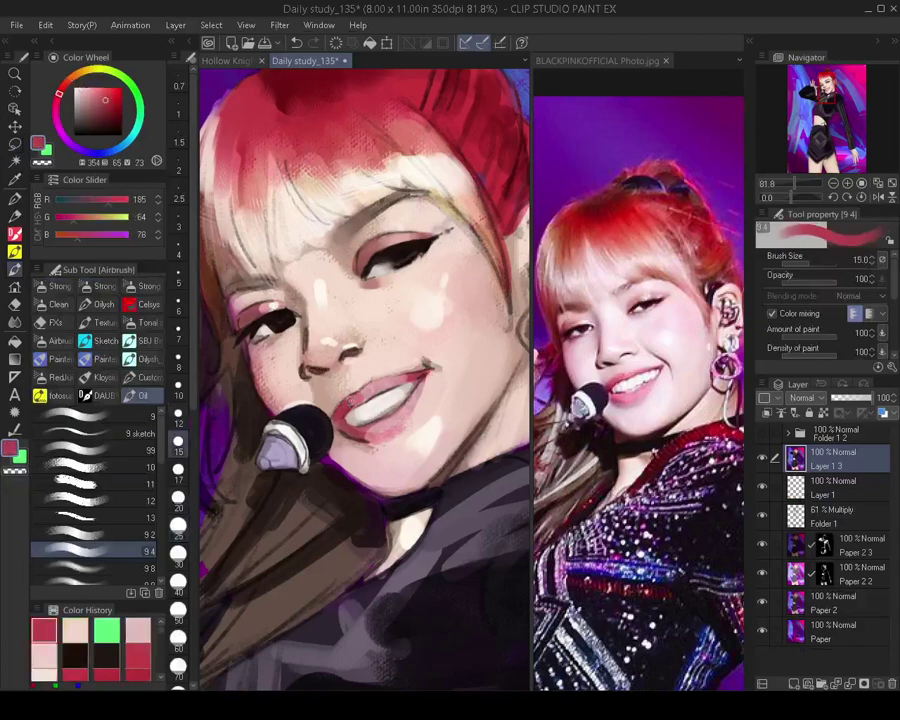
left_click_drag(347, 401, 341, 410)
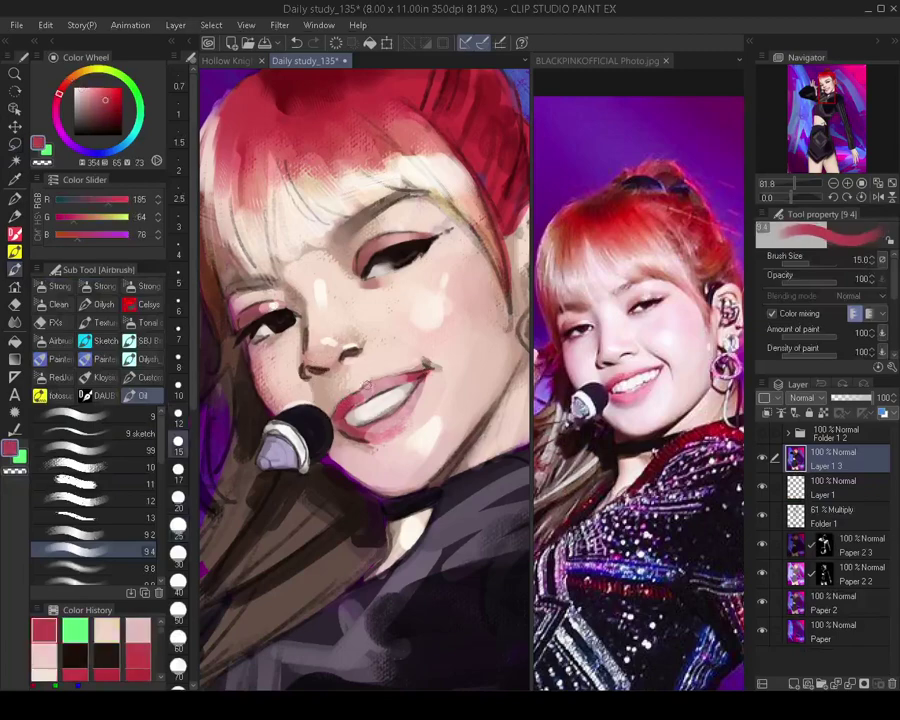
Paint the middle of the upper lip pink (RGB 234, 117, 131) and refine its upper edge with sampled light skin at brush size 17.5
left_click(384, 377, "alt")
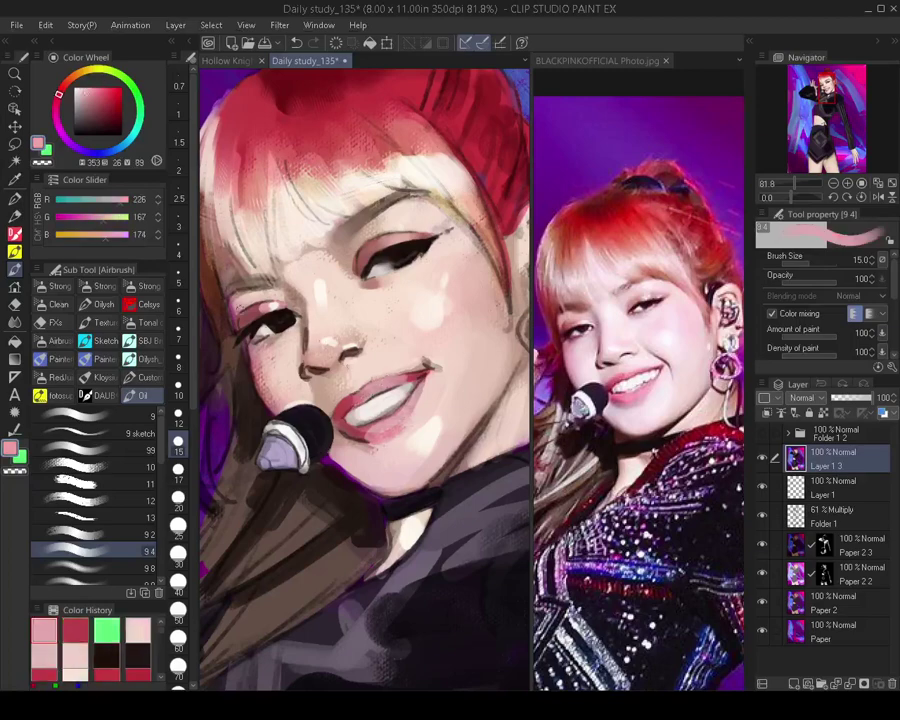
left_click(98, 92)
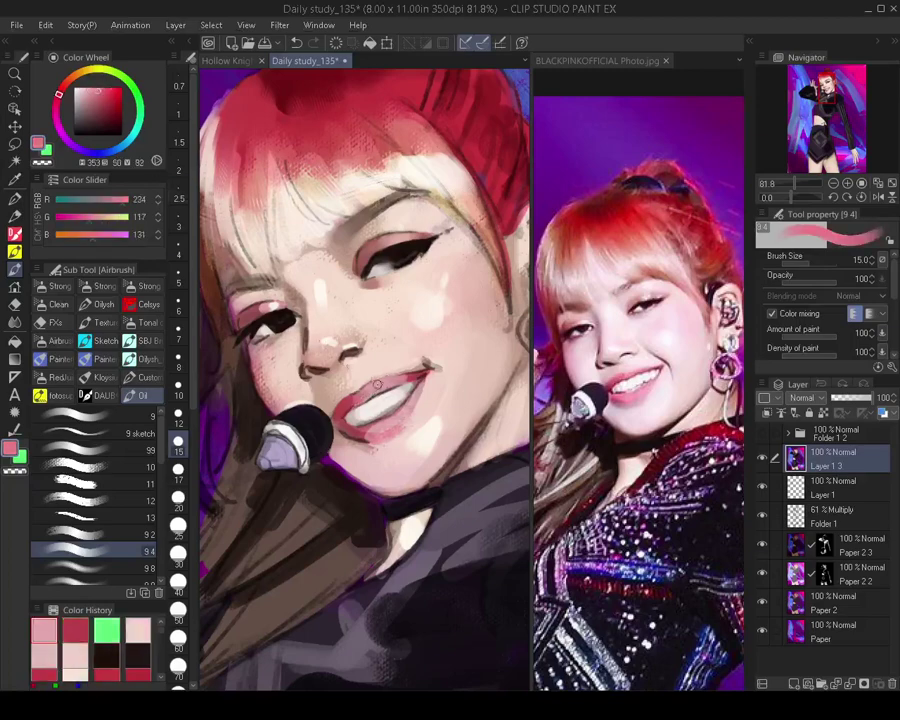
left_click_drag(377, 388, 364, 394)
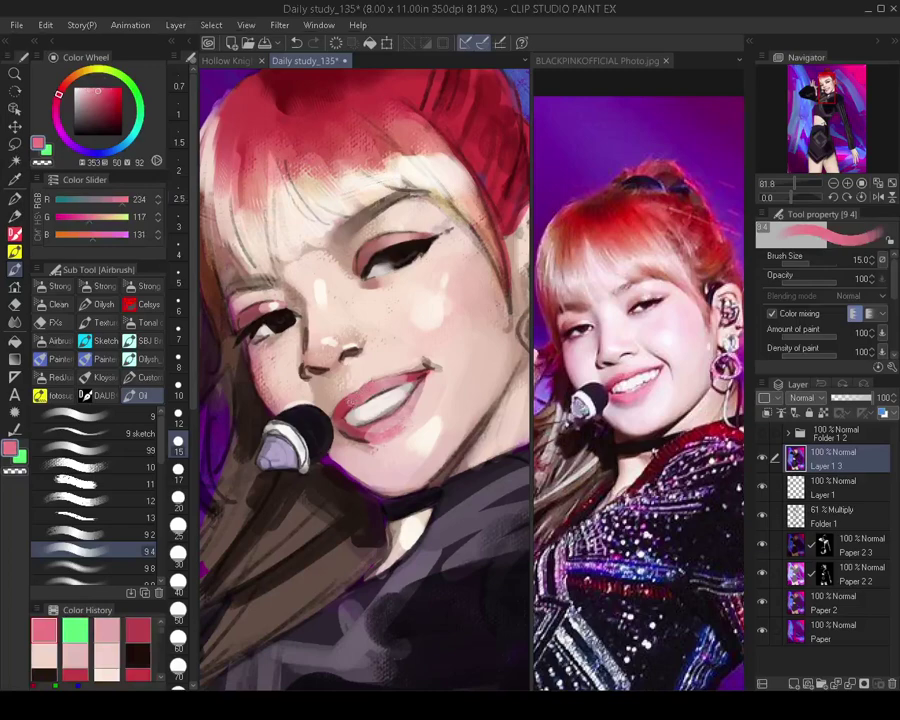
left_click(384, 369, "alt")
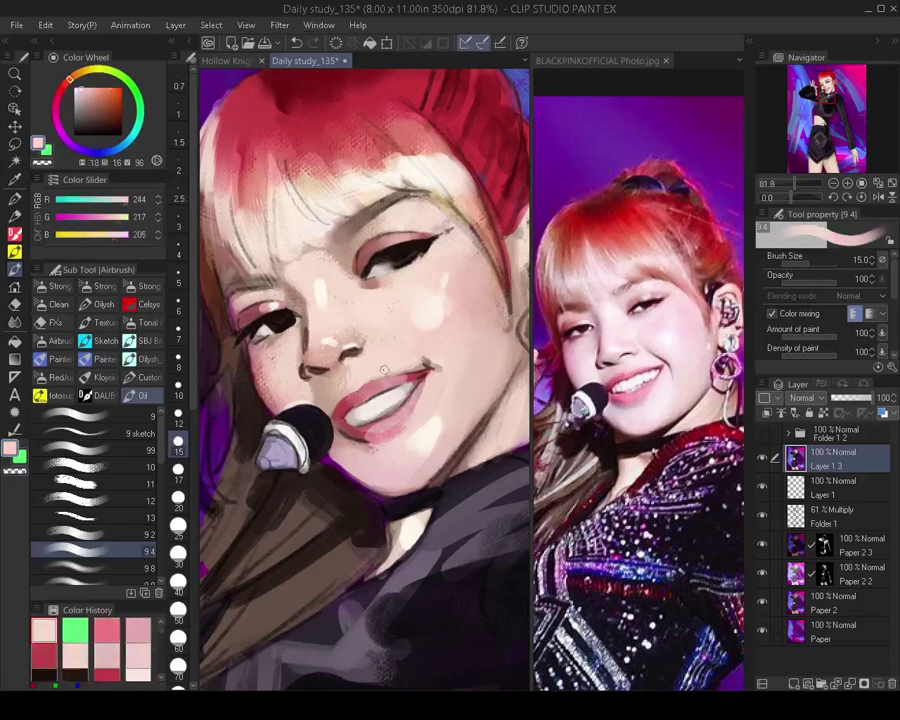
key("bracketright")
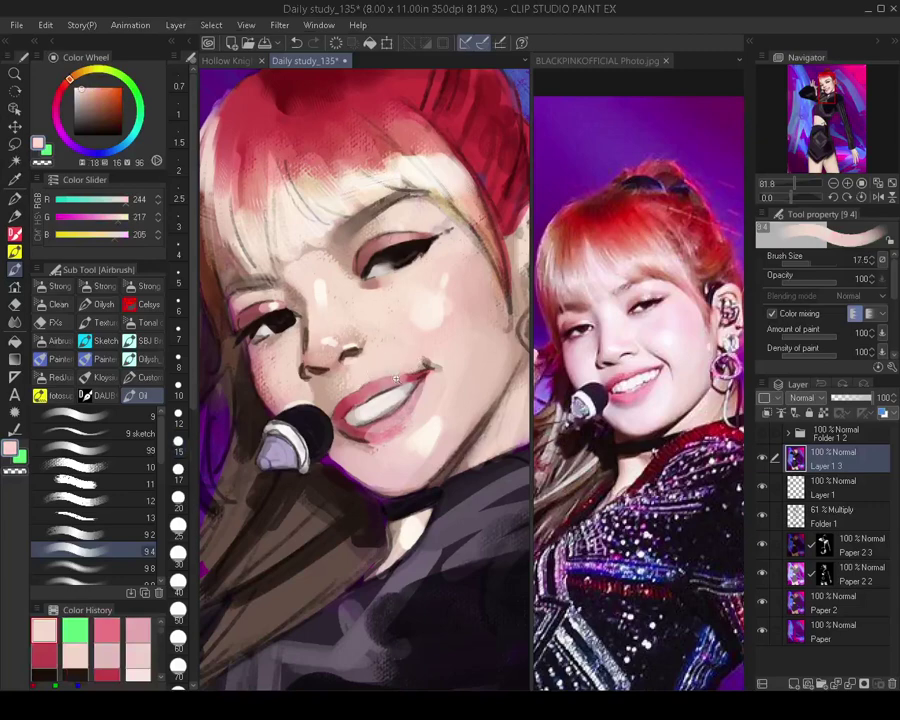
Touch up the skin beneath the nostril with a sampled light skin tone, using a fine brush of size 10 to 12.5
left_click_drag(397, 380, 440, 385)
left_click(383, 290, "alt")
left_click_drag(389, 357, 372, 343)
key("bracketleft")
key("bracketleft")
key("bracketleft")
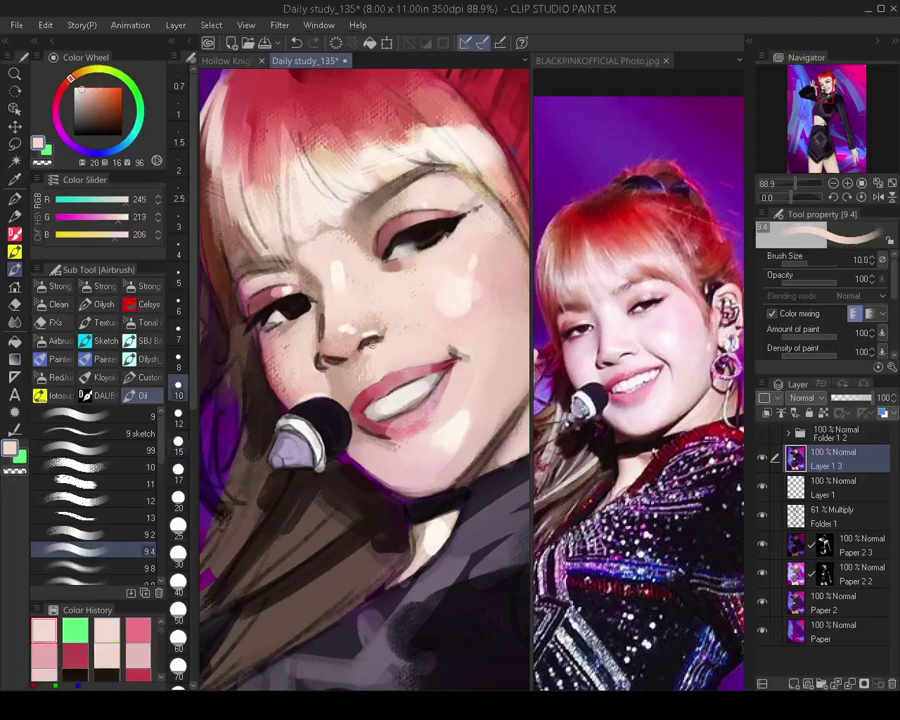
key("bracketright")
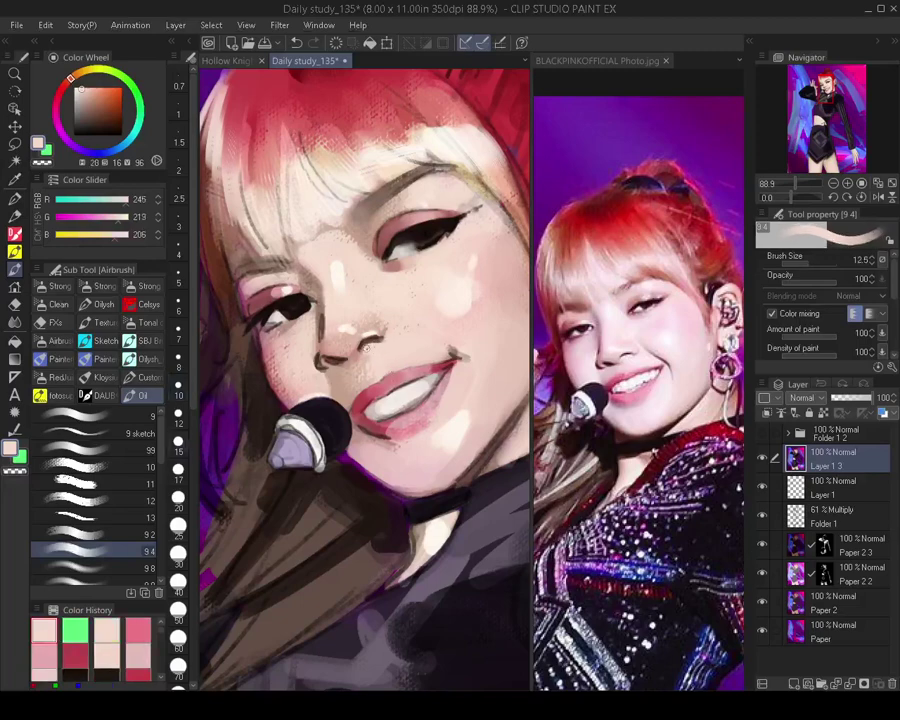
Blend the nostril wing and adjoining cheek with sampled darker and lighter skin tones, enlarging the brush to size 20
left_click(379, 318, "alt")
key("bracketleft")
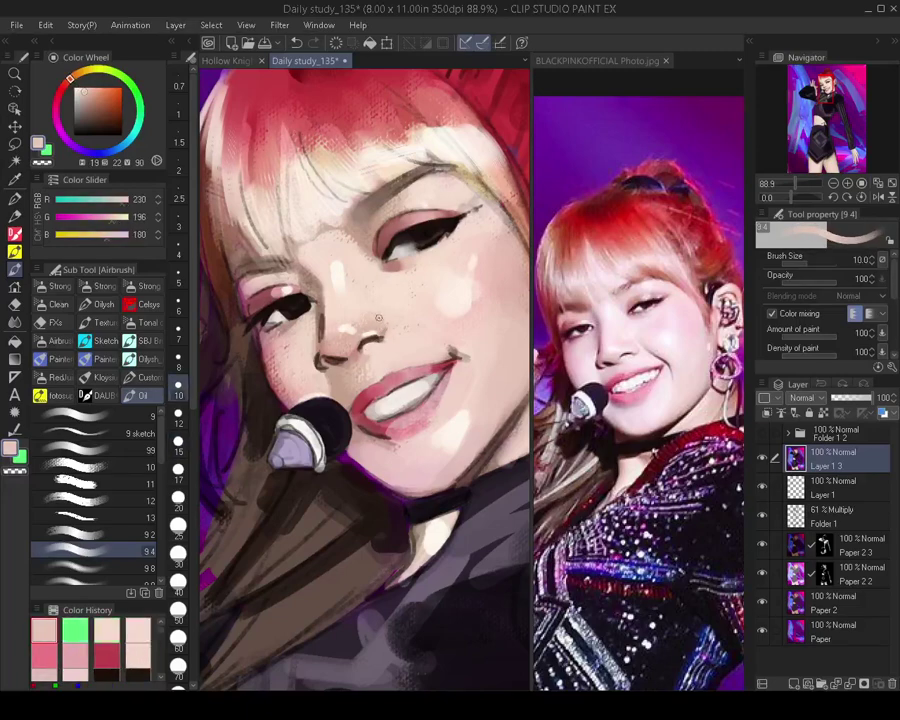
key("bracketright")
key("bracketright")
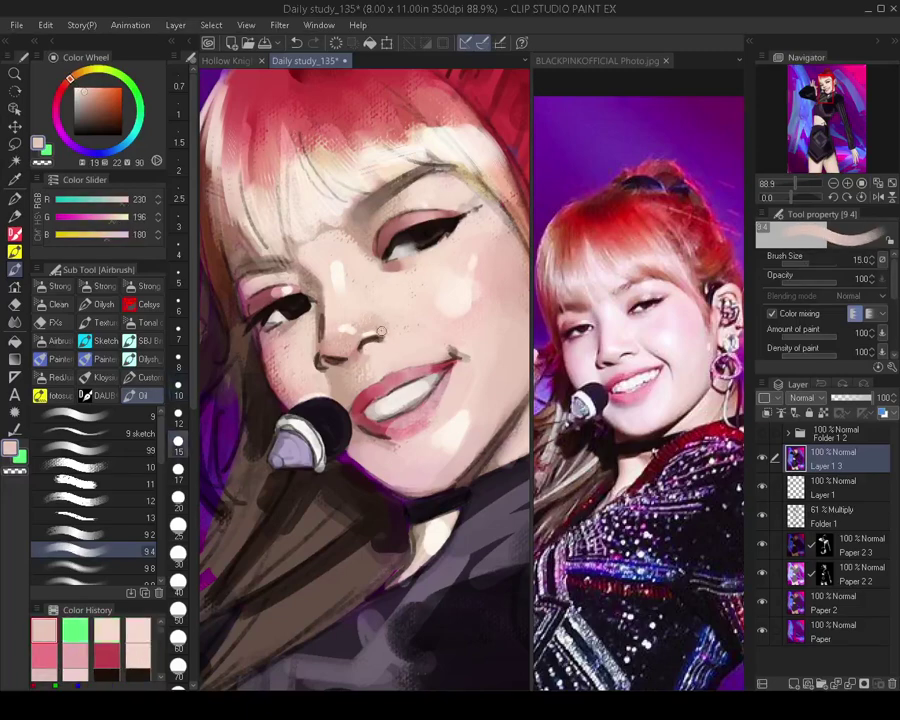
key("bracketright")
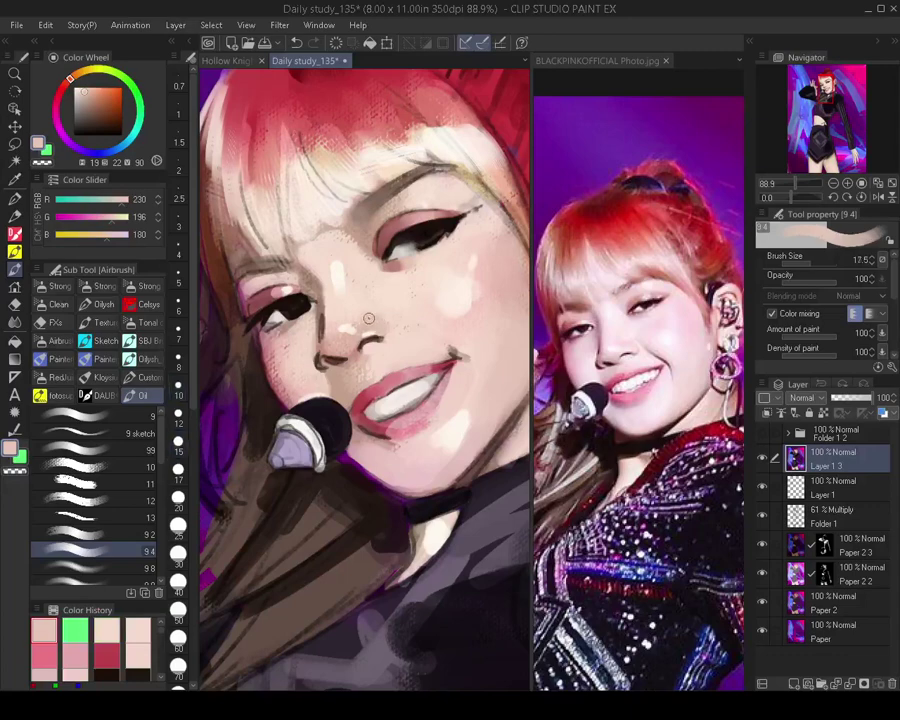
left_click(397, 325, "alt")
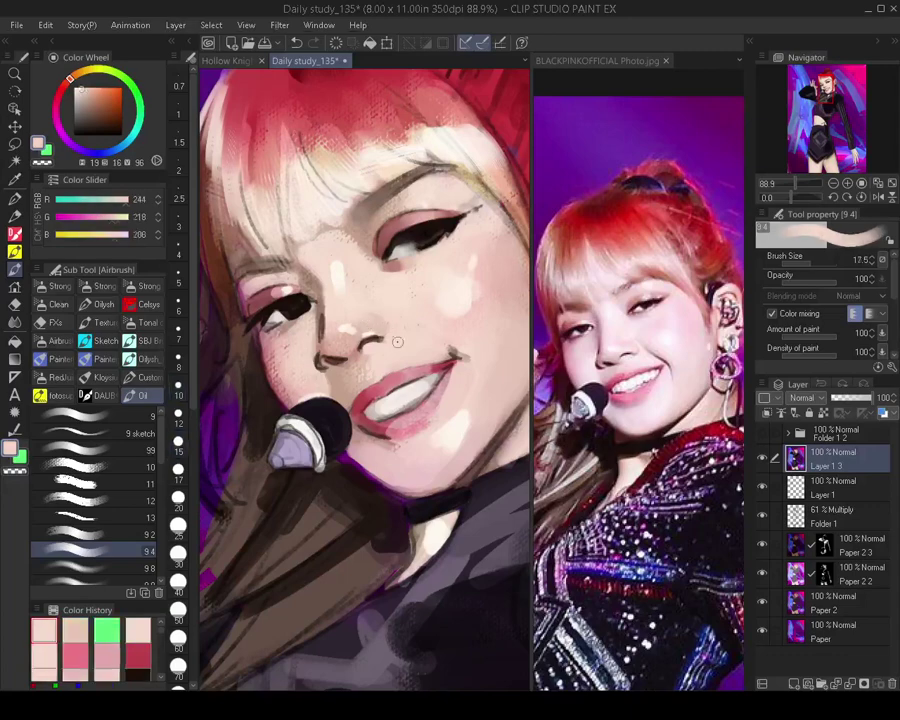
key("bracketright")
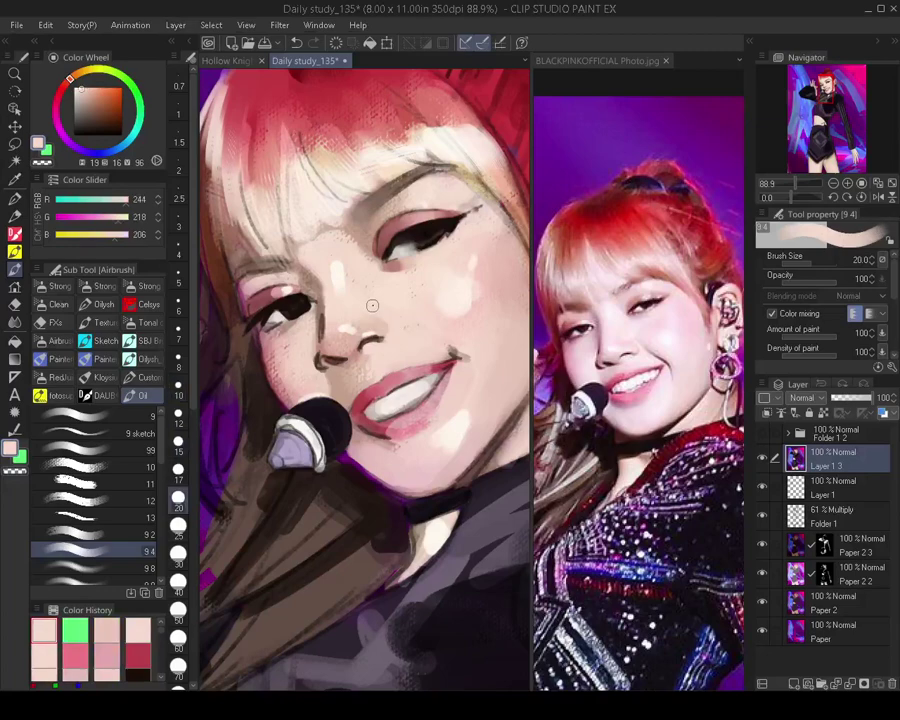
Check the portrait mirrored, then trim the outer tip of the eyeliner wing with a sampled light skin tone at brush size 20
scroll(383, 310, "down", 5)
key("h")
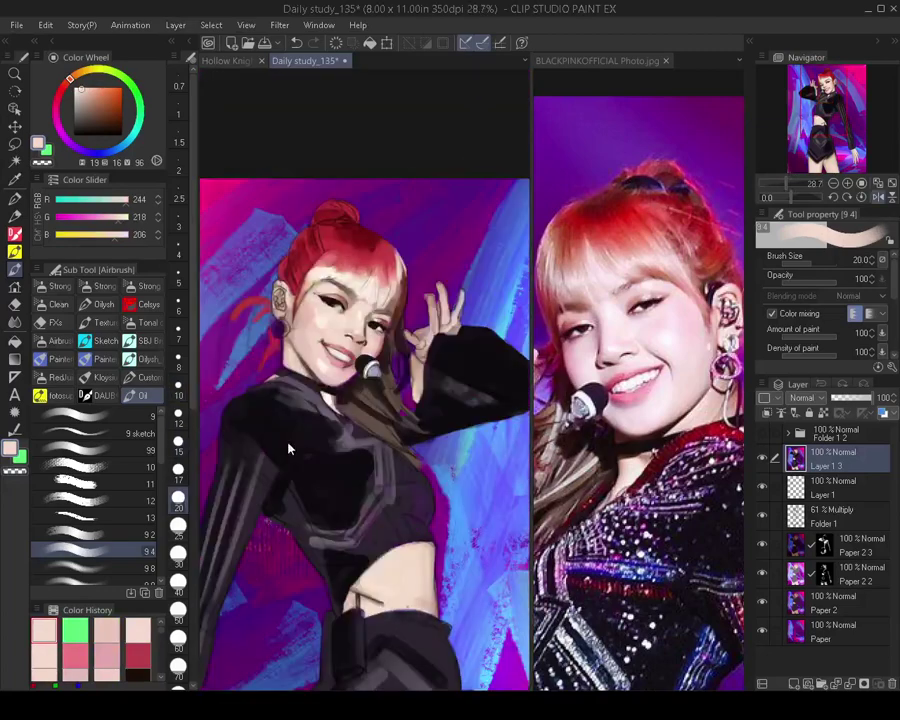
key("h")
scroll(262, 333, "up", 3)
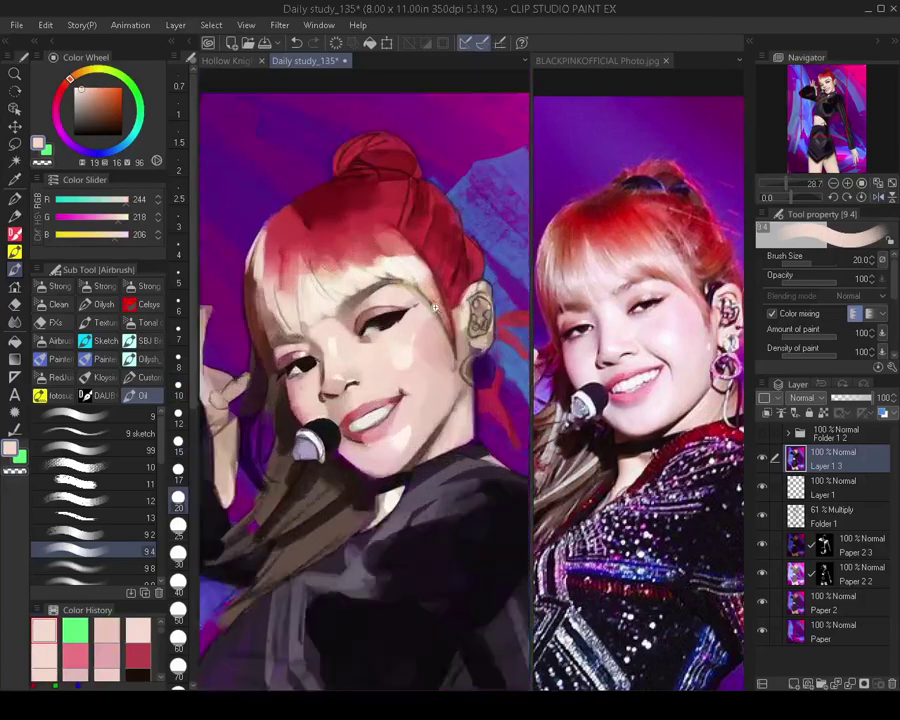
left_click(411, 297, "alt")
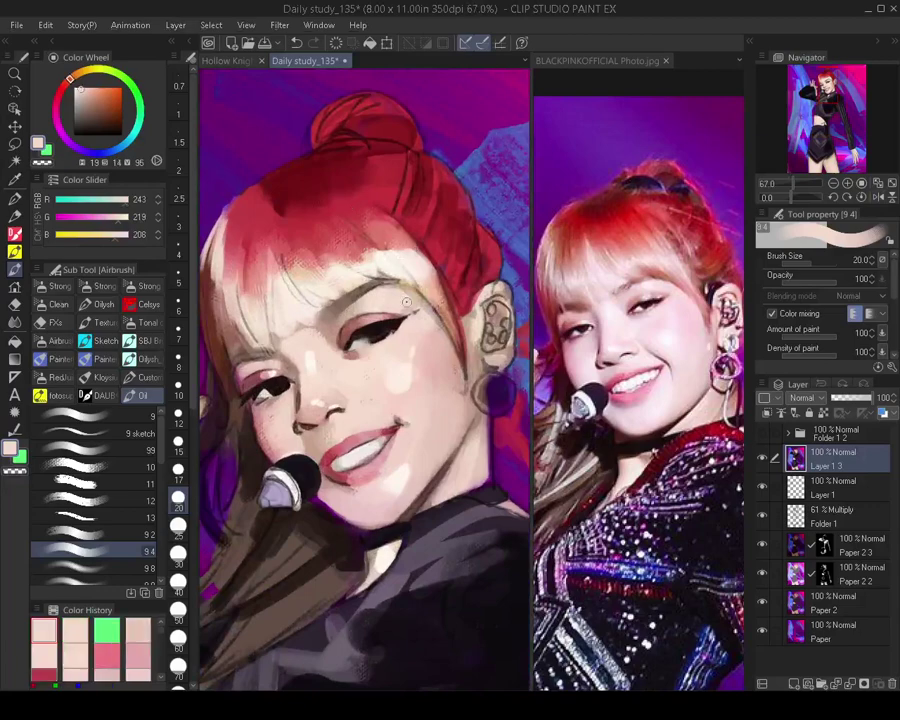
left_click_drag(404, 304, 415, 309)
Blend a sampled pinkish skin tone (RGB 230, 188, 178) over the temple and outer cheek at brush size 40
key("]")
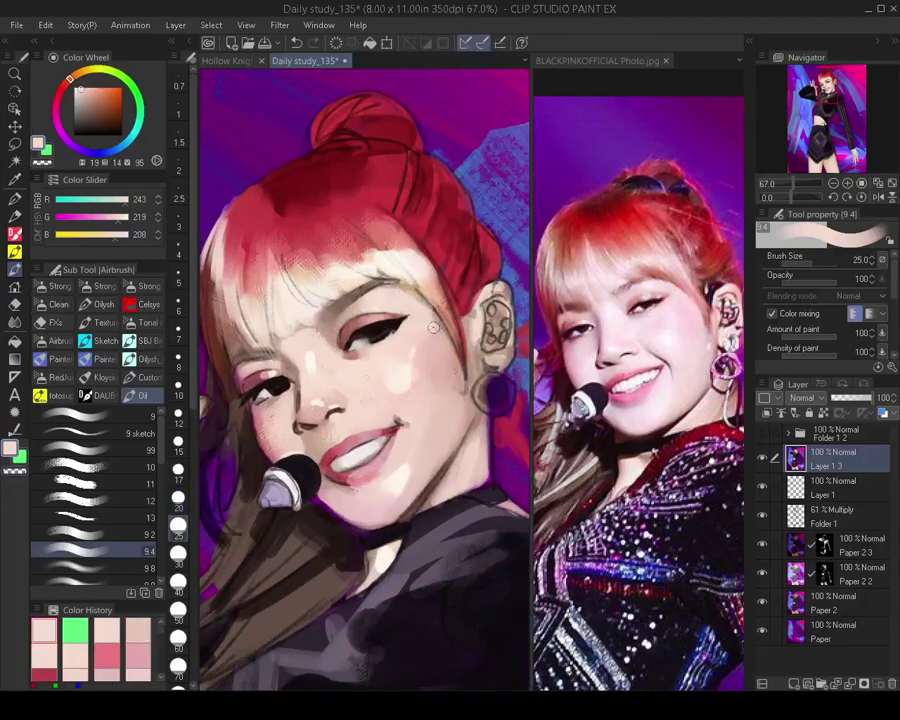
key("]")
key("]")
left_click(435, 340, "alt")
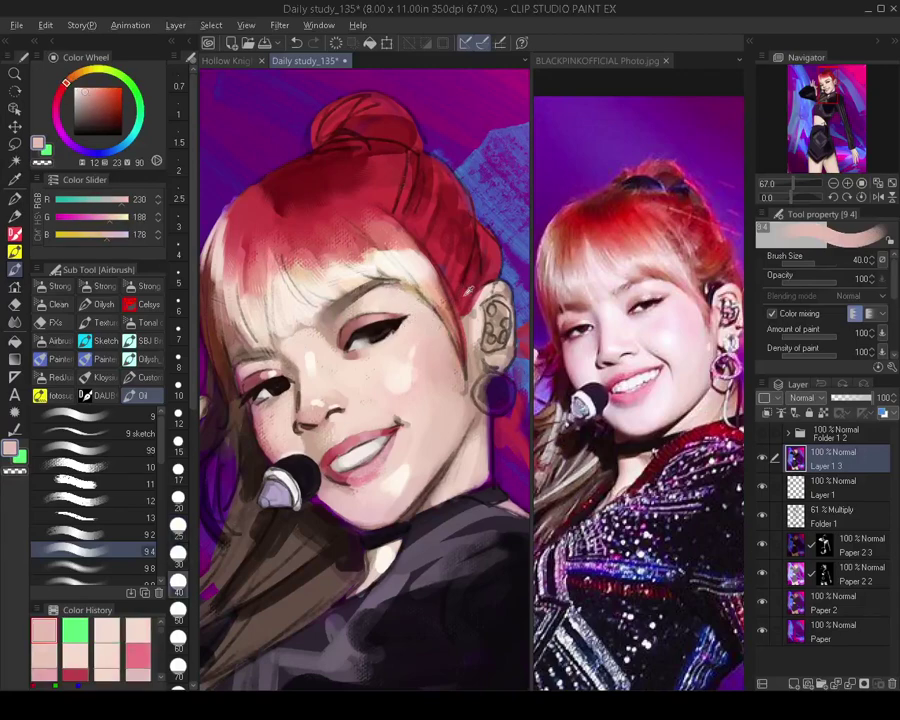
Paint the hair edge above the temple with red sampled from the hair beside the ear, at brush size 17.5
left_click(465, 294, "alt")
key("bracketleft")
key("bracketleft")
key("bracketleft")
key("bracketleft")
key("bracketleft")
mouse_move(432, 292)
left_mouse_down()
mouse_move(443, 302)
mouse_move(432, 298)
left_mouse_up()
Paint the side hair strand from the temple down past the ear with sampled brownish orange and dark red at brush size 17.5
left_click(438, 299, "alt")
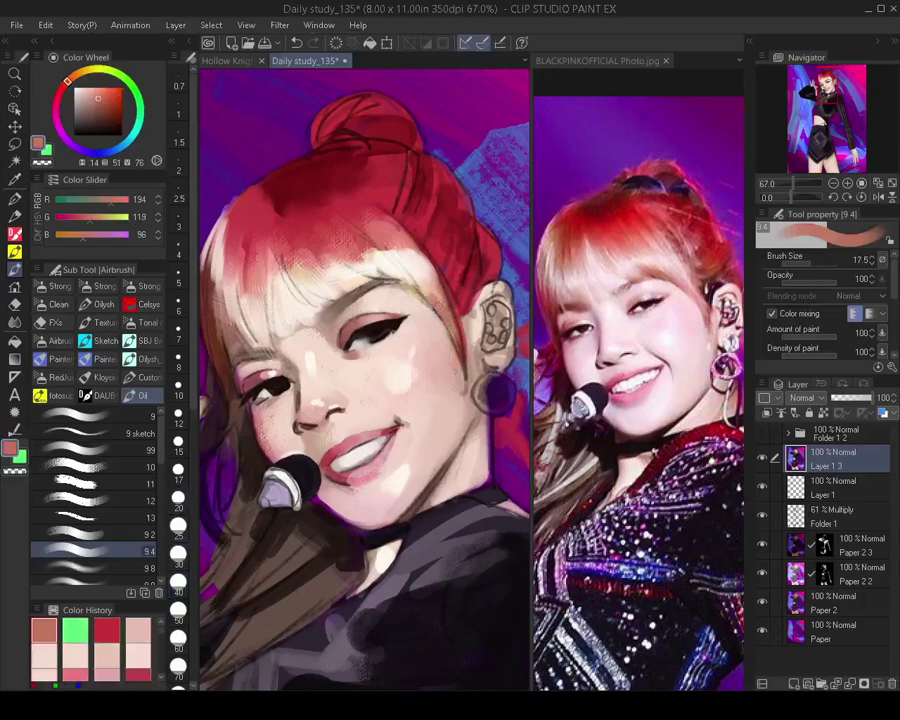
key("bracketright")
key("bracketright")
key("alt")
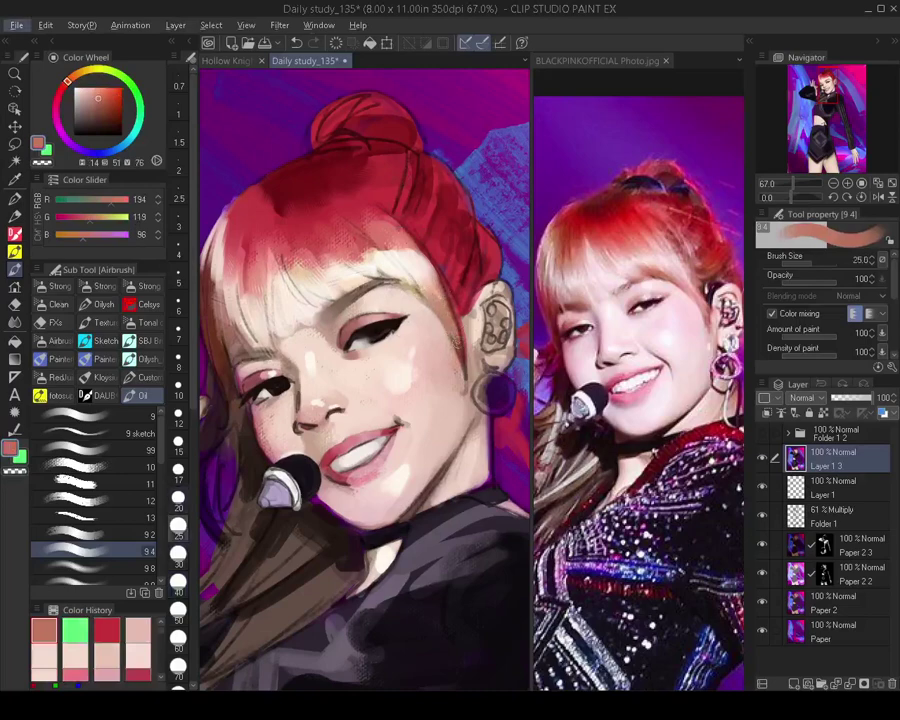
key("bracketleft")
key("bracketleft")
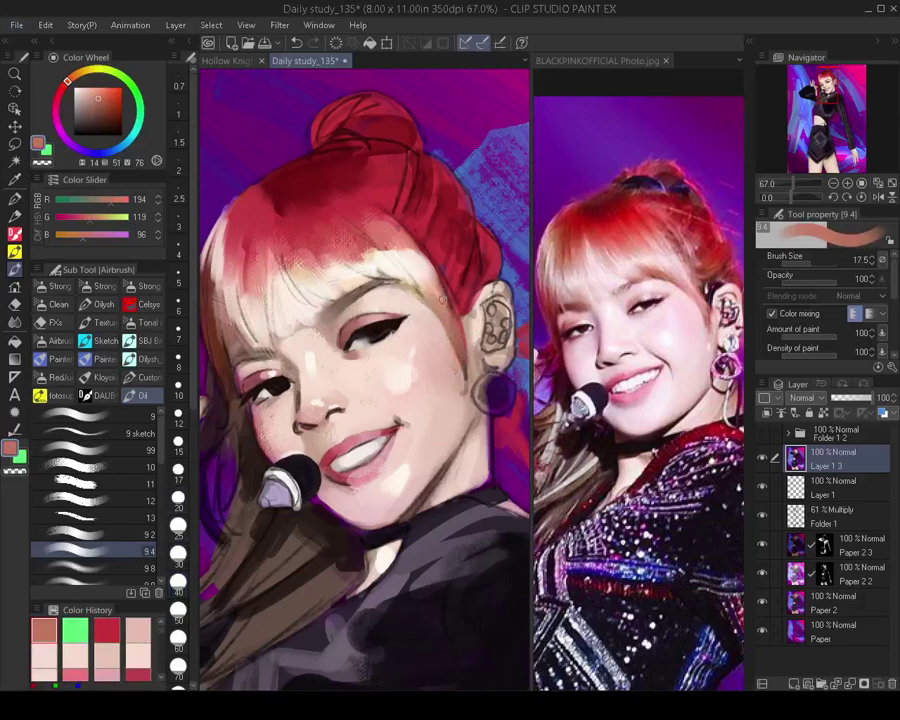
left_click(469, 284, "alt")
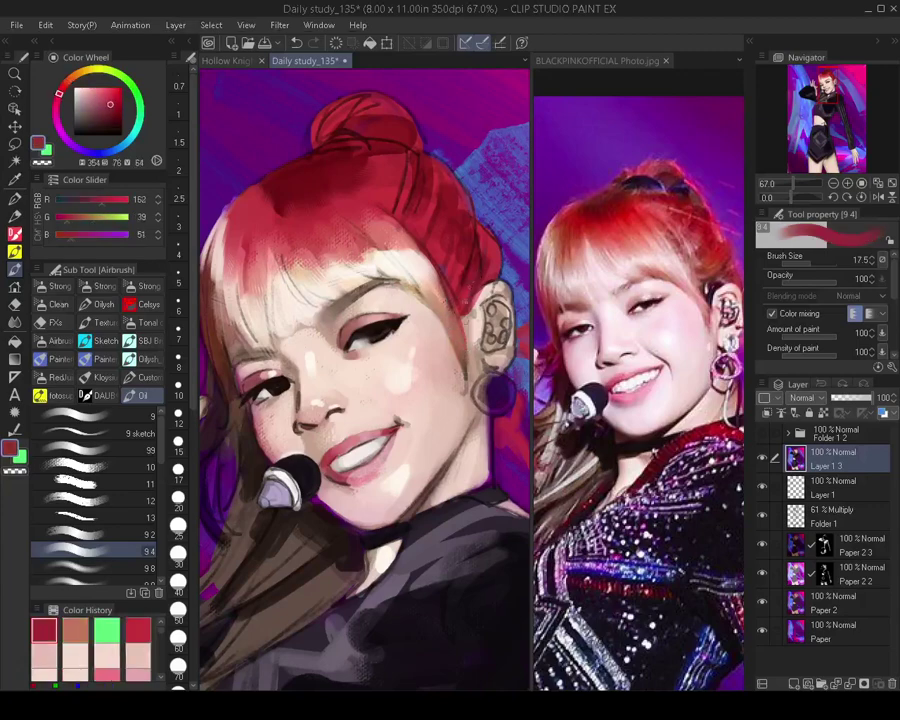
left_click_drag(463, 345, 464, 364)
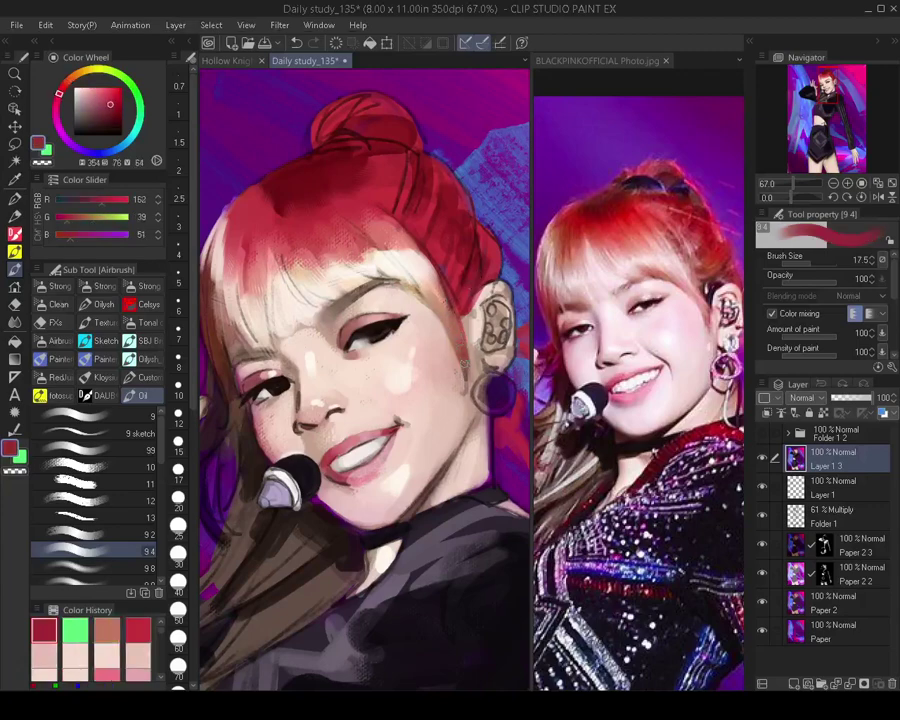
Blend the outer cheek beside the hair strand with a sampled muted skin tone (RGB 219, 185, 171) at brush size 40
left_click(463, 395, "alt")
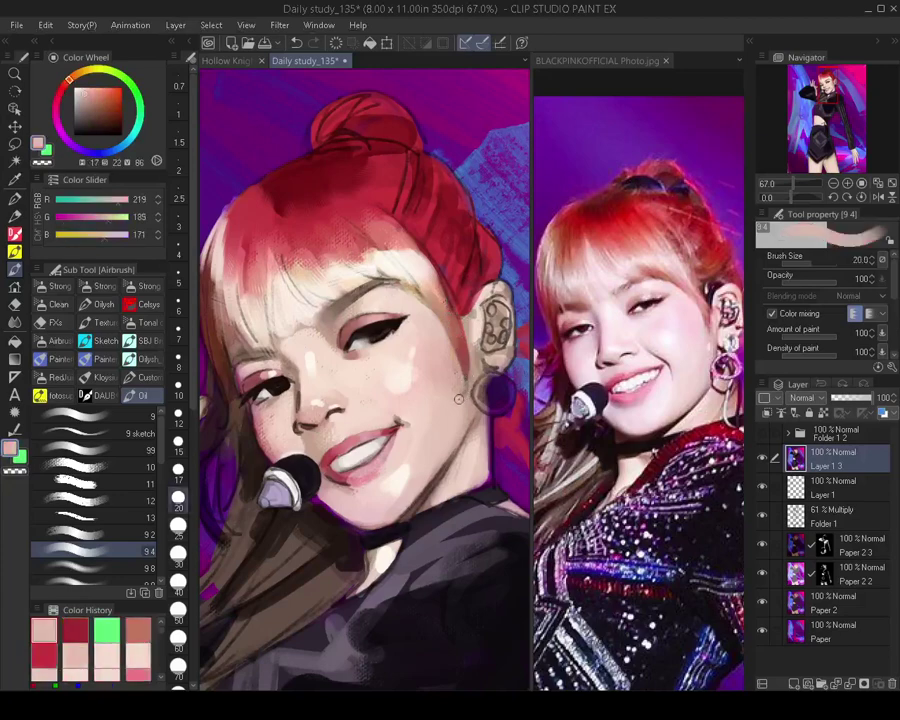
key("bracketright")
key("bracketright")
key("bracketright")
key("bracketright")
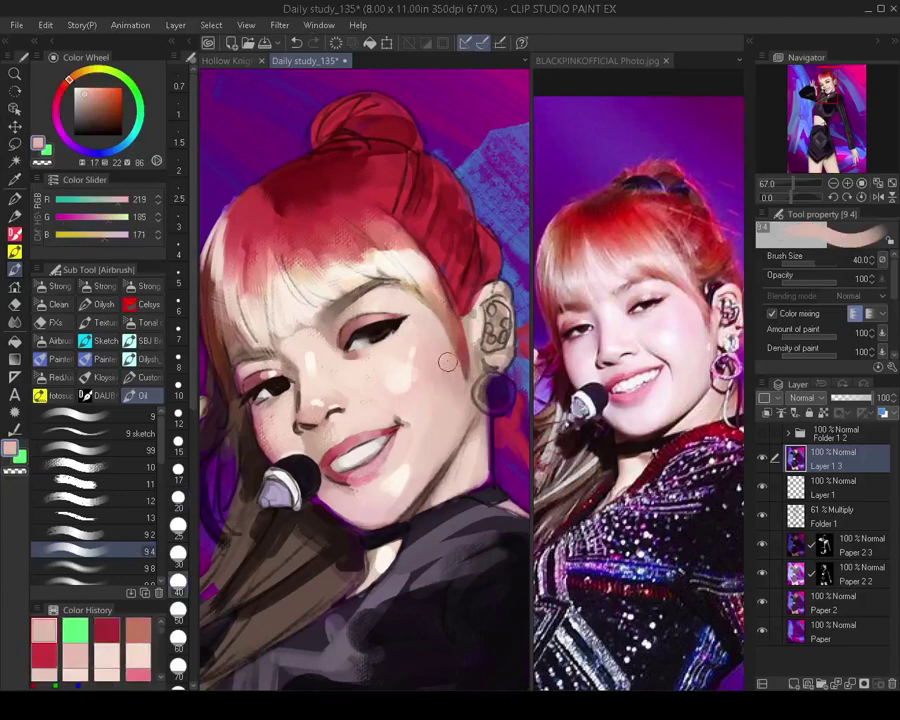
Shade between the nose bridge and the inner eye with the 9 9 brush, using a sampled brown (RGB 169, 136, 118) at size 35
scroll(450, 388, "down", 2)
scroll(424, 390, "up", 3)
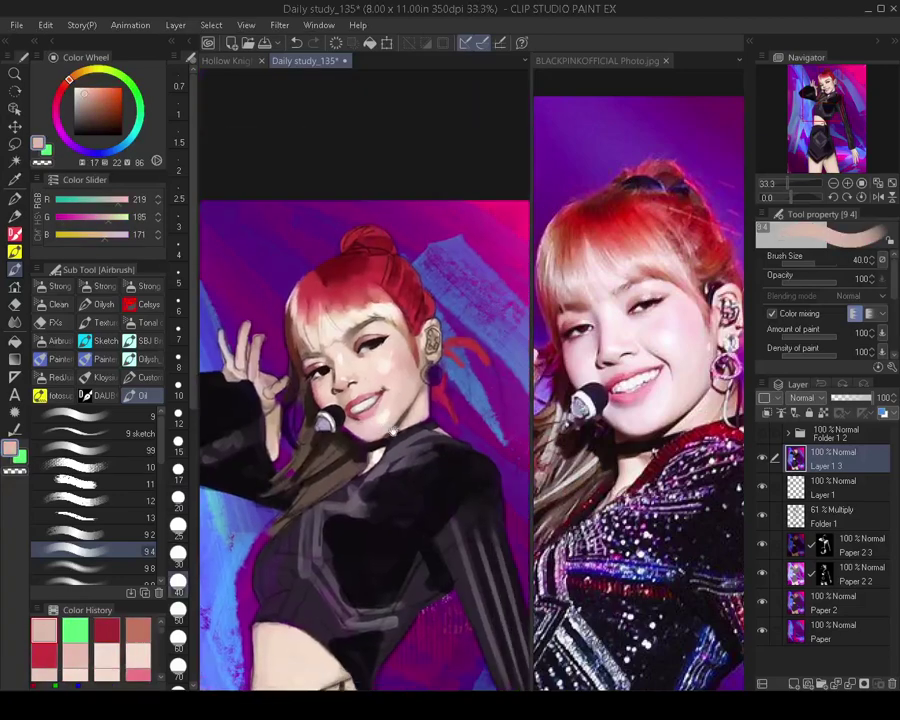
mouse_move(314, 398)
left_mouse_down()
mouse_move(359, 380)
mouse_move(368, 387)
left_mouse_up()
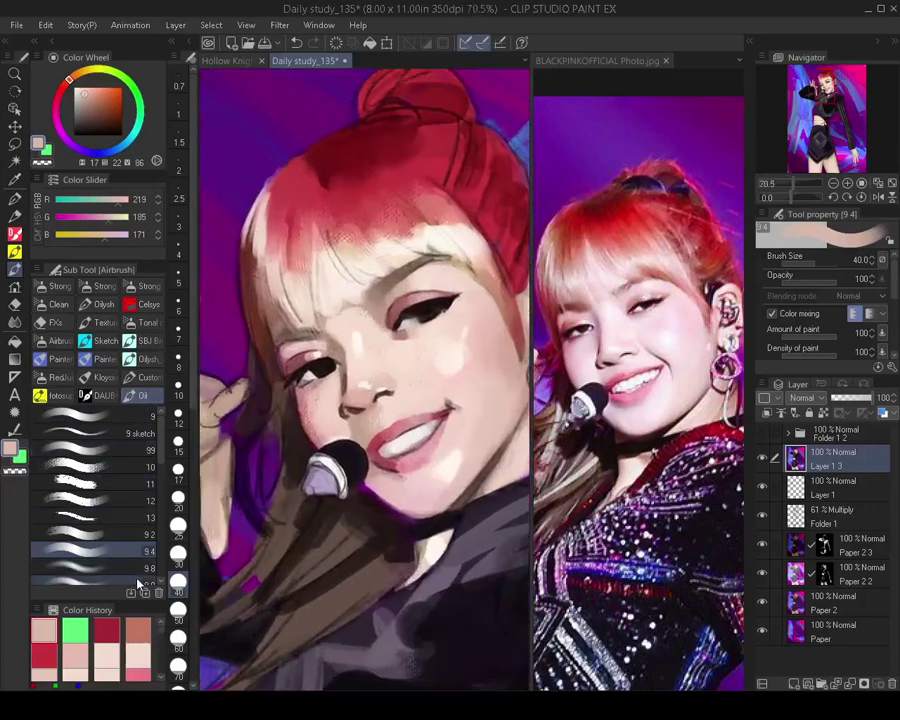
left_click(137, 580)
left_click(341, 346, "alt")
key("bracketright")
key("bracketright")
key("bracketright")
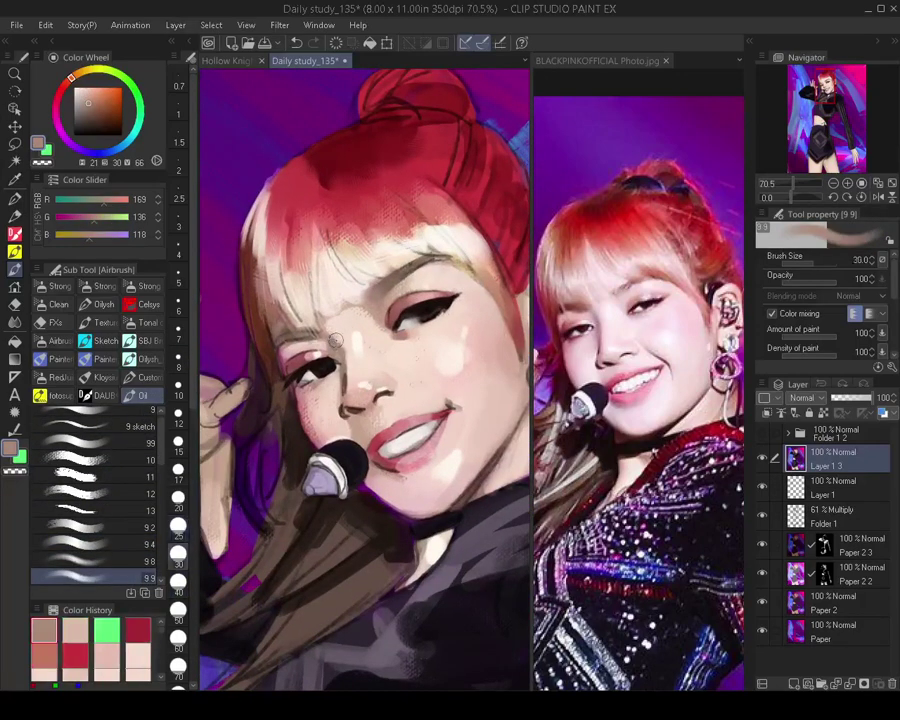
key("bracketleft")
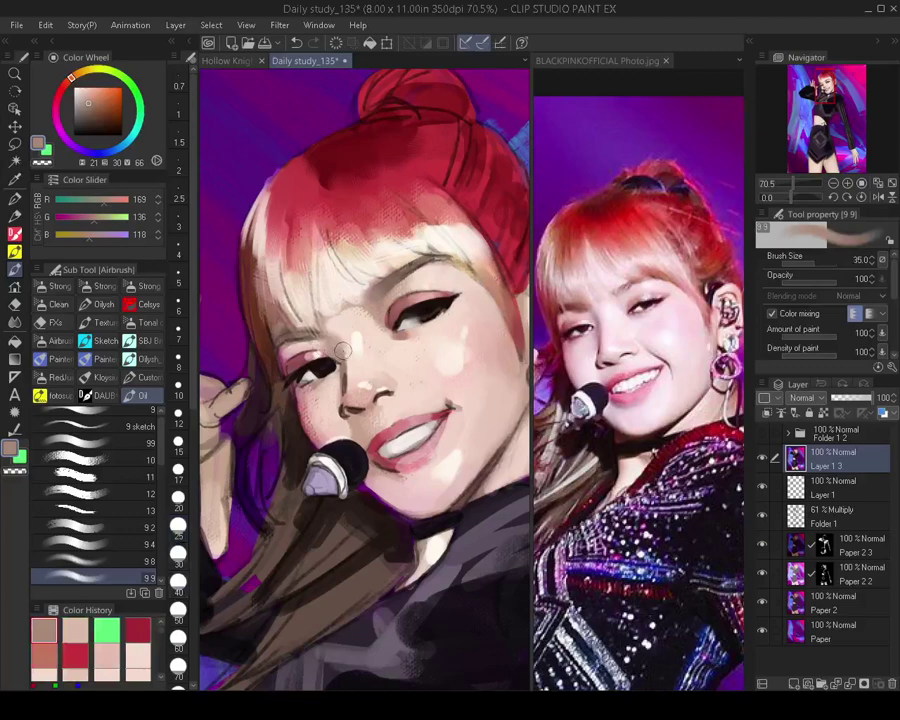
Soften the nose bridge shading with a sampled light skin tone (RGB 244, 217, 205) at brush sizes 45 and 35
left_click(342, 328, "alt")
key("bracketright")
key("bracketright")
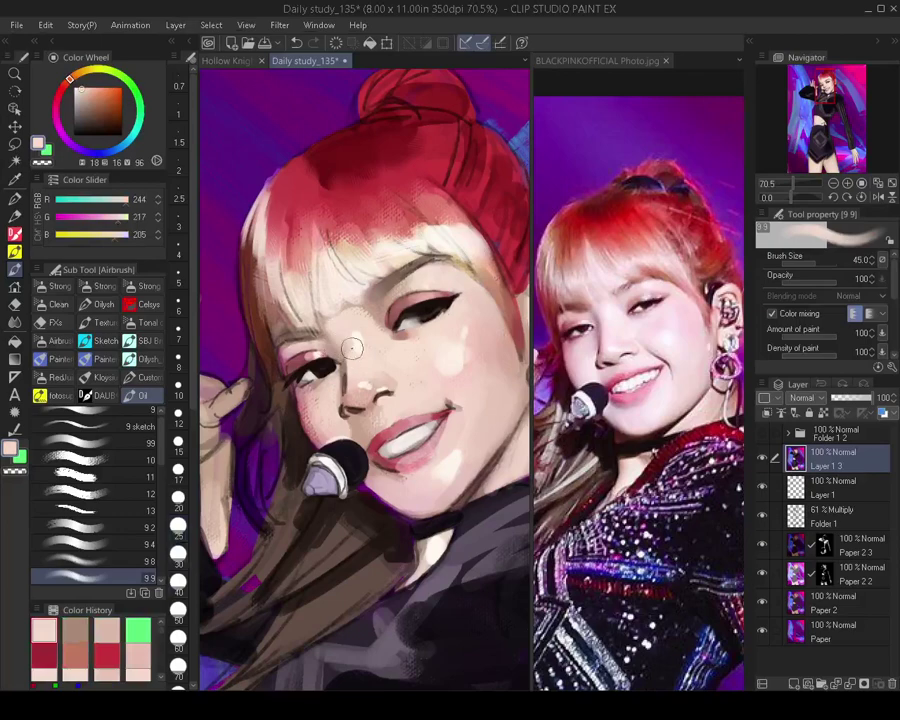
key("bracketleft")
key("bracketleft")
Soften the blonde bangs over the forehead with a sampled pale cream (RGB 250, 234, 223), using brush size 60 and then 80
scroll(364, 317, "down", 3)
scroll(385, 362, "up", 2)
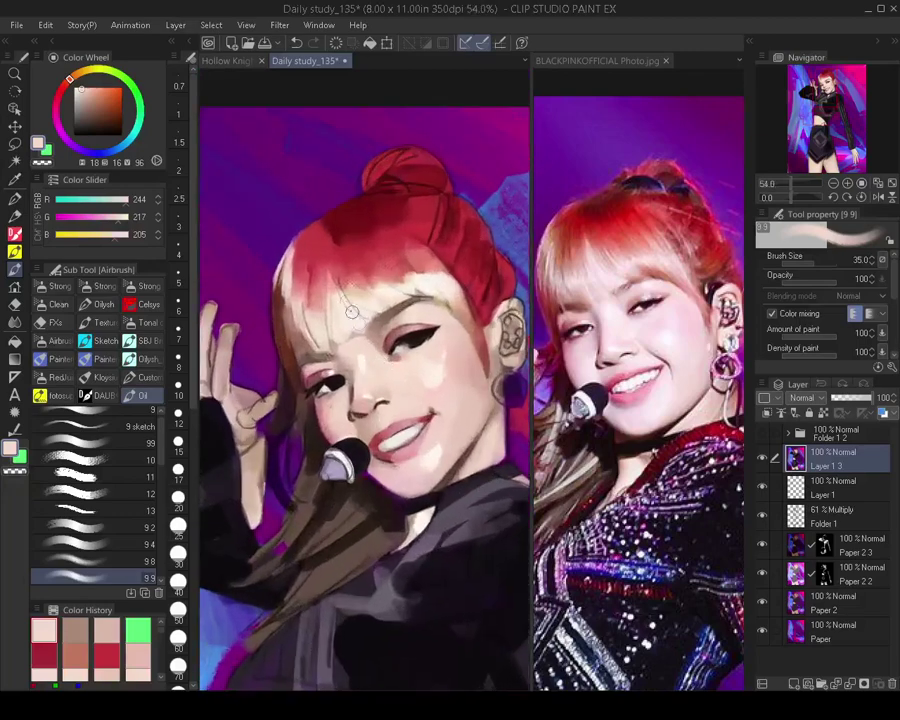
left_click(352, 309, "alt")
key("bracketright")
key("bracketright")
key("bracketright")
key("bracketright")
key("bracketright")
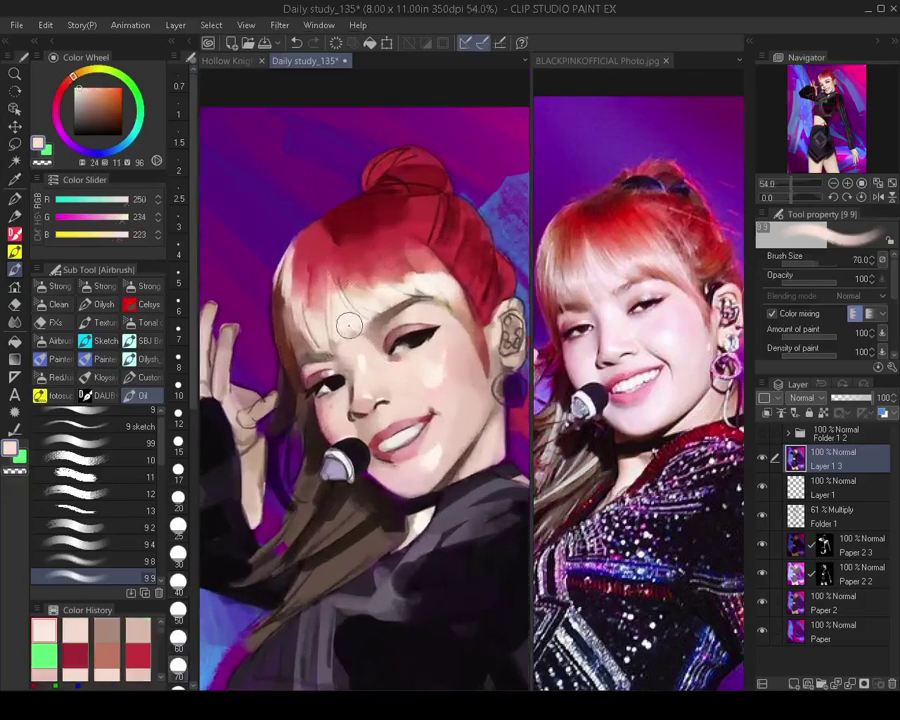
key("bracketleft")
key("bracketleft")
key("bracketright")
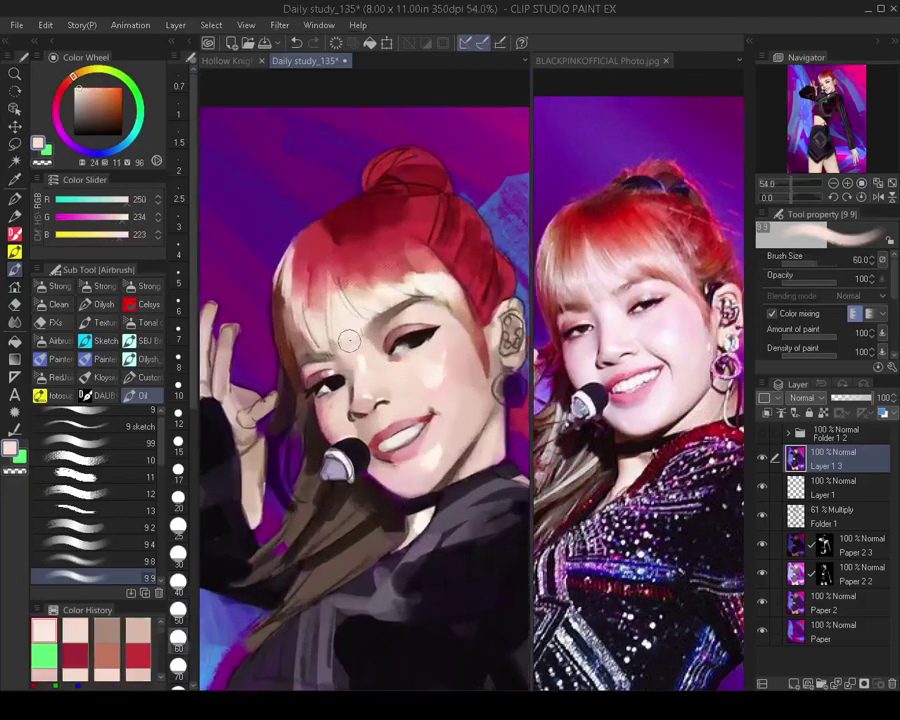
left_click_drag(348, 340, 357, 335)
key("bracketright")
key("bracketright")
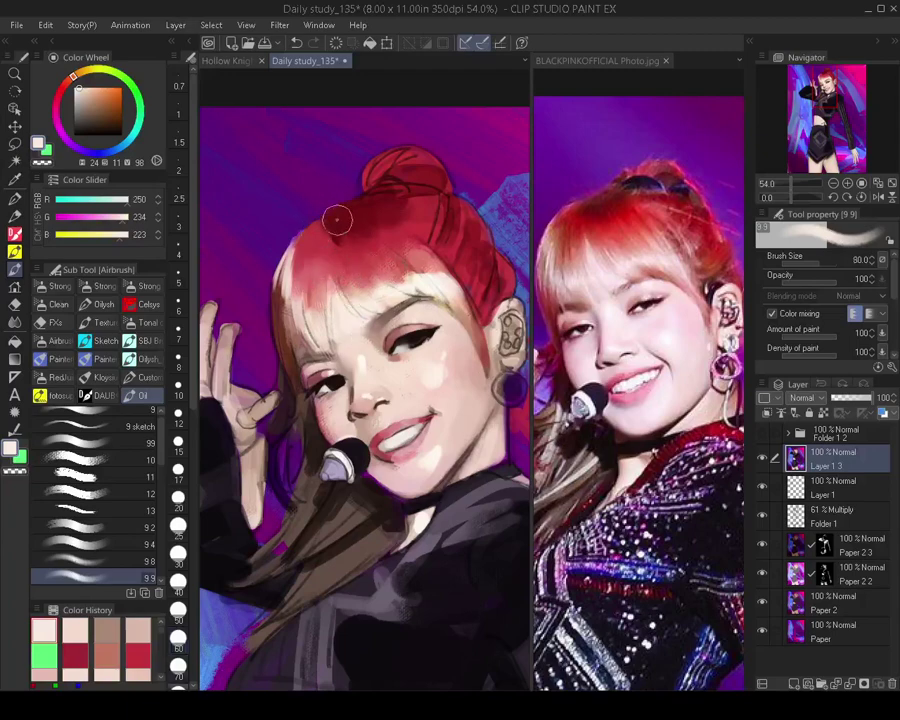
Blend a faint highlight into the red hair at the crown with the pale cream and brush size 90
key("bracketright")
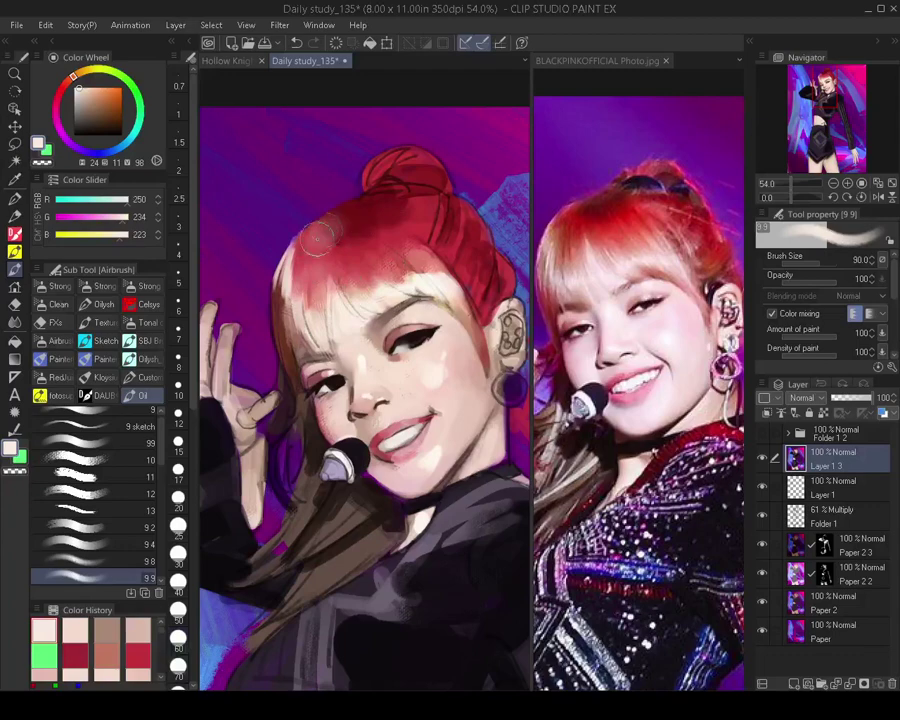
scroll(338, 224, "down", 3)
scroll(347, 306, "up", 3)
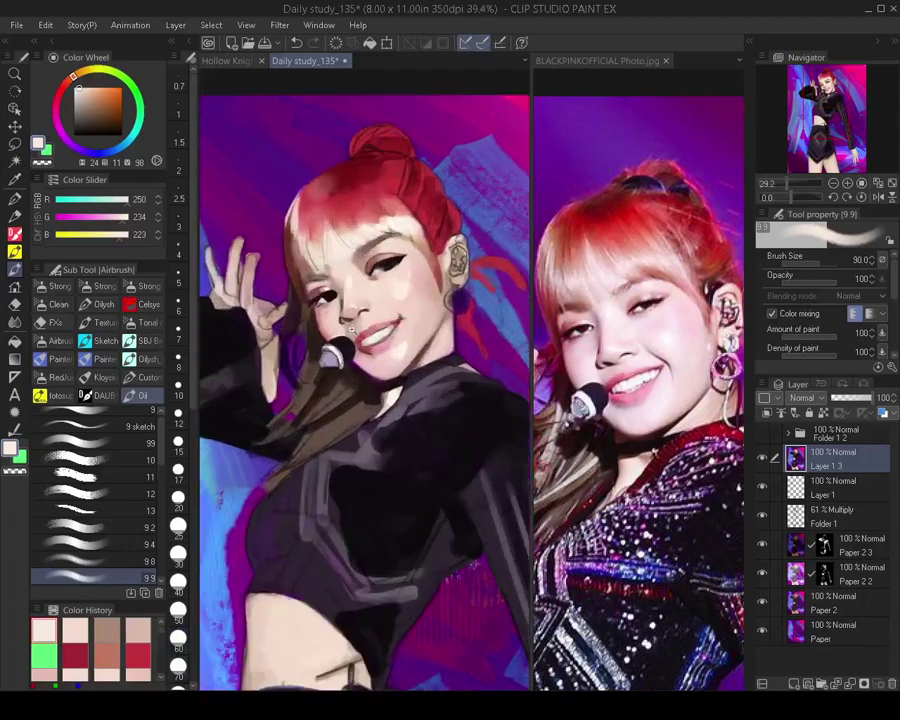
Paint the outer cheek edge beside the eye above the microphone with the 9 4 brush, sampled dusty pink (RGB 208, 145, 142), sizes 15 to 25
left_click(138, 545)
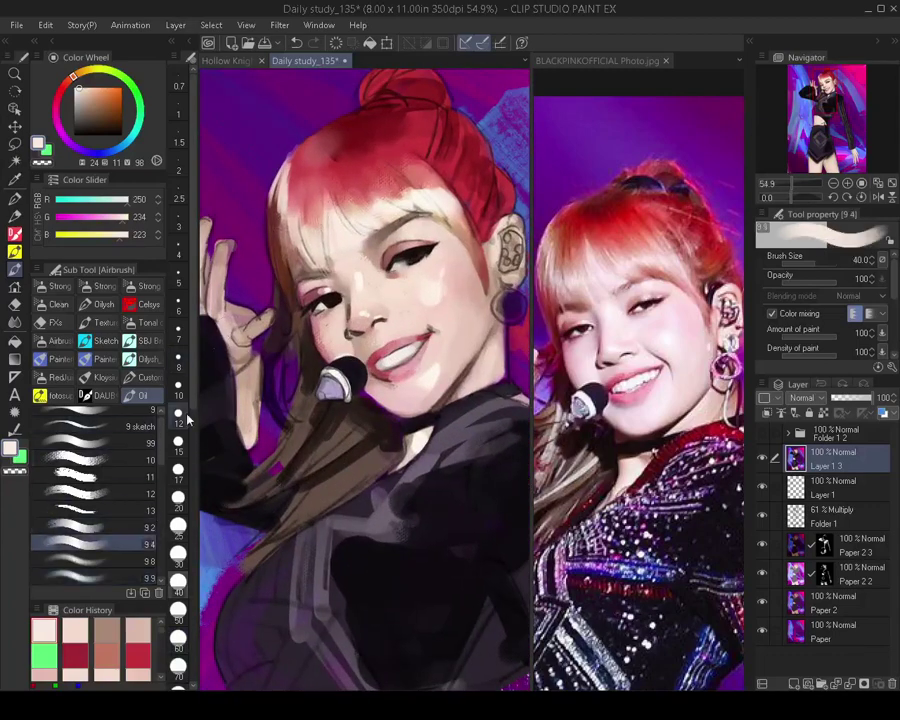
left_click(317, 312, "alt")
key("bracketleft")
left_click_drag(311, 302, 312, 322)
key("bracketleft")
key("bracketleft")
key("bracketleft")
key("bracketleft")
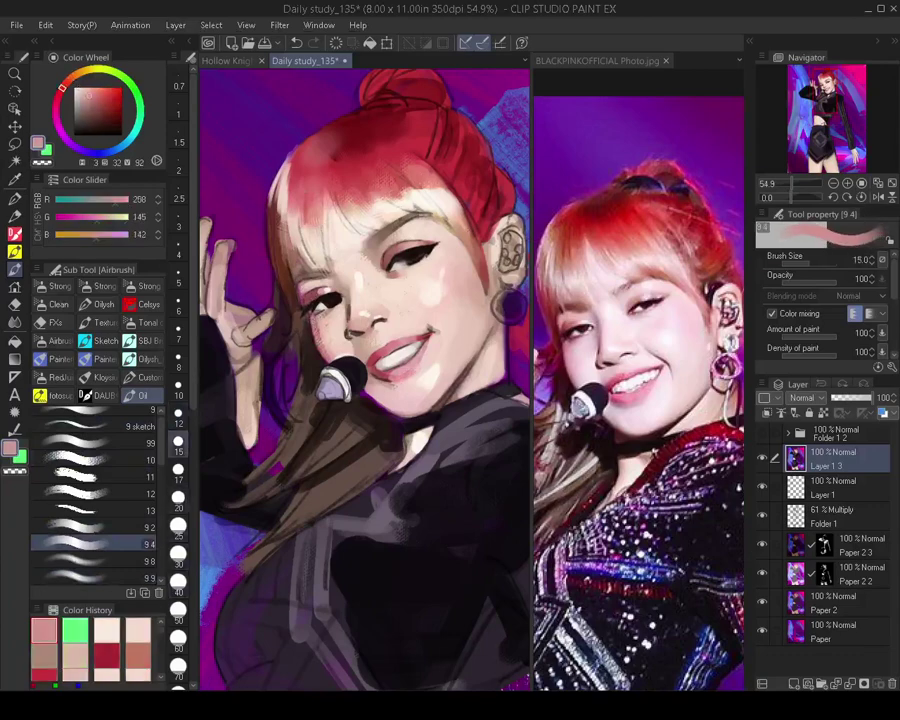
key("bracketright")
key("bracketright")
key("bracketright")
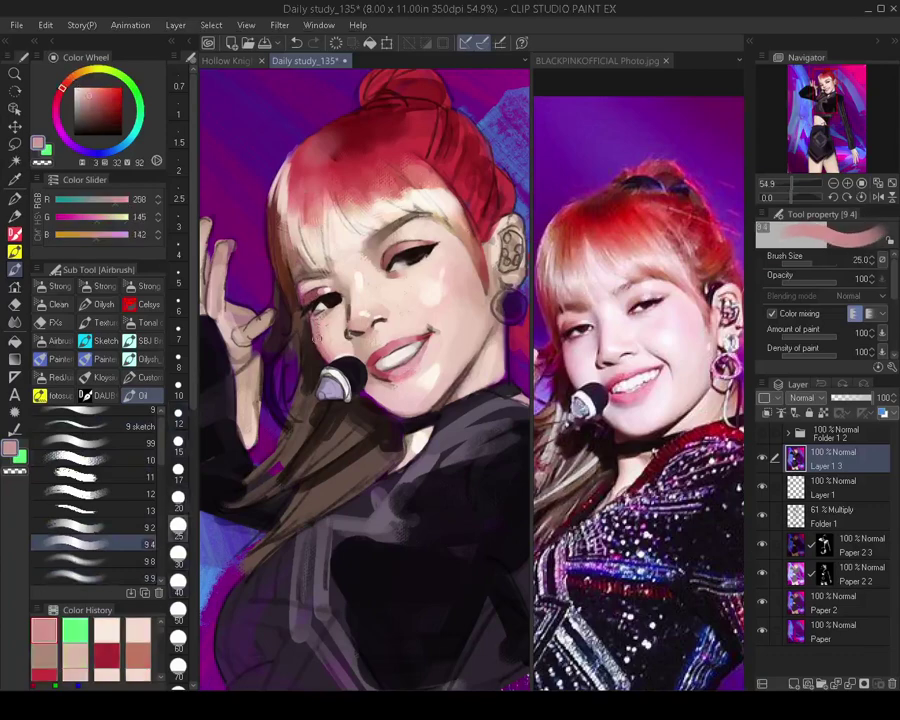
Smooth the cheek below that eye with a sampled light pink (RGB 230, 194, 182) at size 30, refining the lower lid at sizes 10 and 7
left_click(329, 329, "alt")
key("bracketright")
left_click_drag(321, 327, 324, 336)
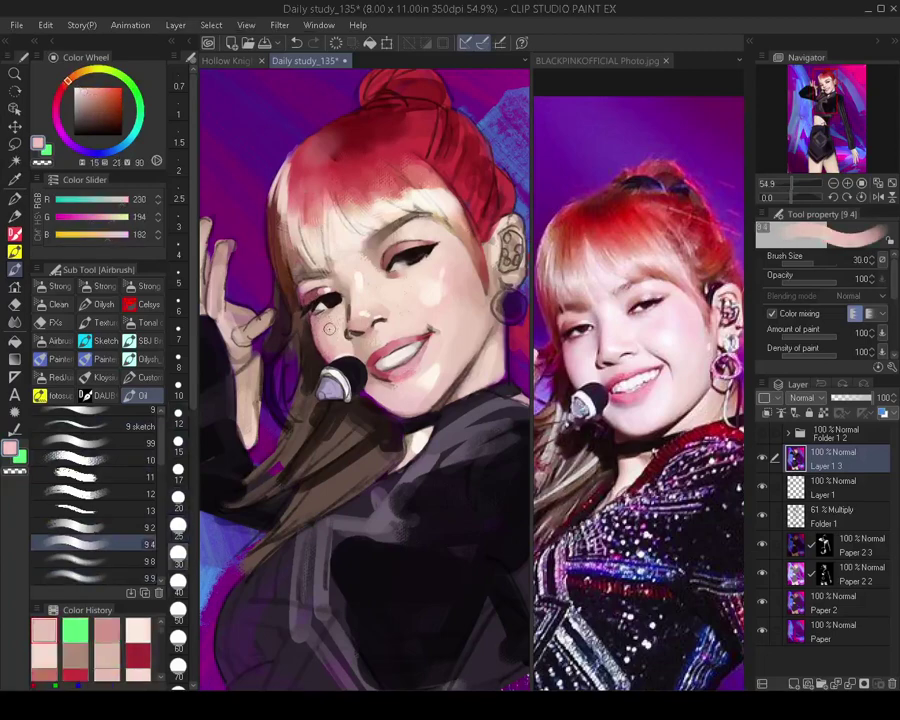
key("bracketleft")
key("bracketleft")
key("bracketleft")
key("bracketleft")
key("bracketleft")
key("bracketleft")
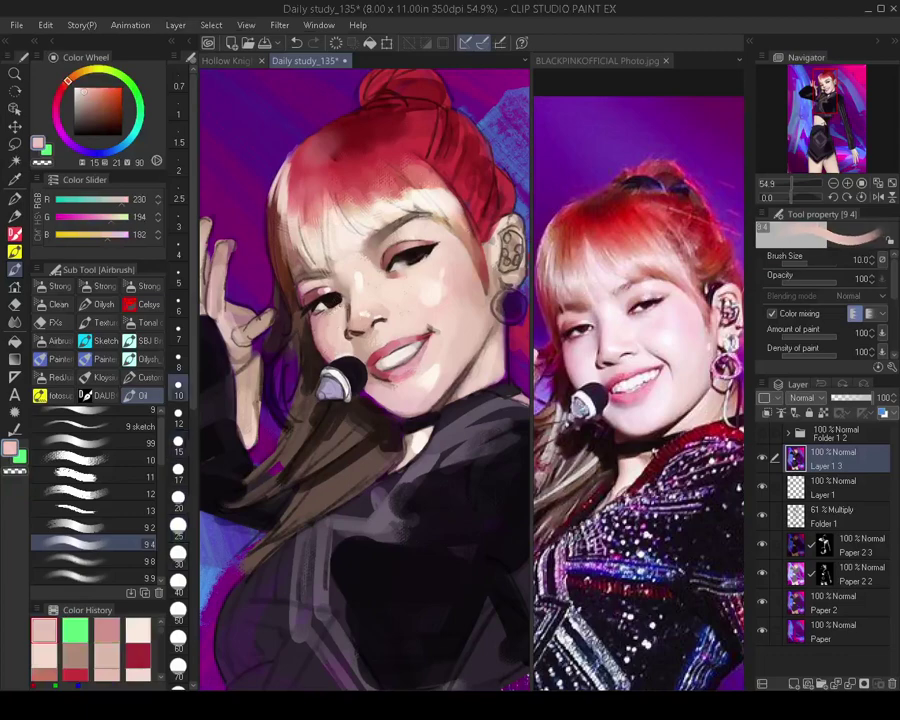
key("bracketleft")
key("bracketleft")
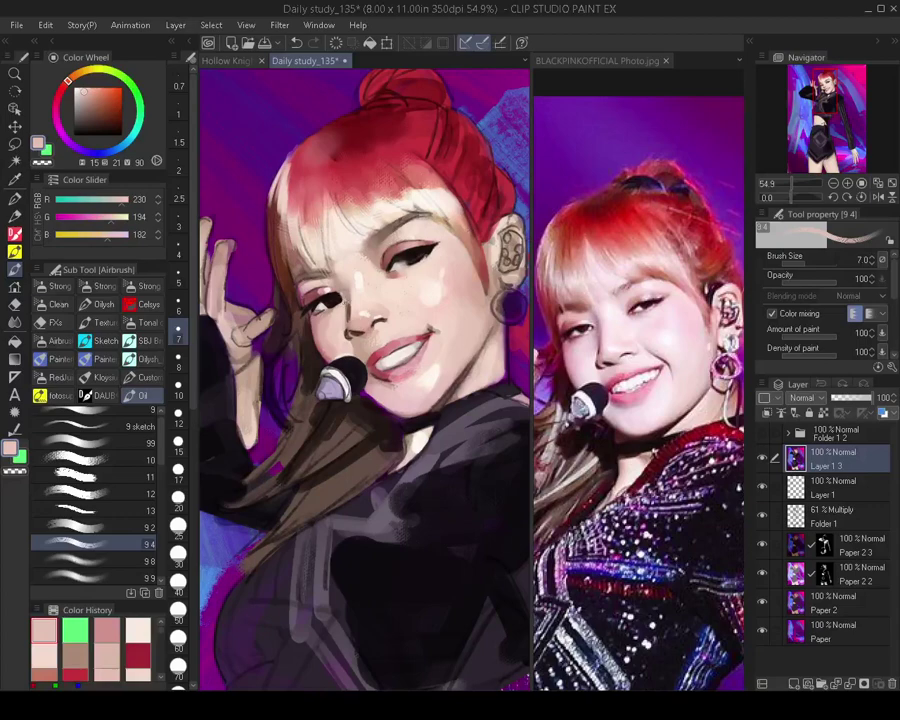
Darken the outer lash line of the eye above the microphone with the 9 9 brush, using a sampled near-black (RGB 22, 13, 12) at size 17.5
scroll(353, 326, "down", 5)
scroll(340, 322, "up", 7)
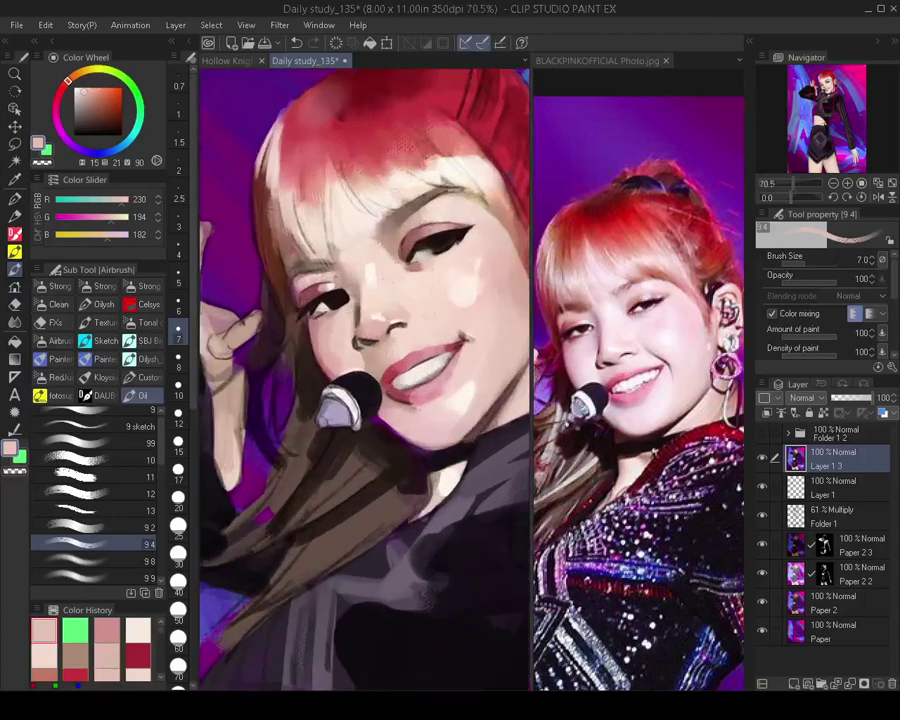
left_click(142, 575)
left_click(332, 297, "alt")
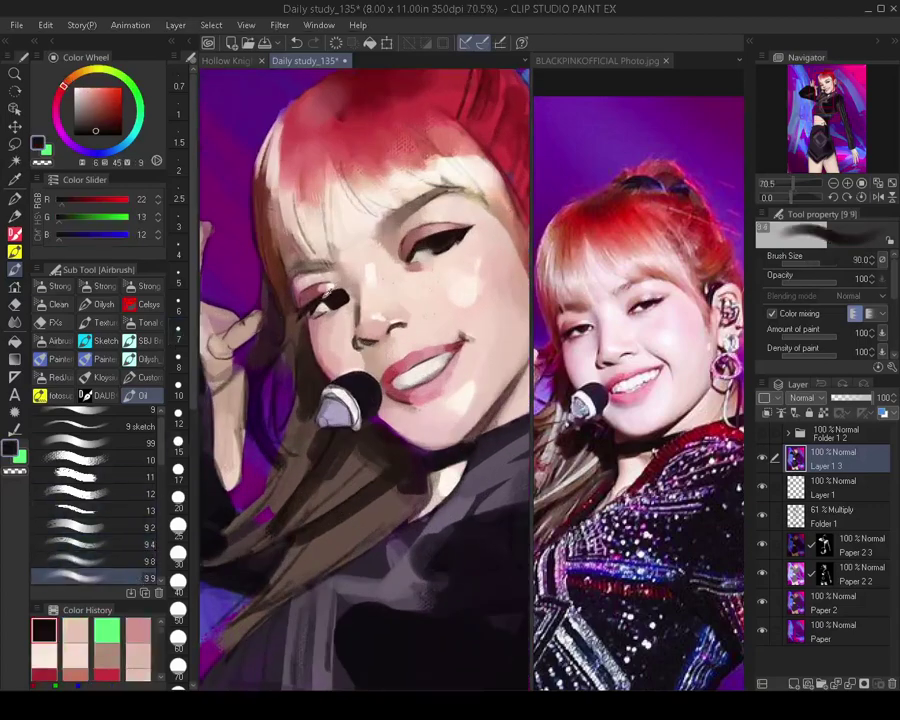
key("bracketleft")
key("bracketleft")
key("bracketleft")
key("bracketleft")
key("bracketleft")
key("bracketleft")
key("bracketleft")
key("bracketleft")
left_click_drag(322, 305, 307, 318)
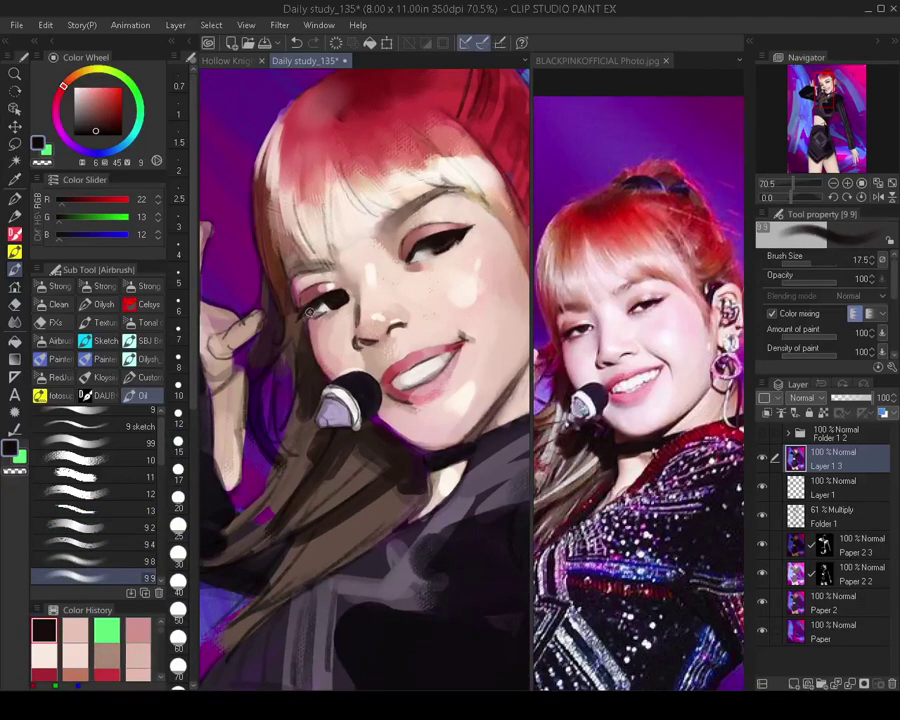
Rework the dark iris of the same eye with the near-black at brush sizes 25 and 15
key("bracketright")
key("bracketright")
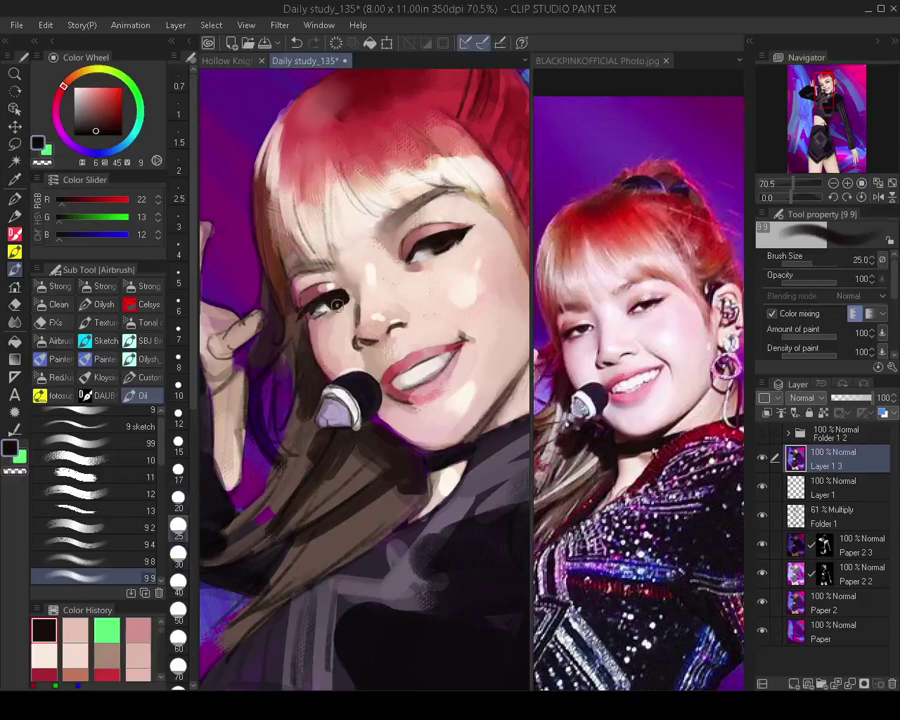
key("bracketleft")
key("bracketleft")
key("bracketleft")
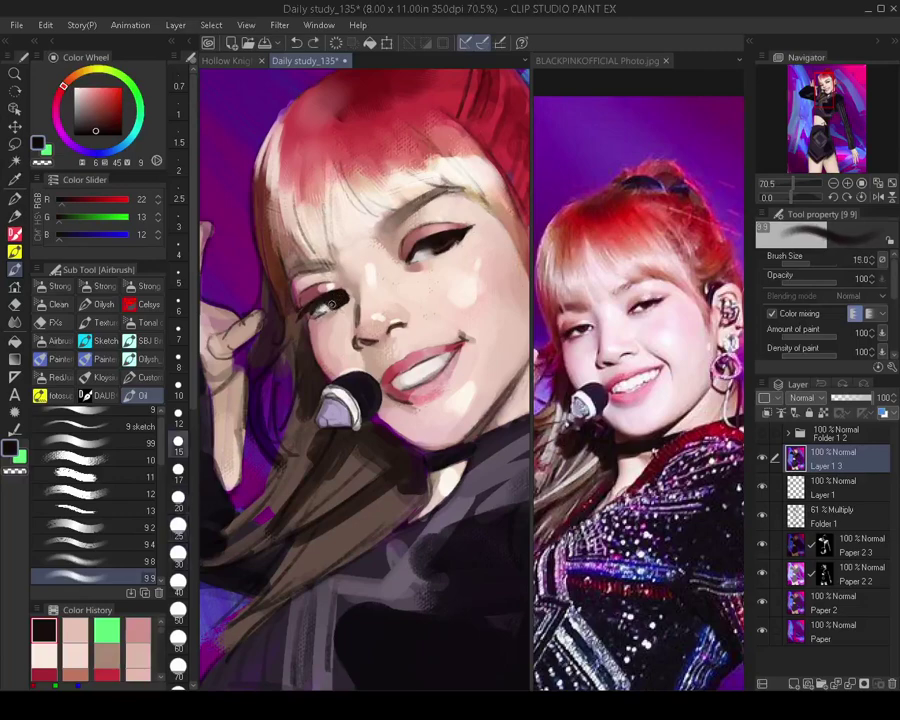
Define the inner corner and lash line with the 9 4 brush at size 6, using near-black (RGB 24, 14, 13) and sampling a muted brown (RGB 181, 147, 131)
left_click(90, 543)
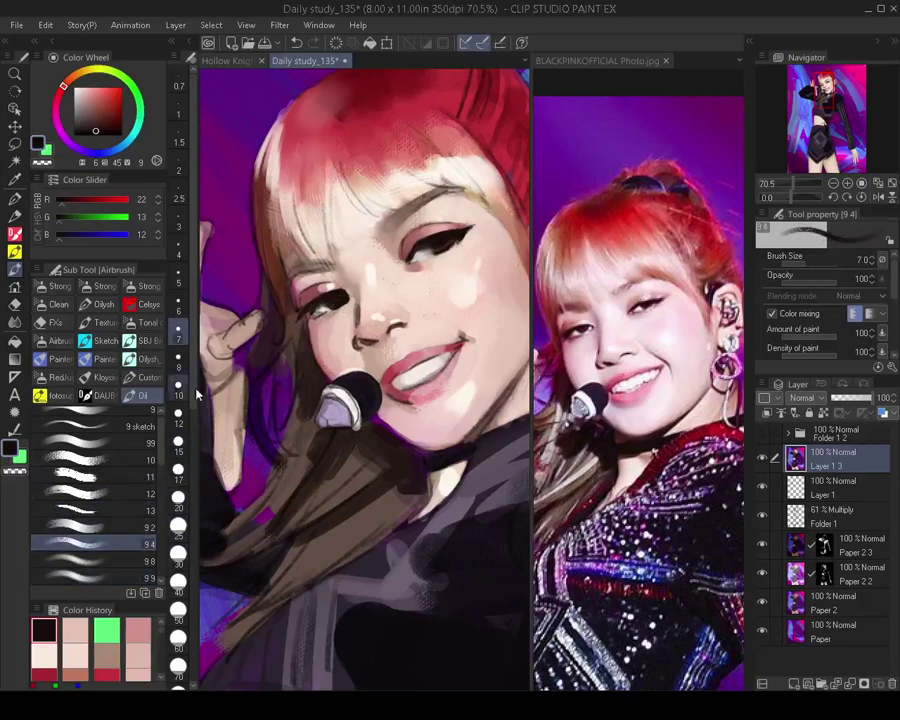
key("bracketleft")
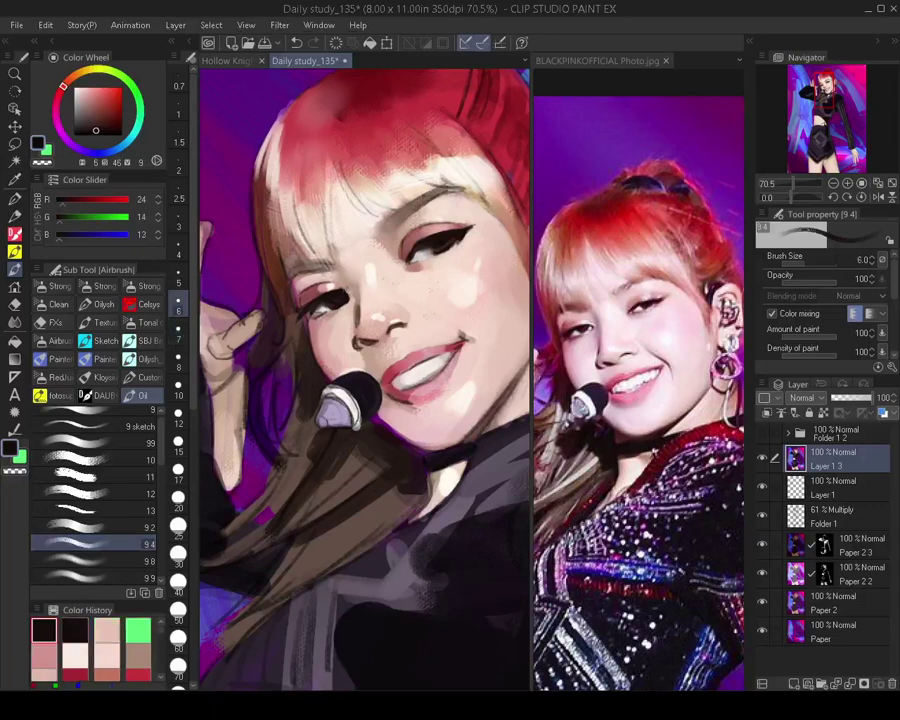
left_click_drag(340, 291, 347, 291)
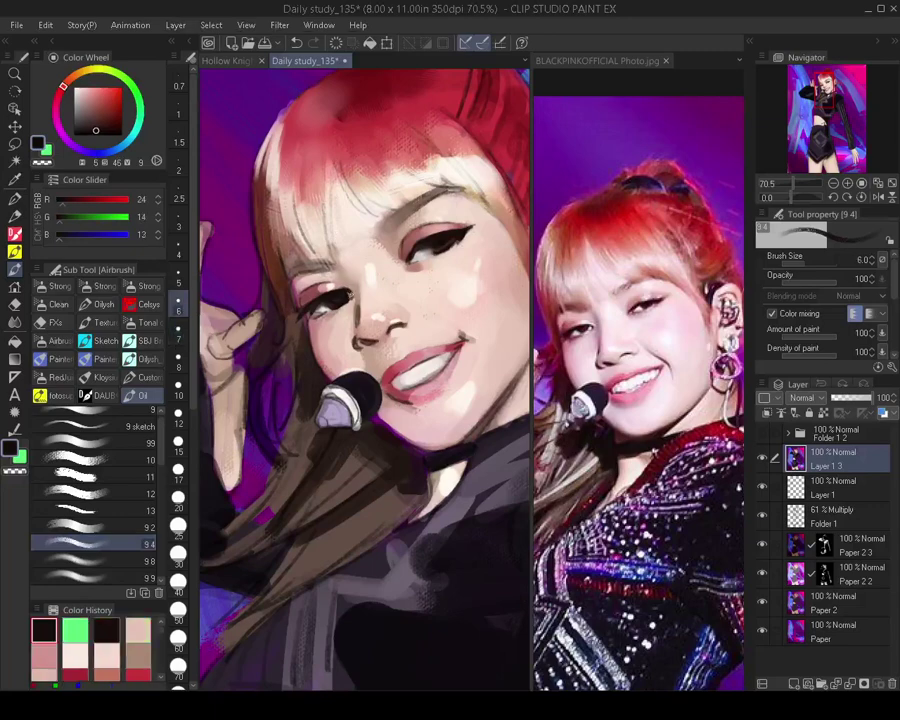
left_click(243, 205, "alt")
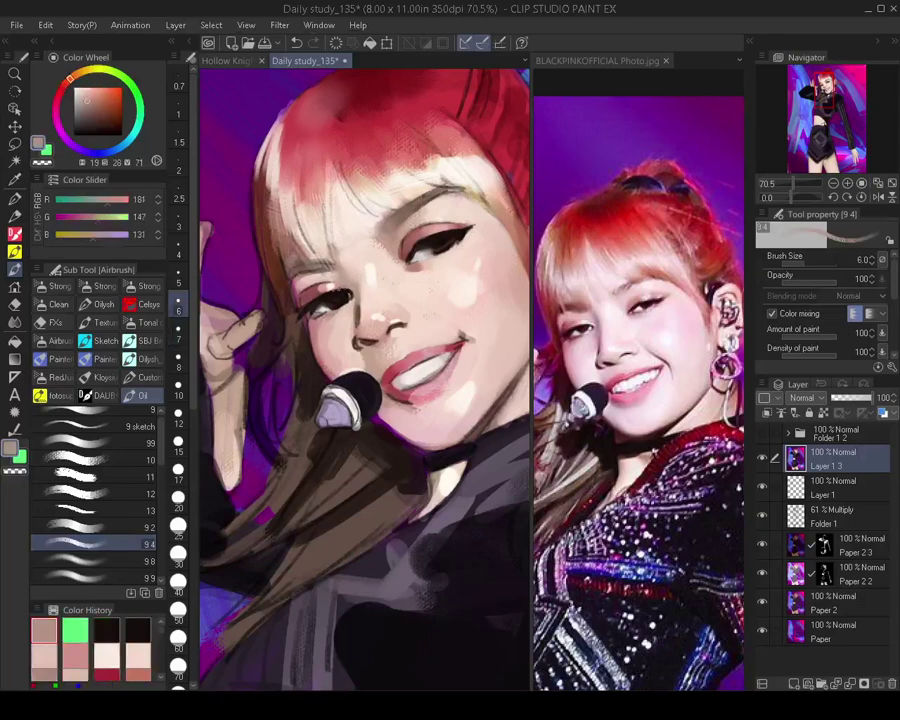
Check the portrait mirrored, and brighten the eye white and inner corner with a sampled off-white (RGB 232, 223, 220) at size 6
scroll(243, 207, "down", 3)
key("h")
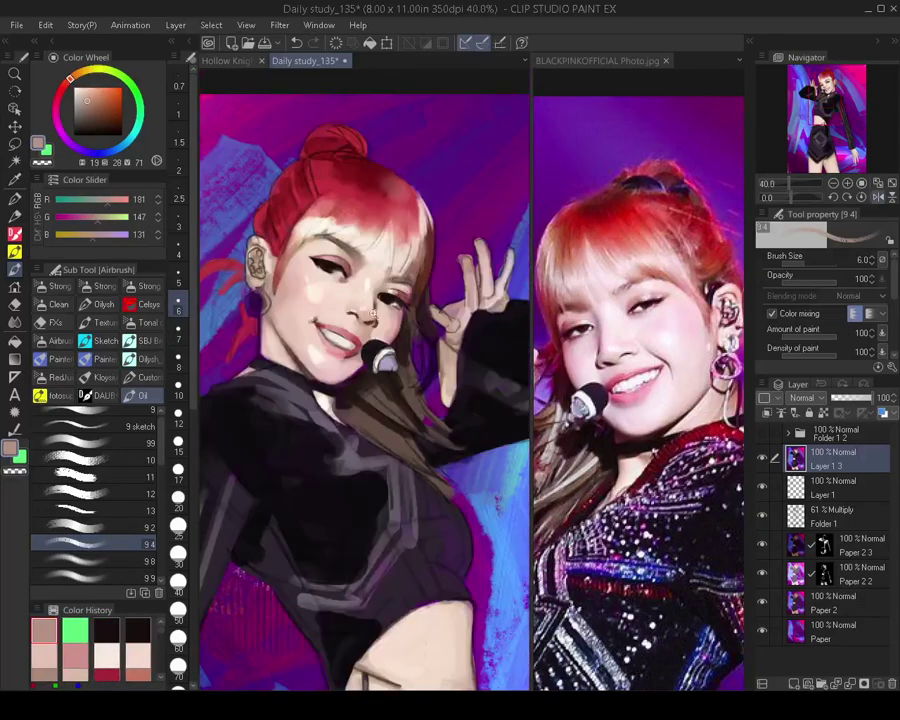
scroll(373, 313, "up", 6)
key("h")
left_click(271, 302, "alt")
left_click_drag(276, 303, 285, 298)
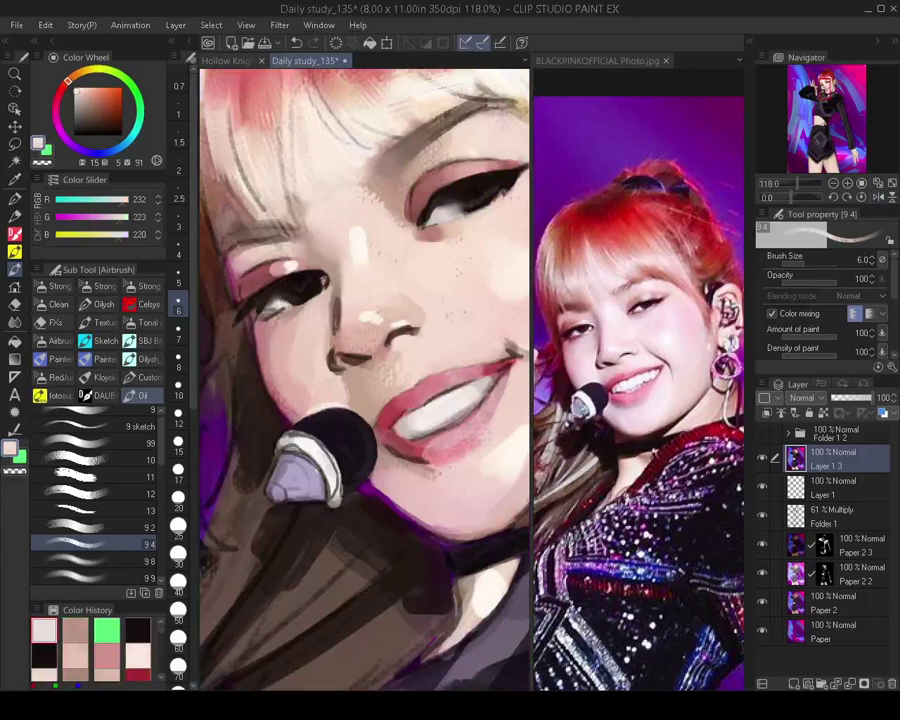
scroll(322, 282, "down", 5)
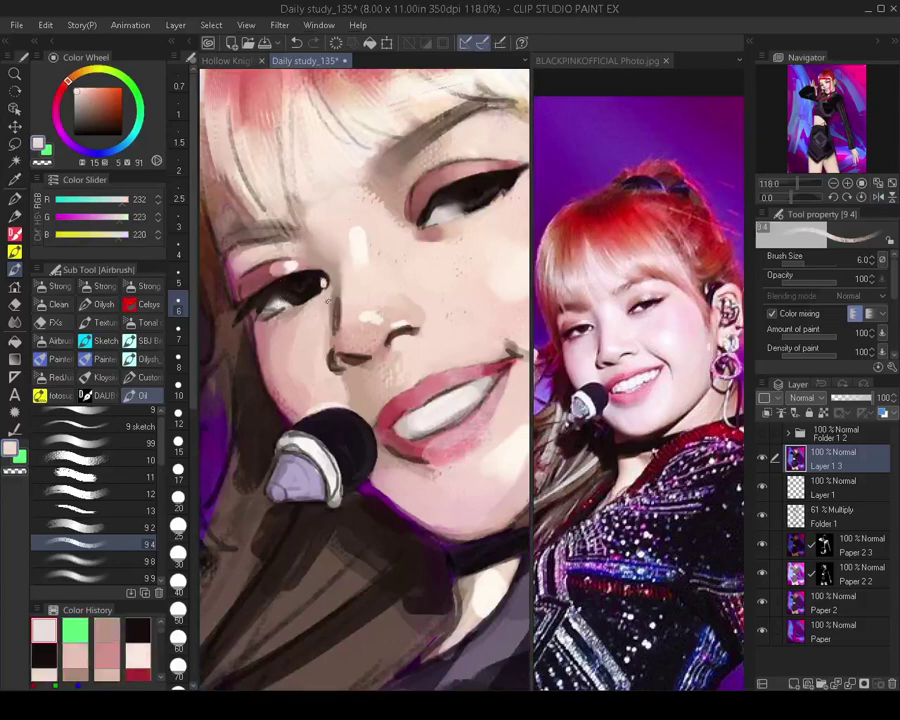
scroll(350, 293, "up", 5)
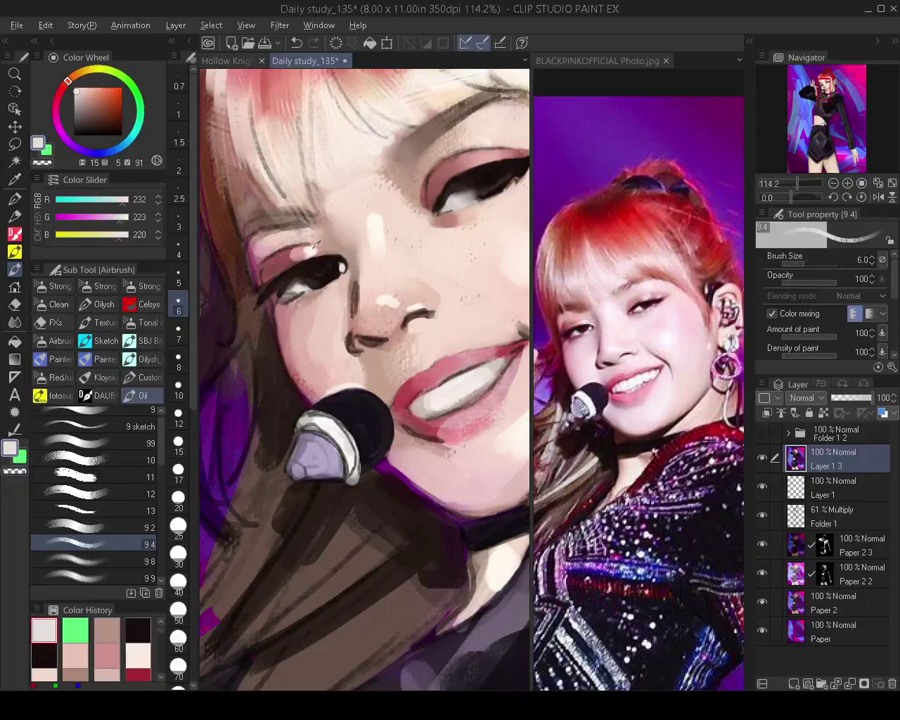
Repaint the upper eyelid above the microphone-side eye at brush size 12.5 with sampled lid tones, including muted red (RGB 144, 79, 77)
left_click(310, 252, "alt")
key("]")
key("]")
key("]")
mouse_move(314, 252)
left_mouse_down()
mouse_move(328, 251)
mouse_move(283, 257)
left_mouse_up()
left_click(290, 251, "alt")
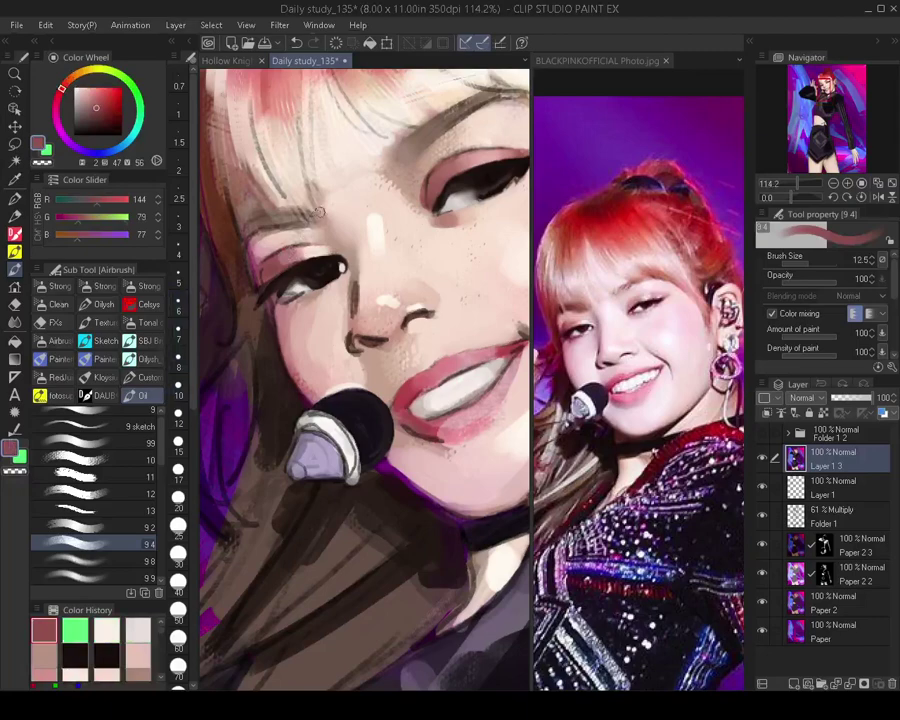
Lighten the skin between the eyelid and the brow's outer end with a sampled light peach (RGB 242, 216, 204) at size 17.5
left_click(268, 240, "alt")
key("bracketright")
key("bracketright")
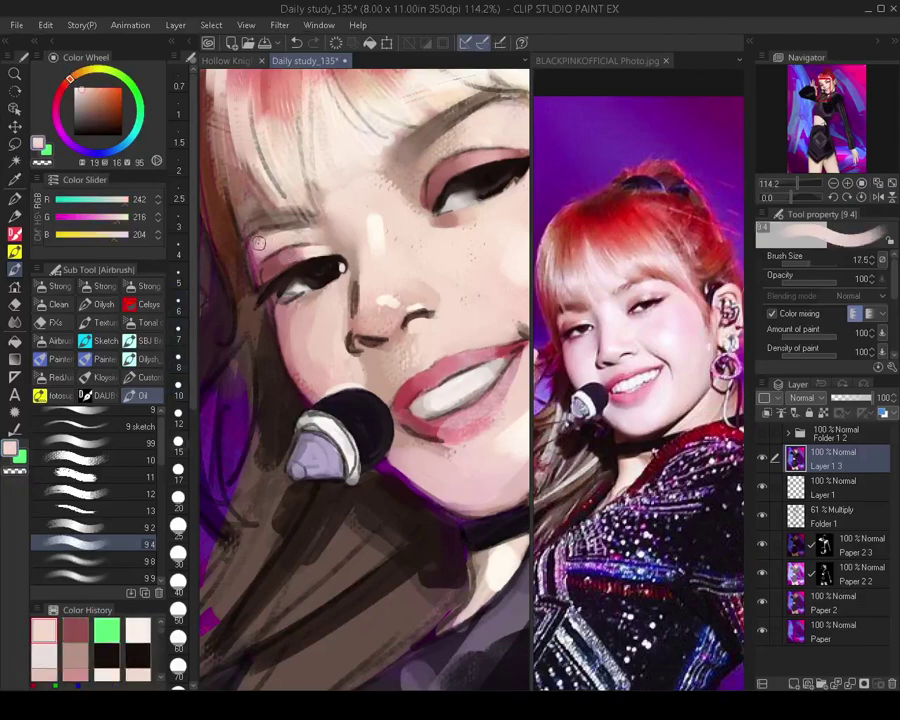
mouse_move(256, 245)
left_mouse_down()
mouse_move(258, 236)
mouse_move(290, 230)
mouse_move(273, 232)
left_mouse_up()
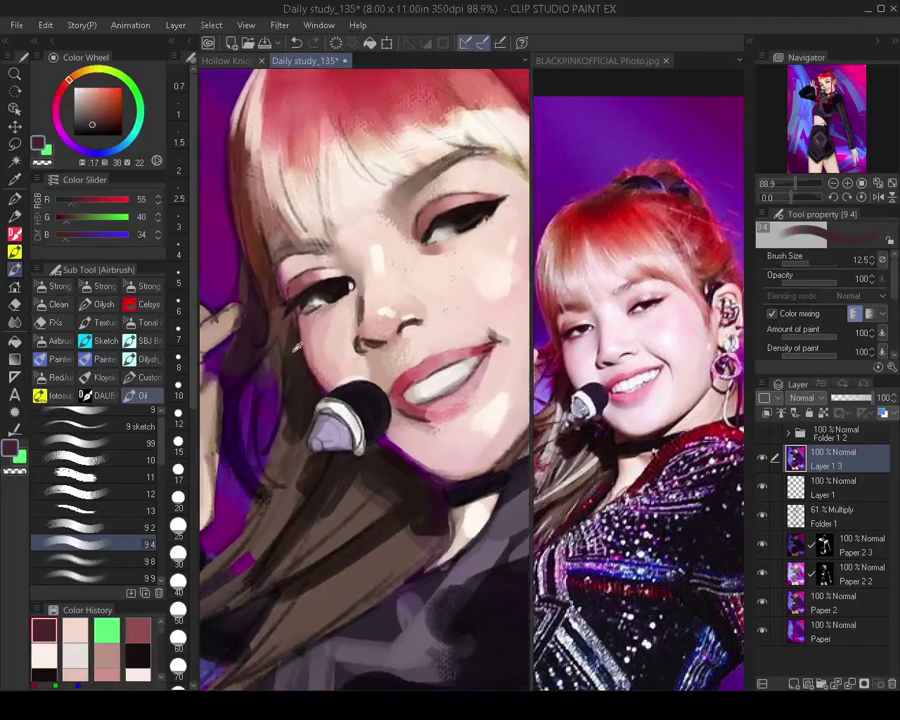
Darken the hair beside the temple and the brow's outer end with a sampled dark brown (RGB 54, 40, 35) at sizes 20, 10 and 12.5
key("bracketright")
mouse_move(268, 280)
left_mouse_down()
mouse_move(258, 247)
mouse_move(260, 268)
left_mouse_up()
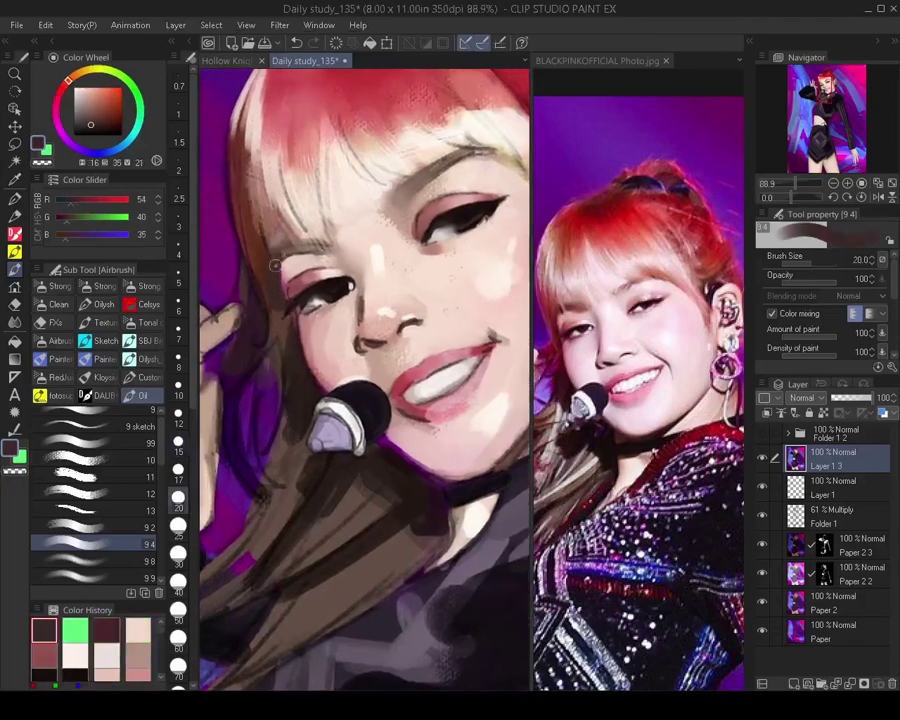
key("[")
key("[")
key("[")
key("[")
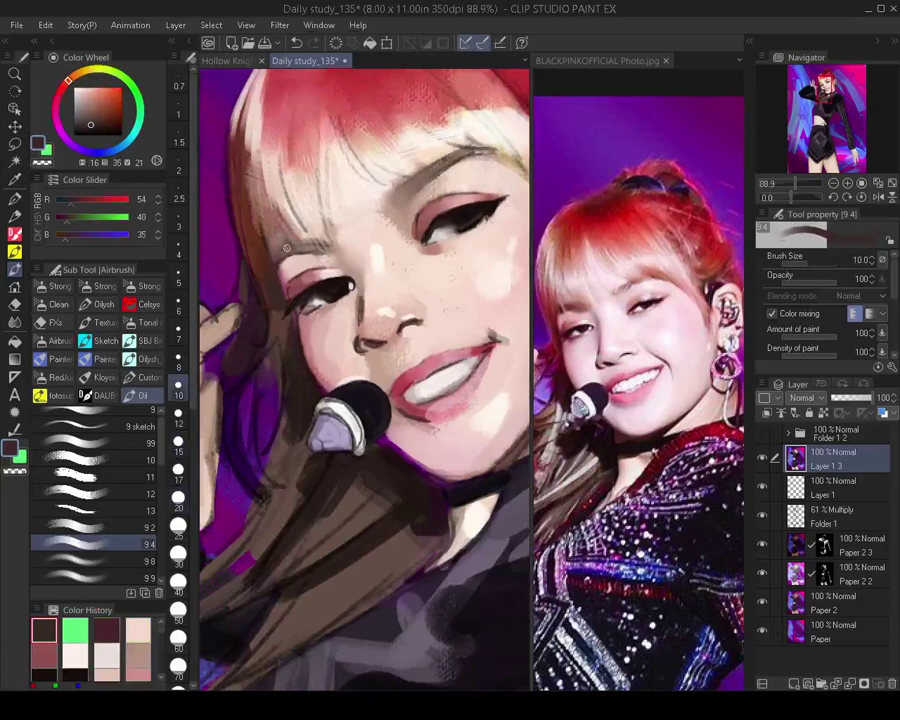
key("bracketright")
Add a long coral strand down the outer edge of the side hair with a sampled coral (RGB 217, 108, 113) at size 12.5
scroll(312, 246, "down", 3)
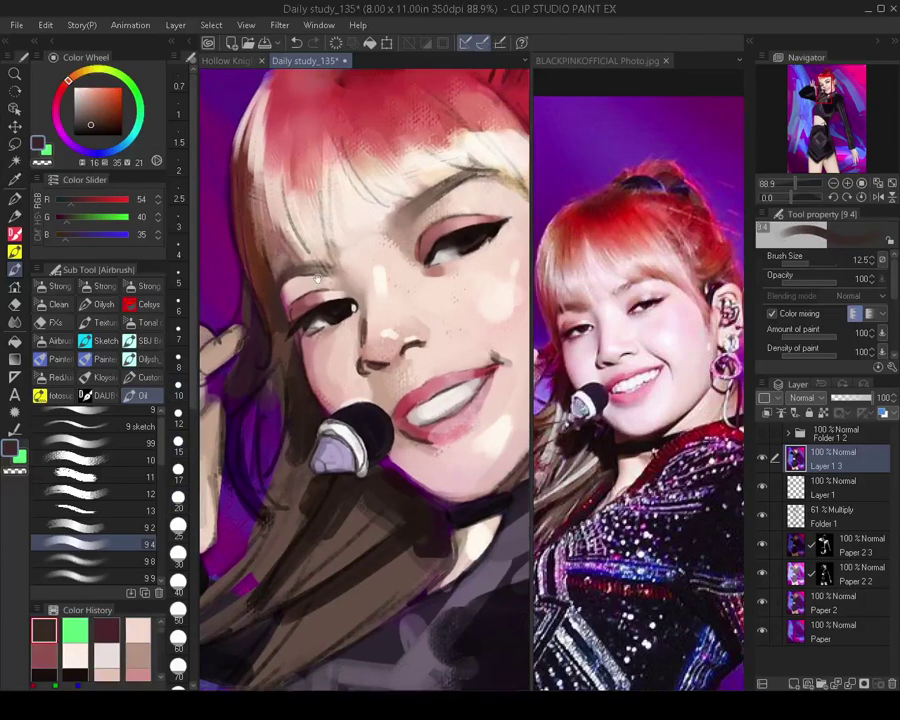
left_click(306, 182, "alt")
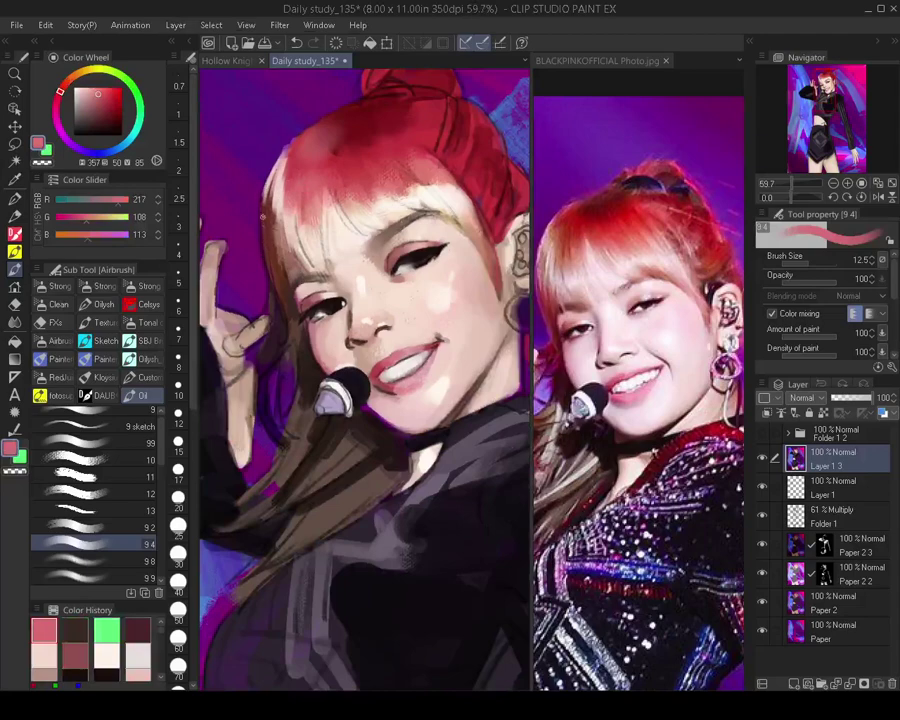
left_click_drag(264, 183, 277, 302)
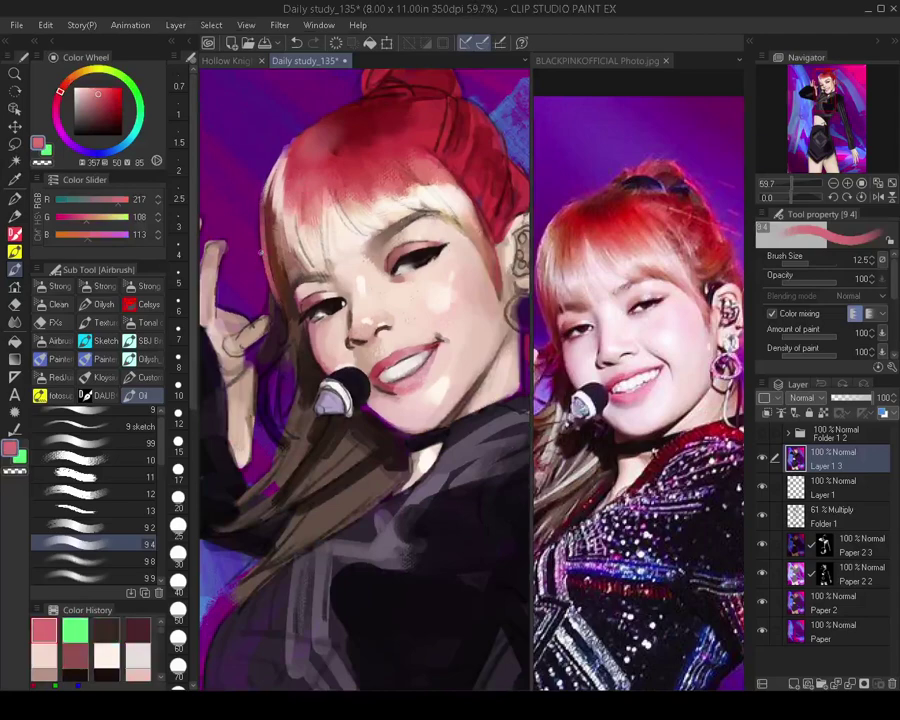
Layer muted crimson strands (sampled RGB 143, 68, 78) down the side hair next to the blonde bangs, using brush sizes 12.5, 25 and 17.5
left_click(265, 206, "alt")
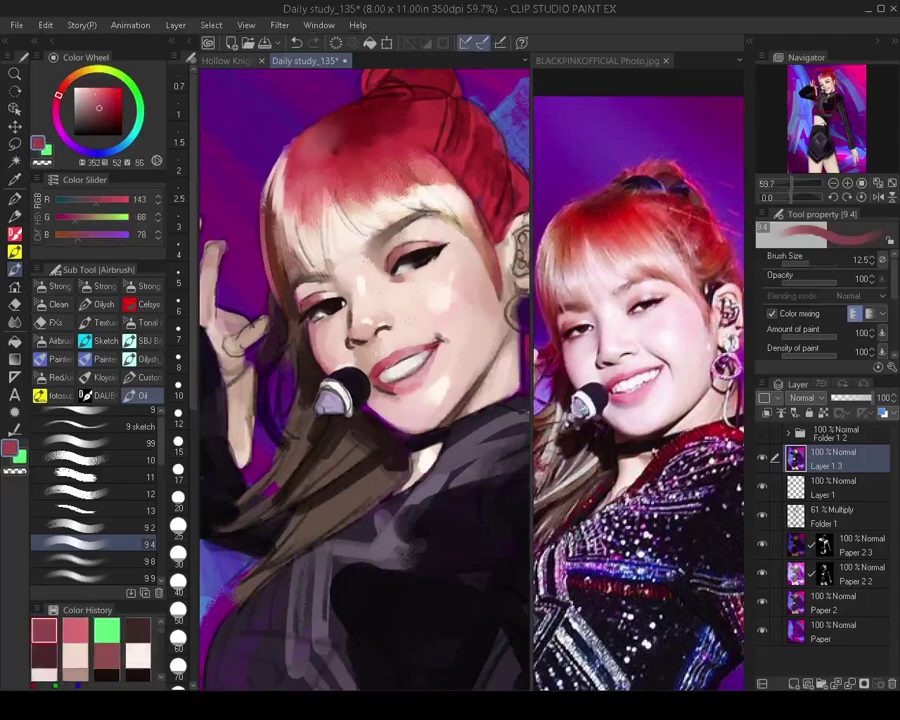
left_click_drag(264, 234, 282, 305)
key("bracketright")
key("bracketright")
key("bracketright")
key("bracketright")
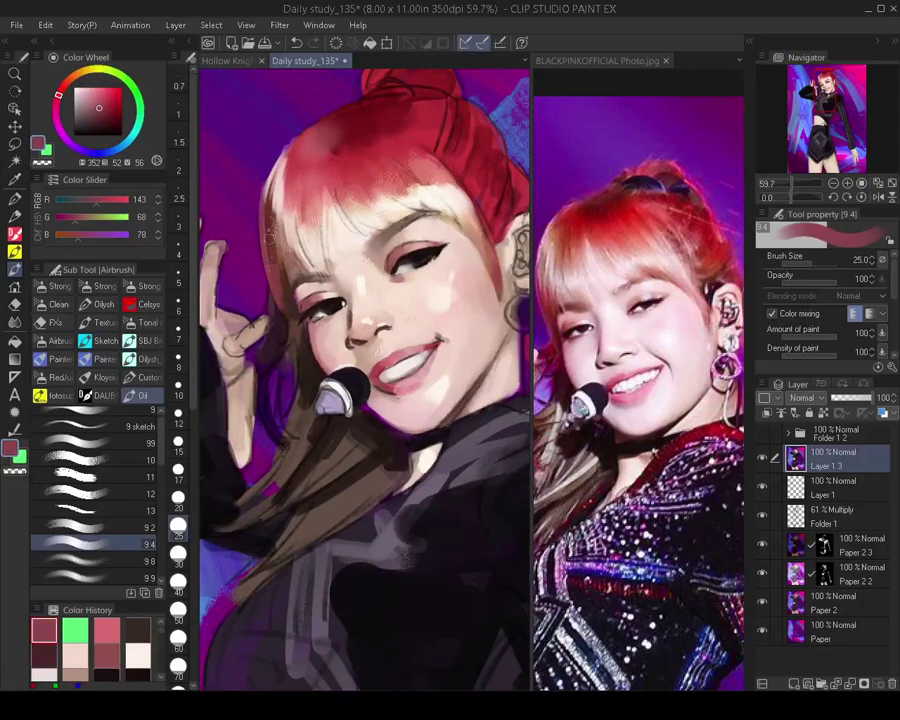
left_click_drag(266, 213, 287, 301)
key("bracketleft")
key("bracketleft")
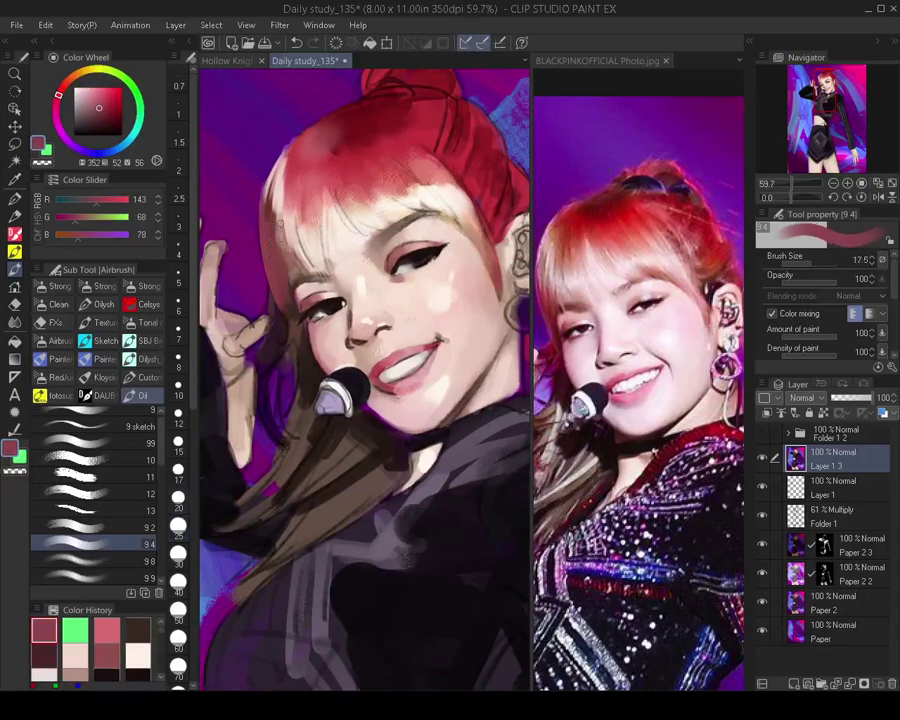
Paint coral strands down the outer side hair with a sampled coral (RGB 215, 106, 110) at sizes 17.5, 30 and 20
left_click(297, 214, "alt")
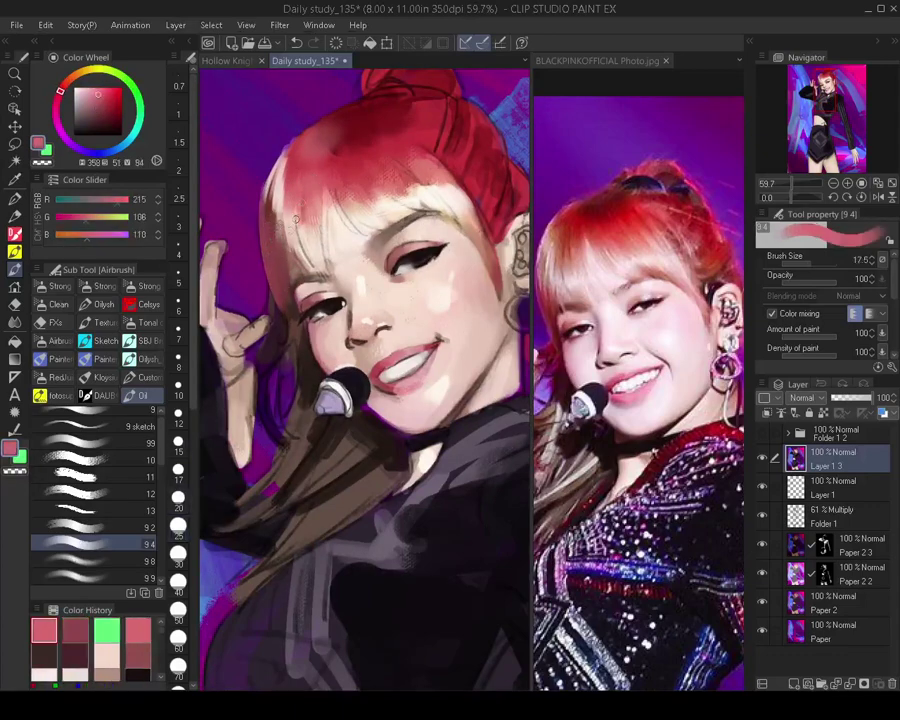
left_click_drag(267, 240, 275, 278)
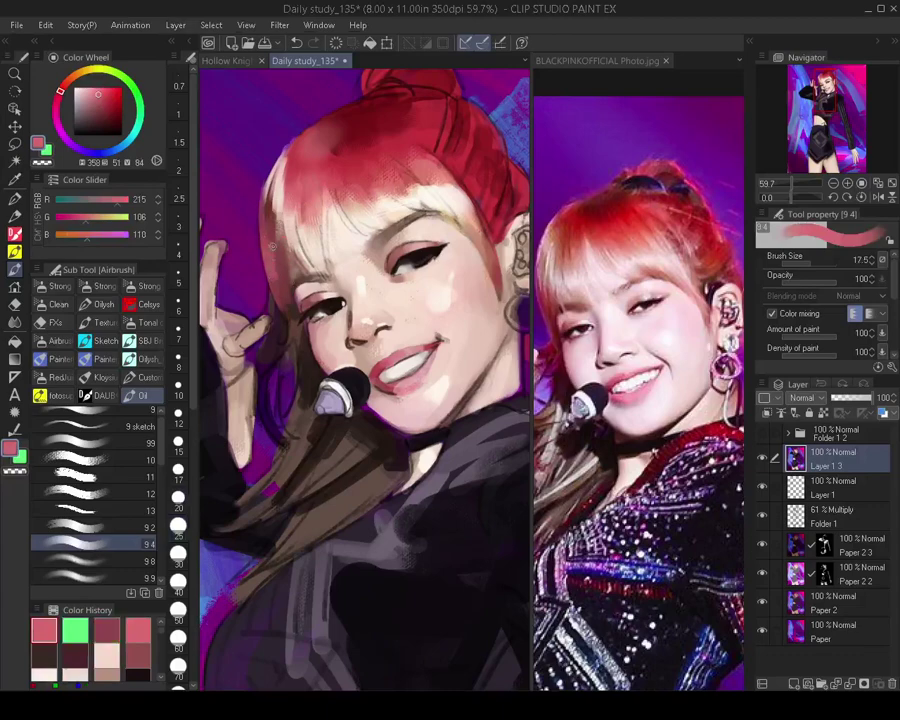
key("bracketright")
key("bracketright")
key("bracketright")
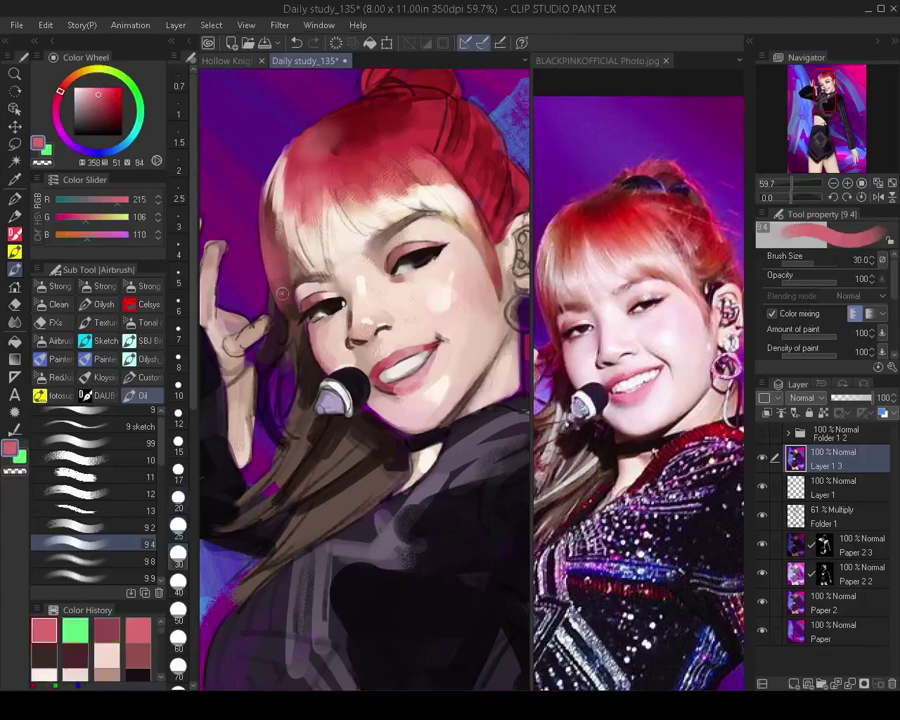
key("bracketleft")
key("bracketleft")
key("bracketleft")
key("bracketleft")
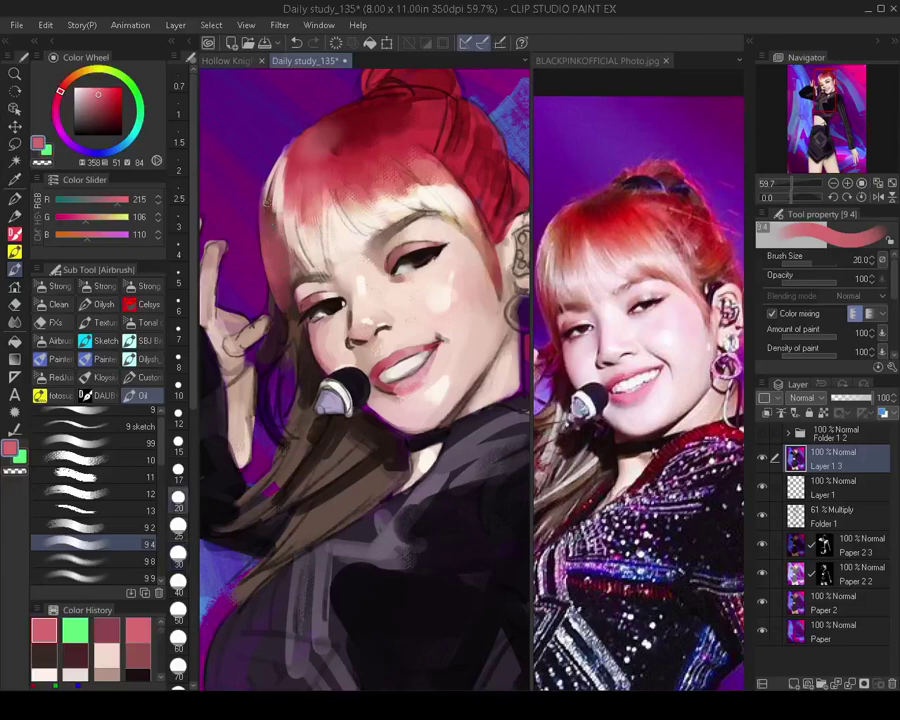
Refine the side hair's outer edge with fine coral strands at sizes 8 and 7, undoing one stroke
key("bracketleft")
key("bracketleft")
key("bracketleft")
key("bracketleft")
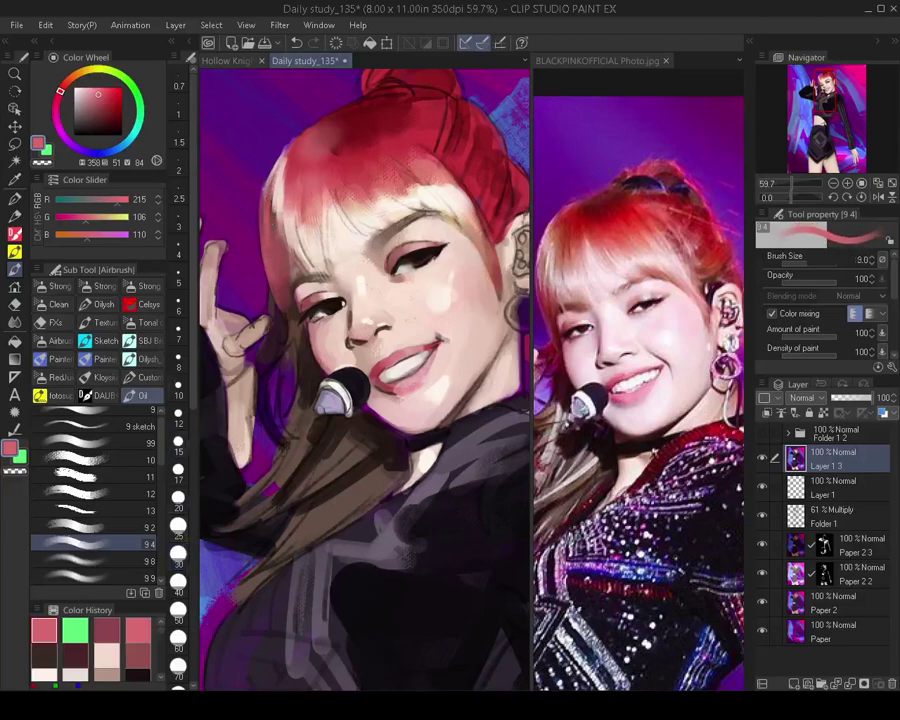
key("ctrl+z")
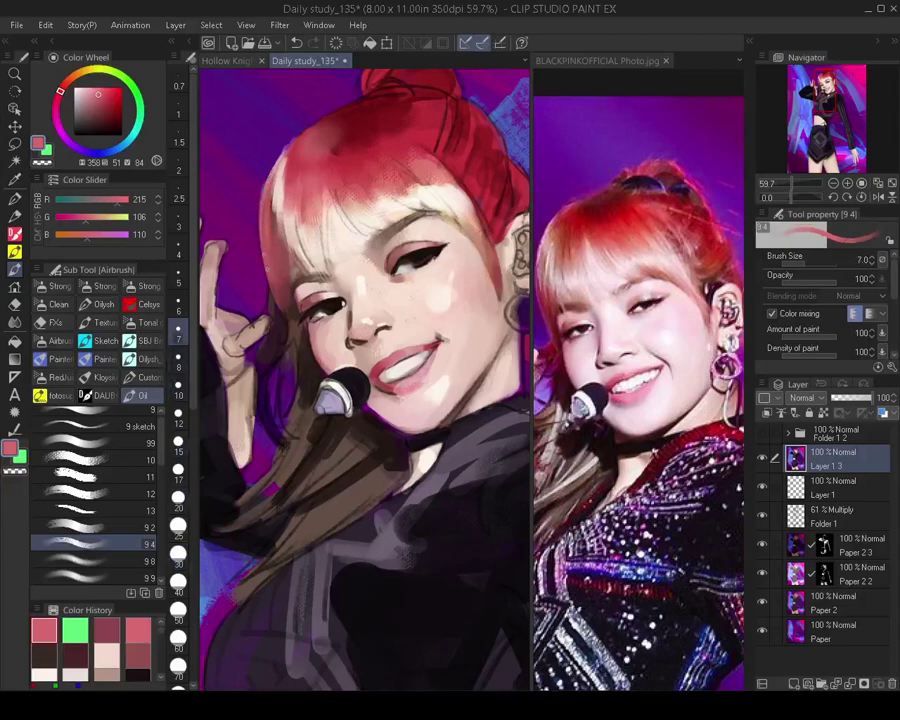
scroll(277, 270, "down", 3)
scroll(270, 225, "up", 2)
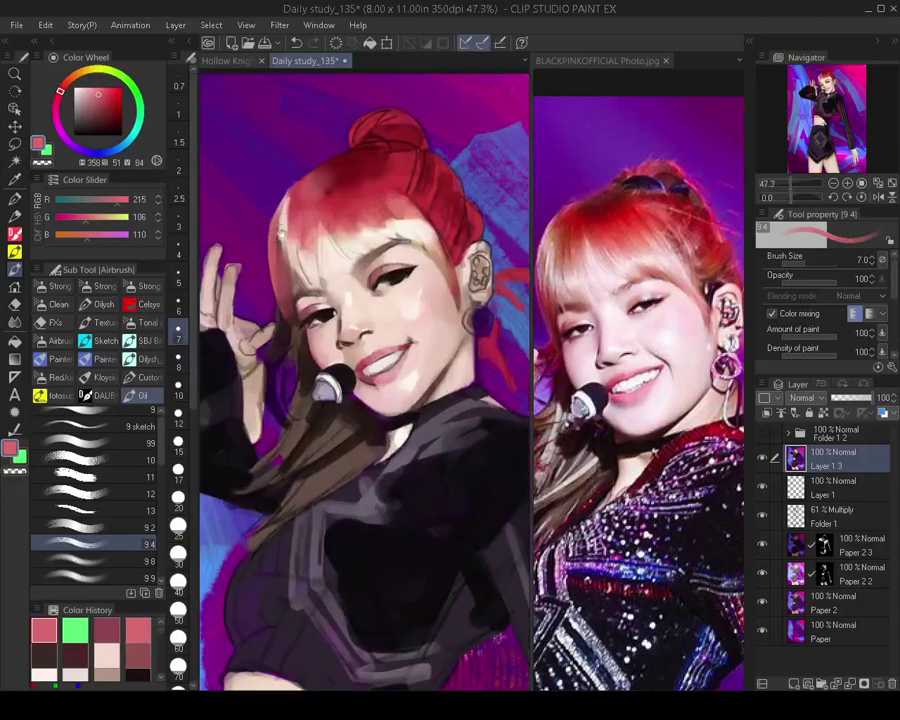
Clean up the background along the hair's outer contour with a sampled purple (RGB 74, 25, 134) at size 35
left_click(289, 231, "alt")
key("bracketright")
key("bracketright")
key("bracketright")
key("bracketright")
key("bracketright")
key("bracketright")
key("bracketright")
key("bracketright")
key("bracketright")
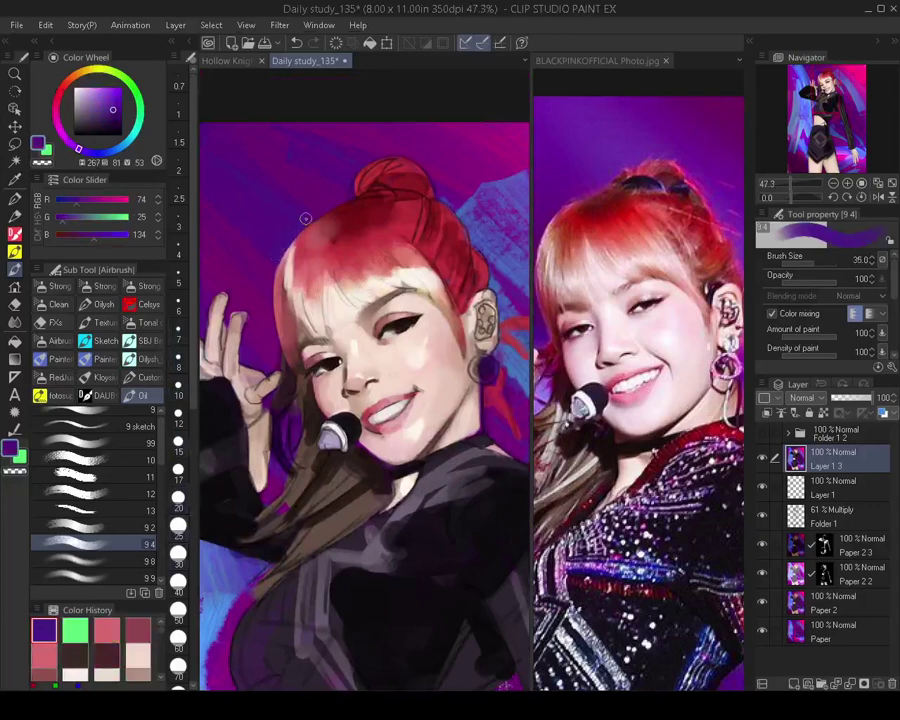
Restore the hair's outer edge beside the blonde bangs with a sampled muted pink (RGB 191, 106, 108) at sizes 8 and 7
left_click(282, 273, "alt")
key("bracketleft")
key("bracketleft")
key("bracketleft")
key("bracketleft")
key("bracketleft")
key("bracketleft")
key("bracketleft")
key("bracketleft")
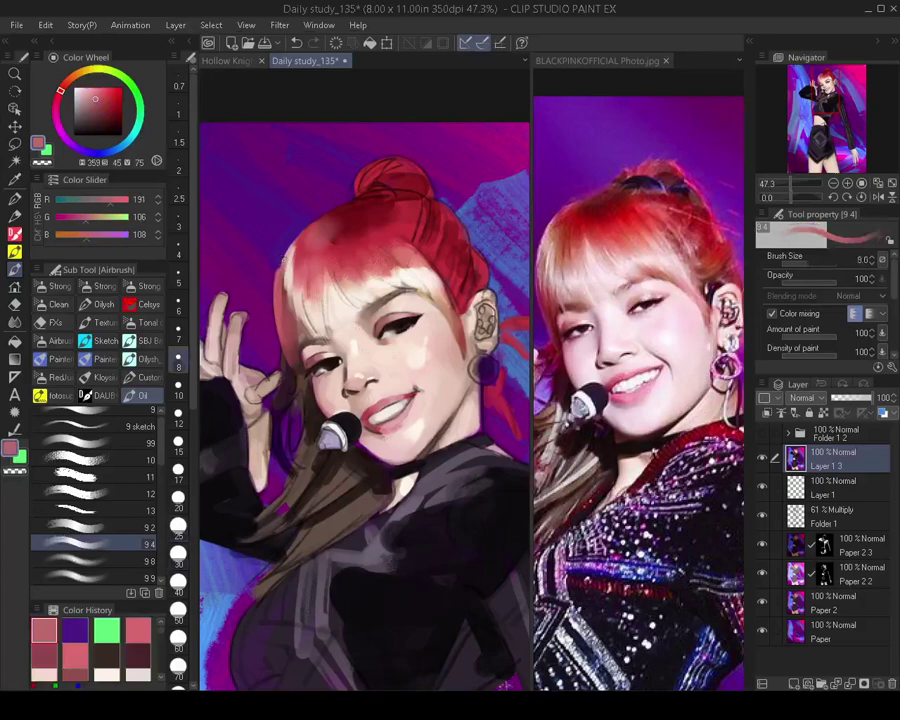
left_click_drag(277, 264, 281, 254)
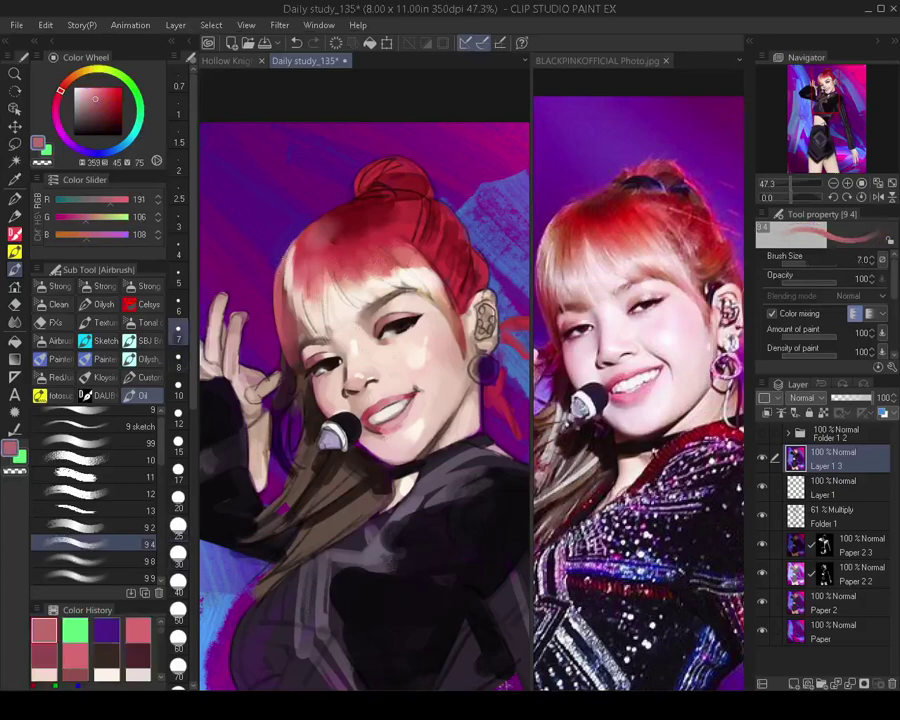
Trim the side hair's outer edge with a sampled purple (RGB 78, 26, 133) at size 12.5, and check the figure mirrored
left_click(278, 257, "alt")
key("bracketright")
key("bracketright")
key("bracketright")
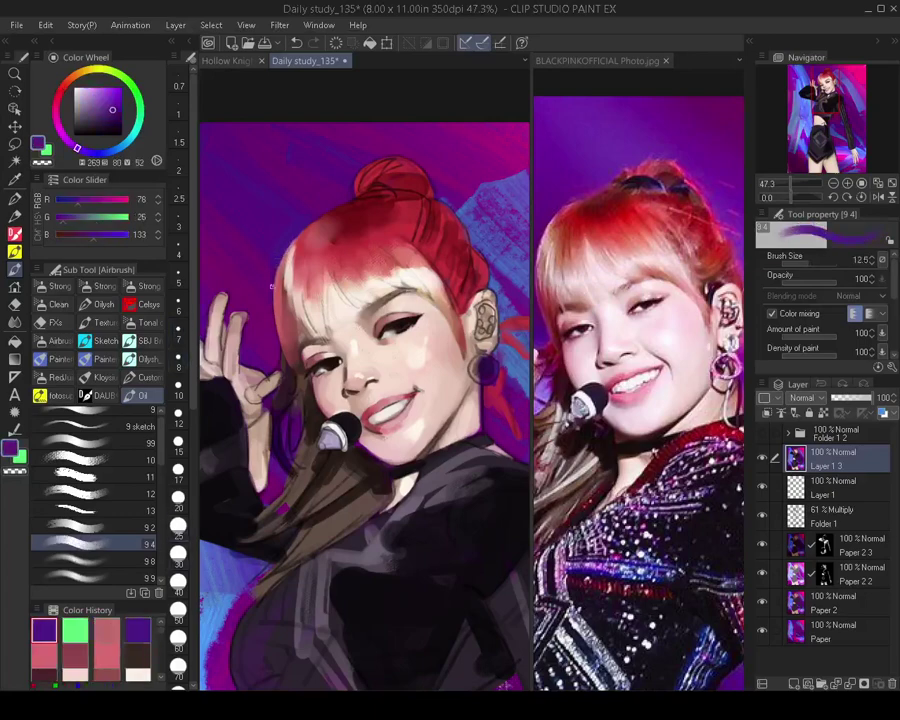
scroll(272, 310, "down", 8)
key("h")
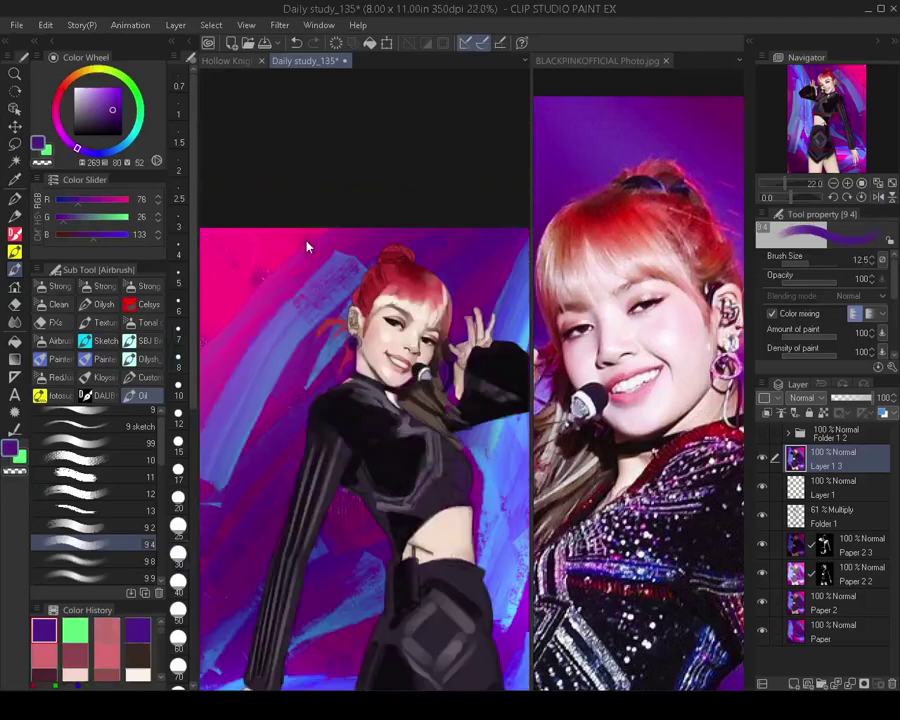
key("h")
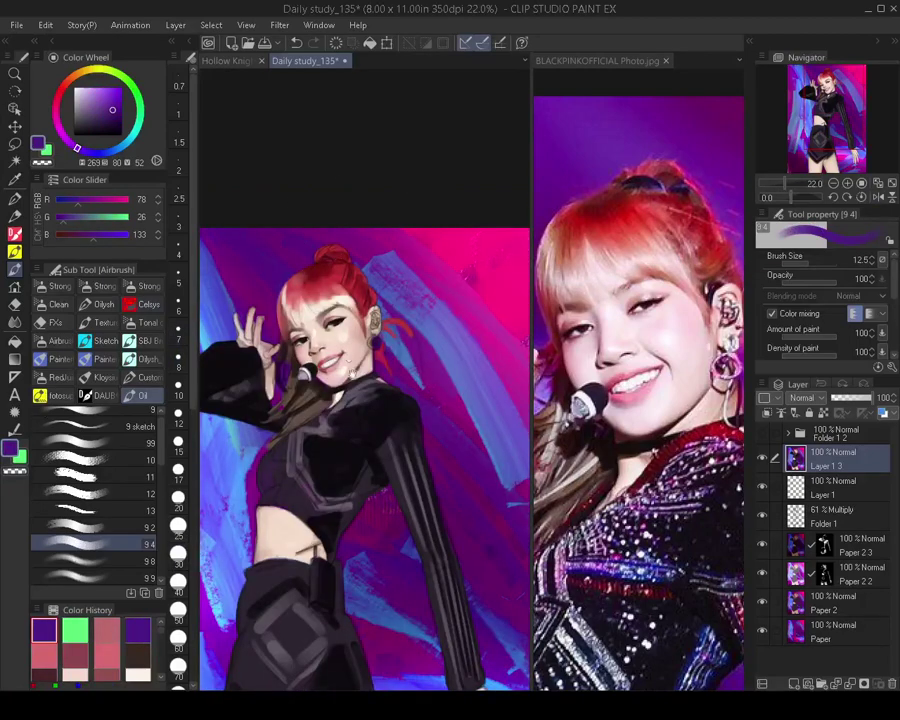
Brighten the upper lip with the Tonal Overlay airbrush in a more saturated pink (RGB 230, 98, 113) at sizes 20 and 17.5
scroll(330, 366, "up", 6)
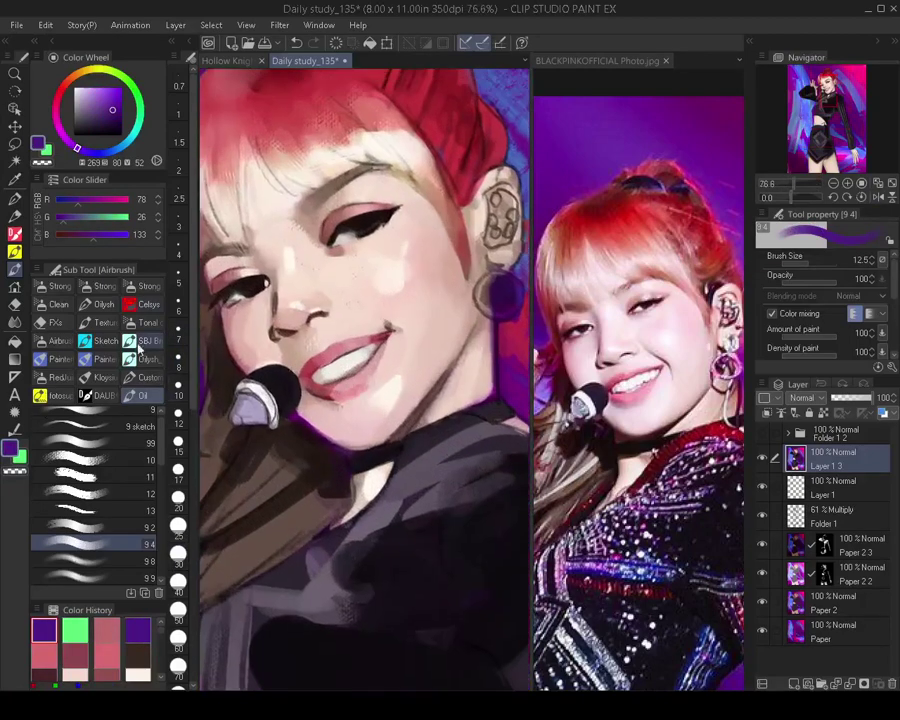
left_click(148, 322)
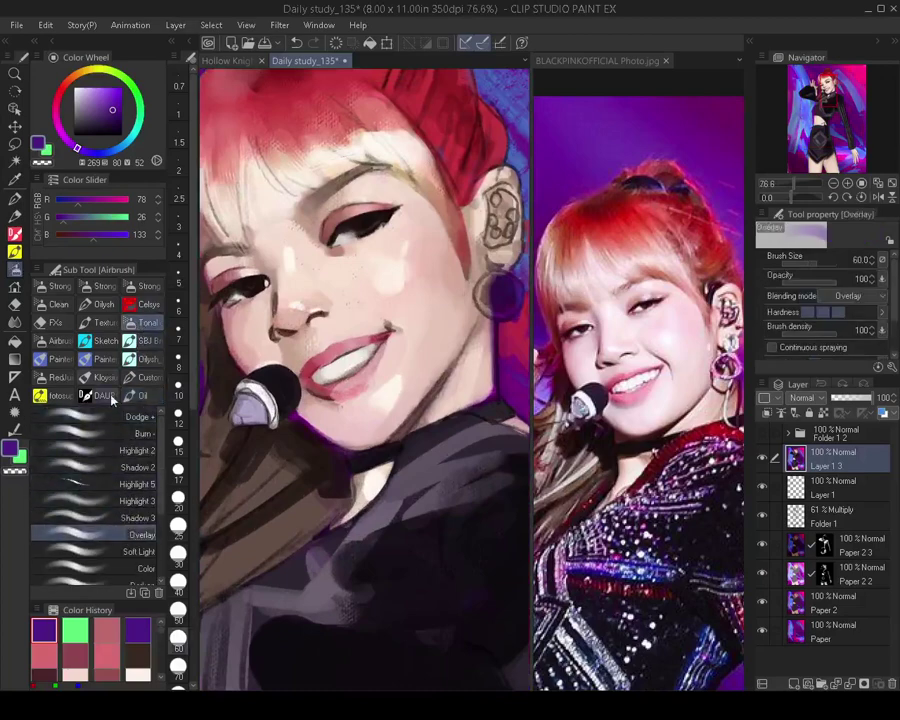
left_click(321, 359, "alt")
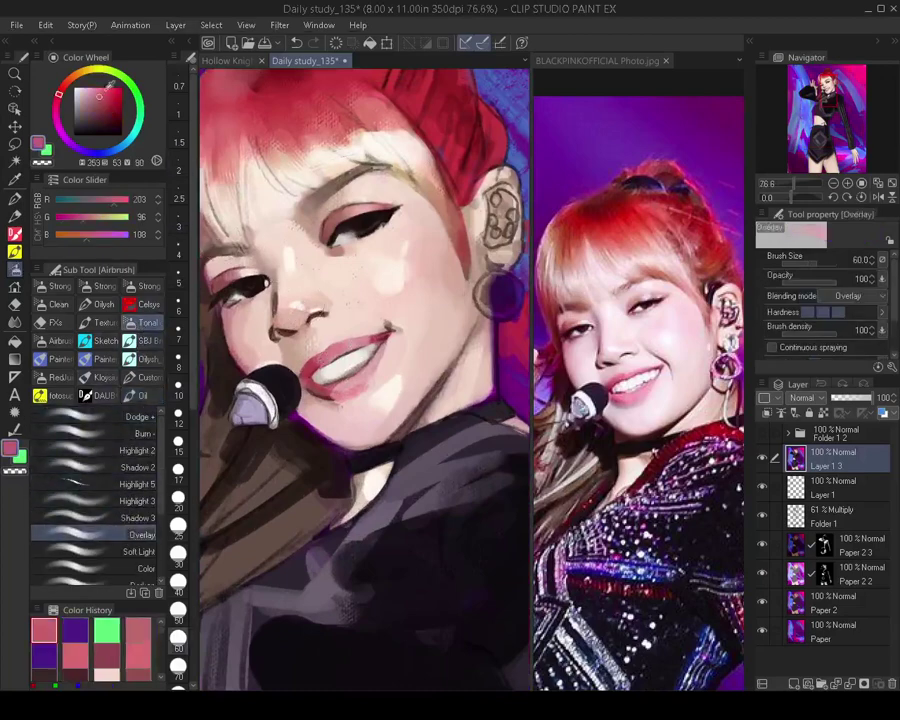
left_click_drag(105, 90, 101, 92)
key("bracketleft")
key("bracketleft")
key("bracketleft")
key("bracketleft")
key("bracketleft")
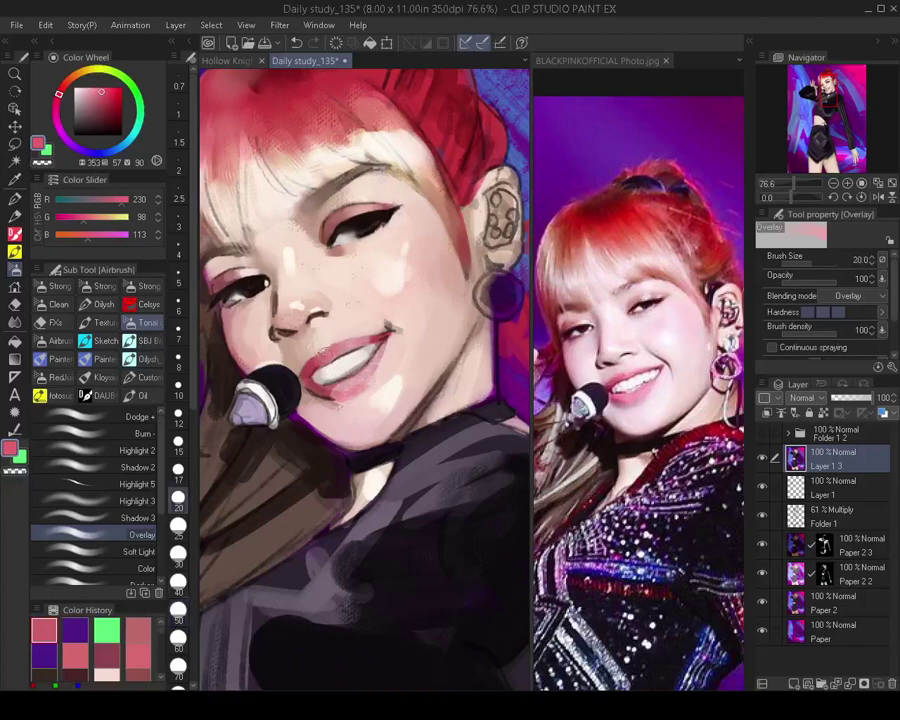
key("bracketleft")
left_click_drag(316, 362, 341, 349)
key("bracketright")
key("bracketleft")
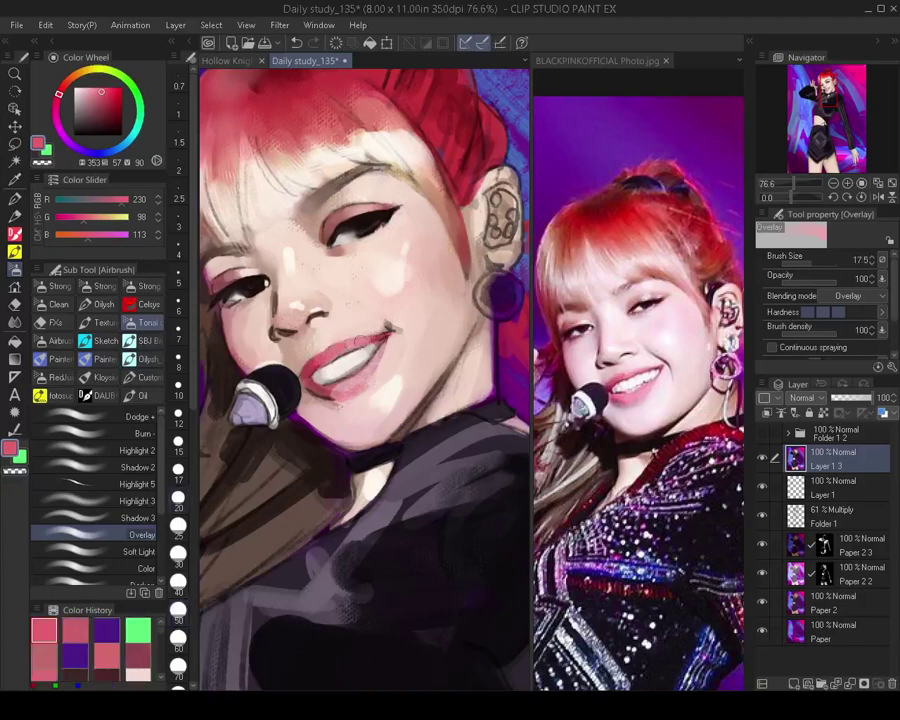
Intensify the lower lip's color with the same Overlay pink at sizes 30 and 20
key("bracketright")
key("bracketright")
key("bracketright")
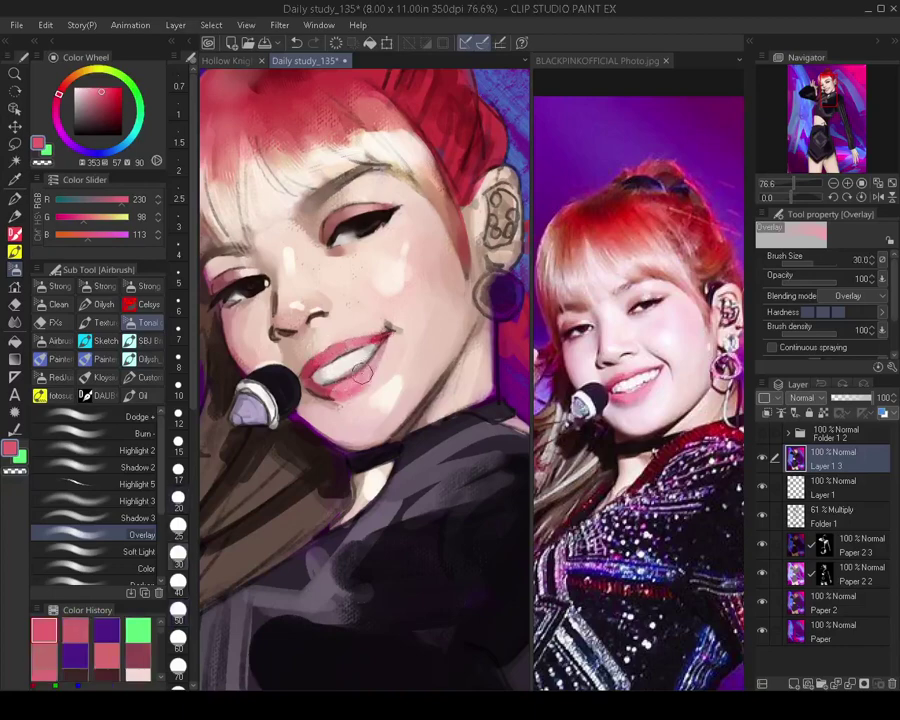
key("bracketleft")
key("bracketleft")
mouse_move(381, 365)
left_mouse_down()
mouse_move(353, 428)
mouse_move(412, 402)
left_mouse_up()
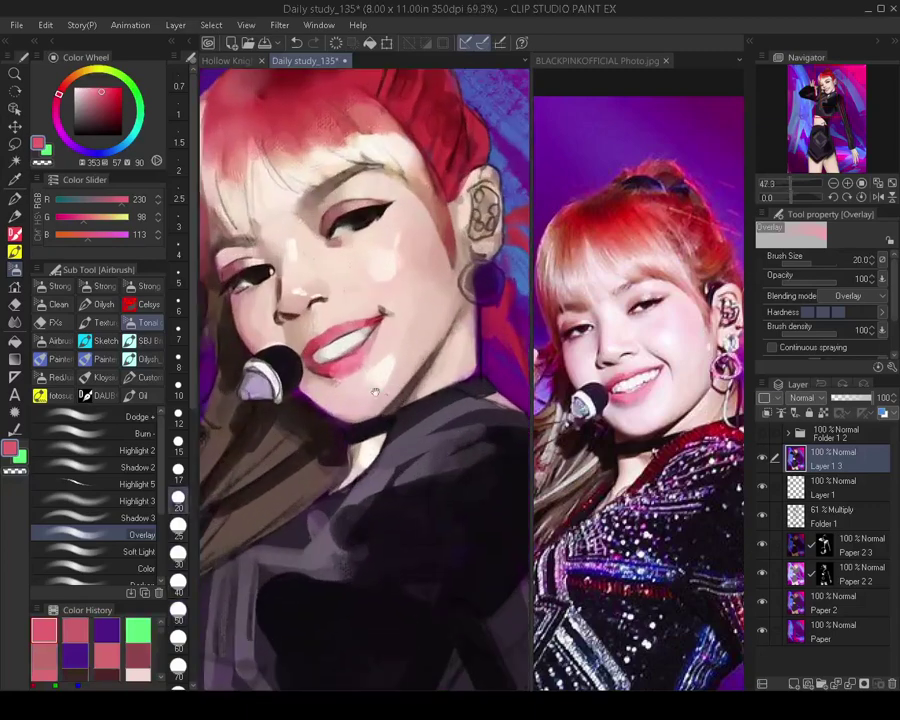
Soften the shadow under the lower lip using Oil brush 9 9 with a sampled dusty pink (RGB 184, 136, 133) at sizes 17.5 and 30
left_click(138, 395)
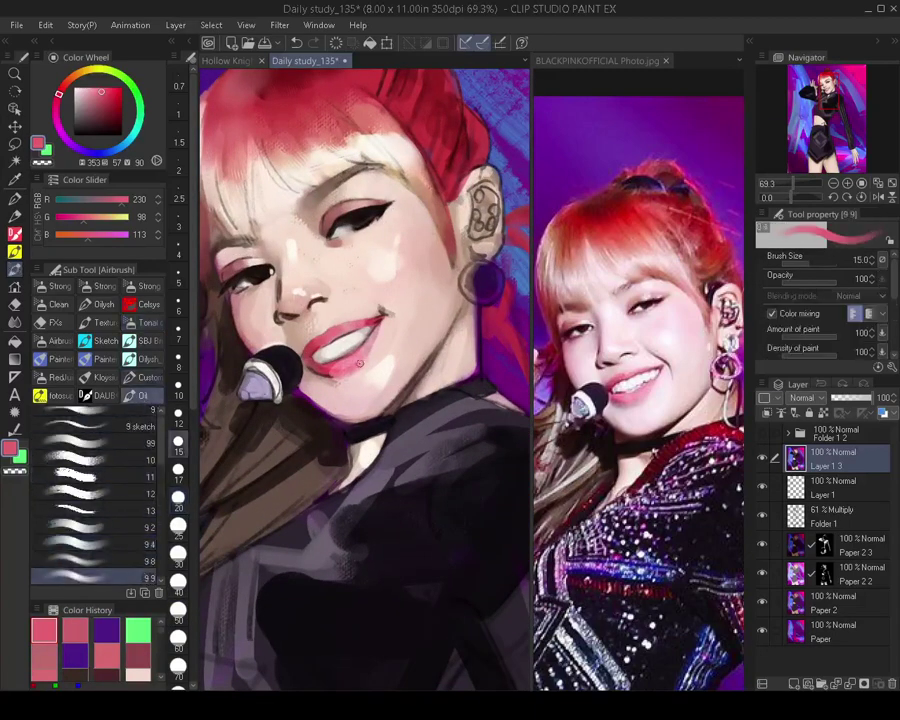
left_click(339, 386, "alt")
left_click_drag(340, 384, 333, 382)
key("bracketleft")
key("bracketleft")
key("bracketright")
key("bracketright")
key("bracketright")
key("bracketright")
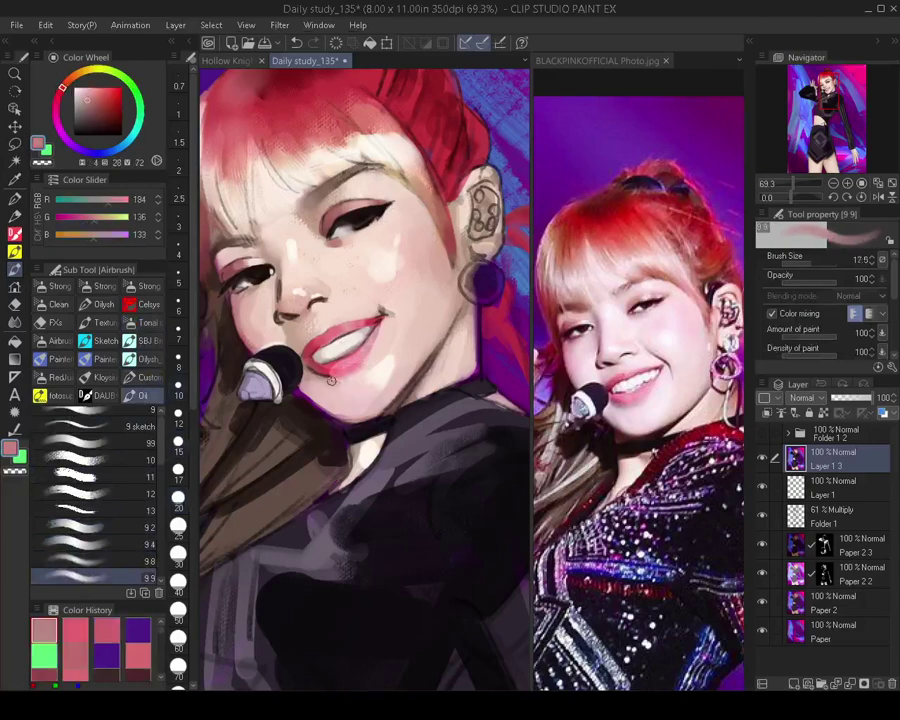
key("bracketright")
key("bracketright")
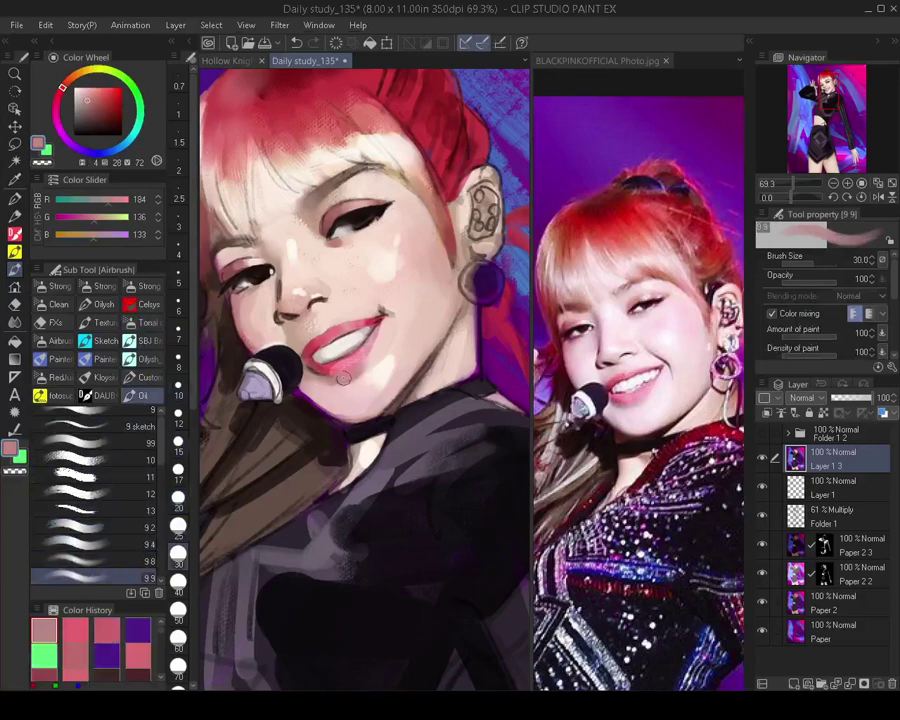
Try darkening the upper lip near the mouth corner with a sampled dark red (RGB 135, 52, 57) at size 20
left_click(385, 322, "alt")
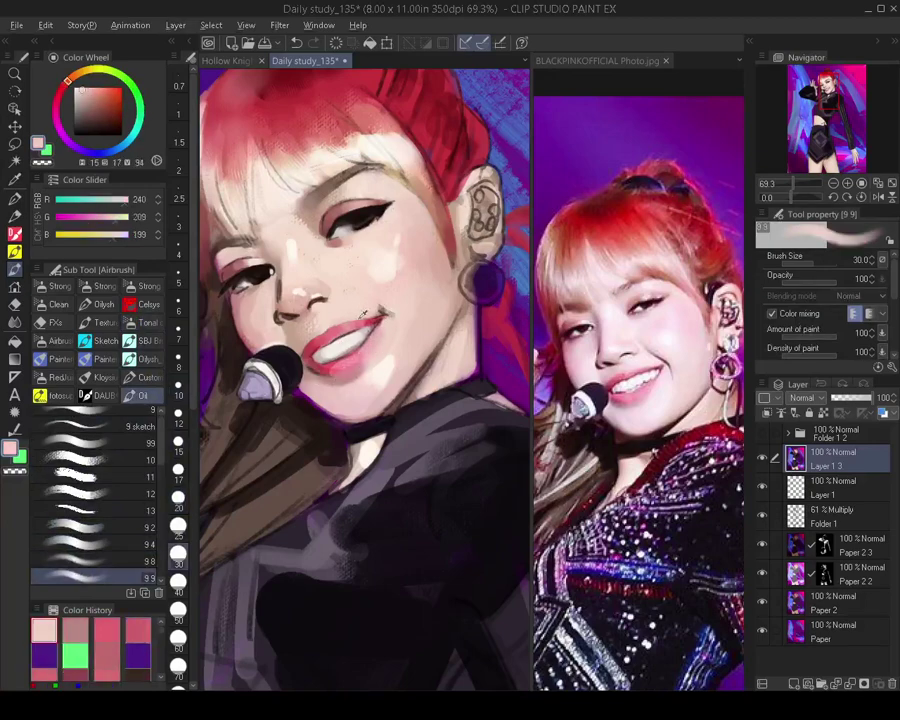
left_click(380, 318, "alt")
key("[")
key("[")
left_click_drag(382, 316, 348, 325)
key("ctrl+z")
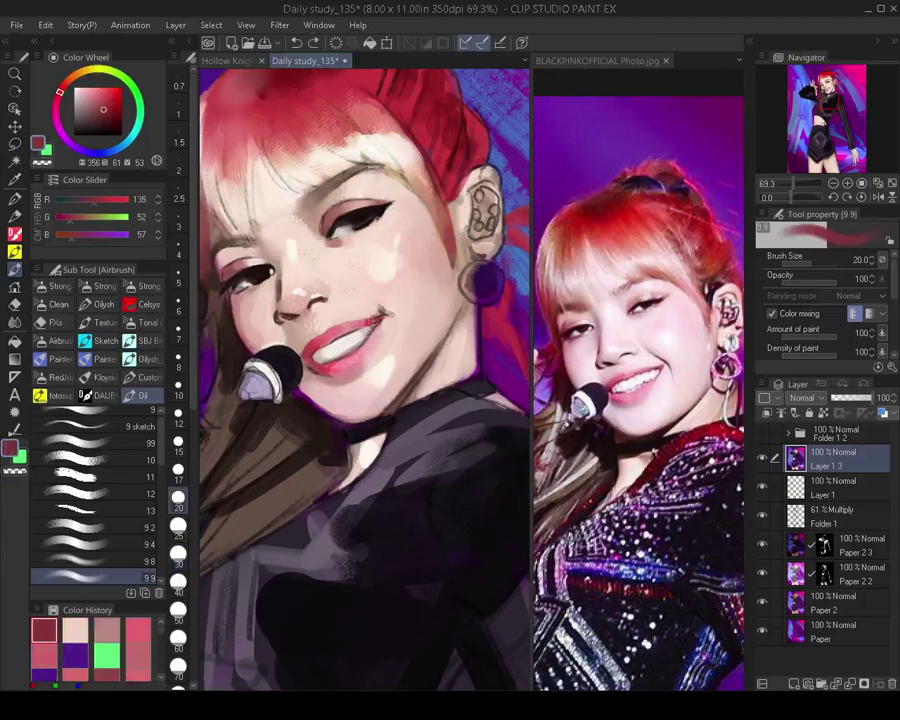
Refine the lips using Oil brush 9 4 with sampled crimson (RGB 190, 64, 75) at sizes 15 and 17.5, and pink (RGB 241, 142, 160) at 12.5
scroll(380, 318, "down", 3)
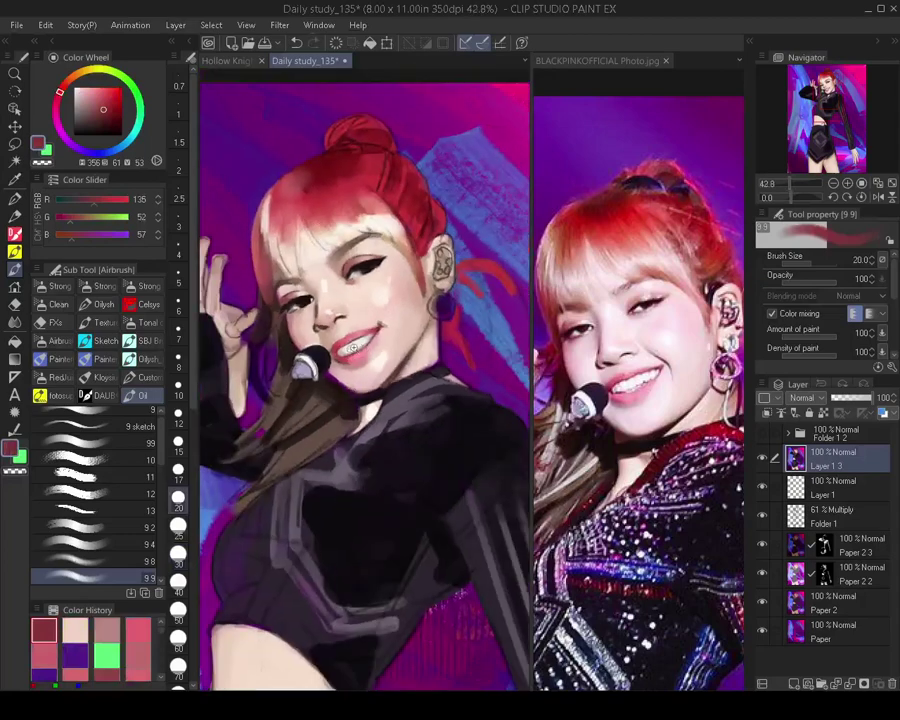
scroll(365, 235, "up", 4)
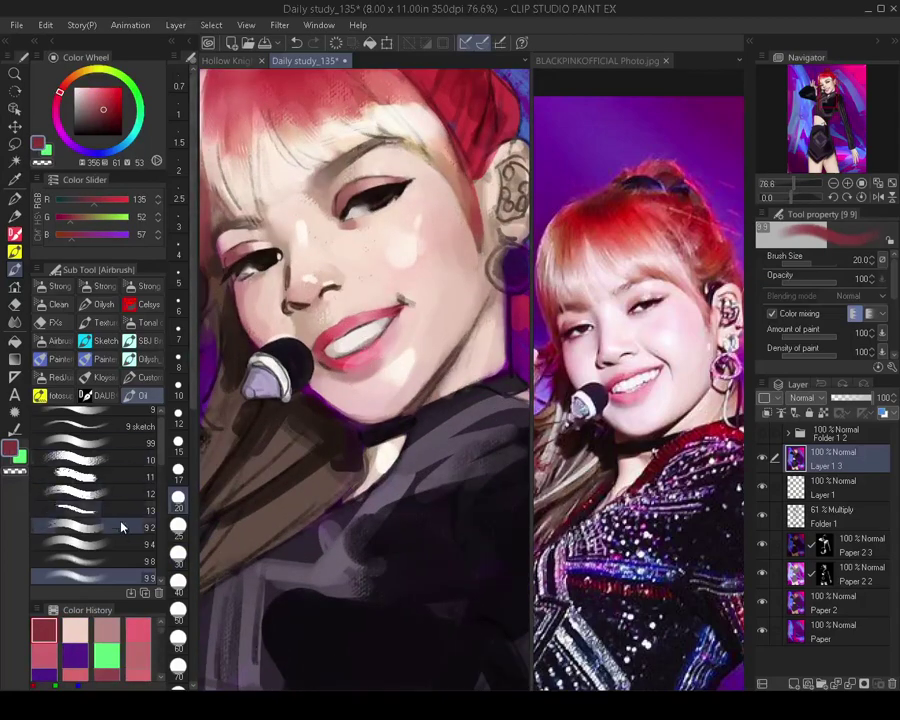
left_click(90, 544)
left_click(327, 333, "alt")
key("bracketright")
key("bracketright")
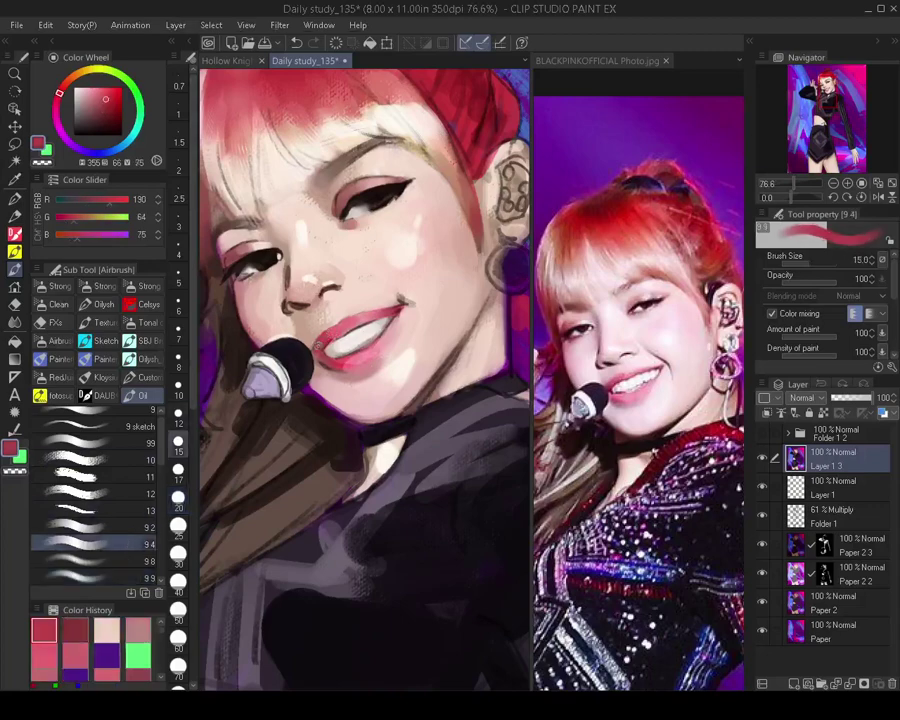
left_click_drag(314, 343, 323, 334)
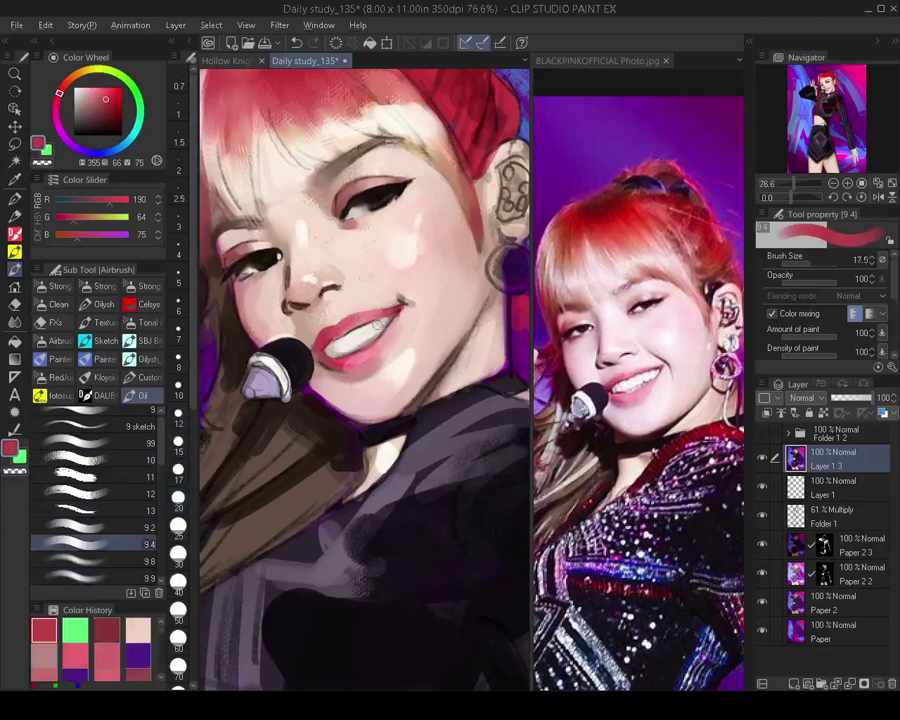
left_click(260, 228, "alt")
key("bracketleft")
key("bracketleft")
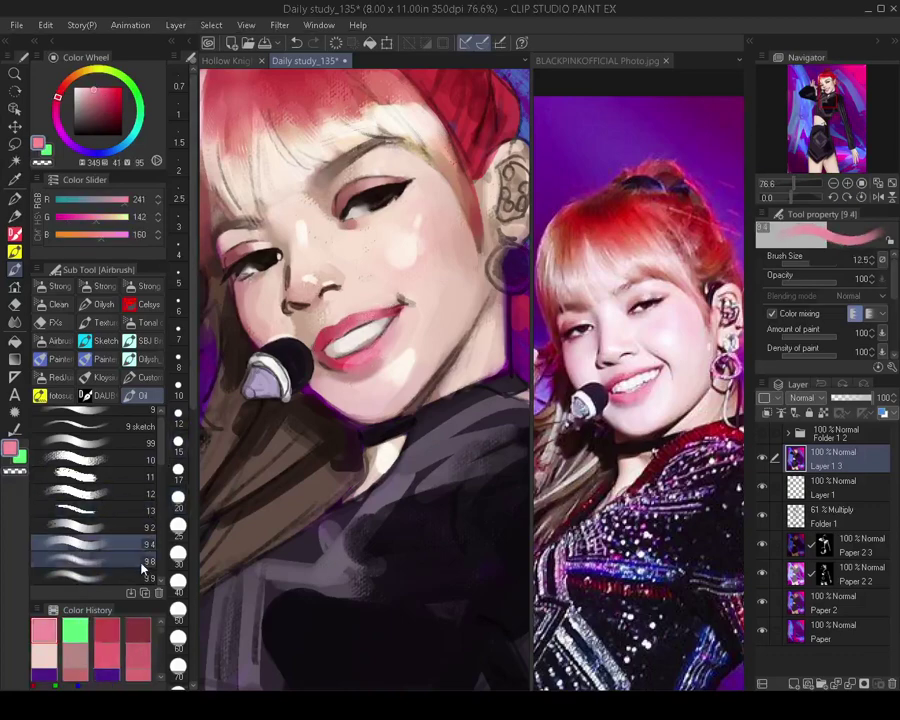
Blend the skin above the upper lip near the mouth corner using Oil brush 9 9 with a sampled peach (RGB 241, 212, 200) at size 35
left_click(140, 578)
left_click(376, 299, "alt")
key("bracketright")
key("bracketright")
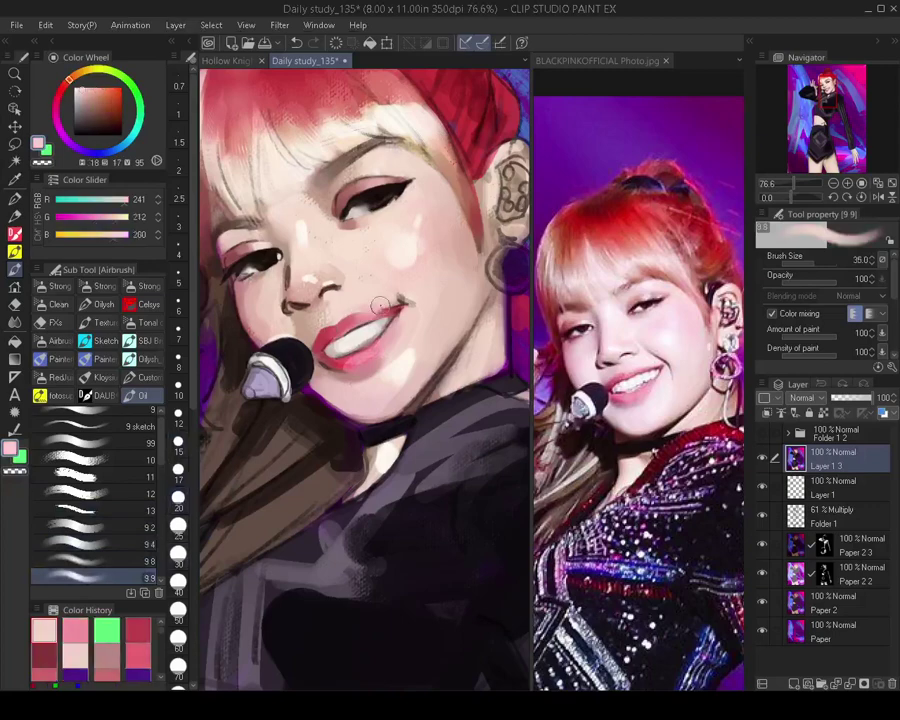
key("bracketright")
Highlight the skin between the nose and upper lip using Oil brush 9 4 in pale cream (RGB 253, 241, 231) at sizes 20 and 30
left_click(115, 541)
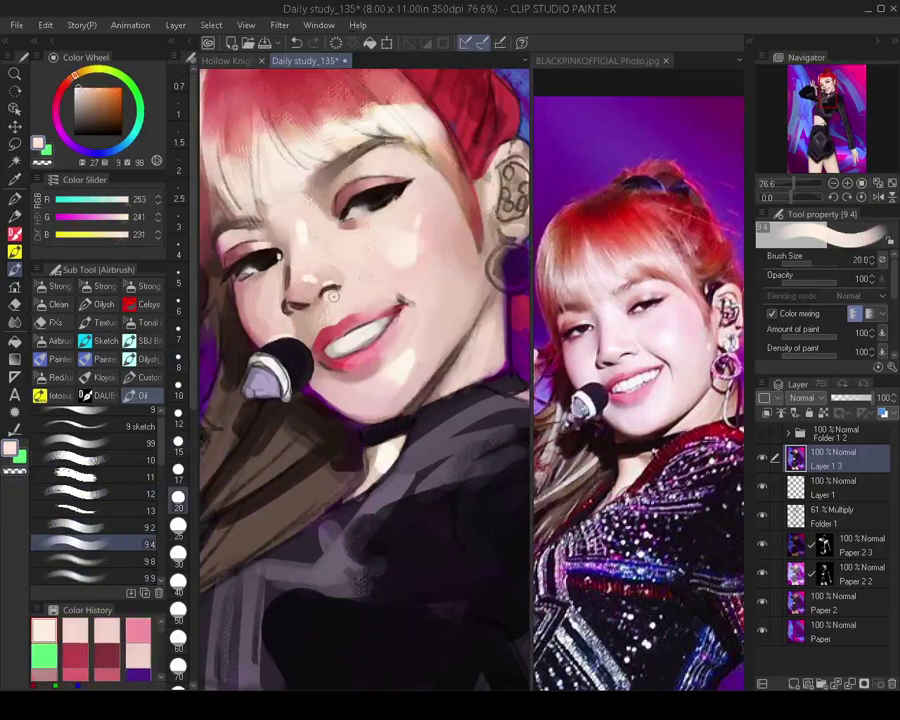
left_click_drag(334, 296, 347, 289)
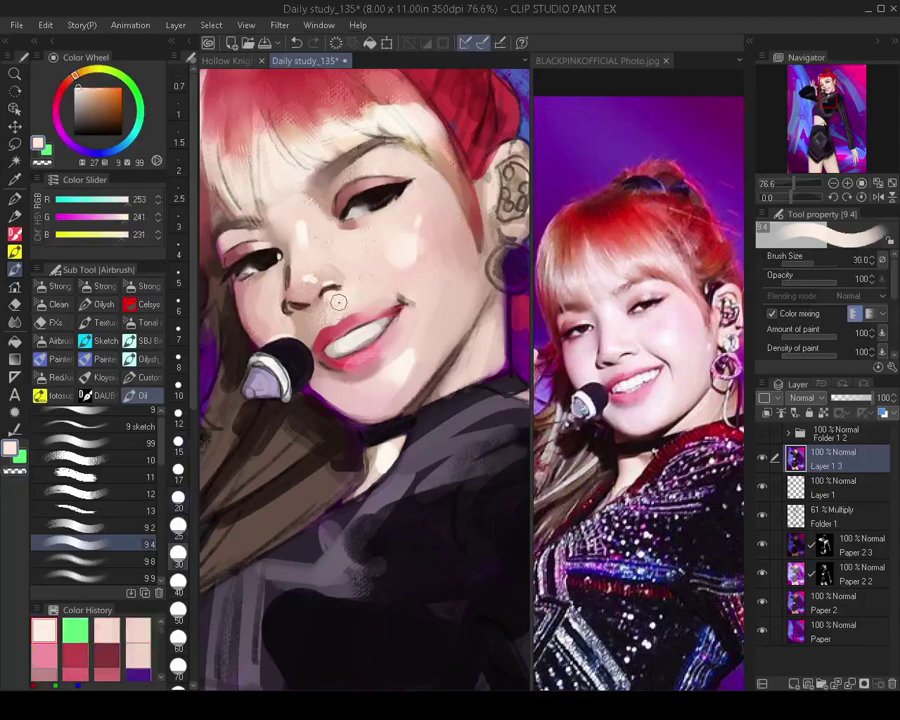
key("bracketright")
key("bracketright")
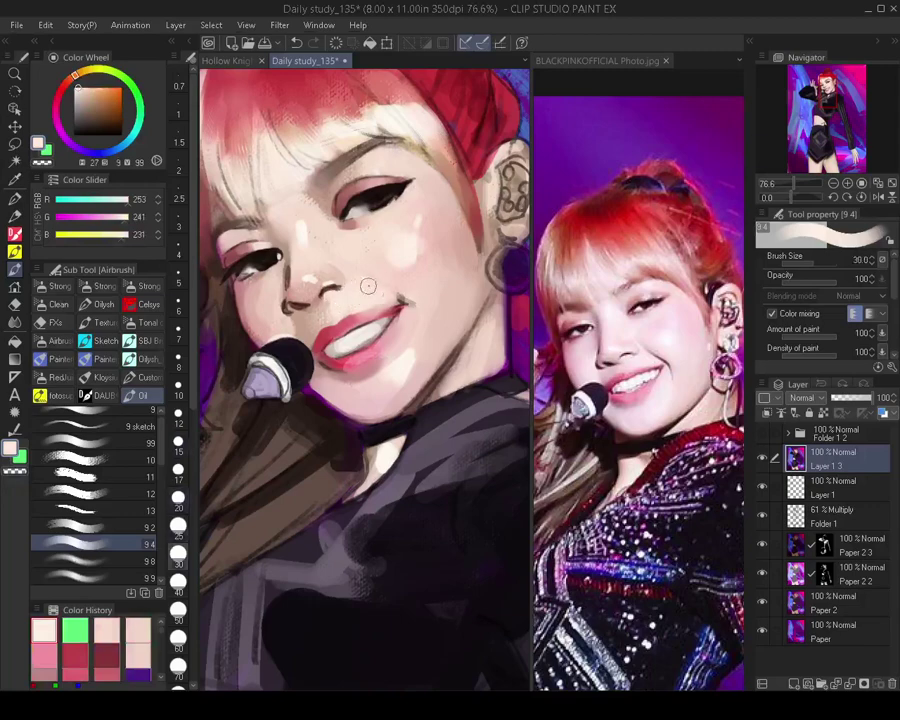
scroll(408, 282, "down", 4)
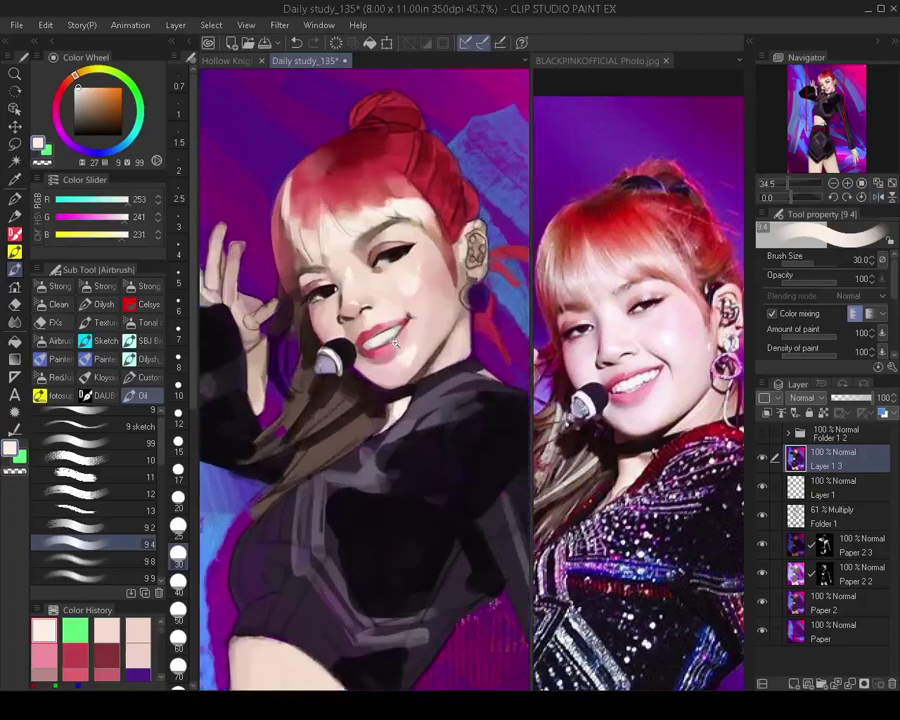
Blend the cheek beside the smile using Oil brush 9 4 with sampled skin tones, including dusty pink (RGB 229, 185, 174) at size 40
scroll(395, 342, "up", 2)
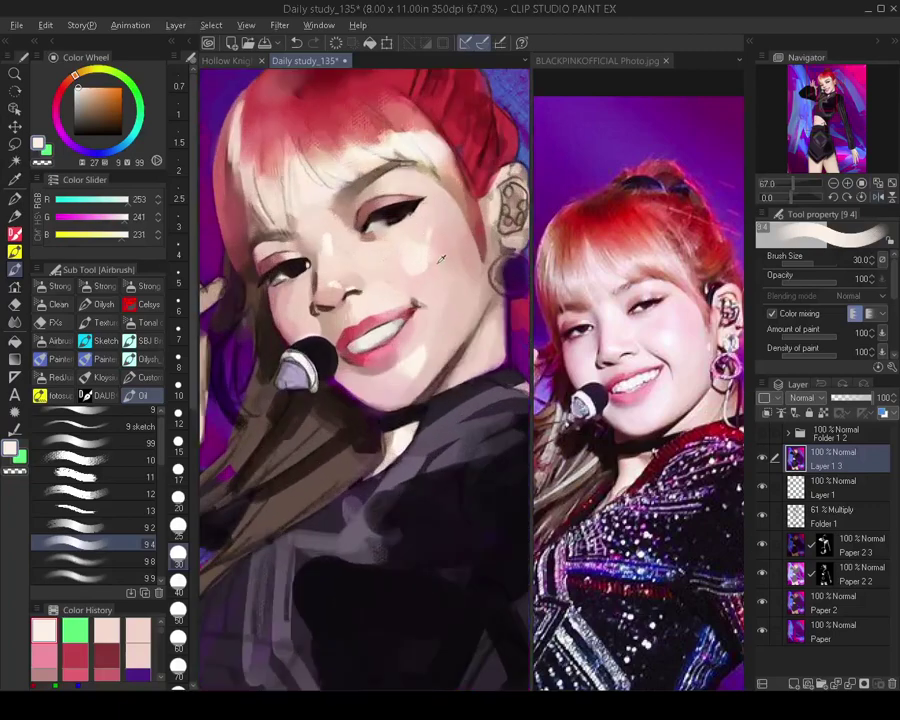
left_click(439, 261, "alt")
mouse_move(397, 258)
left_mouse_down()
mouse_move(402, 243)
mouse_move(393, 255)
left_mouse_up()
key("]")
left_click(452, 243, "alt")
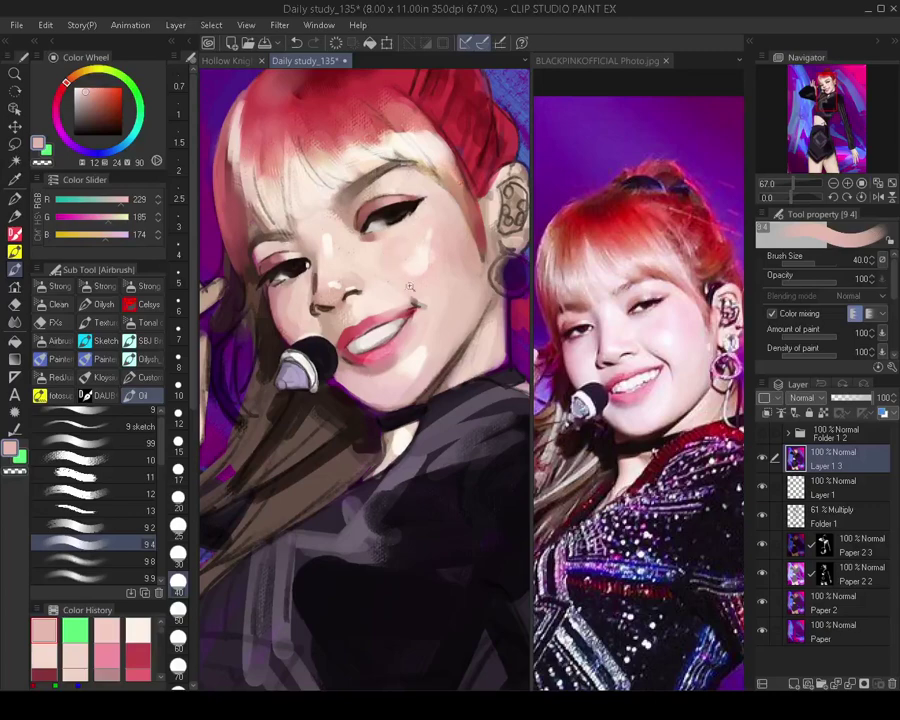
scroll(403, 258, "down", 2)
mouse_move(408, 270)
left_mouse_down()
mouse_move(428, 268)
mouse_move(420, 290)
left_mouse_up()
Soften the cheek highlight using Oil brush 9 8 with a sampled pale cream (RGB 252, 237, 227) at size 50
left_click(428, 277, "alt")
key("bracketleft")
left_click(140, 561)
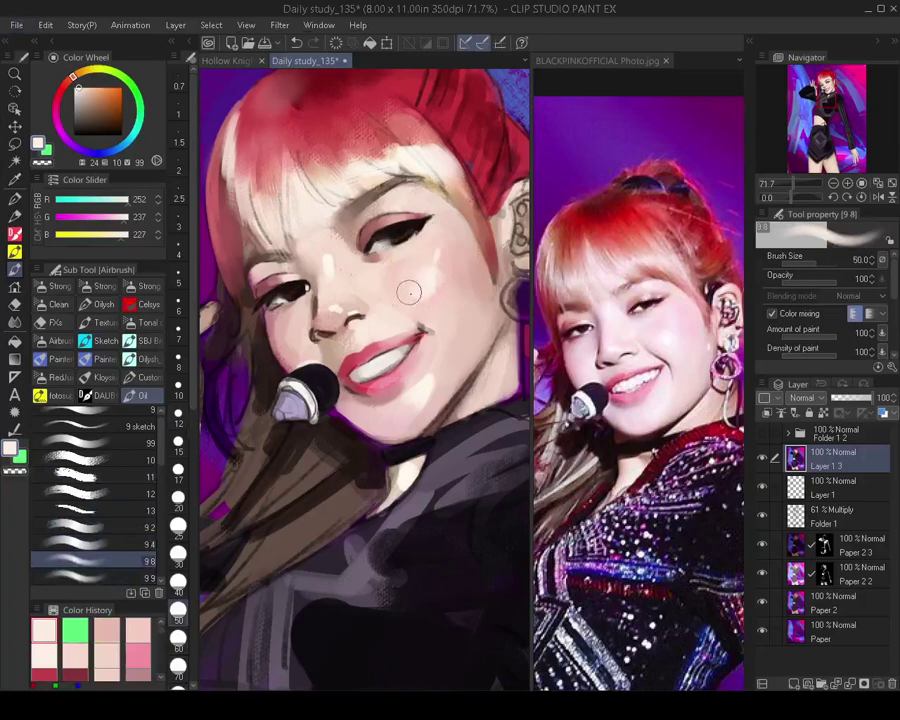
scroll(446, 301, "down", 3)
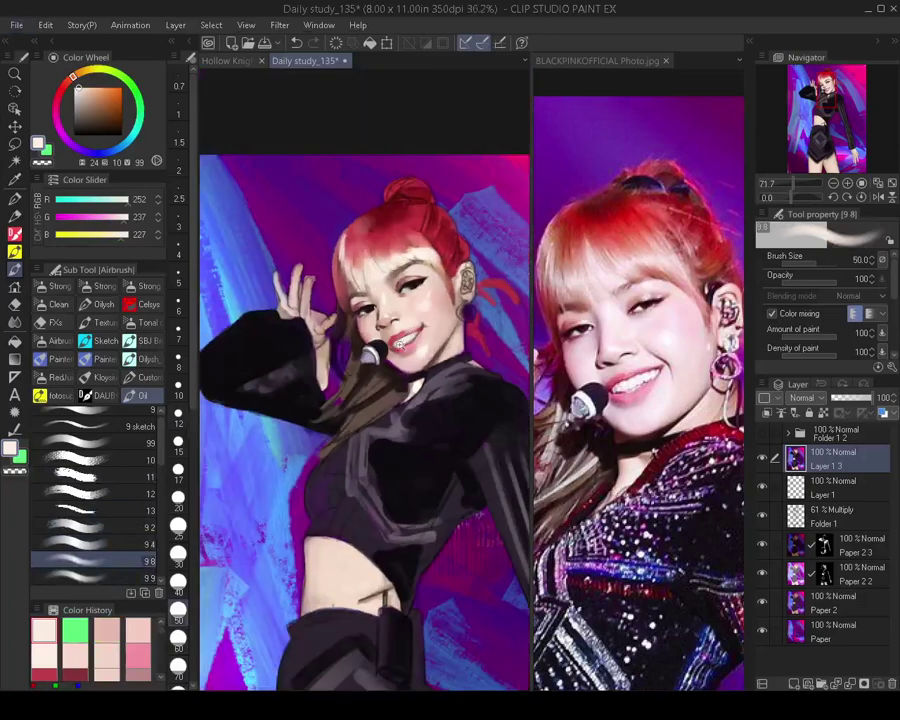
scroll(409, 359, "up", 3)
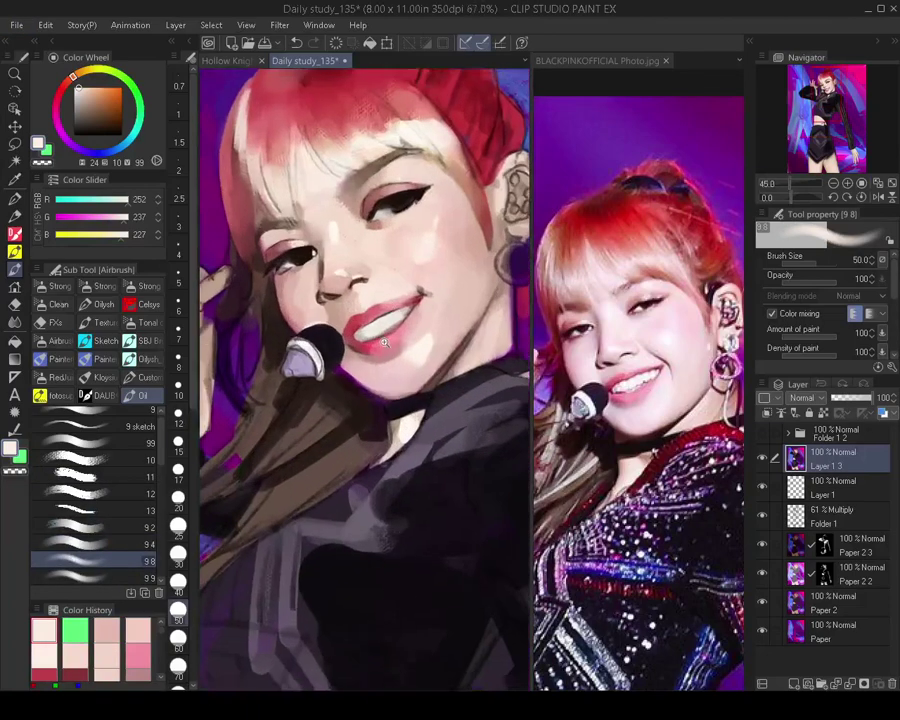
Refine the upper lip near the microphone using Oil brush 9 4 with a sampled crimson (RGB 189, 65, 76) at size 9
left_click(100, 544)
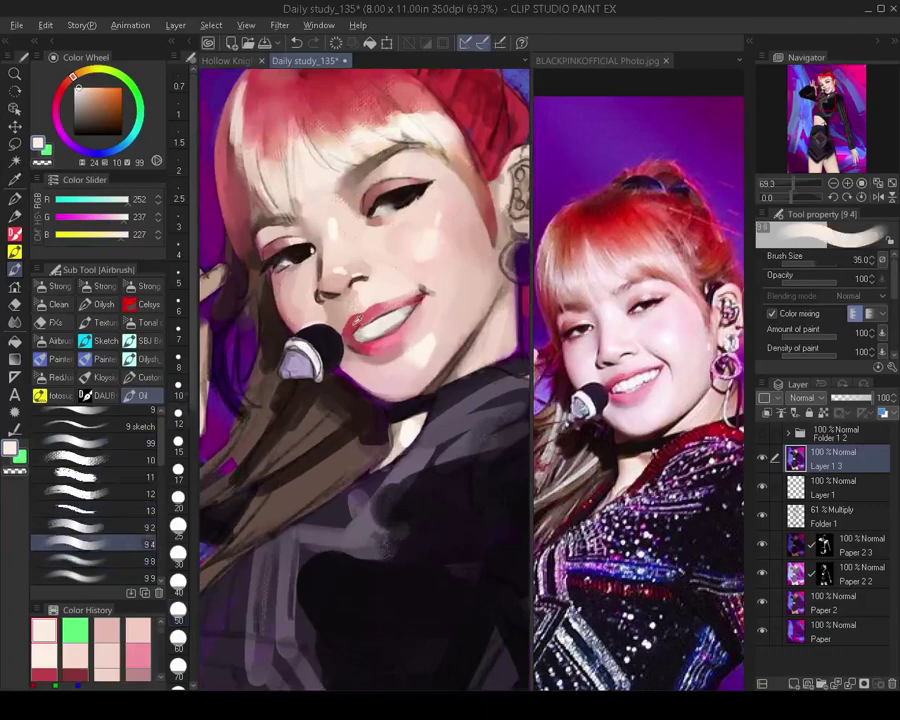
left_click(349, 316, "alt")
key("bracketleft")
key("bracketleft")
key("bracketleft")
key("bracketleft")
left_click_drag(349, 317, 347, 321)
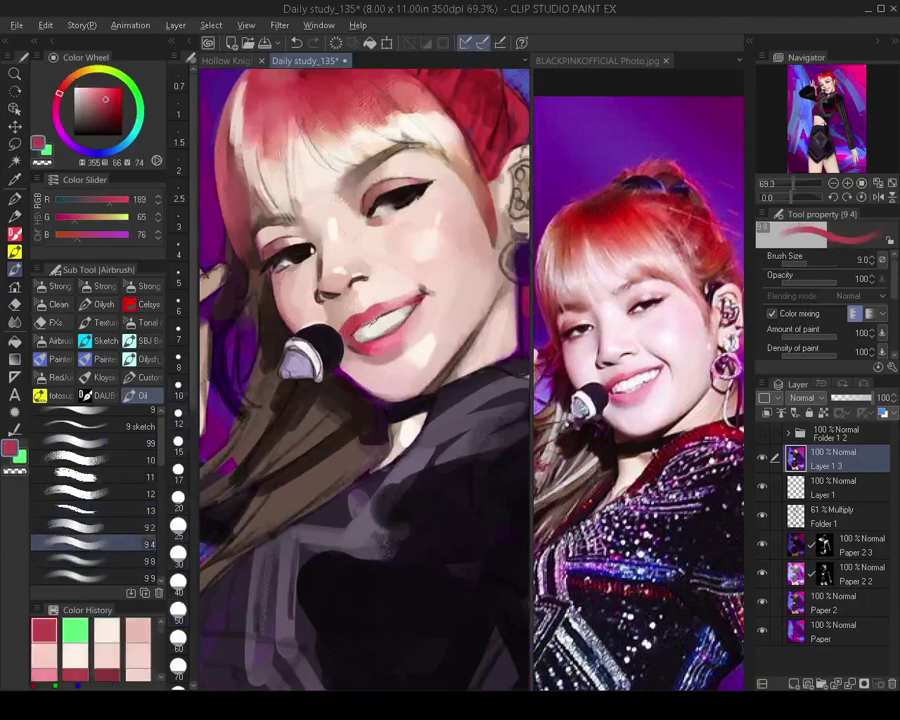
Shape the upper edge of the teeth with sampled grey (RGB 202, 191, 187) and off-white (RGB 241, 232, 228) at size 10
left_click(372, 321, "alt")
left_click_drag(367, 326, 356, 334)
key("bracketright")
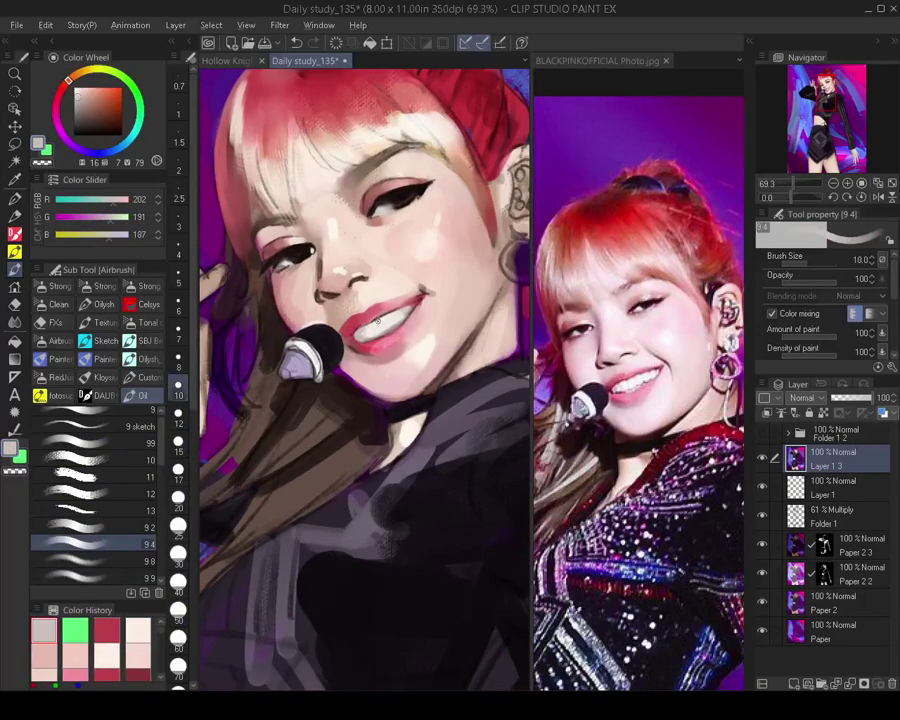
left_click(371, 326, "alt")
key("bracketright")
key("bracketright")
key("bracketleft")
key("bracketleft")
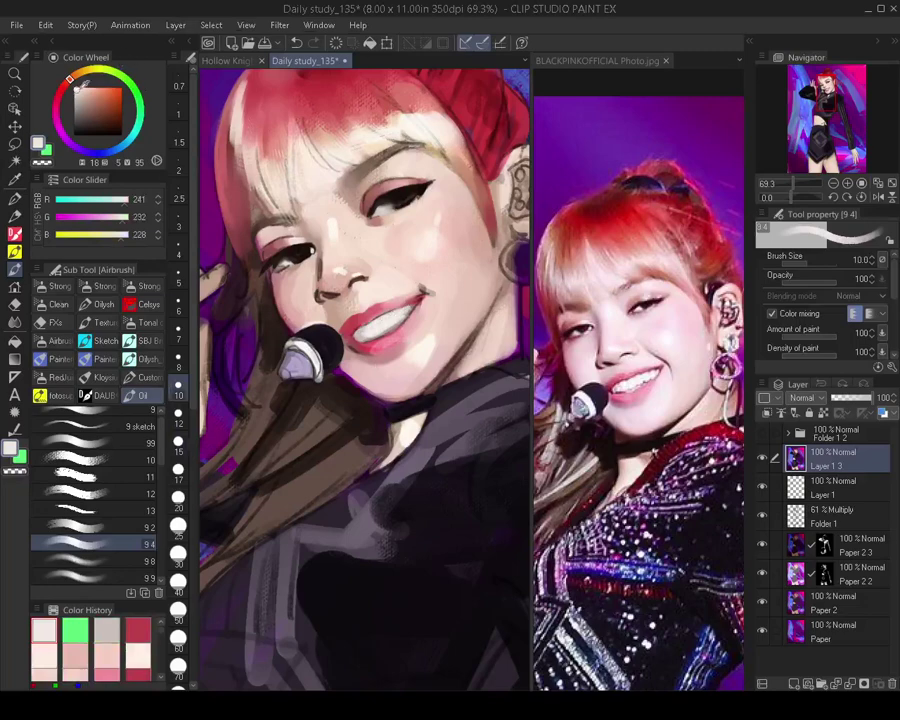
Brighten the teeth with a warm near-white (RGB 255, 245, 236) at brush sizes 20 and 15
left_click(78, 87)
left_click(72, 78)
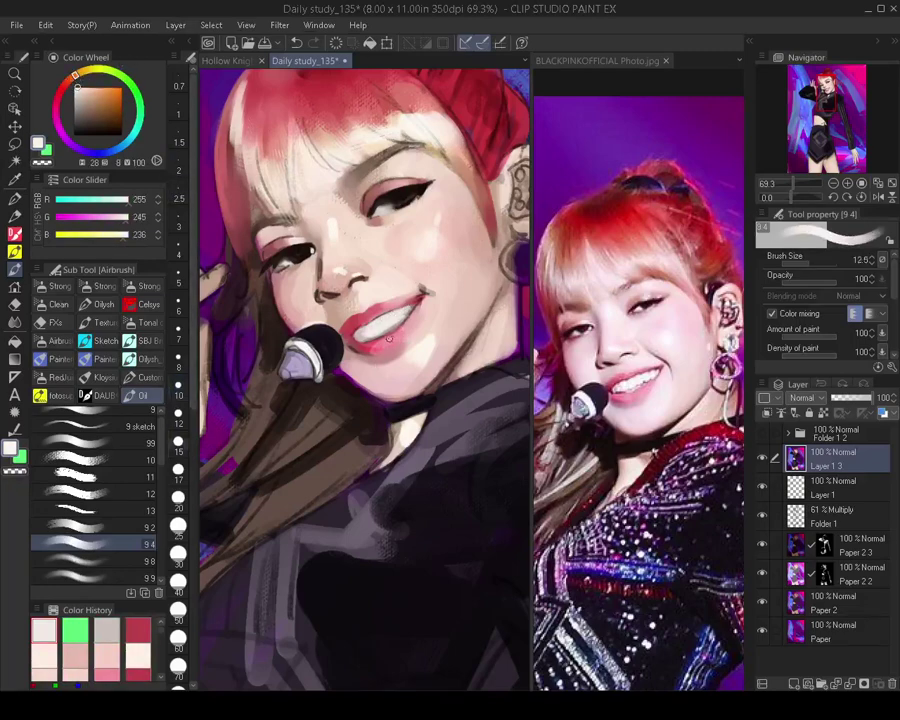
key("bracketright")
key("bracketright")
key("bracketright")
key("bracketright")
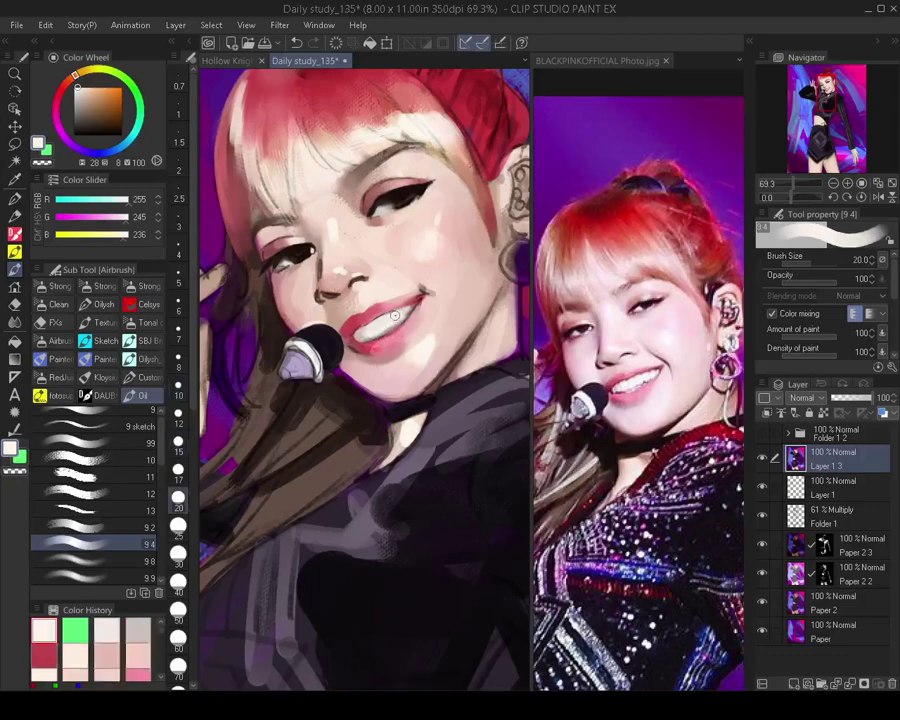
key("bracketleft")
key("bracketleft")
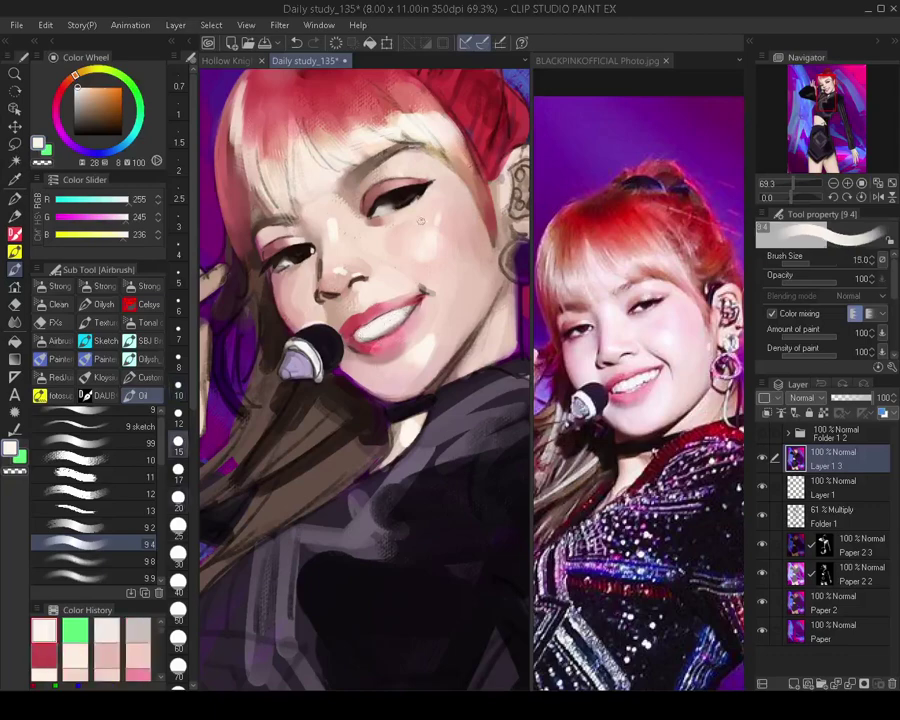
Draw fine separations between the teeth with a sampled muted brown (RGB 161, 117, 106) at brush sizes 6 and 4.5
left_click(421, 299, "alt")
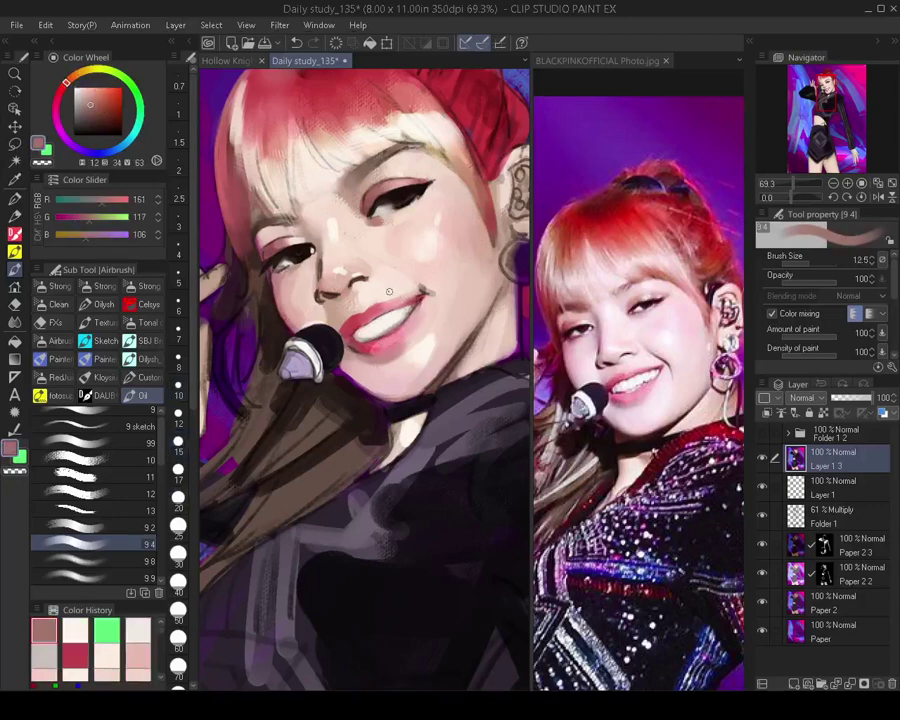
key("bracketleft")
key("bracketleft")
key("bracketleft")
key("bracketleft")
key("bracketleft")
left_click_drag(367, 324, 370, 322)
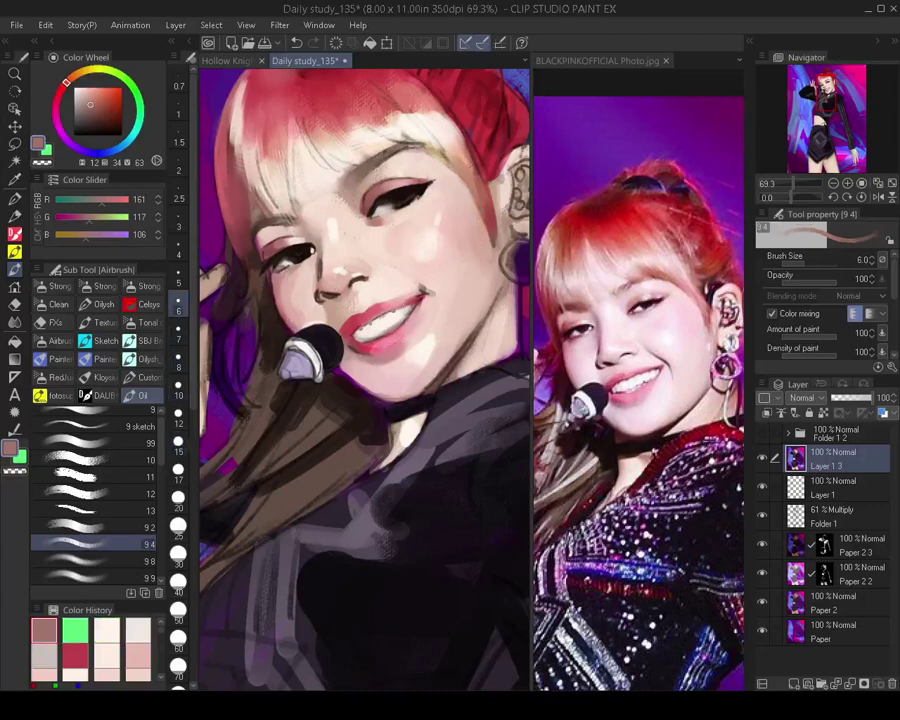
scroll(356, 366, "down", 6)
scroll(370, 364, "up", 5)
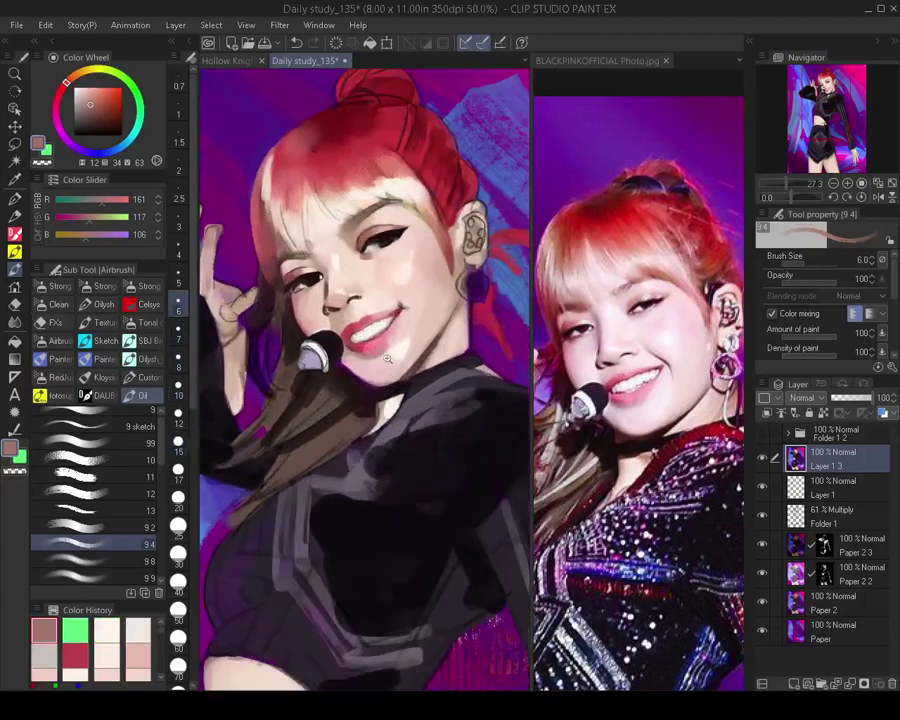
key("bracketleft")
key("bracketleft")
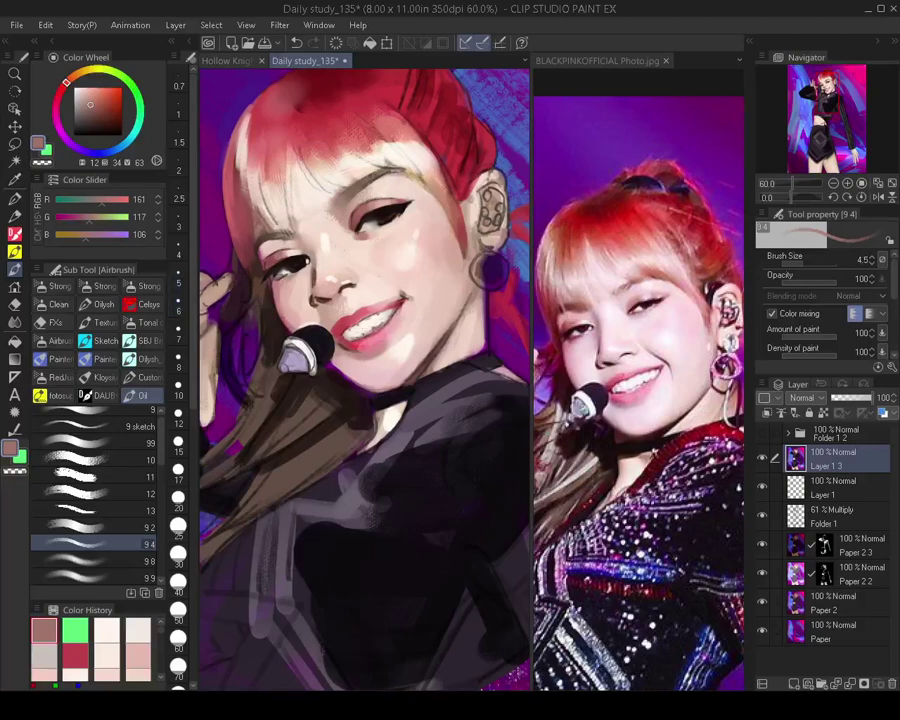
left_click_drag(372, 351, 356, 364, "ctrl")
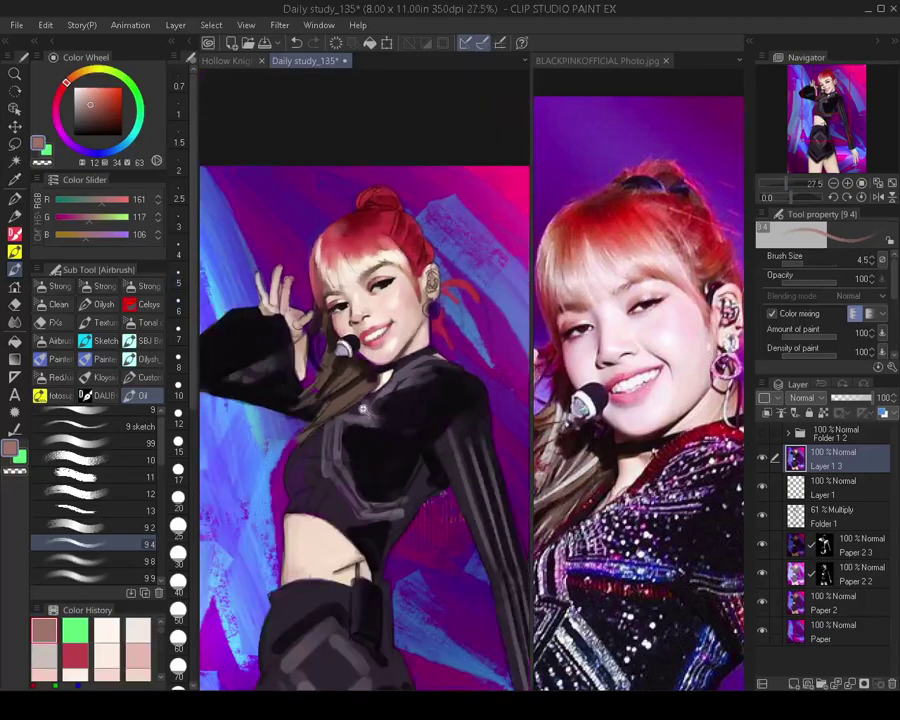
left_click_drag(384, 401, 376, 410)
scroll(388, 392, "up", 5)
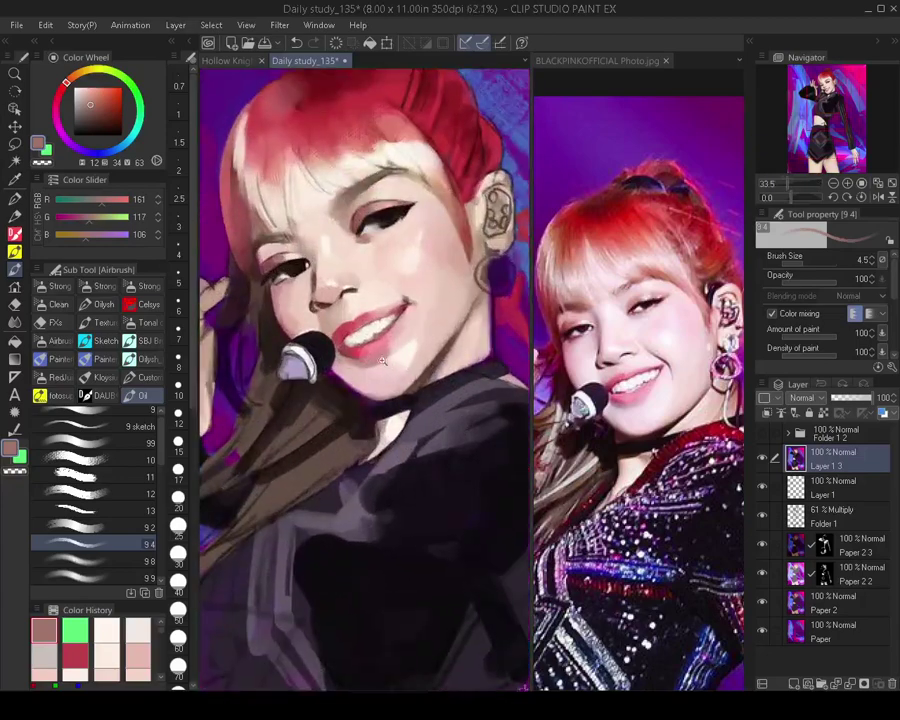
Highlight the upper lip in pale pink (RGB 255, 238, 236) using the Clean Stroke brush at size 12.5
left_click(367, 286, "alt")
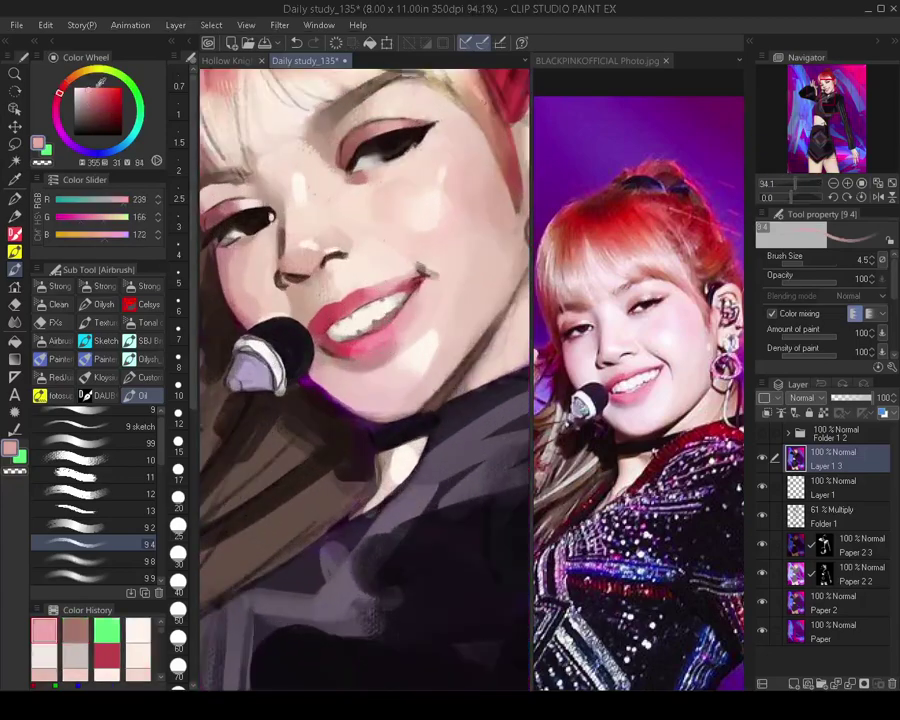
left_click(67, 88)
left_click_drag(91, 89, 77, 80)
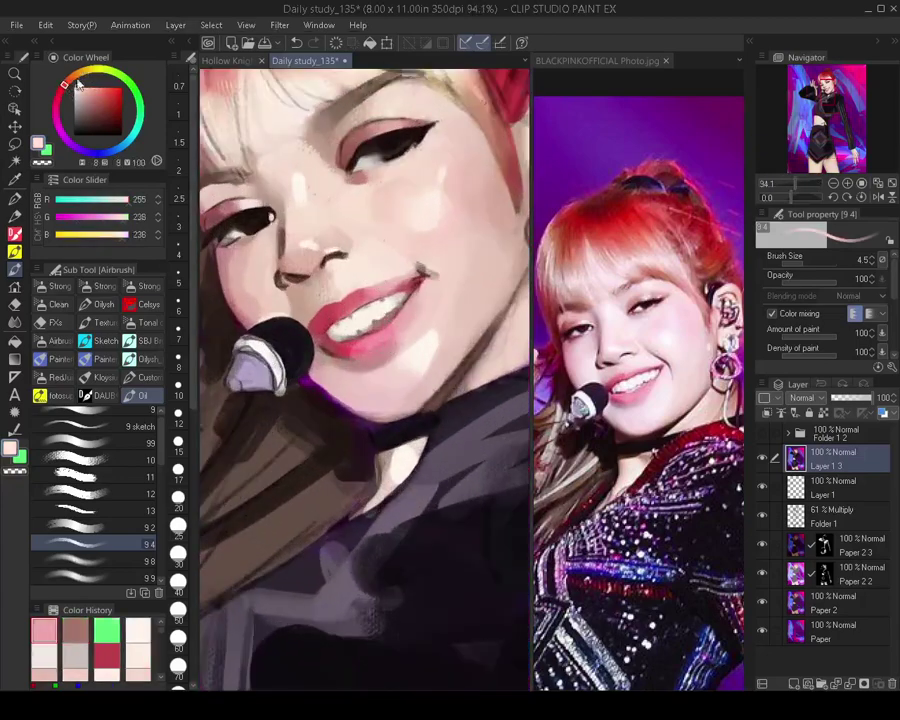
key("bracketright")
key("bracketright")
key("bracketright")
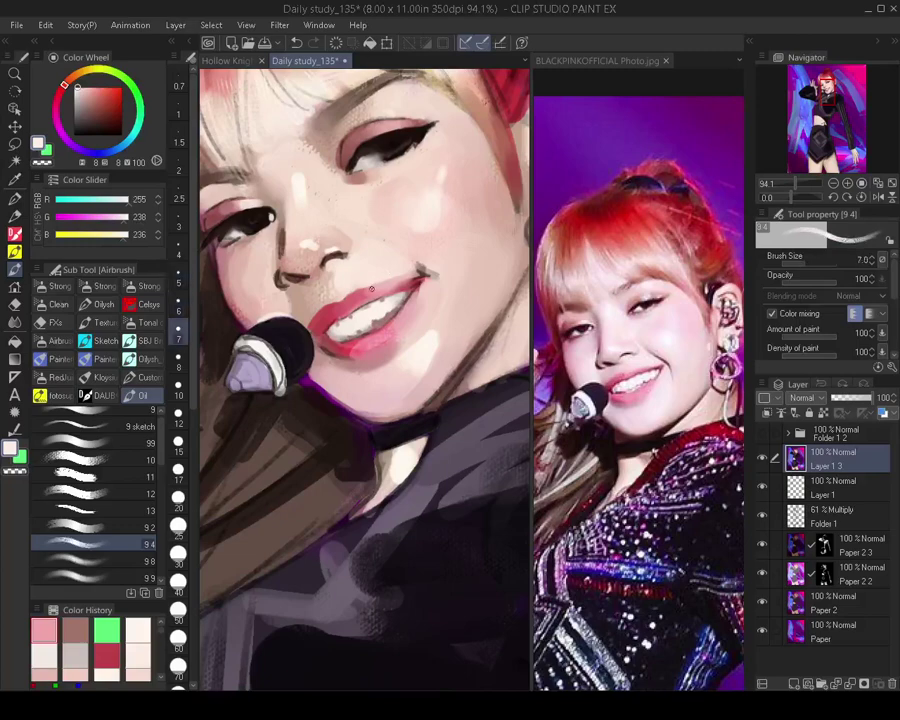
left_click_drag(375, 283, 380, 288)
key("bracketleft")
left_click_drag(161, 437, 164, 575)
left_click(140, 578)
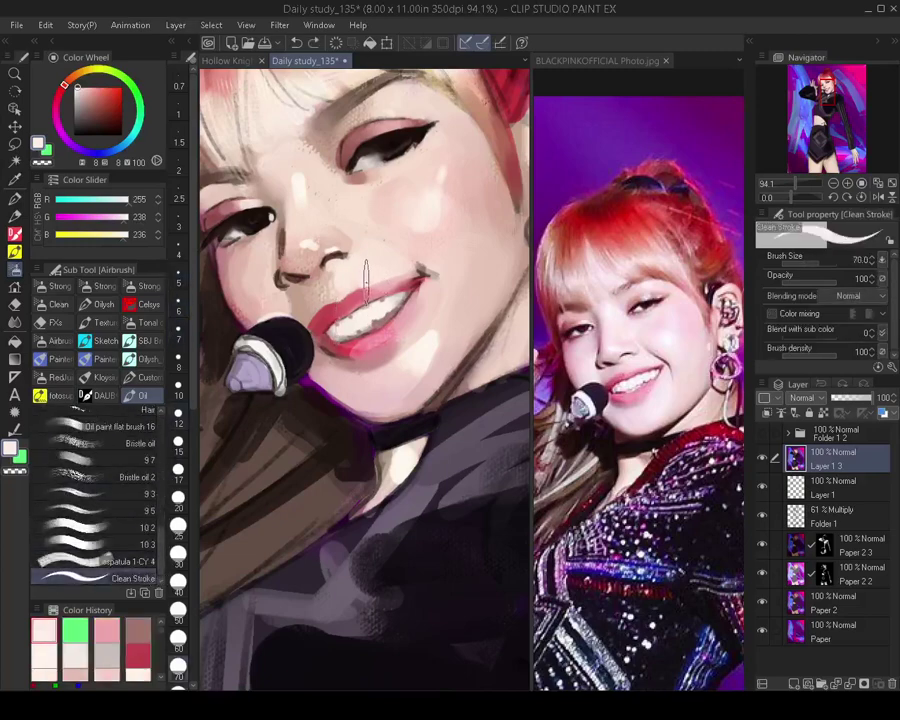
left_click_drag(371, 286, 386, 282)
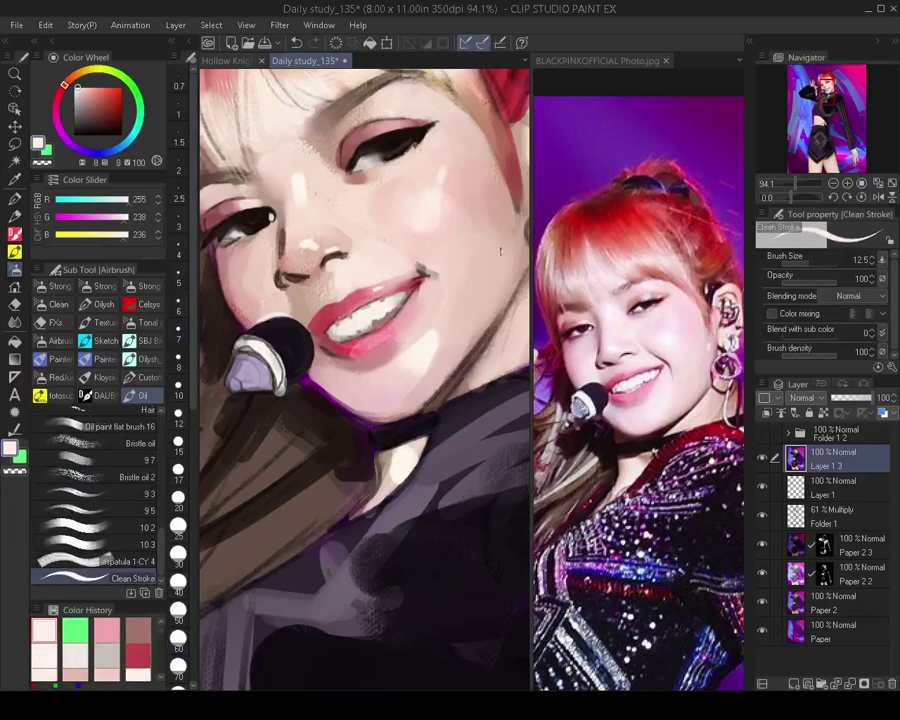
Dab pure white (RGB 255, 255, 255) sparkle highlights on the earlobe above the hoop earring using Clean Stroke at size 20
left_click_drag(413, 354, 393, 414)
left_click_drag(378, 431, 346, 468)
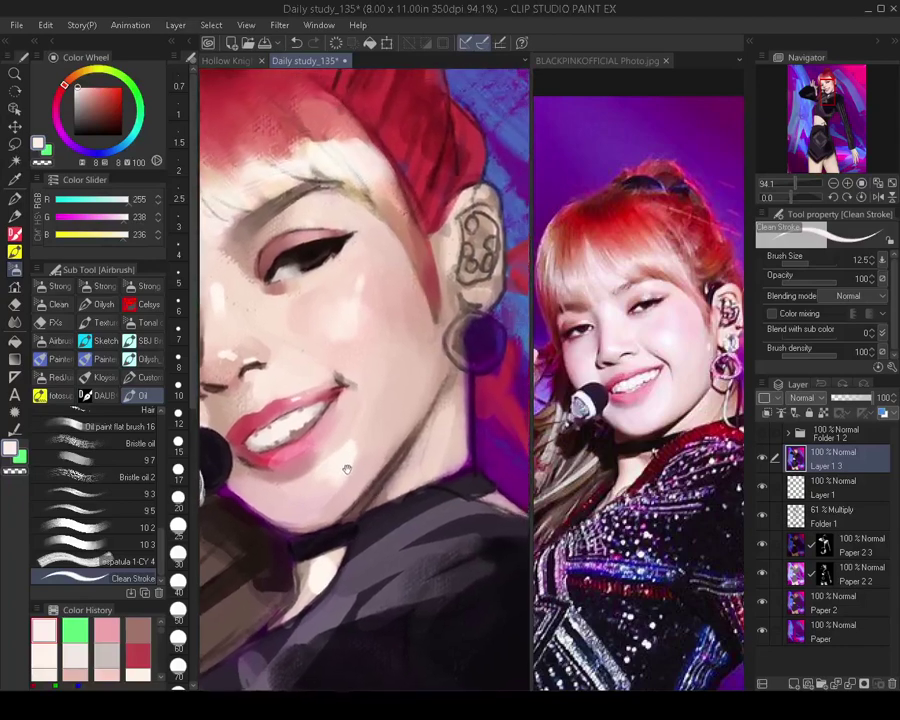
left_click_drag(391, 380, 346, 414)
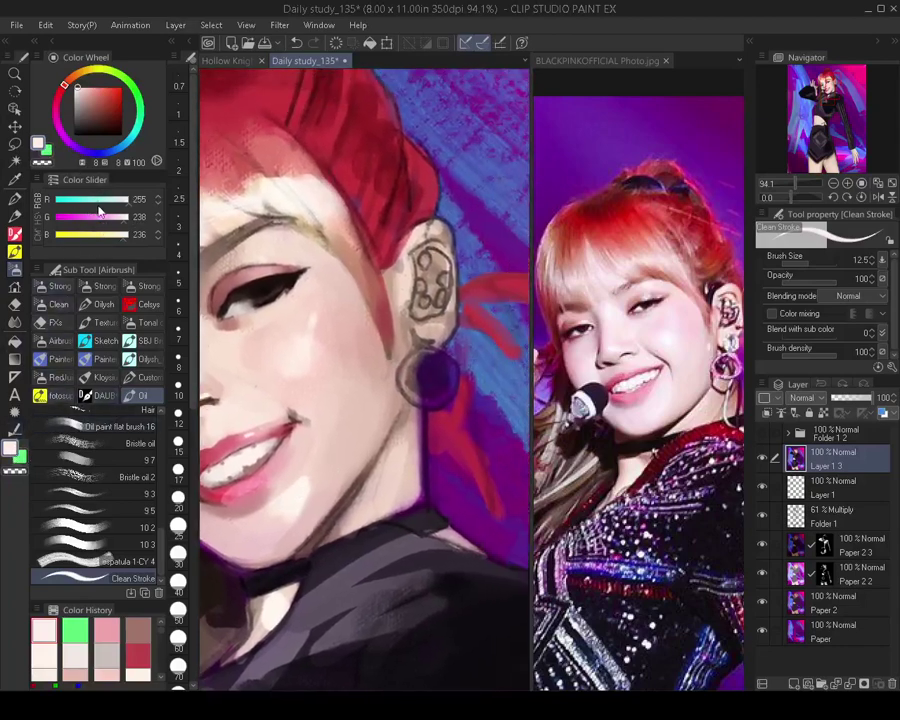
left_click(145, 219)
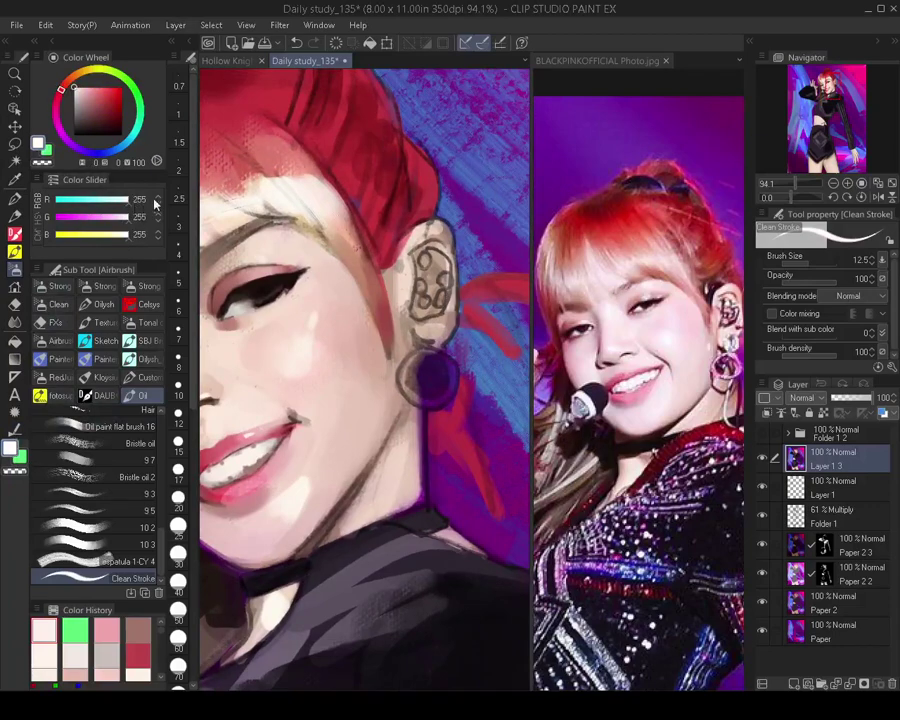
key("]")
key("]")
key("]")
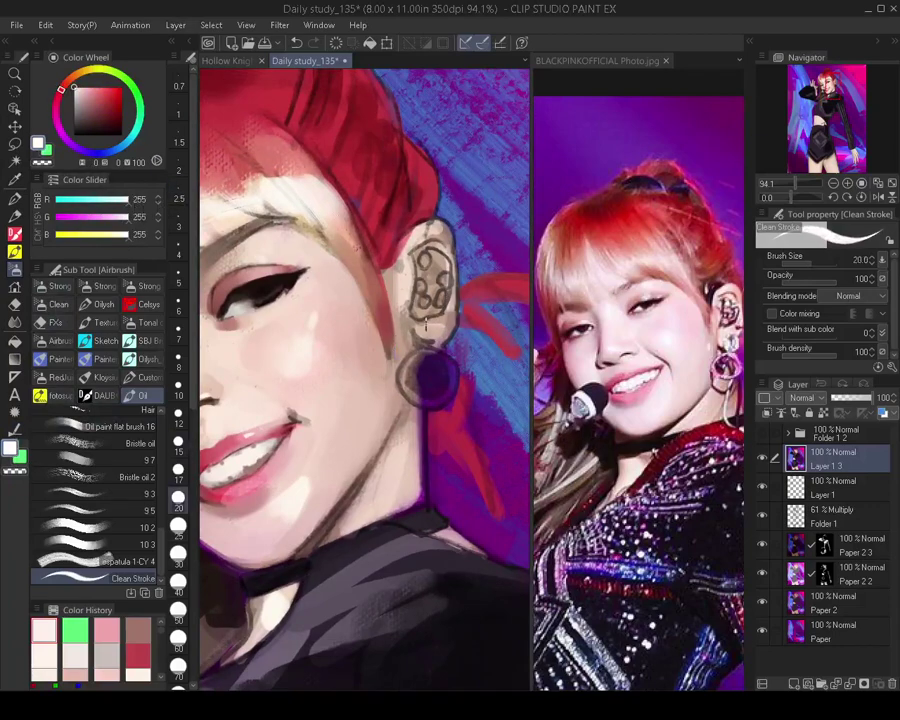
left_click_drag(423, 323, 432, 328)
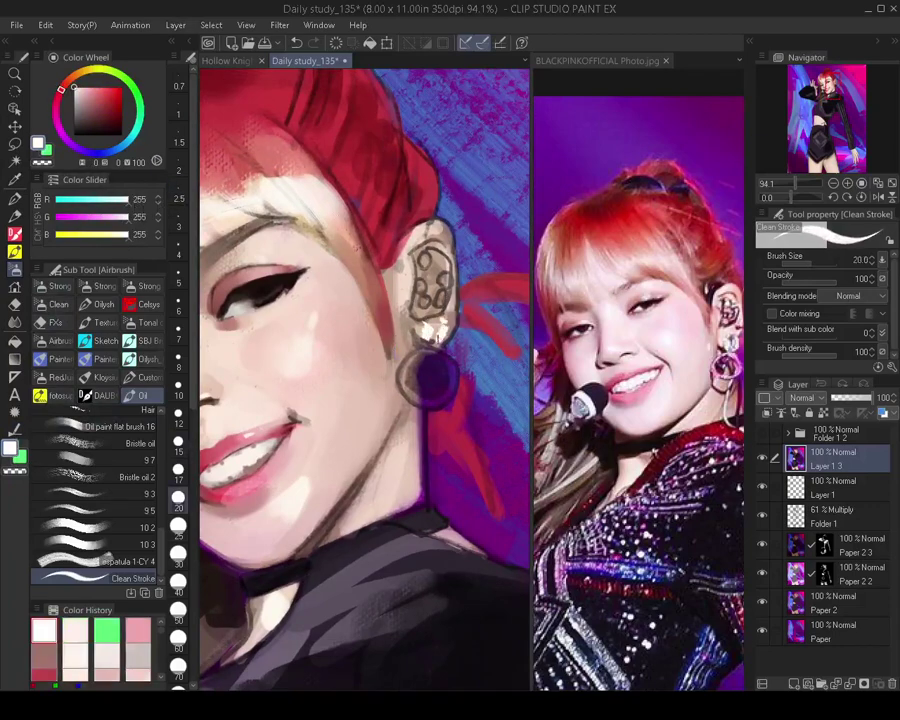
scroll(420, 368, "down", 6)
left_click_drag(408, 393, 418, 313)
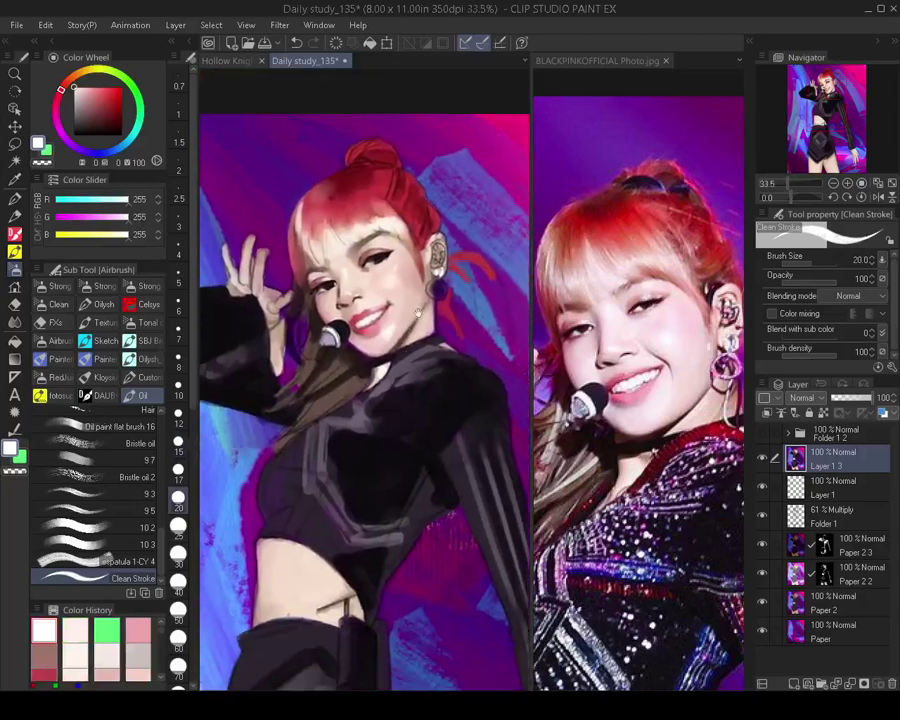
scroll(393, 411, "up", 1)
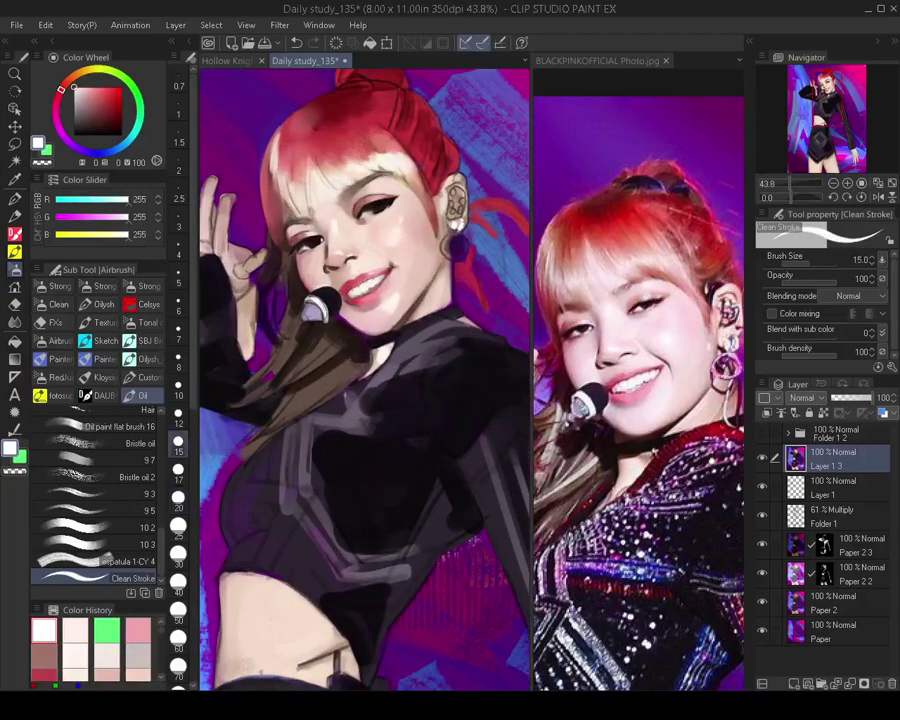
key("bracketleft")
key("bracketleft")
key("bracketleft")
scroll(368, 432, "down", 1)
scroll(368, 432, "up", 1)
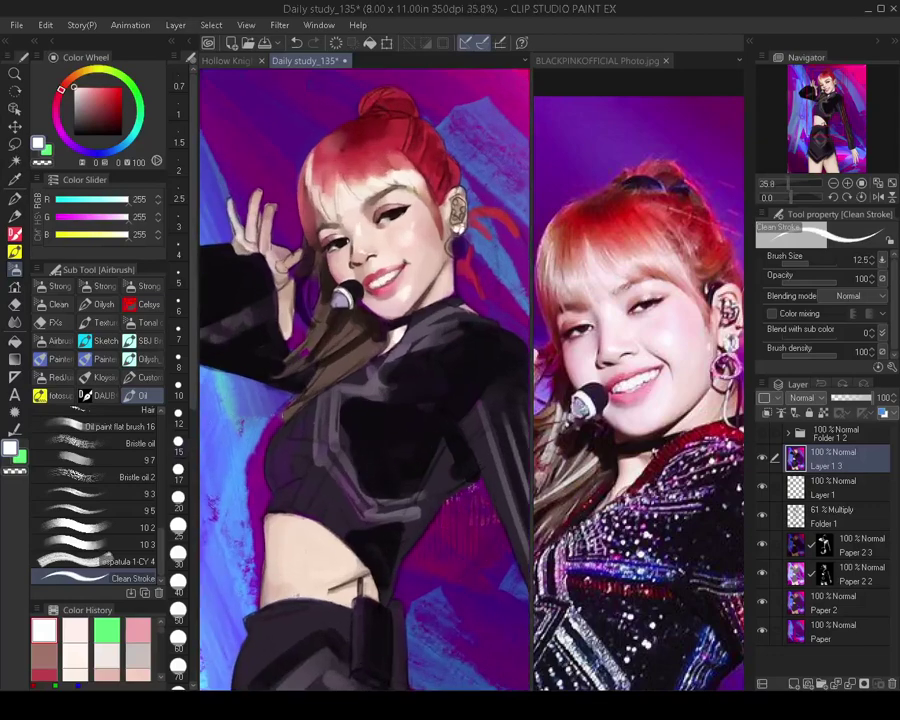
Spray white sequin speckles over the chest of the black top using the SBJ 20 brush at size 100
left_click(148, 341)
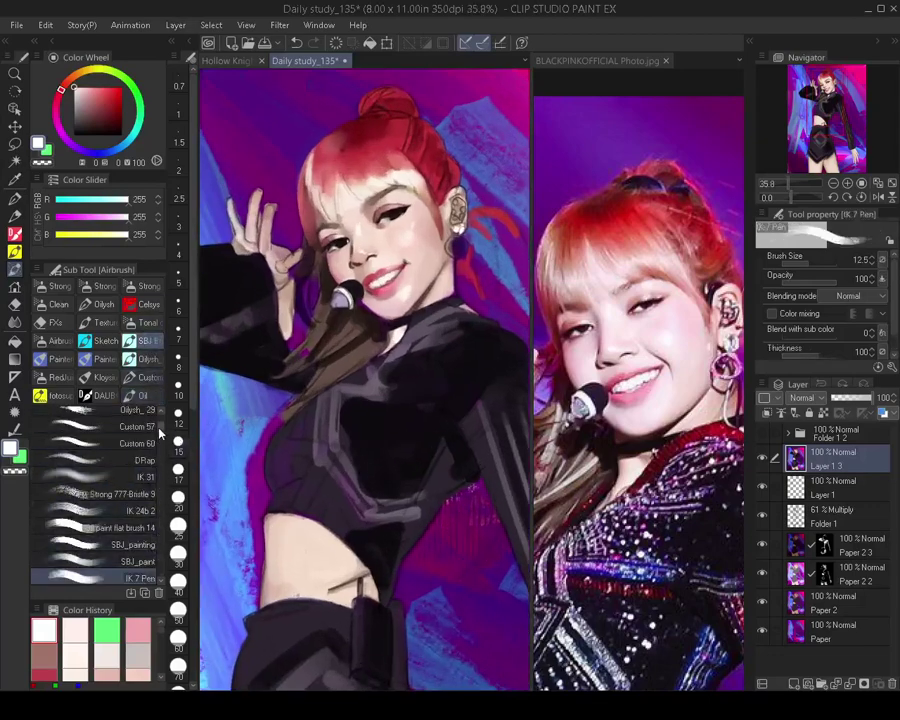
scroll(110, 480, "down", 5)
left_click(130, 578)
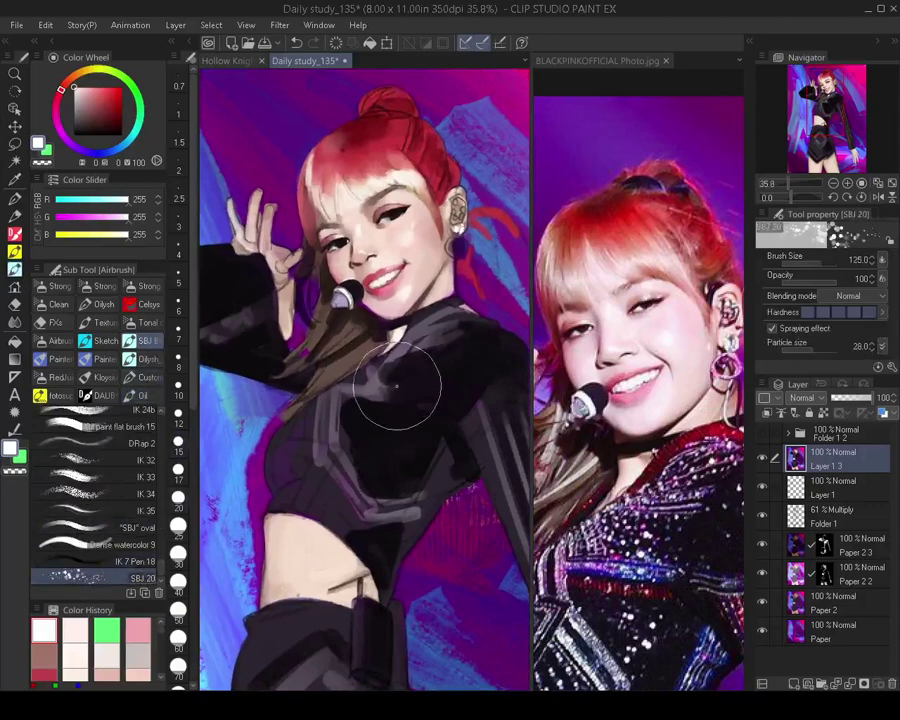
key("[")
mouse_move(388, 392)
left_mouse_down()
mouse_move(320, 430)
mouse_move(323, 463)
mouse_move(427, 399)
mouse_move(417, 366)
mouse_move(402, 436)
left_mouse_up()
left_click_drag(400, 442, 378, 444)
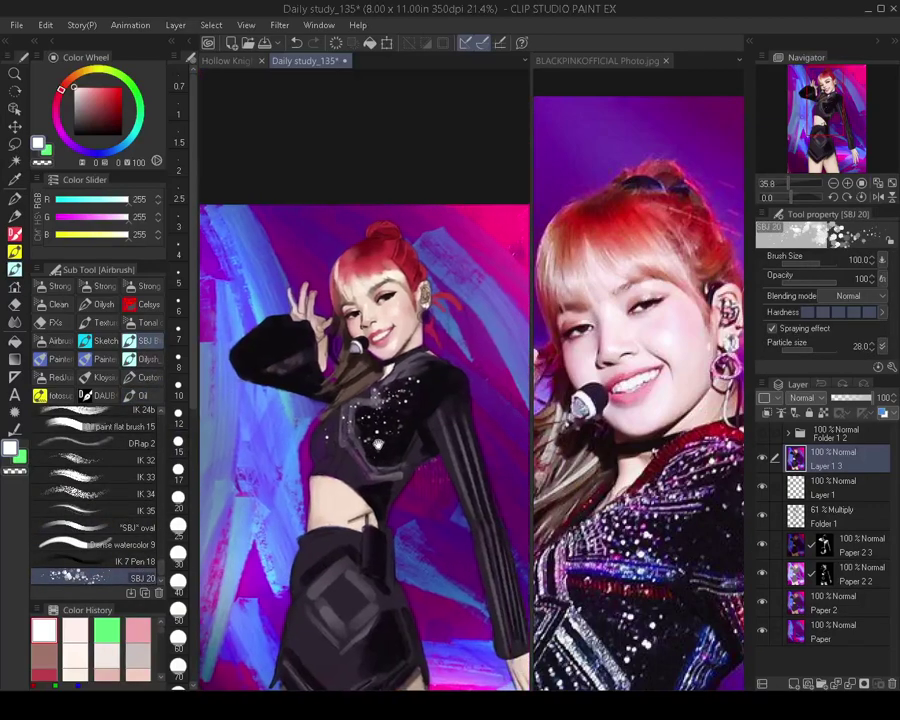
Bring the reference photo's sleeve and outfit into view and spray white speckles over the shoulder of the top at brush size 80
left_click_drag(614, 390, 602, 426)
left_click_drag(602, 426, 587, 385)
left_click(440, 384)
key("[")
left_click_drag(438, 385, 446, 395)
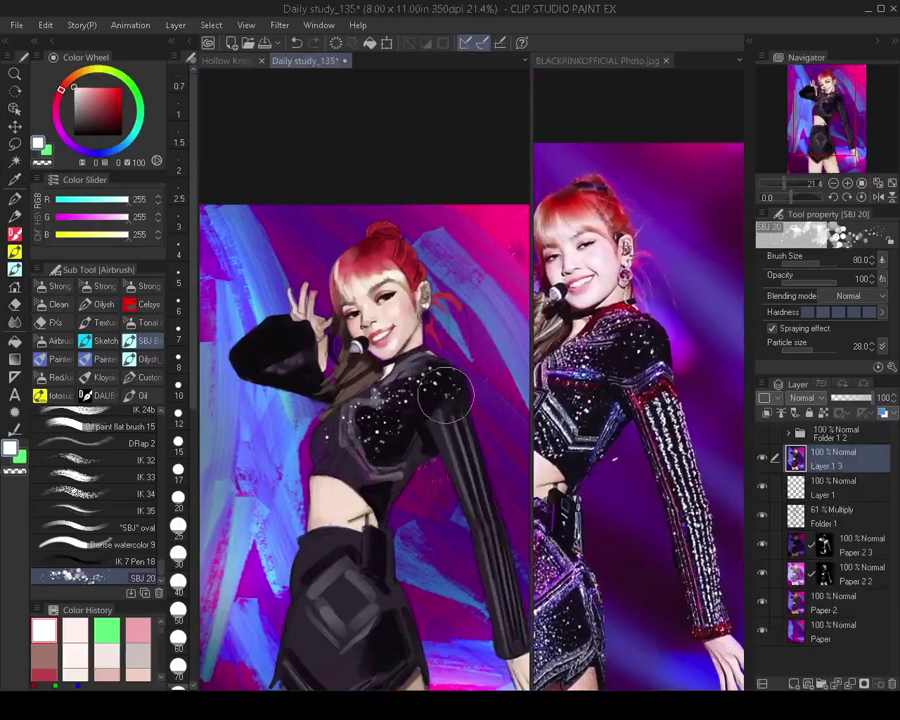
Reposition the reference photo and spray white speckles over the lower part of the black top with a smaller SBJ 20 brush
left_click_drag(398, 330, 411, 339)
left_click(547, 454)
left_click_drag(547, 456, 601, 448)
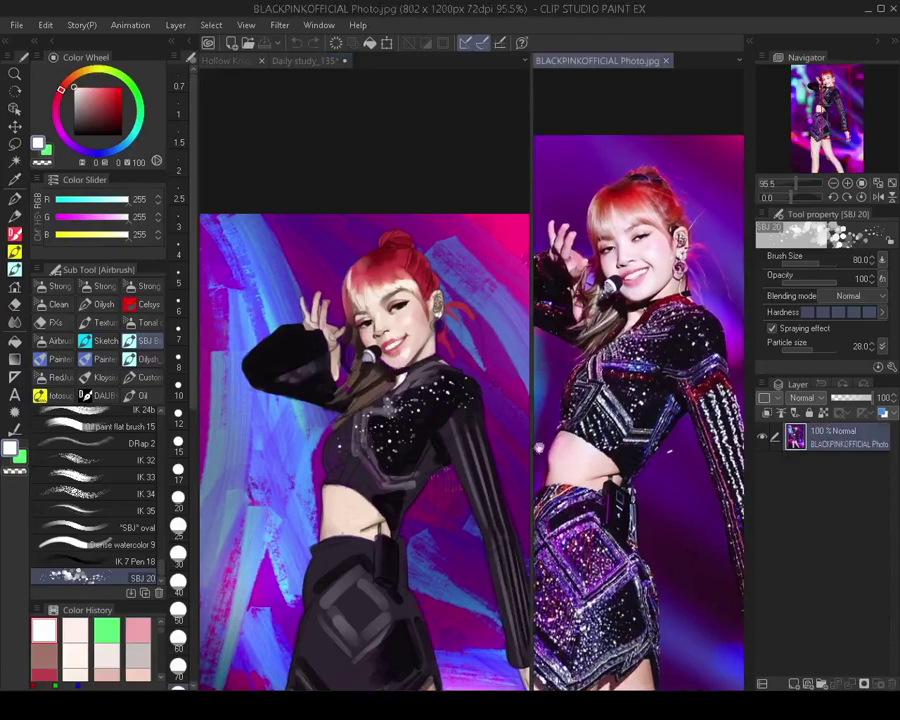
key("[")
left_click(375, 480)
key("[")
key("[")
key("[")
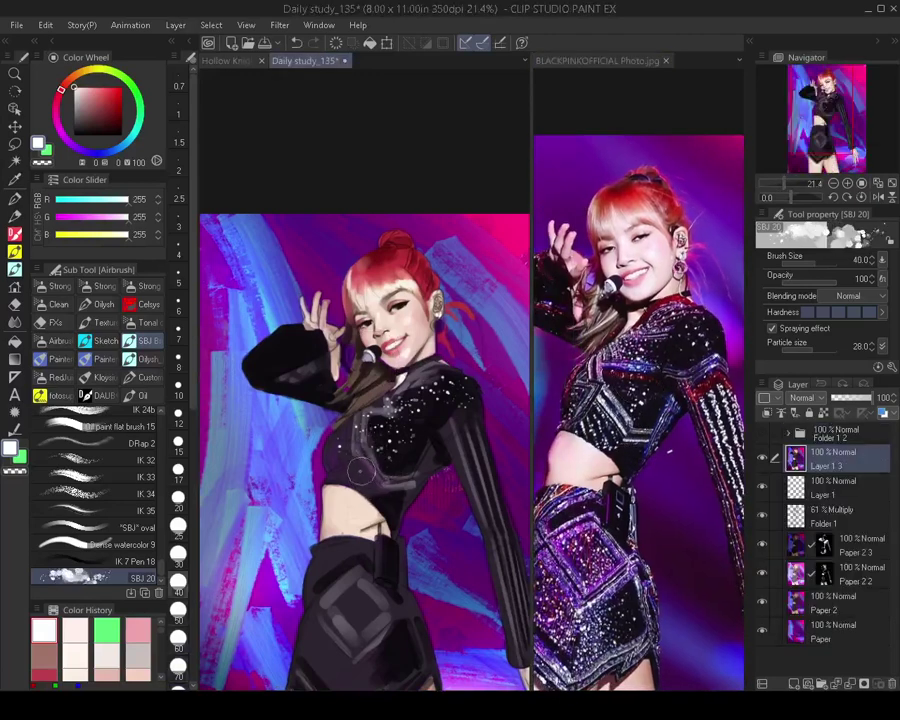
key("bracketright")
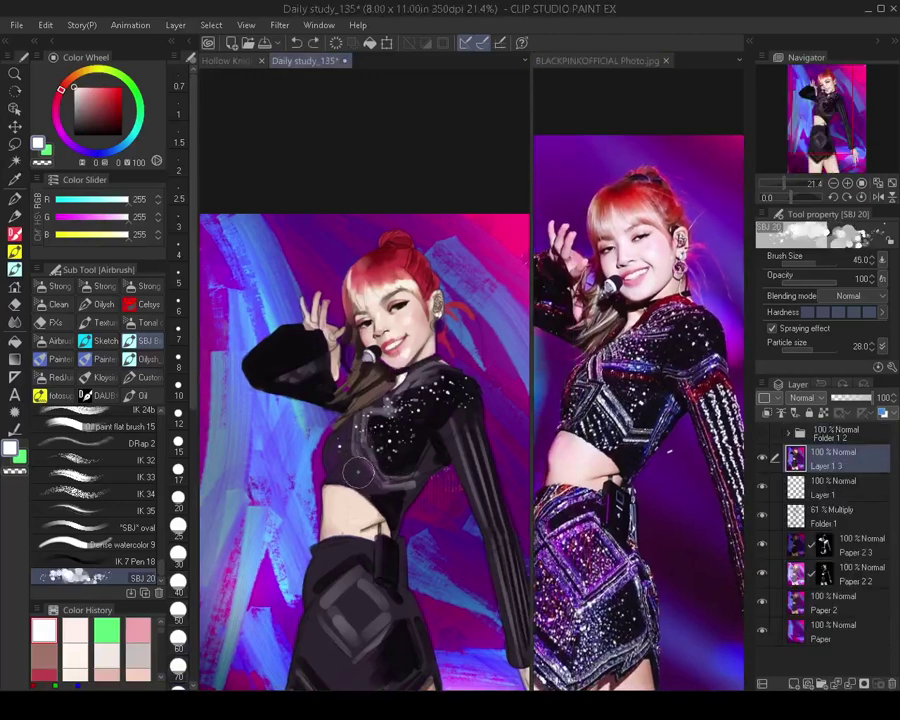
key("bracketright")
left_click_drag(358, 471, 367, 484)
Spray white sequin speckles across the black skirt with the SBJ 20 brush at size 70
mouse_move(390, 543)
left_mouse_down()
mouse_move(356, 527)
mouse_move(348, 515)
mouse_move(346, 577)
mouse_move(332, 609)
mouse_move(350, 637)
mouse_move(388, 628)
mouse_move(401, 587)
mouse_move(386, 553)
mouse_move(387, 565)
mouse_move(362, 577)
mouse_move(363, 610)
mouse_move(404, 601)
mouse_move(394, 549)
mouse_move(361, 538)
left_mouse_up()
key("bracketright")
key("bracketright")
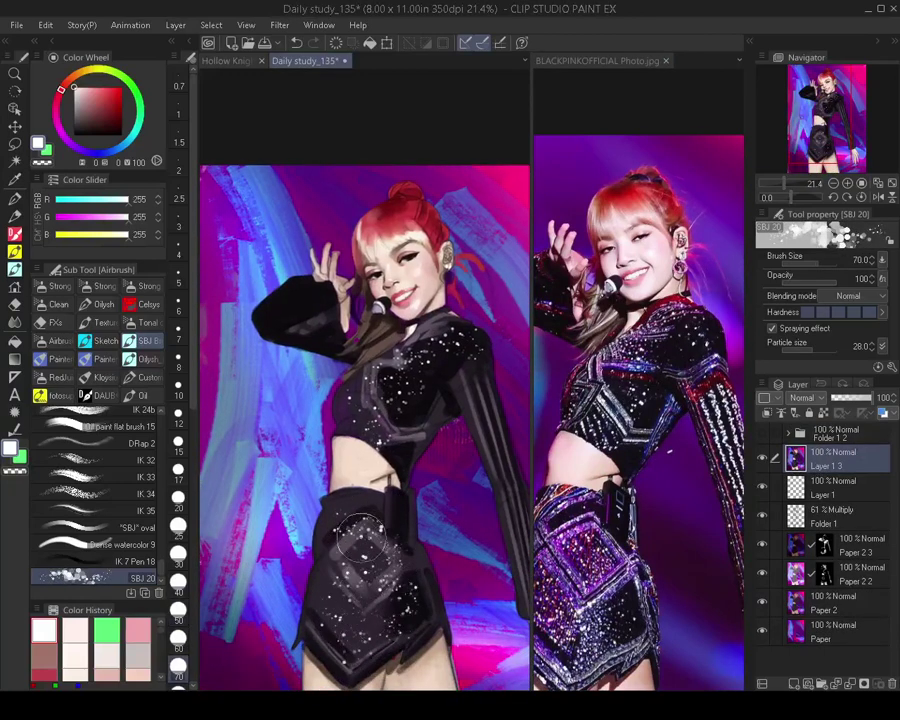
scroll(399, 527, "down", 2)
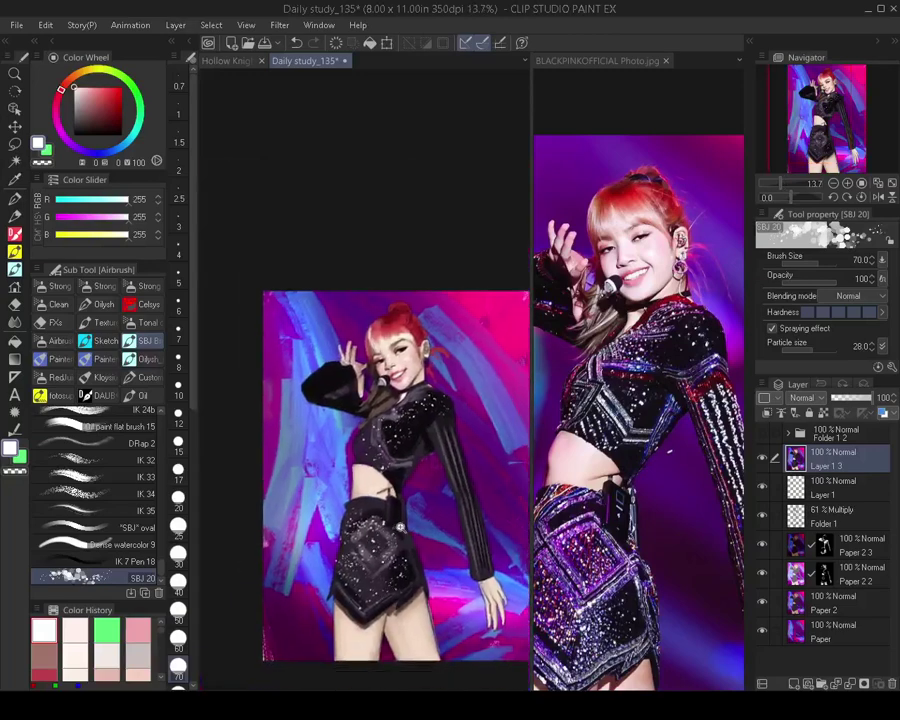
scroll(399, 527, "up", 1)
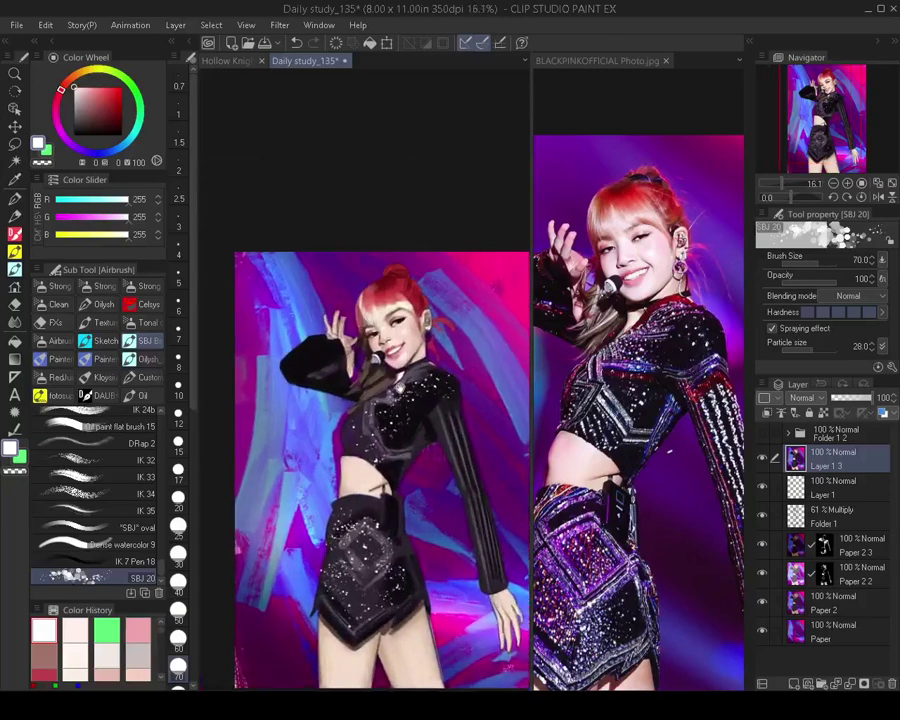
Dab a pale skin highlight (RGB 244, 220, 213) at the inner corner of the hand-side eye using Oil brush 9 4 at size 17.5
mouse_move(400, 387)
left_mouse_down()
mouse_move(397, 404)
mouse_move(400, 391)
left_mouse_up()
scroll(376, 362, "up", 7)
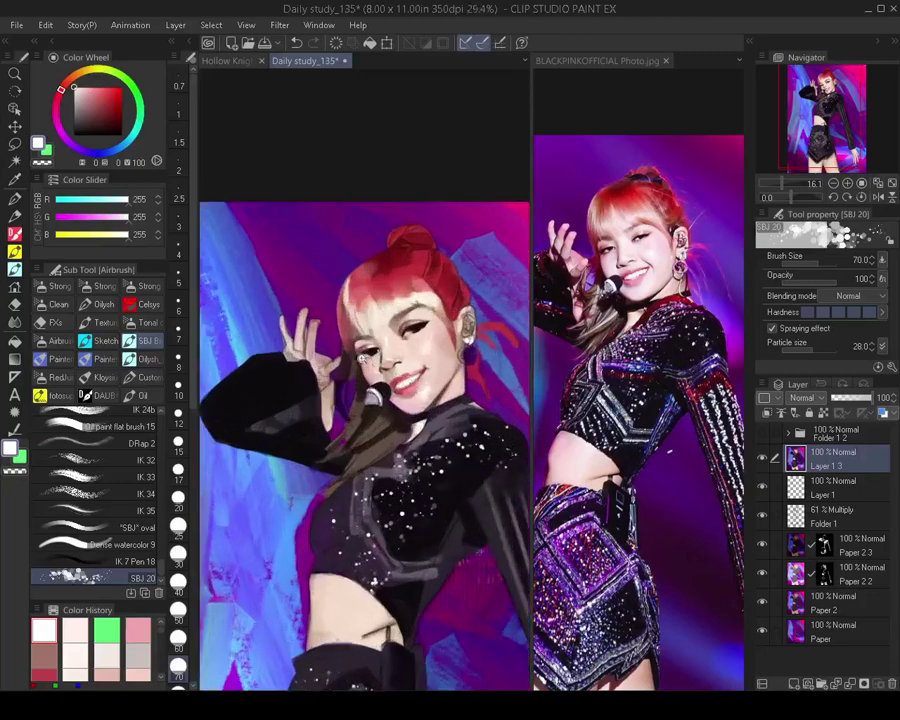
left_click(143, 398)
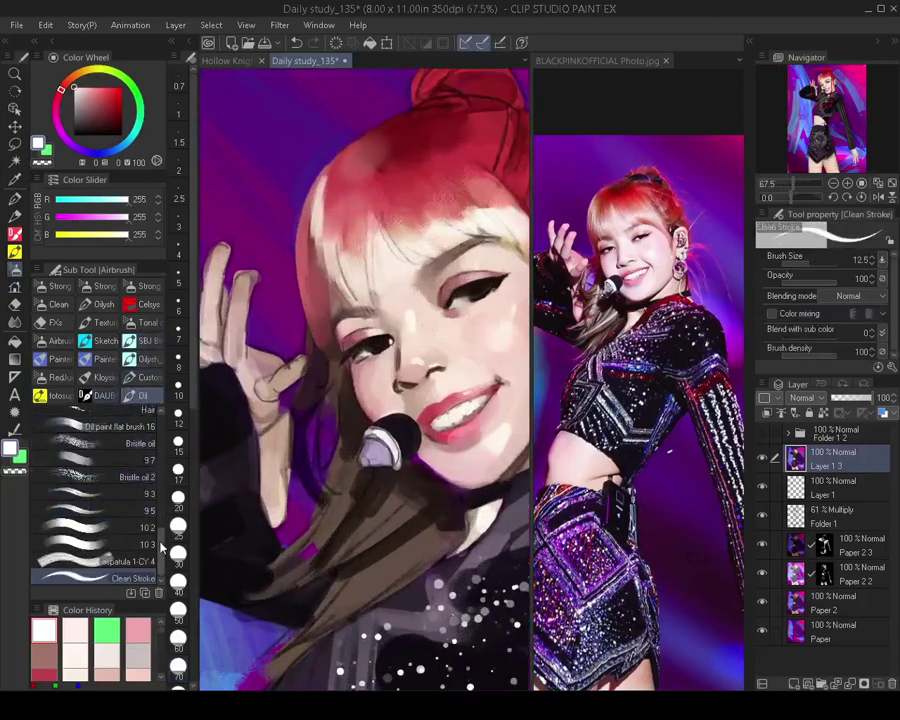
scroll(161, 492, "up", 8)
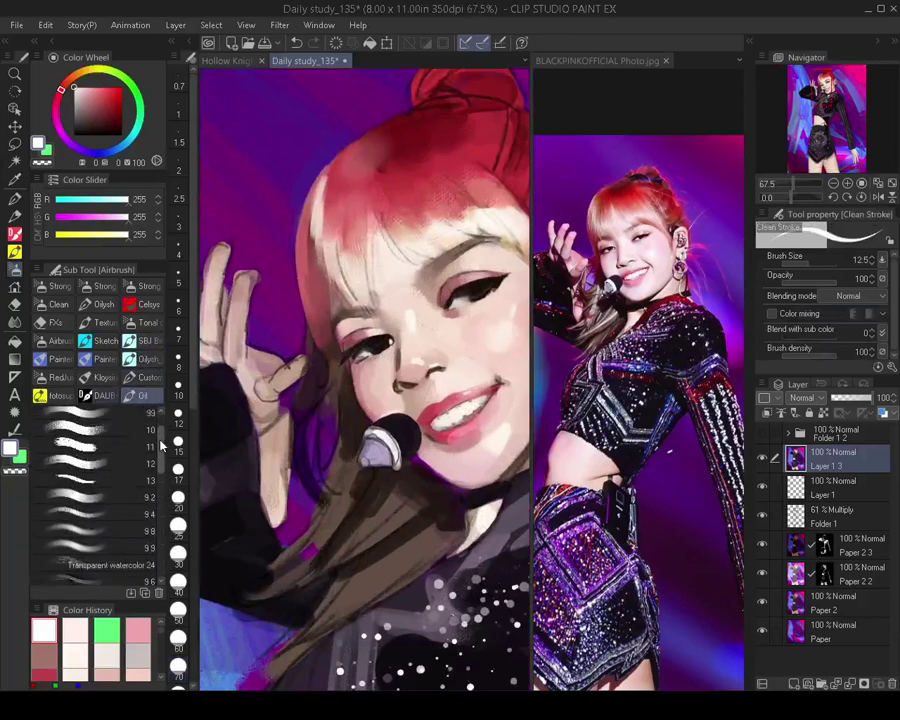
left_click(140, 546)
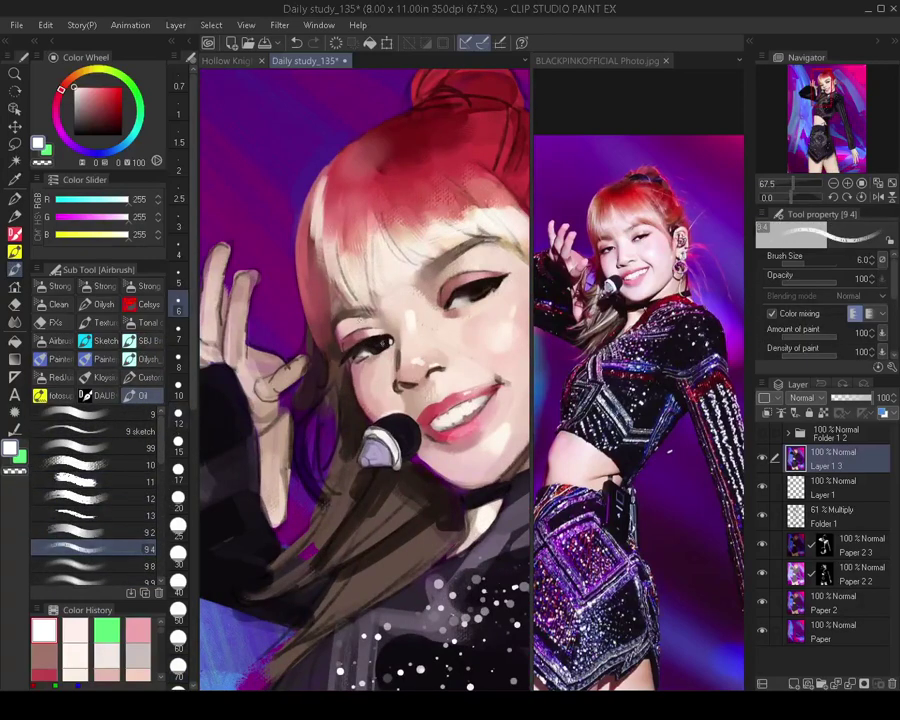
left_click(377, 323, "alt")
key("]")
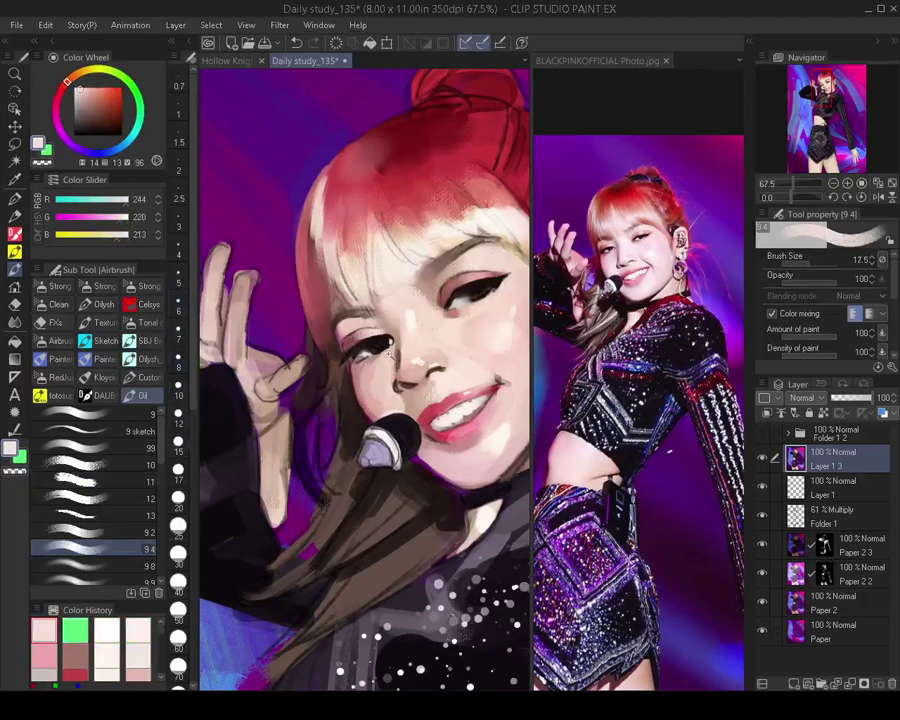
Compare the eyes with the reference face and paint reddish brown (RGB 81, 49, 46) into the iris of the hand-side eye
scroll(393, 355, "down", 5)
left_click(622, 240)
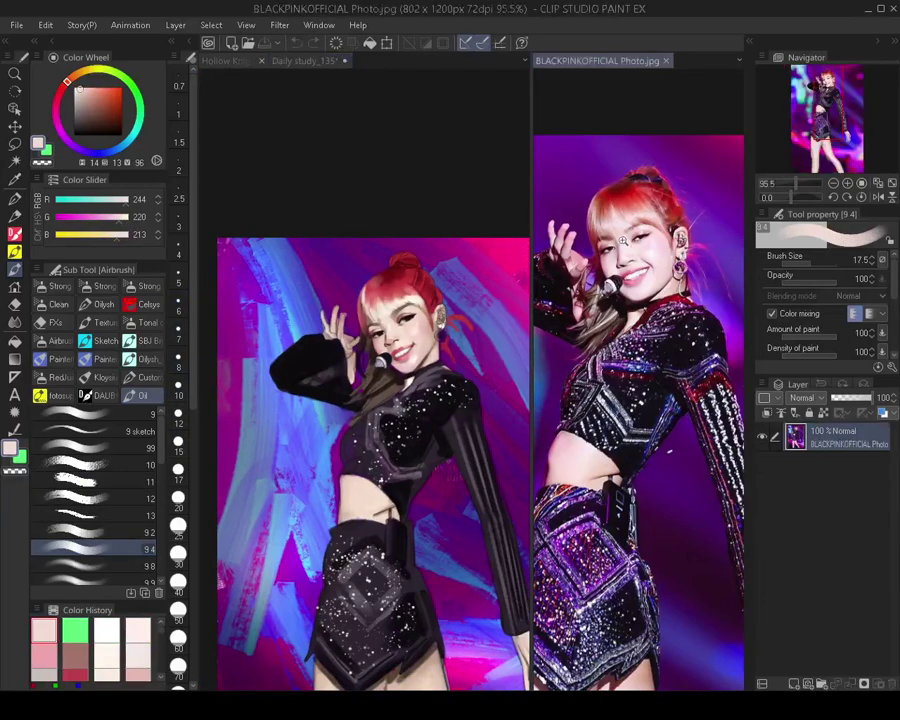
scroll(622, 240, "up", 3)
left_click(390, 375)
scroll(390, 375, "up", 5)
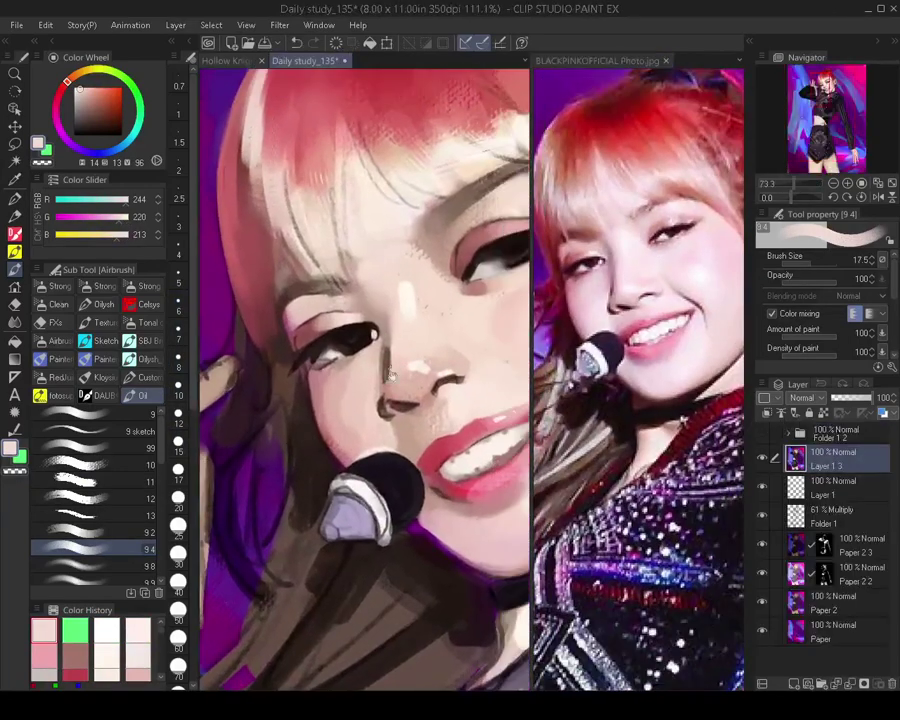
left_click(362, 342, "alt")
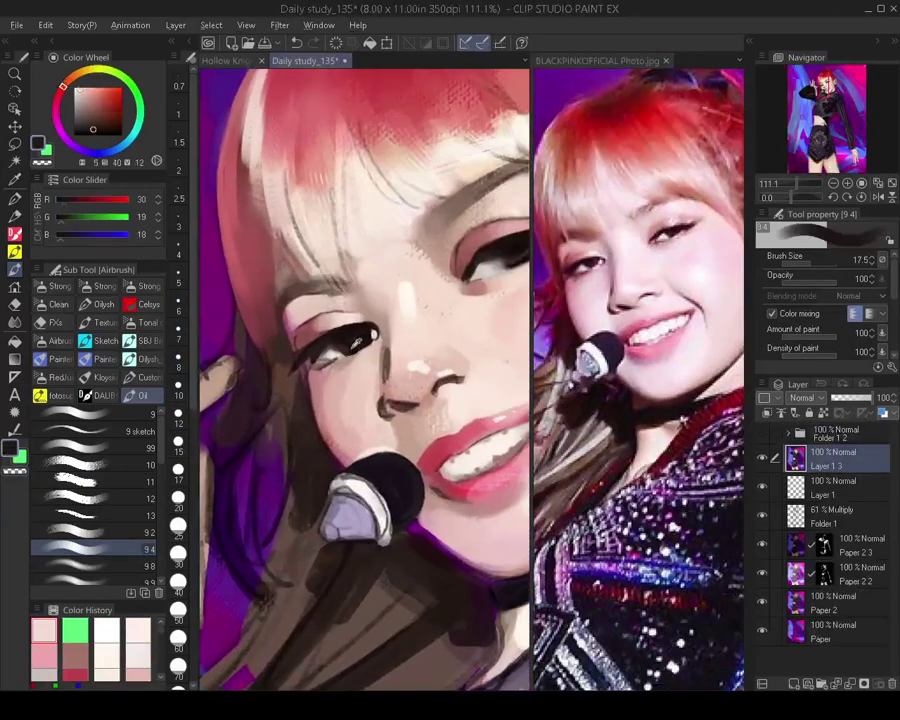
left_click(95, 119)
key("[")
key("[")
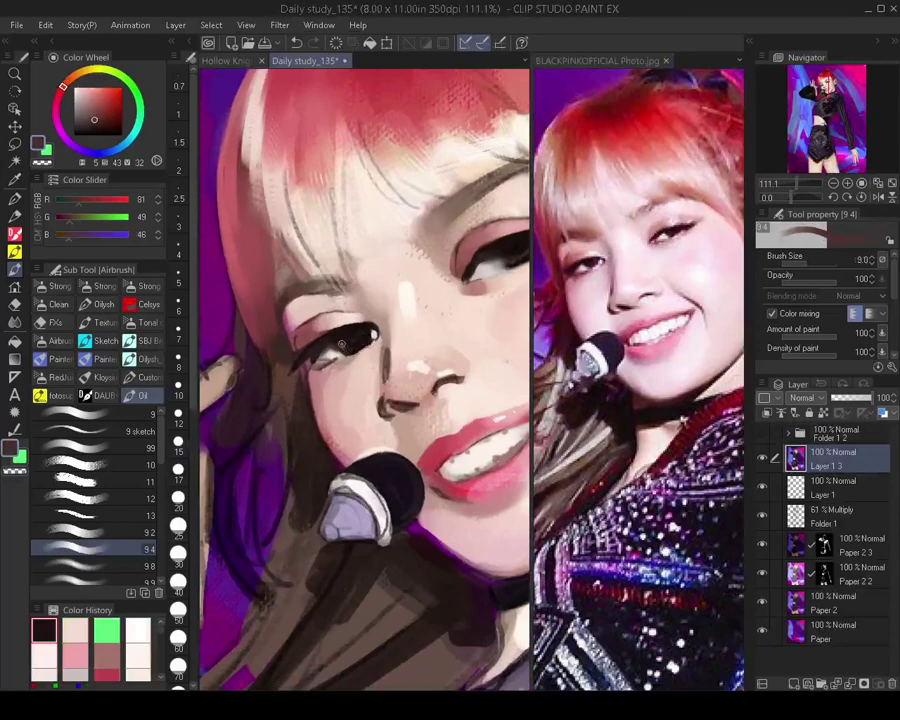
key("]")
left_click_drag(339, 346, 343, 346)
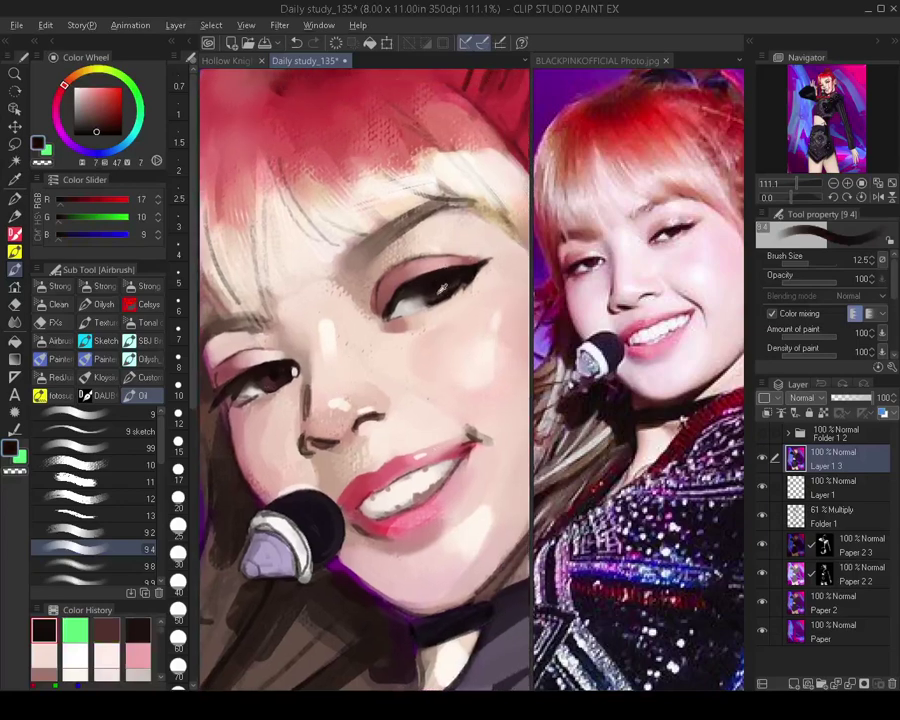
Soften the iris of the ear-side eye with dark brown (RGB 54, 39, 35) using brush 9 4 at size 12.5
left_click(441, 291, "alt")
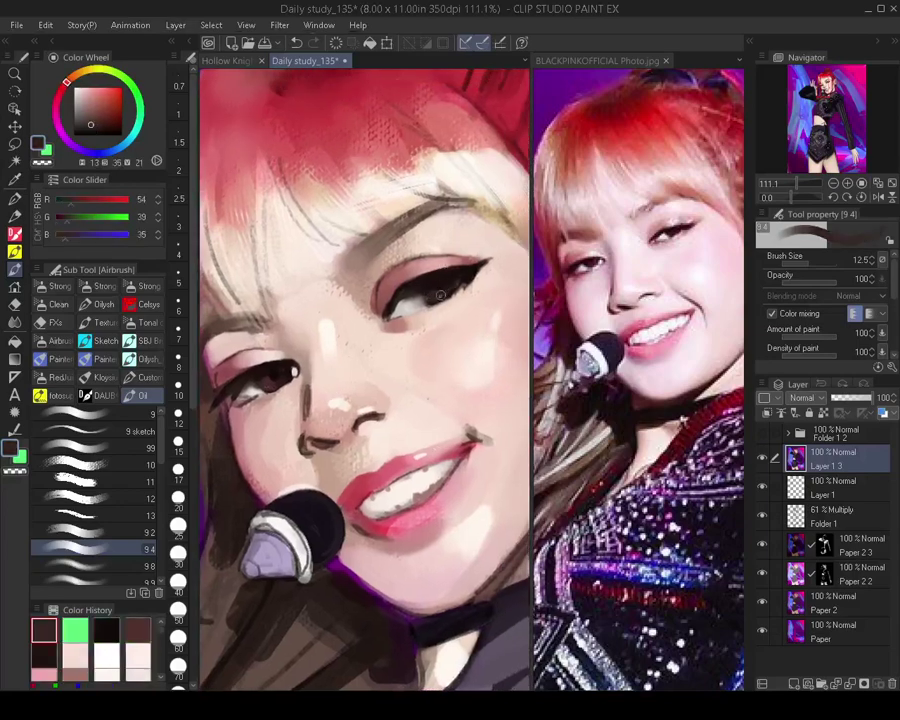
scroll(444, 325, "down", 5)
scroll(448, 333, "up", 5)
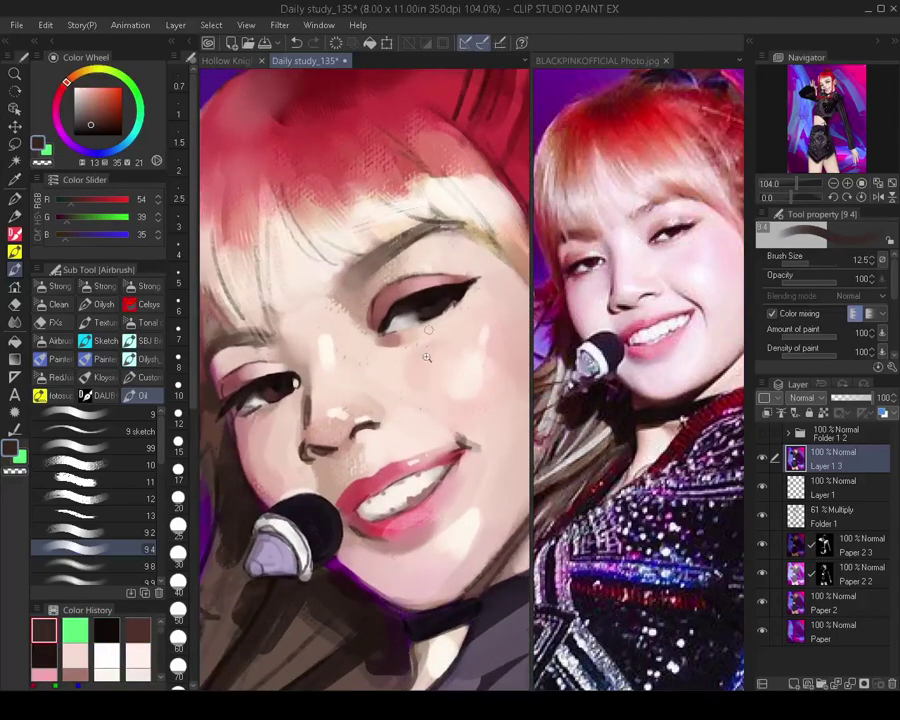
scroll(427, 357, "down", 5)
scroll(418, 410, "up", 3)
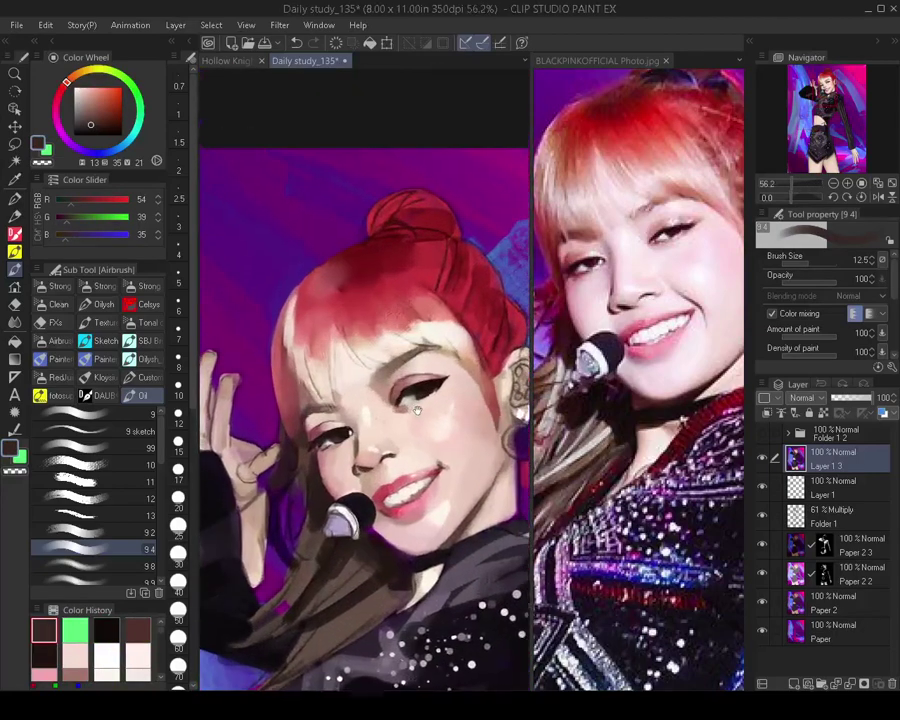
scroll(418, 410, "up", 2)
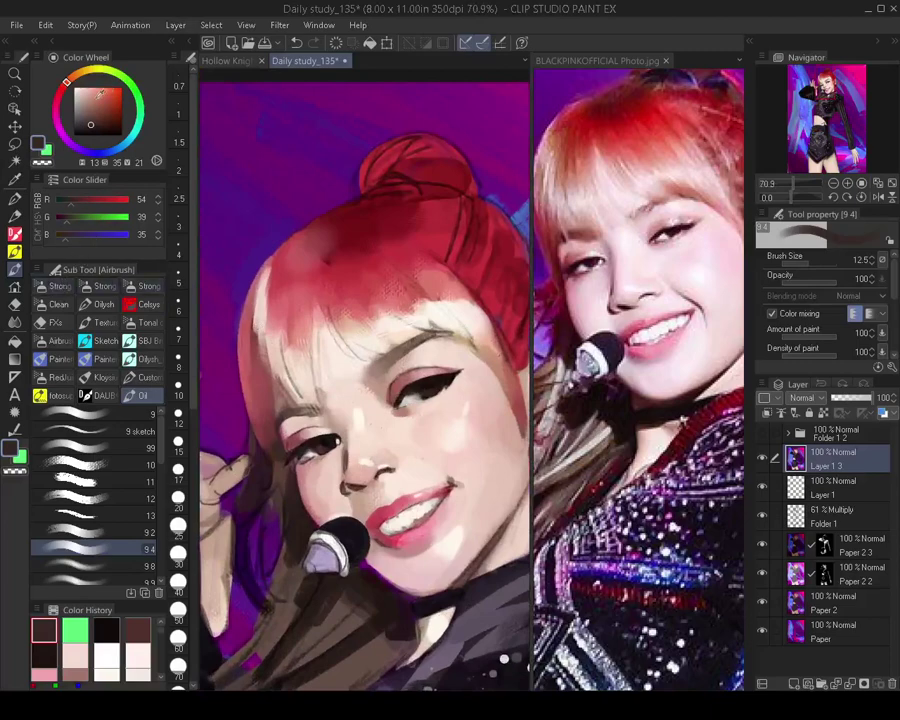
Paint fine pure white (RGB 255, 255, 255) hair strands in the hand-side part of the bangs with brush 9 4 at size 1.5
left_click_drag(98, 96, 72, 61)
key("[")
key("[")
key("[")
key("[")
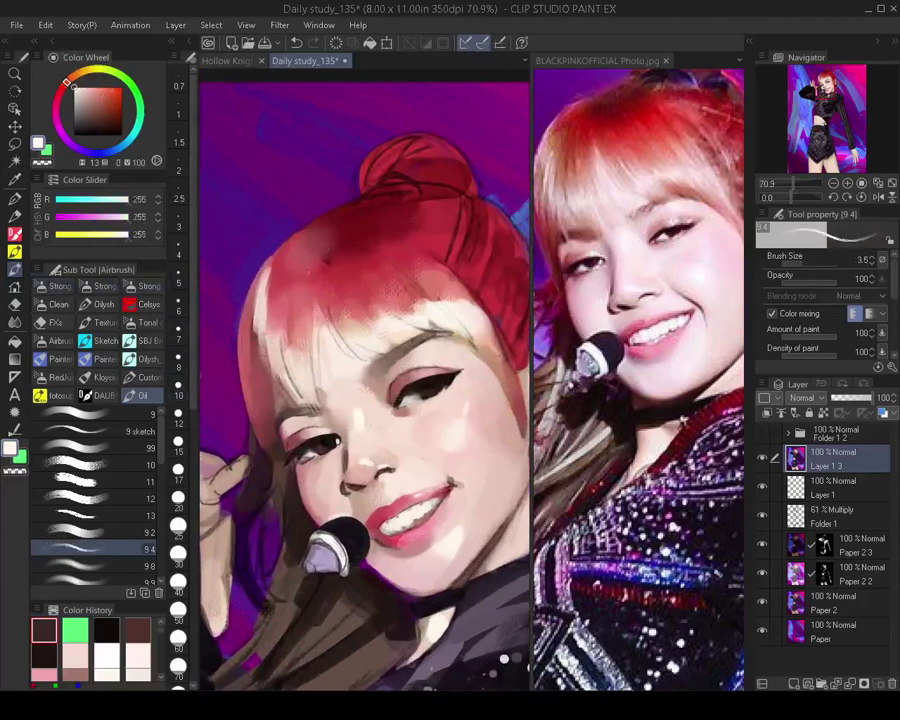
key("bracketleft")
key("bracketleft")
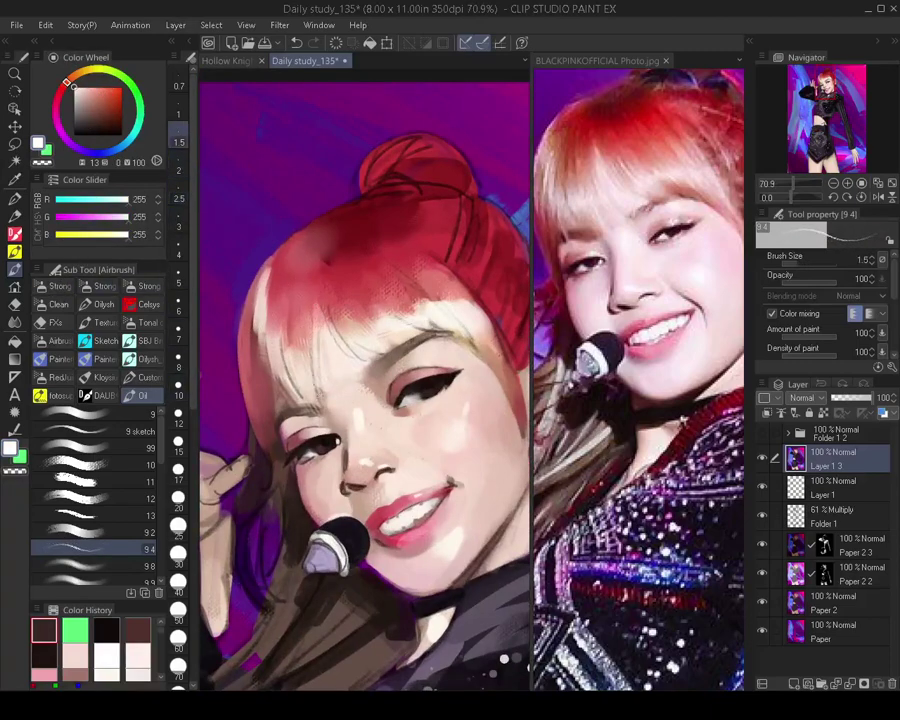
left_click_drag(259, 312, 264, 342)
Add thicker white strands across the blonde bangs with brush 9 4 at size 4
key("bracketright")
key("bracketright")
key("bracketright")
key("bracketright")
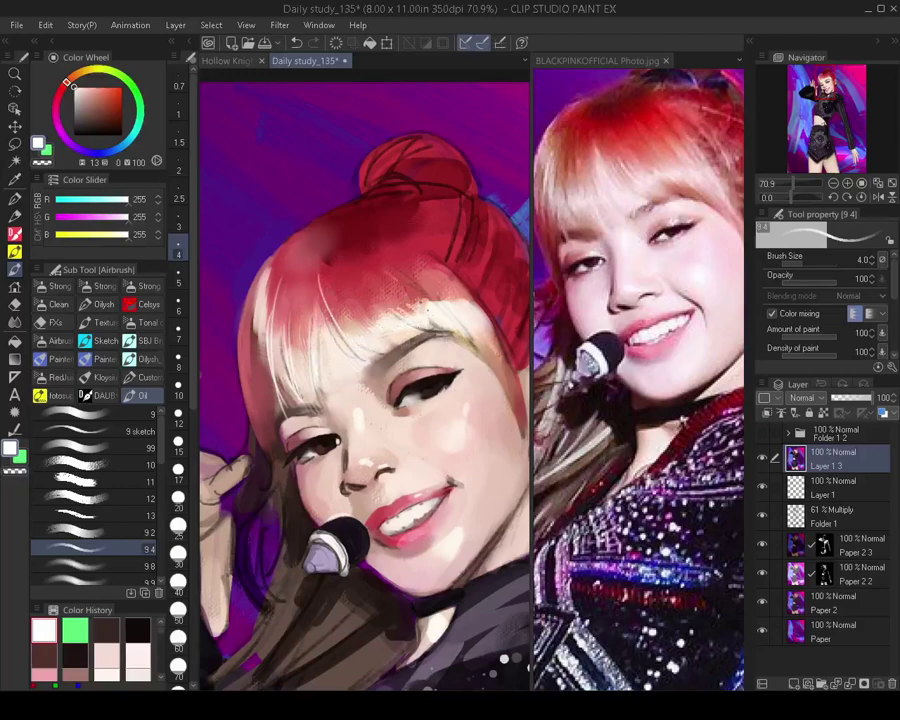
left_click_drag(385, 370, 346, 390)
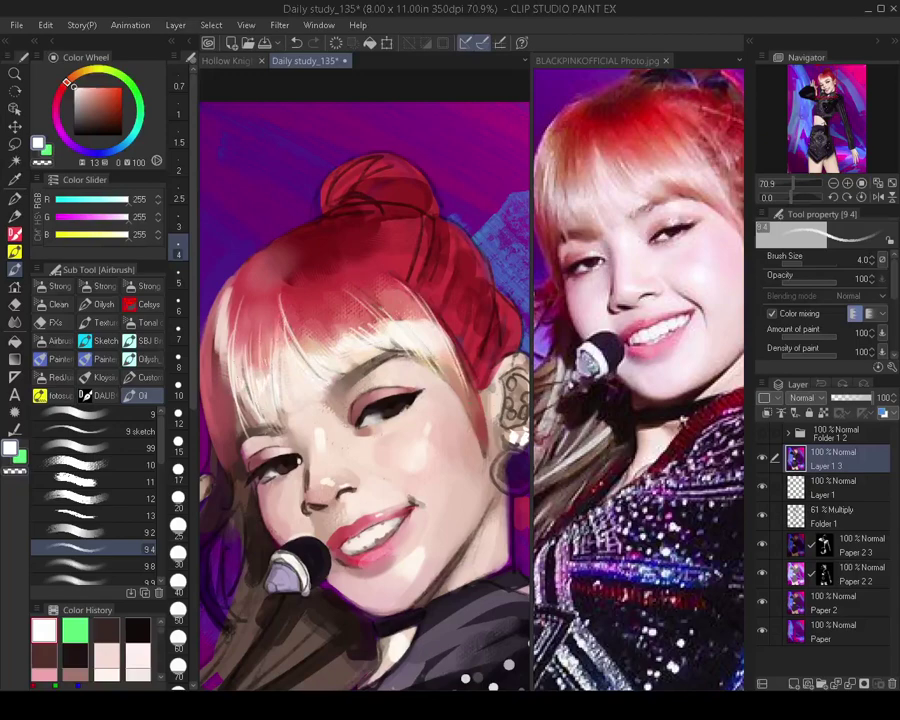
Frame the head and loose hair in both the painting and the reference, and sample the hot pink (RGB 255, 11, 126) from the background
scroll(363, 187, "down", 4)
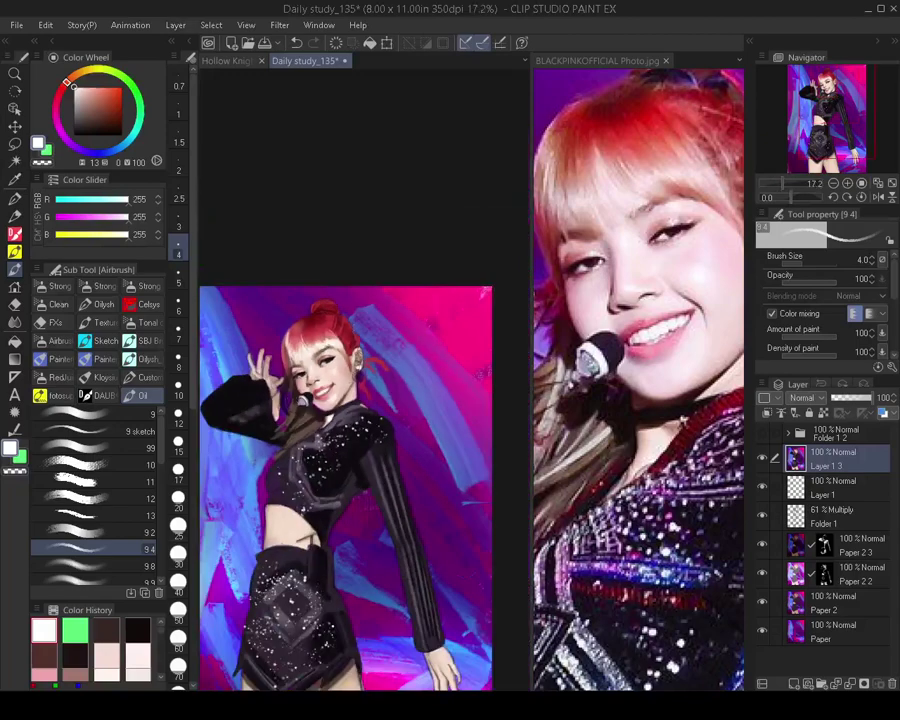
left_click_drag(343, 418, 359, 393)
left_click(599, 305)
scroll(600, 320, "down", 3)
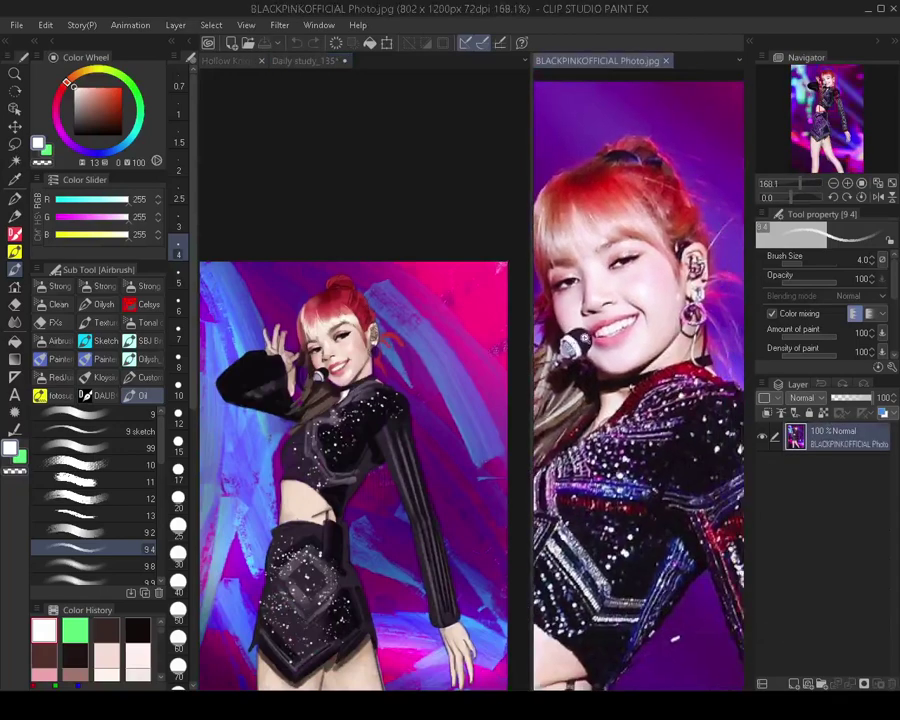
left_click_drag(584, 338, 575, 344)
left_click(386, 478)
left_click_drag(385, 480, 415, 503)
left_click_drag(428, 381, 445, 385)
mouse_move(410, 392)
left_mouse_down()
mouse_move(415, 422)
mouse_move(394, 453)
left_mouse_up()
left_click(492, 230, "alt")
left_click_drag(514, 281, 521, 292)
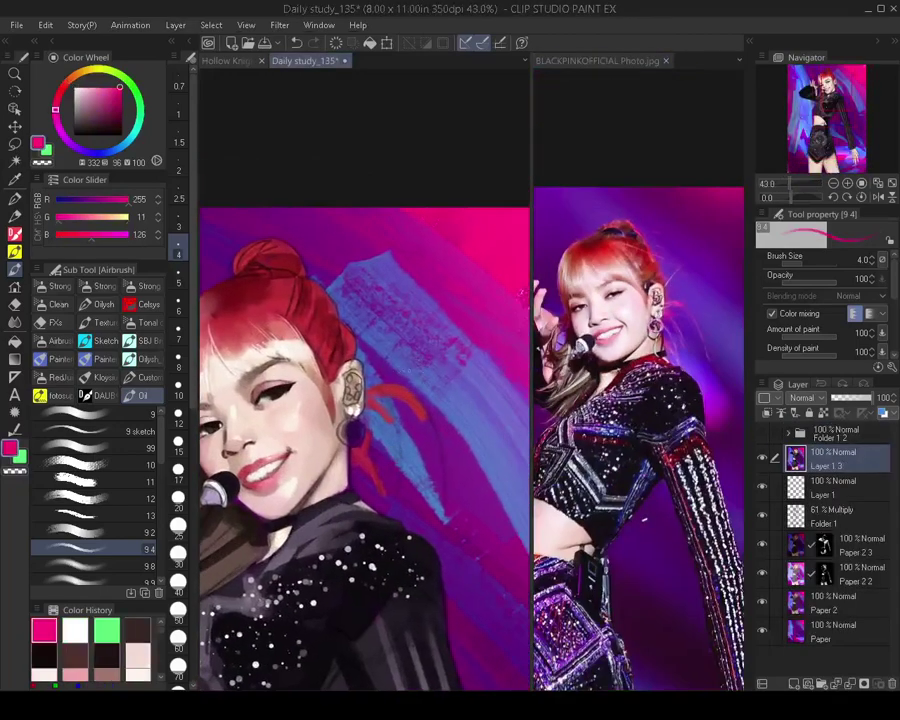
Paint hot pink highlights on the loose red strands behind the ear with brush 9 4, going from size 40 down to 30
key("bracketright")
key("bracketright")
key("bracketright")
key("bracketright")
key("bracketright")
key("bracketright")
key("bracketright")
key("bracketright")
key("bracketright")
key("bracketright")
key("bracketright")
key("bracketright")
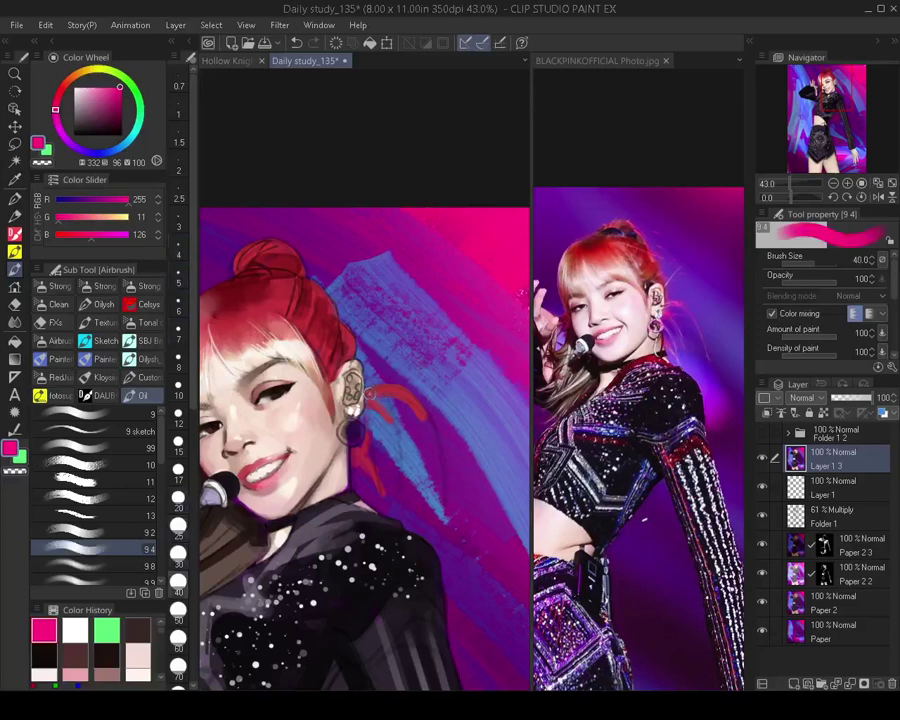
left_click_drag(370, 394, 397, 389)
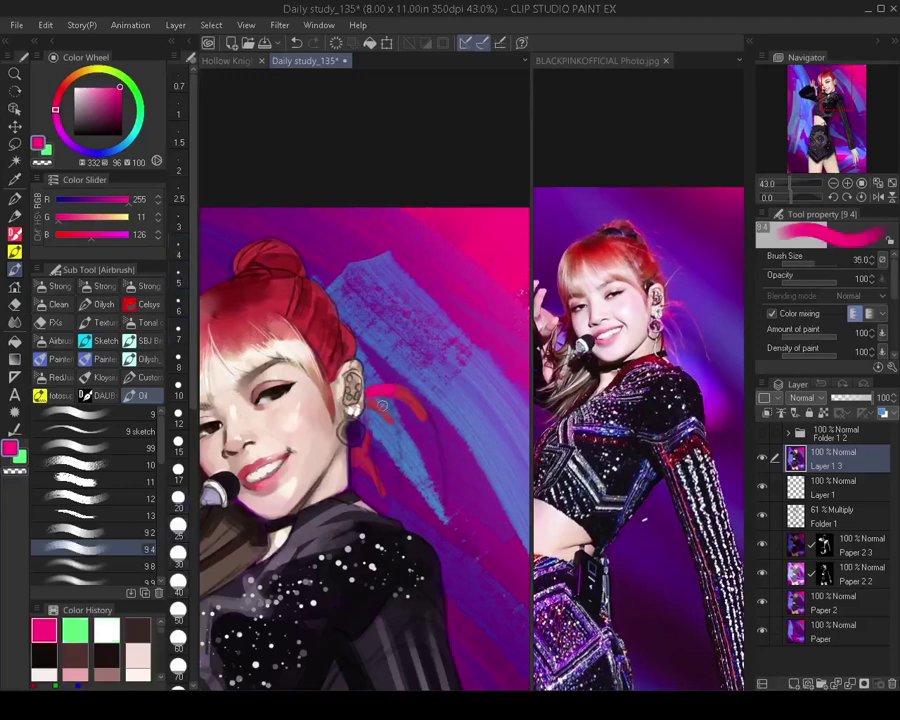
key("bracketleft")
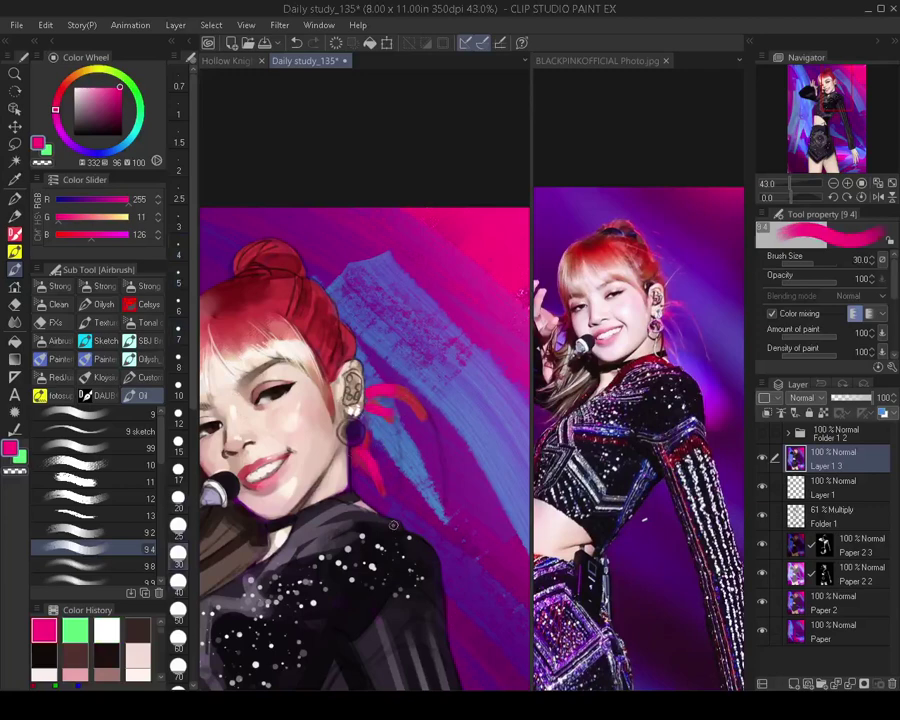
left_click_drag(365, 427, 415, 467)
Mirror the canvas view horizontally and paint a hot pink rim light along the hair bun's outer edge at brush size 10
key("bracketleft")
key("h")
key("bracketleft")
key("bracketleft")
key("bracketleft")
key("bracketleft")
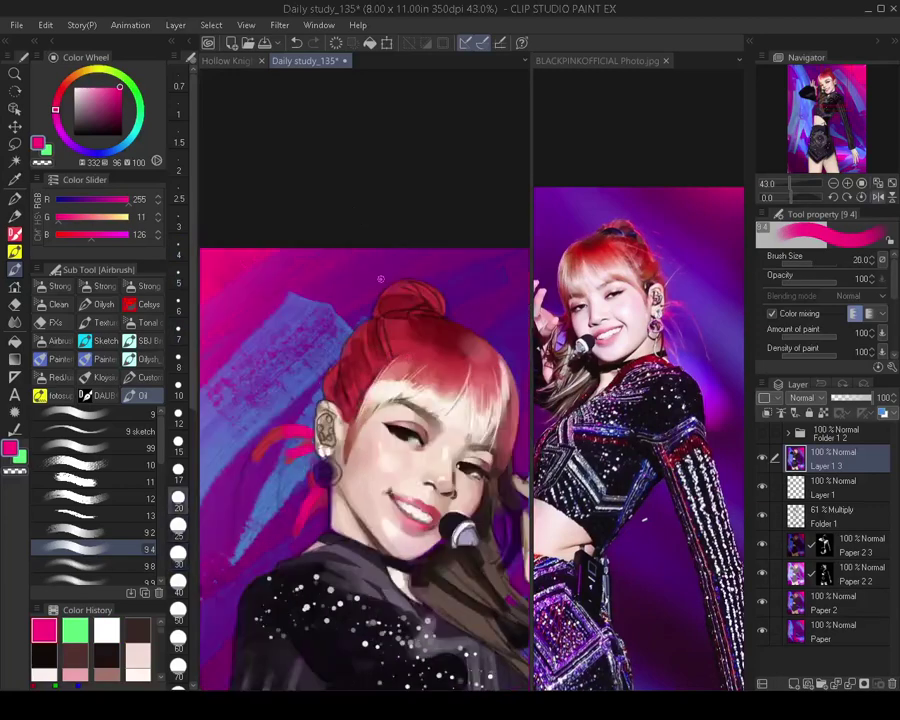
key("bracketleft")
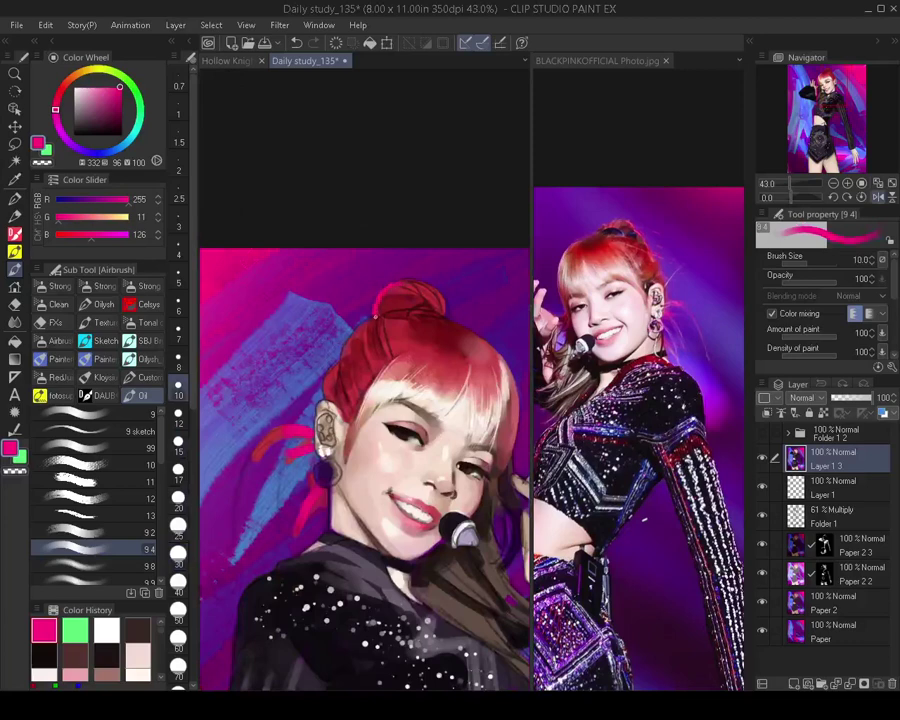
Extend the hot pink rim light down the back edge of the red hair, varying the brush size between 12.5 and 17.5
key("bracketright")
key("bracketright")
key("bracketright")
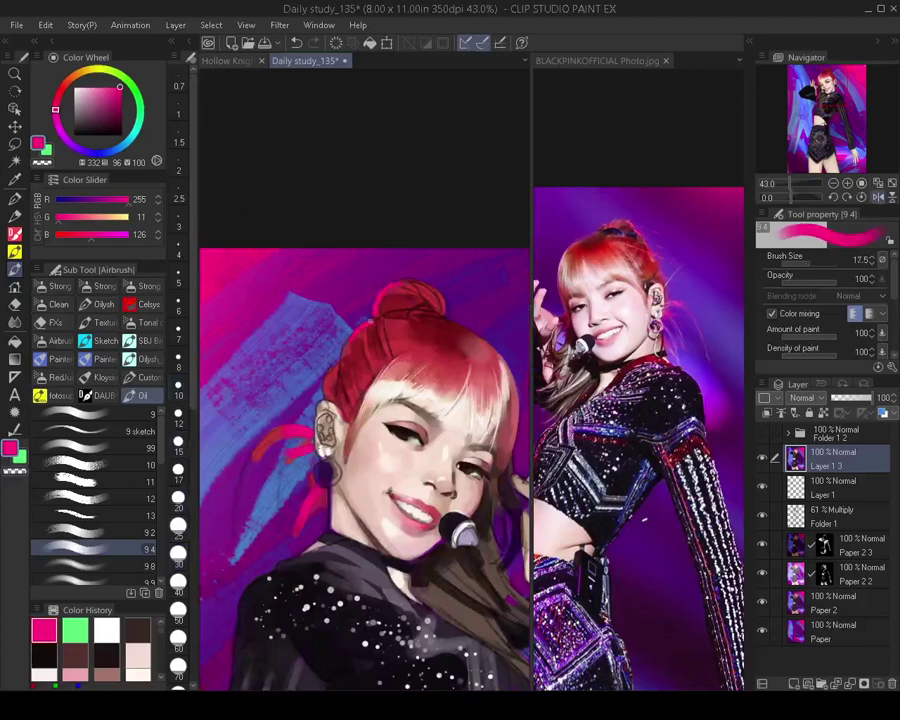
key("bracketleft")
key("bracketleft")
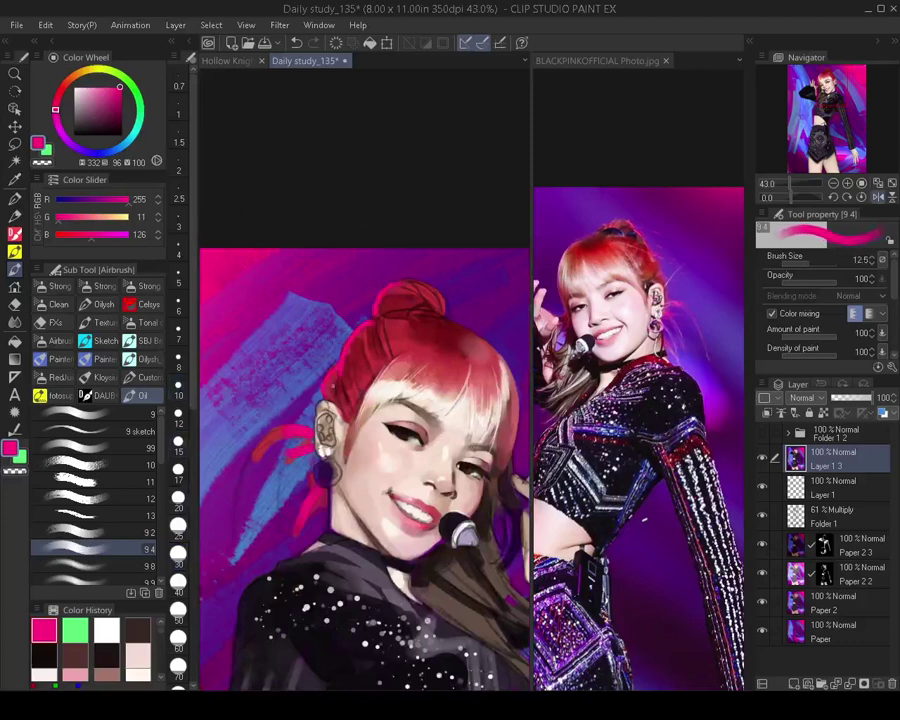
key("bracketright")
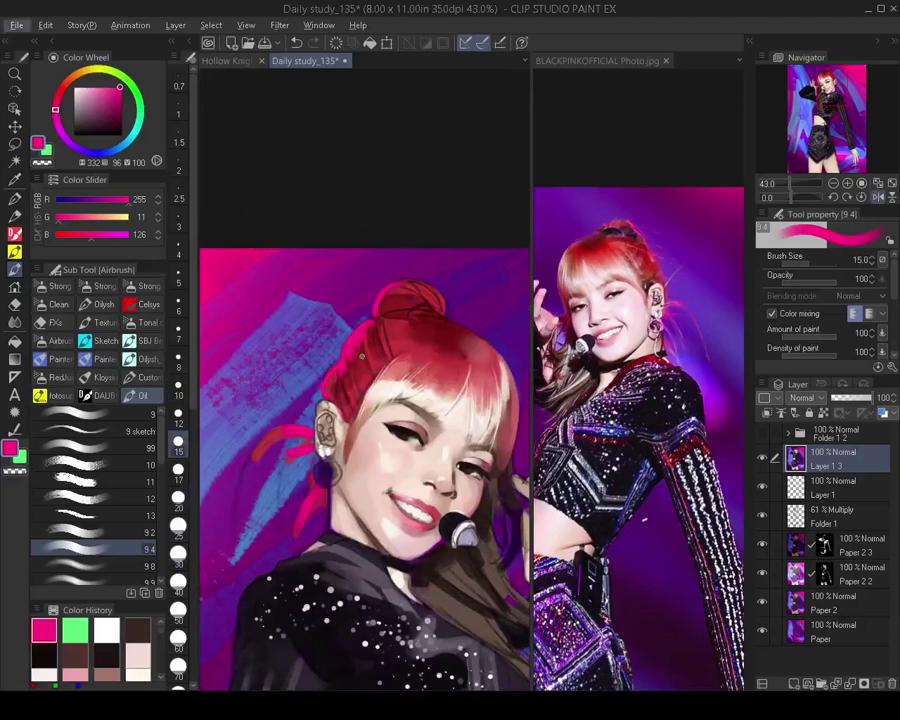
Sample dark red (RGB 152, 28, 38) from the back hair, enlarge brush 9 4 to size 35 and restore the unmirrored canvas view
left_click(363, 356, "alt")
key("bracketright")
key("bracketright")
key("bracketright")
key("bracketright")
key("bracketright")
key("h")
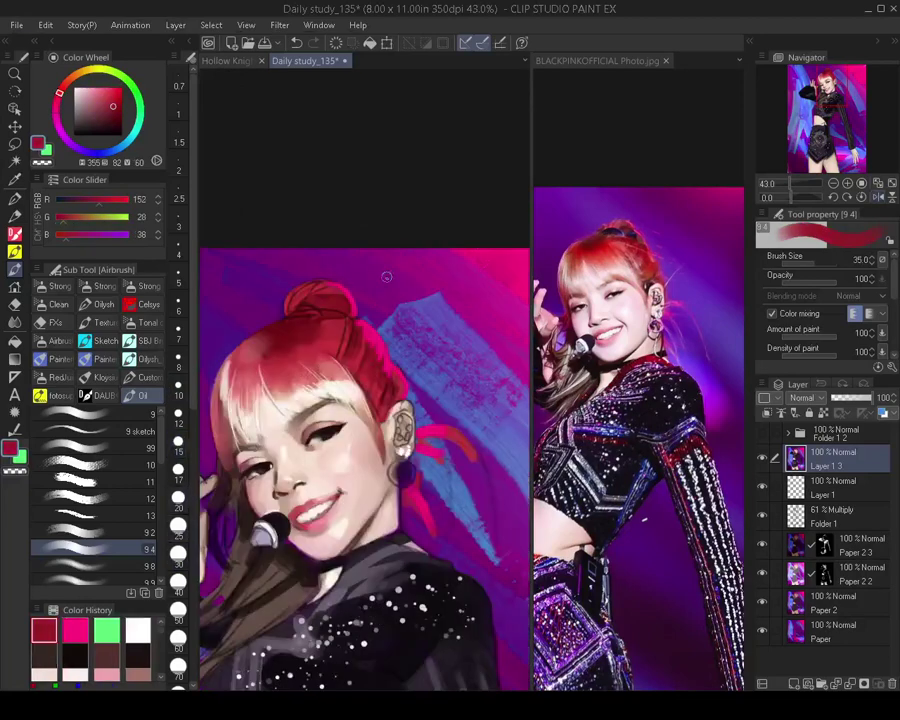
key("bracketleft")
key("bracketleft")
key("bracketleft")
key("bracketleft")
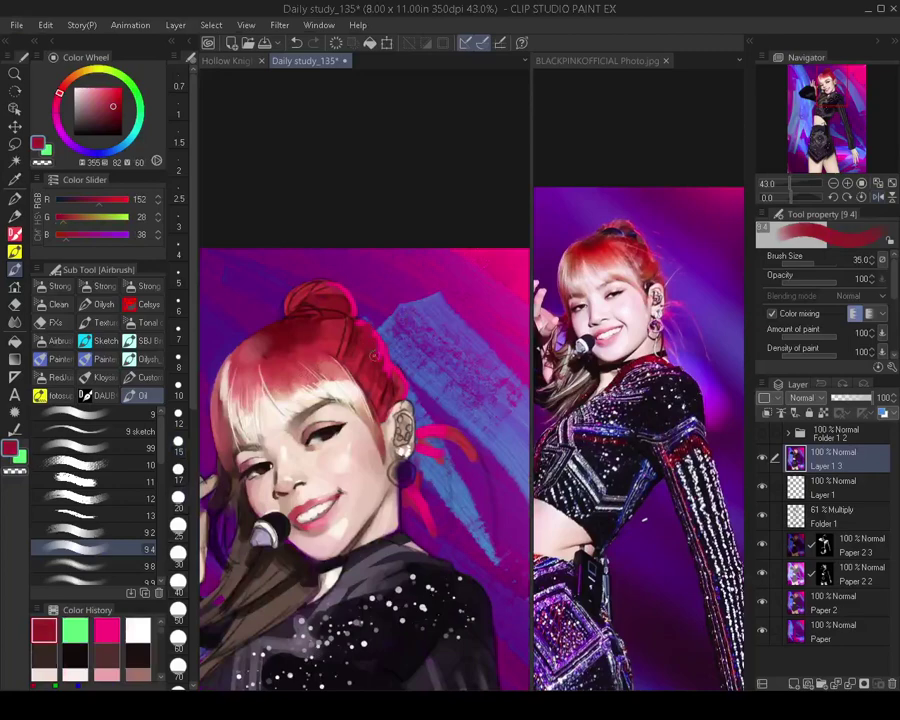
Brighten the red hair and the loose strands behind the ear with the Highlight 2 glow dodge brush at sizes 35 to 40
scroll(405, 360, "down", 5)
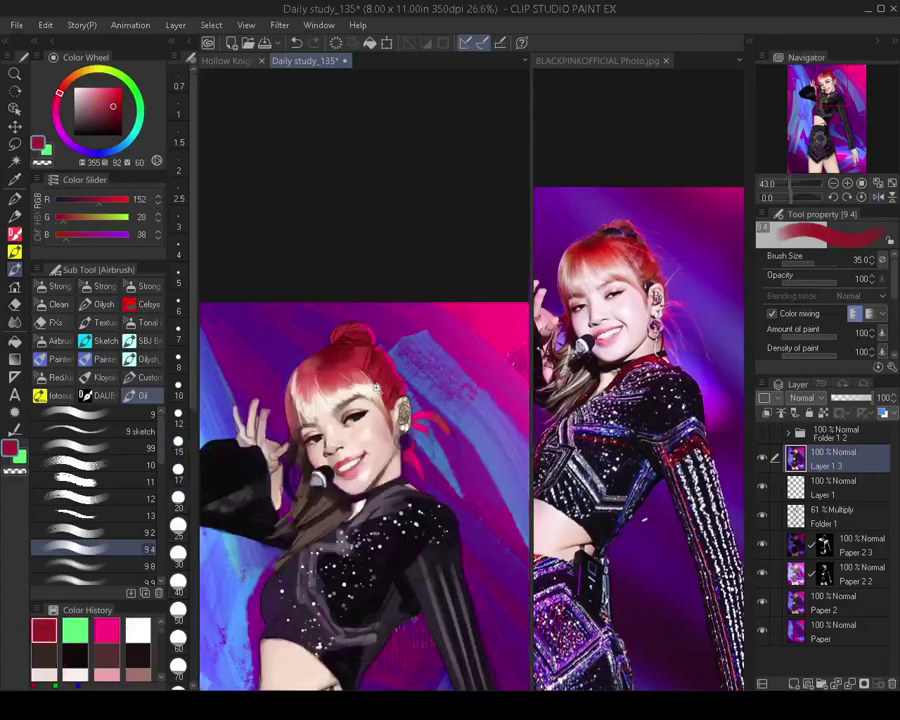
scroll(412, 346, "up", 4)
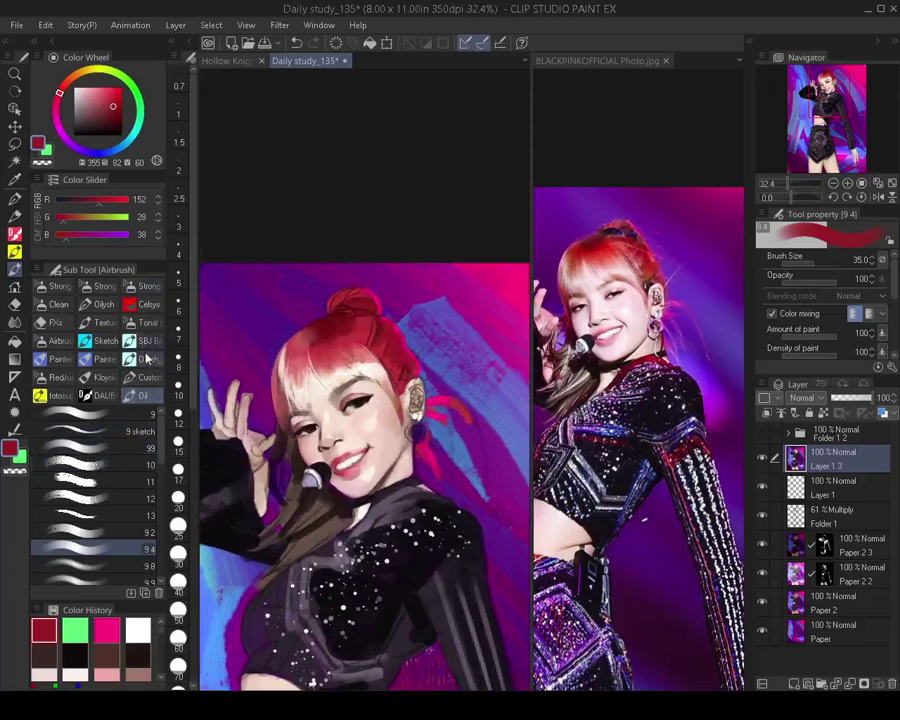
left_click(147, 322)
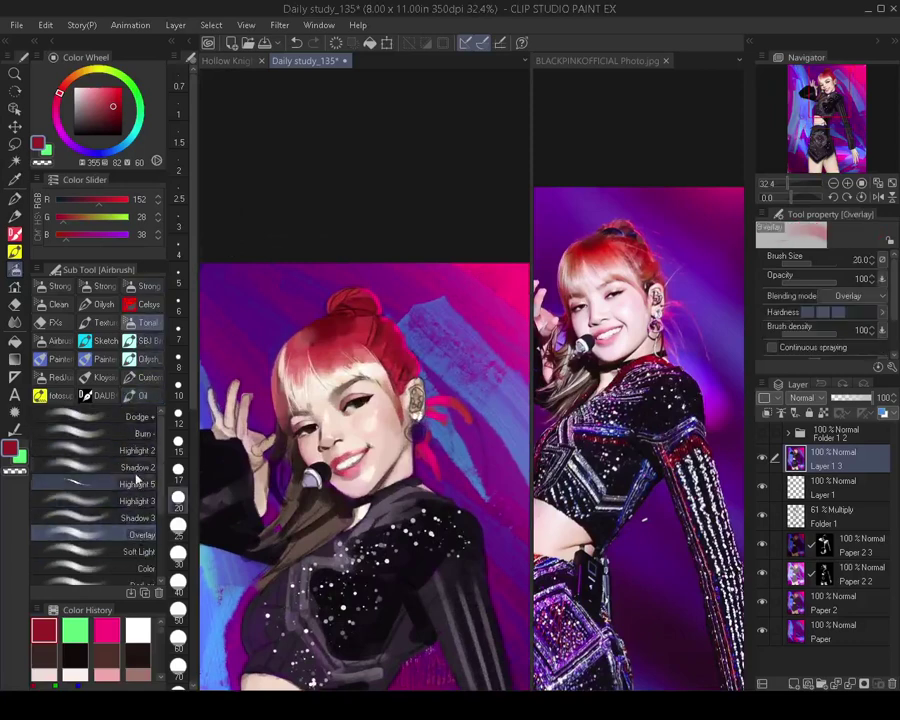
left_click(137, 451)
key("h")
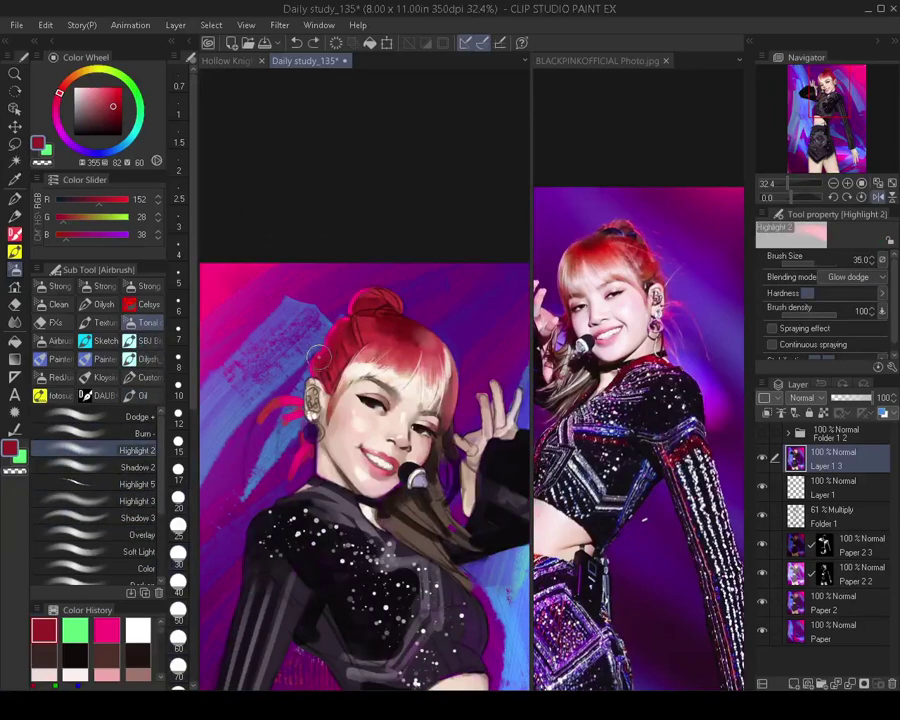
key("bracketright")
key("bracketright")
key("h")
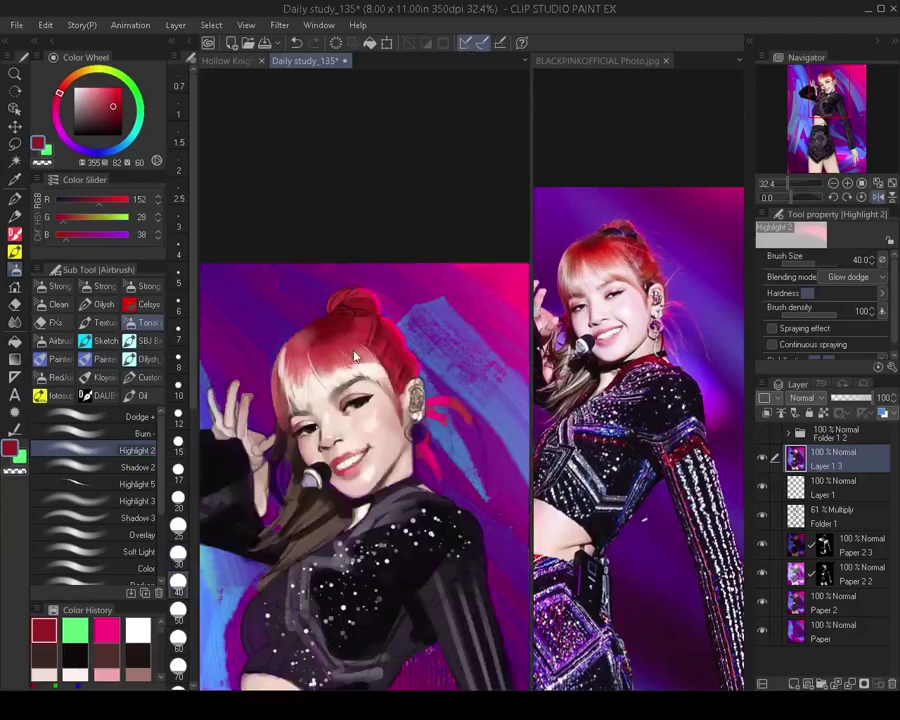
key("bracketleft")
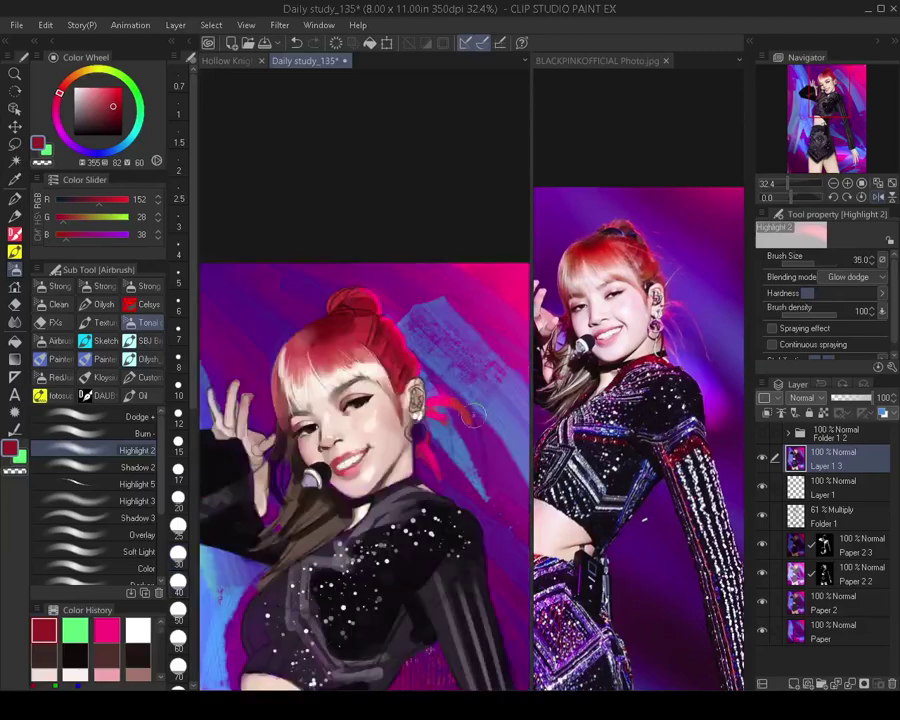
key("bracketright")
Intensify the red glow on the crown and top of the hair with Highlight 2, varying the brush size between 25 and 40
scroll(476, 413, "down", 3)
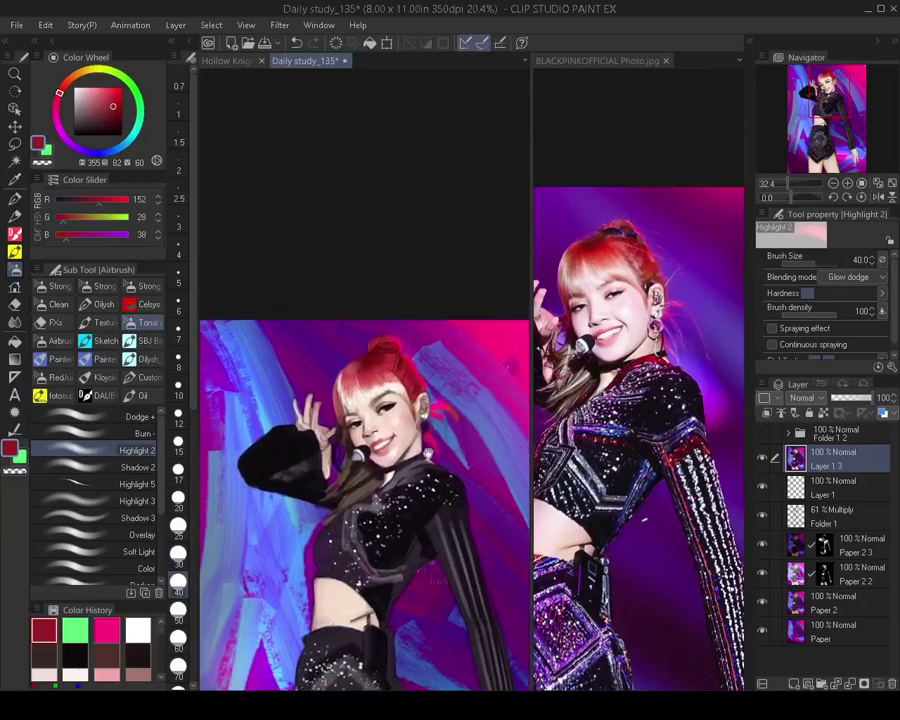
left_click_drag(428, 454, 428, 445)
scroll(437, 443, "up", 2)
key("bracketleft")
key("bracketleft")
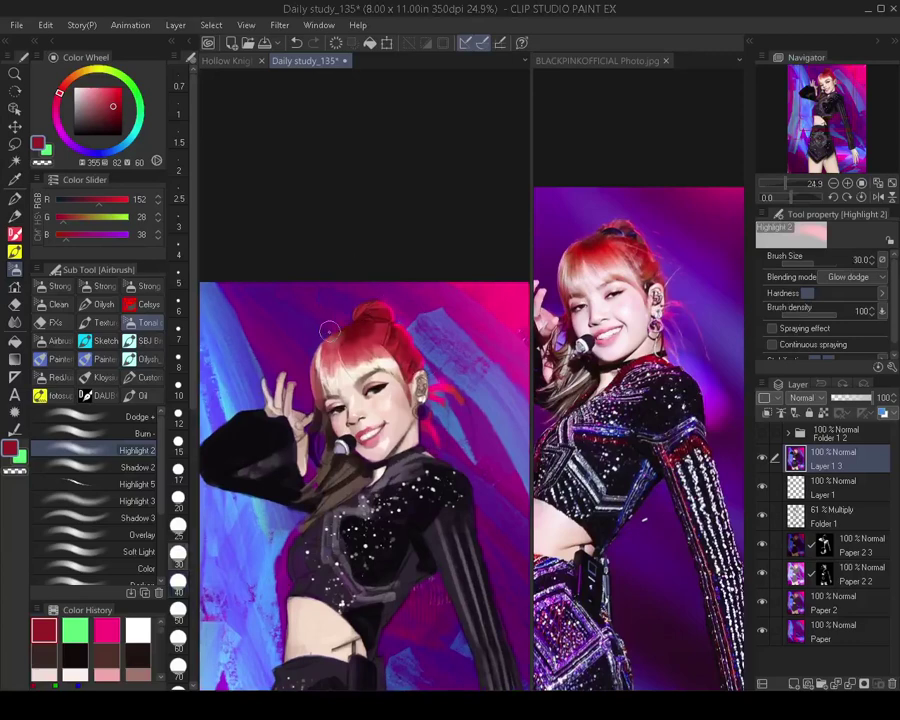
key("bracketleft")
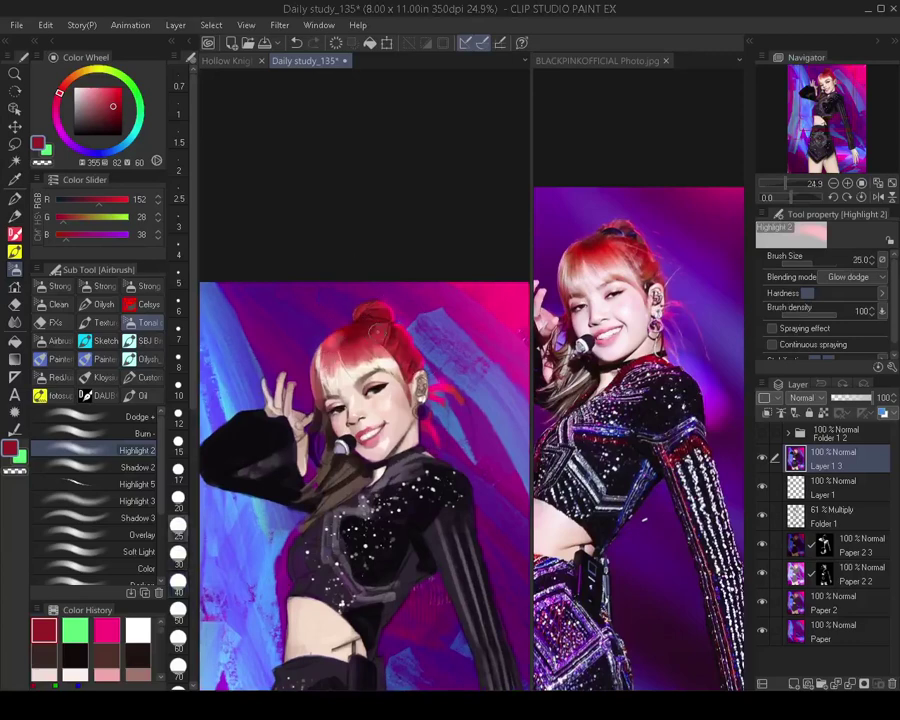
key("bracketright")
key("bracketright")
key("bracketright")
scroll(400, 320, "down", 3)
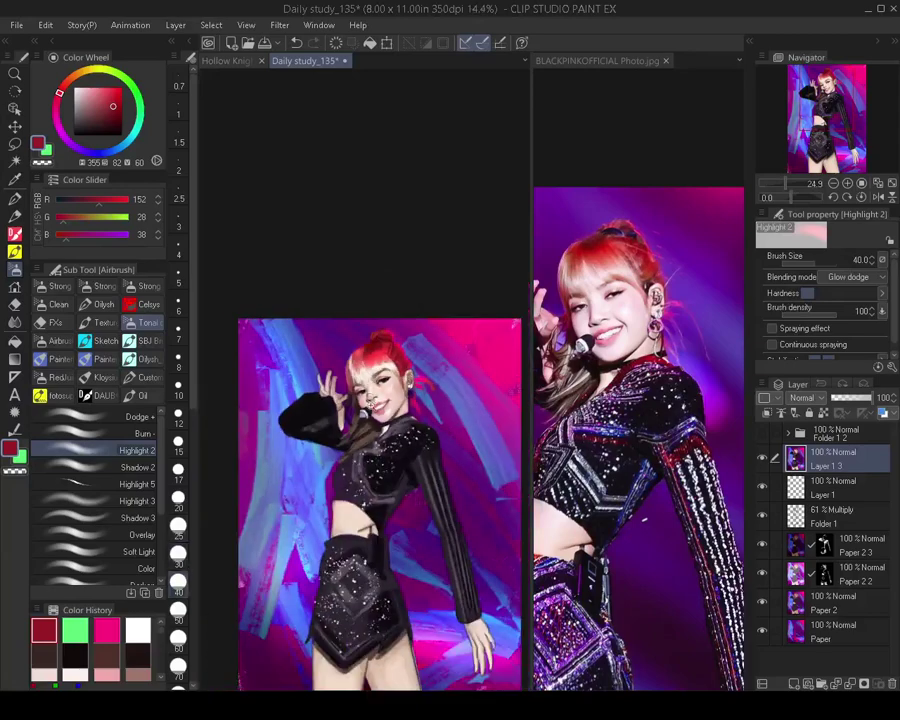
scroll(366, 369, "up", 4)
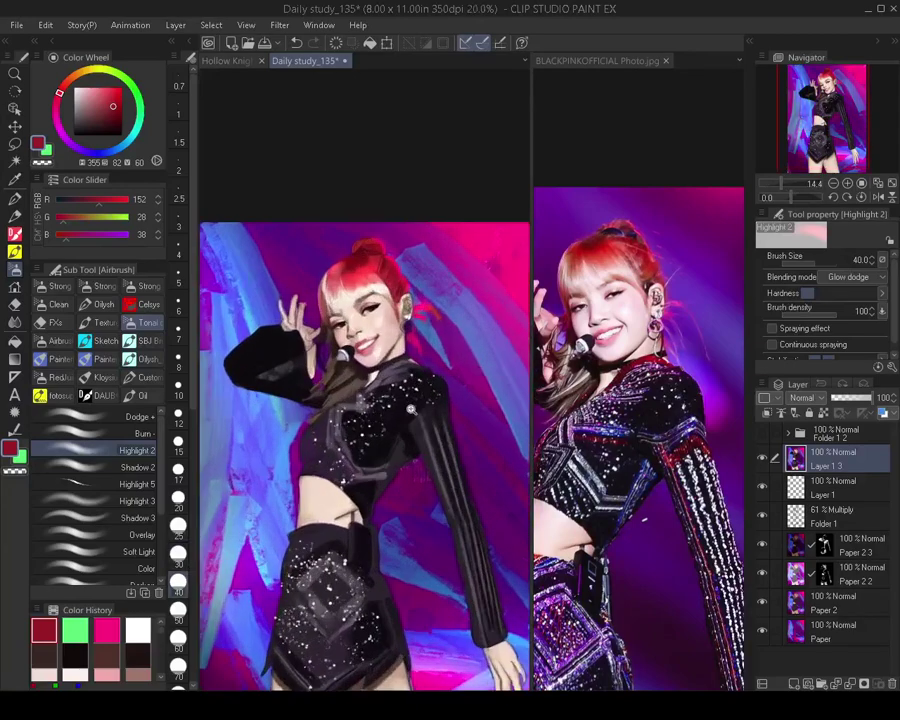
Add a soft red glow to the outfit's collar and upper sleeve with Highlight 2, going from brush size 30 to 50
key("bracketleft")
key("bracketleft")
mouse_move(367, 369)
left_mouse_down()
mouse_move(402, 344)
mouse_move(366, 368)
left_mouse_up()
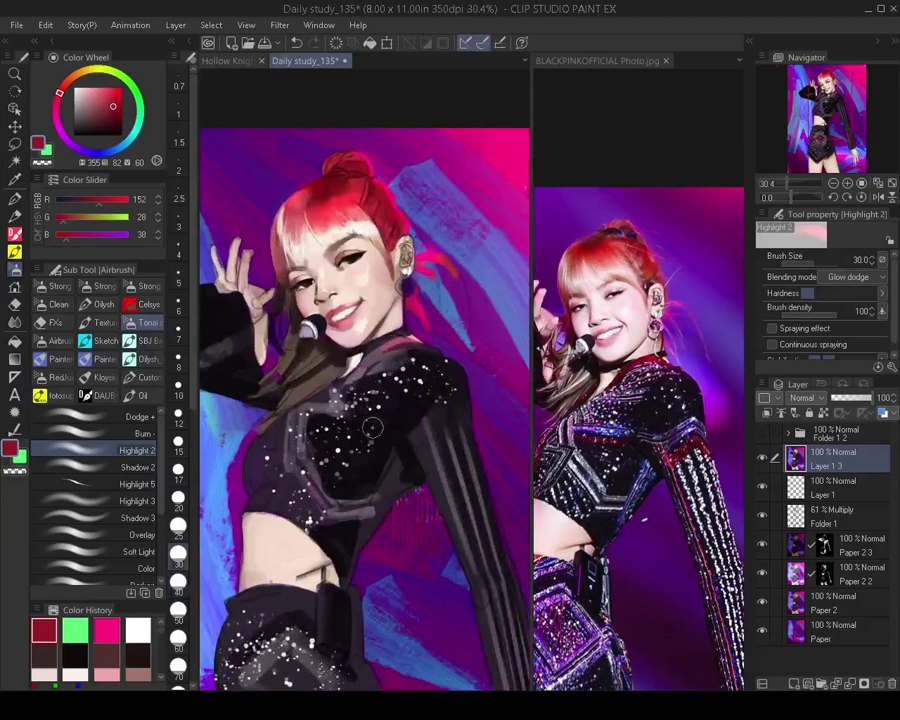
scroll(389, 405, "down", 2)
scroll(389, 406, "down", 2)
key("bracketright")
key("bracketright")
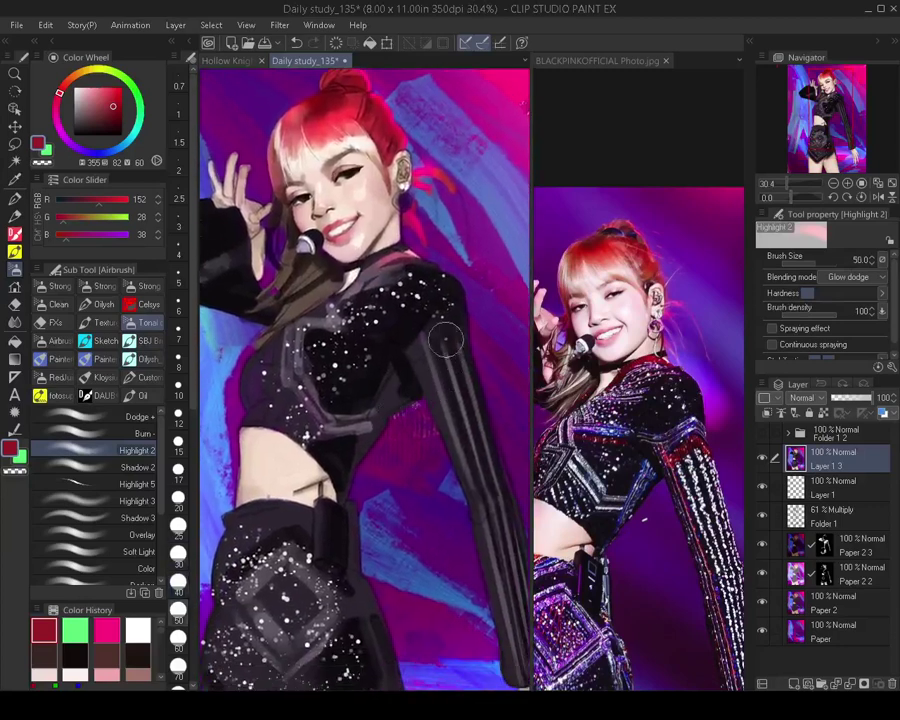
scroll(447, 393, "down", 3)
scroll(391, 402, "up", 3)
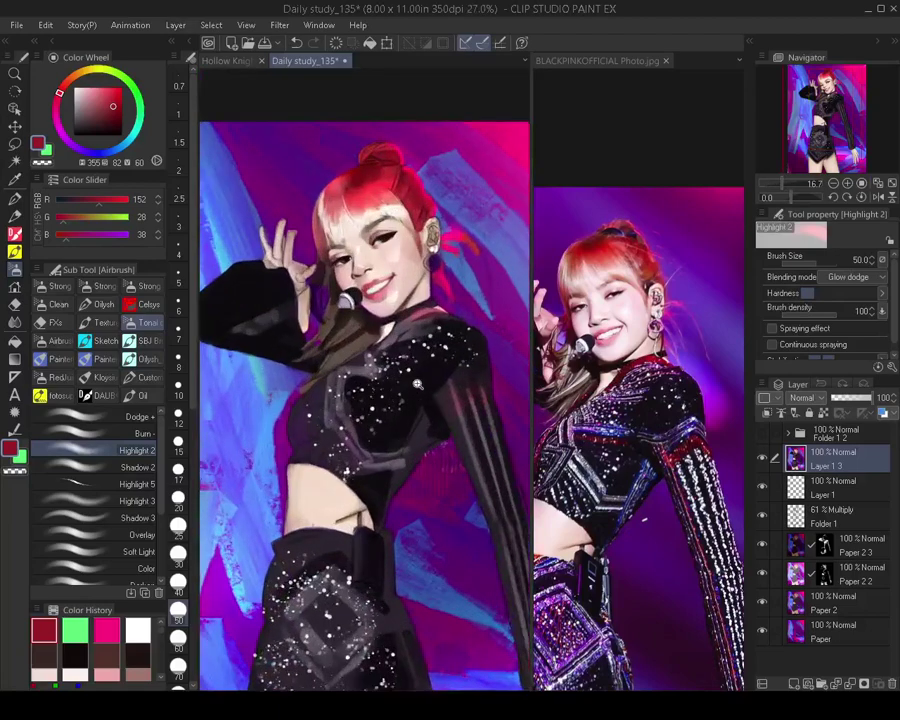
scroll(285, 430, "up", 1)
scroll(285, 430, "down", 3)
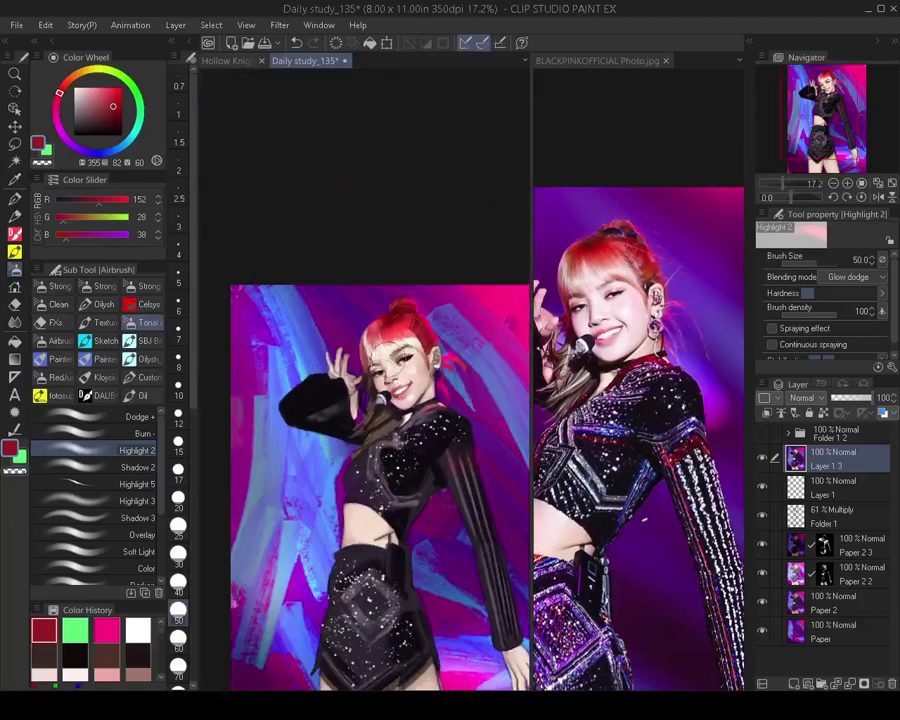
Lighten the skin on the cheeks and around the nose with the Dodge + brush, varying its size between 35 and 60
scroll(392, 318, "up", 5)
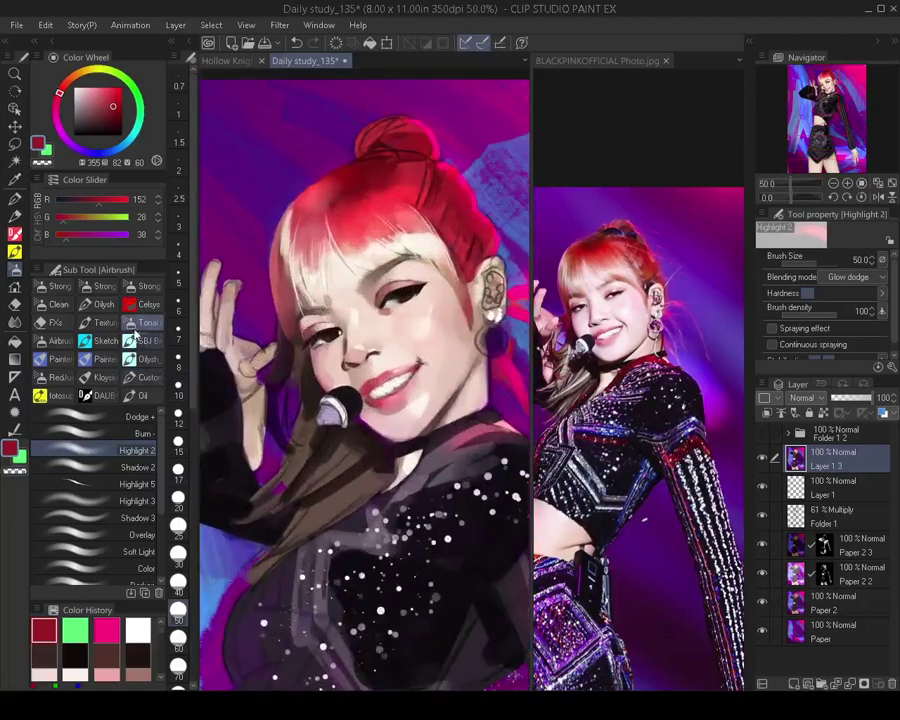
left_click(95, 416)
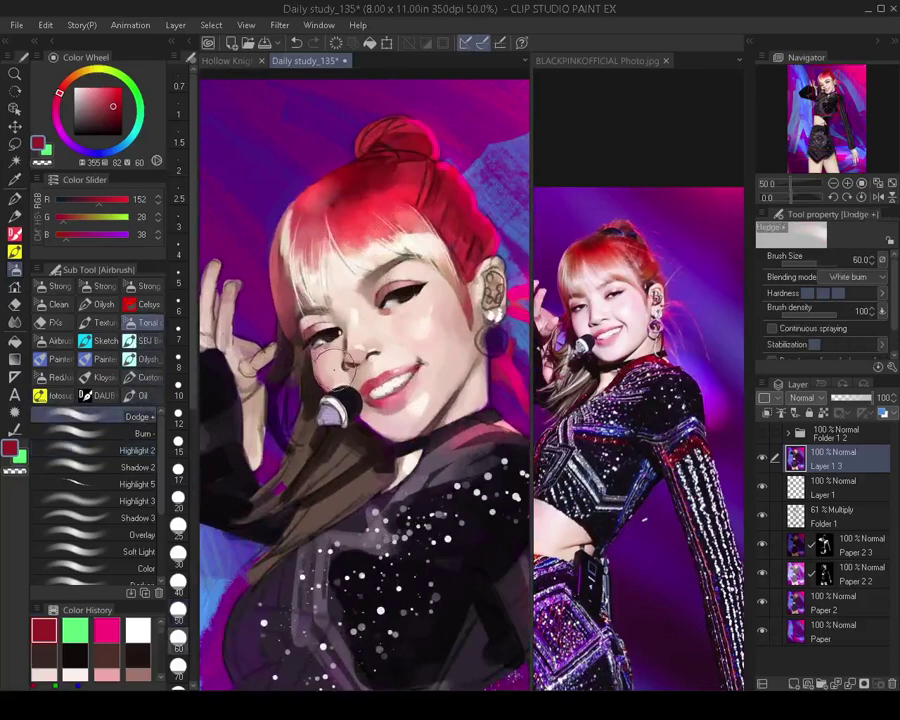
key("bracketleft")
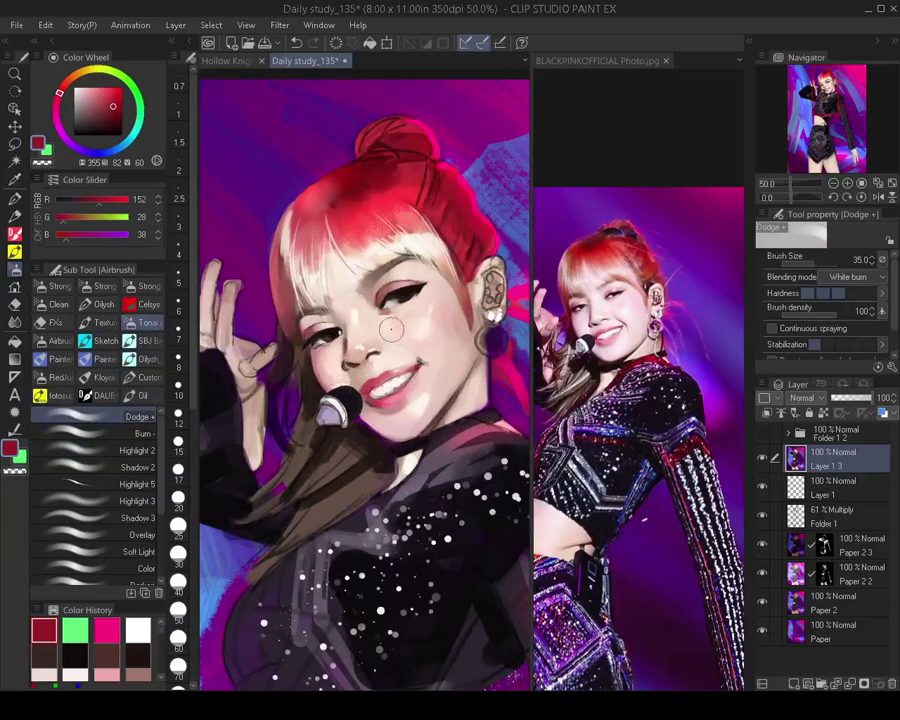
key("bracketright")
key("bracketright")
key("bracketright")
key("bracketright")
key("bracketright")
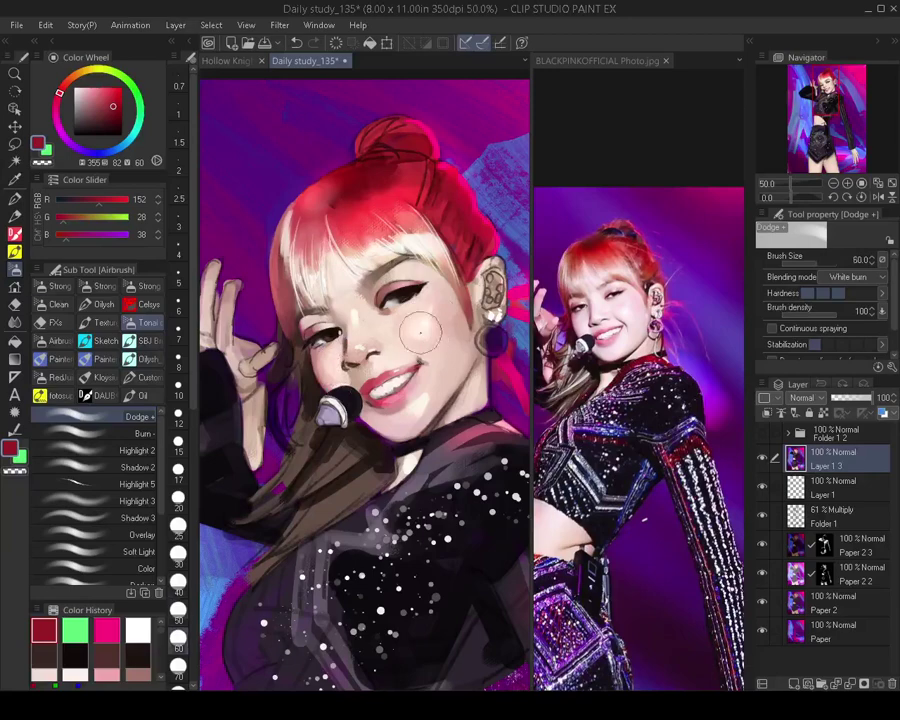
key("bracketleft")
key("bracketleft")
key("bracketleft")
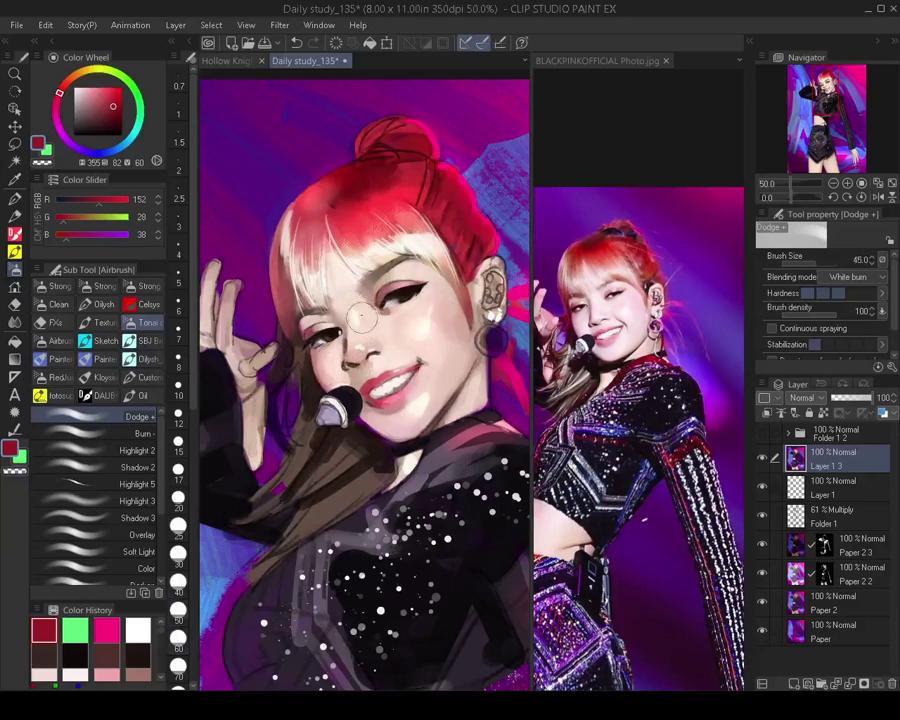
Touch up the smaller face highlights around the nose bridge and eyes with Dodge + at brush size 20, checking the whole figure against the reference
scroll(357, 320, "down", 3)
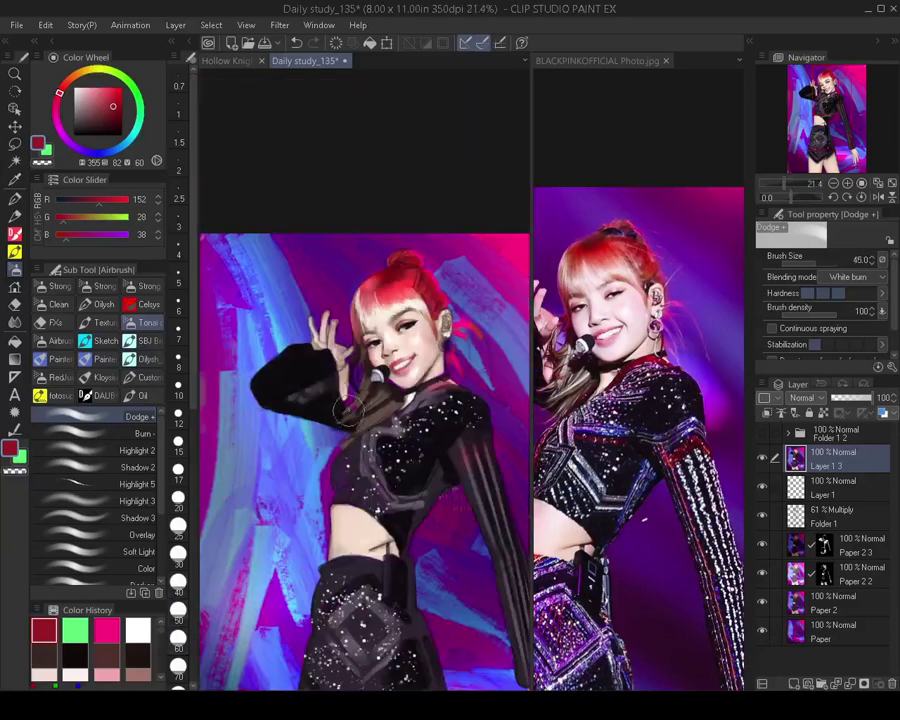
key("h")
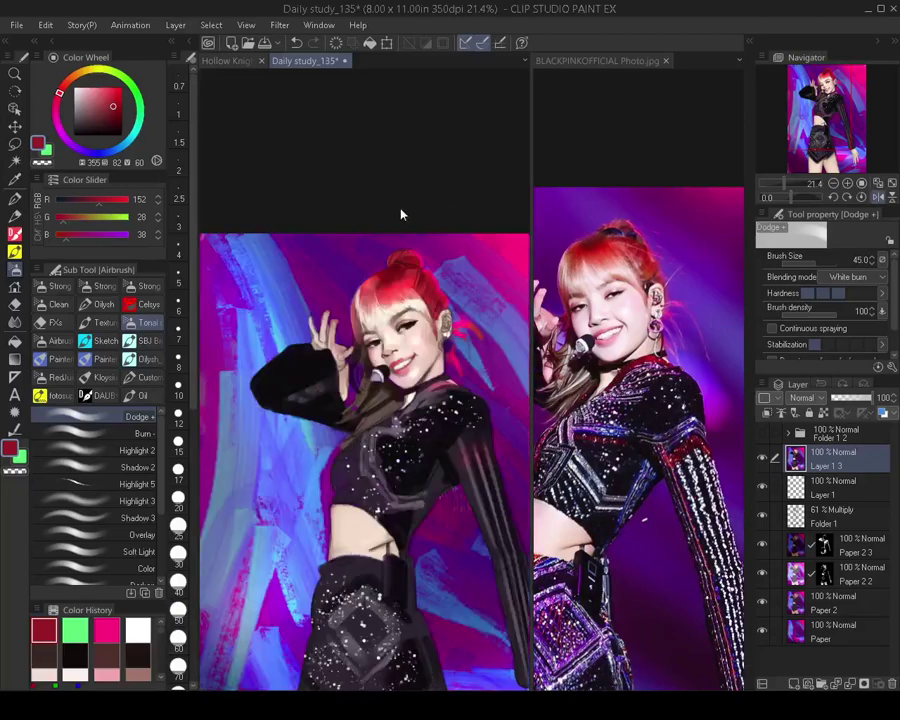
scroll(398, 336, "up", 4)
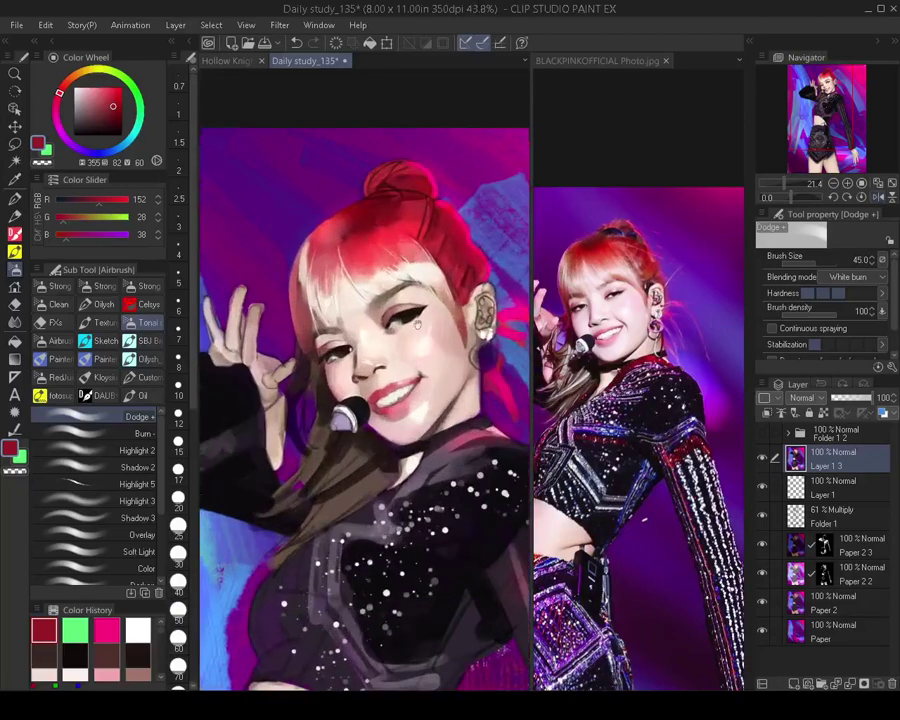
key("bracketleft")
key("bracketleft")
key("bracketleft")
key("bracketleft")
key("bracketleft")
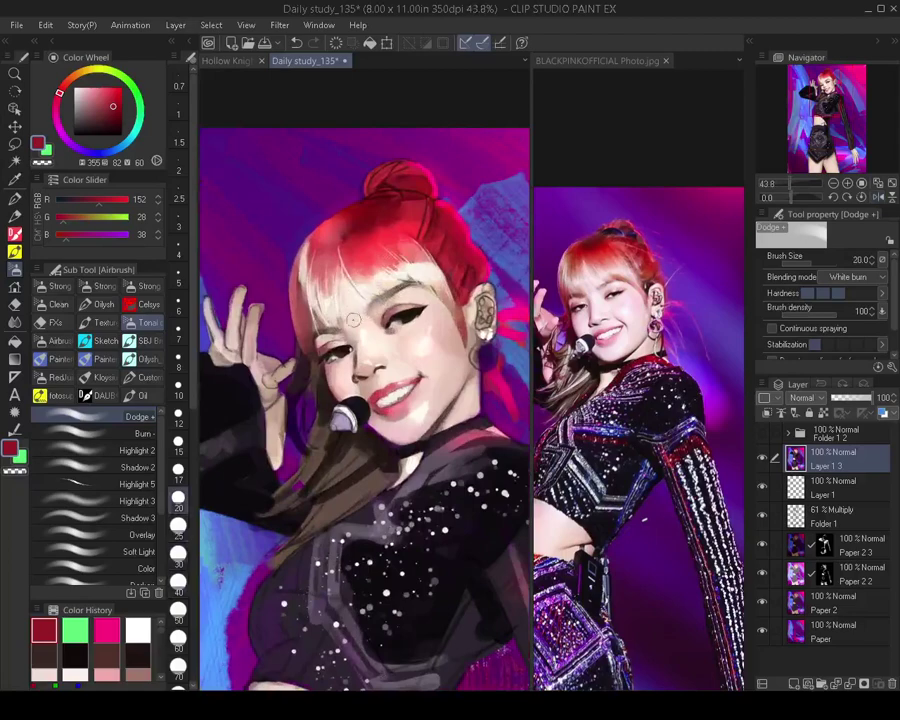
scroll(240, 255, "down", 4)
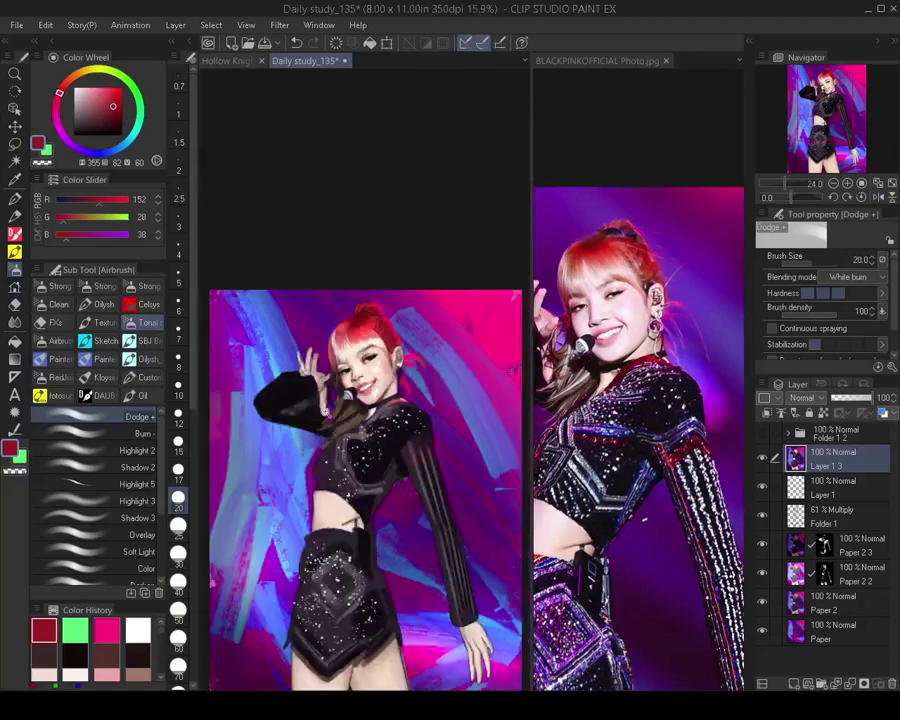
scroll(337, 376, "up", 5)
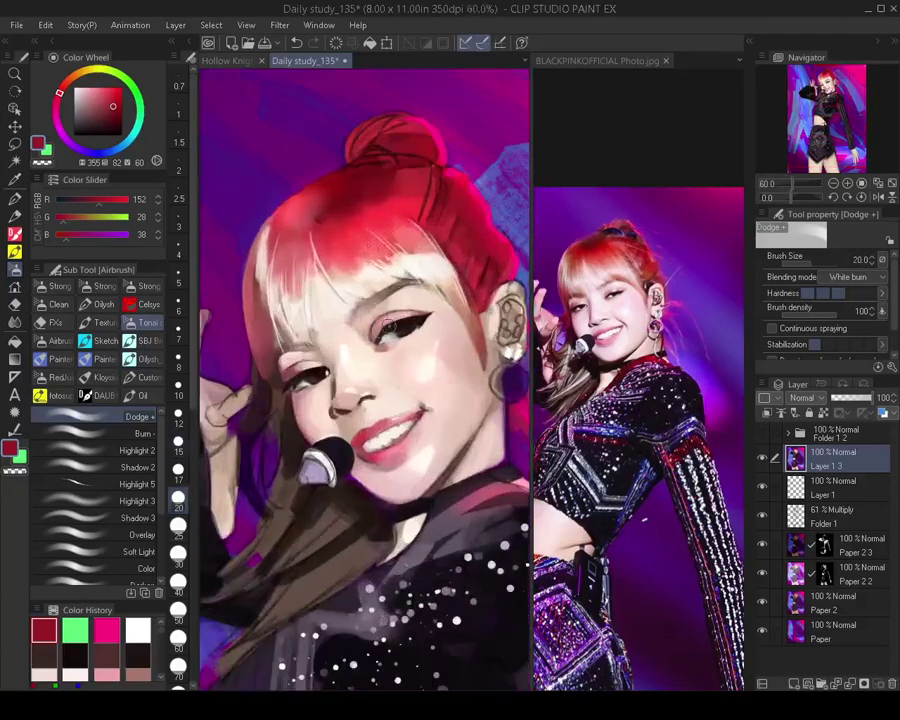
scroll(403, 350, "down", 4)
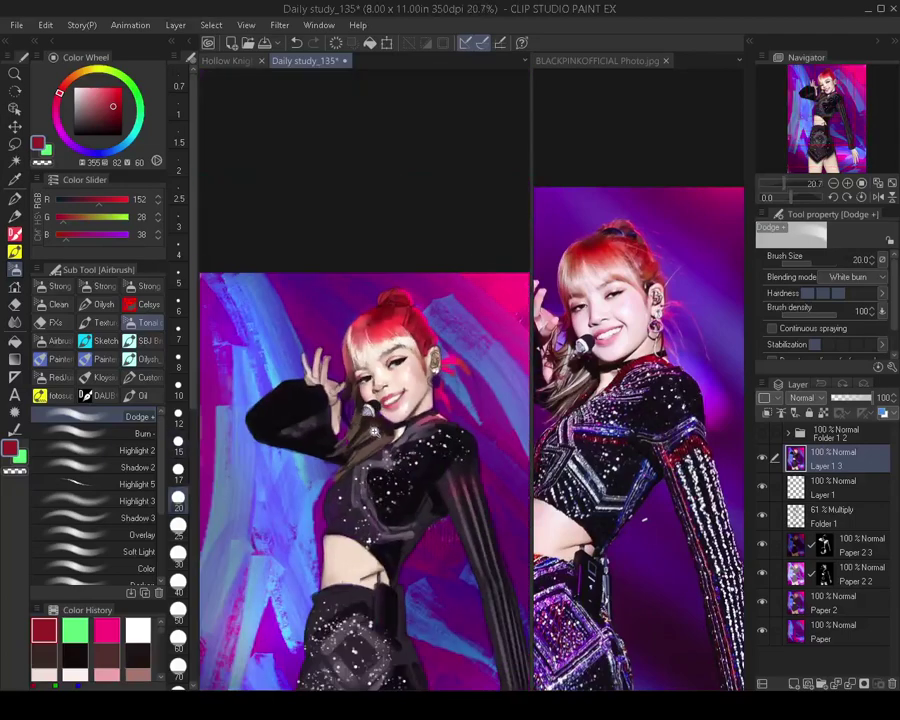
scroll(387, 396, "up", 3)
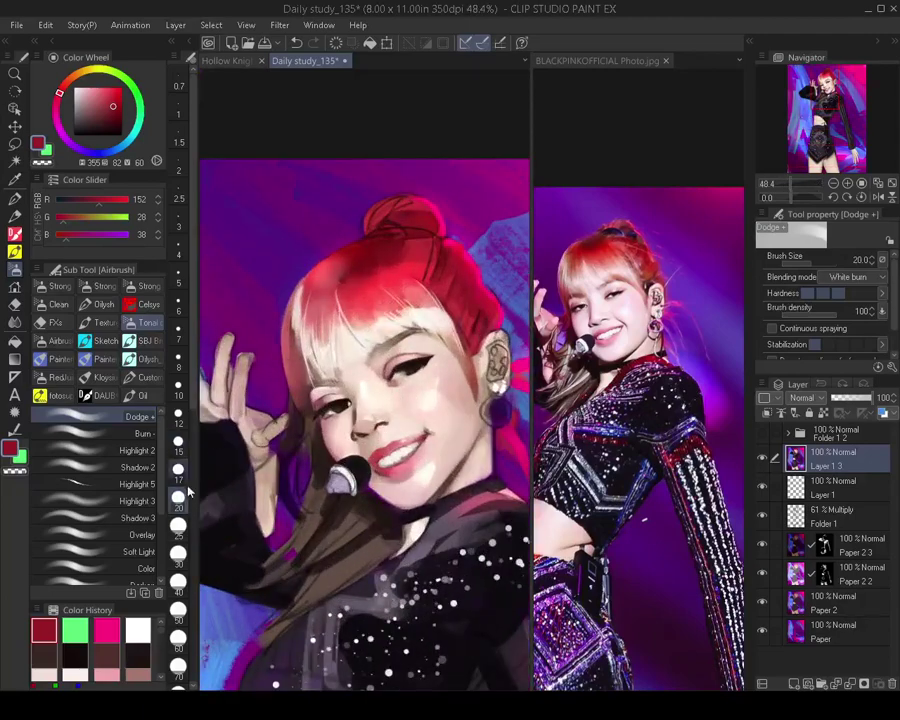
Rework the skin between the brow and upper eyelid using Oil brush 9 4 and sampled skin tones, reducing the size from 30 to 15
left_click(130, 395)
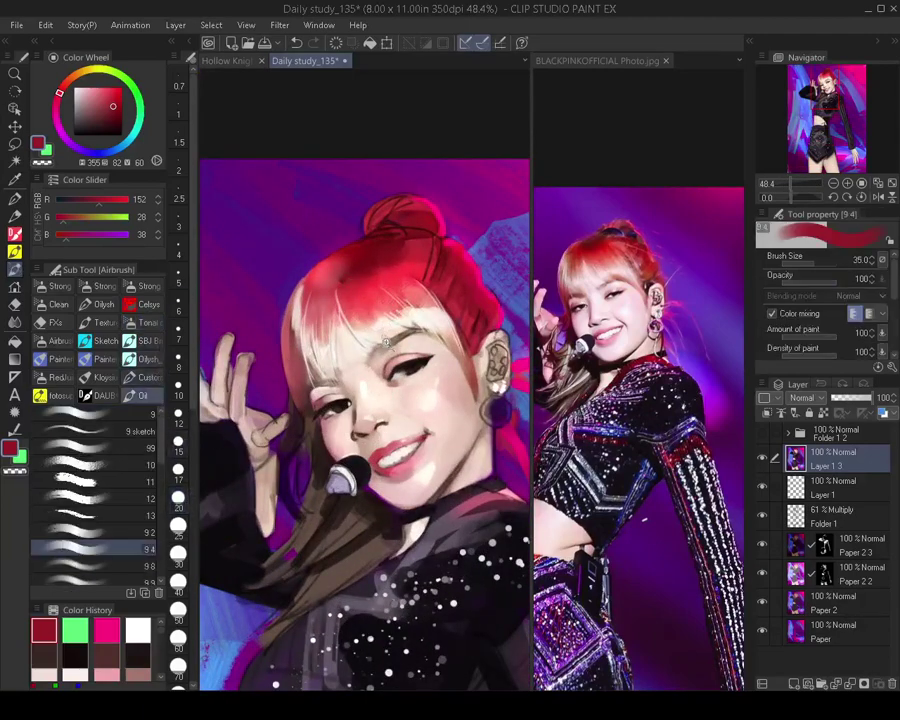
scroll(385, 343, "up", 2)
left_click(405, 346, "alt")
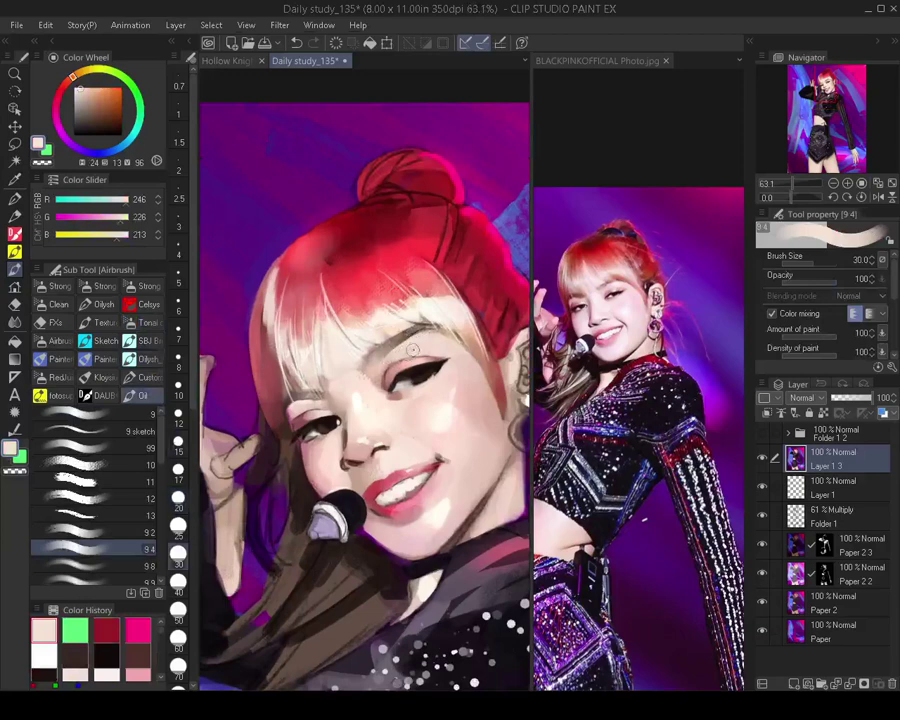
key("bracketleft")
key("bracketleft")
key("bracketleft")
left_click(395, 364, "alt")
key("bracketleft")
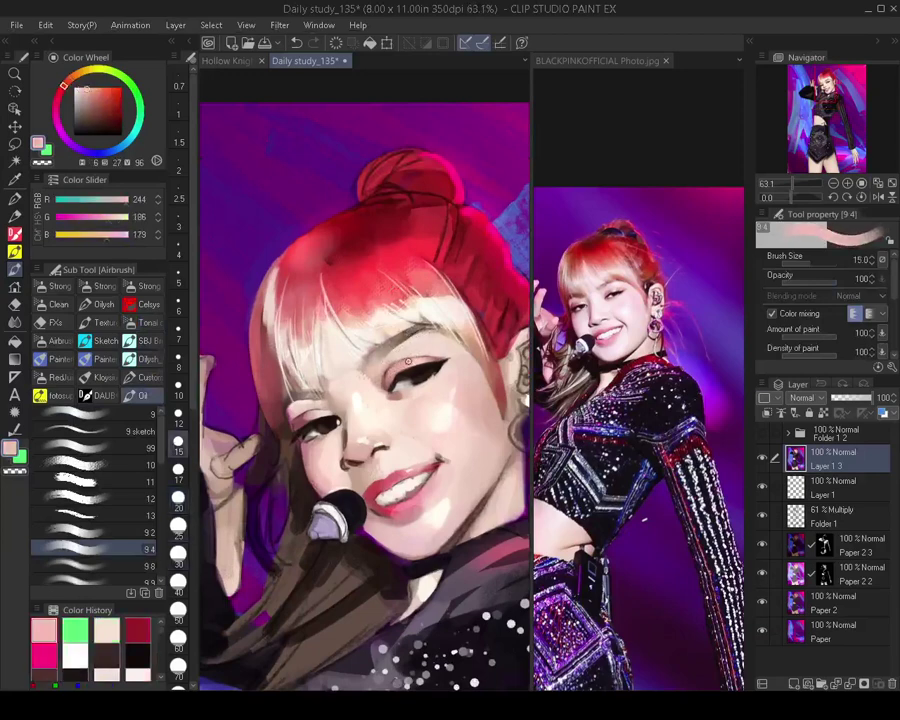
Refine the same eye's lid crease with sampled pinks and a reddish brown, using brush sizes 15 and 12.5
left_click(384, 368, "alt")
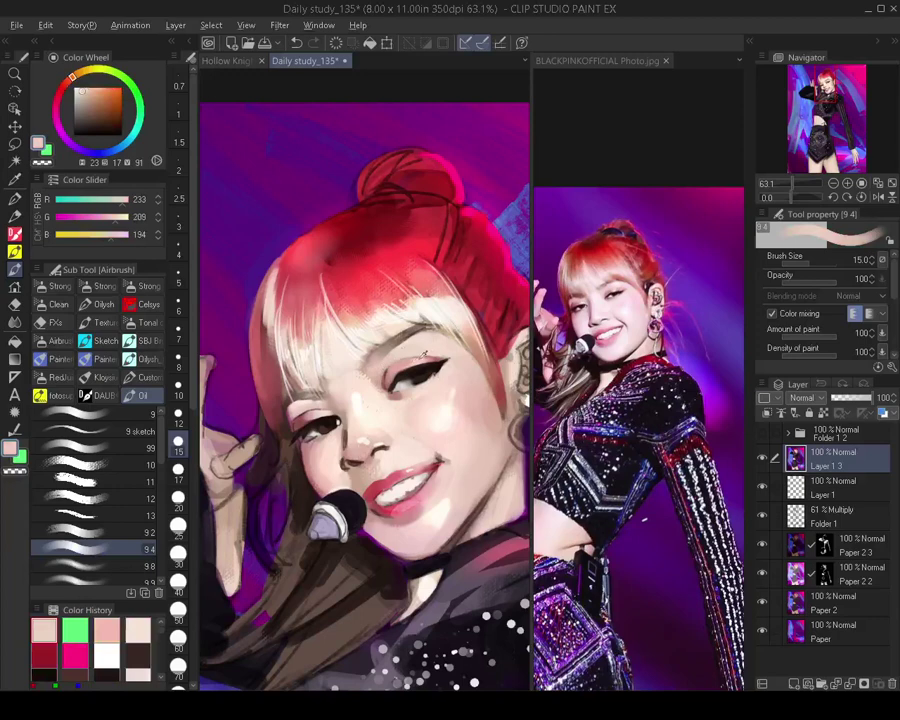
left_click(399, 363, "alt")
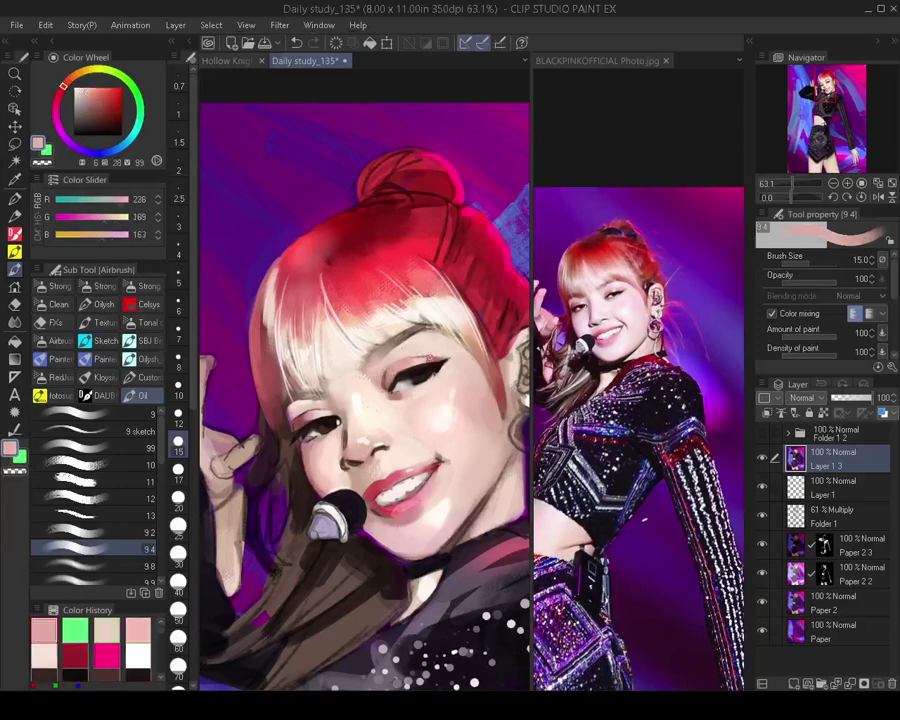
left_click(429, 354, "alt")
left_click(428, 357, "alt")
key("bracketleft")
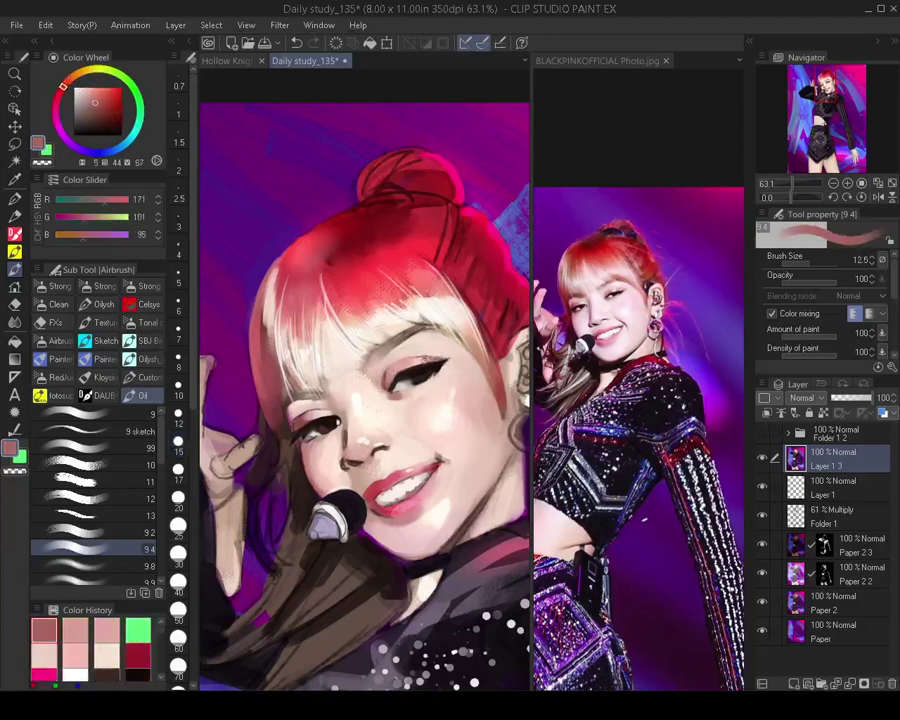
left_click_drag(428, 357, 446, 358)
scroll(315, 255, "down", 4)
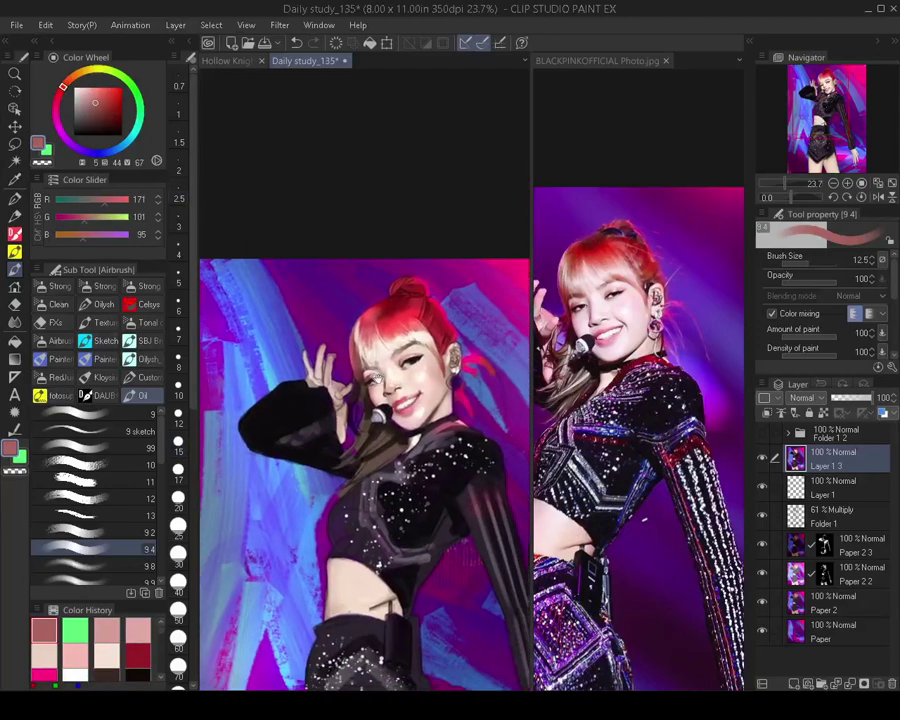
Shade the inner brow beside the nose bridge with a sampled grey-brown, going from brush size 12.5 to 17.5
scroll(390, 360, "up", 4)
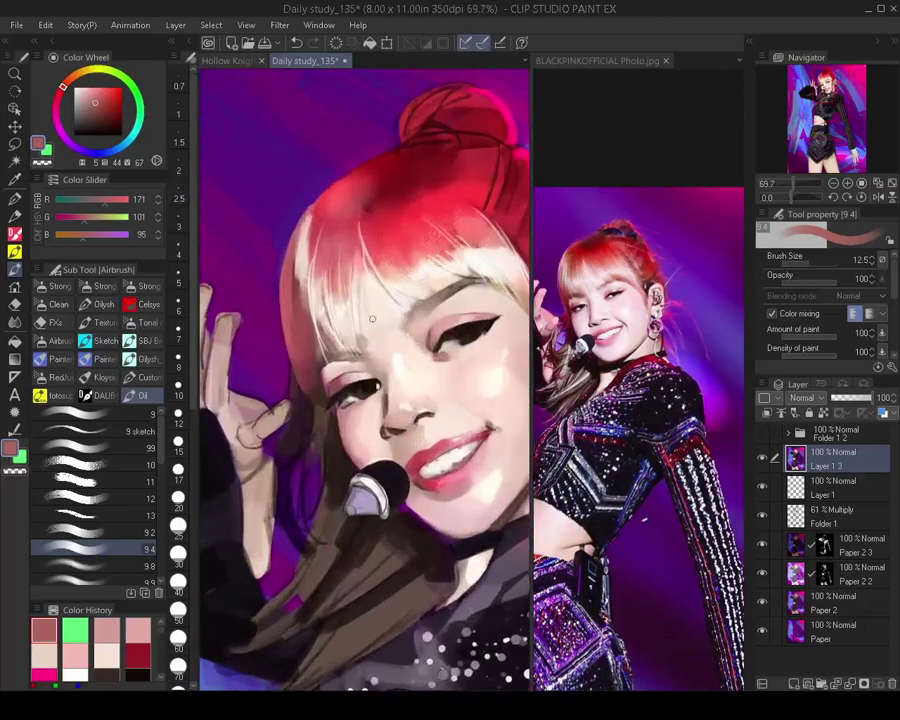
left_click(362, 335, "alt")
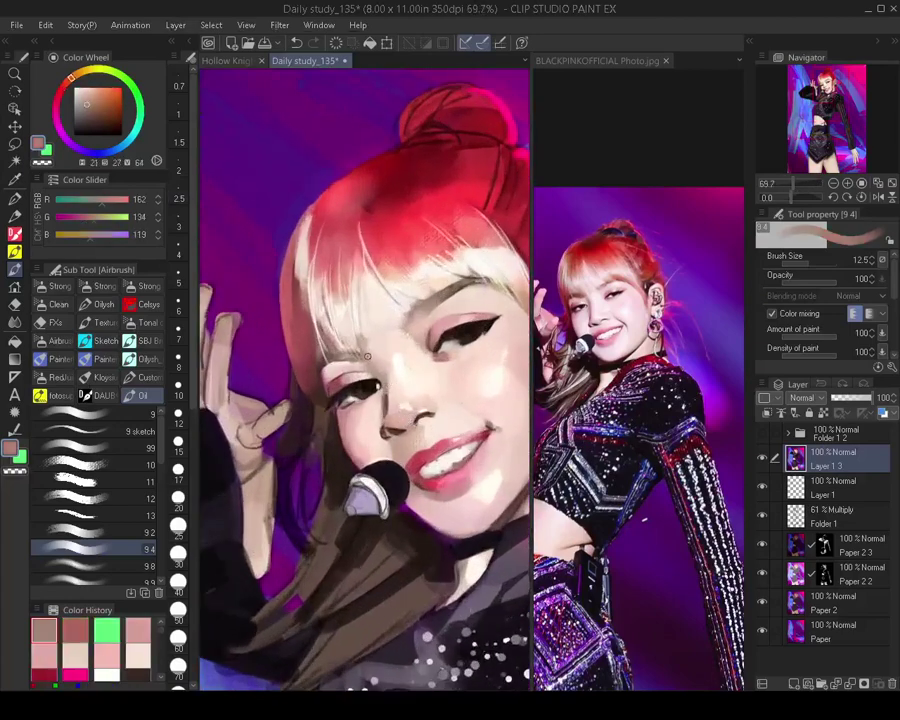
left_click_drag(367, 356, 383, 374)
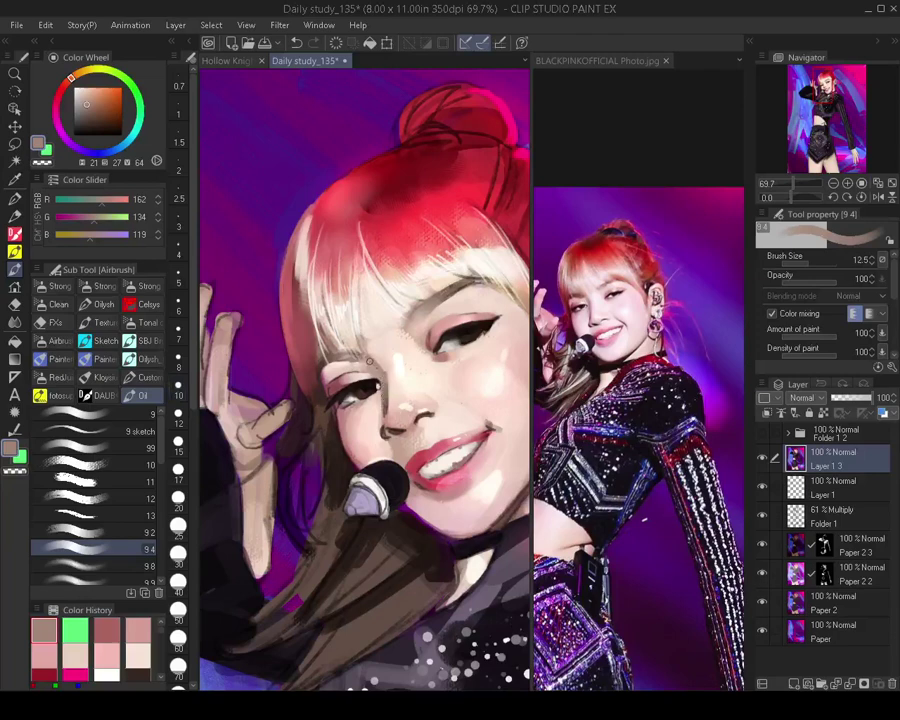
key("bracketright")
key("bracketright")
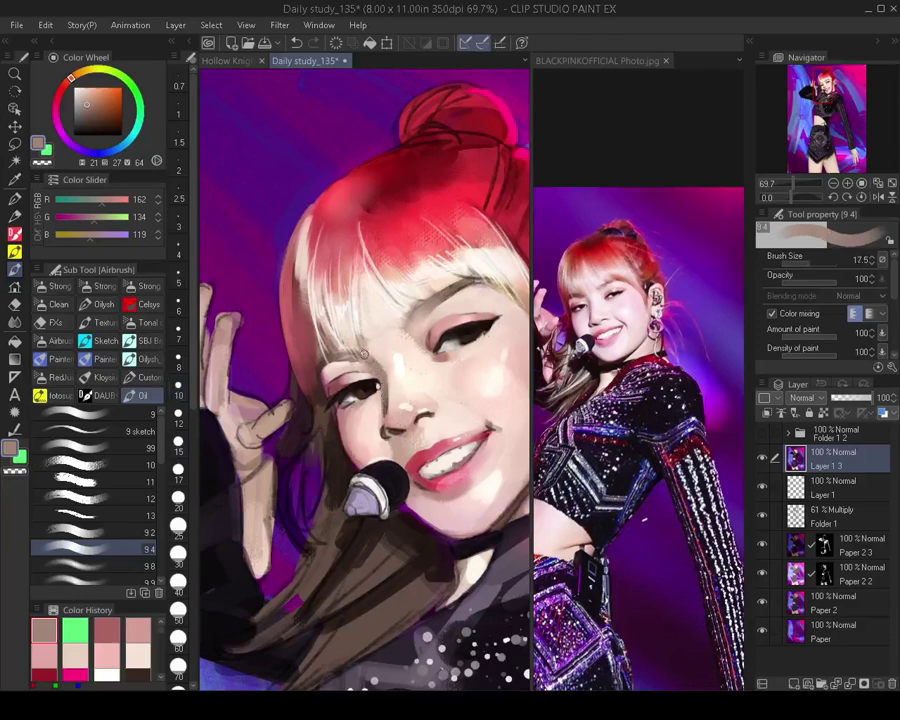
Blend the inner brow and nose bridge with Oil brush 9 8 at size 35 and sampled skin tones, checking the figure mirrored
left_click(148, 566)
left_click(384, 358, "alt")
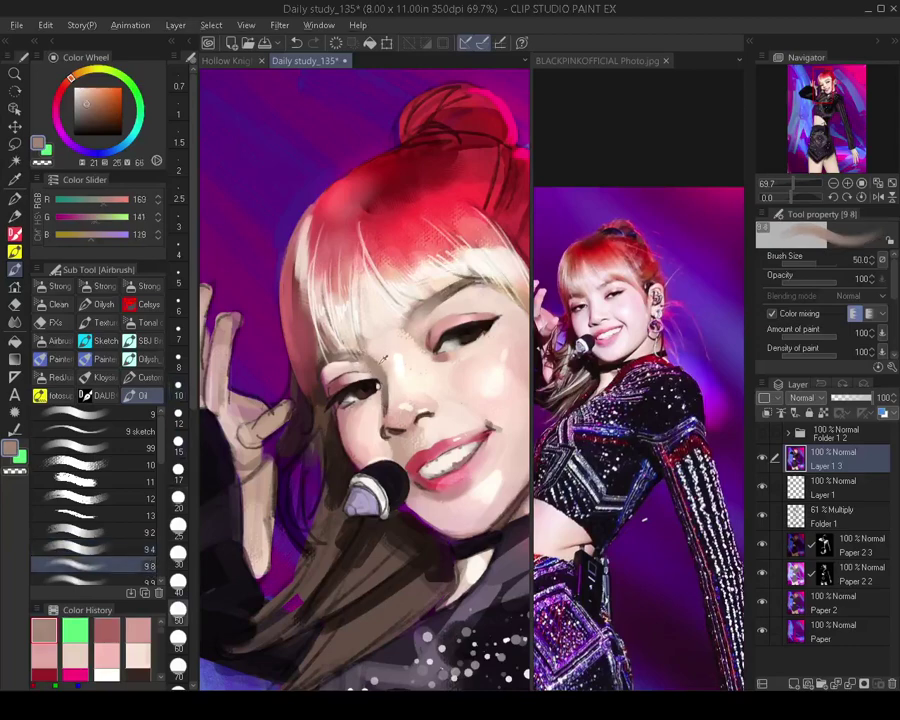
key("bracketleft")
key("bracketleft")
left_click(385, 362, "alt")
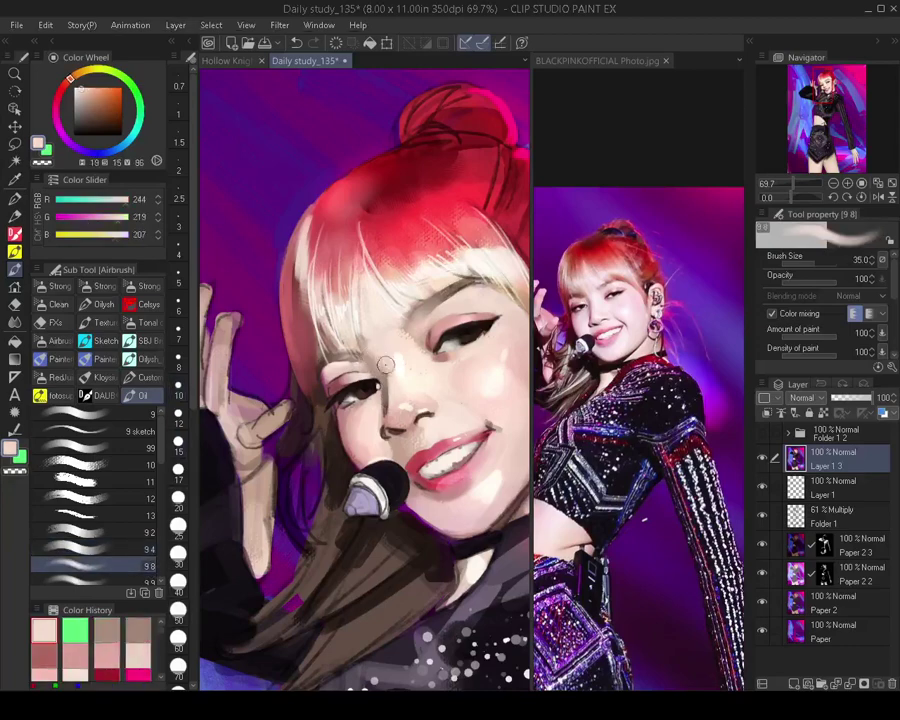
scroll(387, 370, "down", 5)
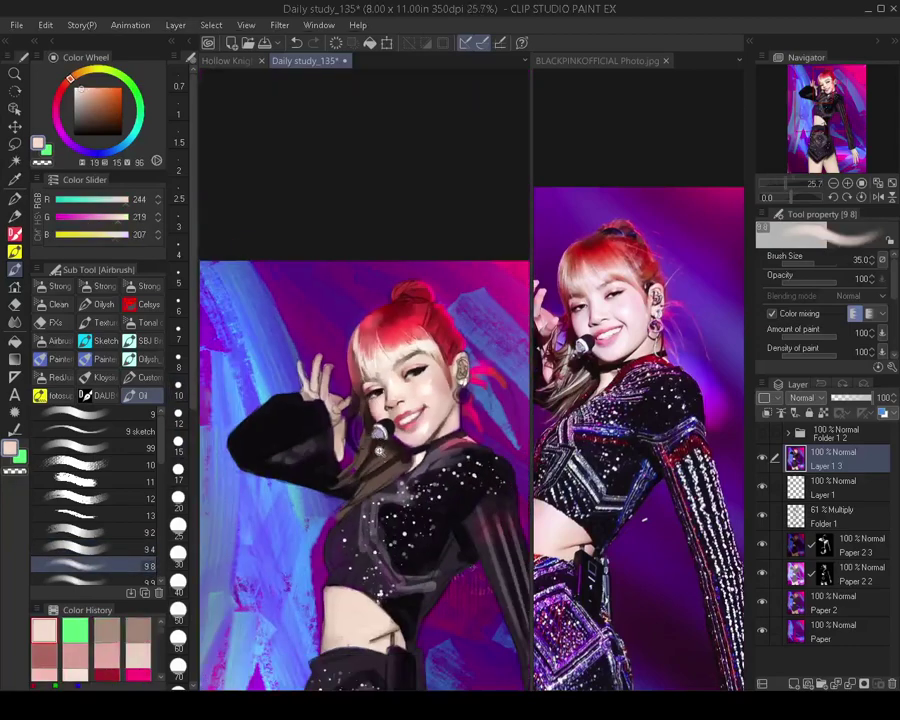
left_click_drag(393, 406, 397, 340)
key("h")
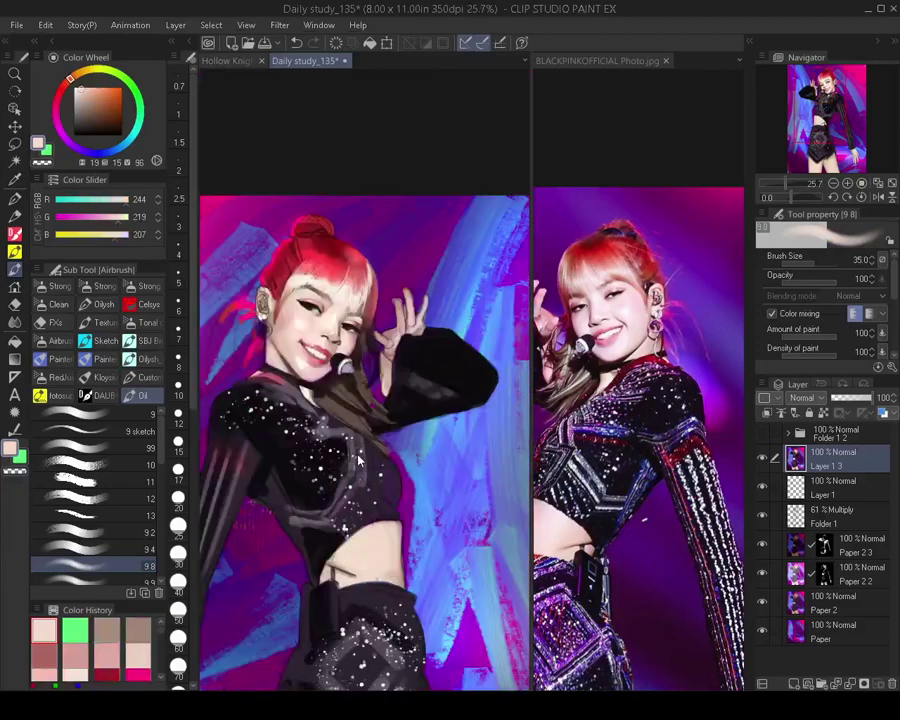
key("h")
scroll(404, 383, "up", 2)
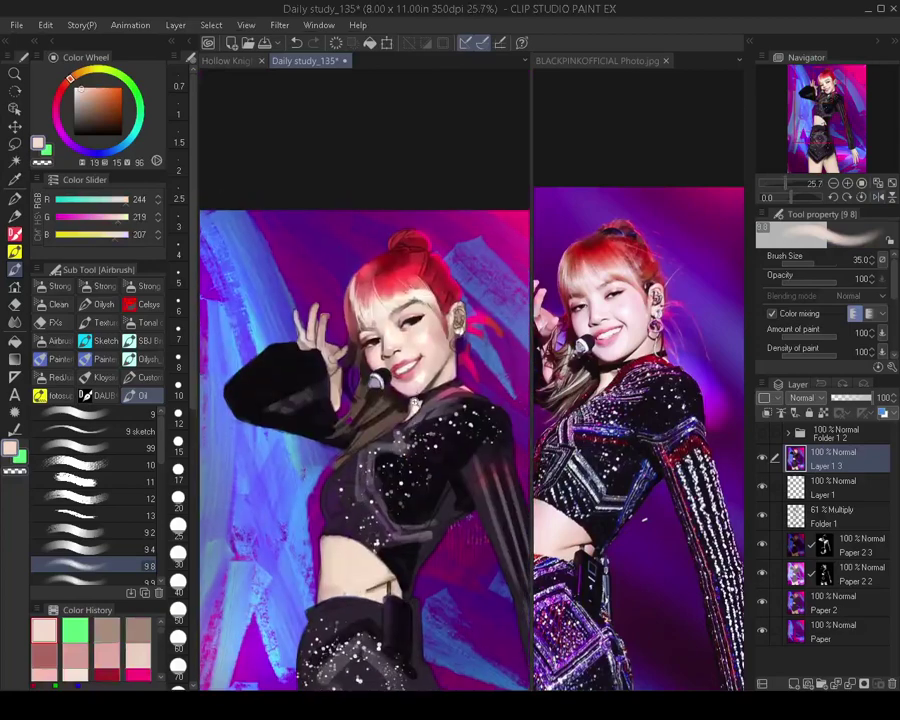
scroll(404, 382, "up", 4)
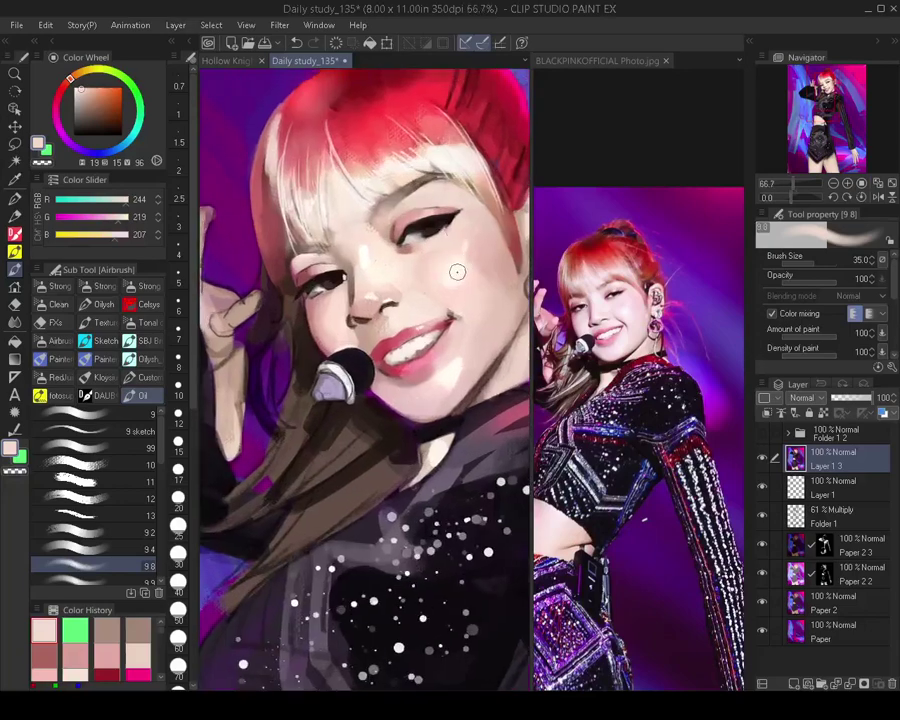
Outline the mouth area with Lasso marquee 2 and copy it onto its own layer
key("m")
mouse_move(481, 305)
left_mouse_down()
mouse_move(384, 326)
mouse_move(405, 392)
mouse_move(445, 378)
mouse_move(476, 312)
left_mouse_up()
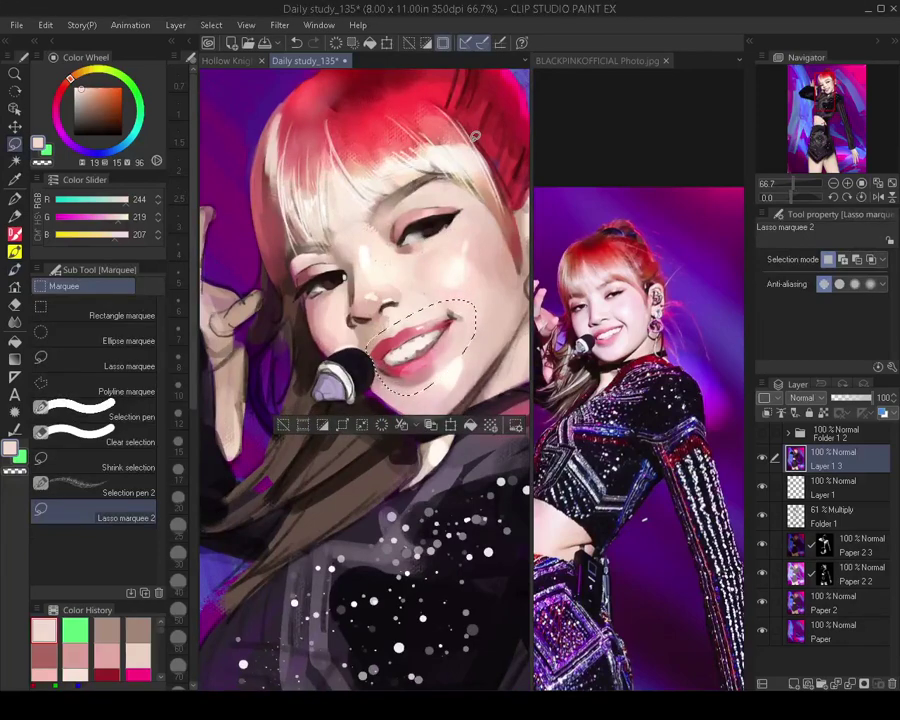
key("ctrl+c")
key("ctrl+v")
Transform the copied mouth by nudging it slightly upward and toward the microphone side of the face, without changing its size
key("ctrl+t")
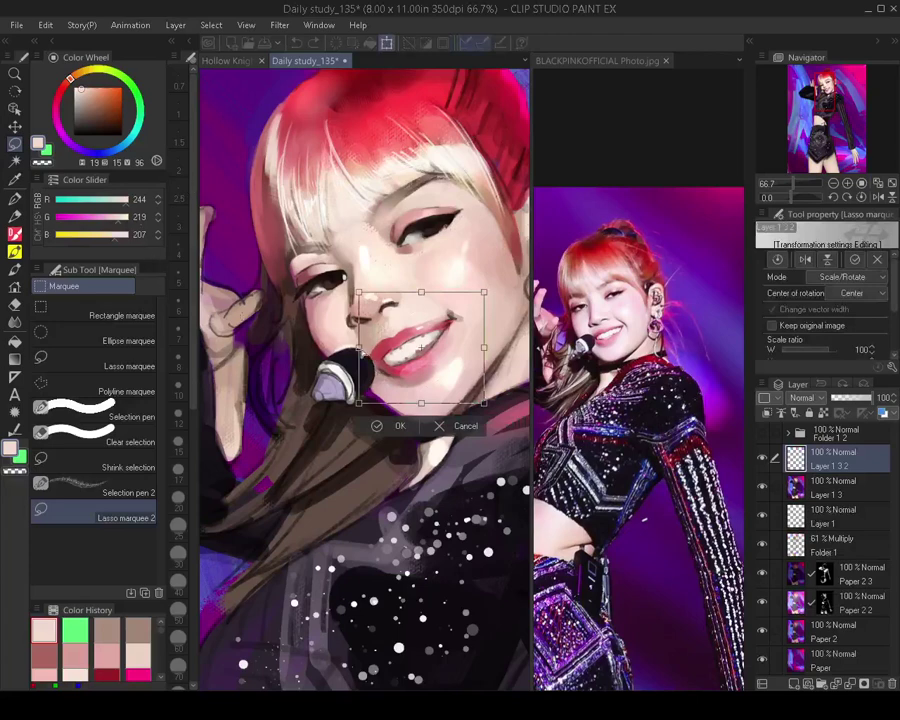
left_click_drag(359, 348, 355, 344)
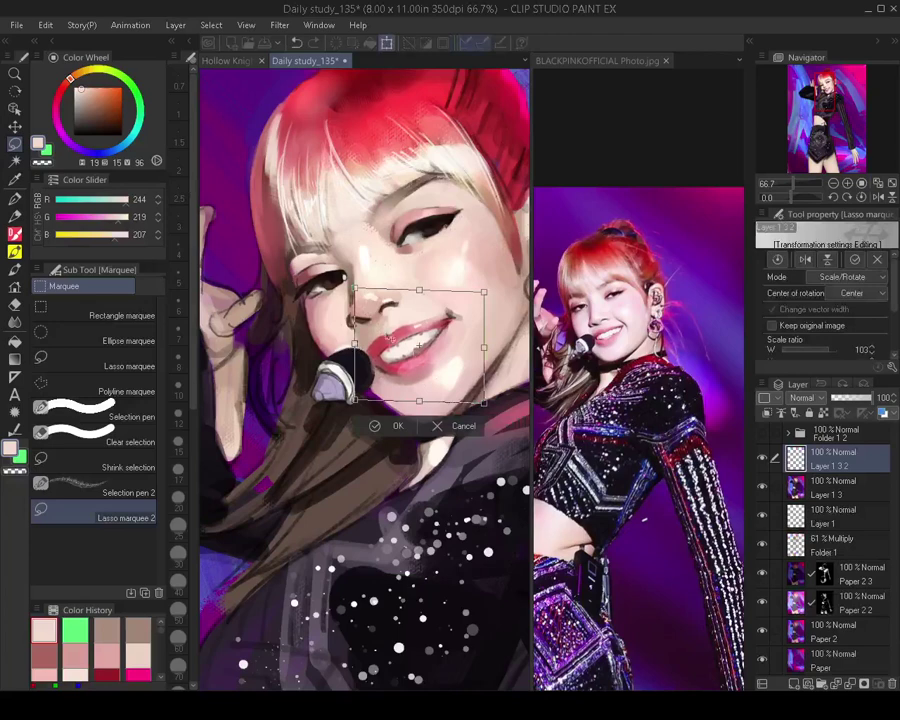
key("ctrl+z")
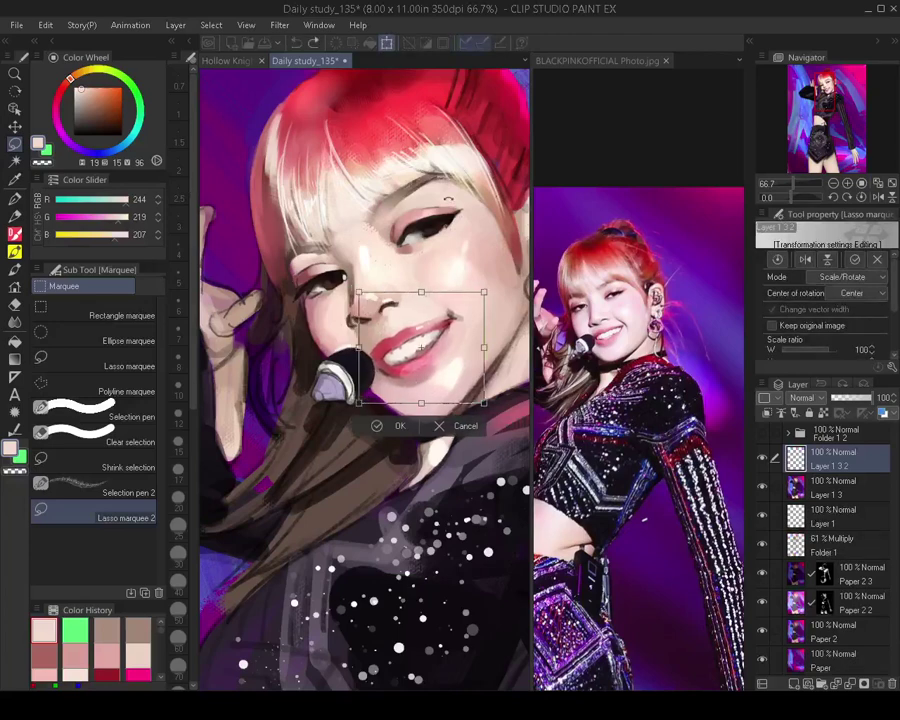
key("Up")
key("Up")
key("Left")
key("Left")
key("Left")
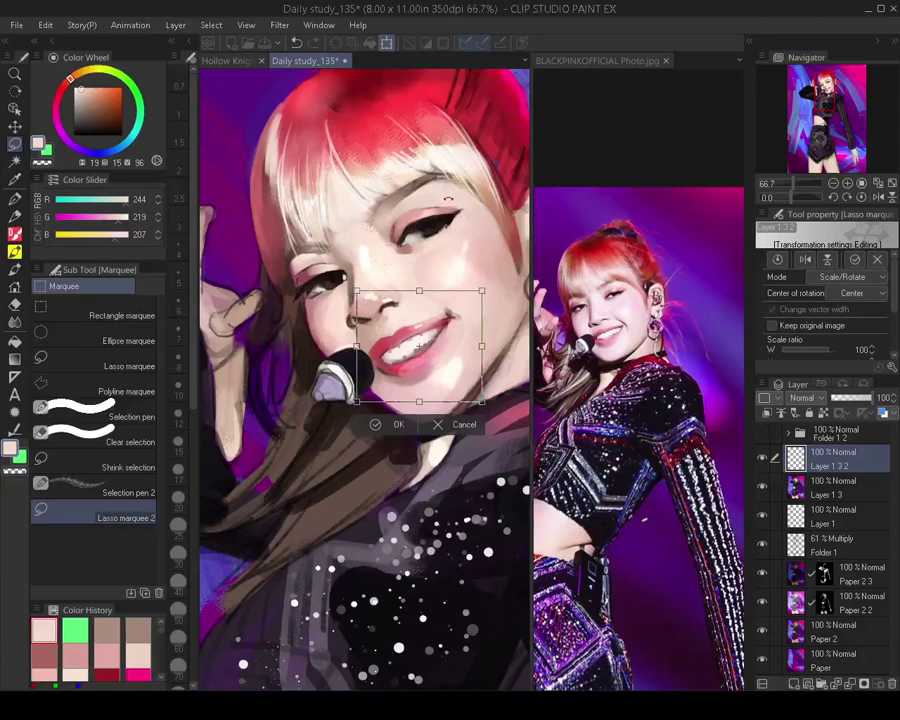
key("Return")
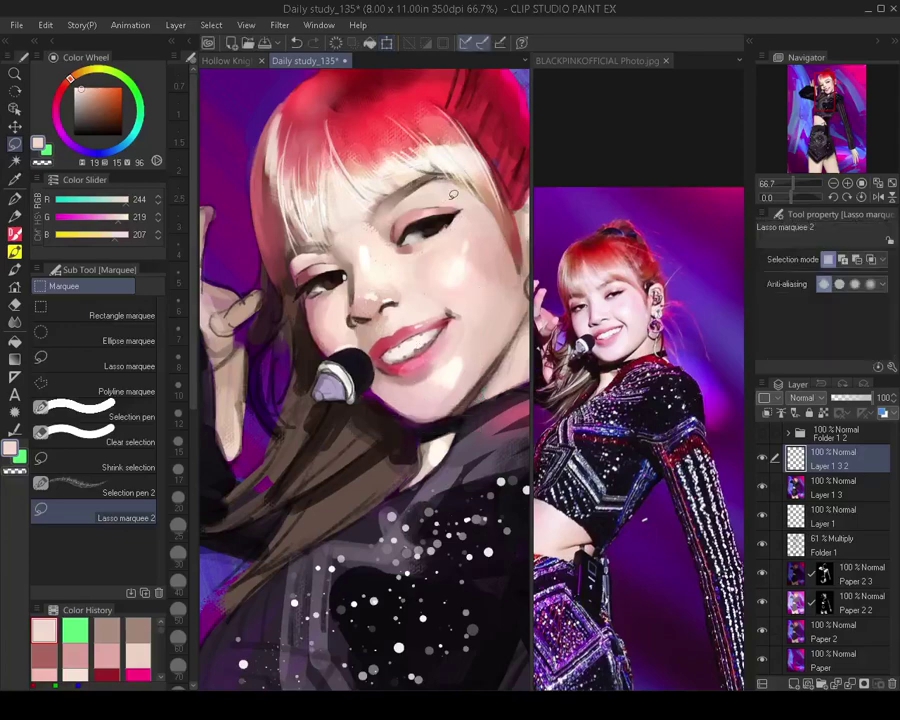
Examine the whole figure mirrored and unmirrored, and compare the face with an enlarged view of the reference photo
scroll(401, 393, "down", 5)
key("h")
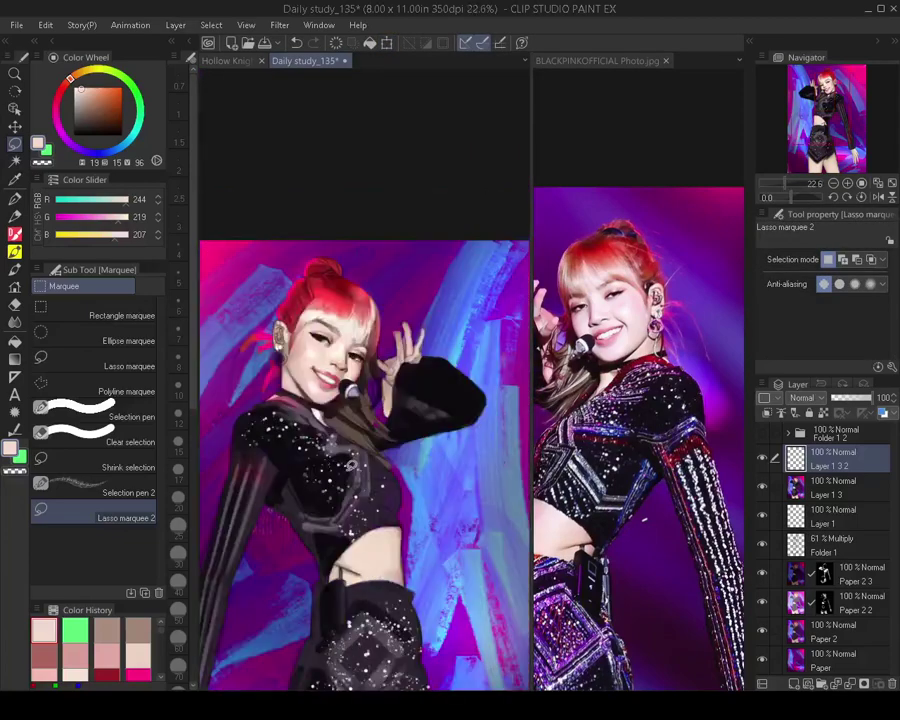
key("h")
left_click_drag(387, 416, 393, 424)
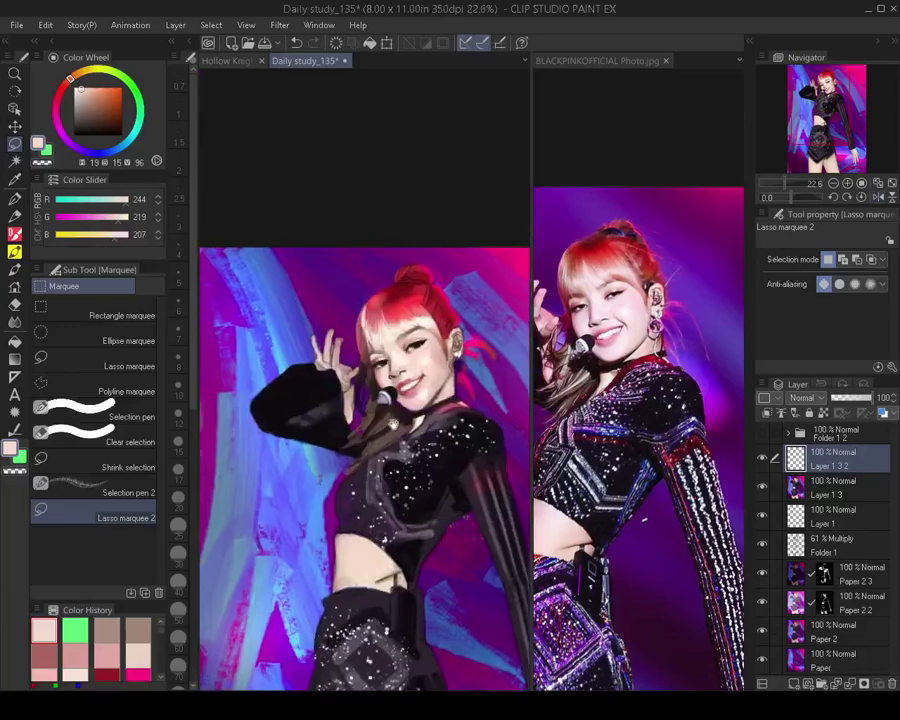
scroll(392, 425, "up", 4)
left_click(619, 302)
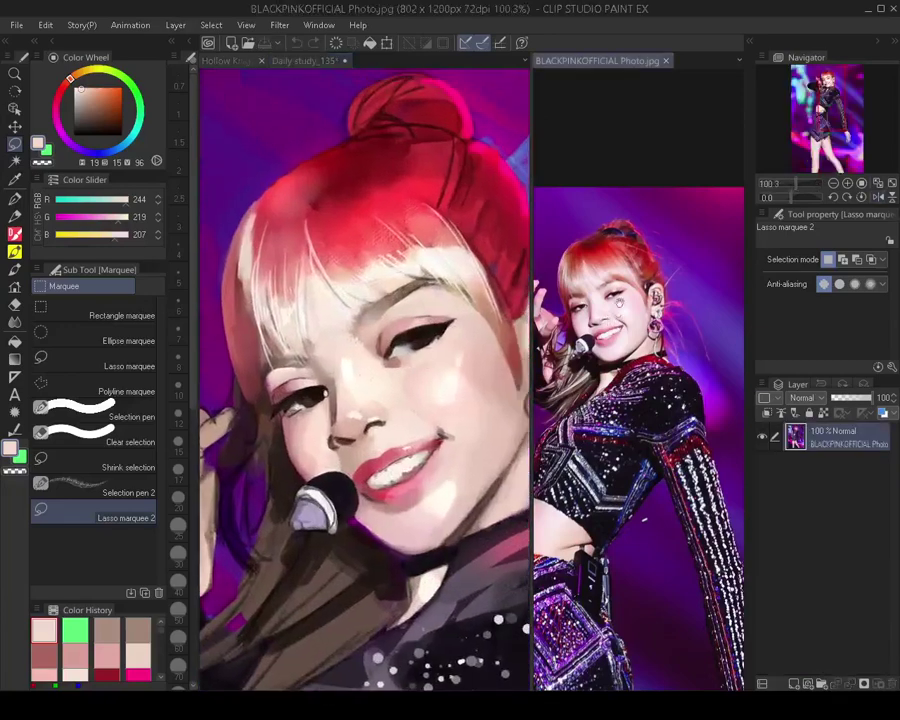
scroll(619, 302, "up", 3)
left_click(402, 362)
key("alt")
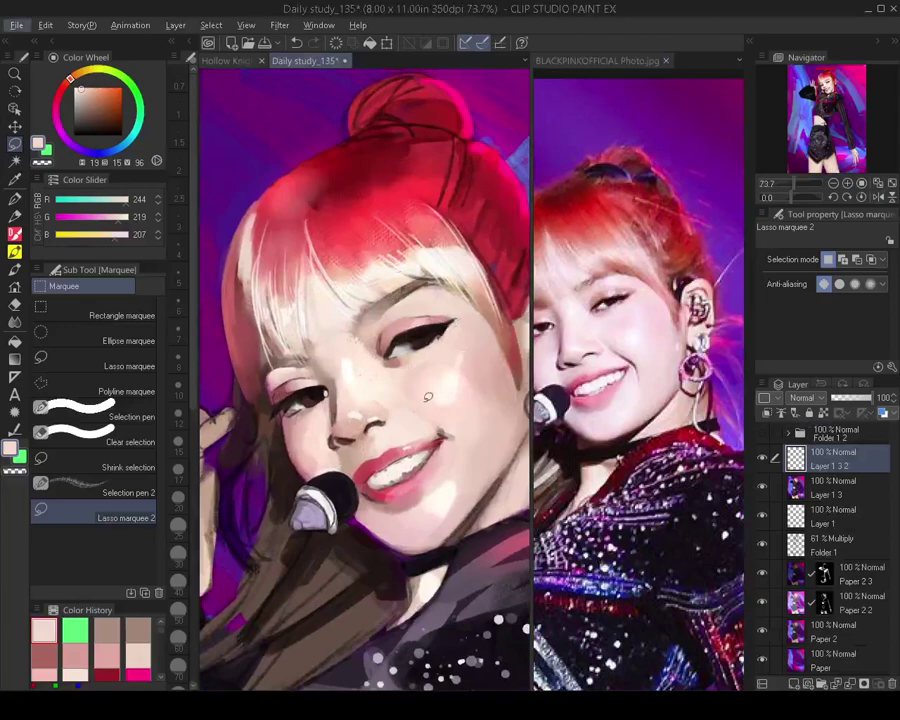
Merge the shifted mouth layer down into the portrait layer and return to the painting brush
left_click_drag(423, 402, 399, 403)
key("b")
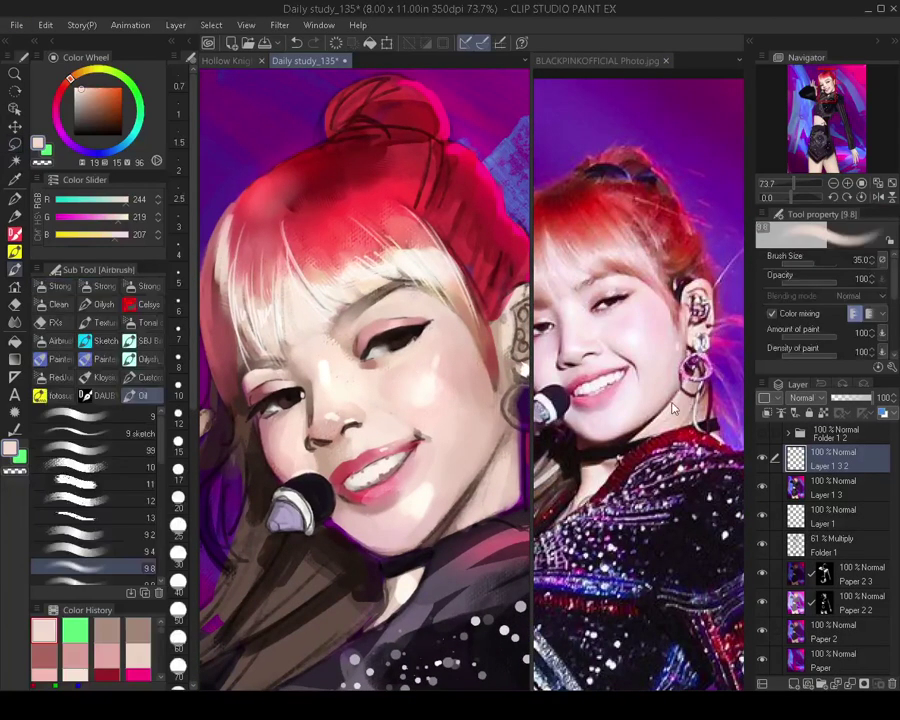
key("ctrl+e")
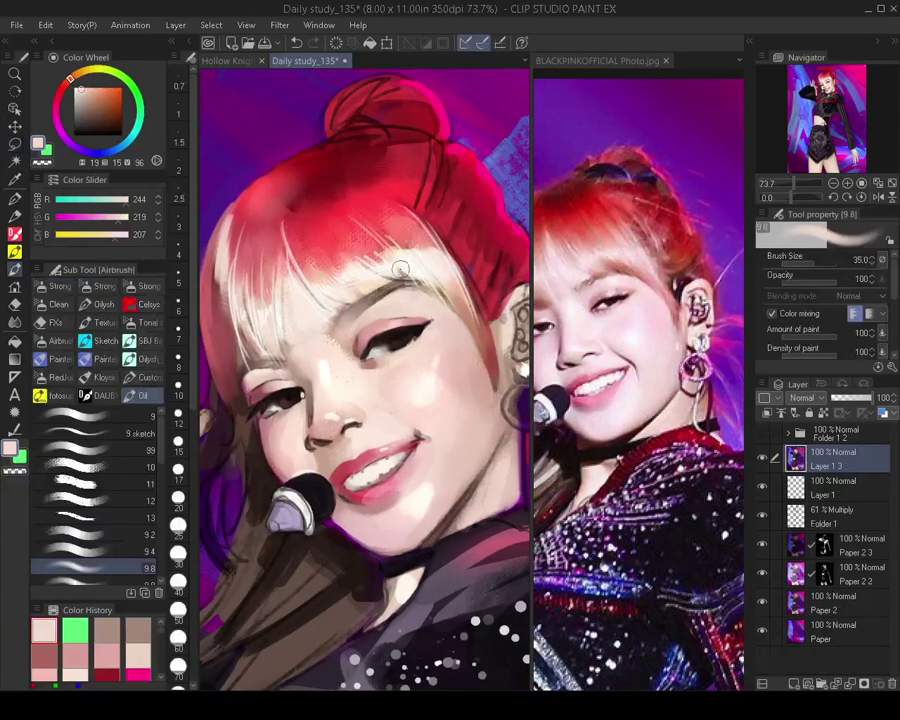
Lighten the skin around the brow with a sampled near-white using Oil brush 9 8, varying its size between 30 and 17.5
left_click(430, 384, "alt")
key("[")
key("[")
key("[")
key("[")
key("[")
key("[")
key("[")
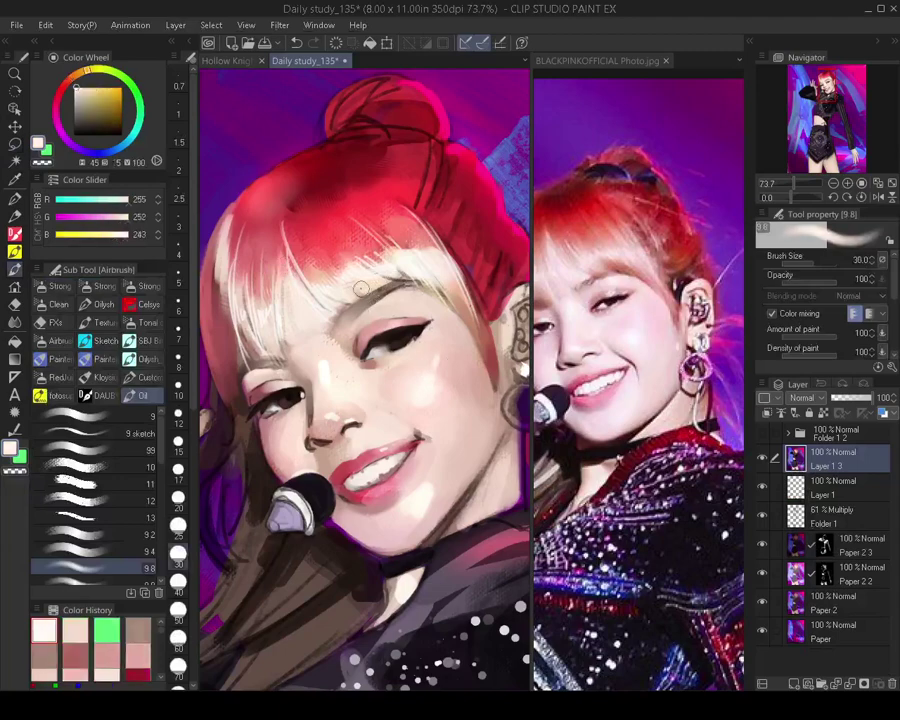
key("]")
key("]")
key("]")
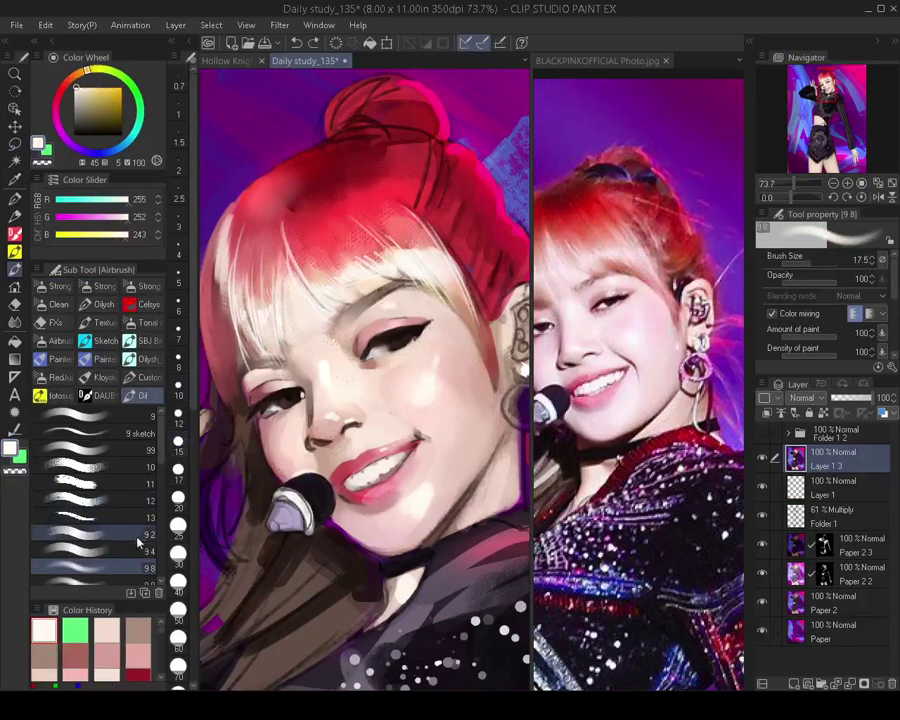
Add a small near-white highlight on the brow bone with Oil brush 9 4 at size 10, checking the full figure
left_click(95, 551)
key("bracketleft")
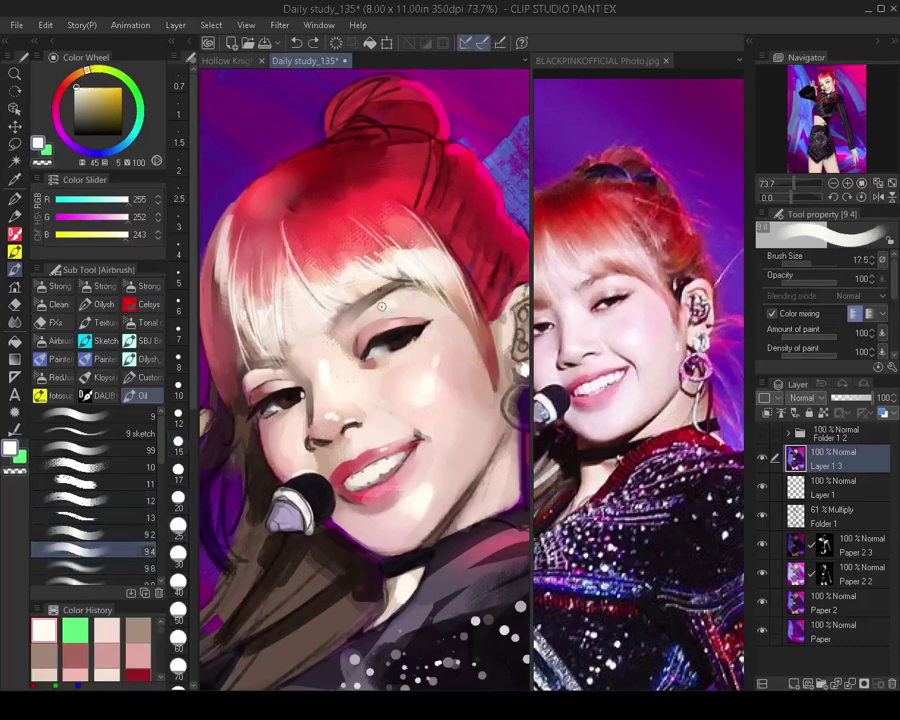
key("bracketleft")
key("bracketleft")
key("bracketleft")
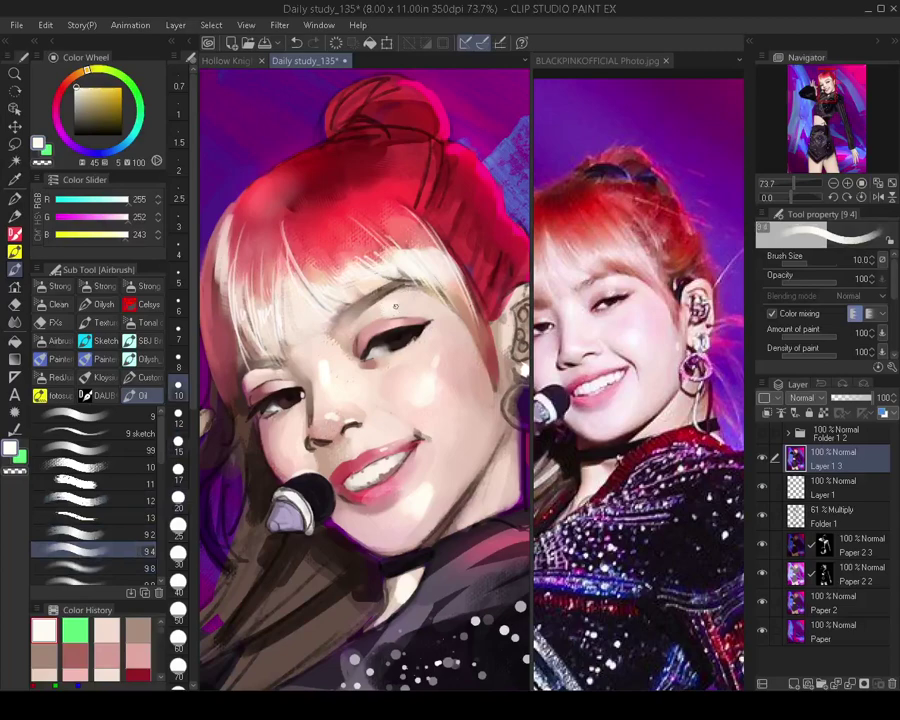
left_click_drag(402, 349, 349, 412)
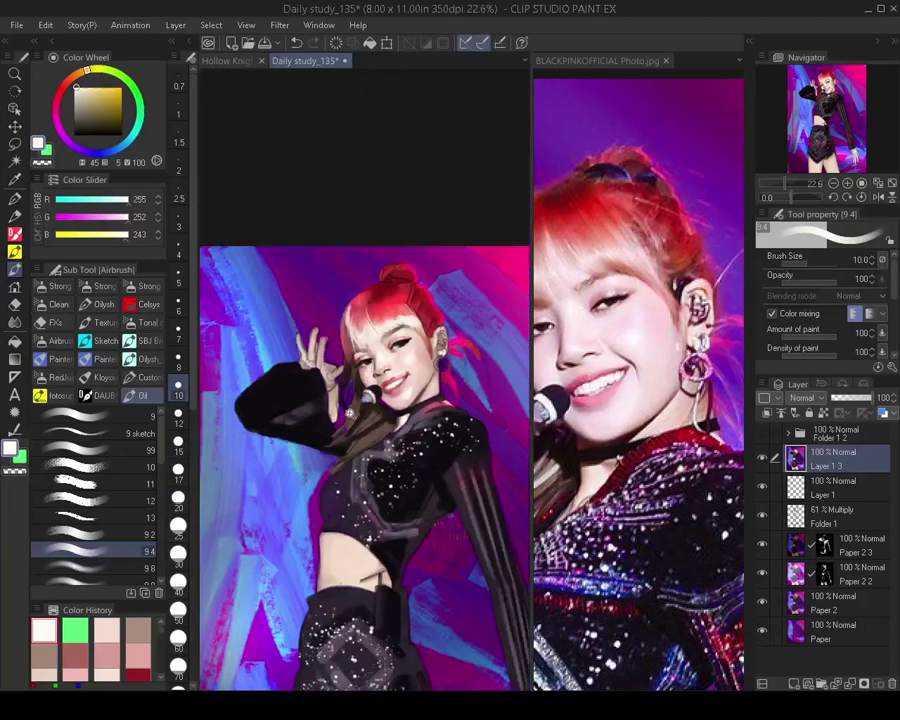
scroll(418, 386, "up", 4)
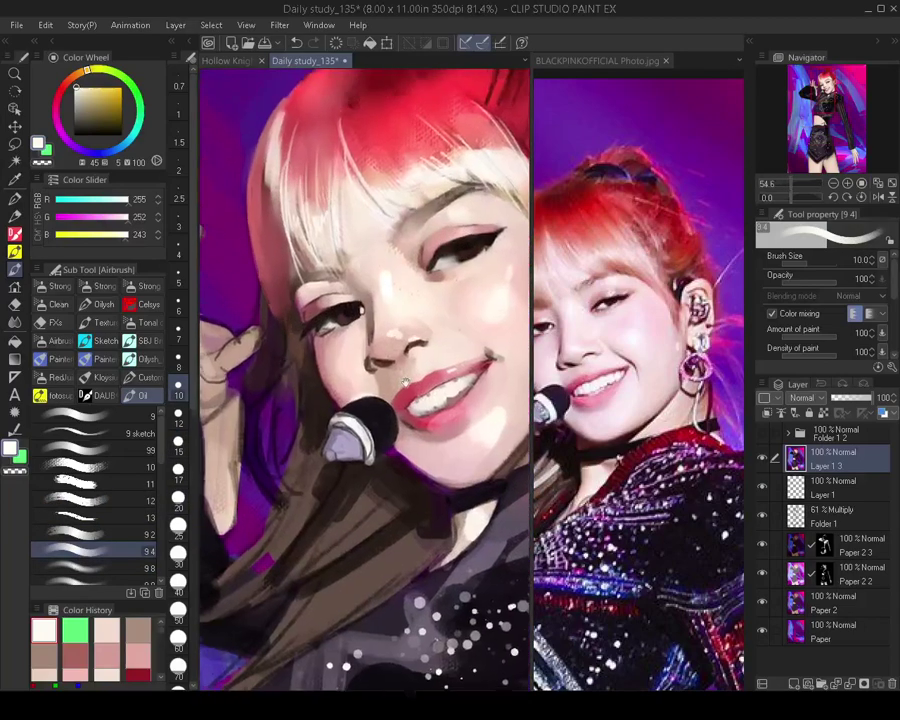
Touch up the tip of the nose with a sampled skin pink using Oil brush 9 4, reducing its size from 15 to 8
left_click(388, 348, "alt")
key("bracketright")
key("bracketright")
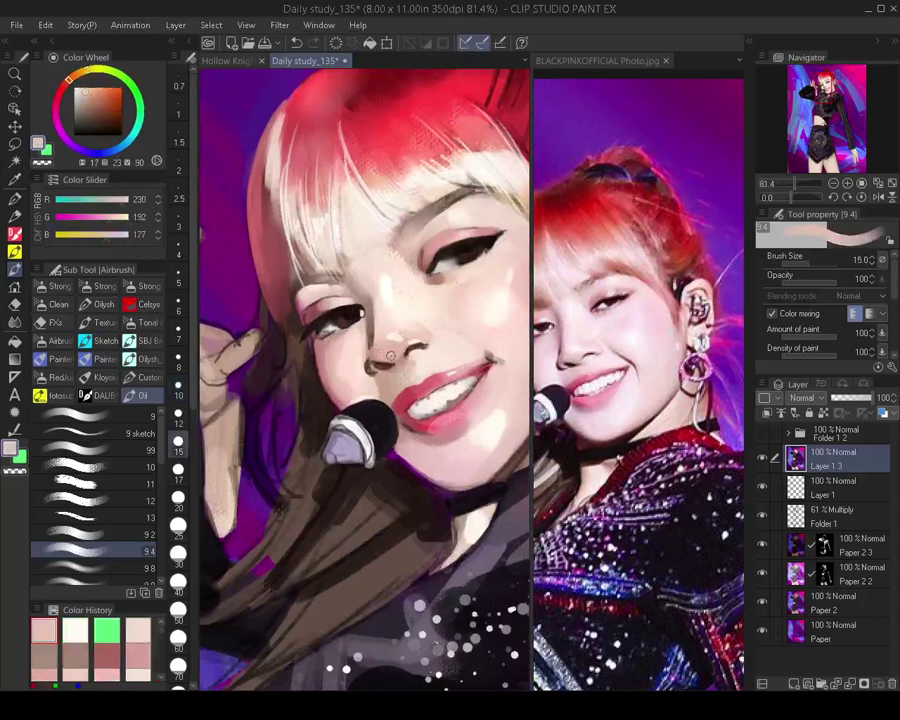
left_click_drag(387, 350, 390, 353)
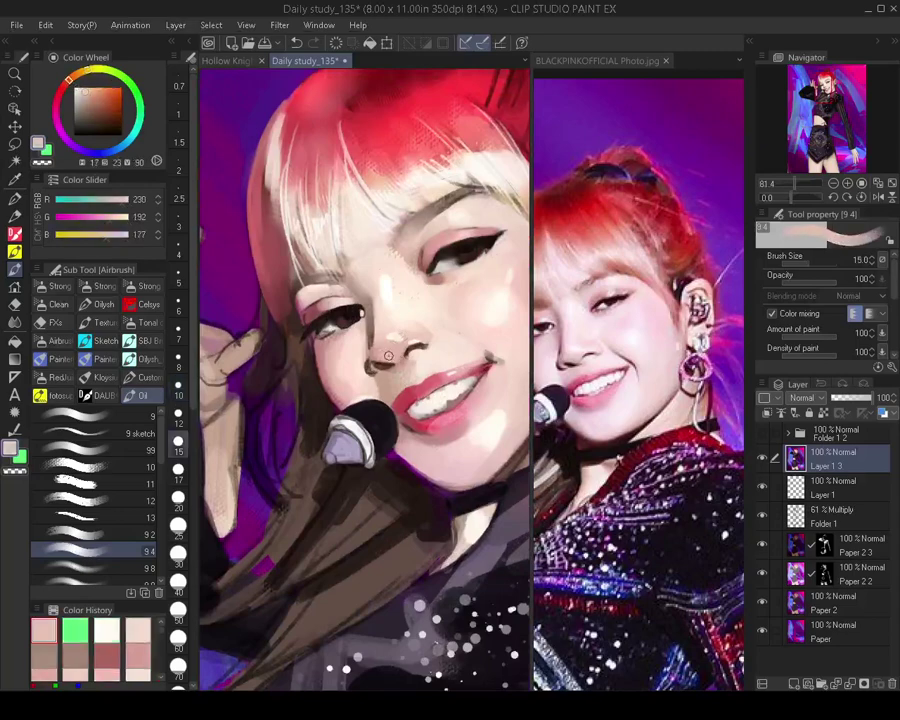
key("bracketleft")
key("bracketleft")
key("bracketleft")
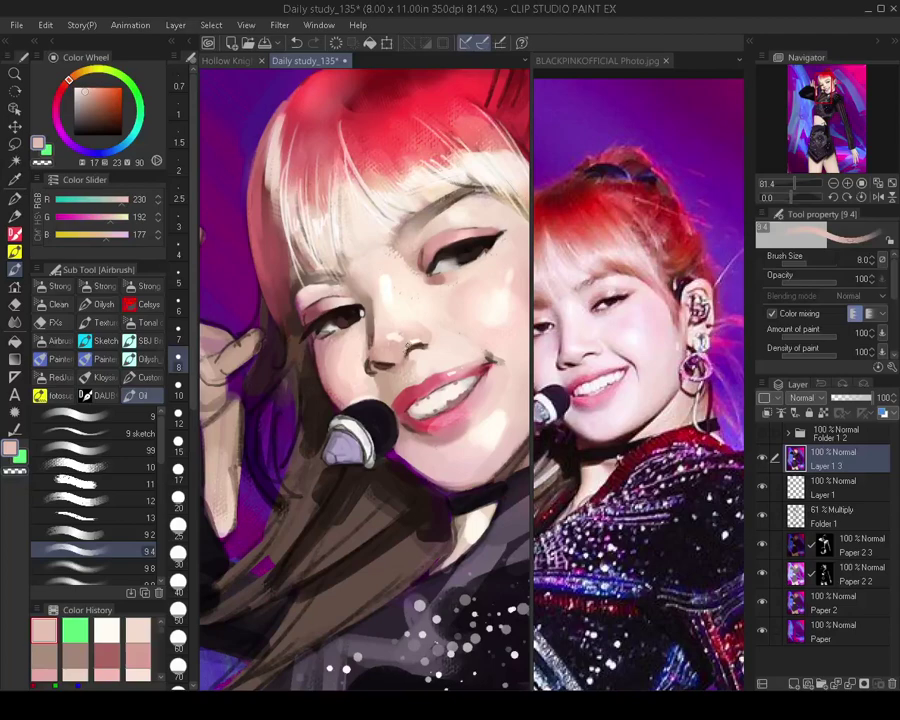
Lighten the skin around the wing of the nose with sampled pale skin tones at brush size 9
left_click(423, 347, "alt")
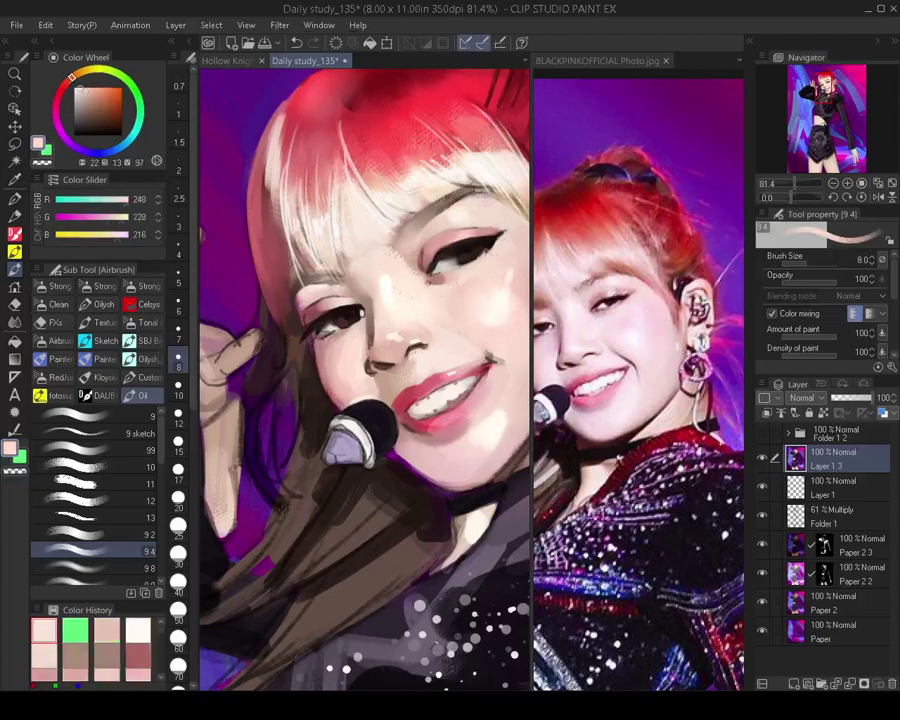
left_click(424, 340, "alt")
key("bracketright")
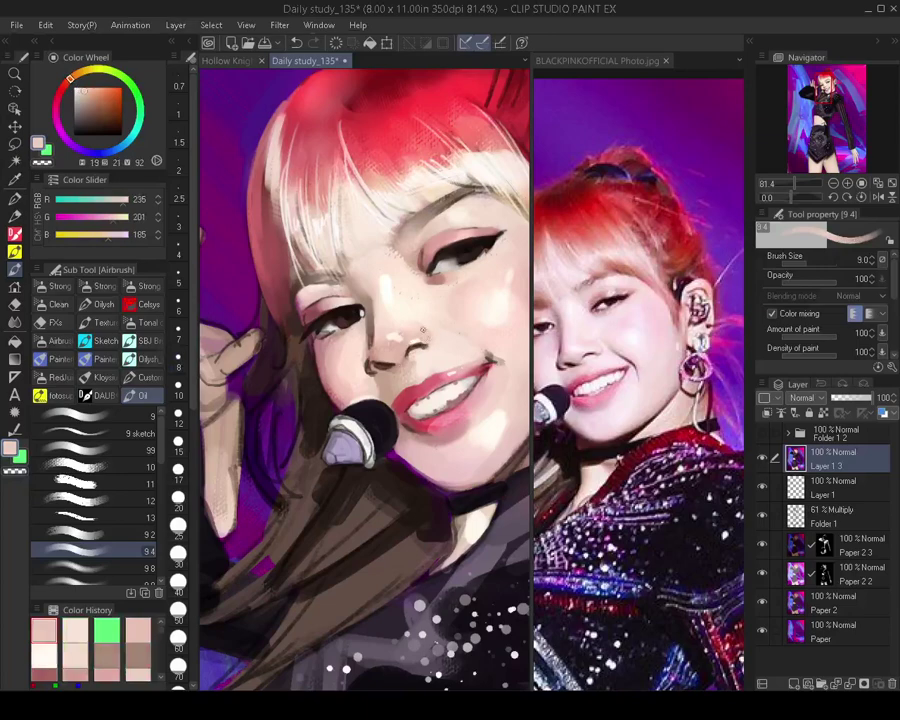
left_click_drag(423, 330, 392, 331)
Refine the underside of the nose and the far nostril with a sampled mid-tone pink, using sizes 15 and 8
left_click(382, 335, "alt")
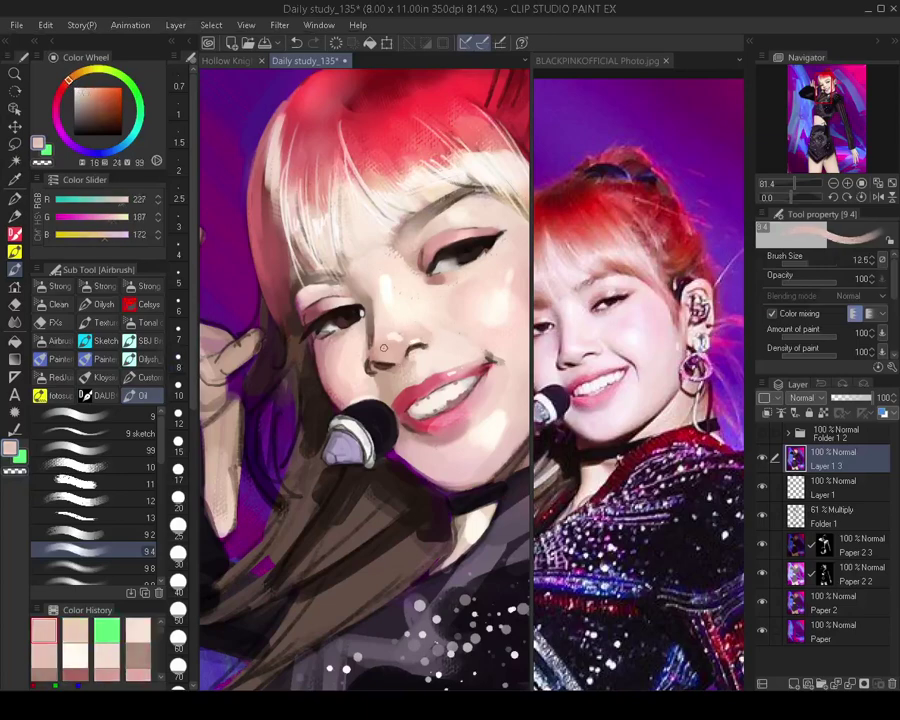
key("bracketright")
key("bracketright")
key("bracketright")
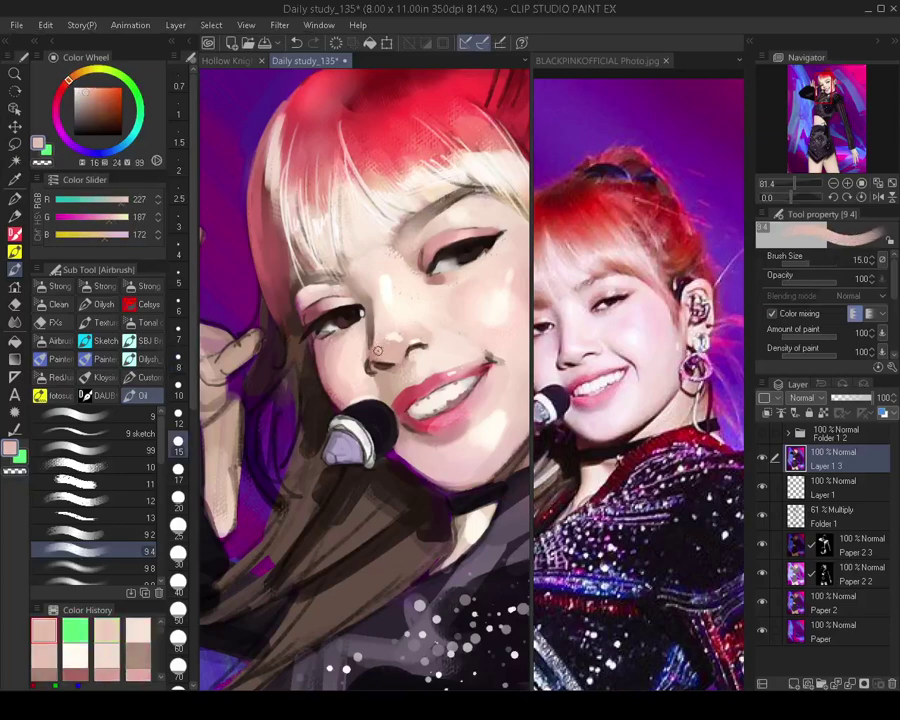
key("bracketleft")
key("bracketleft")
key("bracketleft")
key("bracketleft")
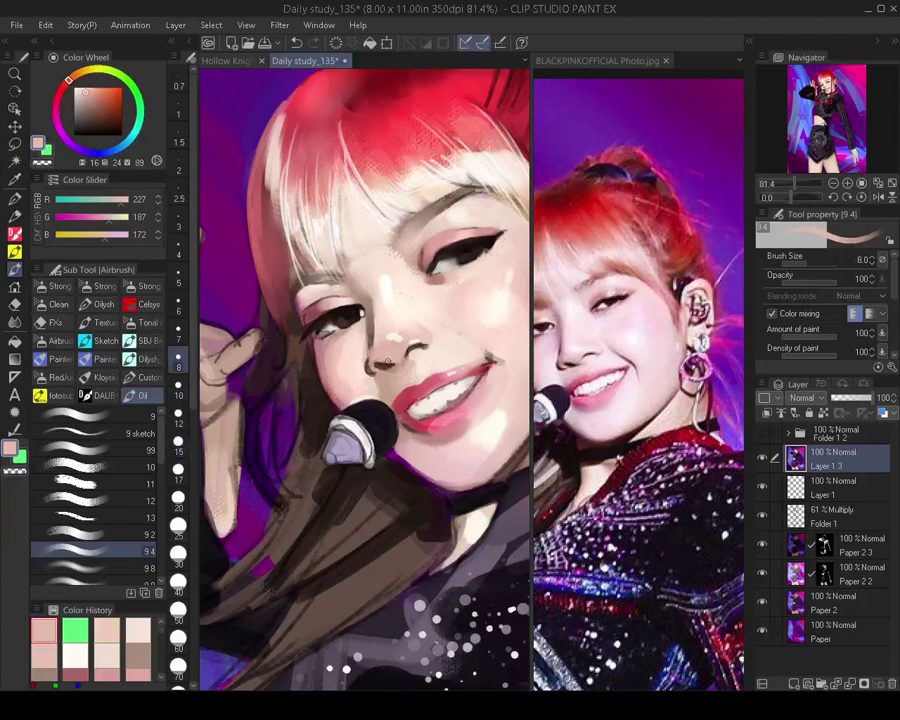
scroll(393, 345, "down", 9)
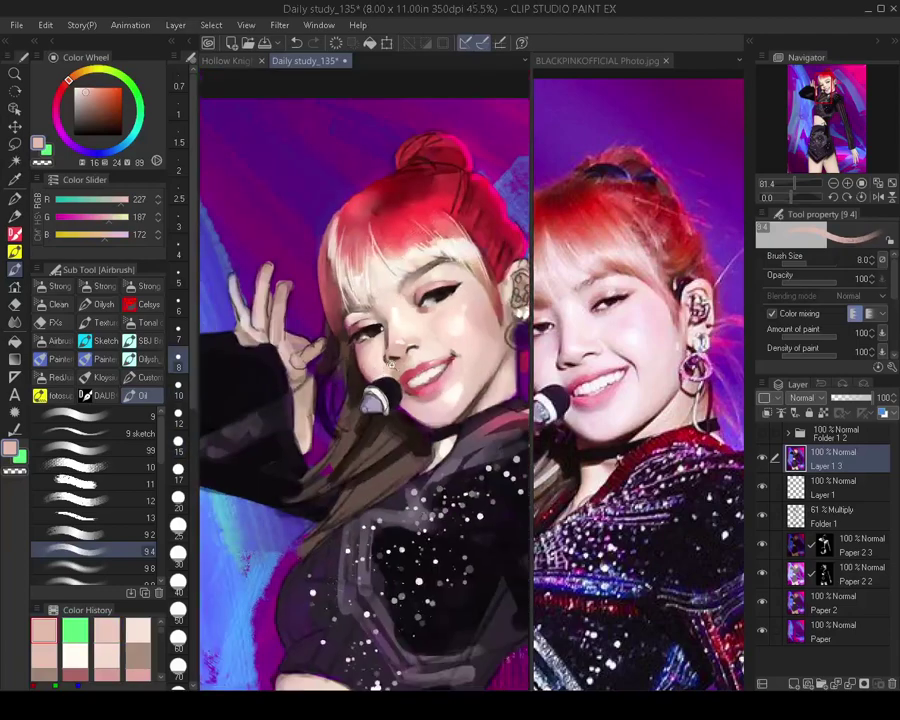
Paint sampled light skin pinks on the far cheek beside the nose at sizes 15 and 17.5, recentring the reference photo on the face
scroll(404, 360, "up", 7)
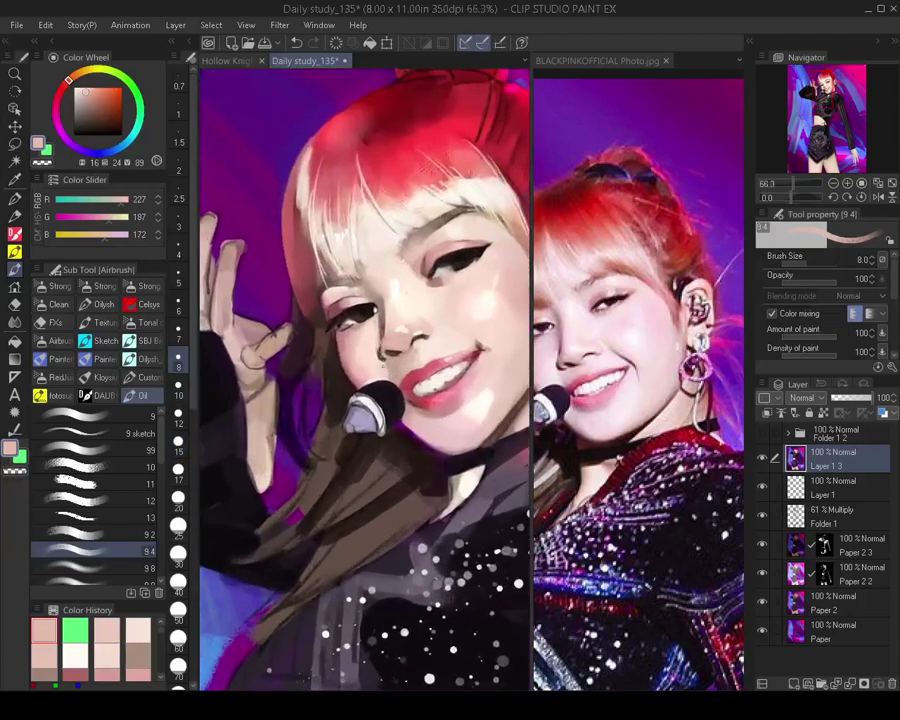
left_click(374, 346, "alt")
left_click_drag(377, 344, 374, 354)
key("bracketright")
key("bracketright")
key("bracketright")
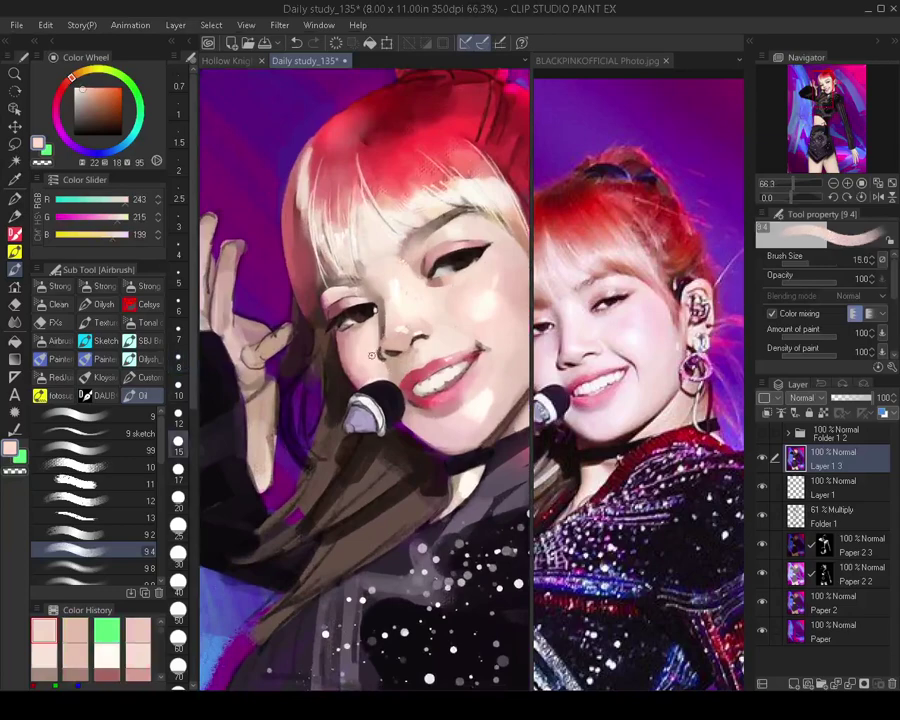
left_click_drag(613, 337, 650, 310)
left_click(377, 325)
left_click(369, 348, "alt")
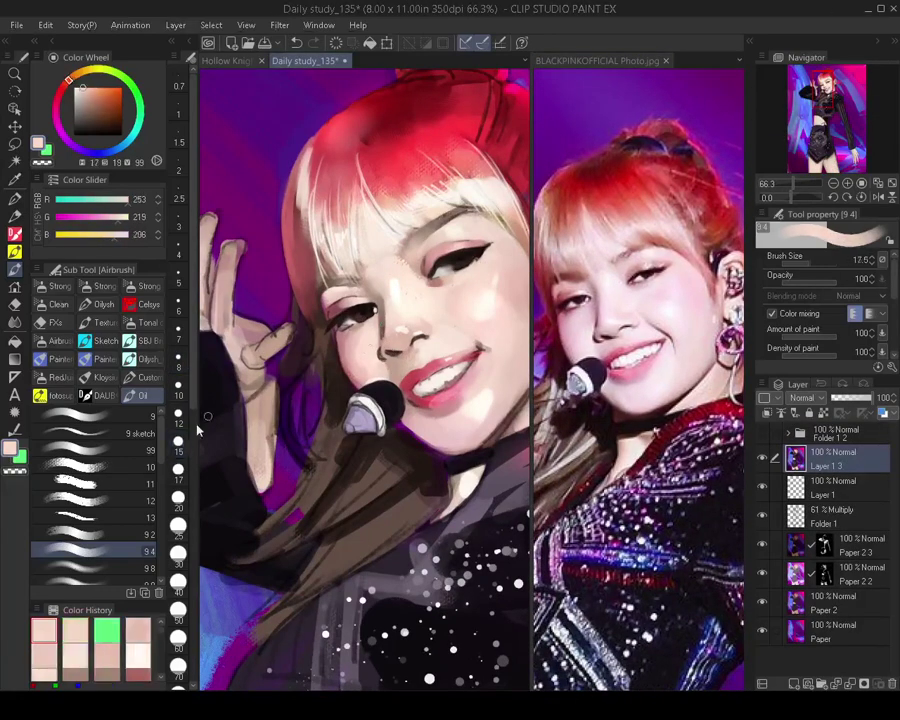
Soften the far cheek above the microphone with Oil brush 9 8 at size 45, checking the figure mirrored and unmirrored
left_click(90, 567)
key("bracketright")
key("bracketright")
key("bracketright")
key("bracketright")
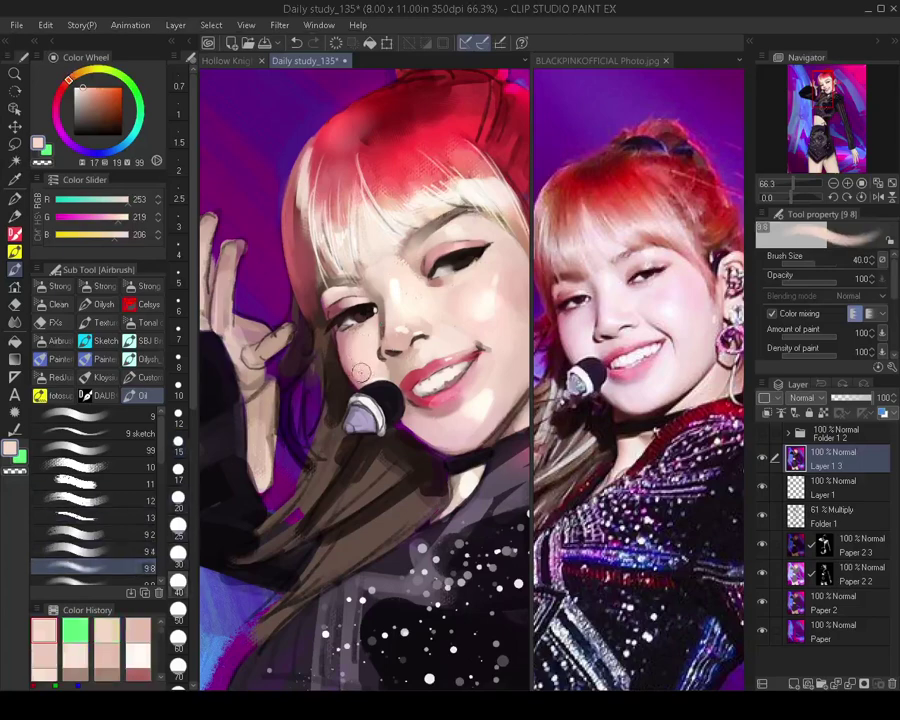
key("bracketright")
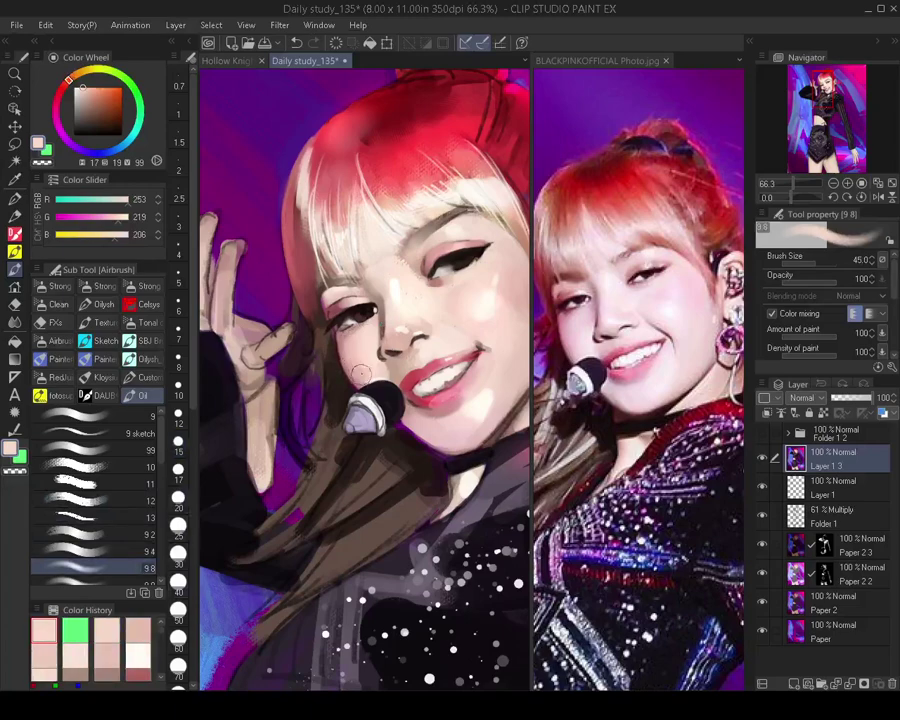
key("bracketright")
key("bracketleft")
left_click_drag(363, 352, 371, 417)
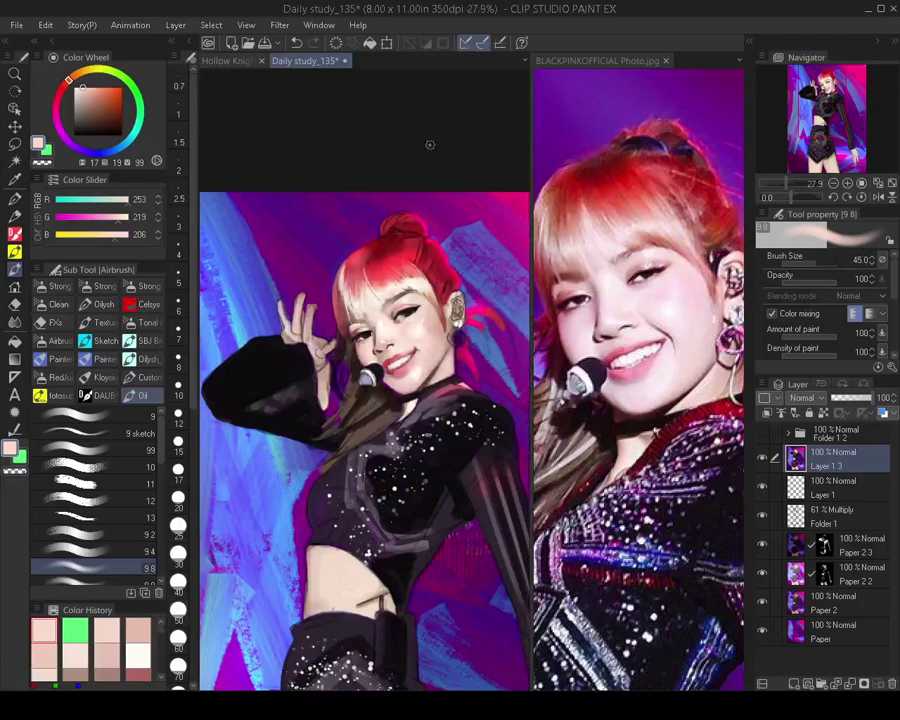
key("h")
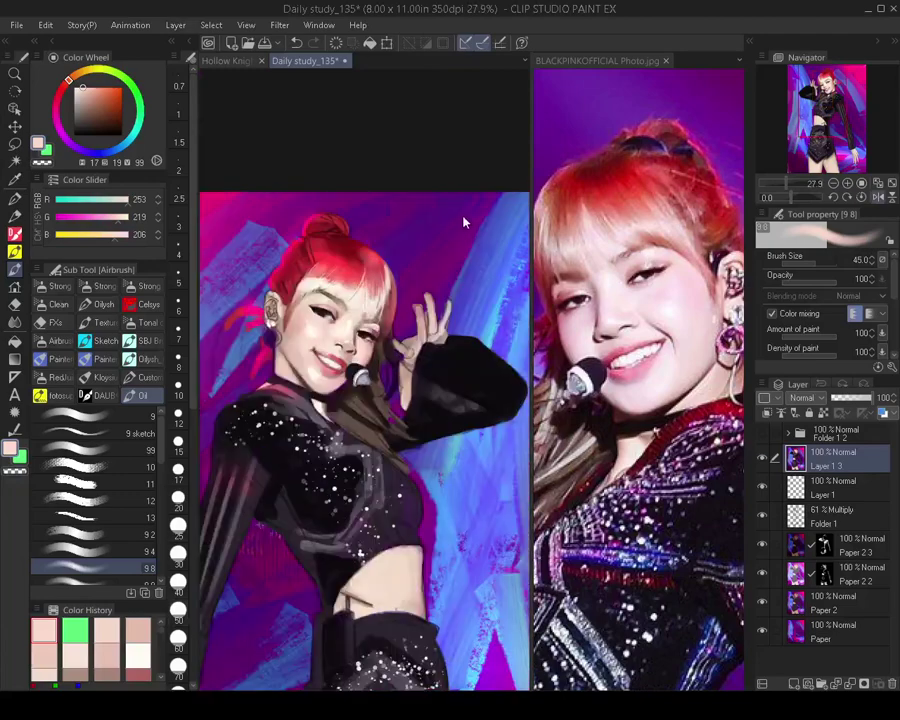
key("h")
scroll(432, 323, "up", 4)
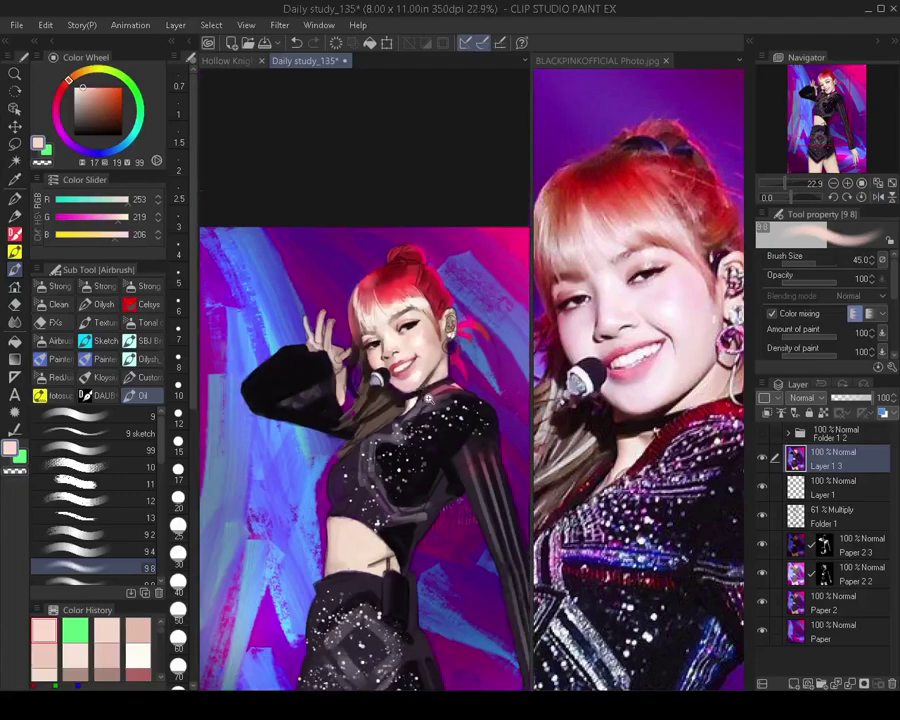
Adjust the shading on the nose with a sampled pink using Oil brush 9 4 at size 9
left_click_drag(413, 315, 410, 328)
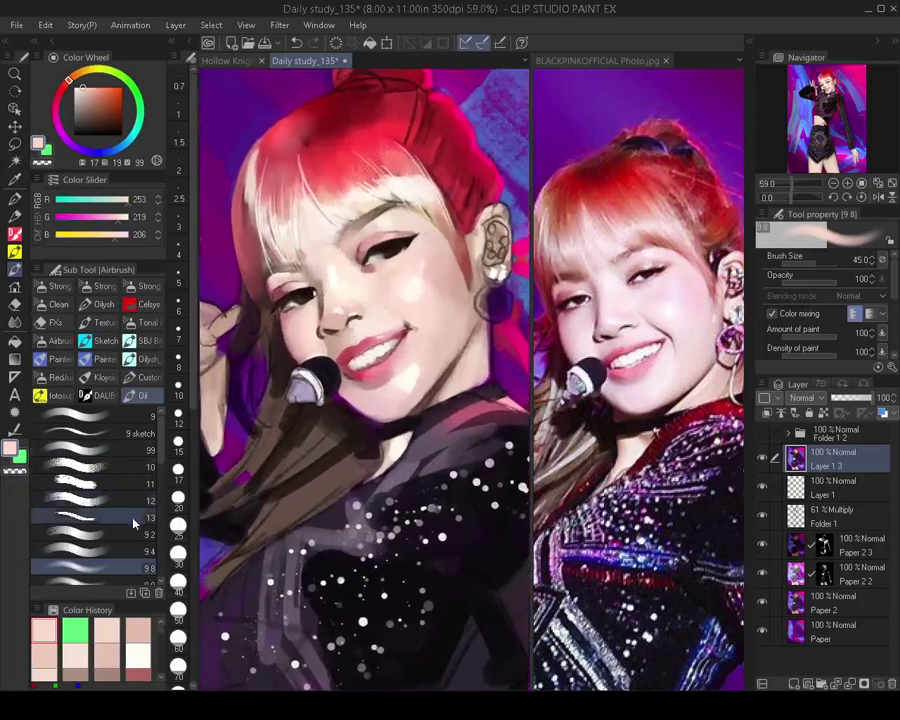
left_click(90, 551)
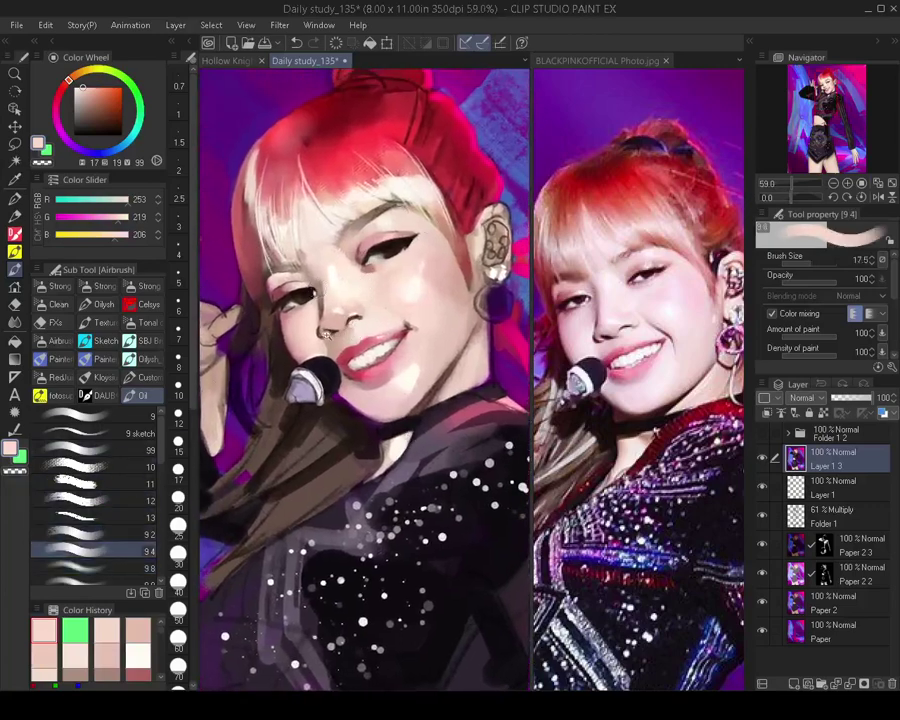
scroll(326, 335, "up", 1)
left_click(345, 319, "alt")
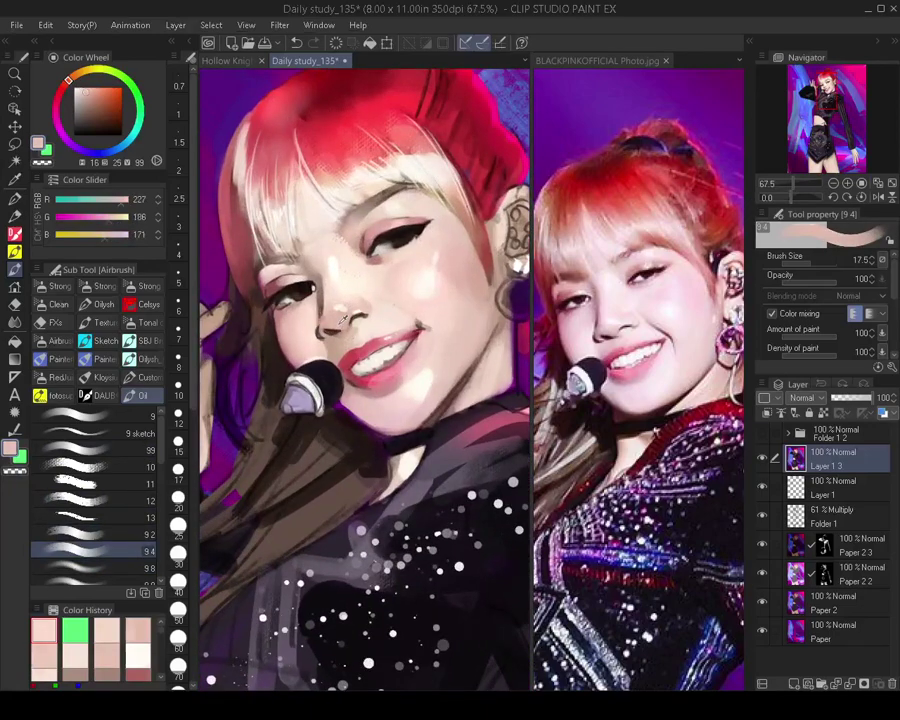
key("[")
key("[")
key("[")
key("[")
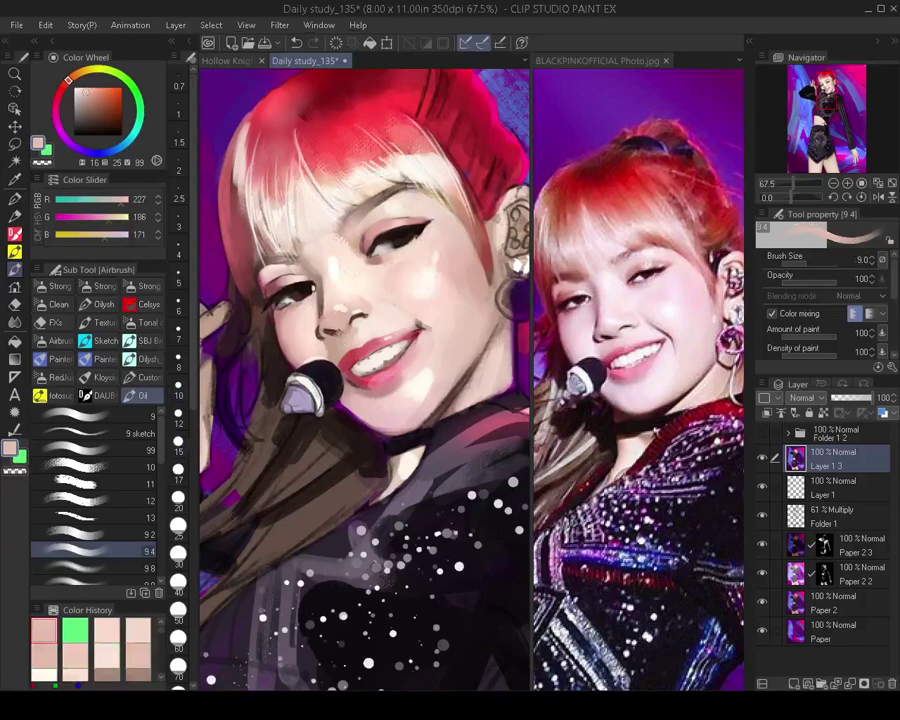
Rework the highlight on the nose with a sampled near-white at sizes 6 and 10, blending it with light skin pink at 17.5
left_click(361, 300, "alt")
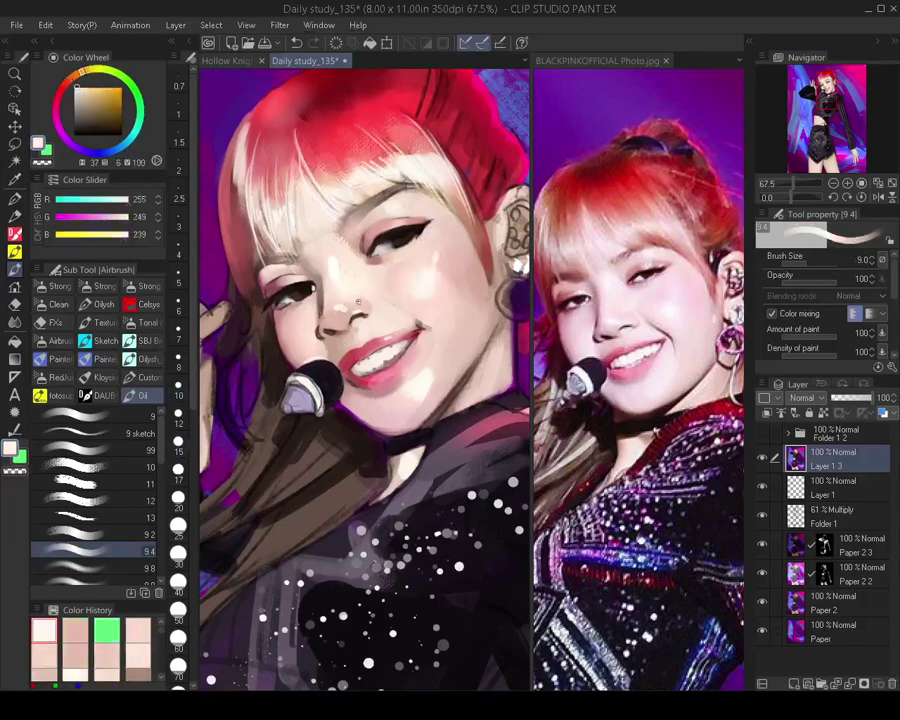
left_click(178, 306)
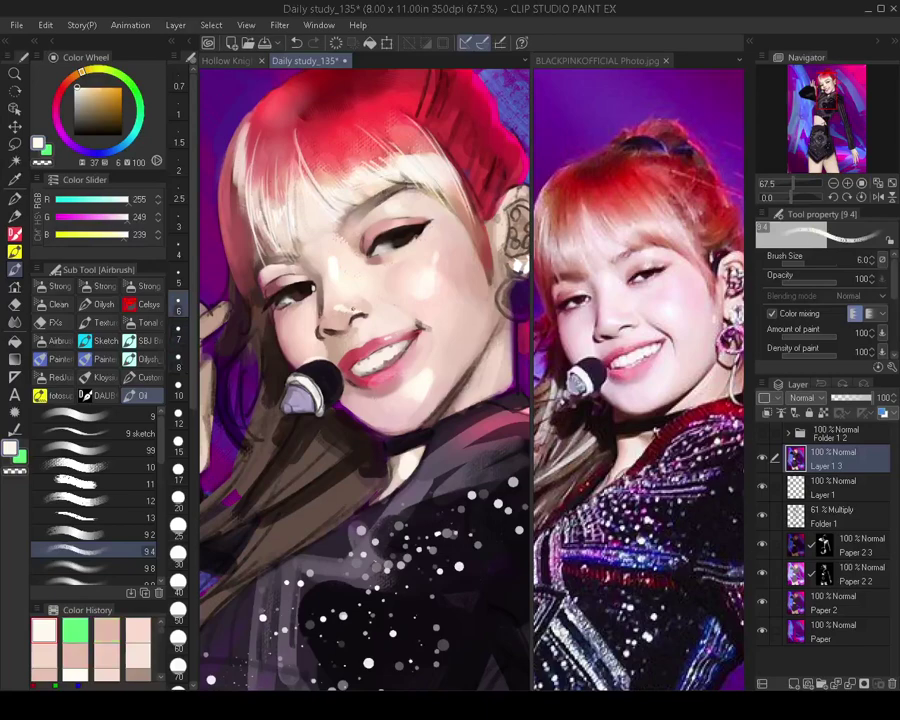
key("bracketright")
key("bracketright")
key("bracketright")
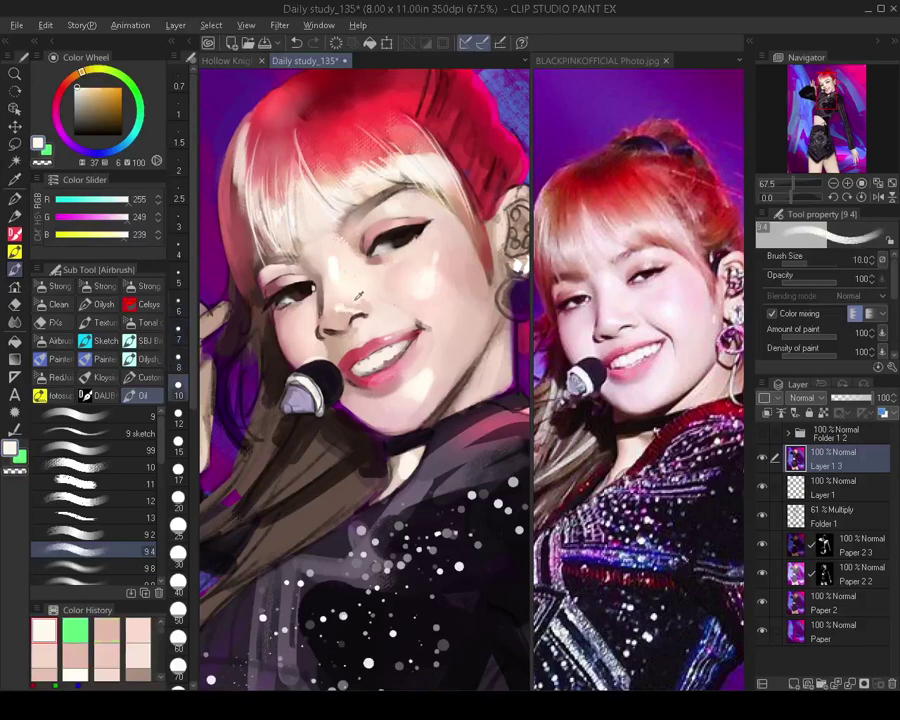
left_click(357, 300, "alt")
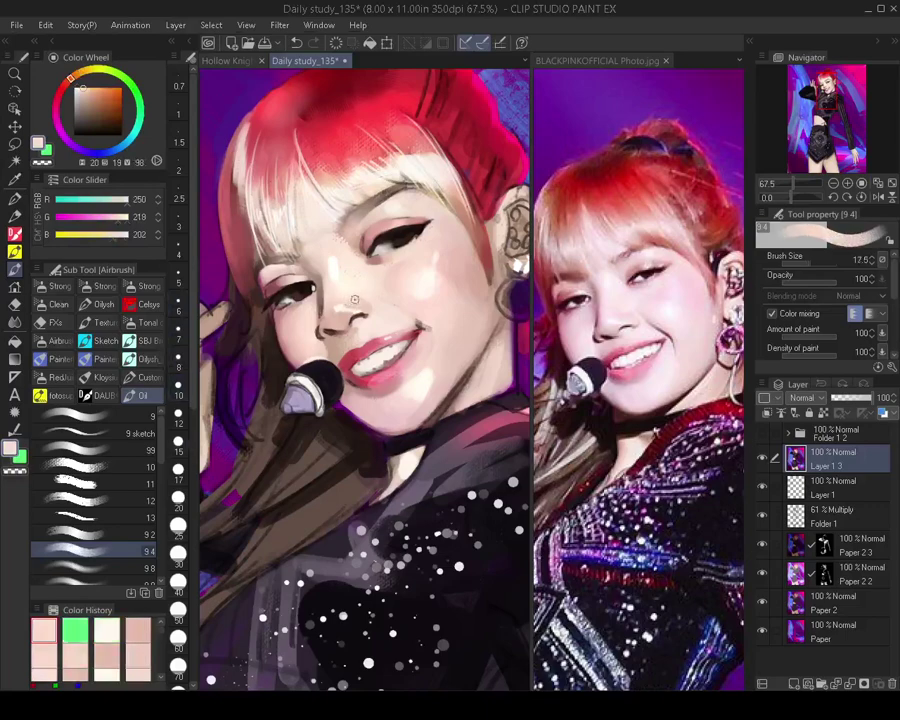
left_click_drag(370, 333, 393, 310)
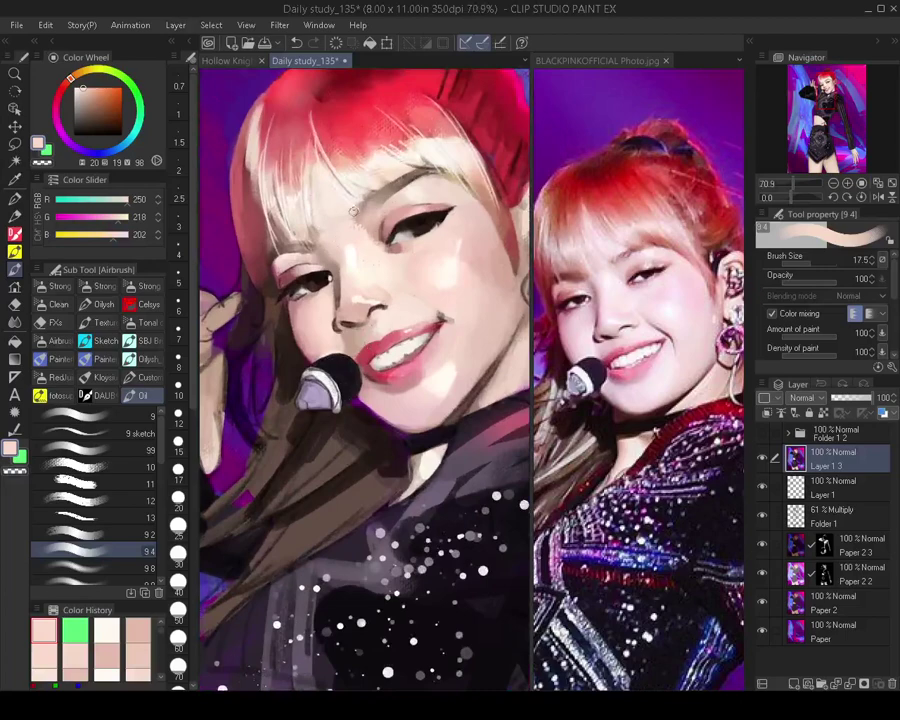
Shape the side of the nose bridge with sampled mid and light skin pinks at size 12.5, checking the wider figure
left_click(346, 302, "alt")
key("bracketleft")
key("bracketleft")
key("bracketleft")
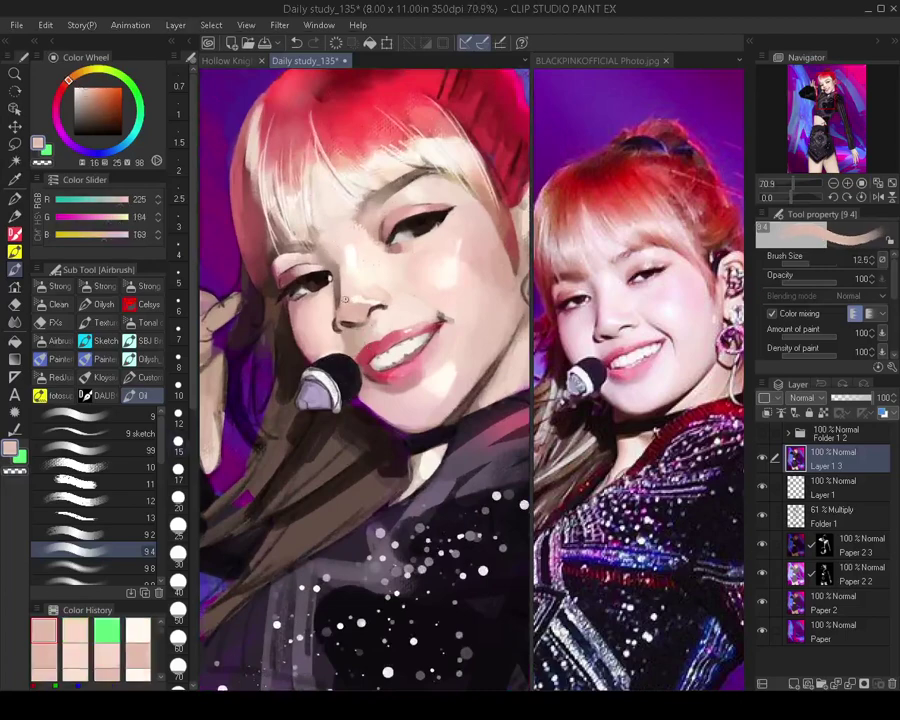
left_click_drag(340, 286, 341, 298)
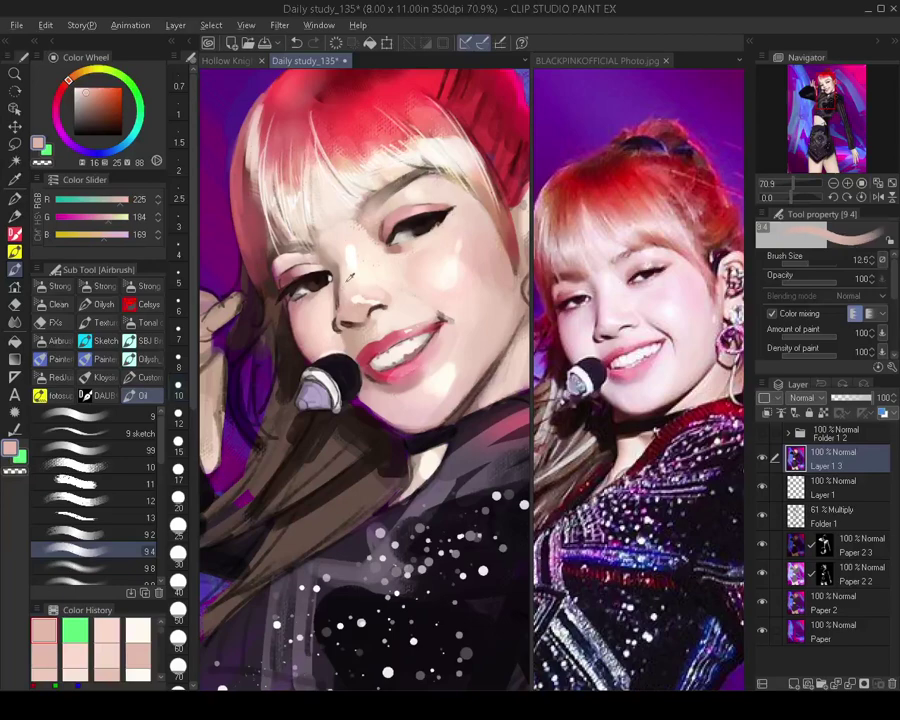
left_click(344, 297, "alt")
key("bracketright")
scroll(341, 297, "down", 2)
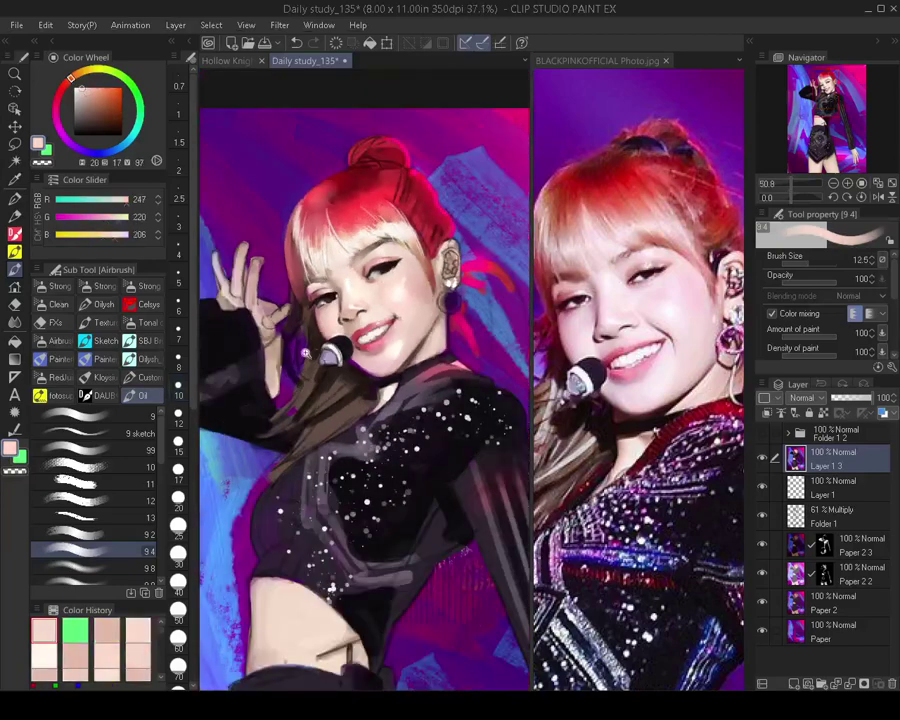
key("h")
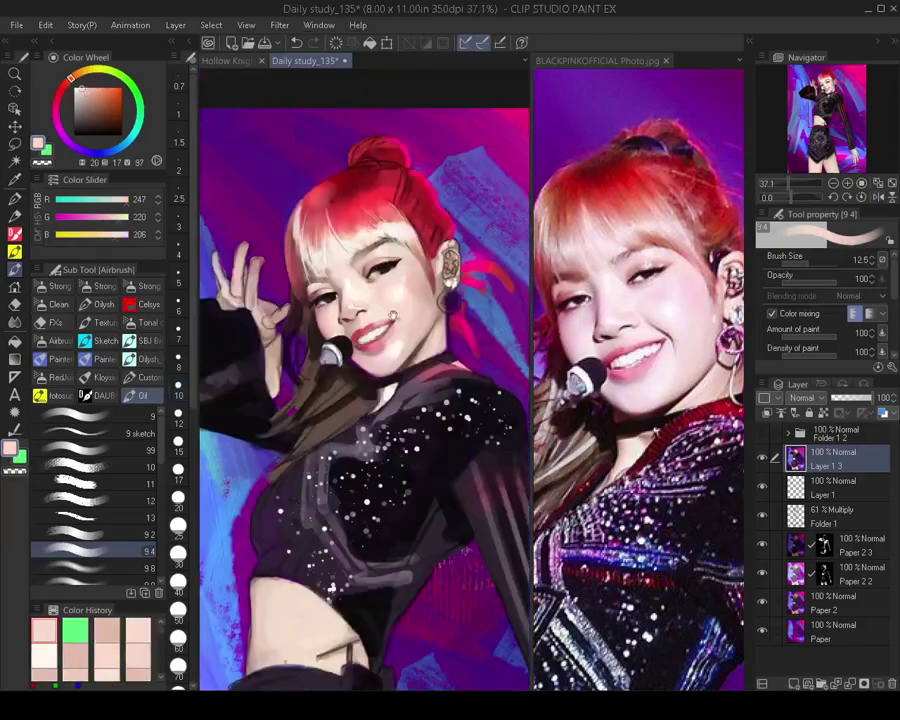
Add small pure white glints to the near eye with Oil brush 9 4 at sizes 3 and 4
mouse_move(391, 311)
left_mouse_down()
mouse_move(391, 332)
mouse_move(403, 313)
left_mouse_up()
scroll(388, 292, "up", 3)
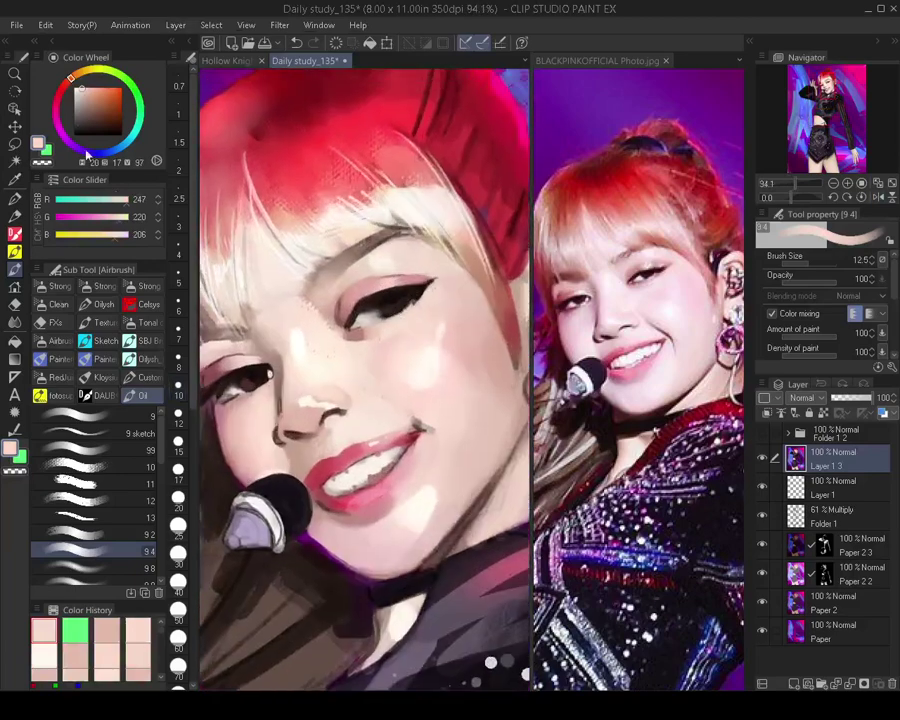
left_click_drag(86, 87, 68, 68)
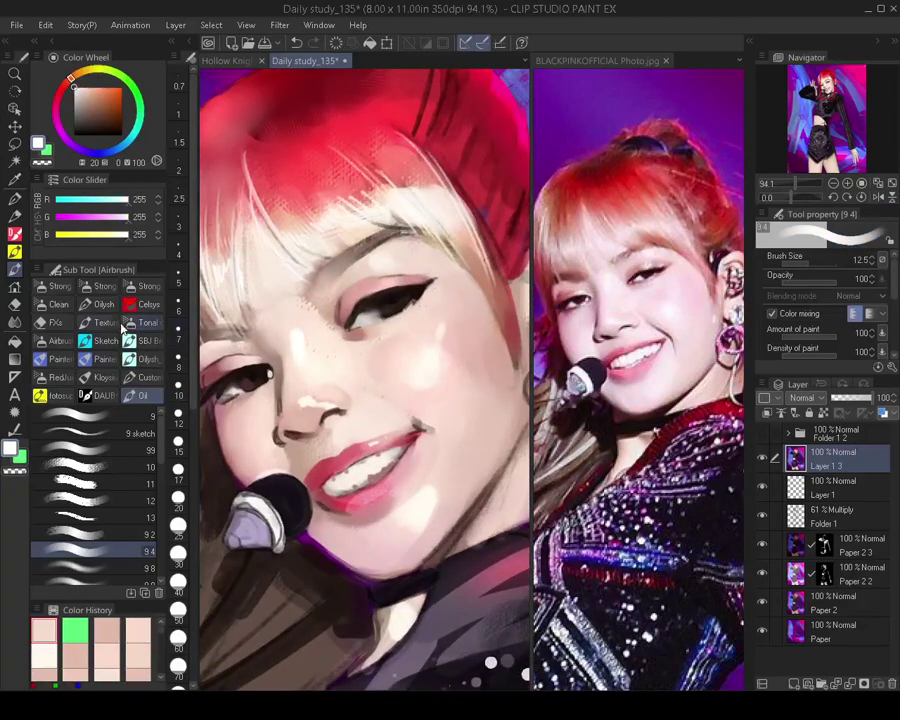
key("[")
key("[")
key("[")
key("[")
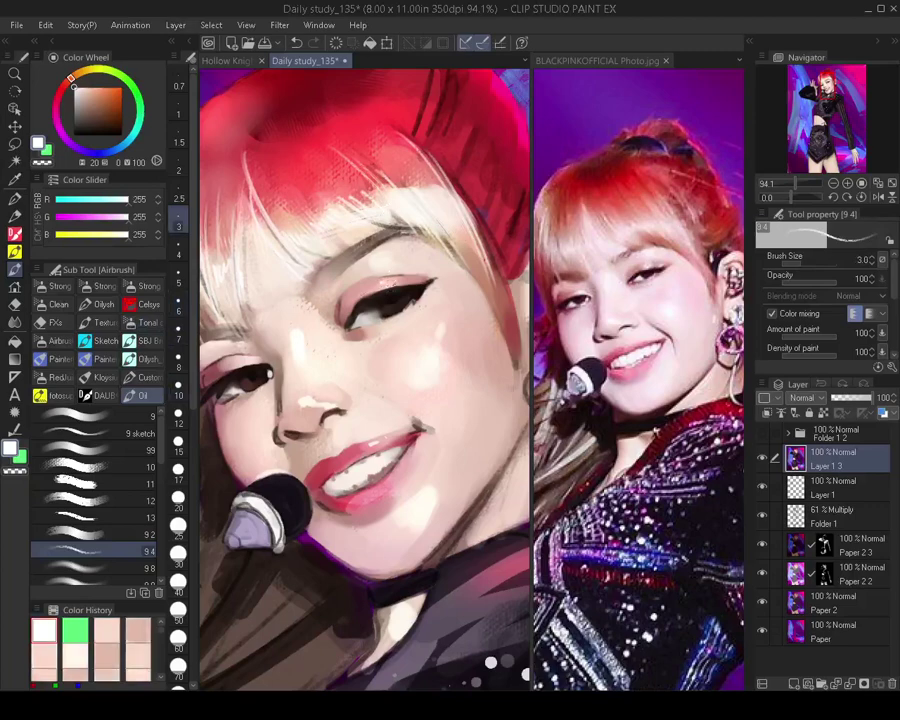
key("]")
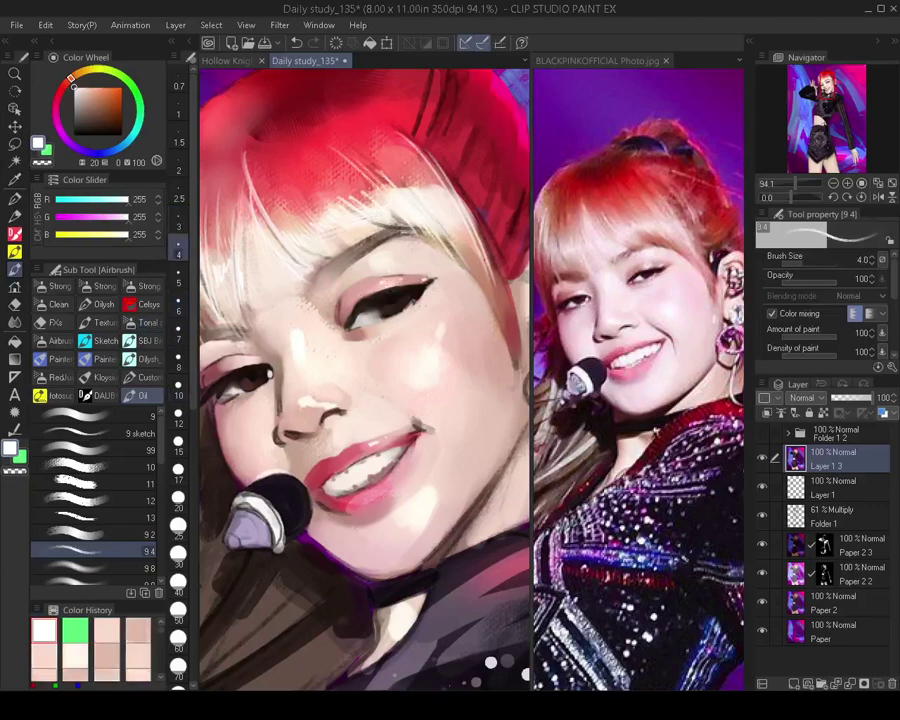
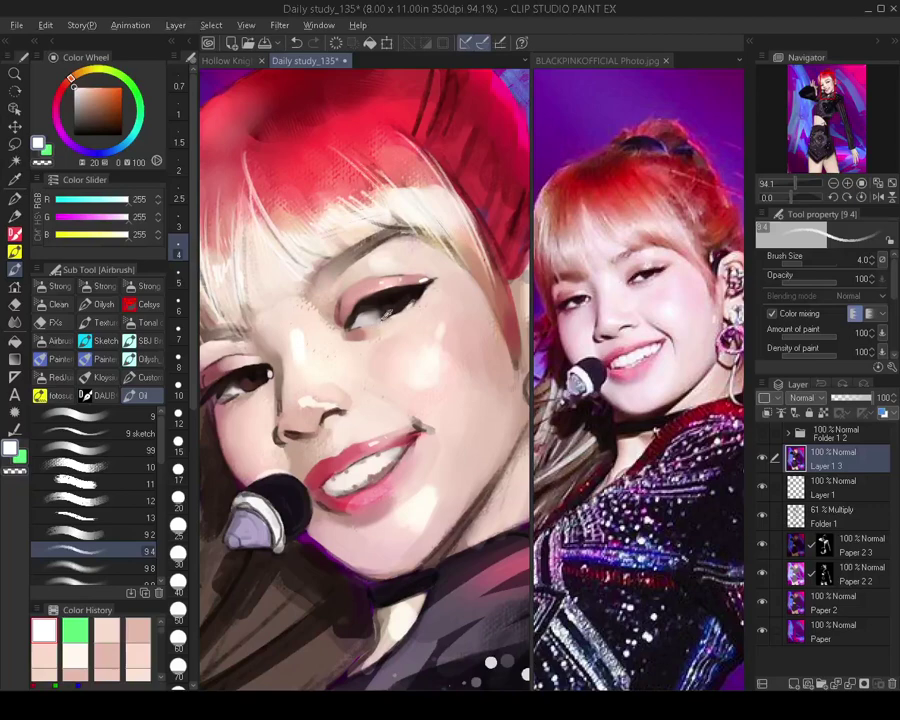
Darken the lower part of the far eye with a dark brown sampled from the near eye, using Oil brush 9 4 at sizes 8 and 9
left_click(388, 306, "alt")
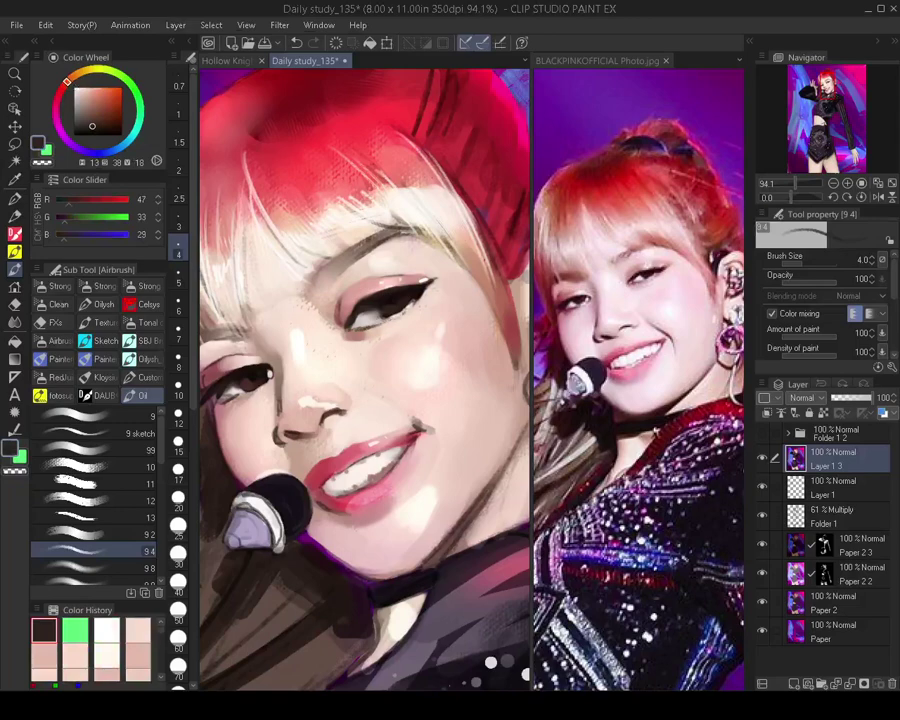
key("ctrl+z")
left_click_drag(387, 330, 383, 390)
left_click_drag(323, 366, 316, 290)
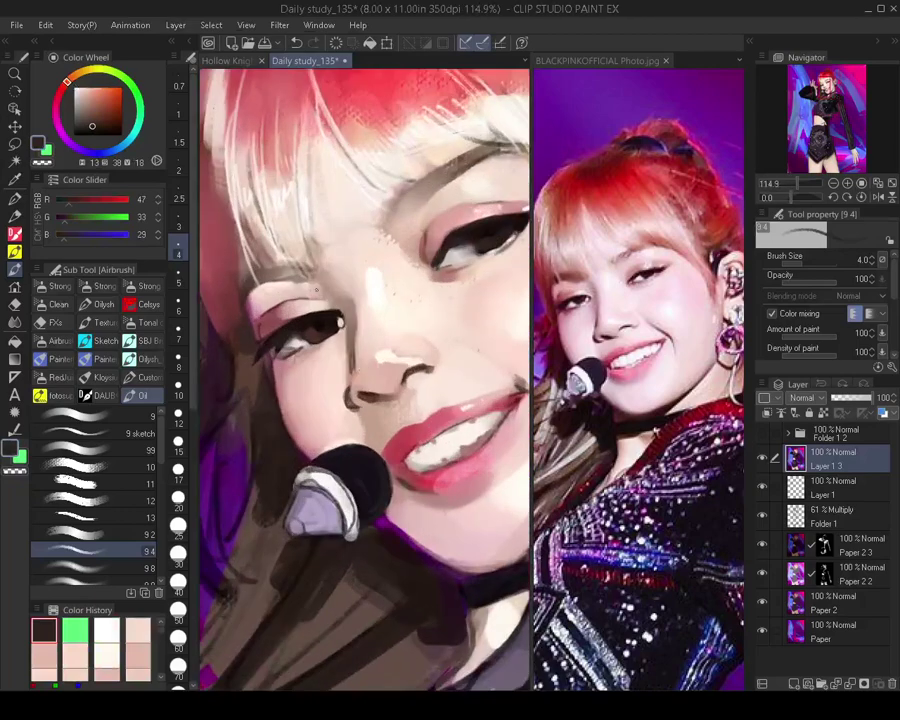
key("bracketright")
key("bracketright")
key("bracketright")
key("bracketright")
left_click_drag(278, 352, 308, 342)
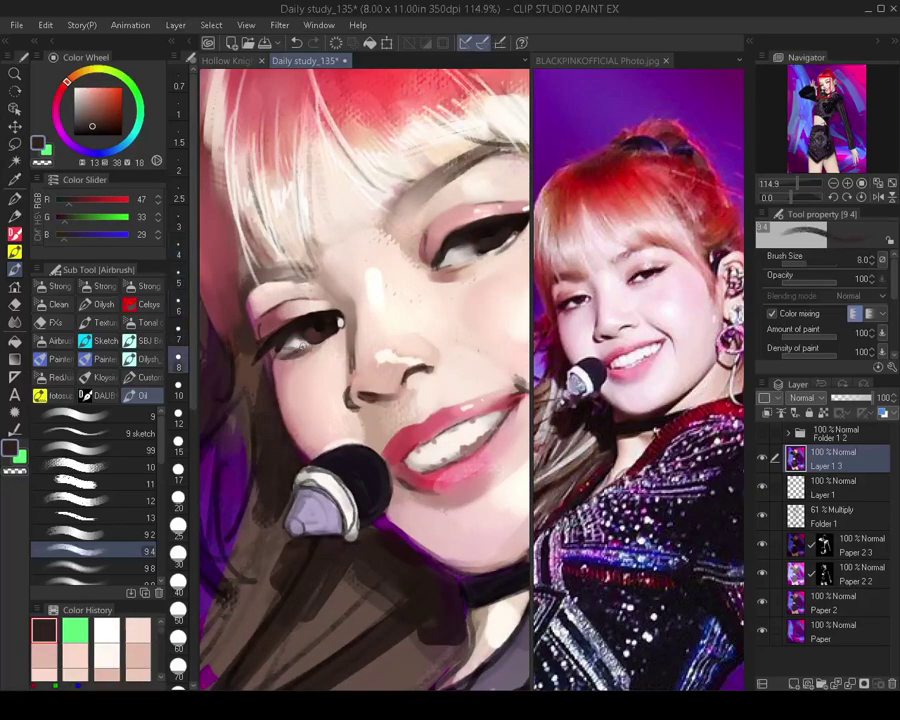
key("ctrl+z")
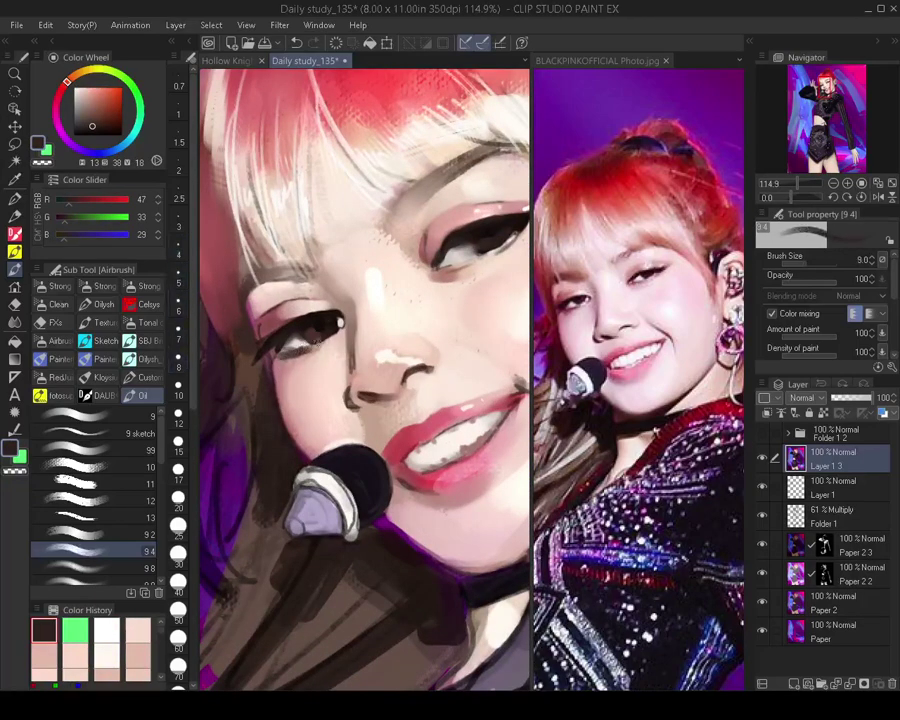
Select the lower cheek and jaw area freehand on Layer 1 3 and copy it onto a new layer
scroll(289, 371, "down", 5)
scroll(289, 371, "down", 4)
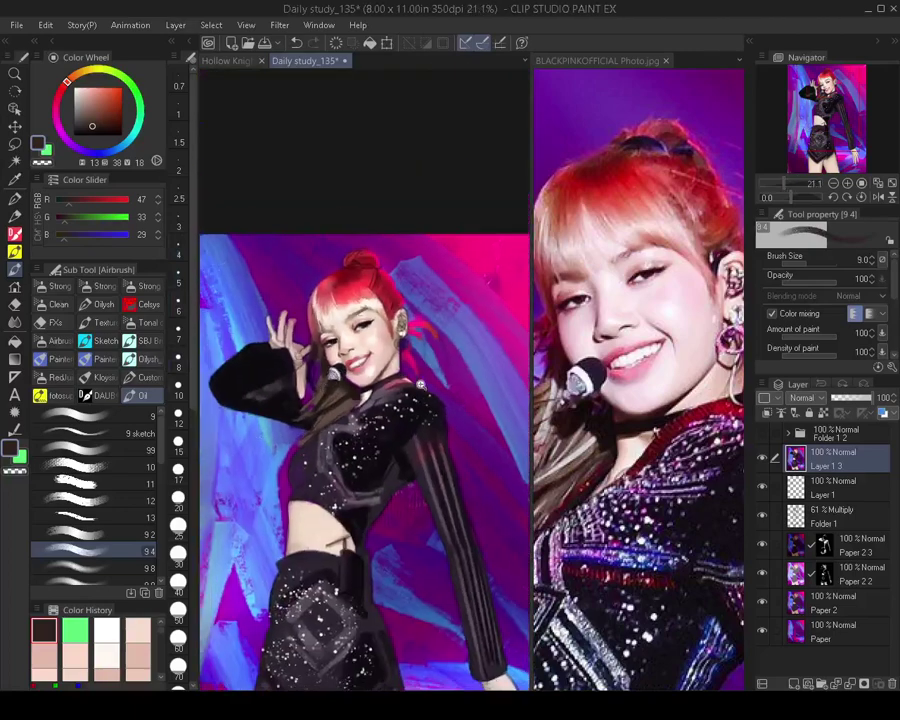
scroll(391, 428, "up", 4)
scroll(391, 428, "up", 2)
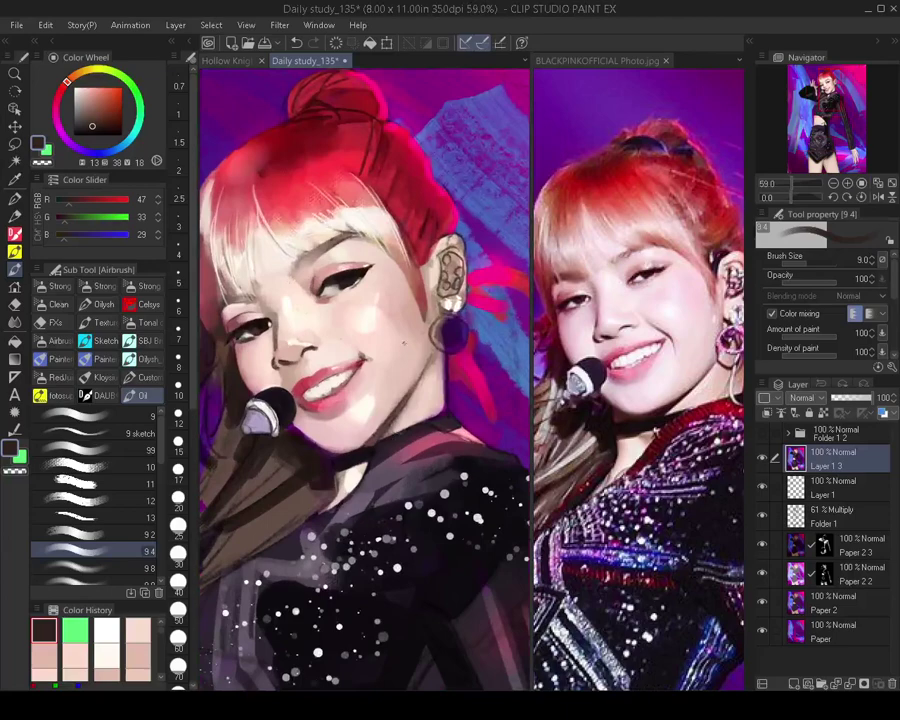
key("m")
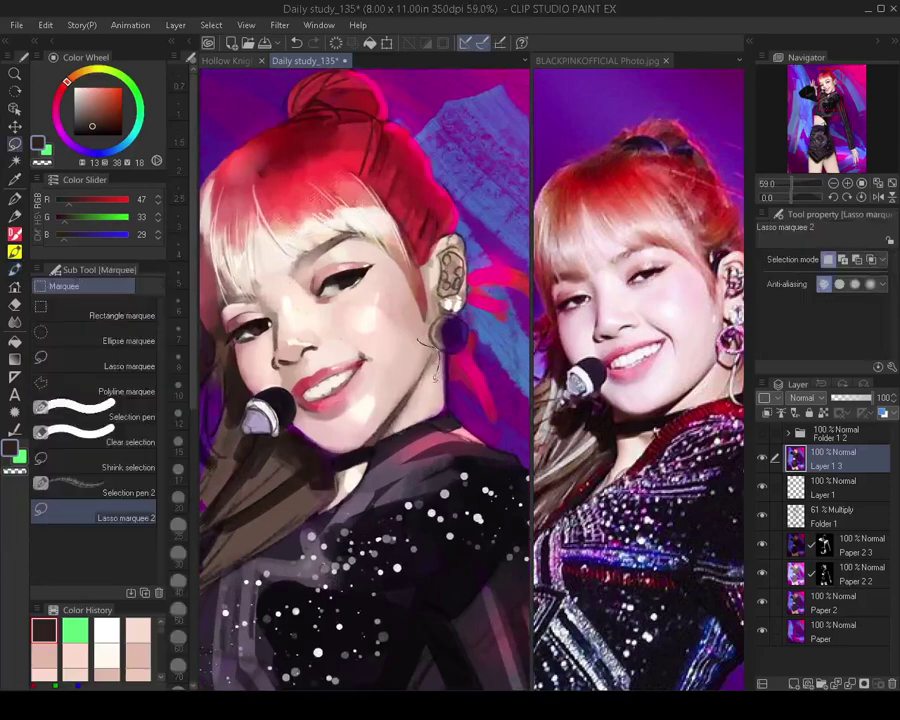
mouse_move(436, 376)
left_mouse_down()
mouse_move(396, 433)
mouse_move(350, 450)
mouse_move(334, 444)
mouse_move(342, 401)
mouse_move(405, 345)
left_mouse_up()
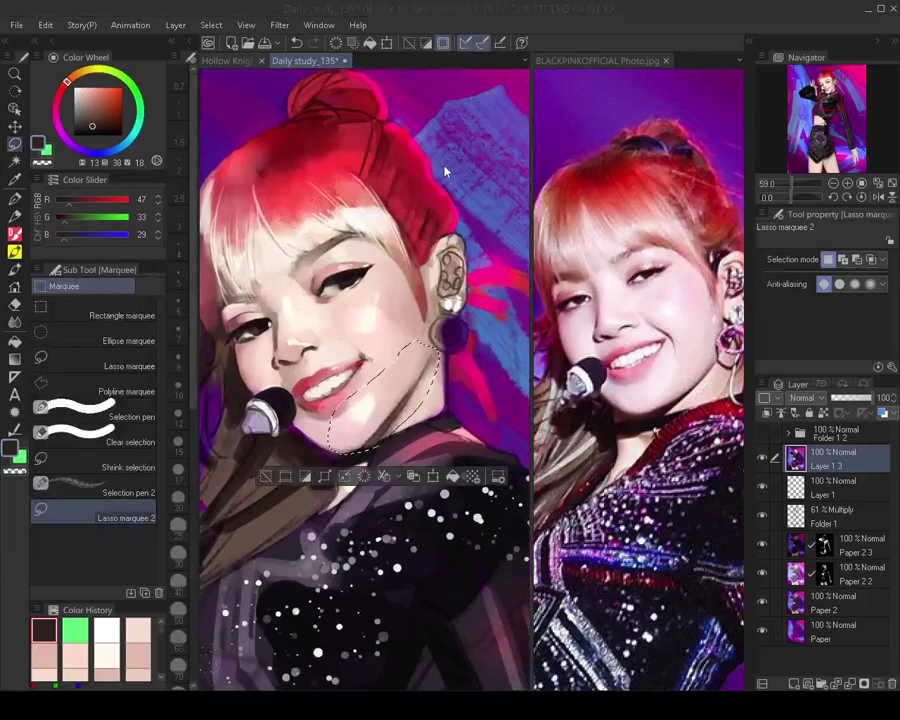
key("ctrl+c")
key("ctrl+v")
Reshape the copied jaw piece with a 4 by 4 mesh transformation, shifting points near the cheek, ear side and chin slightly outward
key("ctrl+t")
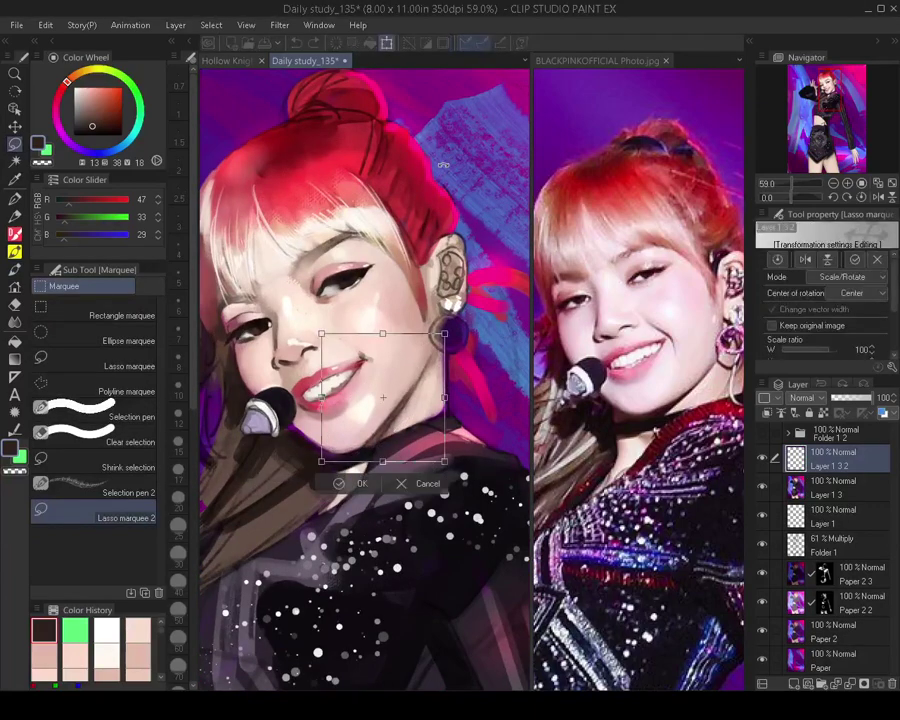
key("ctrl+shift+t")
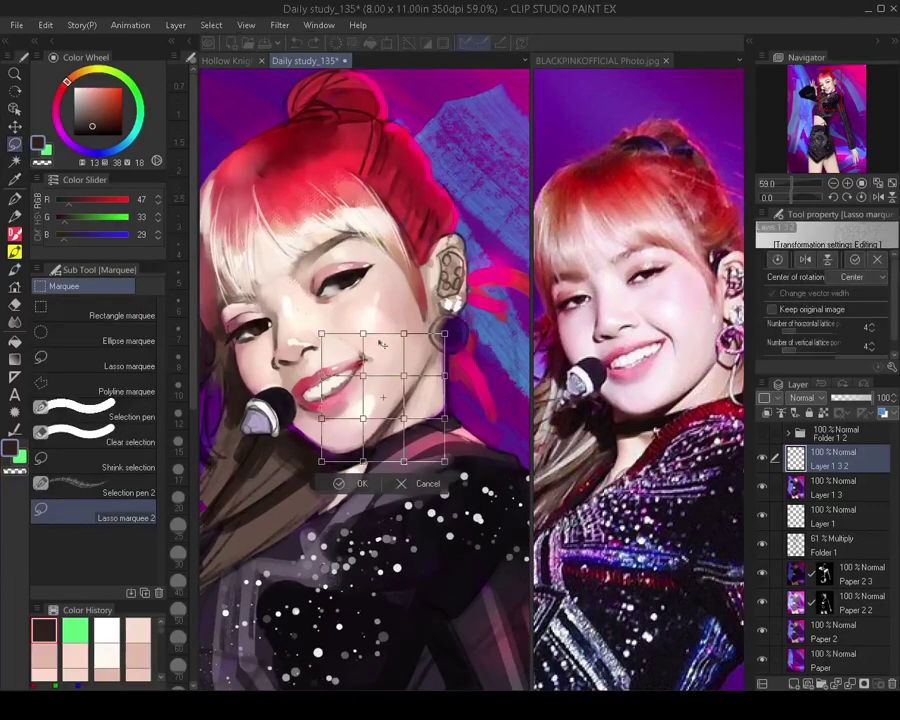
left_click_drag(404, 419, 411, 375)
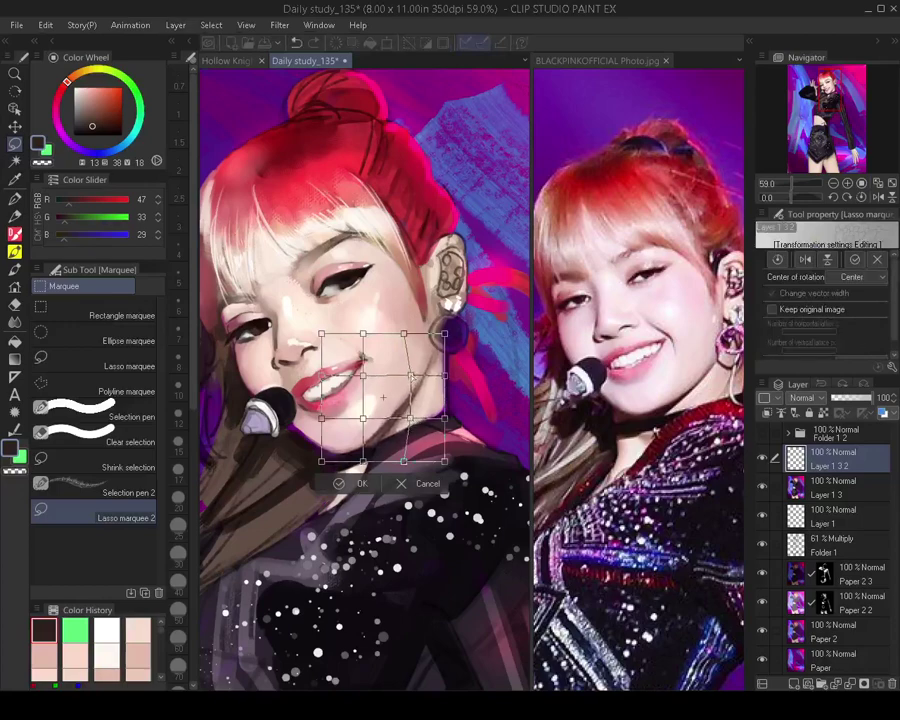
left_click_drag(445, 334, 450, 337)
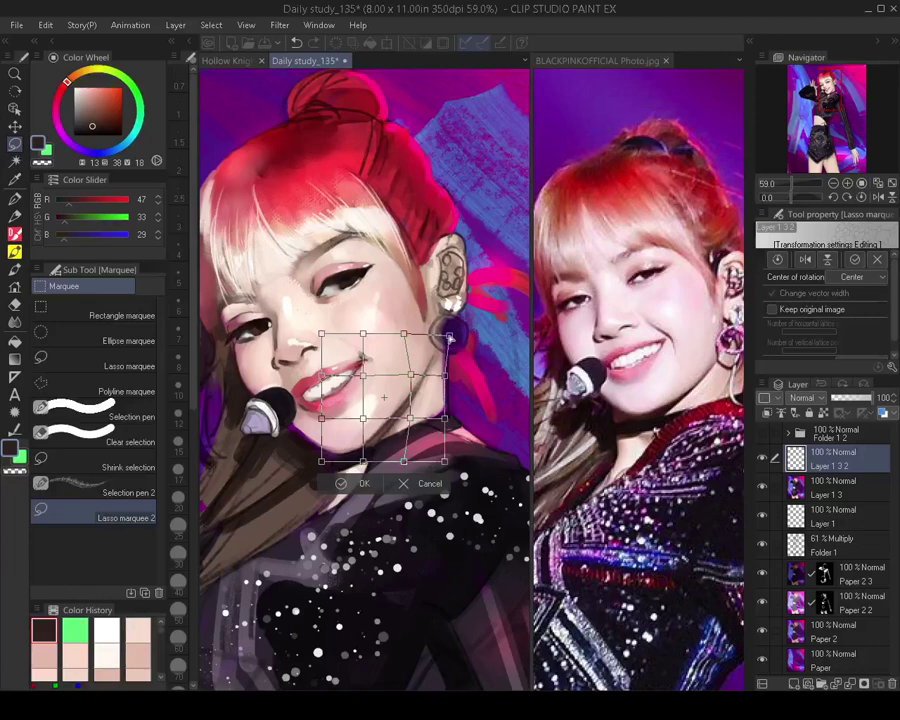
left_click_drag(364, 462, 320, 461)
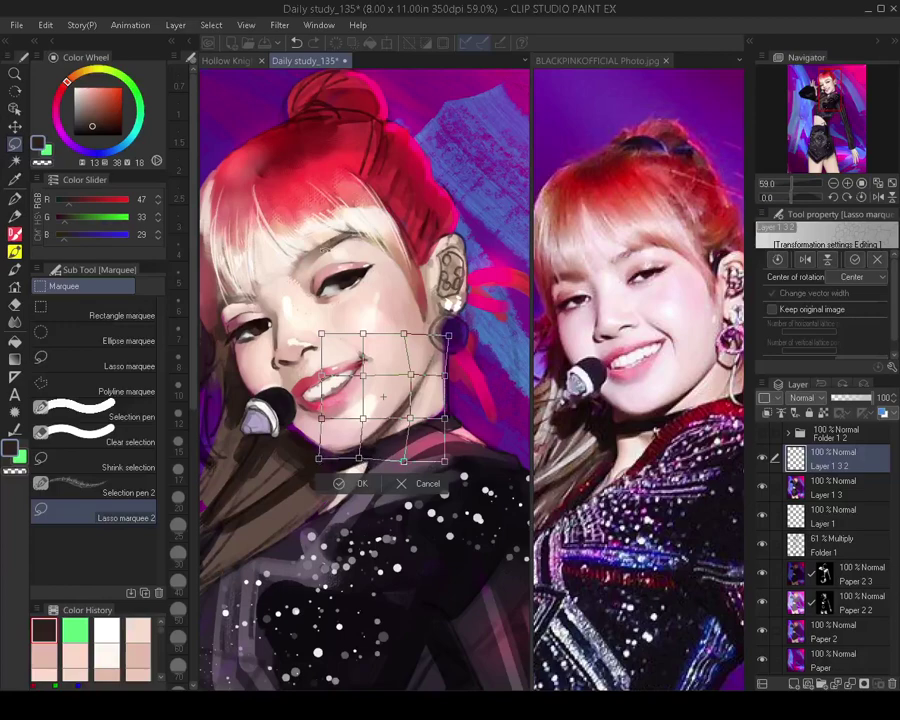
key("Return")
Check the reshaped jaw against the wider figure and merge the copied piece down into Layer 1 3
scroll(378, 442, "down", 4)
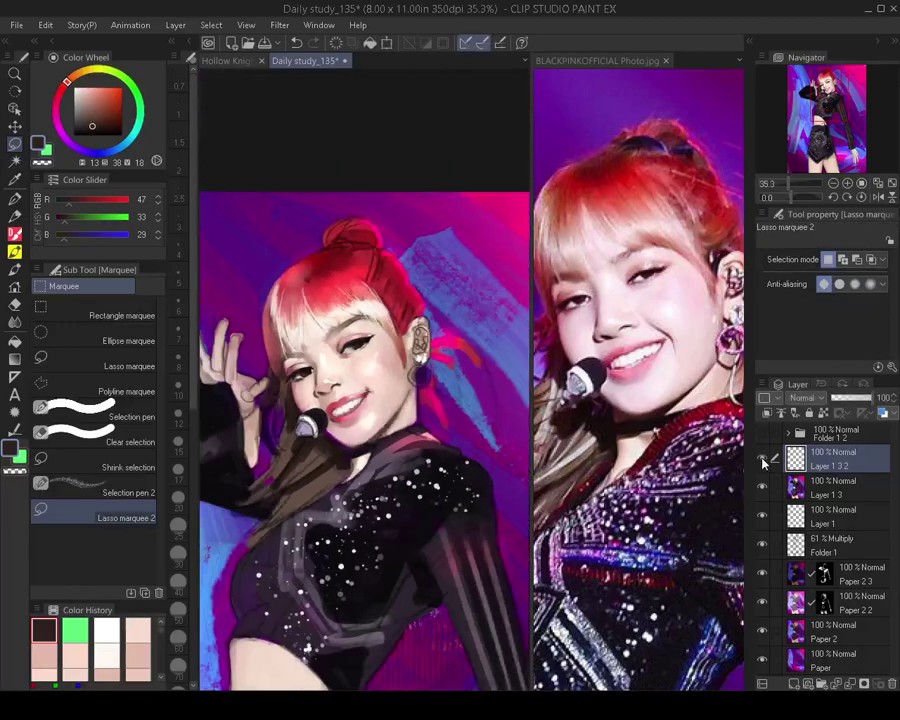
key("ctrl+plus")
key("ctrl+plus")
scroll(373, 456, "up", 1)
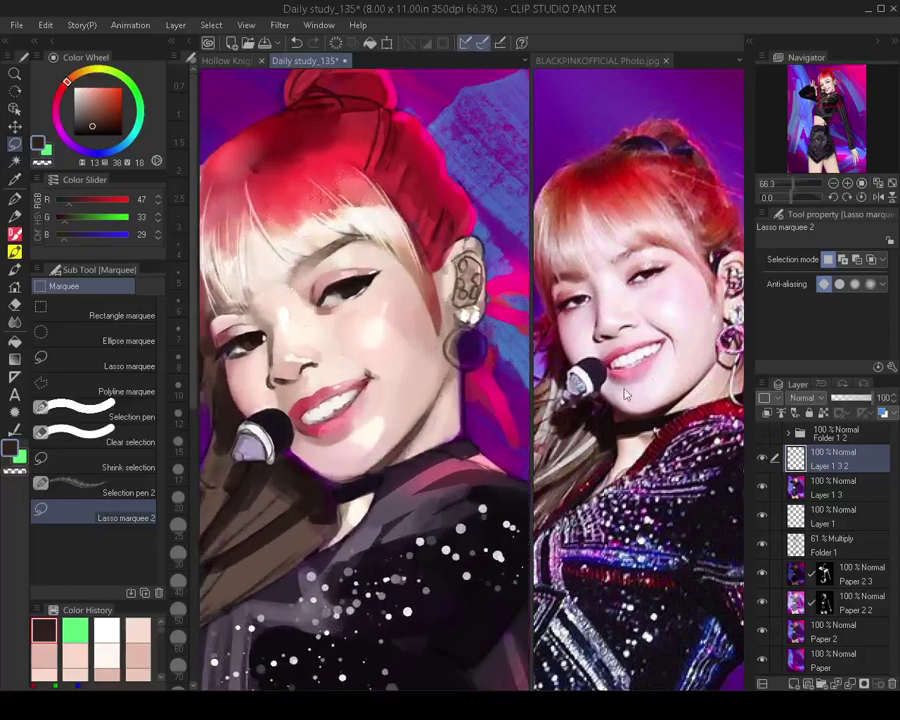
key("ctrl+e")
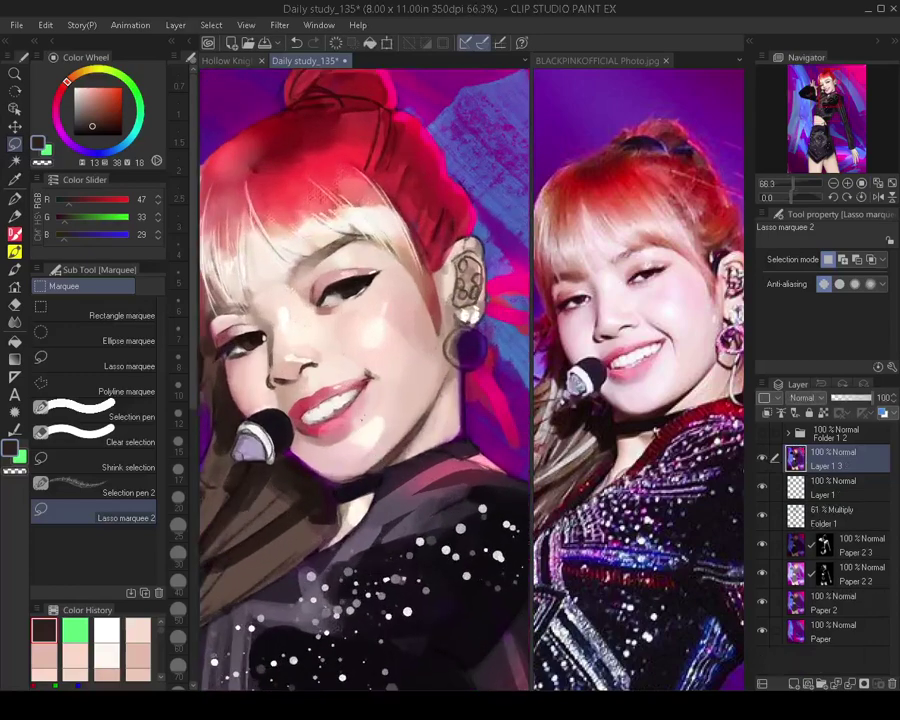
Darken the choker beneath the chin with a sampled near-black, using Oil brush 9 4 at size 15
key("b")
left_click(346, 485, "alt")
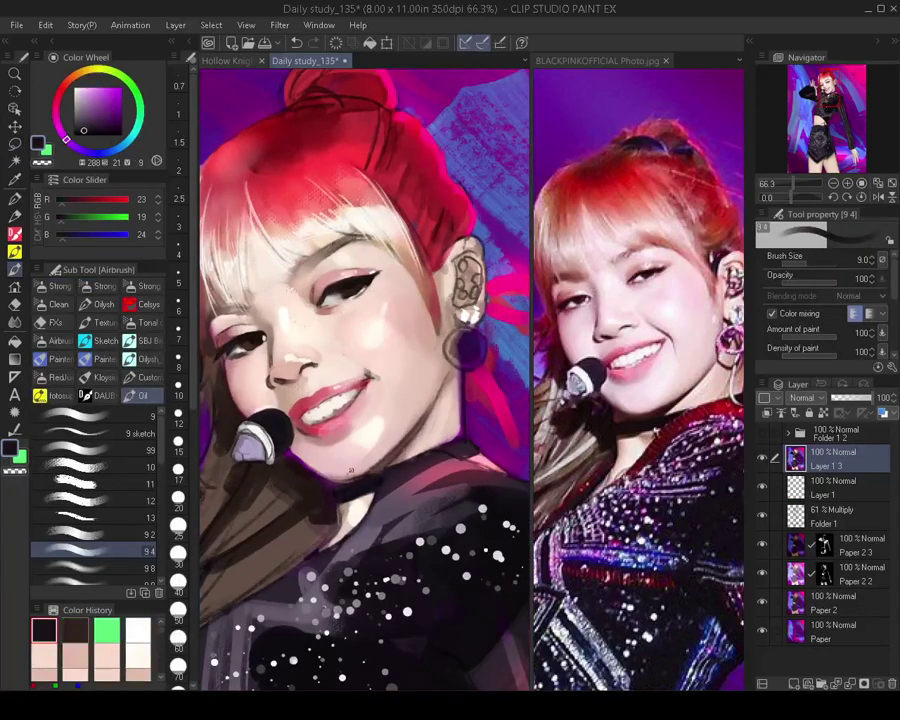
key("]")
key("]")
key("]")
key("]")
Rework the strip of neck below the choker with sampled greyish beige and light skin pink at sizes 8 and 7
left_click(353, 518, "alt")
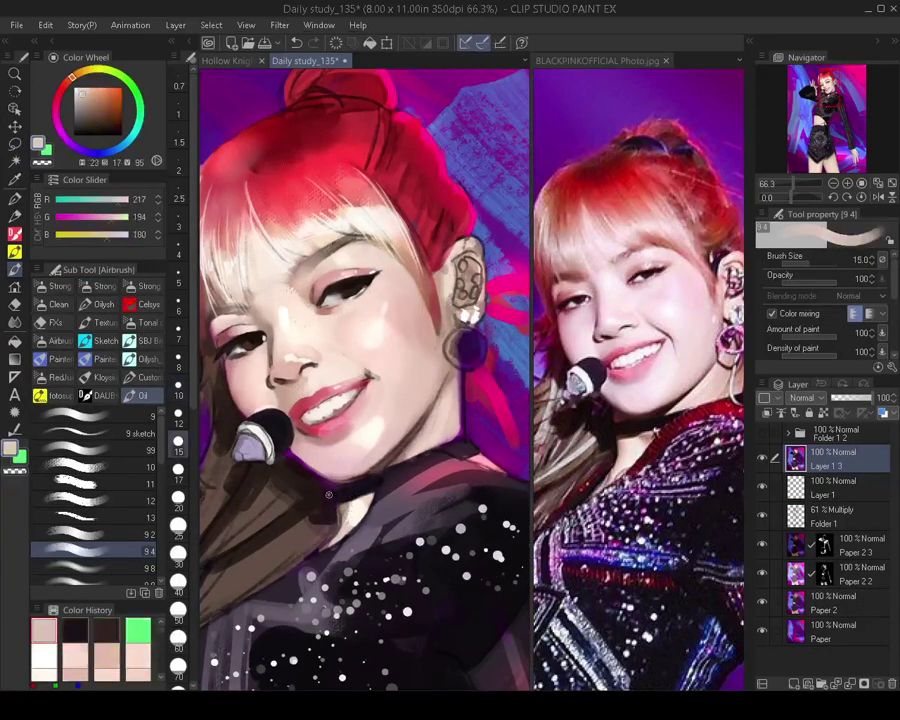
key("bracketleft")
key("bracketleft")
key("bracketleft")
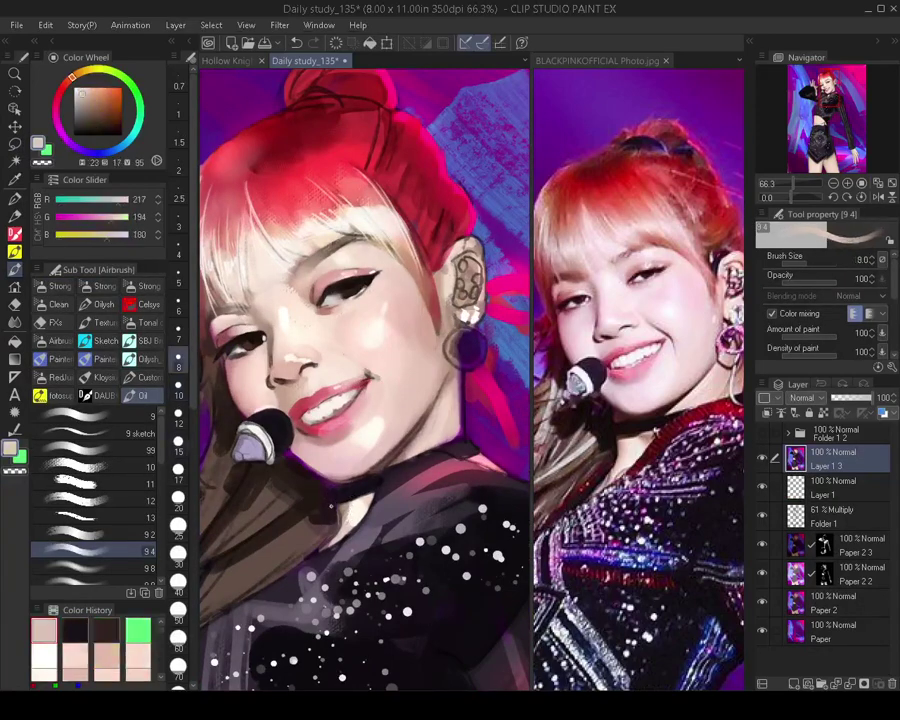
key("bracketleft")
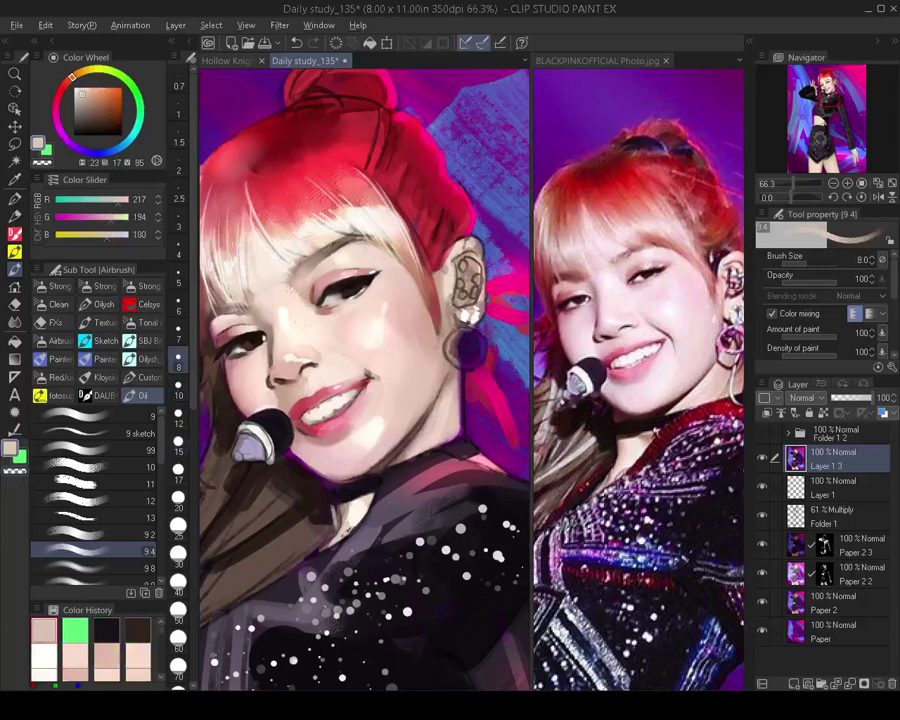
left_click(353, 512, "alt")
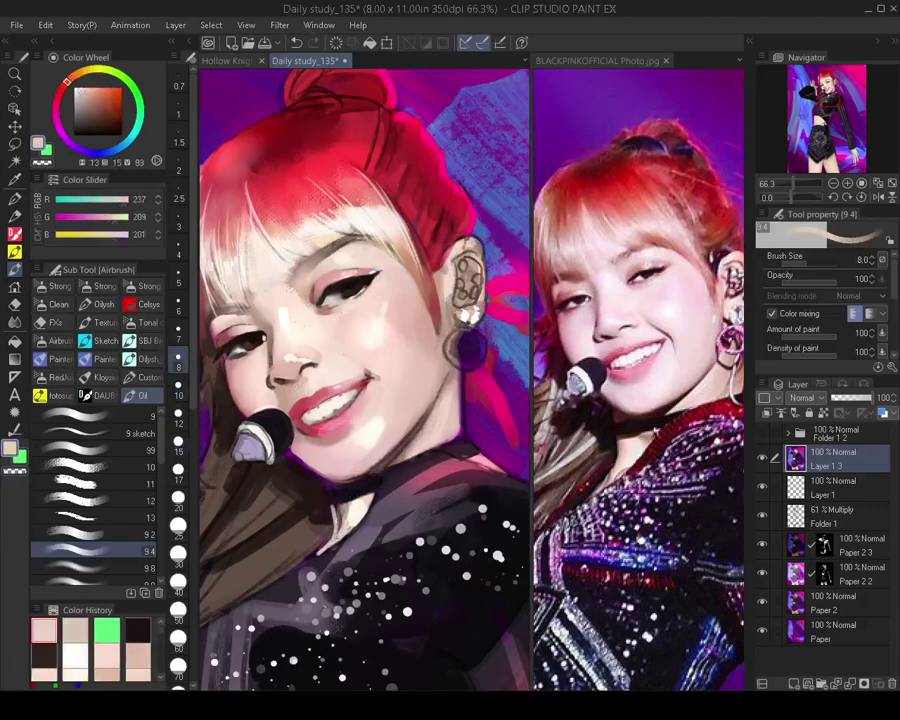
key("ctrl+z")
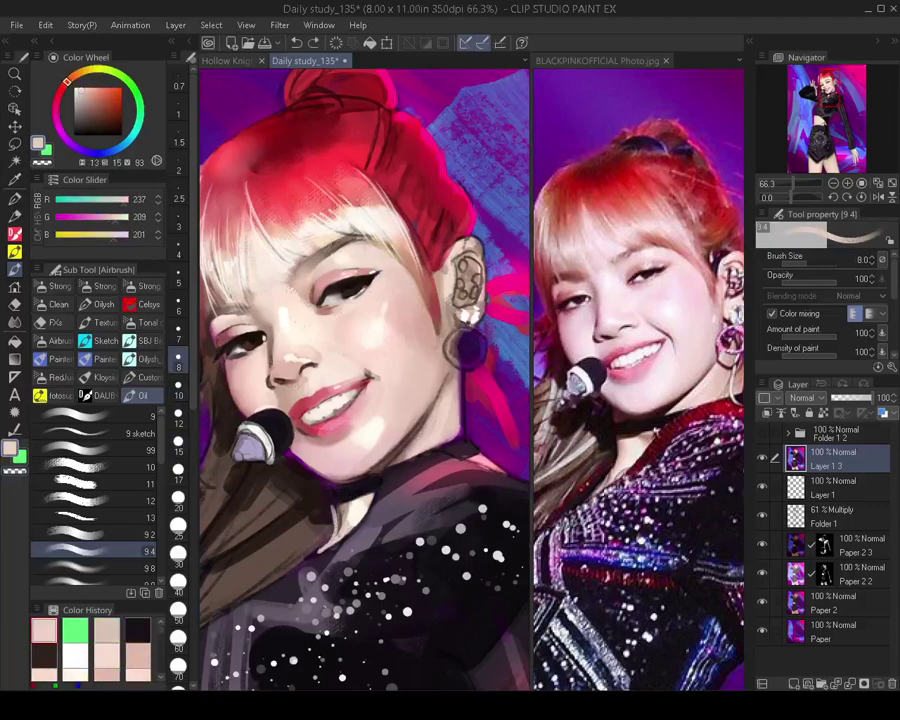
key("bracketleft")
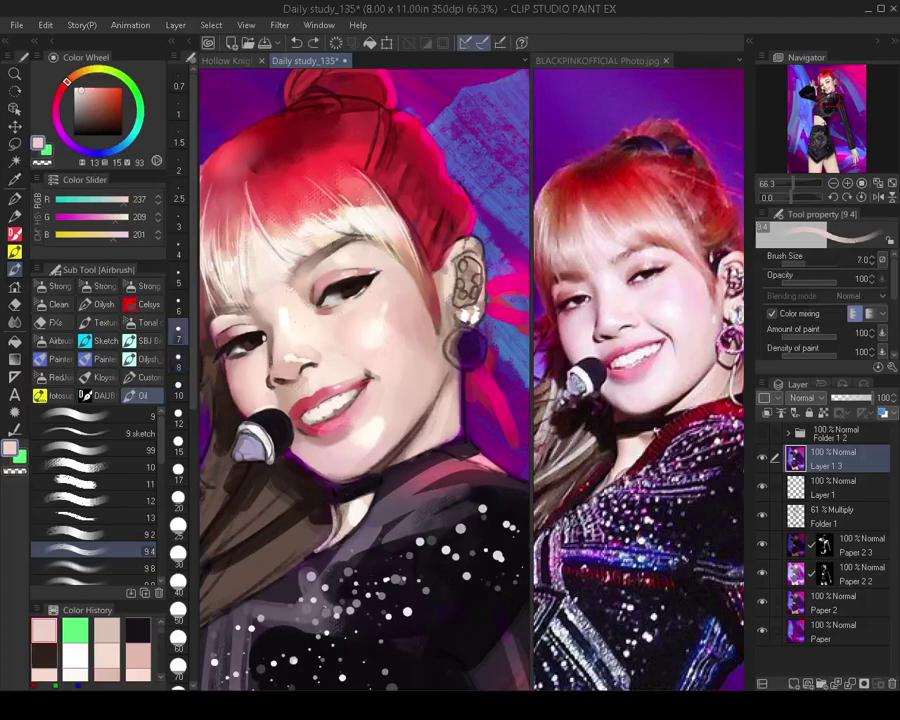
Redefine the choker's lower edge with sampled near-black at size 15 and sample a near-white for the neck highlight below it
key("bracketright")
key("bracketright")
key("bracketright")
key("bracketright")
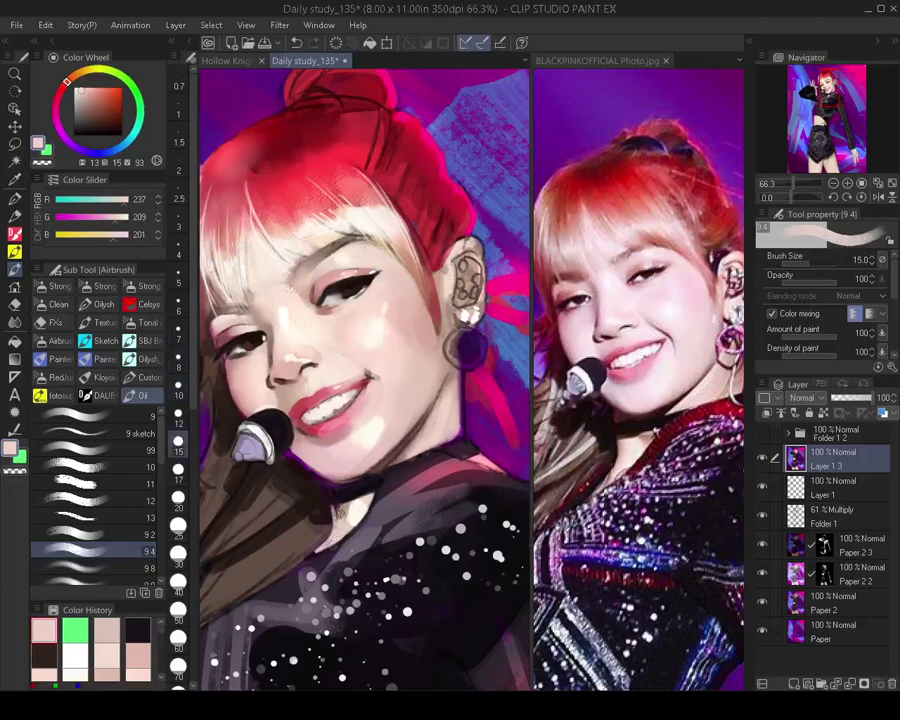
left_click(341, 496, "alt")
left_click_drag(339, 498, 348, 492)
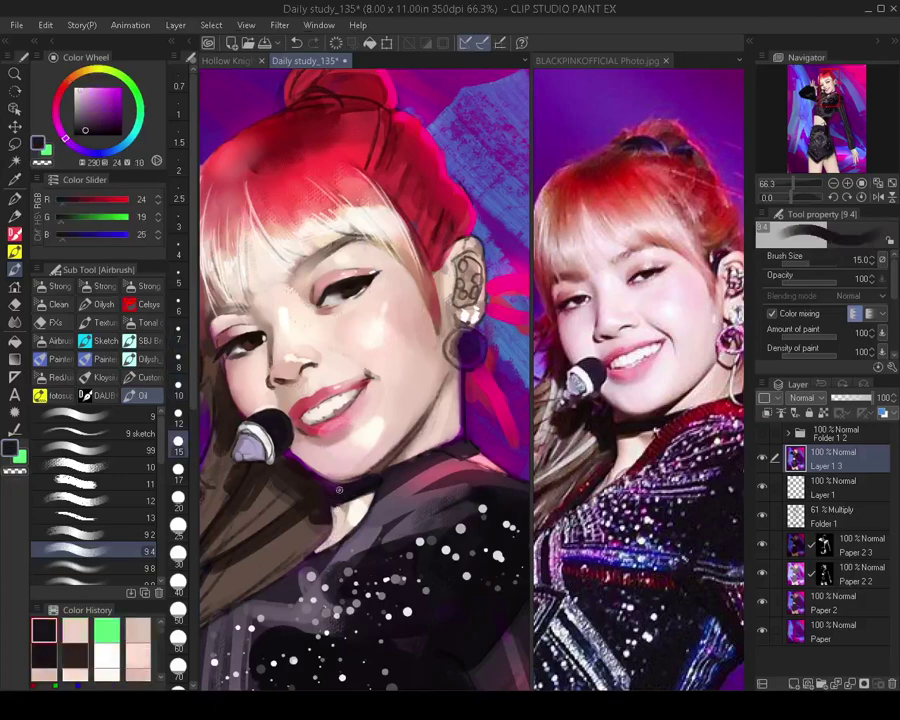
mouse_move(371, 497)
left_mouse_down()
mouse_move(344, 520)
mouse_move(345, 533)
left_mouse_up()
left_click(347, 513, "alt")
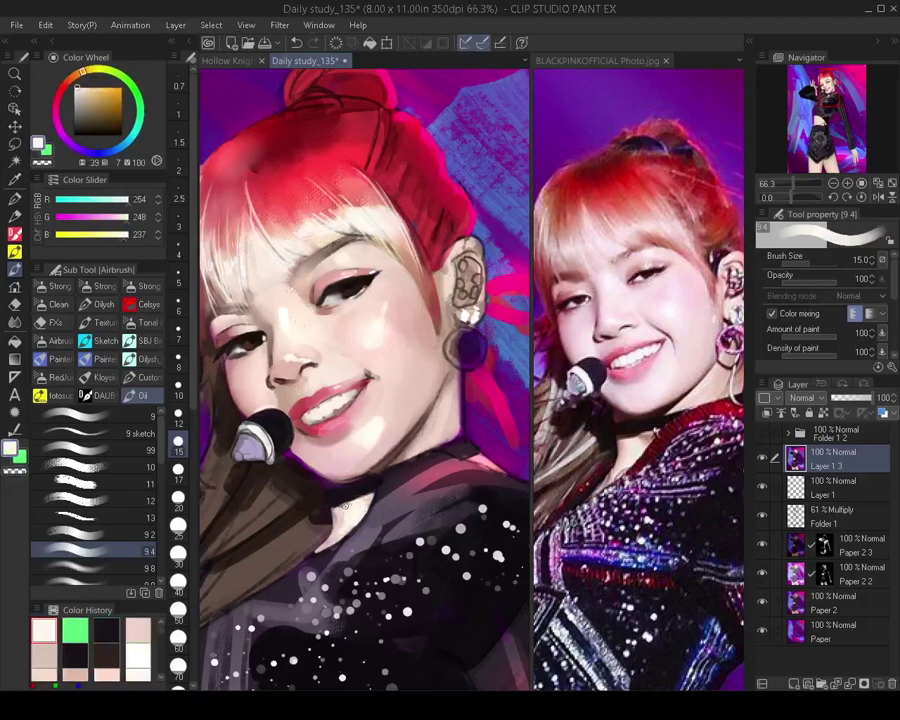
Shade the neck under the jaw with sampled browns and a richer dark red-brown, reducing the brush to sizes 12.5 and 10
left_click(406, 449, "alt")
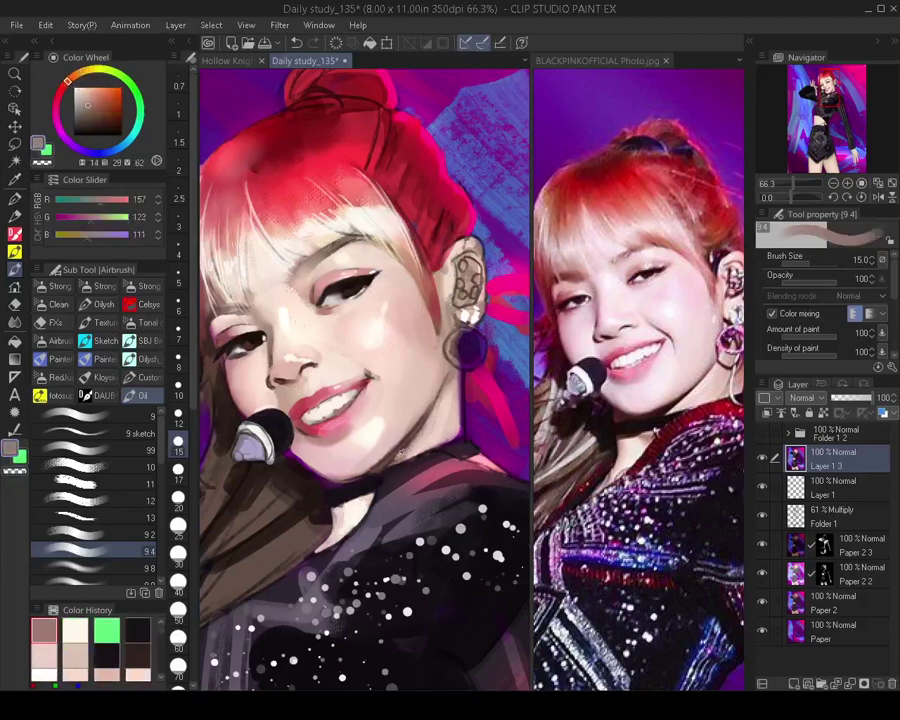
left_click(402, 451, "alt")
key("[")
left_click(240, 306, "alt")
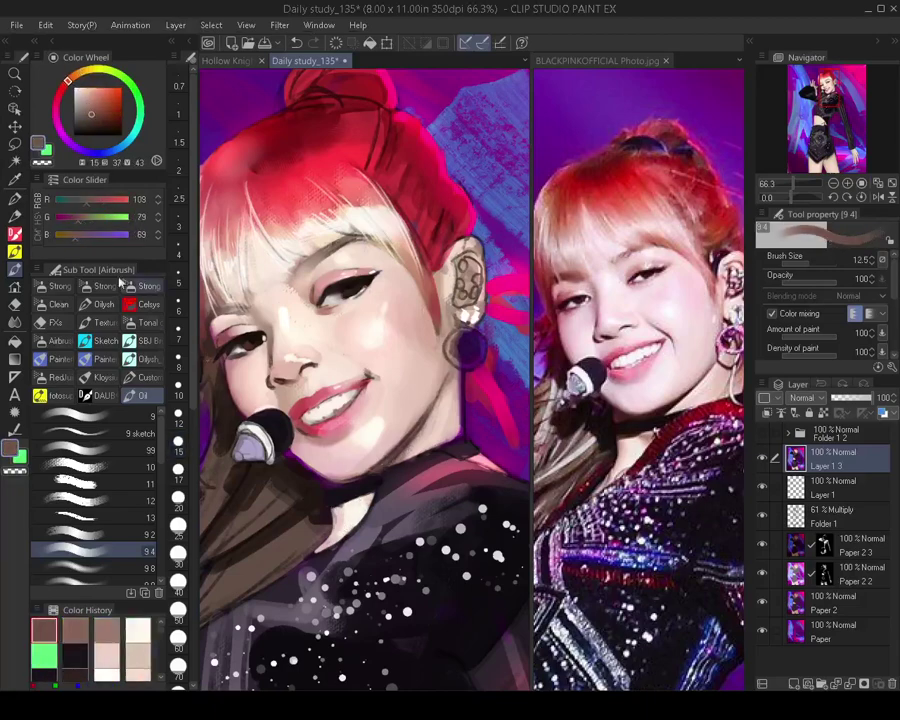
left_click(110, 120)
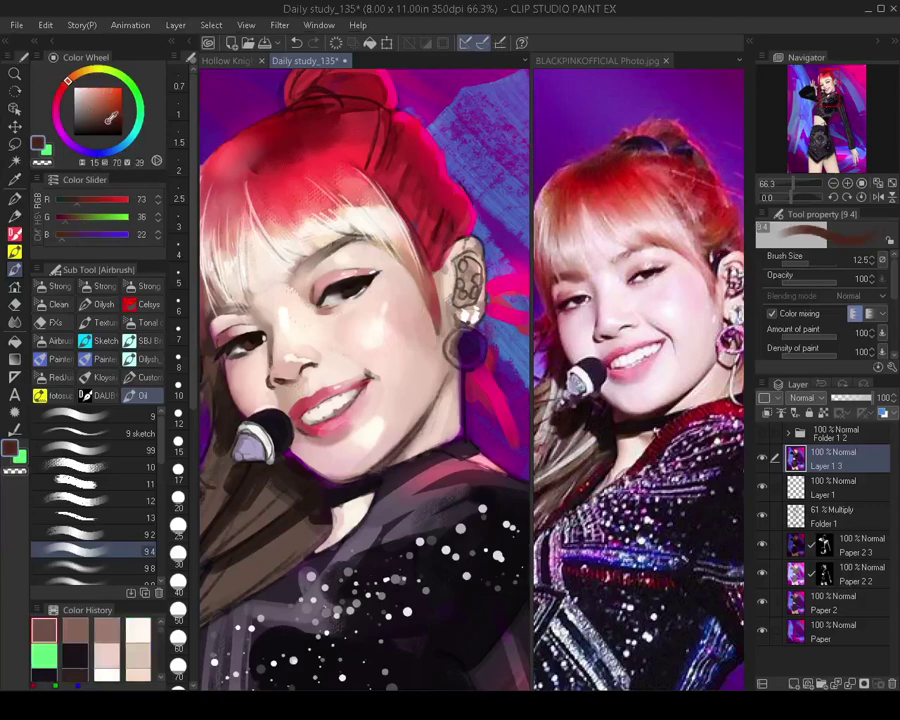
key("bracketleft")
left_click_drag(384, 462, 394, 453)
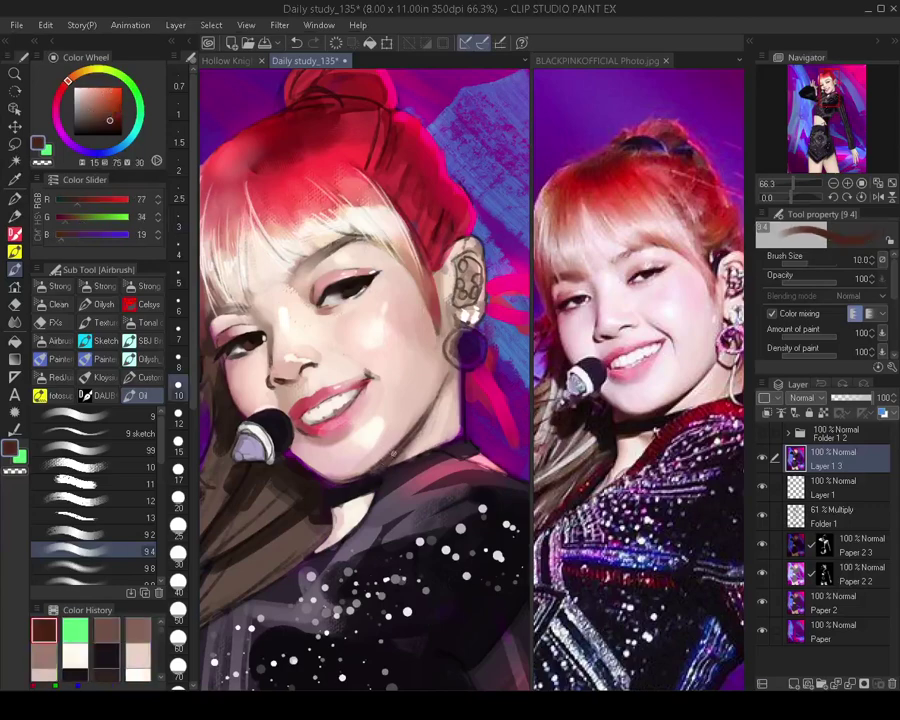
Deepen the shadow between jaw and choker with a very dark red-brown (RGB 47, 15, 4) at sizes 10 and 5
left_click(118, 126)
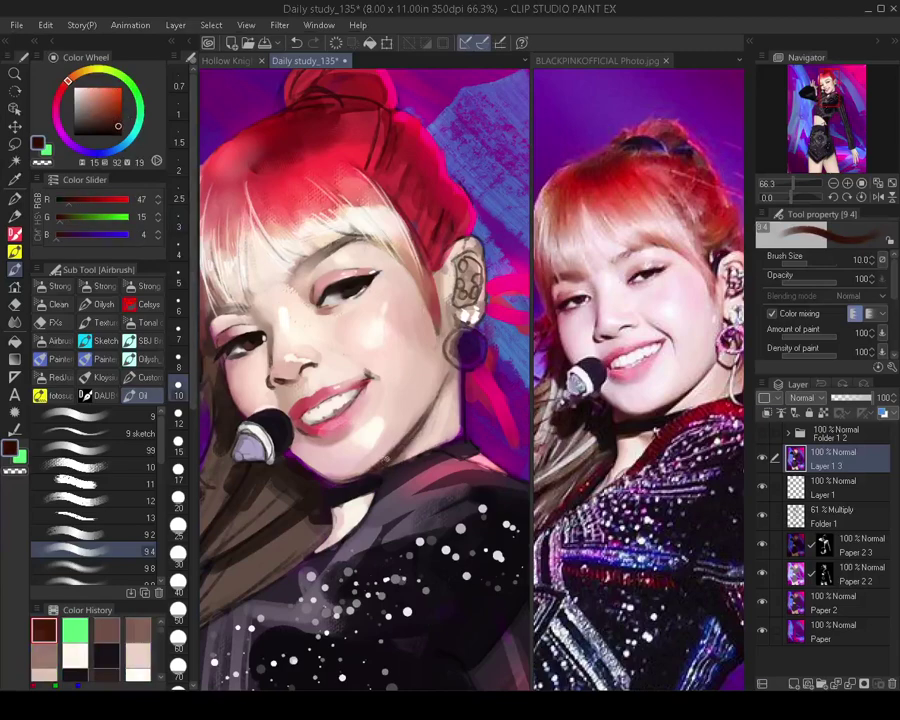
left_click_drag(372, 469, 387, 457)
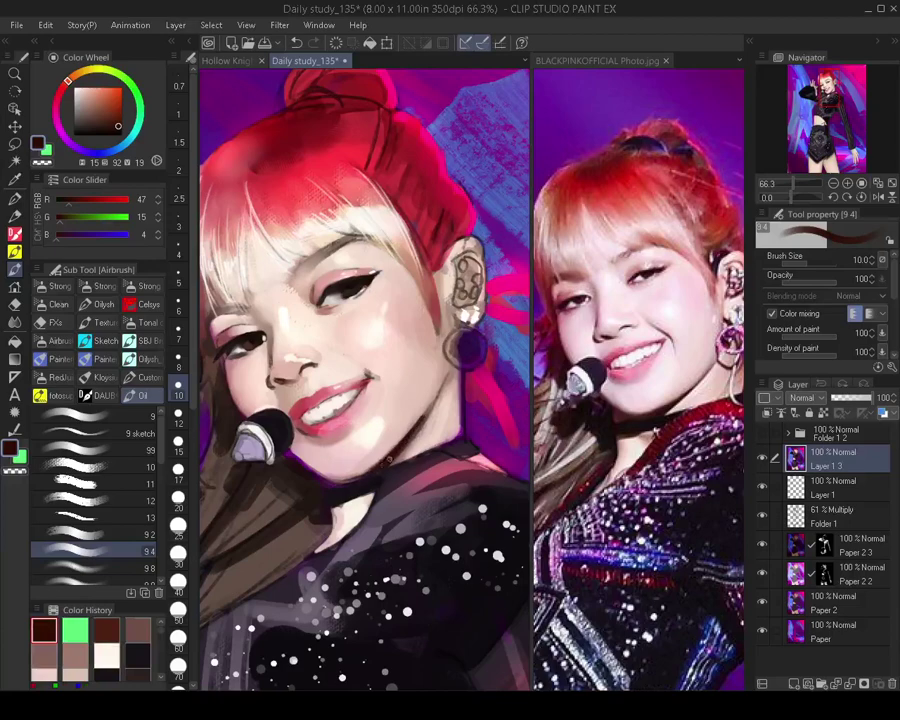
left_click(178, 282)
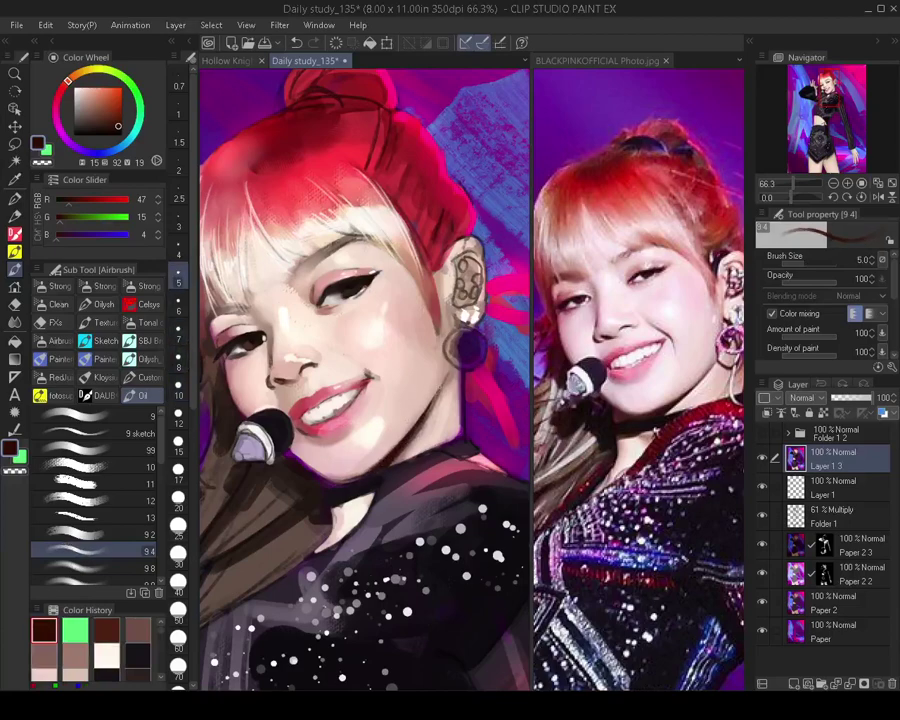
Lighten the jaw's outer edge below the earring with sampled light skin pink (RGB 237, 209, 199), enlarging the brush to 17.5
key("bracketright")
key("bracketright")
key("bracketright")
left_click(313, 286, "alt")
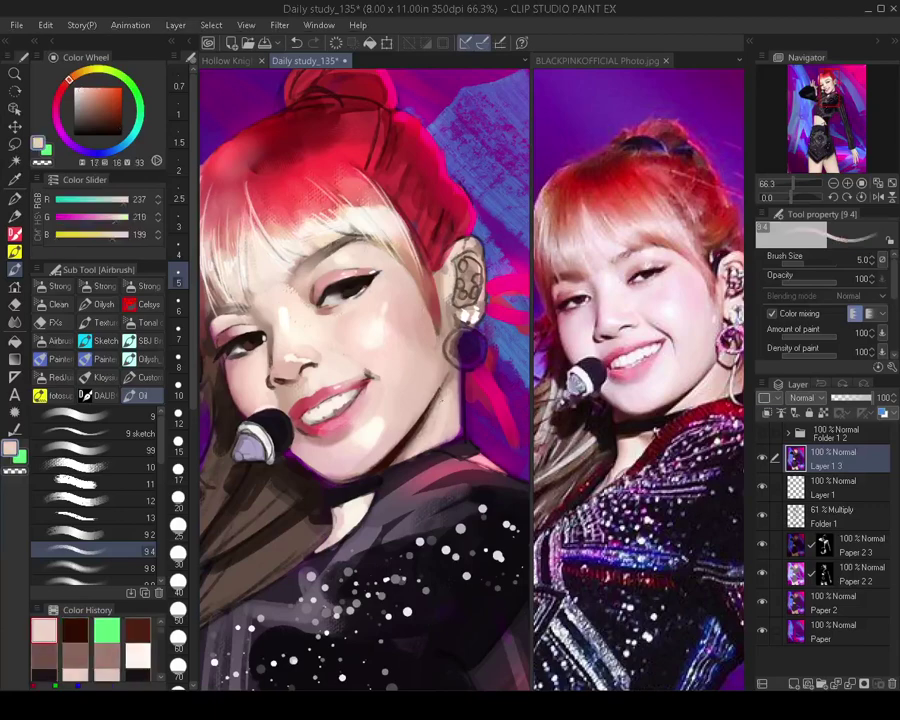
left_click(313, 286, "alt")
left_click(437, 438, "alt")
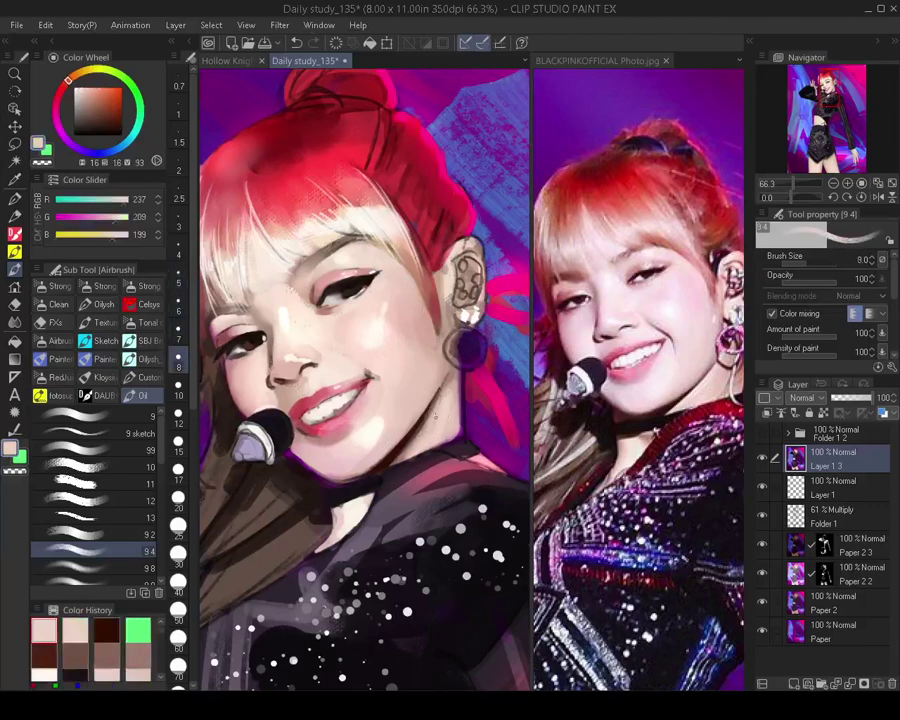
key("bracketright")
key("bracketright")
key("bracketright")
key("bracketright")
key("bracketright")
left_click_drag(438, 391, 413, 434)
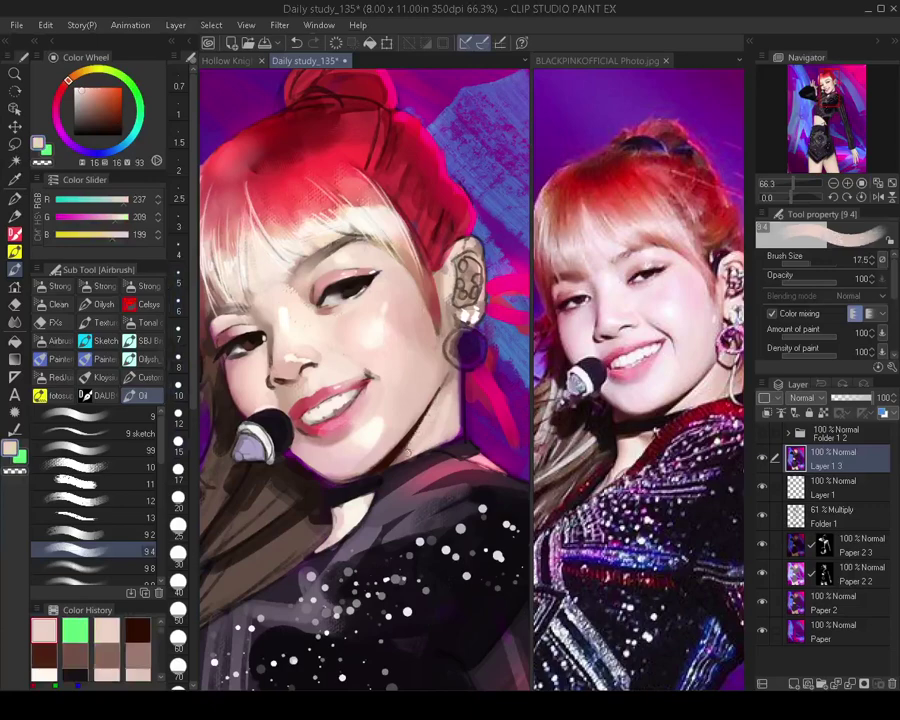
Refine the edge between neck and choker at brush size 15, then sample a dark purple (RGB 46, 28, 39) from the outfit
key("bracketleft")
key("bracketleft")
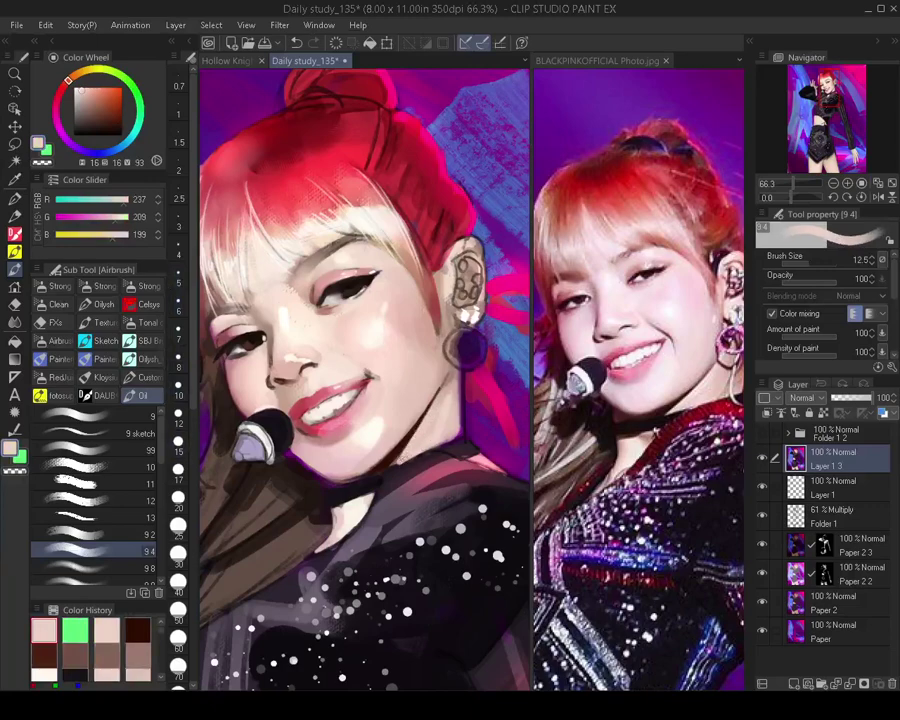
key("bracketright")
mouse_move(395, 463)
left_mouse_down()
mouse_move(455, 434)
mouse_move(391, 473)
mouse_move(458, 438)
mouse_move(427, 464)
mouse_move(464, 453)
left_mouse_up()
left_click(432, 454, "alt")
scroll(450, 450, "down", 5)
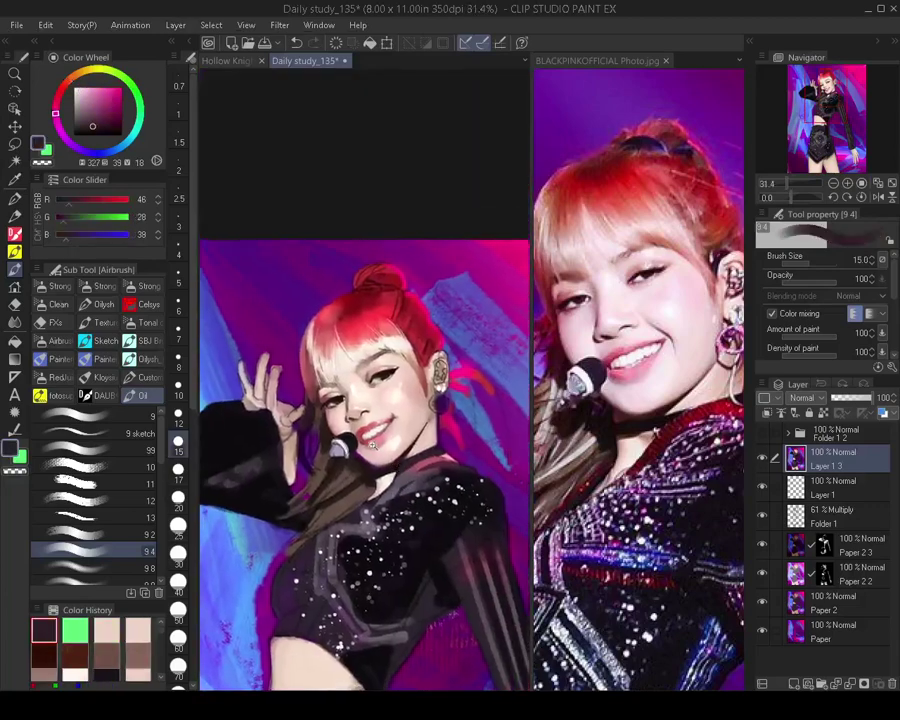
Brighten the cheek beside the nose with sampled creamy near-white (RGB 255, 247, 237) at brush size 9
scroll(384, 437, "up", 3)
scroll(383, 437, "up", 2)
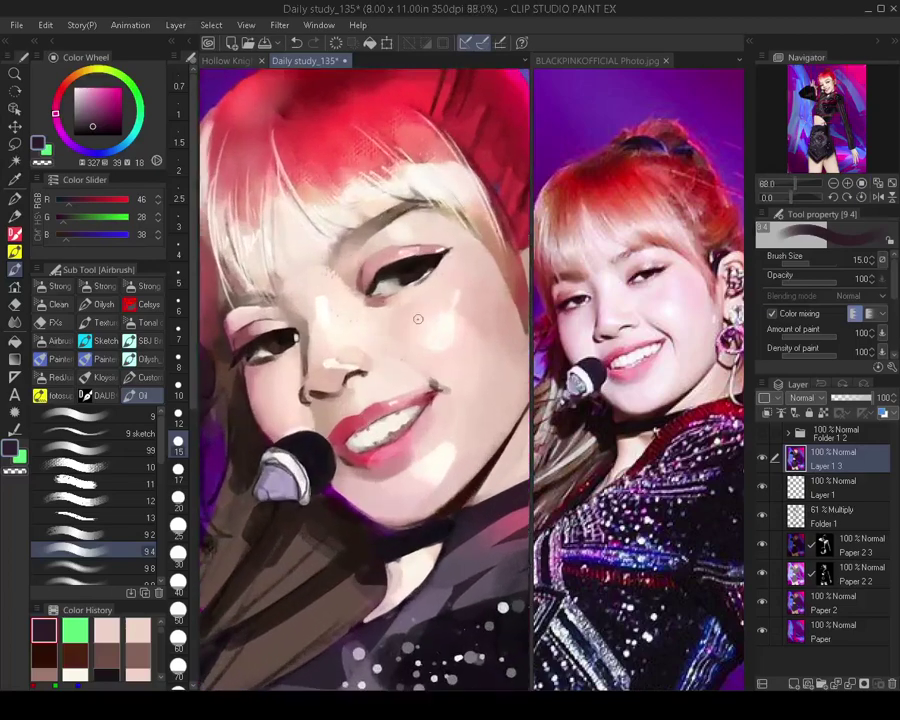
left_click(438, 333, "alt")
key("bracketleft")
key("bracketleft")
left_click_drag(377, 361, 369, 352)
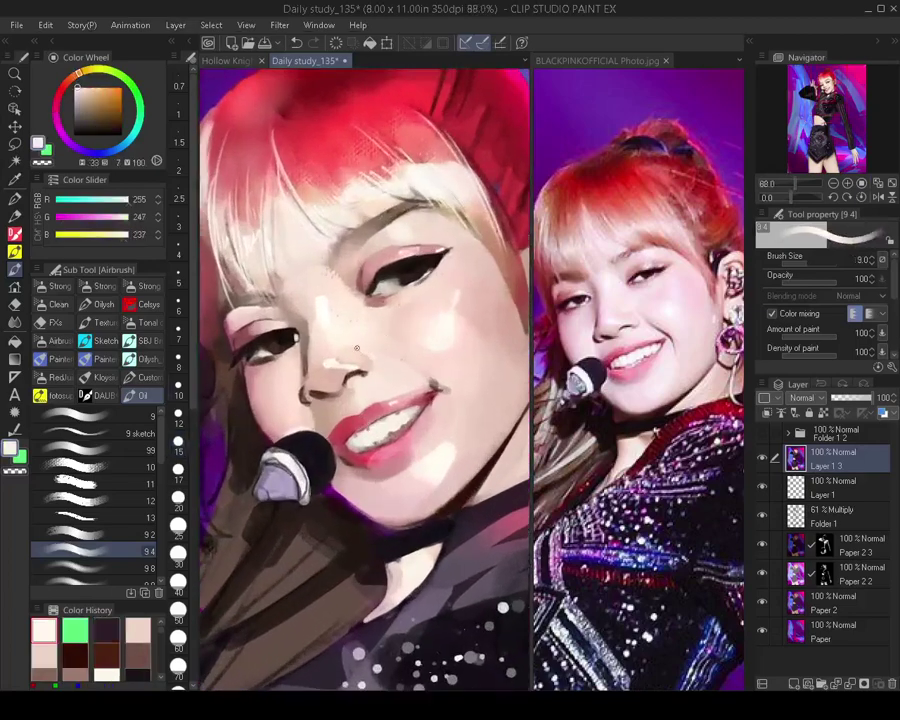
Flip the canvas view and soften the skin around nose and smile with sampled pale peach (RGB 255, 232, 219) at size 9
key("h")
key("bracketleft")
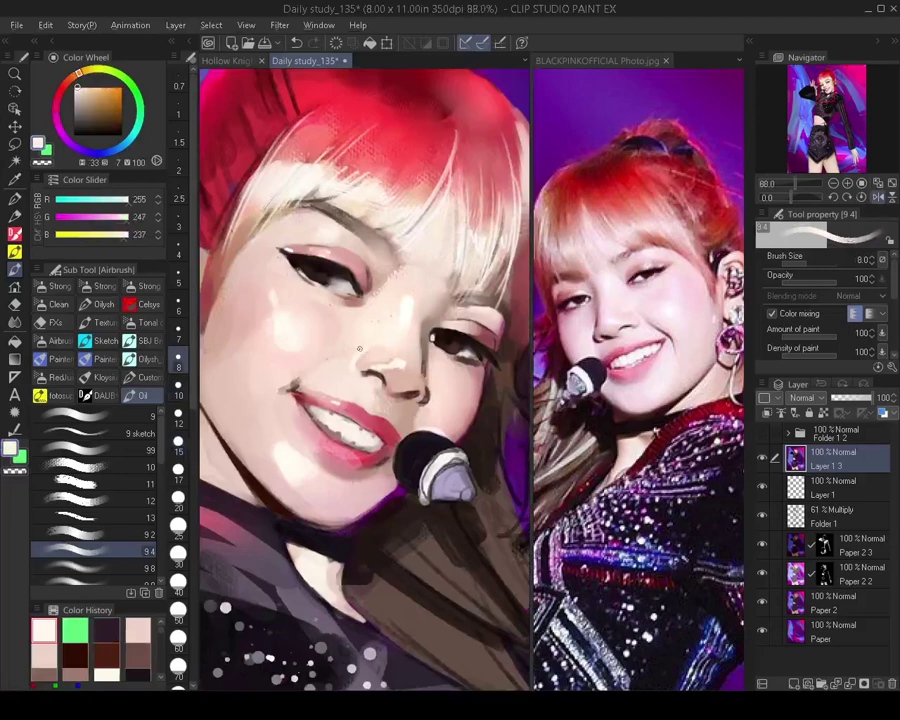
left_click(356, 351, "alt")
key("bracketright")
left_click_drag(356, 393, 300, 402)
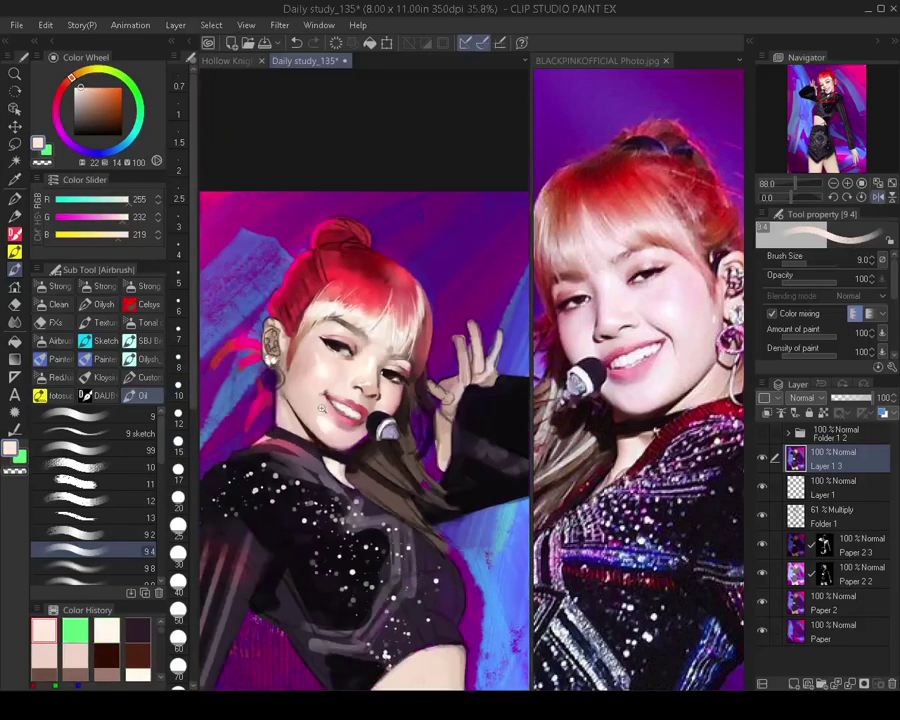
Restore the unflipped view and start a flyaway hair at the crown with the Clean Stroke brush, sampled crimson (RGB 255, 20, 83), size 10
key("h")
left_click_drag(450, 430, 371, 350)
scroll(405, 424, "up", 3)
scroll(390, 410, "down", 4)
mouse_move(640, 308)
left_mouse_down()
mouse_move(629, 322)
mouse_move(596, 315)
left_mouse_up()
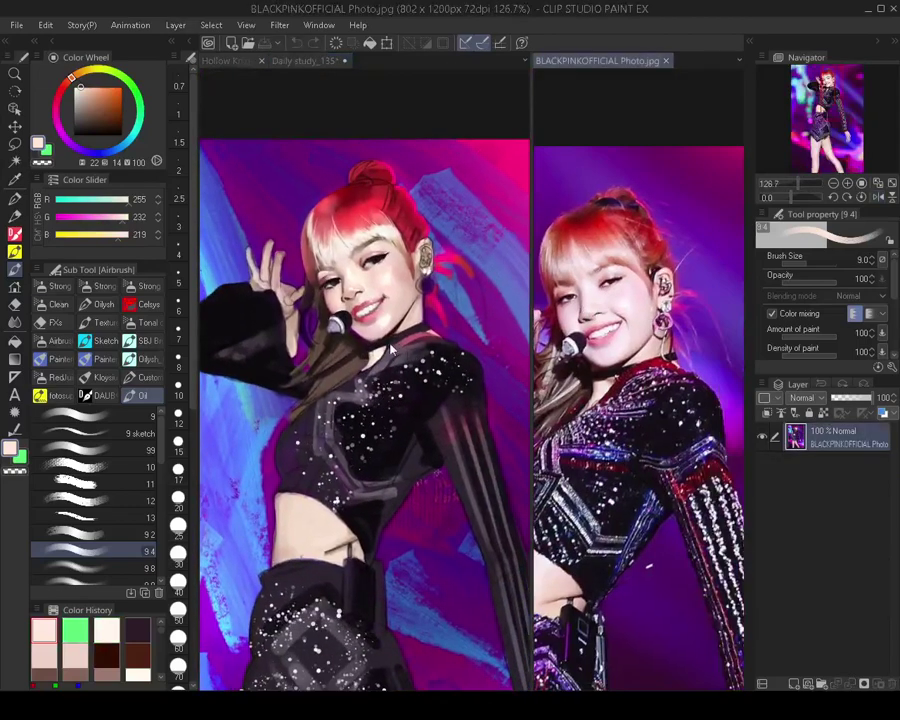
mouse_move(420, 238)
left_mouse_down()
mouse_move(419, 284)
mouse_move(464, 284)
left_mouse_up()
left_click_drag(160, 446, 160, 565)
left_click(144, 577)
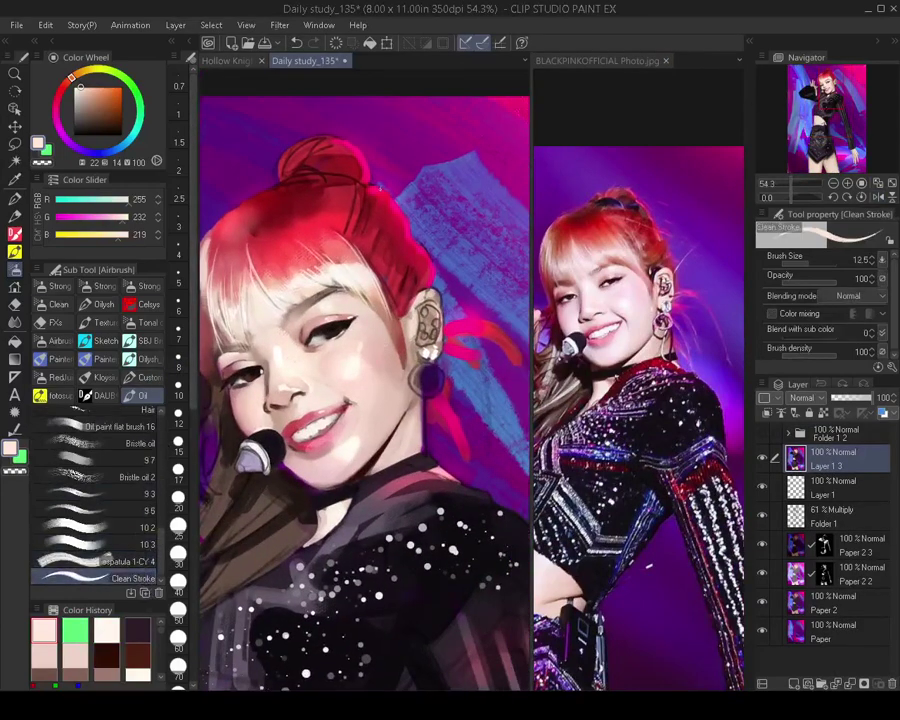
left_click(381, 187, "alt")
key("bracketleft")
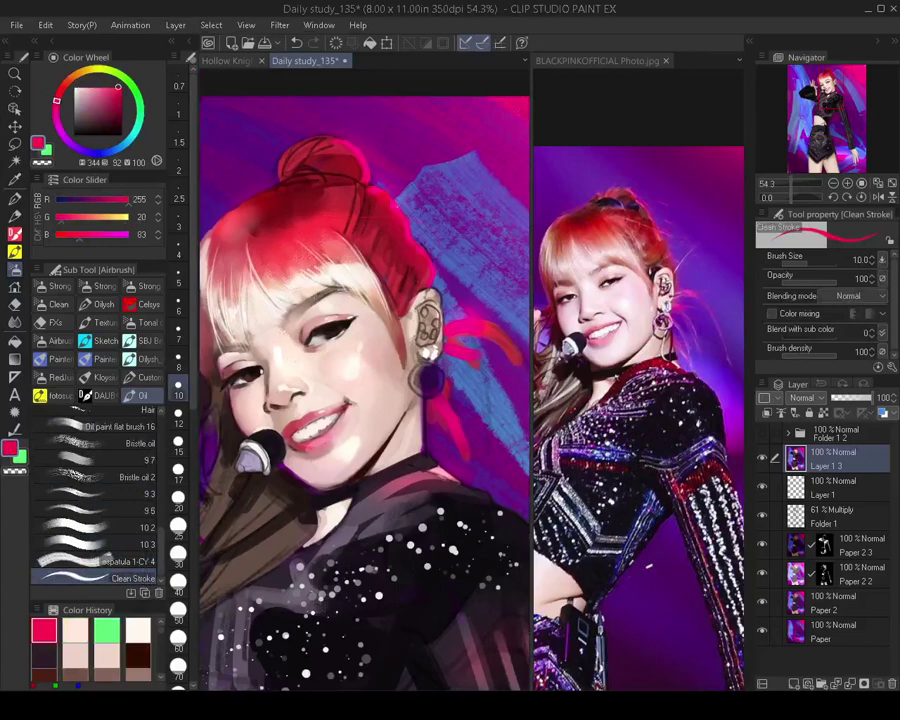
Draw thin flyaway strands off the back of the head in sampled magenta (RGB 255, 15, 141) at sizes 12.5 and 9
left_click(468, 322, "alt")
key("bracketright")
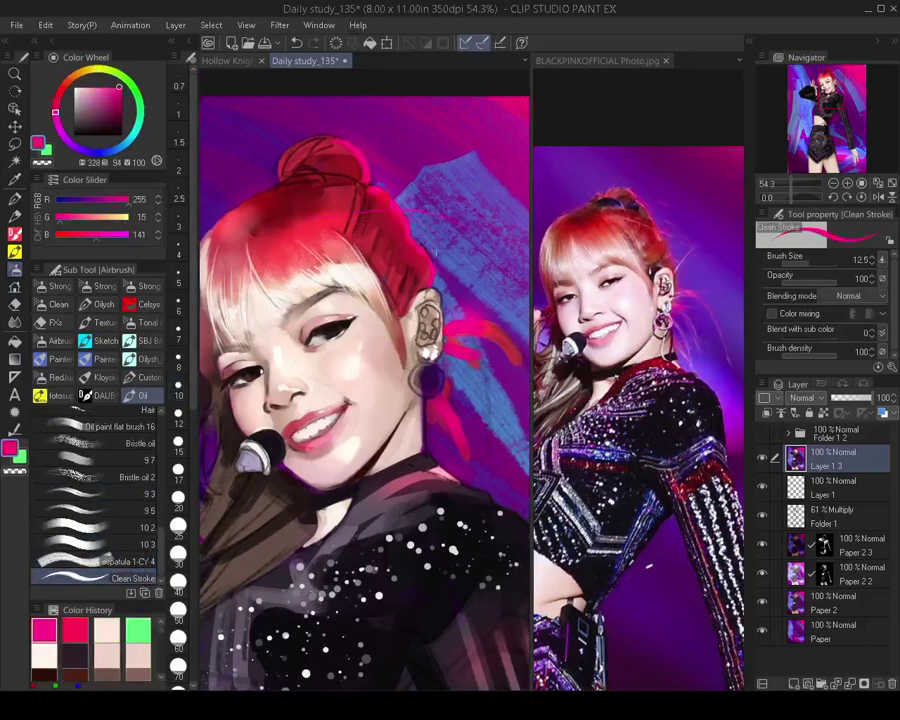
key("bracketleft")
key("bracketleft")
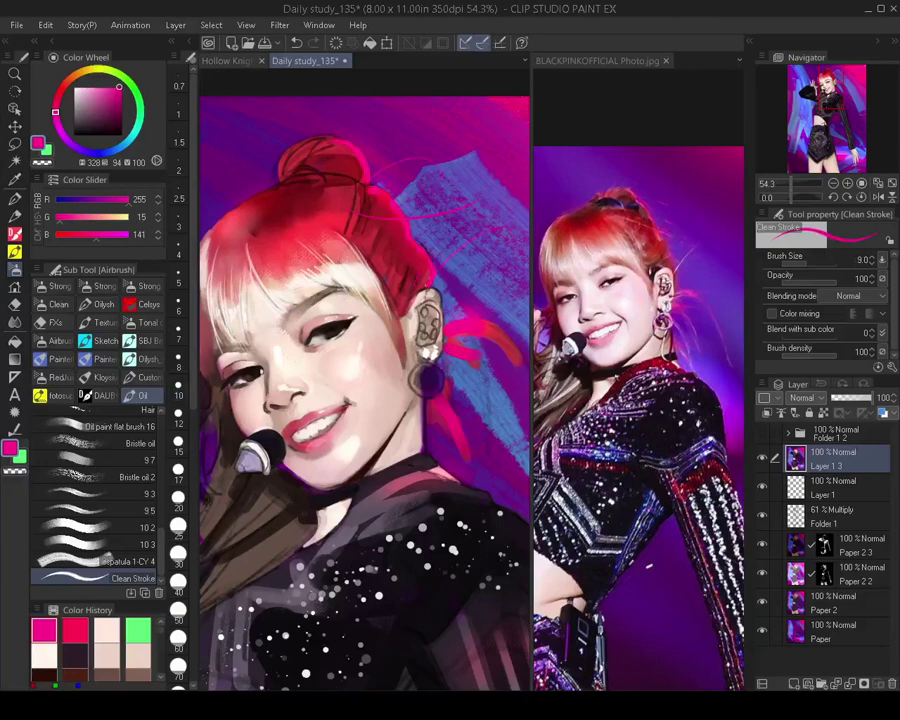
left_click_drag(481, 281, 424, 266)
Add long curved magenta strands beside the earring and neck at size 9 in the flipped view, then flip back
key("h")
key("bracketright")
key("bracketright")
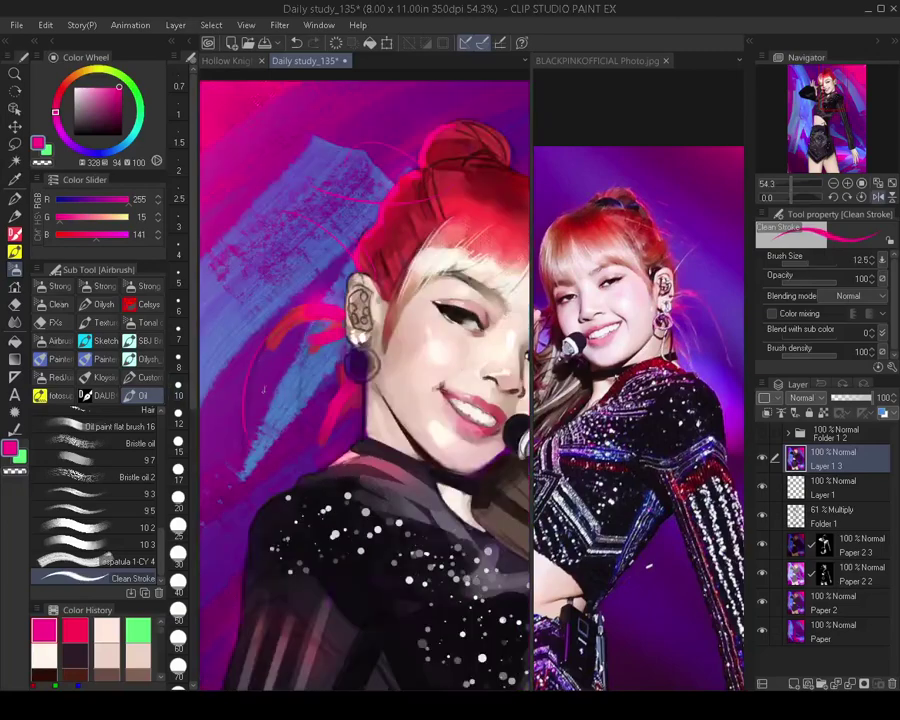
key("bracketleft")
left_click_drag(311, 401, 294, 472)
left_click_drag(430, 330, 396, 251)
key("h")
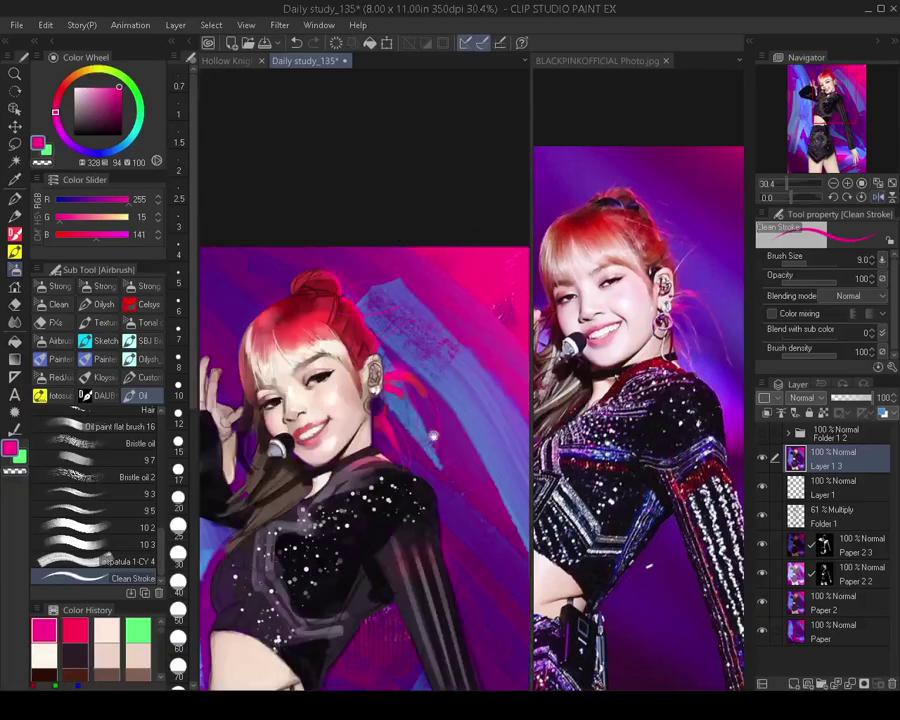
Touch up the hair edge above the ear with sampled deep red (RGB 193, 28, 52) at size 9
mouse_move(388, 364)
left_mouse_down()
mouse_move(435, 427)
mouse_move(447, 425)
left_mouse_up()
left_click_drag(385, 321, 409, 331)
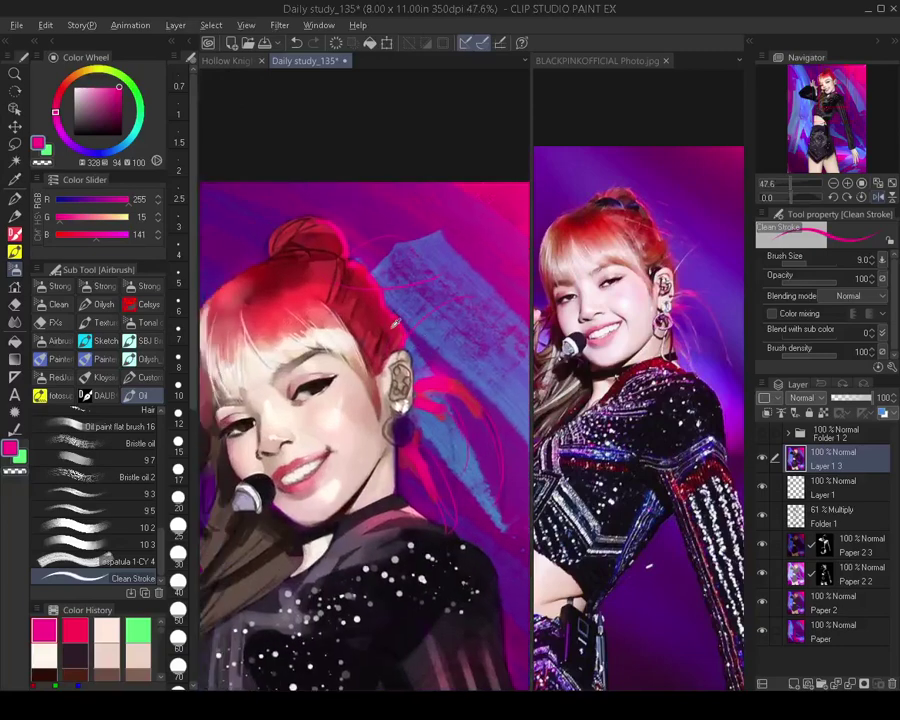
left_click(396, 325, "alt")
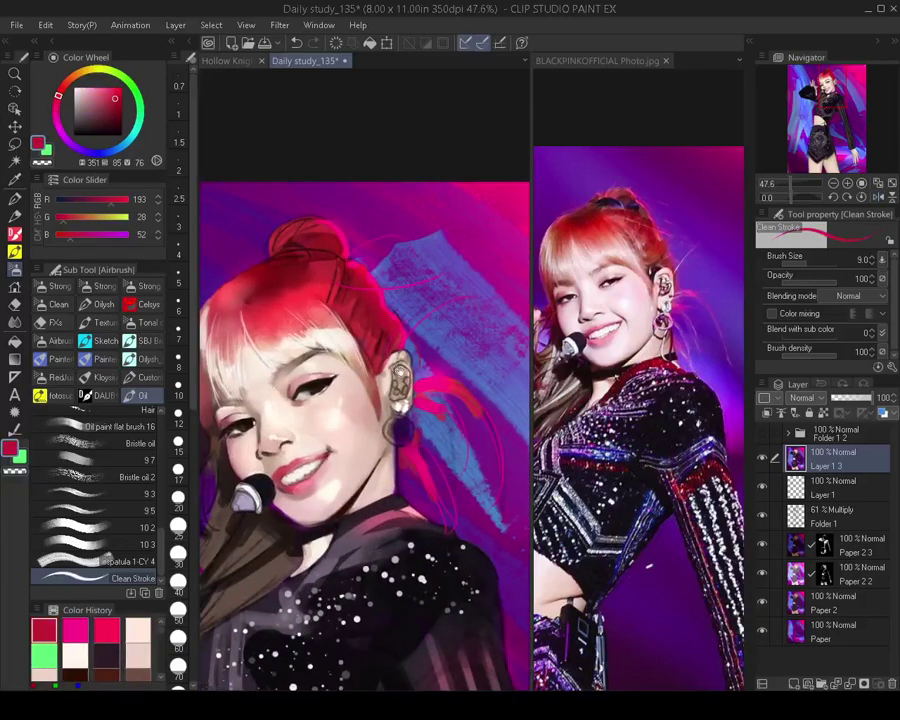
left_click_drag(396, 370, 448, 370)
Paint the dark earpiece in front of the ear with brush 9 4 in near-black red (RGB 25, 7, 9) at size 20
scroll(150, 481, "up", 5)
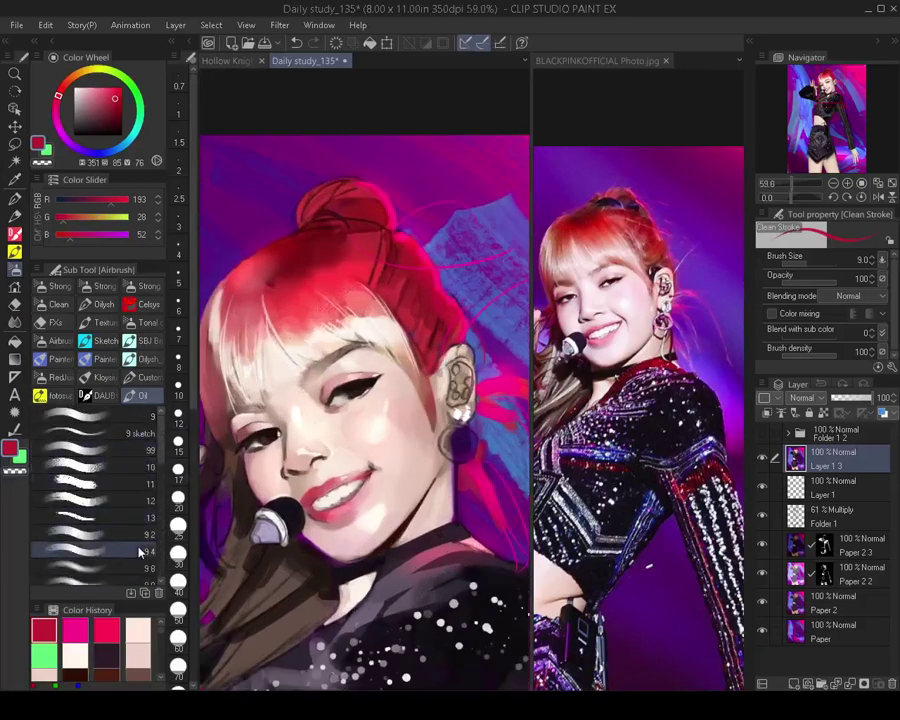
left_click(145, 548)
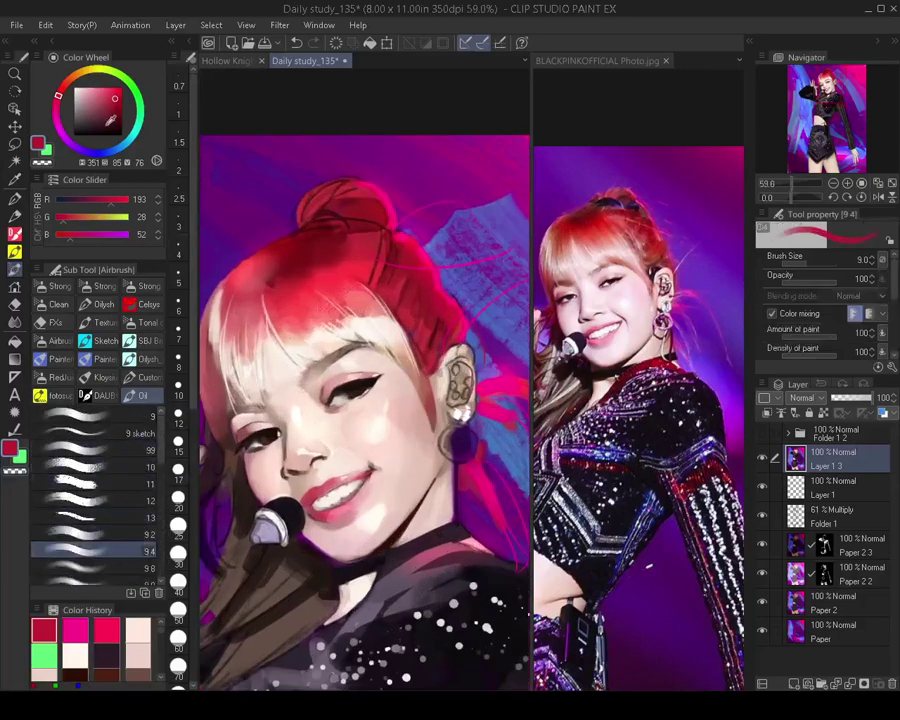
left_click(109, 130)
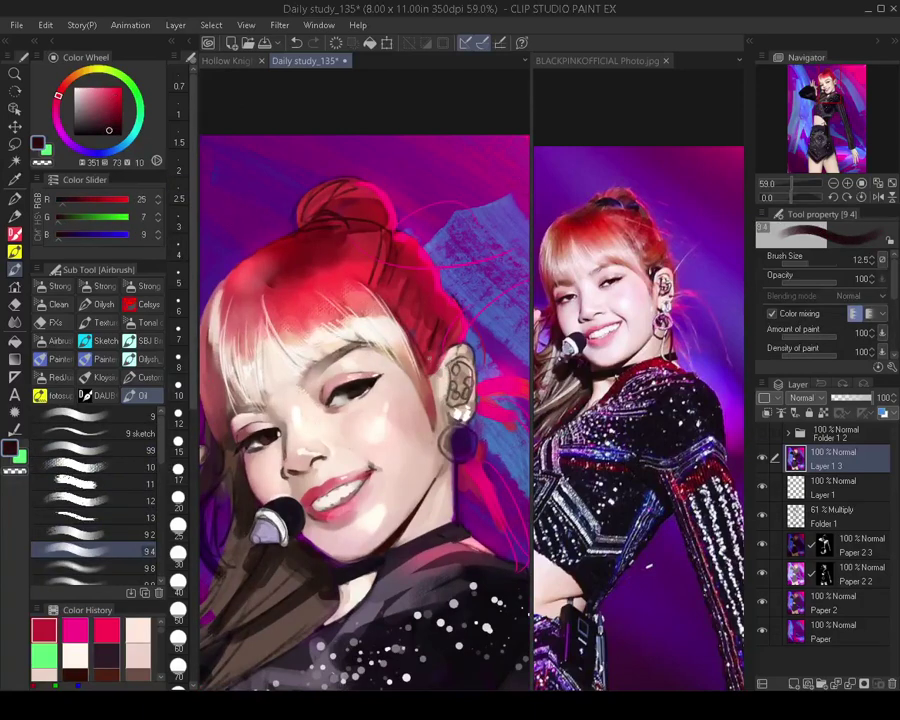
left_click(178, 524)
left_click(425, 355)
key("bracketleft")
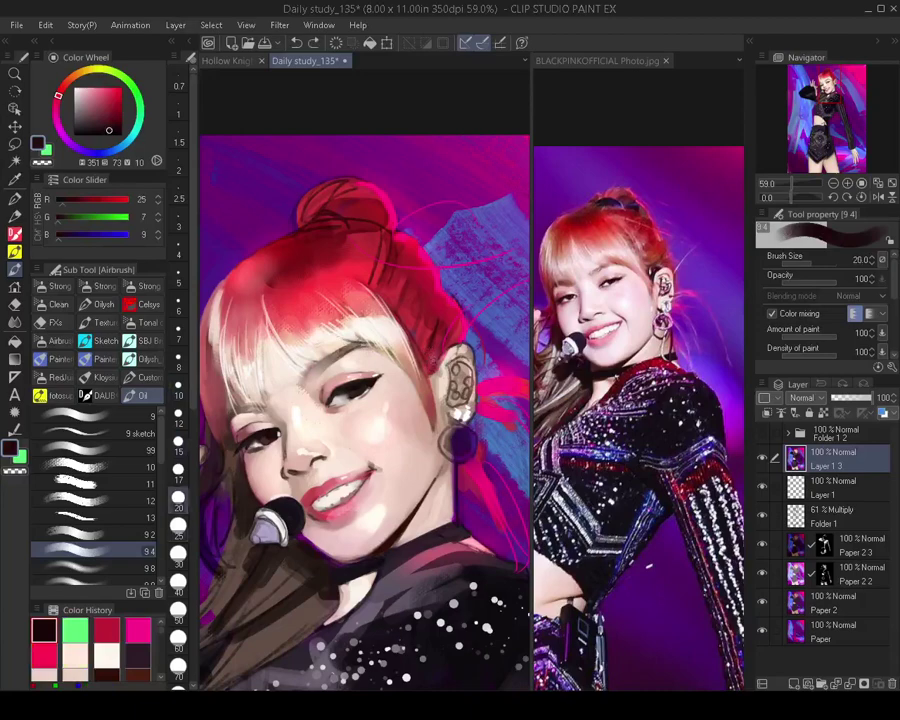
left_click(434, 350)
left_click_drag(434, 357, 435, 363)
Add a small near-white highlight (RGB 255, 251, 251) to the earpiece, reducing the brush to size 9
left_click(75, 88)
key("[")
key("bracketleft")
key("bracketleft")
key("bracketleft")
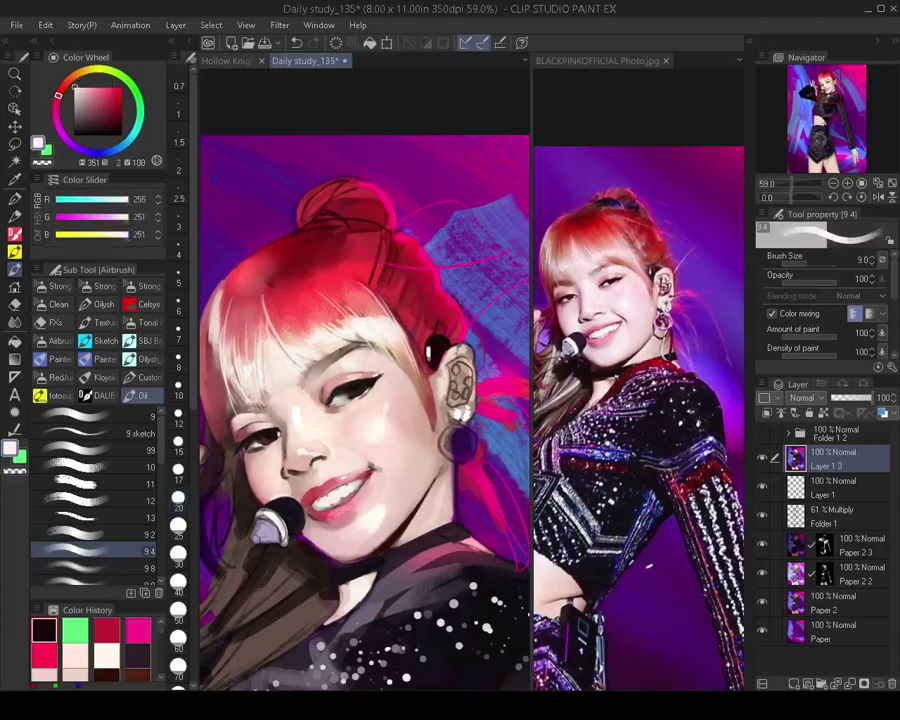
Extend the outer edge of the blonde bangs with sampled pinkish beige (RGB 239, 214, 203) at sizes 10 and 9
scroll(410, 387, "down", 4)
scroll(266, 288, "up", 3)
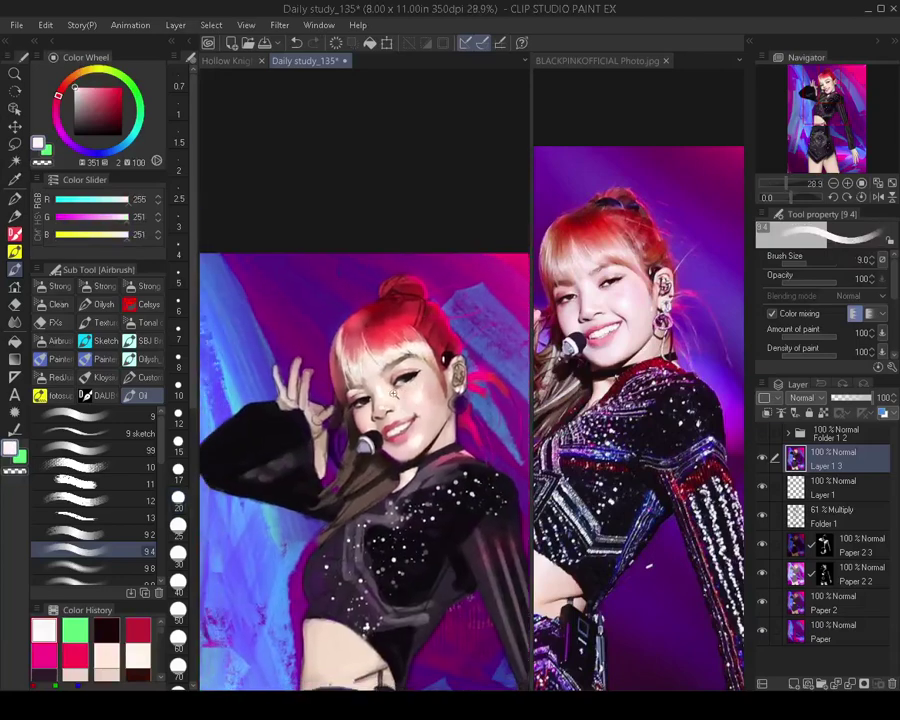
key("bracketright")
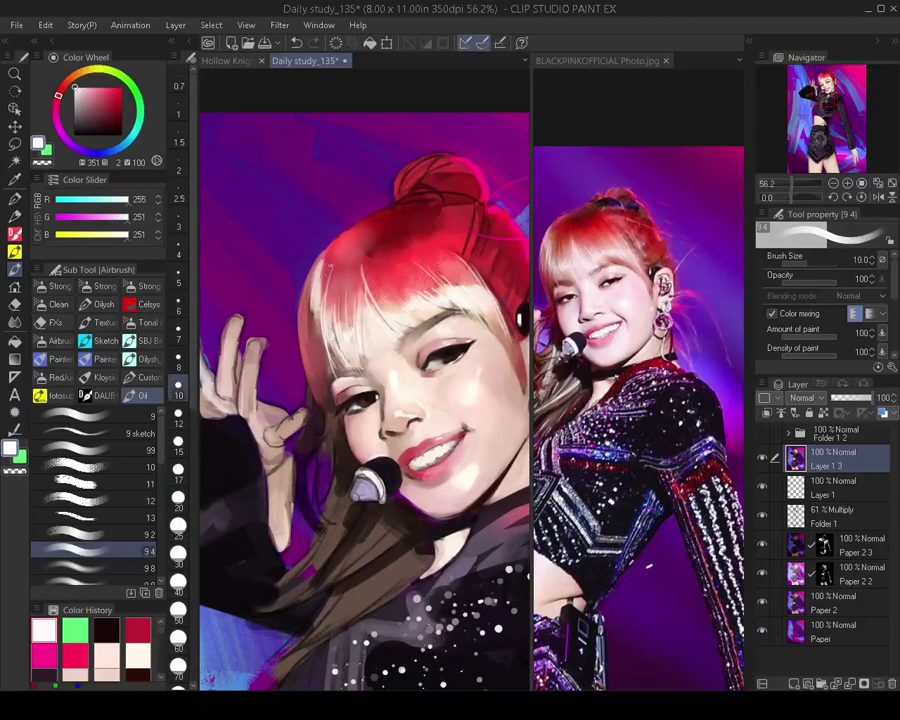
left_click(319, 278, "alt")
left_click_drag(316, 283, 323, 252)
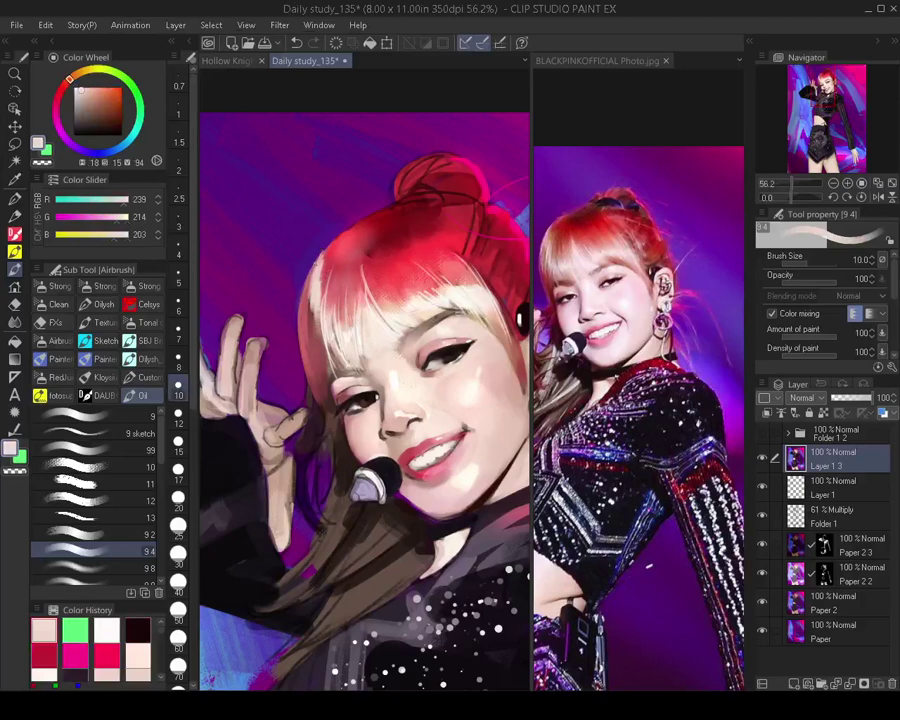
key("bracketleft")
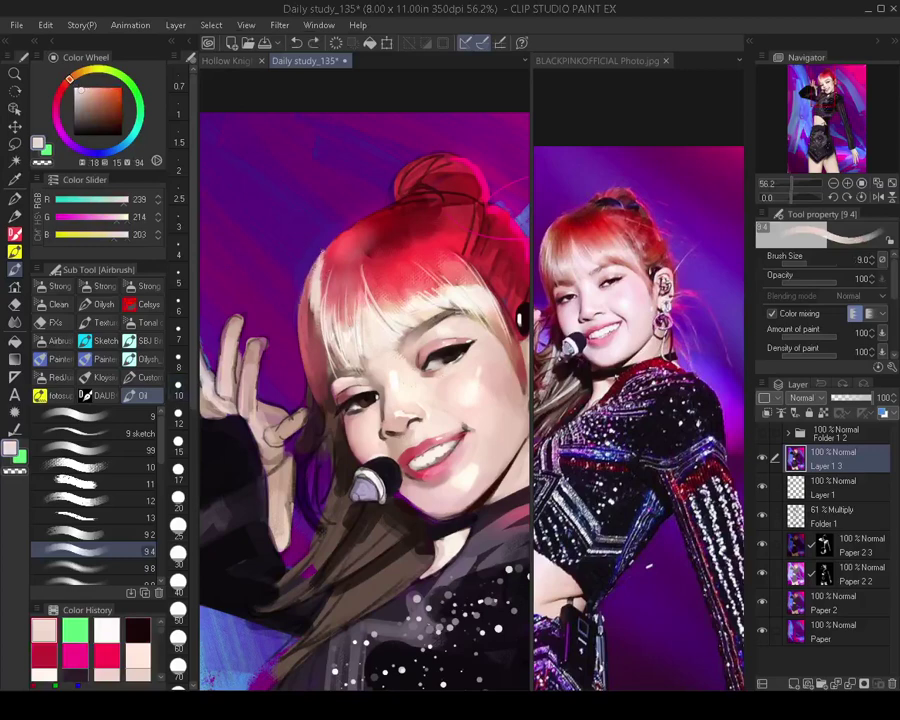
left_click_drag(306, 292, 300, 339)
Sample a muted red (RGB 165, 81, 85) at the bangs' outer edge and set the brush to size 10 for blending there
left_click(311, 286, "alt")
key("bracketright")
key("bracketright")
key("bracketright")
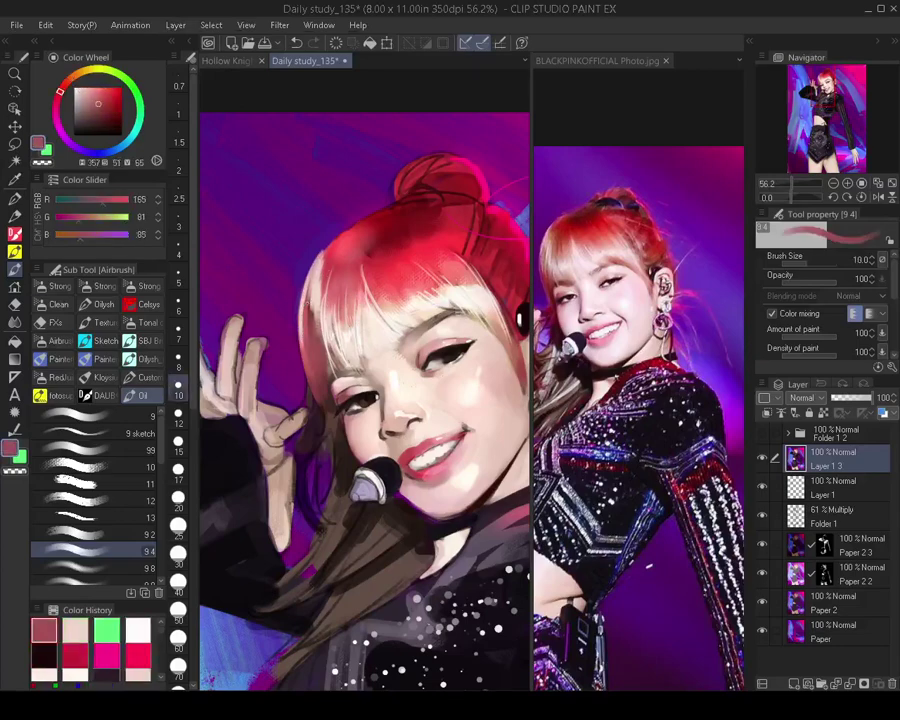
Clean up the hair's outer edge beside the forehead with sampled background purple, reducing the brush size to 17.5
scroll(344, 193, "down", 3)
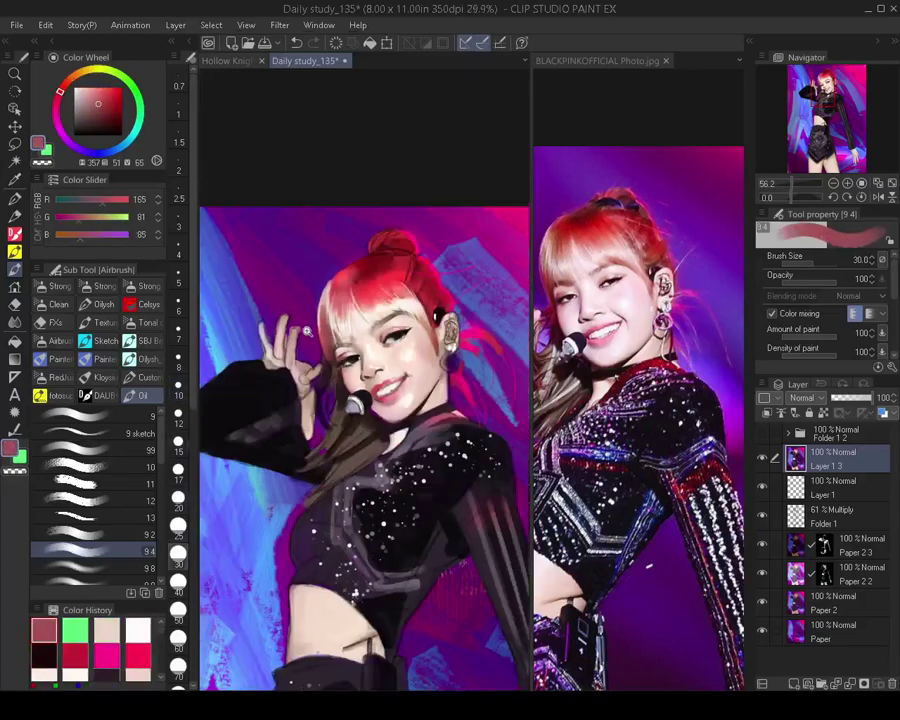
scroll(344, 193, "up", 2)
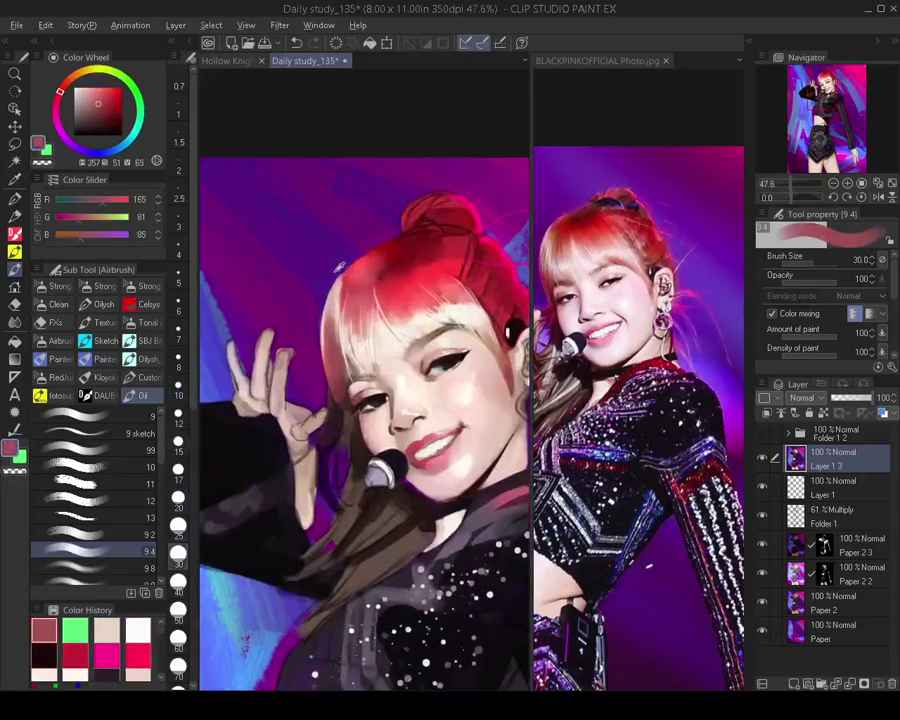
left_click(336, 271, "alt")
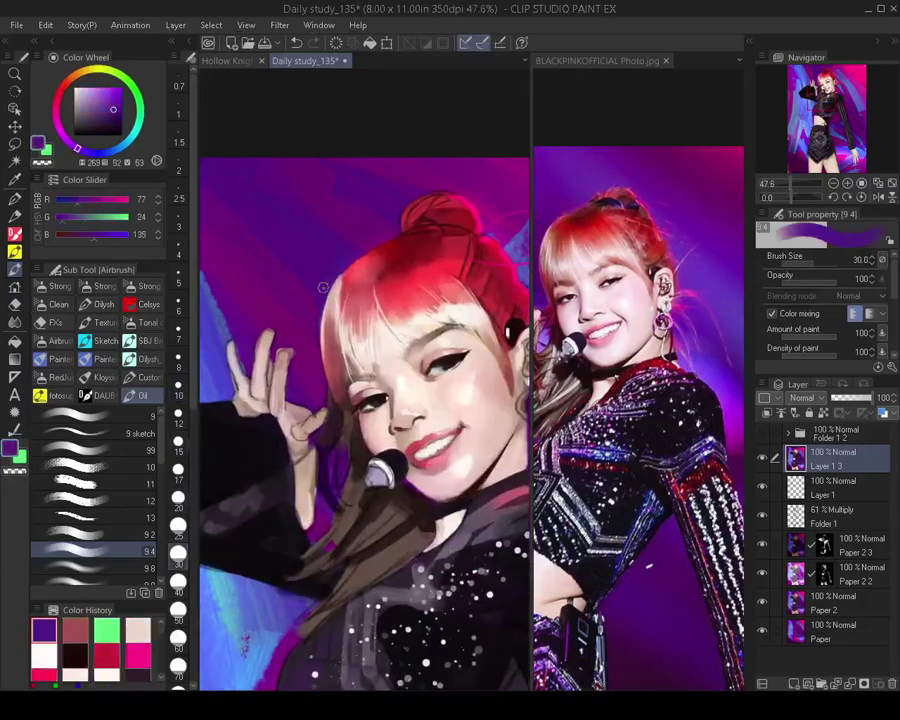
left_click_drag(325, 287, 346, 257)
key("[")
key("[")
key("[")
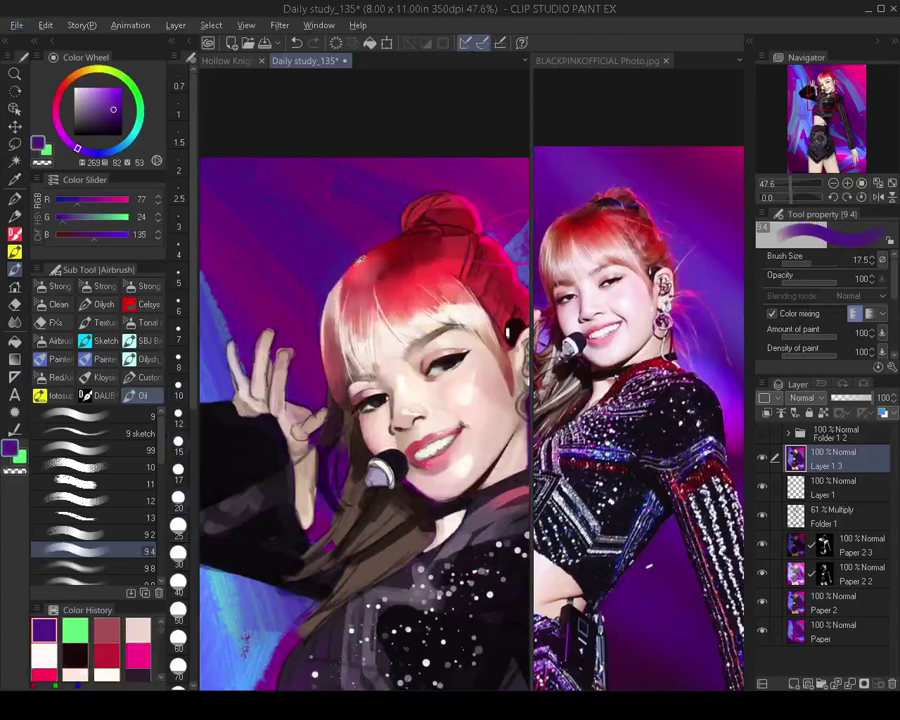
left_click(340, 262, "alt")
left_click(330, 282, "alt")
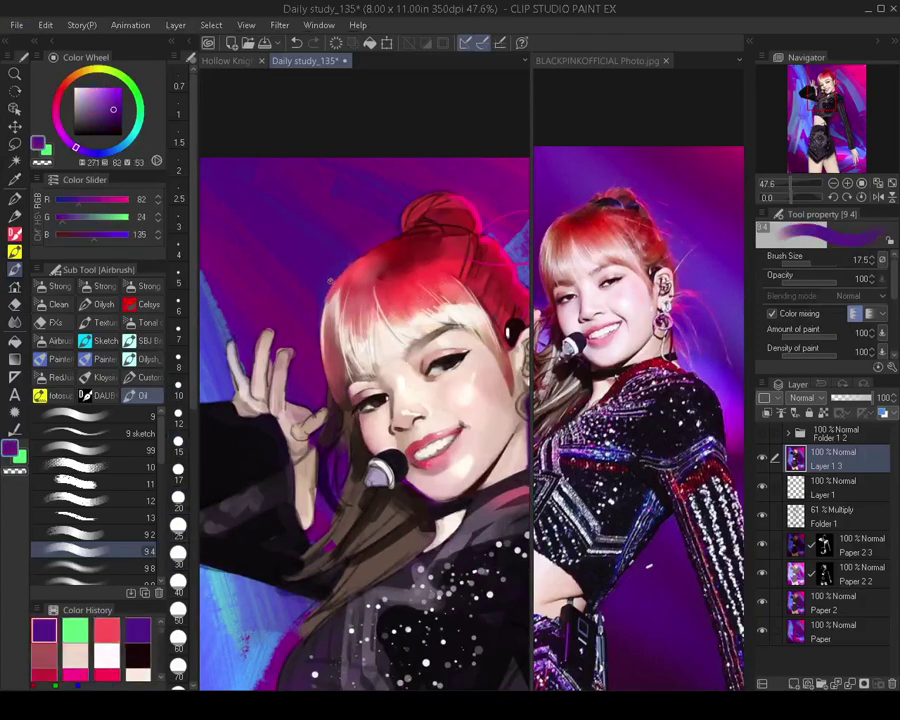
scroll(362, 287, "down", 4)
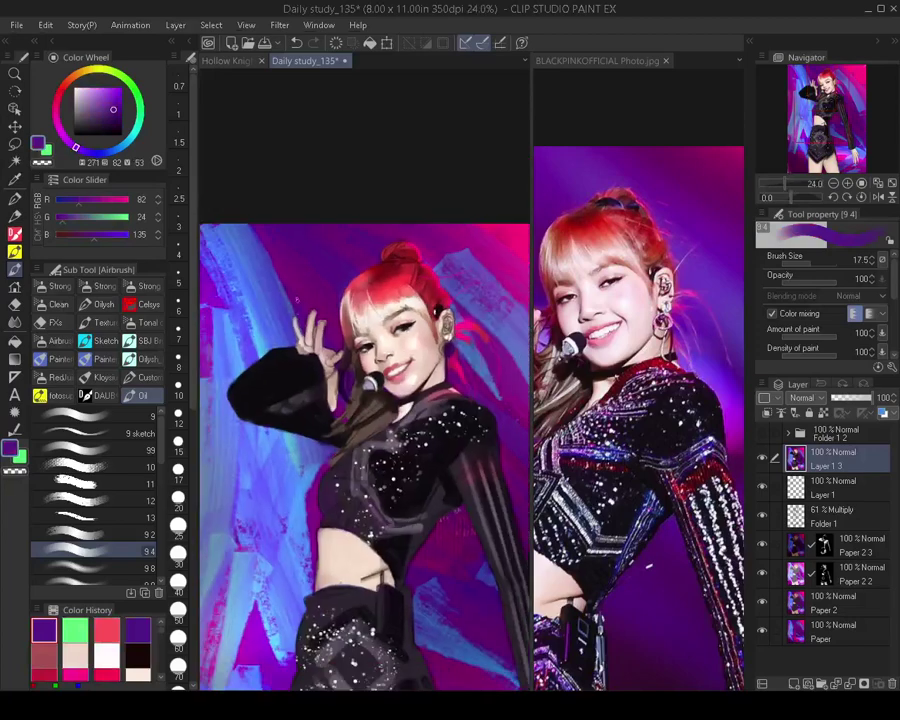
key("h")
key("h")
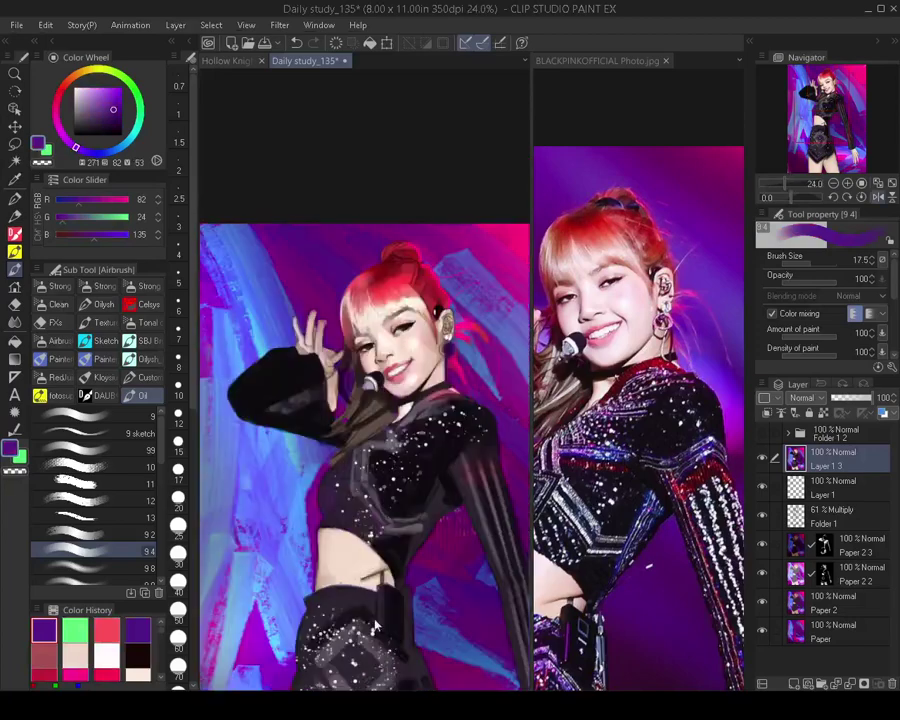
Darken the inside of the hoop earring with a deep purple sampled beside the ear
scroll(363, 274, "up", 2)
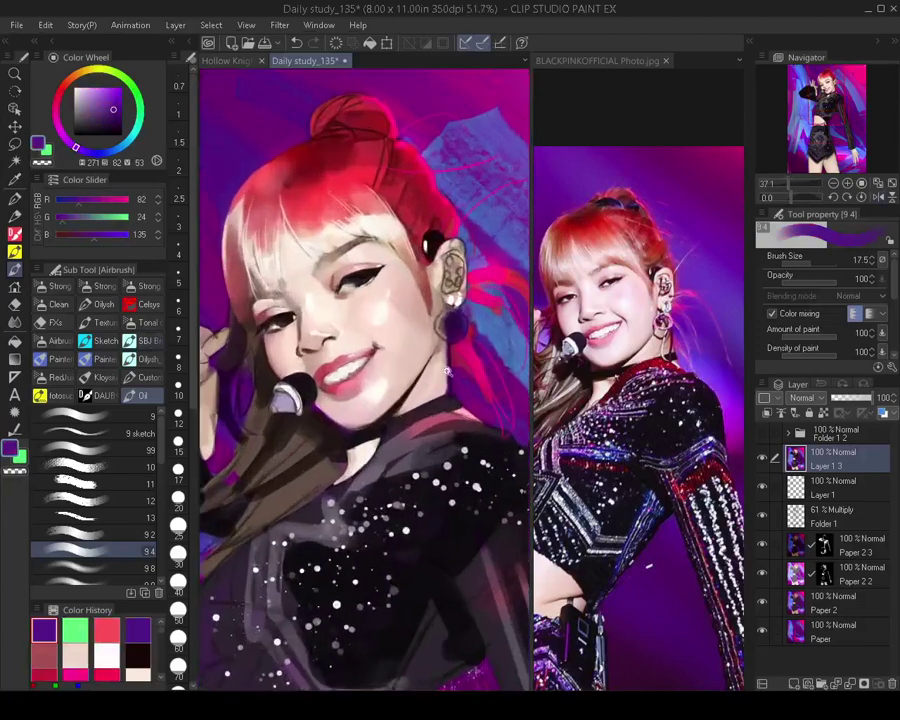
scroll(327, 230, "up", 1)
left_click(453, 316, "alt")
left_click_drag(463, 322, 455, 328)
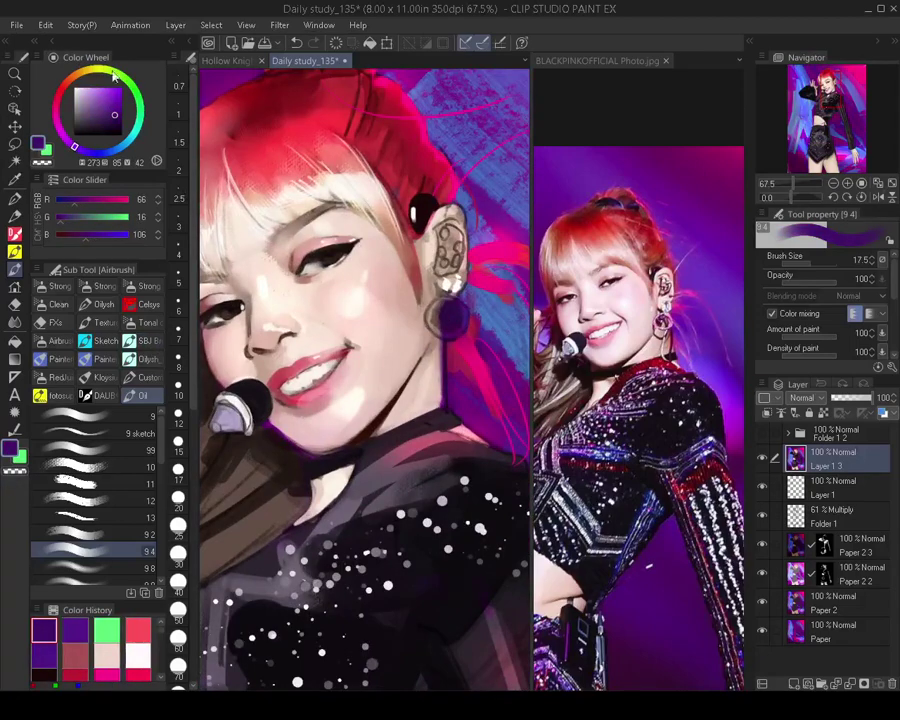
Paint the hoop earring's ring in pink (RGB 211, 115, 186) and add pale pink highlights (RGB 255, 213, 244) at brush size 9
left_click(57, 122)
left_click_drag(106, 99, 97, 96)
key("[")
key("[")
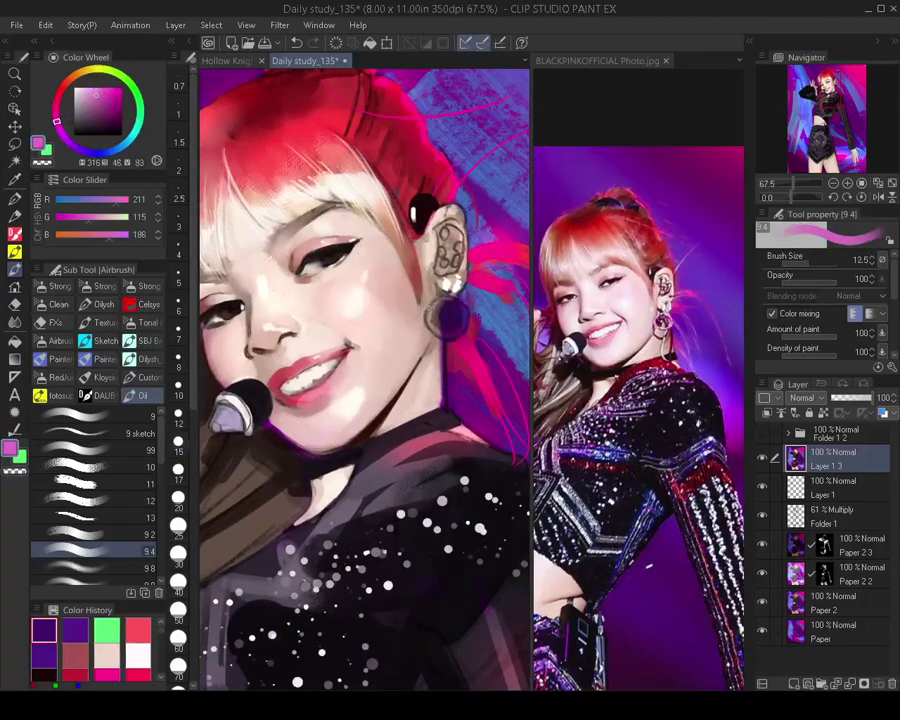
left_click_drag(426, 303, 428, 308)
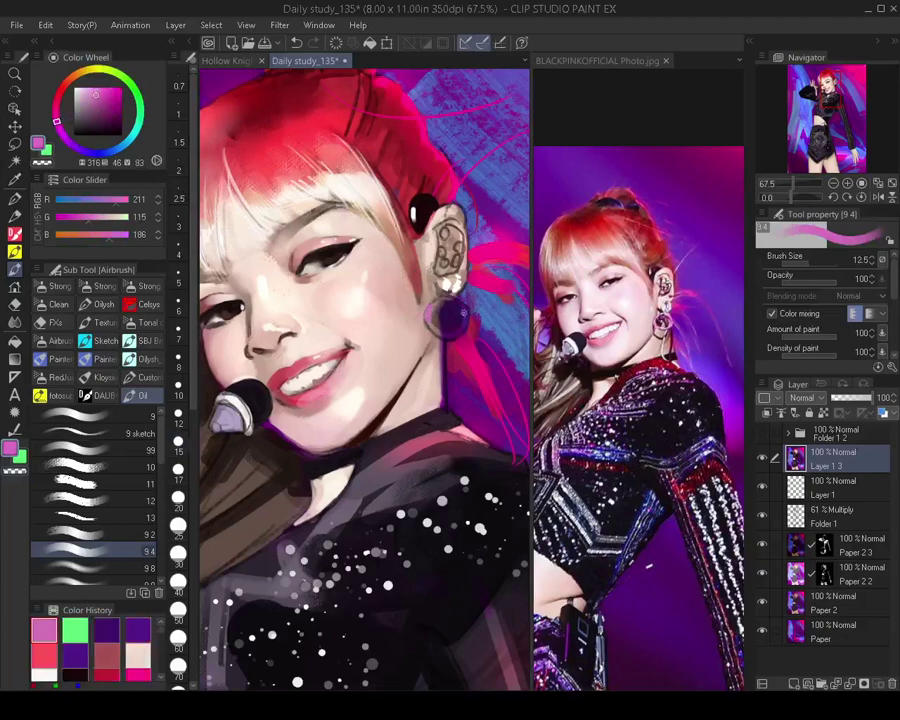
key("[")
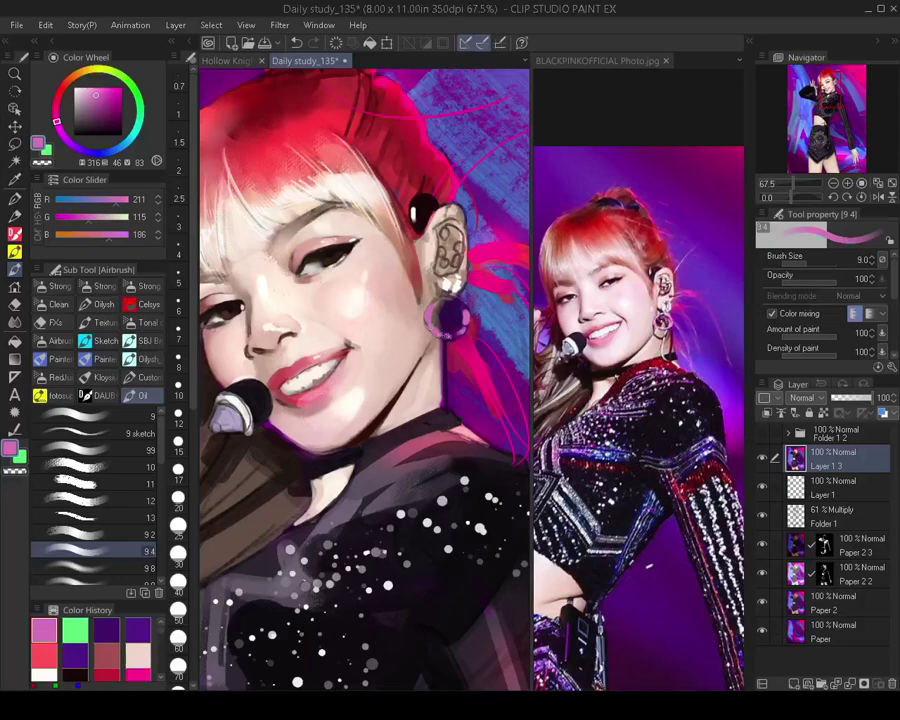
left_click_drag(90, 91, 82, 86)
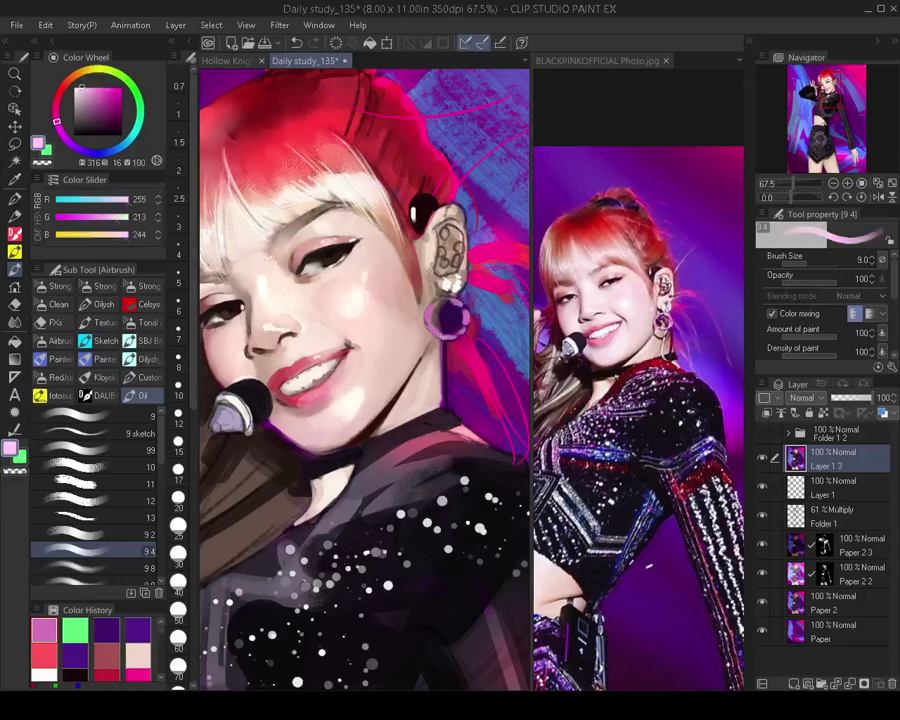
left_click_drag(433, 330, 441, 336)
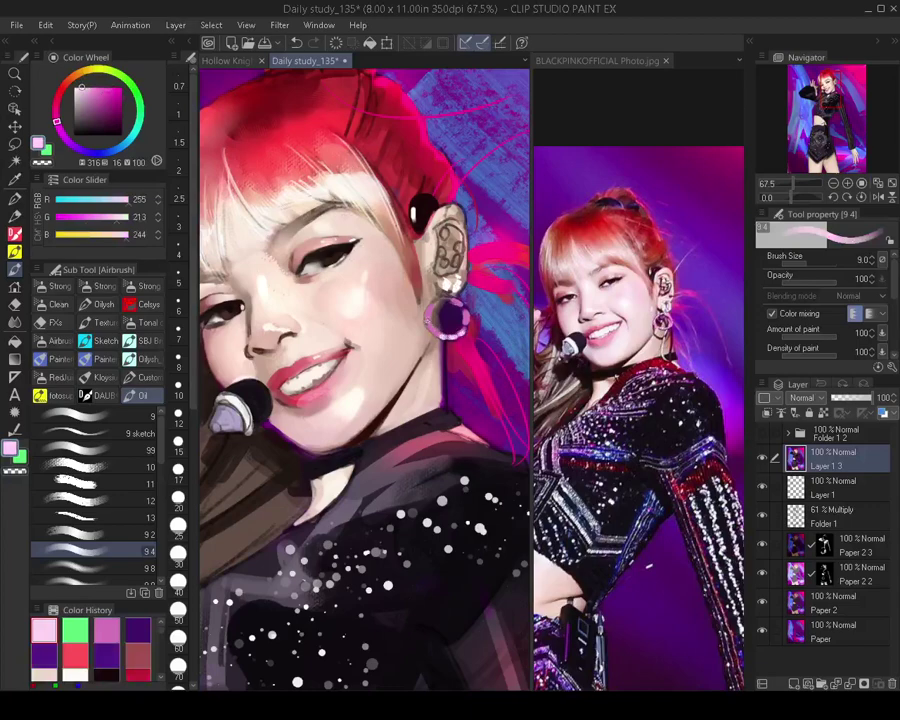
Draw a thin white strand hanging below the hoop earring along the neck, using white sampled from the earlobe stud at brush size 6
scroll(446, 312, "down", 6)
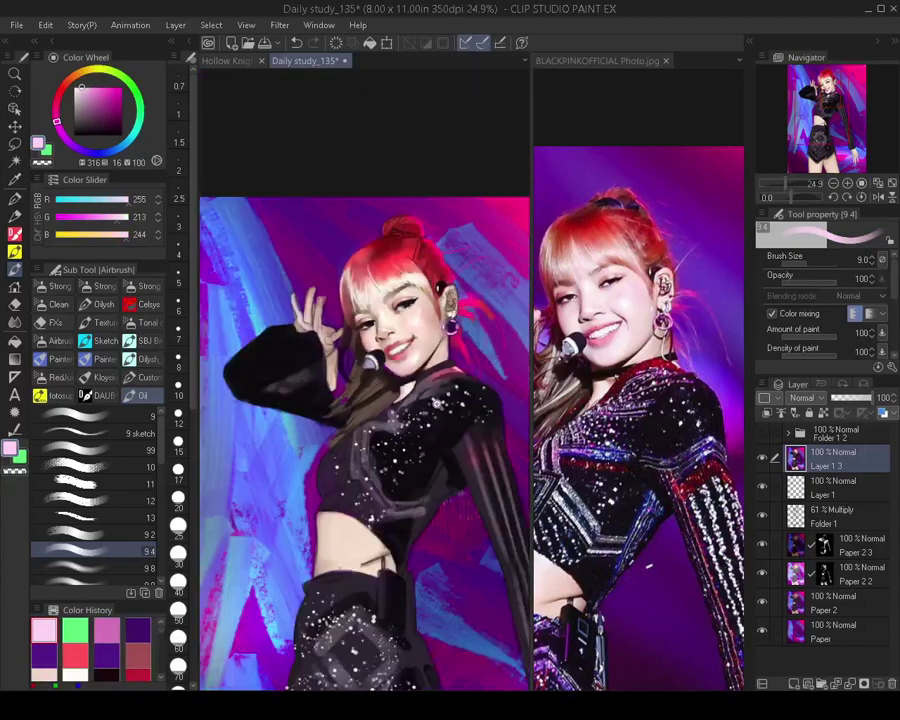
scroll(445, 334, "up", 6)
left_click(450, 279, "alt")
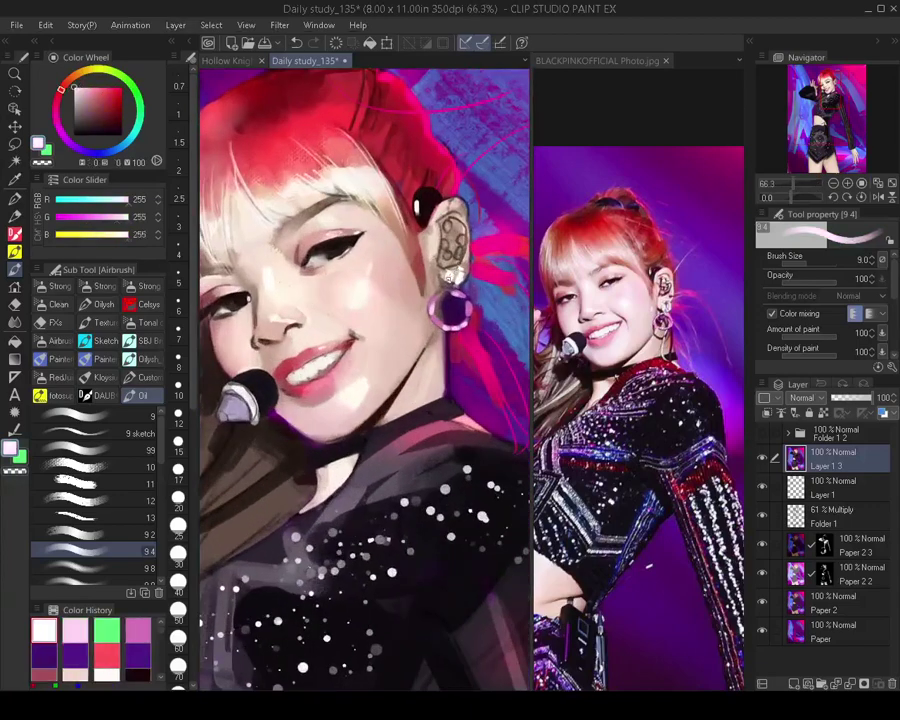
key("bracketleft")
key("bracketleft")
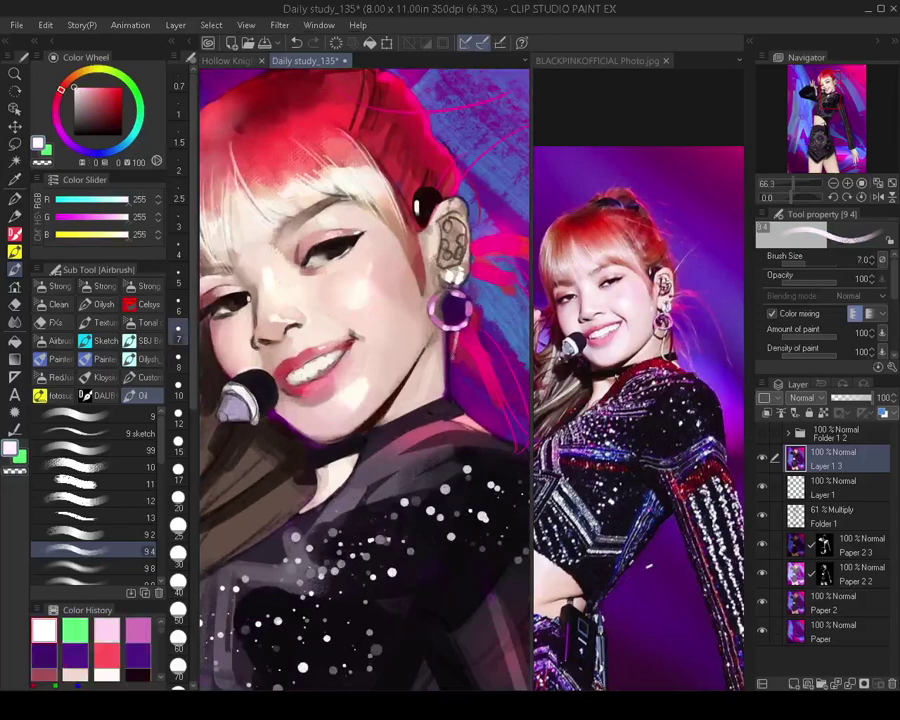
key("bracketleft")
mouse_move(456, 332)
left_mouse_down()
mouse_move(440, 398)
mouse_move(470, 427)
mouse_move(438, 366)
left_mouse_up()
Touch up small details around the chin and neck with the near-white highlight sampled from the chin, at brush size 4.5
scroll(467, 424, "down", 3)
scroll(395, 350, "up", 5)
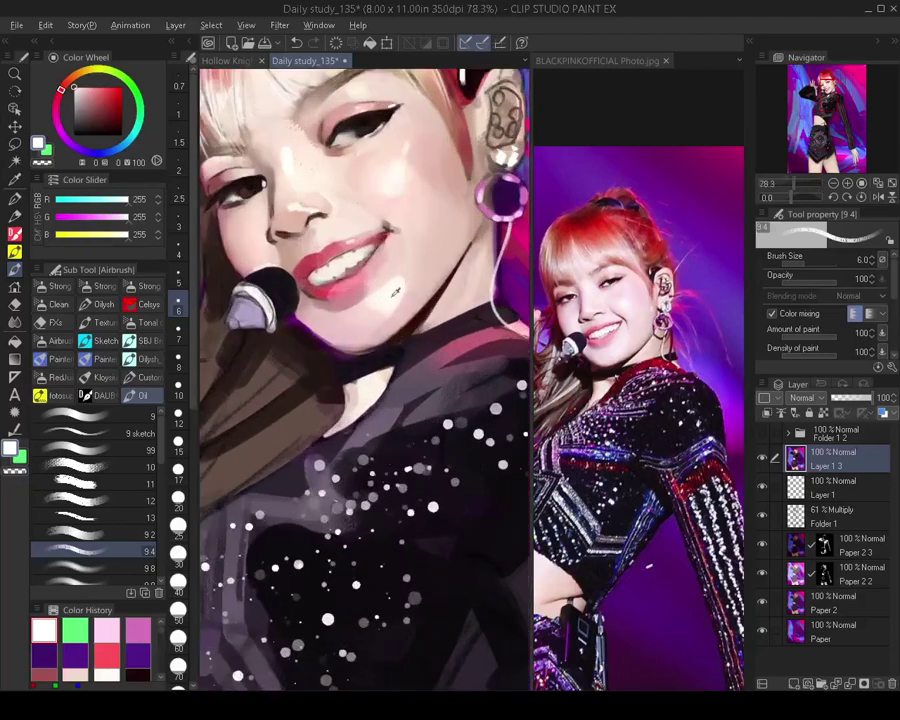
left_click(395, 291, "alt")
key("bracketleft")
key("bracketleft")
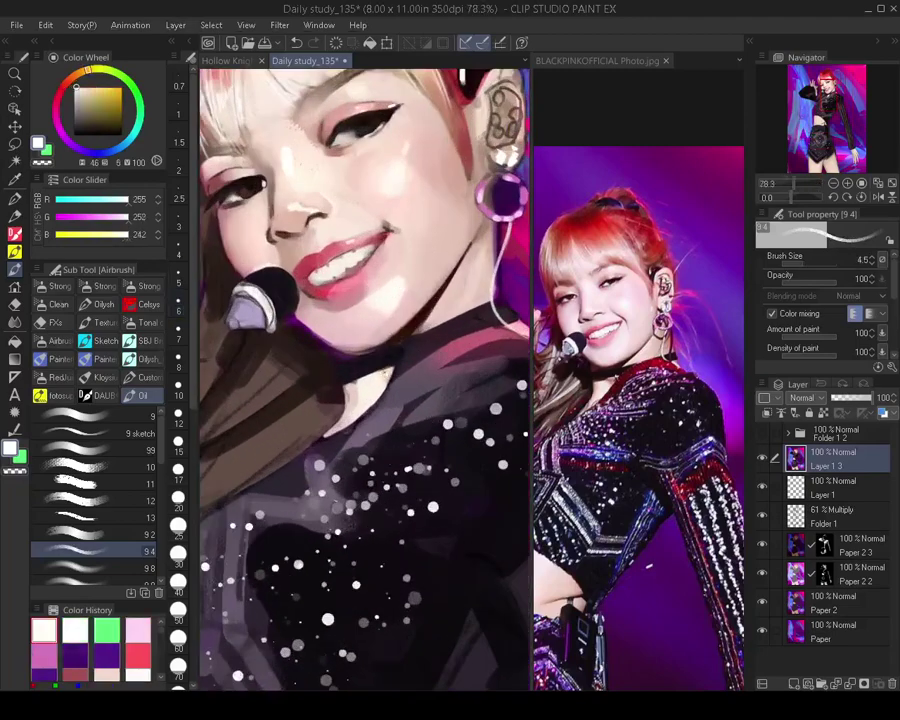
scroll(272, 261, "down", 4)
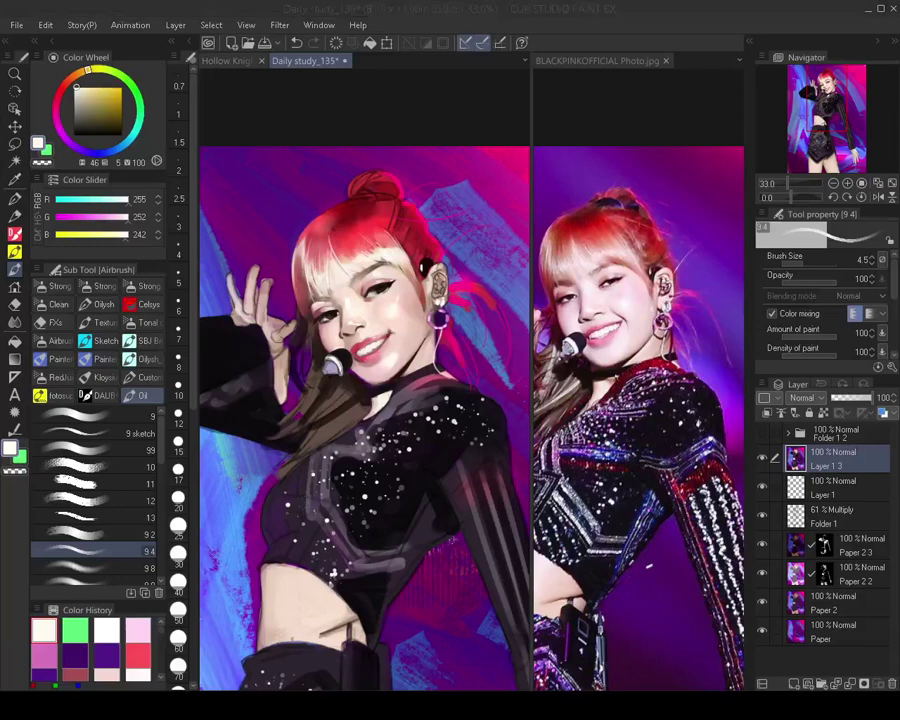
Create a new layer above Layer 1 3 and set its blending mode to Lighten
mouse_move(382, 382)
left_mouse_down()
mouse_move(417, 328)
mouse_move(462, 338)
left_mouse_up()
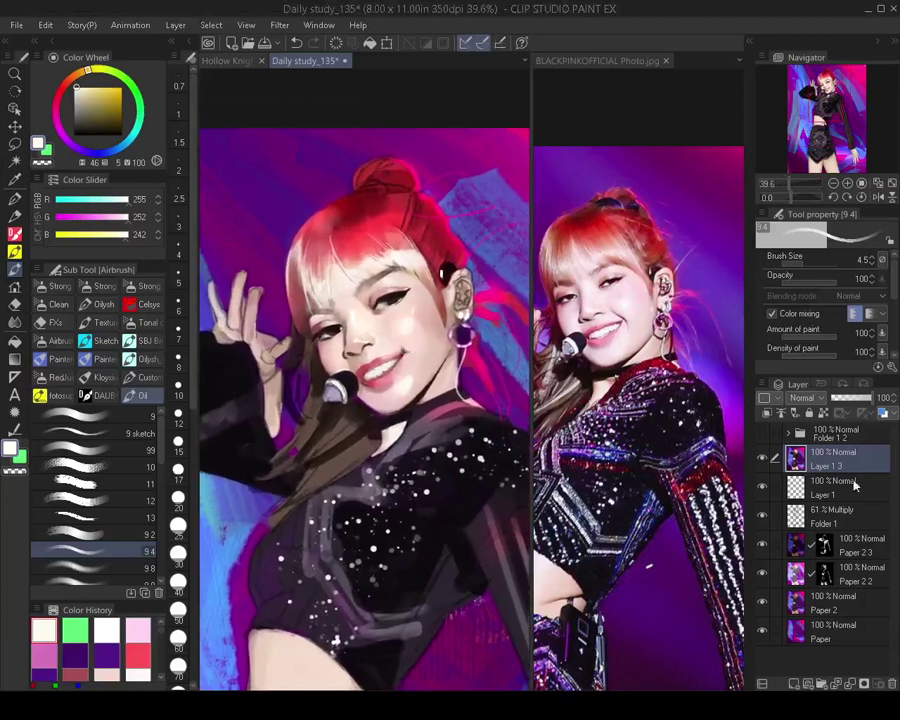
left_click(802, 683)
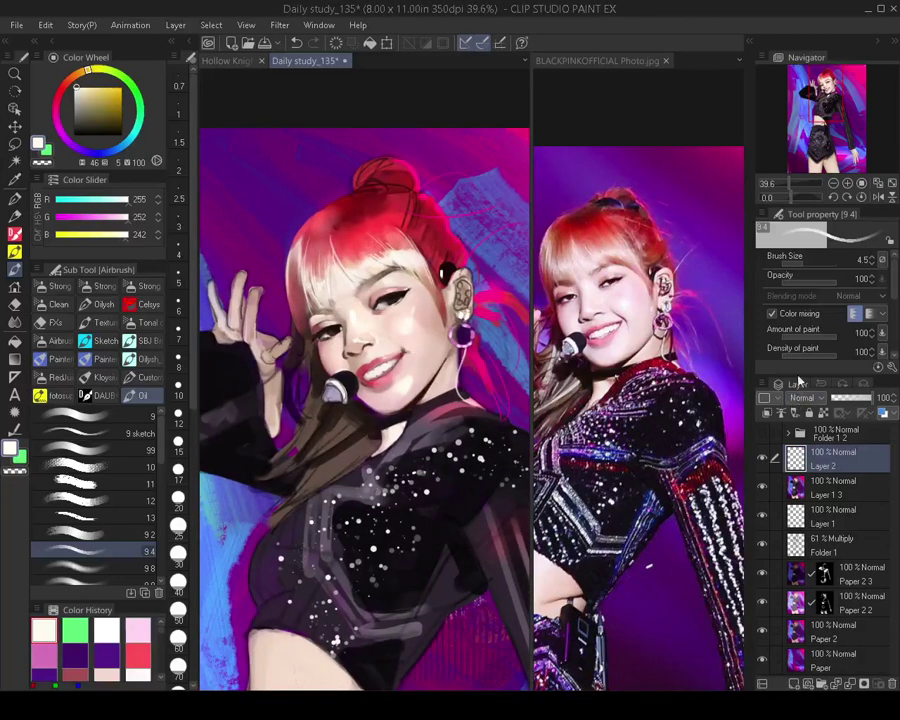
left_click(801, 106)
Paint a muted skin tone (RGB 185, 159, 146) over the eyes and brows on the Lighten layer with the *SBJ* brush at size 80
left_click(404, 312, "alt")
left_click_drag(406, 311, 364, 287)
left_click(372, 287, "alt")
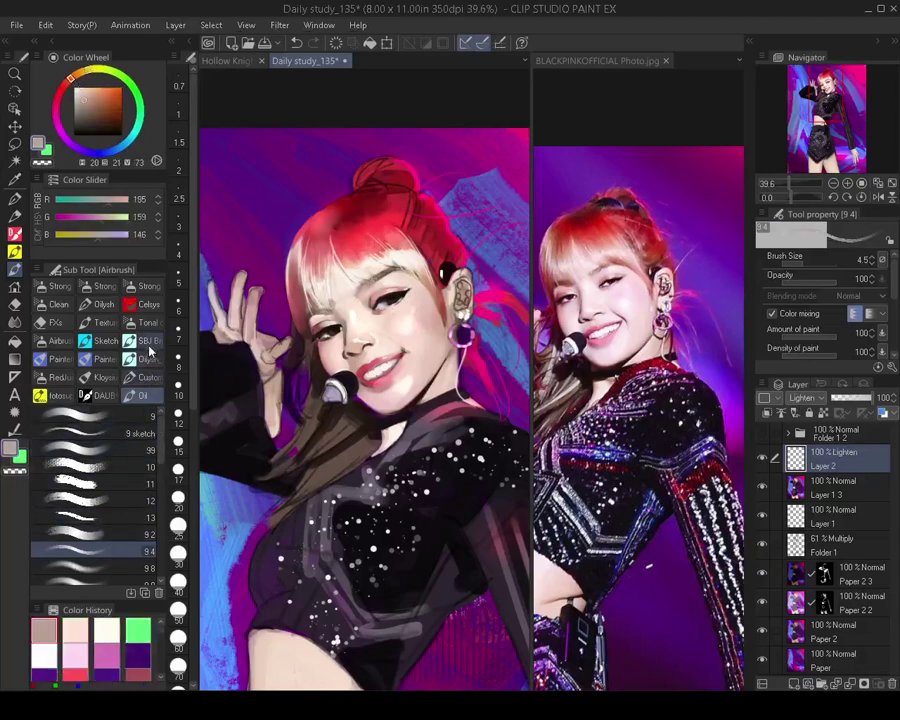
left_click(147, 341)
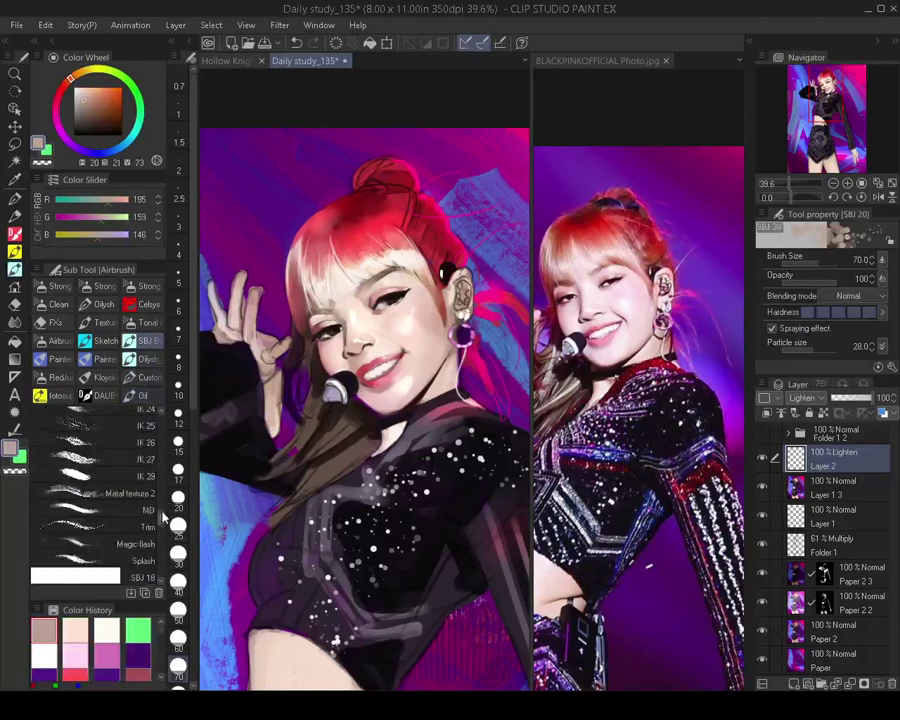
scroll(150, 480, "up", 5)
left_click(145, 414)
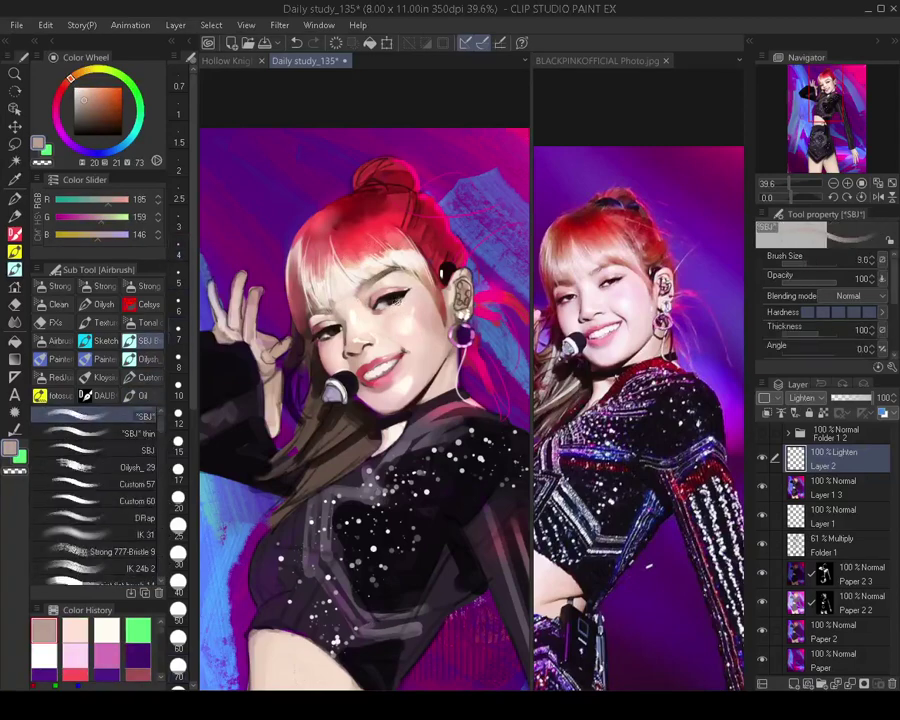
key("]")
key("]")
key("]")
key("]")
key("]")
key("]")
key("]")
key("]")
key("]")
key("]")
key("]")
key("]")
mouse_move(407, 287)
left_mouse_down()
mouse_move(337, 330)
mouse_move(389, 298)
left_mouse_up()
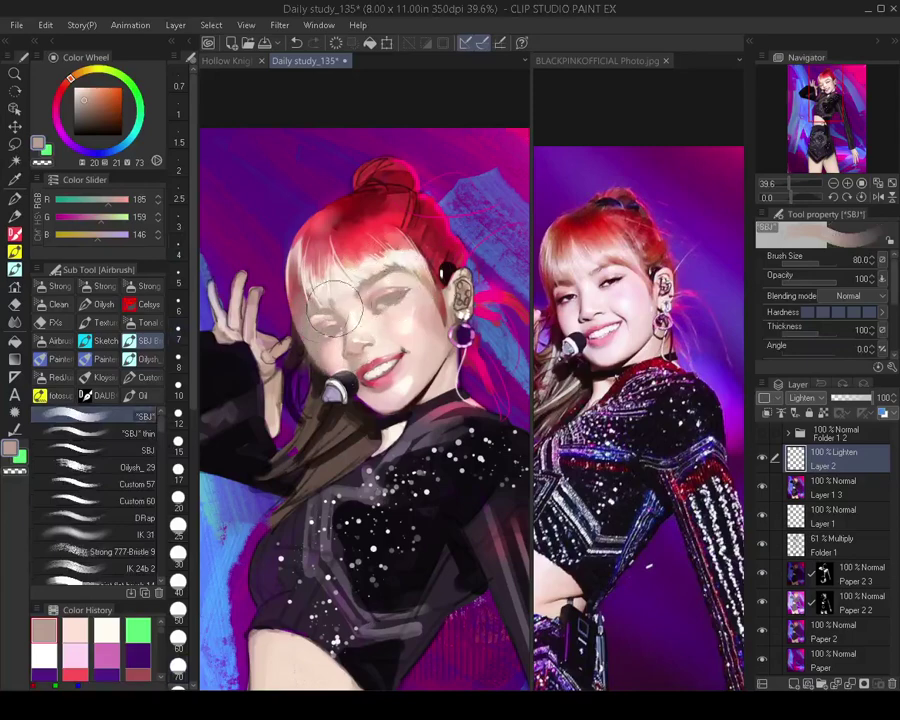
Softly erase the excess lightening over the bangs and side of the face using the IK 31 brush in transparent colour at size 90
left_click(95, 534)
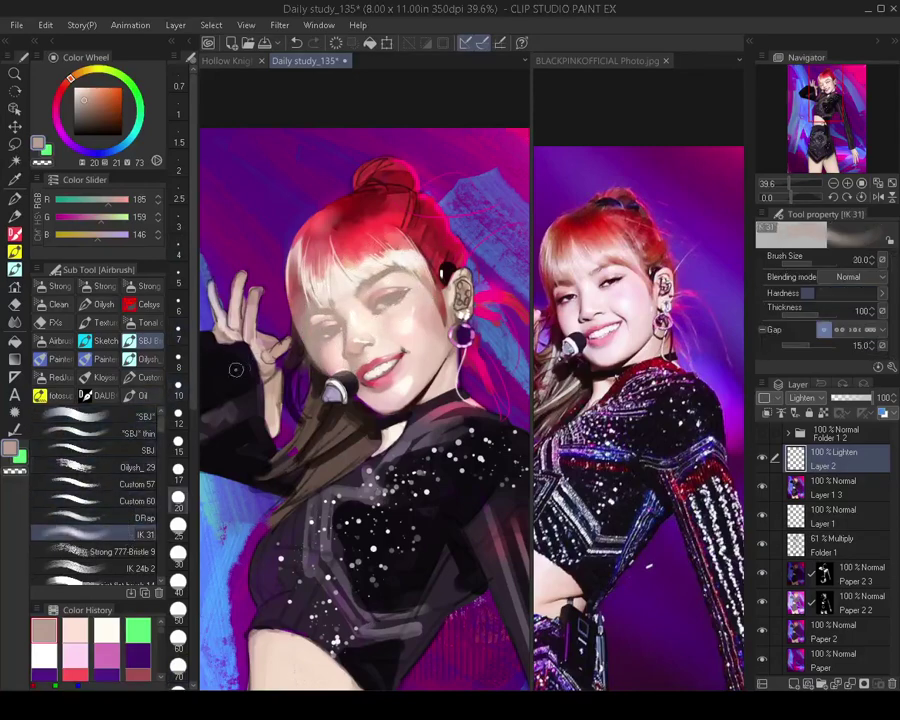
key("c")
key("bracketright")
key("bracketright")
key("bracketright")
key("bracketright")
key("bracketright")
key("bracketright")
key("bracketright")
key("bracketright")
left_click_drag(299, 302, 300, 339)
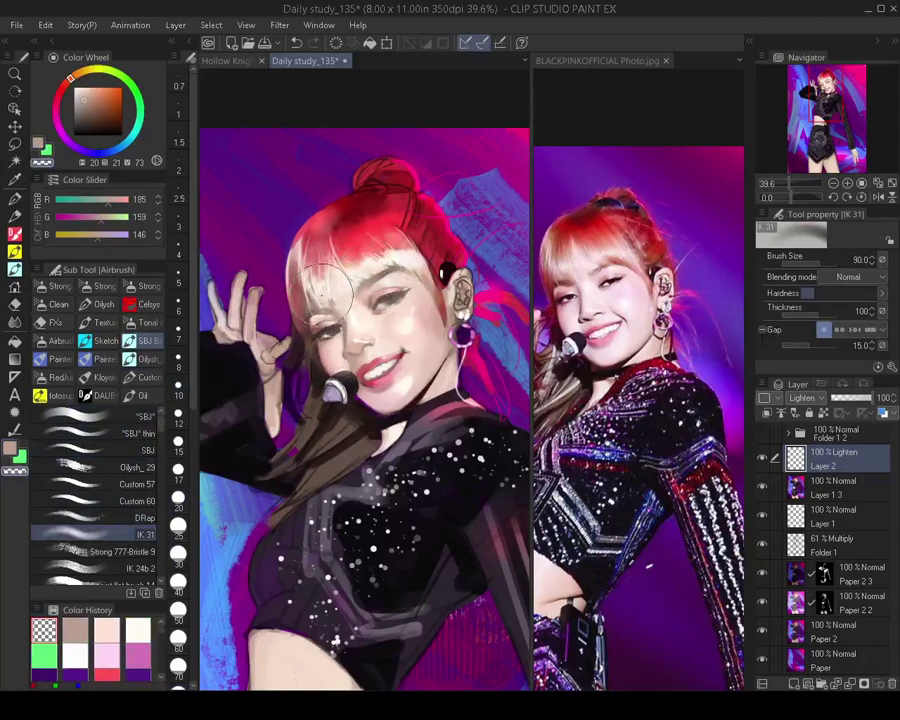
Erase the lightening over the eyes to bring back their dark details, reducing the transparent IK 31 brush to size 17.5
scroll(322, 284, "up", 3)
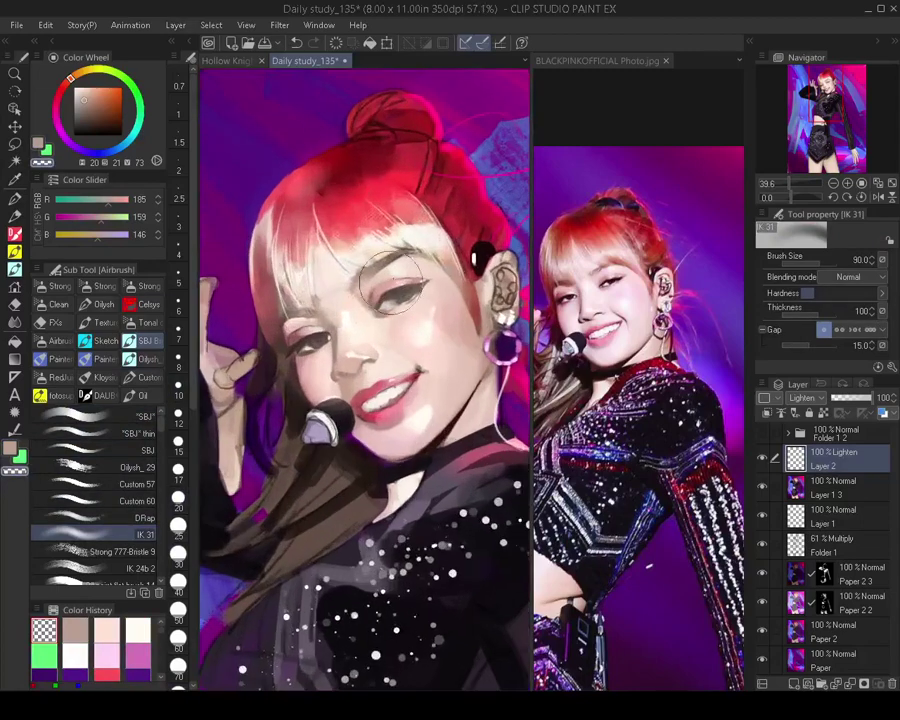
key("bracketleft")
key("bracketleft")
key("bracketleft")
key("bracketleft")
key("bracketleft")
key("bracketleft")
key("bracketleft")
key("bracketleft")
key("bracketleft")
key("bracketleft")
key("bracketleft")
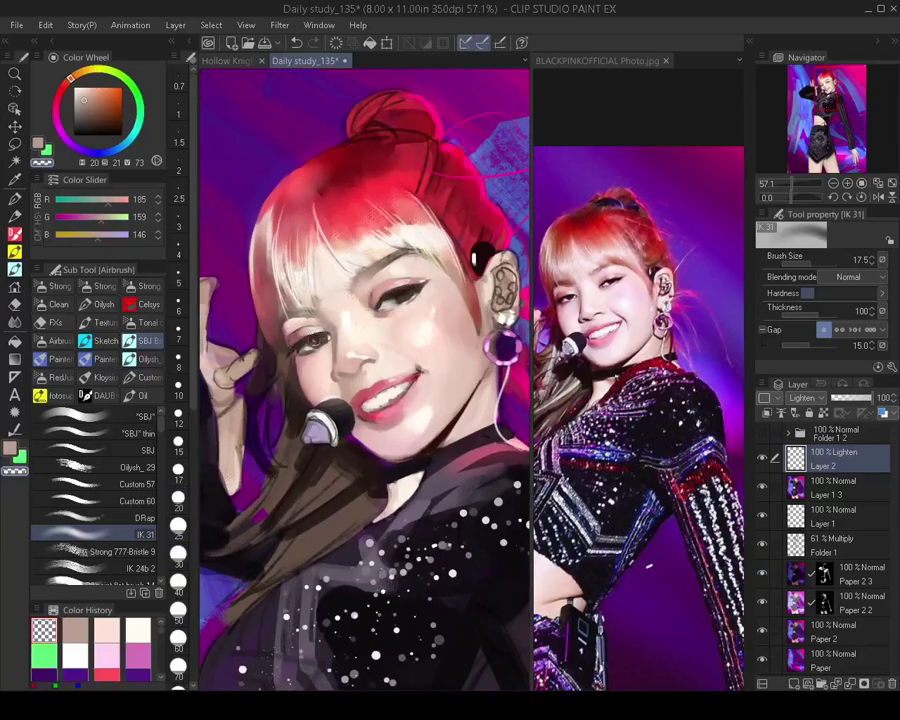
Erase the lightening around the nose with the transparent brush at size 15, and compare the face with the Lighten layer hidden and shown
scroll(224, 238, "down", 6)
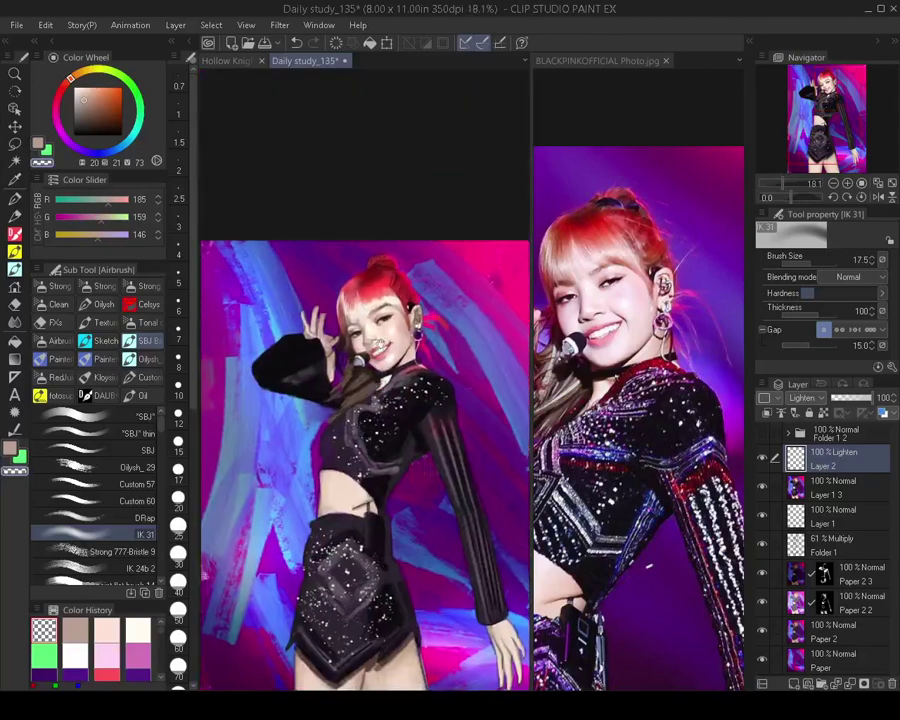
scroll(378, 342, "up", 5)
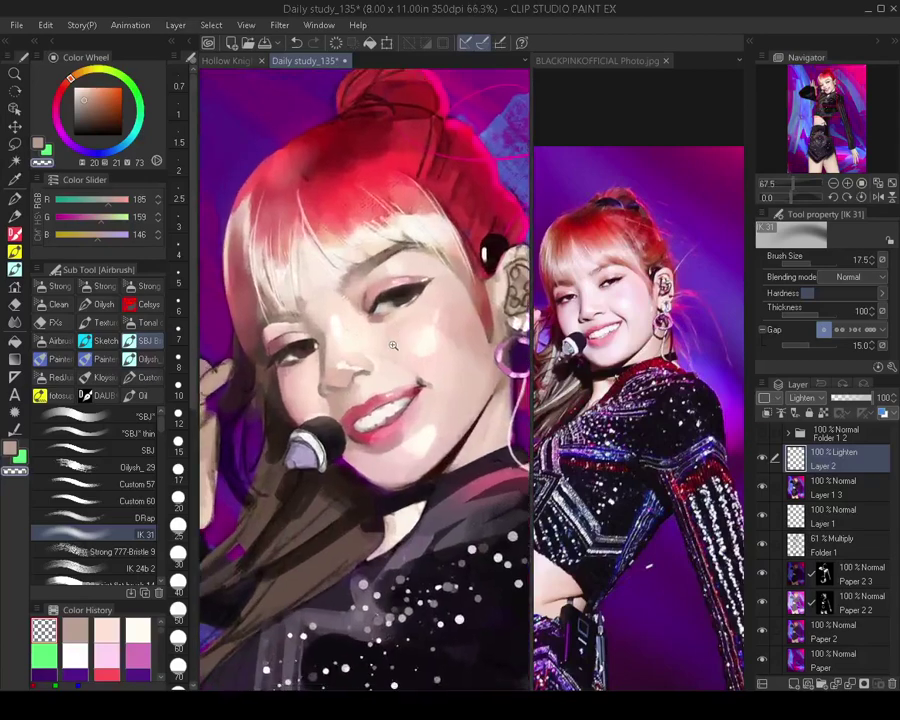
scroll(393, 345, "down", 2)
scroll(362, 358, "up", 2)
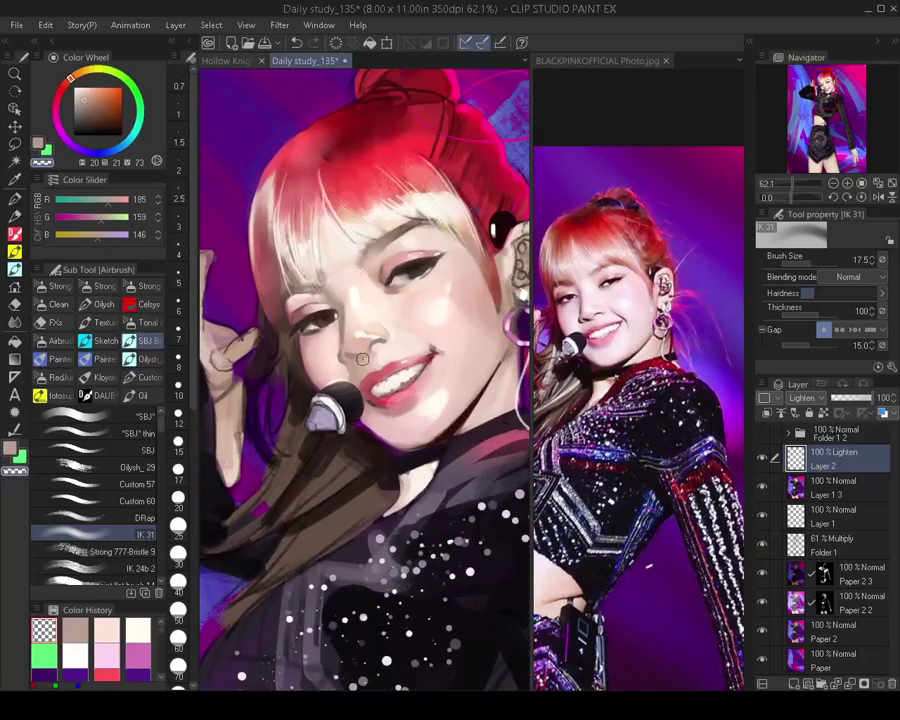
key("bracketleft")
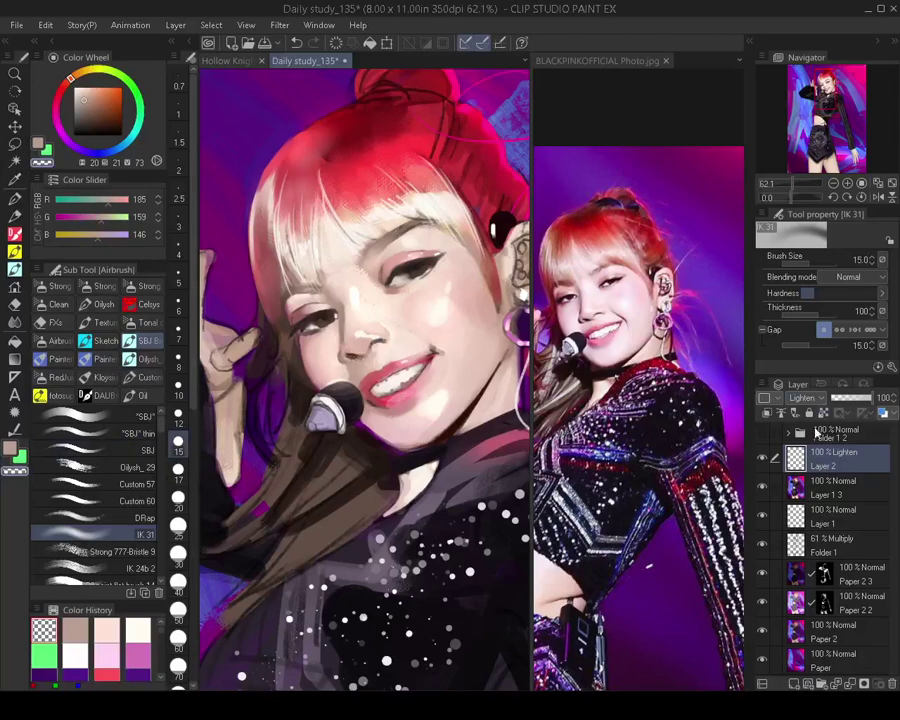
left_click(764, 459)
left_click(764, 459)
left_click_drag(338, 468, 327, 481)
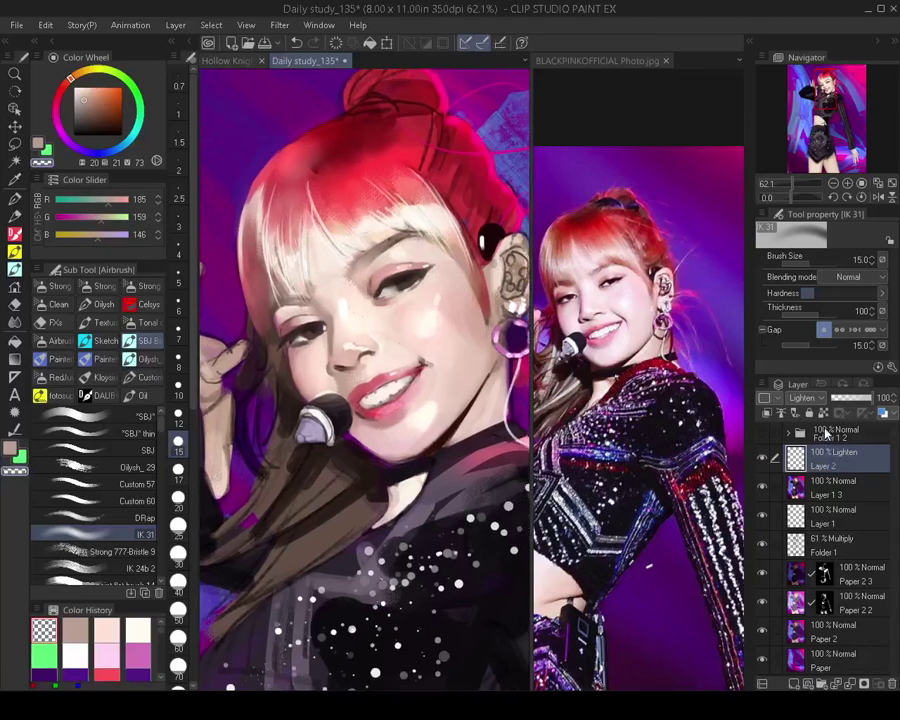
key("ctrl+shift+alt+e")
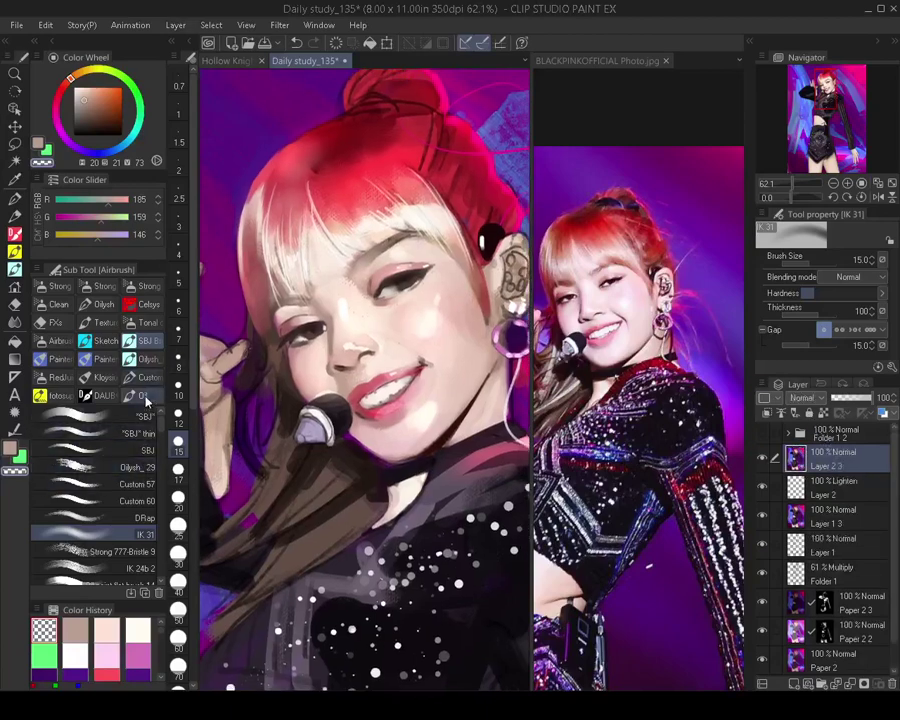
left_click(142, 395)
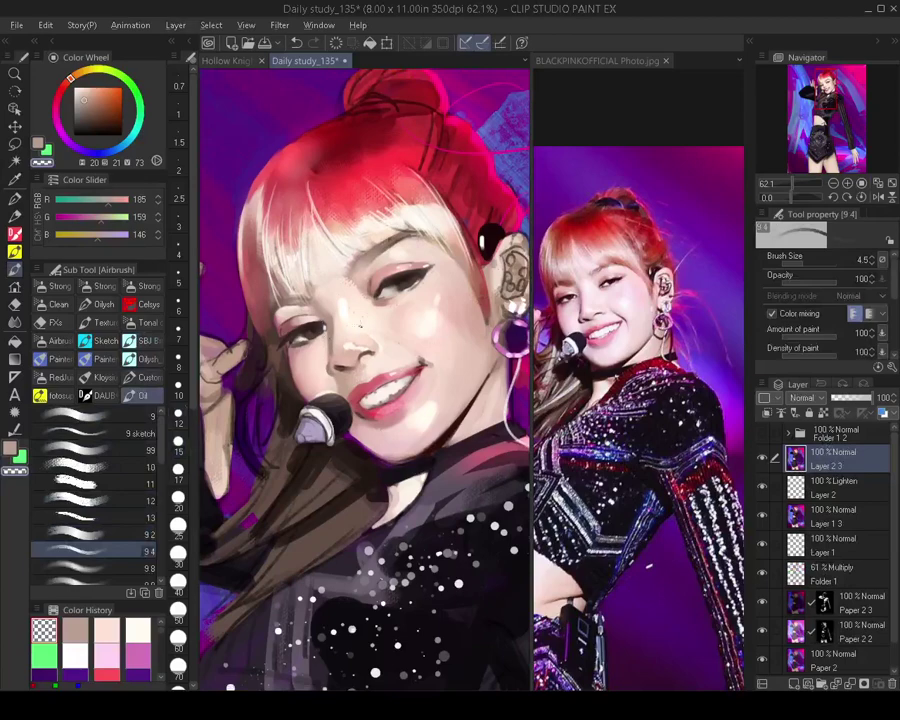
left_click(422, 326, "alt")
key("bracketright")
key("bracketright")
key("bracketright")
key("bracketright")
key("bracketright")
key("bracketright")
key("bracketright")
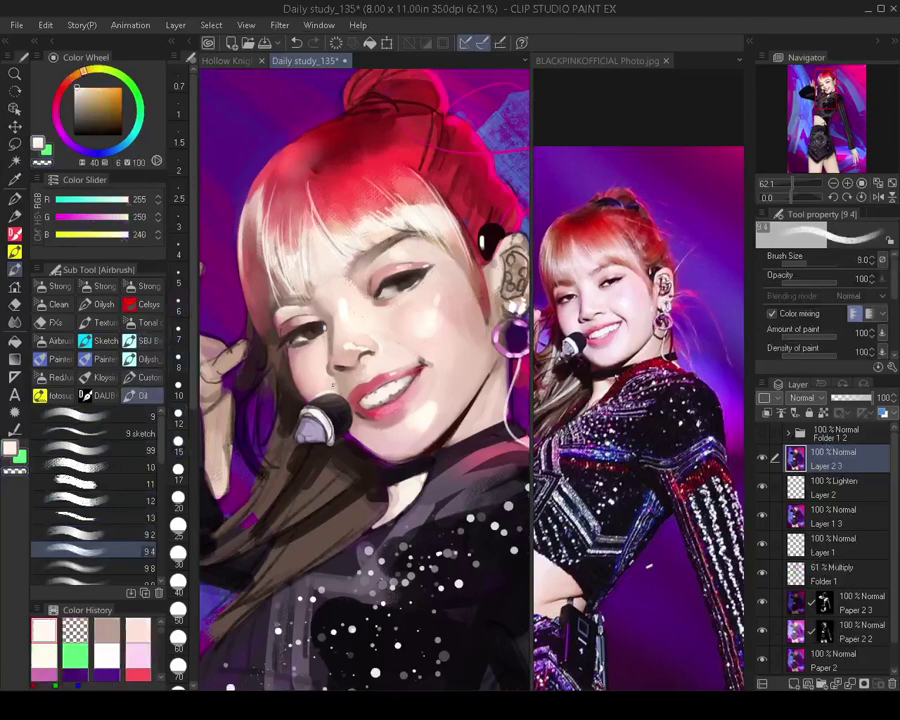
left_click_drag(330, 380, 330, 372)
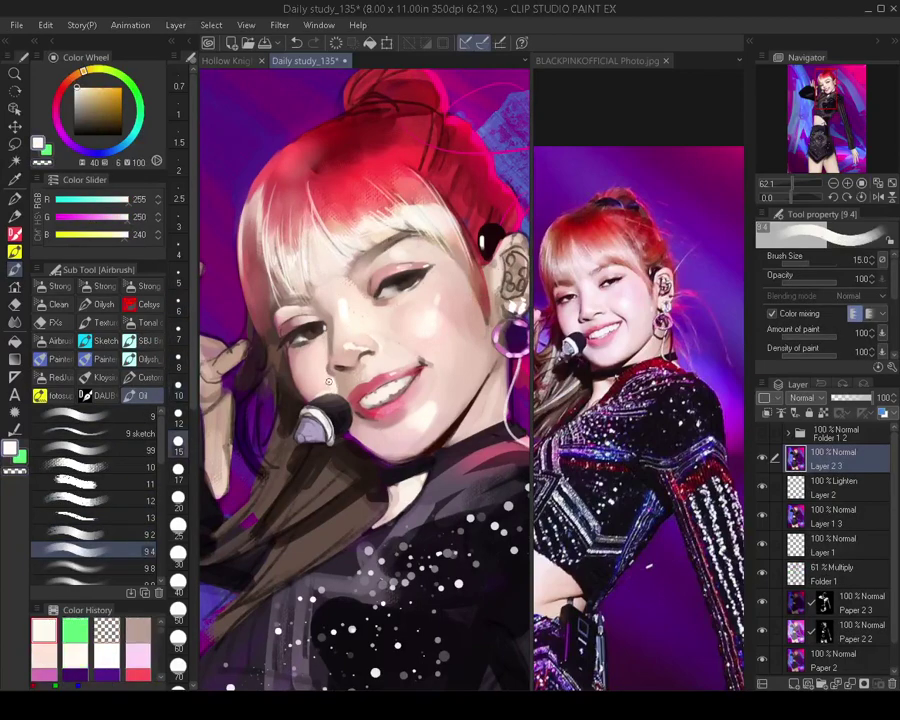
key("bracketleft")
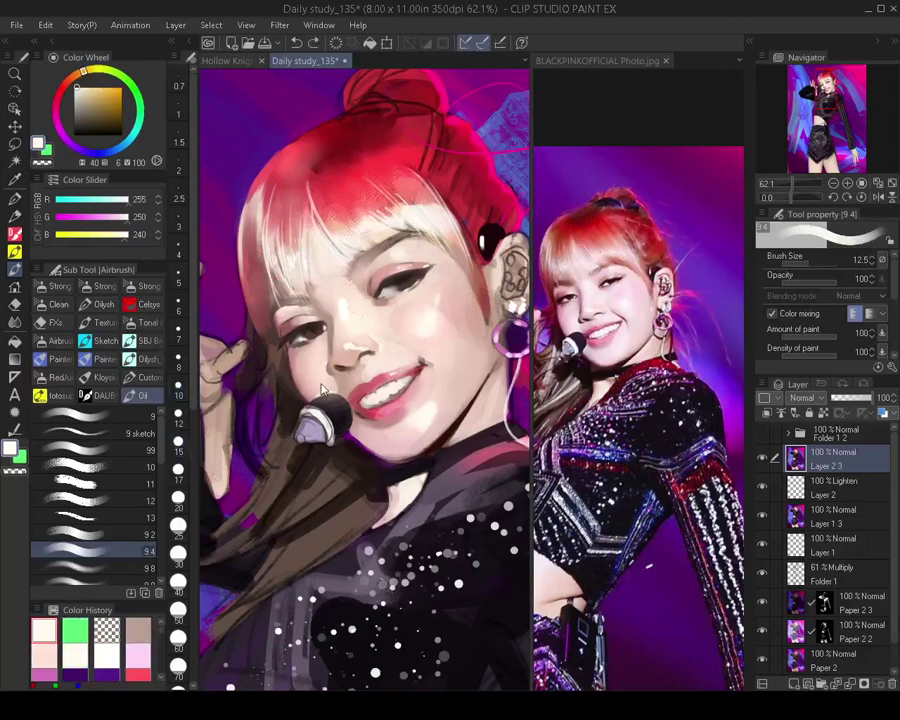
key("ctrl+e")
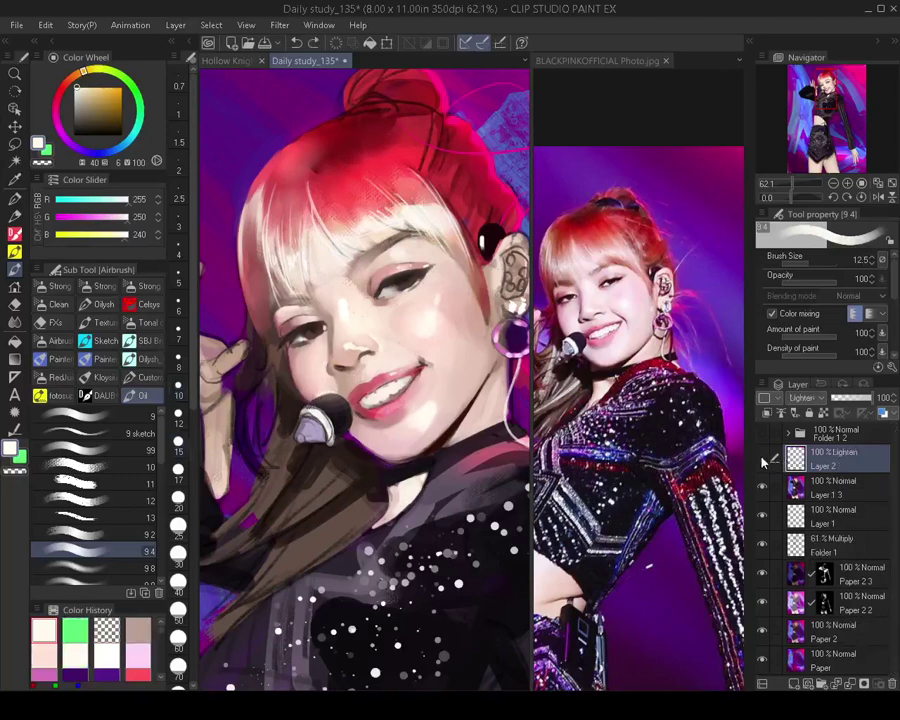
Compare the face with the Lighten layer hidden and shown, and erase its lightening beside the nose using transparent IK 31 at size 20
left_click(764, 458)
left_click(764, 458)
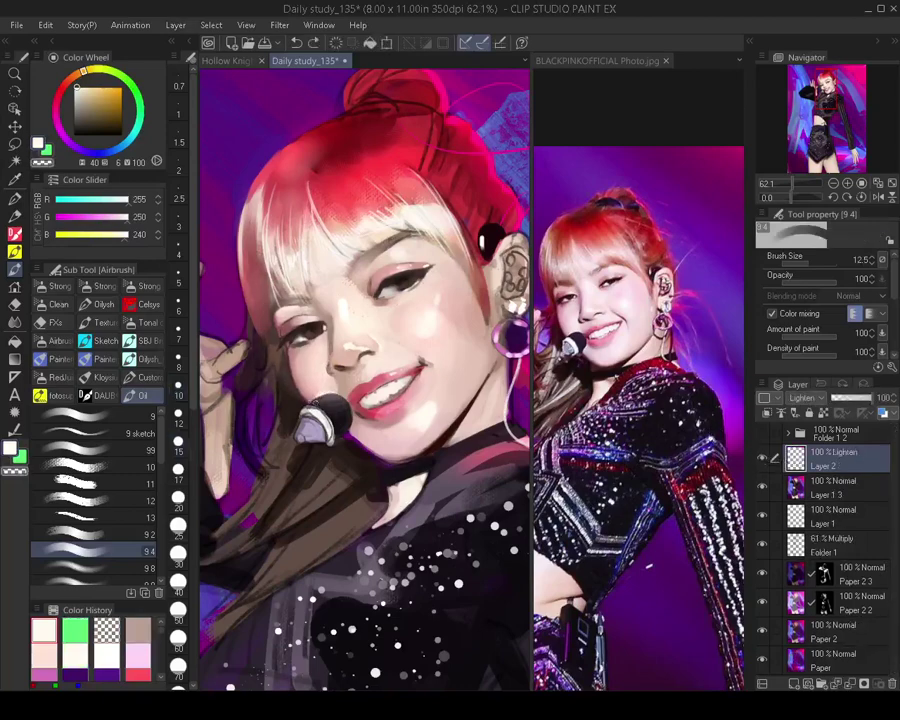
left_click(150, 341)
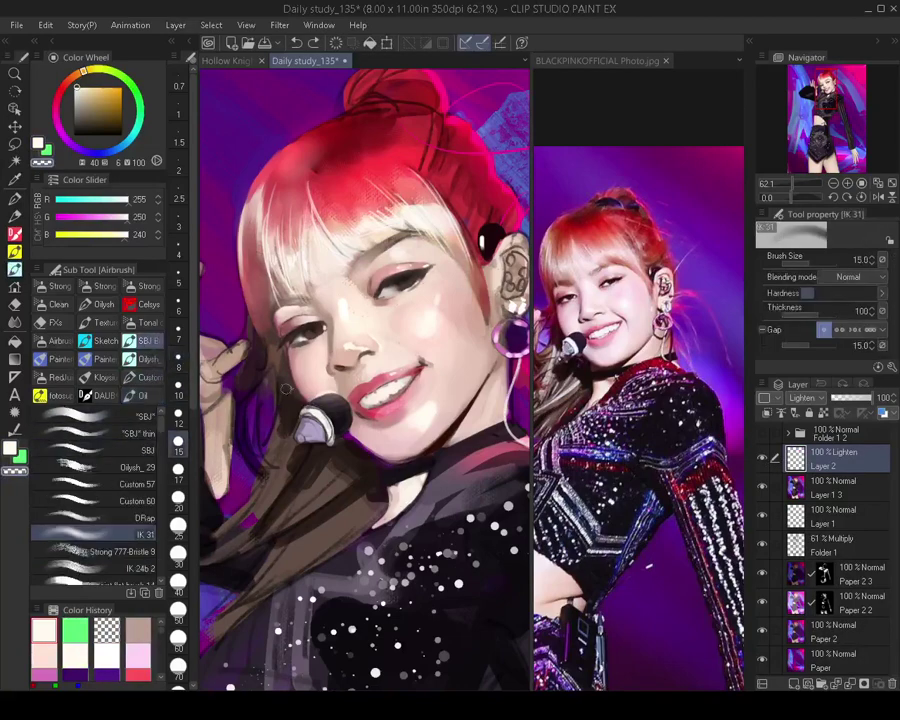
key("bracketright")
key("bracketright")
left_click_drag(324, 358, 325, 389)
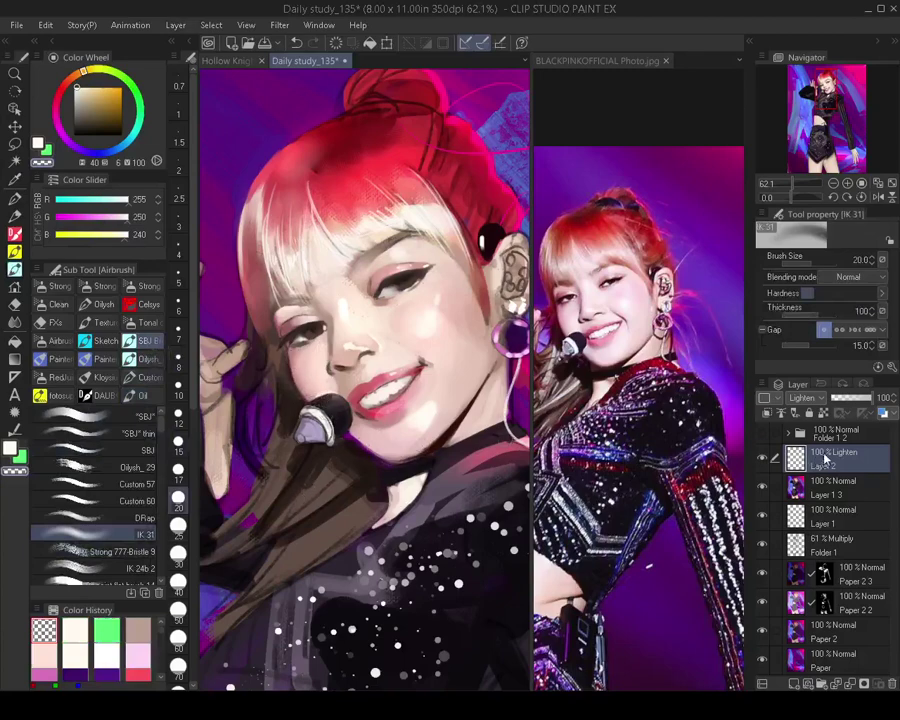
Stamp the visible layers into a new top layer and paint pale highlights (RGB 255, 248, 238) beside the nose with Oil brush 9 4
key("ctrl+shift+n")
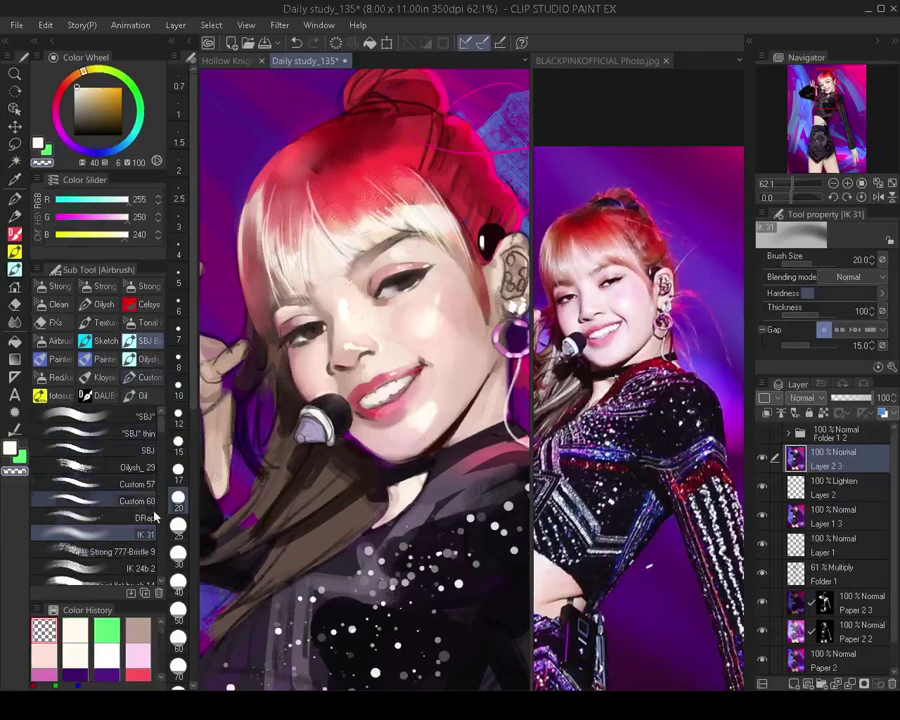
left_click(146, 396)
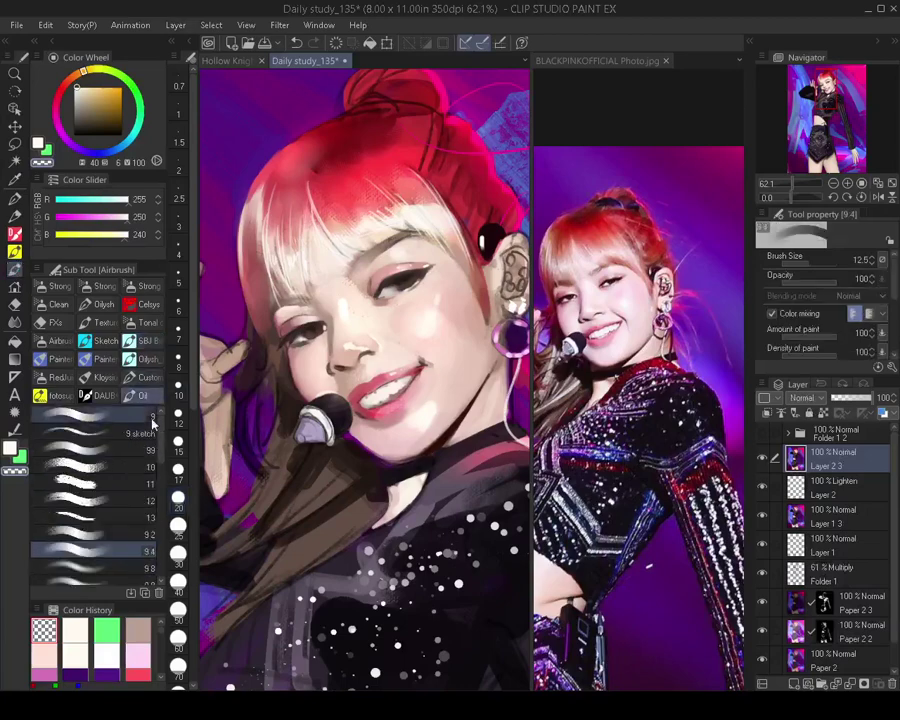
left_click(396, 316, "alt")
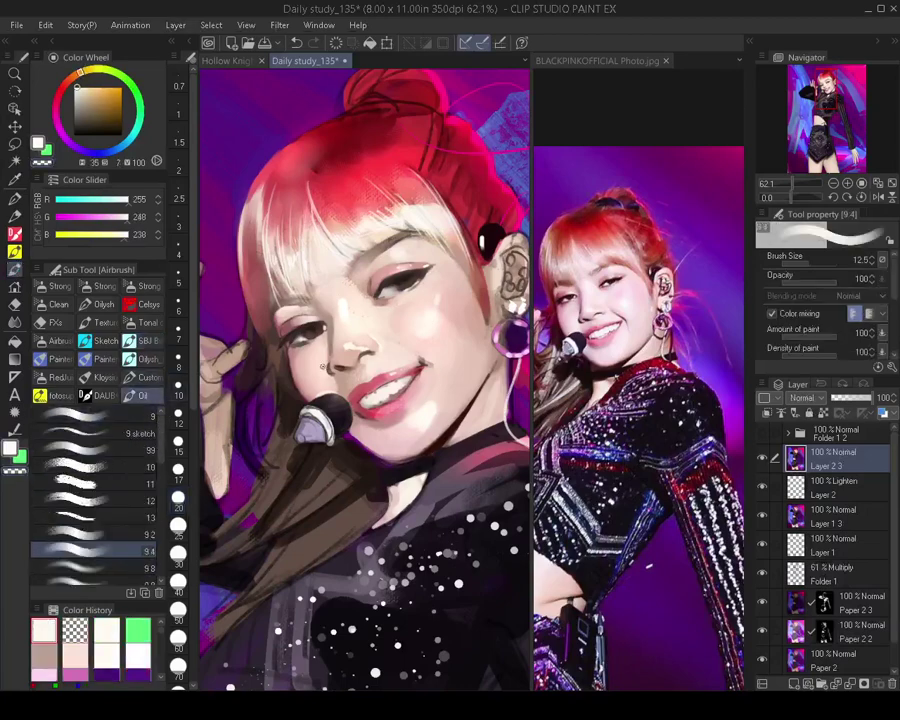
key("[")
key("[")
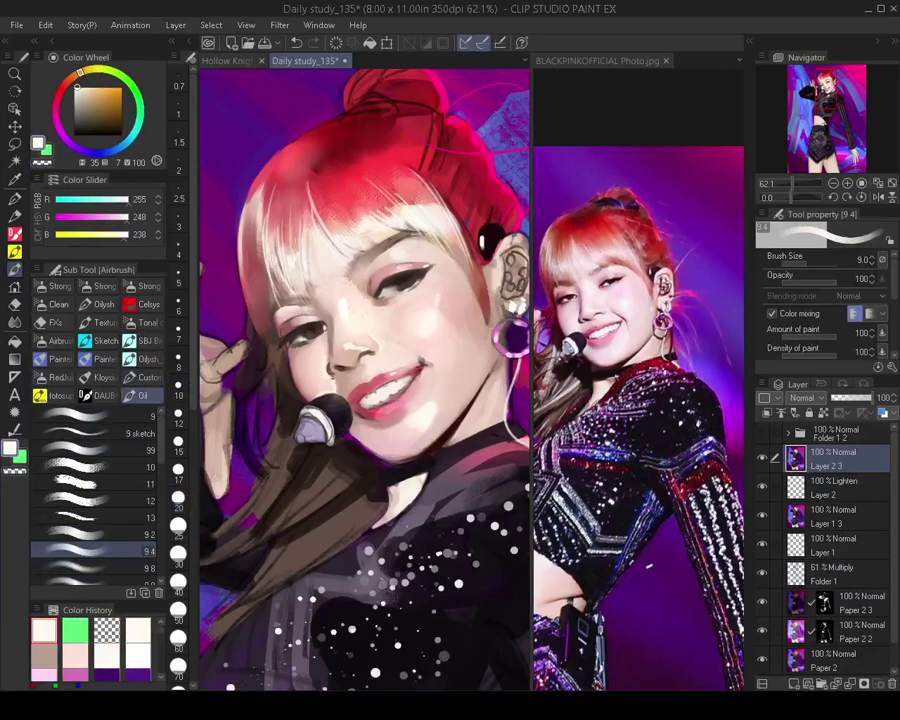
key("bracketright")
key("bracketright")
key("bracketright")
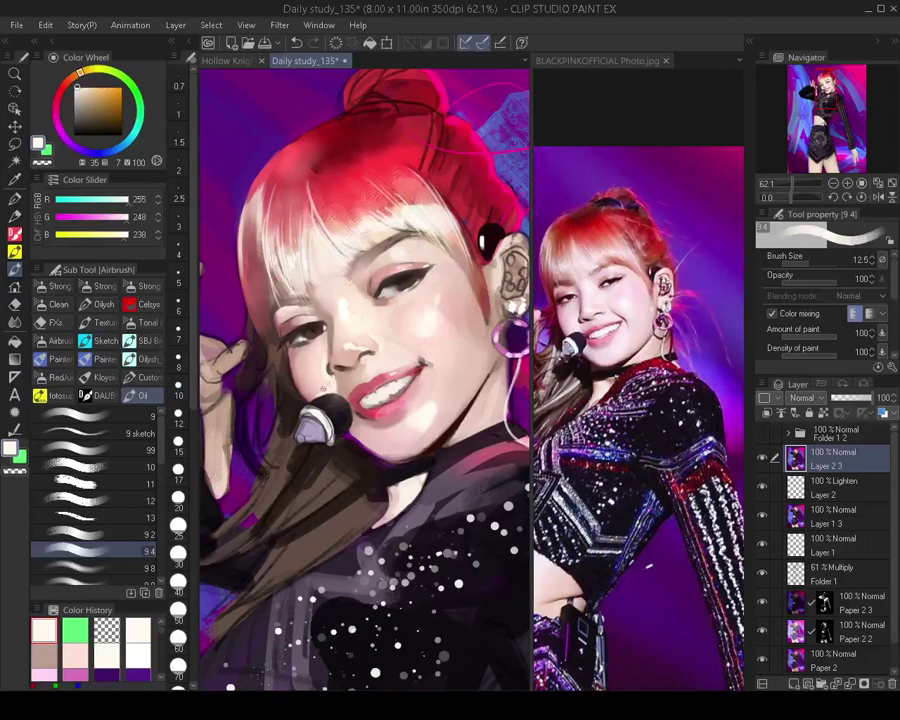
key("bracketright")
key("bracketleft")
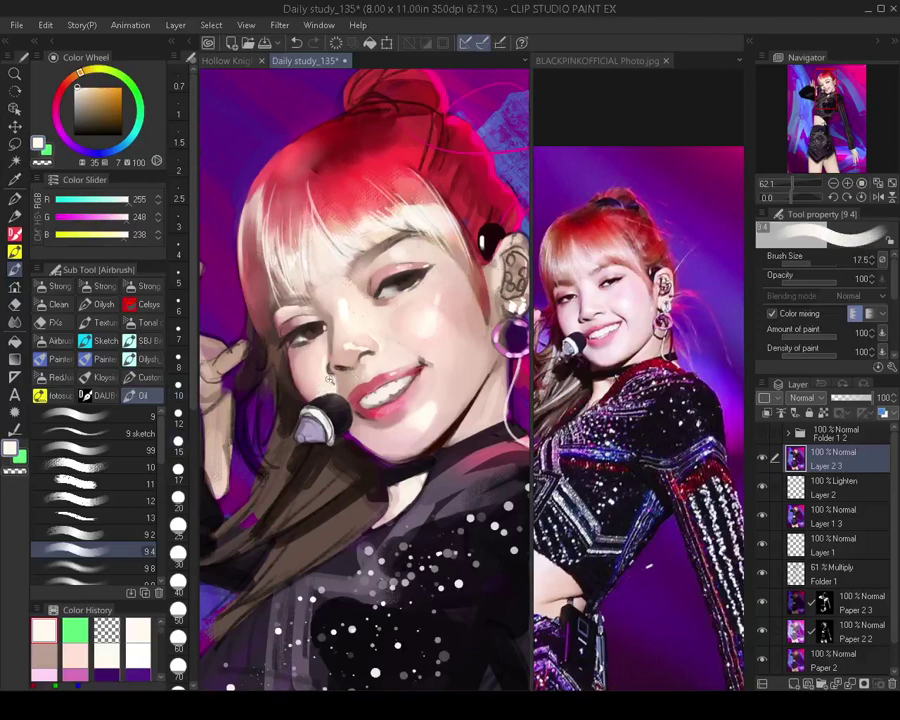
scroll(341, 370, "down", 5)
scroll(334, 362, "up", 5)
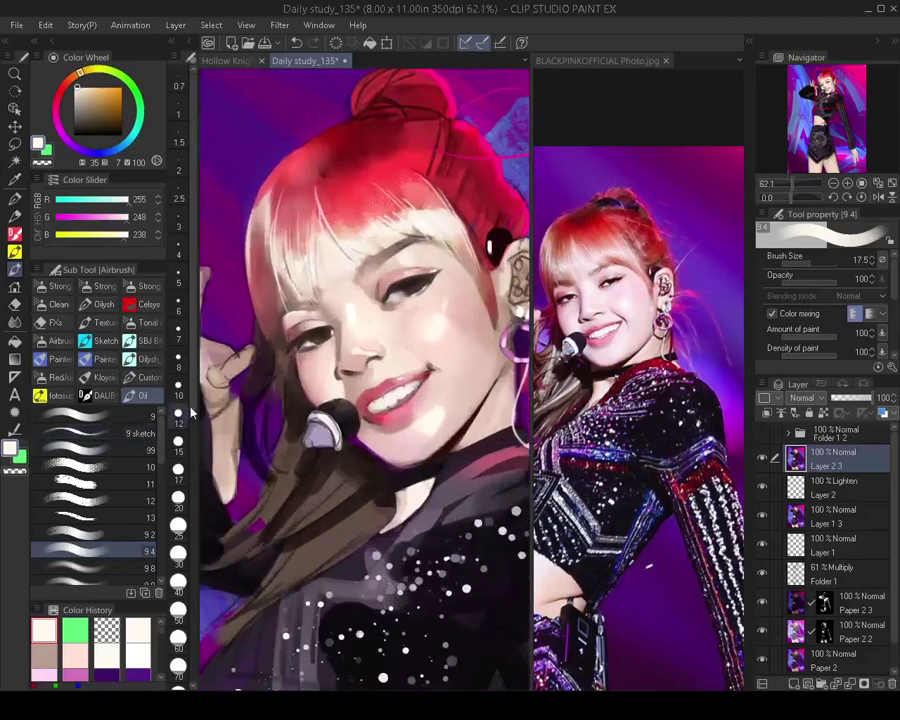
Blend sampled skin tones, including pink RGB 240, 198, 188, into the cheek above the microphone with the 9 4 brush at size 20
key("bracketright")
key("bracketright")
left_click(326, 388, "alt")
mouse_move(326, 381)
left_mouse_down()
mouse_move(328, 396)
mouse_move(317, 379)
mouse_move(322, 402)
mouse_move(365, 396)
left_mouse_up()
key("bracketleft")
left_click(319, 381, "alt")
scroll(349, 390, "down", 3)
scroll(372, 377, "down", 2)
scroll(258, 300, "up", 1)
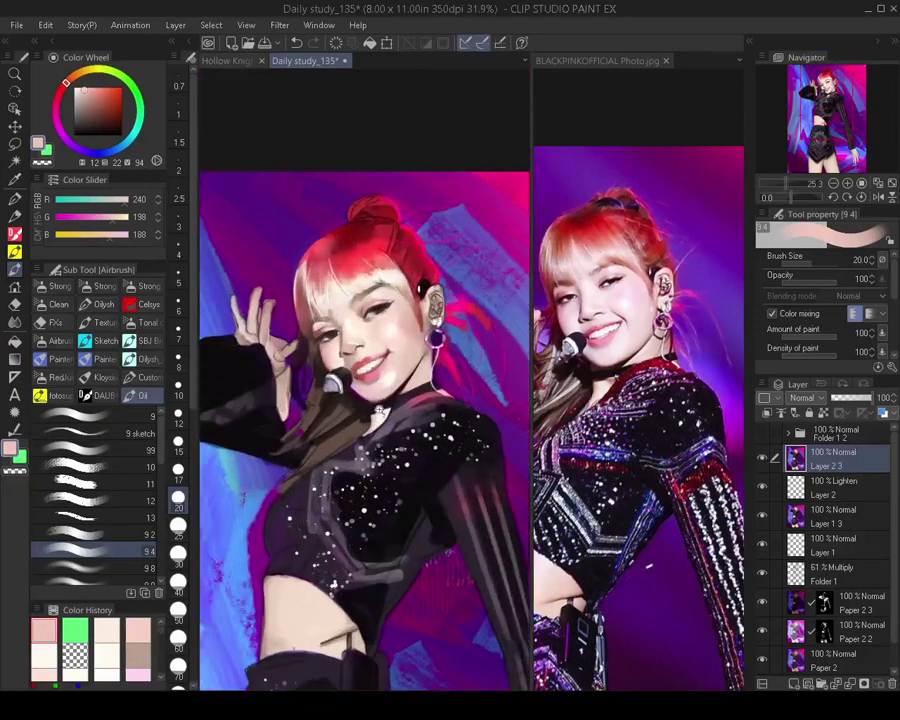
Paint light skin (RGB 249, 228, 218) over the dark mark at the earring-side mouth corner, reducing the 9 4 brush to size 12.5
scroll(379, 364, "up", 3)
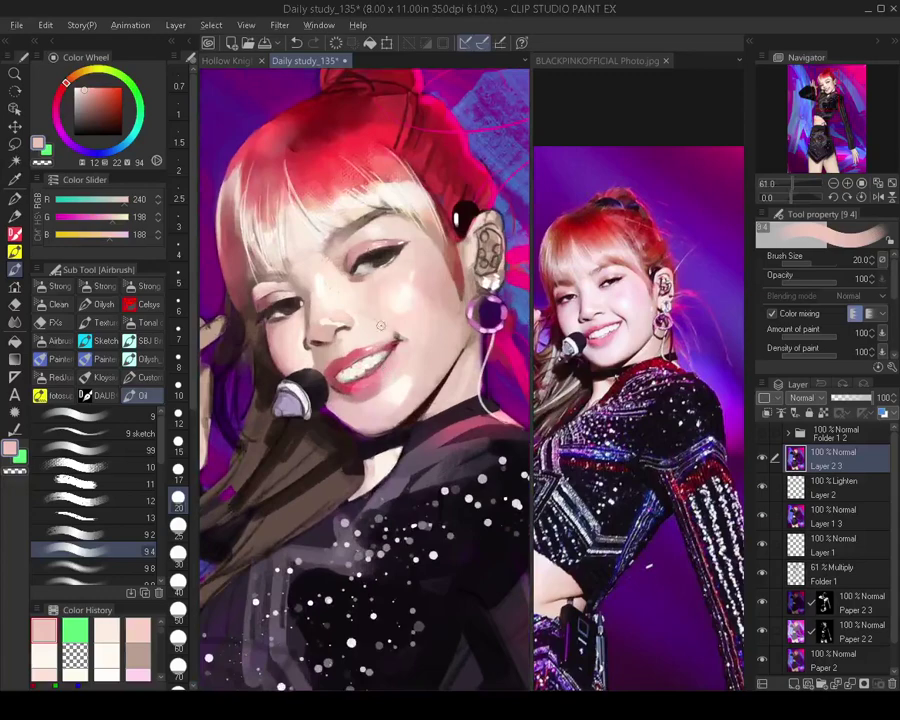
left_click(380, 326, "alt")
mouse_move(384, 332)
left_mouse_down()
mouse_move(388, 341)
mouse_move(390, 334)
left_mouse_up()
key("[")
key("[")
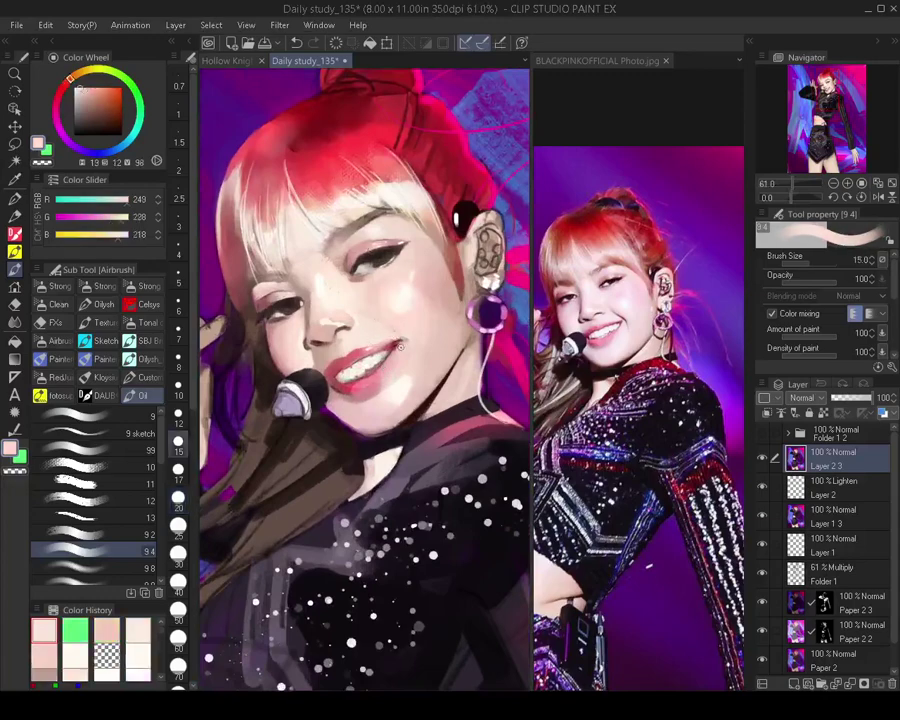
key("[")
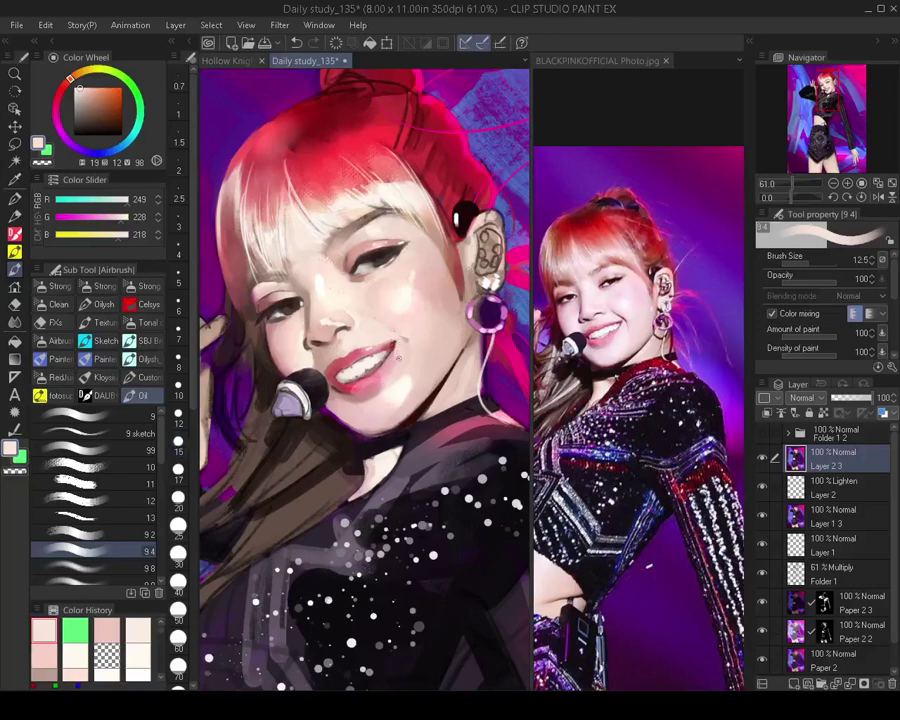
Repaint the smile crease at the mouth corner in dark red (RGB 103, 33, 40) and muted red (RGB 159, 91, 94) at size 12.5
left_click(394, 344, "alt")
key("[")
key("[")
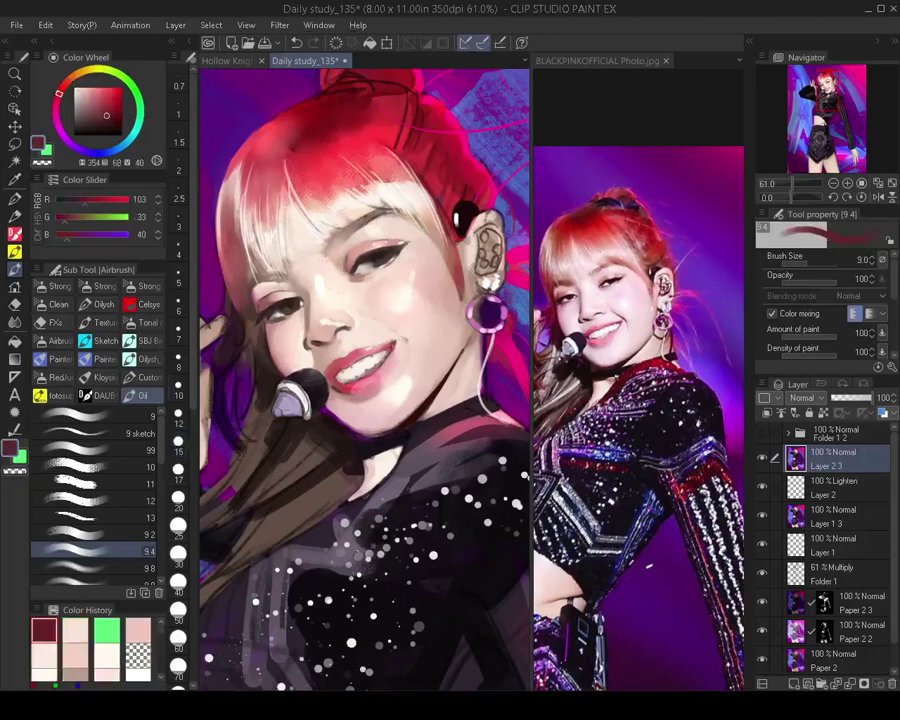
left_click_drag(394, 345, 403, 339)
key("ctrl+z")
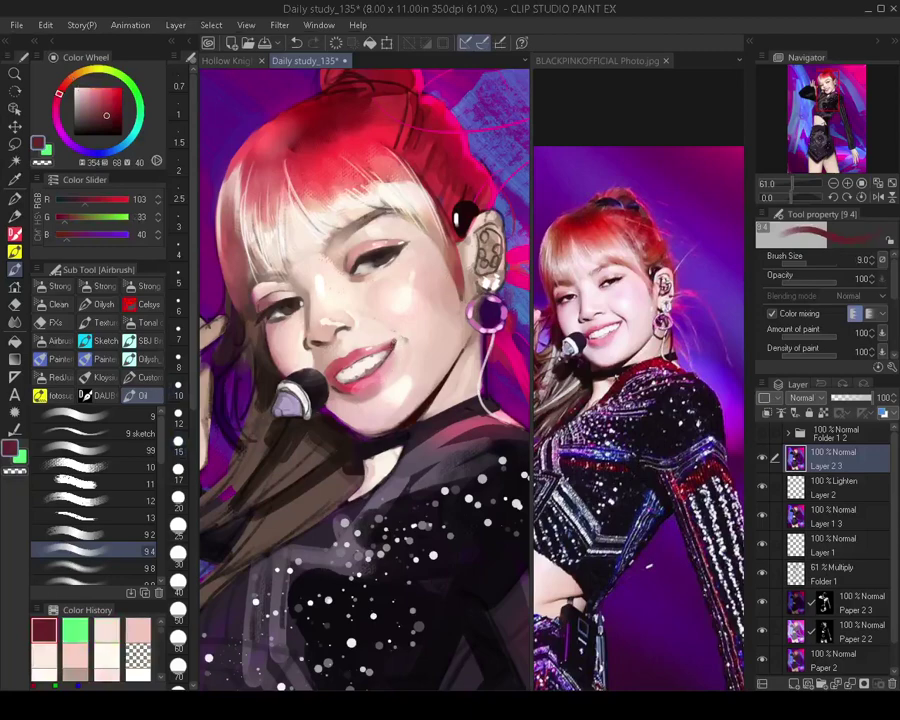
key("bracketright")
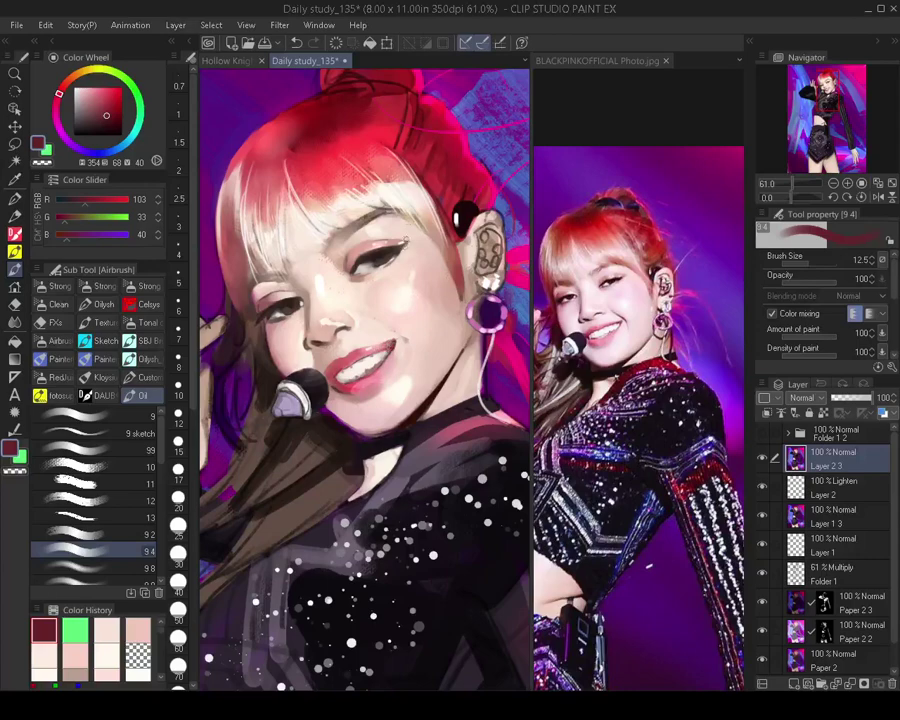
key("h")
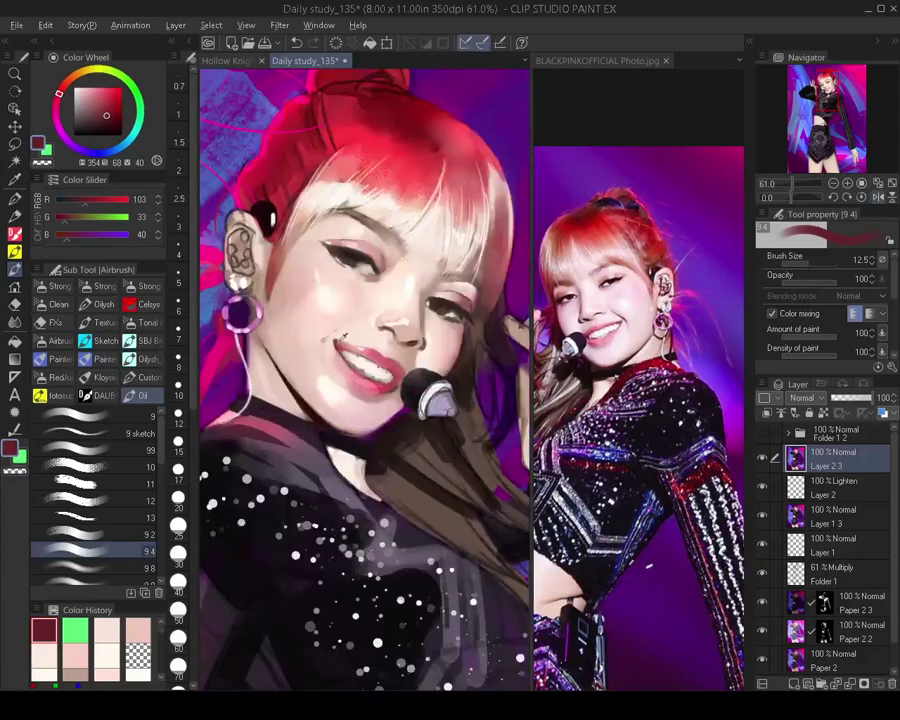
left_click(343, 338, "alt")
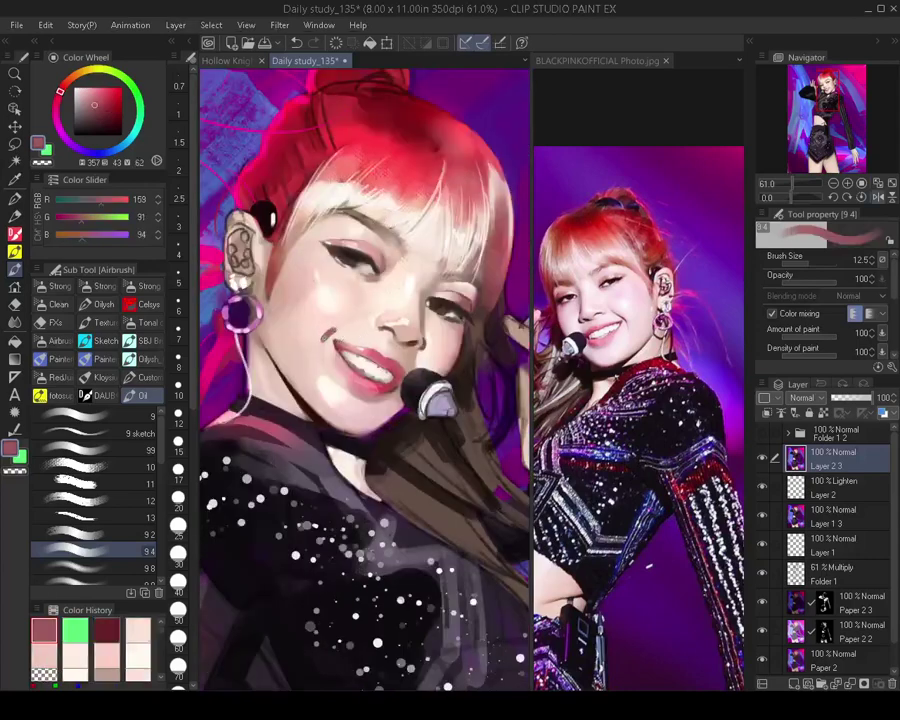
key("h")
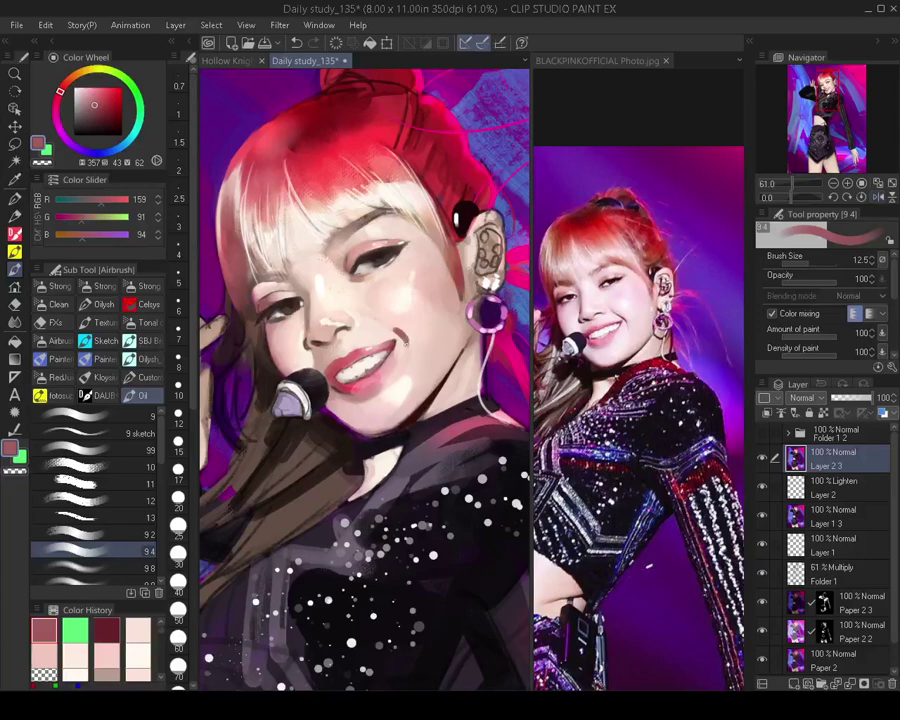
Refine the smile crease with sampled light skin (RGB 248, 224, 214) and dusty pinks, reducing the 9 4 brush to size 10
left_click(393, 329, "alt")
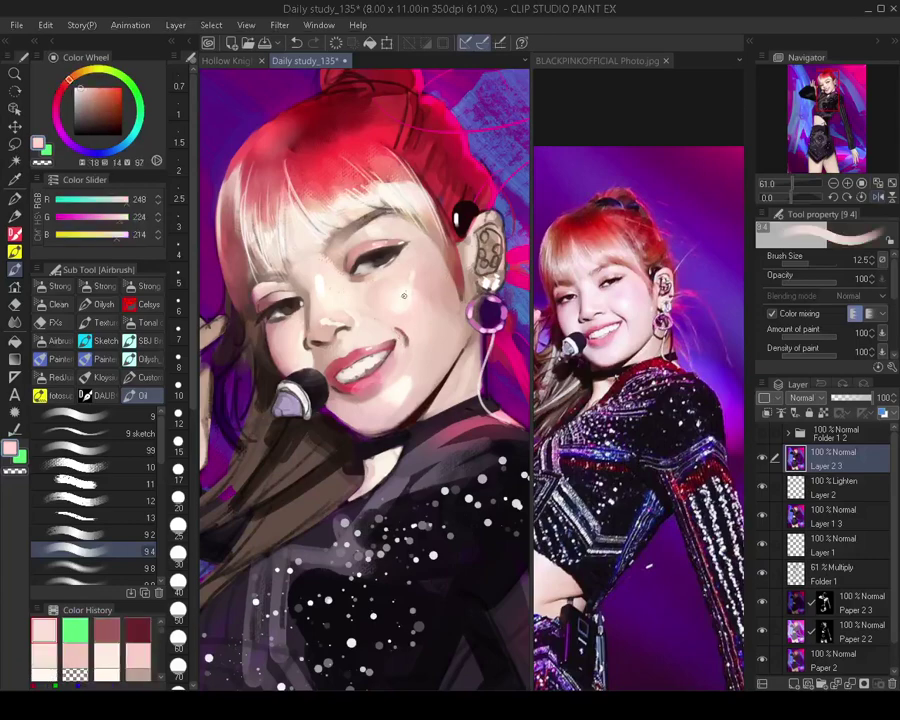
key("h")
left_click(330, 330, "alt")
key("[")
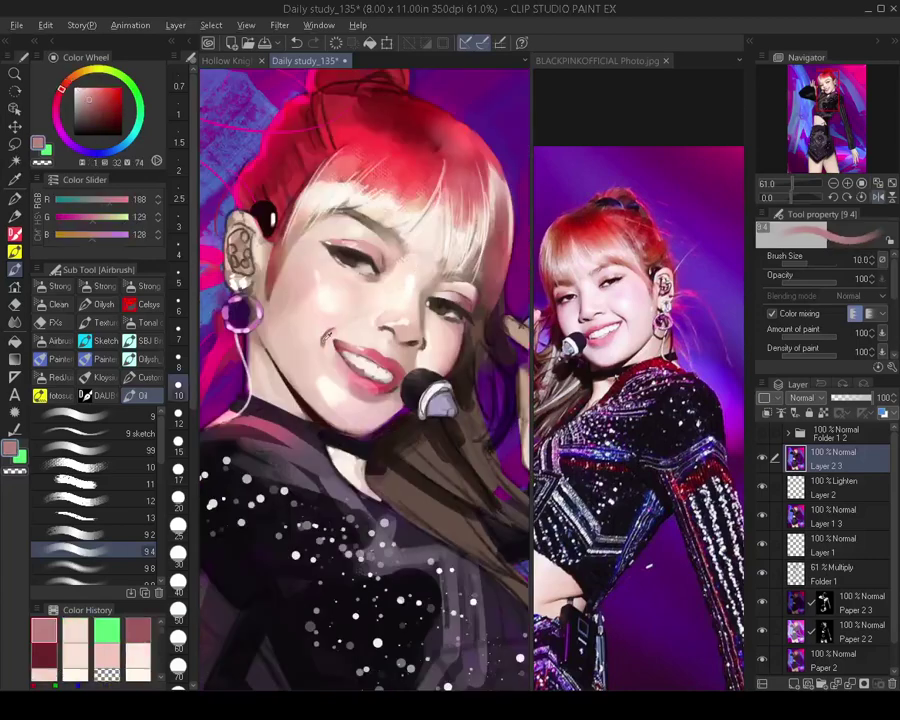
left_click(328, 334, "alt")
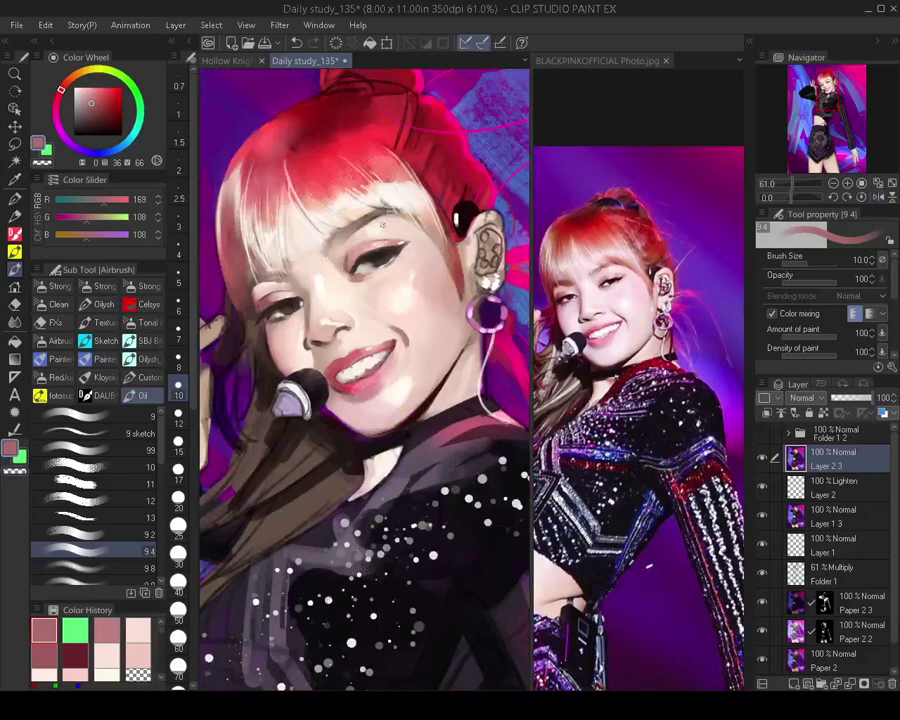
Soften the smile crease and surrounding cheek with Oil brush 9 9, using RGB 211, 179, 169 and 249, 219, 206 at sizes 30 to 40
left_click(137, 568)
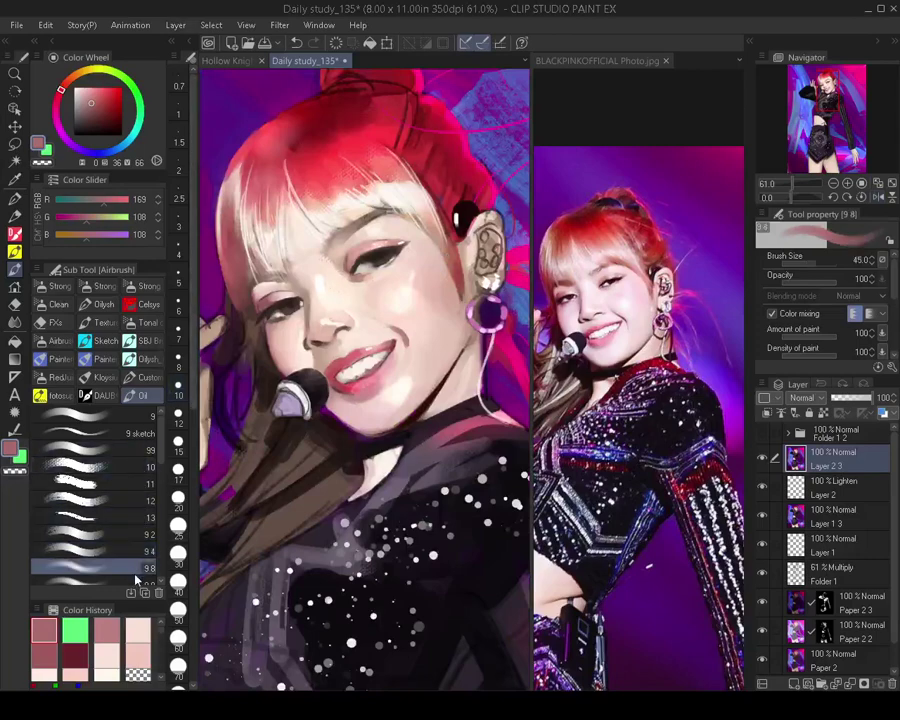
left_click(137, 585)
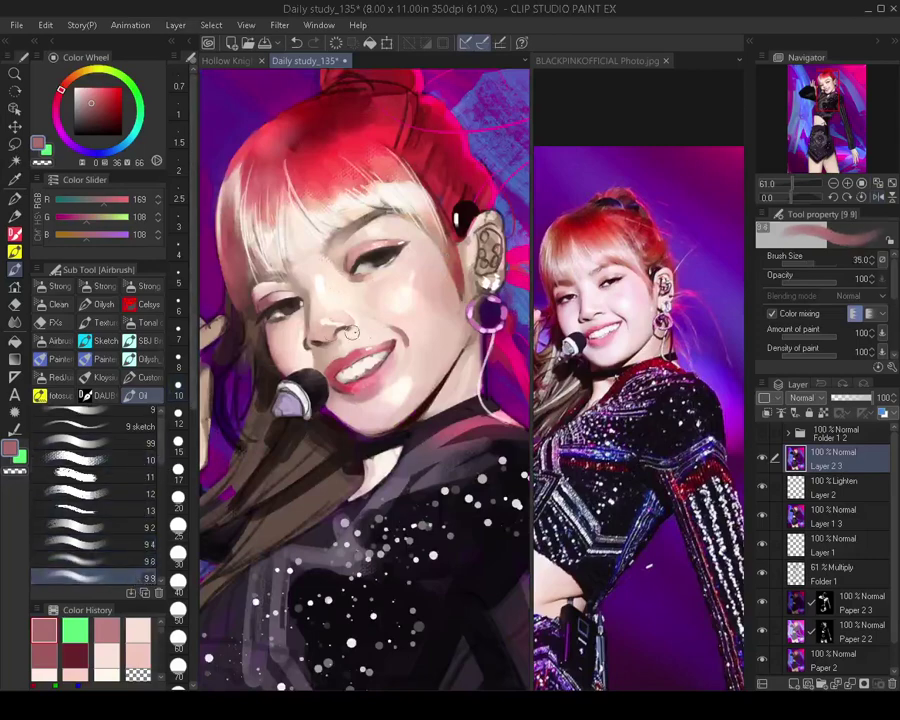
left_click(409, 339, "alt")
key("[")
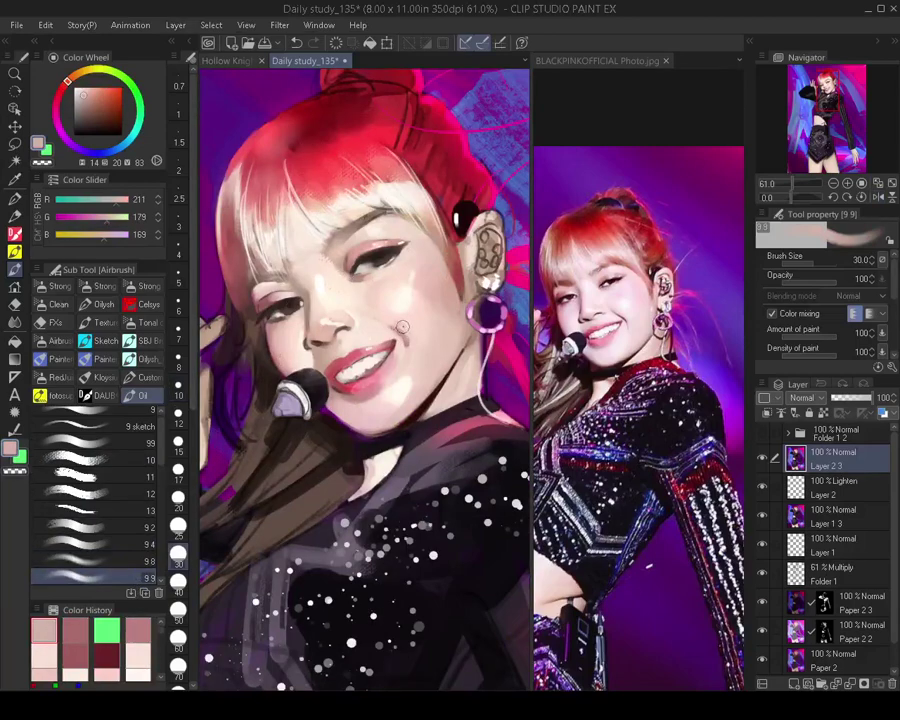
left_click(421, 338, "alt")
key("bracketright")
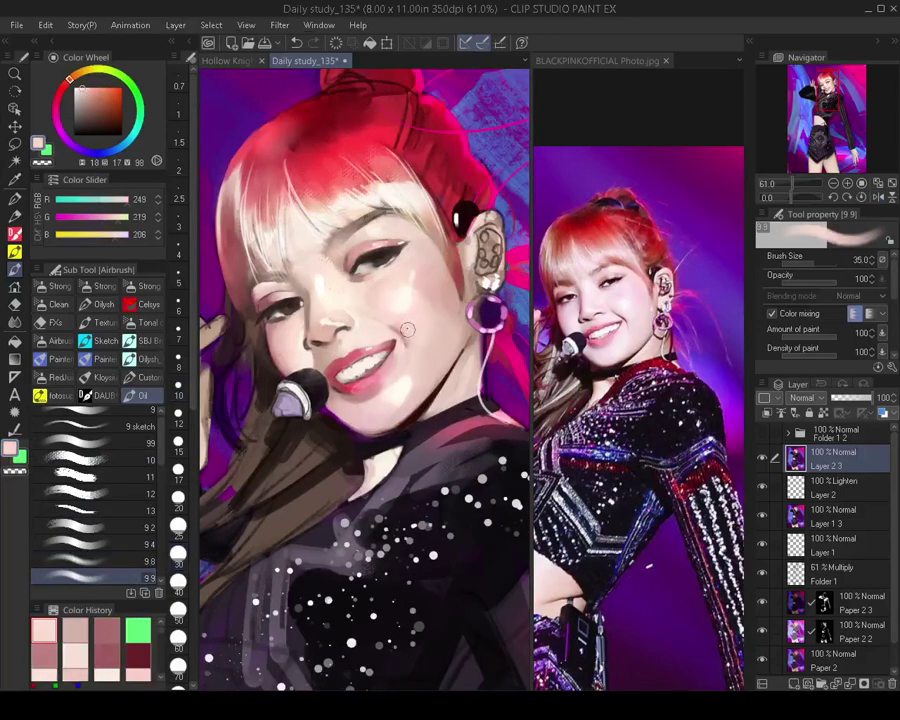
key("bracketright")
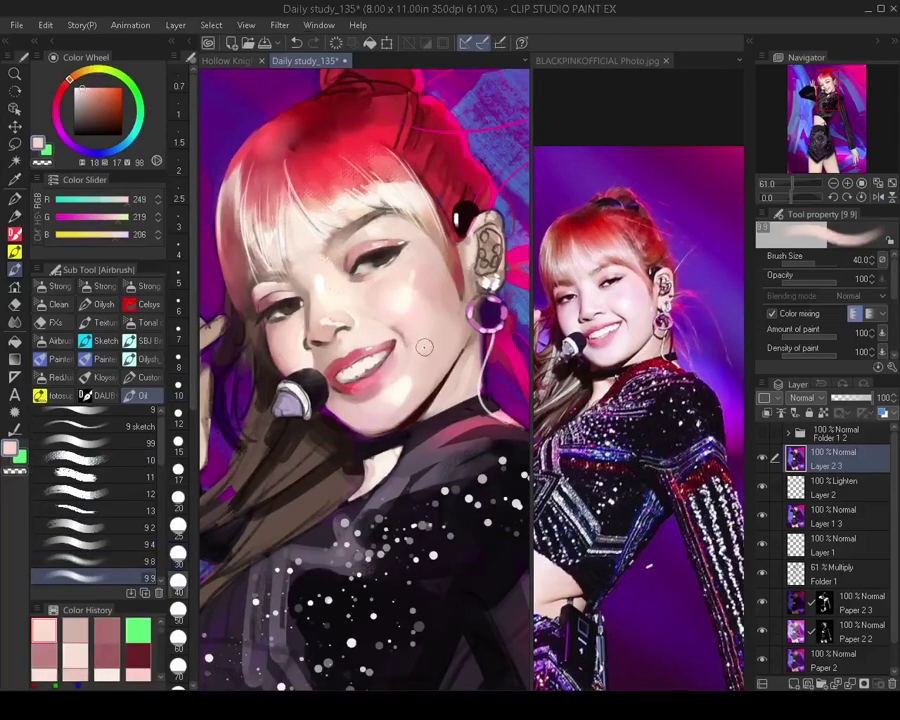
left_click_drag(414, 344, 395, 391)
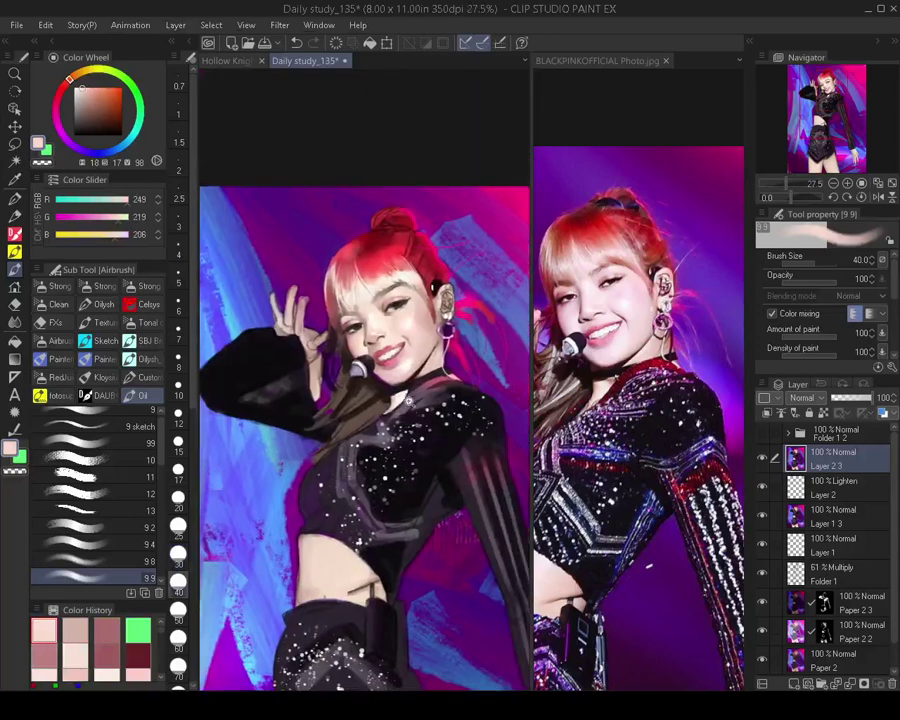
Lasso around the lips and surrounding skin on Layer 2 3 and copy the mouth onto a new layer
scroll(414, 340, "up", 3)
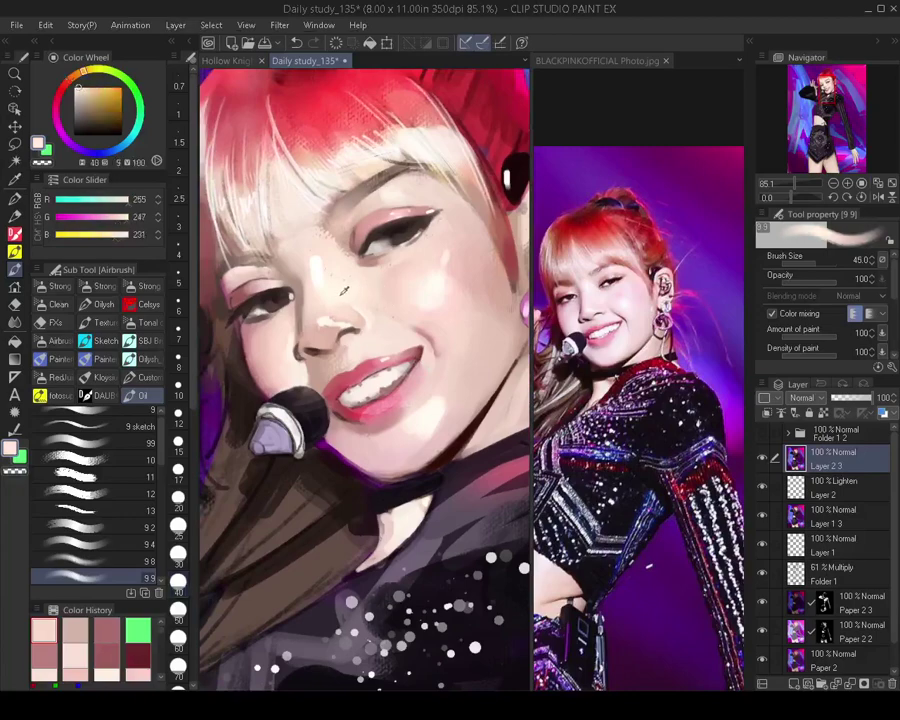
scroll(347, 302, "down", 5)
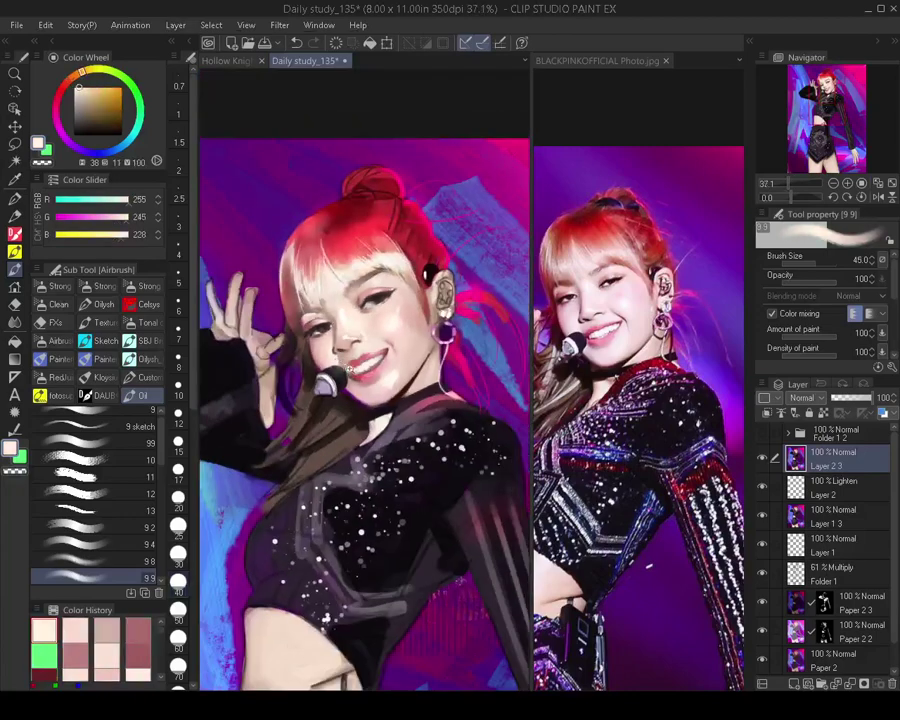
scroll(365, 380, "up", 3)
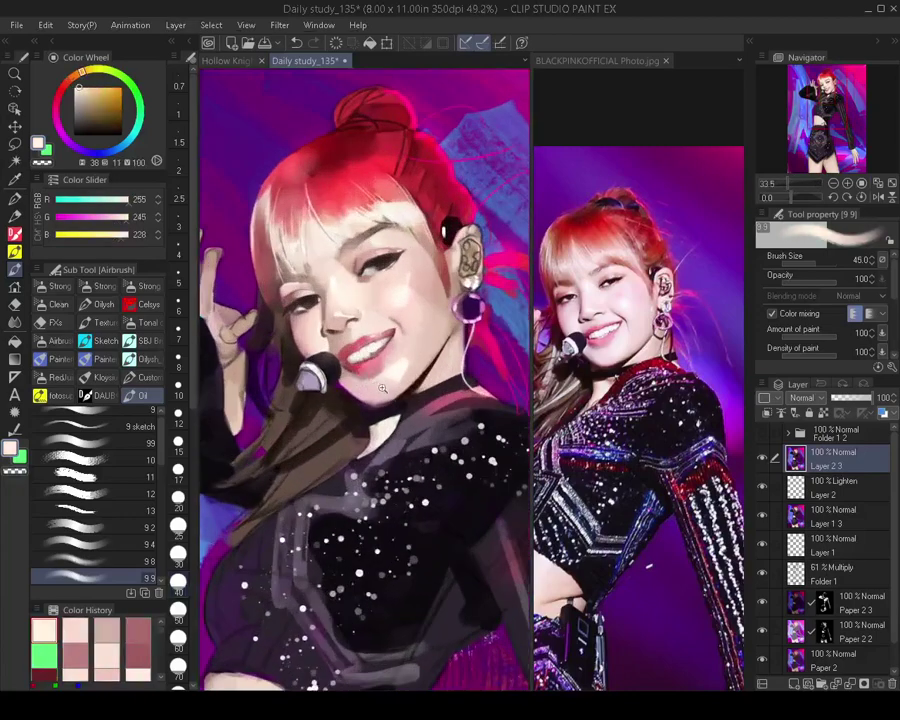
scroll(371, 378, "up", 1)
scroll(378, 385, "up", 1)
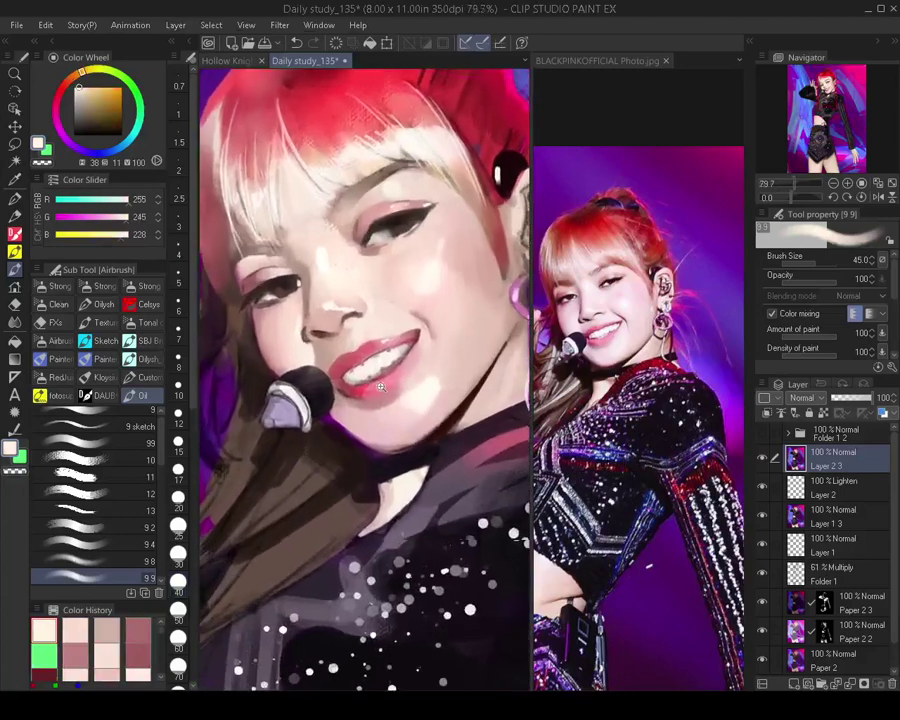
key("m")
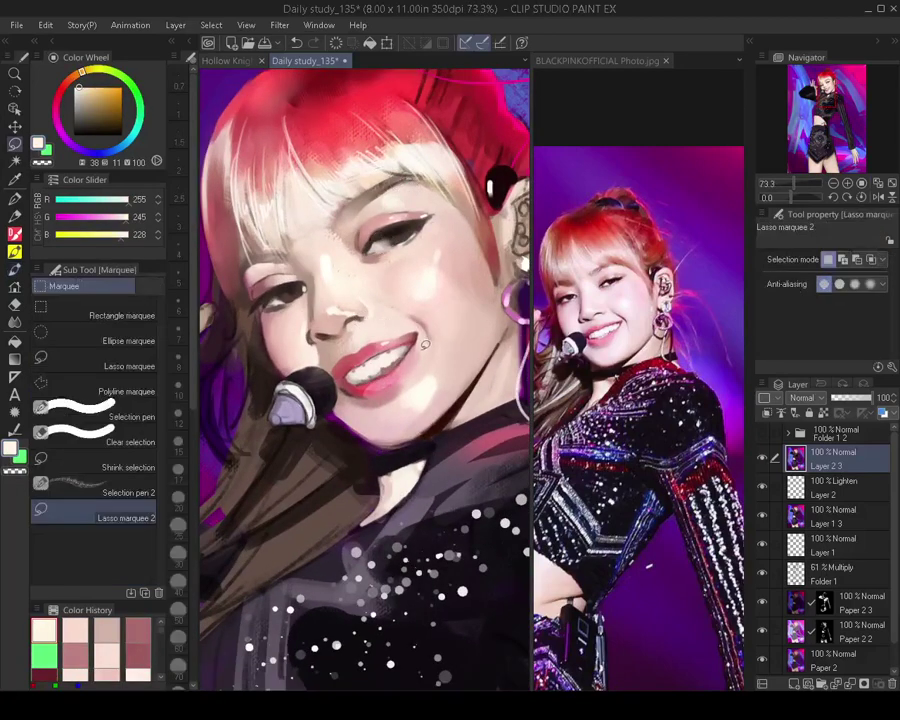
left_click_drag(428, 325, 370, 333)
left_click_drag(327, 362, 336, 393)
left_click_drag(423, 383, 426, 372)
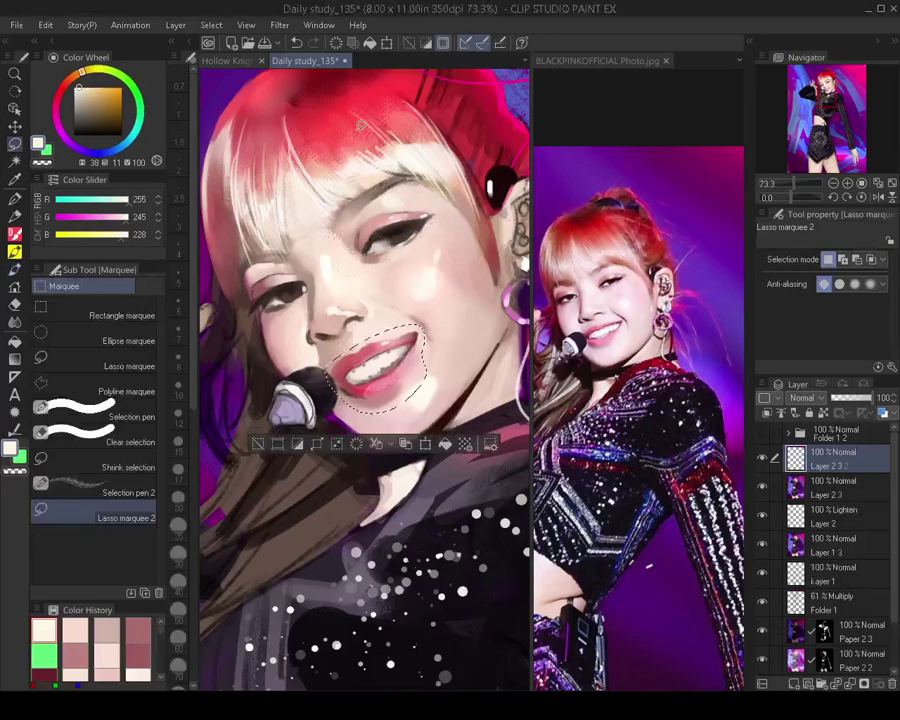
key("ctrl+c")
key("ctrl+v")
Mesh-transform the copied mouth, reshaping the lips and teeth and rotating it slightly clockwise
key("ctrl+t")
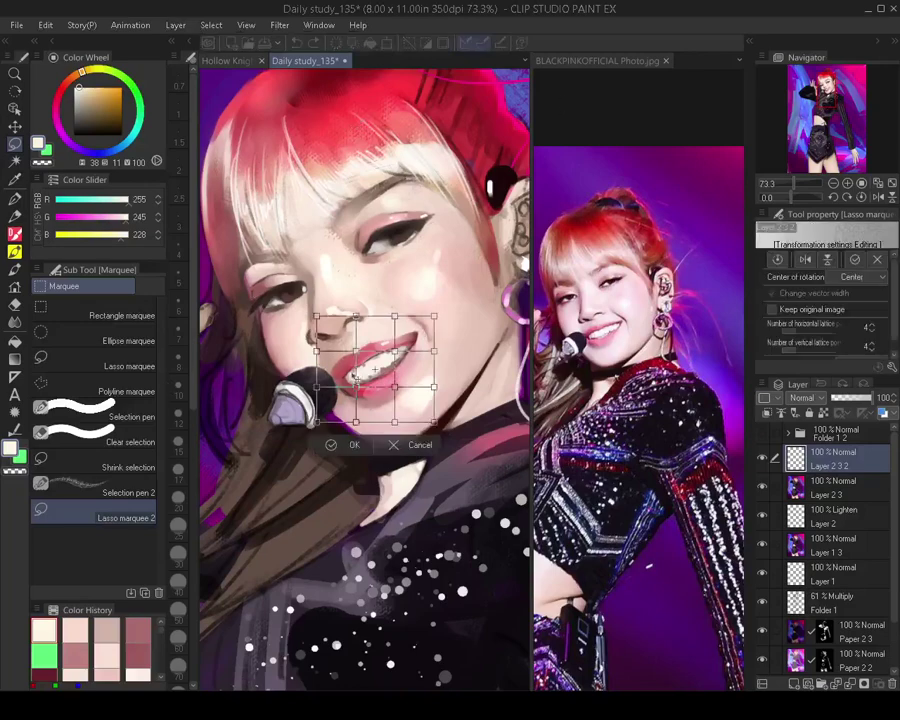
left_click_drag(357, 388, 439, 316)
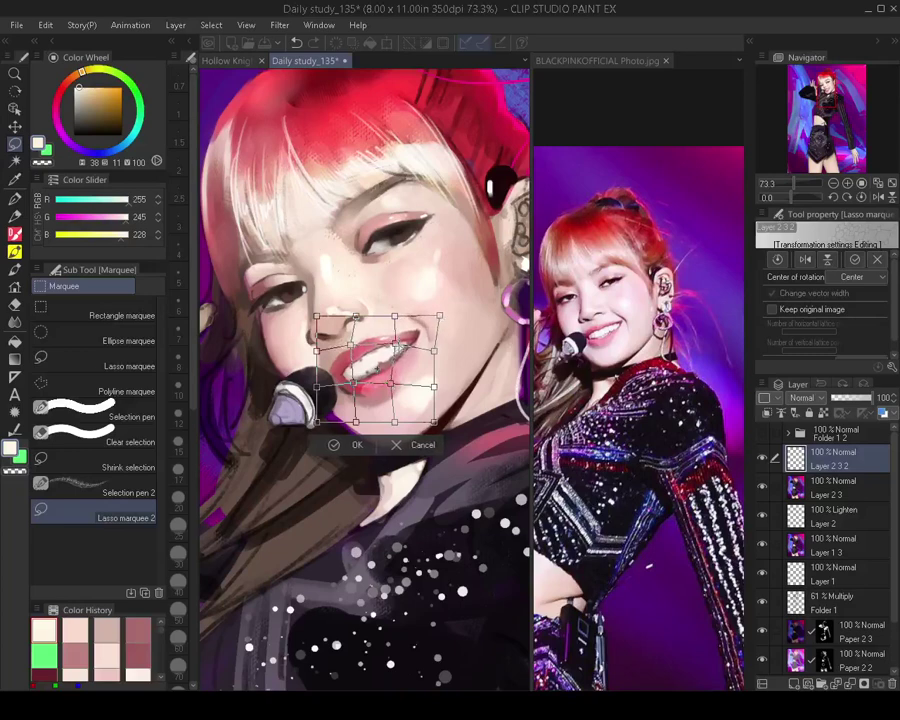
left_click_drag(397, 345, 356, 347)
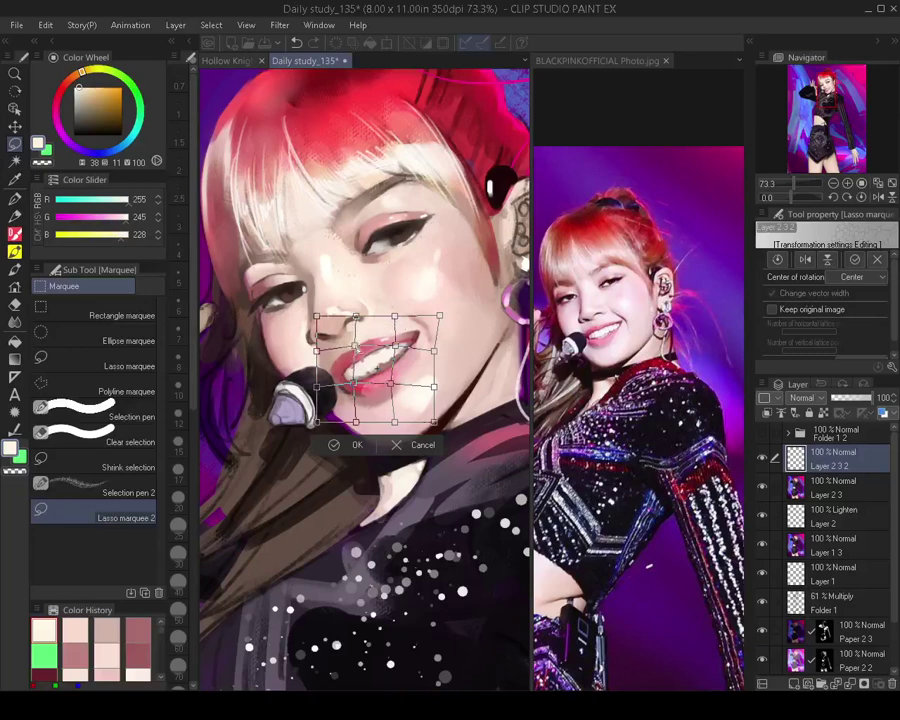
left_click_drag(389, 386, 383, 386)
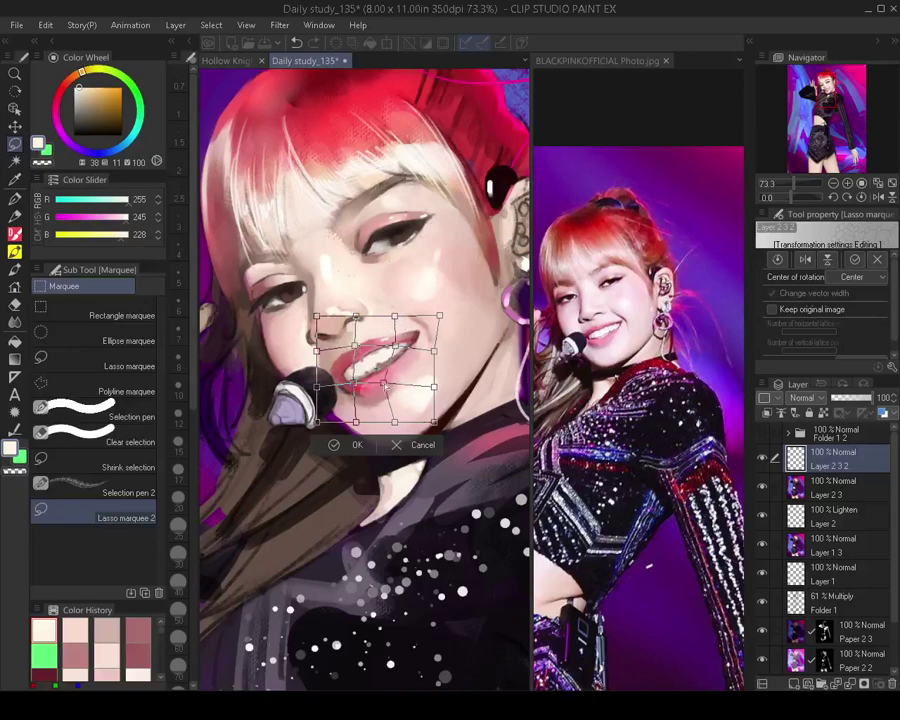
left_click_drag(446, 336, 450, 341)
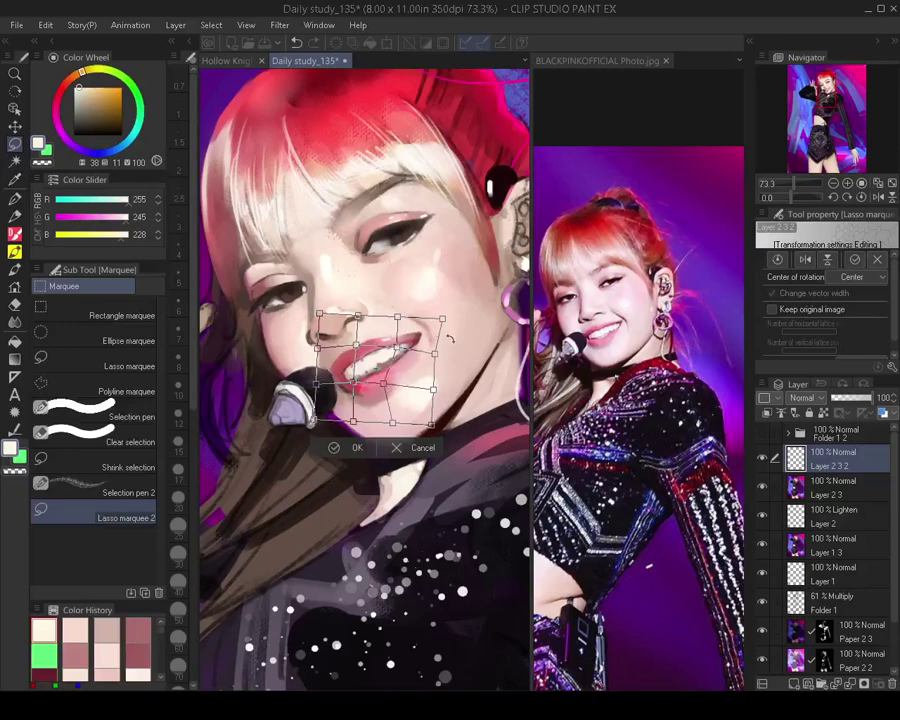
key("Return")
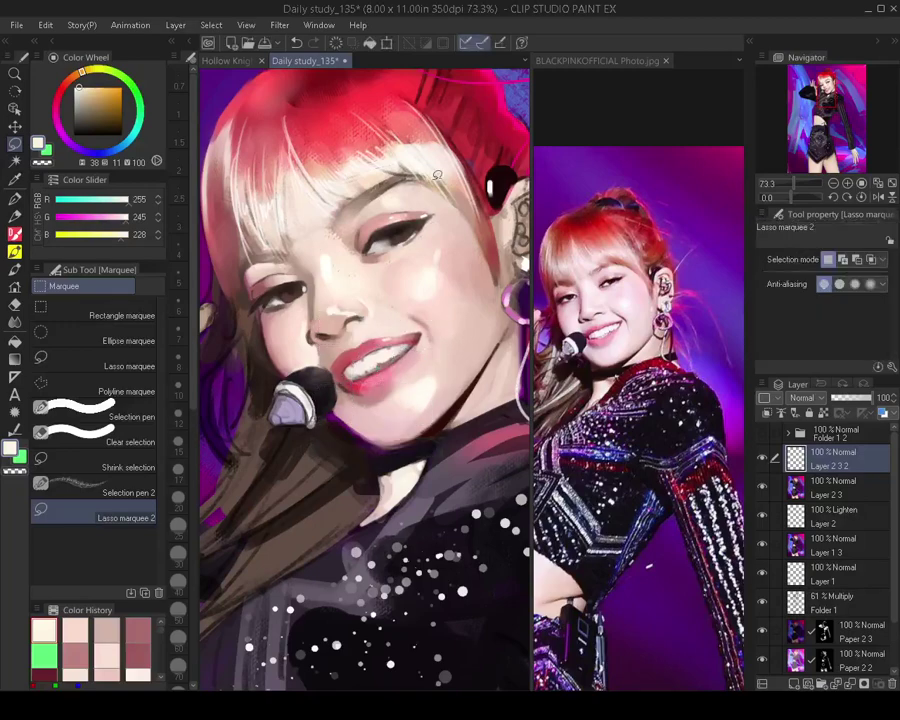
Compare the face with the reshaped mouth hidden and shown, and merge the mouth layer down into Layer 2 3
left_click_drag(360, 411, 393, 432)
key("h")
key("h")
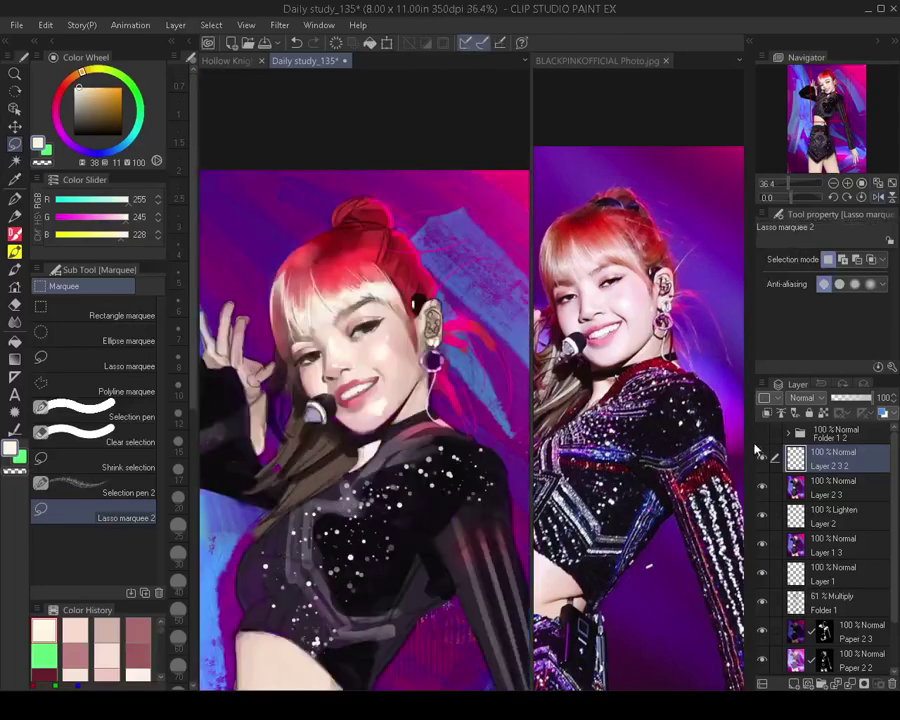
left_click(763, 459)
scroll(380, 440, "up", 3)
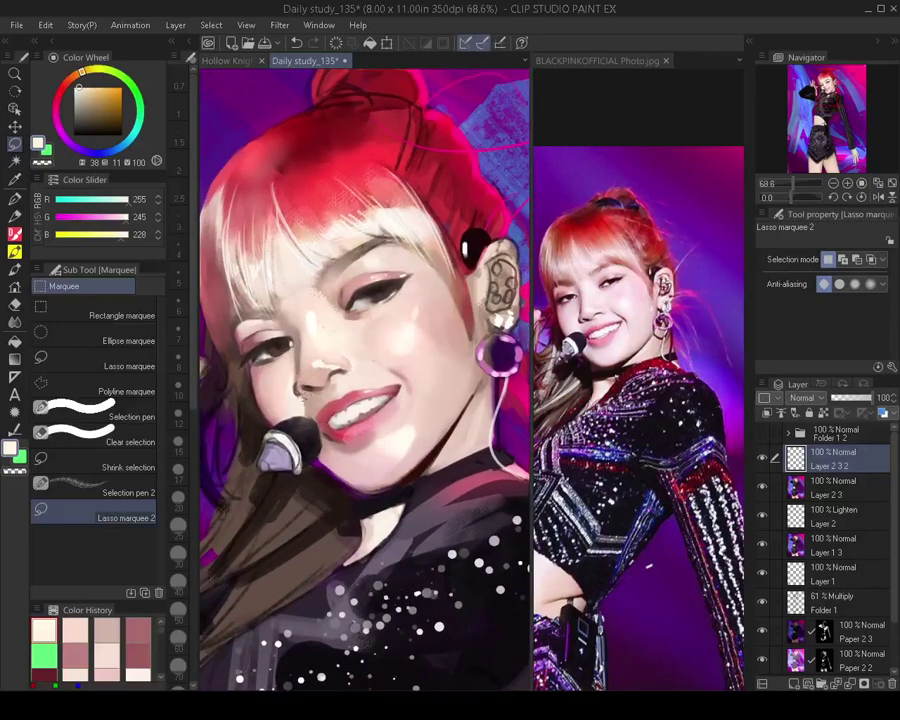
key("ctrl+e")
Rework the microphone-side lip corner with Oil brush 9 9, using sampled skin (RGB 209, 175, 158) and lip red (RGB 189, 90, 94) at size 30
key("b")
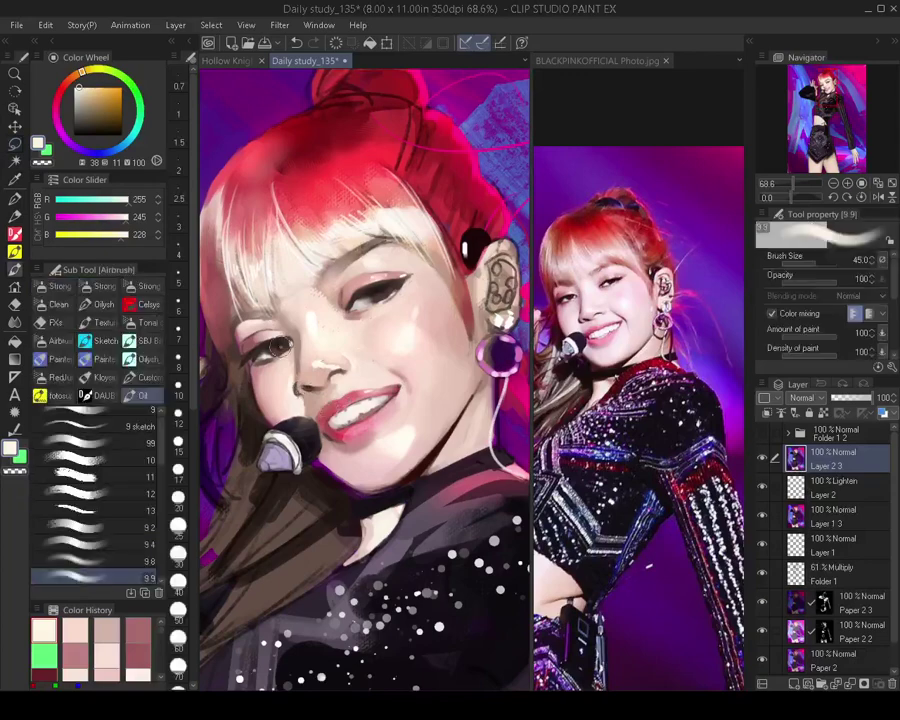
left_click(321, 401, "alt")
key("bracketleft")
key("bracketleft")
key("bracketleft")
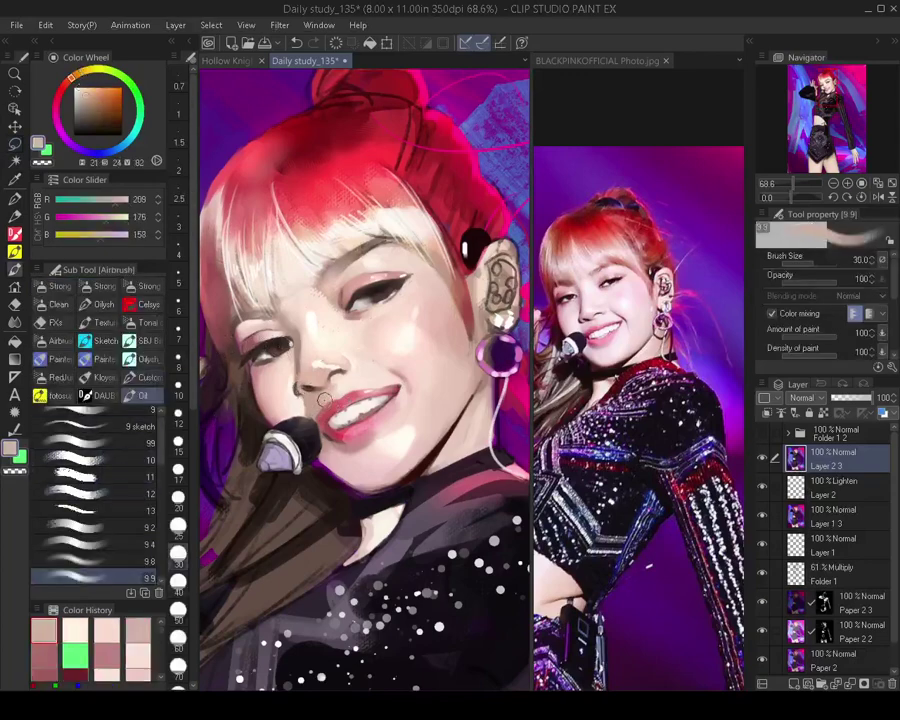
left_click(322, 410, "alt")
key("bracketright")
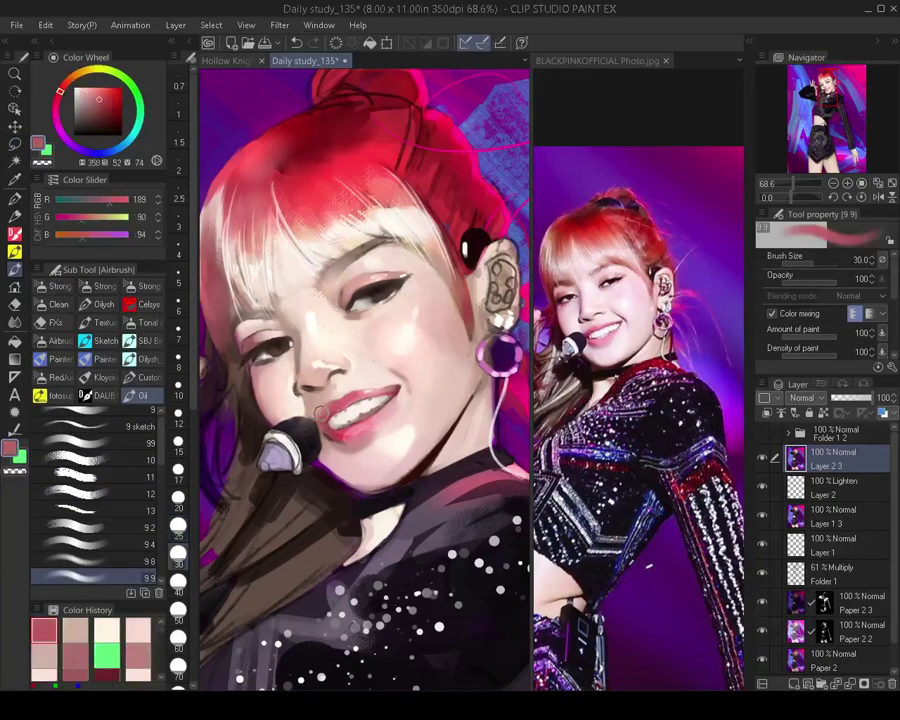
key("bracketright")
Refine the upper lip's edge and the skin above it with RGB 250, 231, 220 and 249, 223, 214 at sizes 35 to 40
left_click(360, 380, "alt")
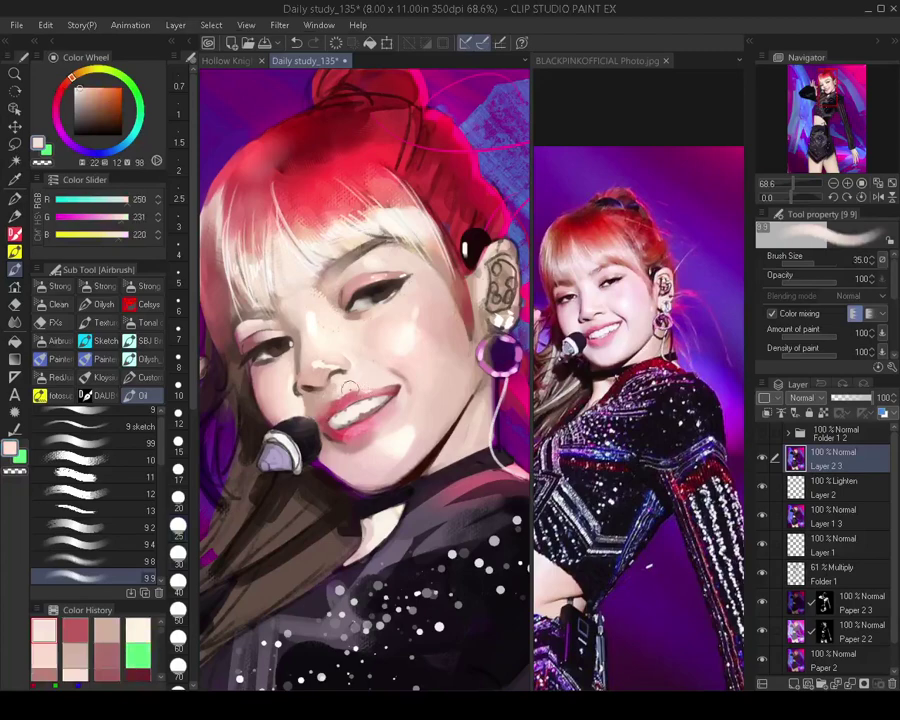
key("bracketright")
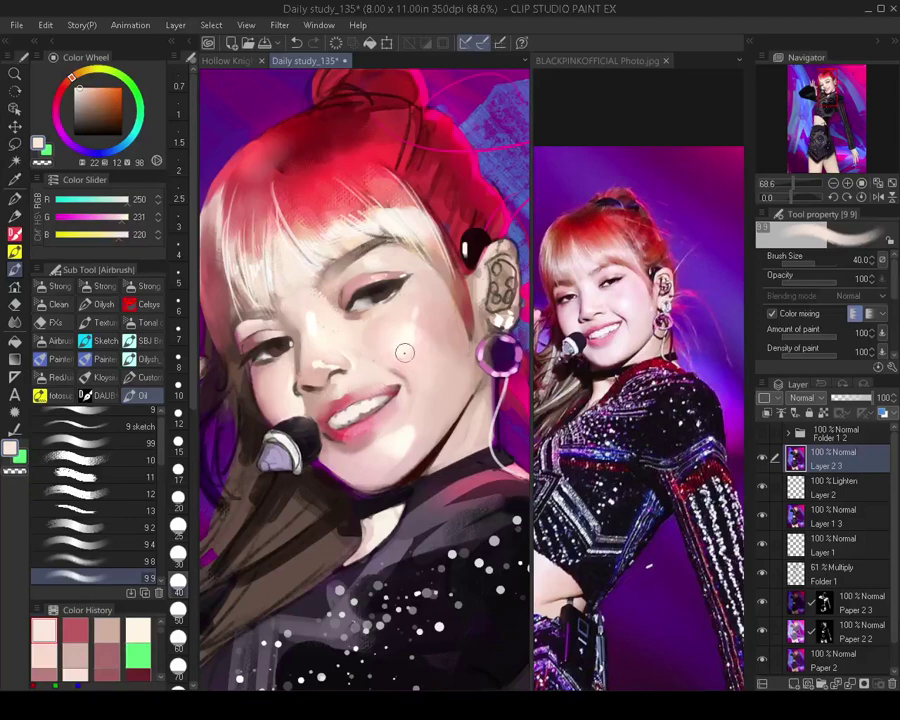
left_click(360, 392, "alt")
key("bracketleft")
key("bracketleft")
mouse_move(360, 391)
left_mouse_down()
mouse_move(350, 396)
mouse_move(350, 387)
left_mouse_up()
left_click(353, 385, "alt")
key("bracketright")
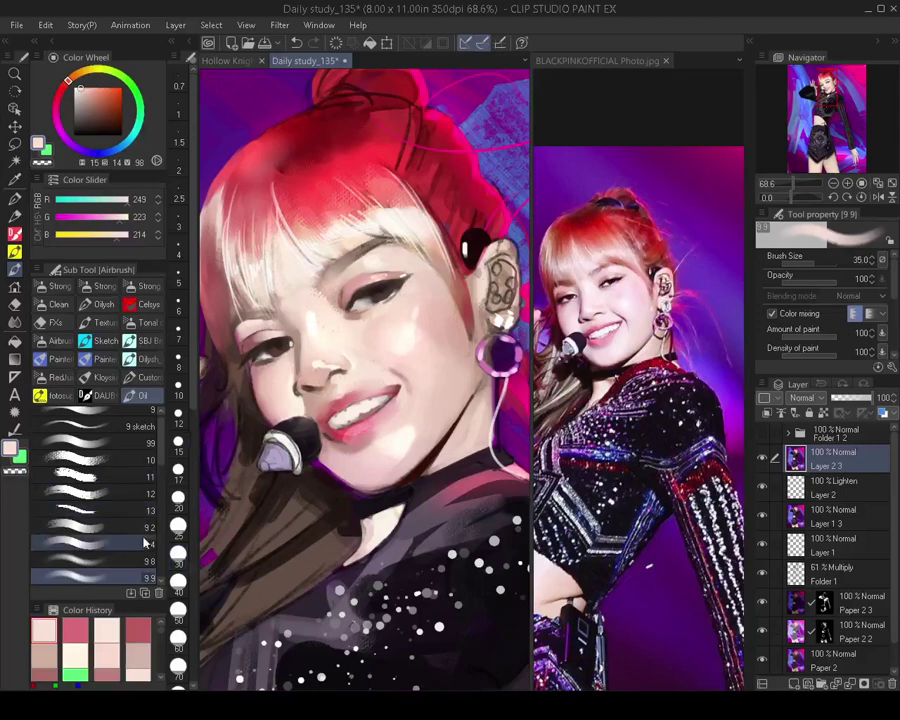
Define the upper lip with Oil brush 9 4 in sampled pink (RGB 205, 97, 105), increasing the size from 10 to 15
left_click(95, 544)
left_click(343, 400, "alt")
left_click_drag(341, 398, 333, 400)
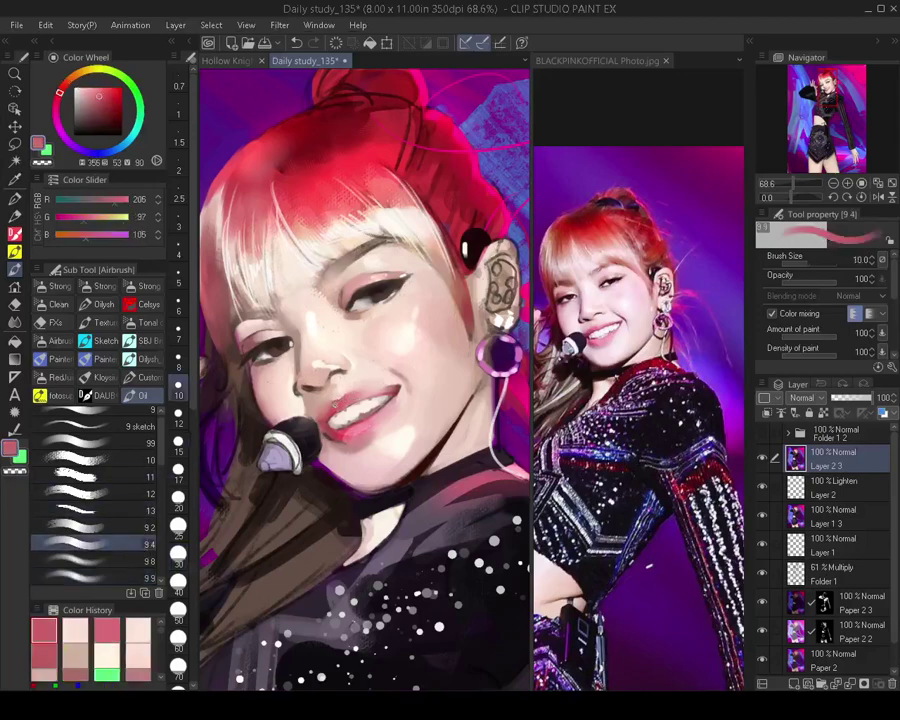
key("bracketright")
key("bracketright")
key("x")
key("x")
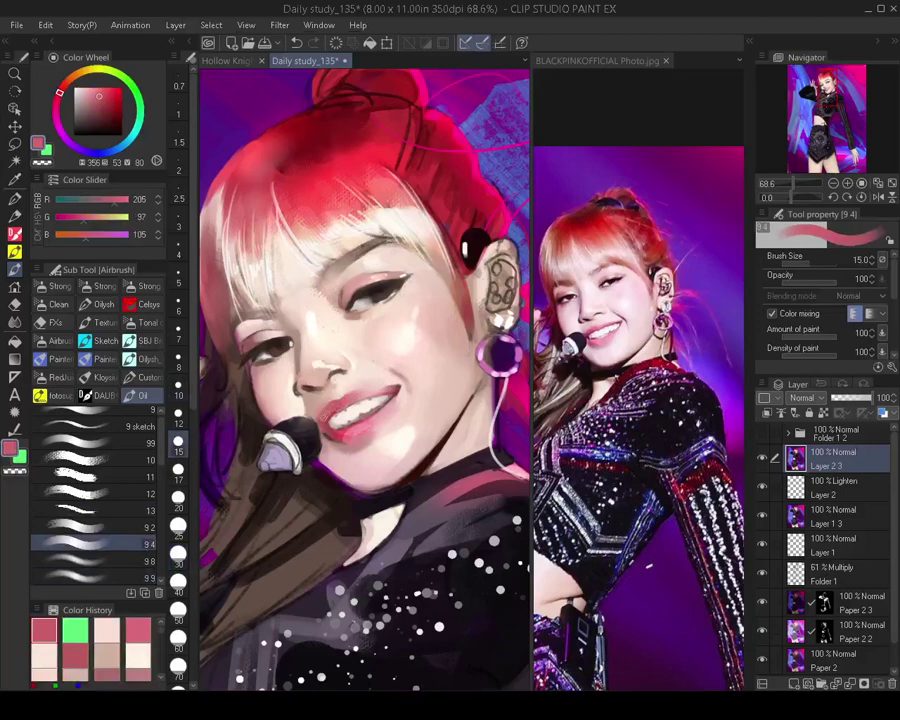
Darken the jaw edge beside the microphone with near-black (RGB 32, 14, 16) using the 9 4 brush at size 15
scroll(314, 431, "down", 3)
left_click_drag(331, 454, 325, 433)
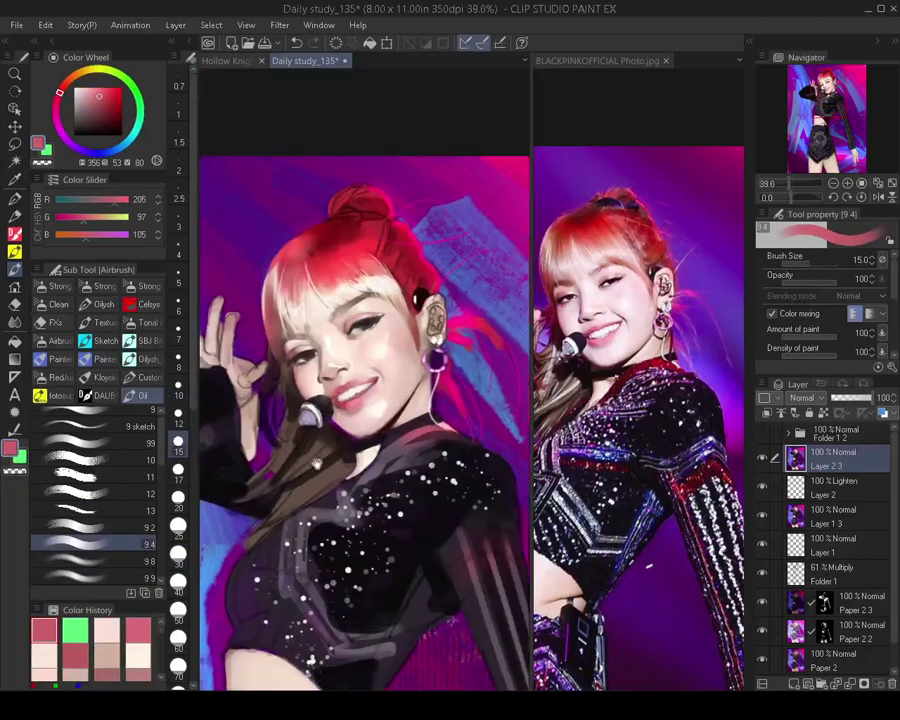
scroll(369, 424, "up", 2)
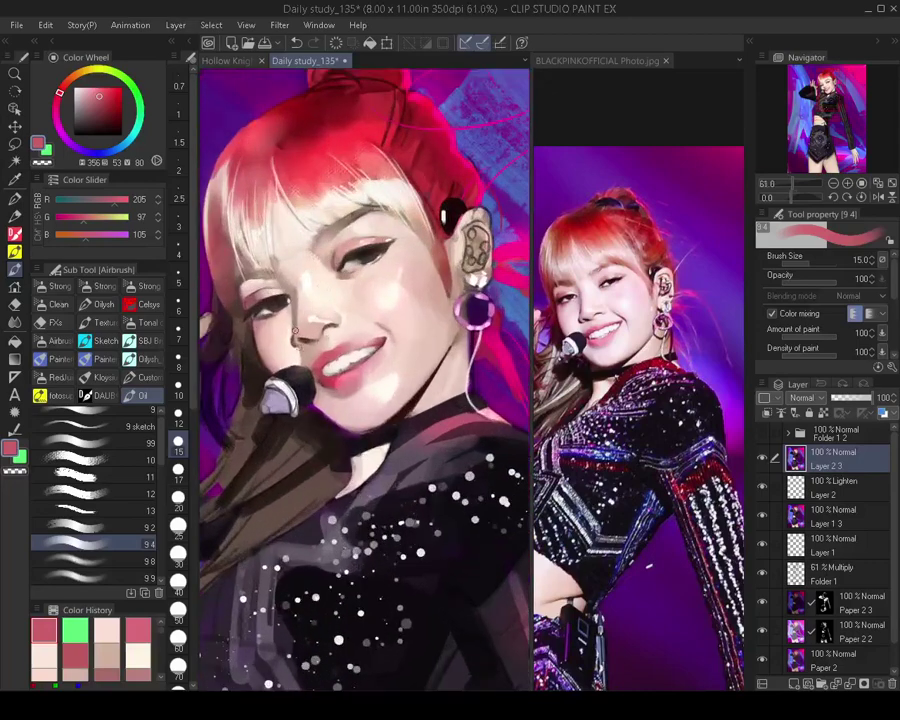
left_click(305, 411, "alt")
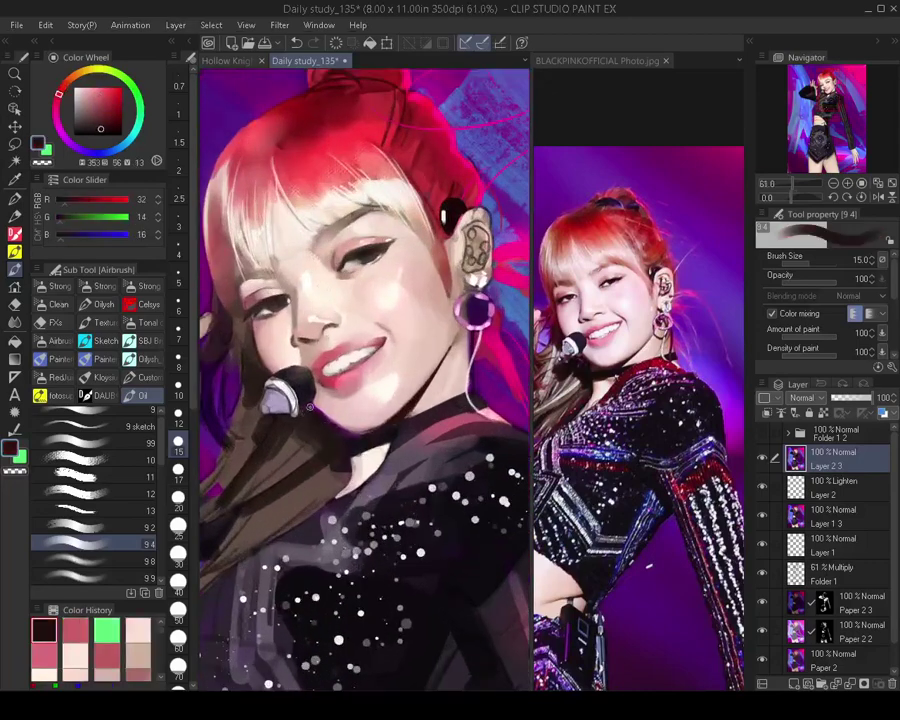
left_click_drag(310, 407, 312, 409)
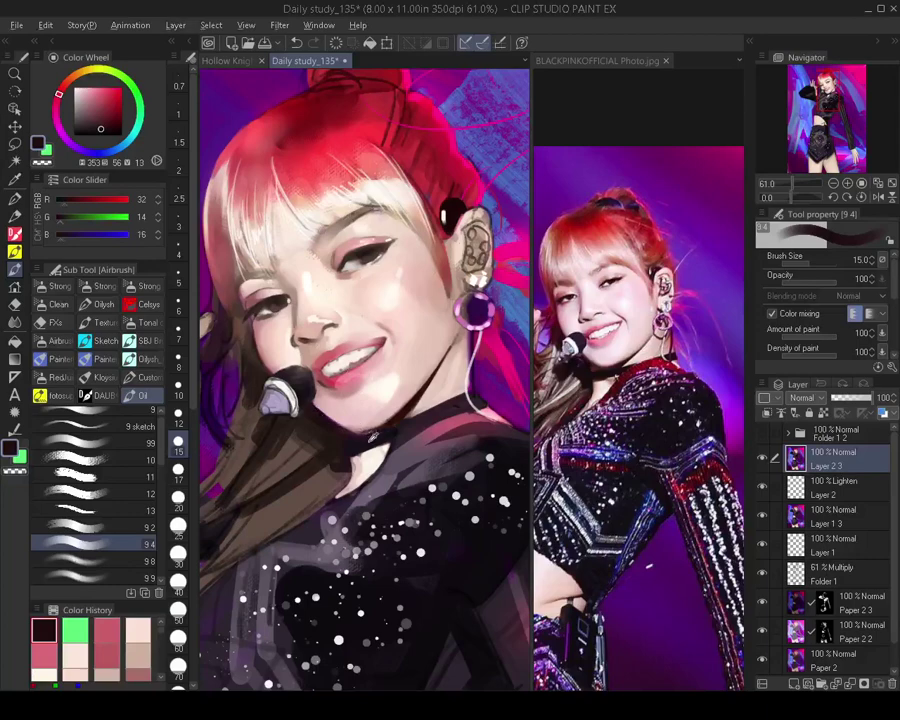
Clean up the jawline above the choker with dark tones (RGB 24, 18, 25 and 27, 22, 28) and pale pink (RGB 229, 191, 194)
left_click(370, 436, "alt")
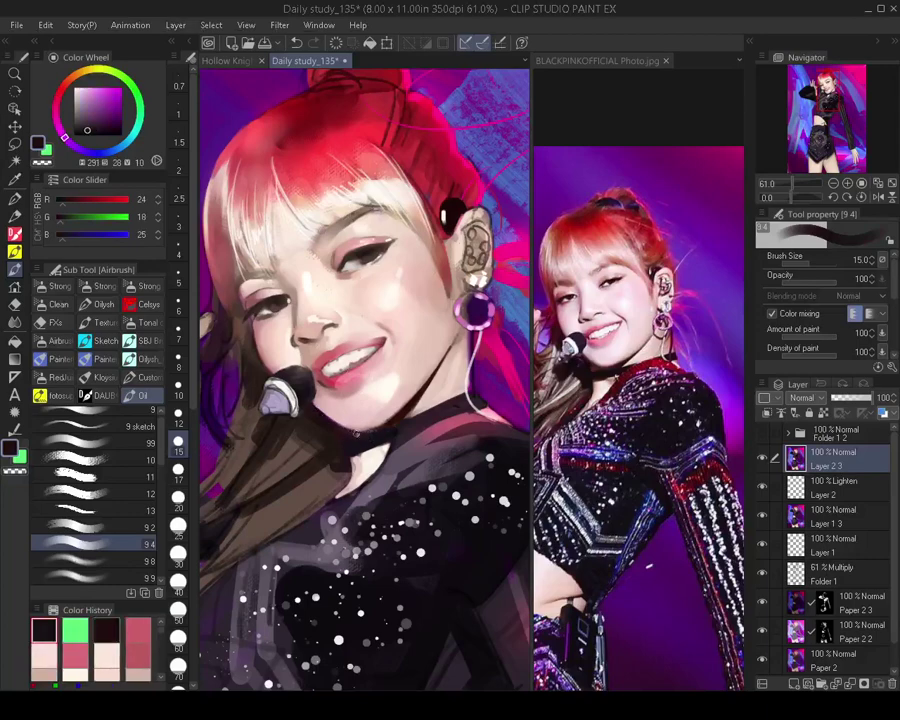
left_click(342, 423, "alt")
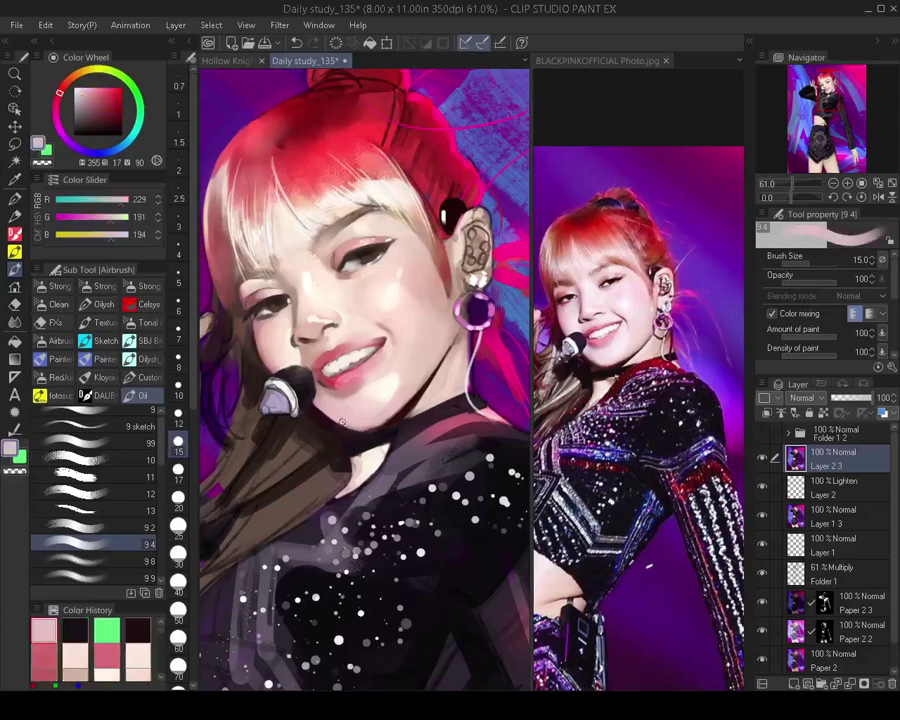
left_click_drag(357, 428, 374, 424)
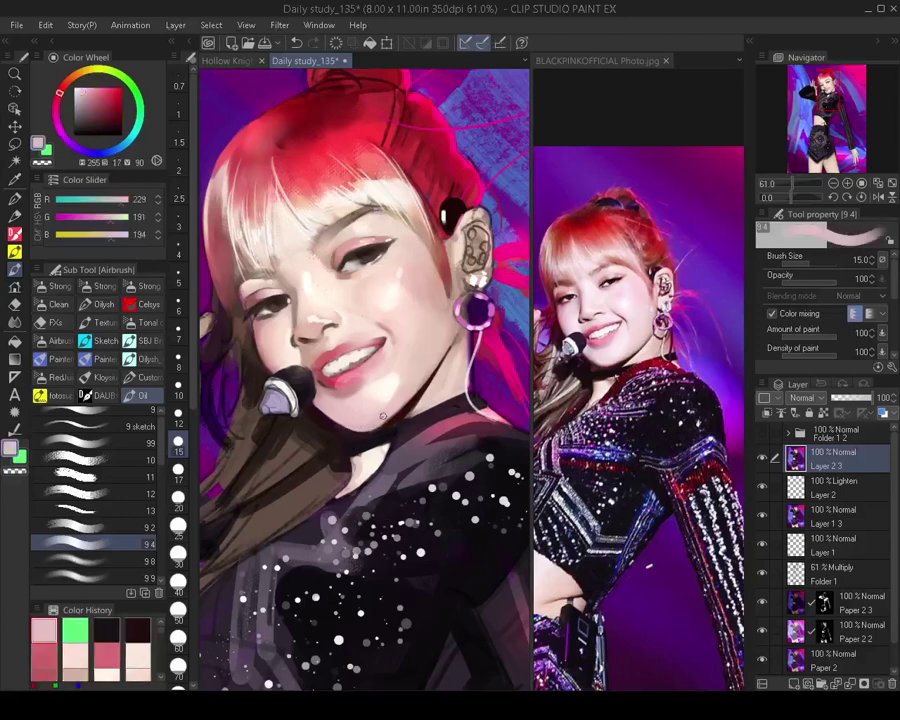
left_click(390, 423, "alt")
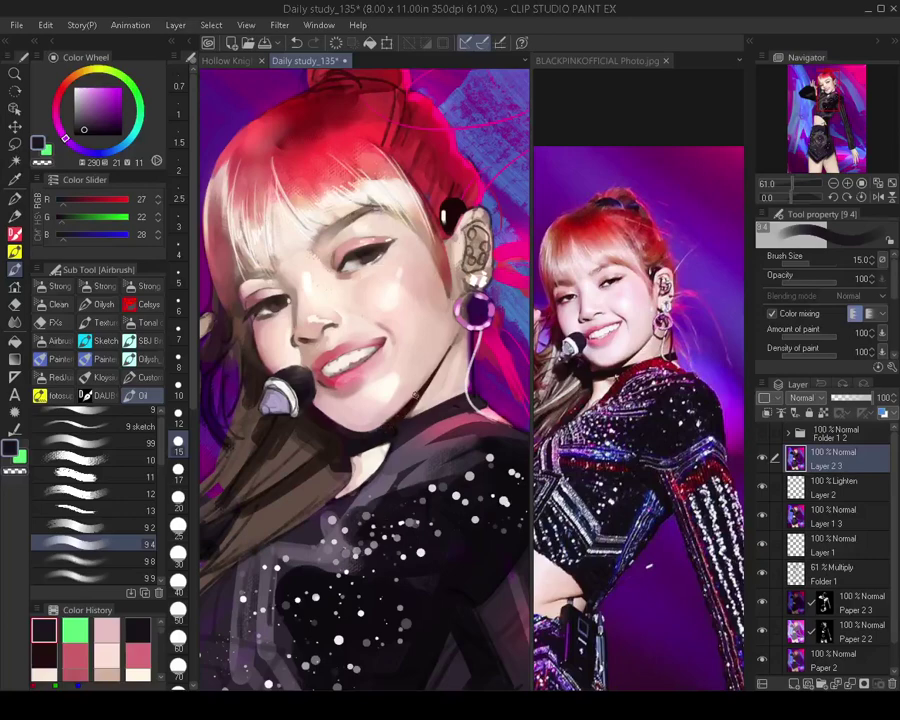
left_click_drag(427, 391, 383, 420)
Check the full figure mirrored and unmirrored at reduced zoom, and duplicate Layer 2 3
key("h")
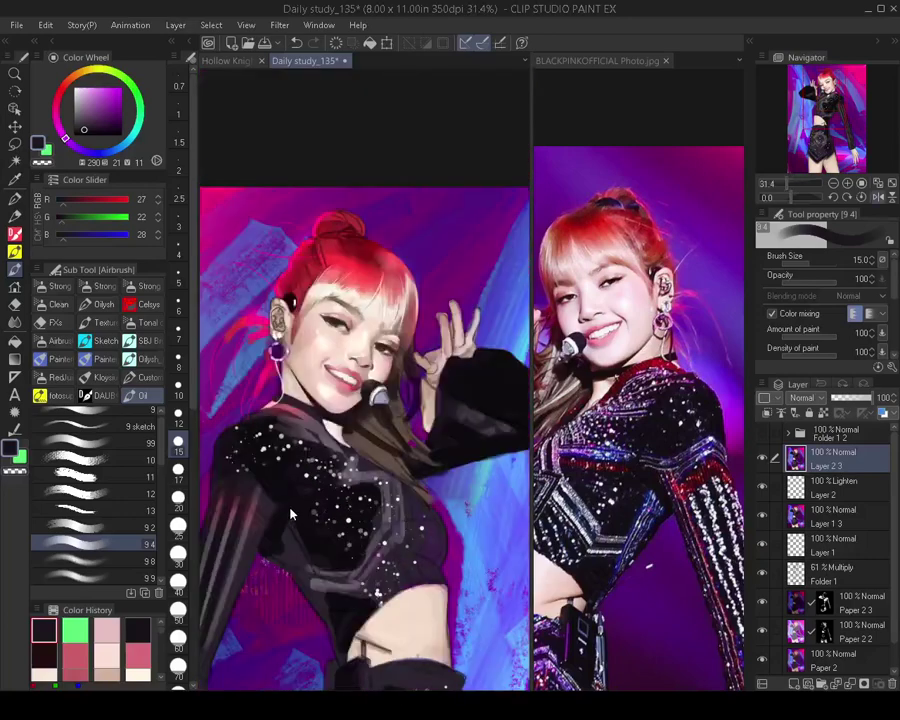
key("h")
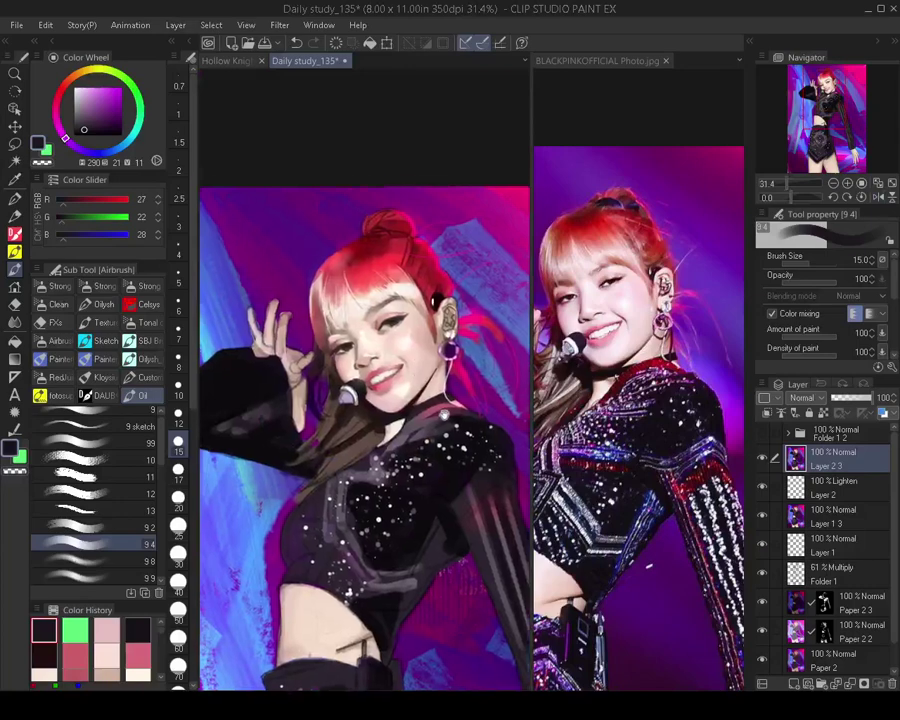
key("ctrl+minus")
key("ctrl+minus")
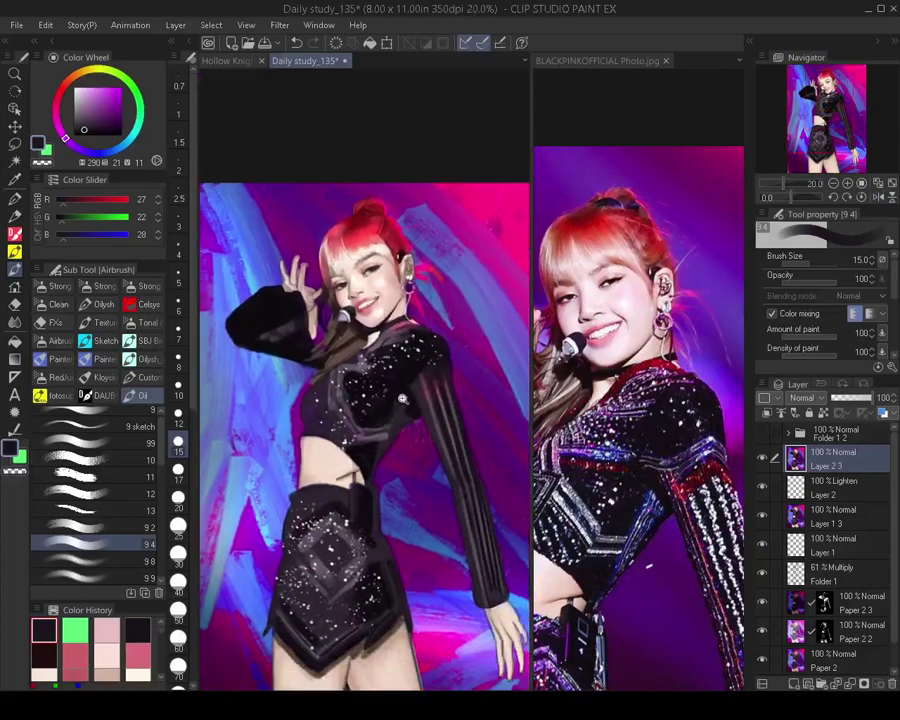
key("h")
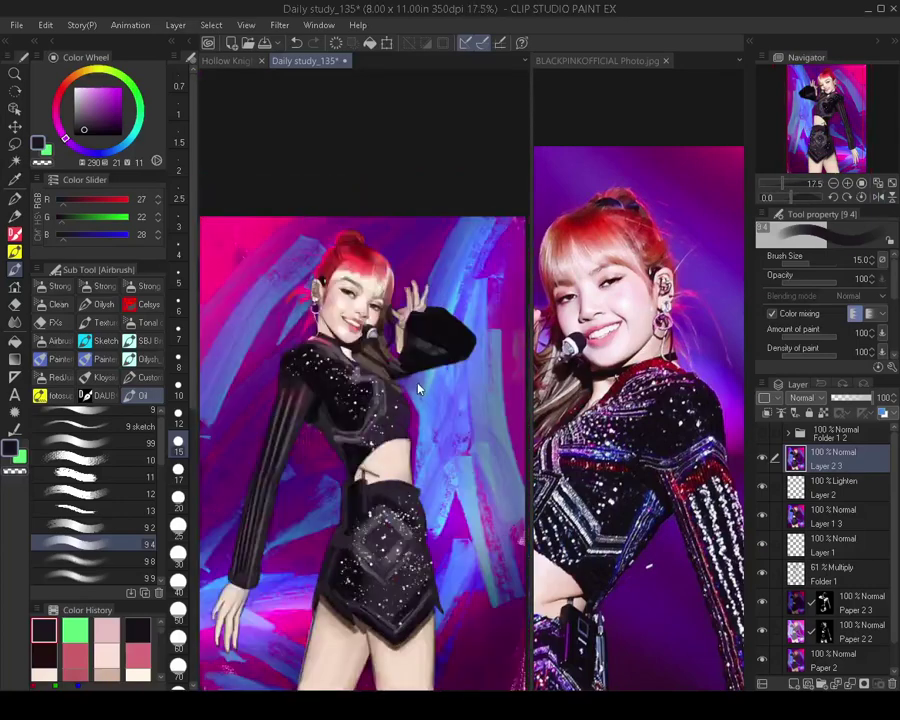
key("h")
left_click_drag(838, 452, 836, 448)
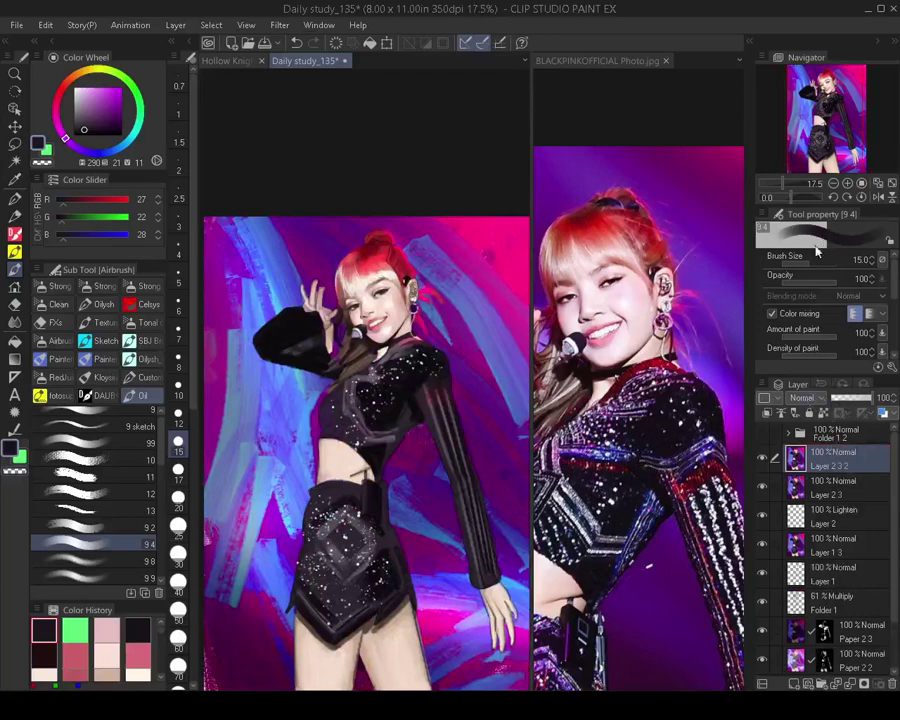
Set the duplicated Layer 2 3 2 to Hard mix at 46% opacity and hide its effect with a fully black mask
left_click(807, 277)
left_click_drag(401, 434, 384, 446)
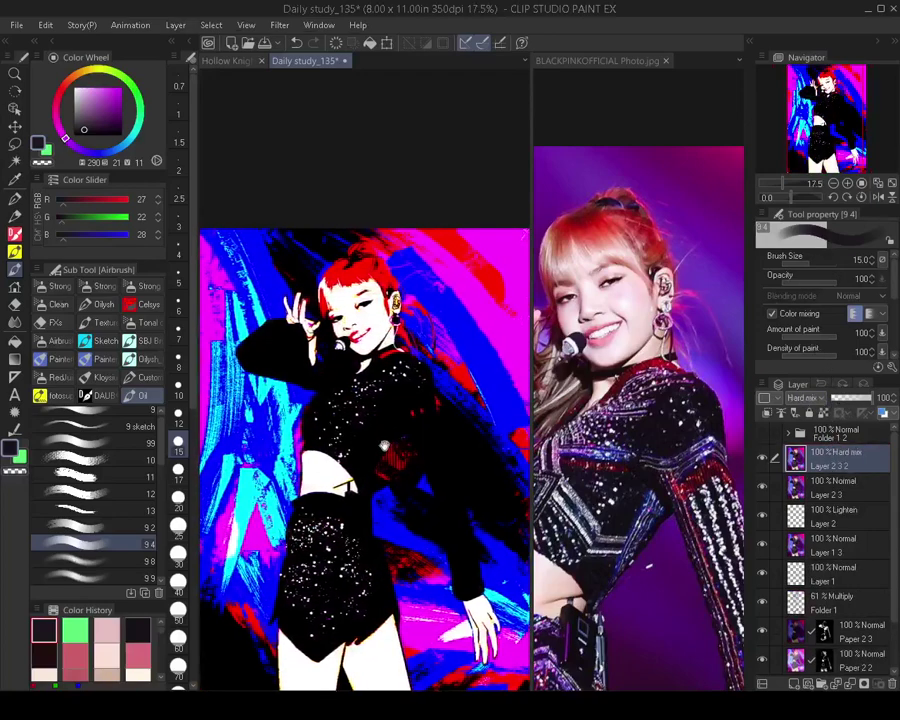
scroll(384, 446, "down", 3)
scroll(384, 446, "up", 2)
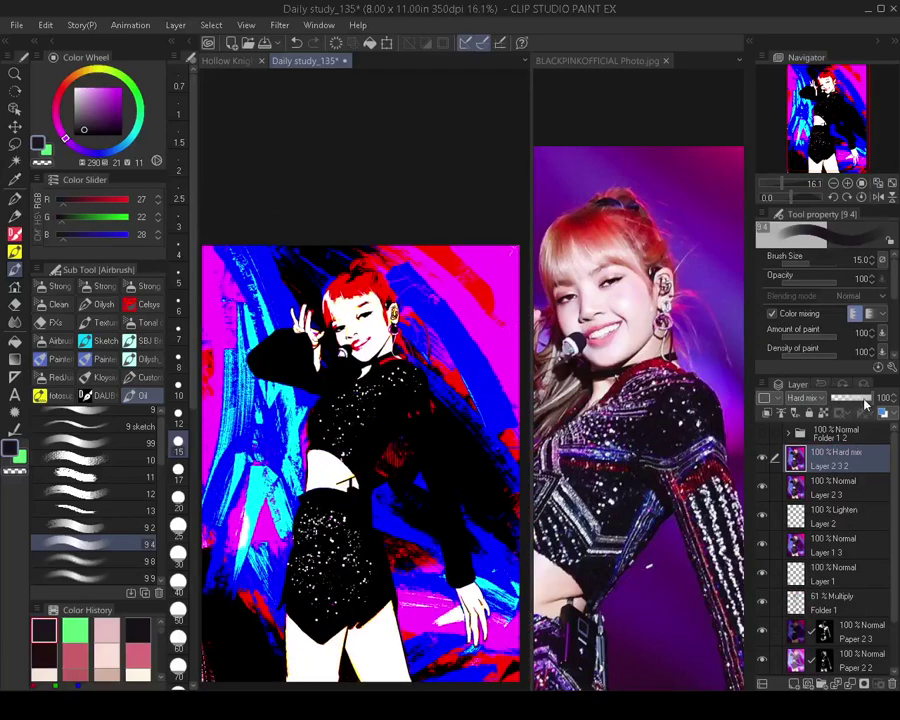
left_click_drag(866, 400, 847, 398)
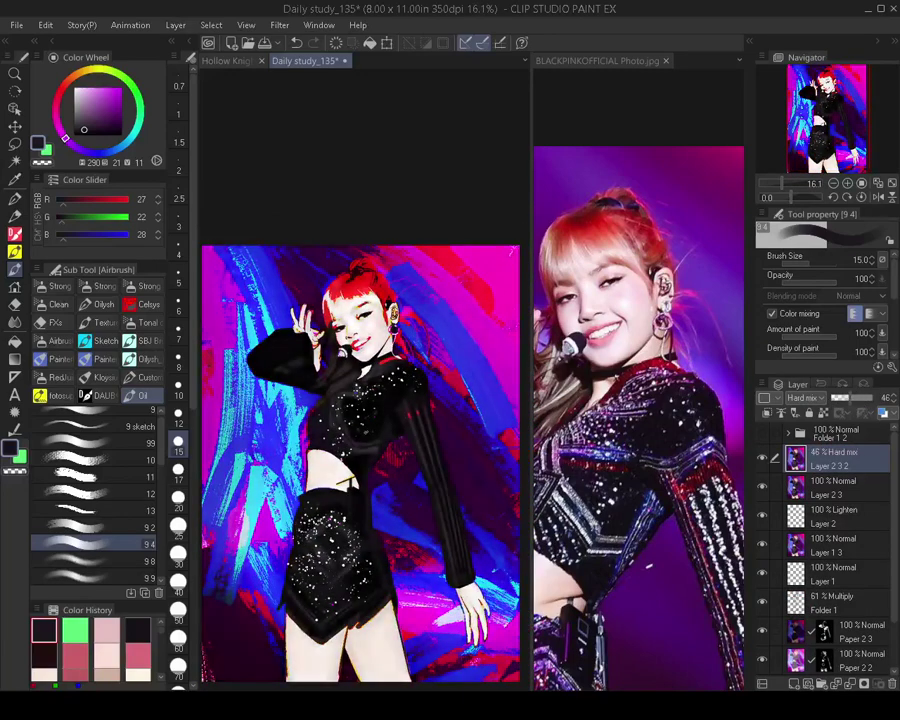
left_click_drag(400, 440, 403, 432)
left_click(864, 684, "alt")
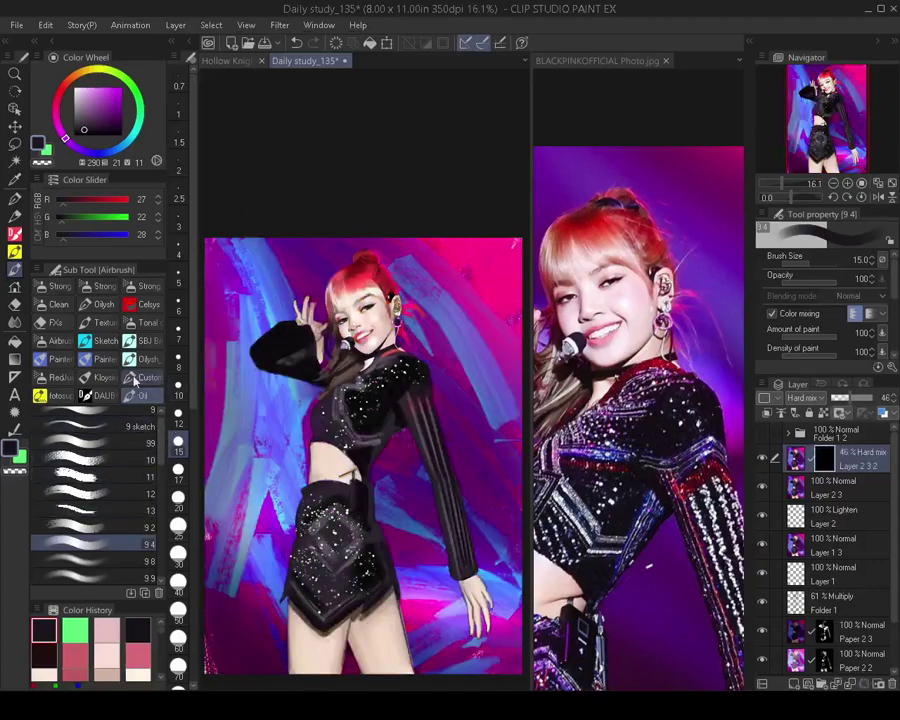
Reveal the Hard mix effect over the background, skirt and top by painting the mask with brush IK 31, raising the size from 60 to 90
left_click(145, 340)
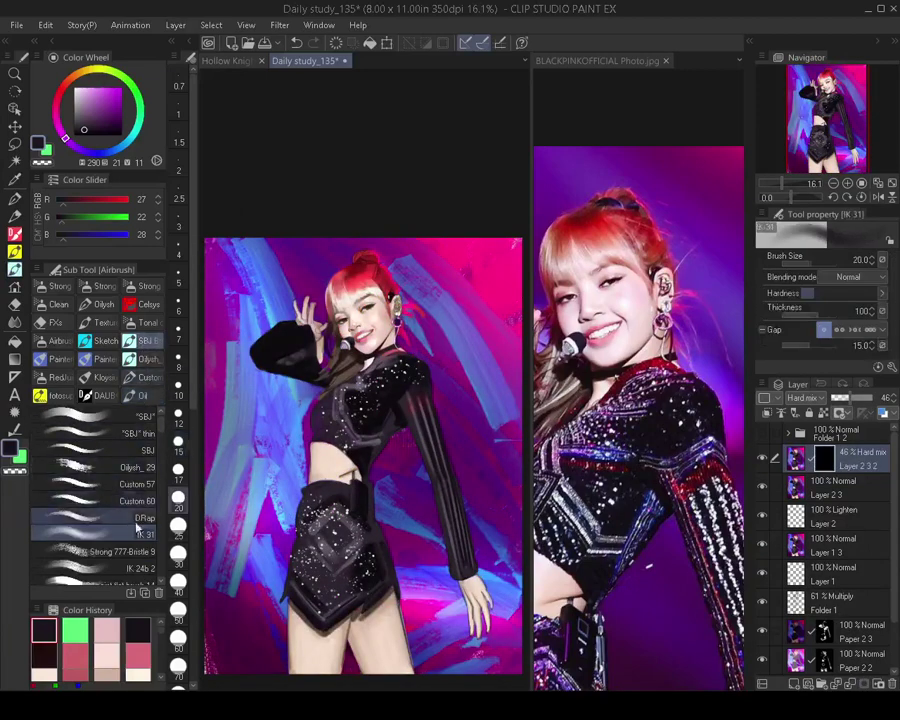
key("bracketright")
key("bracketright")
key("bracketright")
key("bracketright")
key("bracketright")
key("bracketright")
key("bracketright")
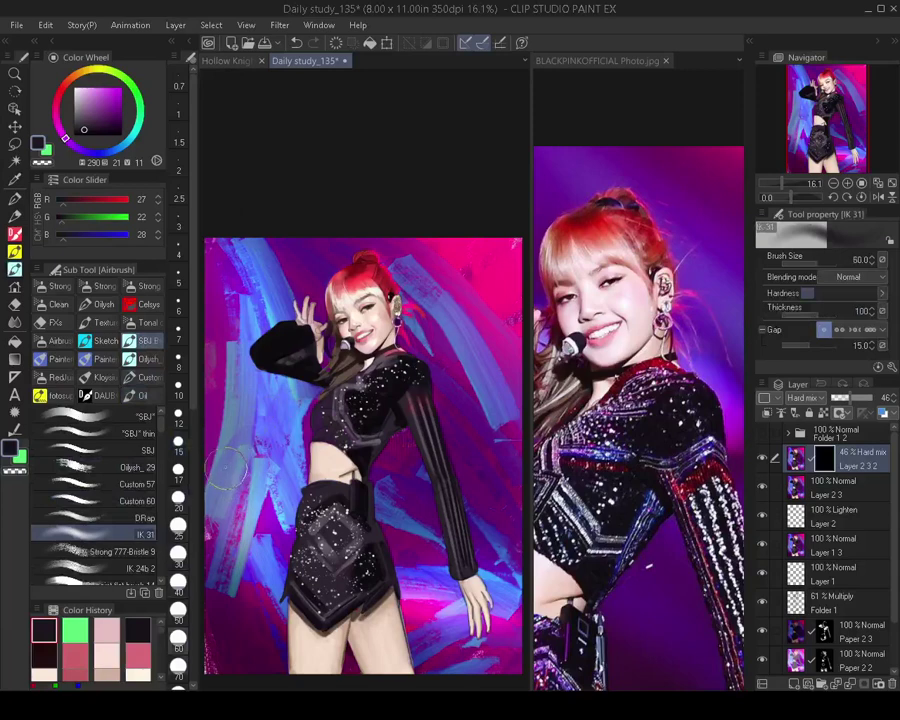
mouse_move(257, 413)
left_mouse_down()
mouse_move(250, 612)
mouse_move(258, 645)
mouse_move(250, 245)
mouse_move(278, 238)
mouse_move(273, 381)
left_mouse_up()
key("bracketright")
left_click_drag(467, 348, 484, 455)
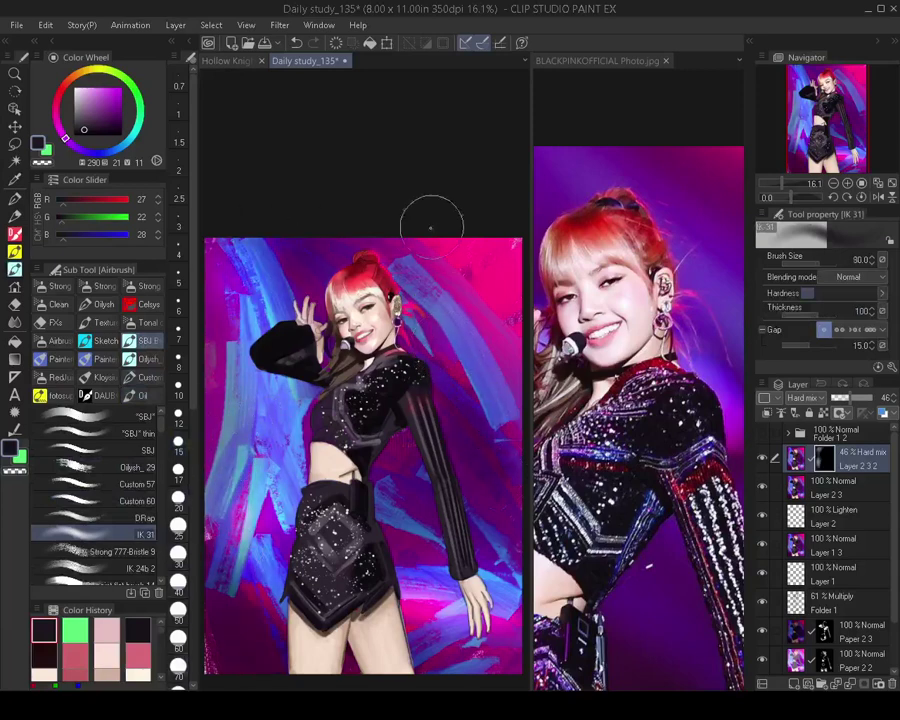
mouse_move(400, 482)
left_mouse_down()
mouse_move(330, 528)
mouse_move(364, 573)
left_mouse_up()
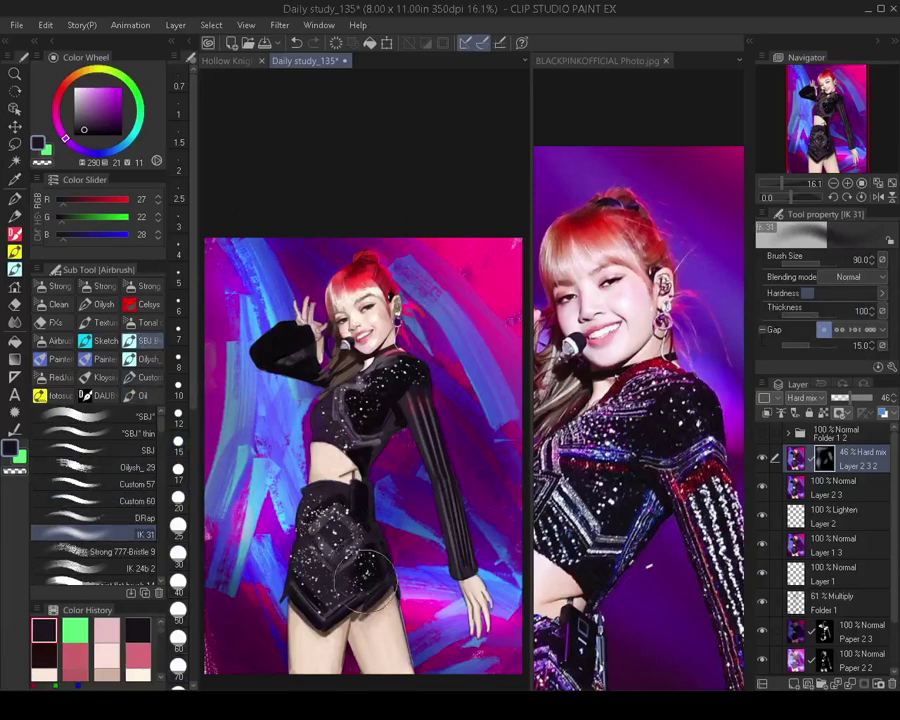
mouse_move(384, 424)
left_mouse_down()
mouse_move(450, 479)
mouse_move(345, 399)
mouse_move(280, 329)
mouse_move(360, 422)
left_mouse_up()
Raise the Hard mix layer's opacity to 100% and mask back parts of its effect with transparent color using IK 31 at size 90
scroll(322, 323, "up", 5)
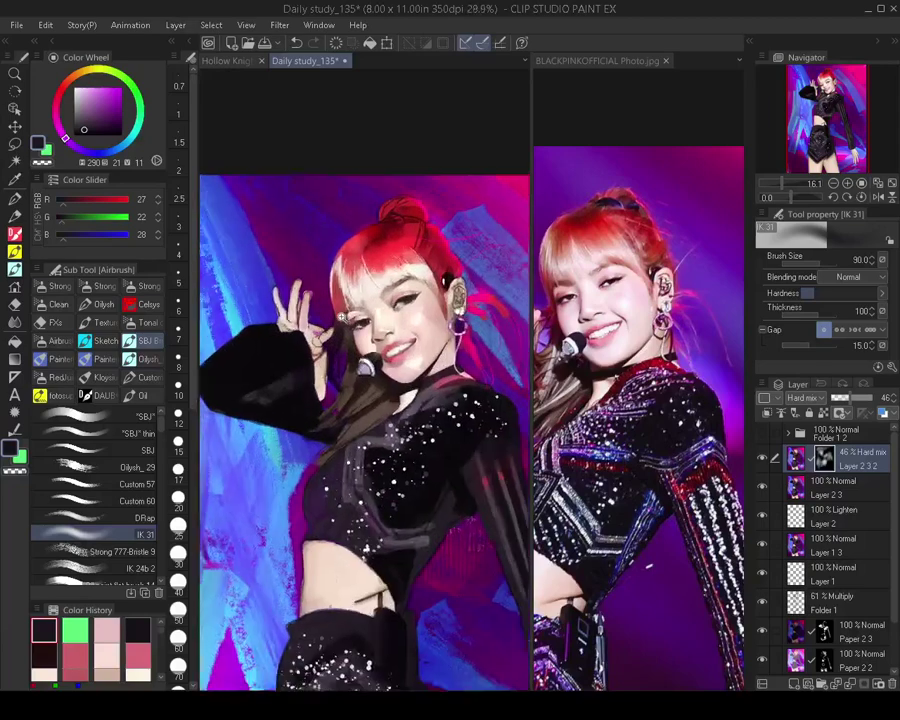
scroll(322, 323, "down", 4)
left_click_drag(854, 399, 876, 404)
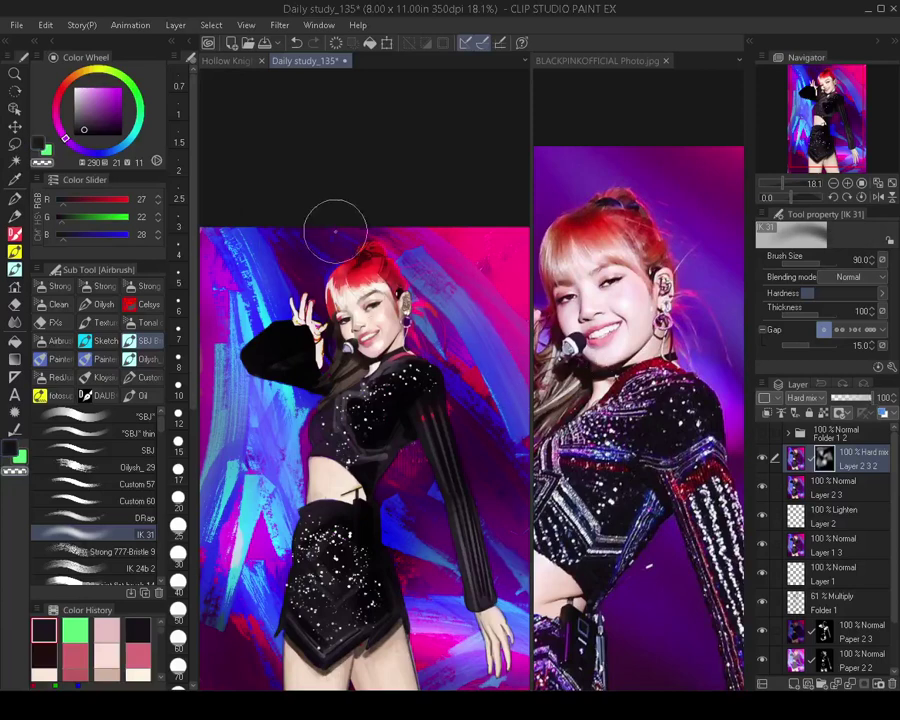
key("c")
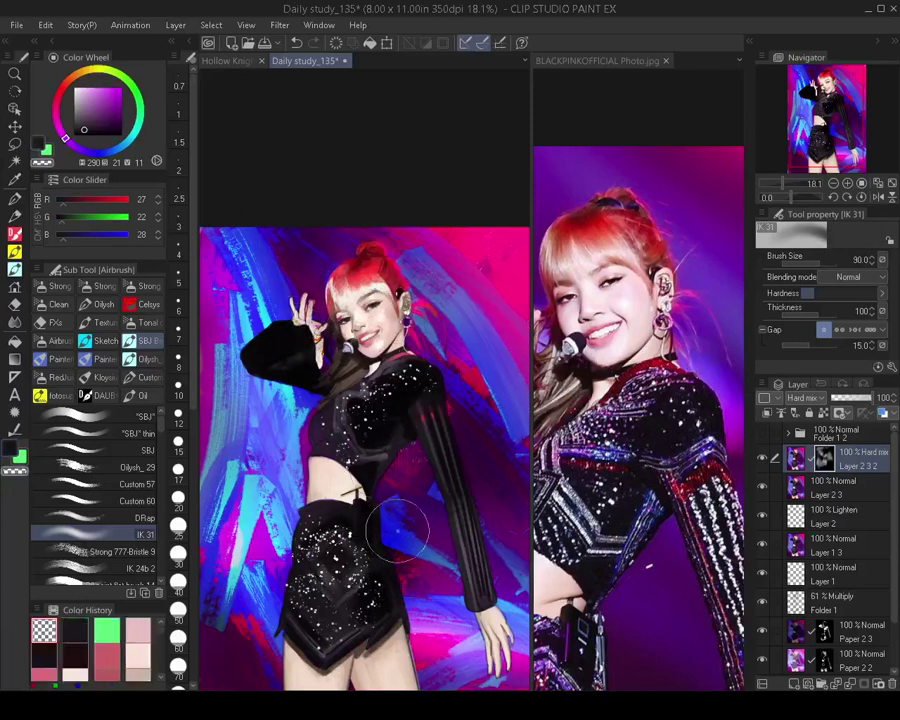
left_click_drag(438, 500, 400, 495)
mouse_move(400, 495)
left_mouse_down()
mouse_move(435, 499)
mouse_move(407, 498)
left_mouse_up()
scroll(430, 498, "up", 5)
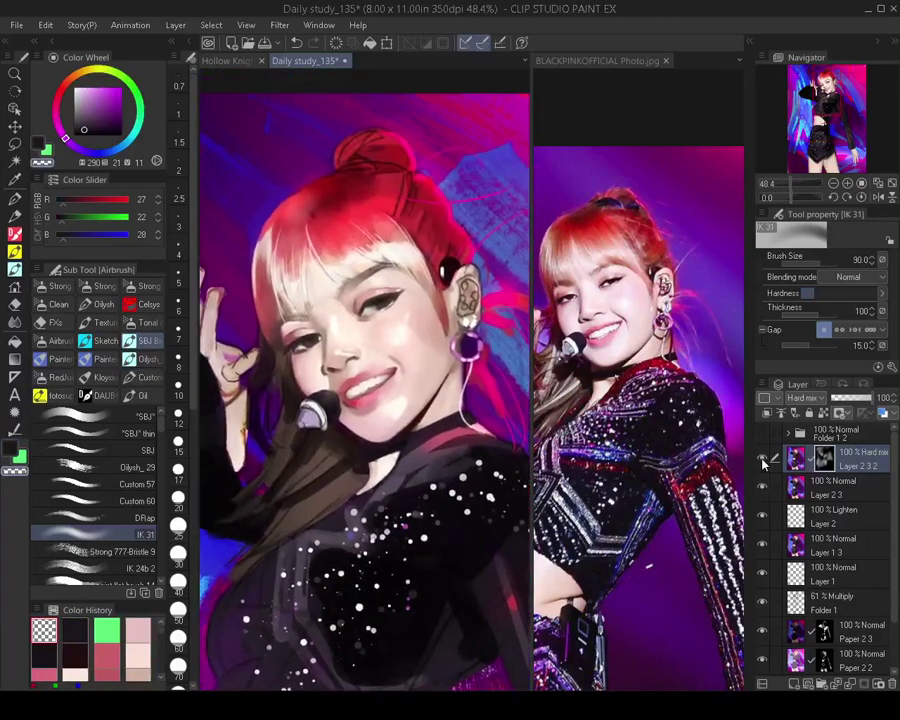
Compare the painting with the Hard mix layer hidden and shown
left_click(763, 460)
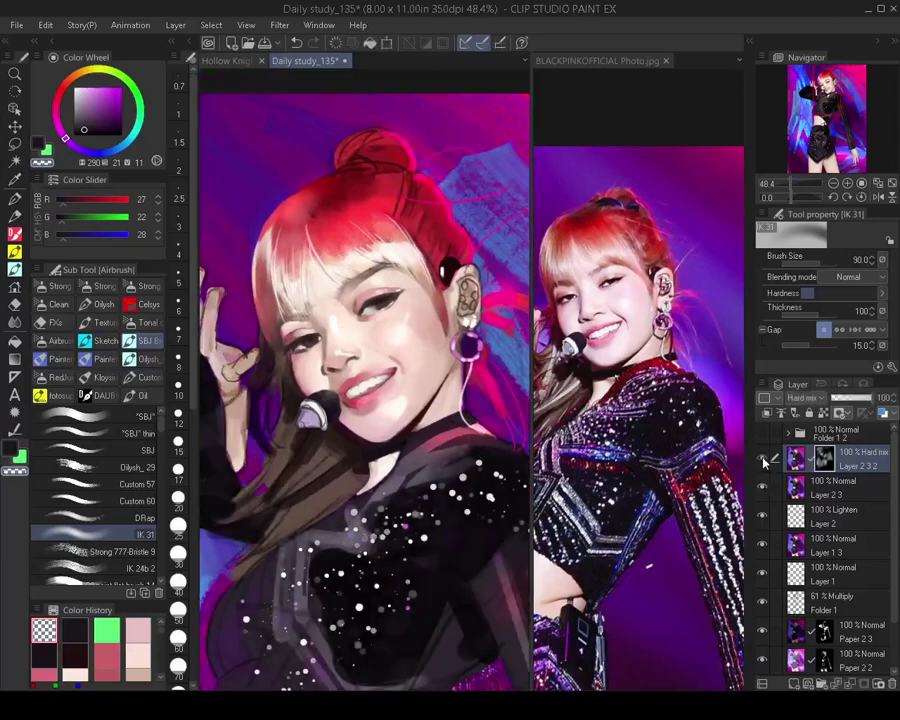
left_click(763, 460)
left_click_drag(425, 563, 398, 487)
scroll(398, 487, "down", 2)
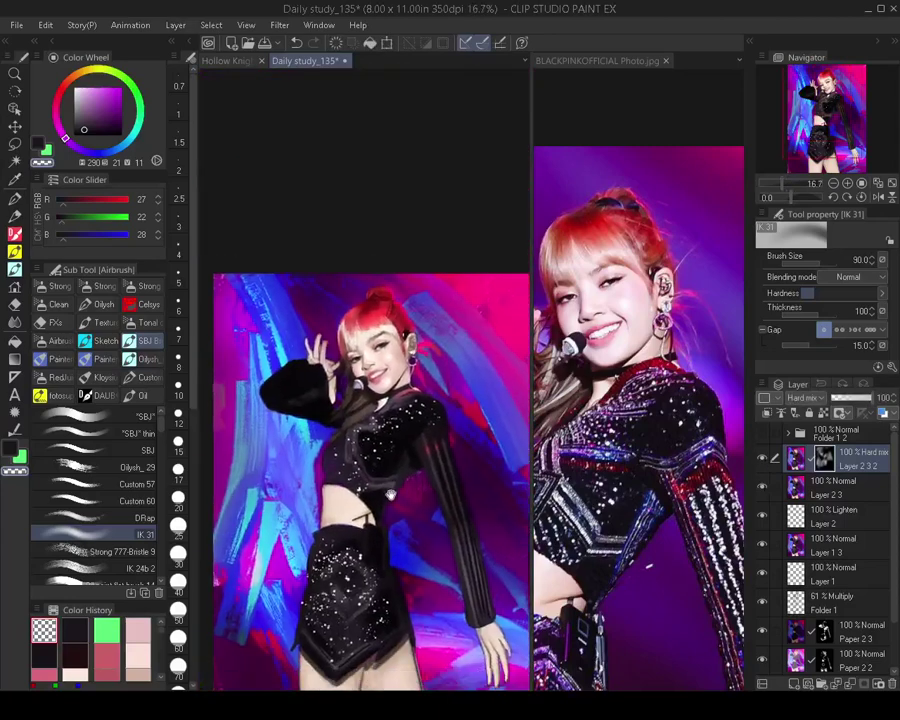
Frame the full outfit in the reference photo and merge a copy of all visible layers above the Hard mix layer
left_click(643, 472)
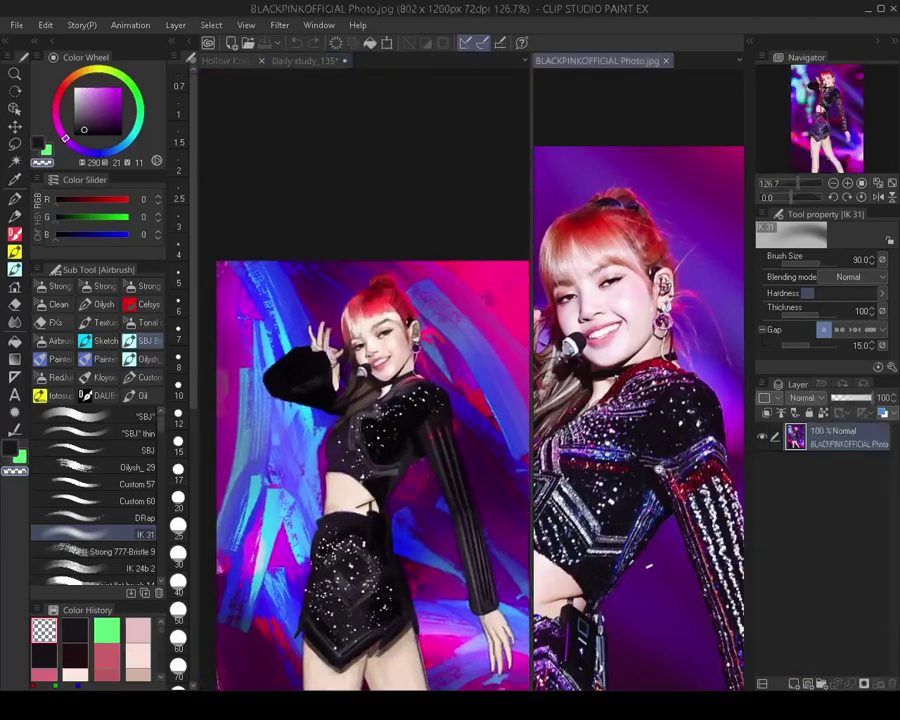
scroll(643, 472, "down", 2)
left_click_drag(648, 552, 658, 453)
left_click_drag(383, 606, 380, 550)
scroll(380, 549, "up", 3)
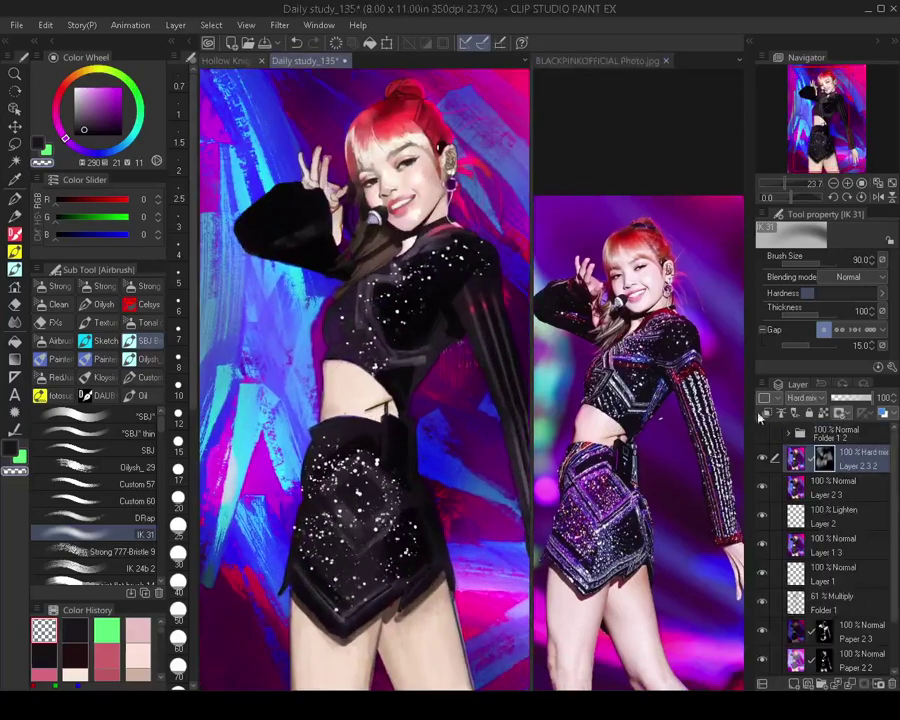
key("ctrl+shift+alt+e")
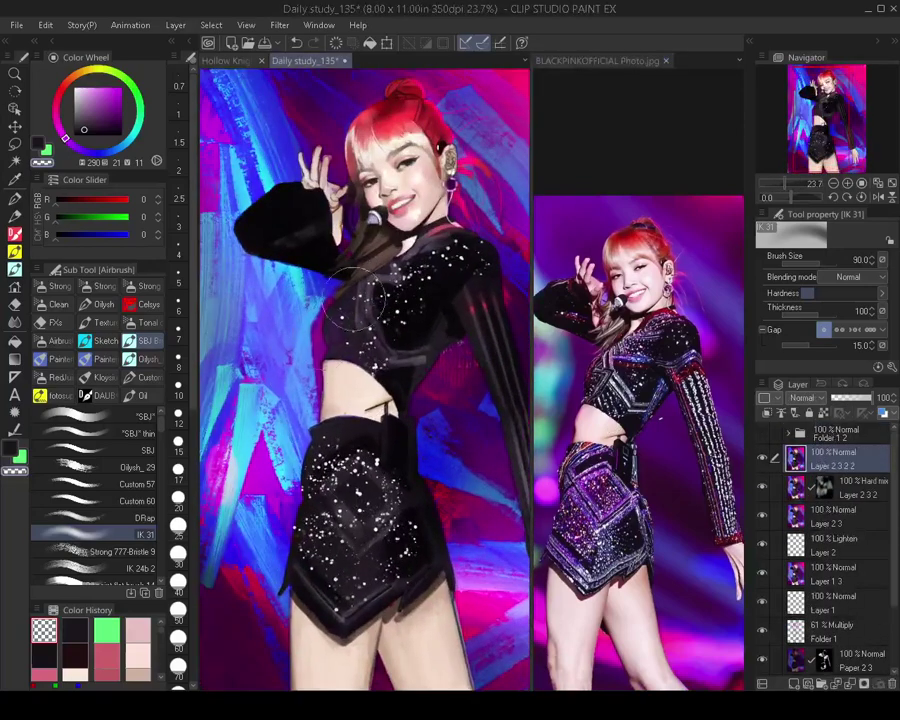
Block in the skirt's diamond outline and lower bands in bright purple (RGB 203, 59, 237) with Oil brush 13 at size 150
left_click(270, 444, "alt")
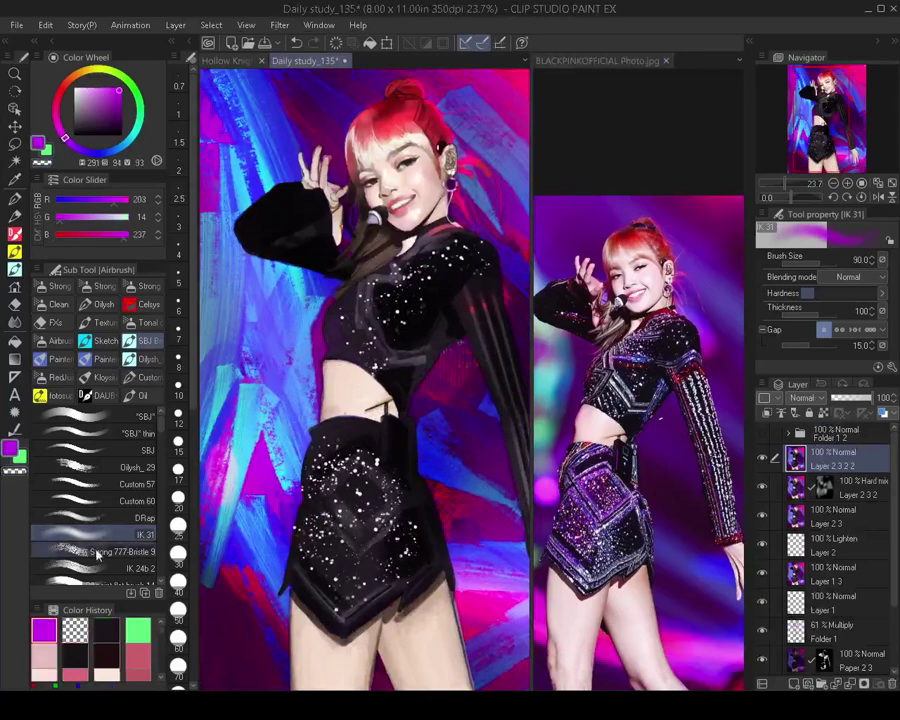
left_click(145, 396)
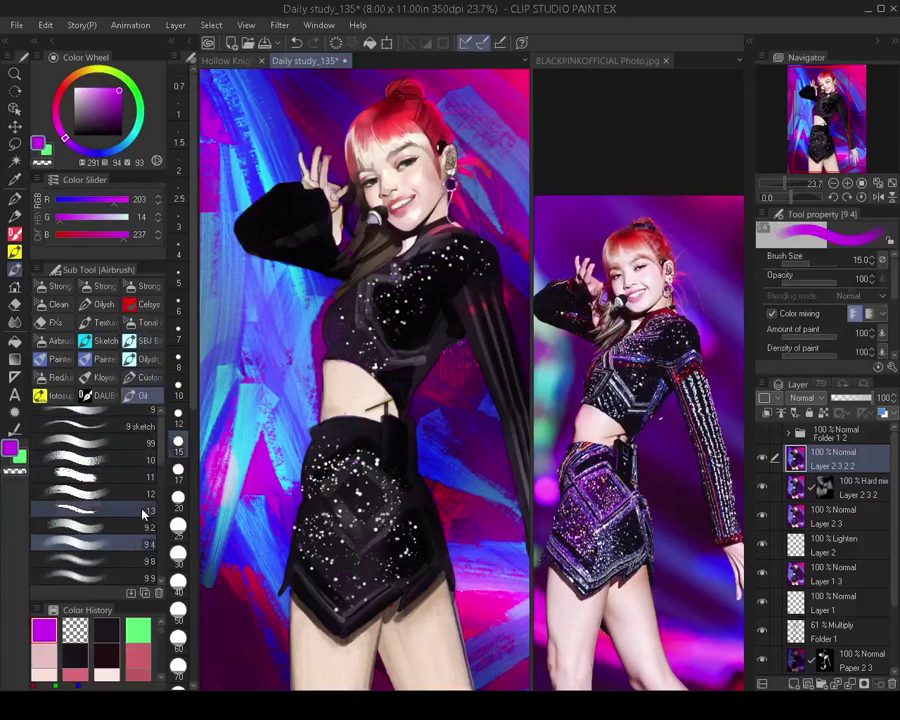
left_click(146, 510)
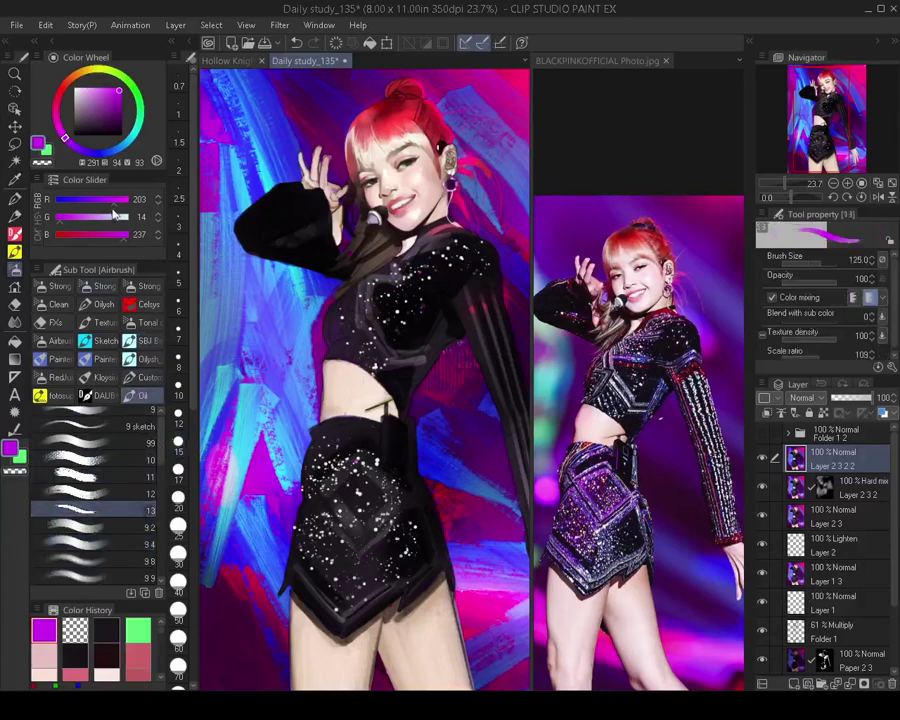
left_click(73, 219)
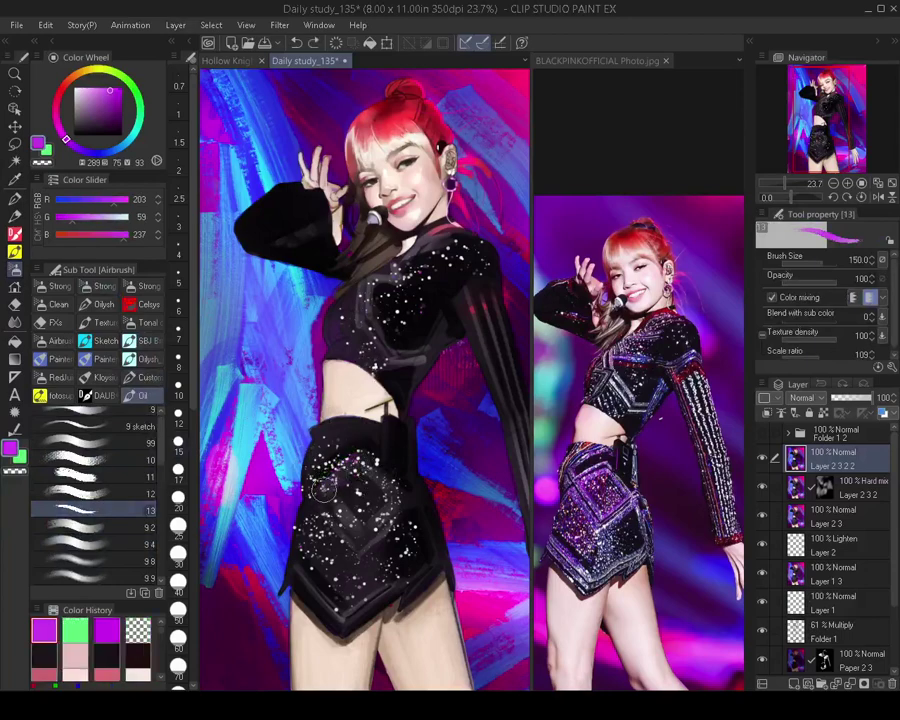
left_click_drag(361, 463, 327, 491)
left_click_drag(365, 460, 355, 453)
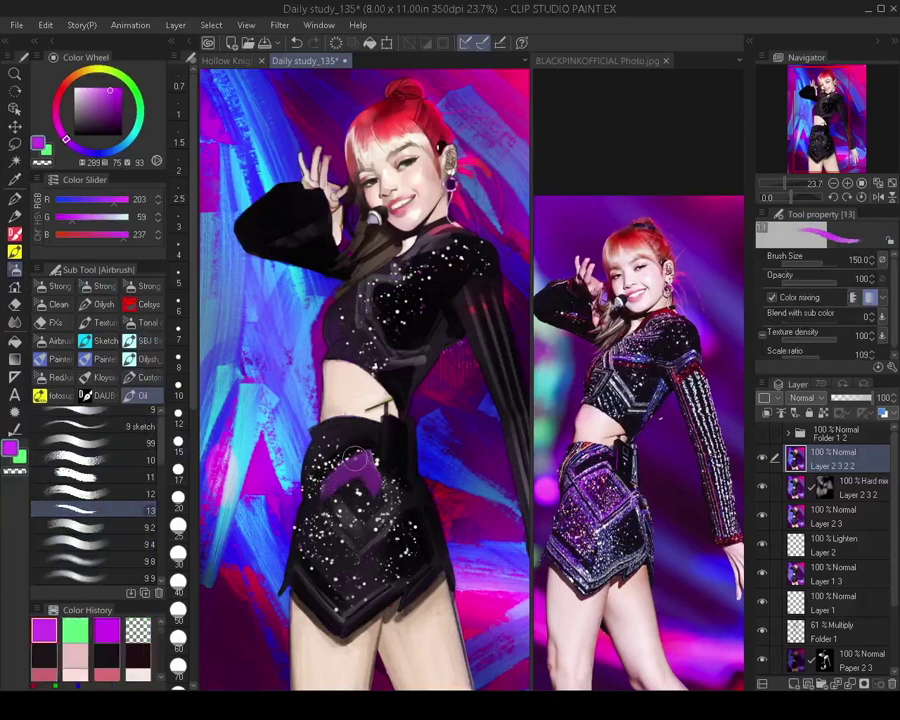
mouse_move(380, 505)
left_mouse_down()
mouse_move(333, 507)
mouse_move(347, 533)
mouse_move(317, 505)
mouse_move(347, 550)
mouse_move(361, 538)
mouse_move(352, 553)
mouse_move(384, 517)
mouse_move(328, 541)
left_mouse_up()
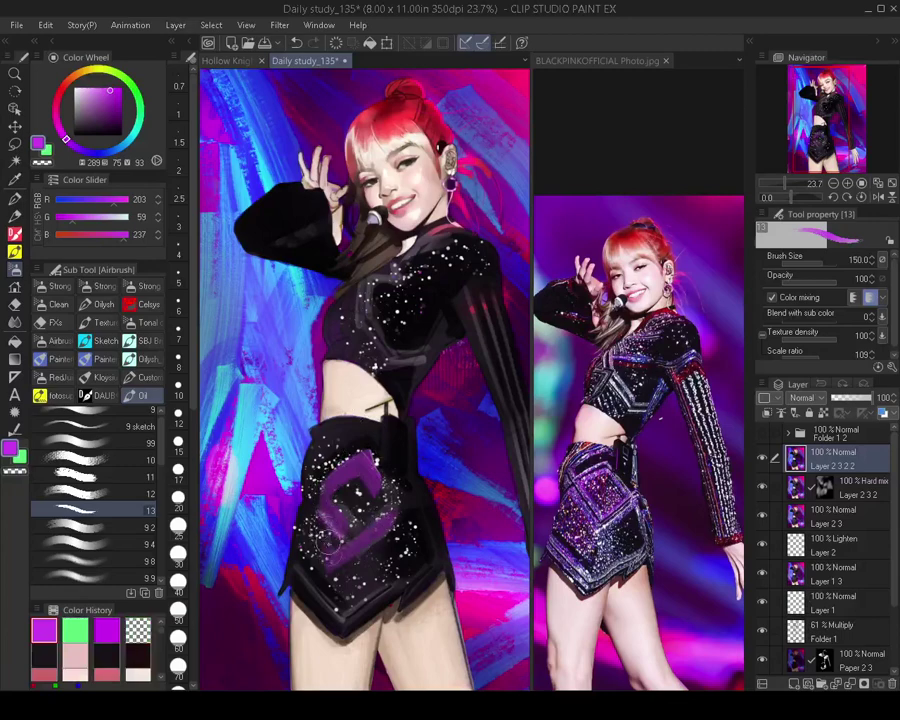
left_click_drag(297, 558, 322, 456)
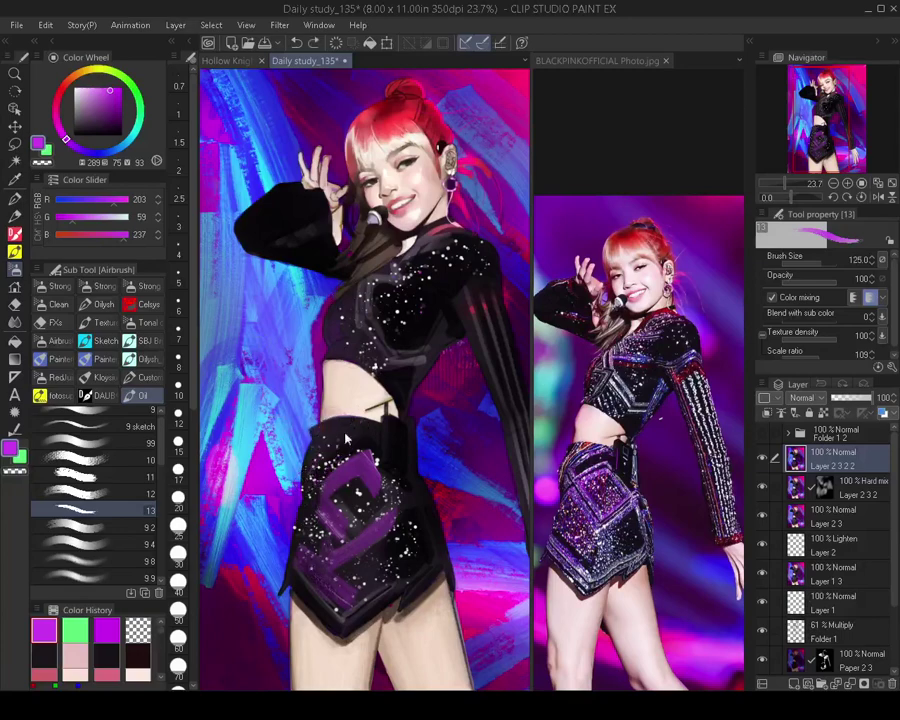
Paint purple bands below the skirt's waistband and close the diamond's outer side with brush 13 at size 125
left_click_drag(346, 438, 318, 442)
left_click_drag(360, 433, 322, 443)
left_click_drag(322, 442, 364, 439)
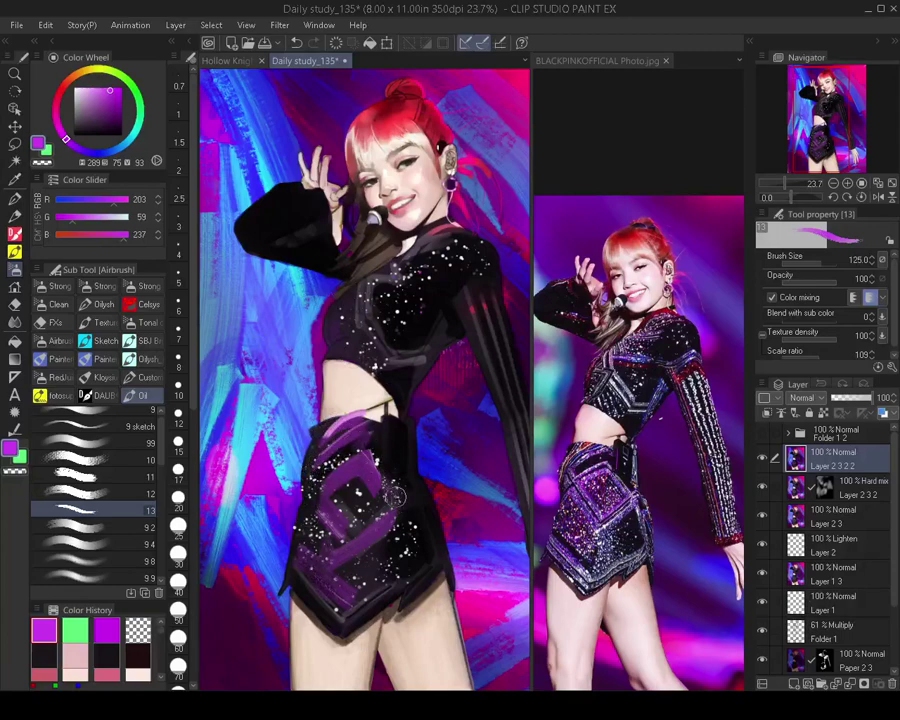
left_click_drag(396, 496, 348, 557)
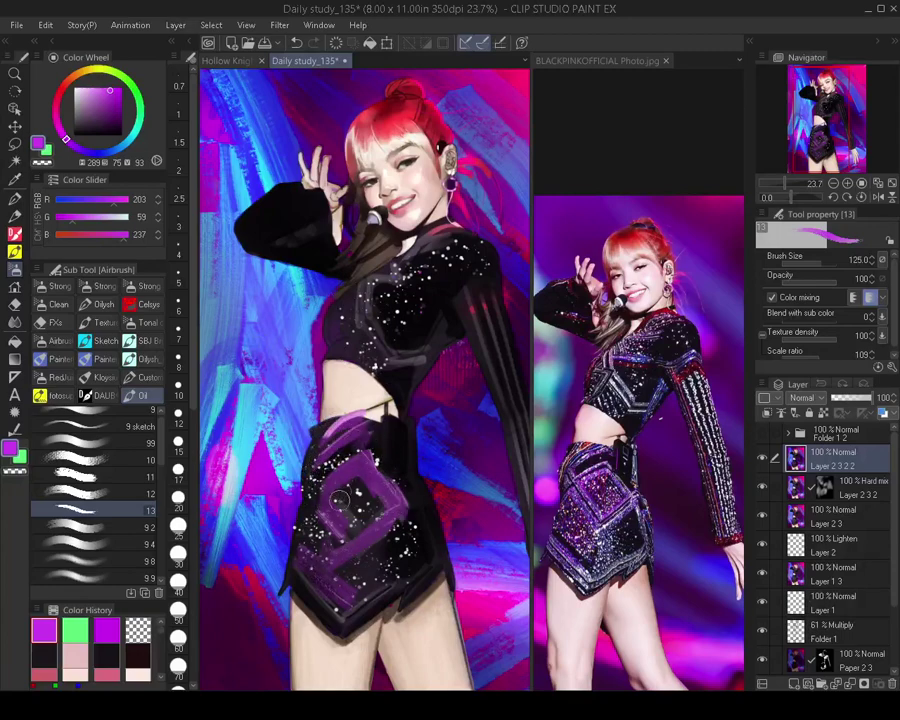
mouse_move(338, 499)
left_mouse_down()
mouse_move(379, 514)
mouse_move(365, 535)
mouse_move(363, 493)
left_mouse_up()
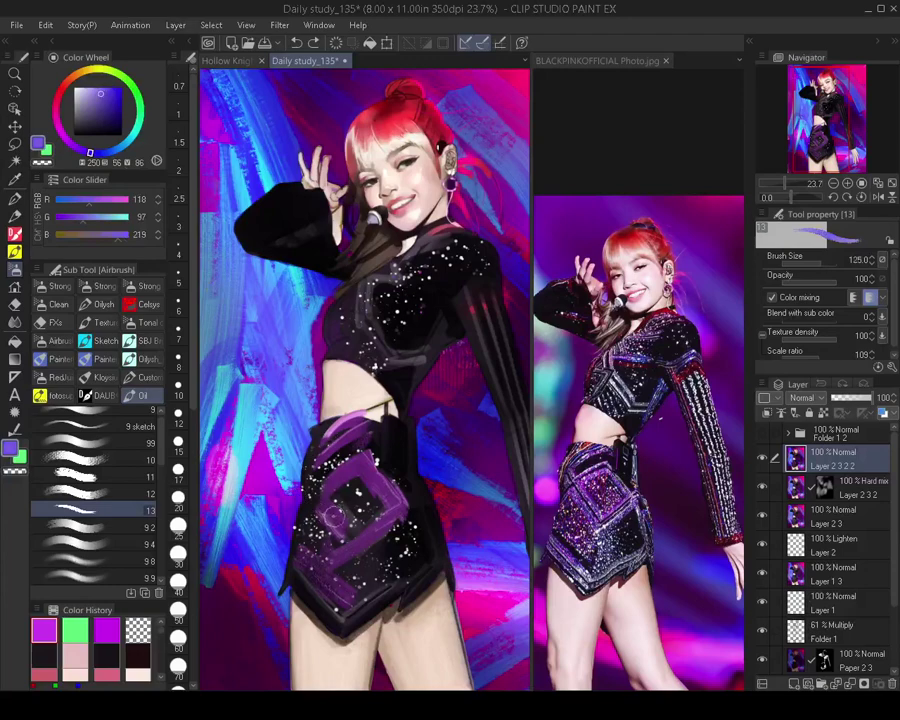
Add blue-violet (RGB 118, 97, 219) strokes around the skirt's diamond at size 90 and over its lower panel at size 200
left_click_drag(334, 516, 328, 484)
mouse_move(340, 538)
left_mouse_down()
mouse_move(342, 433)
mouse_move(365, 435)
left_mouse_up()
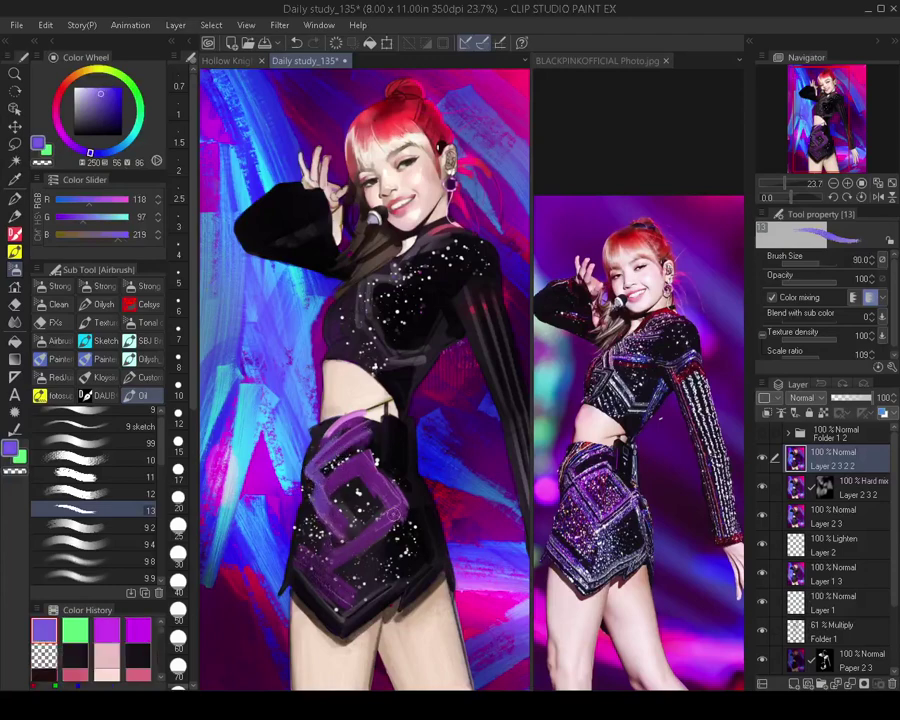
key("]")
mouse_move(357, 553)
left_mouse_down()
mouse_move(382, 579)
mouse_move(360, 553)
mouse_move(384, 586)
mouse_move(350, 590)
mouse_move(347, 569)
mouse_move(343, 602)
mouse_move(380, 589)
left_mouse_up()
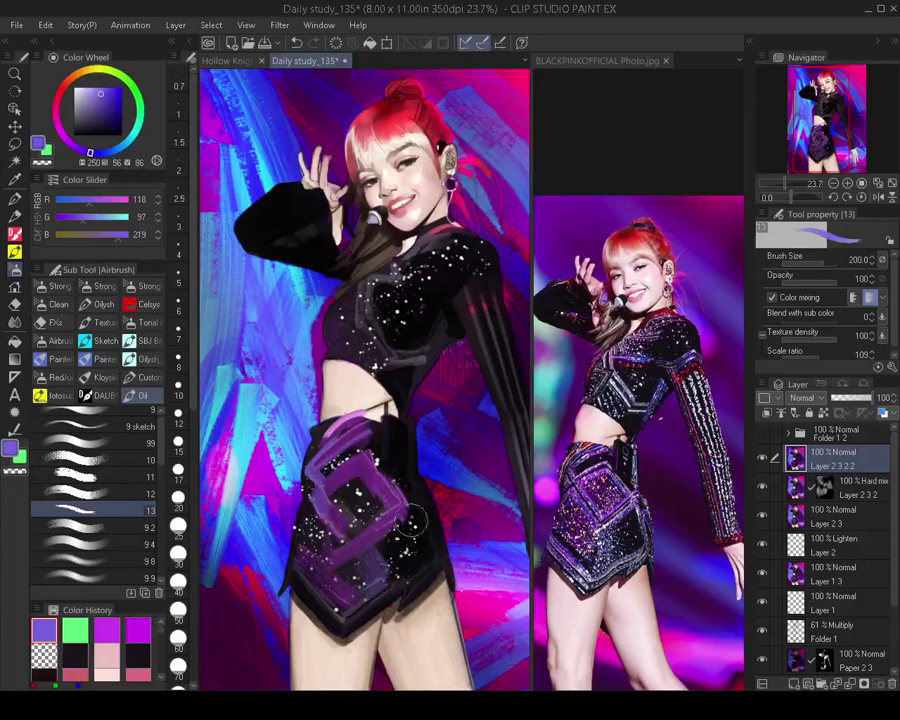
Paint a blue-violet strip down the skirt's outer side at size 125 and trim it with sampled near-black (RGB 20, 16, 21)
key("[")
key("[")
key("[")
mouse_move(409, 492)
left_mouse_down()
mouse_move(431, 562)
mouse_move(423, 520)
mouse_move(431, 563)
left_mouse_up()
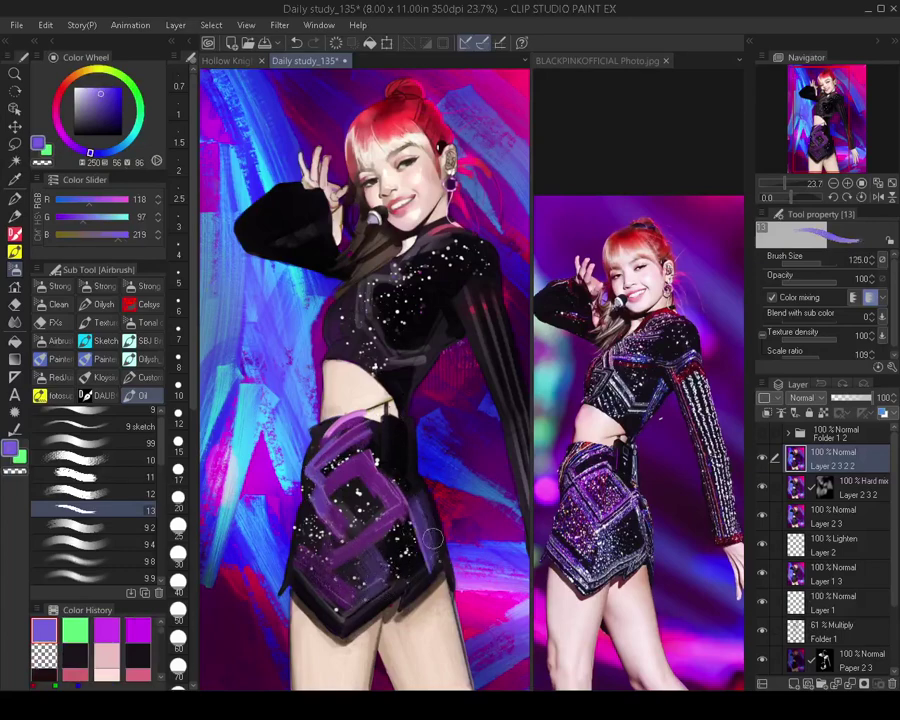
left_click(419, 485, "alt")
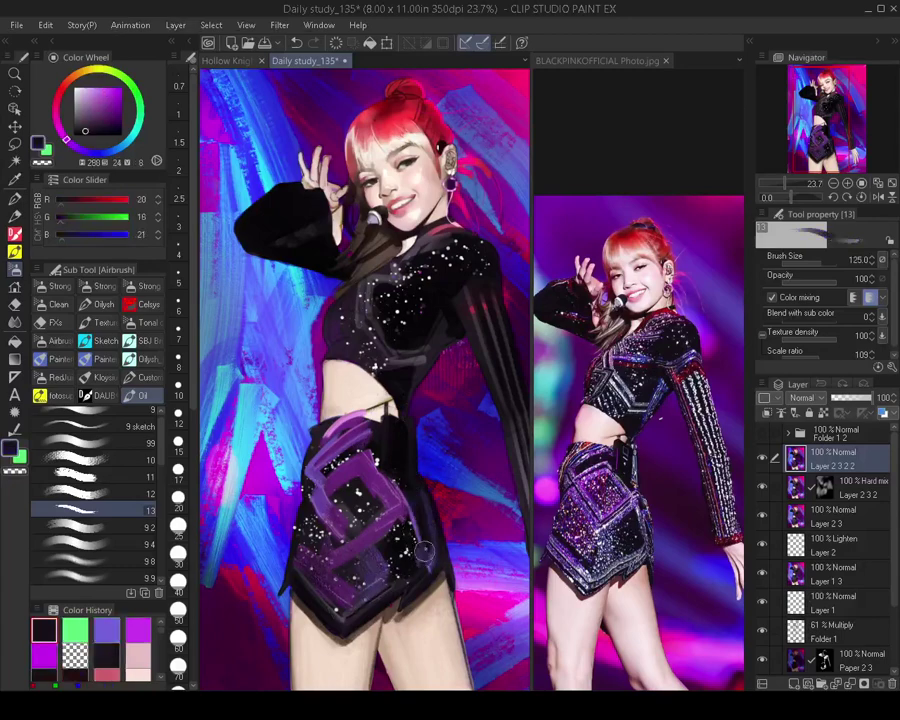
Brush pale strokes (RGB 248, 248, 248) over the top's chest panel and lower edge with brush 13 at sizes 90 and 60
left_click_drag(378, 361, 382, 389)
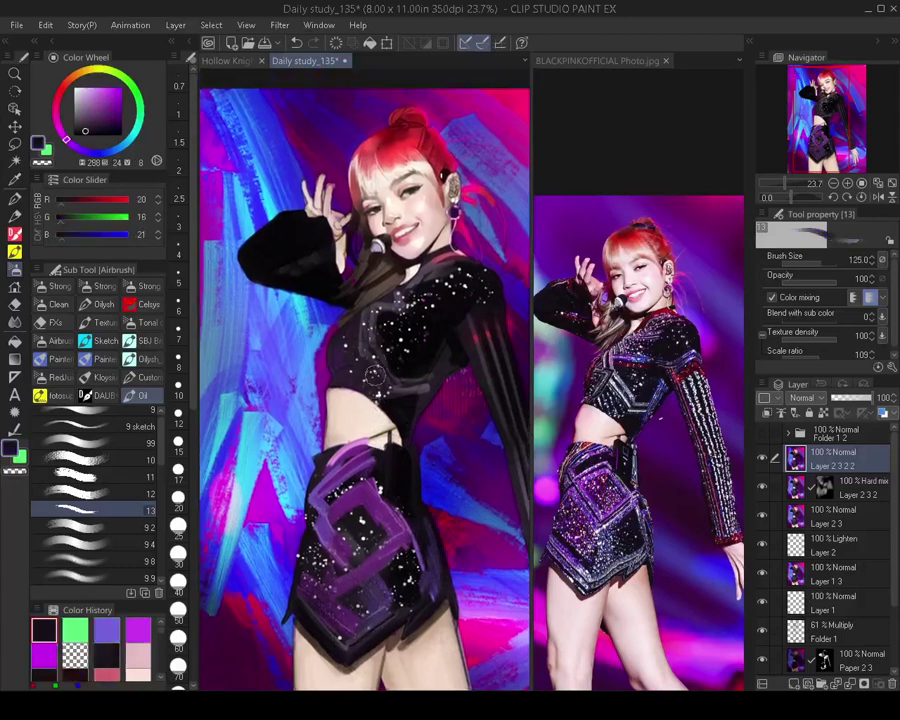
left_click(396, 341, "alt")
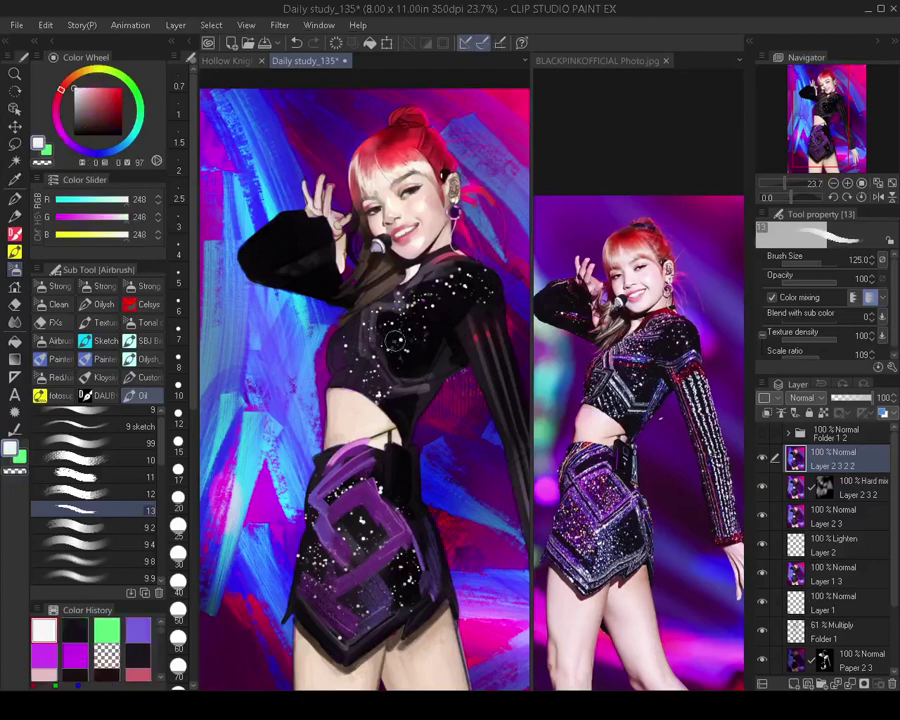
key("bracketleft")
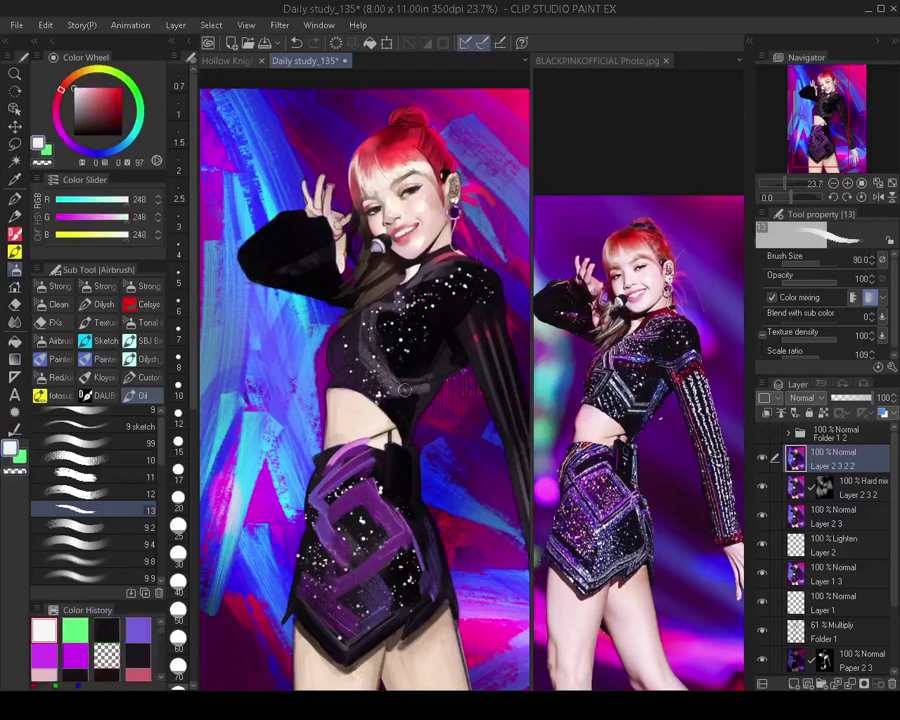
left_click_drag(389, 383, 360, 347)
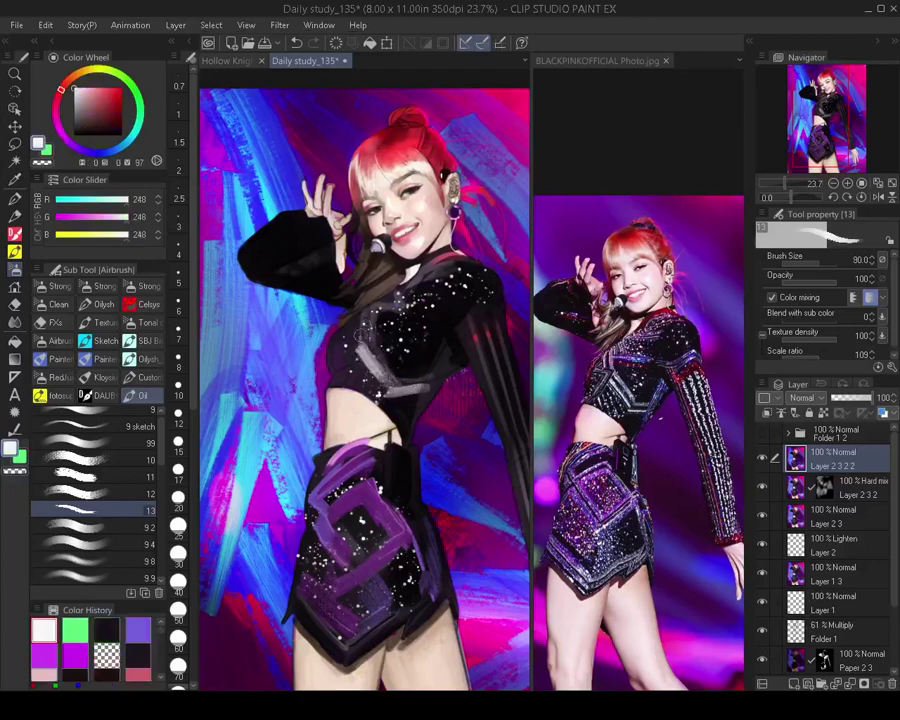
key("bracketleft")
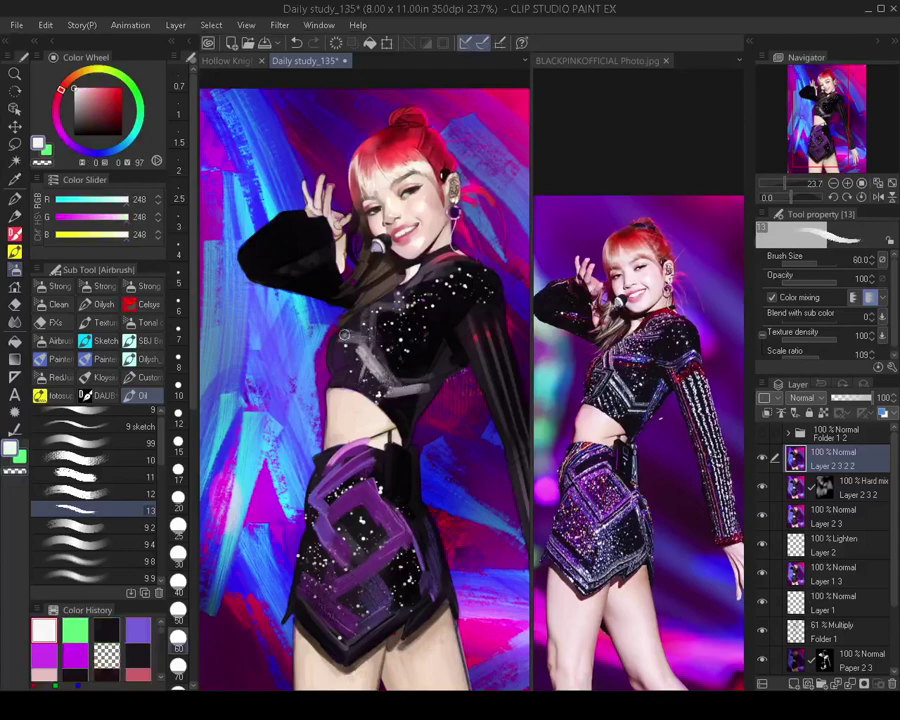
Paint sampled violet (RGB 135, 93, 189) bands on the top's shoulder at size 70 and below its neckline at size 100
left_click(418, 531, "alt")
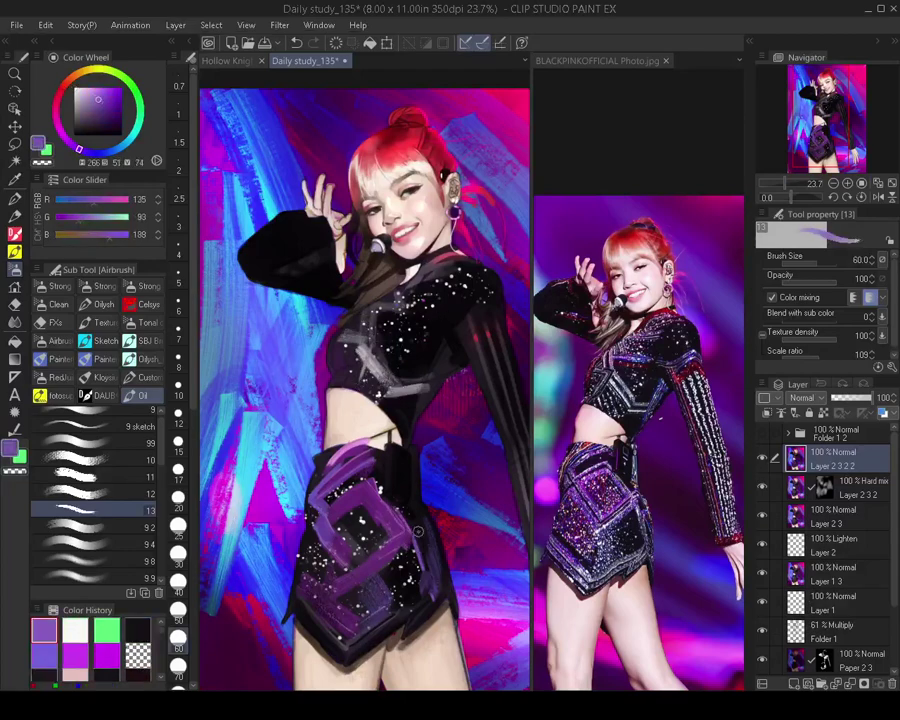
key("bracketright")
left_click_drag(440, 322, 467, 324)
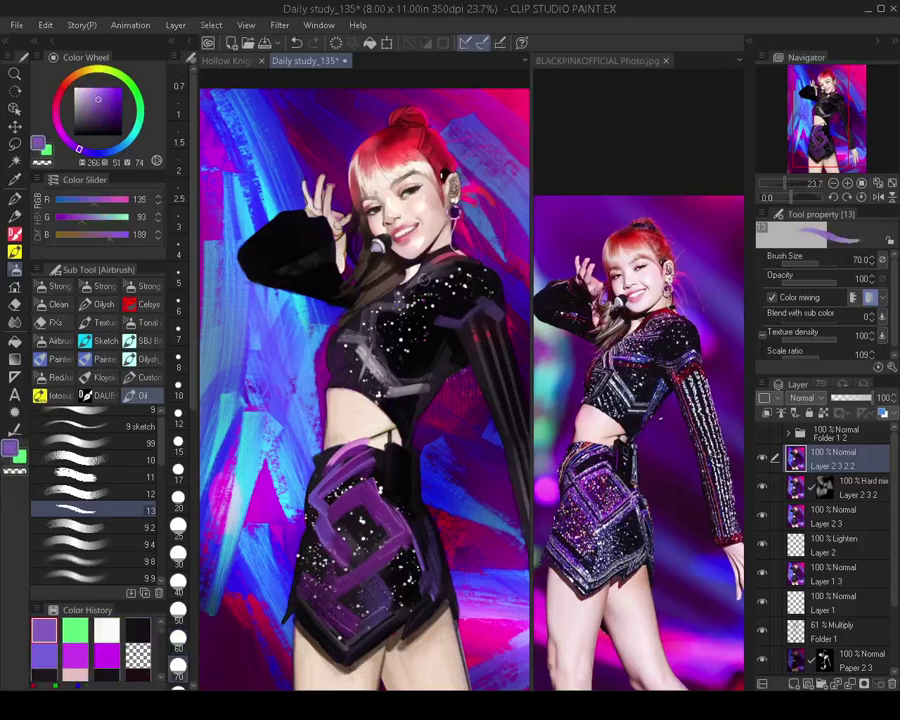
key("bracketright")
key("bracketright")
left_click_drag(409, 288, 457, 270)
mouse_move(451, 352)
left_mouse_down()
mouse_move(435, 352)
mouse_move(428, 380)
left_mouse_up()
Tint the raised hand's fingers with red sampled from the hair (RGB 255, 88, 93) using the *SBJ* brush reduced to size 15
scroll(436, 352, "up", 4)
scroll(466, 460, "down", 3)
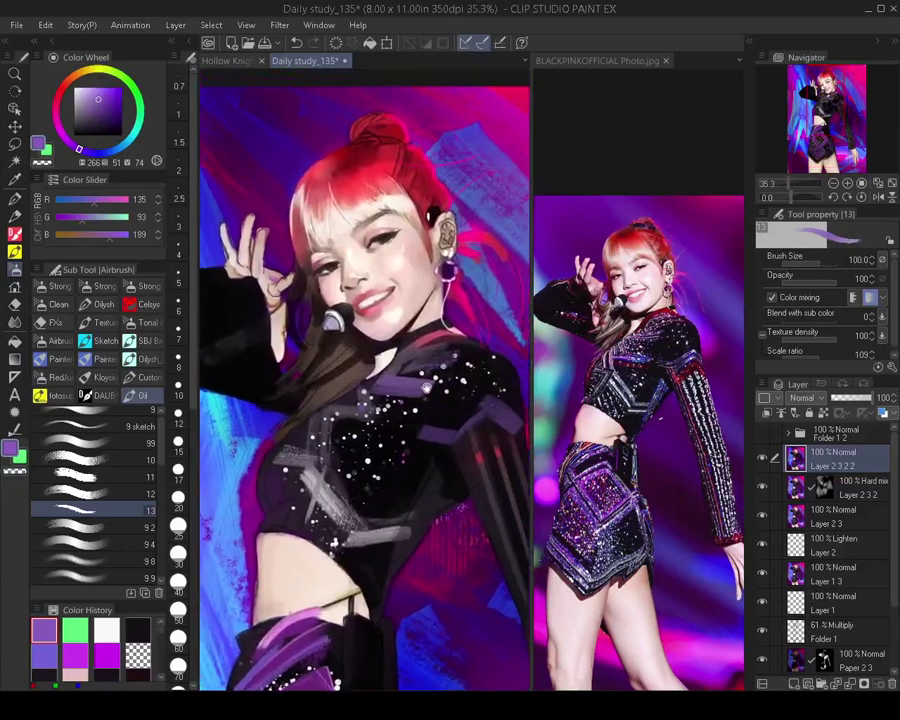
scroll(371, 219, "up", 2)
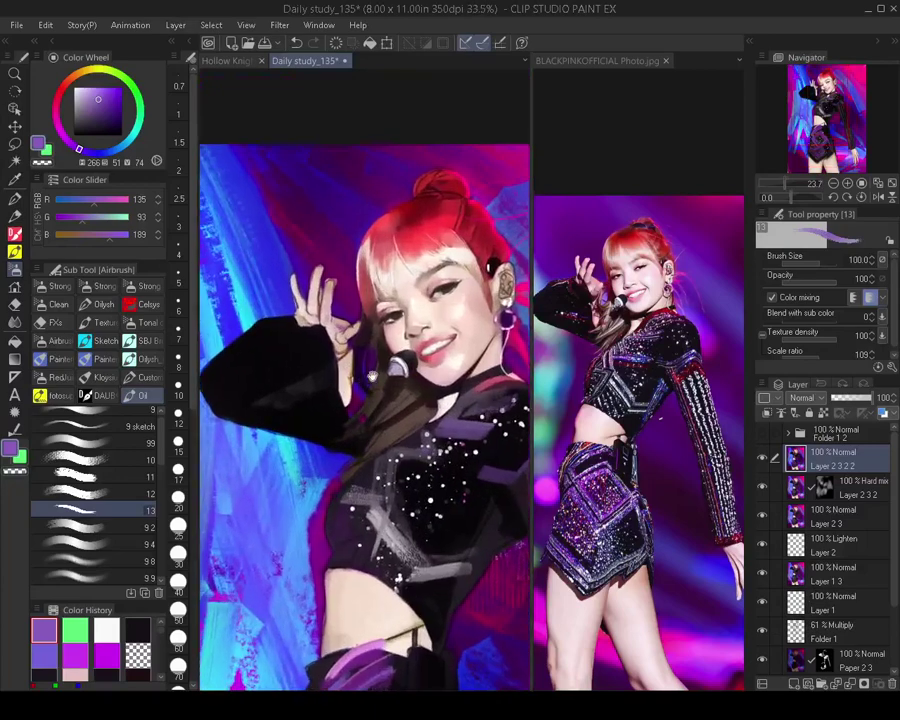
scroll(388, 323, "up", 2)
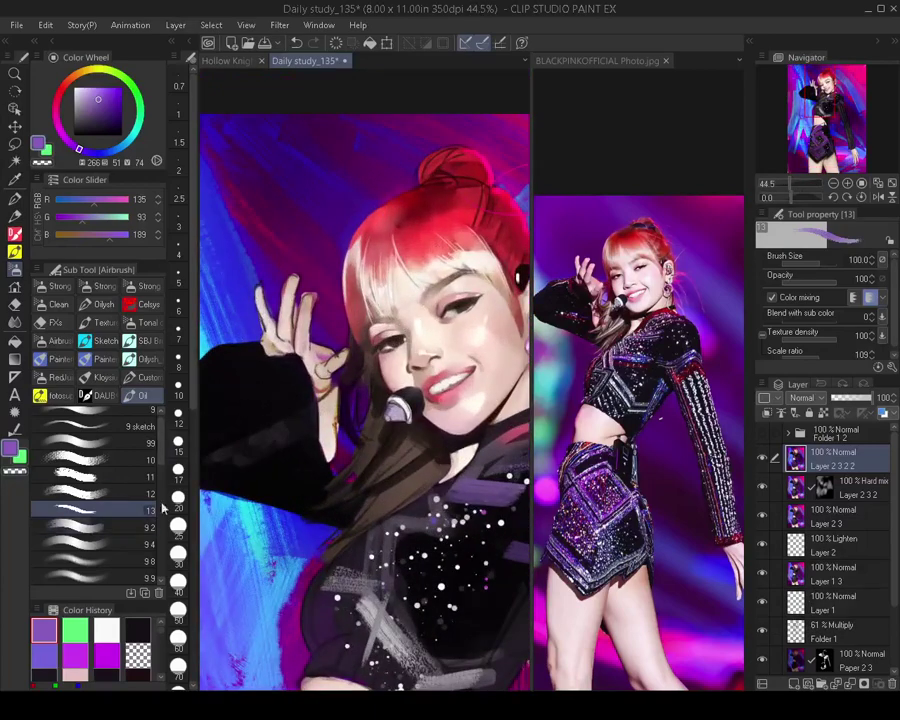
left_click(147, 340)
left_click(147, 417)
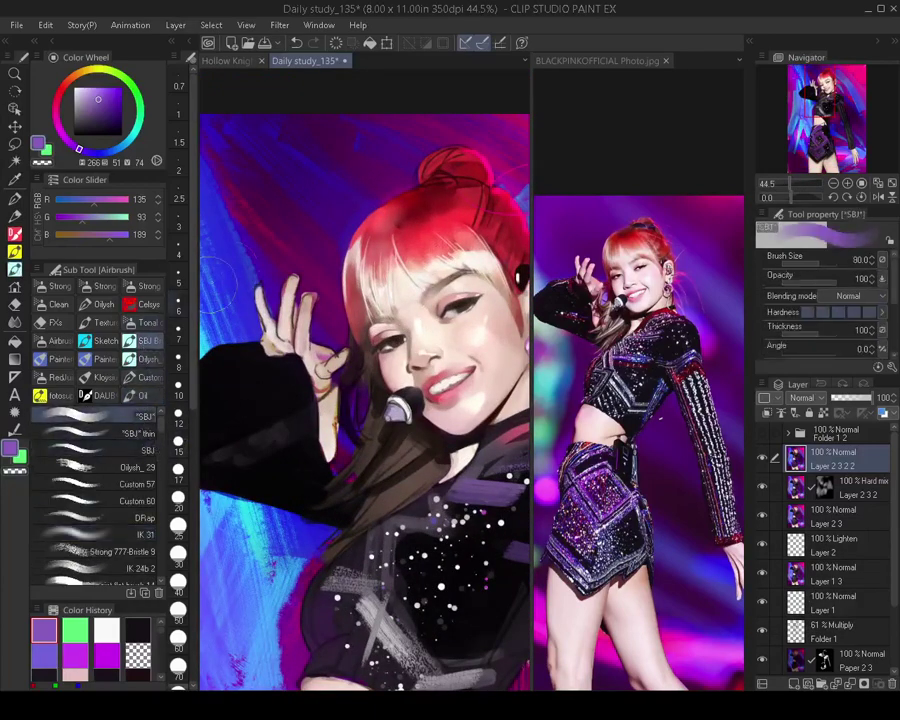
left_click(381, 216, "alt")
key("bracketleft")
key("bracketleft")
key("bracketleft")
key("bracketleft")
key("bracketleft")
key("bracketleft")
key("bracketleft")
key("bracketleft")
key("bracketleft")
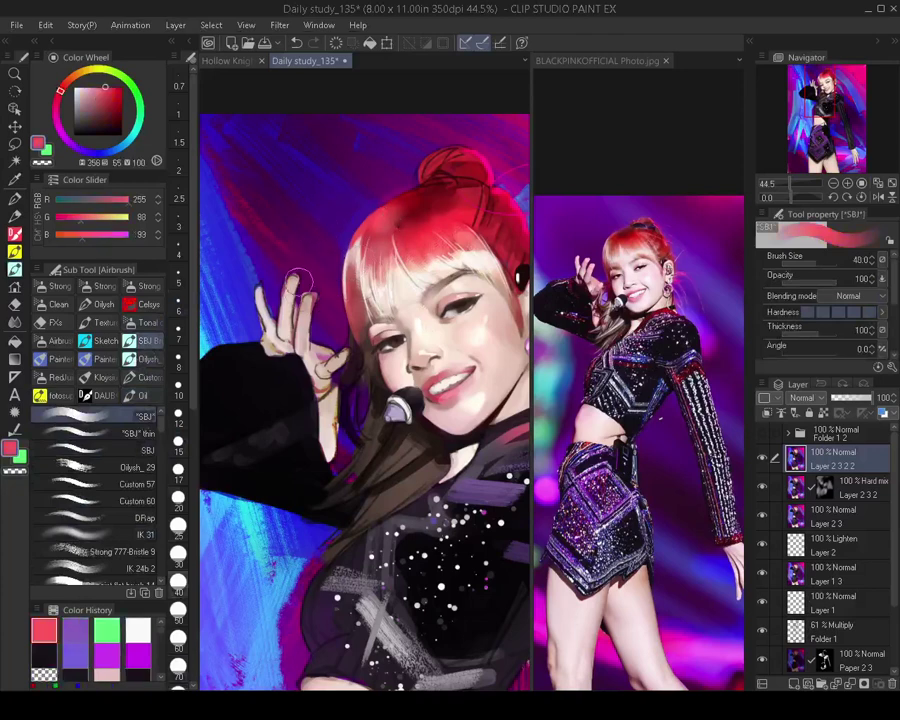
key("ctrl+z")
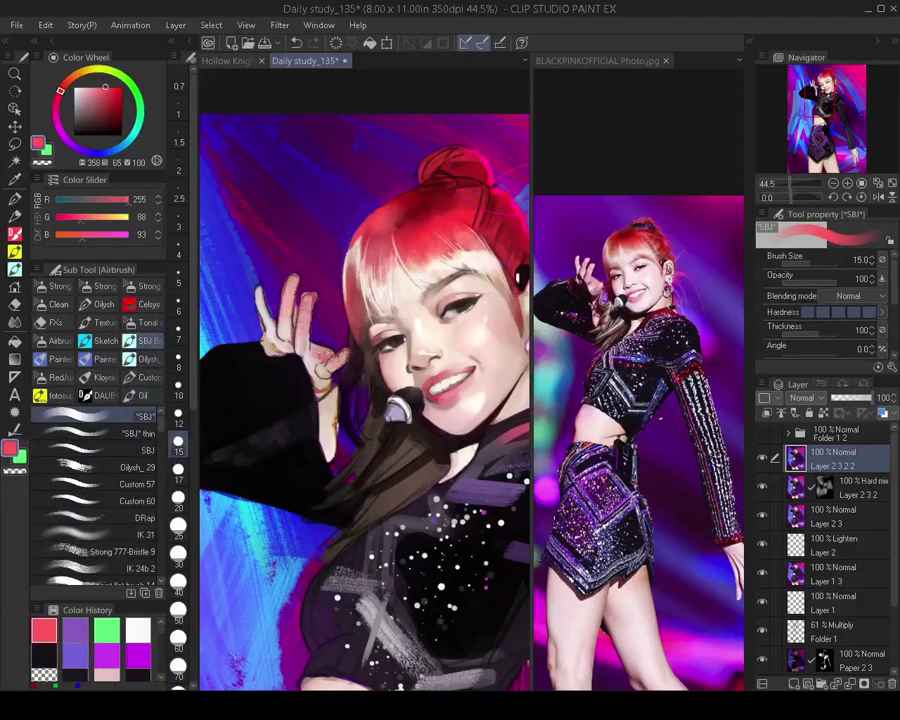
Paint a light taupe strand (RGB 178, 155, 141) in the hair below the microphone with Oil brush 10 at size 17.5
scroll(232, 261, "down", 5)
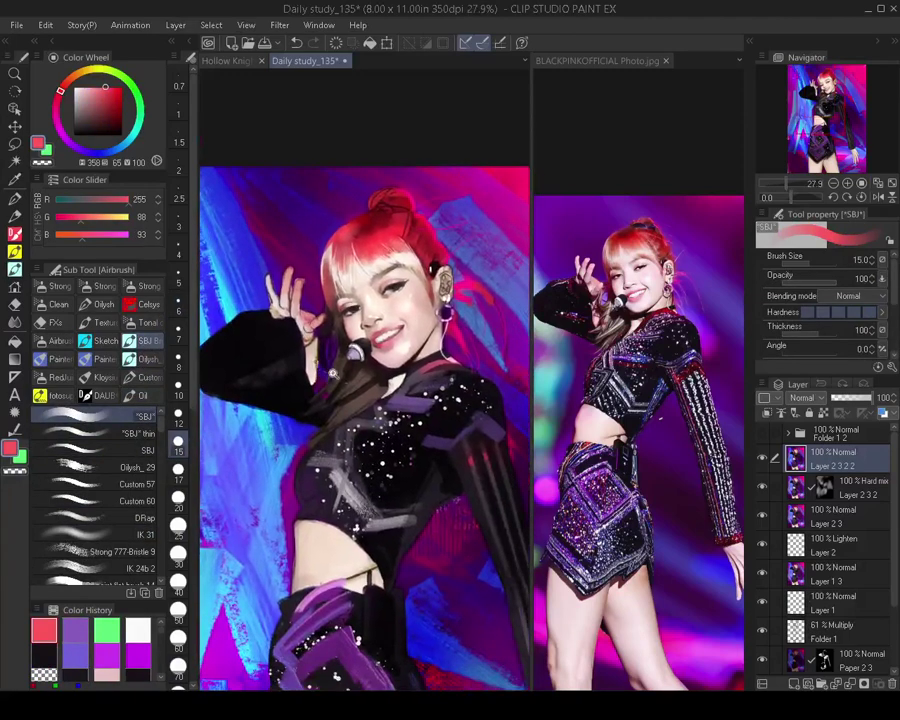
mouse_move(381, 427)
left_mouse_down()
mouse_move(389, 417)
mouse_move(386, 432)
left_mouse_up()
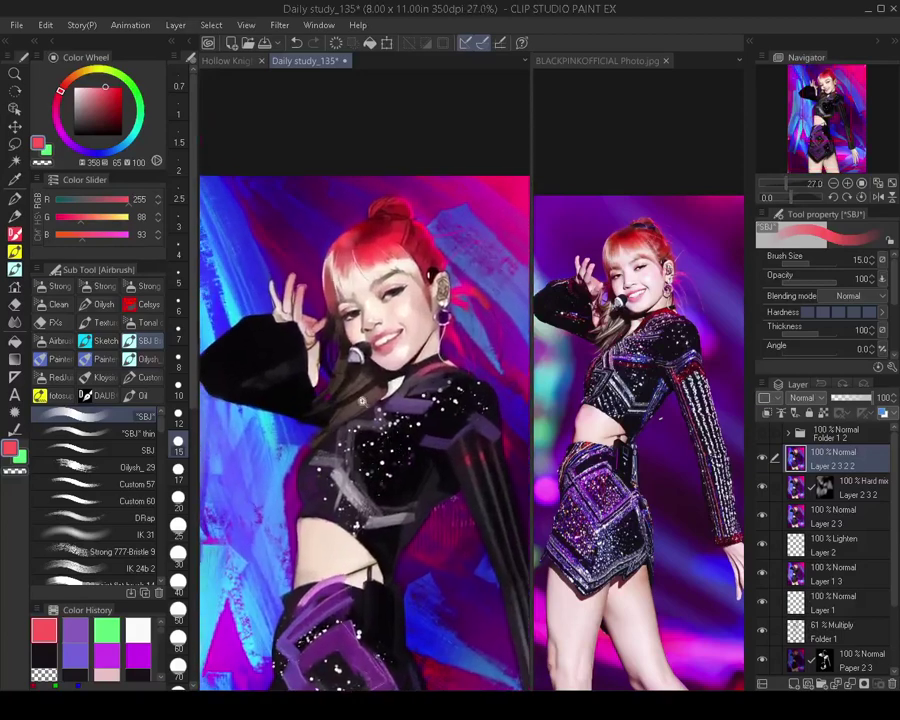
scroll(380, 393, "up", 3)
left_click(374, 371, "alt")
left_click(374, 371, "alt")
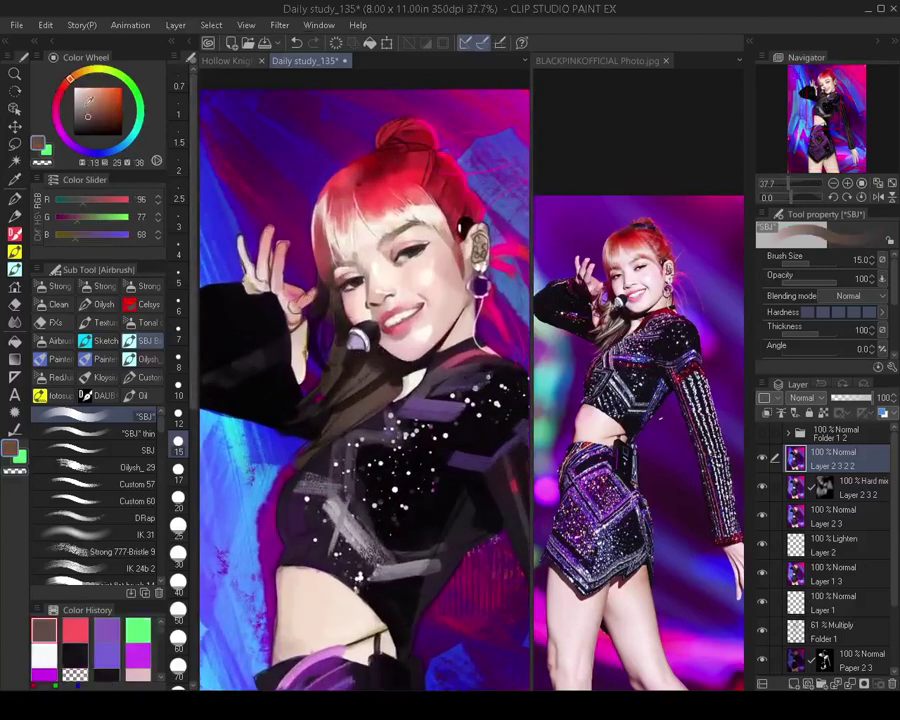
left_click_drag(89, 102, 81, 91)
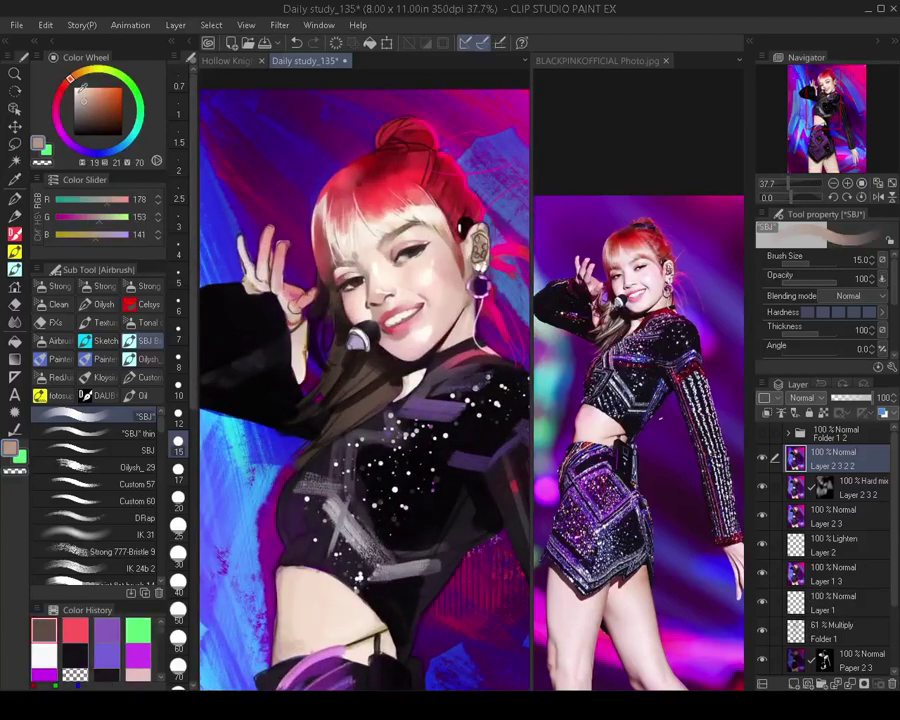
left_click(143, 395)
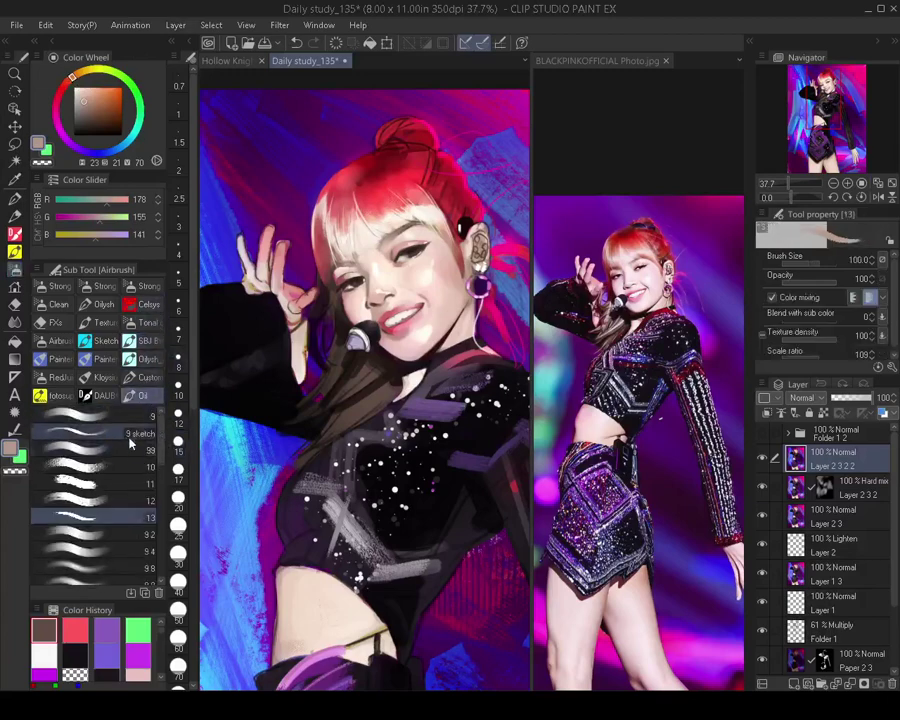
left_click(140, 551)
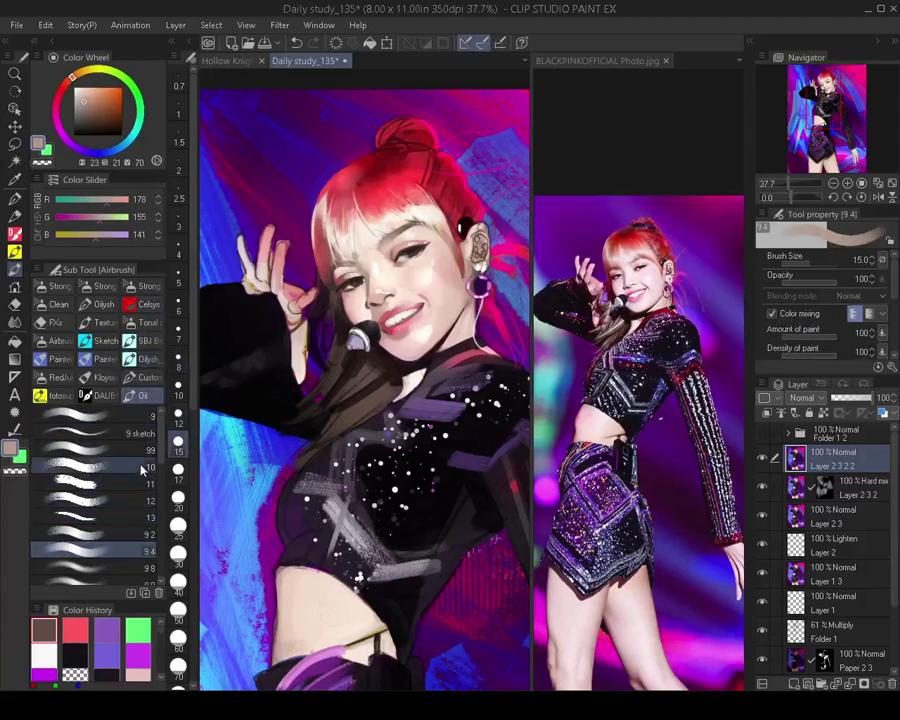
left_click(140, 467)
key("bracketleft")
key("bracketleft")
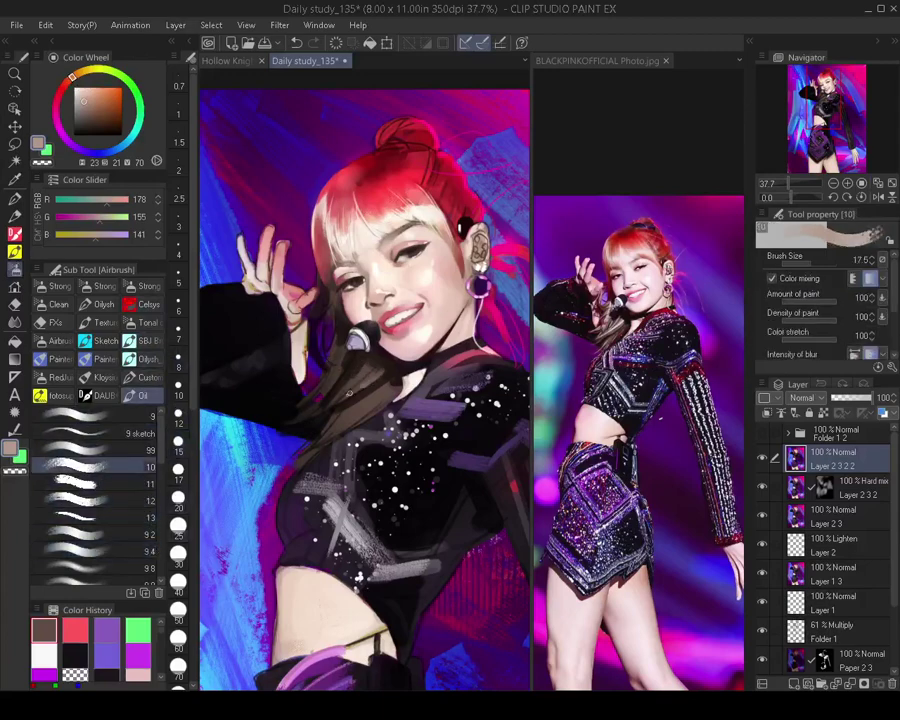
left_click_drag(350, 393, 322, 408)
Add broader taupe strands to the lower hair at size 30 and sample its brown (RGB 98, 77, 69) for blending
key("bracketright")
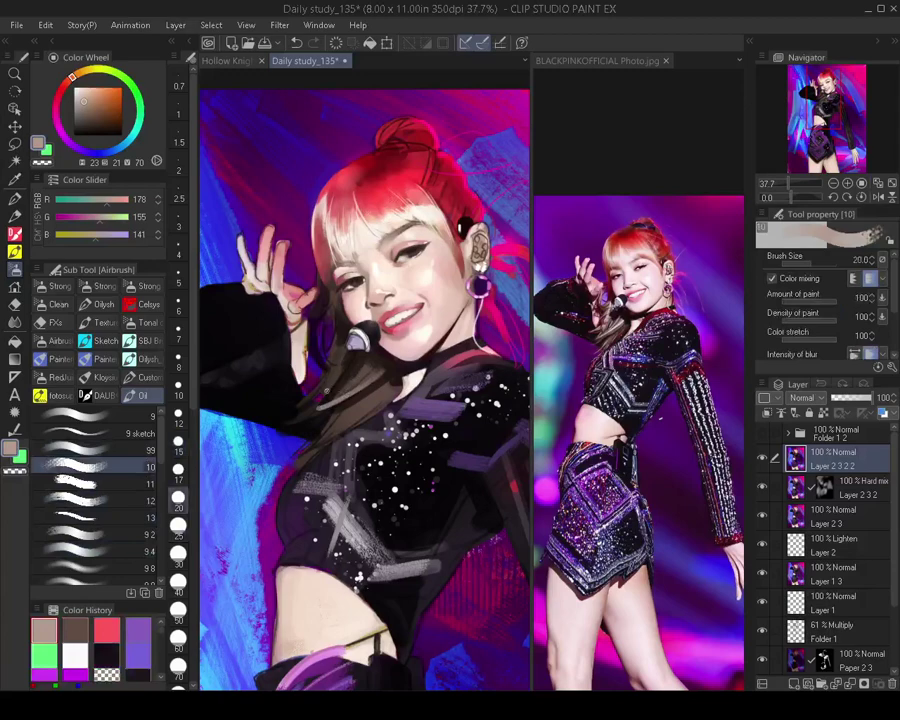
mouse_move(312, 402)
left_mouse_down()
mouse_move(350, 362)
mouse_move(318, 409)
mouse_move(364, 396)
mouse_move(347, 420)
left_mouse_up()
key("ctrl+z")
key("bracketright")
key("bracketright")
left_click(366, 394, "alt")
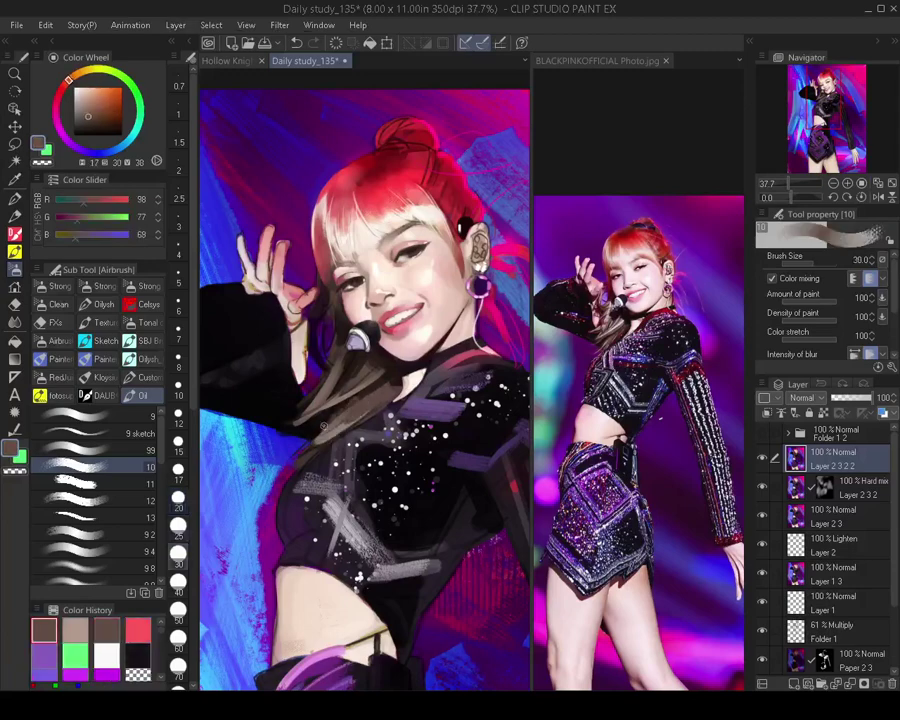
Paint thin cream strands (RGB 243, 234, 225) sampled from the bangs through the lower hair at size 12.5, and highlight the raised hand's outer finger
scroll(373, 414, "down", 4)
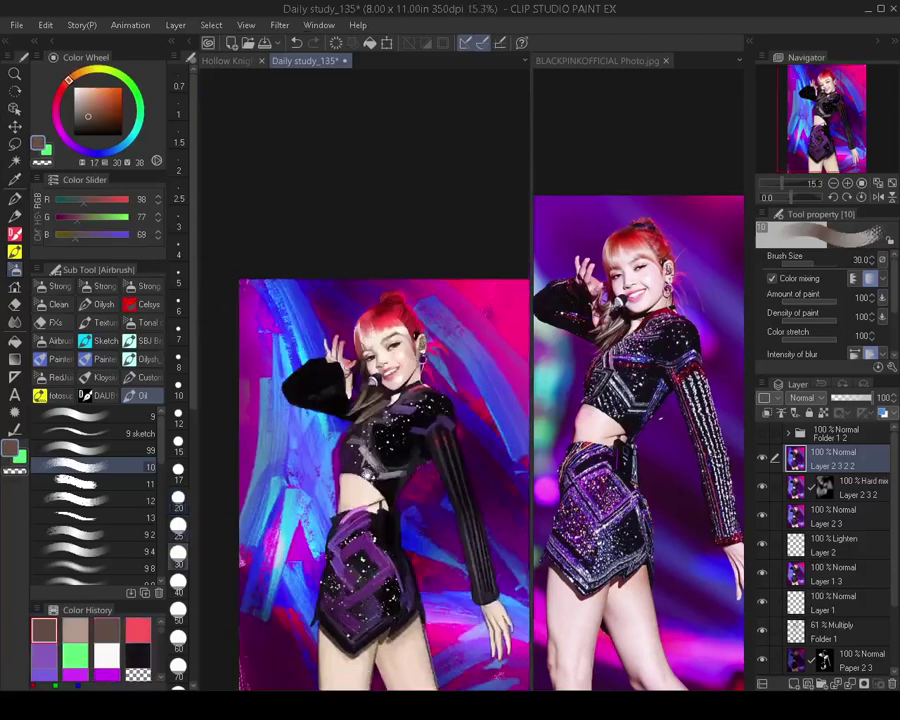
scroll(378, 405, "up", 4)
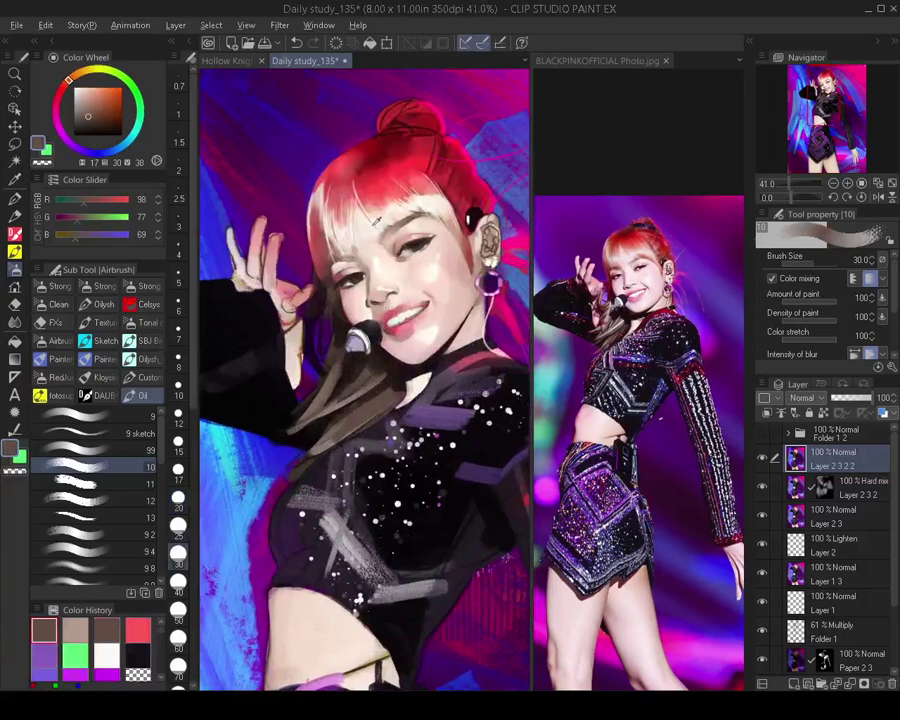
left_click(377, 221, "alt")
key("bracketleft")
key("bracketleft")
key("bracketleft")
key("bracketleft")
left_click_drag(367, 385, 288, 428)
key("ctrl+z")
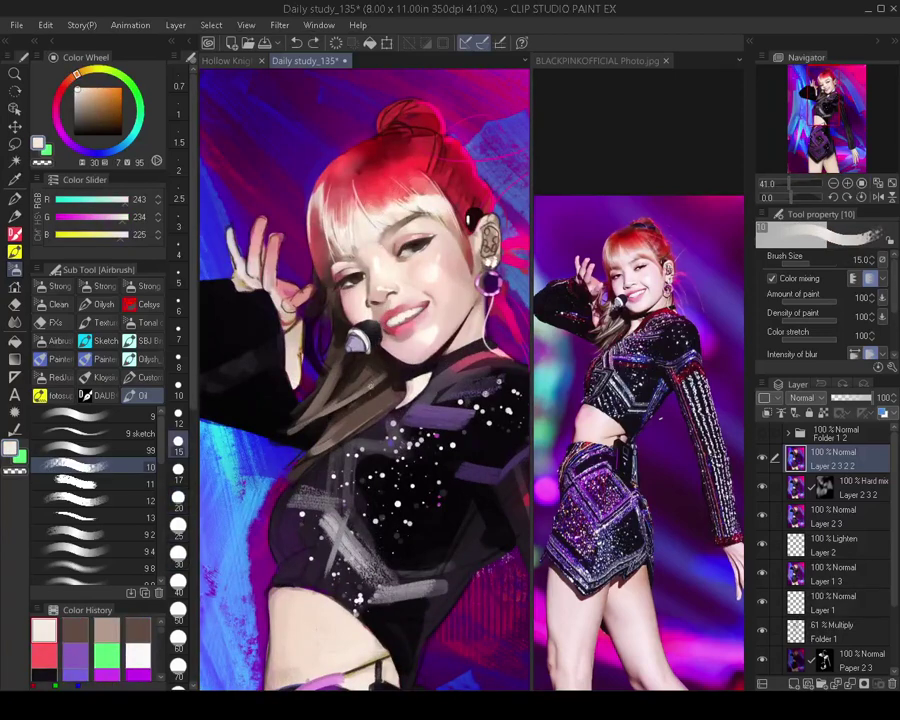
key("bracketleft")
left_click_drag(387, 372, 277, 433)
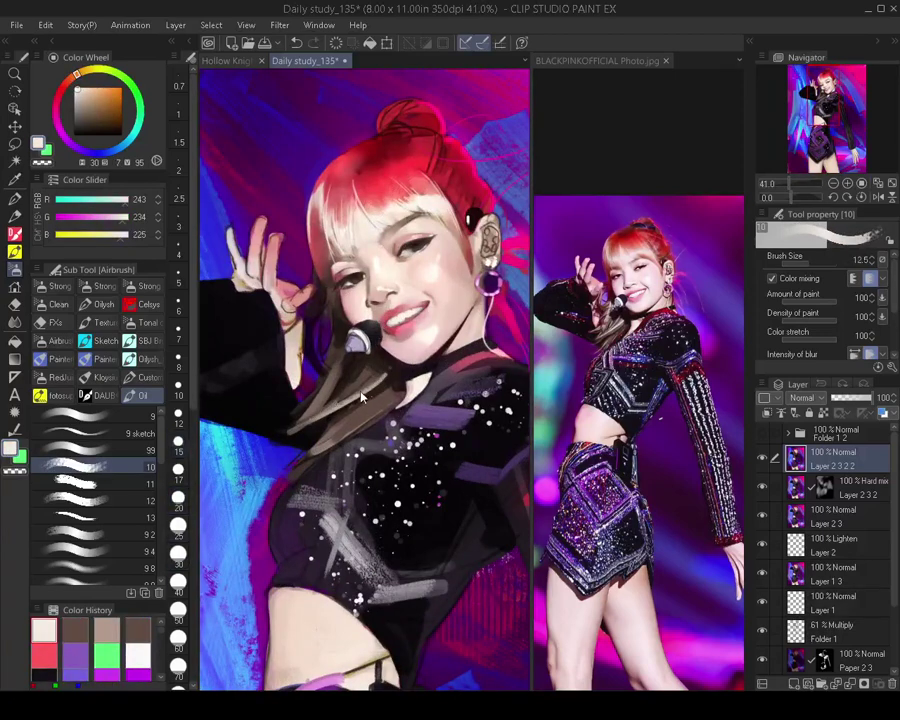
key("ctrl+z")
left_click_drag(389, 373, 308, 417)
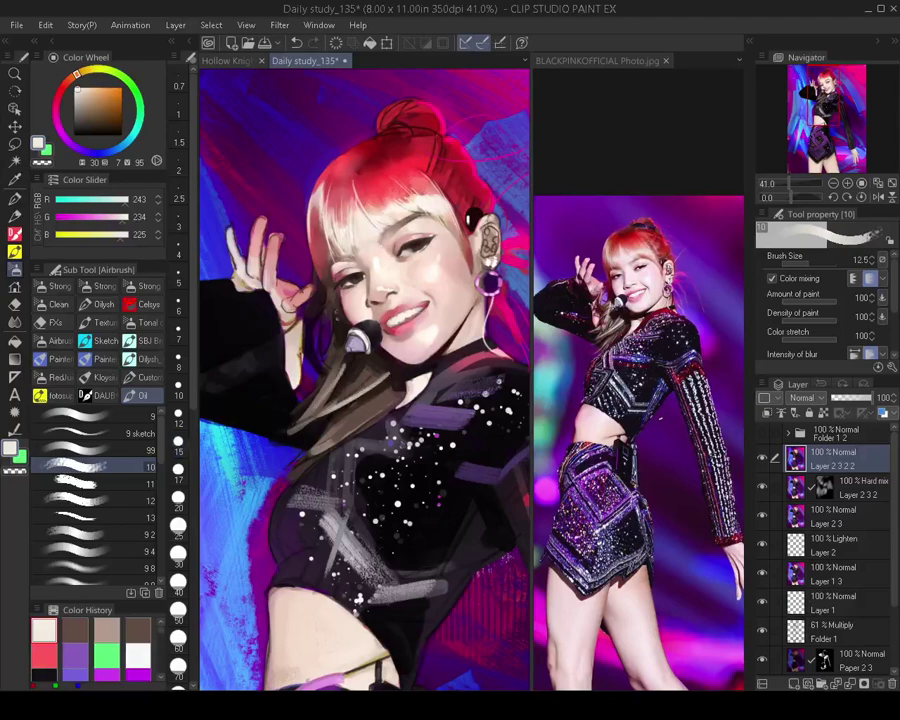
left_click_drag(236, 222, 222, 280)
Touch up the top's side beneath the arm at size 45 with sampled near-blacks (RGB 15, 12, 16 and 33, 27, 34)
scroll(415, 440, "down", 5)
left_click_drag(409, 467, 363, 387)
scroll(385, 460, "up", 2)
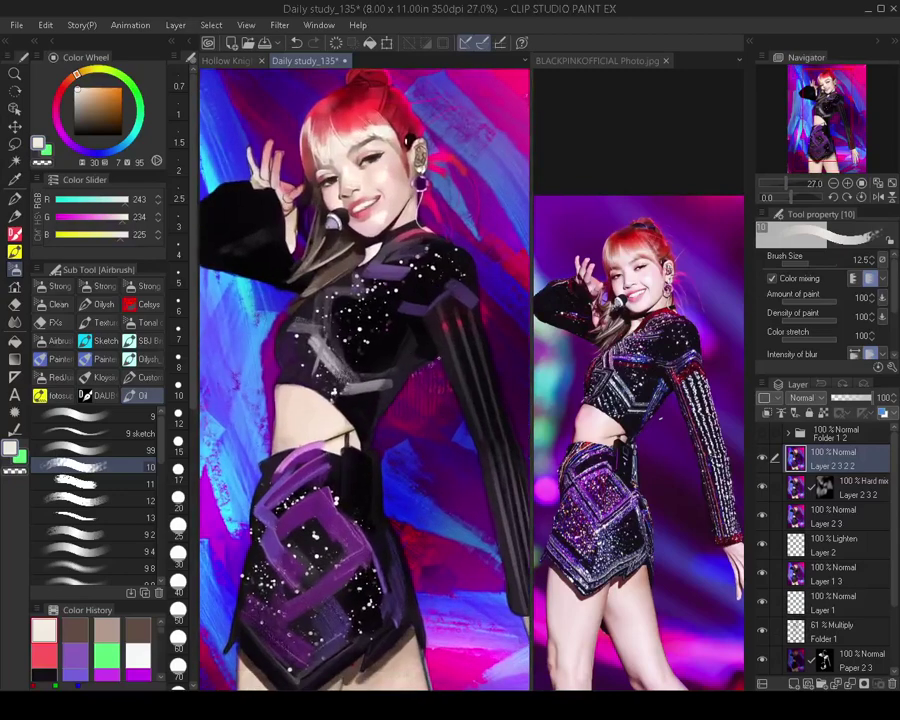
left_click(434, 341, "alt")
key("]")
key("]")
key("]")
key("]")
key("]")
key("]")
key("]")
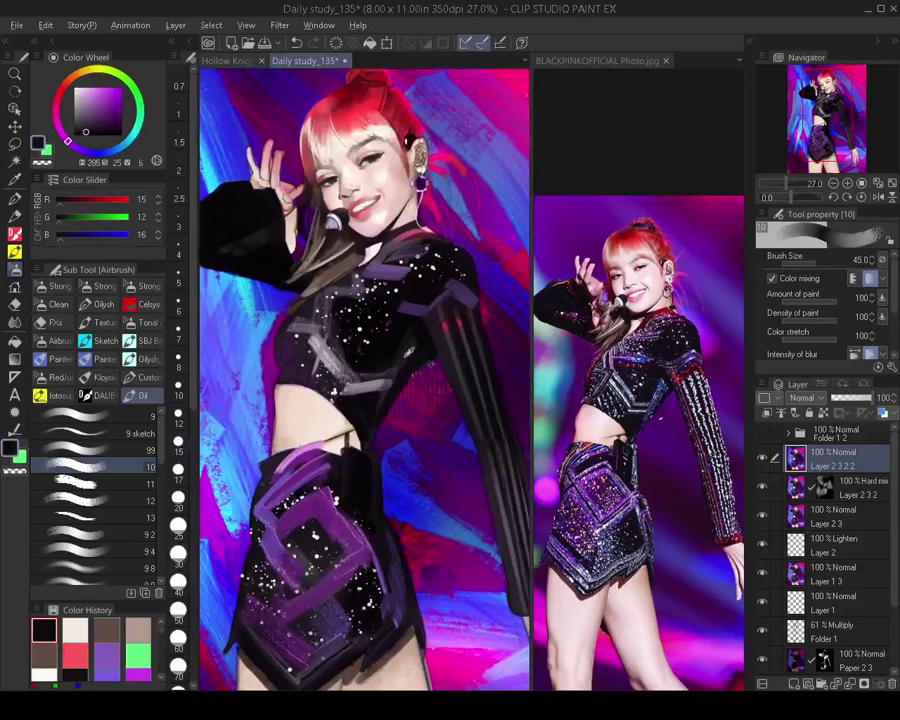
left_click(417, 357, "alt")
scroll(434, 334, "down", 2)
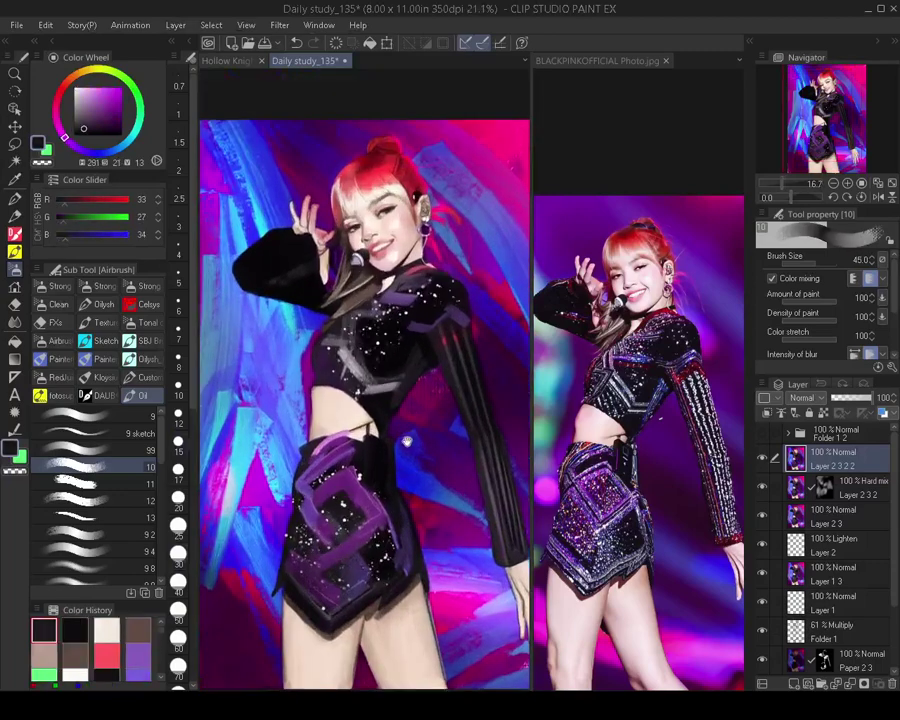
scroll(399, 441, "down", 1)
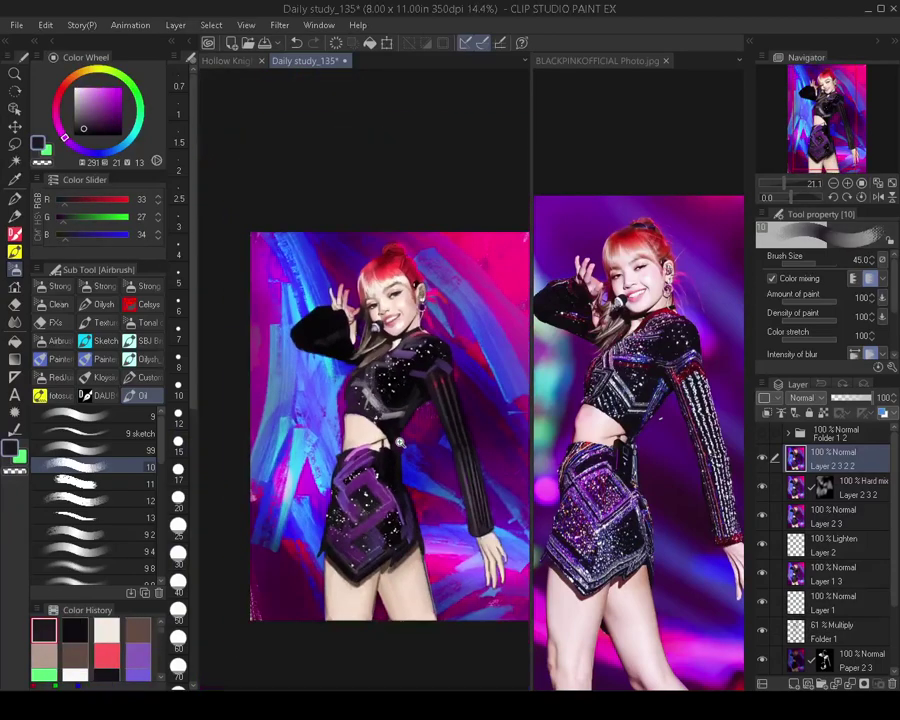
scroll(418, 443, "up", 1)
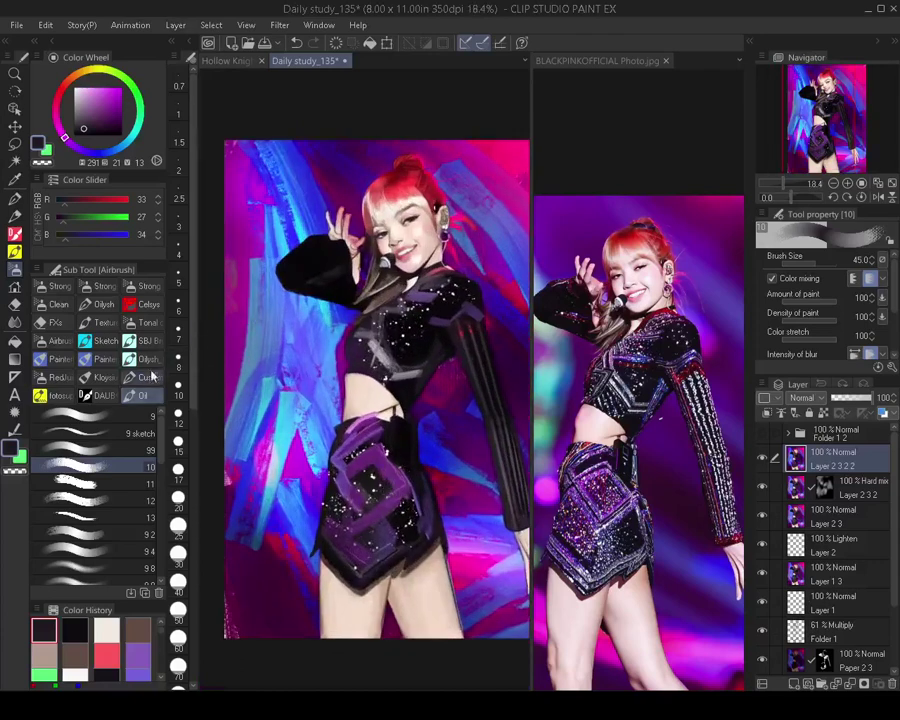
Spray white sequin specks (RGB 255, 255, 255) over the skirt's purple diamond and bands with the SBJ 20 brush at size 50
left_click(145, 340)
scroll(158, 473, "down", 5)
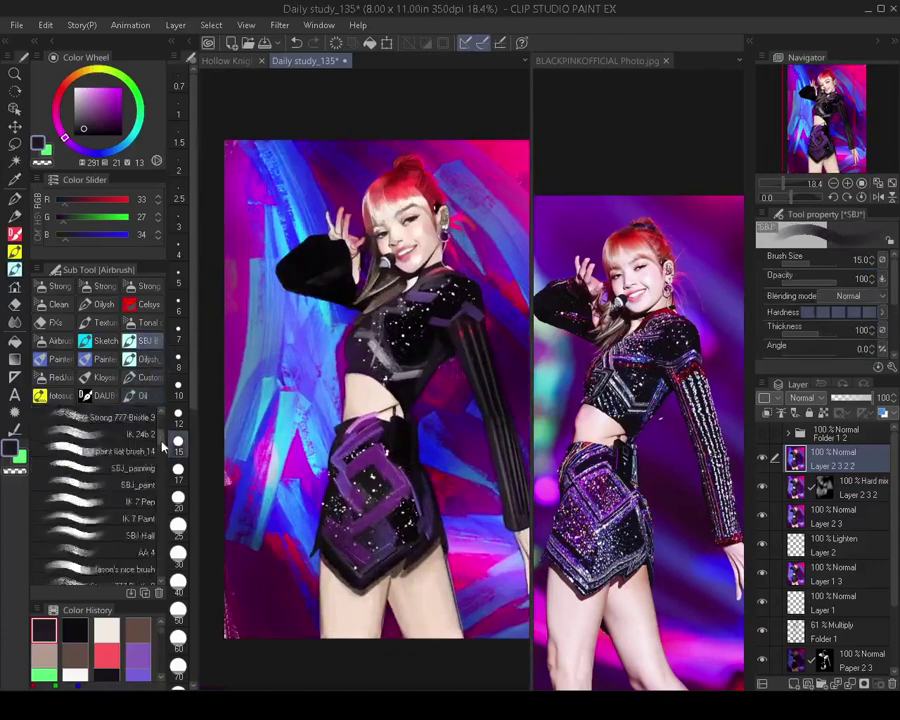
left_click(110, 577)
left_click_drag(99, 98, 40, 63)
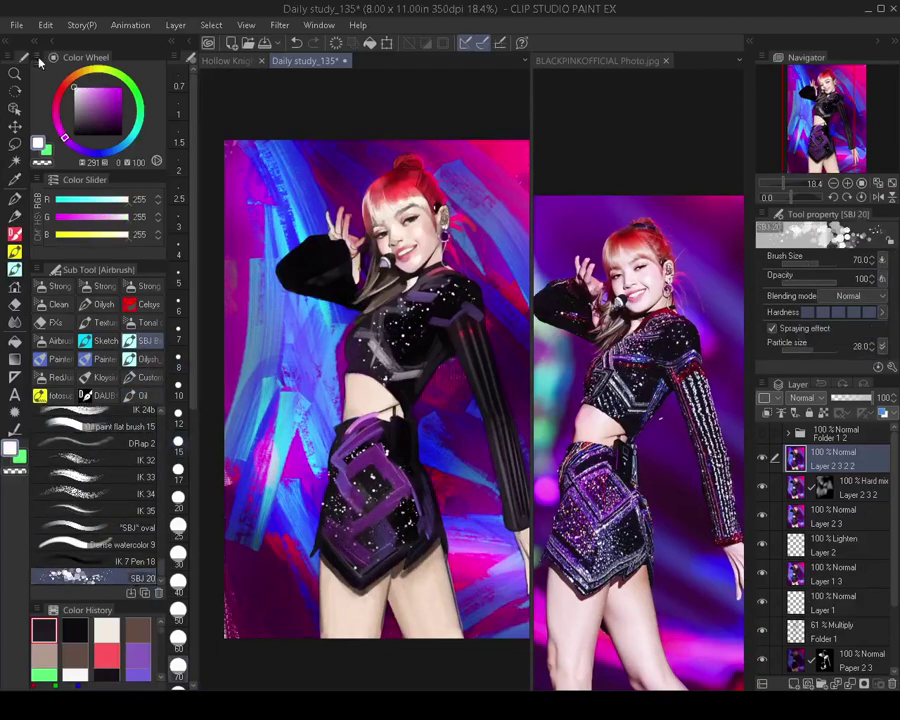
key("bracketleft")
key("bracketleft")
mouse_move(373, 466)
left_mouse_down()
mouse_move(375, 456)
mouse_move(391, 484)
mouse_move(360, 470)
mouse_move(368, 503)
mouse_move(398, 520)
mouse_move(376, 543)
left_mouse_up()
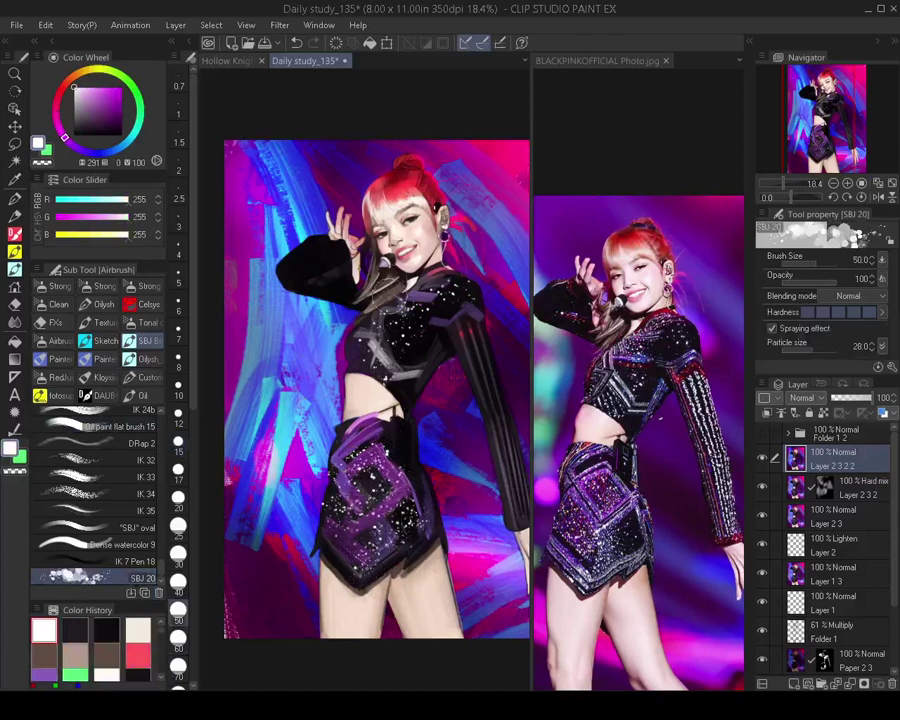
Spray more white sequin specks along the skirt's lower edge at size 60, and add specks to the top's chest
key("]")
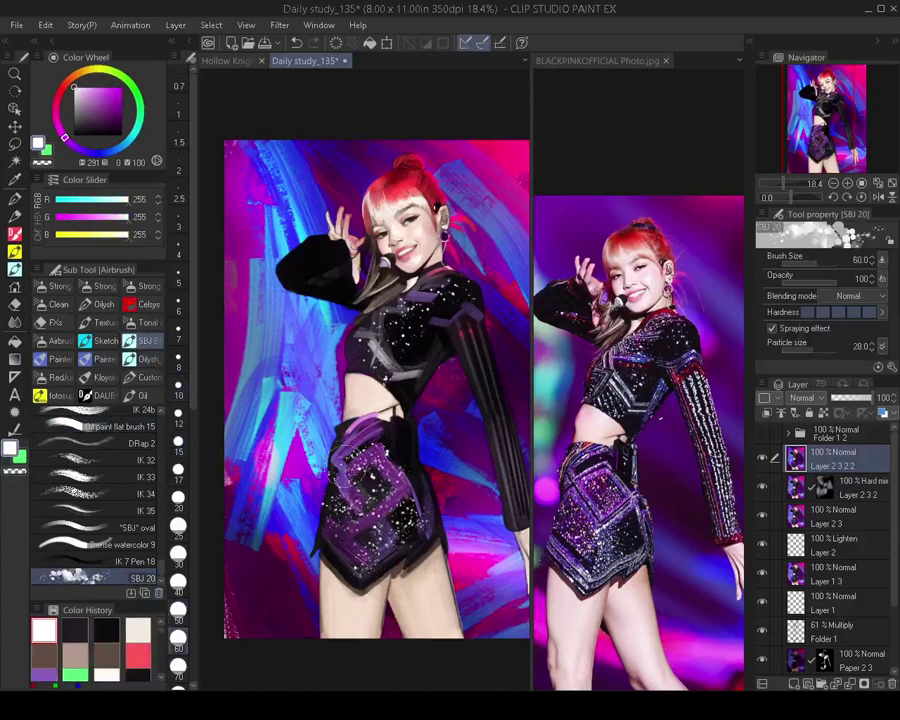
mouse_move(340, 505)
left_mouse_down()
mouse_move(287, 577)
mouse_move(364, 523)
left_mouse_up()
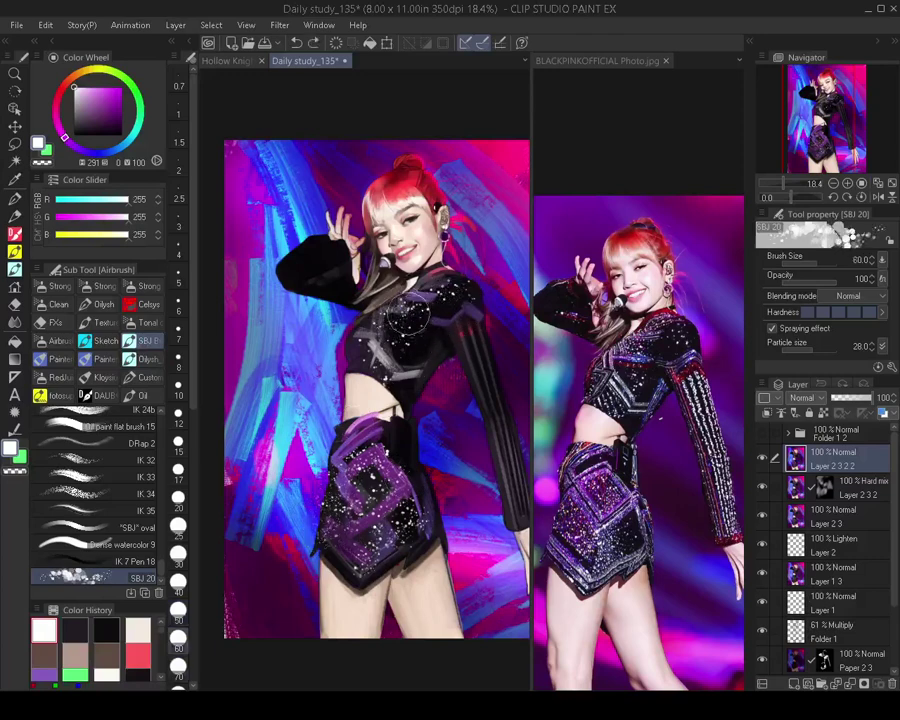
key("bracketleft")
key("ctrl+z")
left_click_drag(430, 292, 385, 318)
key("bracketleft")
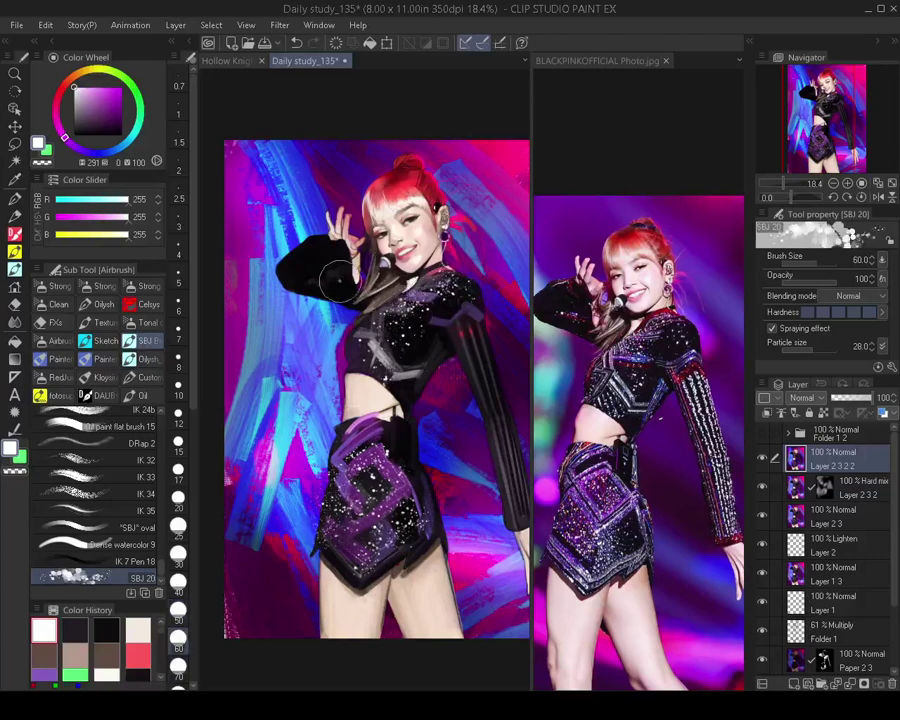
Lasso the lower part of the raised sleeve, spray white sequin specks inside it with SBJ 20 at size 50, and deselect
key("m")
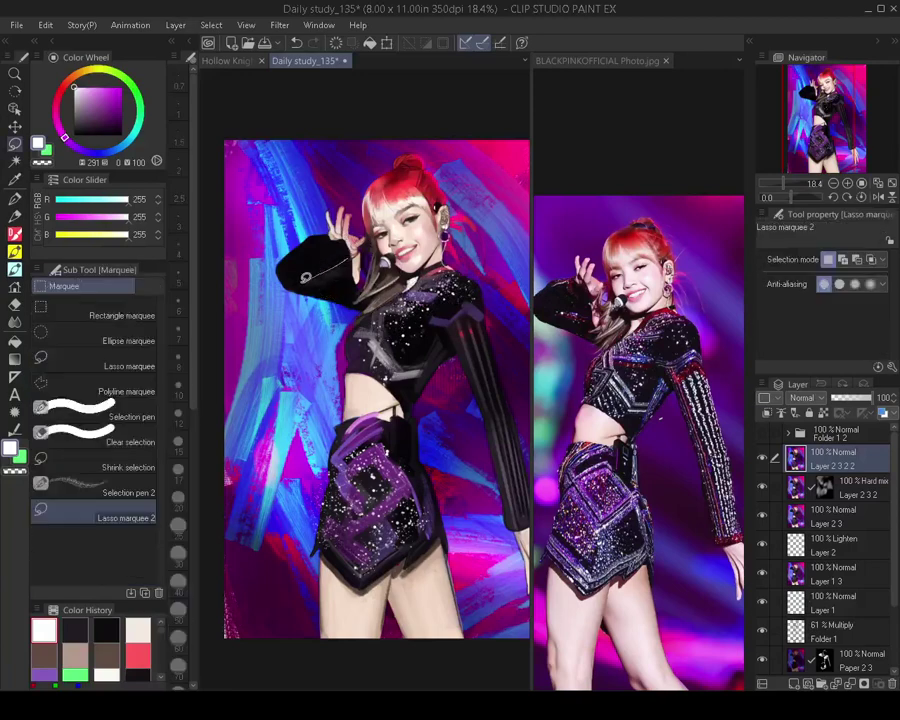
left_click_drag(305, 277, 353, 290)
key("b")
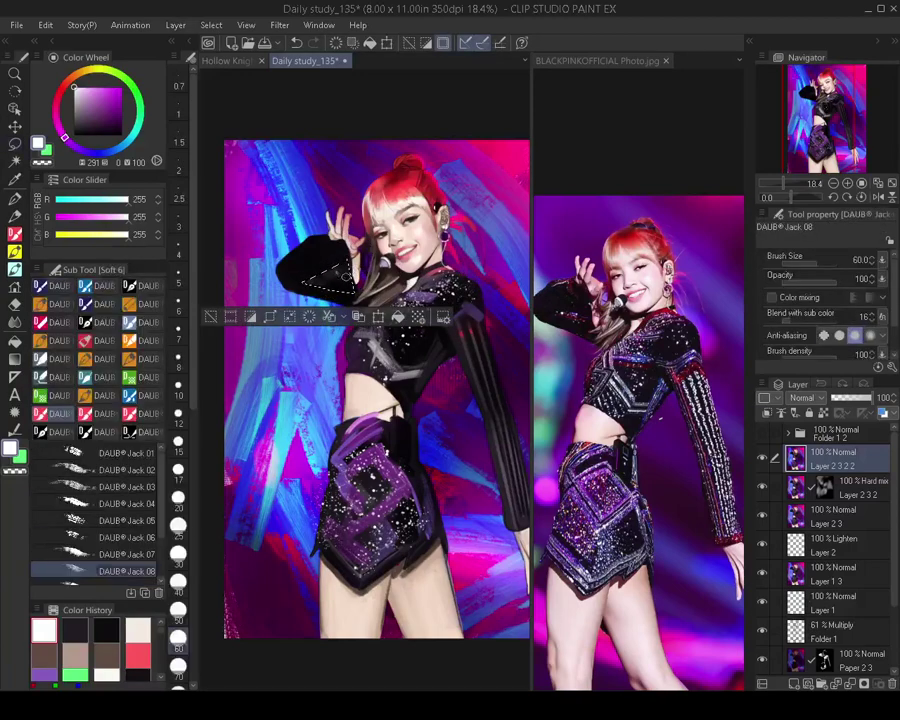
key("b")
mouse_move(335, 274)
left_mouse_down()
mouse_move(318, 281)
mouse_move(344, 289)
mouse_move(344, 258)
mouse_move(346, 290)
mouse_move(376, 312)
mouse_move(354, 354)
mouse_move(406, 349)
left_mouse_up()
key("ctrl+z")
key("ctrl+d")
mouse_move(382, 358)
left_mouse_down()
mouse_move(396, 330)
mouse_move(380, 334)
left_mouse_up()
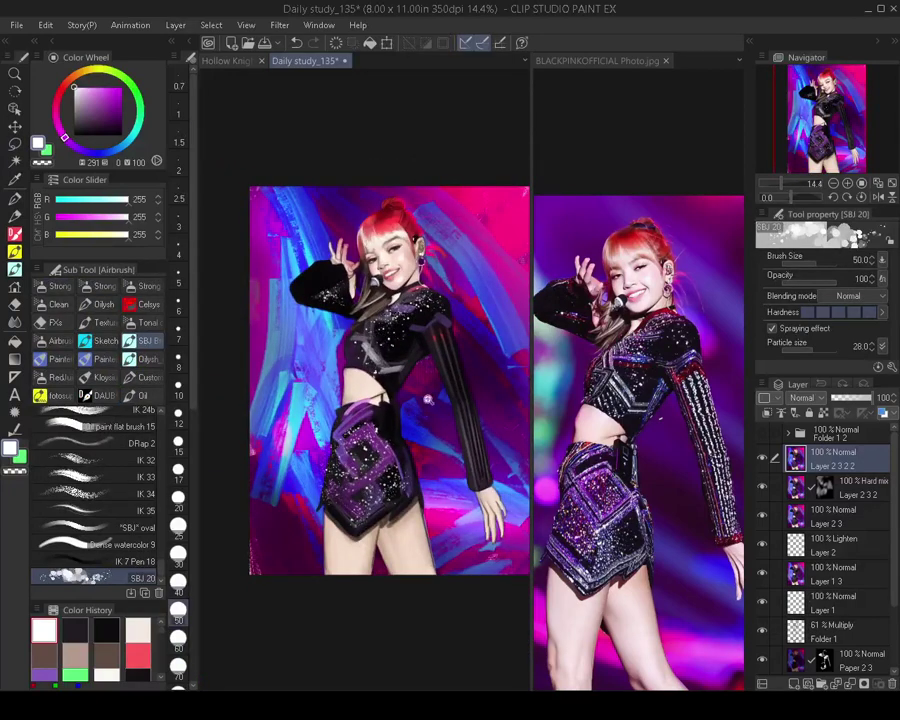
scroll(427, 400, "up", 1)
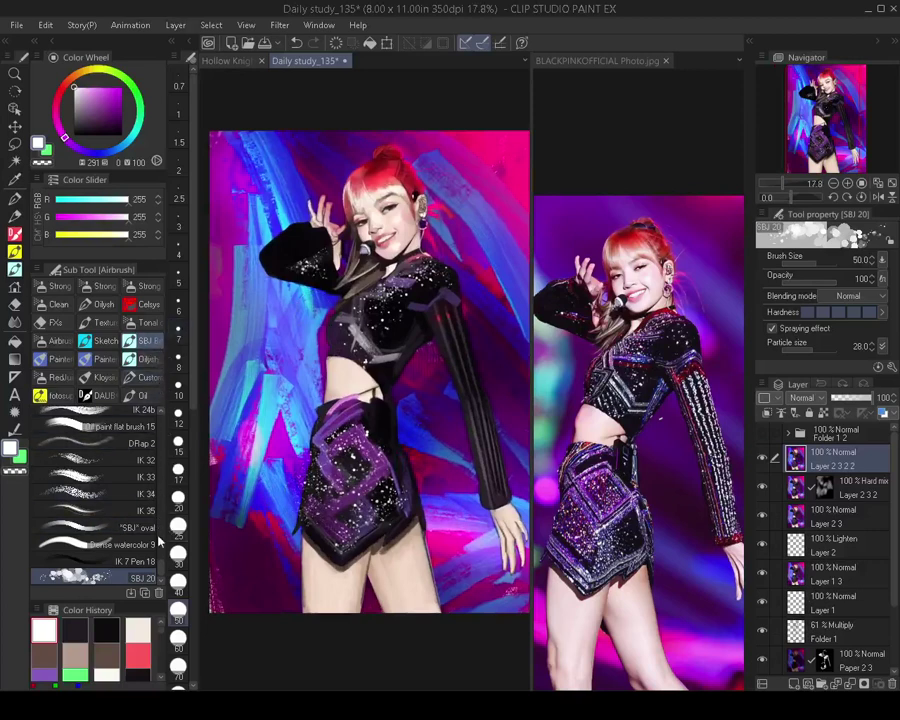
Soften the edges of the skirt's waistband, the thighs and the raised sleeve with the IK 36 brush at size 300
left_click_drag(163, 580, 164, 496)
left_click(142, 462)
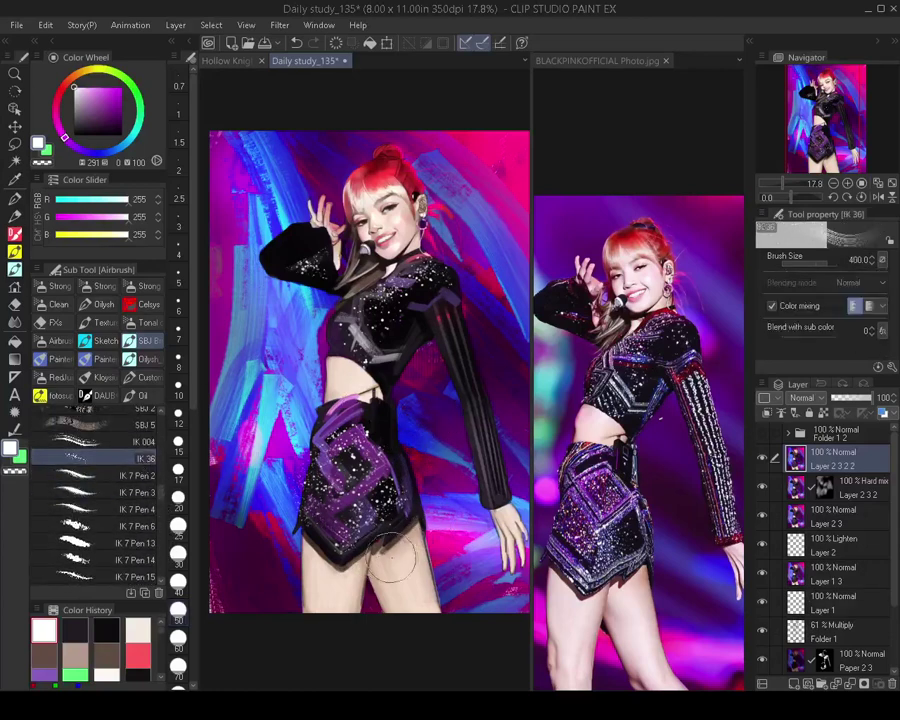
mouse_move(396, 560)
left_mouse_down()
mouse_move(369, 556)
mouse_move(397, 556)
left_mouse_up()
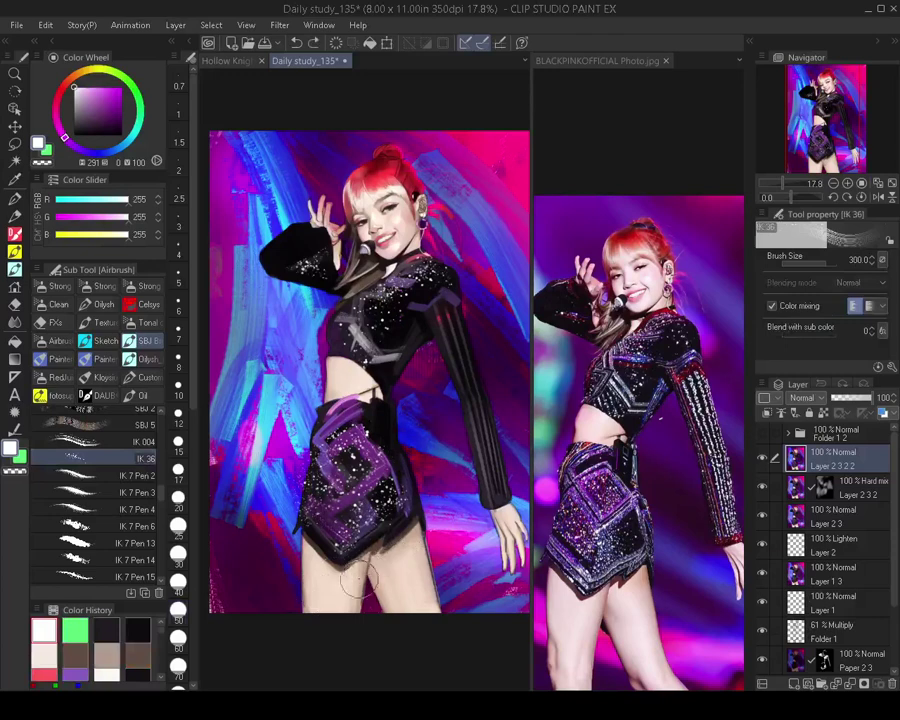
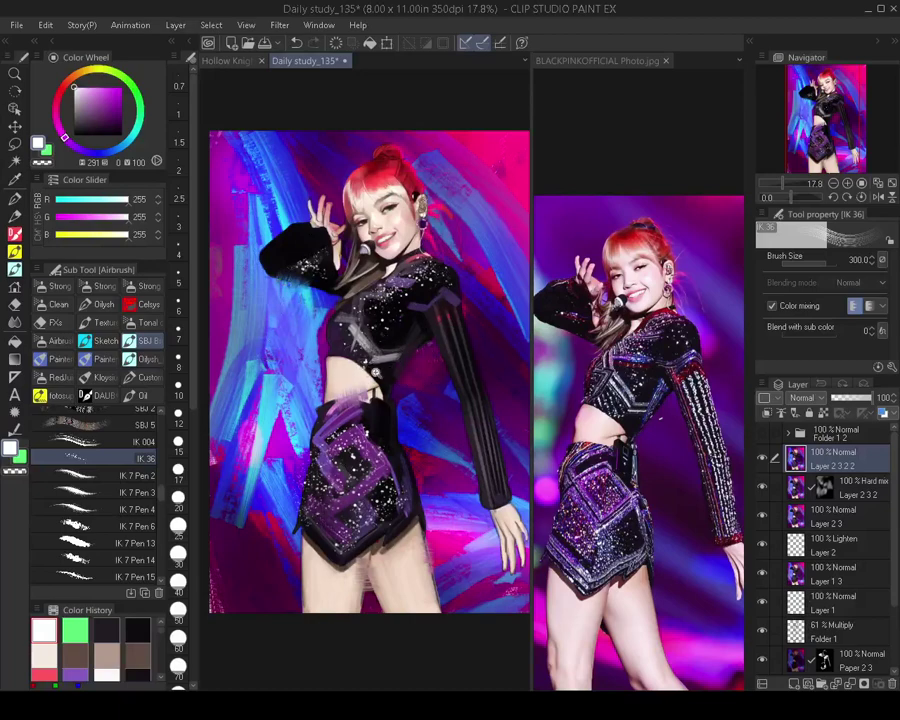
mouse_move(376, 372)
left_mouse_down()
mouse_move(391, 374)
mouse_move(374, 397)
mouse_move(384, 391)
left_mouse_up()
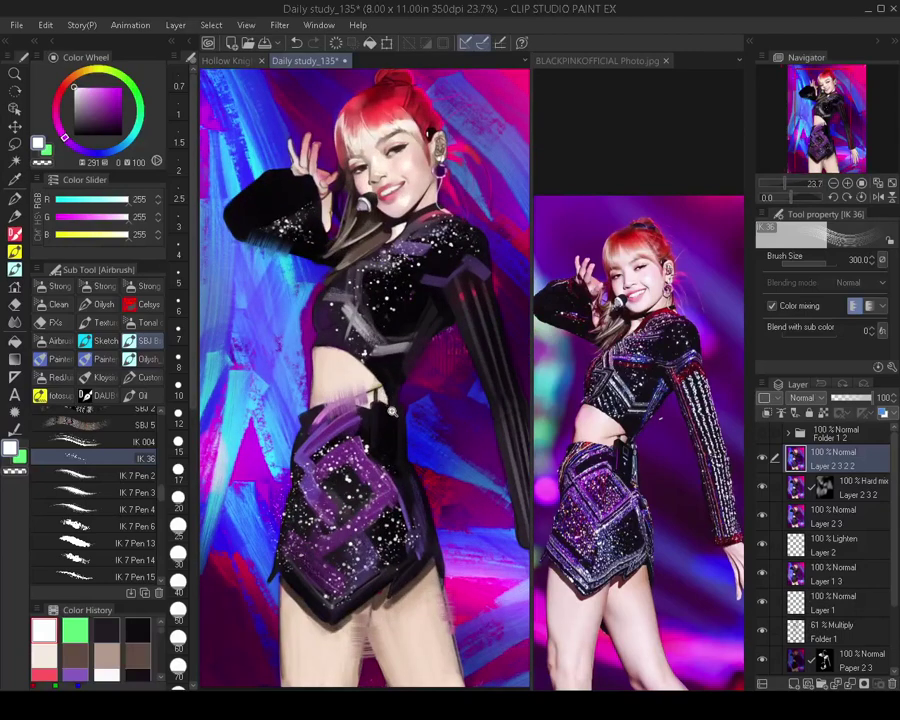
scroll(384, 393, "down", 3)
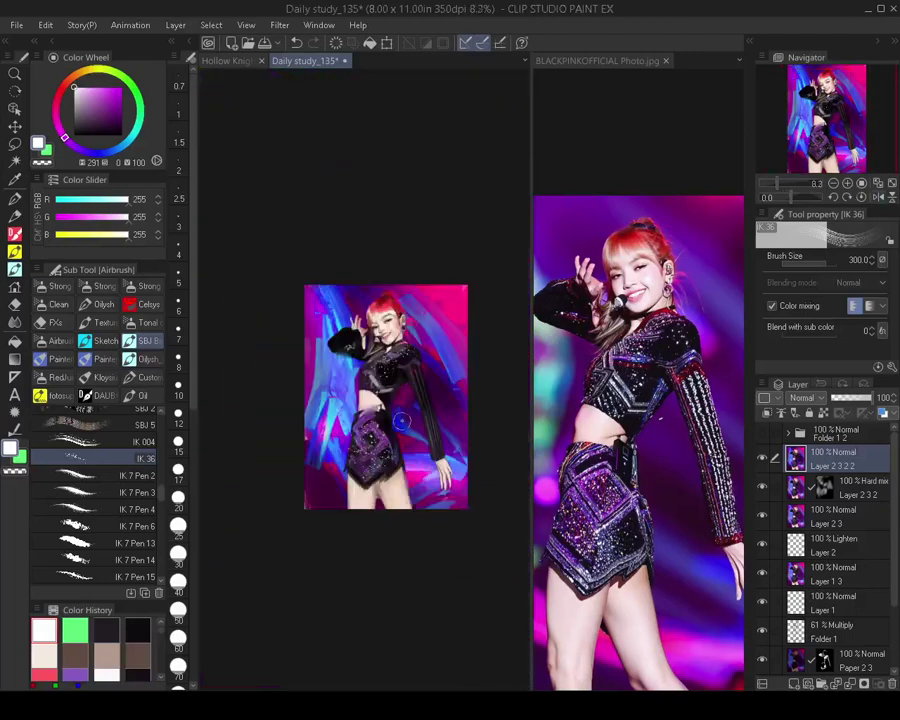
scroll(400, 470, "up", 2)
mouse_move(409, 440)
left_mouse_down()
mouse_move(426, 438)
mouse_move(374, 420)
left_mouse_up()
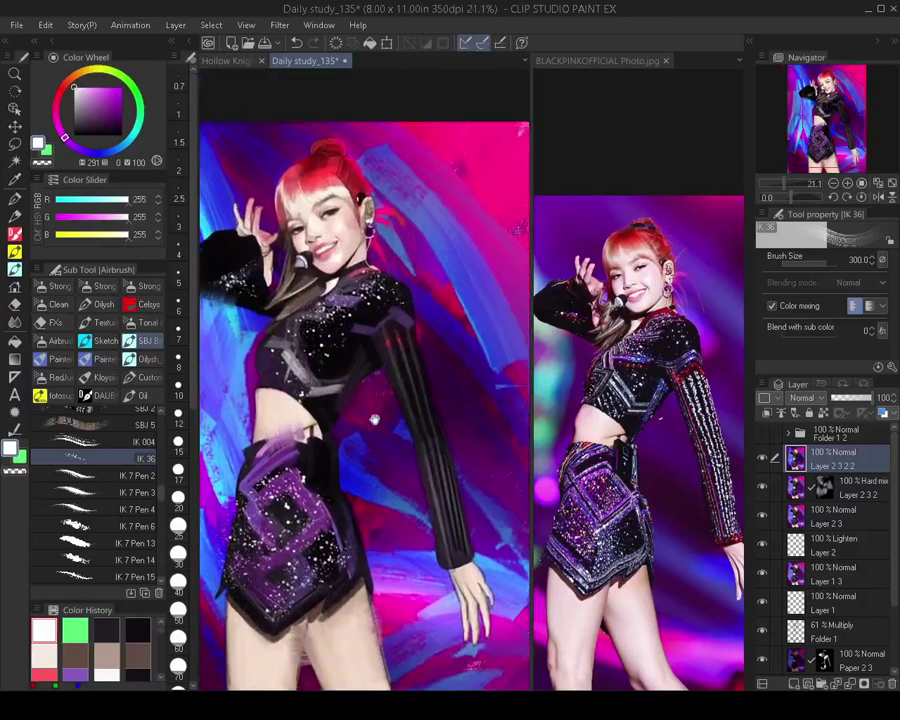
Paint white stripes down the upper part of the lowered sleeve with the IK 004 brush, reduced to size 35
left_click(117, 443)
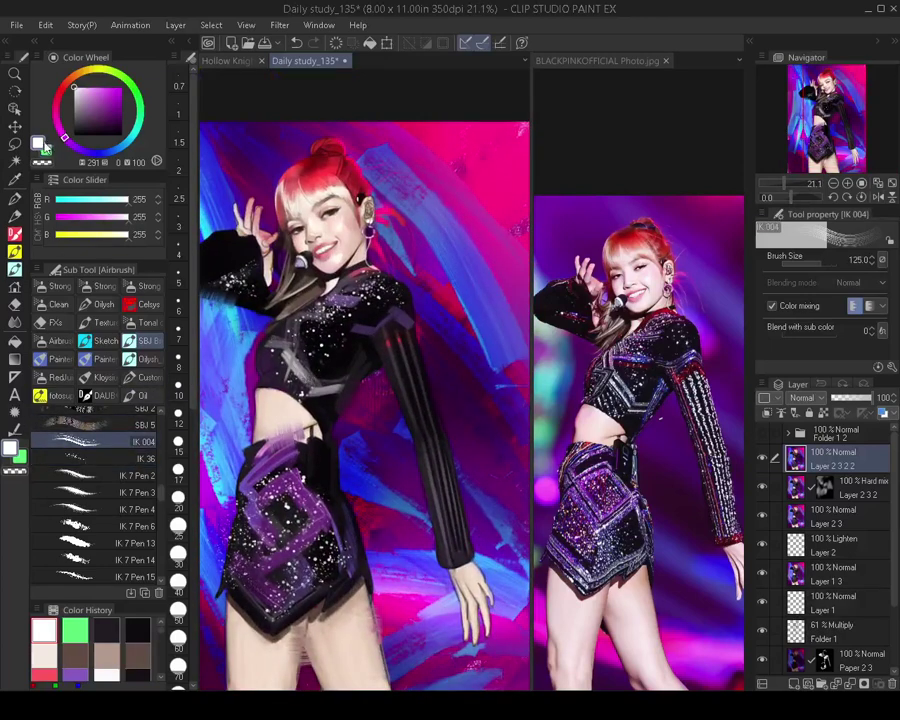
key("bracketleft")
key("bracketleft")
key("bracketleft")
key("bracketleft")
key("bracketleft")
key("bracketleft")
key("bracketleft")
key("bracketleft")
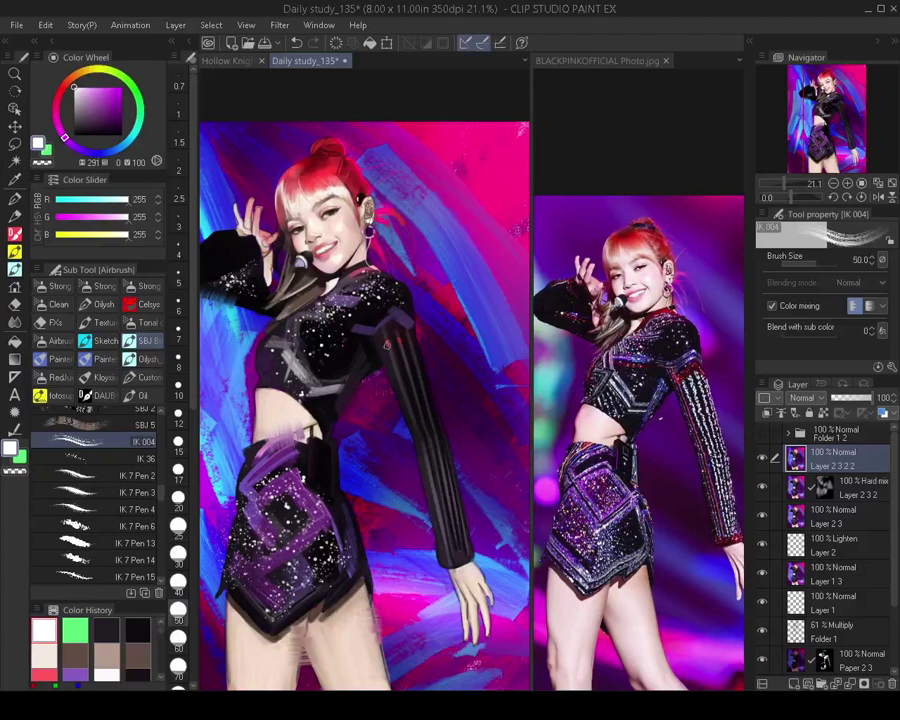
left_click_drag(384, 327, 409, 416)
key("ctrl+z")
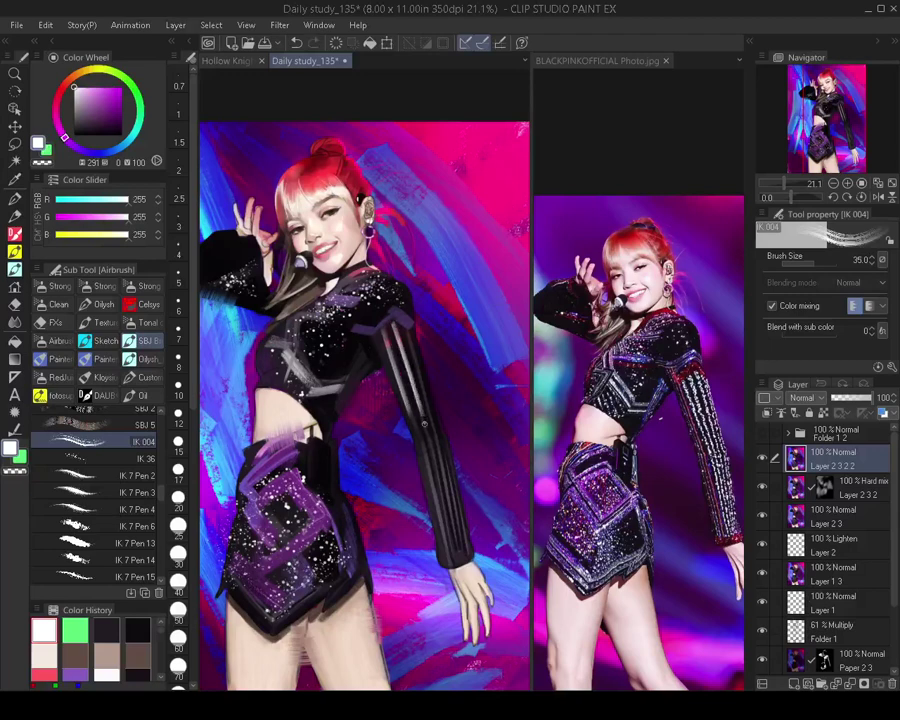
Extend the white sleeve stripes down the forearm to the cuff at sizes 30 and 25, and check the mirrored canvas
mouse_move(405, 328)
left_mouse_down()
mouse_move(431, 430)
mouse_move(443, 542)
left_mouse_up()
left_click(178, 552)
left_click_drag(430, 461, 448, 556)
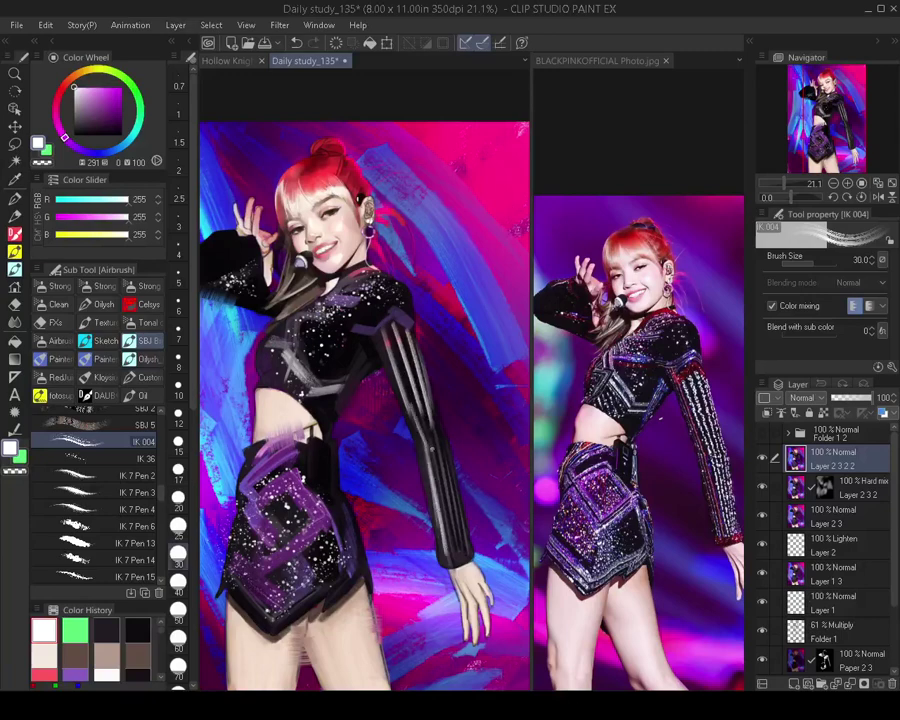
key("[")
mouse_move(424, 421)
left_mouse_down()
mouse_move(453, 549)
mouse_move(457, 540)
mouse_move(464, 549)
left_mouse_up()
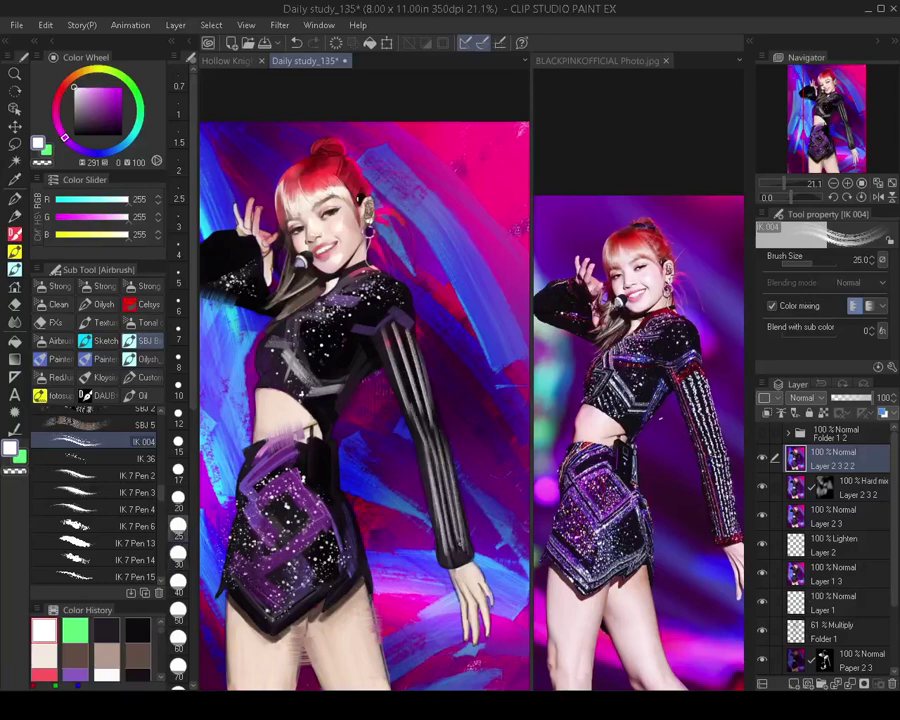
scroll(456, 516, "down", 2)
key("h")
key("h")
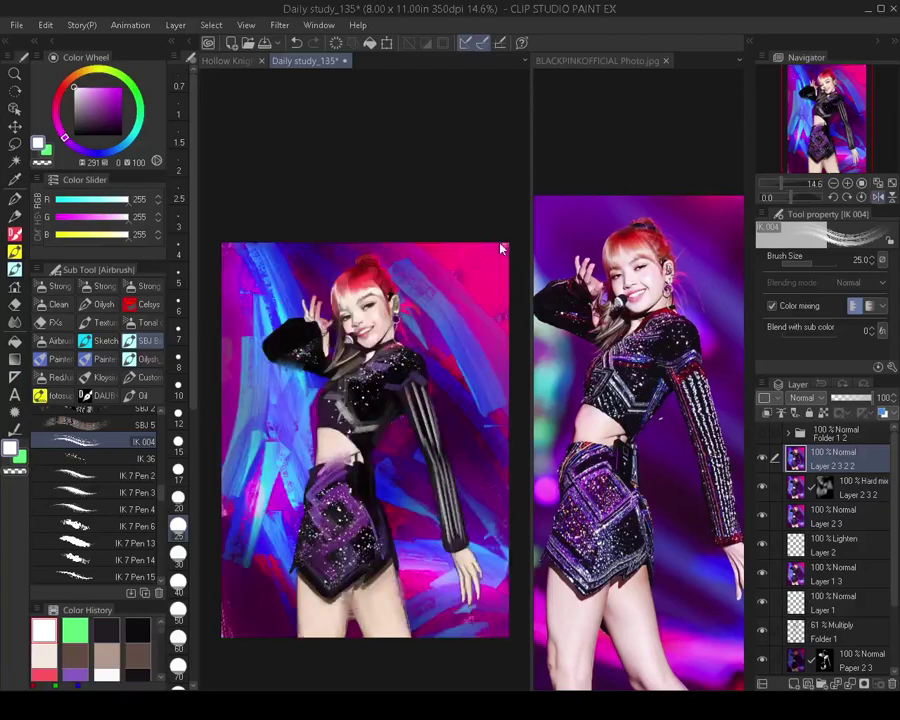
left_click_drag(406, 430, 423, 420)
scroll(423, 420, "up", 3)
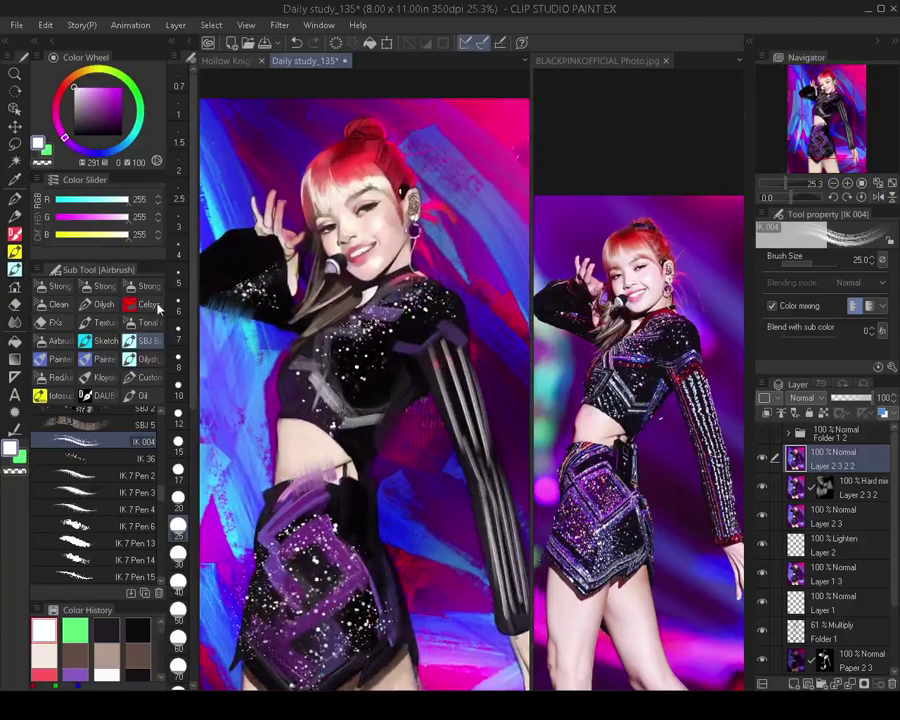
Paint a blue stroke (RGB 82, 81, 189) along the top's side beneath the arm at size 45
left_click(97, 155)
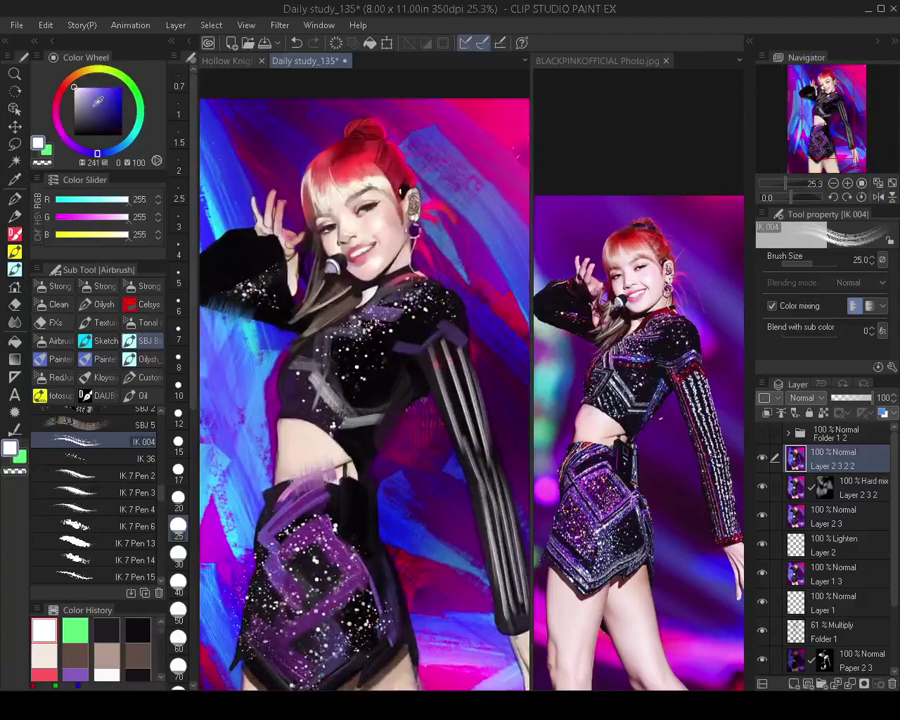
left_click(103, 96)
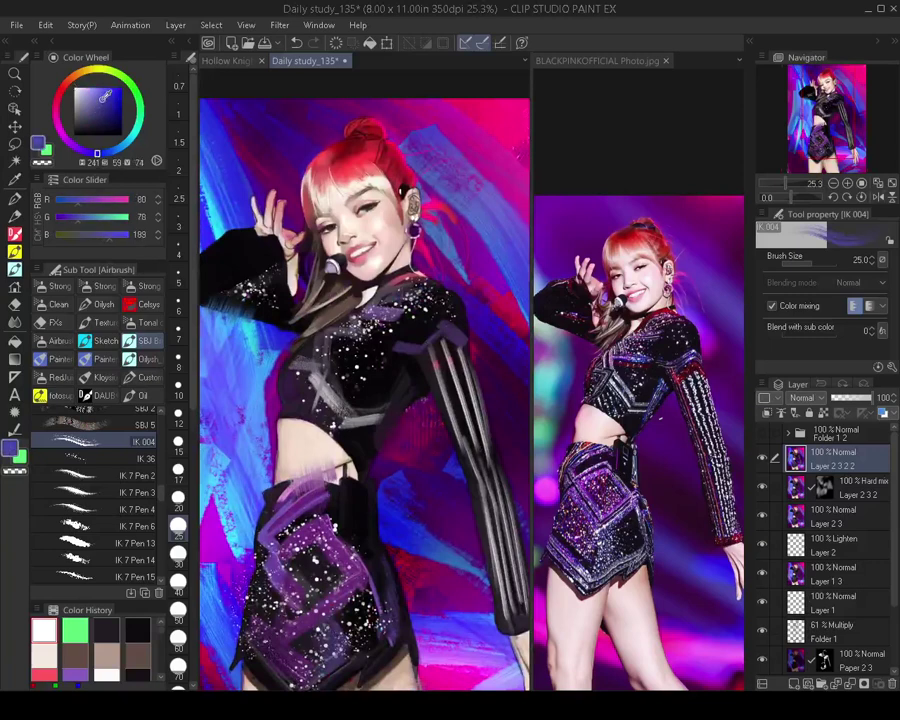
key("]")
key("]")
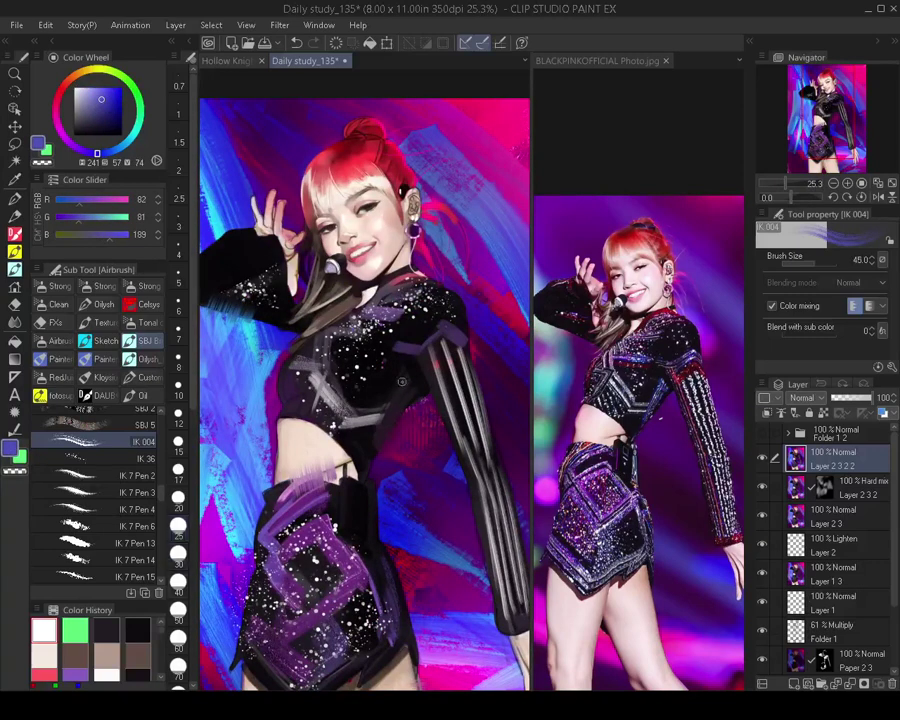
left_click_drag(409, 378, 386, 424)
Trim and blend the blue stroke beneath the arm with the sampled near-black (RGB 6, 5, 7) at size 60
key("]")
left_click(412, 371, "alt")
key("]")
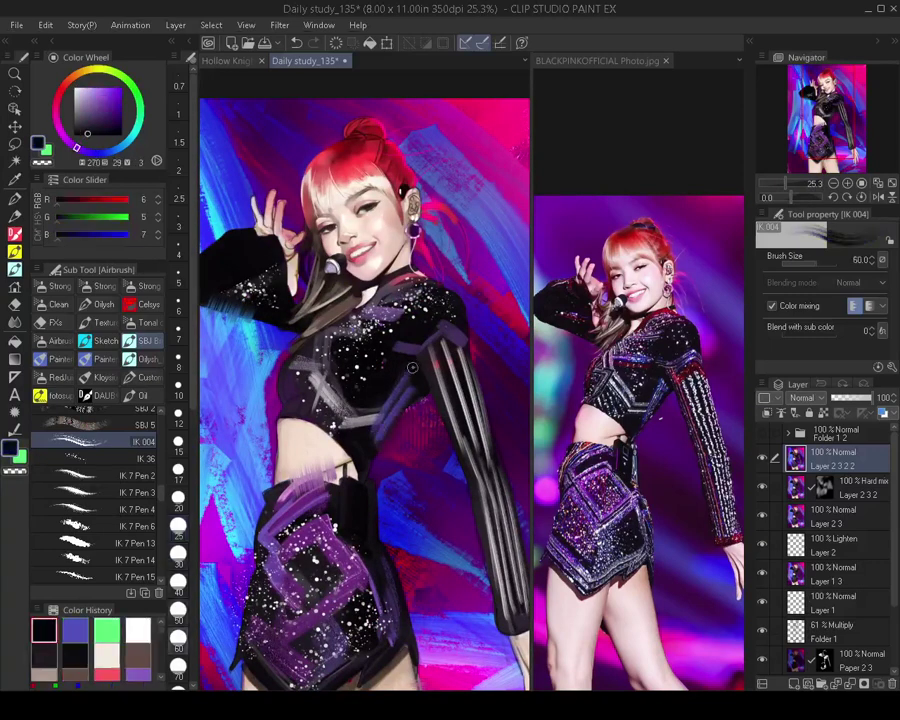
left_click_drag(412, 368, 378, 437)
scroll(399, 448, "down", 3)
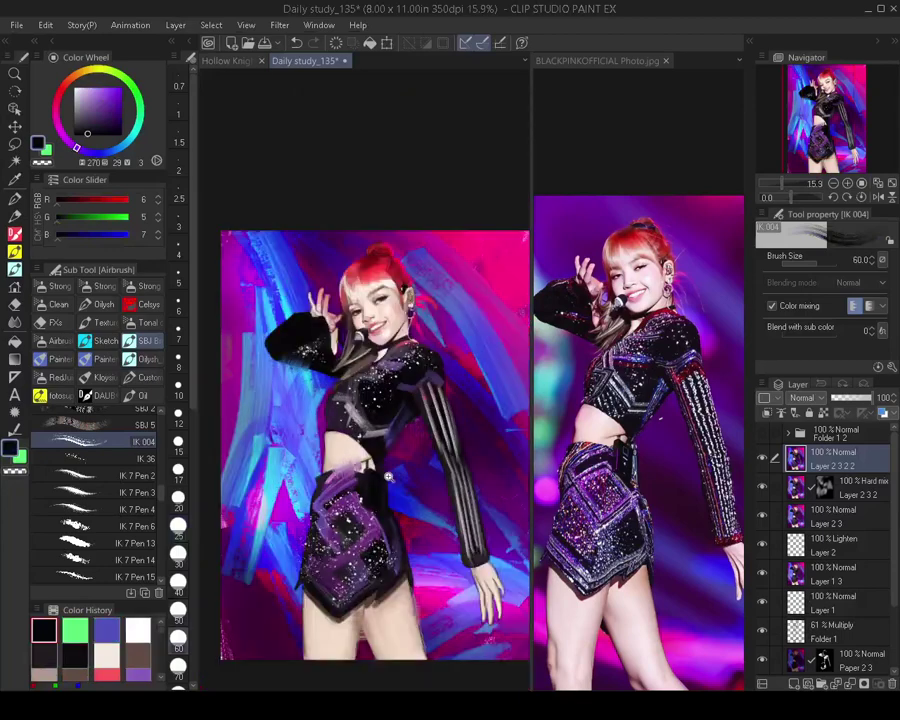
scroll(397, 467, "up", 3)
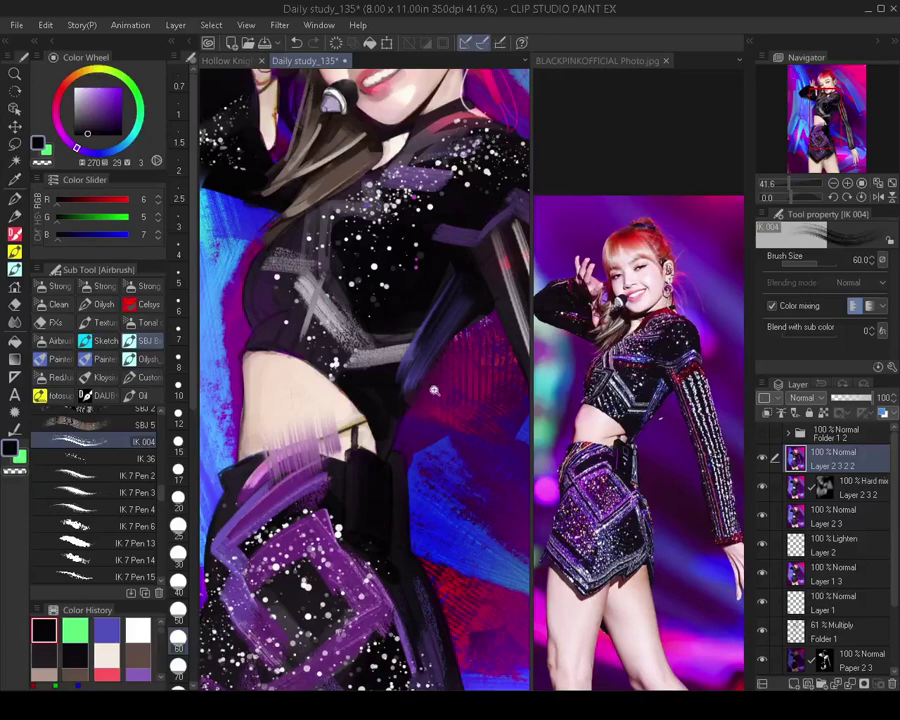
scroll(405, 438, "down", 3)
left_click_drag(409, 443, 424, 412)
left_click_drag(357, 360, 382, 367)
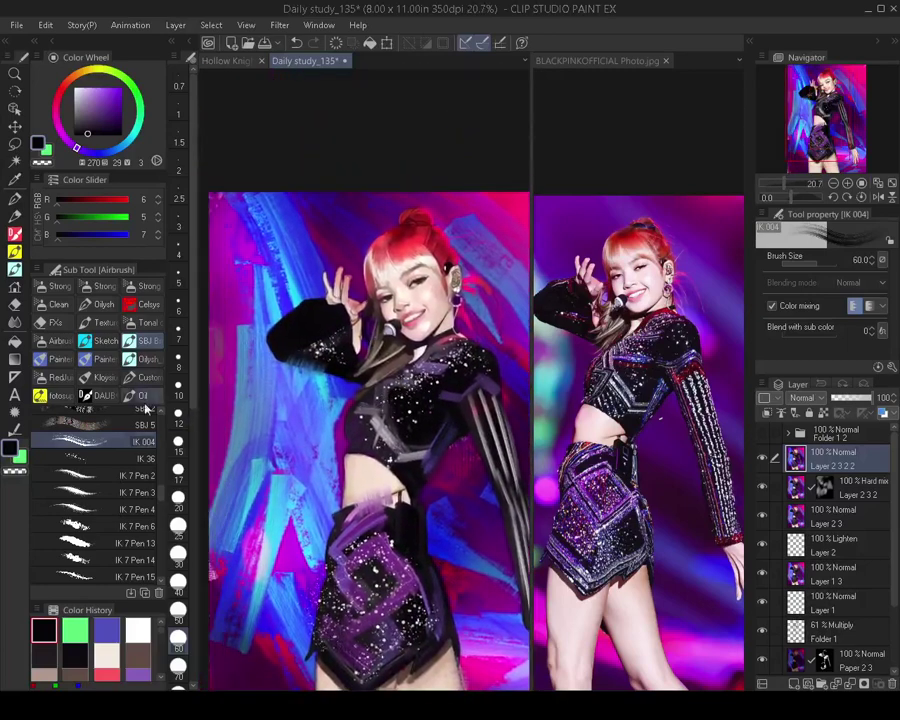
Soften the raised sleeve's outer edge in near-black with the IK 36 brush, reducing its size to 200
left_click(140, 458)
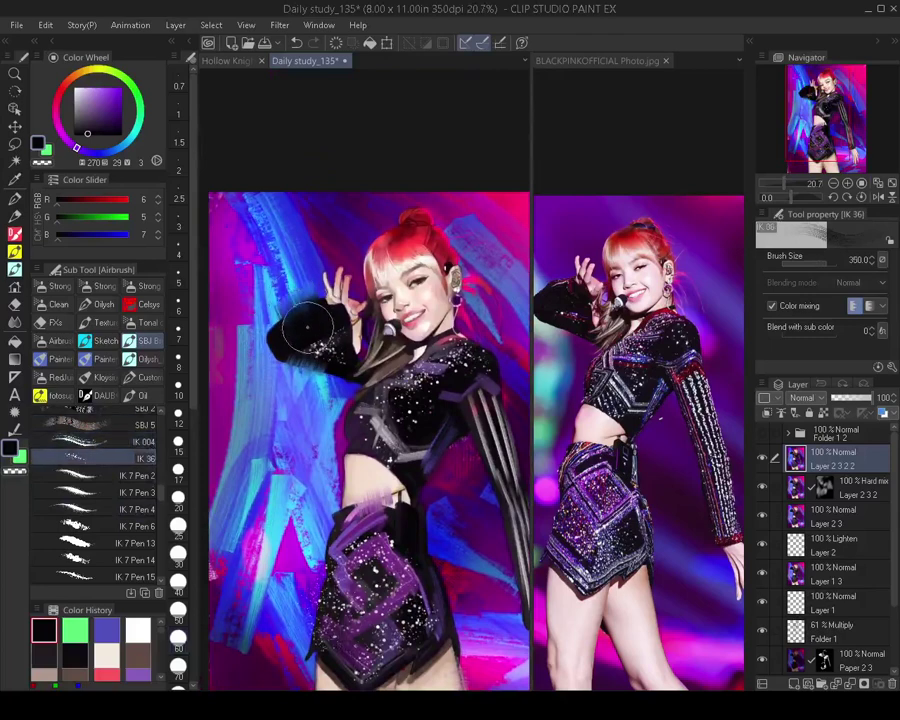
key("bracketleft")
key("bracketleft")
key("bracketleft")
mouse_move(305, 317)
left_mouse_down()
mouse_move(316, 343)
mouse_move(299, 325)
mouse_move(288, 354)
left_mouse_up()
left_click_drag(399, 311, 382, 341)
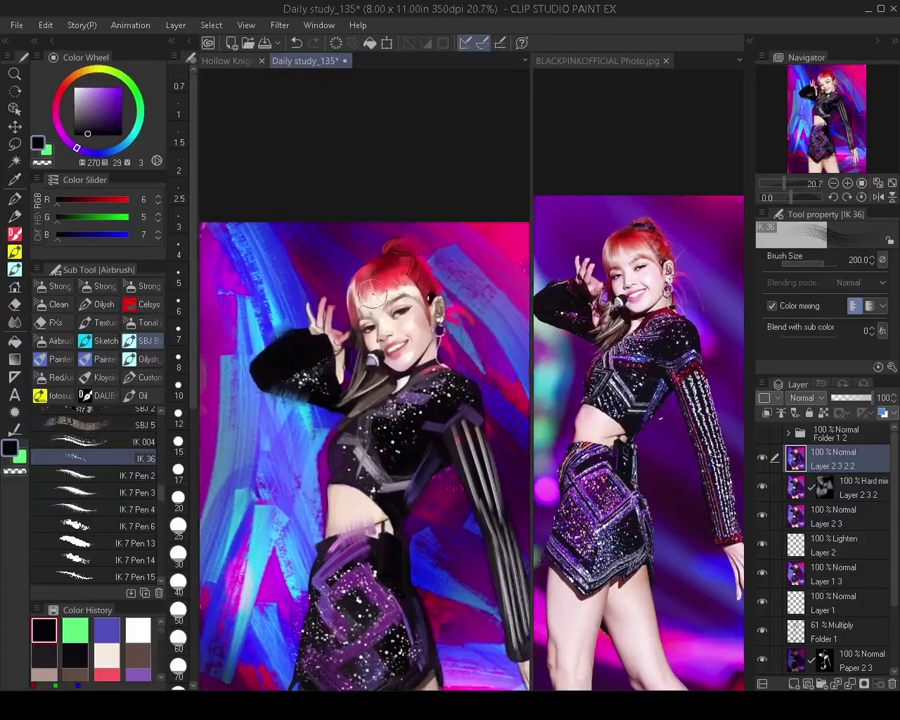
Blend the red hair's outer edge into the background using sampled pinks (RGB 255, 14, 103 and 255, 13, 132), reducing the brush to 150
key("ctrl+z")
left_click(430, 257, "alt")
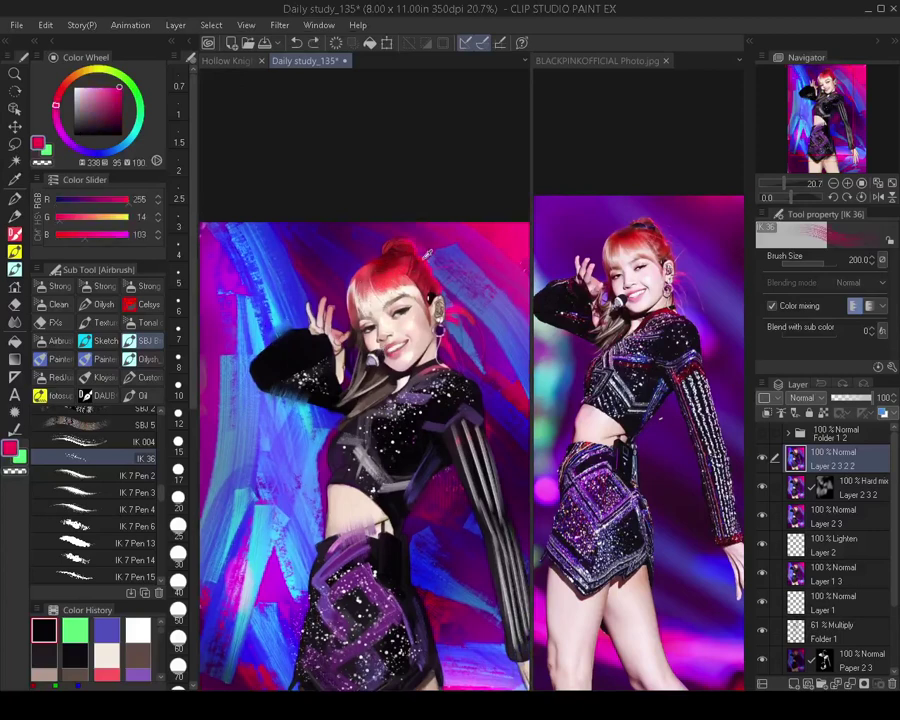
left_click(426, 268, "alt")
mouse_move(416, 267)
left_mouse_down()
mouse_move(403, 275)
mouse_move(437, 244)
mouse_move(401, 283)
left_mouse_up()
key("ctrl+z")
key("ctrl+z")
left_click(506, 227, "alt")
key("ctrl+z")
key("bracketleft")
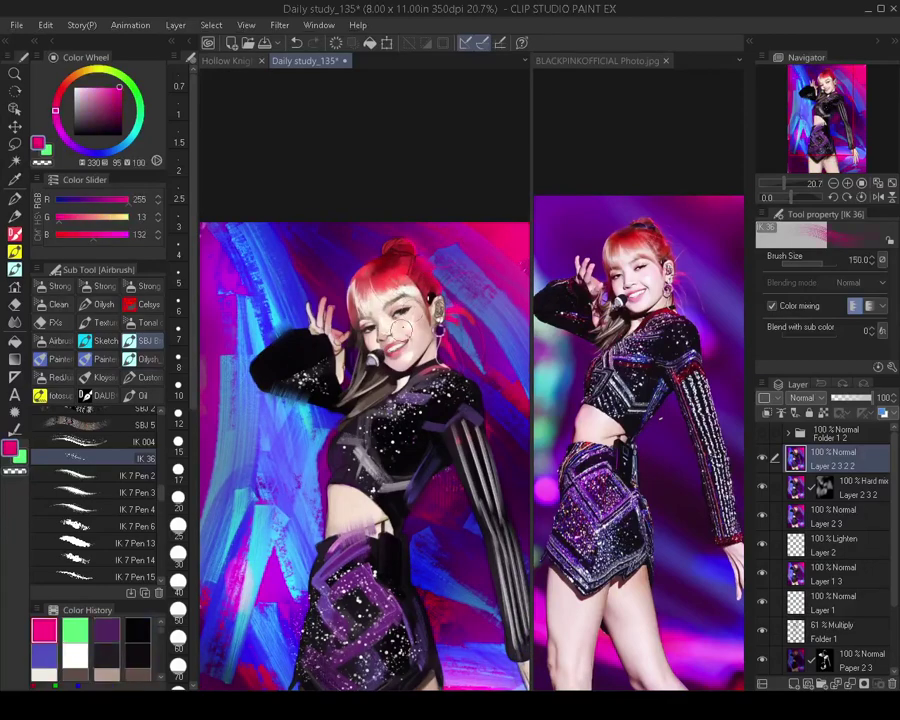
Compare the whole painted figure with the reference photo
scroll(424, 337, "up", 3)
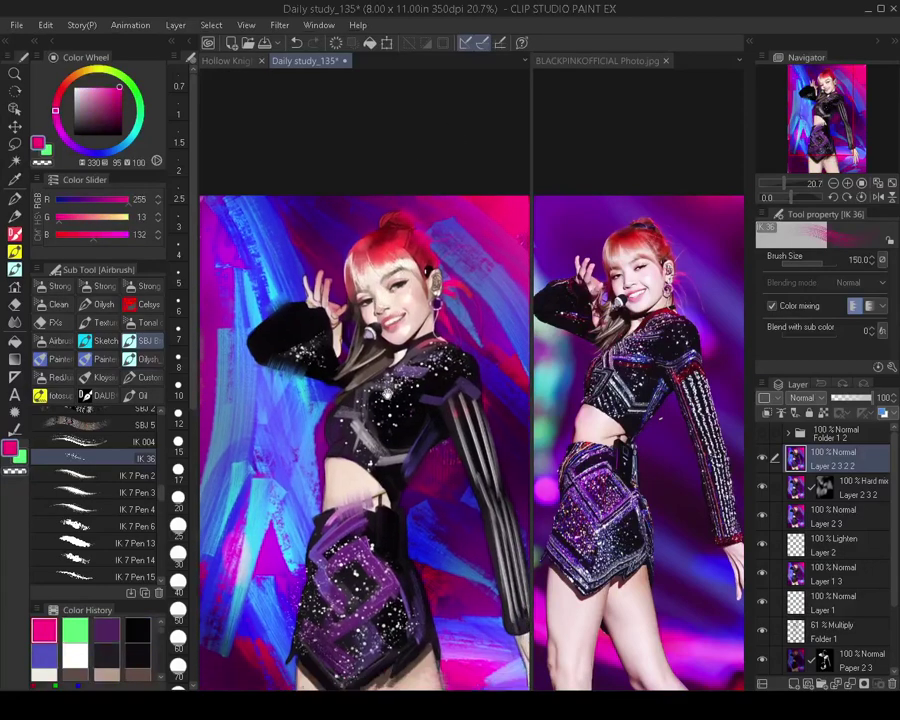
scroll(424, 337, "down", 5)
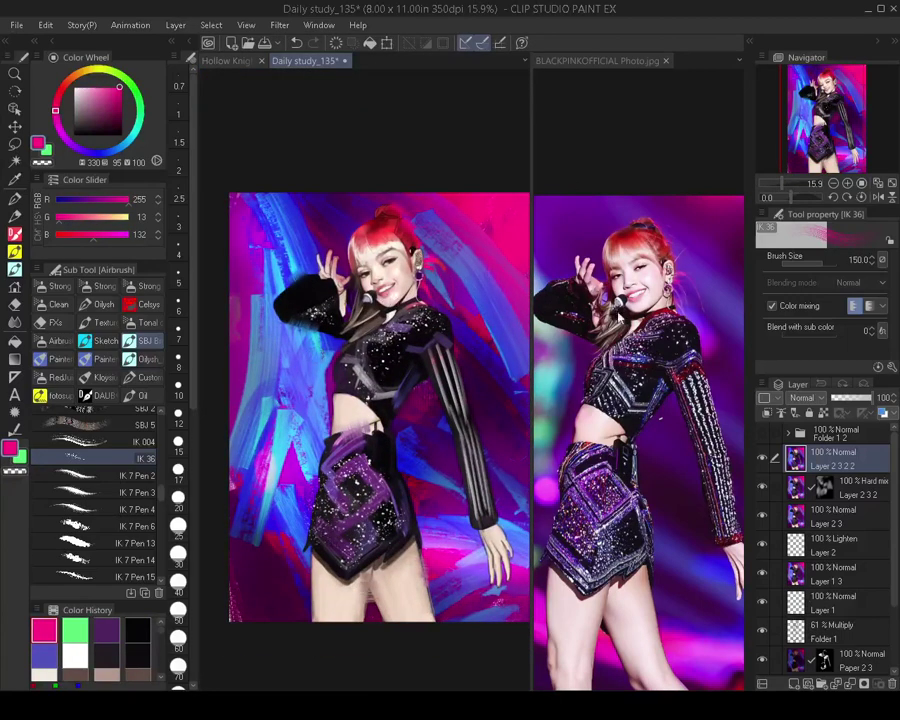
left_click(620, 317)
left_click(409, 412)
left_click_drag(435, 422, 432, 403)
left_click(556, 347)
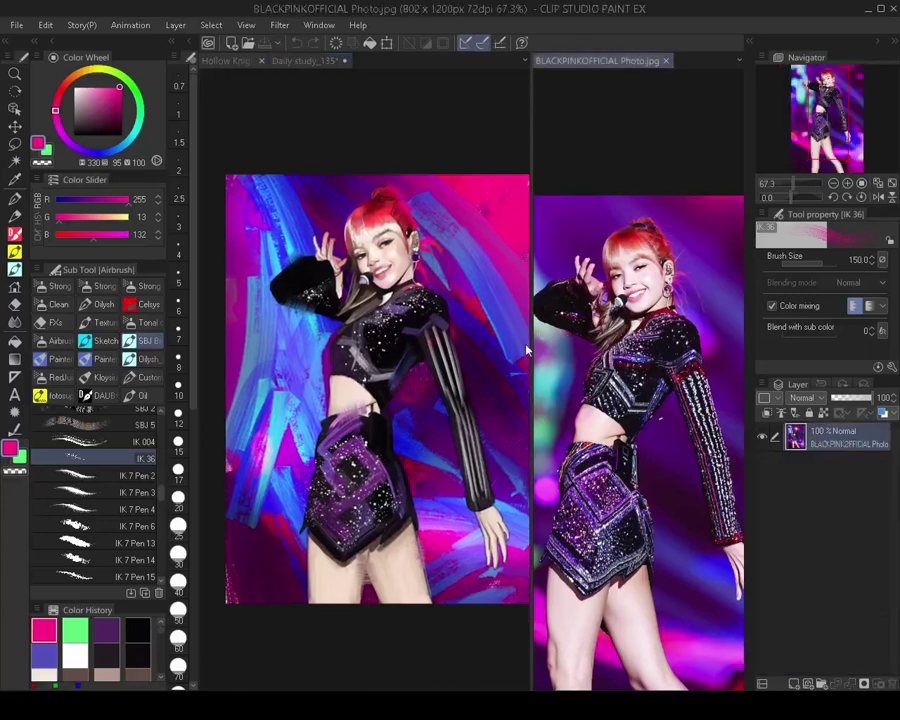
left_click(401, 446)
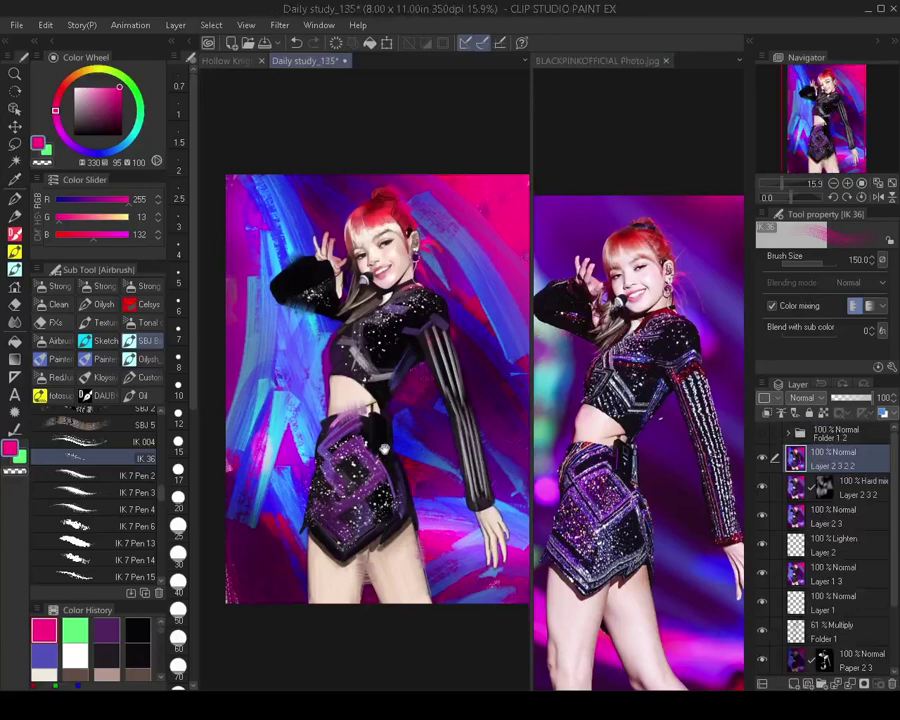
Duplicate the topmost painted layer so the face can be refined on a fresh copy
scroll(388, 447, "up", 1)
scroll(389, 447, "up", 3)
left_click(573, 411)
scroll(573, 411, "up", 4)
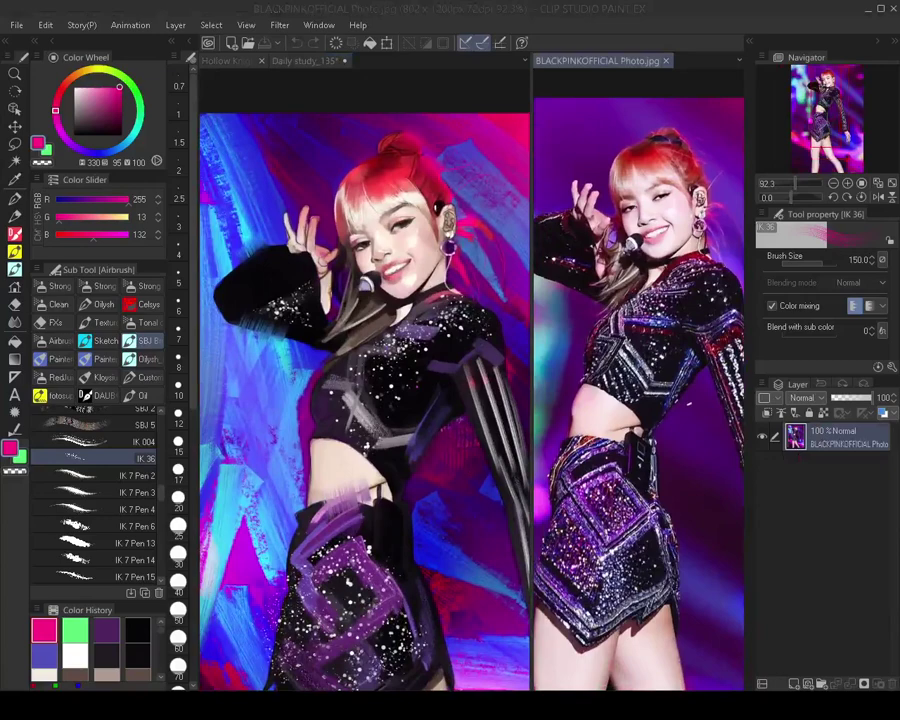
left_click(378, 532)
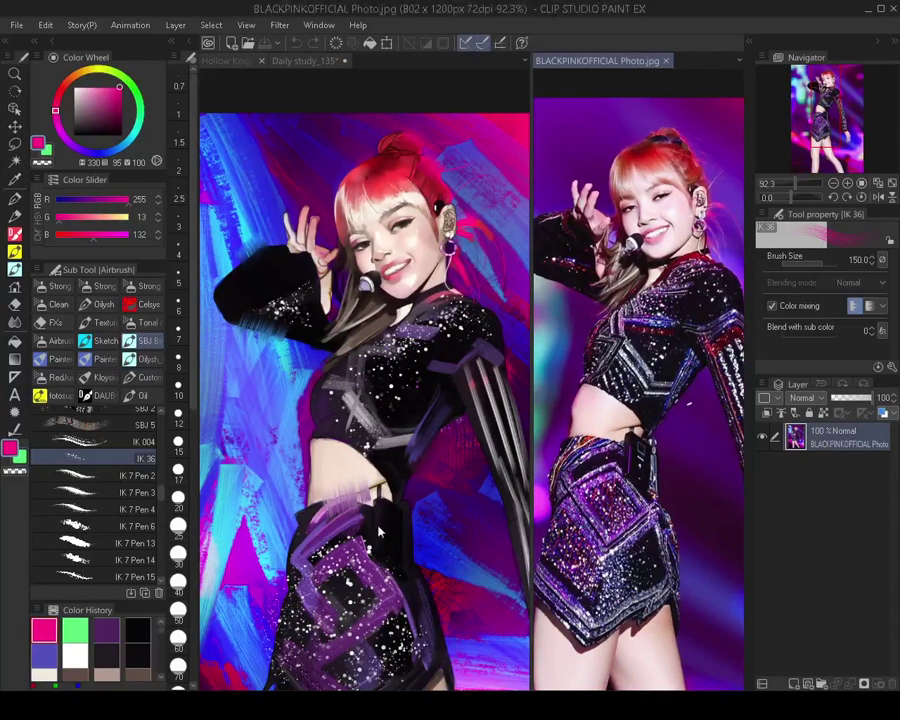
left_click(378, 381)
scroll(395, 275, "up", 6)
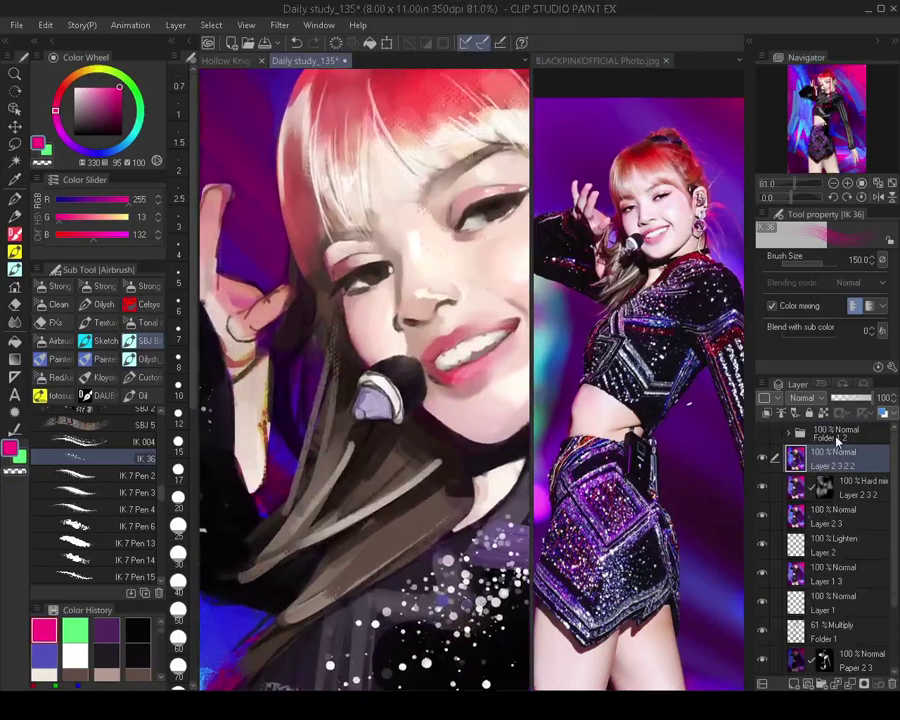
key("ctrl+v")
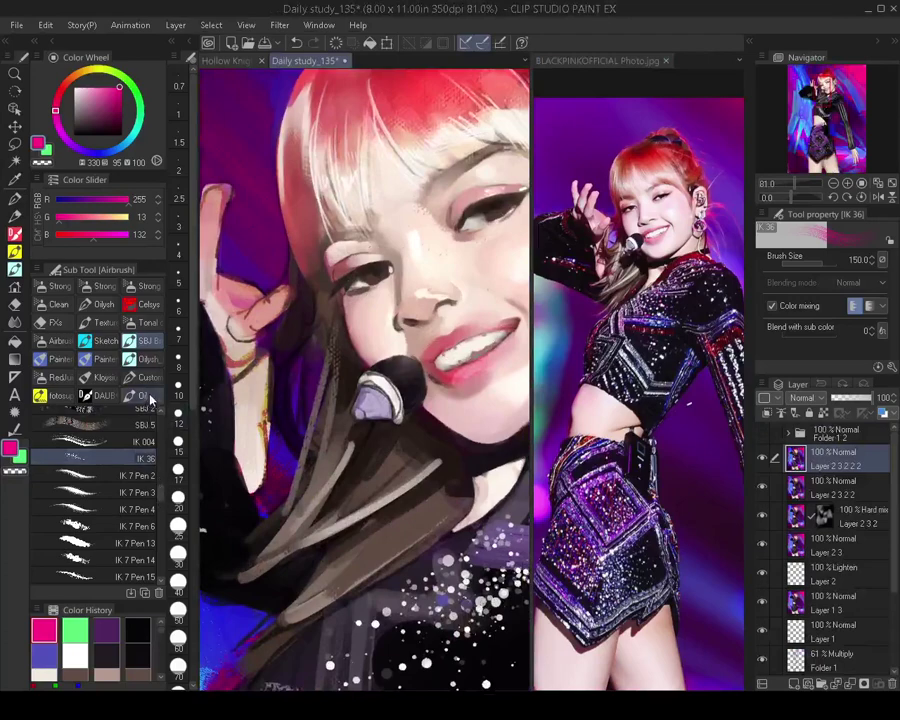
Retouch the skin around the inner eye and nose bridge with Oil brush 9 4 in sampled skin tone (RGB 243, 217, 204) at size 12.5
left_click(148, 396)
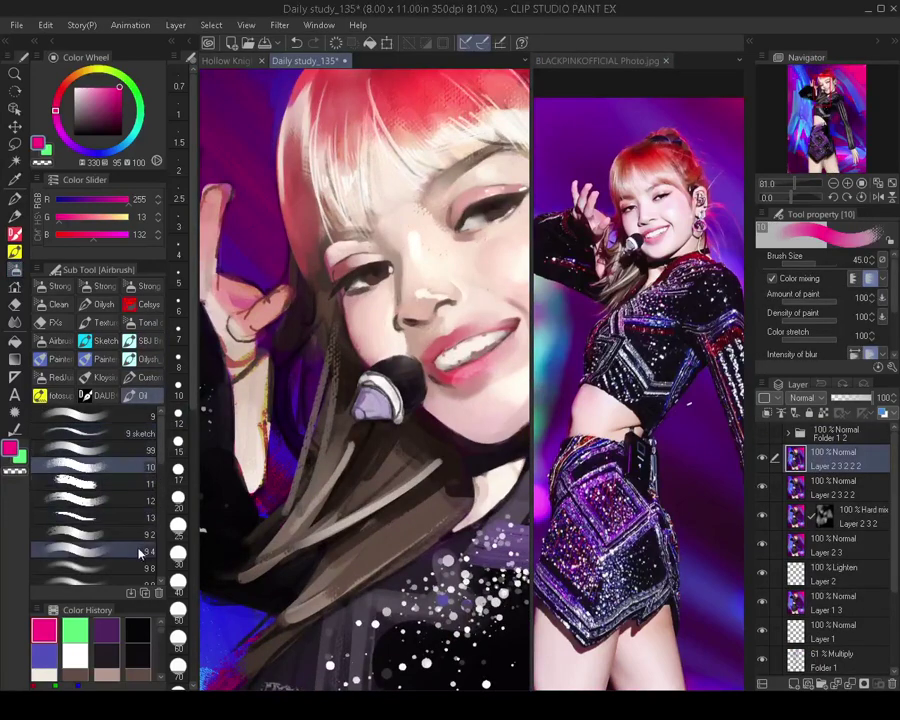
left_click(140, 553)
left_click(388, 284, "alt")
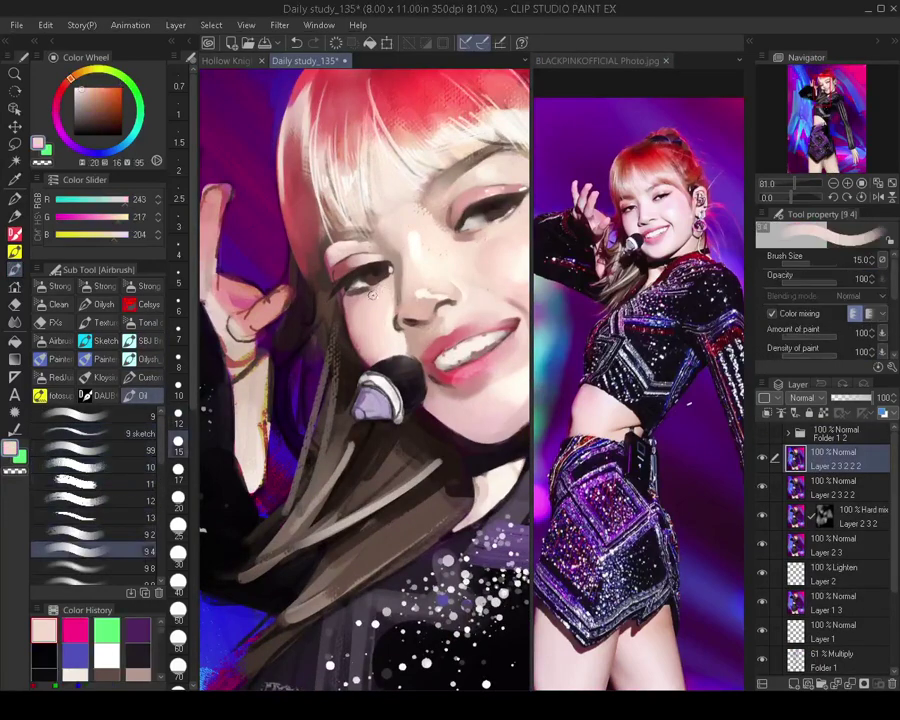
key("bracketright")
key("bracketleft")
key("bracketleft")
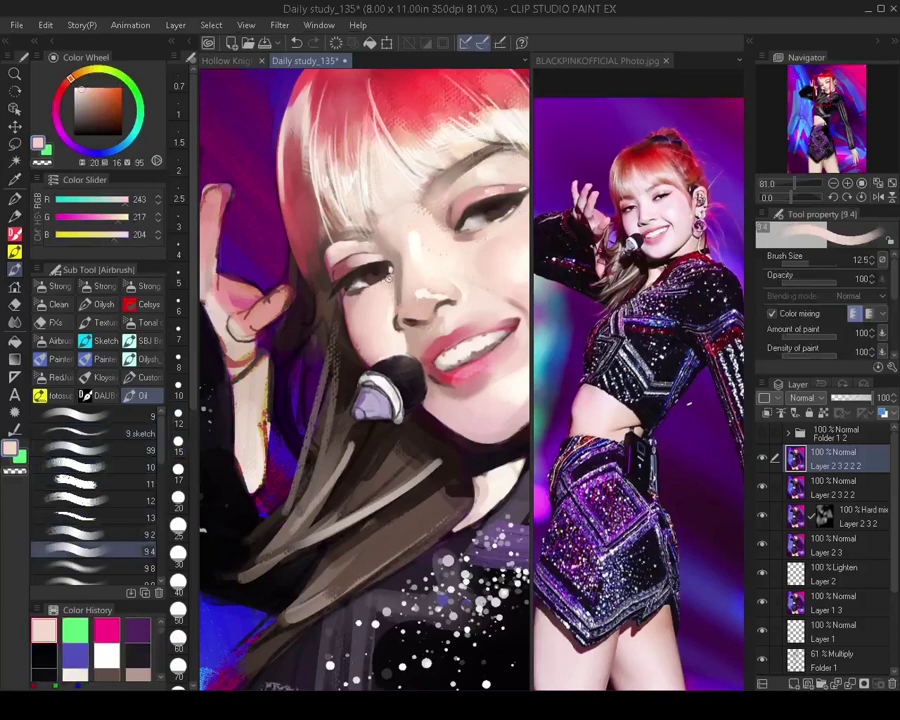
mouse_move(437, 263)
left_mouse_down()
mouse_move(385, 281)
mouse_move(447, 241)
mouse_move(390, 302)
left_mouse_up()
Refine the skin beneath the eye nearer the ear with sampled RGB 241, 216, 200, checking the face in a mirrored view
left_click(440, 242, "alt")
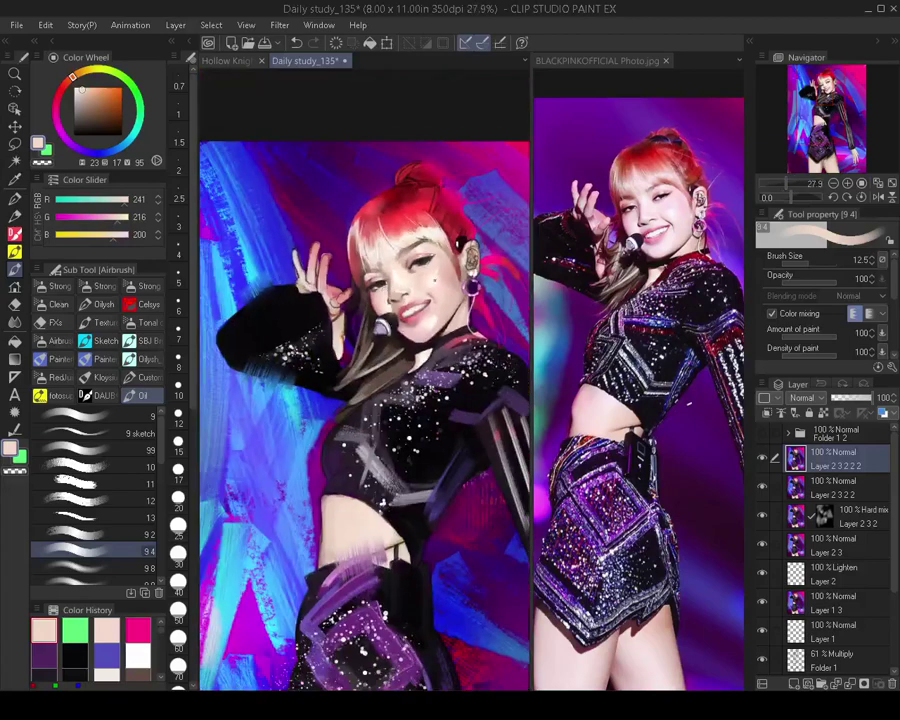
left_click_drag(426, 265, 450, 262)
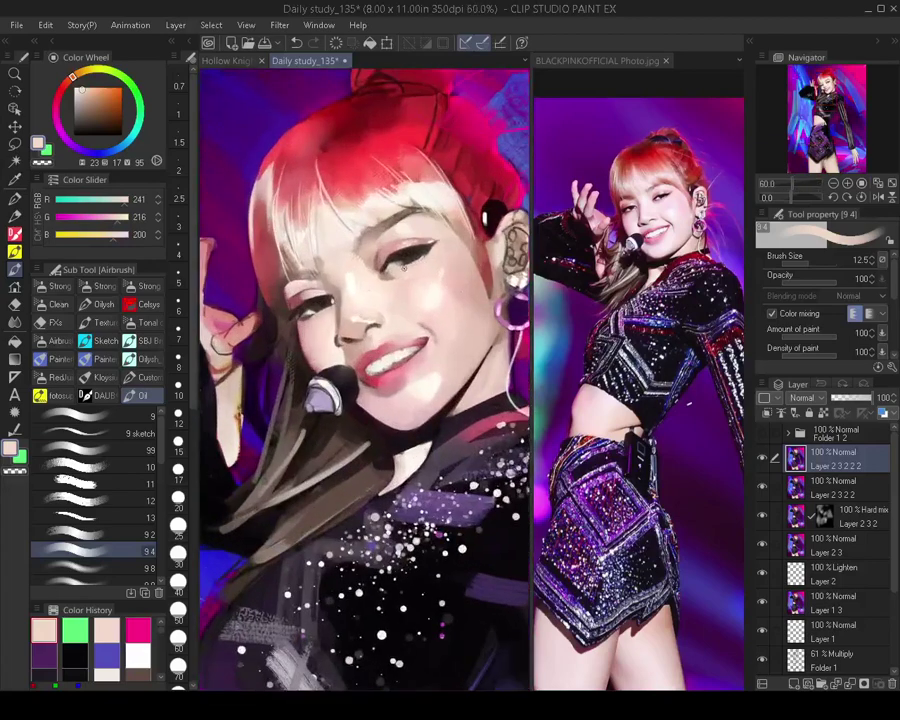
left_click_drag(398, 282, 334, 380)
key("h")
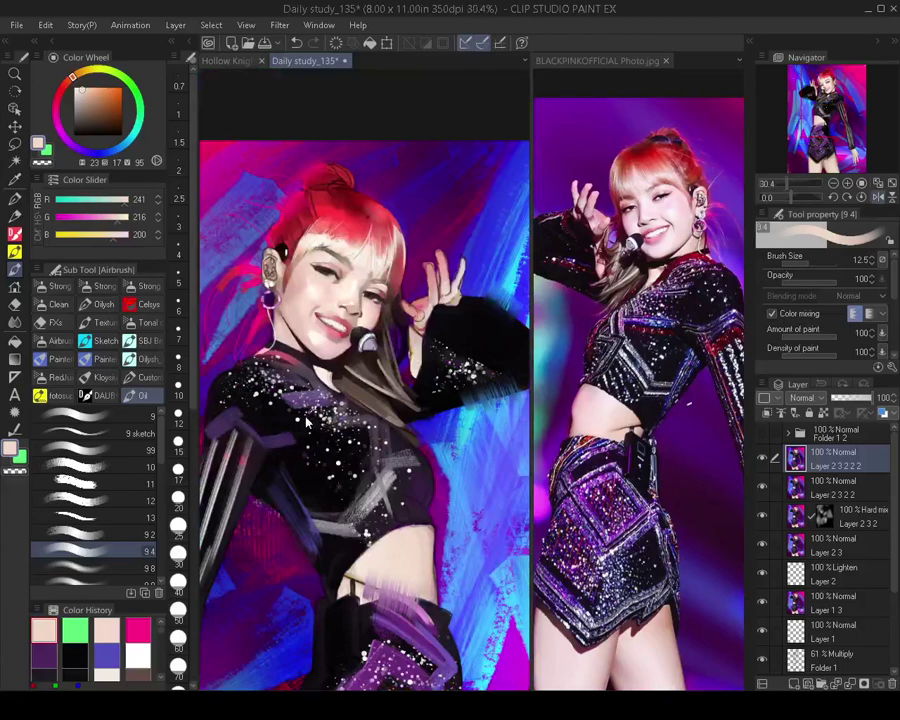
key("h")
left_click_drag(419, 325, 432, 346)
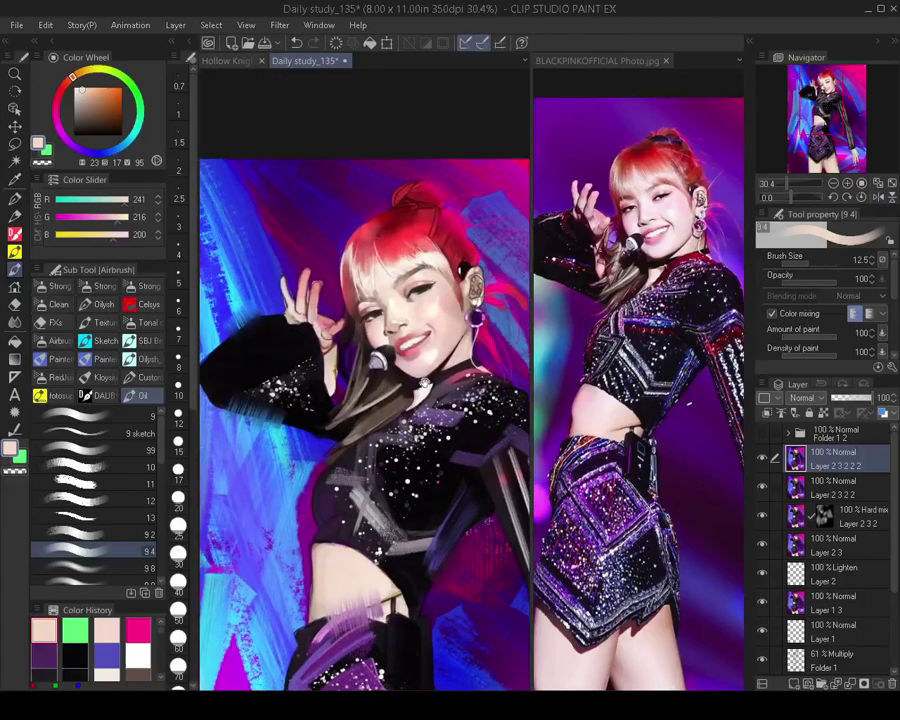
Brighten the upper cheek beside the eye with sampled near-white (RGB 255, 251, 241) at size 25, checking the mirrored canvas
scroll(429, 360, "up", 4)
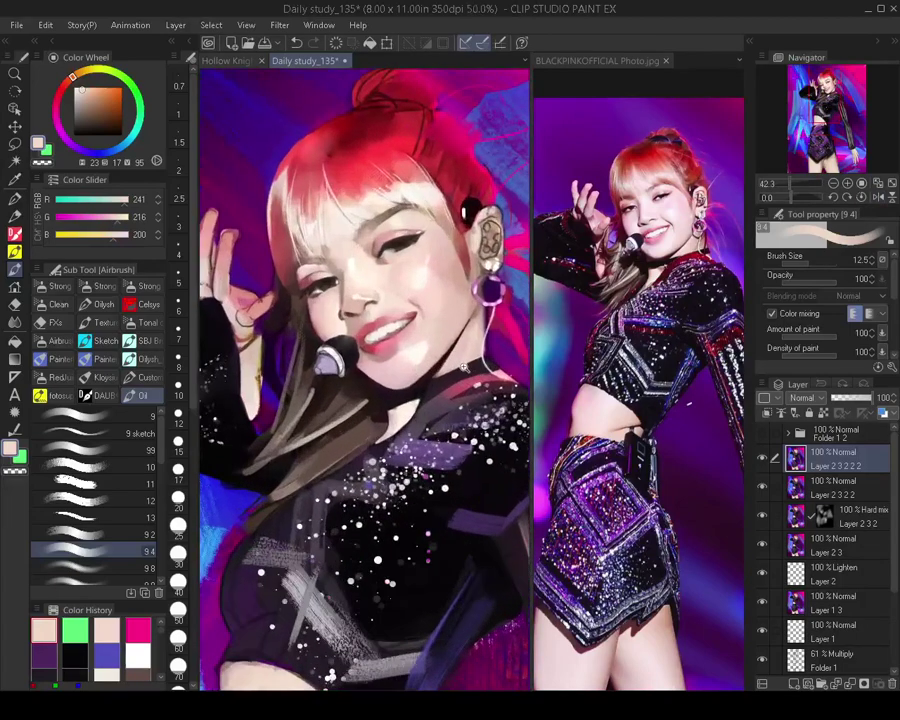
scroll(438, 338, "up", 2)
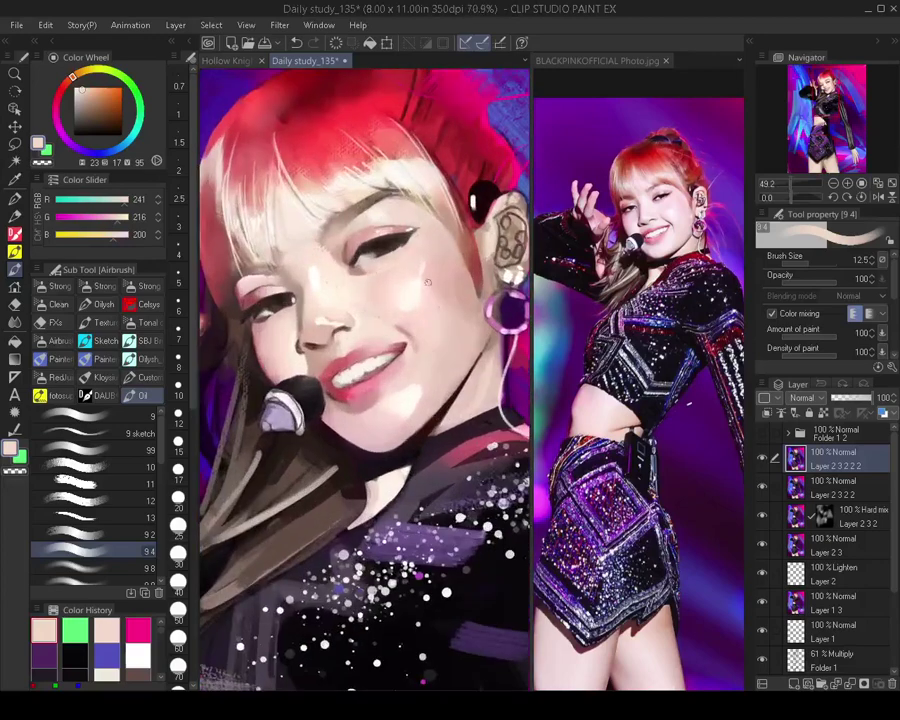
left_click(412, 292, "alt")
key("]")
key("]")
key("]")
key("]")
key("]")
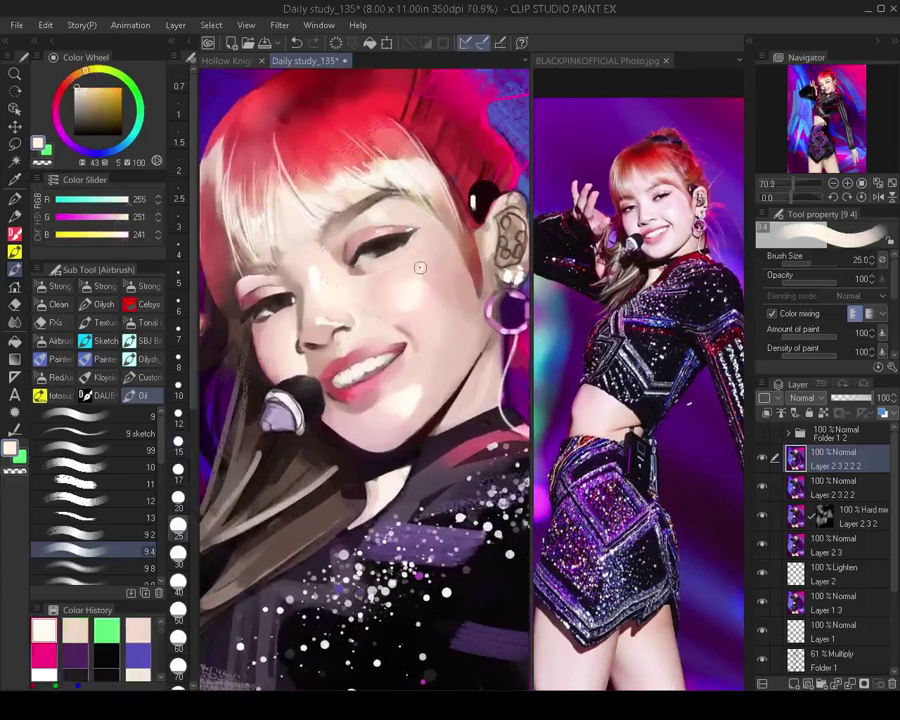
left_click_drag(420, 268, 419, 271)
key("bracketleft")
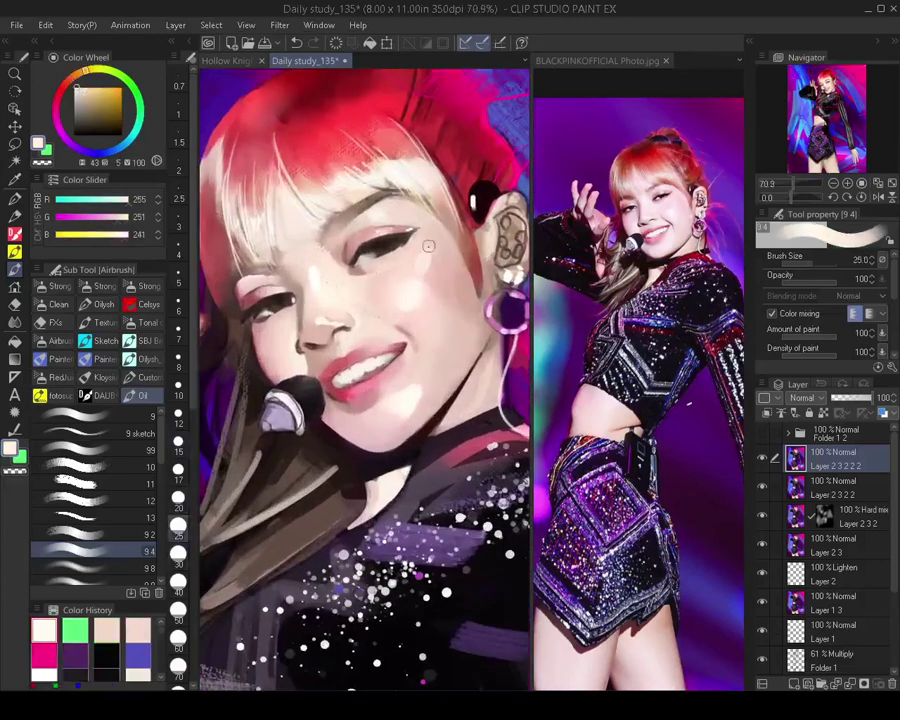
scroll(428, 250, "down", 3)
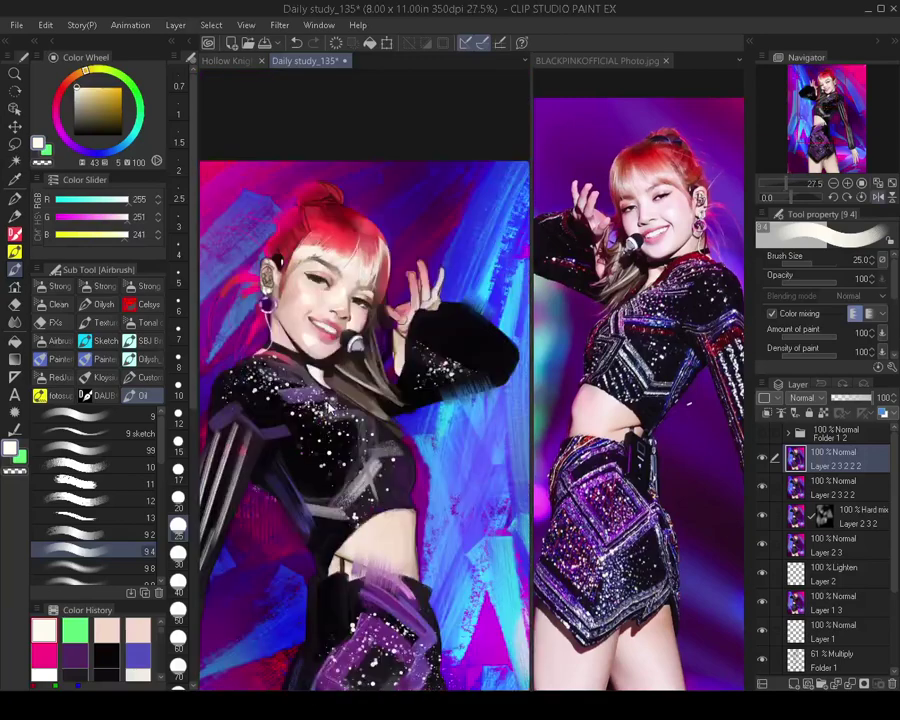
scroll(358, 379, "up", 3)
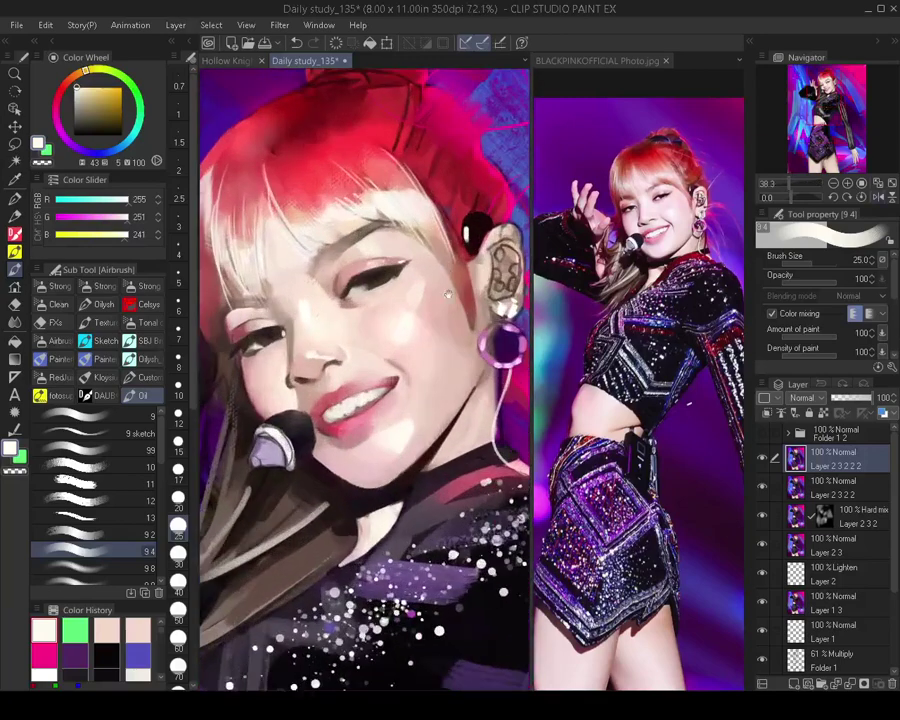
Sharpen the winged eyeliner using sampled skin (RGB 243, 216, 204) and dark brown (RGB 71, 56, 51), reducing the brush to size 6
left_click(407, 296, "alt")
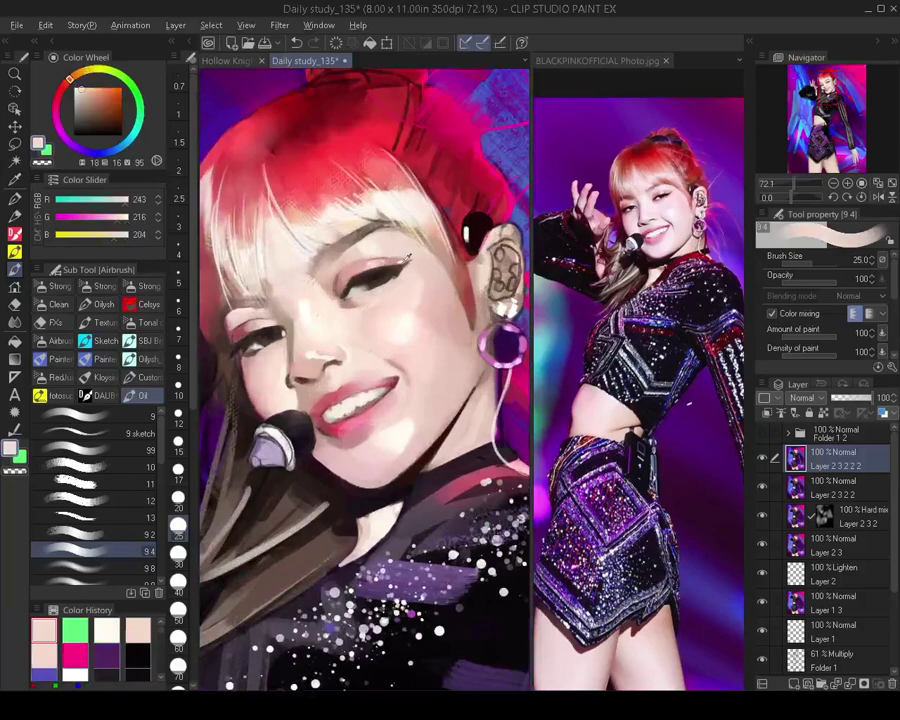
left_click(403, 263, "alt")
key("bracketleft")
key("bracketleft")
key("bracketleft")
key("bracketleft")
key("bracketleft")
key("bracketleft")
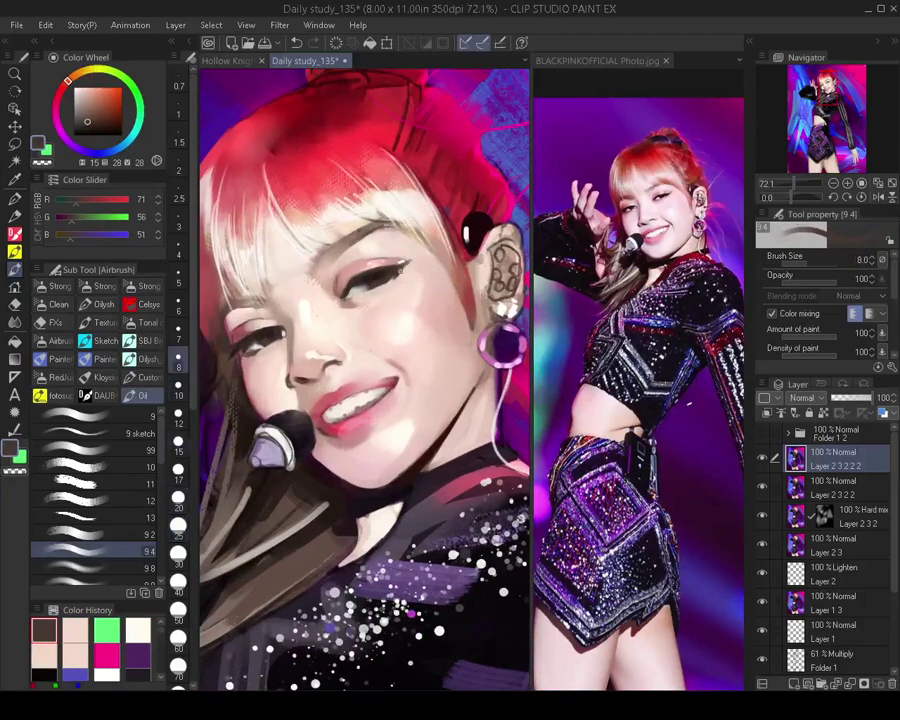
key("bracketleft")
key("bracketleft")
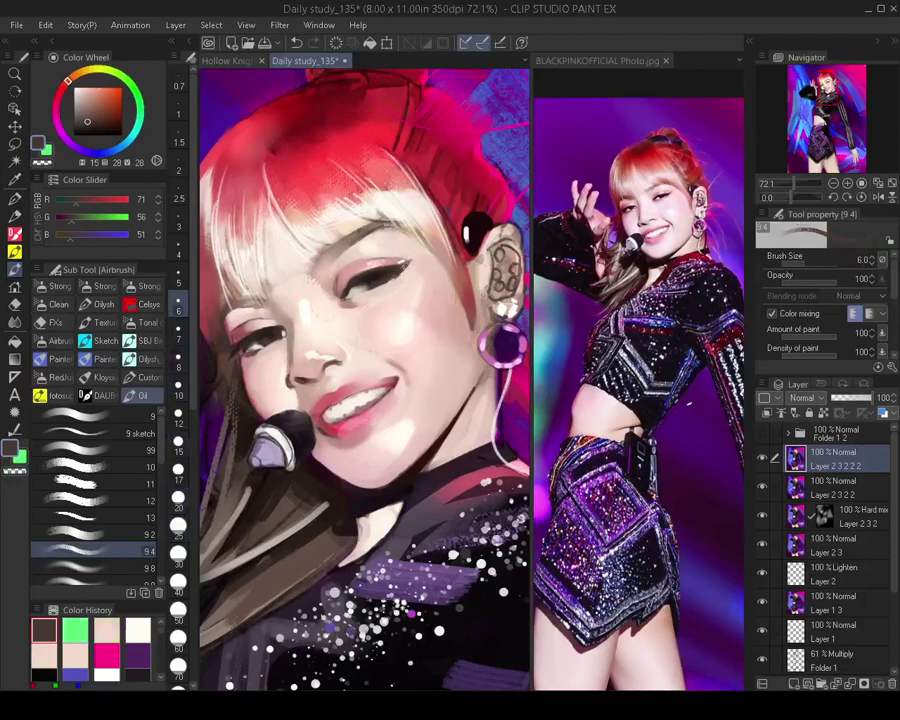
scroll(396, 292, "down", 4)
key("h")
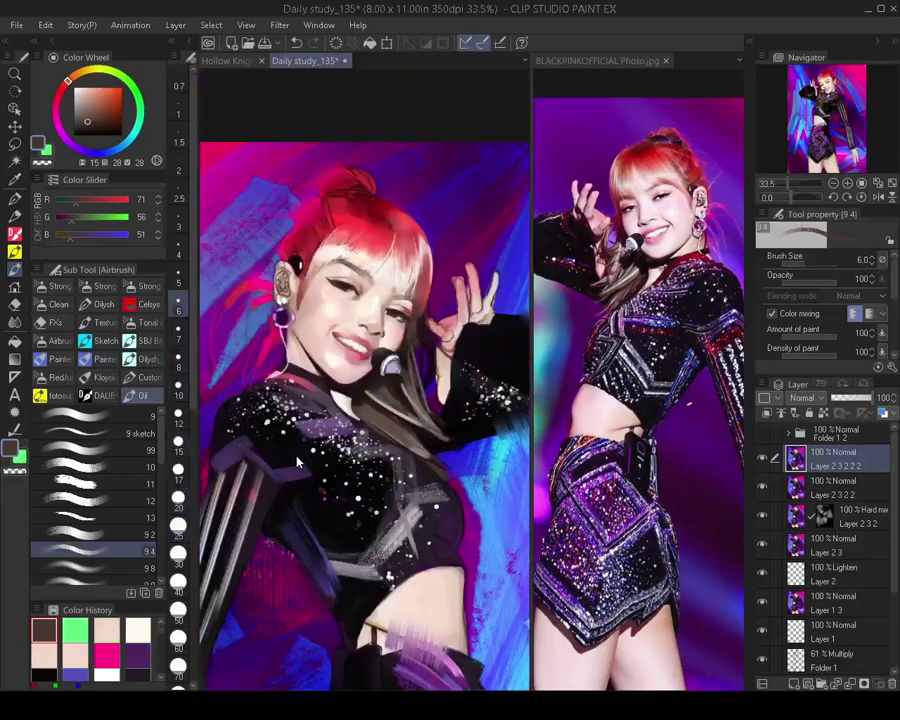
key("h")
left_click_drag(394, 311, 394, 333)
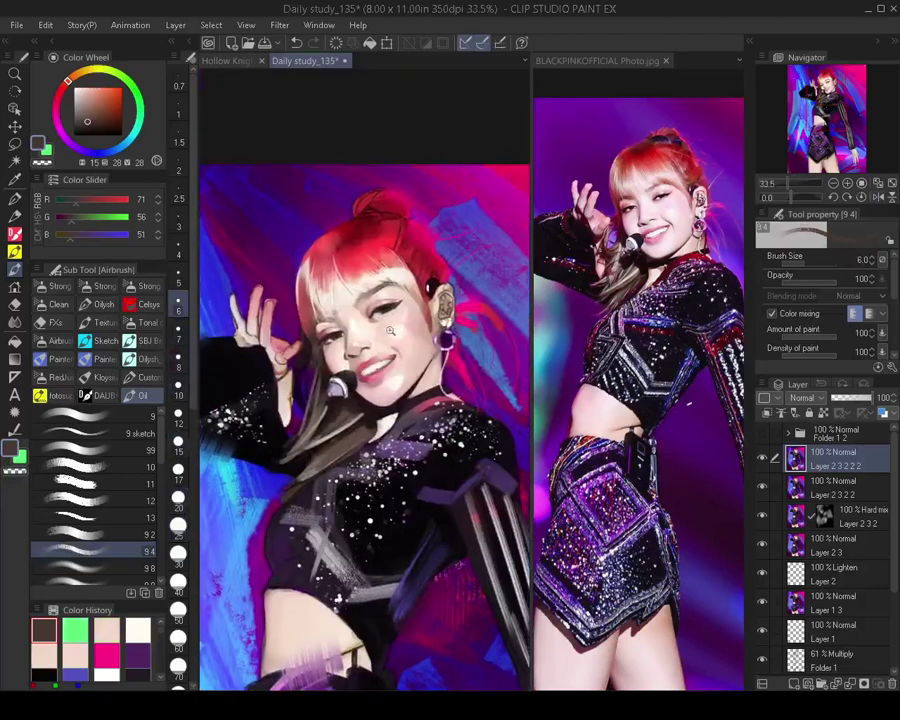
Blend the red-to-blonde transition of the fringe with sampled coral (RGB 255, 119, 111) at size 45, reducing the brush to 20
scroll(402, 324, "up", 3)
left_click(361, 238, "alt")
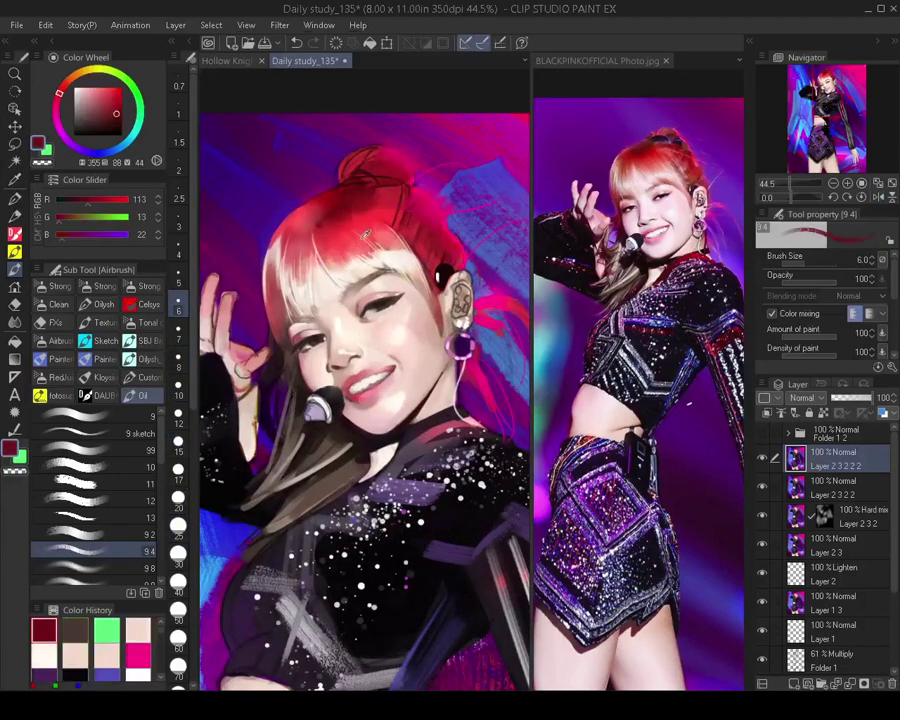
left_click(378, 234, "alt")
key("bracketright")
key("bracketright")
key("bracketright")
key("bracketright")
key("bracketright")
key("bracketright")
key("bracketright")
key("bracketright")
key("bracketright")
key("bracketright")
key("bracketright")
key("bracketright")
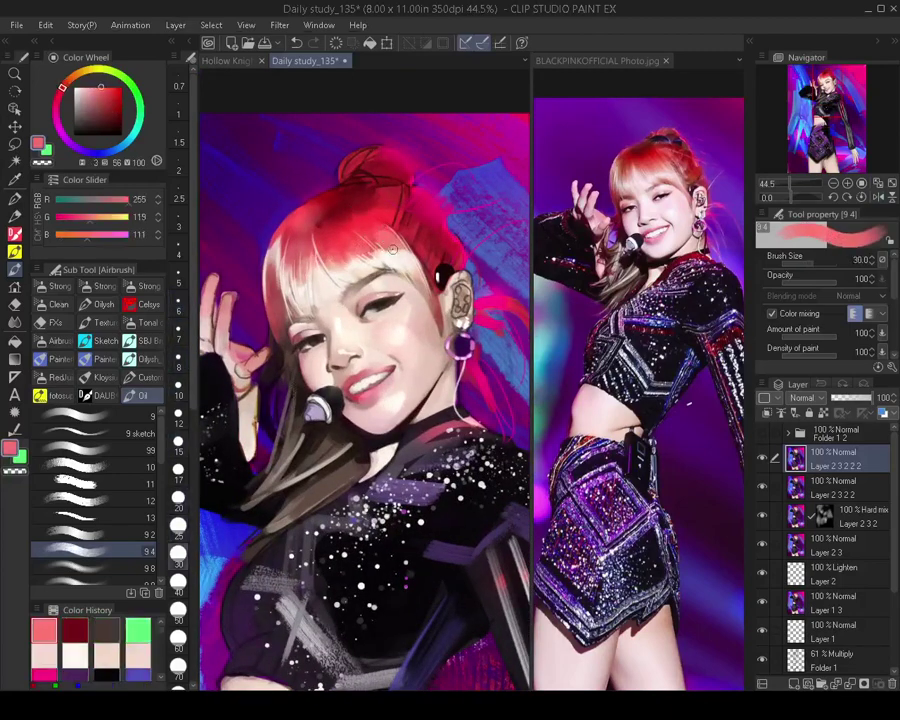
left_click_drag(390, 243, 405, 256)
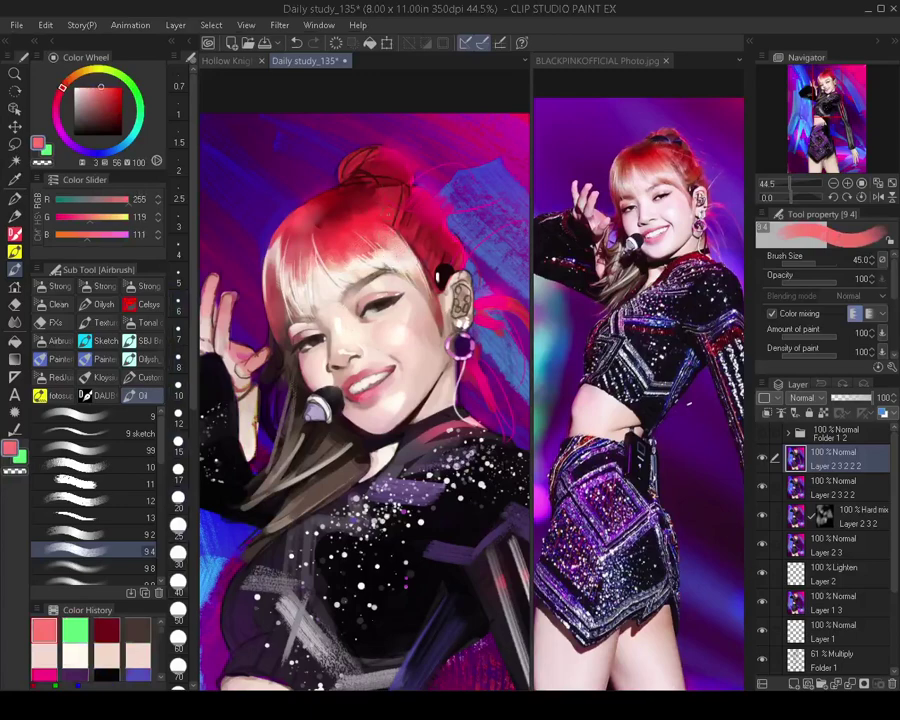
key("bracketleft")
key("bracketleft")
key("bracketleft")
key("bracketleft")
key("bracketleft")
scroll(408, 300, "down", 4)
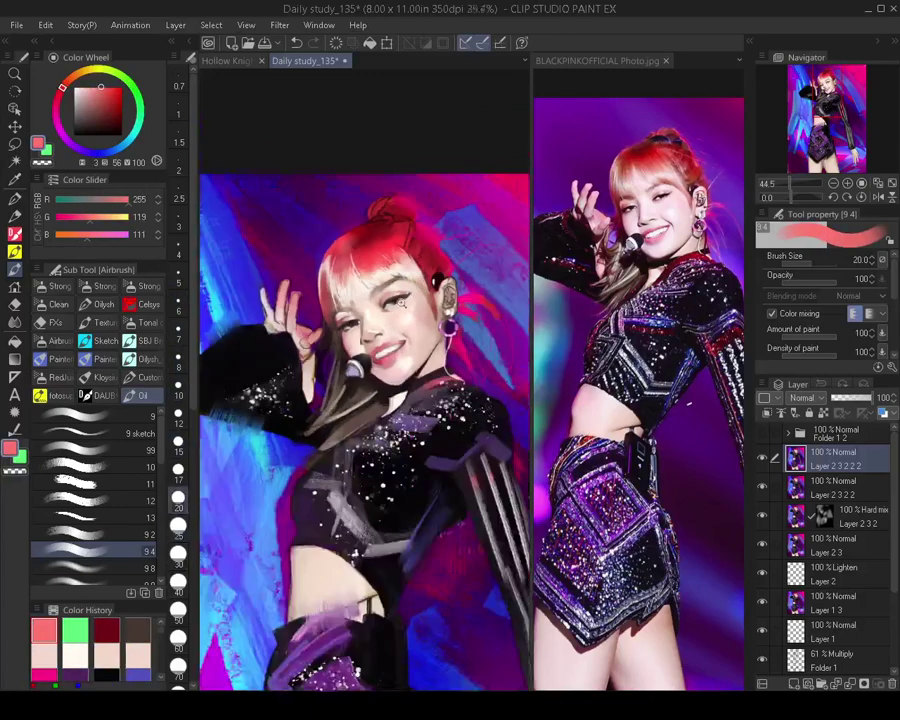
Select the chin and jawline from the microphone up to the ear with the Lasso marquee 2 tool
scroll(402, 300, "down", 3)
scroll(400, 354, "down", 4)
left_click_drag(398, 405, 392, 338)
scroll(414, 282, "up", 6)
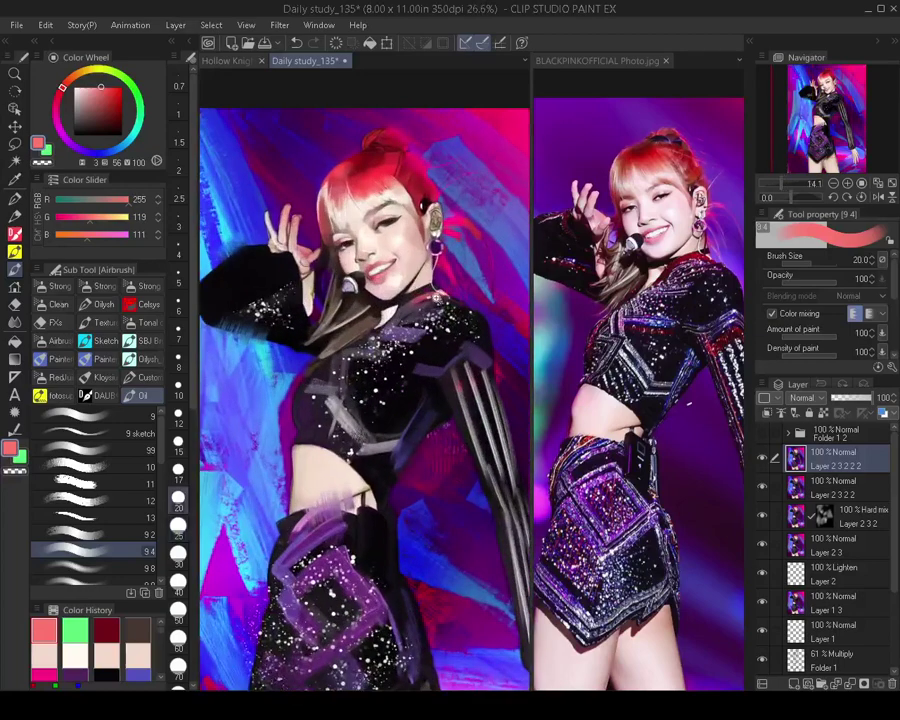
scroll(296, 216, "up", 4)
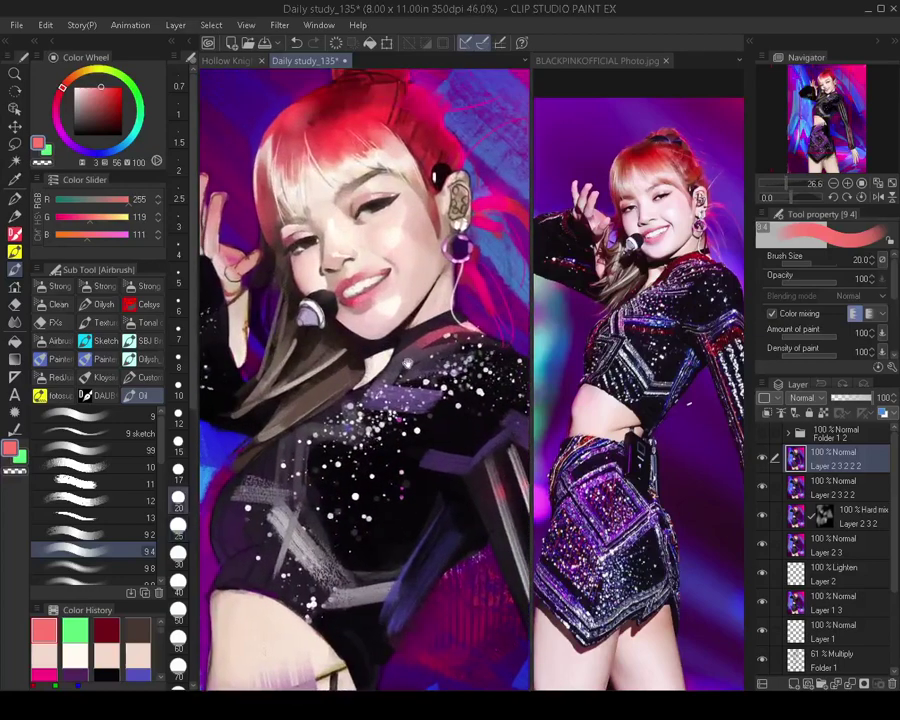
key("m")
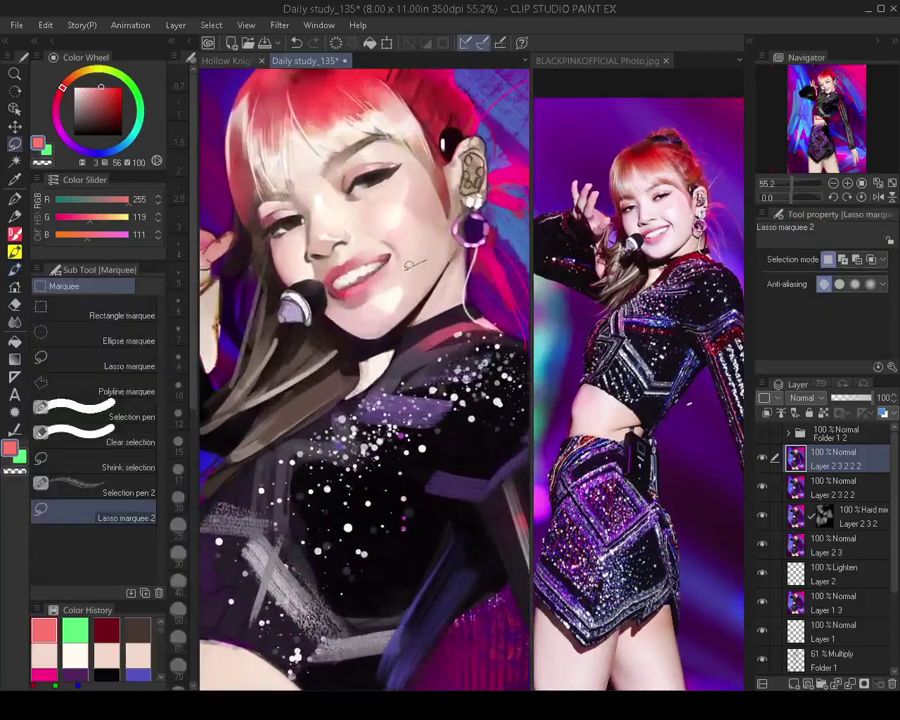
mouse_move(330, 309)
left_mouse_down()
mouse_move(340, 335)
mouse_move(385, 346)
mouse_move(420, 309)
left_mouse_up()
left_click_drag(428, 262, 455, 250)
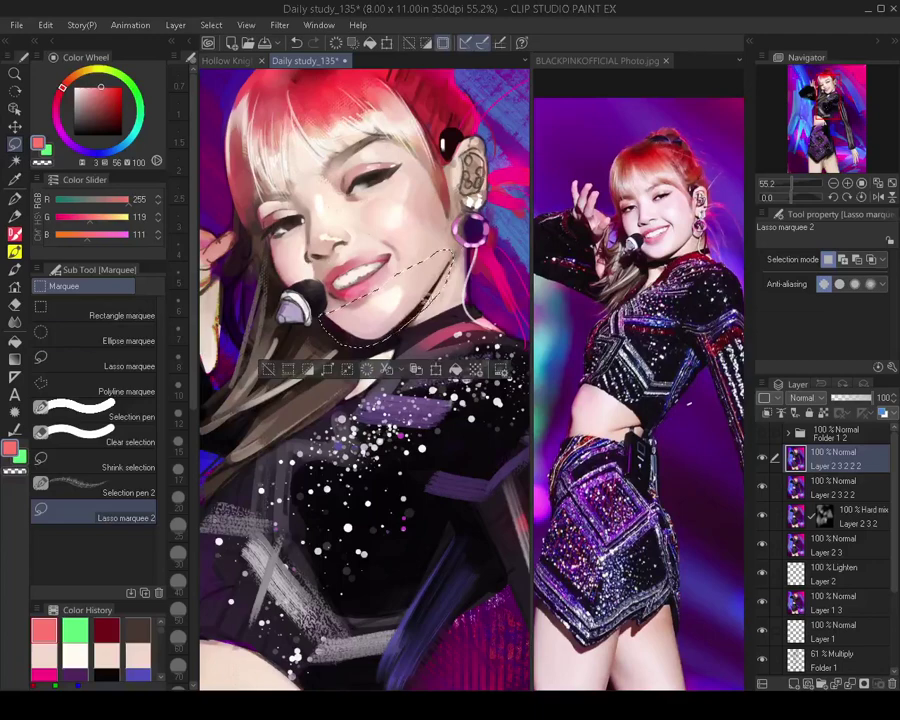
mouse_move(438, 292)
left_mouse_down()
mouse_move(390, 350)
mouse_move(335, 322)
left_mouse_up()
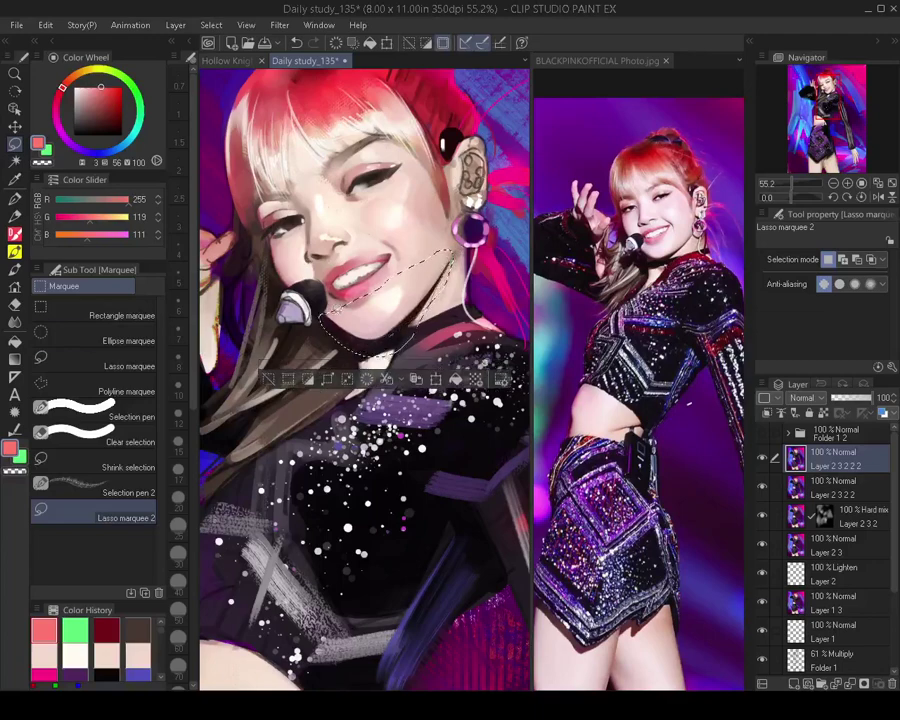
key("shift+F6")
key("Return")
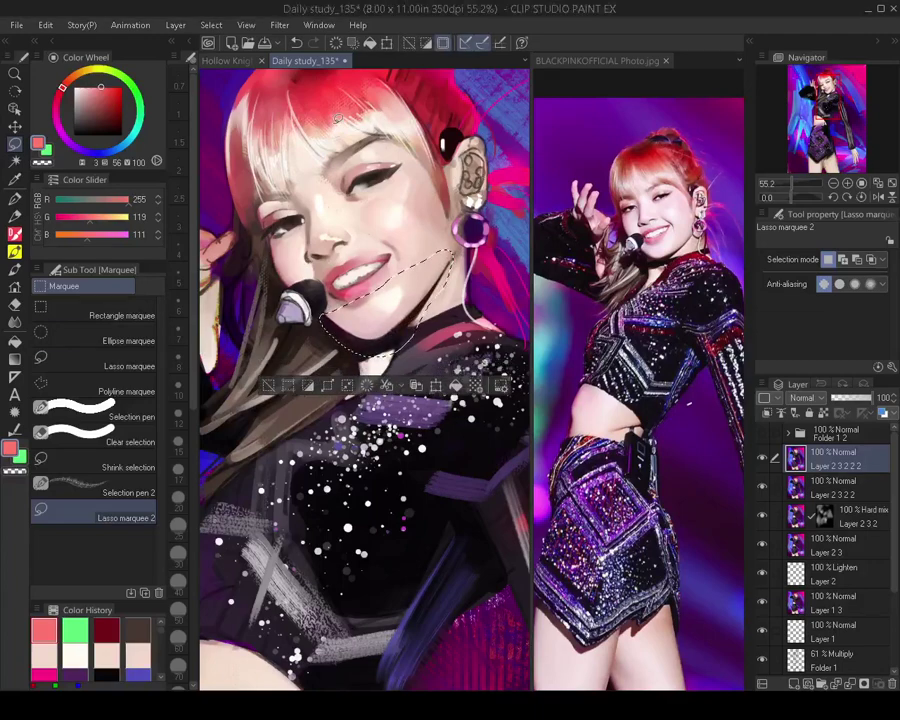
Reshape the selected chin and jawline with a 4 by 4 mesh transformation, nudging the lower lattice points inward
key("ctrl+t")
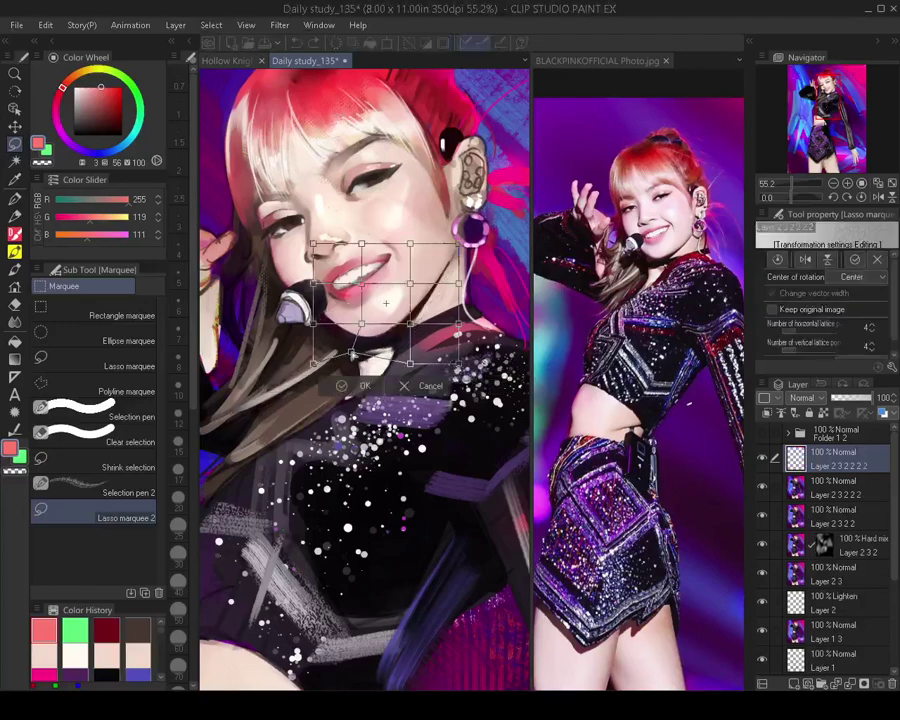
left_click_drag(352, 359, 351, 356)
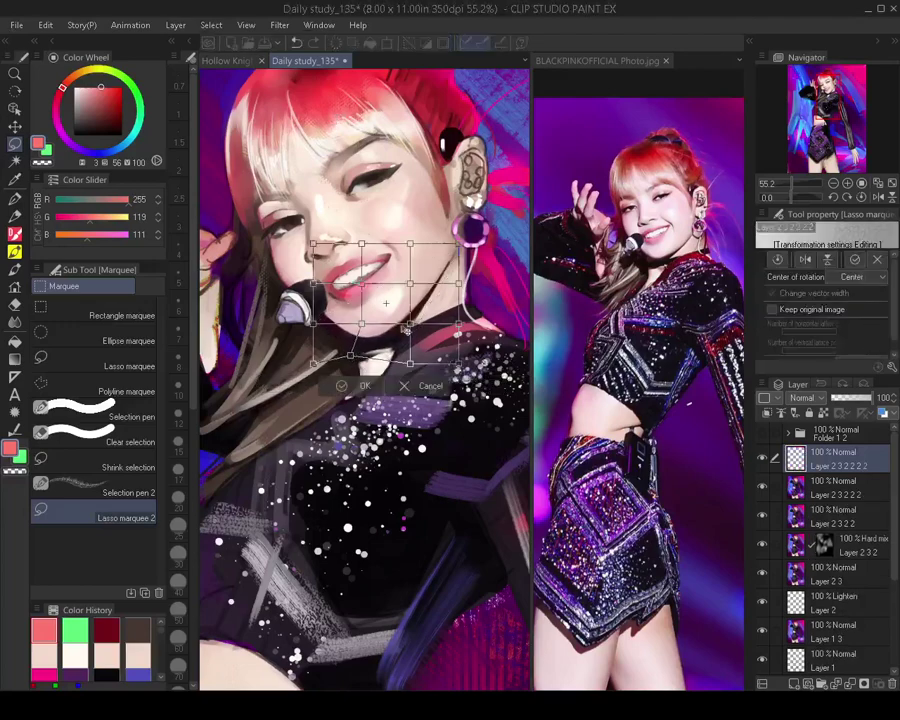
left_click_drag(410, 324, 397, 361)
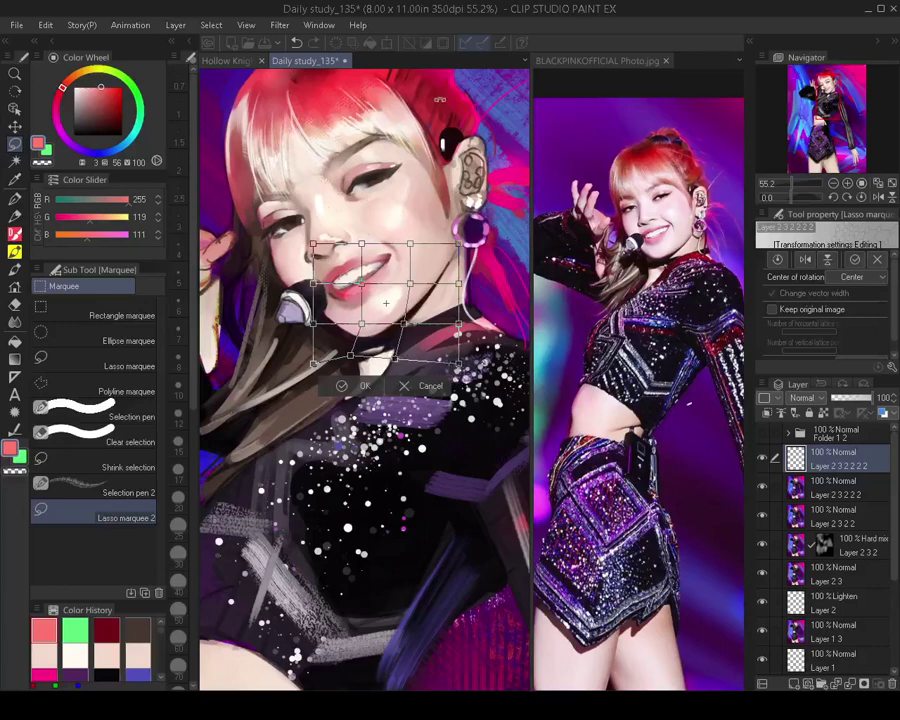
key("Return")
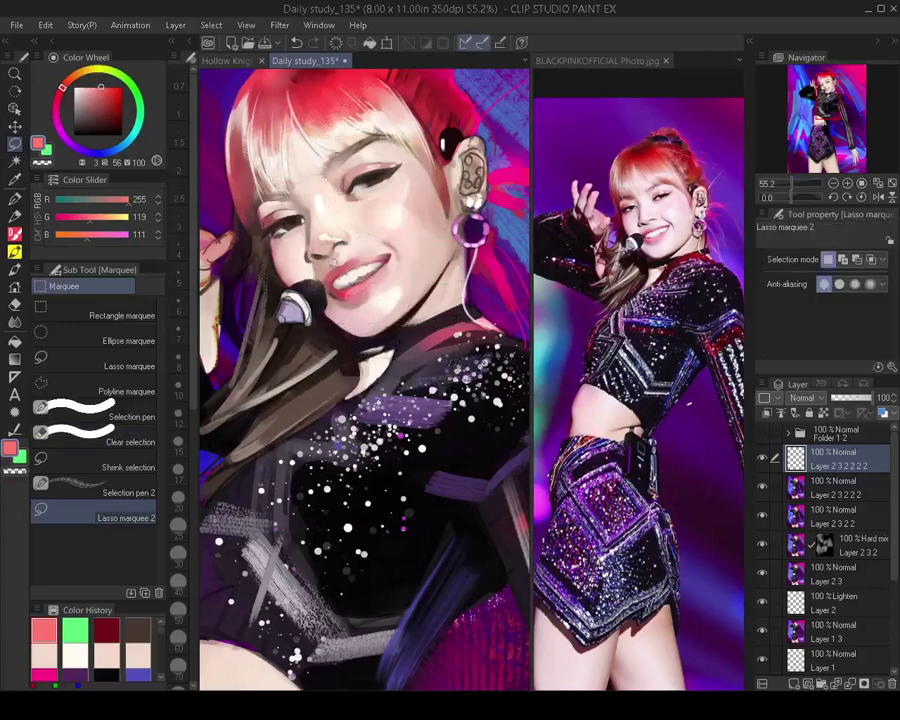
Merge the visible artwork onto a new layer and repaint the choker under the chin with sampled near-black (RGB 25, 17, 24) using brush 9 4
key("b")
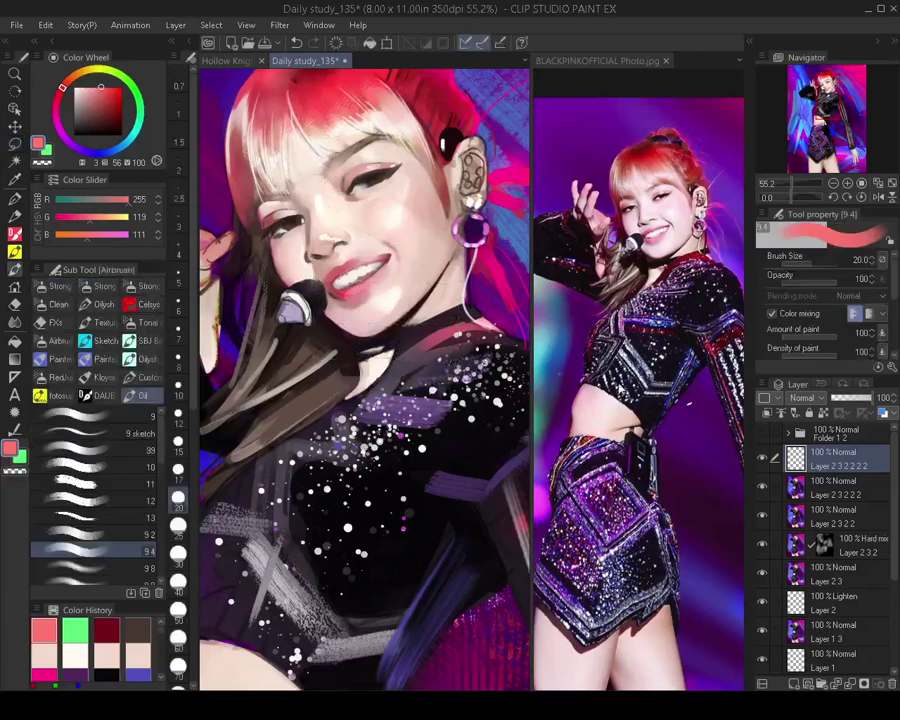
key("ctrl+v")
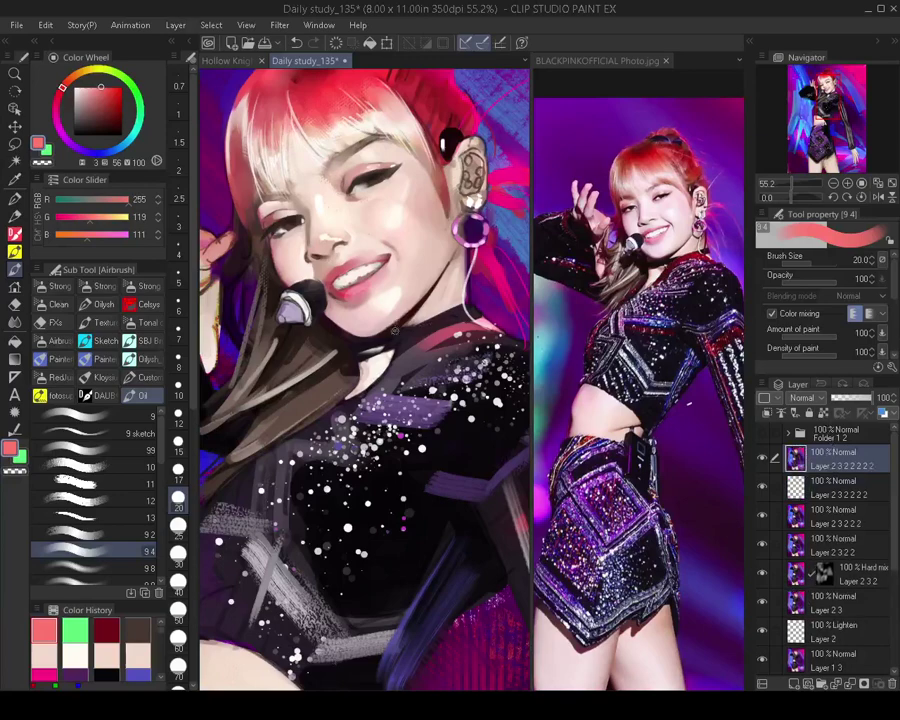
left_click(384, 336, "alt")
key("[")
mouse_move(378, 336)
left_mouse_down()
mouse_move(366, 348)
mouse_move(384, 339)
left_mouse_up()
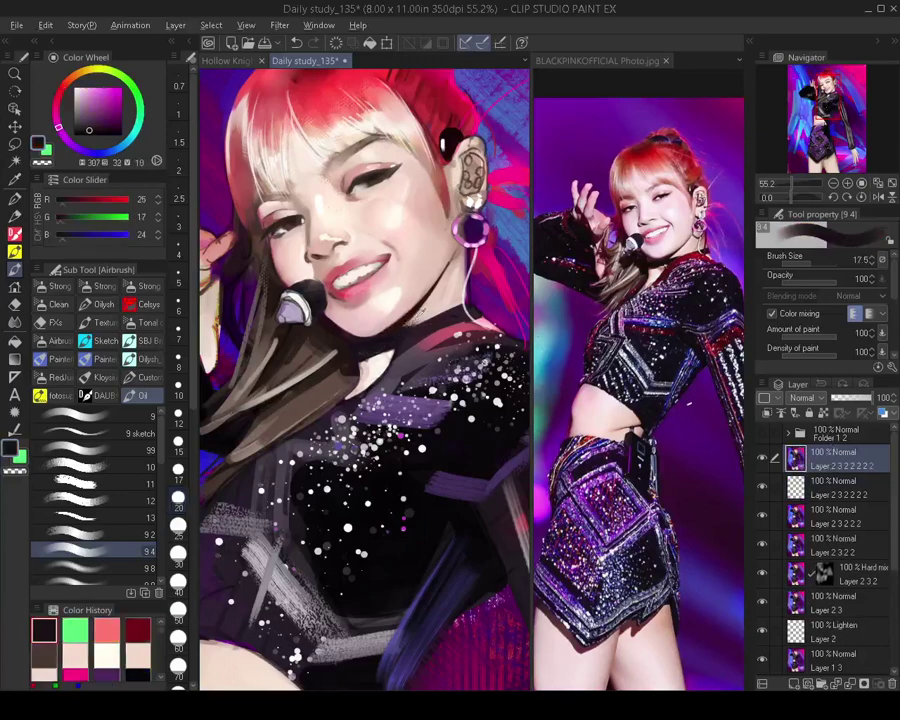
Refine the jaw edge above the choker using sampled skin (RGB 221, 194, 185) at size 6 and dark brown (RGB 45, 15, 4) at size 8
left_click(402, 322, "alt")
key("[")
key("[")
key("[")
key("[")
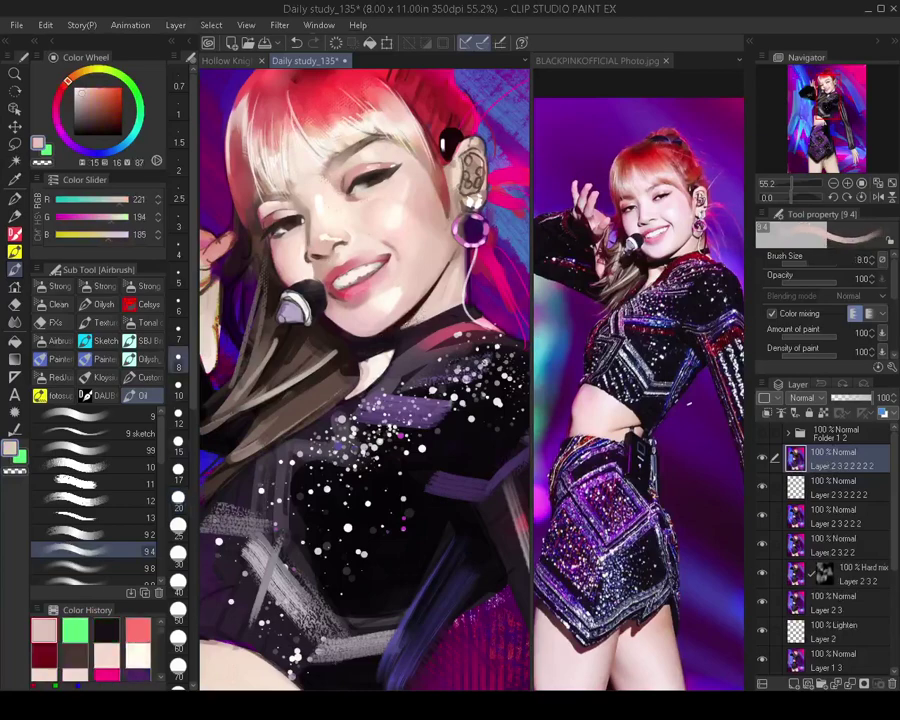
key("[")
key("[")
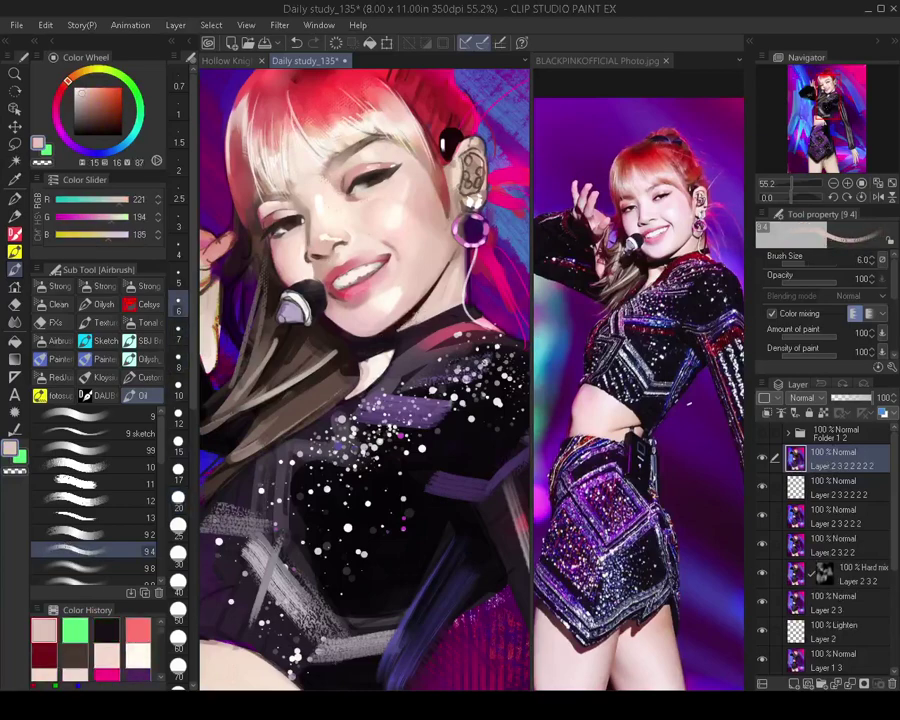
left_click(285, 226, "alt")
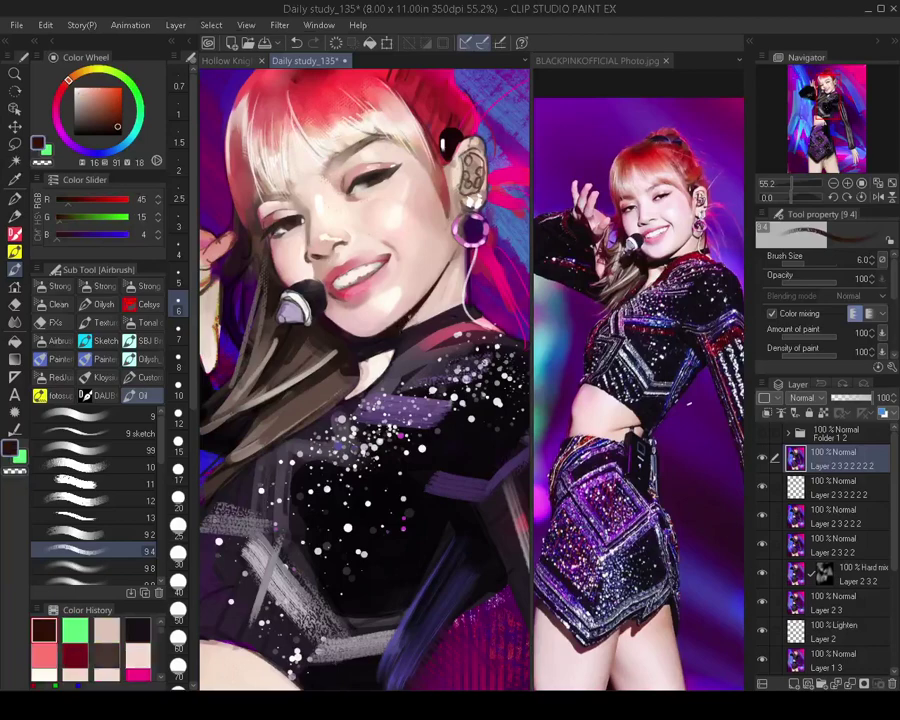
key("bracketright")
key("bracketright")
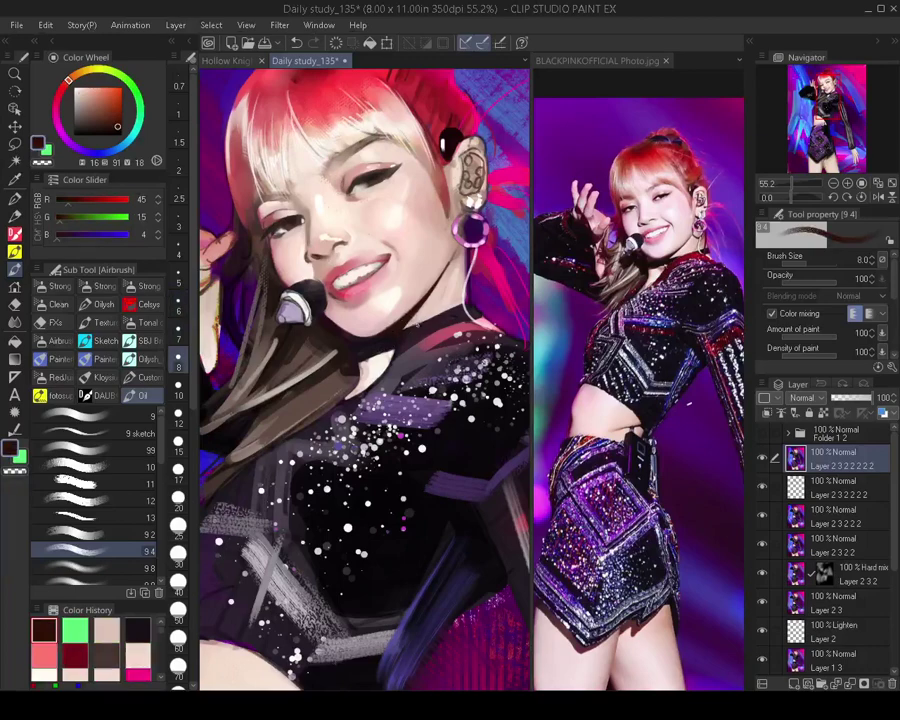
Review the whole figure against the reference photo, checking the face, outfit and legs at reduced scale
scroll(350, 455, "down", 3)
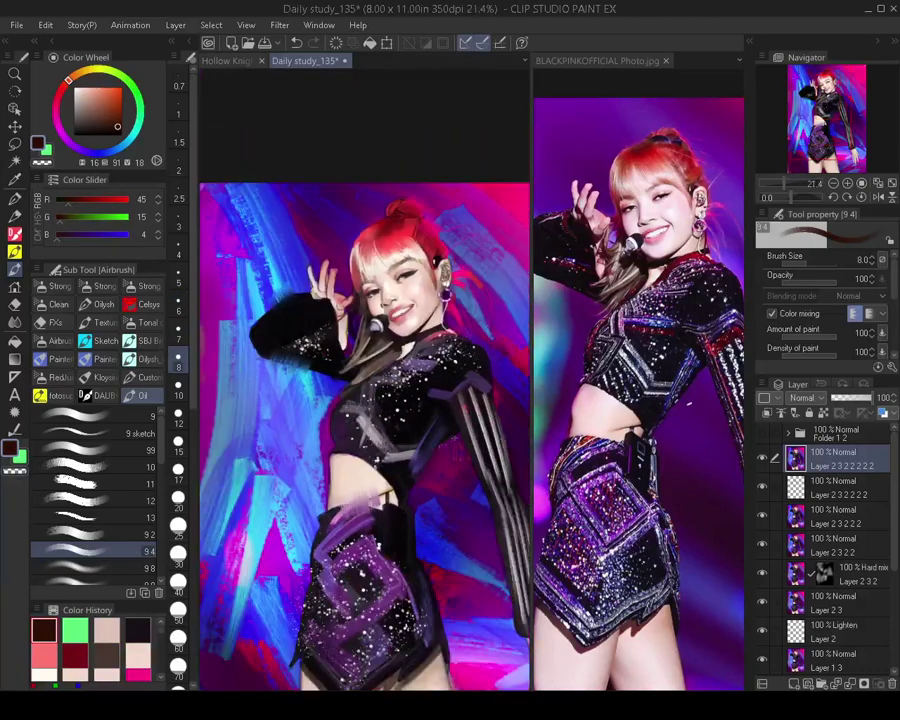
key("h")
left_click_drag(357, 463, 327, 467)
scroll(330, 440, "down", 2)
scroll(364, 411, "up", 1)
left_click_drag(364, 411, 349, 388)
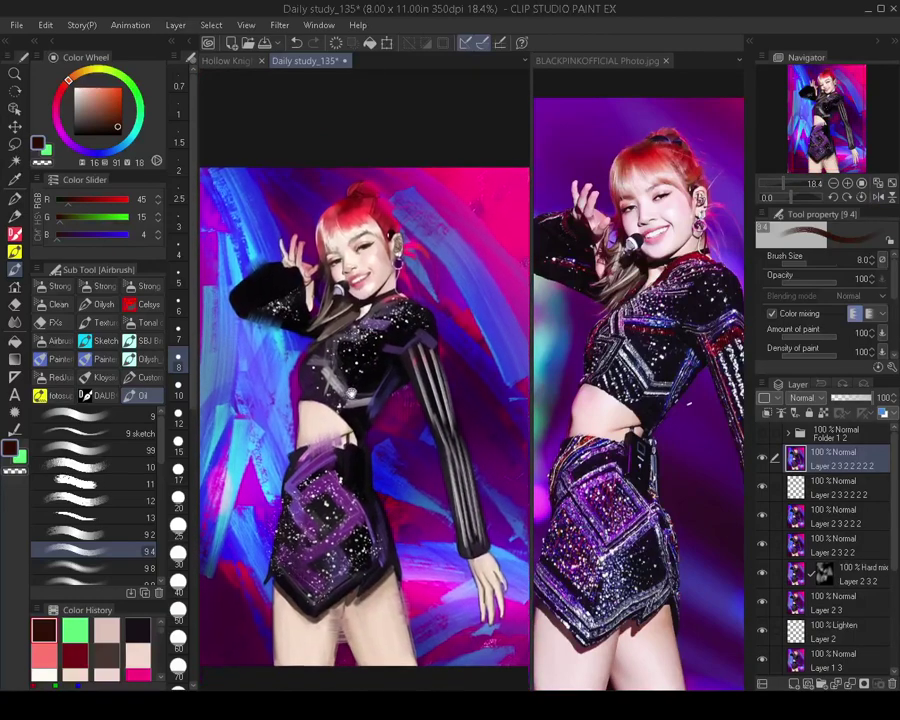
left_click_drag(350, 465, 340, 396)
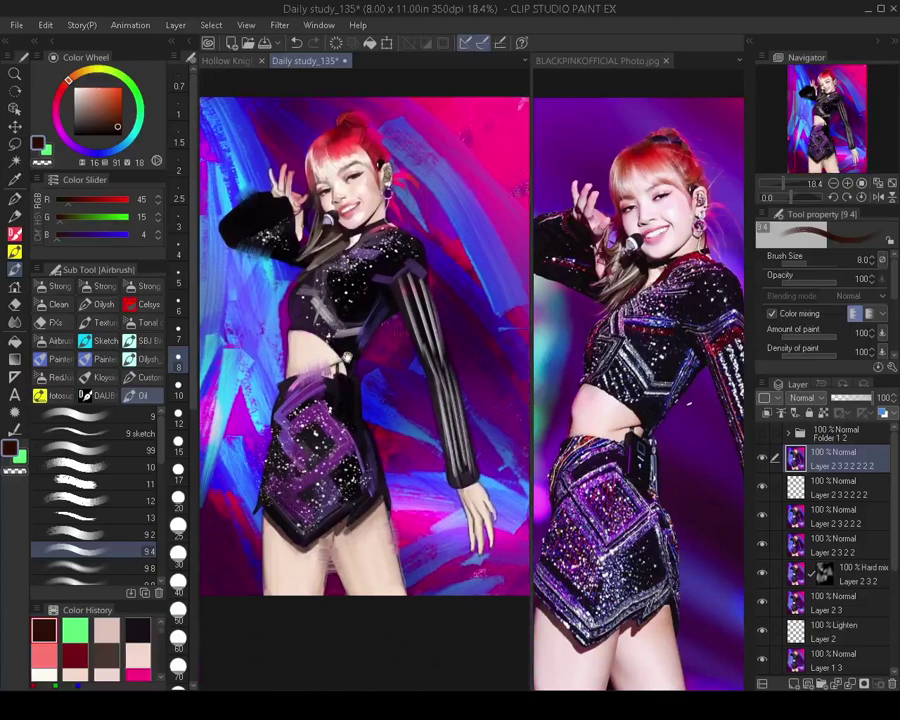
scroll(363, 367, "down", 1)
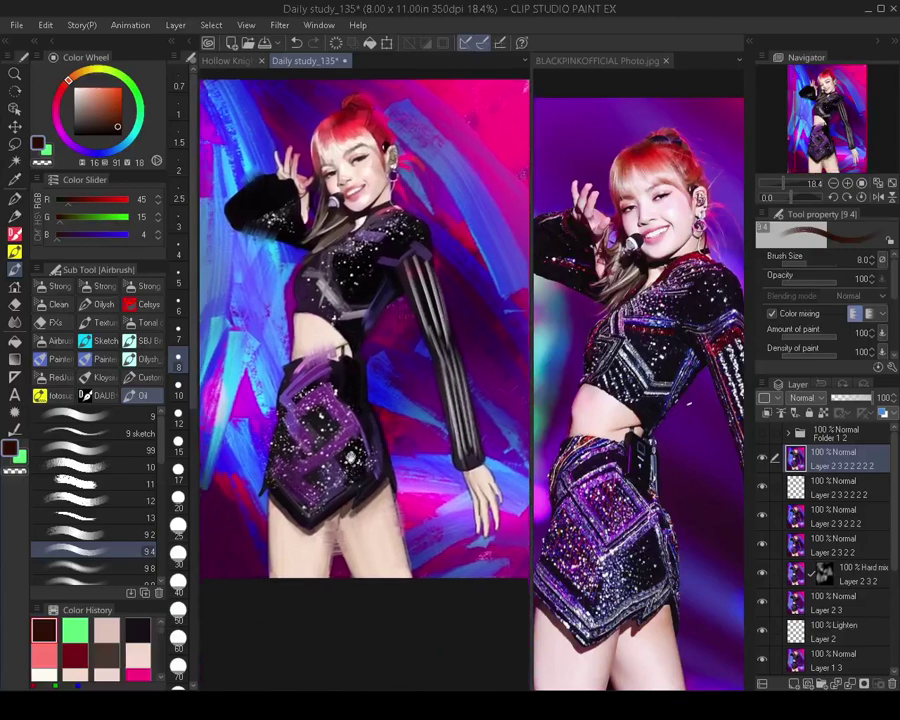
Try darkening the lower part of the skirt with the tonal Burn brush at size 90
left_click(148, 322)
left_click(138, 433)
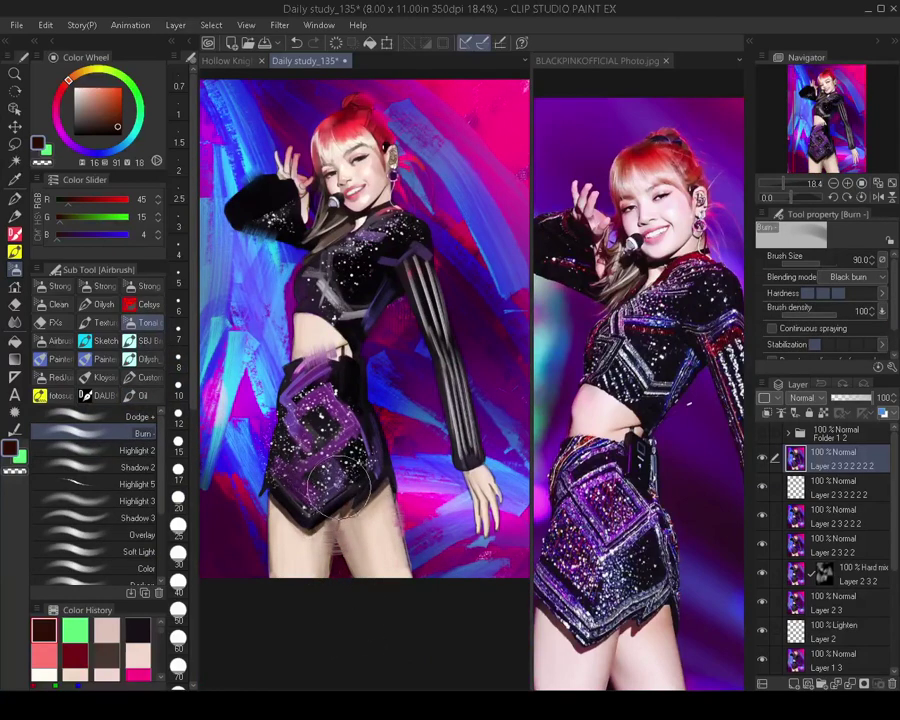
left_click(140, 535)
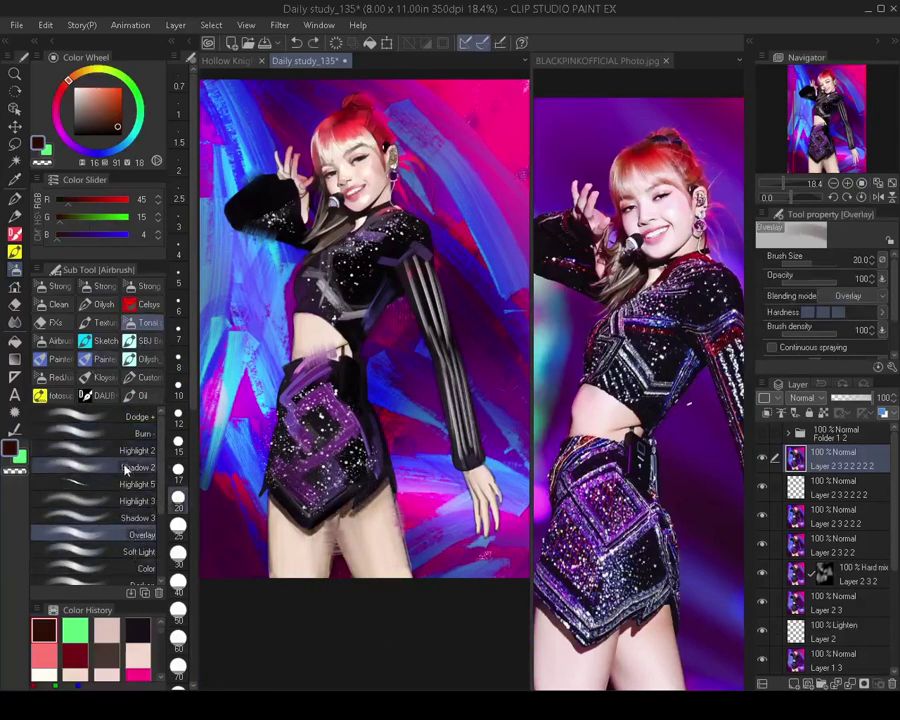
Shade the thighs below the skirt with the Shadow 2 brush at lowest hardness in salmon (RGB 249, 176, 168), reducing the size to 60
left_click(138, 467)
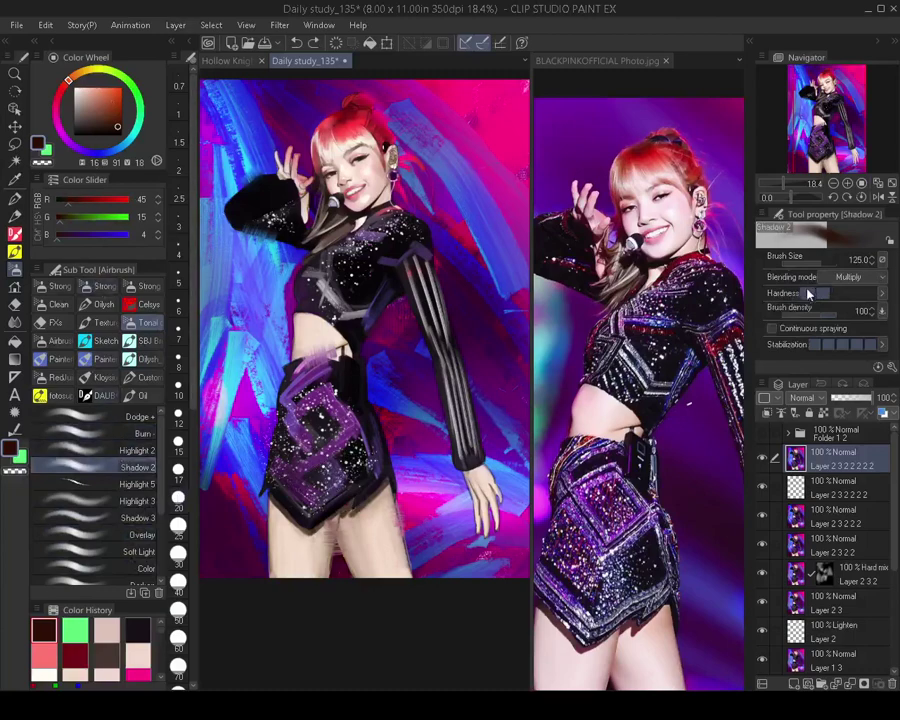
left_click(808, 293)
left_click(97, 90)
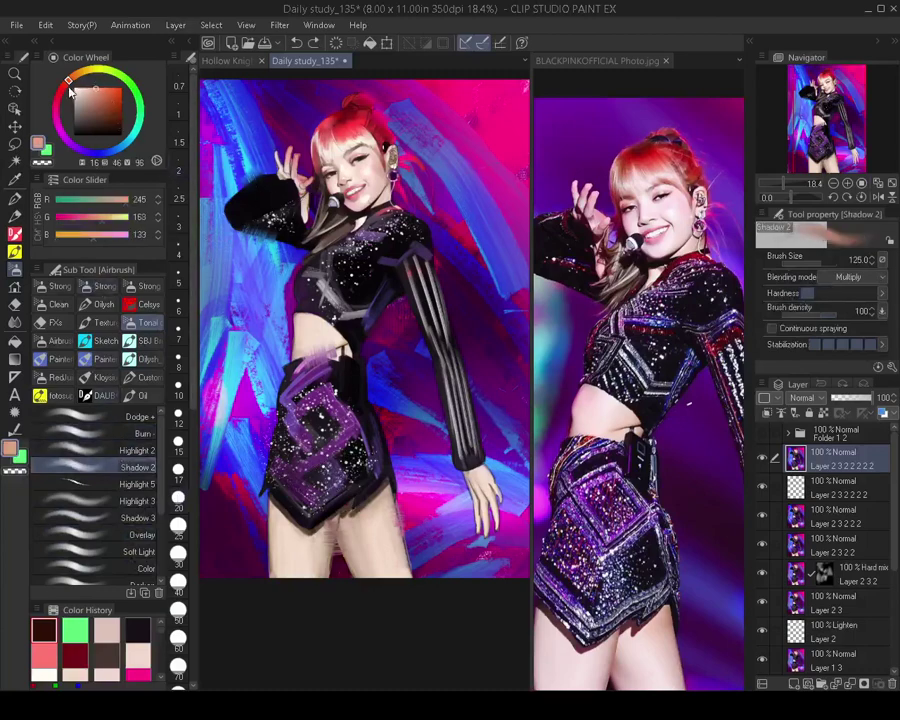
left_click_drag(67, 88, 89, 88)
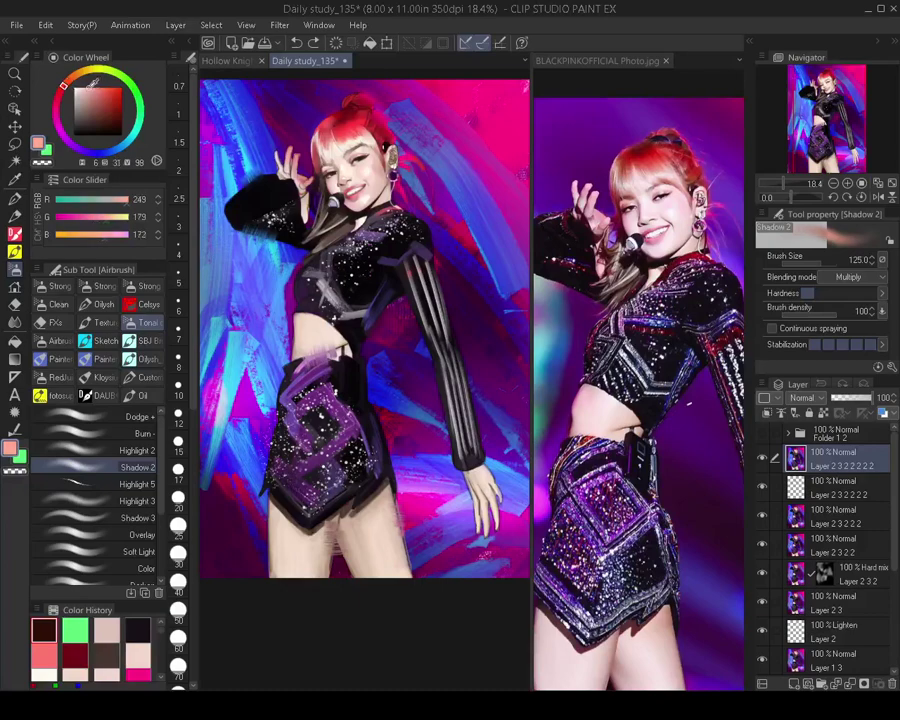
key("[")
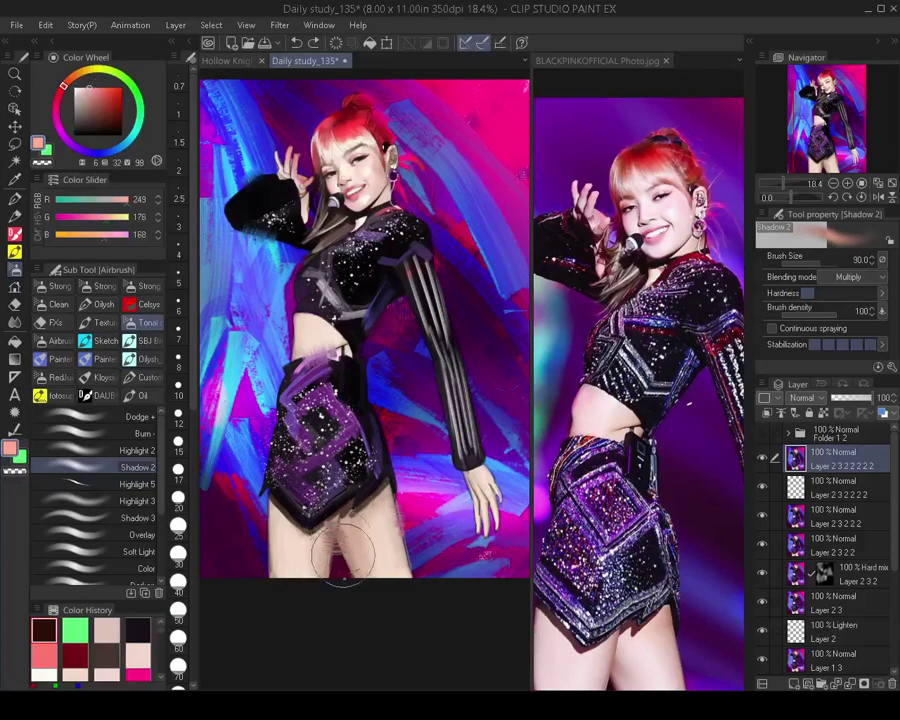
left_click_drag(328, 528, 346, 540)
key("bracketleft")
key("bracketleft")
key("bracketleft")
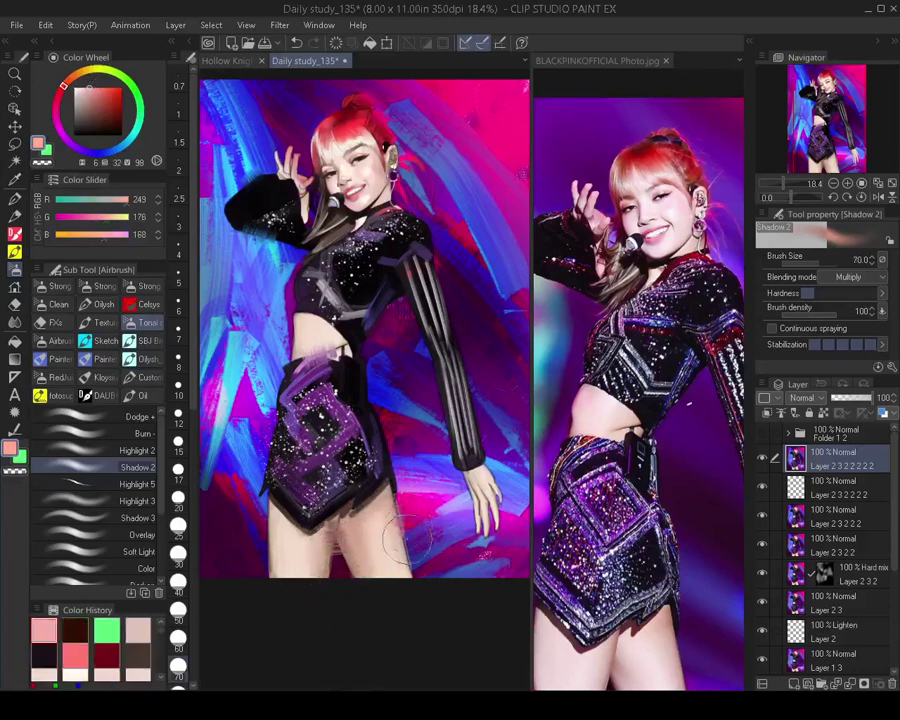
key("bracketleft")
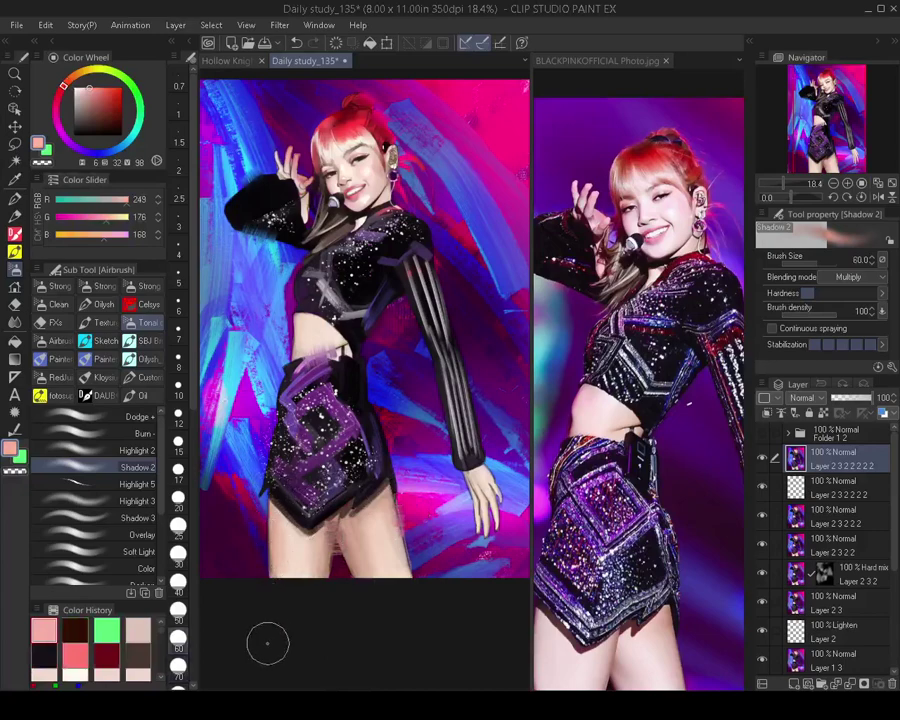
Try highlighting the thigh with the Highlight 2 brush in sampled skin (RGB 216, 179, 163) at size 70 and in light blue (RGB 163, 198, 216)
left_click(137, 451)
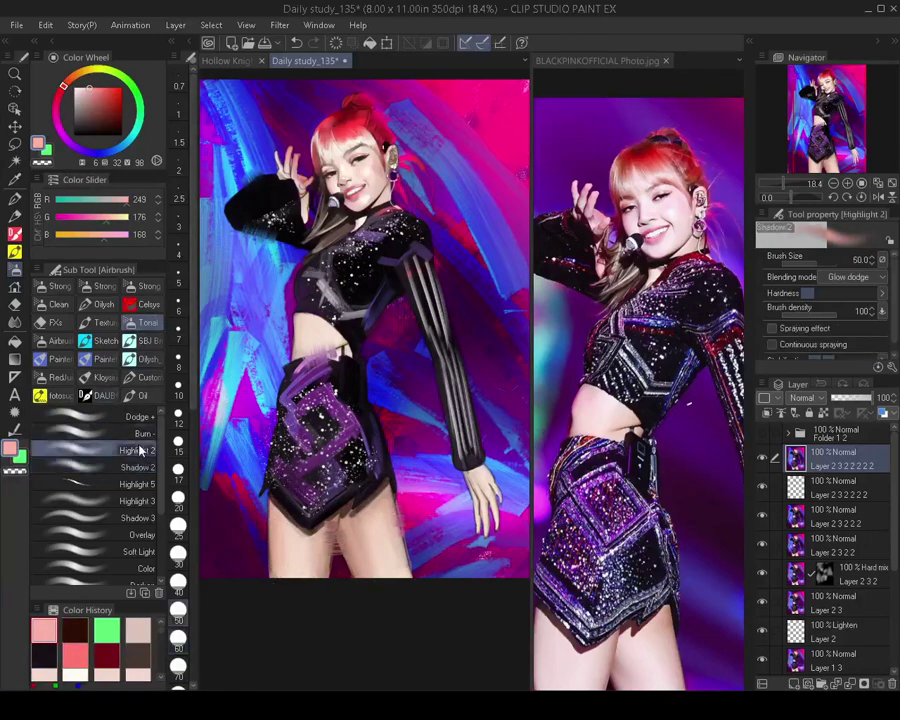
left_click(296, 558, "alt")
key("bracketright")
left_click_drag(295, 586, 299, 567)
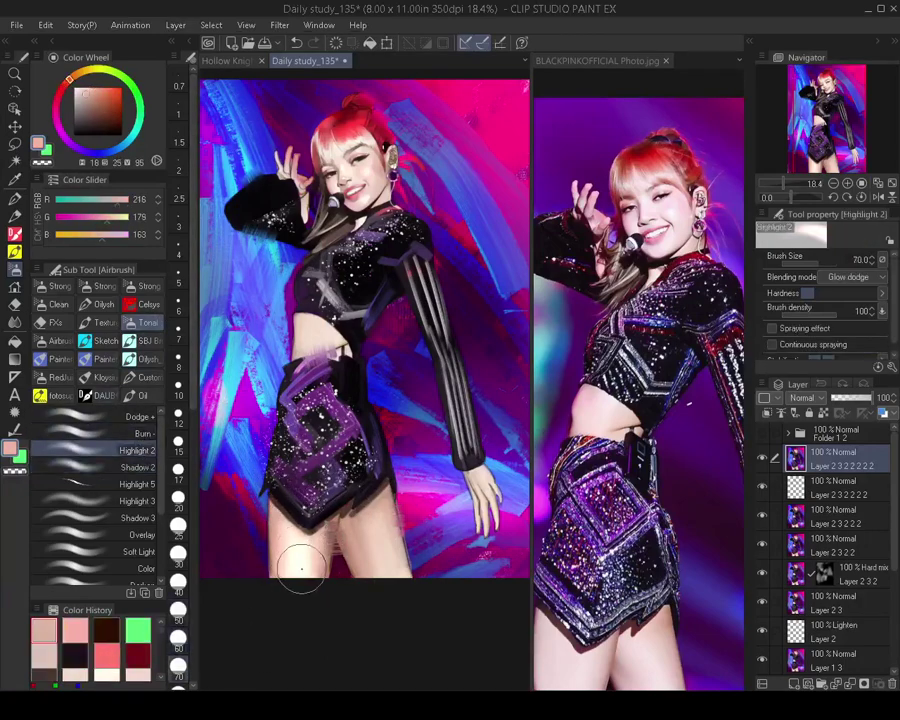
left_click_drag(107, 155, 125, 143)
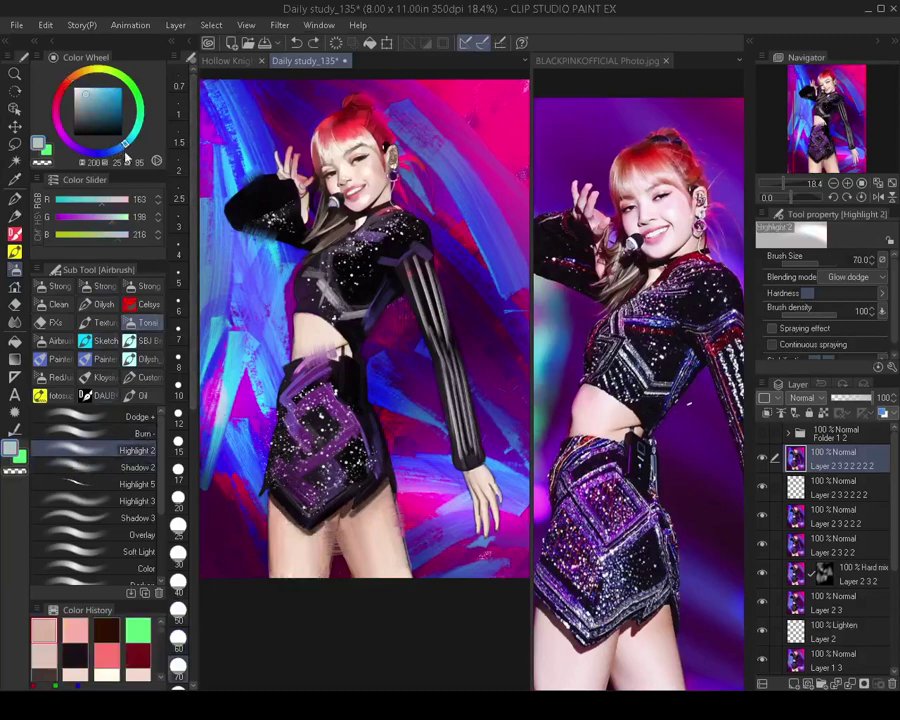
key("bracketright")
key("bracketright")
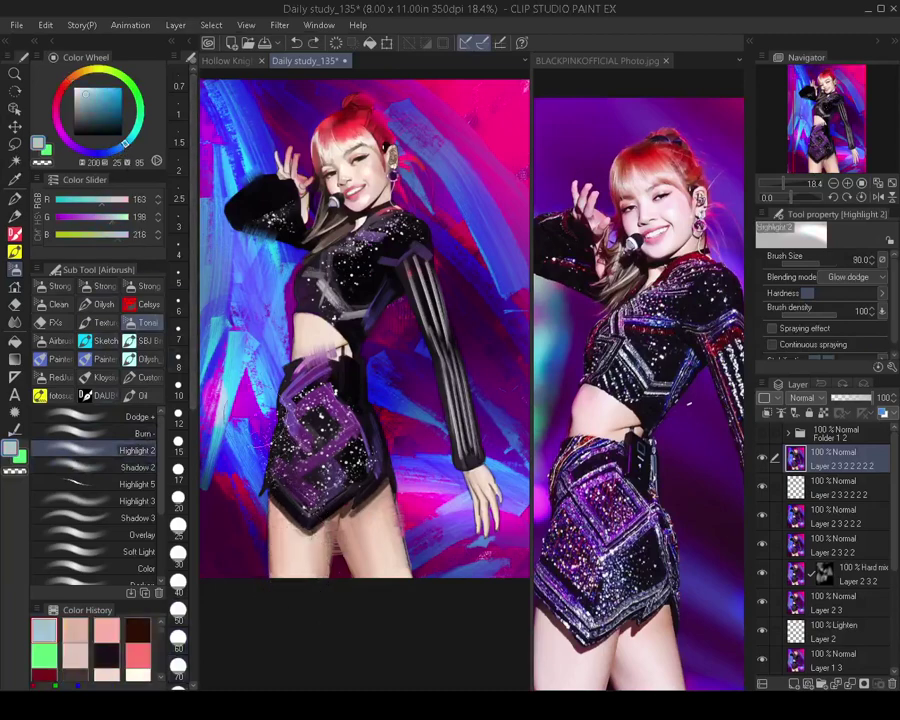
Brighten the centres of both thighs with the Dodge + brush at size 90, undoing the first stroke
left_click(138, 416)
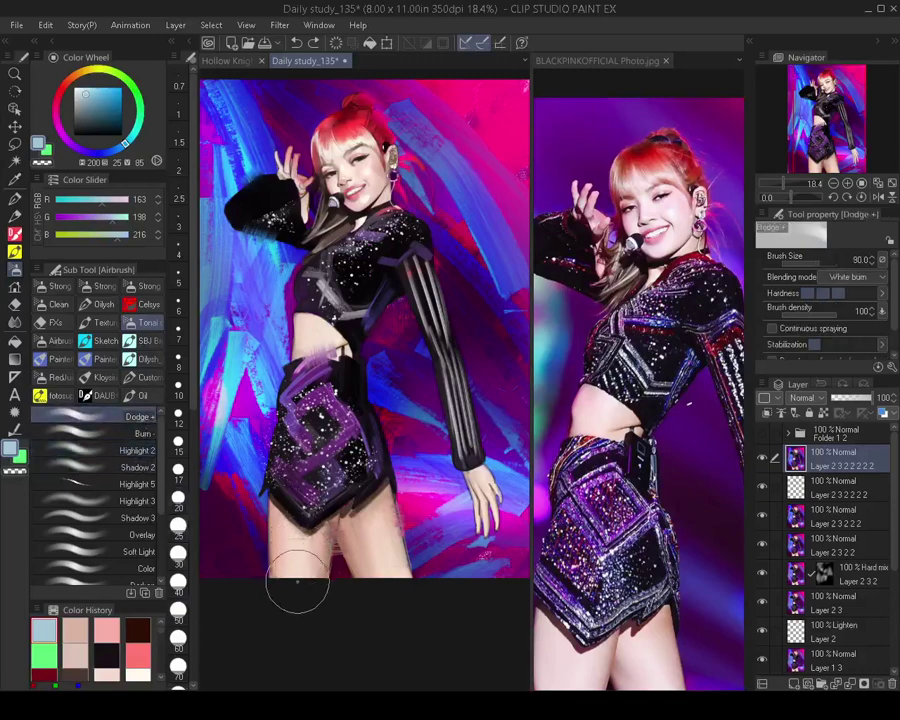
key("bracketright")
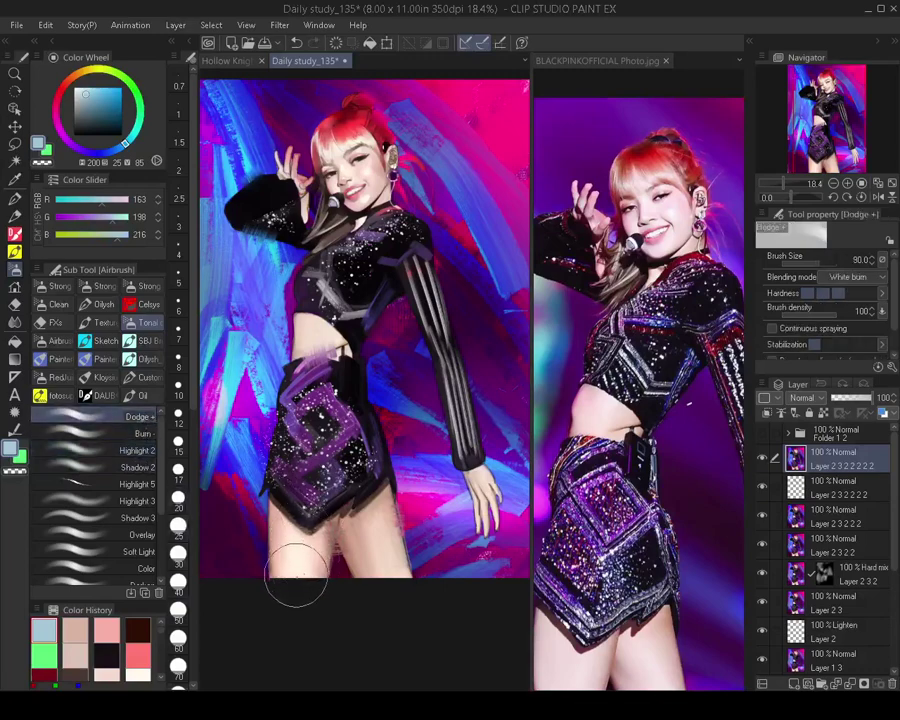
key("ctrl+z")
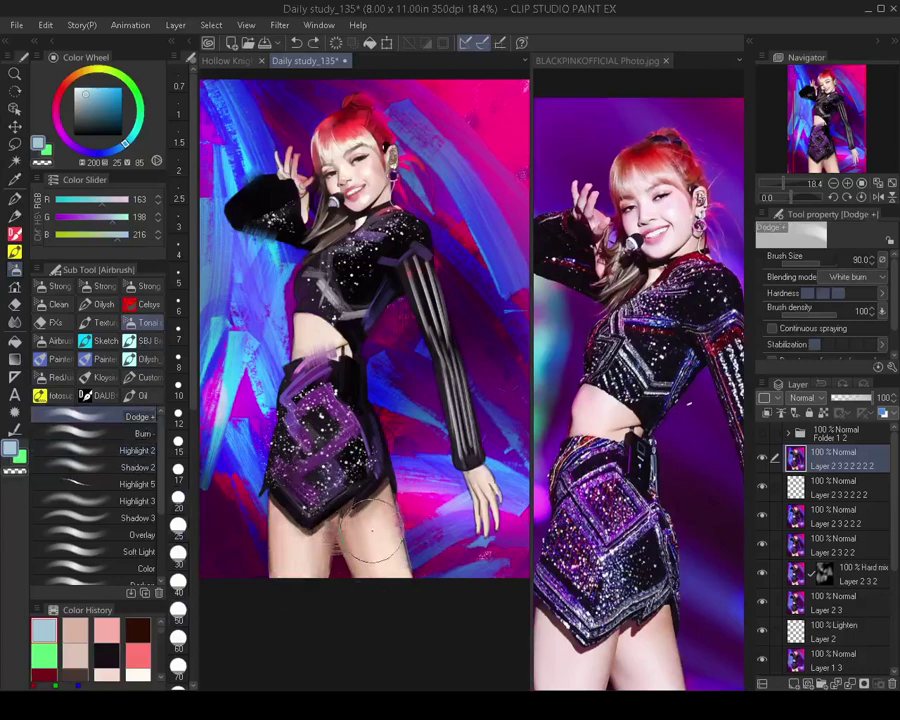
left_click_drag(368, 523, 372, 566)
left_click_drag(366, 500, 367, 567)
left_click_drag(301, 540, 302, 612)
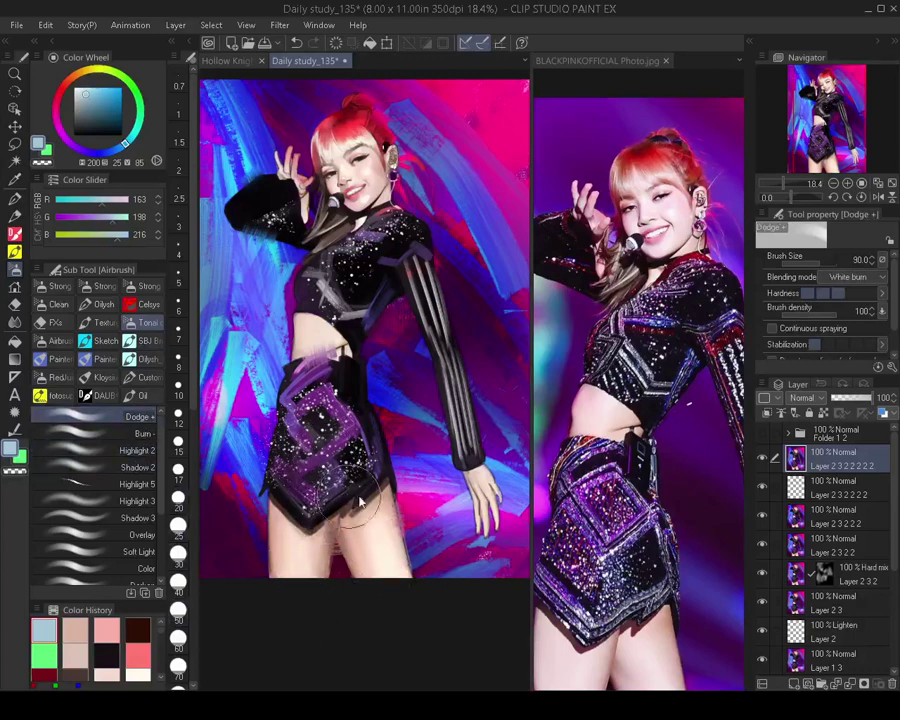
Smooth both thighs below the skirt with the Oil brush 9 9 in sampled cream (RGB 255, 239, 222) at sizes 200 and 250
scroll(318, 493, "down", 4)
left_click_drag(427, 290, 425, 332)
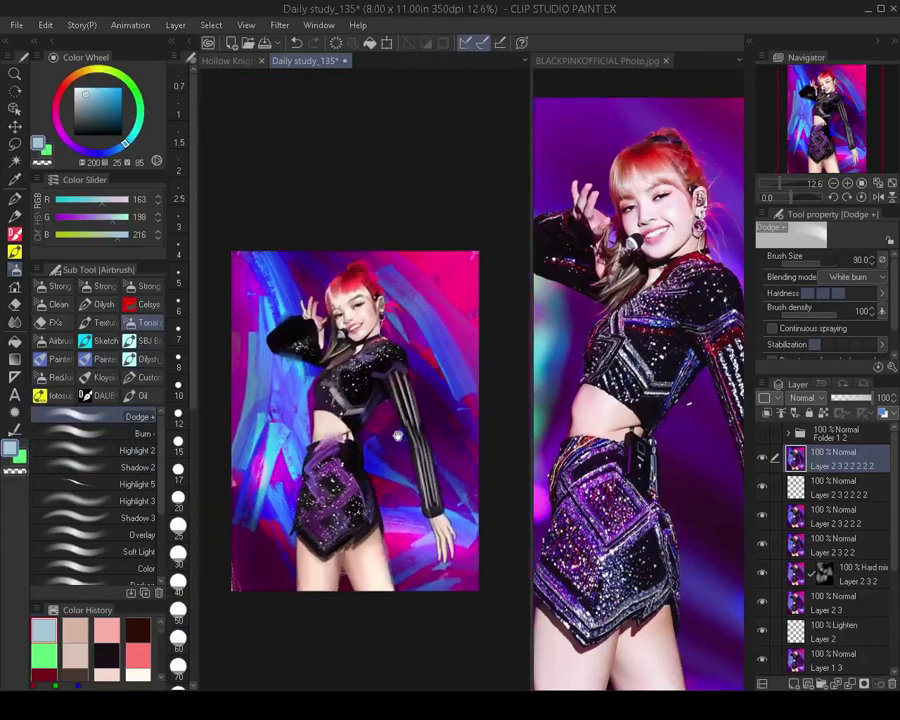
scroll(394, 371, "up", 4)
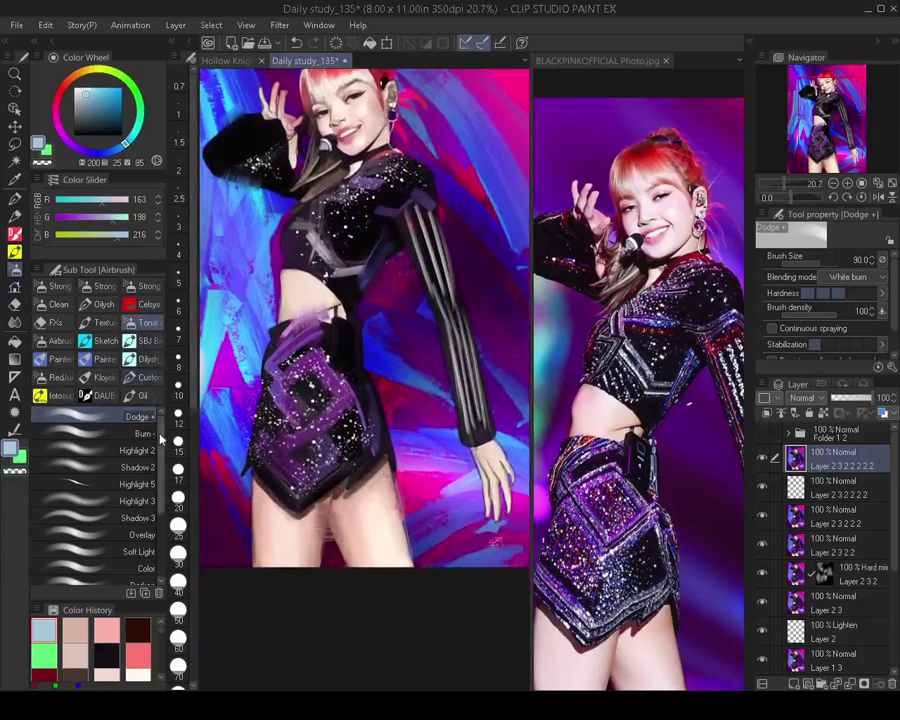
left_click(143, 395)
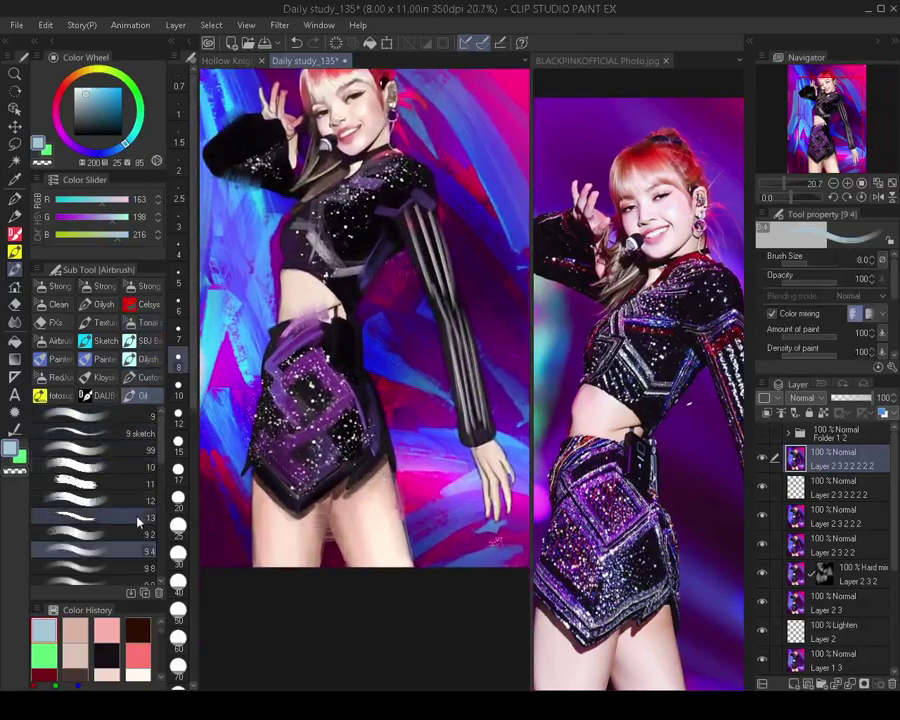
left_click(133, 566)
scroll(150, 578, "down", 1)
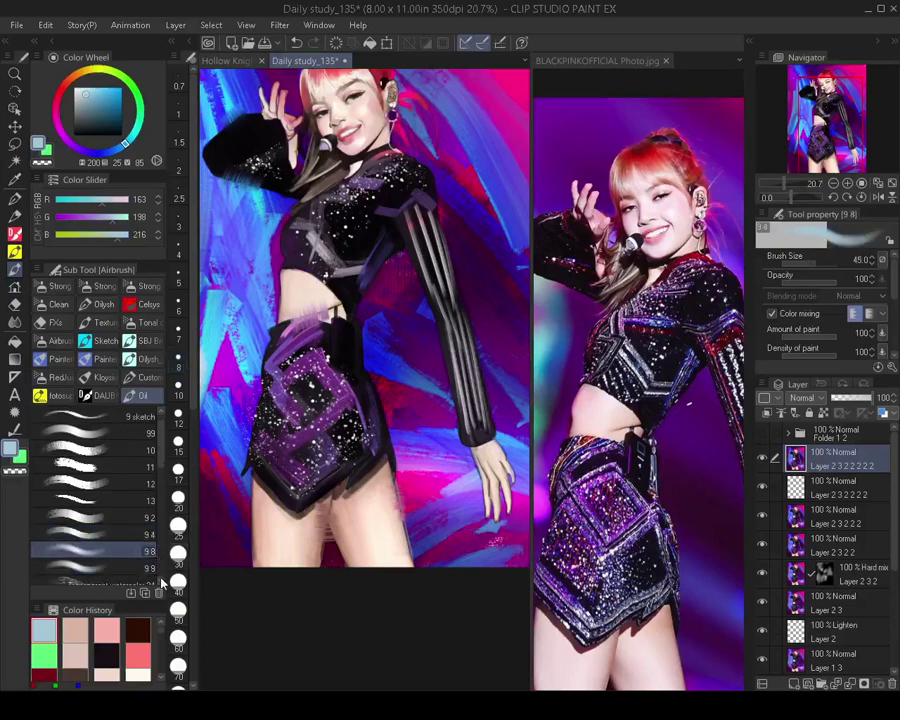
left_click(148, 567)
left_click(377, 537, "alt")
left_click_drag(373, 537, 371, 525)
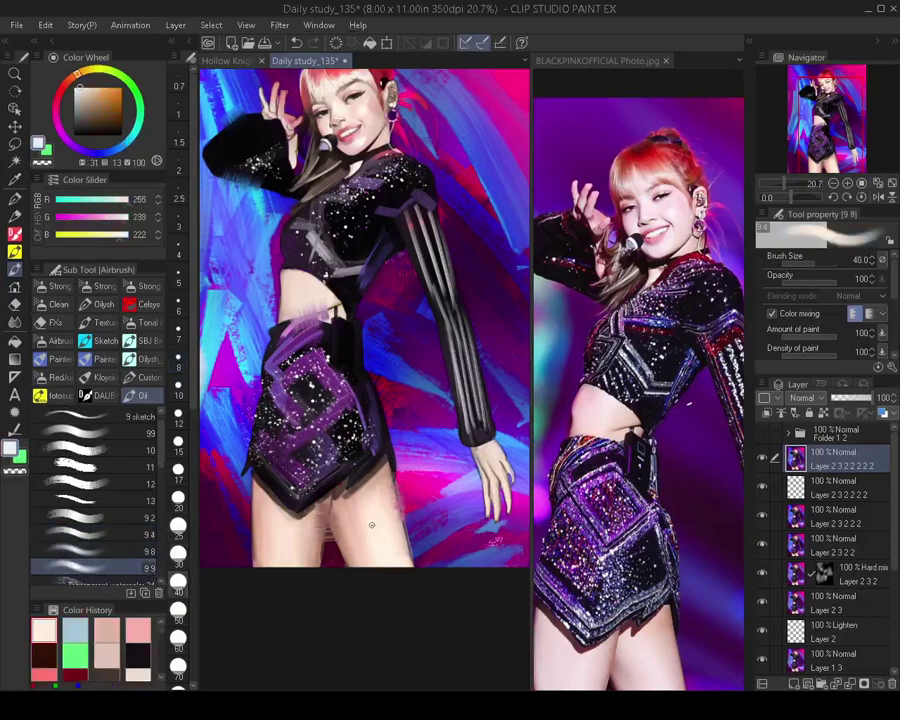
key("bracketright")
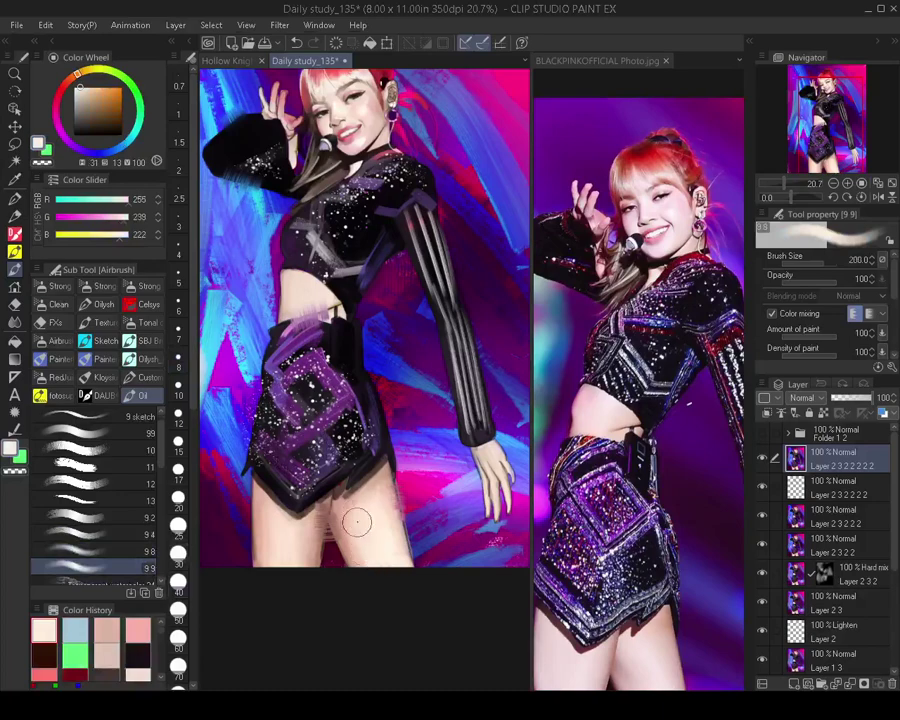
mouse_move(377, 491)
left_mouse_down()
mouse_move(351, 506)
mouse_move(372, 483)
mouse_move(390, 559)
left_mouse_up()
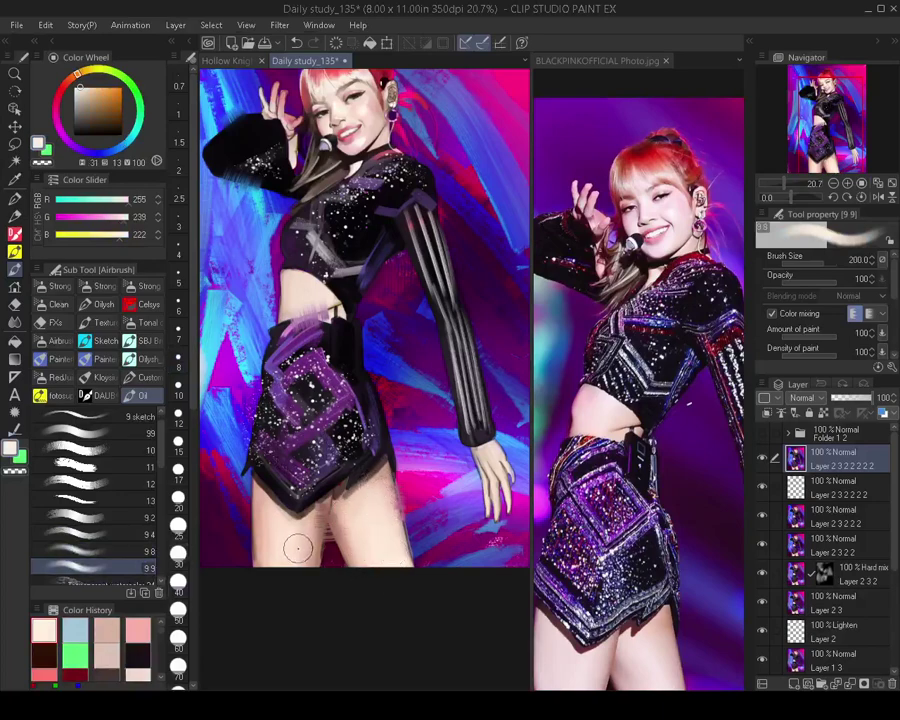
mouse_move(288, 551)
left_mouse_down()
mouse_move(295, 535)
mouse_move(295, 588)
left_mouse_up()
mouse_move(274, 517)
left_mouse_down()
mouse_move(268, 553)
mouse_move(267, 507)
mouse_move(265, 570)
mouse_move(275, 522)
left_mouse_up()
scroll(310, 608, "down", 2)
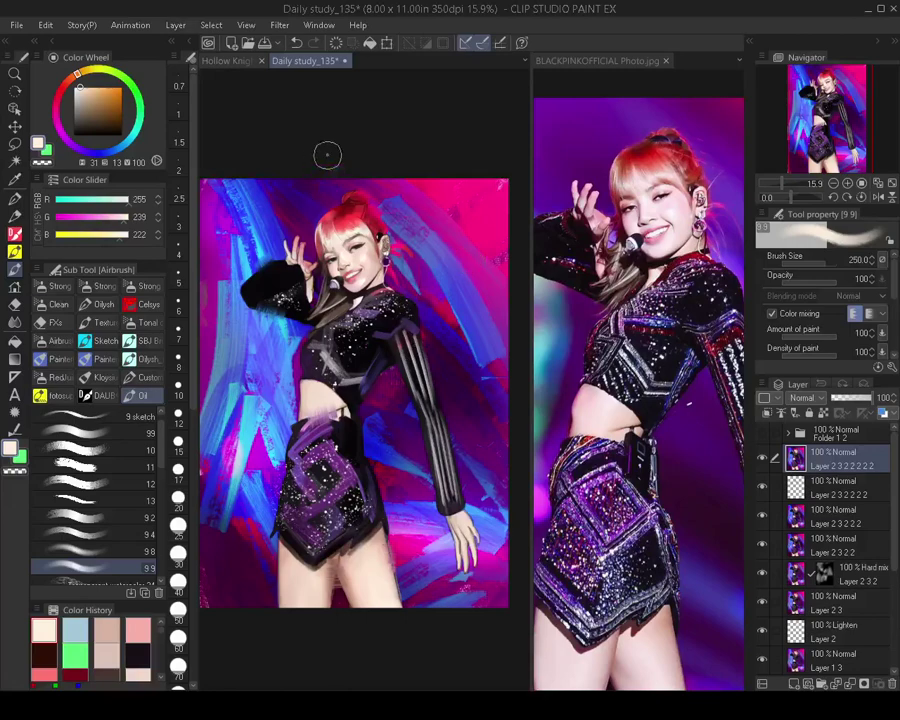
Sample red from the hair (RGB 252, 49, 61), try the IK 7 Pen 2 brush at size 150 across the cheek, and undo the stroke
scroll(405, 223, "up", 5)
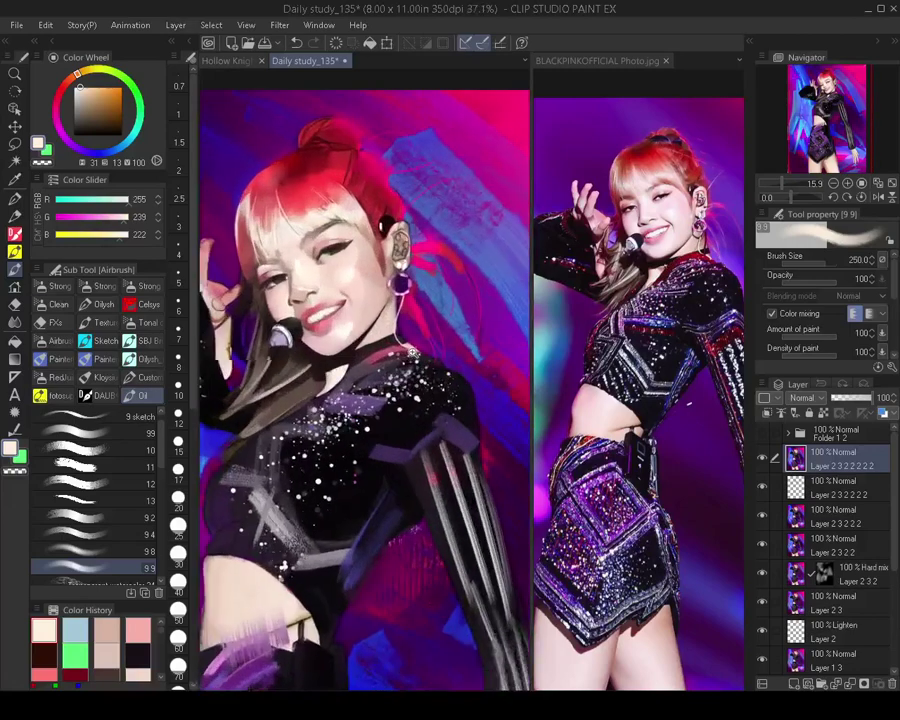
left_click(310, 155, "alt")
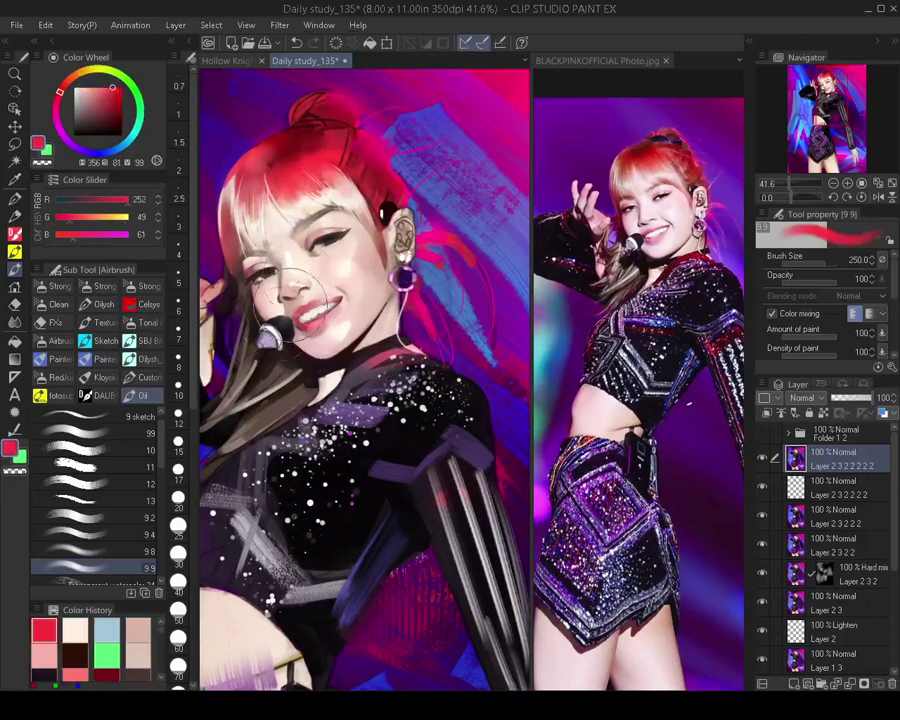
left_click(146, 340)
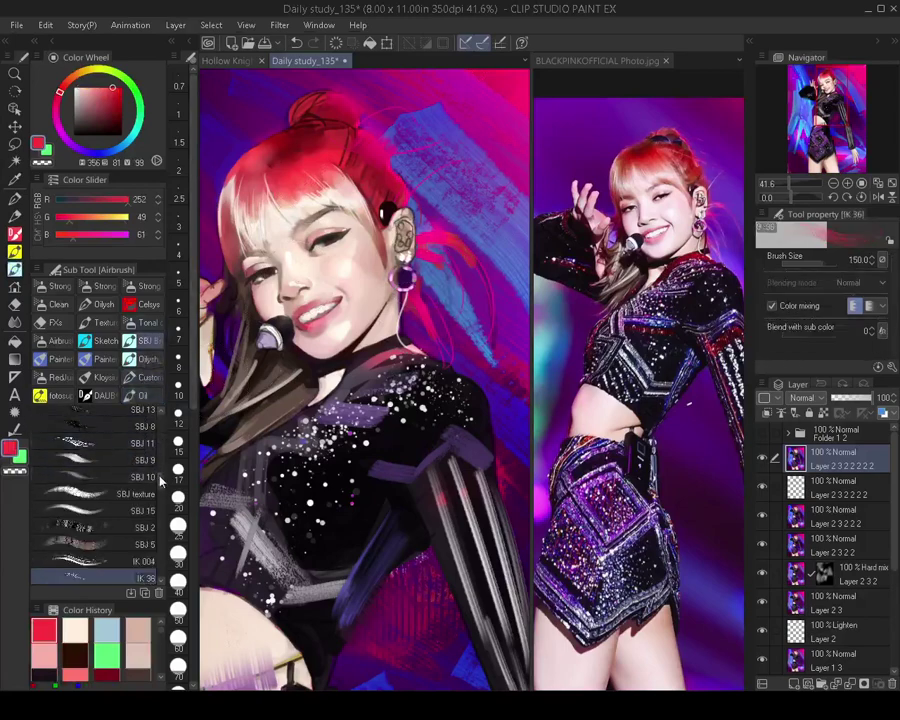
scroll(160, 490, "down", 3)
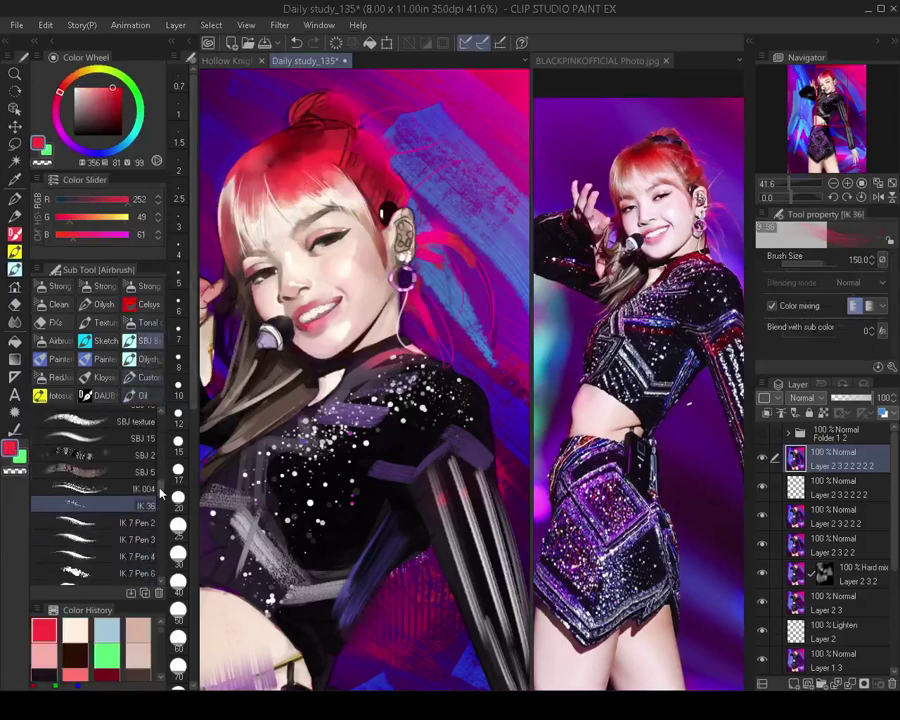
left_click(125, 522)
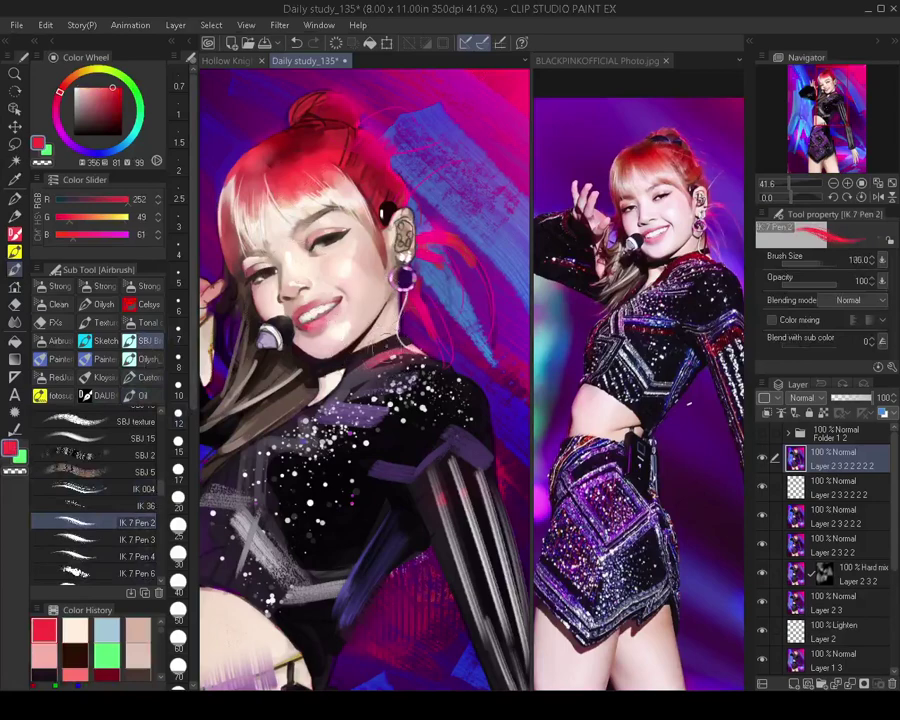
key("[")
key("]")
key("]")
left_click_drag(356, 261, 330, 318)
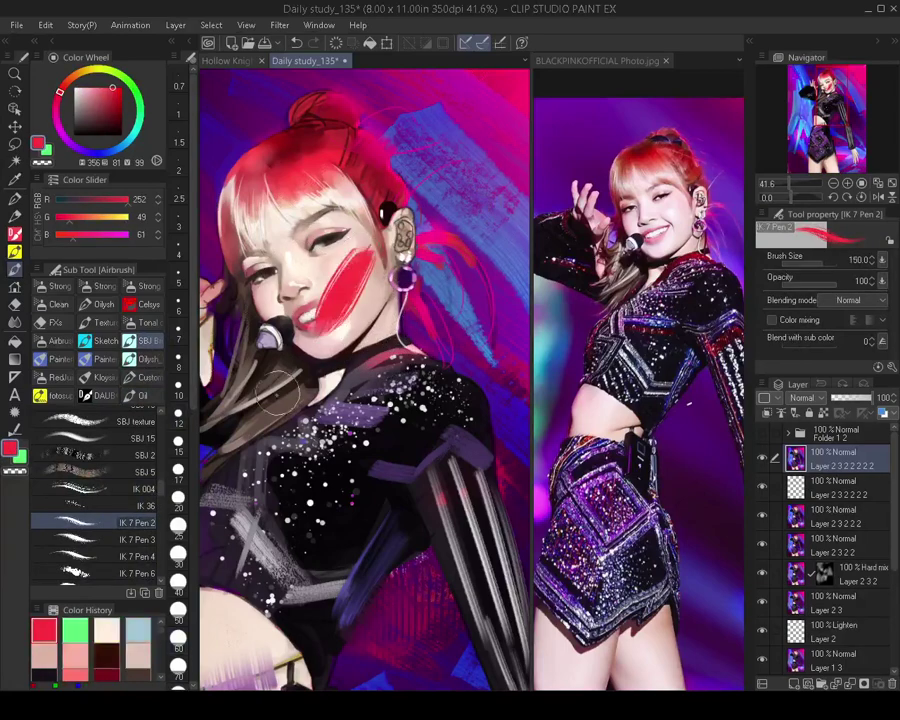
key("ctrl+z")
Paint red accents along the top's collar and the upper sleeve band with IK 7 Pen 2, using sizes 70 and 90
key("bracketleft")
key("bracketleft")
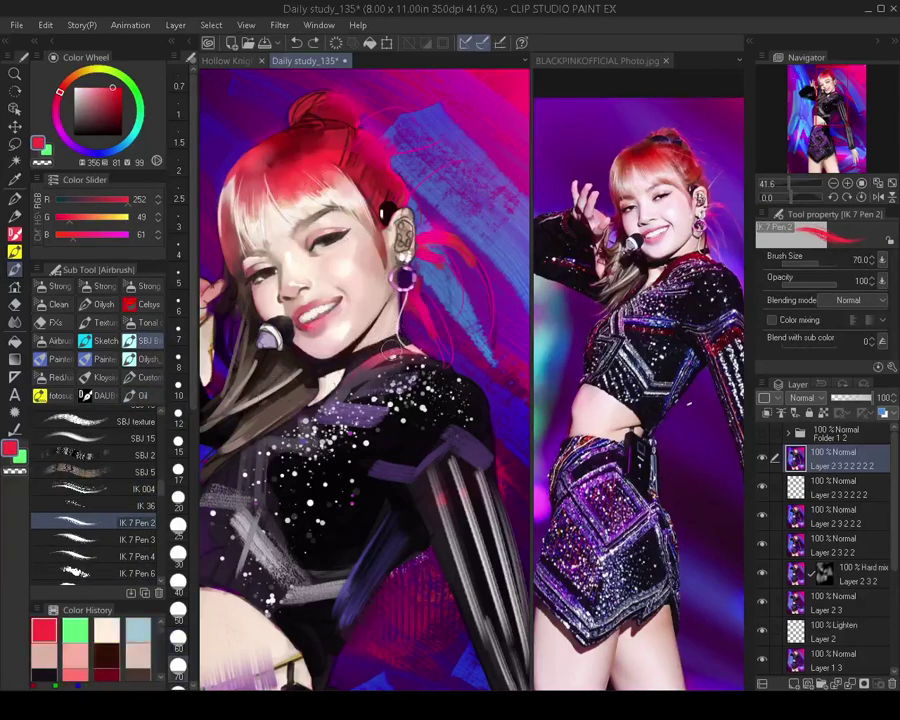
left_click_drag(420, 393, 404, 330)
key("bracketright")
key("bracketright")
left_click_drag(396, 432, 441, 405)
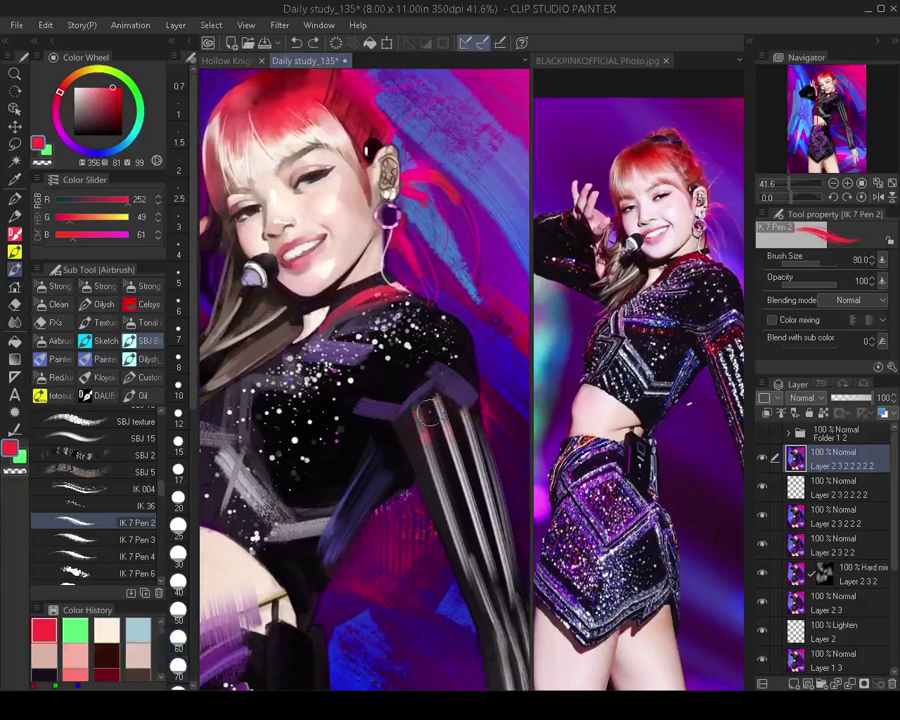
key("bracketright")
scroll(438, 394, "down", 4)
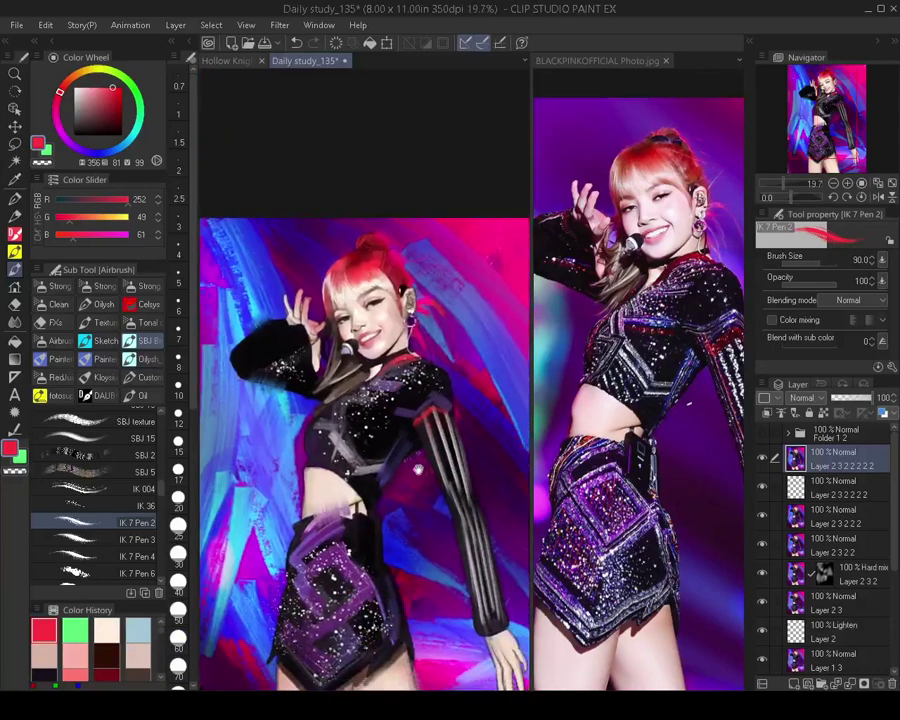
Try a thin stroke down the upper skirt in sampled purple (RGB 179, 106, 175) at size 17.5, undoing it
scroll(413, 466, "up", 4)
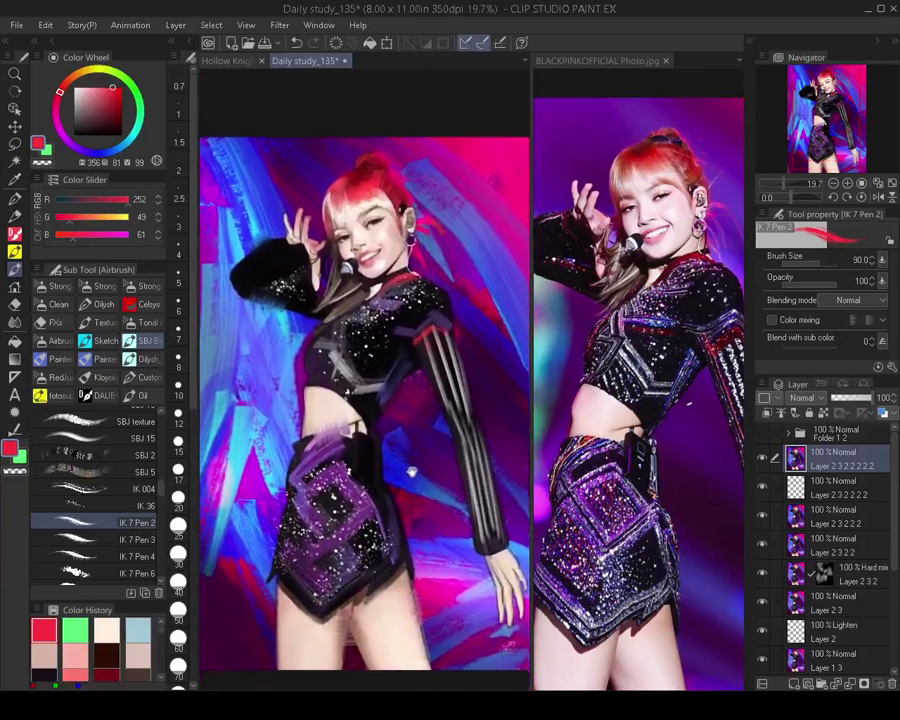
left_click(277, 430, "alt")
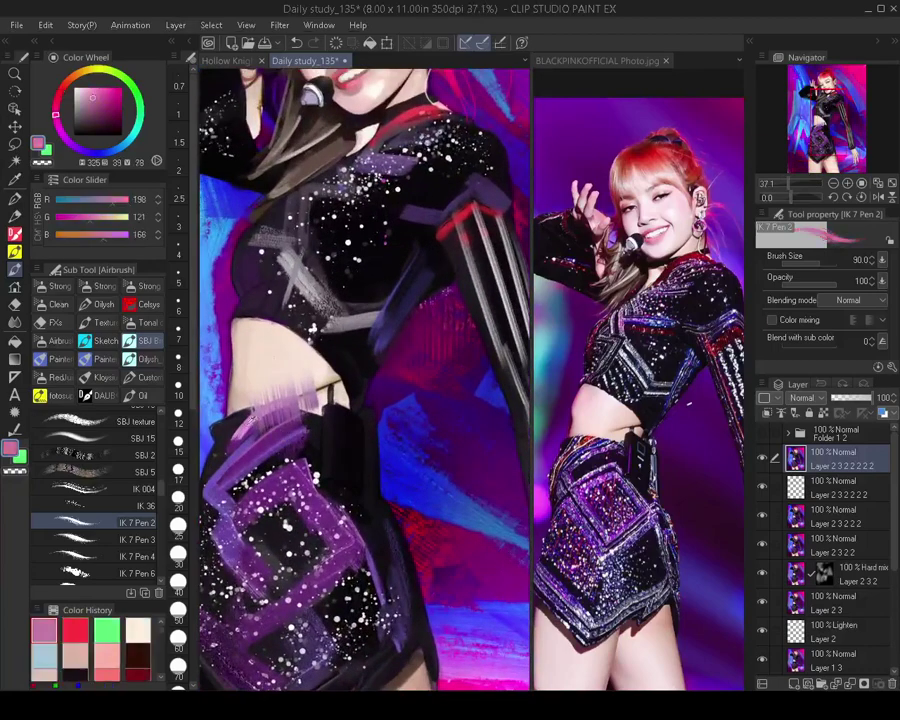
left_click(284, 413, "alt")
key("bracketleft")
key("bracketleft")
key("bracketleft")
key("bracketleft")
key("bracketleft")
key("bracketleft")
key("bracketleft")
key("bracketleft")
key("bracketleft")
left_click_drag(331, 419, 332, 473)
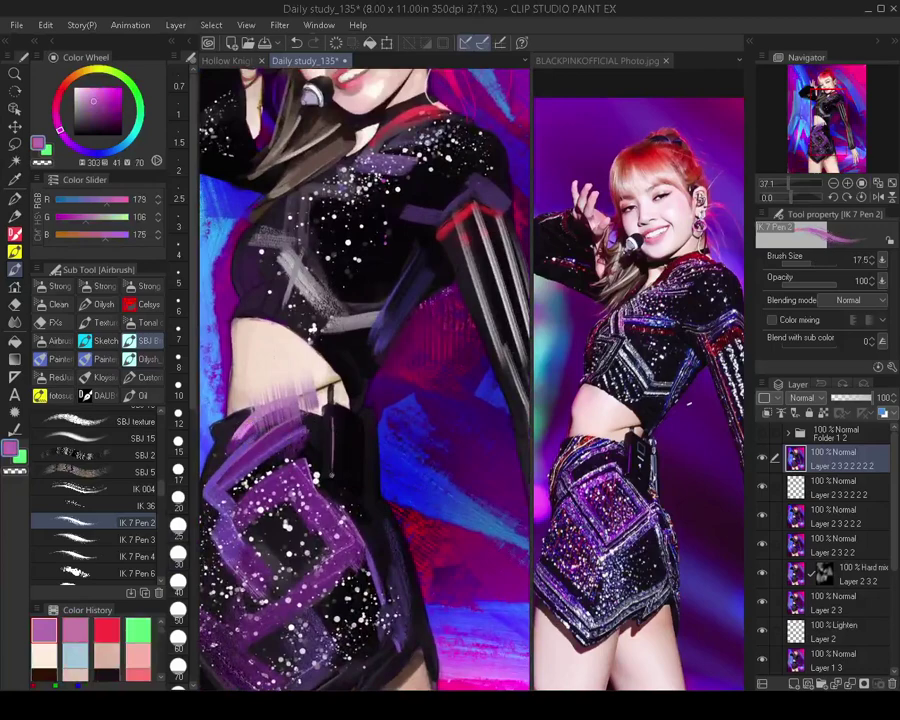
key("ctrl+z")
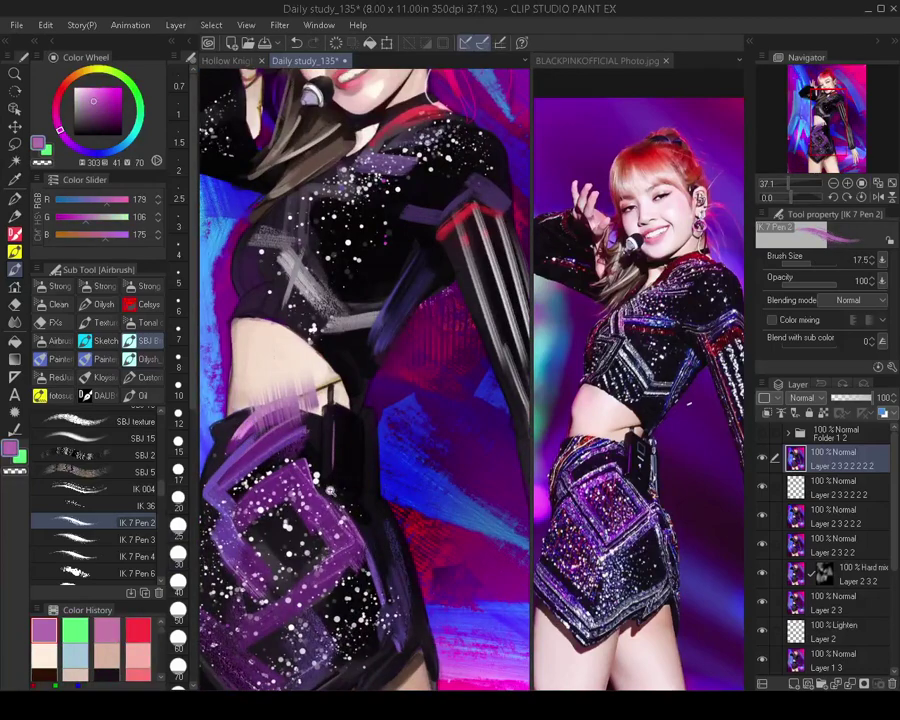
Compare the whole painting with the full-length reference photo
scroll(330, 370, "down", 4)
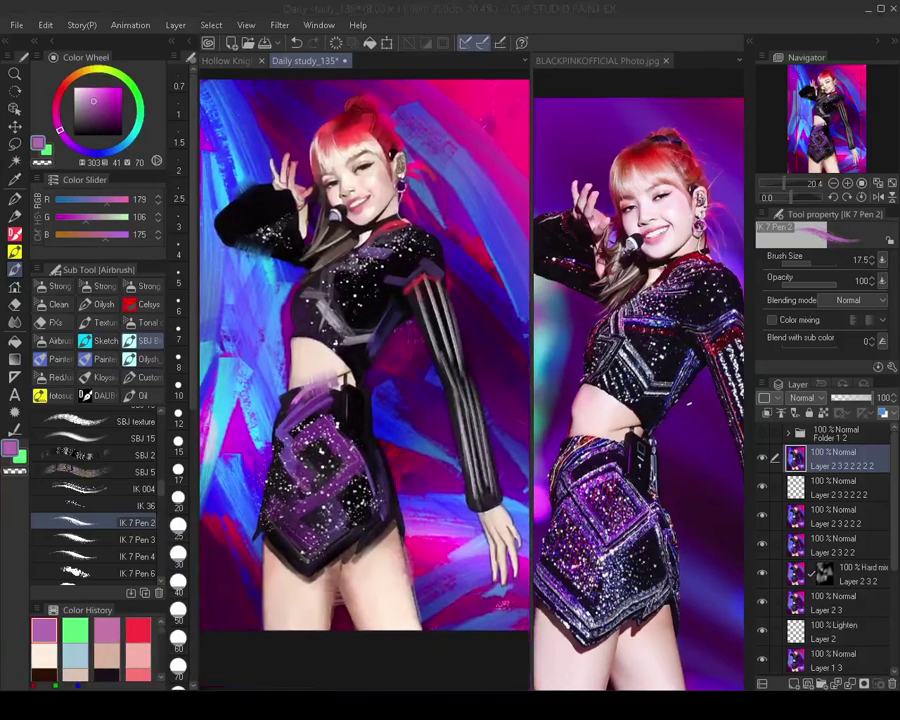
left_click_drag(396, 440, 402, 488)
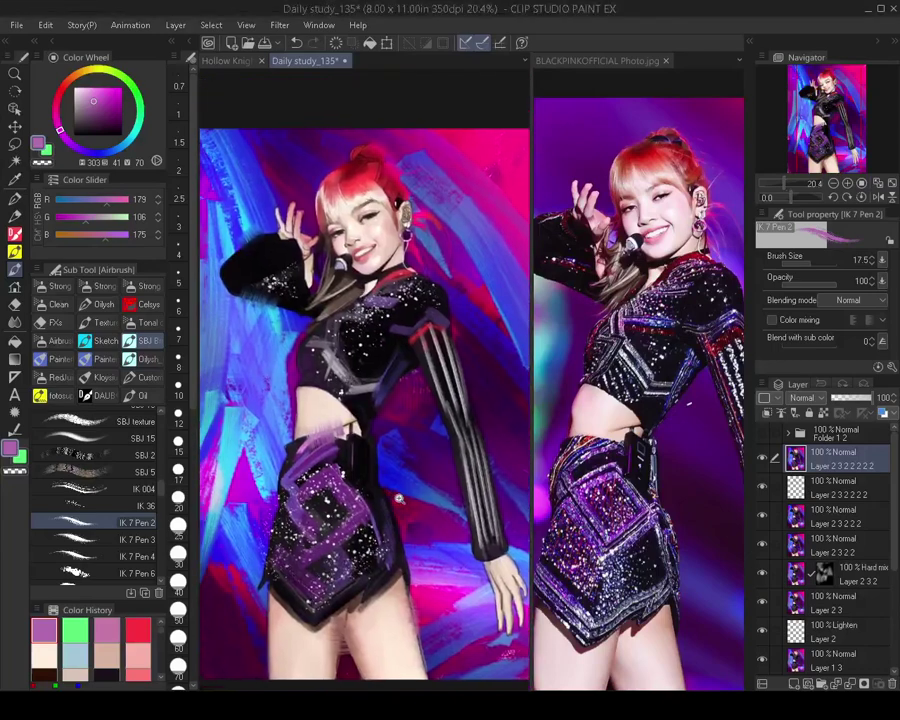
scroll(401, 485, "down", 2)
scroll(403, 443, "up", 1)
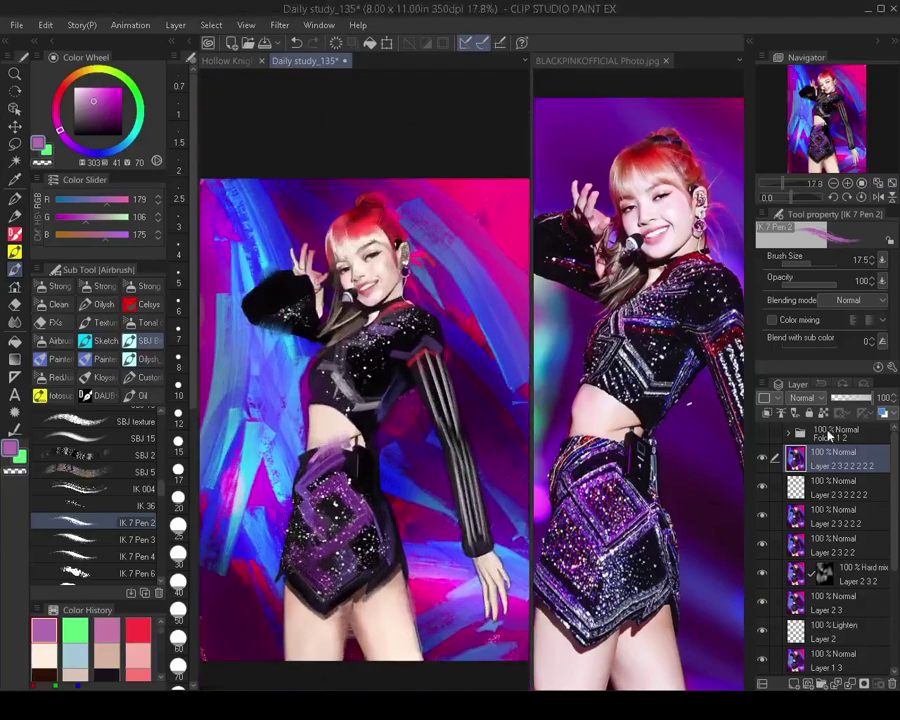
left_click(648, 513)
scroll(645, 516, "down", 5)
mouse_move(652, 555)
left_mouse_down()
mouse_move(635, 520)
mouse_move(591, 522)
left_mouse_up()
left_click(325, 425)
Refine the outer edge of the bare waist with Oil brush 9 4 in sampled skin (RGB 232, 206, 190) at sizes 35 and 40, undoing one stroke
scroll(318, 422, "up", 3)
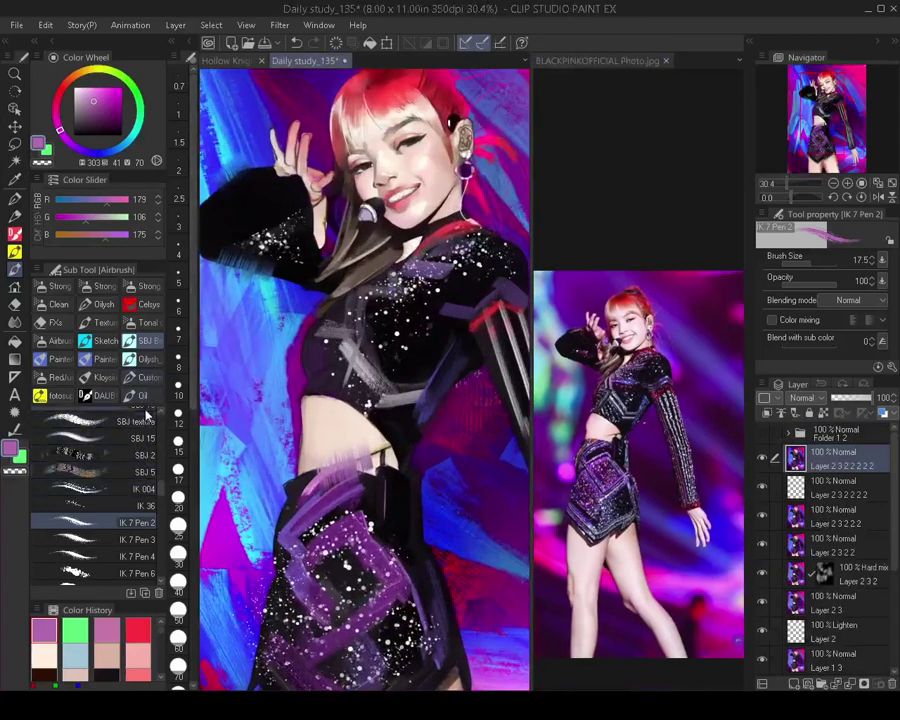
left_click(143, 396)
left_click(144, 535)
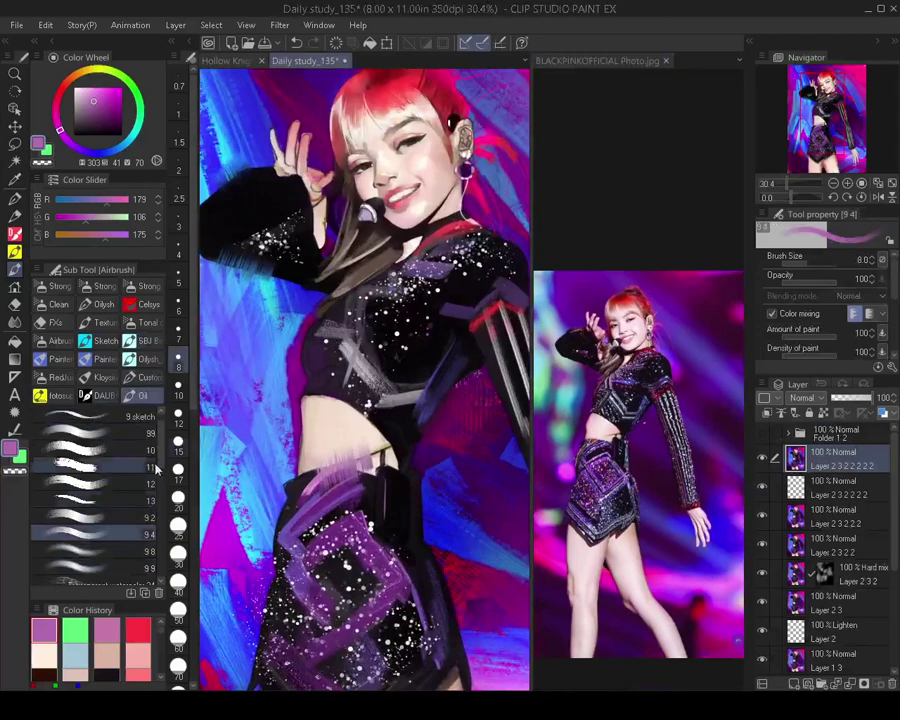
left_click(310, 400, "alt")
key("]")
key("]")
key("]")
key("]")
key("]")
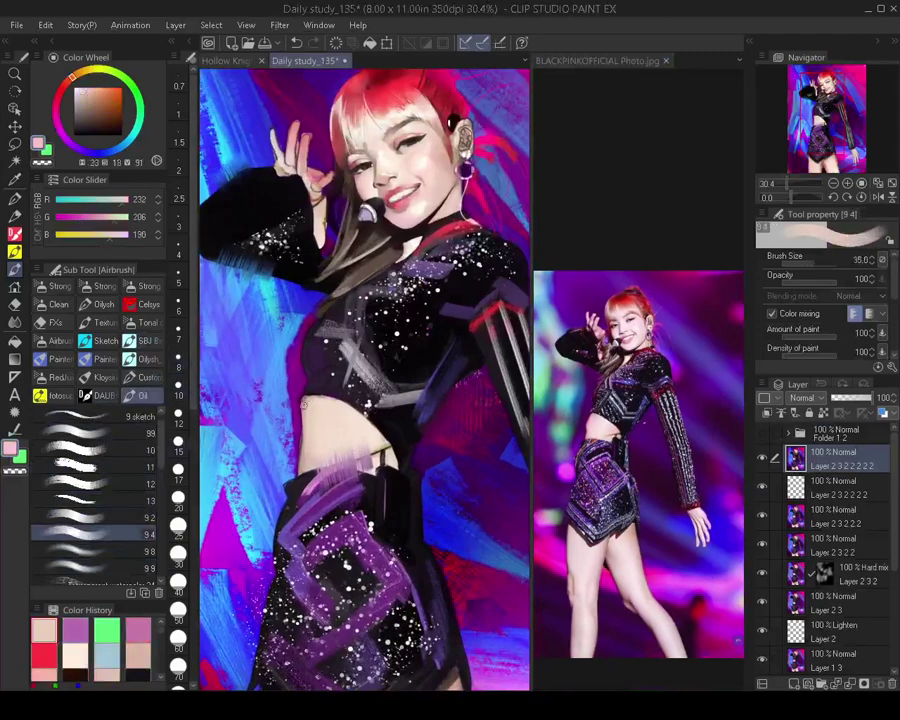
key("bracketright")
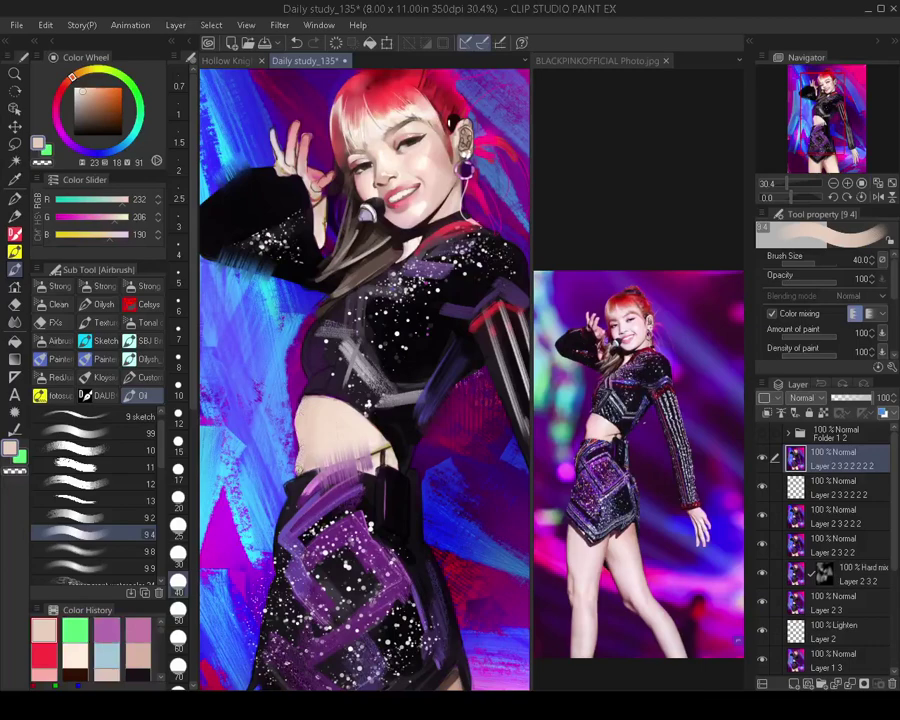
key("ctrl+z")
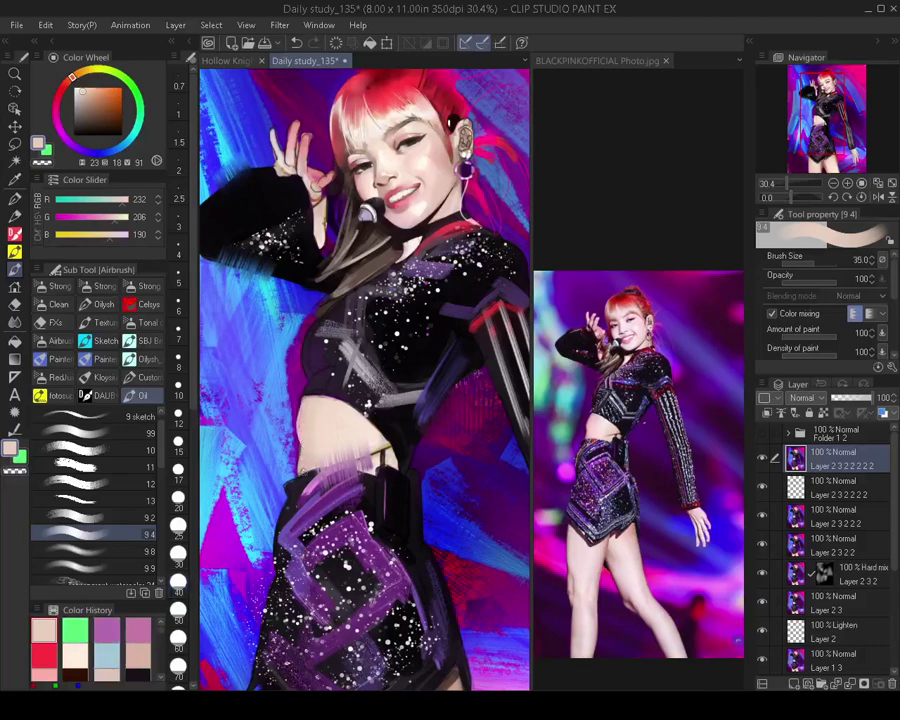
left_click_drag(320, 460, 302, 484)
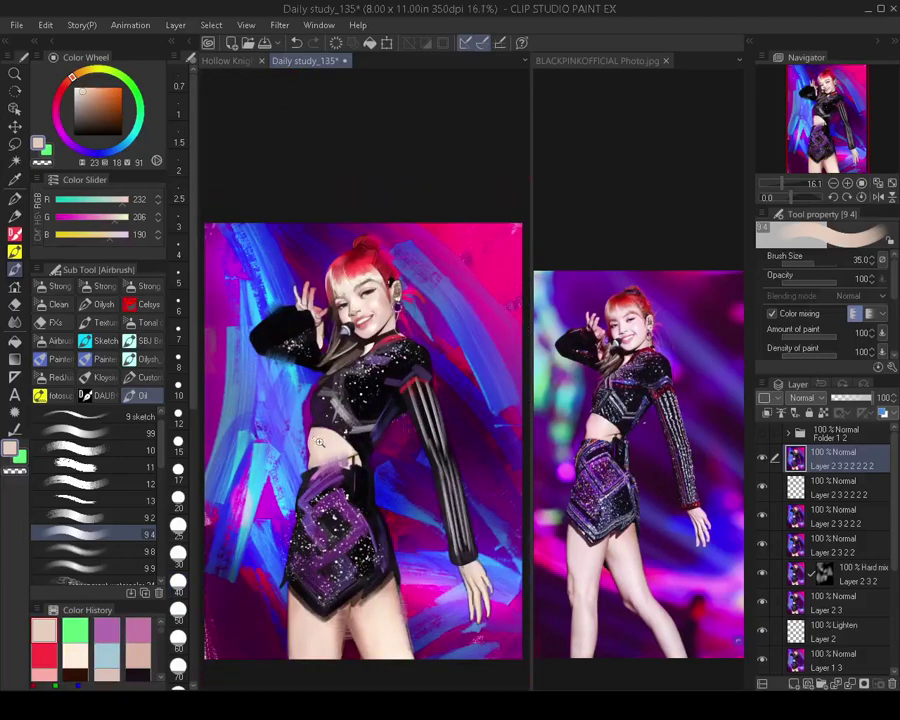
Shade the outer edge of the bare waist with the Shadow 2 brush in red sampled from the hair (RGB 255, 47, 57), reducing the size to 15
scroll(319, 441, "up", 3)
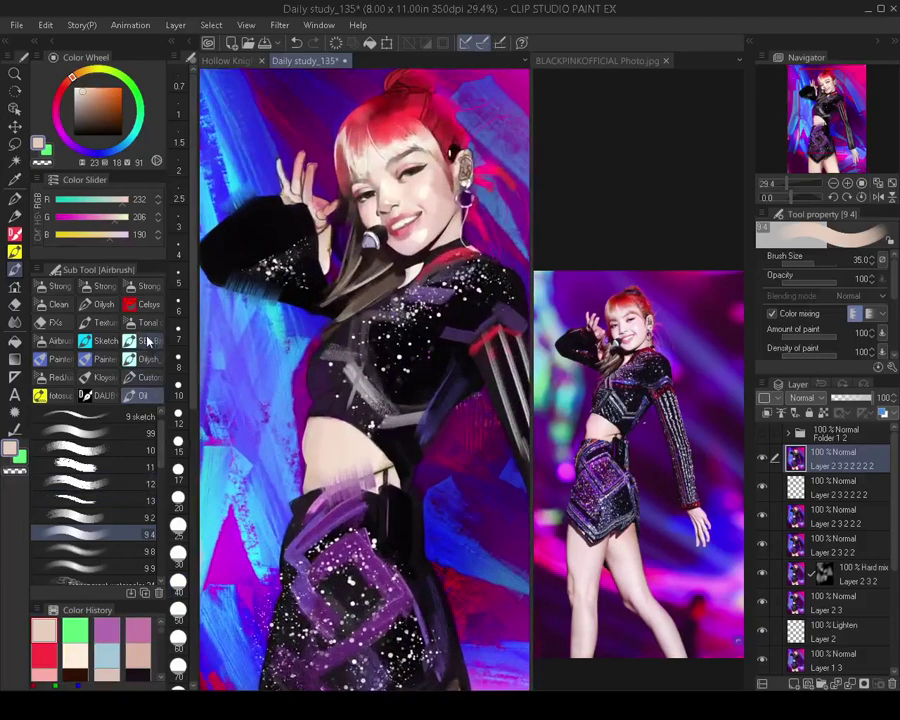
left_click(146, 322)
left_click(139, 435)
left_click(138, 451)
left_click(138, 467)
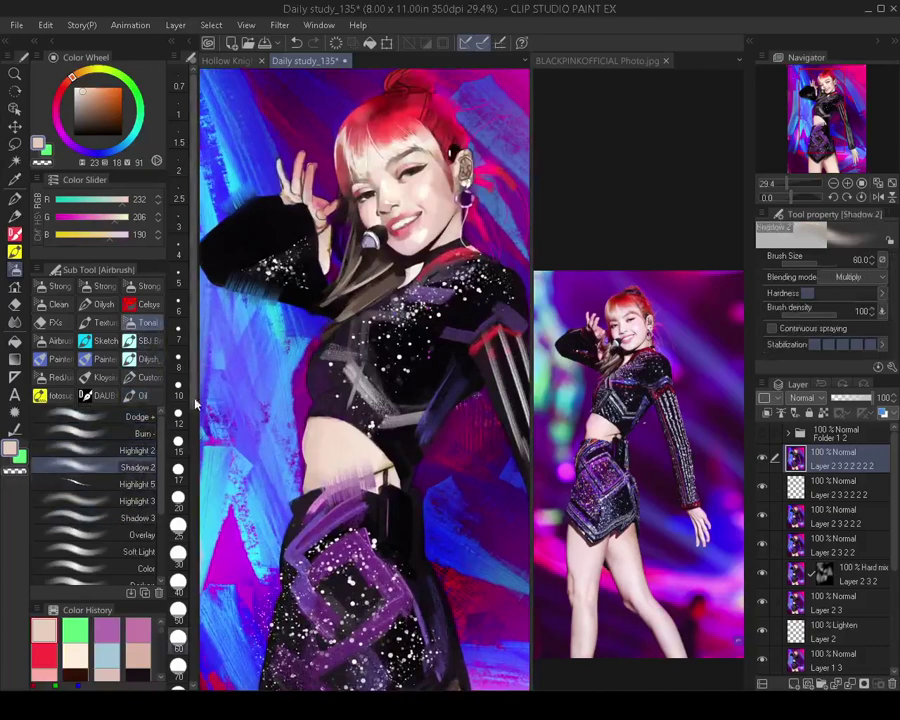
left_click(440, 114, "alt")
key("bracketleft")
left_click_drag(366, 256, 324, 308)
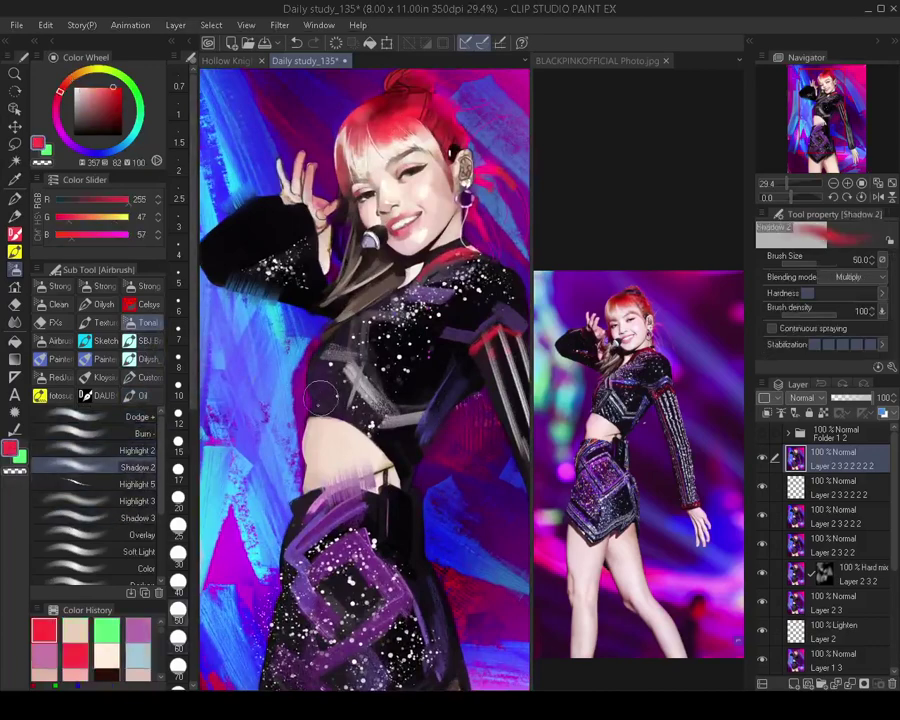
key("bracketleft")
key("bracketleft")
key("bracketleft")
key("bracketleft")
key("bracketleft")
key("bracketleft")
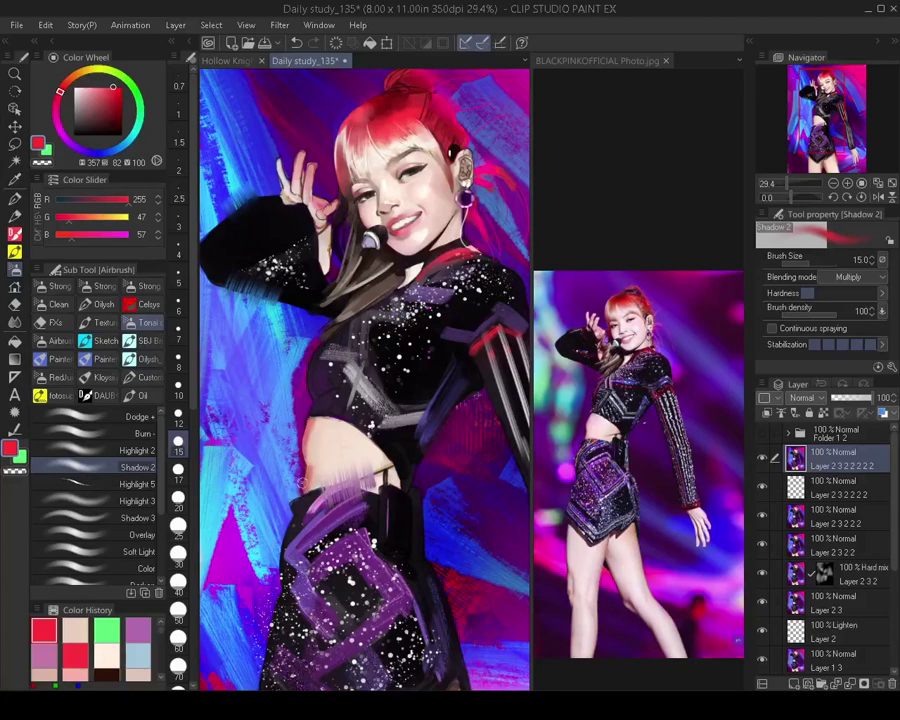
scroll(303, 479, "down", 5)
scroll(320, 460, "up", 4)
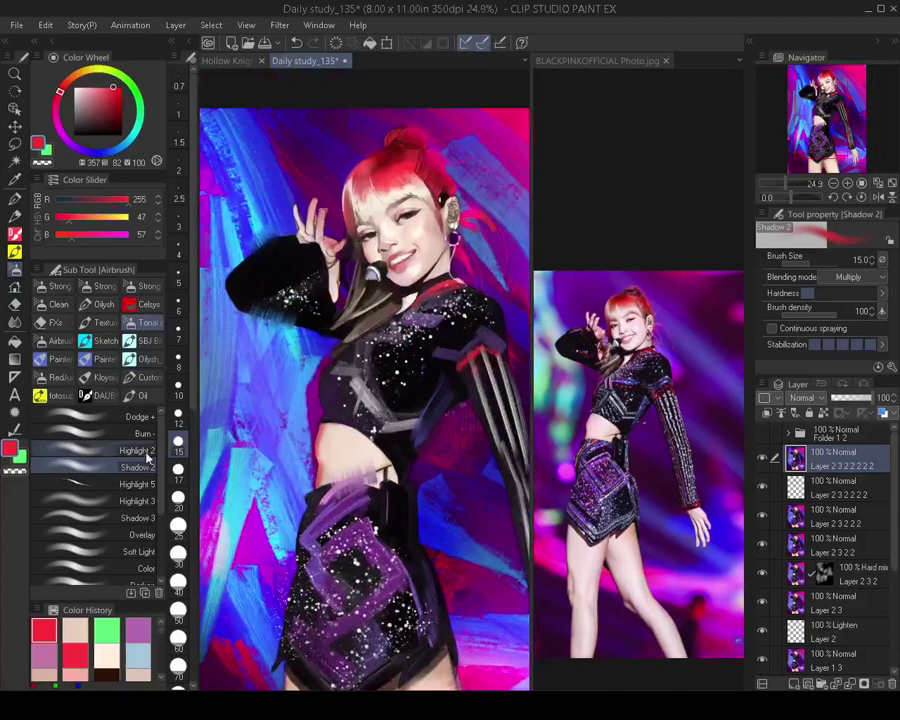
Soften the bare waist with the Oil brush 9 9 in sampled skin (RGB 232, 206, 189), reducing the size to 80
left_click(143, 395)
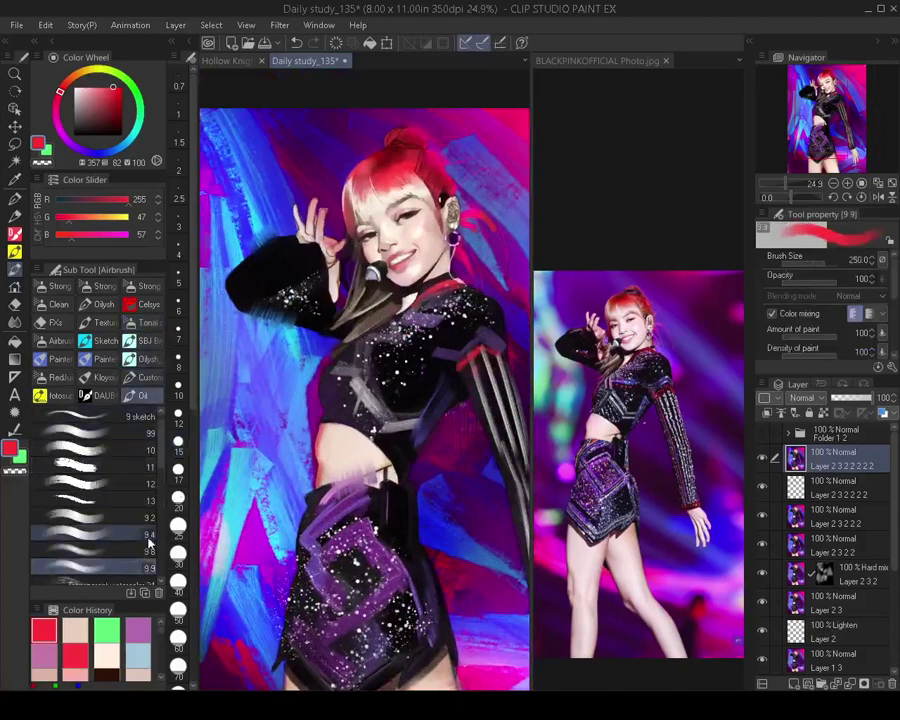
left_click(332, 437, "alt")
key("bracketleft")
key("bracketleft")
key("bracketleft")
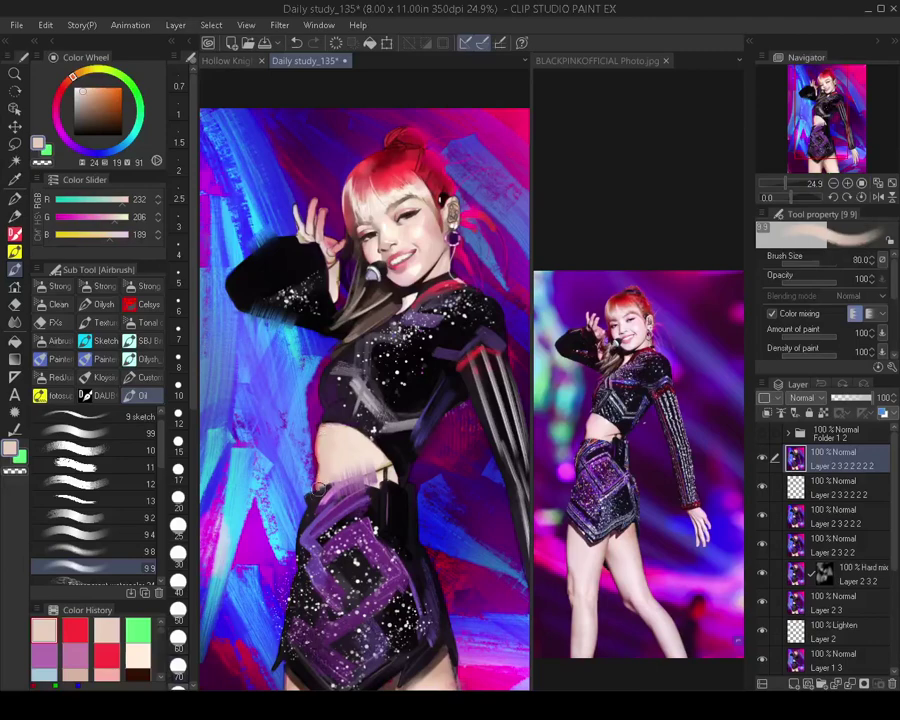
Check the whole painting flipped horizontally and return it to its normal orientation
scroll(319, 488, "down", 2)
key("h")
key("h")
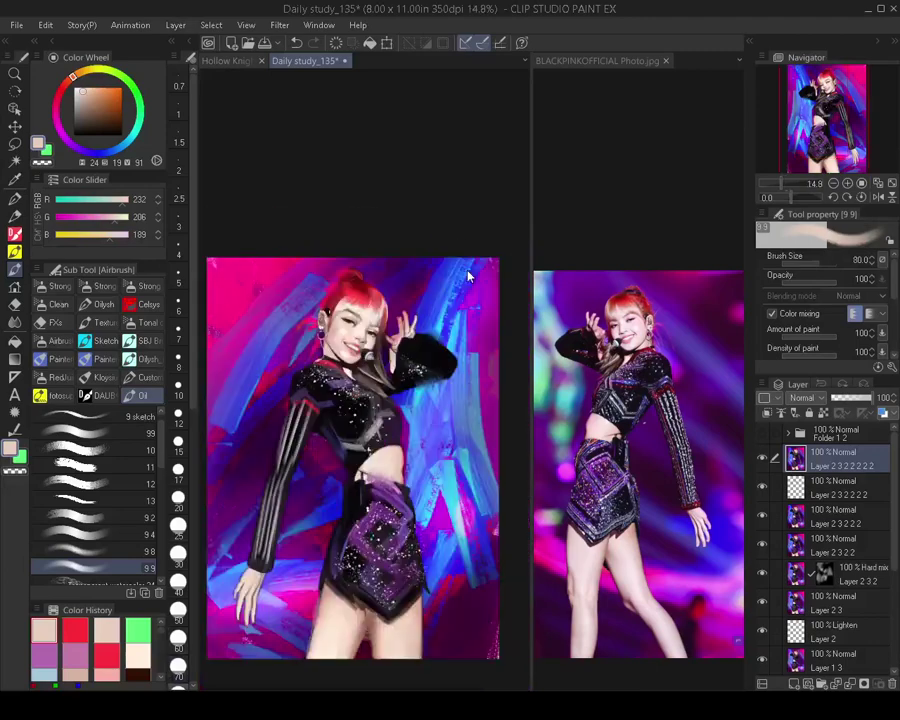
mouse_move(388, 428)
left_mouse_down()
mouse_move(392, 449)
mouse_move(372, 420)
left_mouse_up()
scroll(392, 448, "up", 2)
scroll(374, 420, "down", 1)
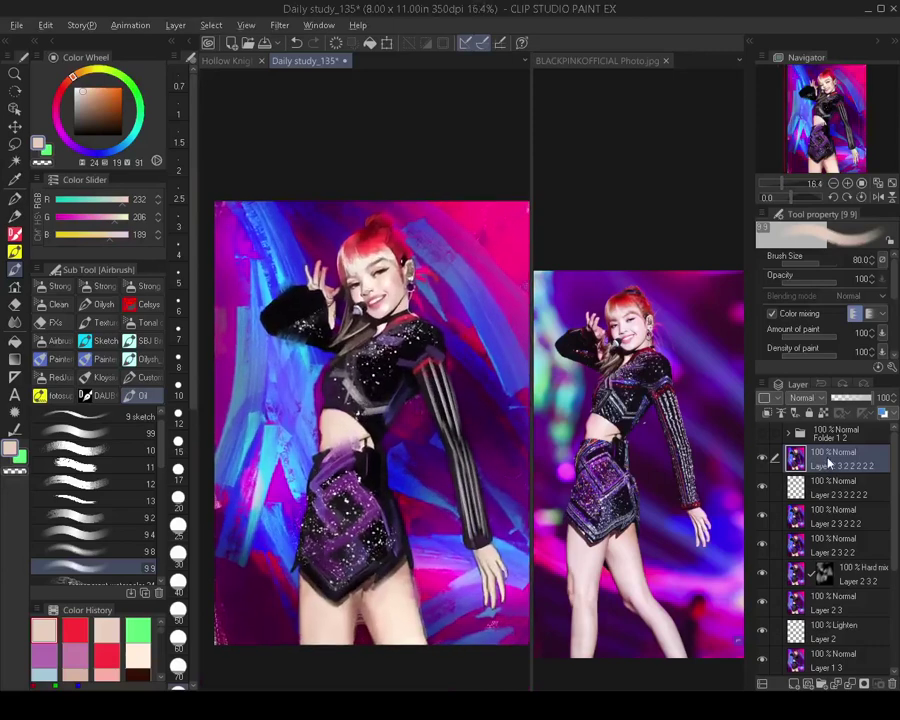
Duplicate the top painting layer and sharpen it with Unsharp mask at radius 11, strength 255 and threshold 1
left_click_drag(838, 455, 838, 455)
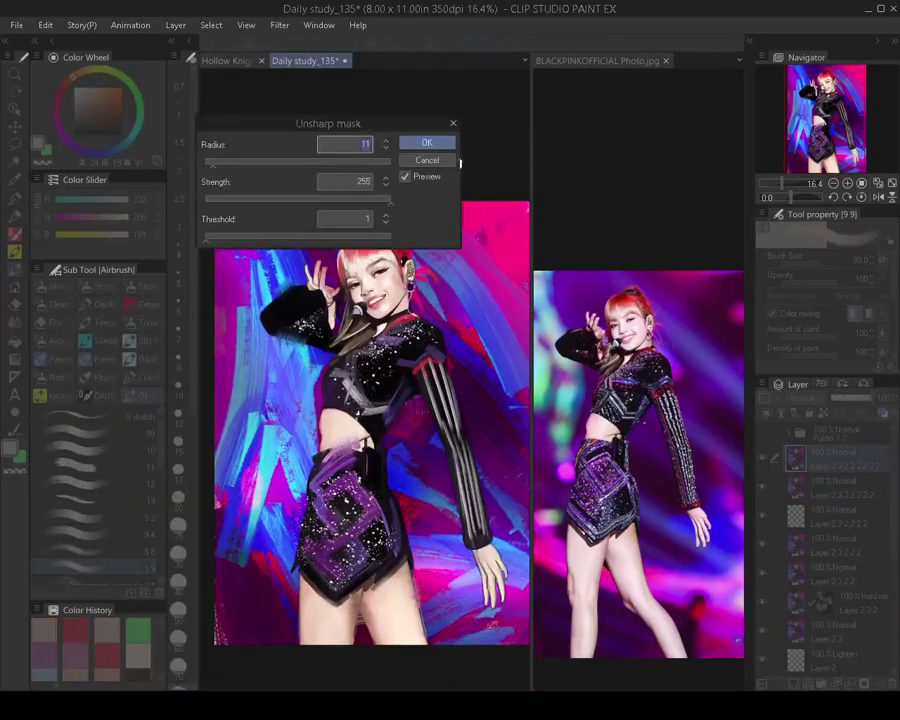
left_click(428, 145)
left_click_drag(390, 392, 388, 416)
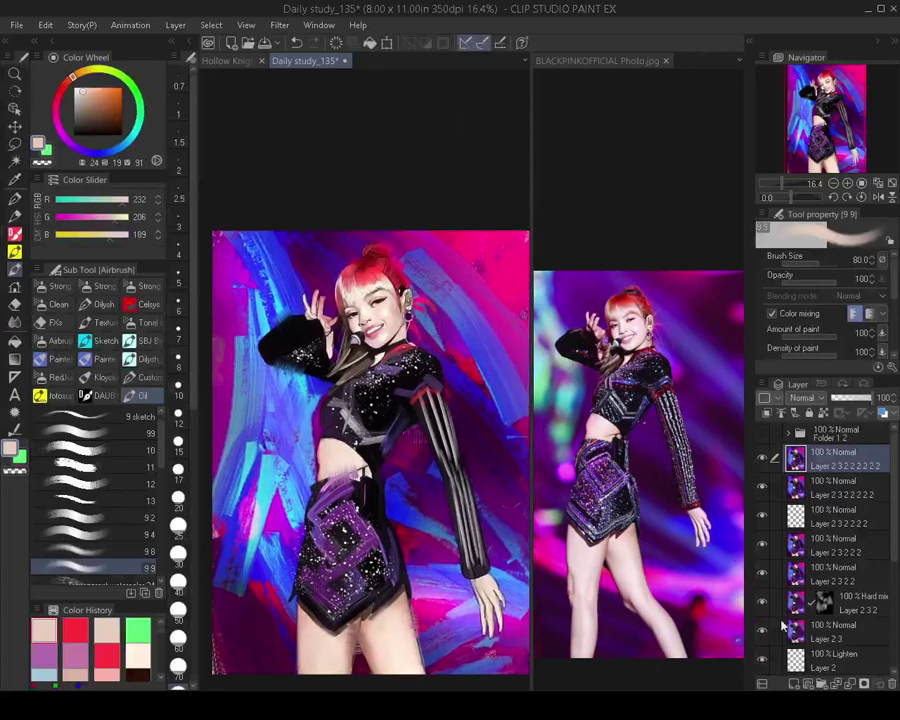
Hide the whole top layer behind a black layer mask and choose the SBJ brush IK 31
left_click(857, 684)
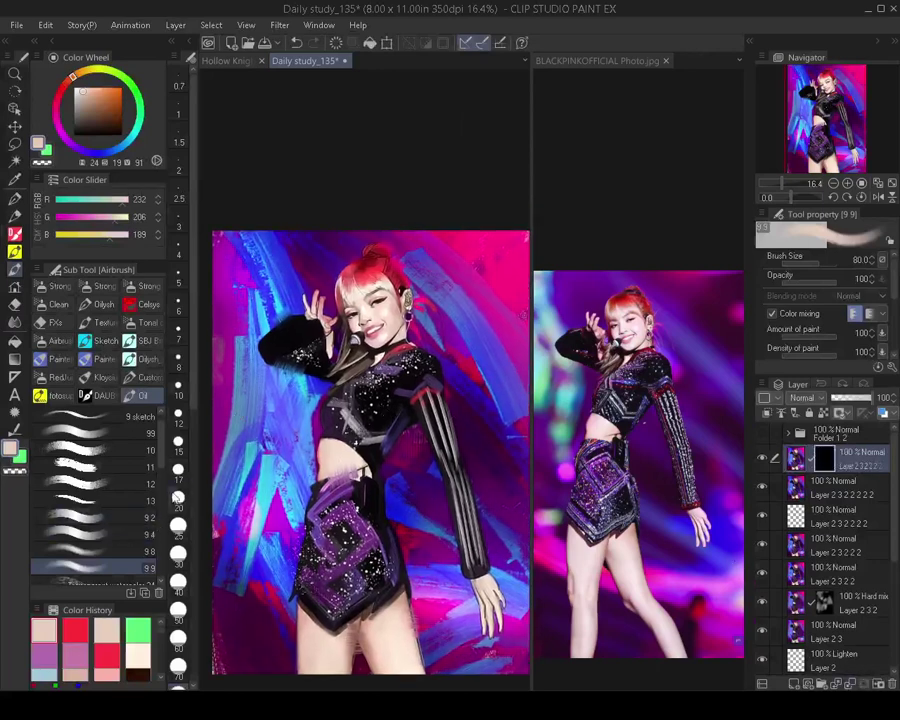
left_click(135, 378)
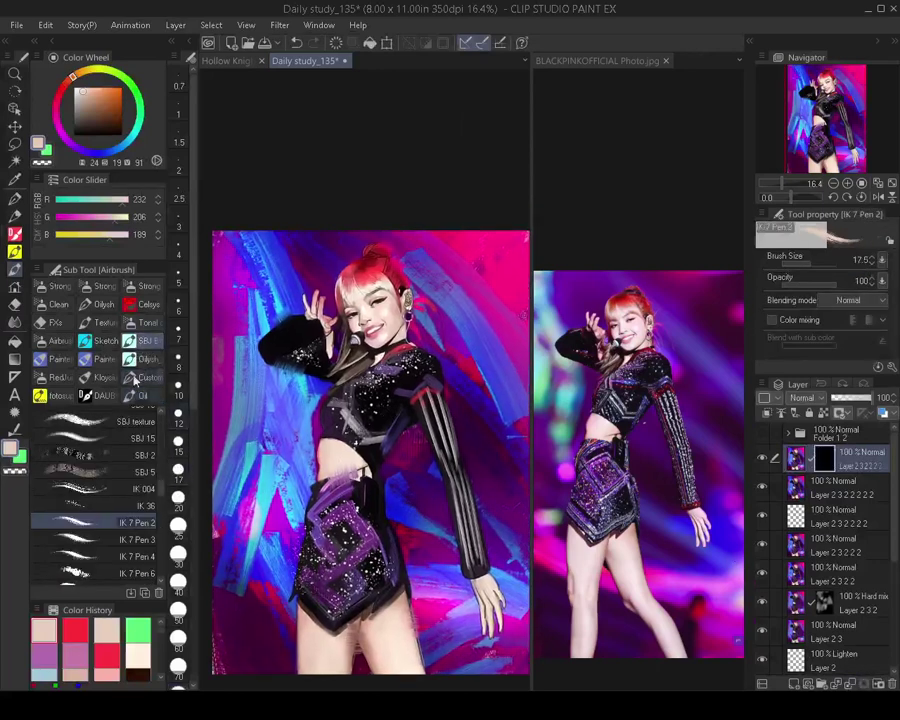
scroll(165, 505, "up", 5)
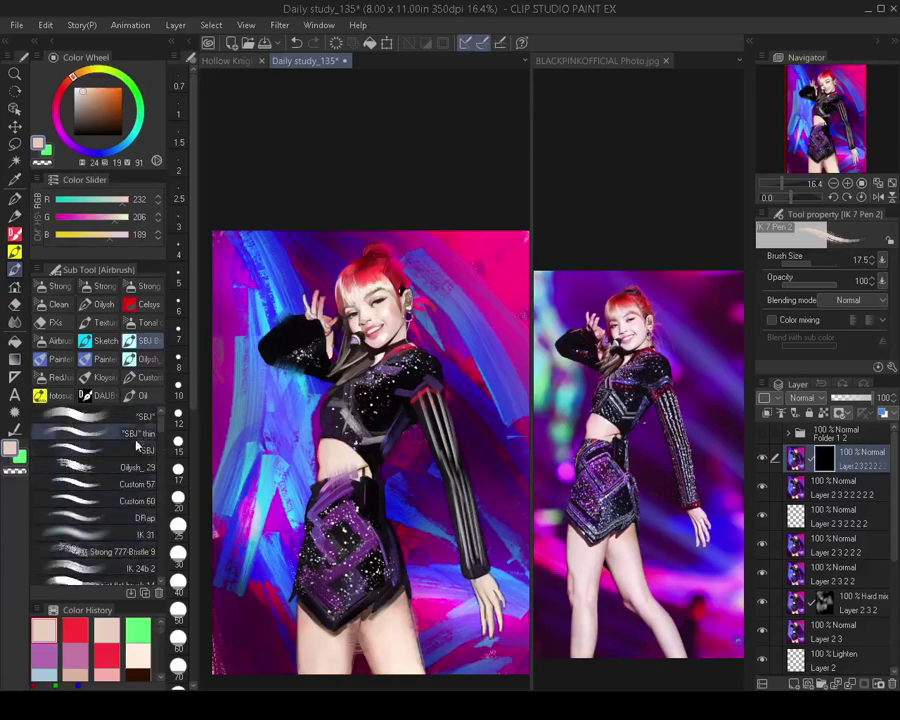
left_click(128, 537)
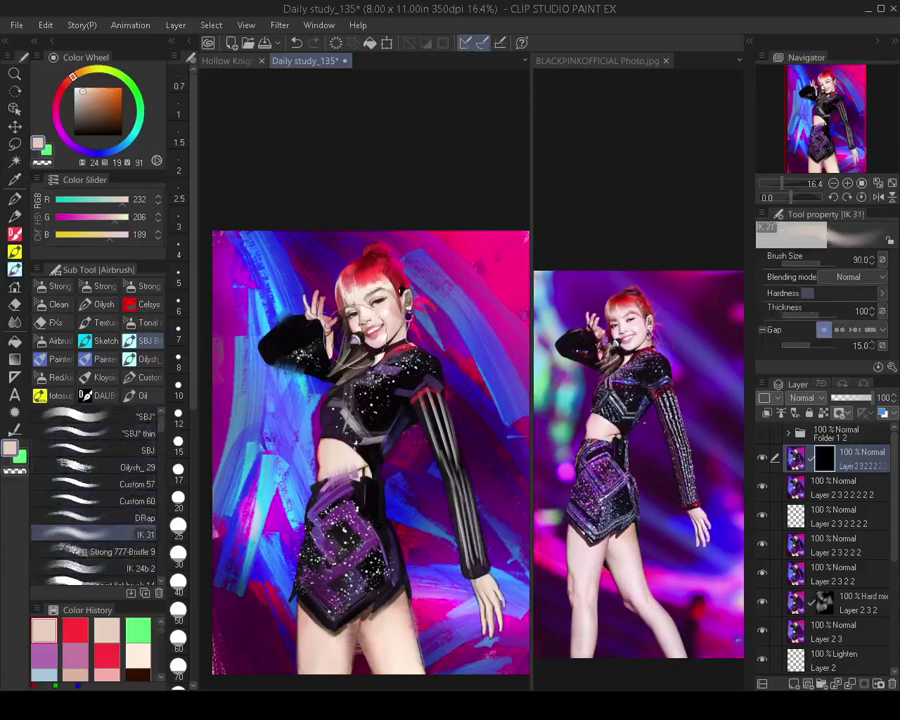
Reveal the sharpening on the nose and facial features by painting the mask with IK 31 at size 17.5
scroll(408, 449, "up", 6)
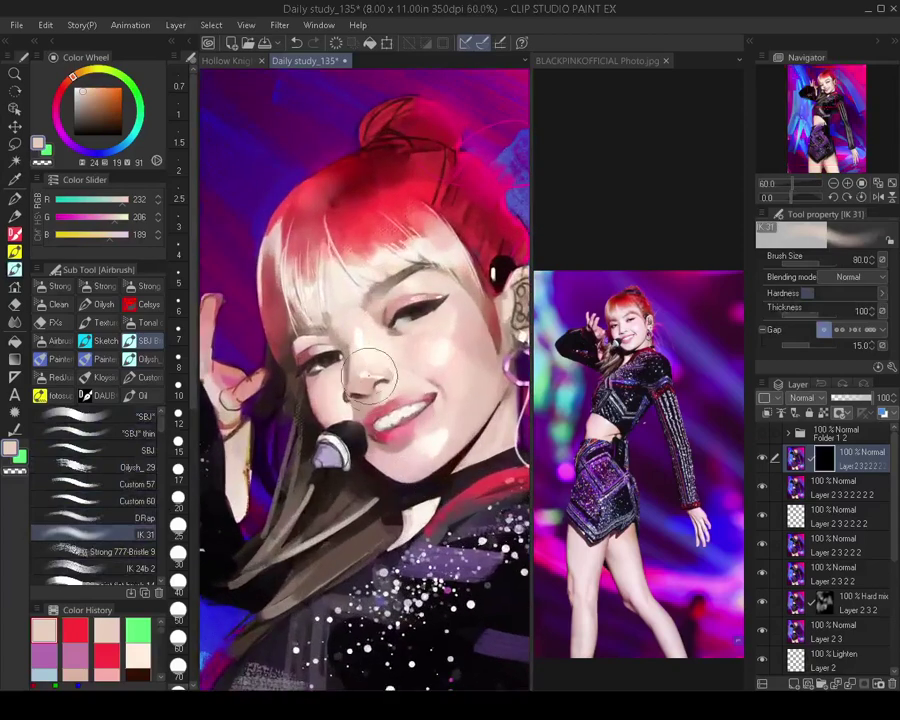
key("bracketleft")
key("bracketleft")
key("bracketleft")
key("bracketleft")
key("bracketleft")
key("bracketleft")
key("bracketleft")
key("bracketleft")
key("bracketleft")
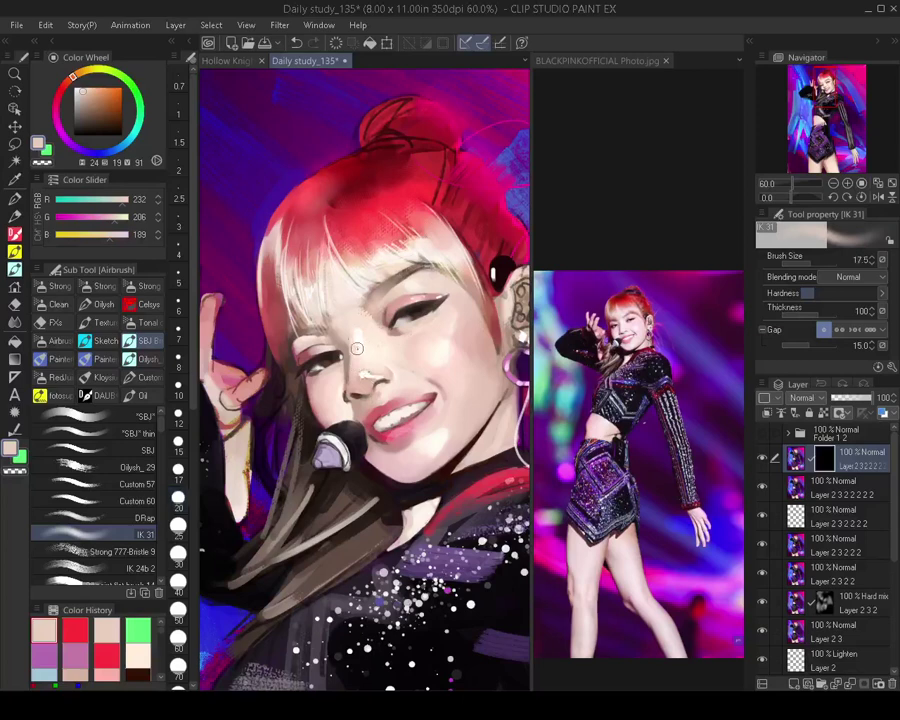
mouse_move(362, 356)
left_mouse_down()
mouse_move(448, 352)
mouse_move(441, 348)
mouse_move(414, 381)
left_mouse_up()
Reveal the sharpening around the microphone, fringe and hair on the mask, enlarging IK 31 from size 30 to 60
key("bracketright")
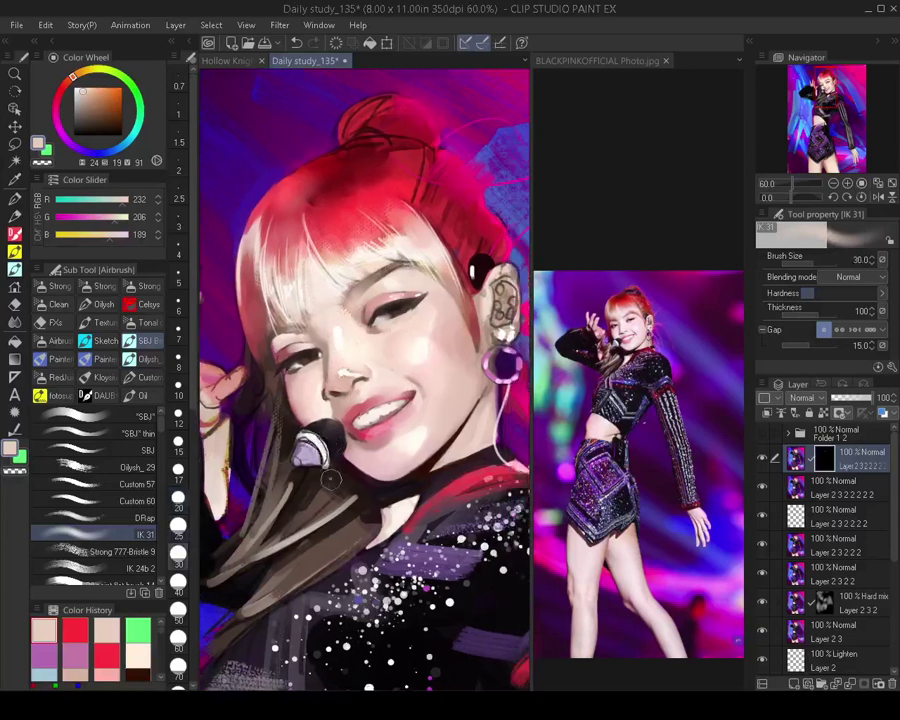
mouse_move(455, 348)
left_mouse_down()
mouse_move(396, 385)
mouse_move(420, 382)
left_mouse_up()
key("bracketright")
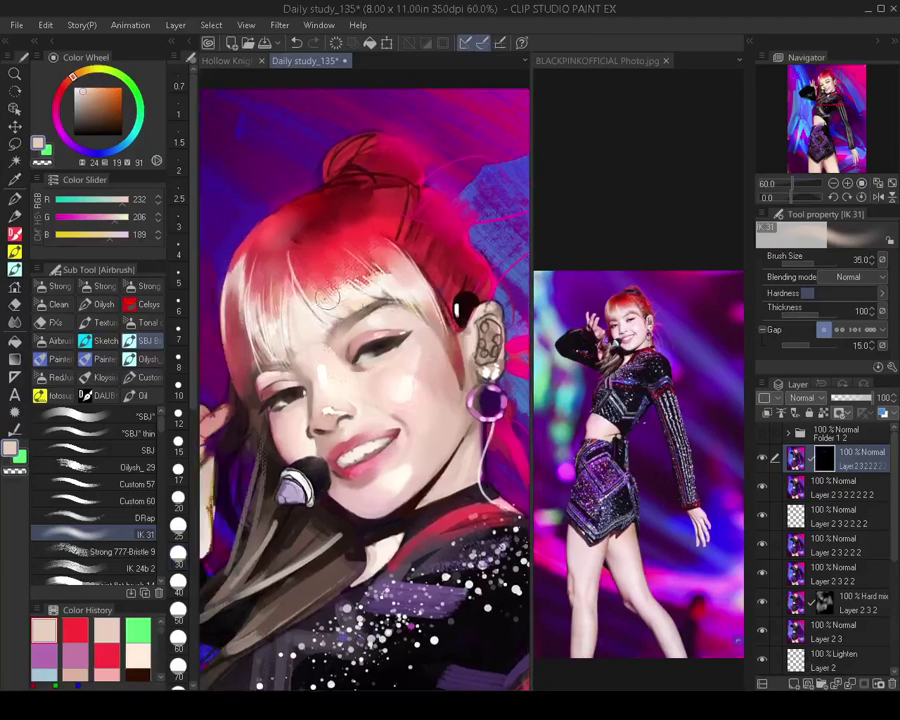
scroll(322, 341, "down", 4)
left_click_drag(259, 400, 319, 353)
key("bracketright")
key("bracketright")
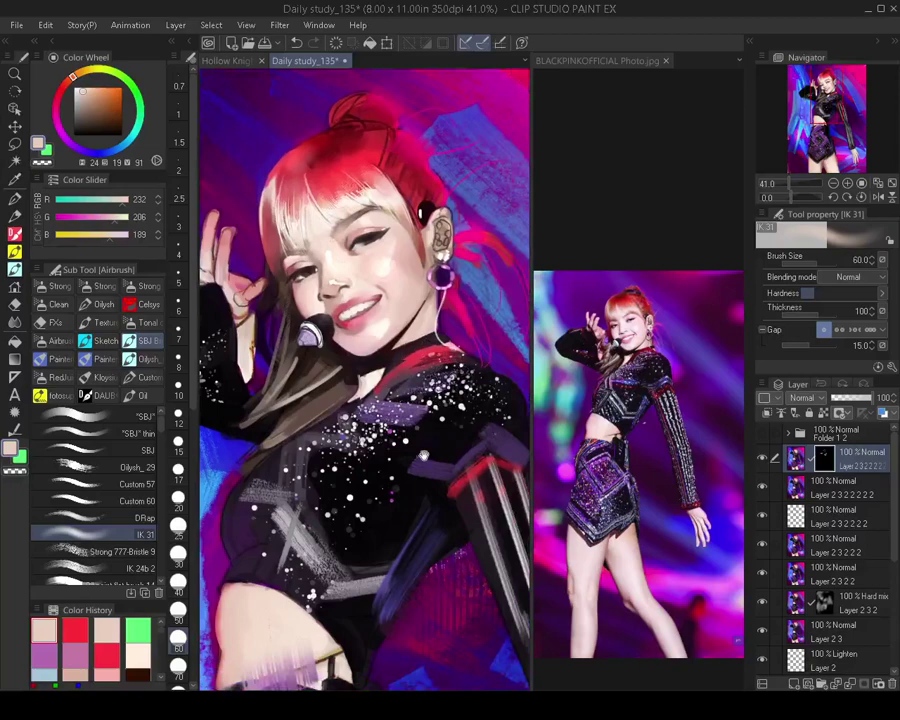
Reveal the sharpening on the earring and costume through the mask with IK 31 at sizes 60, 45 and 35
scroll(424, 456, "down", 3)
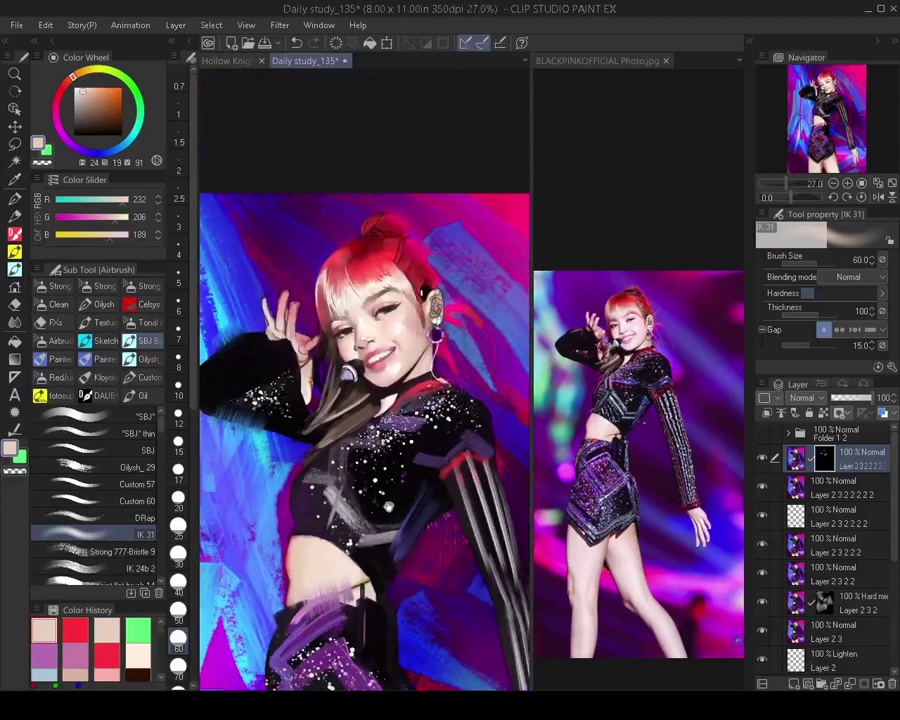
left_click_drag(439, 384, 421, 411)
scroll(297, 290, "up", 3)
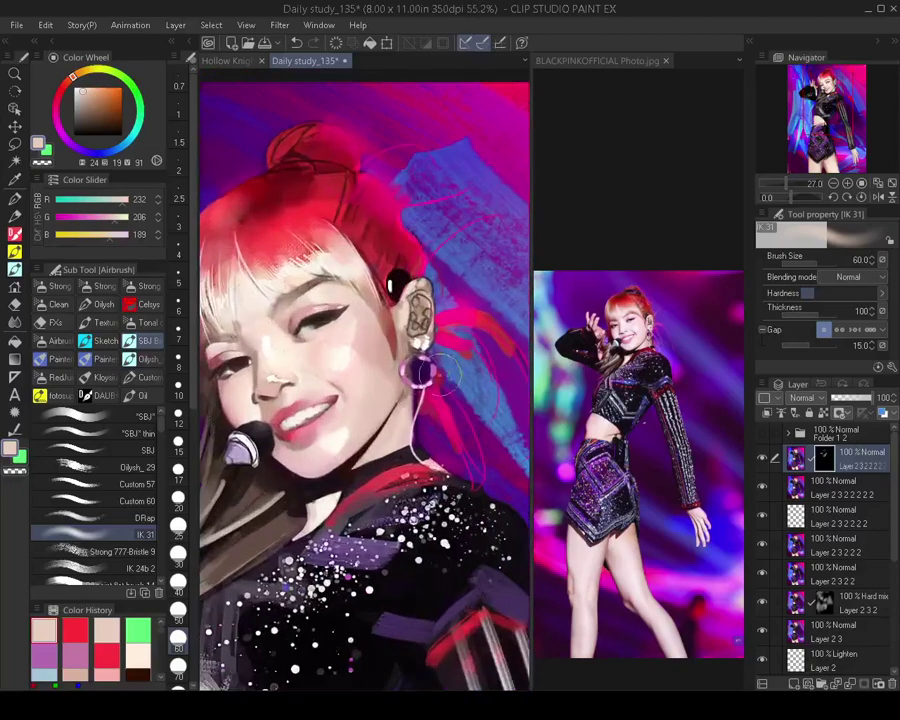
scroll(435, 428, "down", 3)
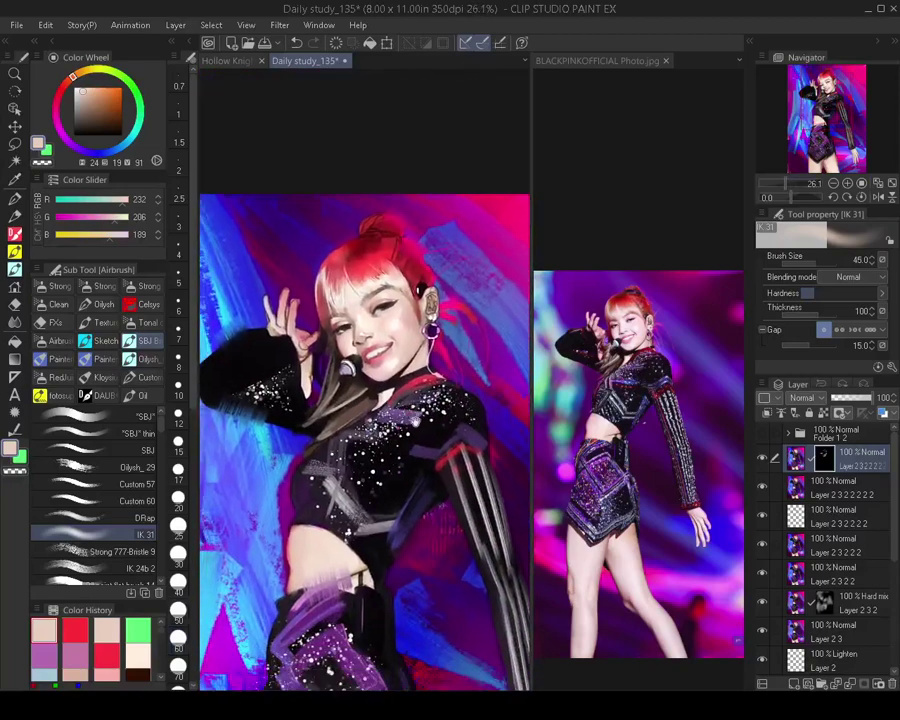
scroll(445, 410, "down", 1)
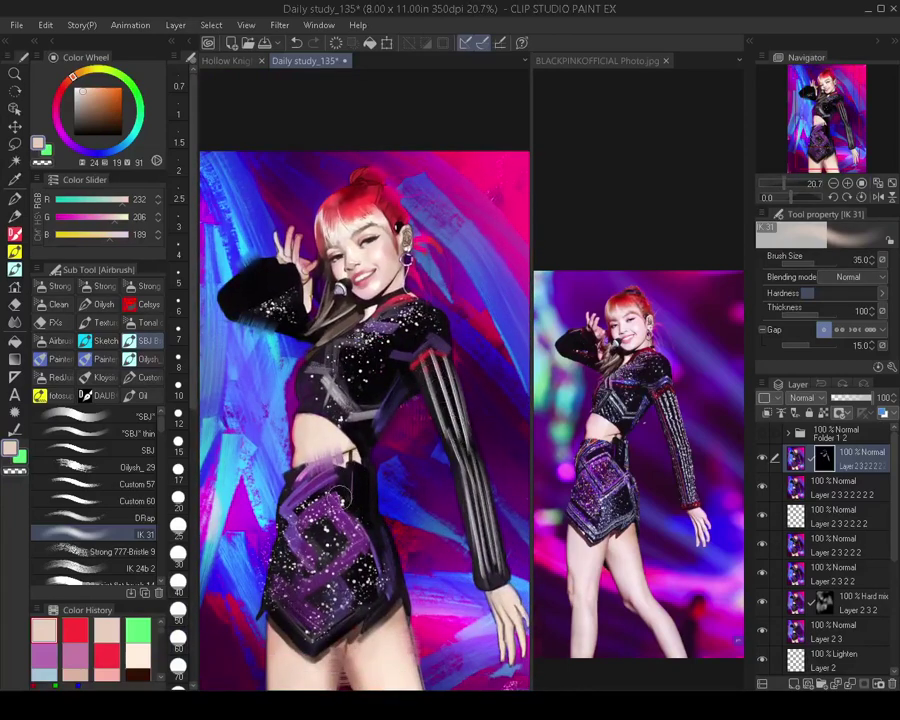
Bring out sharper detail around the lips, chin and eye on the mask with IK 31 at sizes 25, 20 and 17.5
scroll(300, 300, "up", 4)
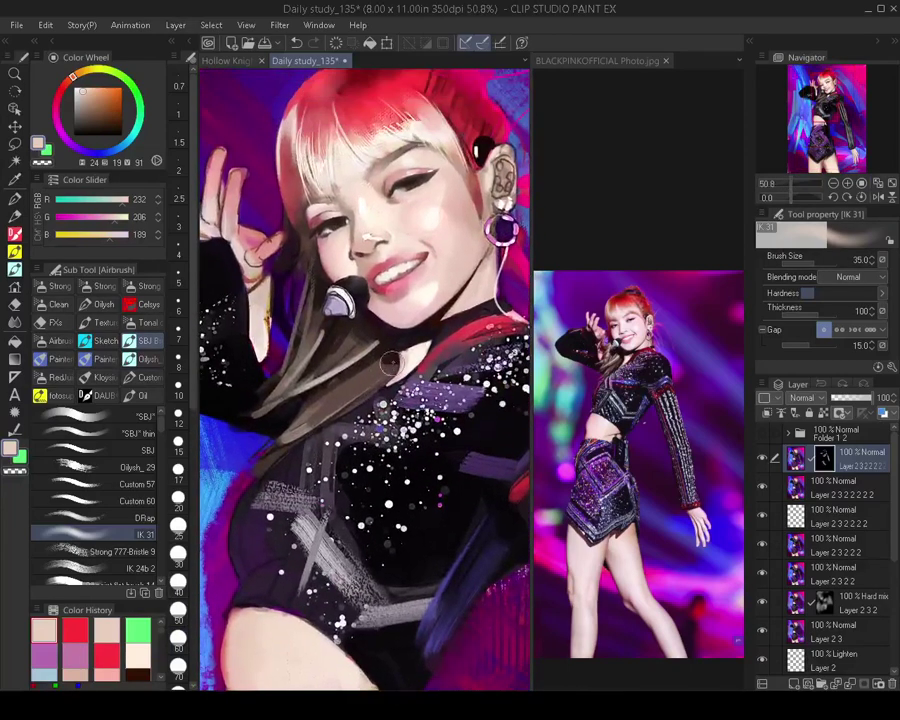
scroll(365, 380, "up", 1)
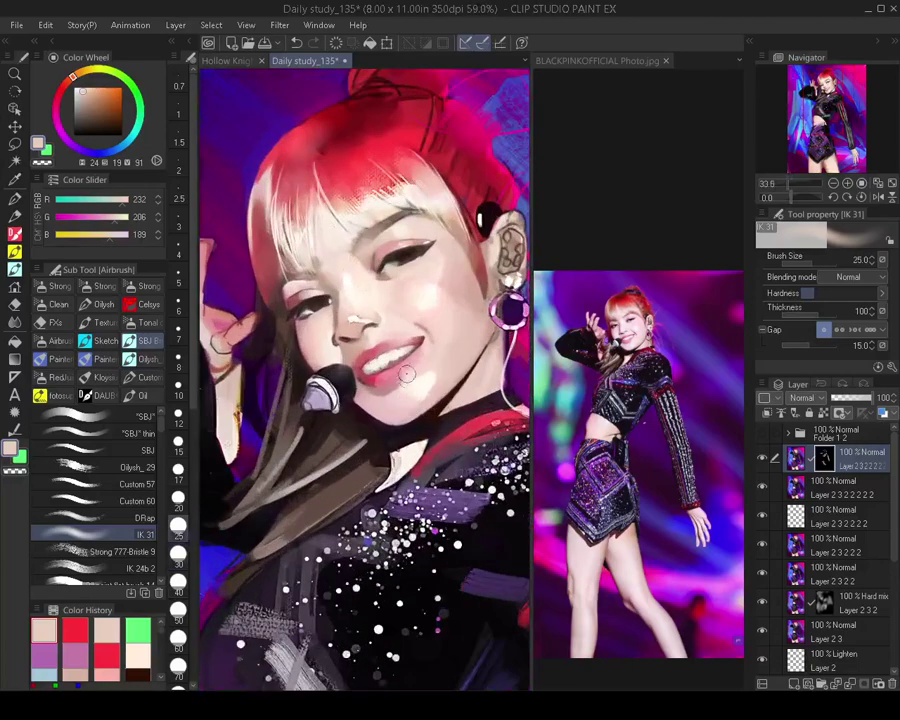
scroll(349, 388, "down", 2)
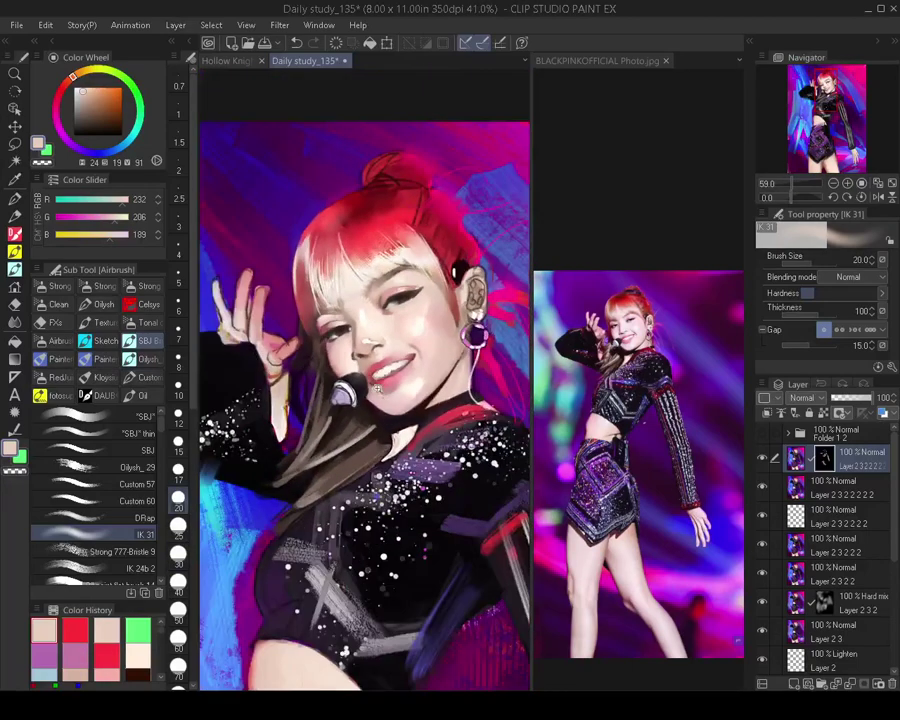
scroll(250, 240, "up", 2)
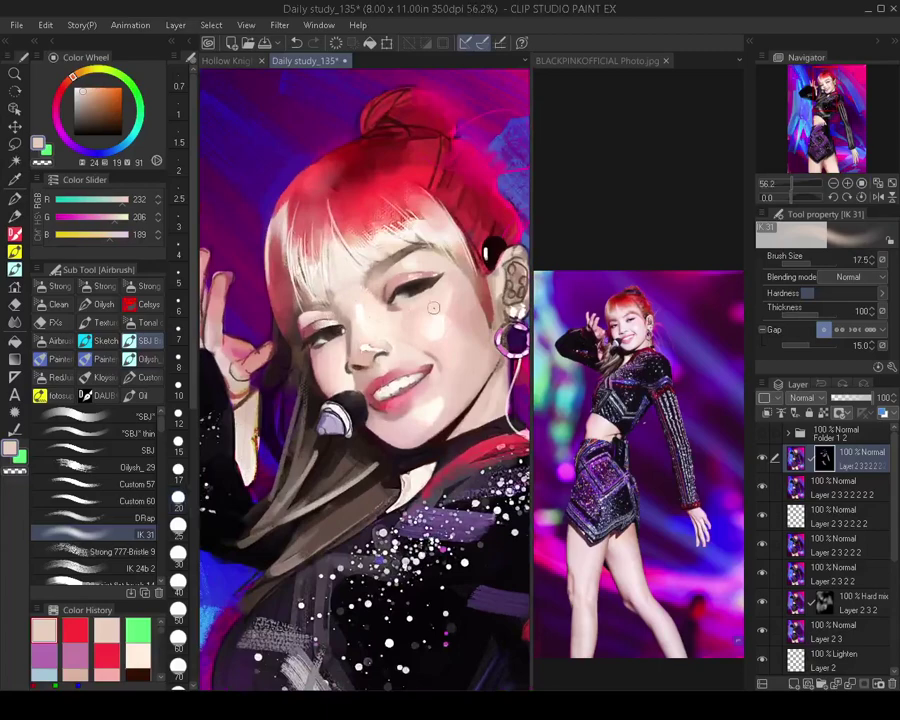
scroll(435, 320, "down", 3)
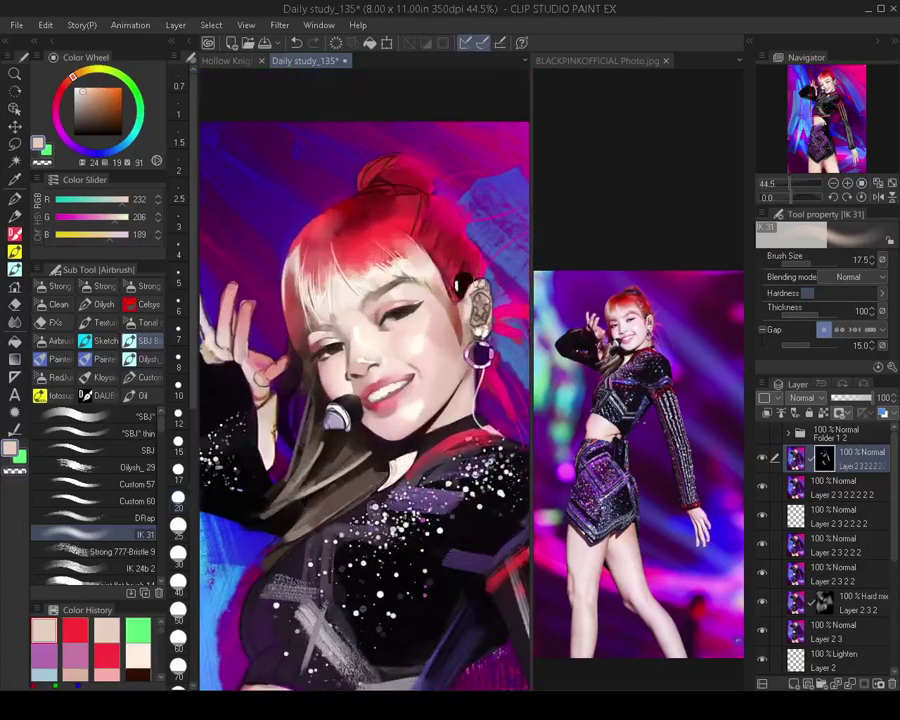
Reveal the sharpening on the red hair with IK 31 at sizes 20 and 25, and check the whole figure
scroll(437, 343, "up", 1)
key("]")
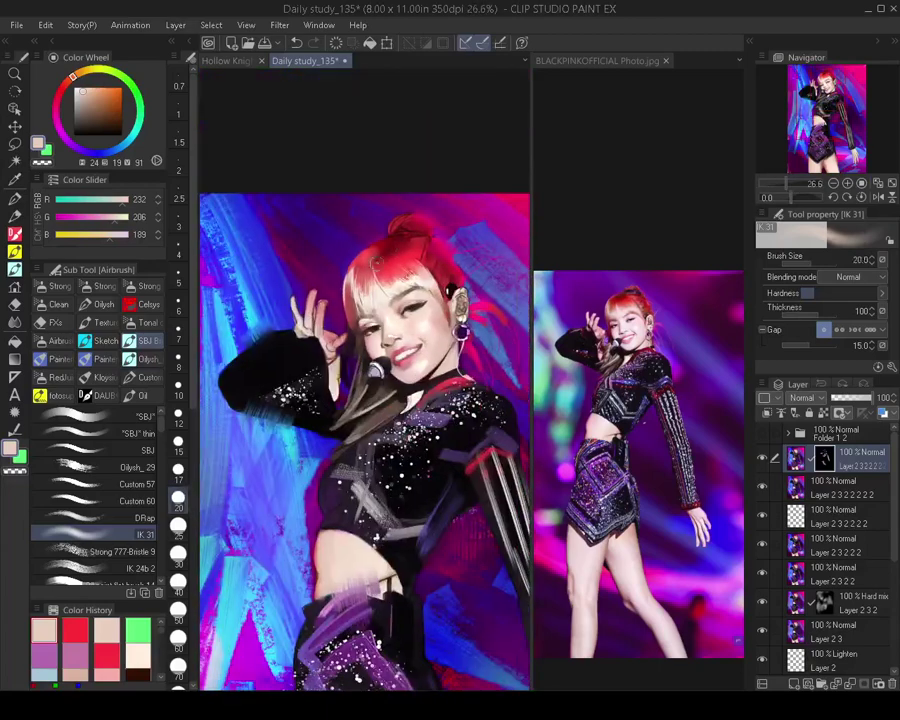
key("bracketright")
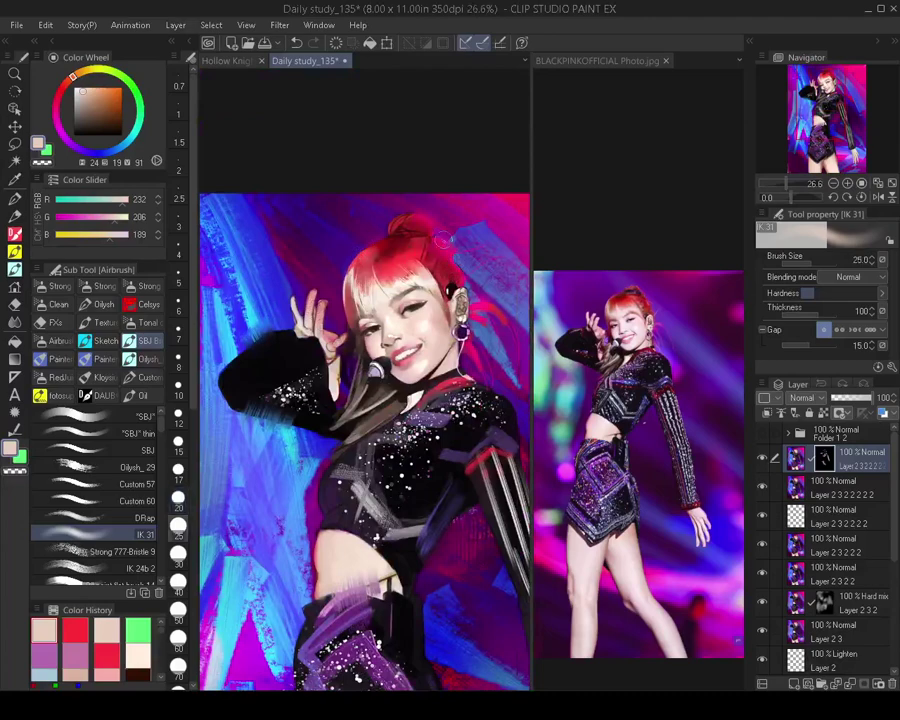
left_click_drag(472, 325, 409, 332)
left_click_drag(424, 374, 386, 300)
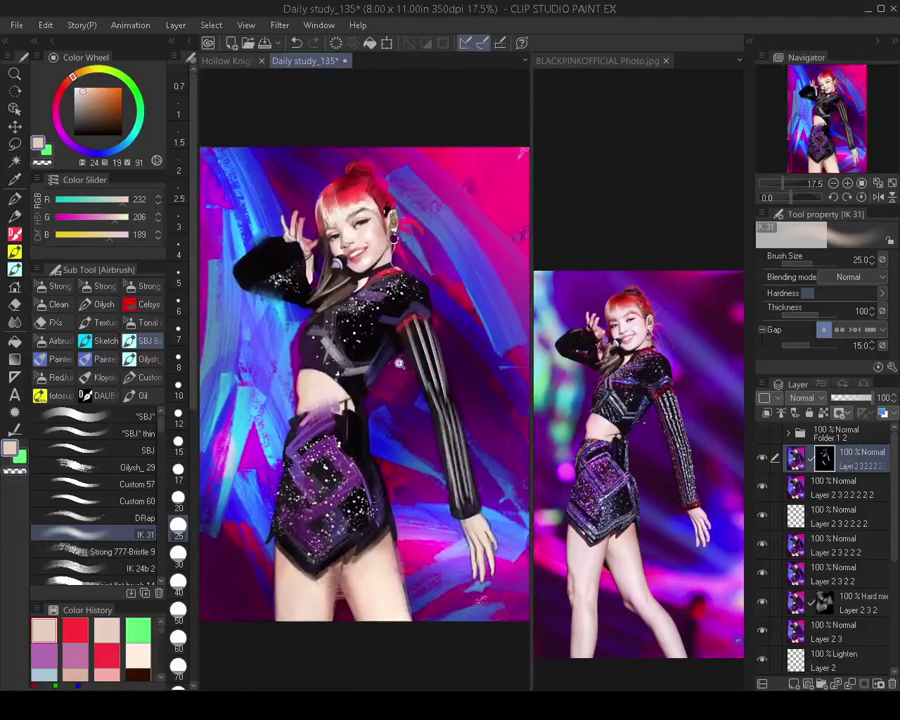
left_click_drag(399, 364, 384, 394)
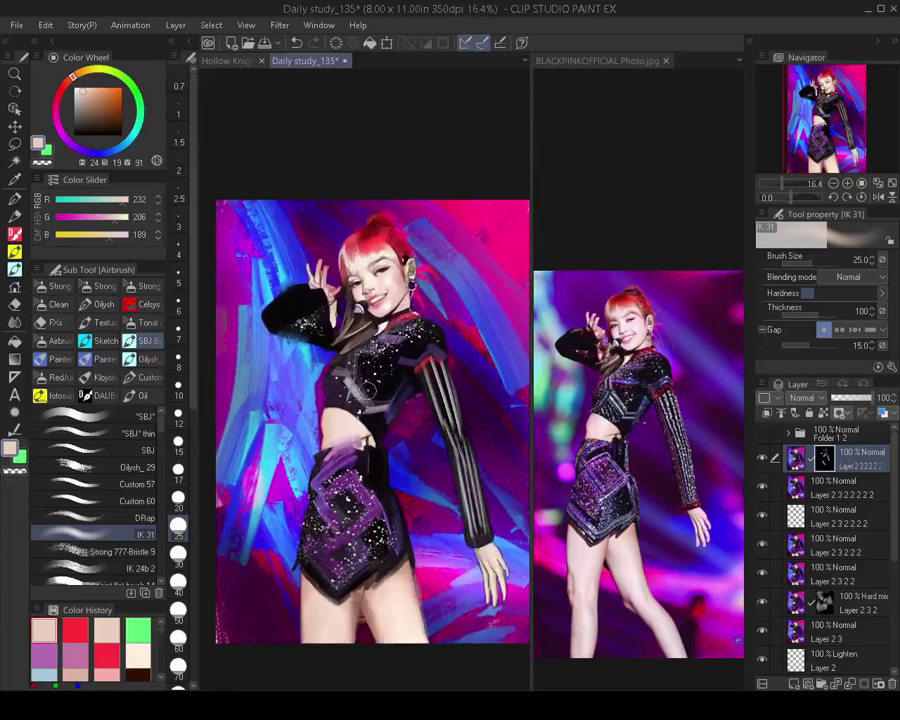
mouse_move(352, 358)
left_mouse_down()
mouse_move(343, 358)
mouse_move(370, 378)
mouse_move(365, 390)
mouse_move(397, 350)
left_mouse_up()
scroll(373, 383, "up", 5)
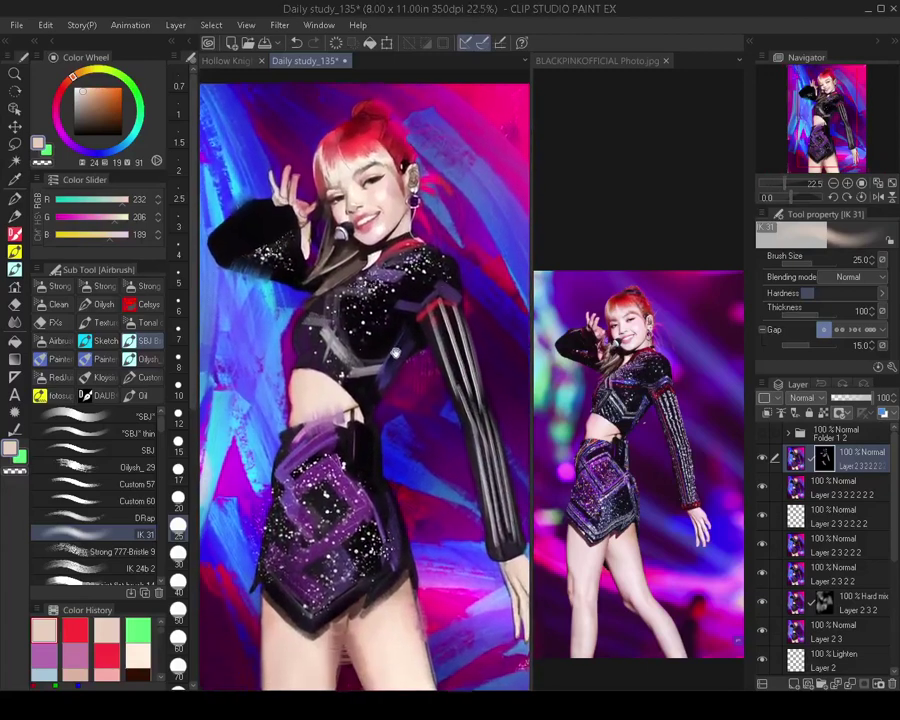